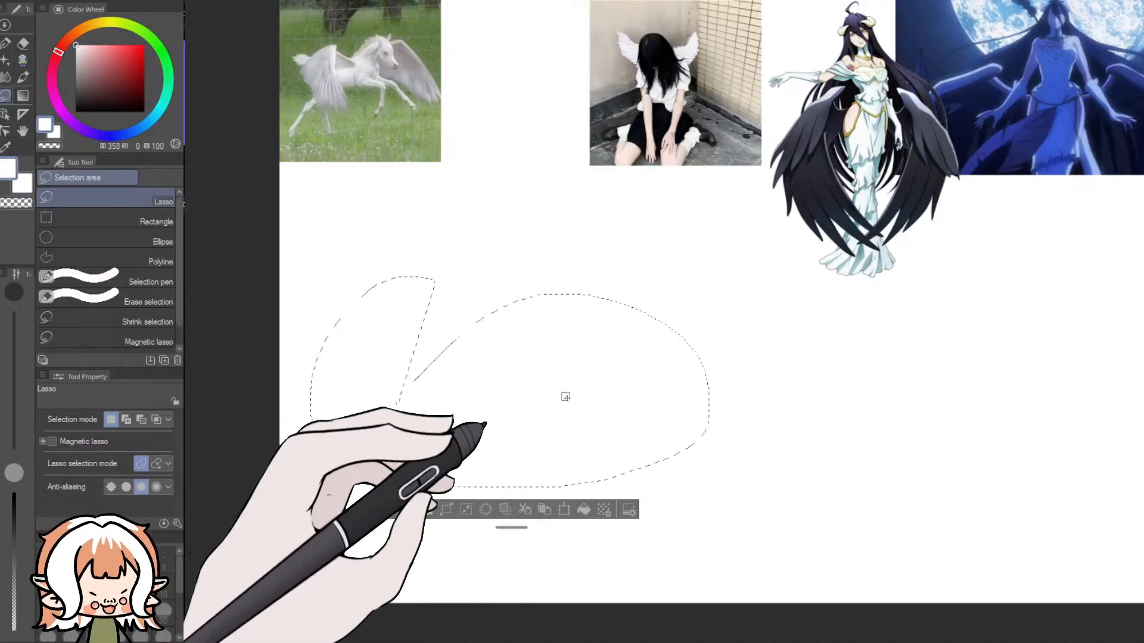
pyautogui.moveTo(811, 291); pyautogui.dragTo(789, 293)
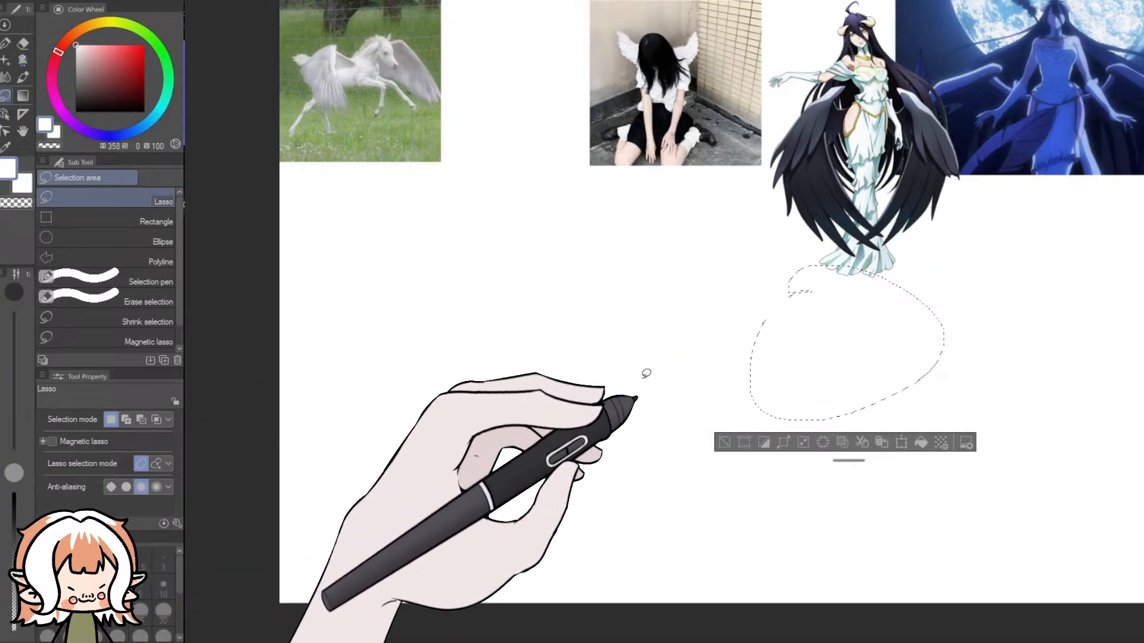
pyautogui.click(687, 377)
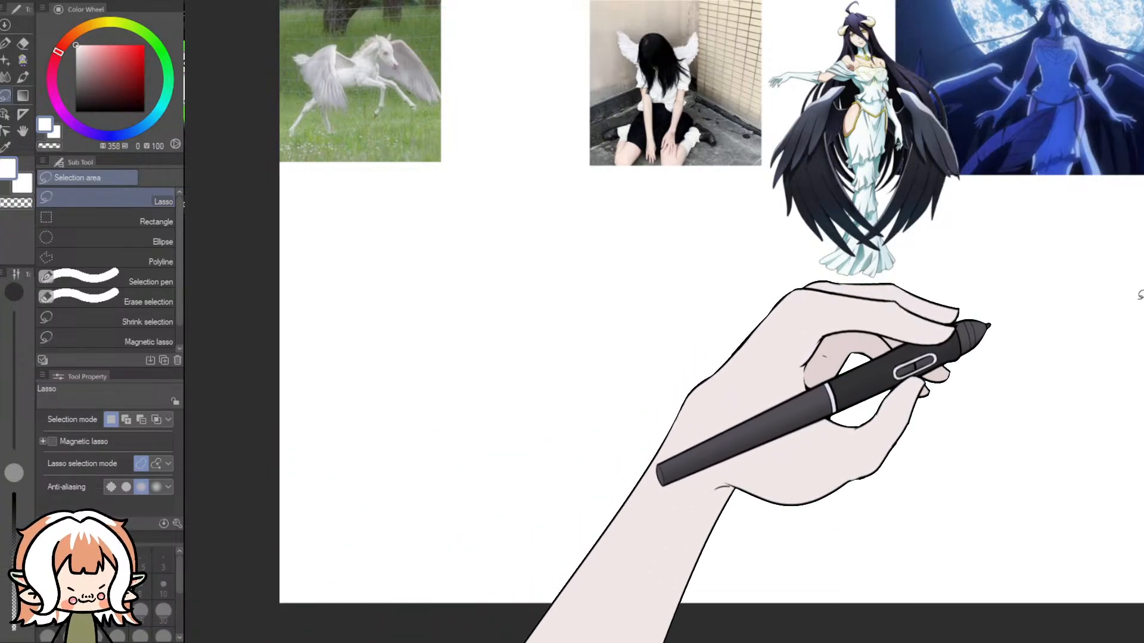
pyautogui.moveTo(1143, 295); pyautogui.dragTo(1143, 245)
# - Examine the wings in the reference pictures of the white horse, the seated girl and the black-winged character
pyautogui.scroll(4, 298, 215)
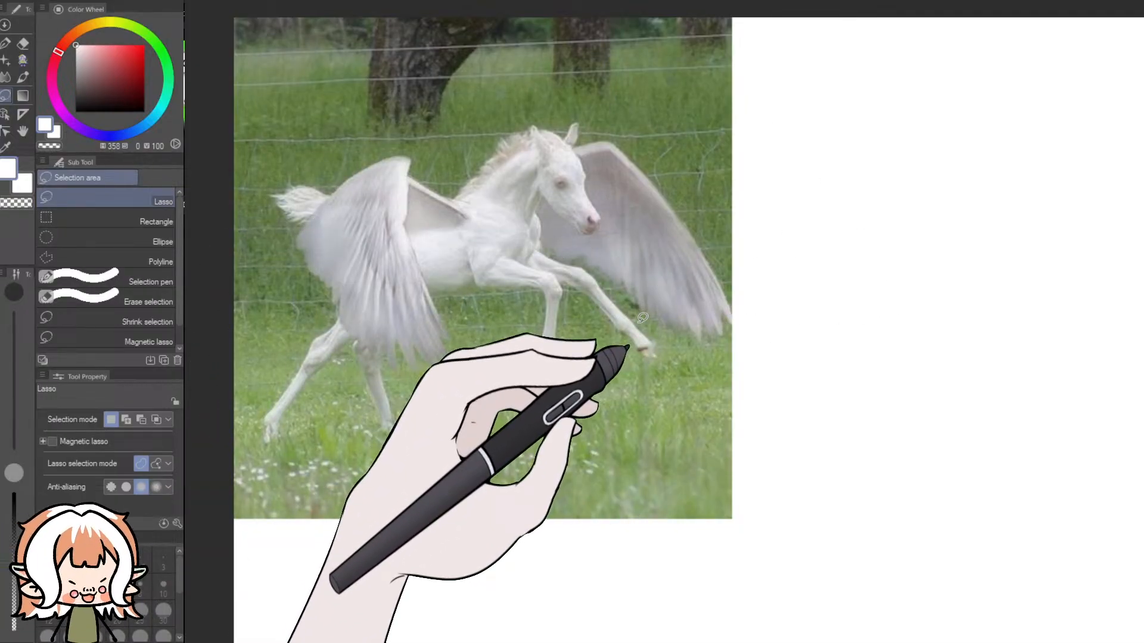
pyautogui.scroll(-2, 642, 318)
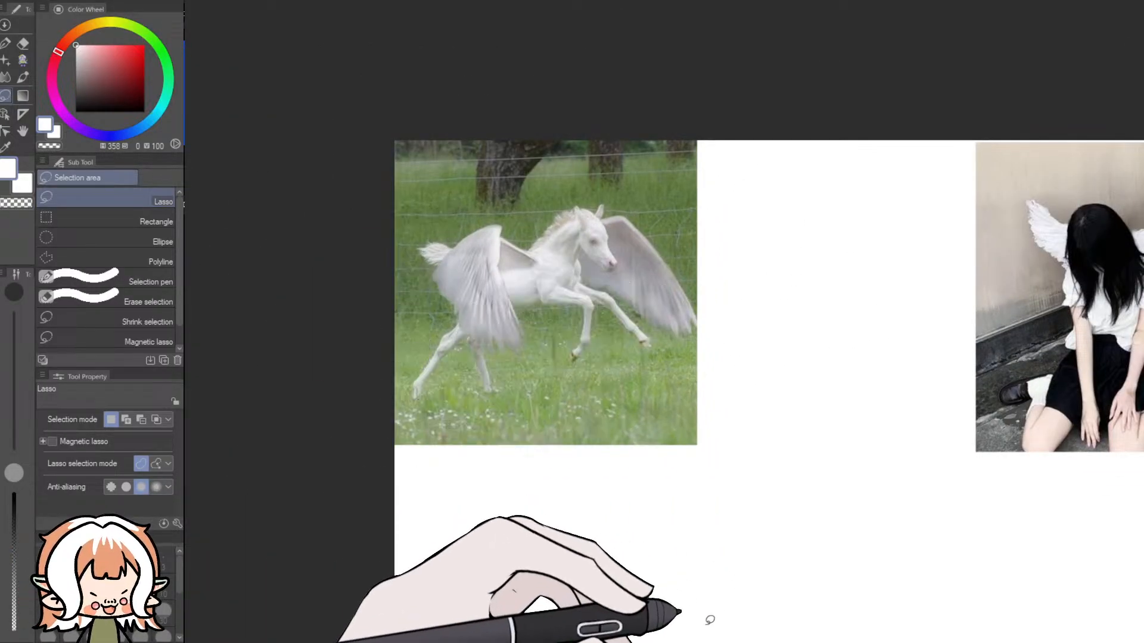
pyautogui.moveTo(617, 641); pyautogui.dragTo(701, 642)
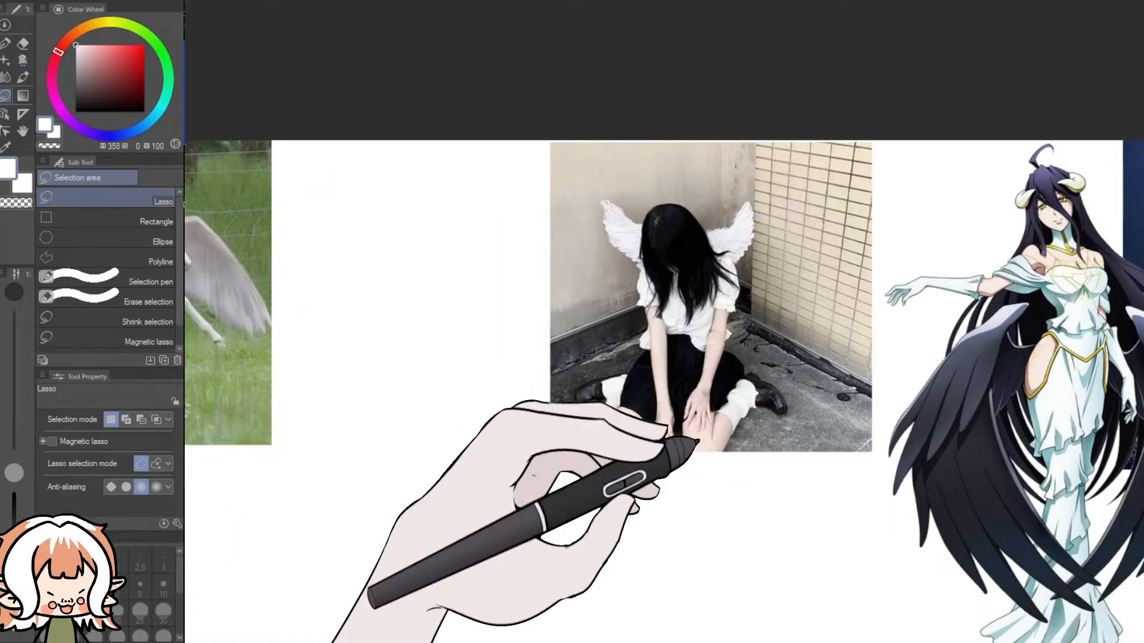
pyautogui.moveTo(736, 636); pyautogui.dragTo(868, 633)
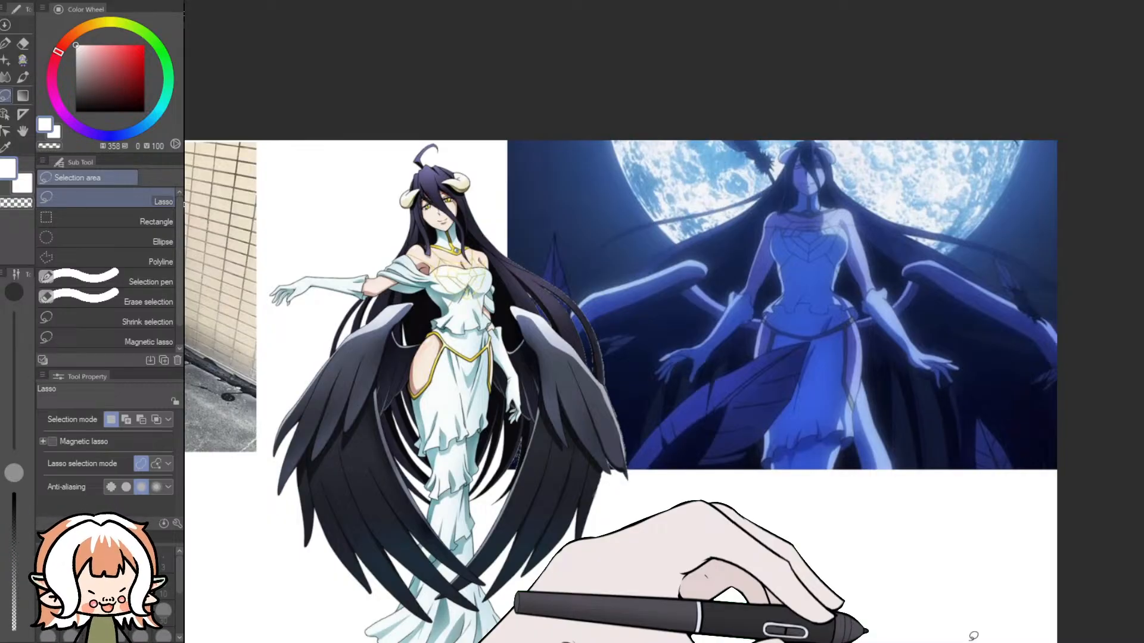
pyautogui.scroll(-4, 695, 602)
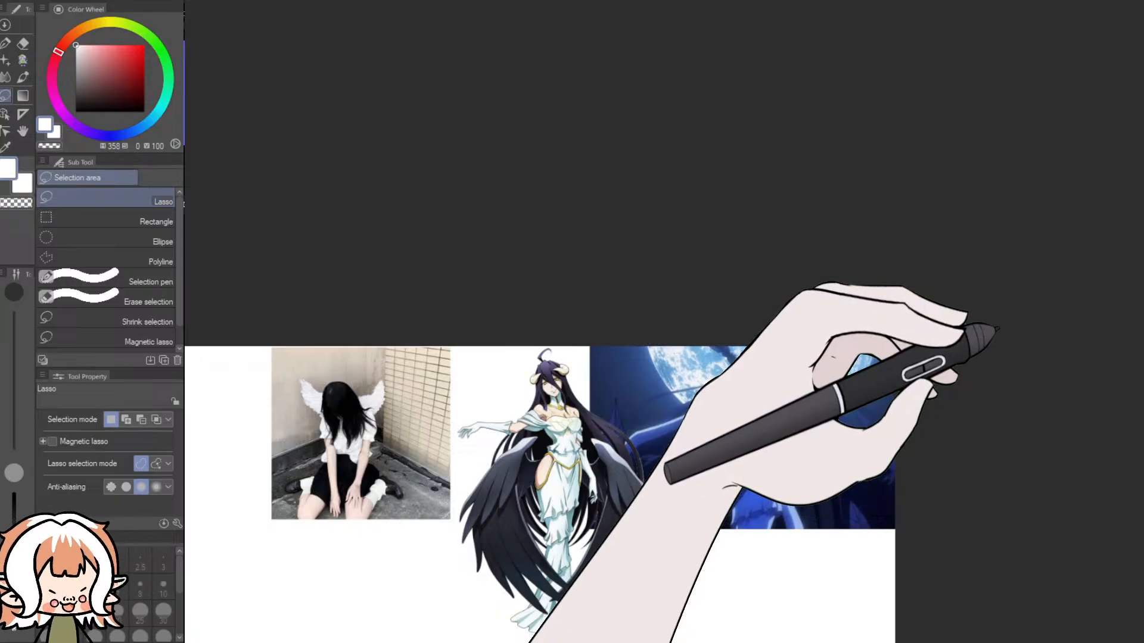
pyautogui.scroll(-4, 1096, 361)
pyautogui.scroll(-3, 1112, 369)
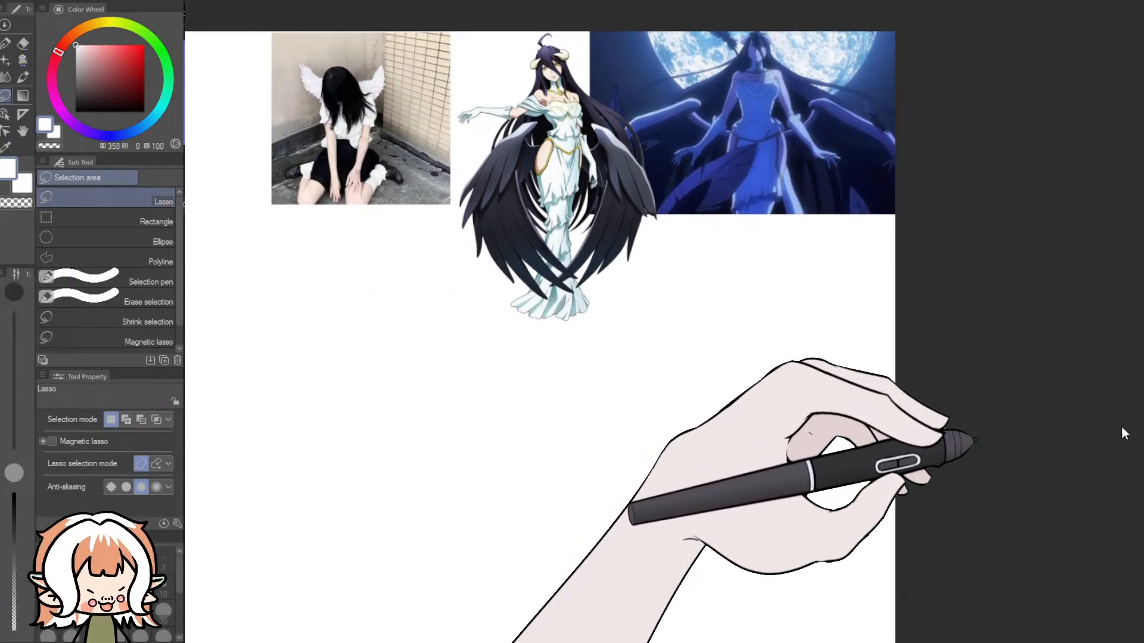
pyautogui.scroll(-3, 709, 388)
pyautogui.scroll(-1, 709, 387)
pyautogui.moveTo(766, 640); pyautogui.dragTo(673, 641)
pyautogui.scroll(4, 598, 447)
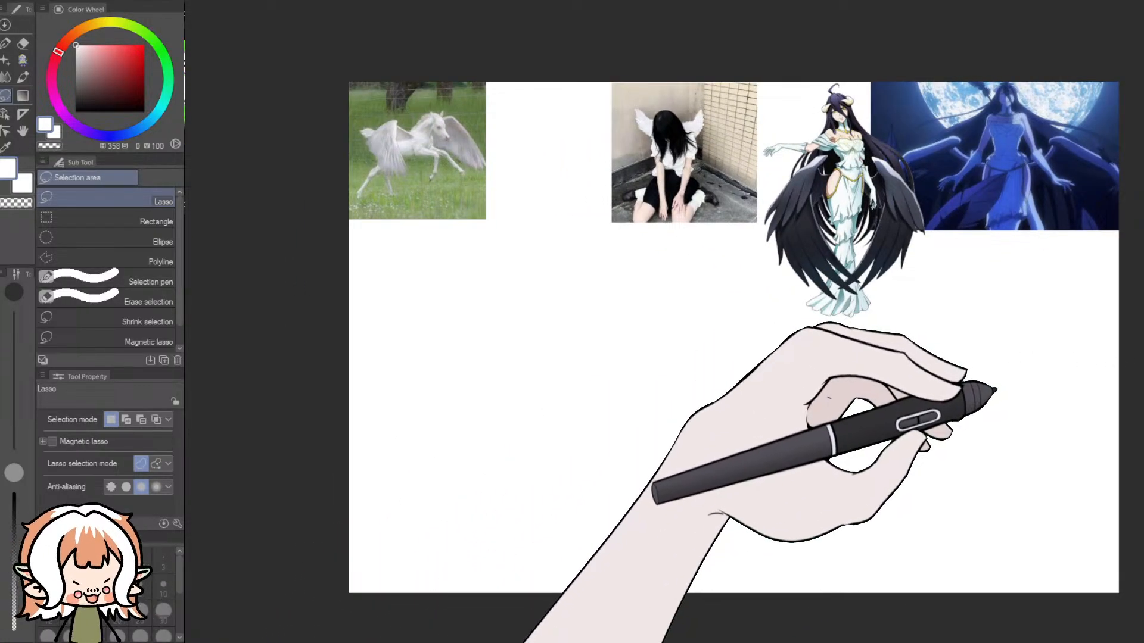
pyautogui.moveTo(996, 390); pyautogui.dragTo(994, 386)
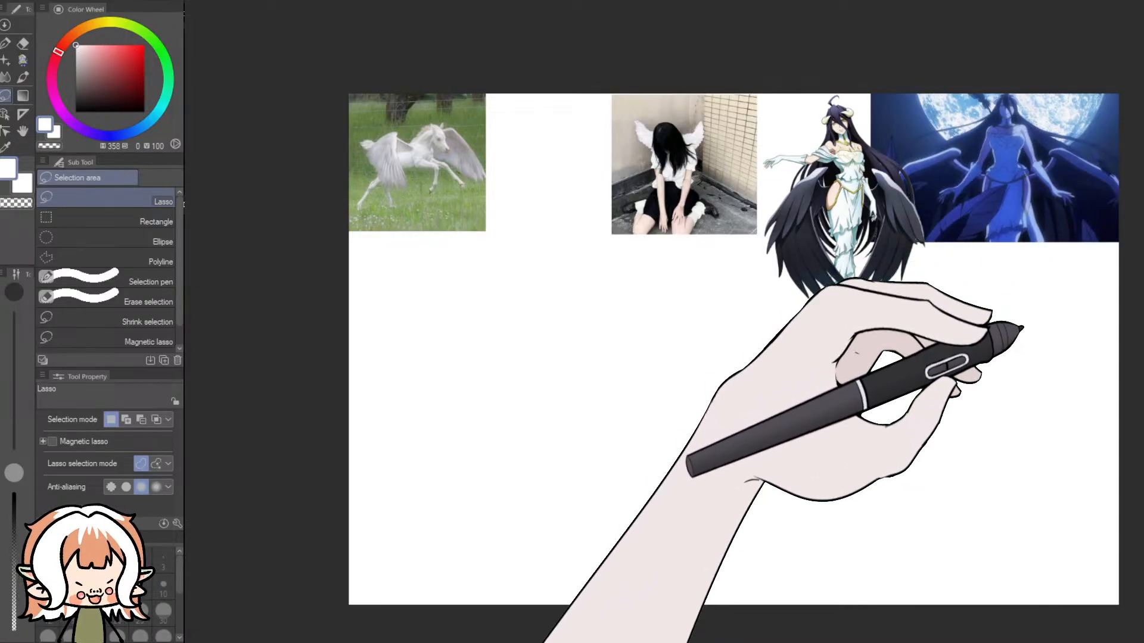
pyautogui.scroll(1, 1116, 444)
pyautogui.scroll(-1, 859, 442)
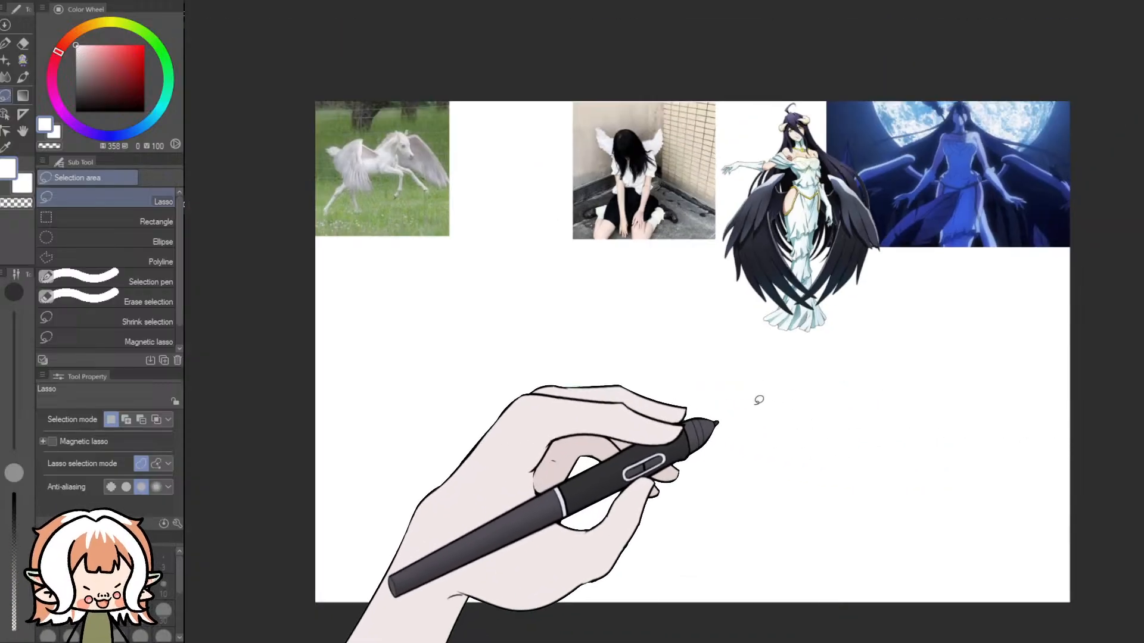
pyautogui.scroll(1, 638, 356)
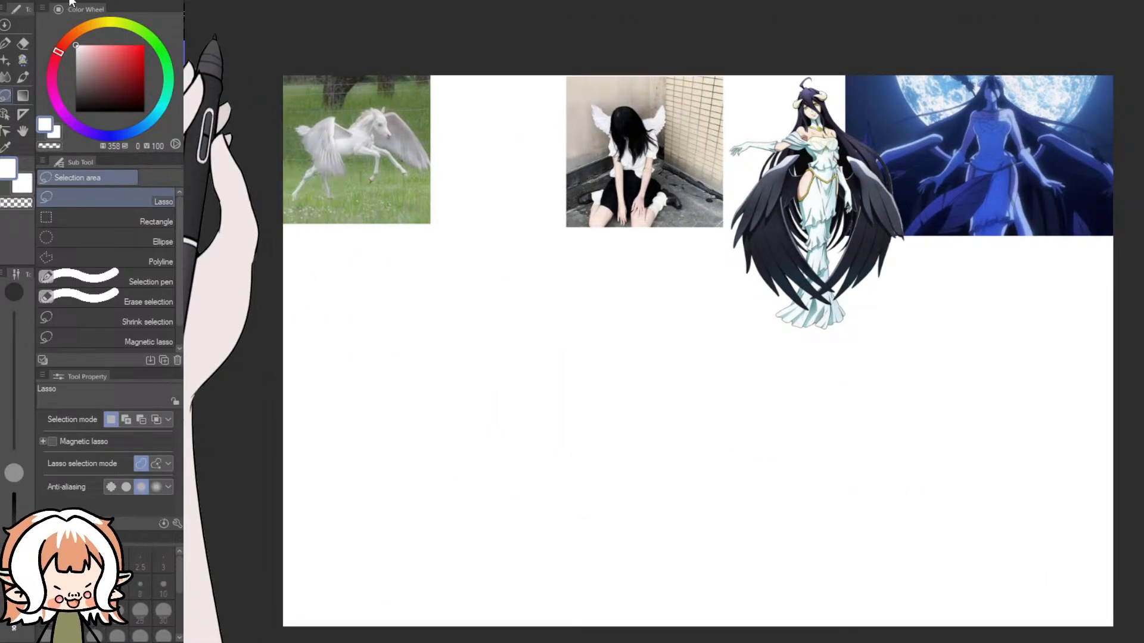
# - Select the Charcoal brush from the pencil brush group at 10 px
pyautogui.click(5, 48)
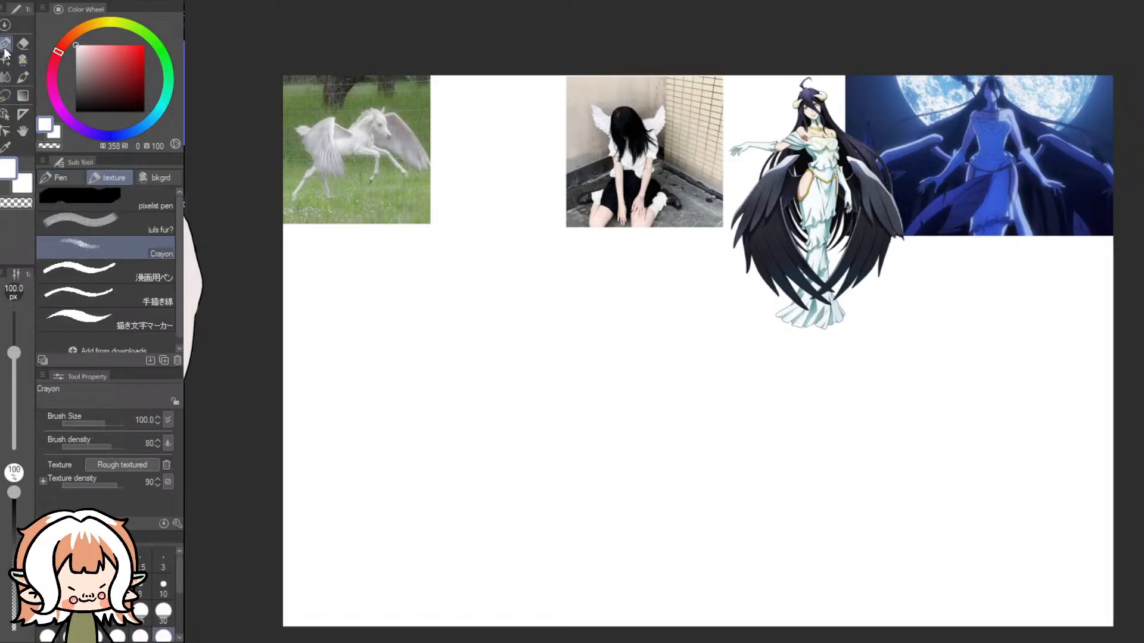
pyautogui.click(20, 58)
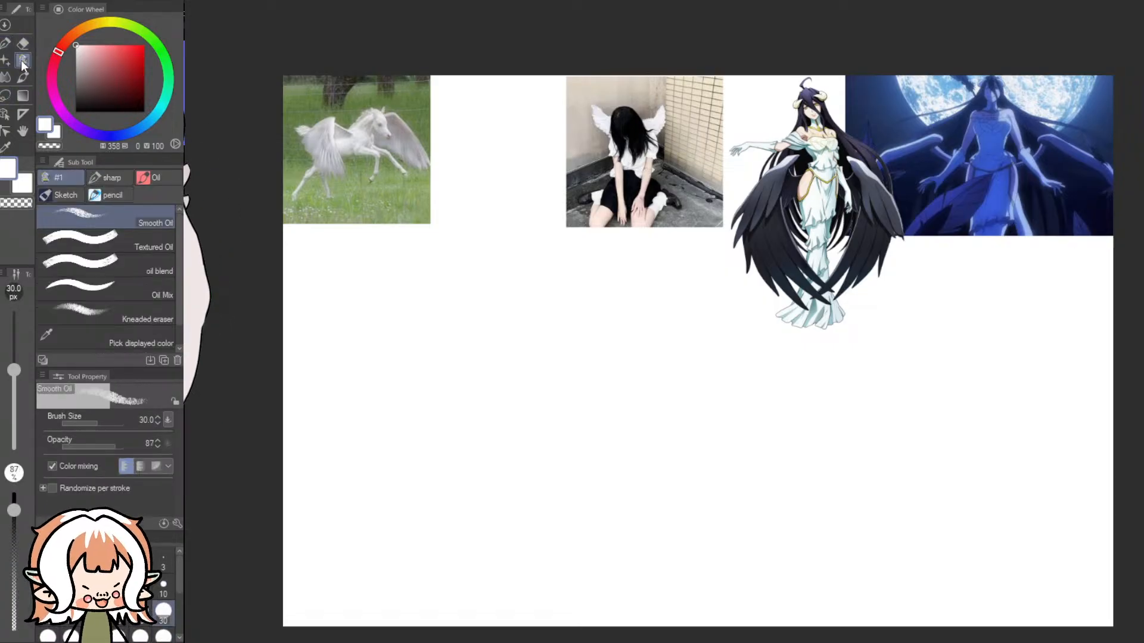
pyautogui.click(114, 195)
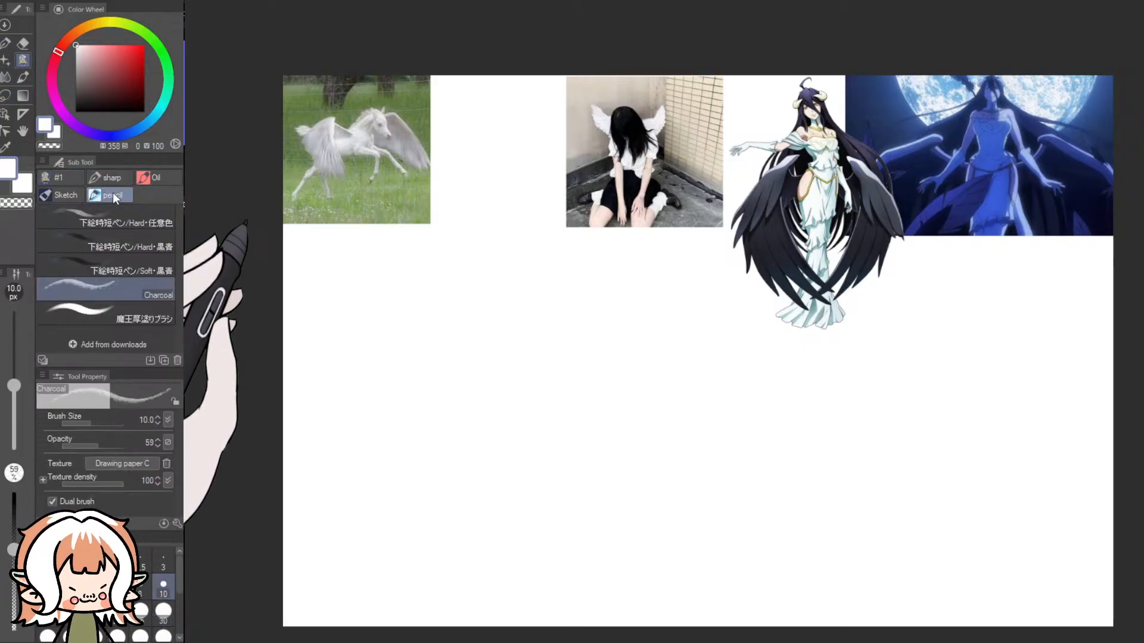
pyautogui.click(109, 285)
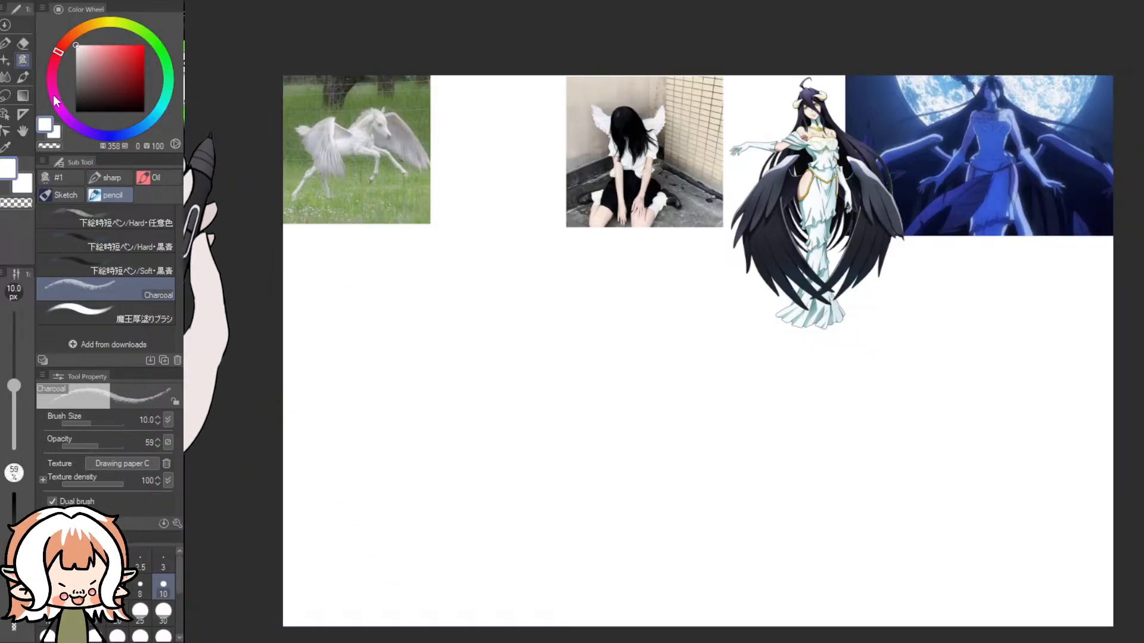
# - Set the main colour to dark grey (189, 6, 40) and the secondary colour to light blue (191, 32, 74)
pyautogui.click(74, 101)
pyautogui.moveTo(443, 422)
pyautogui.mouseDown()
pyautogui.moveTo(381, 424)
pyautogui.moveTo(388, 432)
pyautogui.mouseUp()
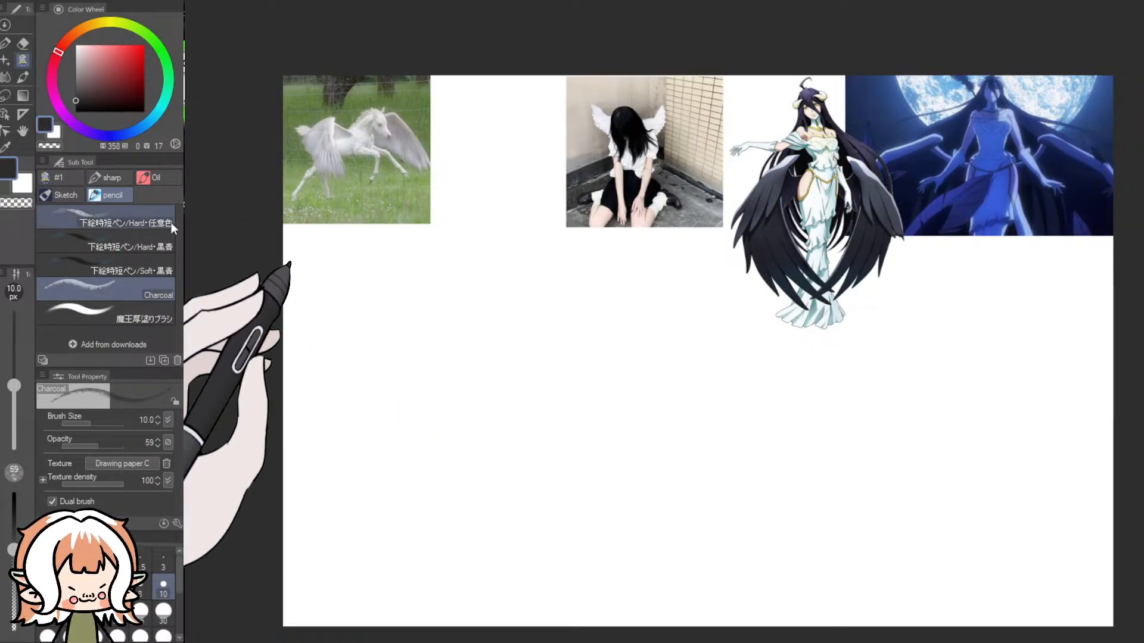
pyautogui.click(138, 128)
pyautogui.click(96, 92)
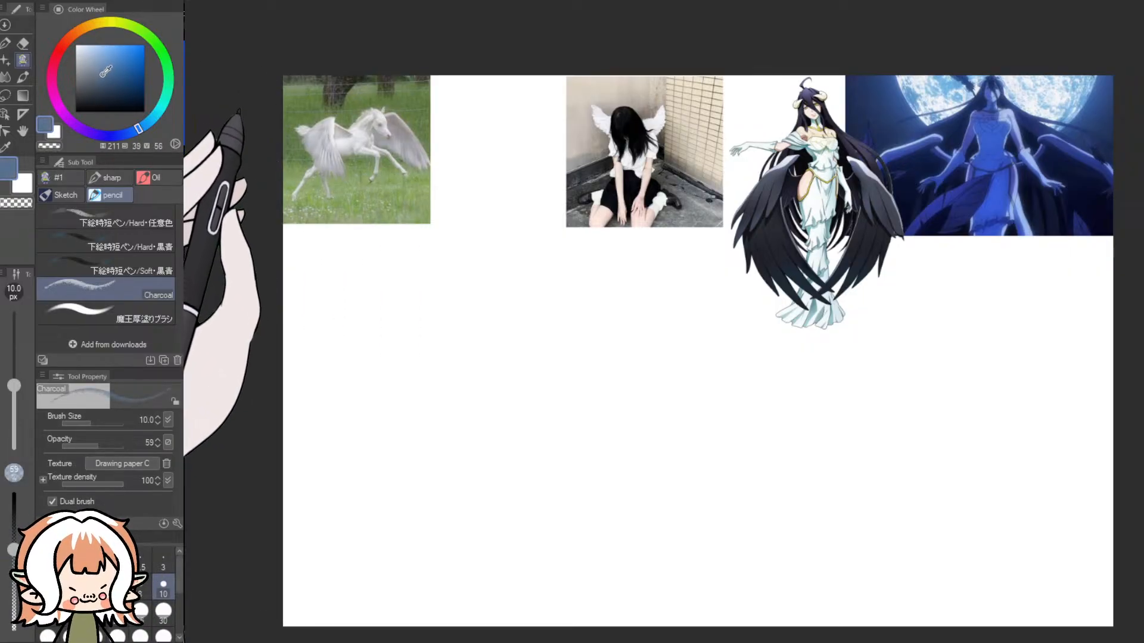
pyautogui.click(155, 115)
pyautogui.click(97, 61)
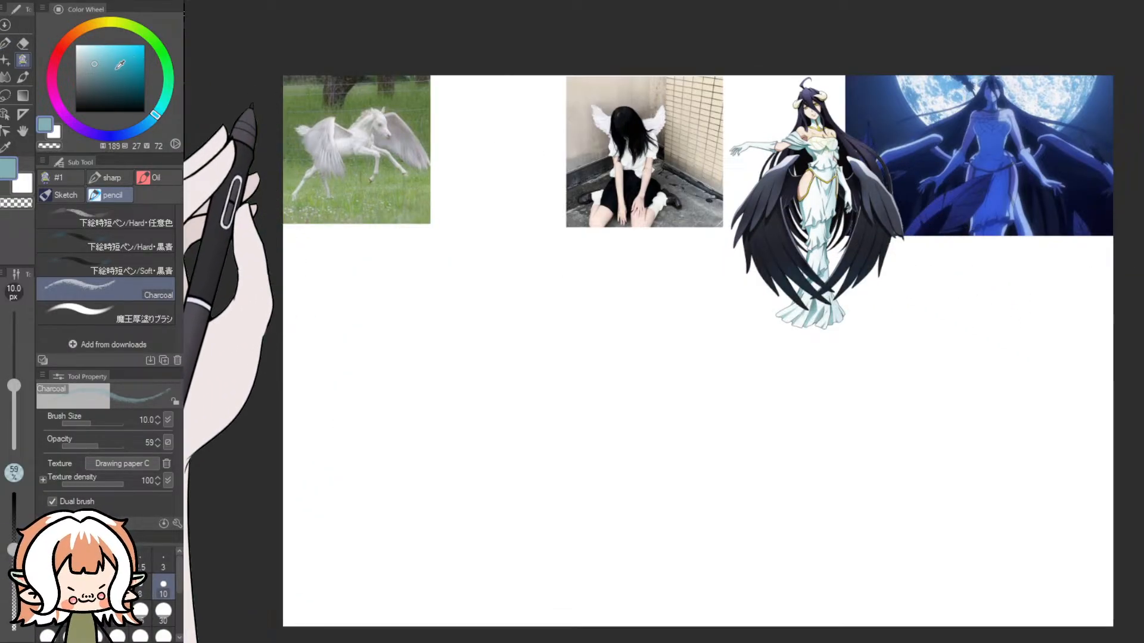
pyautogui.click(84, 81)
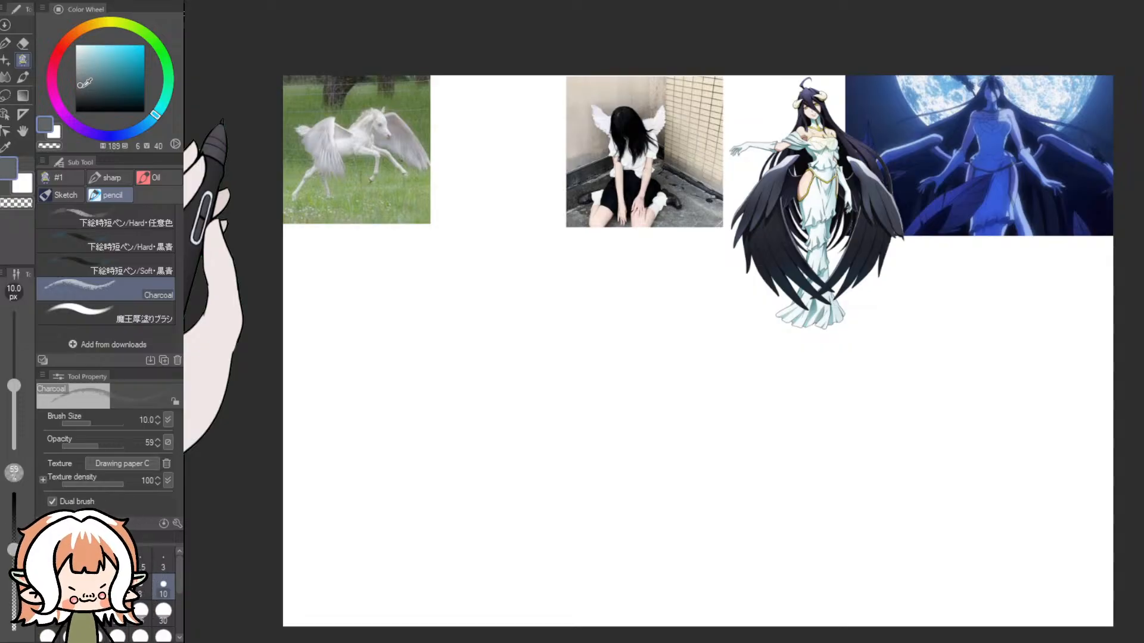
pyautogui.moveTo(131, 132); pyautogui.dragTo(153, 116)
pyautogui.click(91, 71)
pyautogui.click(48, 127)
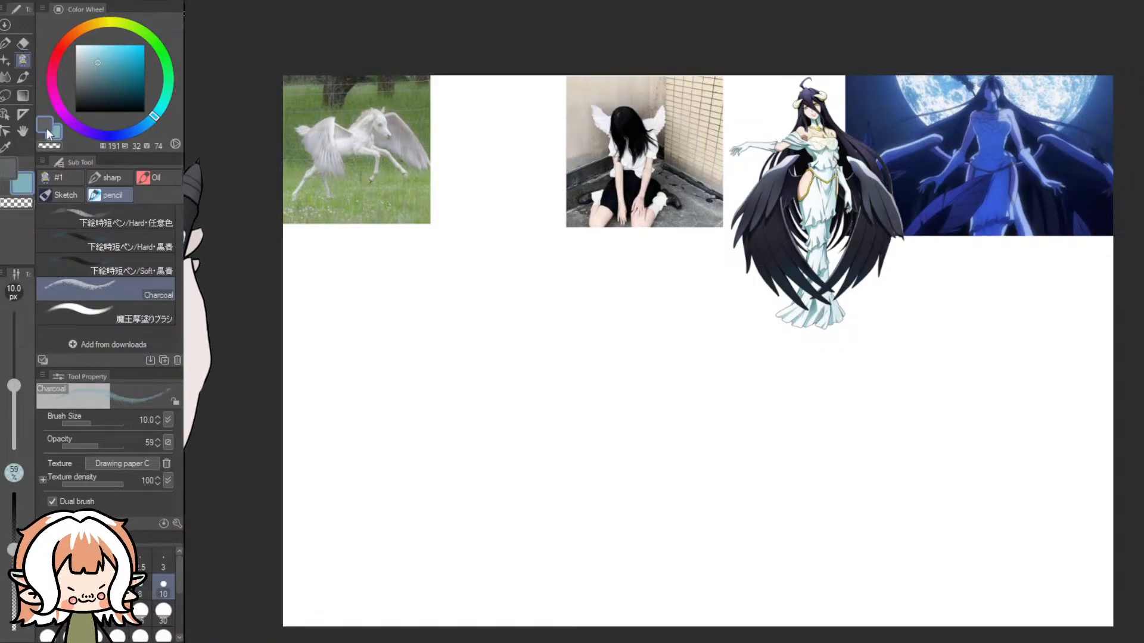
# - Cover the white canvas background with dark grey using the first brush of the sharp group at 2000 px
pyautogui.click(146, 311)
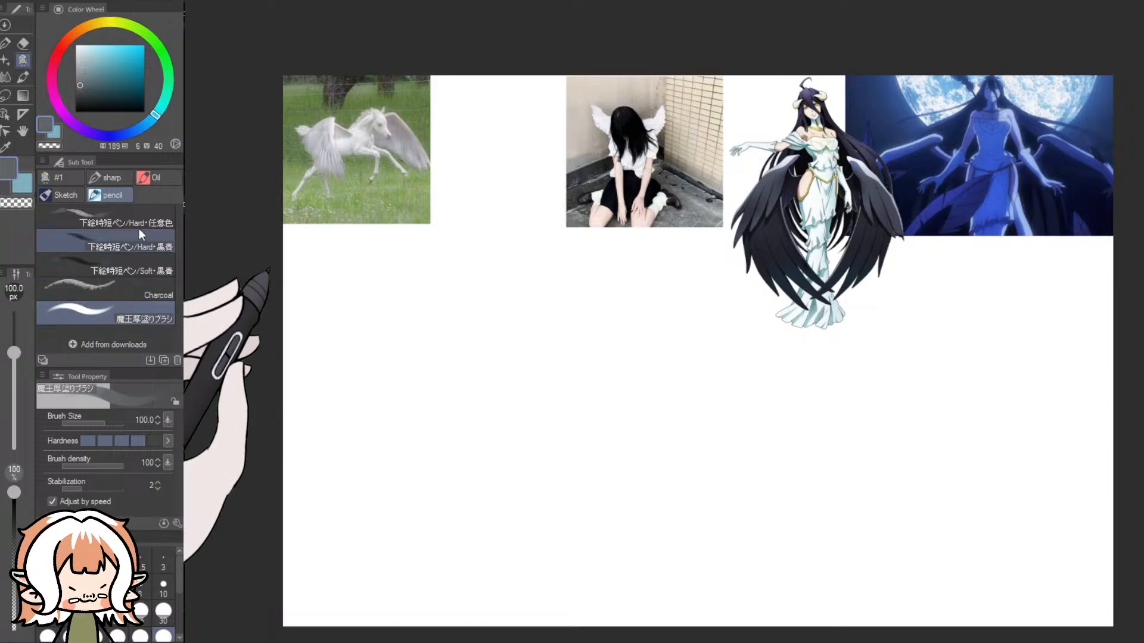
pyautogui.click(100, 179)
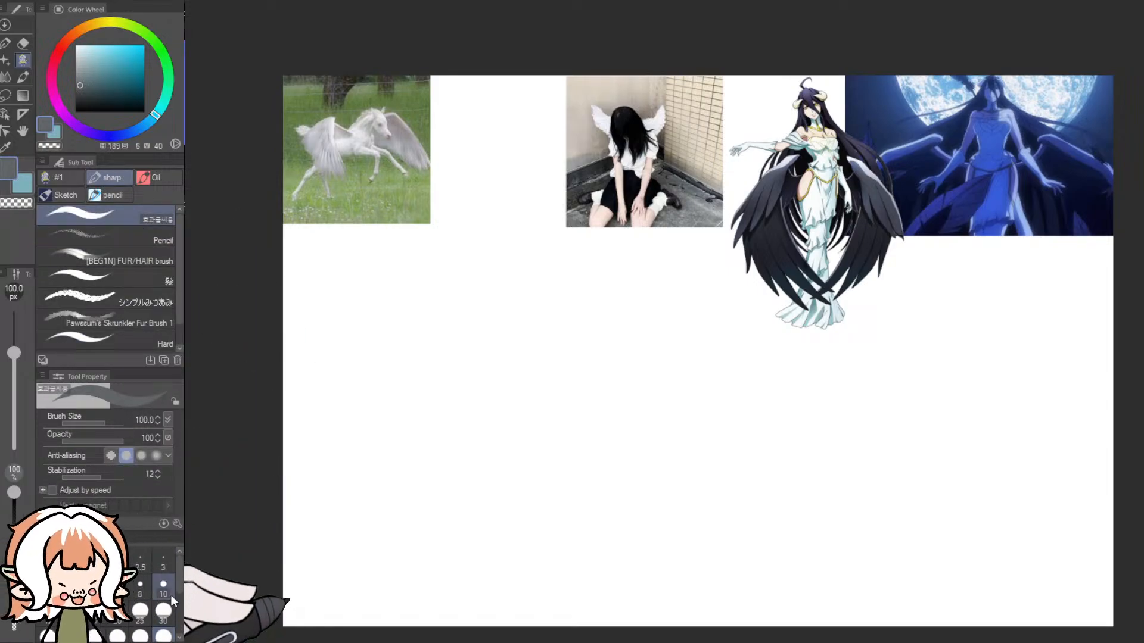
pyautogui.moveTo(302, 539); pyautogui.dragTo(311, 616)
pyautogui.click(117, 632)
pyautogui.moveTo(212, 482); pyautogui.dragTo(216, 484)
pyautogui.moveTo(239, 536)
pyautogui.mouseDown()
pyautogui.moveTo(286, 483)
pyautogui.moveTo(453, 167)
pyautogui.moveTo(614, 149)
pyautogui.moveTo(728, 209)
pyautogui.moveTo(880, 264)
pyautogui.moveTo(854, 456)
pyautogui.mouseUp()
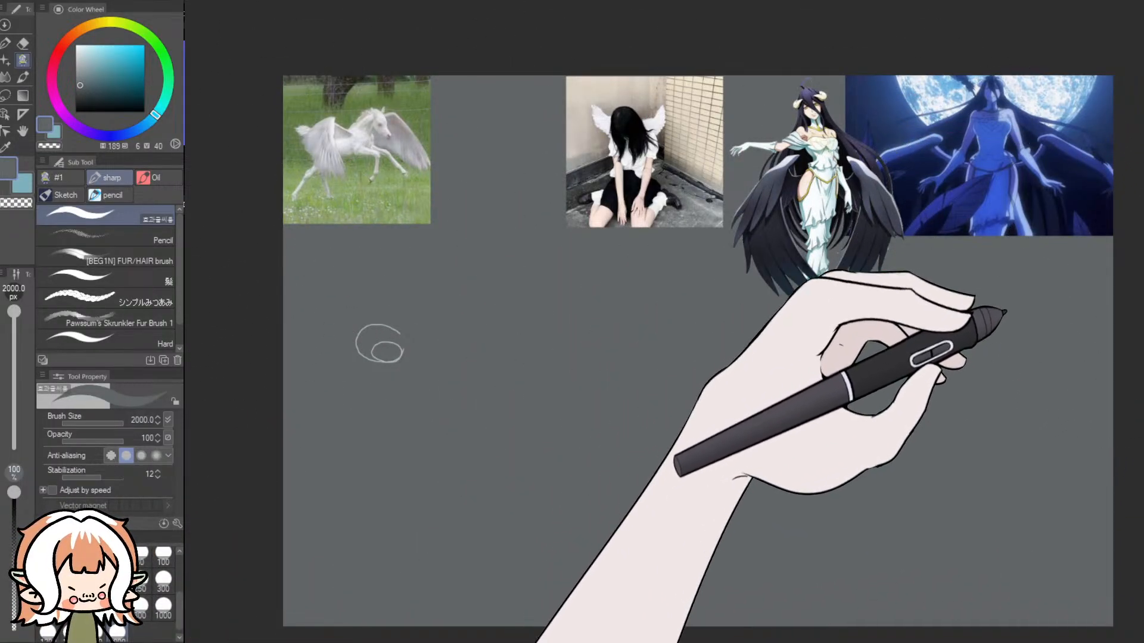
# - Erase the stray circular scribble below the horse picture with the Dynamic Eraser at 100 px
pyautogui.press('Delete')
pyautogui.moveTo(398, 329); pyautogui.dragTo(403, 353)
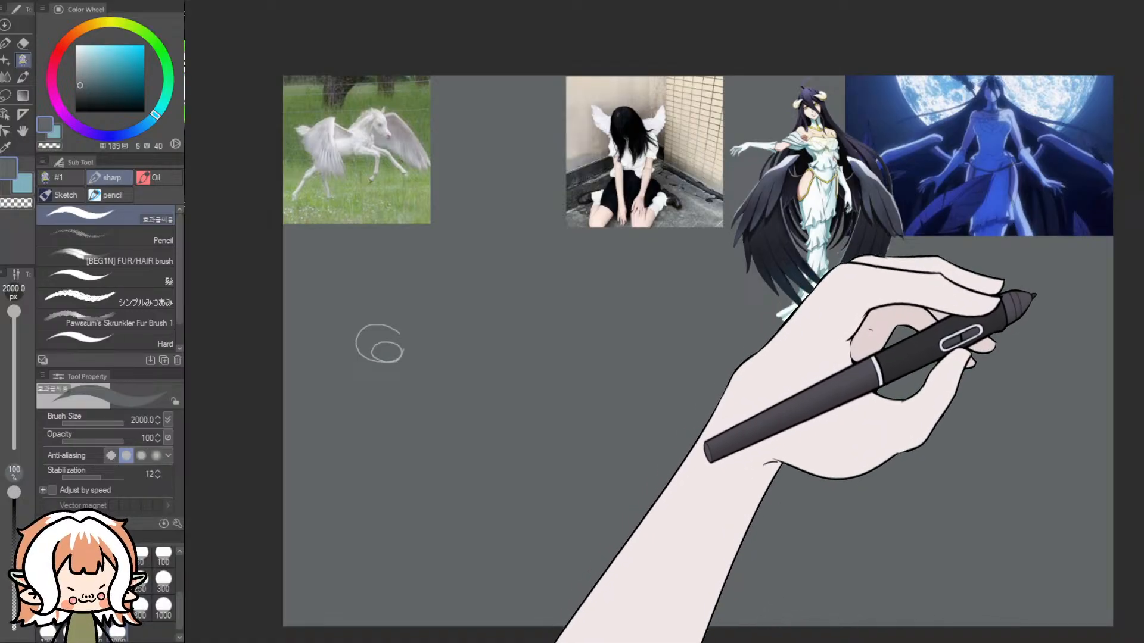
pyautogui.click(23, 43)
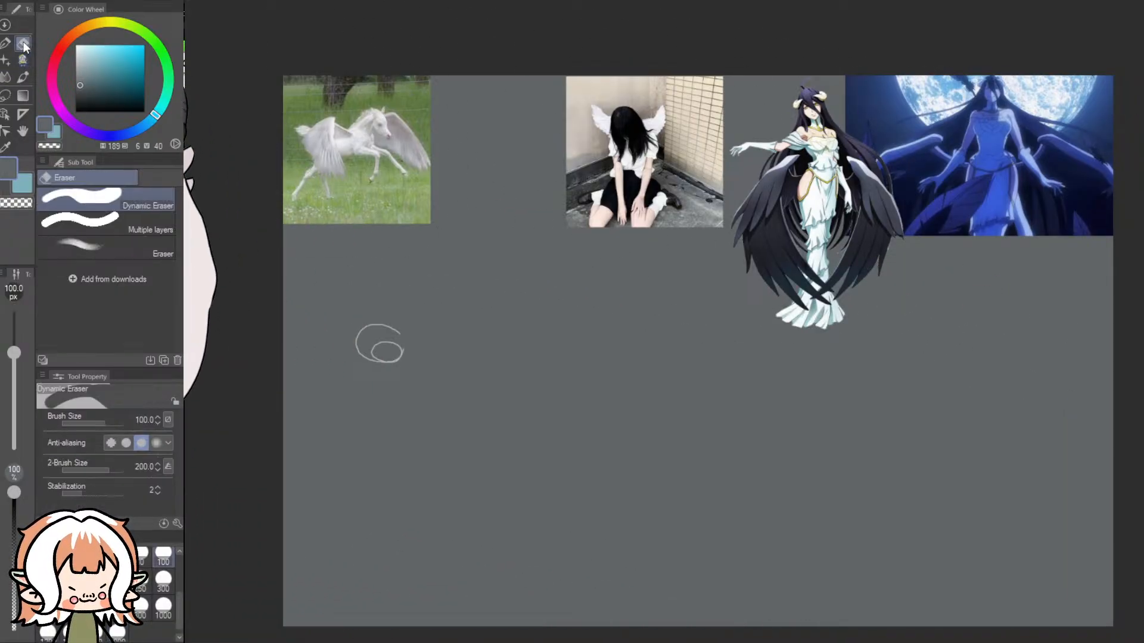
pyautogui.moveTo(360, 333)
pyautogui.mouseDown()
pyautogui.moveTo(396, 362)
pyautogui.moveTo(362, 319)
pyautogui.moveTo(383, 362)
pyautogui.moveTo(419, 392)
pyautogui.mouseUp()
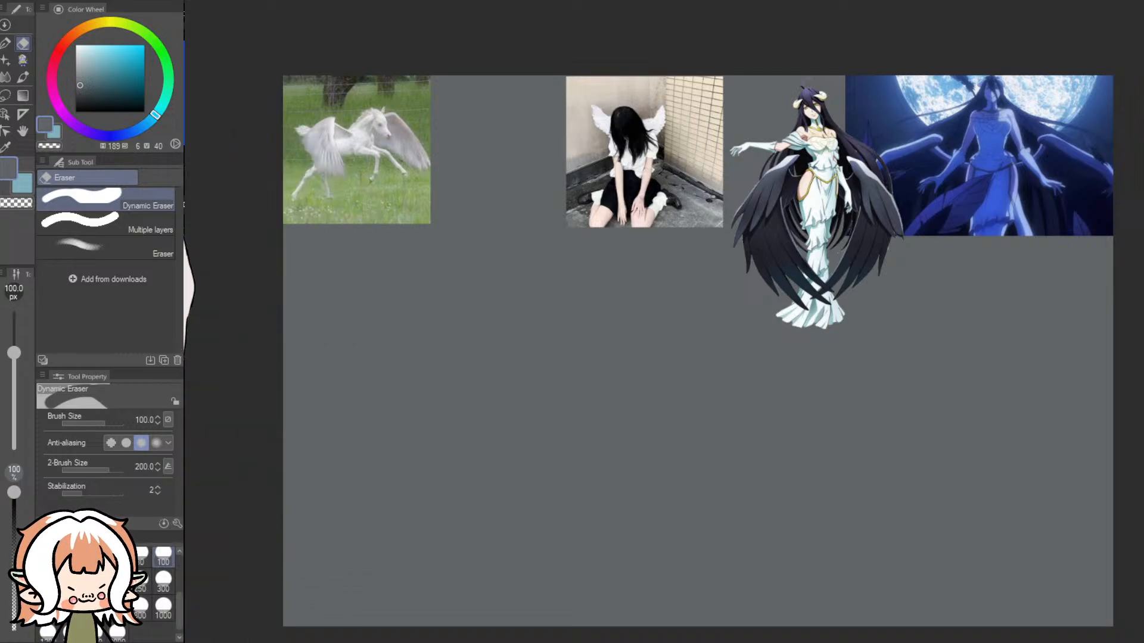
# - Try the sharp group's Pencil brush at 25 px with a light blue test stroke and undo it
pyautogui.click(28, 59)
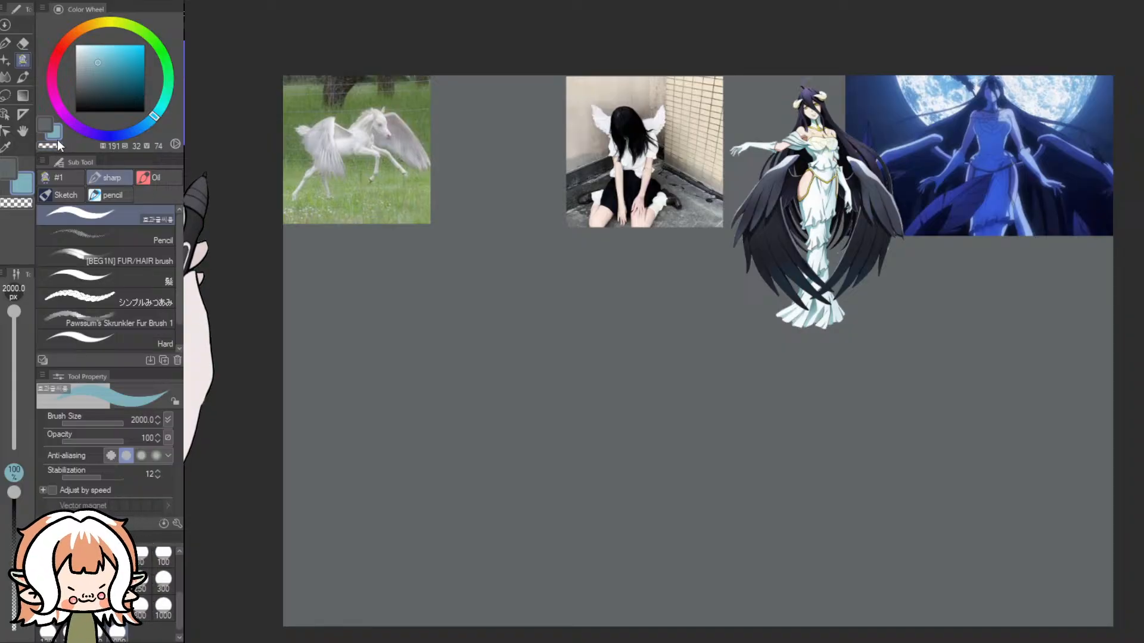
pyautogui.click(109, 197)
pyautogui.click(149, 285)
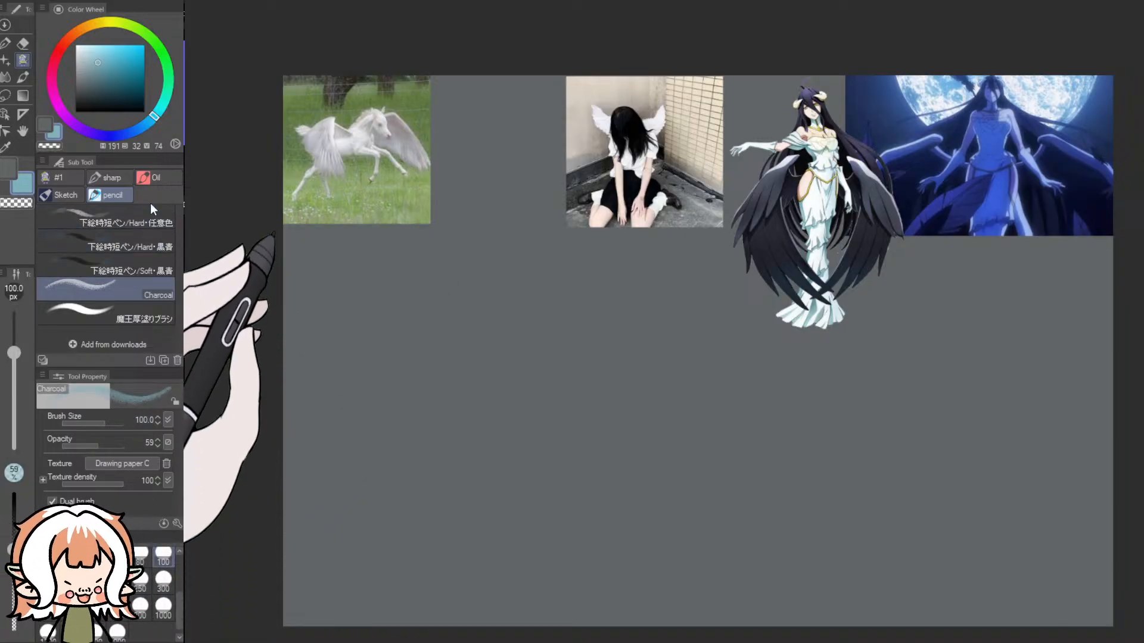
pyautogui.click(109, 177)
pyautogui.moveTo(435, 322)
pyautogui.mouseDown()
pyautogui.moveTo(442, 384)
pyautogui.moveTo(416, 358)
pyautogui.mouseUp()
pyautogui.hotkey('ctrl', 'z')
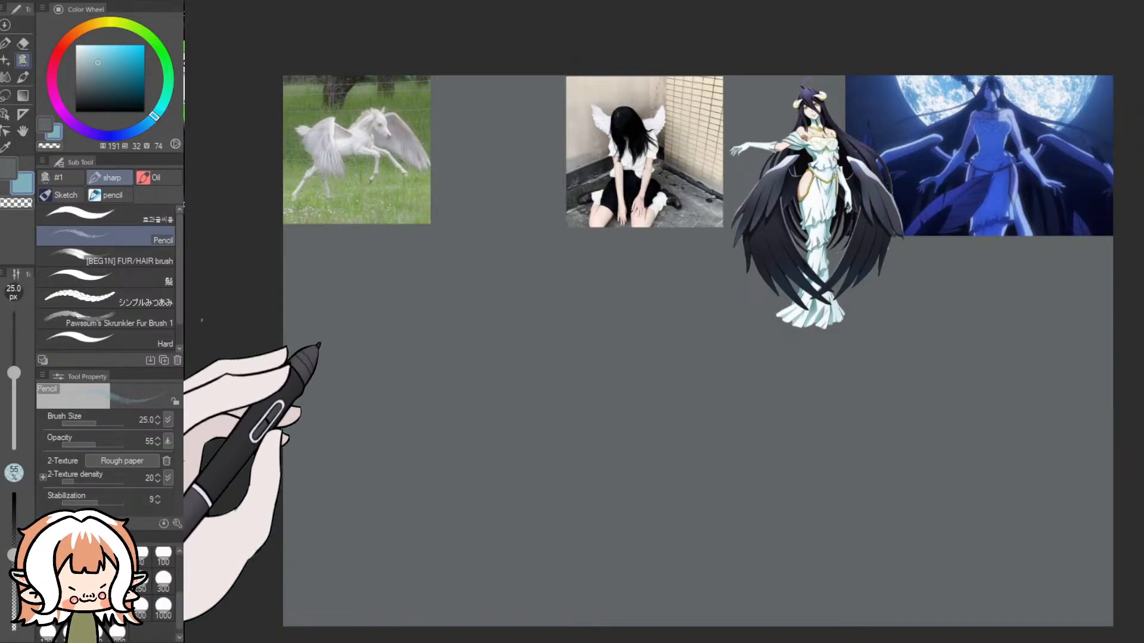
# - Set the Pencil brush size to 30 px, try another test stroke below the horse picture and undo it
pyautogui.moveTo(181, 606); pyautogui.dragTo(180, 571)
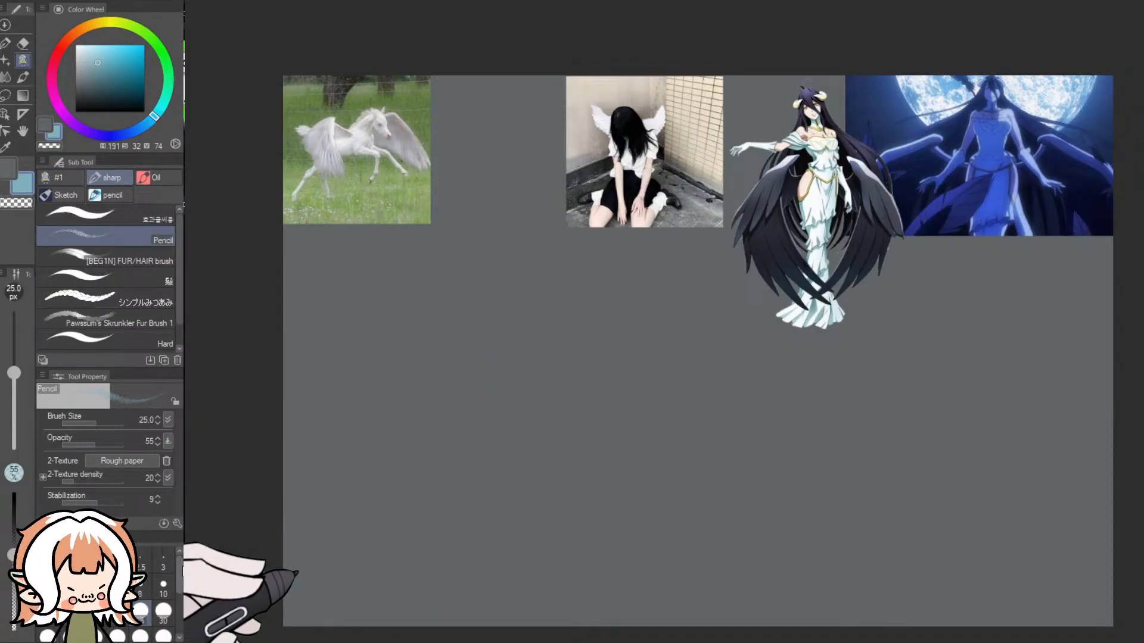
pyautogui.moveTo(351, 444)
pyautogui.mouseDown()
pyautogui.moveTo(432, 393)
pyautogui.moveTo(452, 421)
pyautogui.mouseUp()
pyautogui.hotkey('ctrl', 'z')
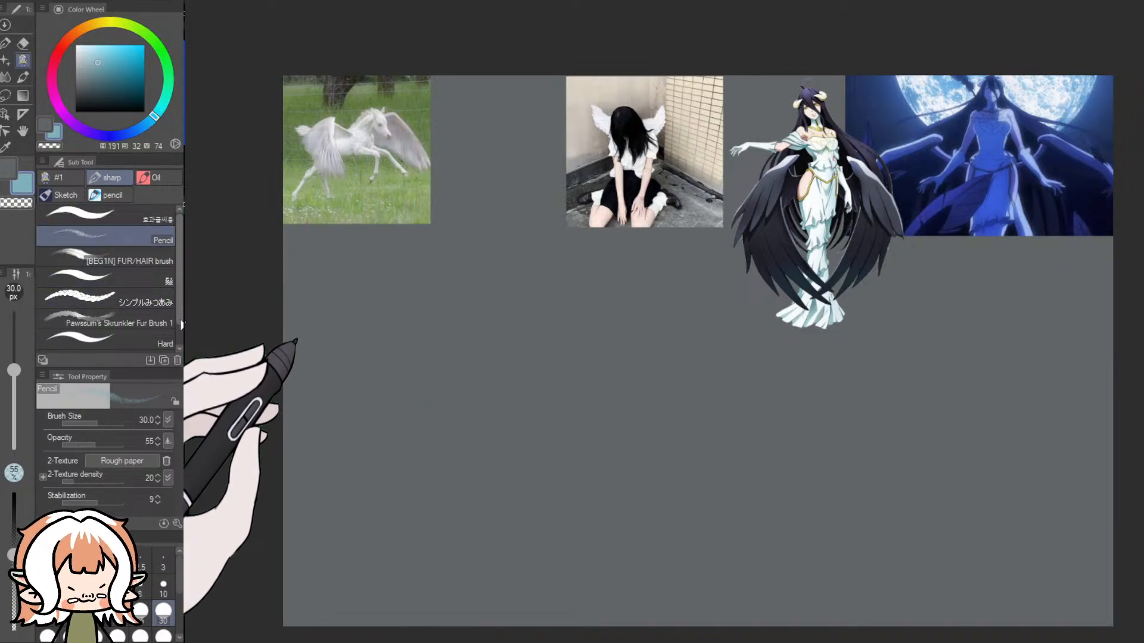
# - Switch to the Charcoal brush at 30 px, try a light blue wing outline below the horse picture and undo it
pyautogui.click(109, 196)
pyautogui.click(160, 290)
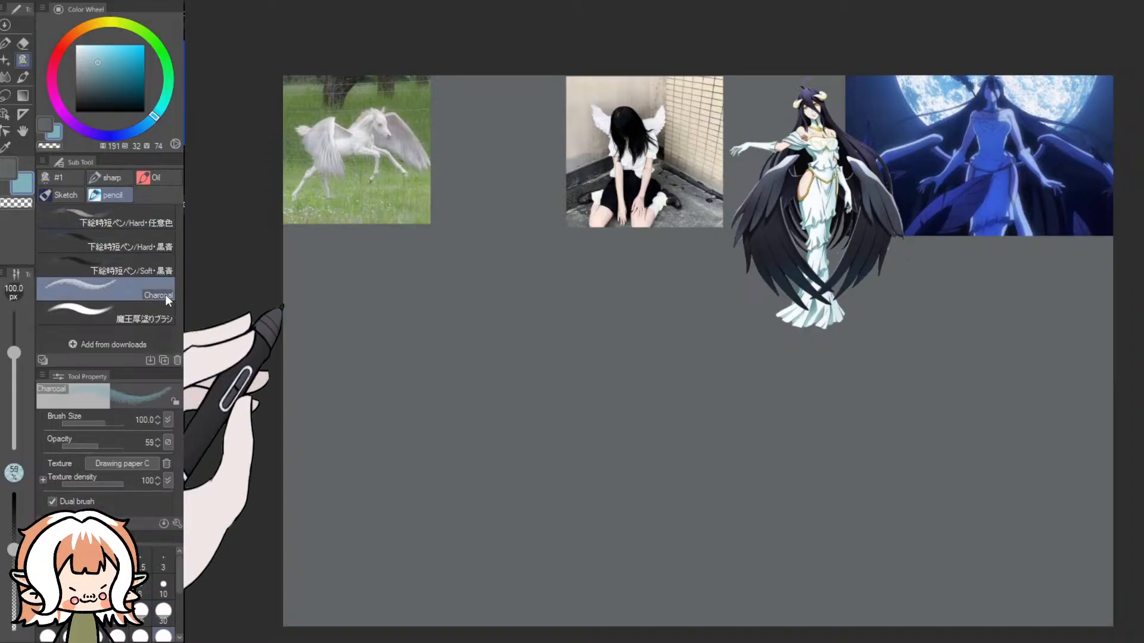
pyautogui.click(162, 620)
pyautogui.moveTo(350, 312); pyautogui.dragTo(409, 439)
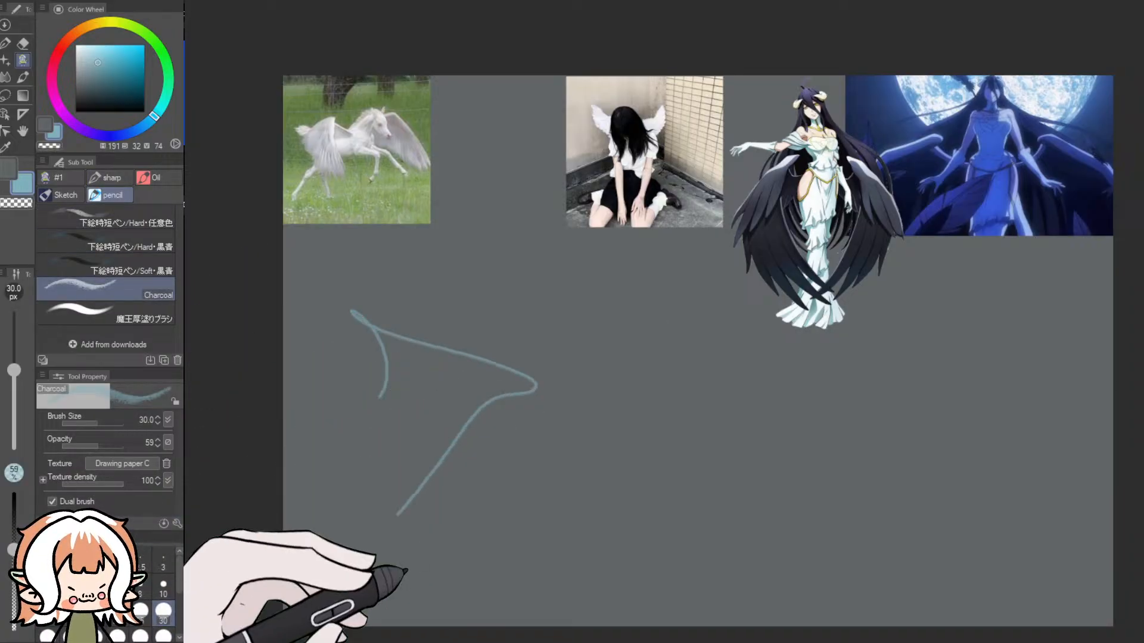
pyautogui.hotkey('ctrl', 'z')
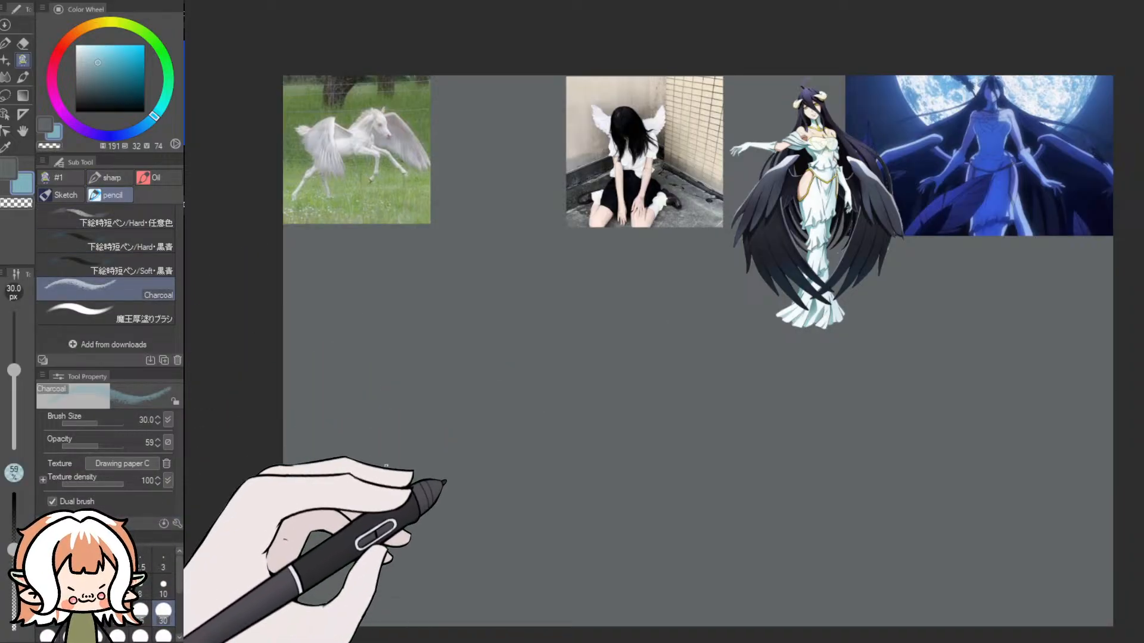
# - Using the sharp group's Pencil brush at 30 px, sketch the horse's near wing, rump, tail and hind leg in light blue beside the horse picture
pyautogui.click(106, 177)
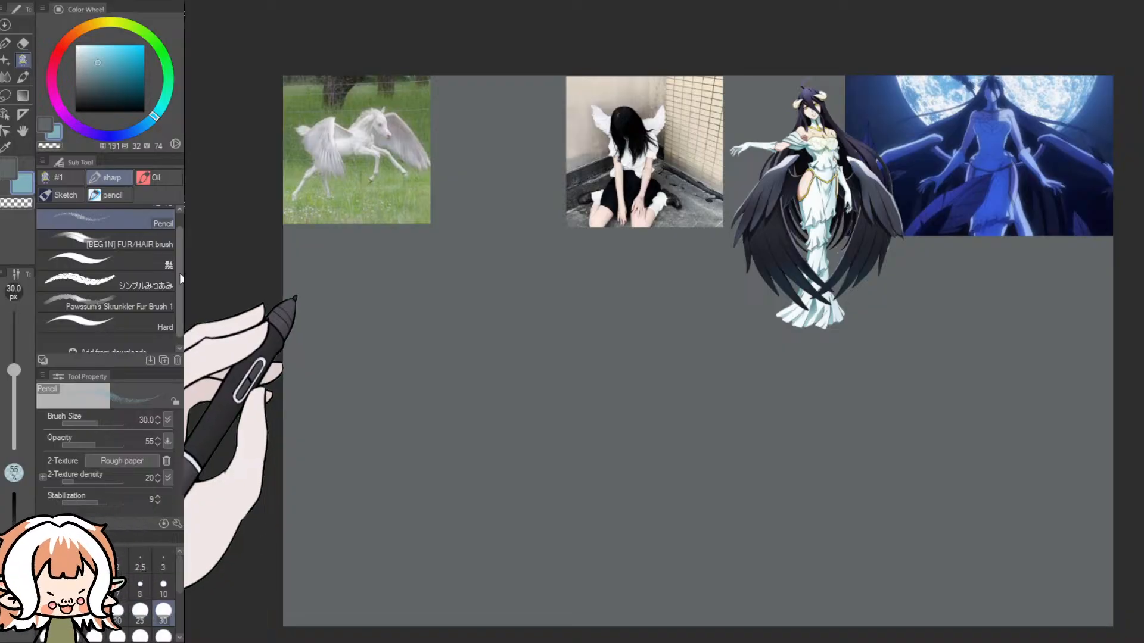
pyautogui.scroll(1, 149, 280)
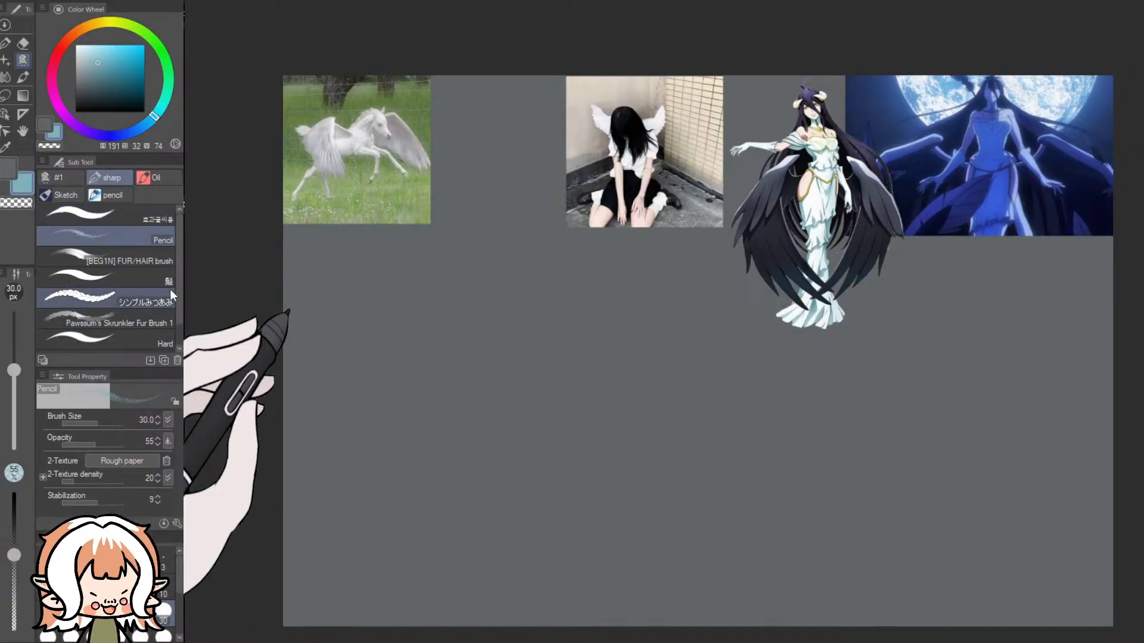
pyautogui.scroll(6, 234, 268)
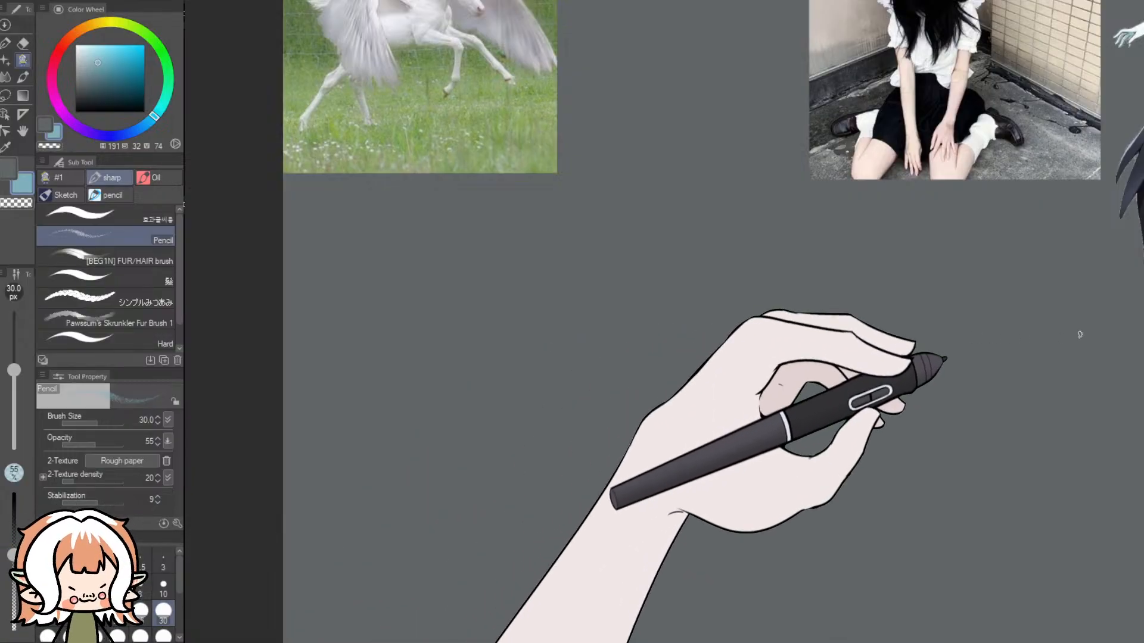
pyautogui.scroll(2, 999, 335)
pyautogui.scroll(2, 998, 335)
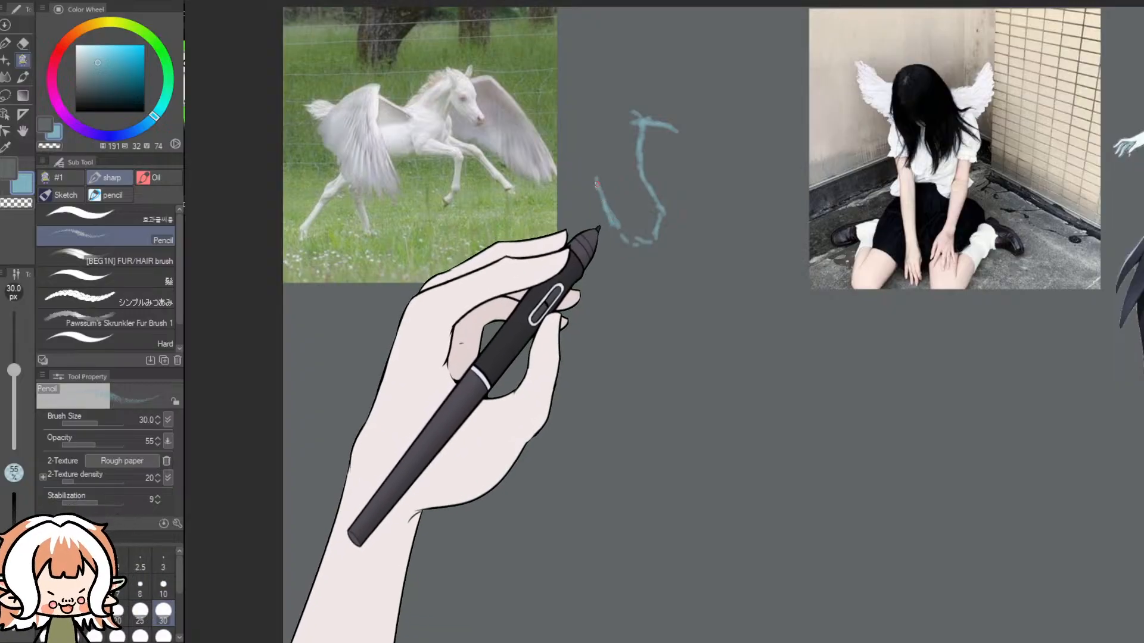
pyautogui.moveTo(583, 144)
pyautogui.mouseDown()
pyautogui.moveTo(631, 118)
pyautogui.moveTo(610, 119)
pyautogui.moveTo(584, 153)
pyautogui.mouseUp()
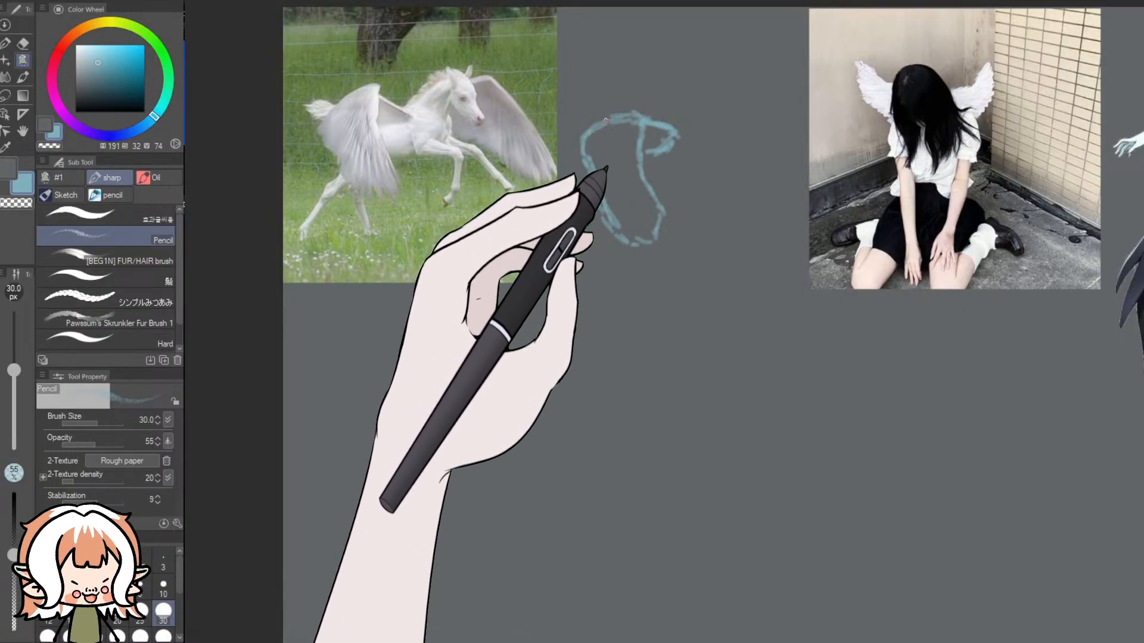
pyautogui.moveTo(585, 122)
pyautogui.mouseDown()
pyautogui.moveTo(564, 126)
pyautogui.moveTo(575, 137)
pyautogui.mouseUp()
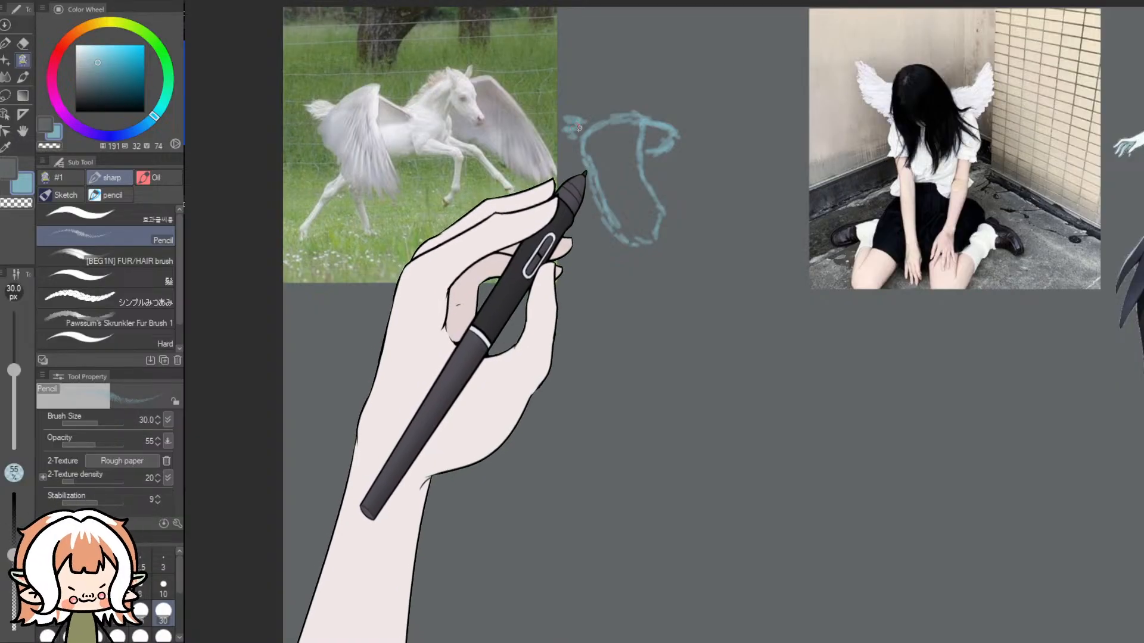
pyautogui.moveTo(601, 218); pyautogui.dragTo(575, 272)
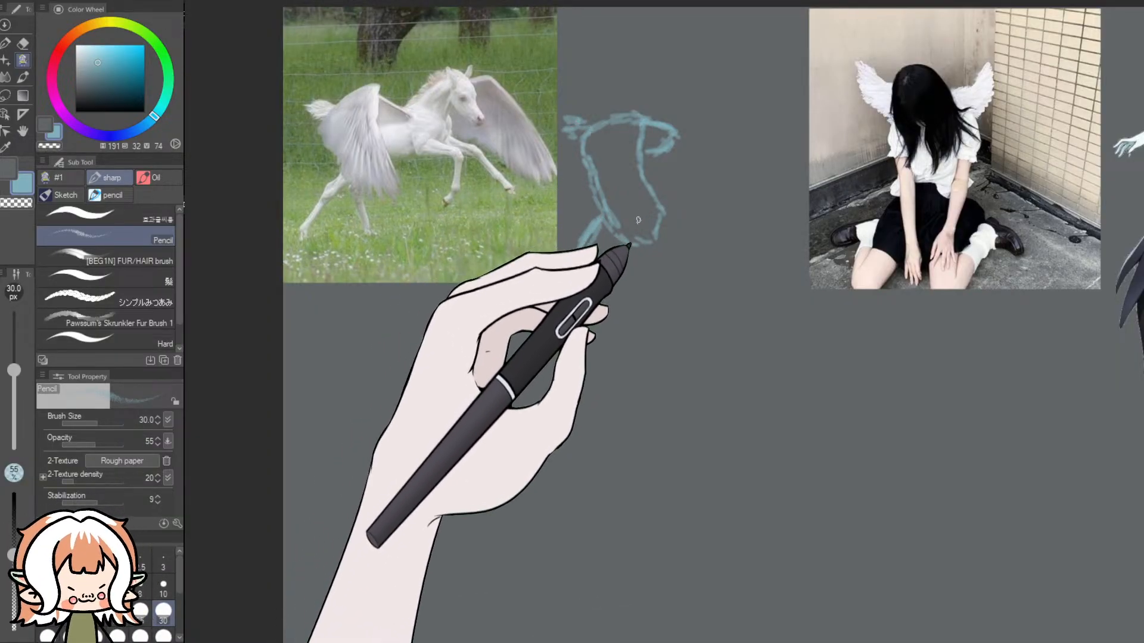
pyautogui.moveTo(654, 241)
pyautogui.mouseDown()
pyautogui.moveTo(589, 197)
pyautogui.moveTo(587, 160)
pyautogui.moveTo(591, 135)
pyautogui.mouseUp()
# - Sketch the horse's belly, neck, head, front legs and far wing in light blue, copying the pose of the reference picture
pyautogui.moveTo(662, 212); pyautogui.dragTo(720, 203)
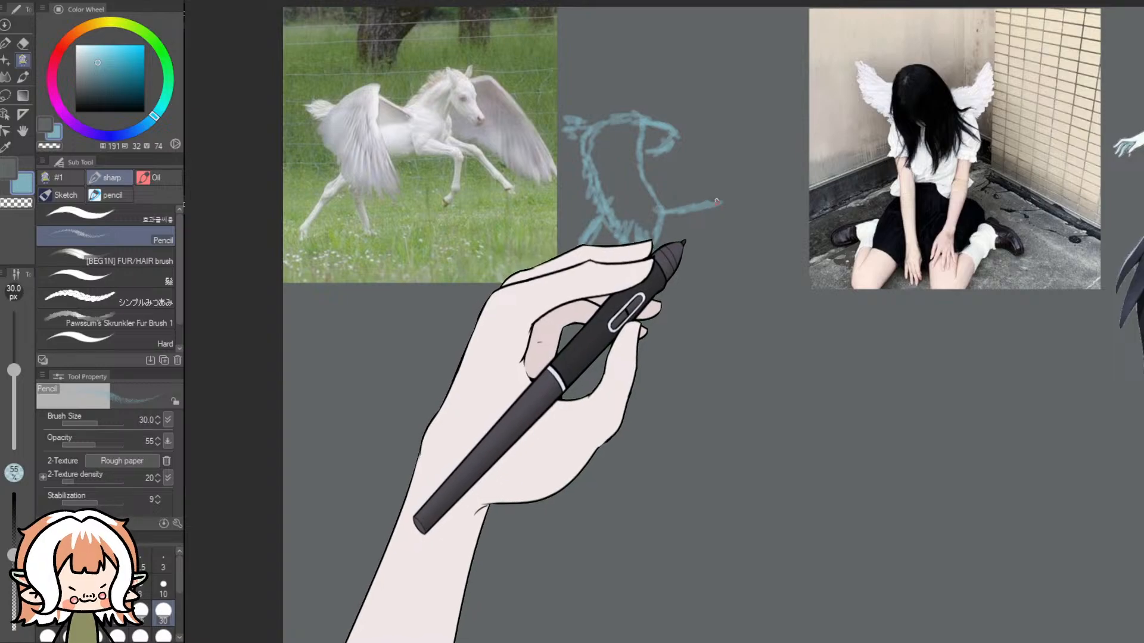
pyautogui.moveTo(675, 130)
pyautogui.mouseDown()
pyautogui.moveTo(735, 100)
pyautogui.moveTo(771, 157)
pyautogui.mouseUp()
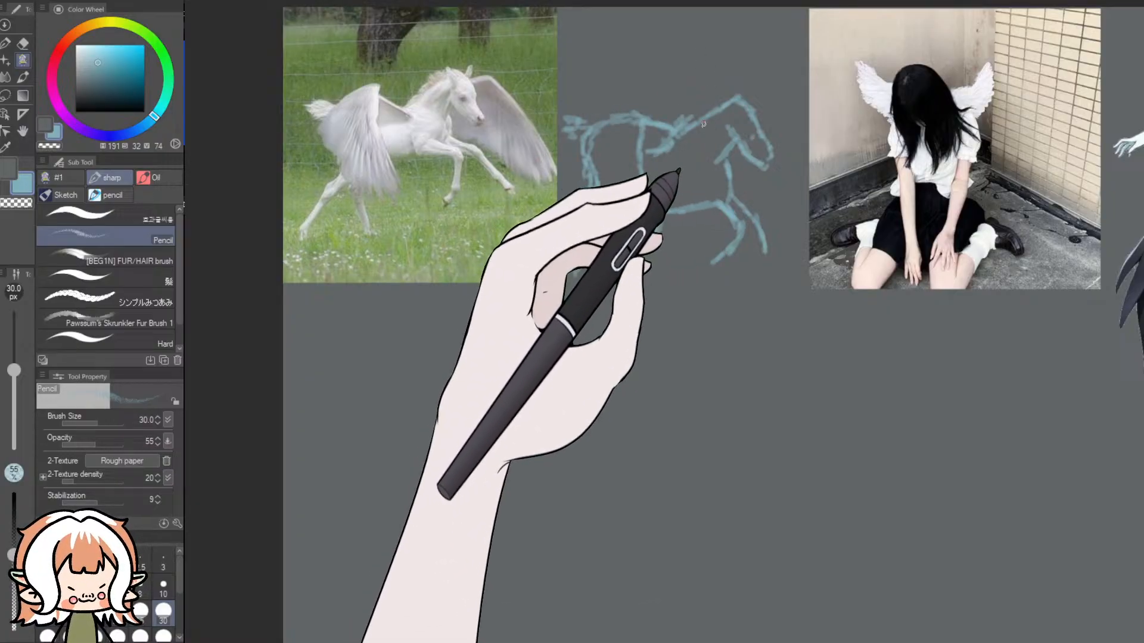
pyautogui.moveTo(729, 91)
pyautogui.mouseDown()
pyautogui.moveTo(754, 94)
pyautogui.moveTo(755, 116)
pyautogui.moveTo(778, 107)
pyautogui.moveTo(807, 198)
pyautogui.moveTo(767, 190)
pyautogui.mouseUp()
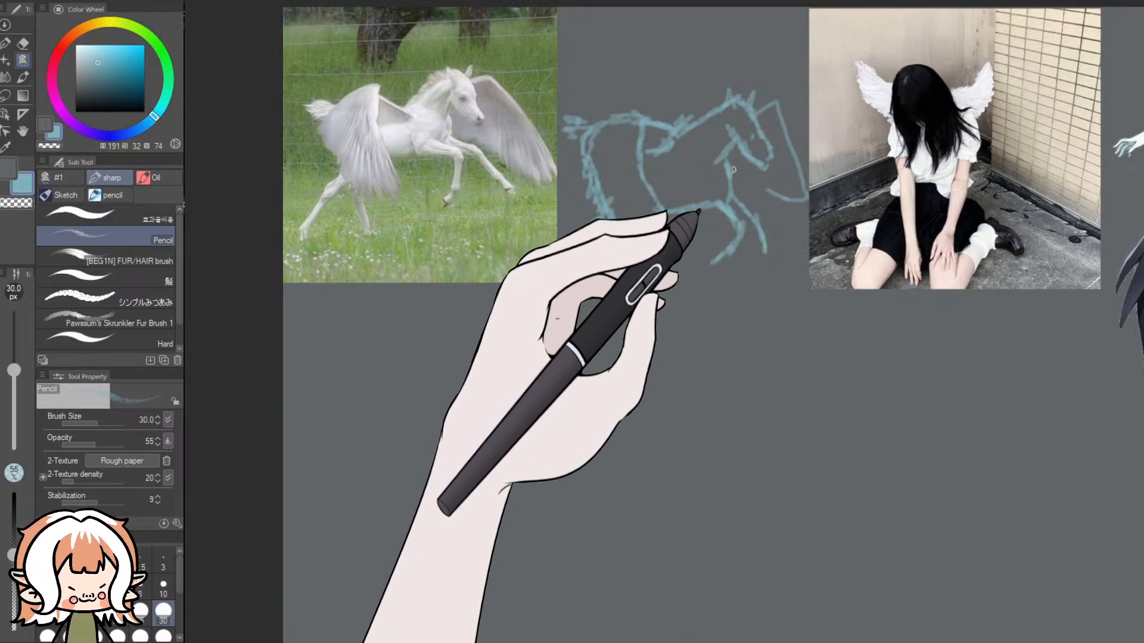
pyautogui.moveTo(758, 115)
pyautogui.mouseDown()
pyautogui.moveTo(777, 105)
pyautogui.moveTo(791, 144)
pyautogui.mouseUp()
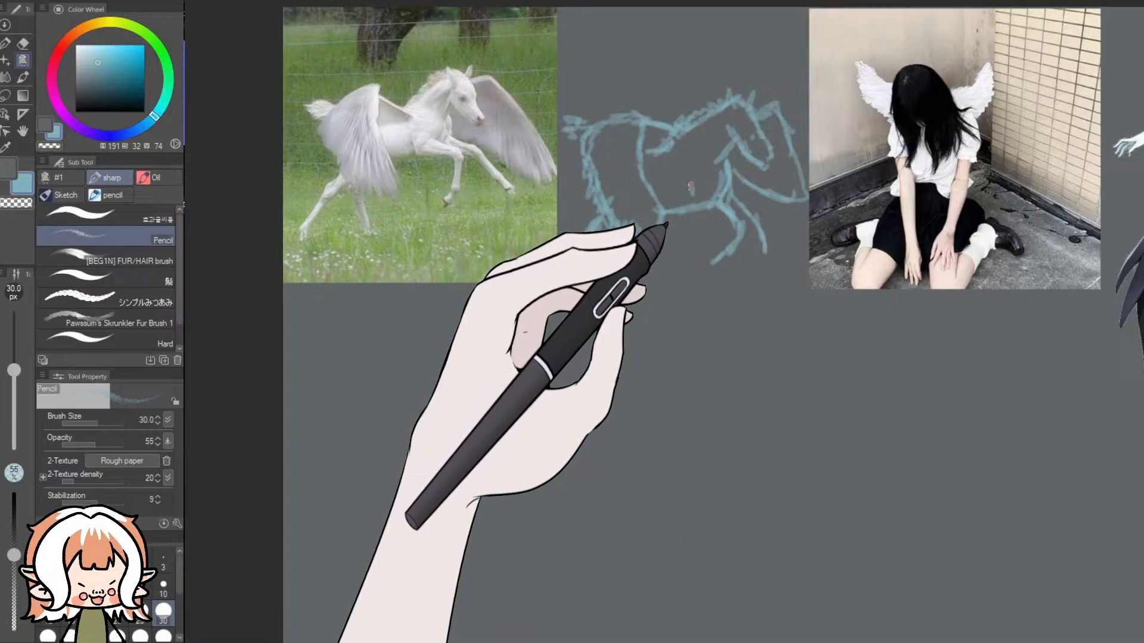
pyautogui.moveTo(712, 215)
pyautogui.mouseDown()
pyautogui.moveTo(706, 258)
pyautogui.moveTo(741, 239)
pyautogui.moveTo(763, 251)
pyautogui.mouseUp()
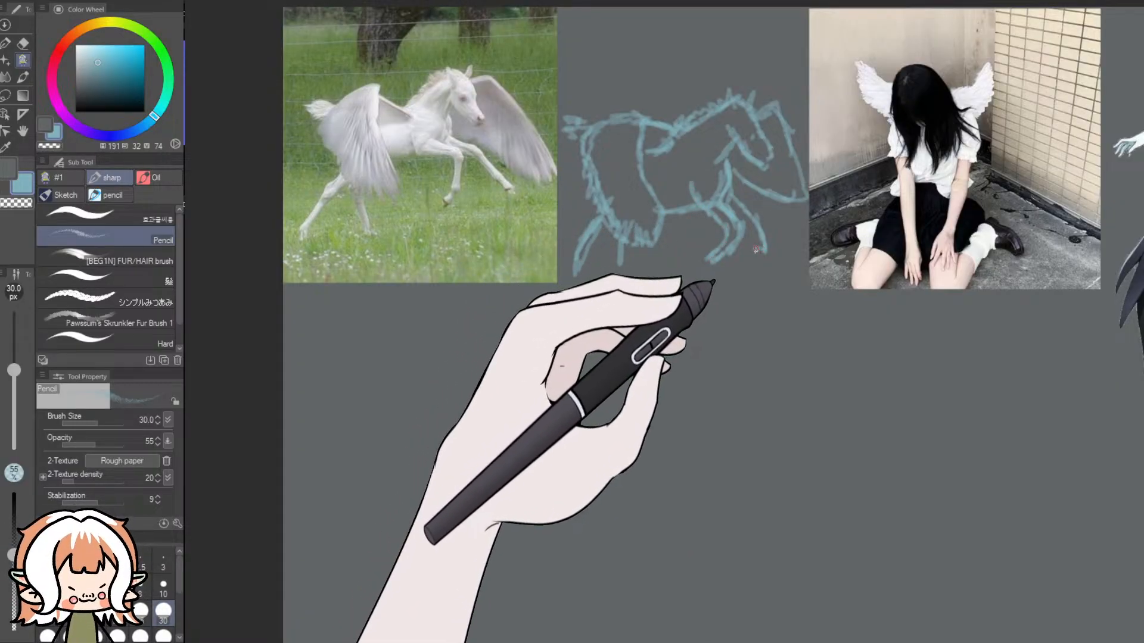
pyautogui.moveTo(733, 208); pyautogui.dragTo(748, 239)
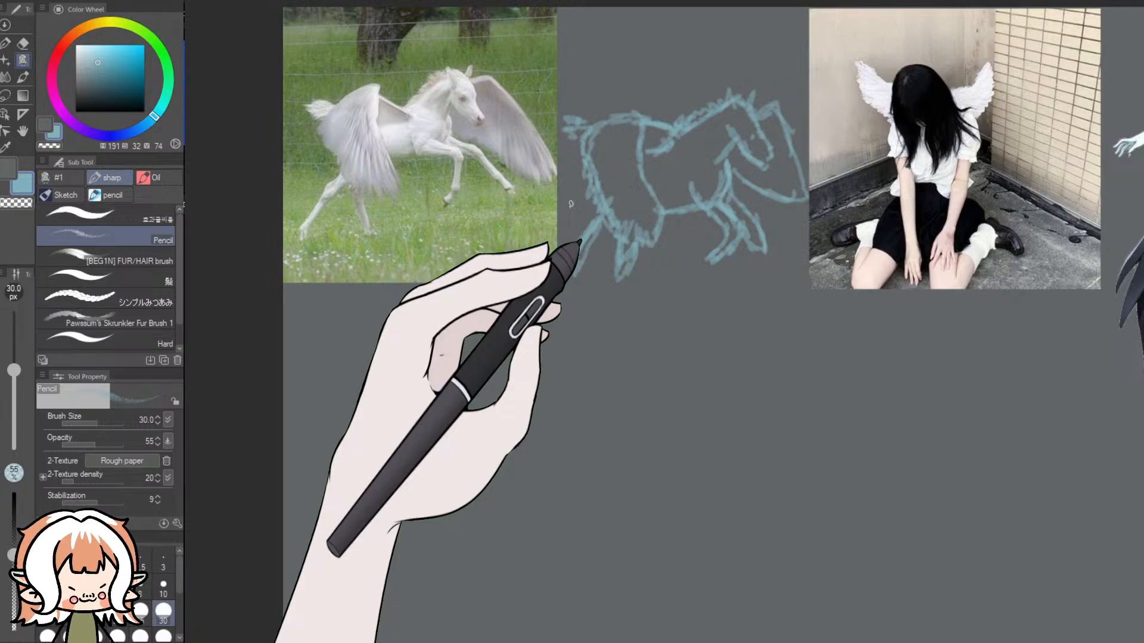
pyautogui.moveTo(725, 237)
pyautogui.mouseDown()
pyautogui.moveTo(745, 241)
pyautogui.moveTo(649, 270)
pyautogui.moveTo(660, 251)
pyautogui.mouseUp()
pyautogui.hotkey('ctrl', 'z')
pyautogui.moveTo(586, 244)
pyautogui.mouseDown()
pyautogui.moveTo(587, 265)
pyautogui.moveTo(610, 268)
pyautogui.mouseUp()
pyautogui.moveTo(745, 233); pyautogui.dragTo(742, 256)
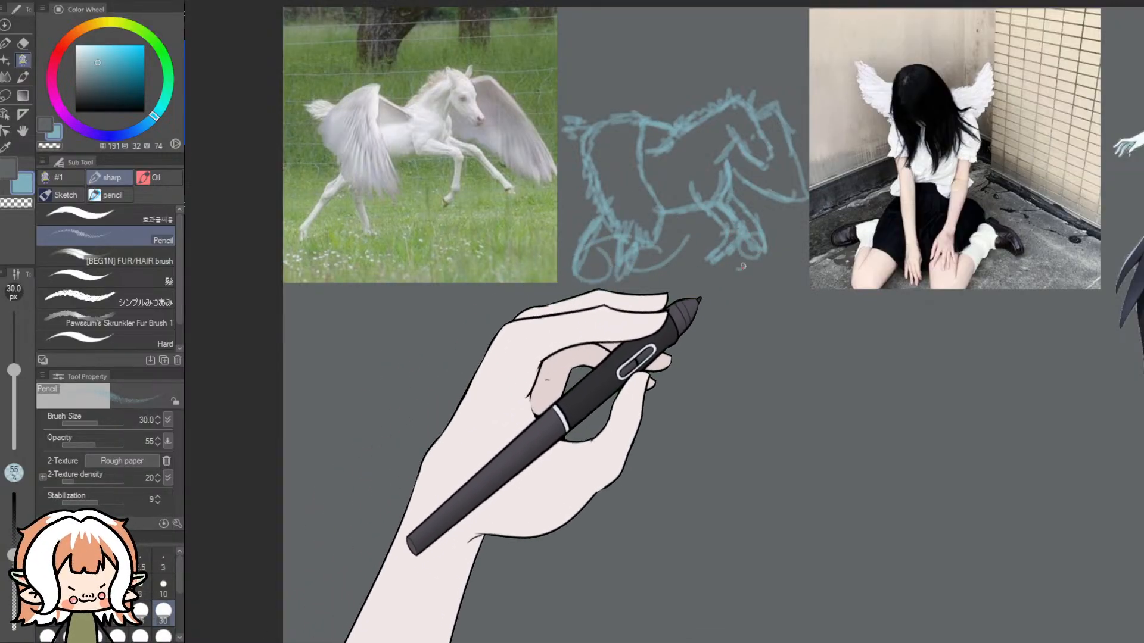
pyautogui.hotkey('ctrl', 'z')
pyautogui.hotkey('ctrl', 'z')
pyautogui.hotkey('ctrl', 'z')
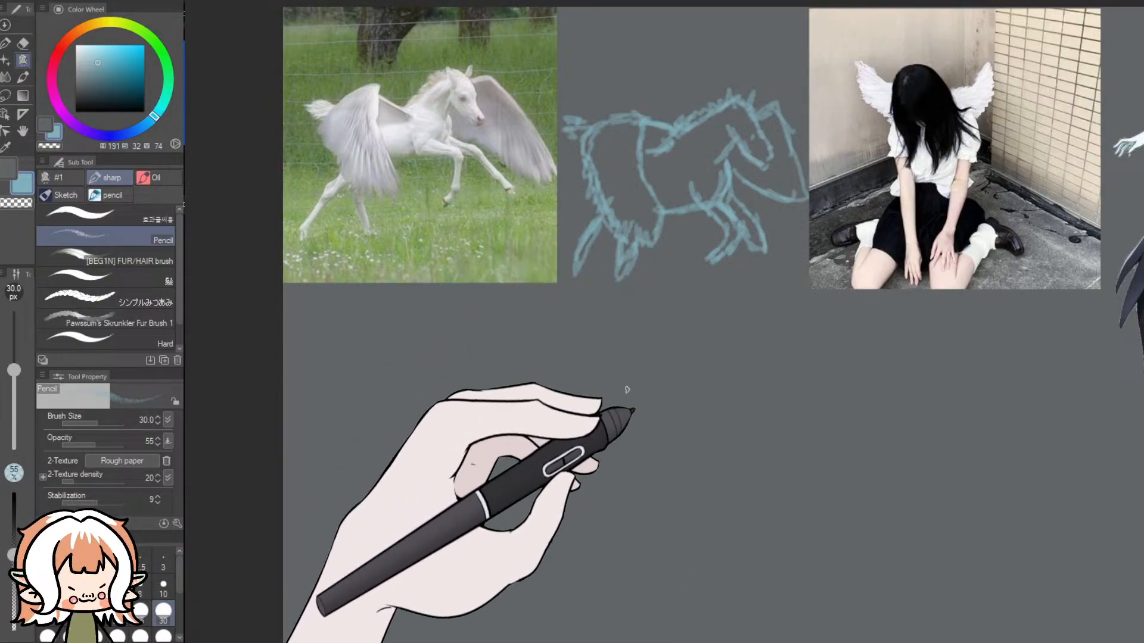
# - Draw a light blue ground line under the horse sketch and undo the stray stroke
pyautogui.moveTo(768, 285)
pyautogui.mouseDown()
pyautogui.moveTo(552, 285)
pyautogui.moveTo(793, 283)
pyautogui.mouseUp()
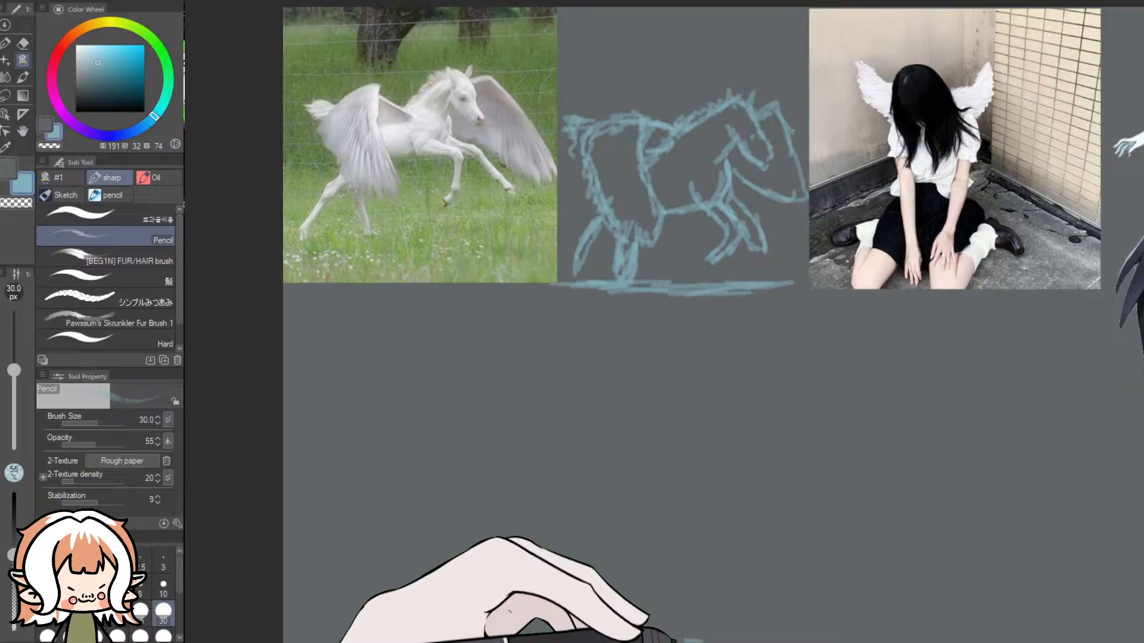
pyautogui.hotkey('ctrl', 'z')
pyautogui.scroll(-5, 722, 272)
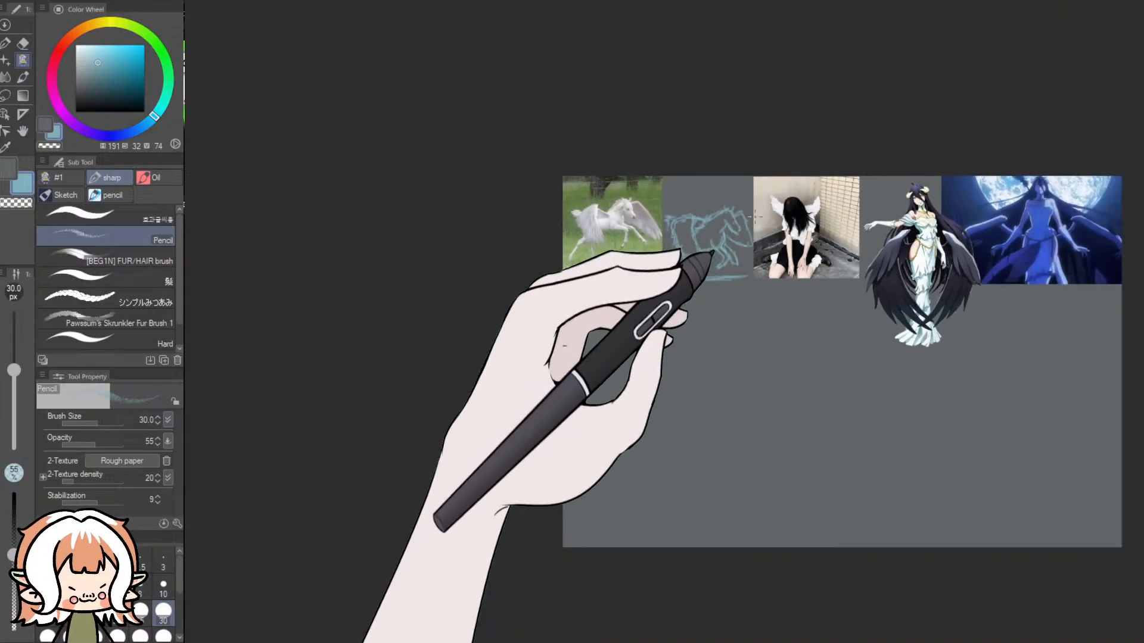
# - Clear the two pictures of the black-winged anime woman from the canvas to free the space beside the girl photo
pyautogui.scroll(3, 954, 226)
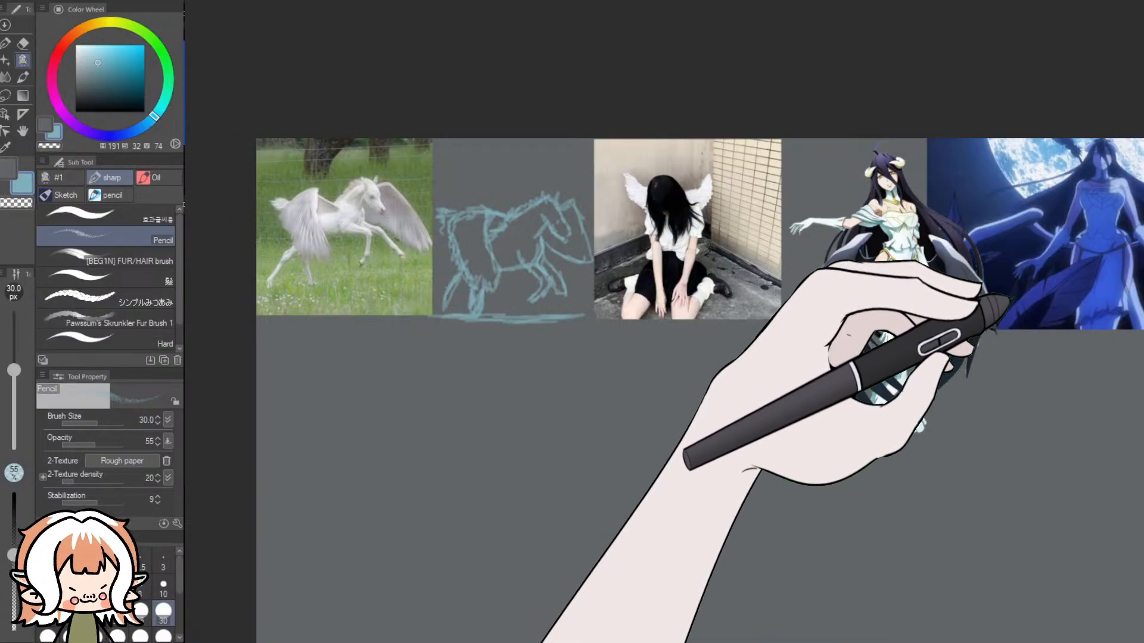
pyautogui.click(1007, 301)
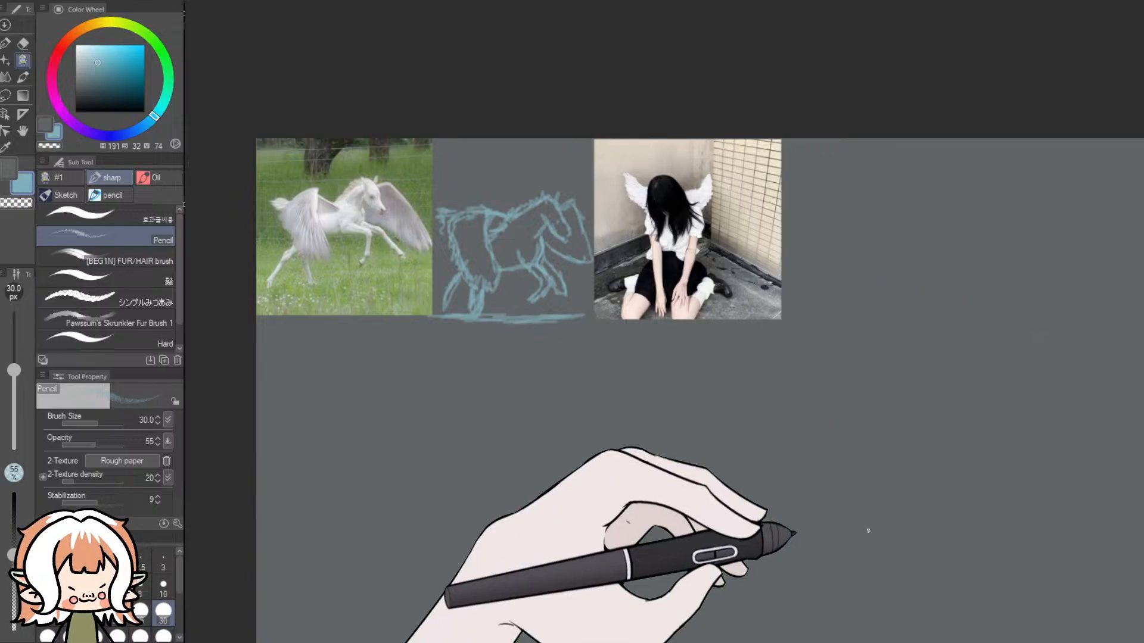
pyautogui.moveTo(694, 641); pyautogui.dragTo(793, 642)
# - Sketch the seated girl's bowed head, shoulders and arms in light blue on the blank canvas beside her photo
pyautogui.scroll(1, 617, 251)
pyautogui.scroll(1, 610, 209)
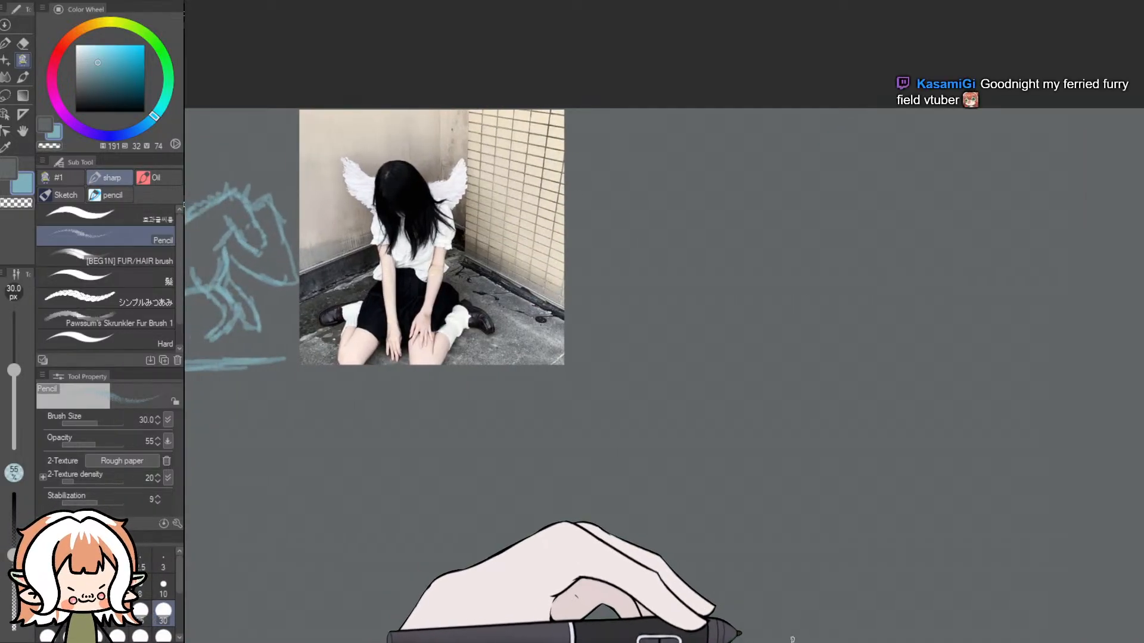
pyautogui.scroll(1, 670, 275)
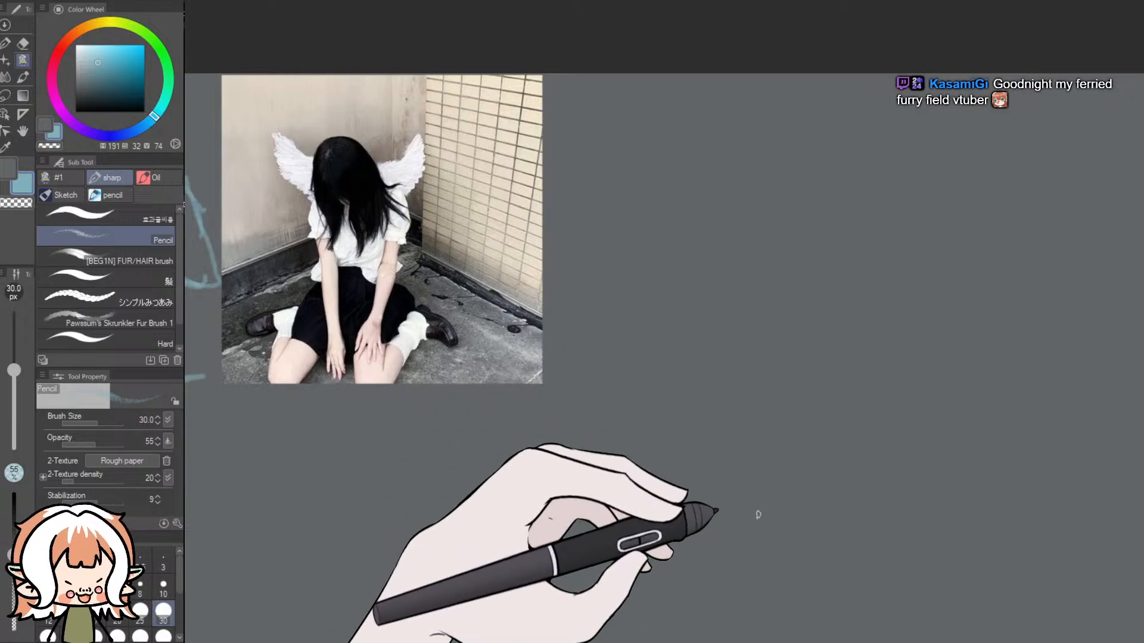
pyautogui.moveTo(1142, 293); pyautogui.dragTo(1141, 276)
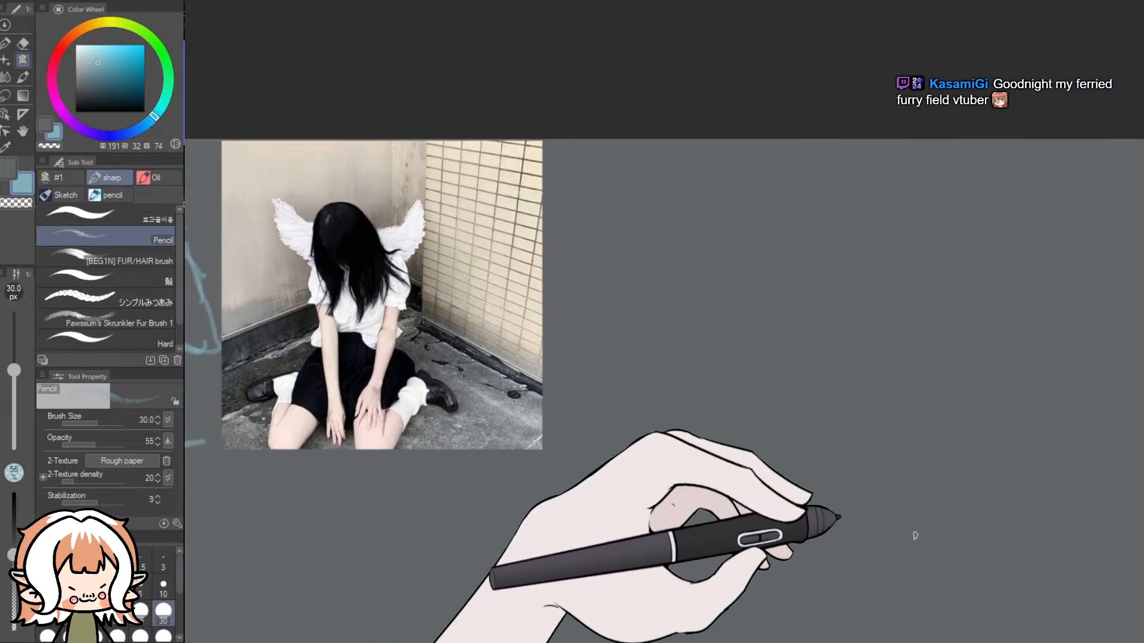
pyautogui.moveTo(700, 641); pyautogui.dragTo(674, 642)
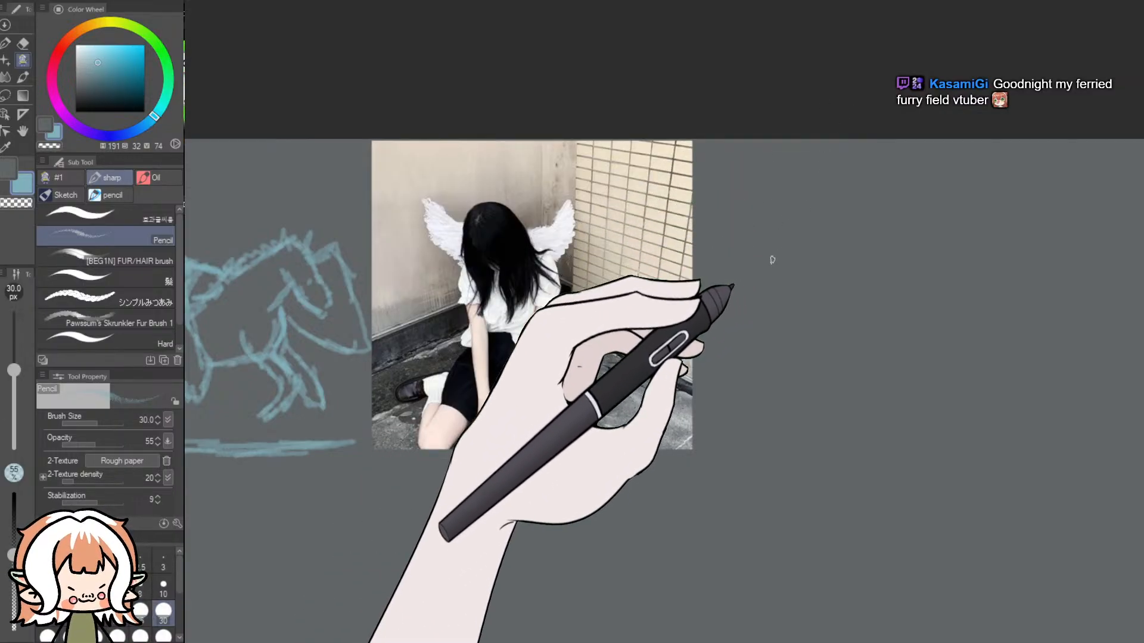
pyautogui.moveTo(817, 241)
pyautogui.mouseDown()
pyautogui.moveTo(781, 266)
pyautogui.moveTo(831, 250)
pyautogui.moveTo(787, 244)
pyautogui.moveTo(794, 280)
pyautogui.moveTo(833, 249)
pyautogui.moveTo(784, 252)
pyautogui.mouseUp()
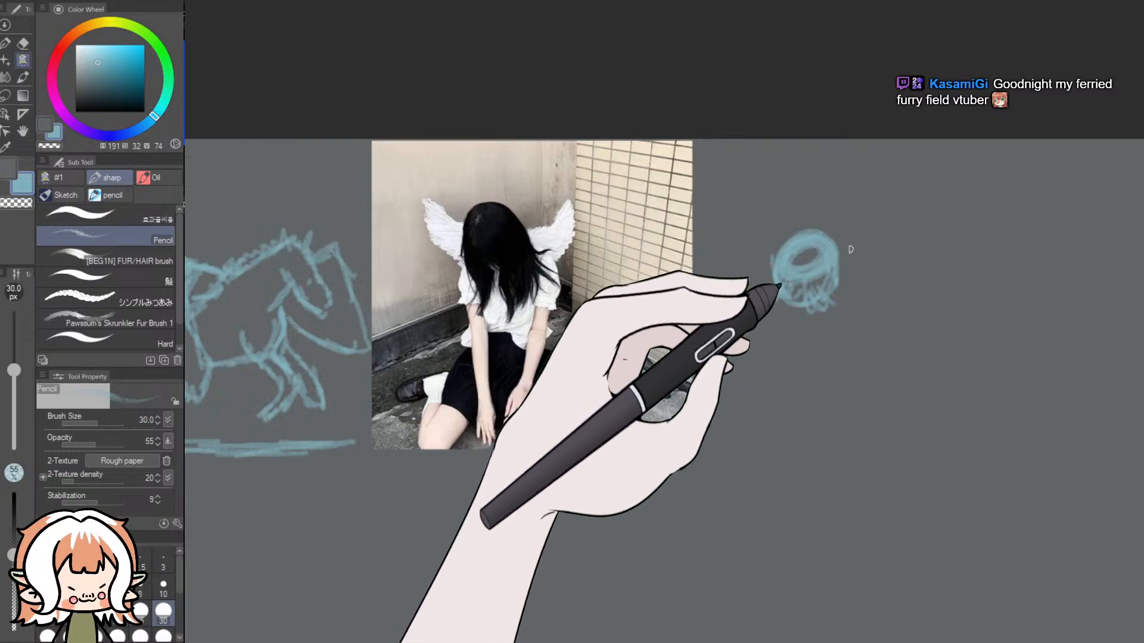
pyautogui.moveTo(841, 245); pyautogui.dragTo(852, 315)
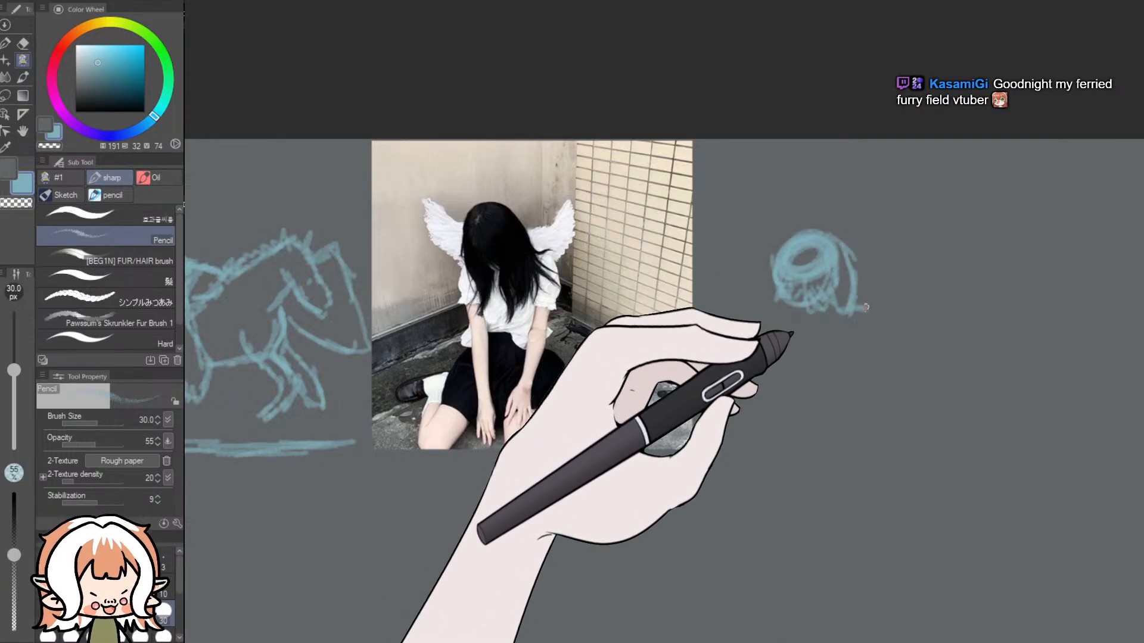
pyautogui.moveTo(884, 316)
pyautogui.mouseDown()
pyautogui.moveTo(877, 359)
pyautogui.moveTo(850, 351)
pyautogui.mouseUp()
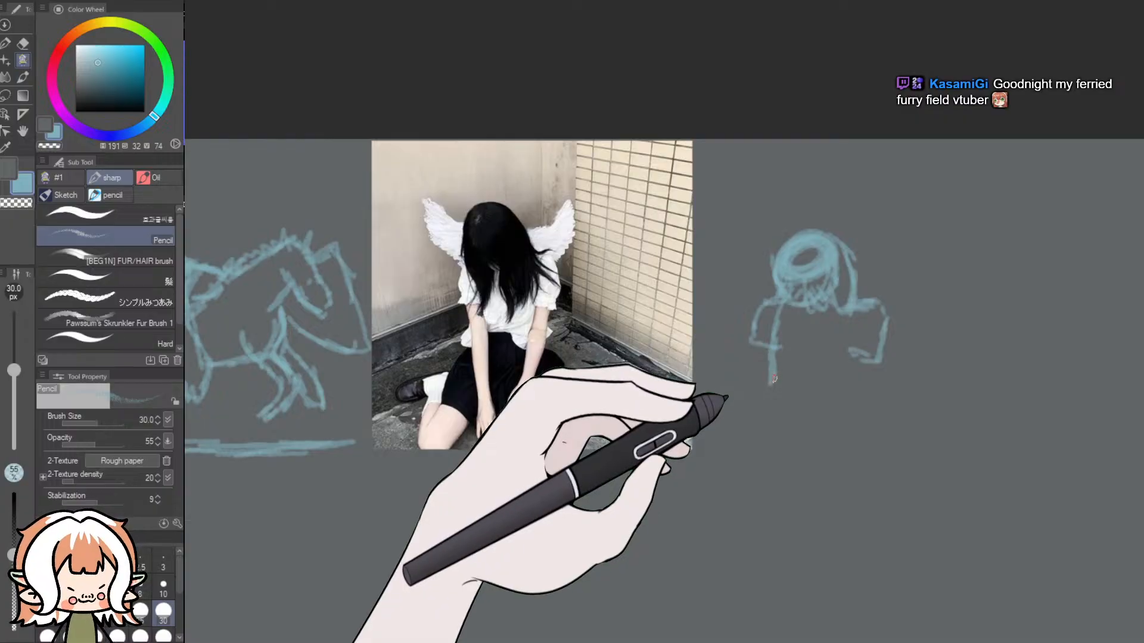
pyautogui.moveTo(836, 413)
pyautogui.mouseDown()
pyautogui.moveTo(861, 411)
pyautogui.moveTo(866, 367)
pyautogui.mouseUp()
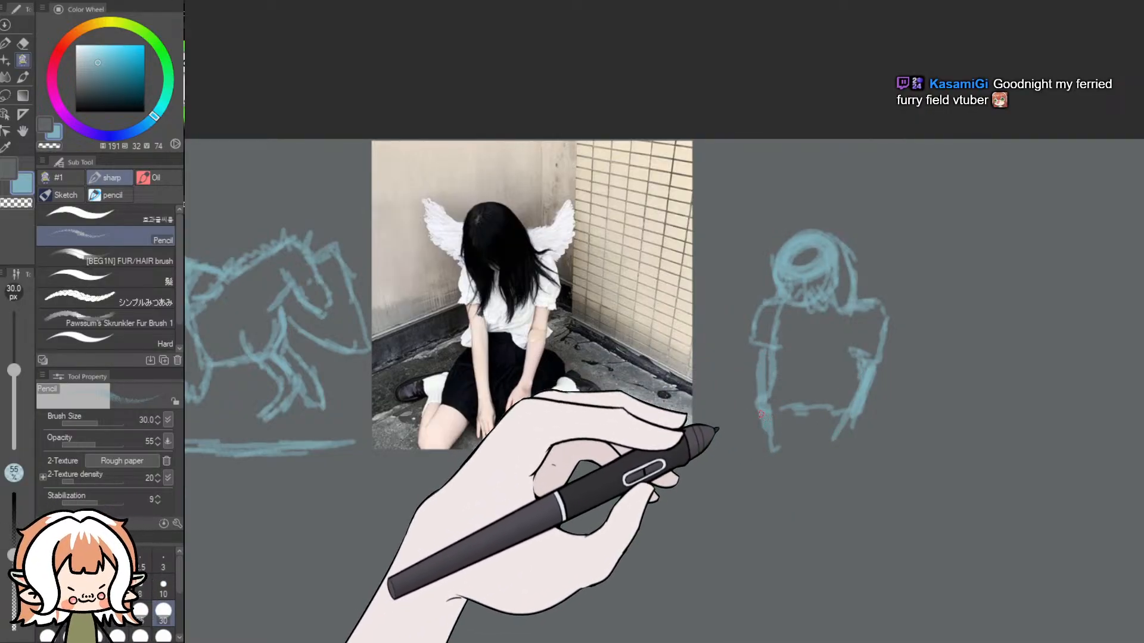
# - Add the skirt, hands, folded legs and both small feathered wings to the light blue sketch of the seated girl
pyautogui.moveTo(737, 451); pyautogui.dragTo(756, 461)
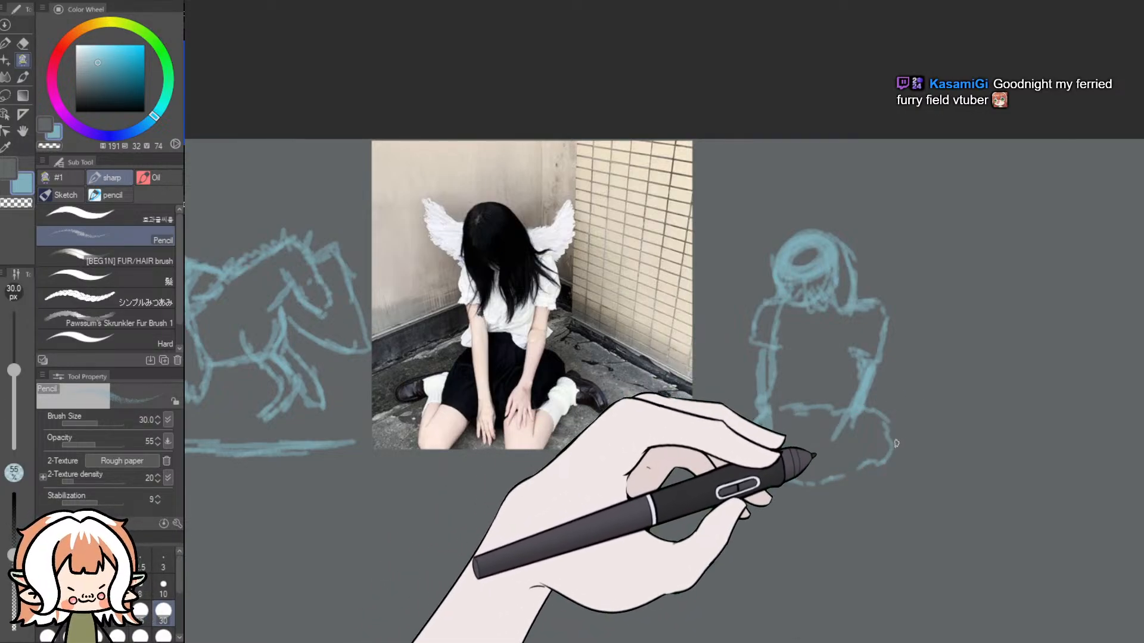
pyautogui.moveTo(906, 441)
pyautogui.mouseDown()
pyautogui.moveTo(933, 459)
pyautogui.moveTo(929, 479)
pyautogui.moveTo(935, 470)
pyautogui.moveTo(907, 475)
pyautogui.mouseUp()
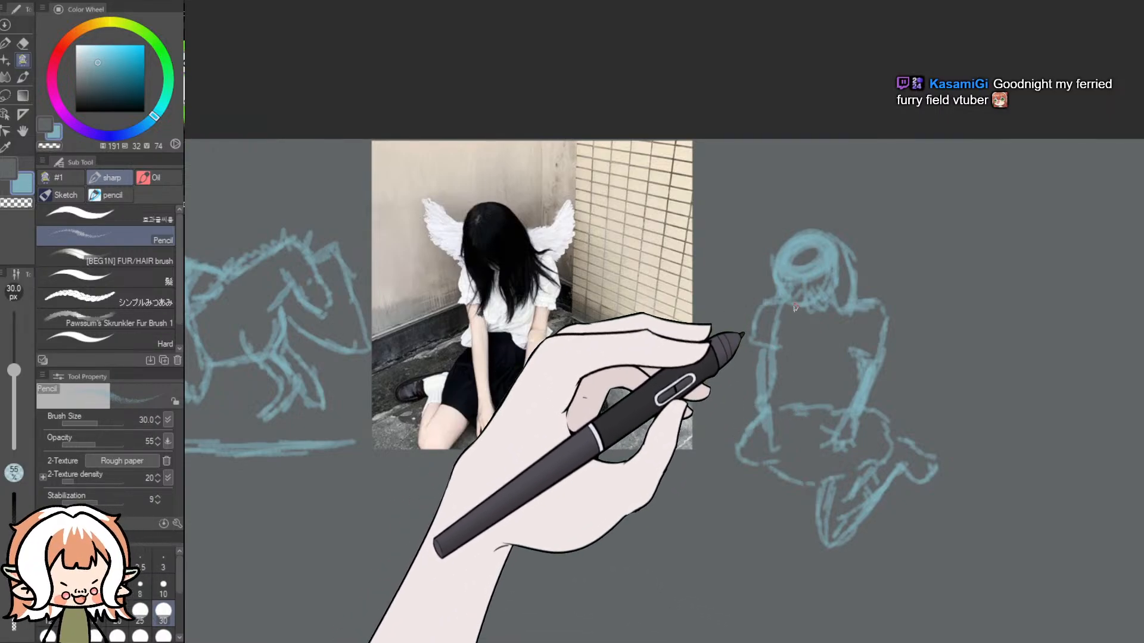
pyautogui.moveTo(859, 281)
pyautogui.mouseDown()
pyautogui.moveTo(936, 251)
pyautogui.moveTo(940, 276)
pyautogui.moveTo(914, 336)
pyautogui.moveTo(886, 348)
pyautogui.mouseUp()
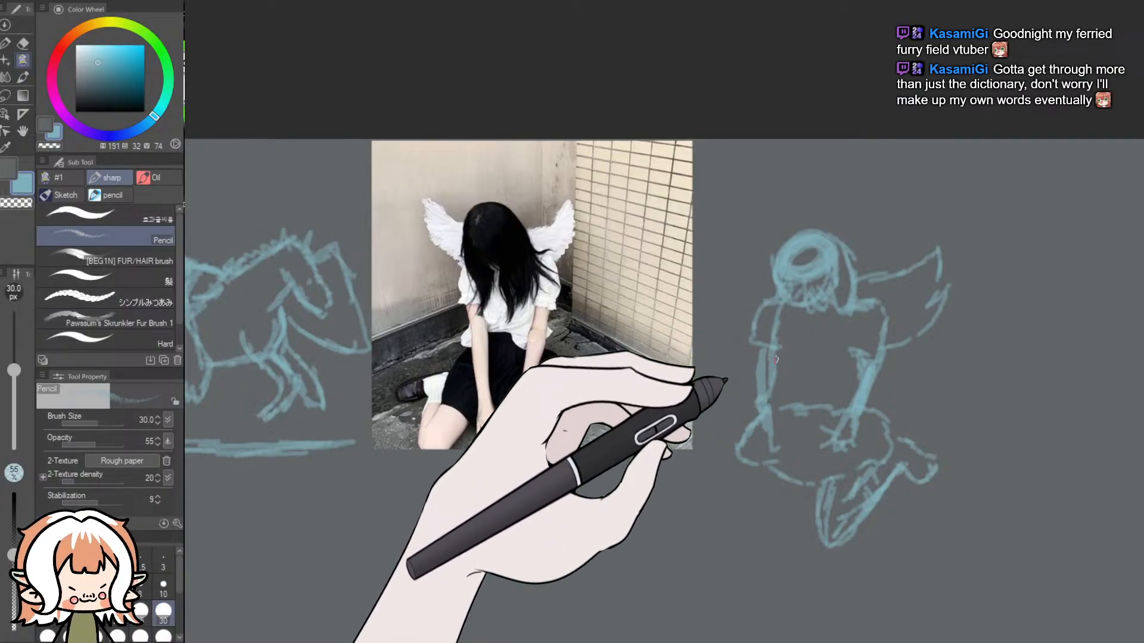
pyautogui.moveTo(773, 292)
pyautogui.mouseDown()
pyautogui.moveTo(731, 253)
pyautogui.moveTo(733, 299)
pyautogui.moveTo(748, 313)
pyautogui.moveTo(711, 288)
pyautogui.moveTo(738, 346)
pyautogui.moveTo(729, 301)
pyautogui.mouseUp()
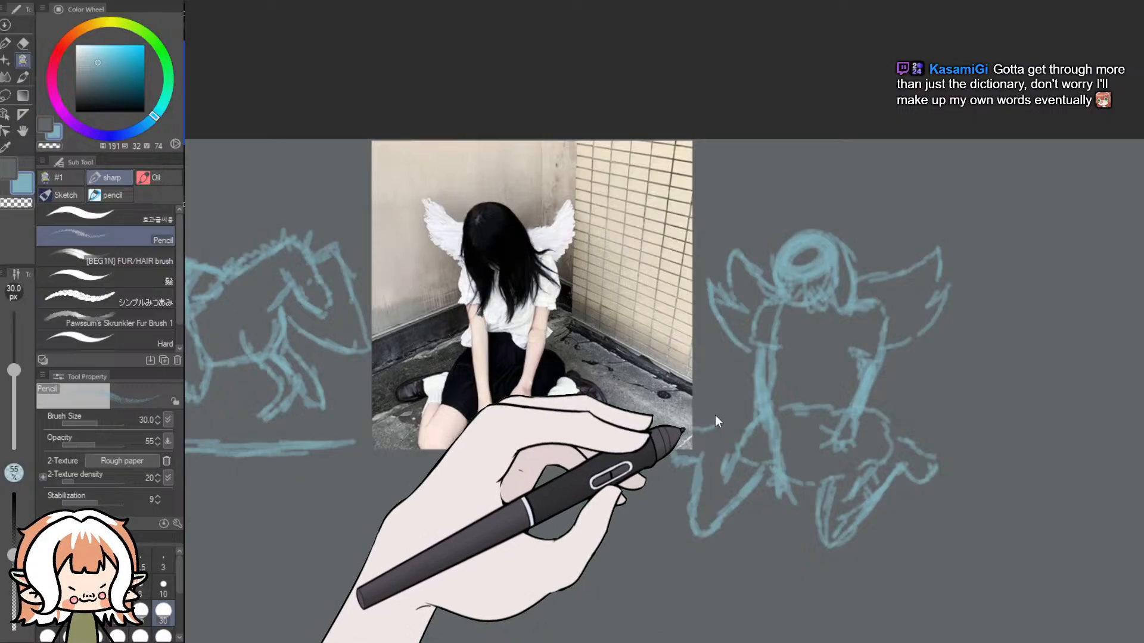
# - Undo the strokes of the seated girl's folded leg on the side nearest the photo
pyautogui.hotkey('ctrl', 'z')
pyautogui.hotkey('ctrl', 'z')
pyautogui.hotkey('ctrl', 'z')
pyautogui.hotkey('ctrl', 'z')
pyautogui.hotkey('ctrl', 'z')
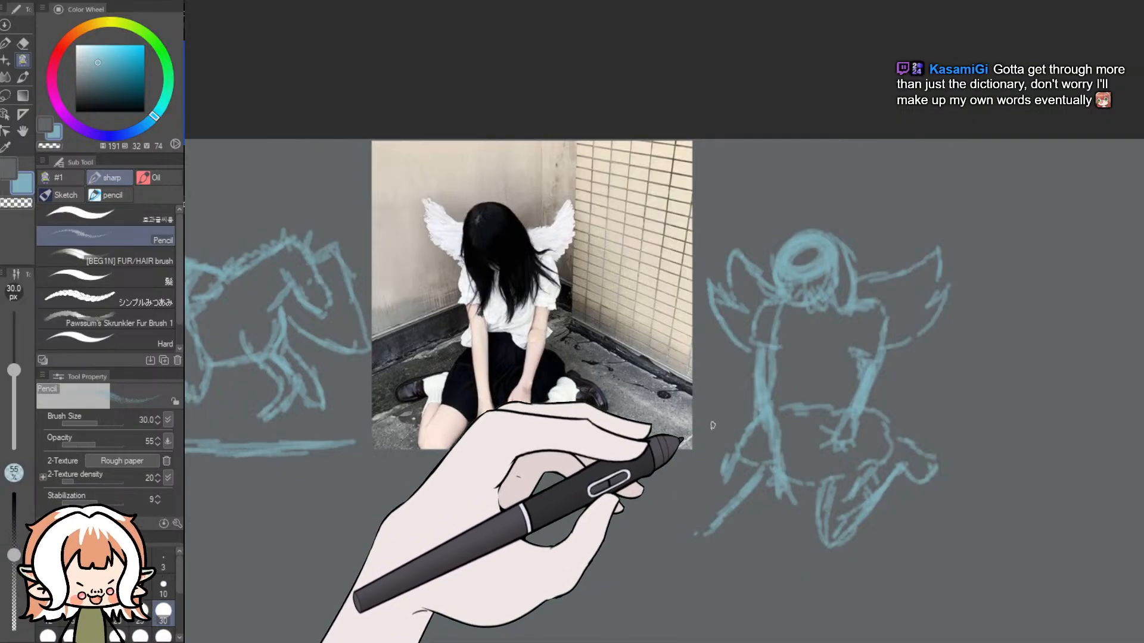
pyautogui.hotkey('ctrl', 'z')
pyautogui.hotkey('ctrl', 'z')
pyautogui.hotkey('ctrl', 'z')
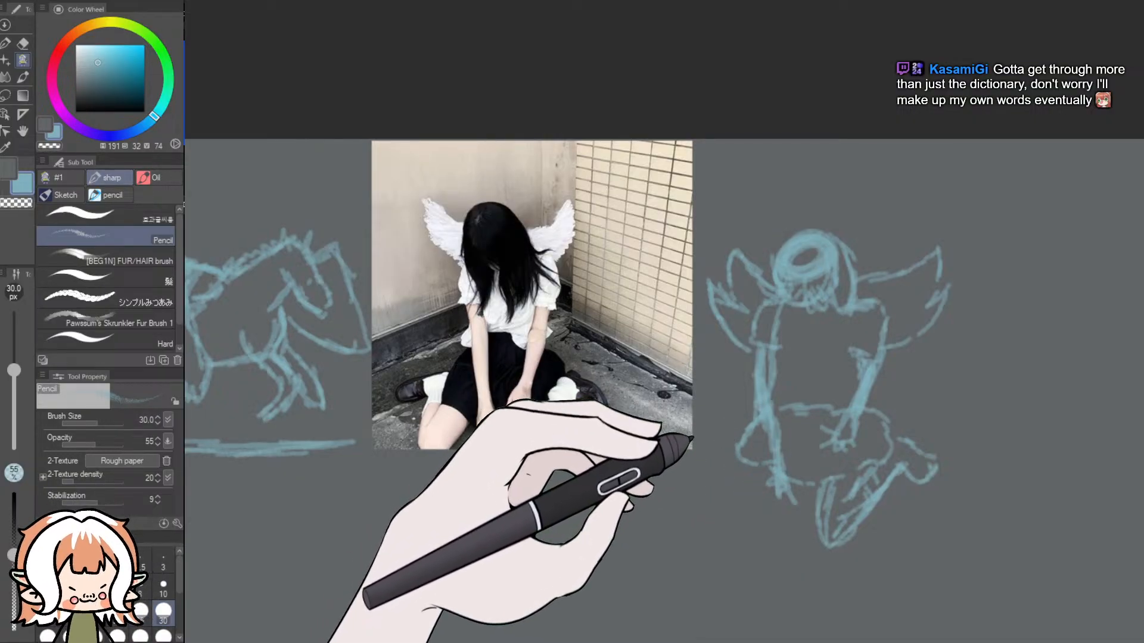
# - Redraw the seated girl's folded leg closer to her body and add long hair strands over the torso
pyautogui.hotkey('ctrl', 'y')
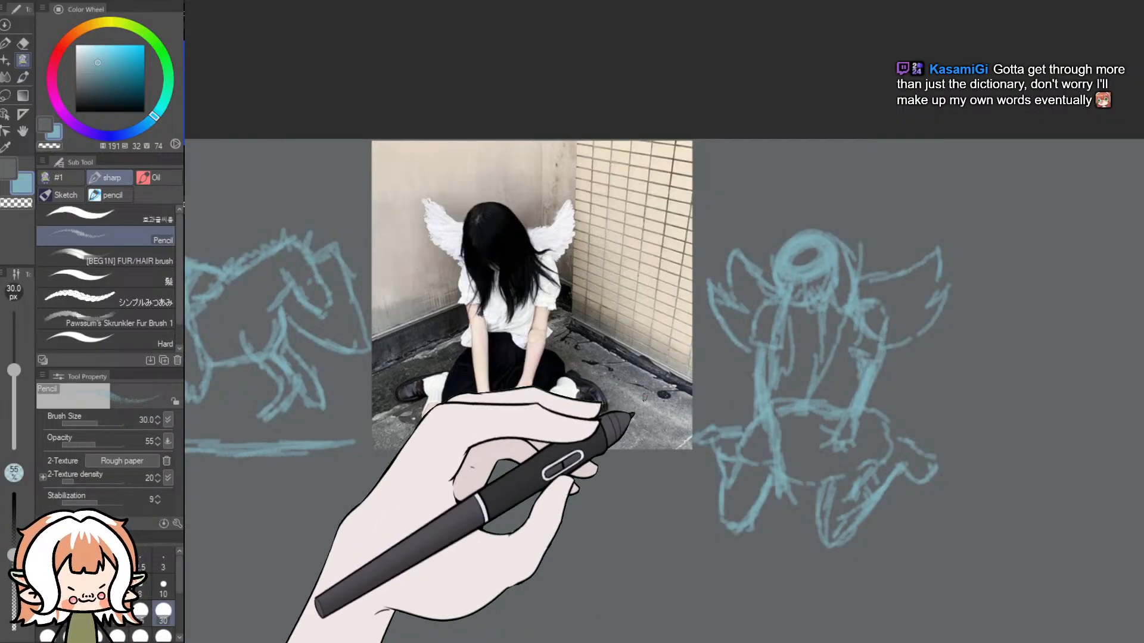
pyautogui.scroll(-3, 646, 399)
pyautogui.scroll(2, 777, 504)
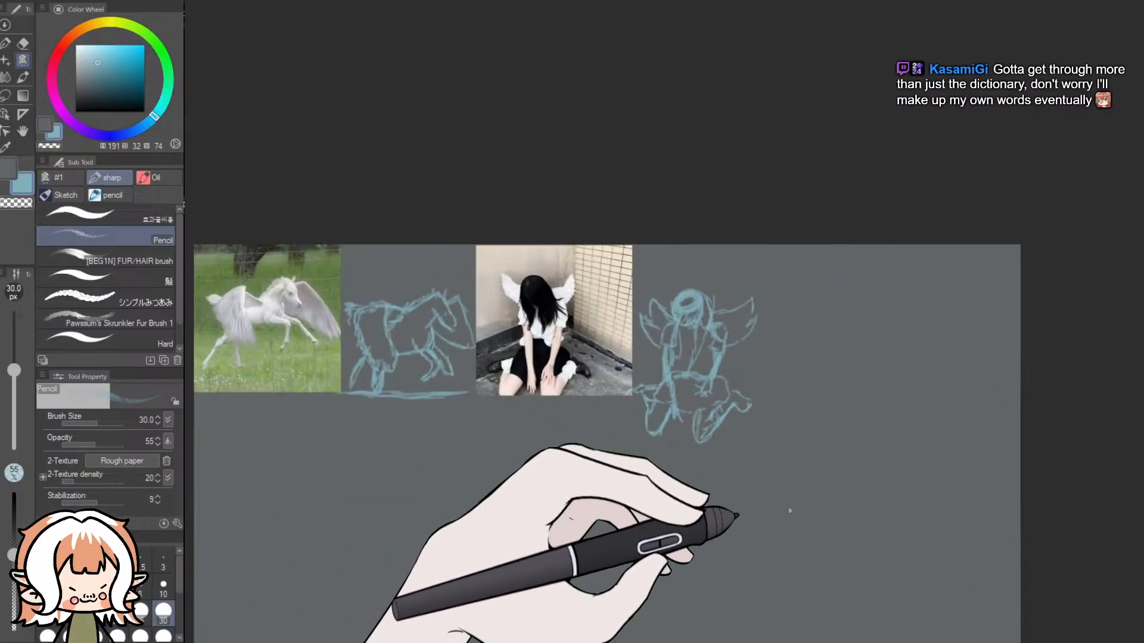
# - Lasso the seated girl's sketch, scale it to 88 % and move it up level with her photo, and clear the selection
pyautogui.scroll(2, 640, 384)
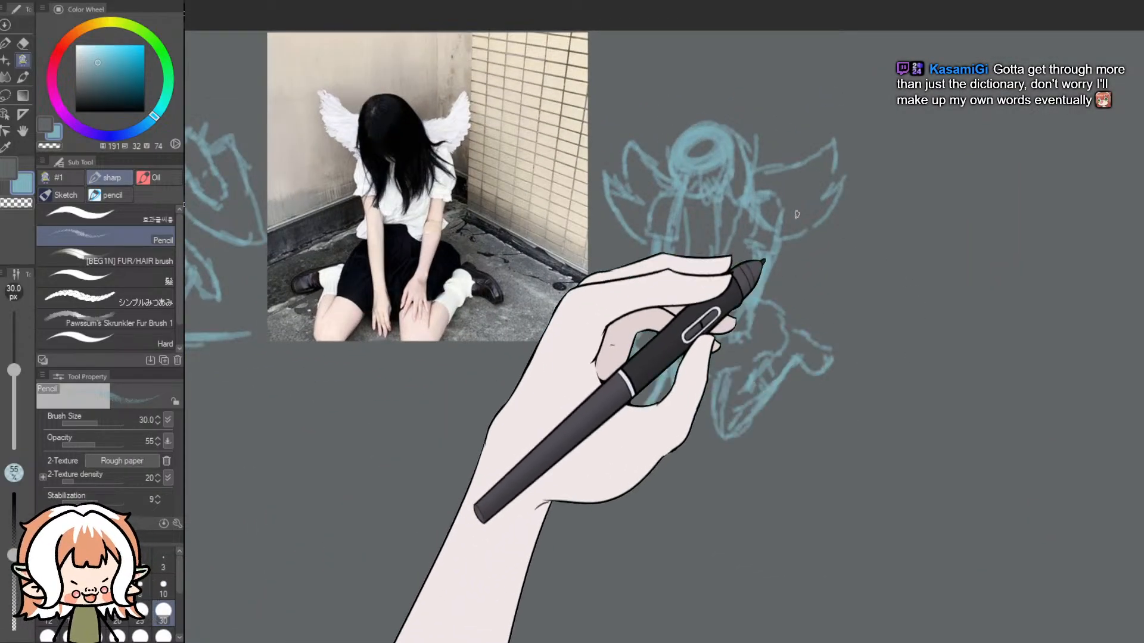
pyautogui.click(5, 95)
pyautogui.moveTo(887, 320)
pyautogui.mouseDown()
pyautogui.moveTo(631, 508)
pyautogui.moveTo(508, 339)
pyautogui.moveTo(538, 150)
pyautogui.moveTo(711, 56)
pyautogui.moveTo(910, 203)
pyautogui.moveTo(820, 447)
pyautogui.mouseUp()
pyautogui.click(765, 542)
pyautogui.moveTo(921, 514); pyautogui.dragTo(869, 456)
pyautogui.moveTo(675, 271)
pyautogui.mouseDown()
pyautogui.moveTo(715, 266)
pyautogui.moveTo(697, 246)
pyautogui.mouseUp()
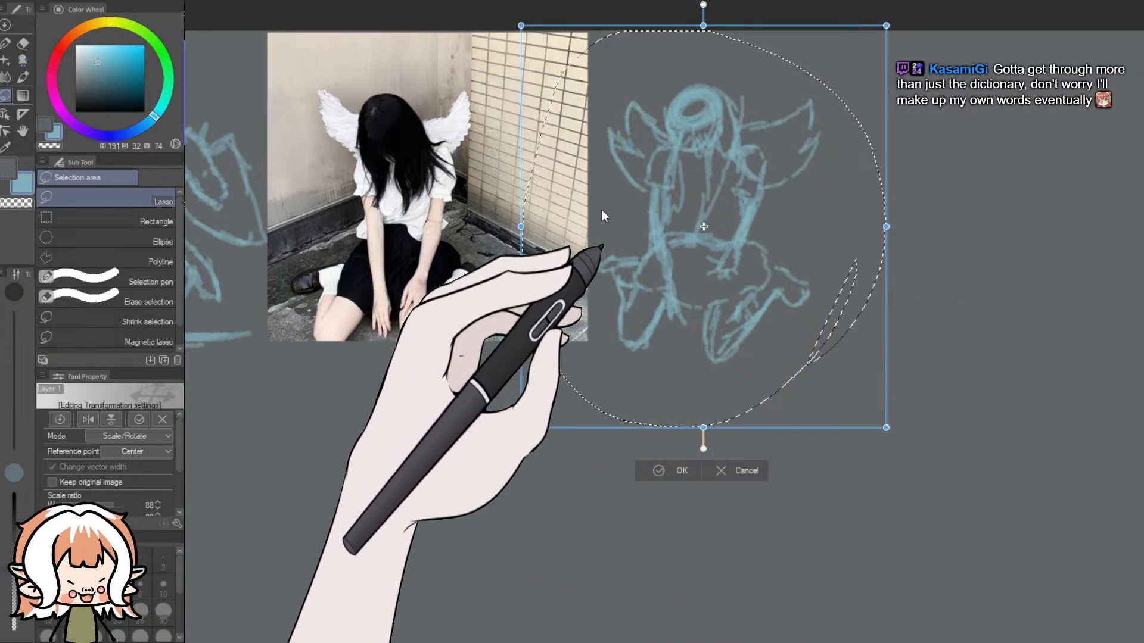
pyautogui.press('Return')
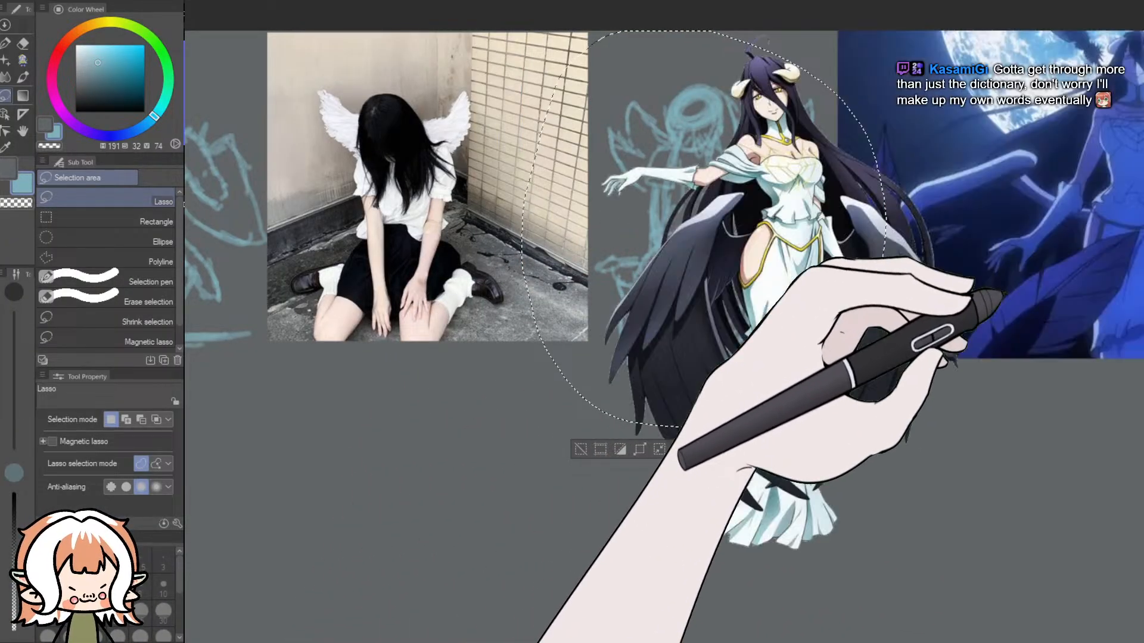
pyautogui.scroll(-3, 1097, 284)
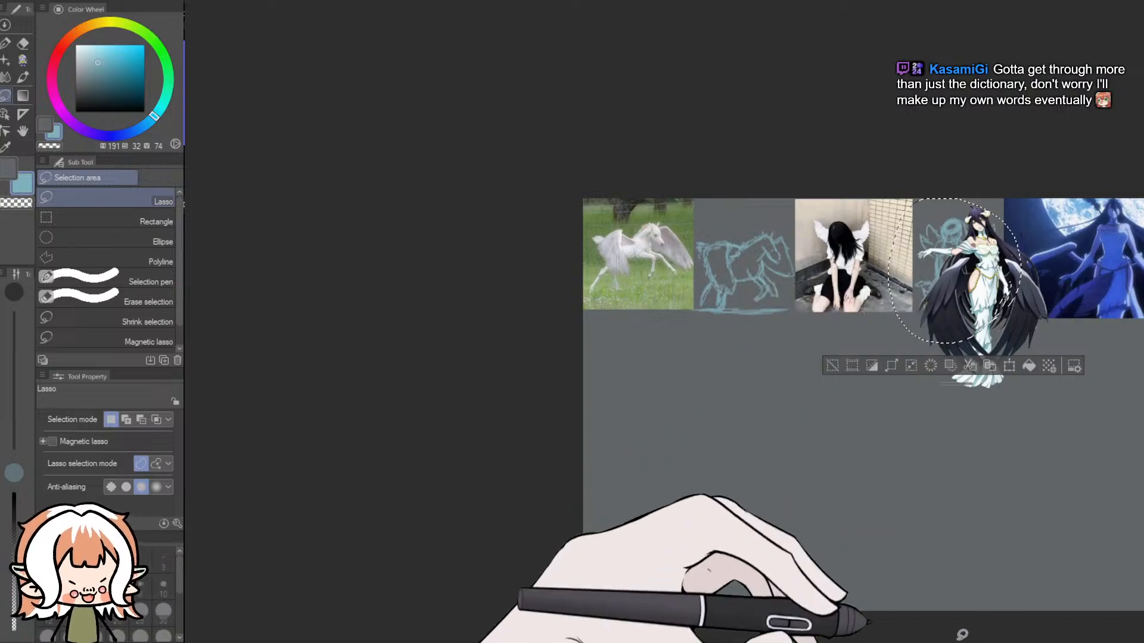
pyautogui.moveTo(858, 642); pyautogui.dragTo(885, 642)
pyautogui.hotkey('ctrl', 'd')
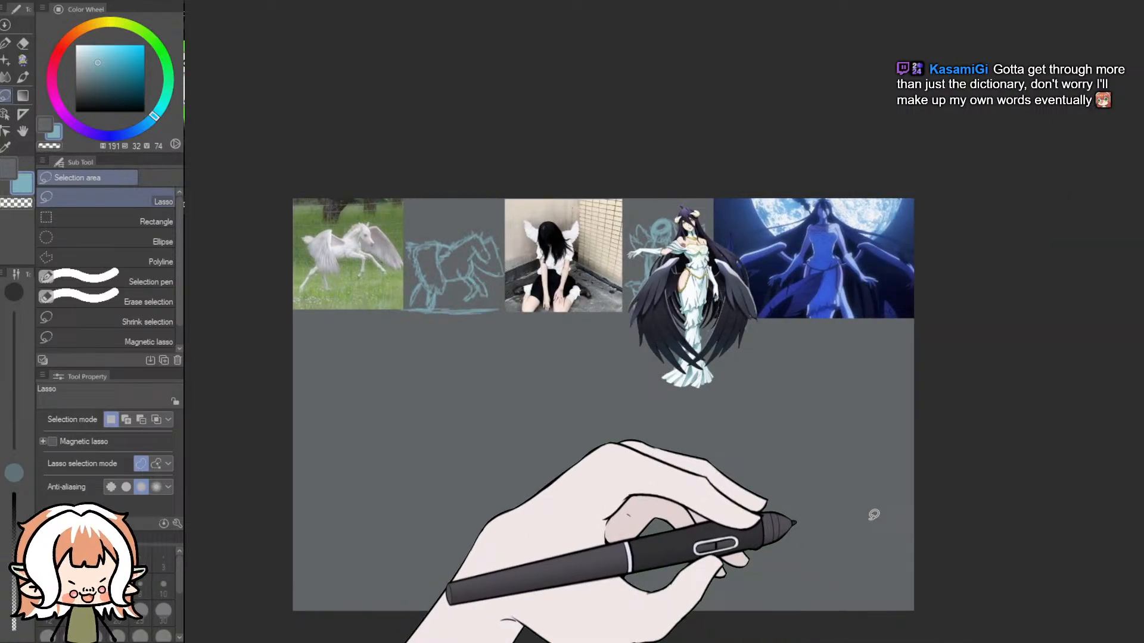
# - Widen the canvas to 3500, adding the extra space on the side beyond the moonlit picture
pyautogui.scroll(2, 919, 501)
pyautogui.scroll(-2, 582, 417)
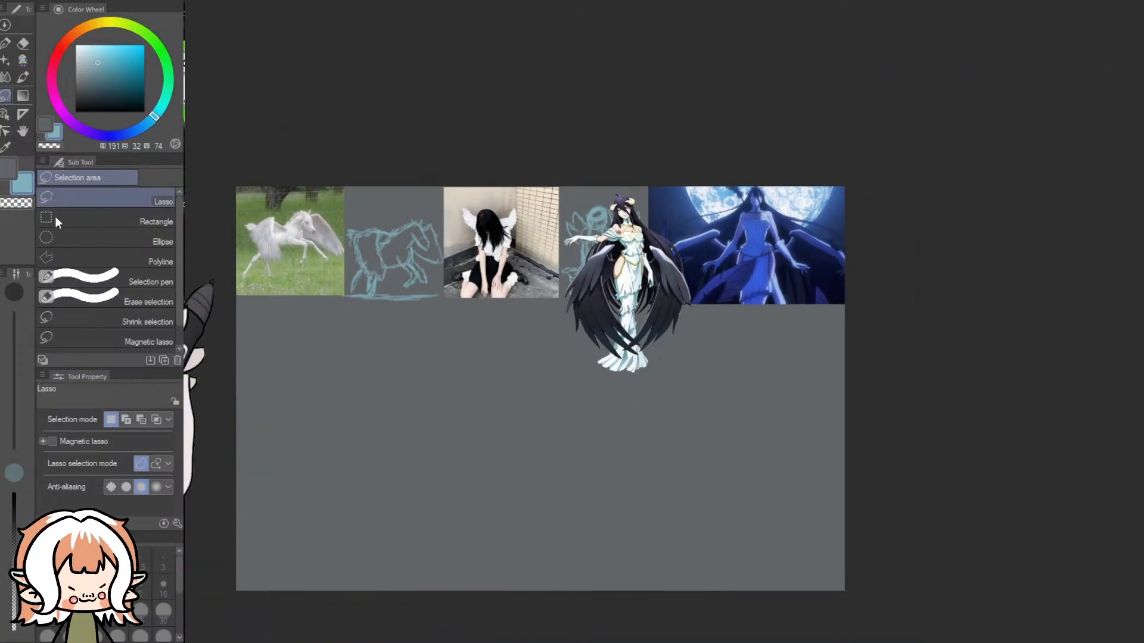
pyautogui.click(69, 366)
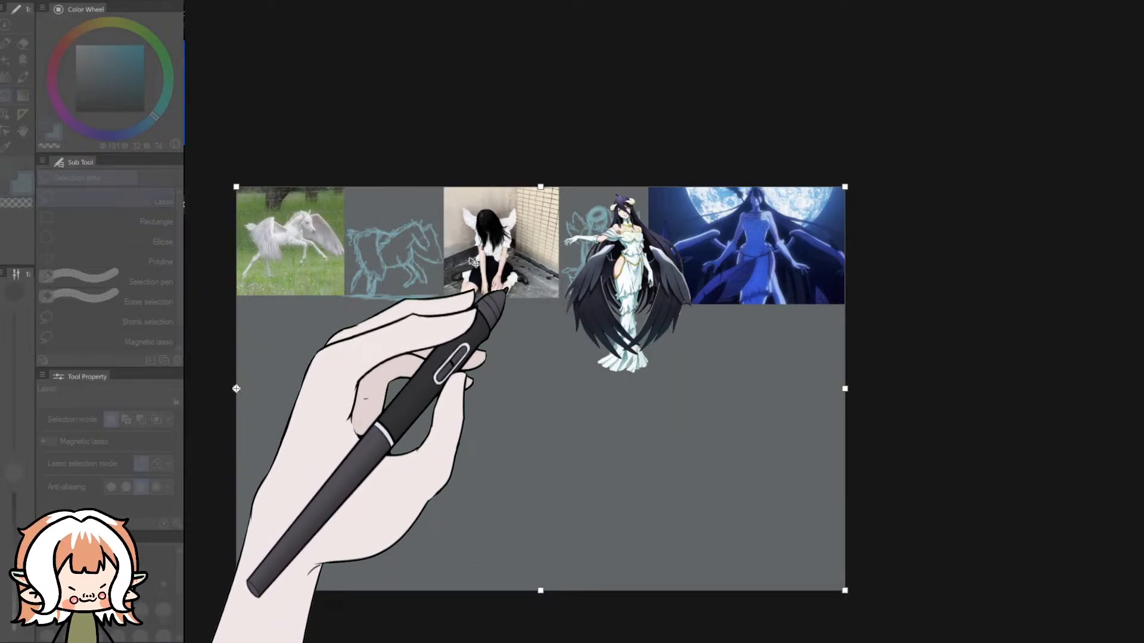
pyautogui.write('3500')
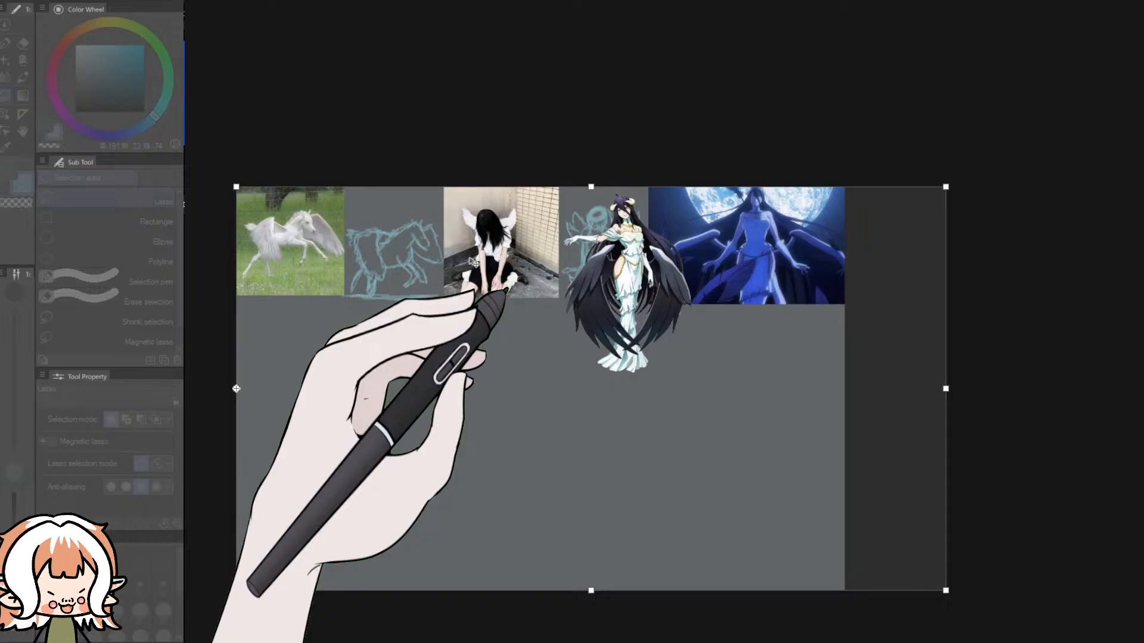
pyautogui.click(777, 254)
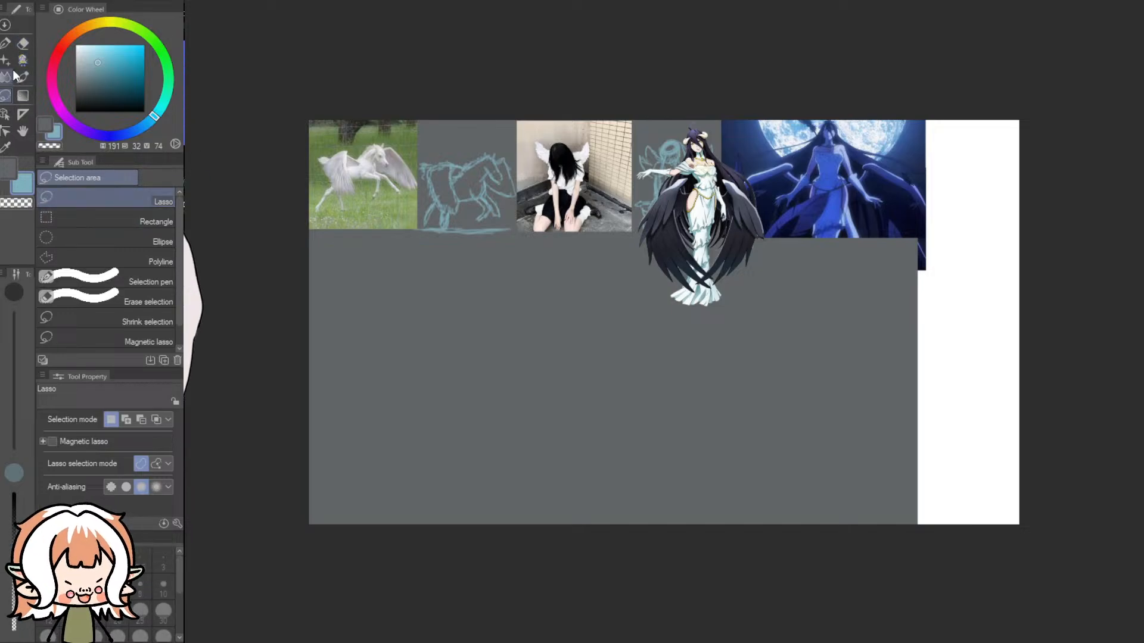
# - Cover the white strip of added canvas with the background grey using a 2000 px brush
pyautogui.click(22, 61)
pyautogui.click(142, 220)
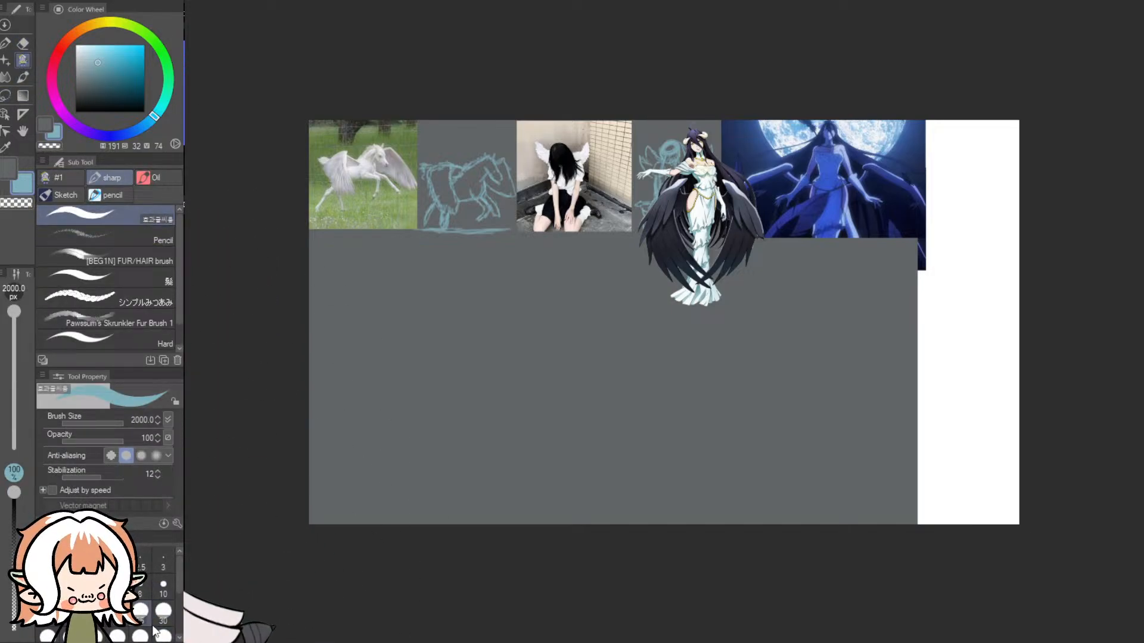
pyautogui.moveTo(947, 345); pyautogui.dragTo(948, 485)
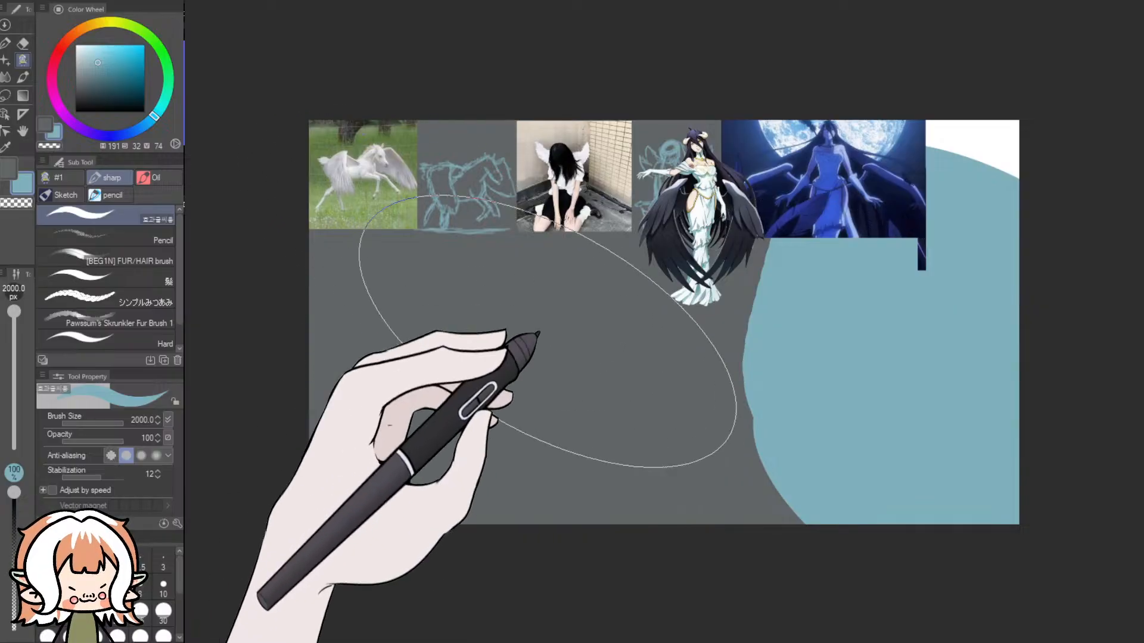
pyautogui.click(46, 129)
pyautogui.moveTo(977, 303); pyautogui.dragTo(1062, 204)
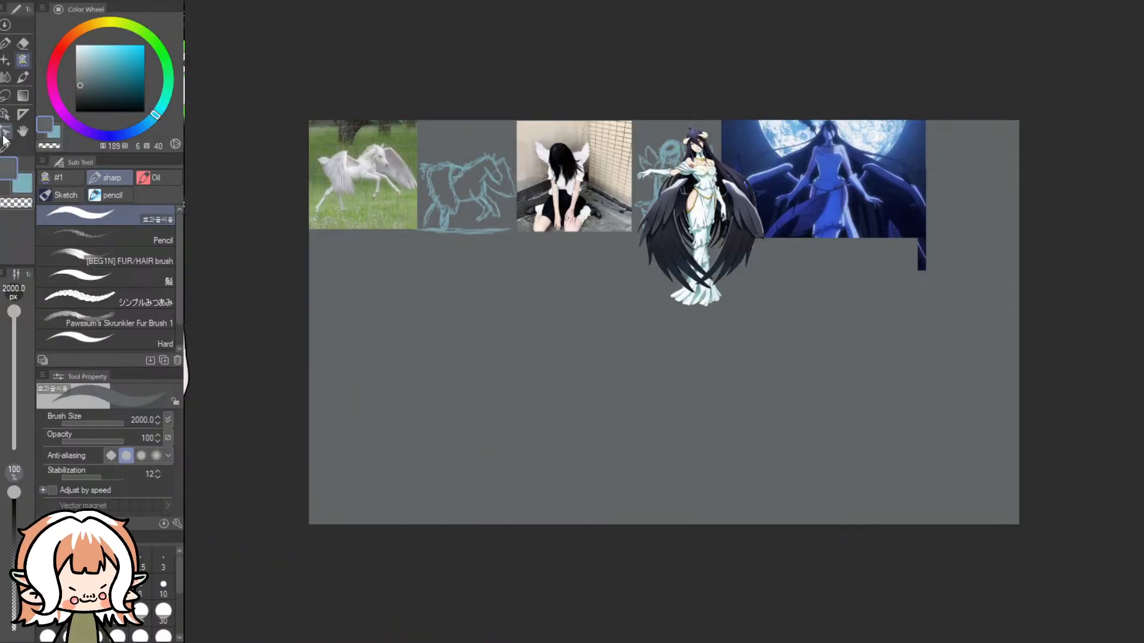
# - Erase the stray dark strip hanging below the corner of the moonlit picture and switch back to light blue
pyautogui.click(24, 43)
pyautogui.moveTo(915, 246)
pyautogui.mouseDown()
pyautogui.moveTo(933, 245)
pyautogui.moveTo(918, 249)
pyautogui.moveTo(929, 242)
pyautogui.moveTo(924, 276)
pyautogui.mouseUp()
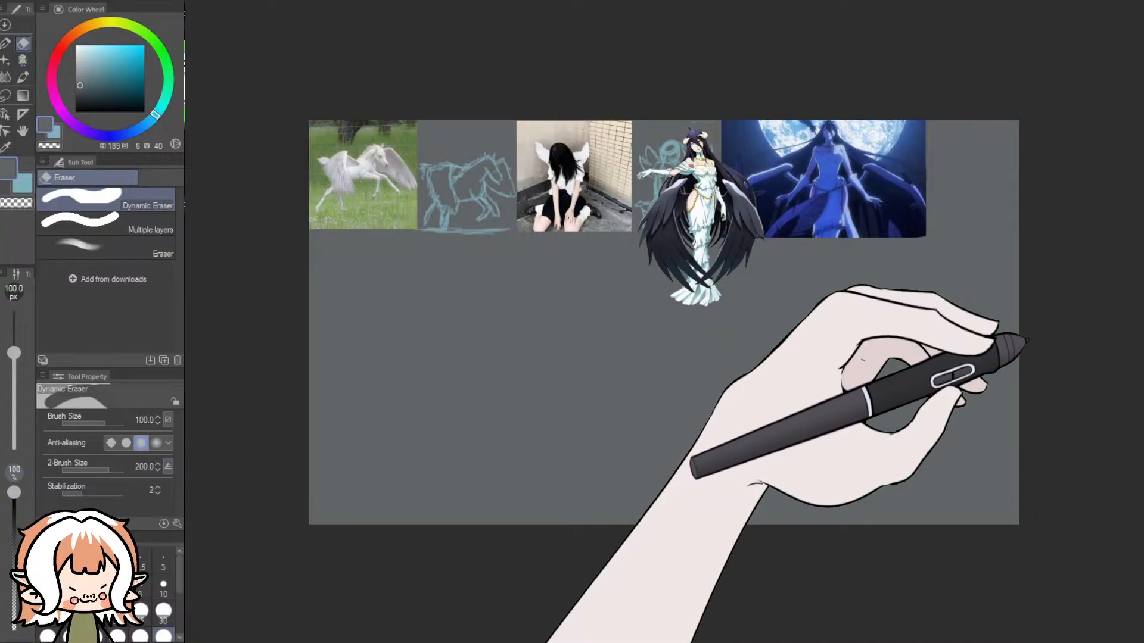
pyautogui.click(55, 135)
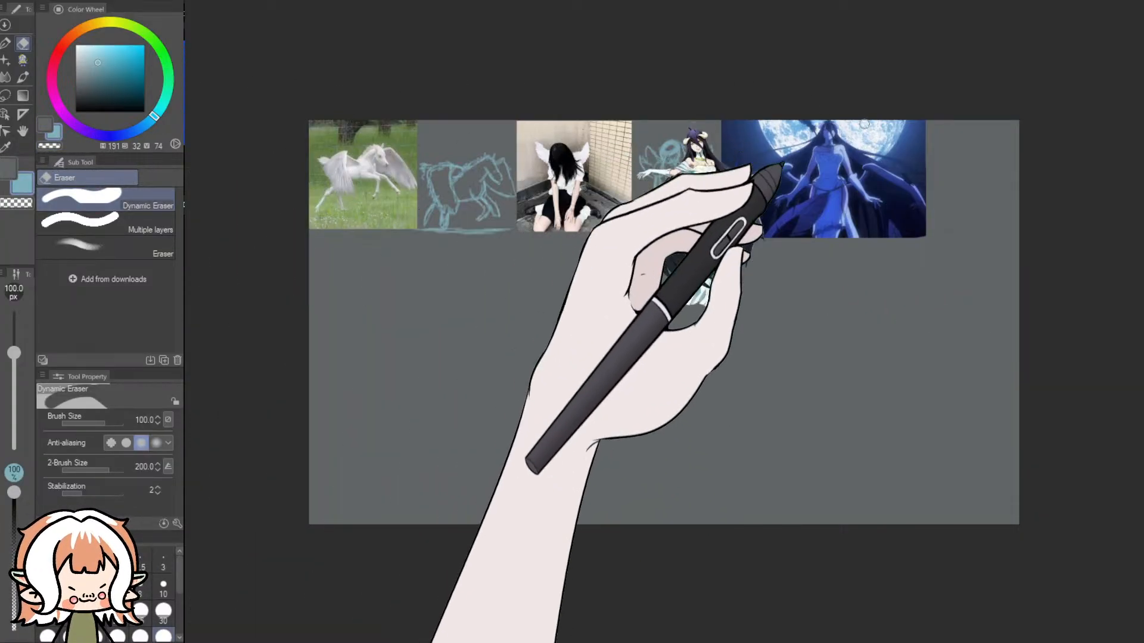
pyautogui.scroll(2, 952, 156)
pyautogui.scroll(1, 952, 155)
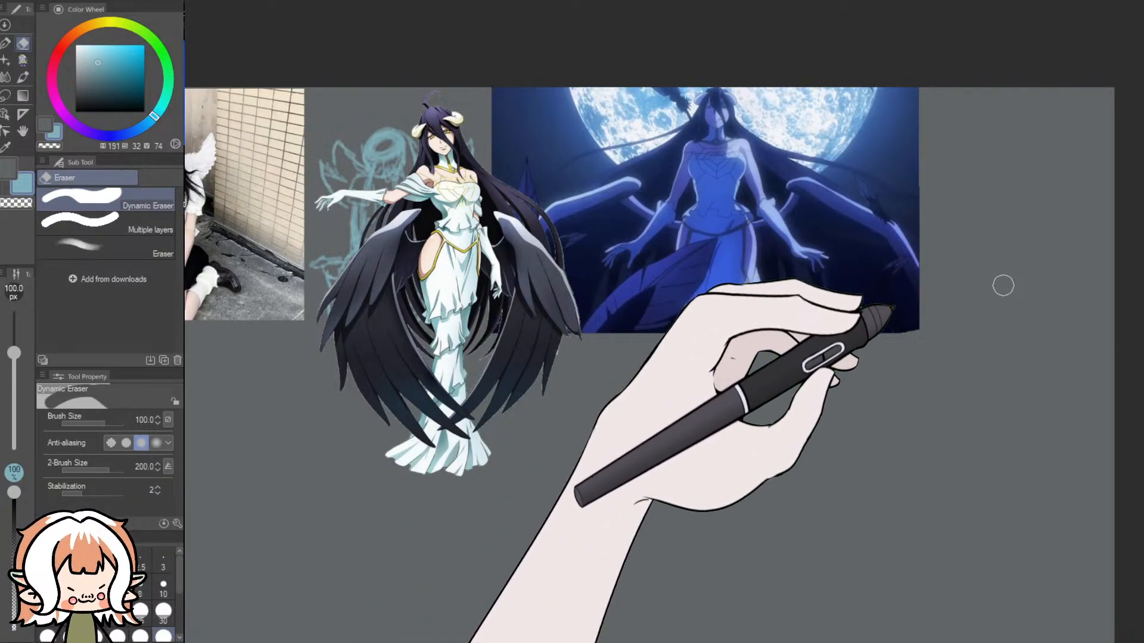
pyautogui.scroll(-6, 920, 411)
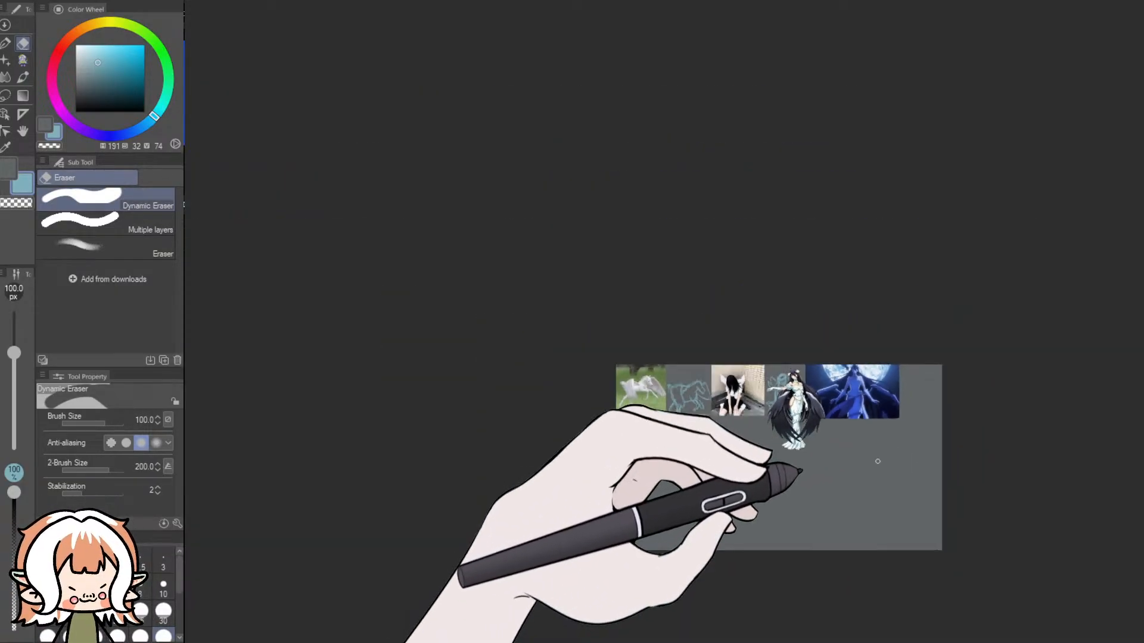
pyautogui.scroll(3, 878, 462)
pyautogui.scroll(1, 794, 590)
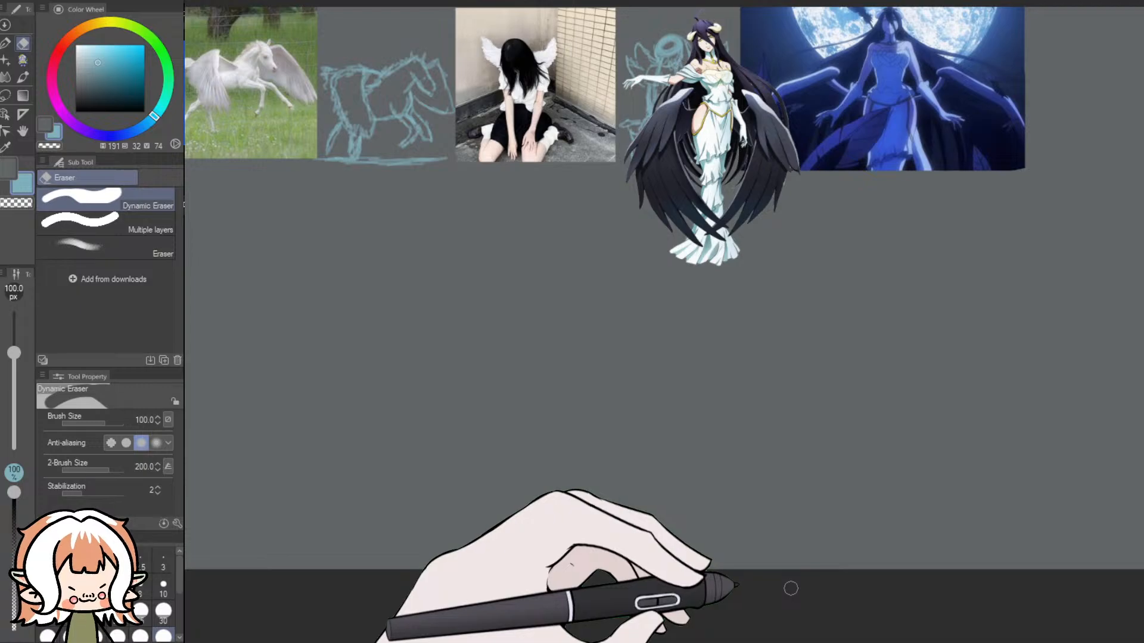
pyautogui.scroll(-1, 750, 552)
pyautogui.scroll(1, 1029, 494)
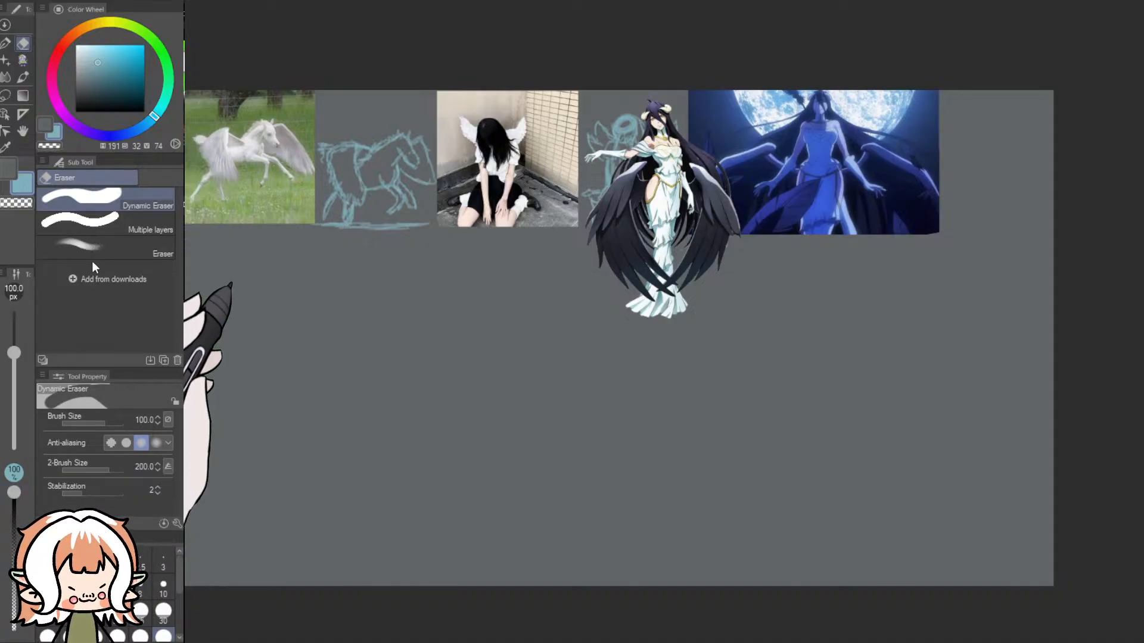
# - Widen the canvas again to 4000, extending it on the same side past the moonlit picture
pyautogui.click(86, 370)
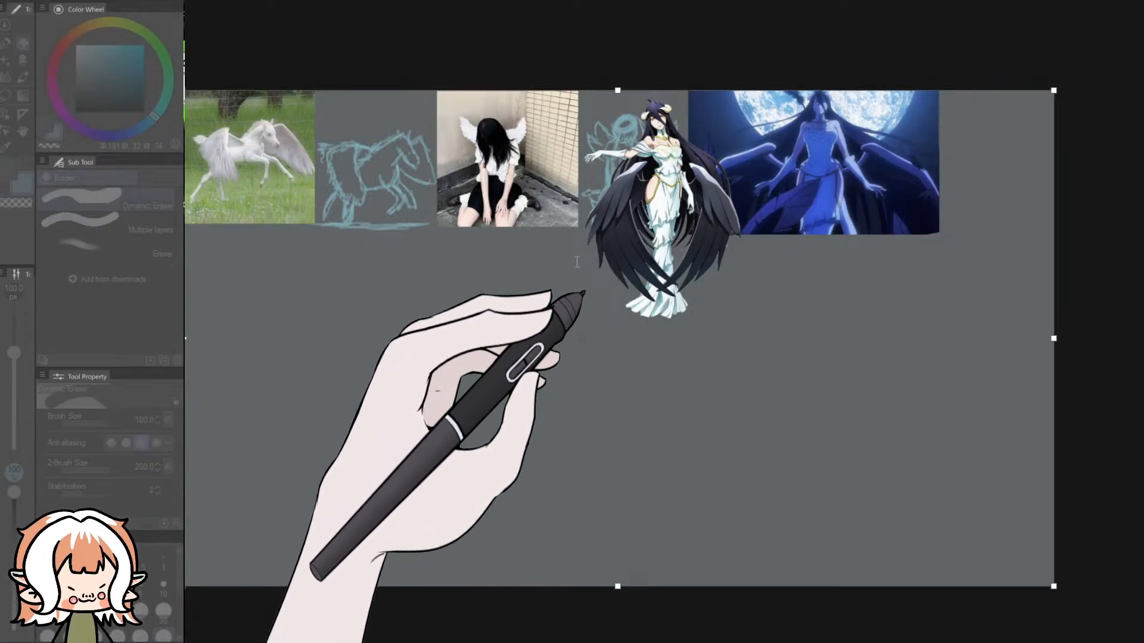
pyautogui.write('4000')
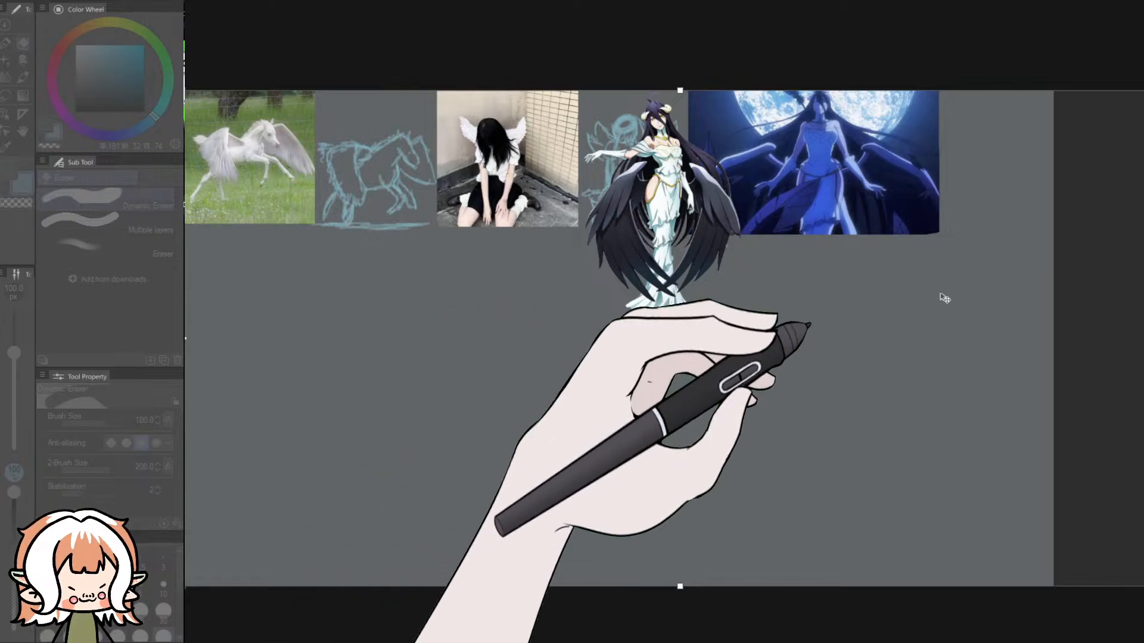
pyautogui.scroll(-3, 924, 300)
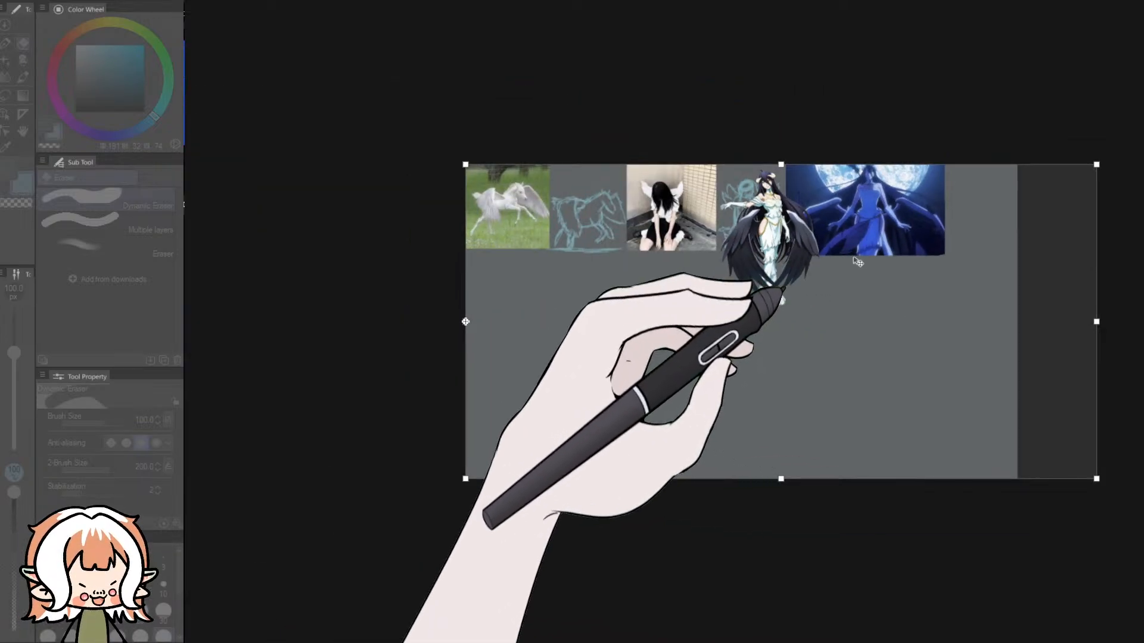
pyautogui.press('Return')
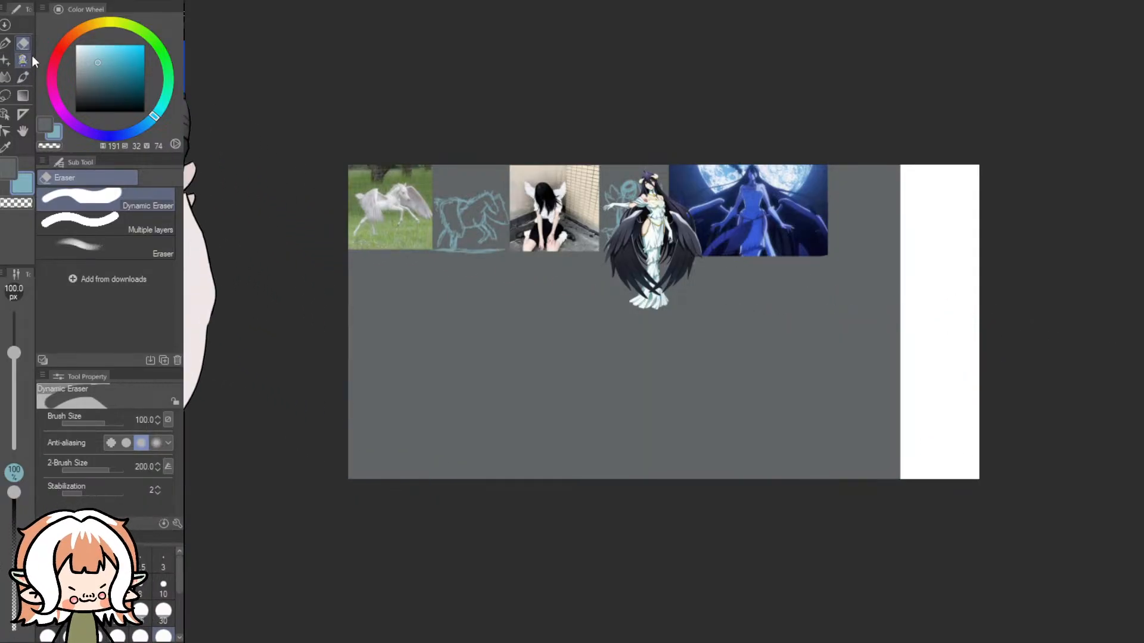
# - Undo the blue paint on the new white strip, repaint the strip in background grey at 2000 px and return to light blue
pyautogui.click(23, 61)
pyautogui.moveTo(989, 280); pyautogui.dragTo(994, 322)
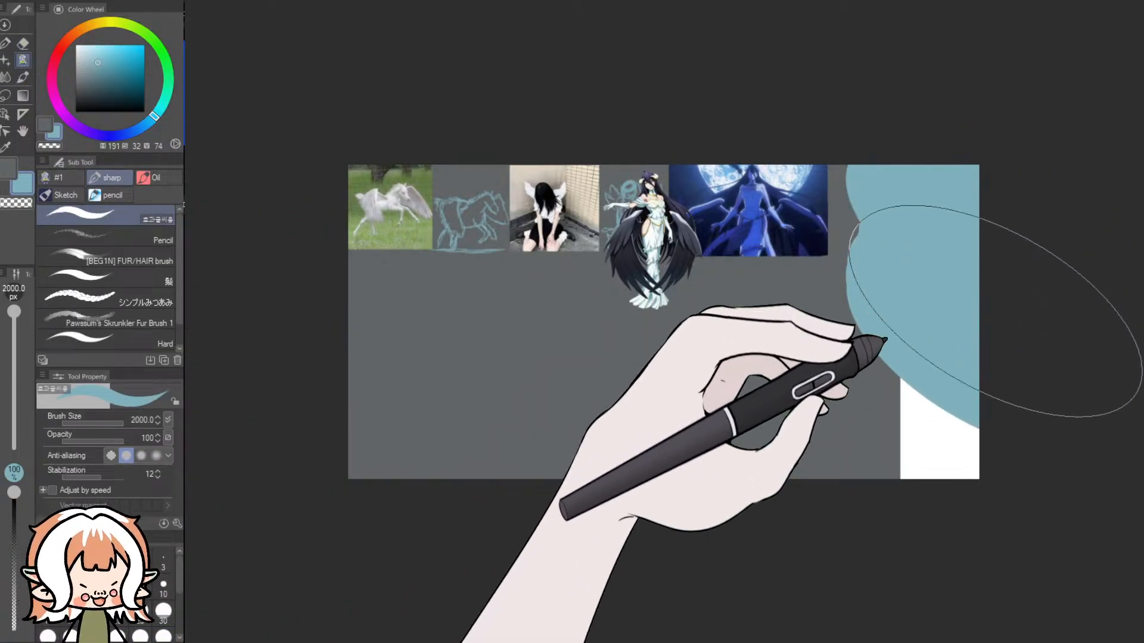
pyautogui.hotkey('ctrl', 'z')
pyautogui.click(39, 123)
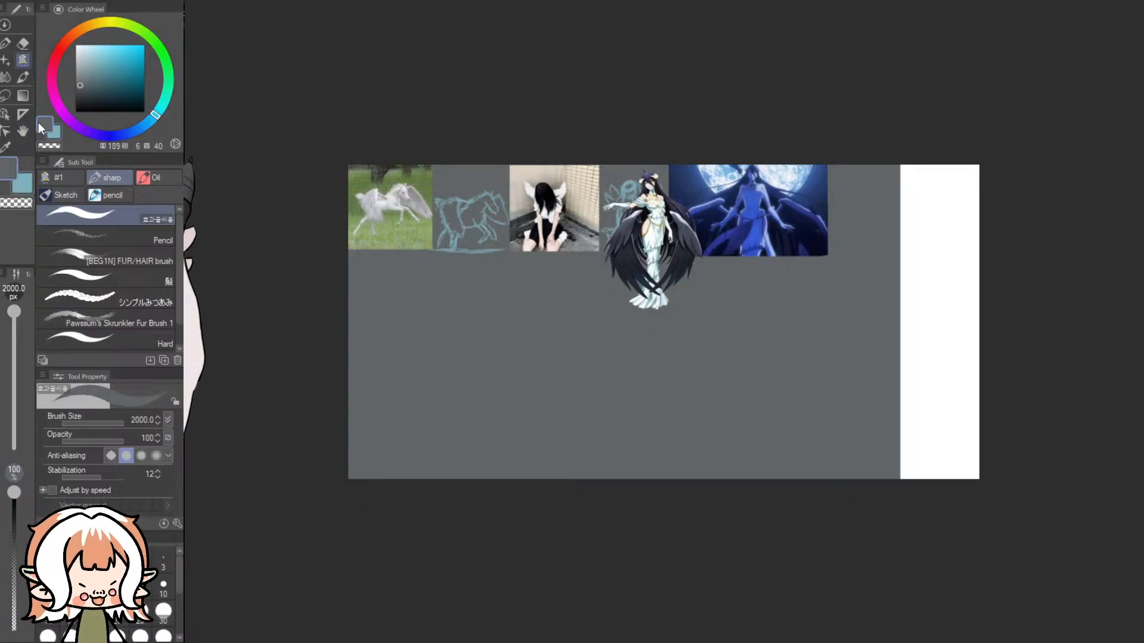
pyautogui.moveTo(689, 191)
pyautogui.mouseDown()
pyautogui.moveTo(951, 230)
pyautogui.moveTo(951, 279)
pyautogui.moveTo(967, 239)
pyautogui.moveTo(945, 375)
pyautogui.mouseUp()
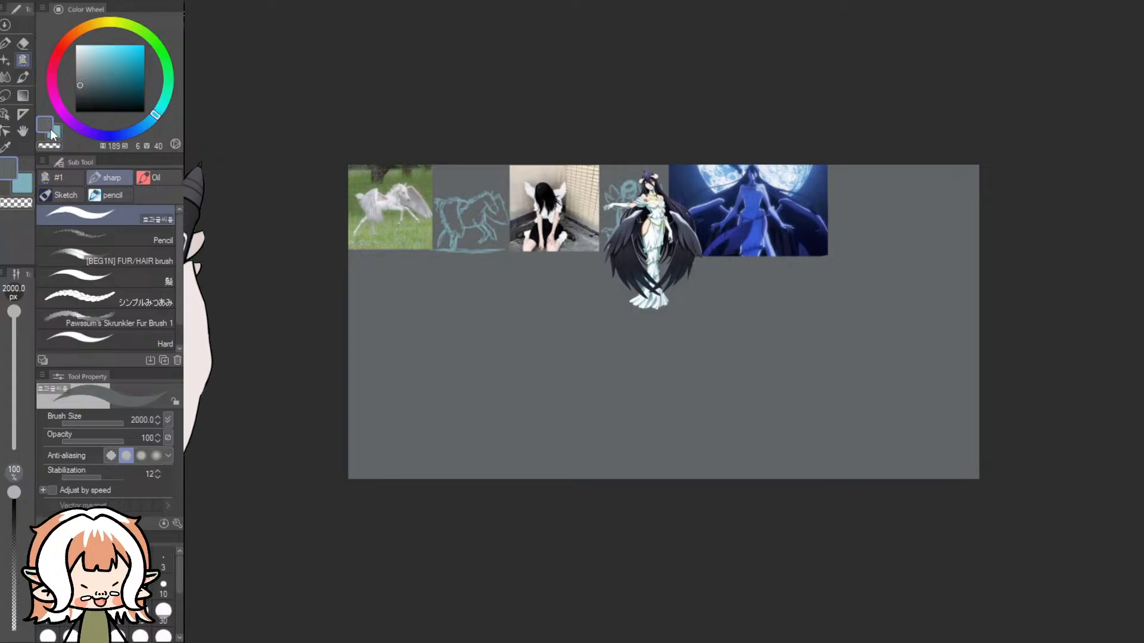
pyautogui.click(52, 130)
# - Sketch a round head in light blue with the 30 px Pencil on the blank canvas beside the moonlit picture
pyautogui.click(5, 59)
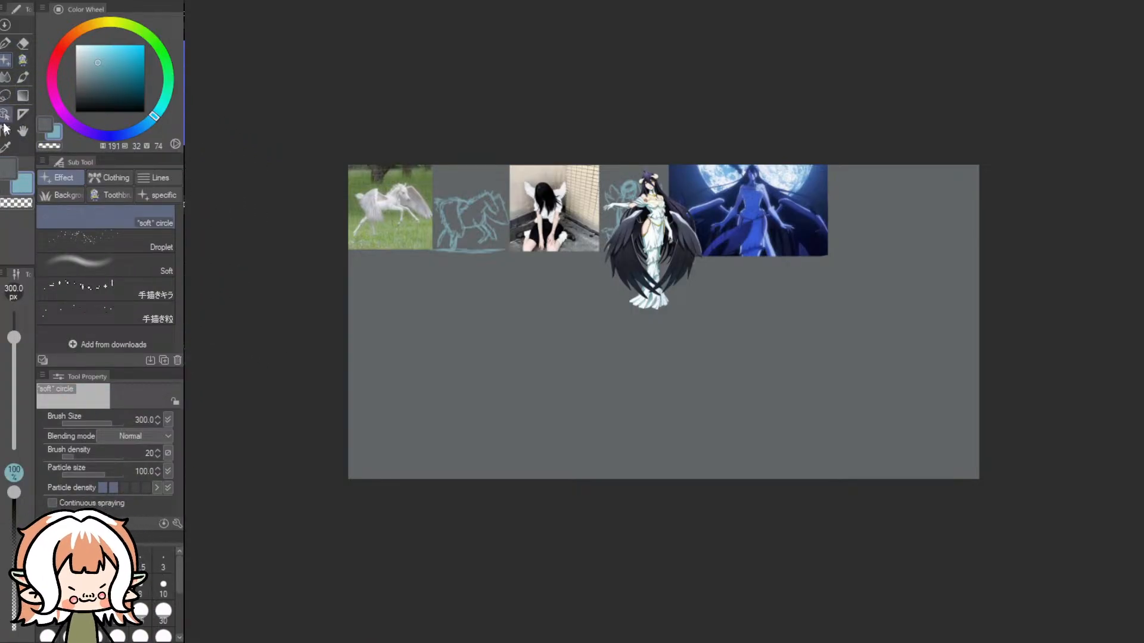
pyautogui.click(7, 115)
pyautogui.click(6, 95)
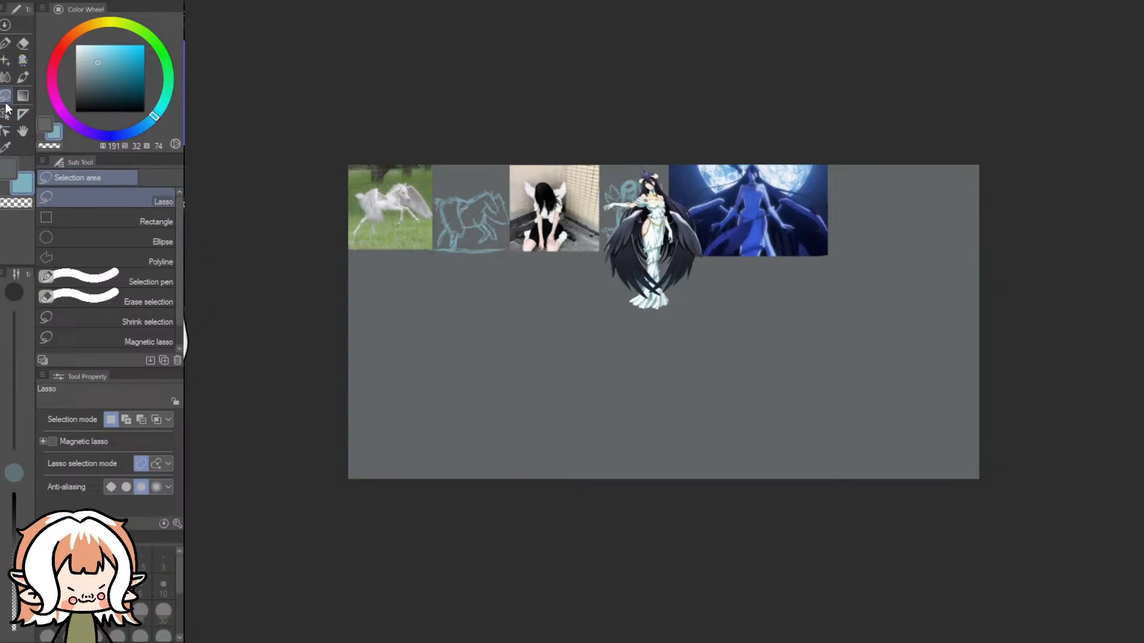
pyautogui.click(22, 60)
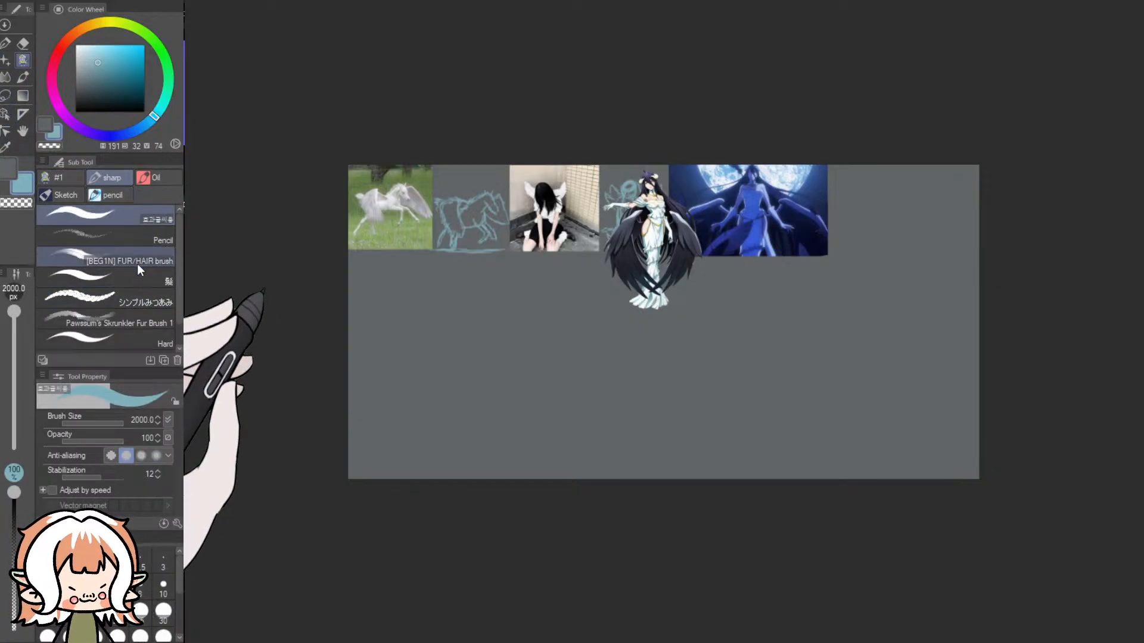
pyautogui.click(141, 243)
pyautogui.scroll(2, 919, 175)
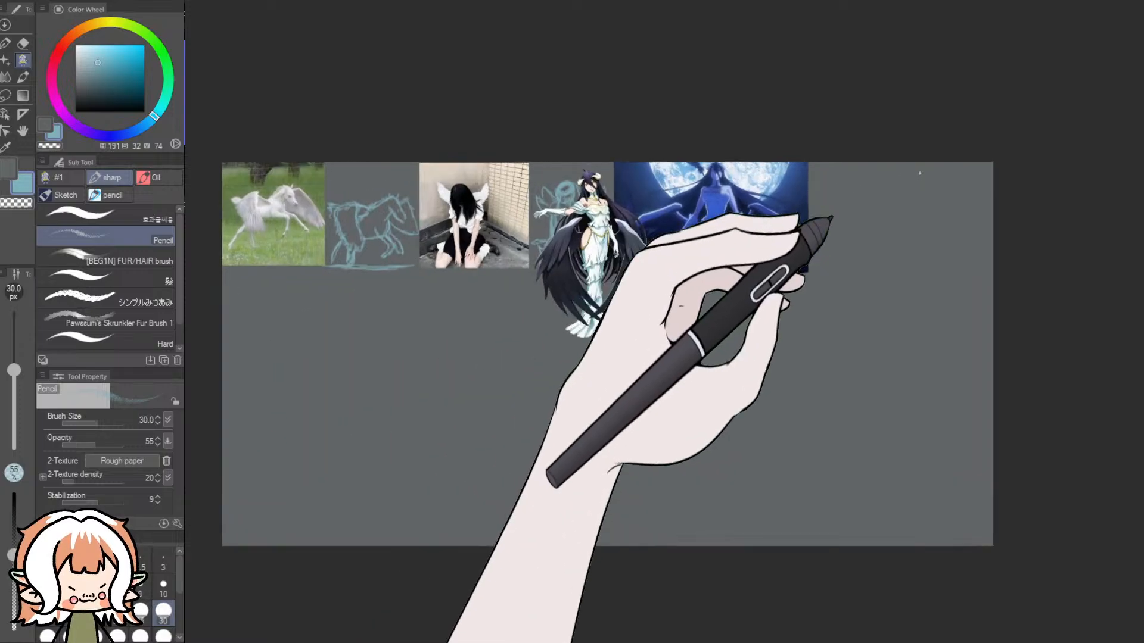
pyautogui.scroll(3, 919, 175)
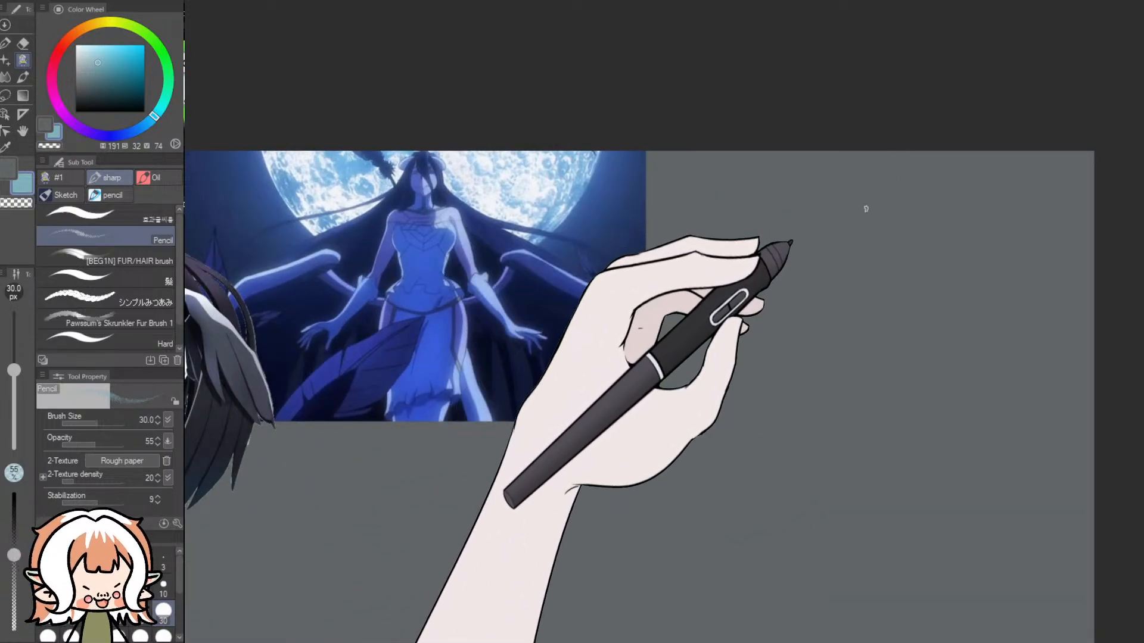
pyautogui.moveTo(856, 180); pyautogui.dragTo(877, 196)
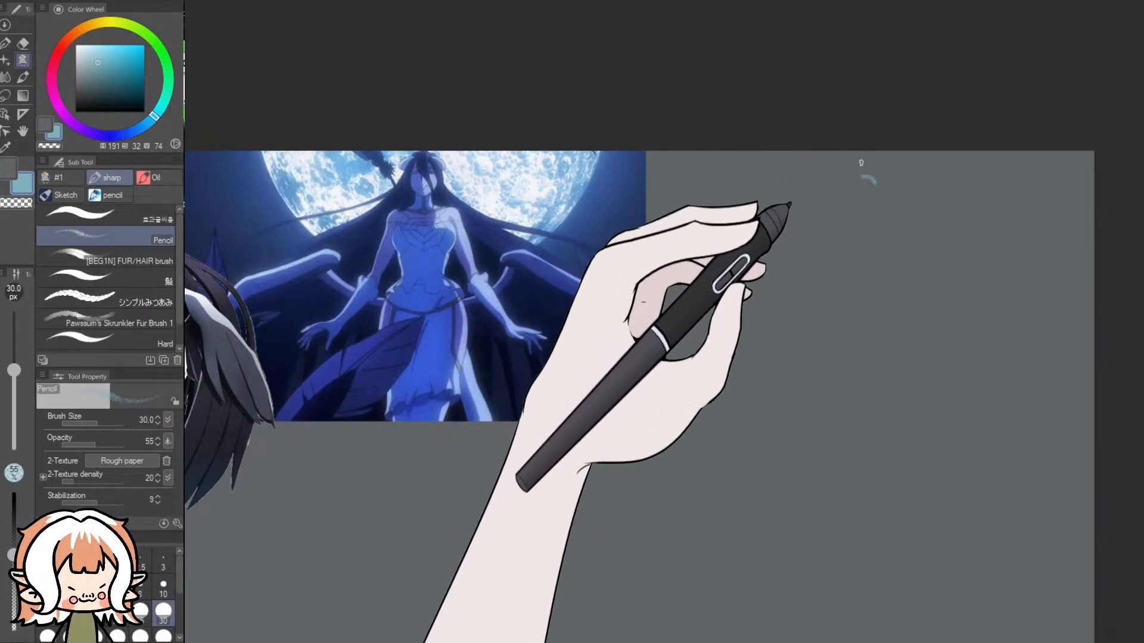
pyautogui.hotkey('ctrl', 'z')
pyautogui.moveTo(884, 177); pyautogui.dragTo(841, 216)
pyautogui.moveTo(860, 173)
pyautogui.mouseDown()
pyautogui.moveTo(849, 222)
pyautogui.moveTo(872, 206)
pyautogui.moveTo(871, 174)
pyautogui.moveTo(877, 199)
pyautogui.moveTo(859, 230)
pyautogui.moveTo(885, 216)
pyautogui.moveTo(871, 180)
pyautogui.moveTo(885, 205)
pyautogui.moveTo(841, 231)
pyautogui.moveTo(847, 179)
pyautogui.mouseUp()
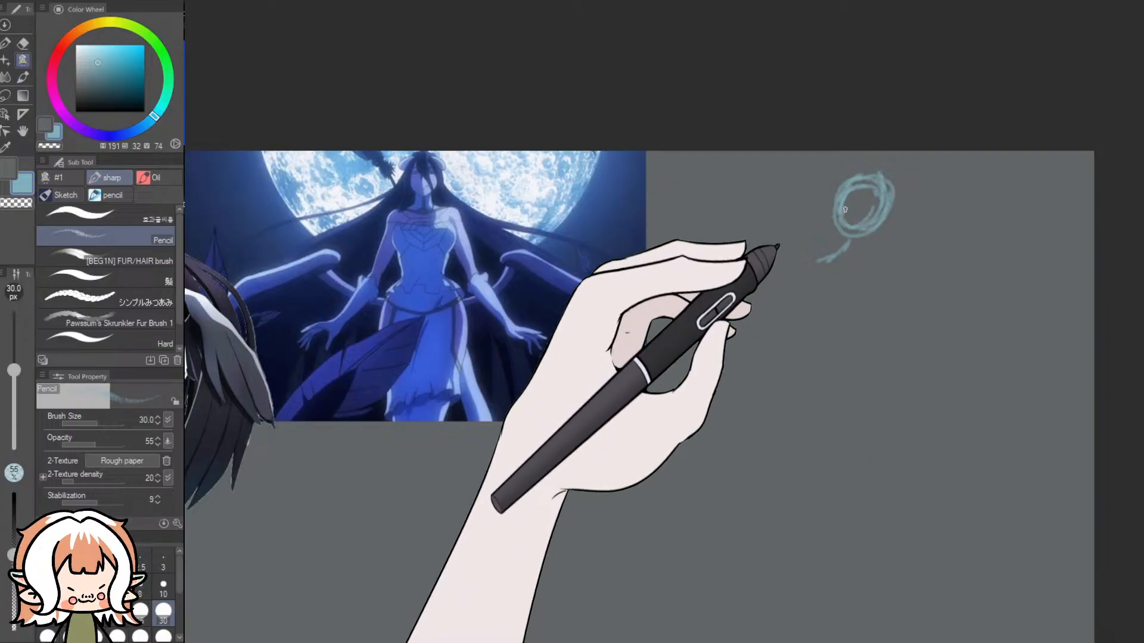
# - Sketch a narrow-waisted torso and a rectangular hip block in light blue below the round head
pyautogui.moveTo(835, 260)
pyautogui.mouseDown()
pyautogui.moveTo(913, 251)
pyautogui.moveTo(920, 285)
pyautogui.moveTo(912, 265)
pyautogui.moveTo(893, 323)
pyautogui.mouseUp()
pyautogui.hotkey('ctrl', 'z')
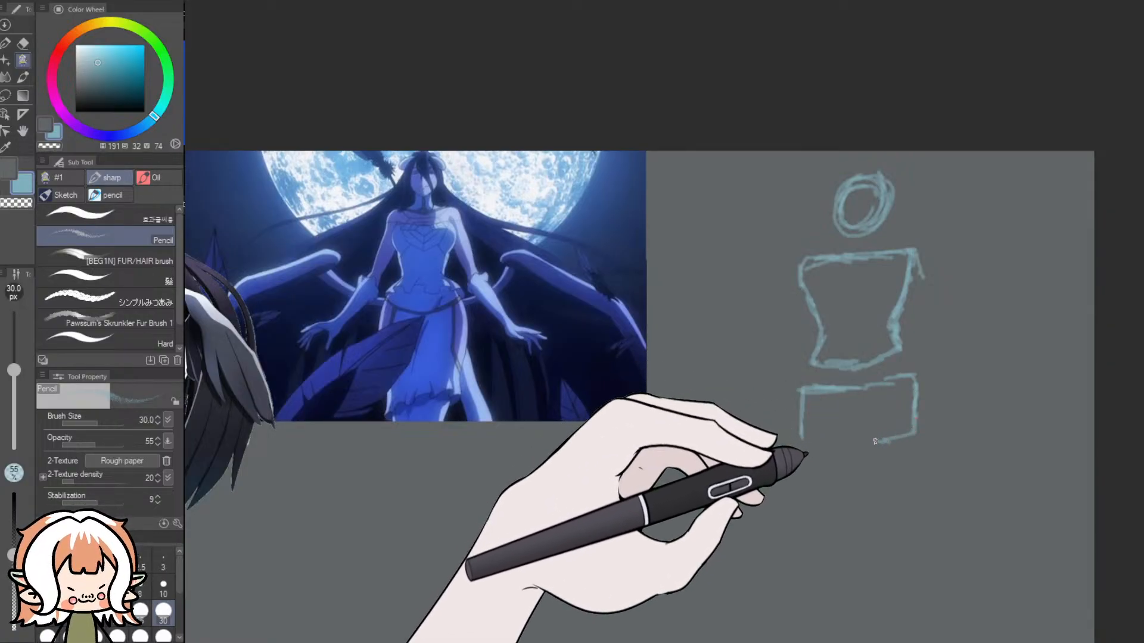
pyautogui.moveTo(809, 436); pyautogui.dragTo(860, 439)
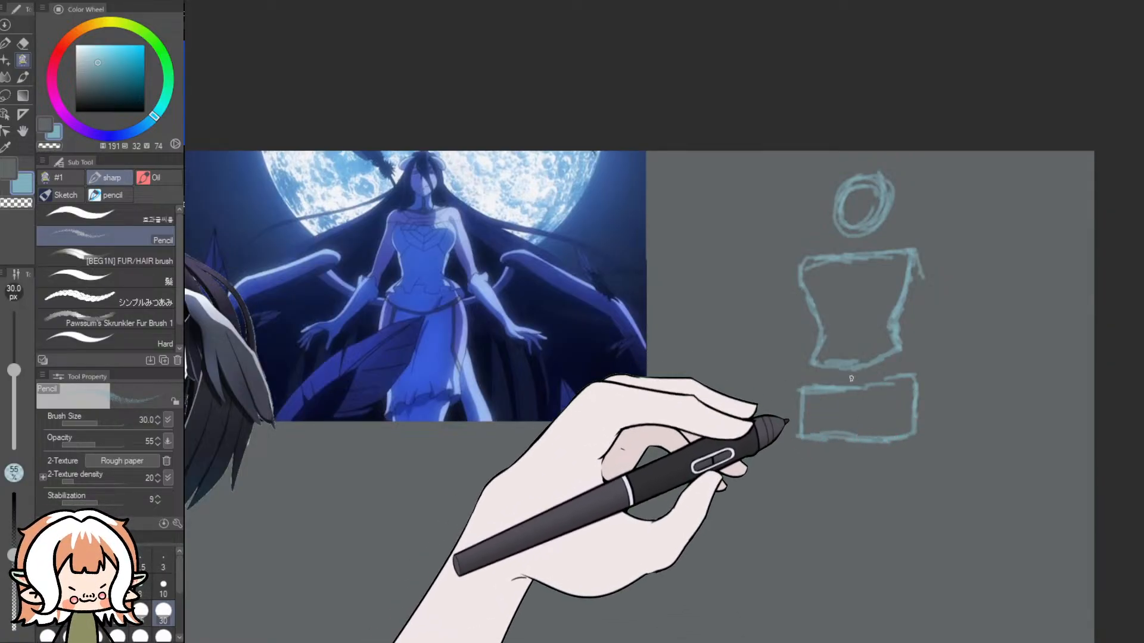
# - Sketch both arms angled down and outward from the shoulders, with elbow marks, spread fingers and a curved hip line
pyautogui.moveTo(912, 291); pyautogui.dragTo(922, 320)
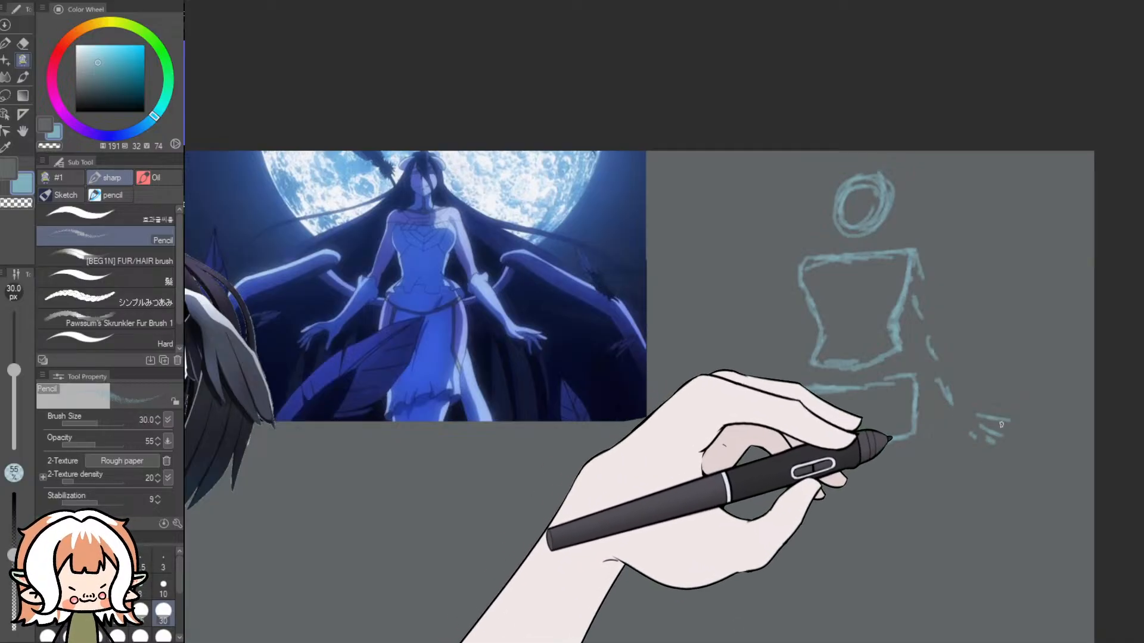
pyautogui.moveTo(957, 421)
pyautogui.mouseDown()
pyautogui.moveTo(969, 429)
pyautogui.moveTo(977, 411)
pyautogui.mouseUp()
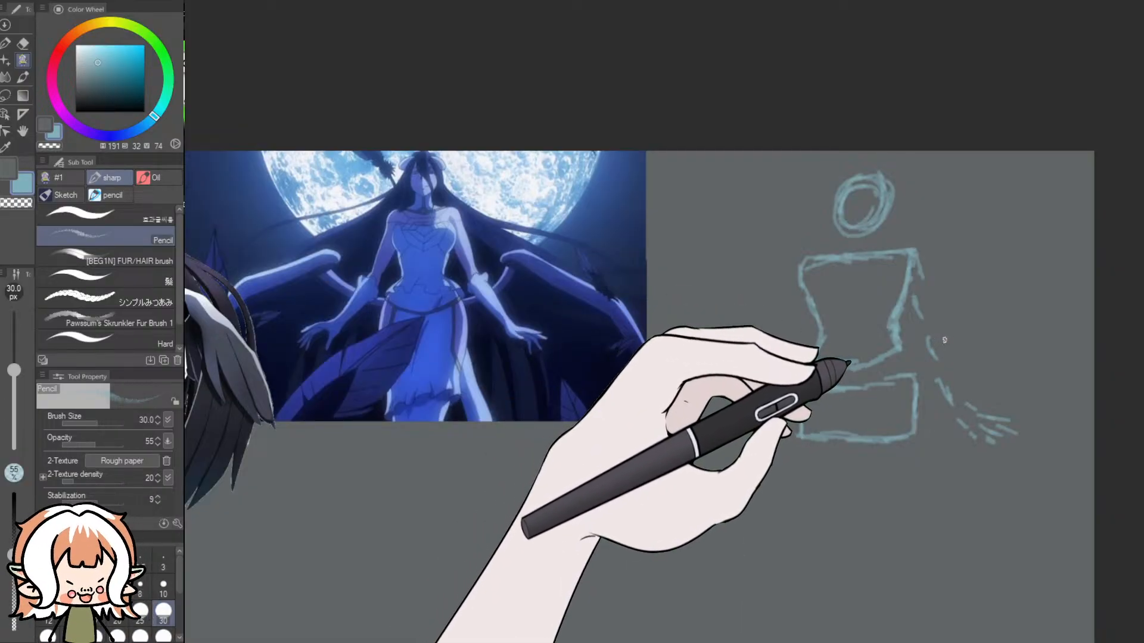
pyautogui.moveTo(950, 340); pyautogui.dragTo(920, 353)
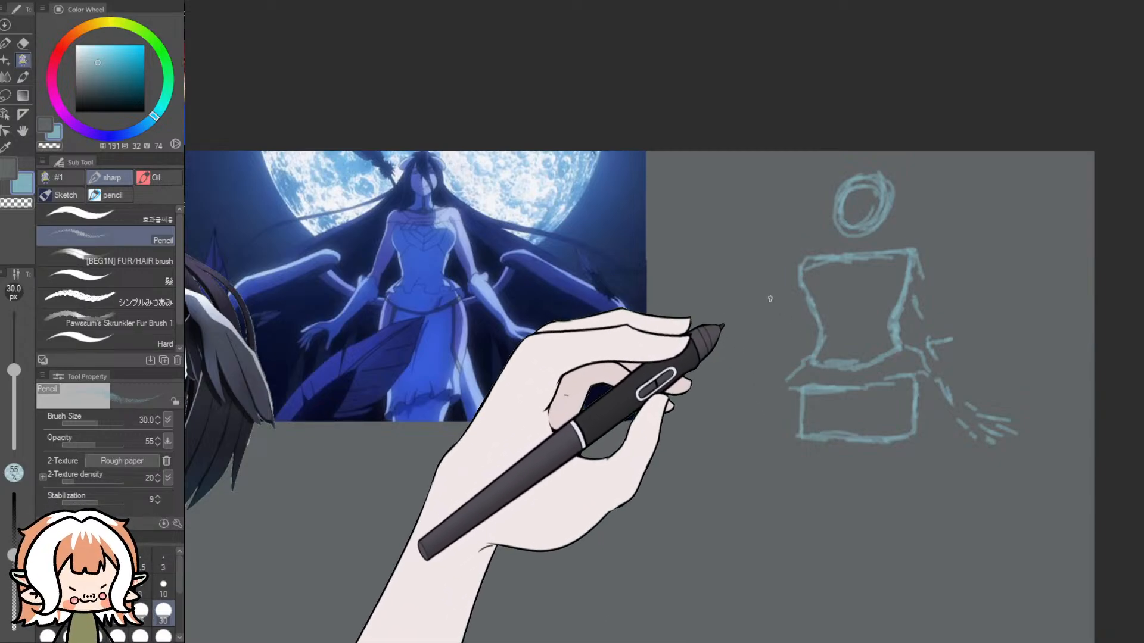
pyautogui.moveTo(793, 265); pyautogui.dragTo(775, 311)
pyautogui.hotkey('ctrl', 'z')
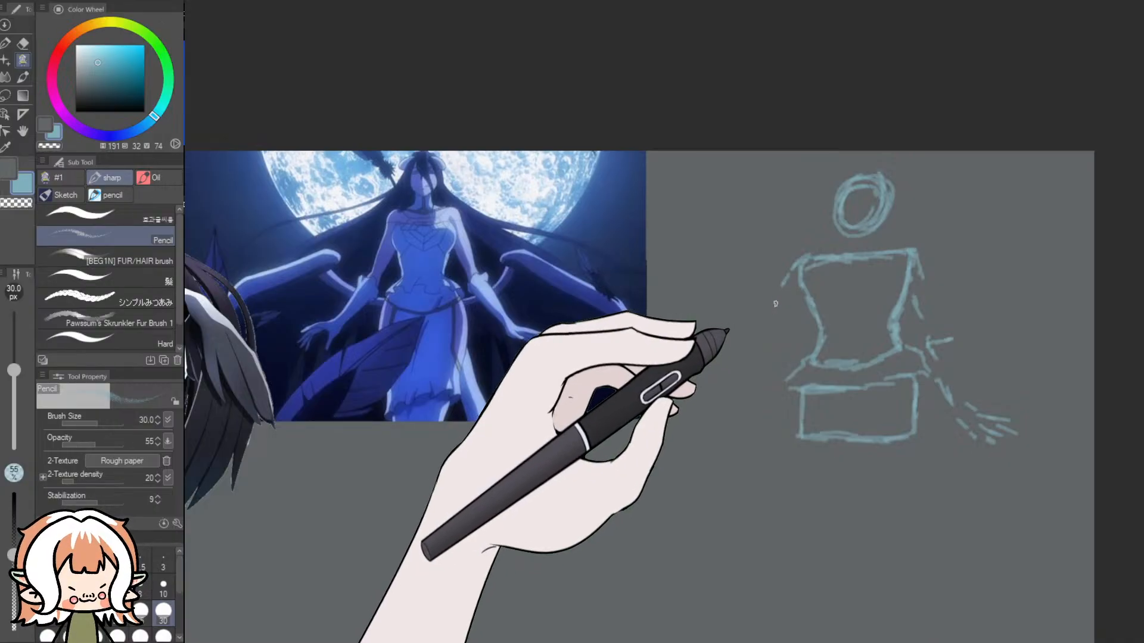
pyautogui.moveTo(808, 261); pyautogui.dragTo(782, 285)
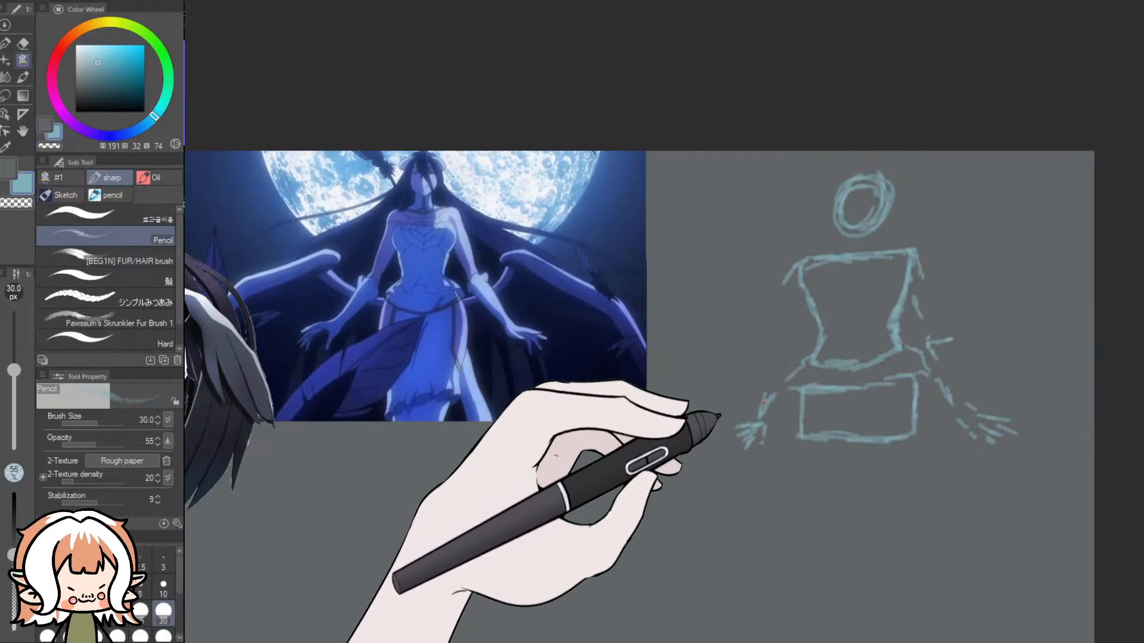
pyautogui.moveTo(760, 414); pyautogui.dragTo(766, 388)
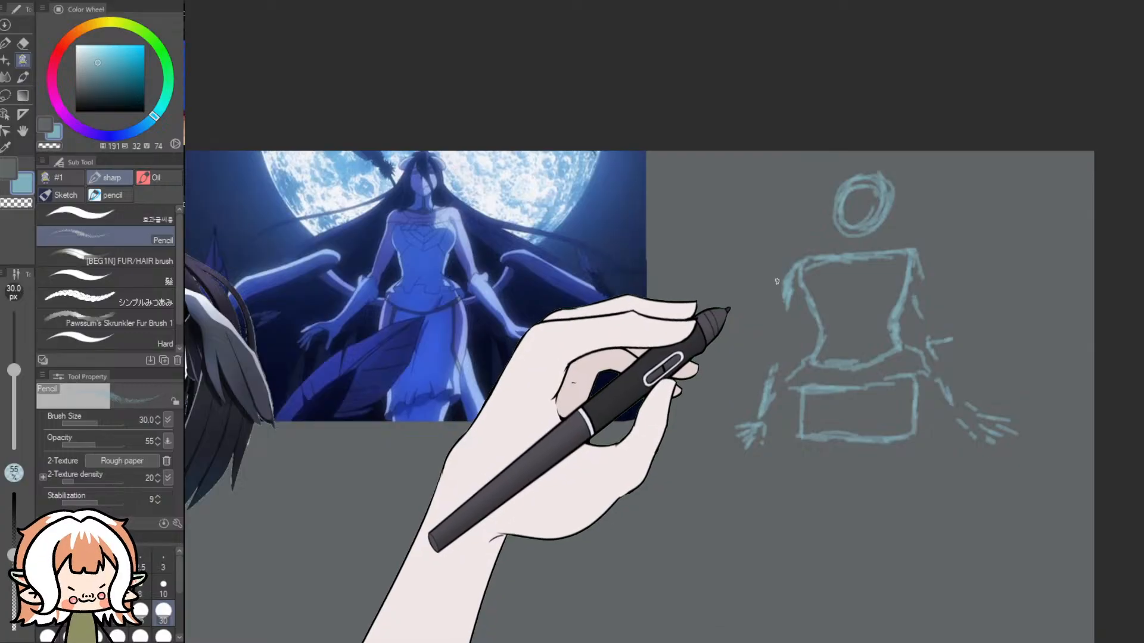
pyautogui.moveTo(787, 303)
pyautogui.mouseDown()
pyautogui.moveTo(798, 270)
pyautogui.moveTo(788, 312)
pyautogui.mouseUp()
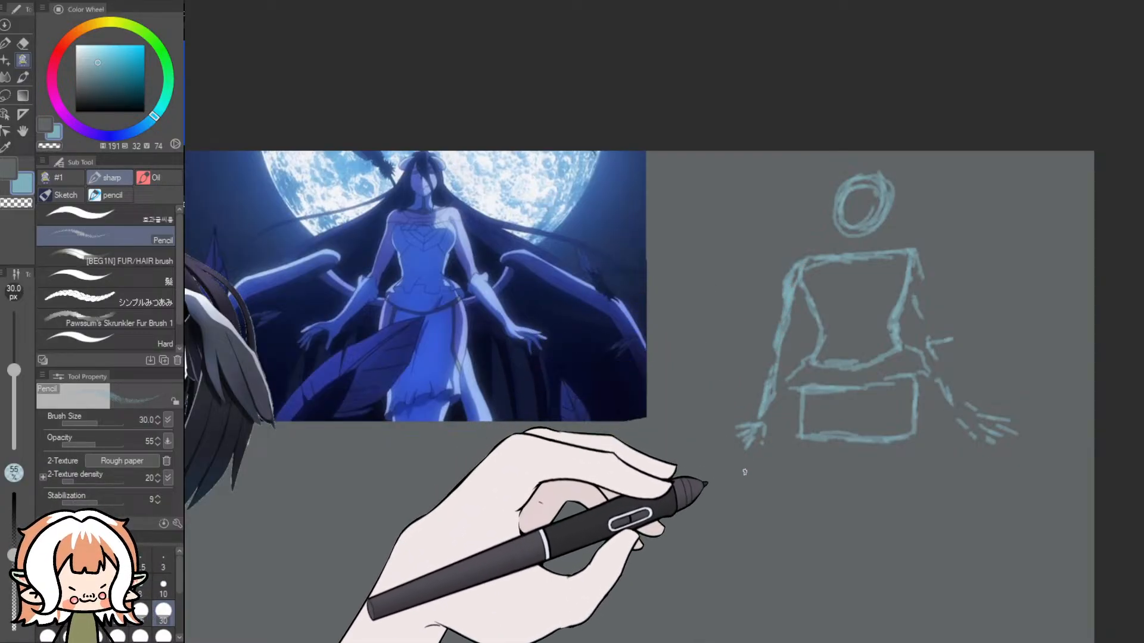
pyautogui.moveTo(916, 268)
pyautogui.mouseDown()
pyautogui.moveTo(922, 348)
pyautogui.moveTo(929, 342)
pyautogui.moveTo(948, 387)
pyautogui.mouseUp()
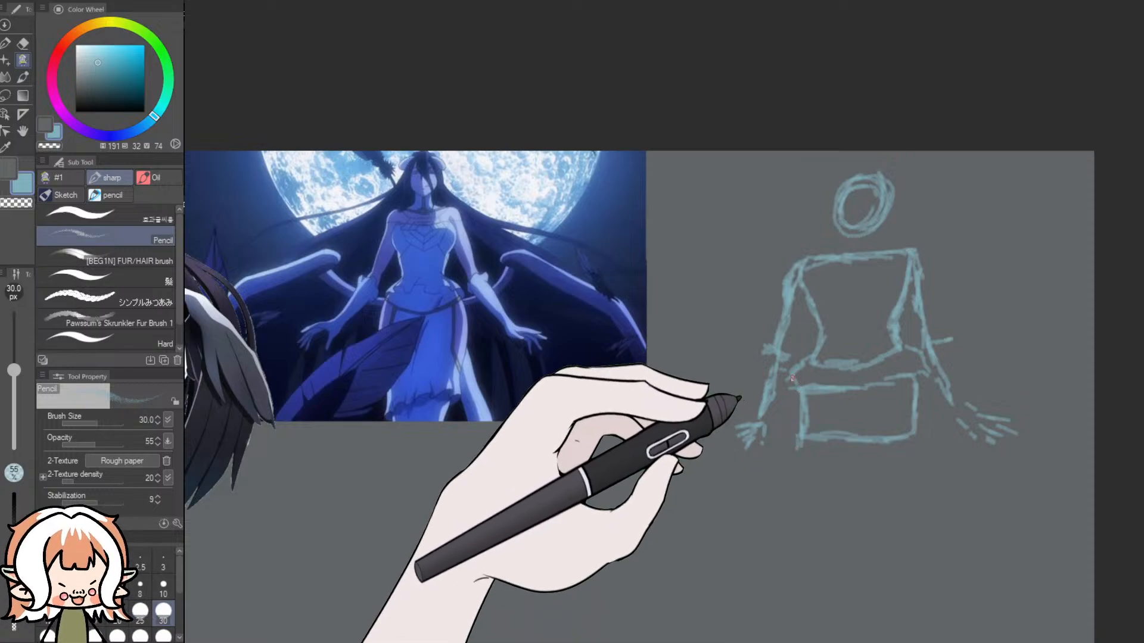
# - Sketch the long skirt from the hip block down to a wavy double hem and widen its outline along the thighs
pyautogui.moveTo(800, 362); pyautogui.dragTo(801, 386)
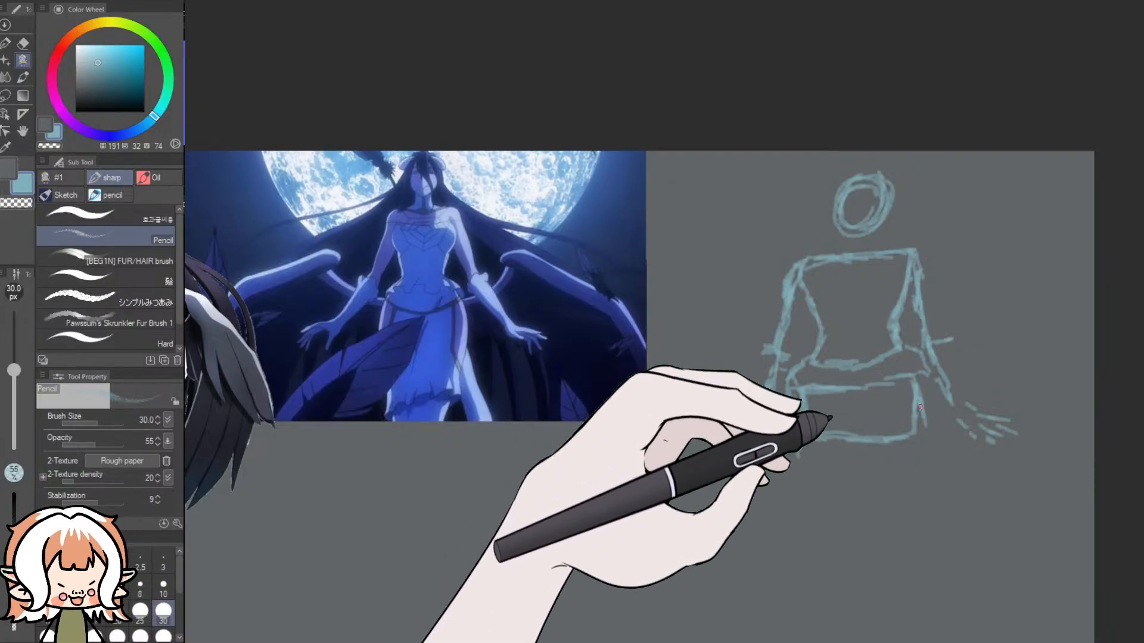
pyautogui.moveTo(921, 421)
pyautogui.mouseDown()
pyautogui.moveTo(927, 459)
pyautogui.moveTo(906, 561)
pyautogui.mouseUp()
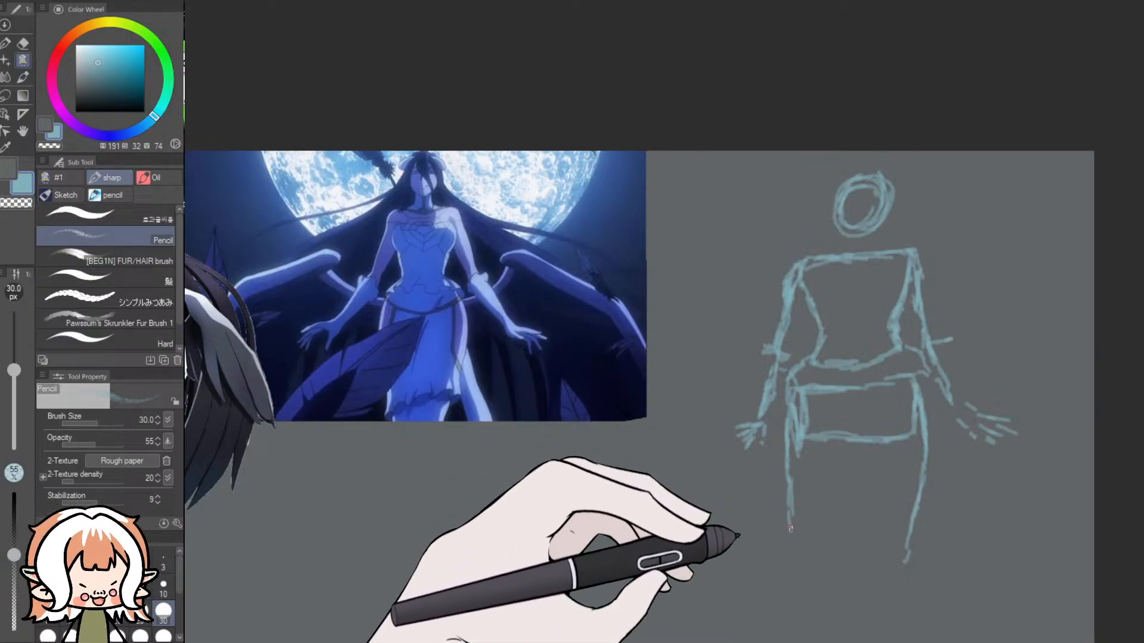
pyautogui.moveTo(791, 438); pyautogui.dragTo(789, 510)
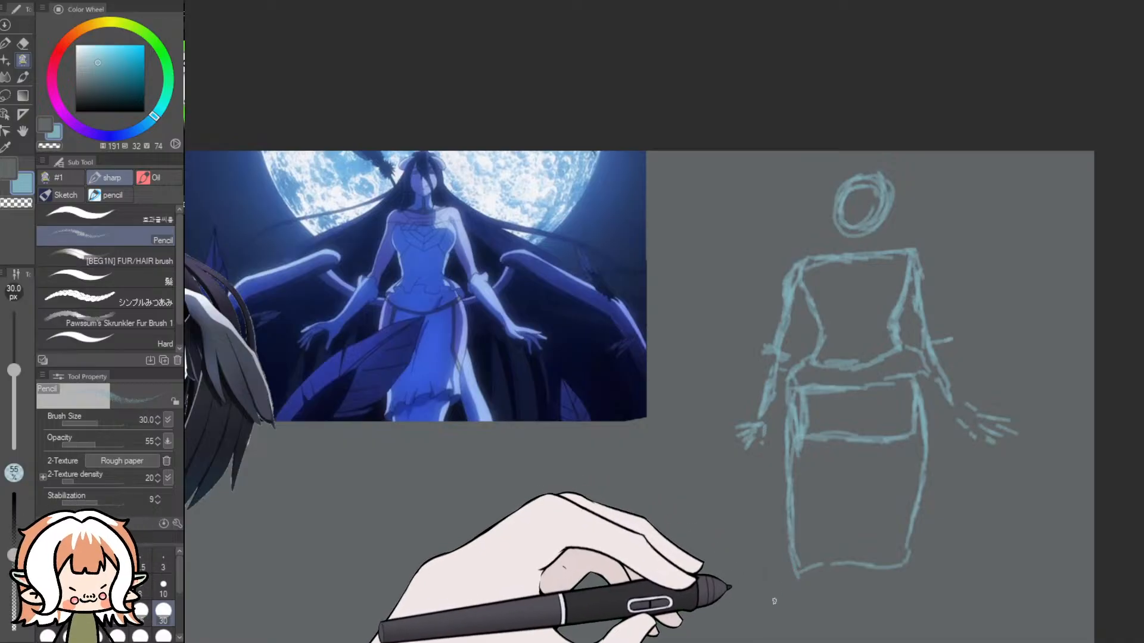
pyautogui.moveTo(763, 638)
pyautogui.mouseDown()
pyautogui.moveTo(712, 639)
pyautogui.moveTo(781, 638)
pyautogui.mouseUp()
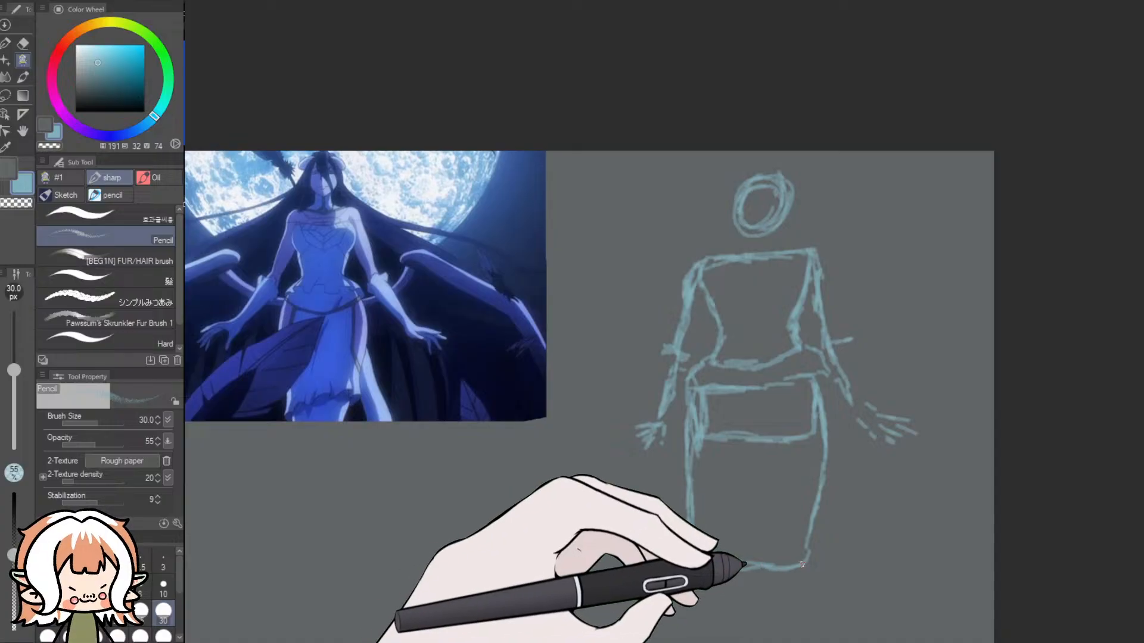
pyautogui.moveTo(1139, 289); pyautogui.dragTo(1140, 325)
pyautogui.moveTo(767, 640); pyautogui.dragTo(742, 642)
pyautogui.moveTo(938, 499); pyautogui.dragTo(967, 496)
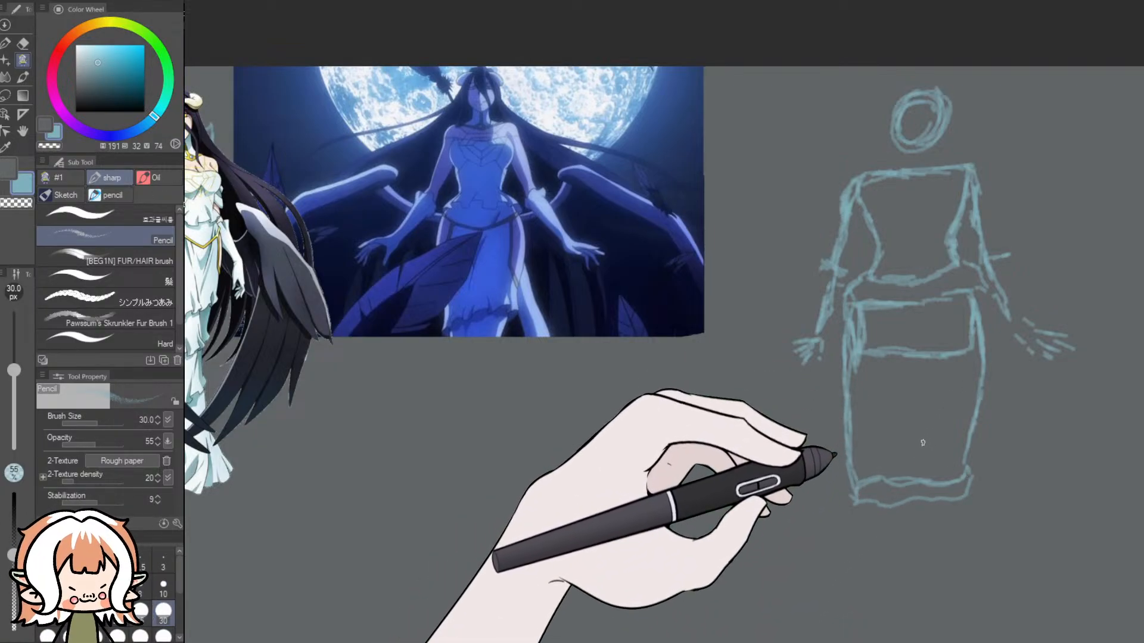
pyautogui.moveTo(877, 309)
pyautogui.mouseDown()
pyautogui.moveTo(837, 400)
pyautogui.moveTo(836, 440)
pyautogui.mouseUp()
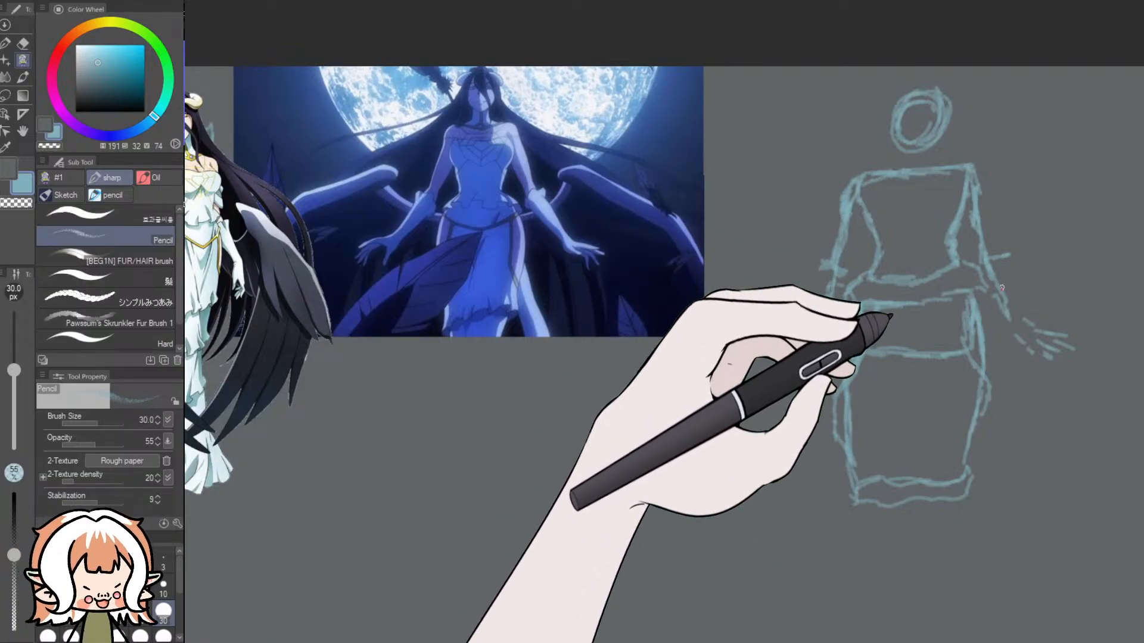
# - Sketch two large lowered wings curving out from the waist, with pointed upper joints and jagged feather edges
pyautogui.moveTo(1016, 279)
pyautogui.mouseDown()
pyautogui.moveTo(1034, 234)
pyautogui.moveTo(1020, 244)
pyautogui.moveTo(1045, 265)
pyautogui.moveTo(1107, 378)
pyautogui.moveTo(1092, 456)
pyautogui.moveTo(1065, 502)
pyautogui.mouseUp()
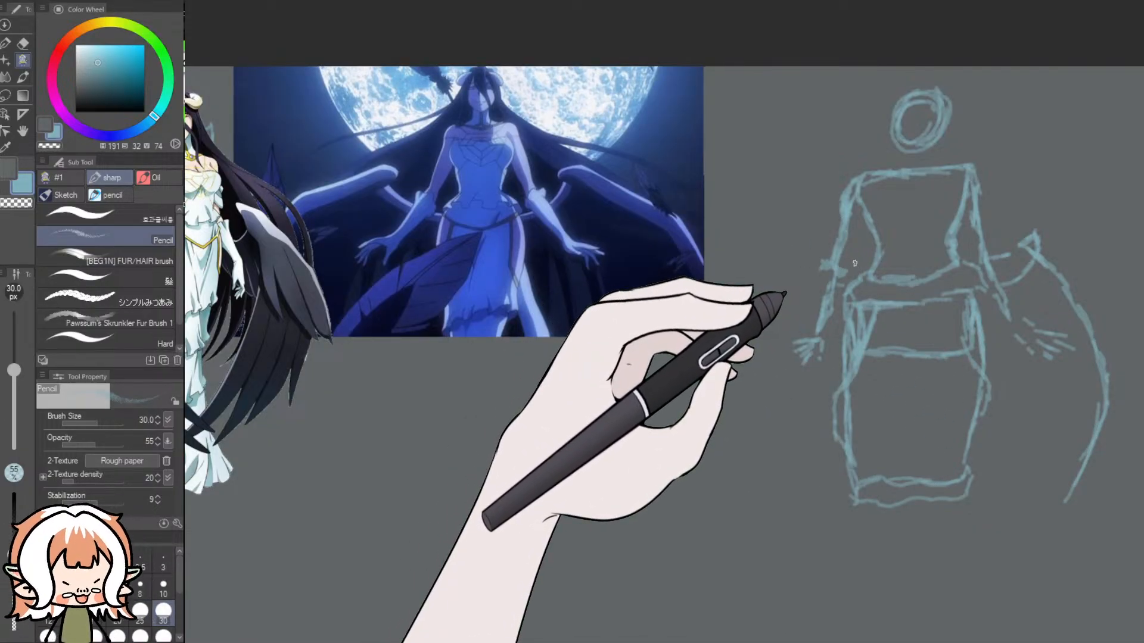
pyautogui.moveTo(853, 277)
pyautogui.mouseDown()
pyautogui.moveTo(789, 248)
pyautogui.moveTo(812, 248)
pyautogui.moveTo(800, 258)
pyautogui.mouseUp()
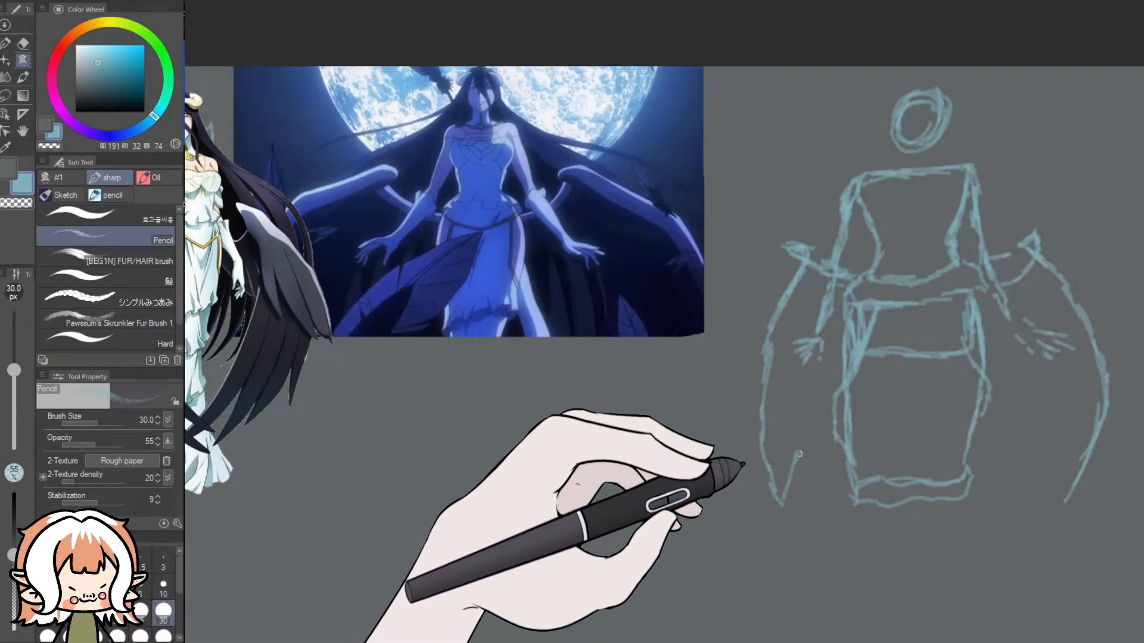
pyautogui.moveTo(1068, 498)
pyautogui.mouseDown()
pyautogui.moveTo(1038, 511)
pyautogui.moveTo(1028, 467)
pyautogui.moveTo(1003, 491)
pyautogui.moveTo(971, 471)
pyautogui.mouseUp()
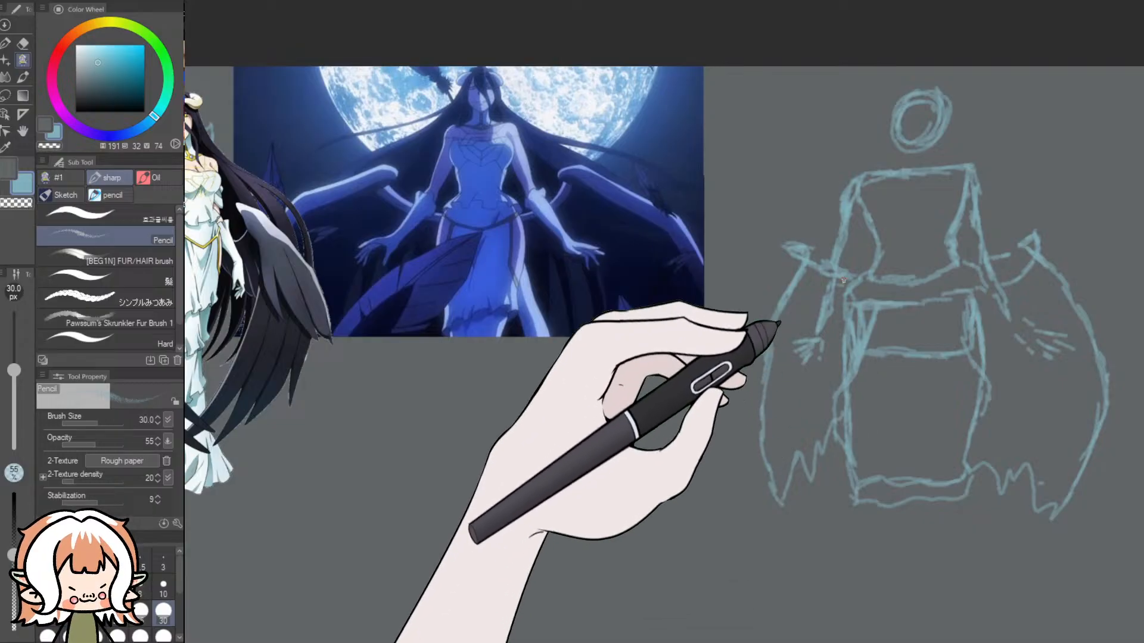
# - Sketch the round moon outline behind the head and long strands of hair flowing outward on both sides
pyautogui.moveTo(771, 78)
pyautogui.mouseDown()
pyautogui.moveTo(779, 125)
pyautogui.moveTo(802, 174)
pyautogui.moveTo(821, 184)
pyautogui.moveTo(764, 94)
pyautogui.mouseUp()
pyautogui.moveTo(981, 194)
pyautogui.mouseDown()
pyautogui.moveTo(1034, 78)
pyautogui.moveTo(982, 195)
pyautogui.moveTo(1034, 107)
pyautogui.moveTo(984, 195)
pyautogui.mouseUp()
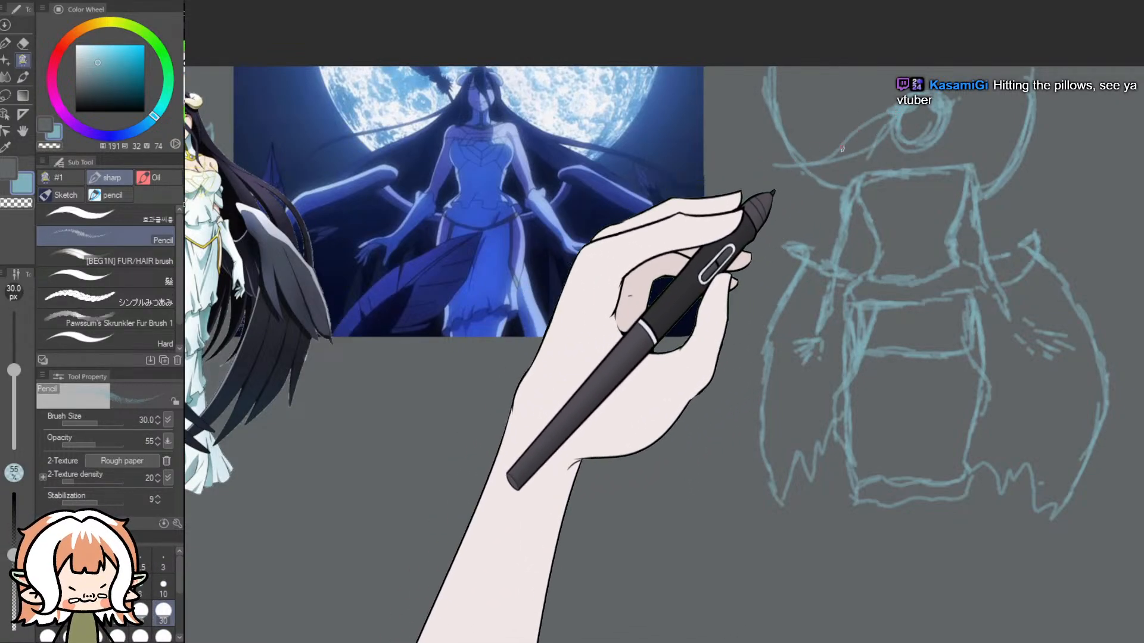
pyautogui.moveTo(966, 130)
pyautogui.mouseDown()
pyautogui.moveTo(1089, 205)
pyautogui.moveTo(1091, 271)
pyautogui.moveTo(1143, 289)
pyautogui.mouseUp()
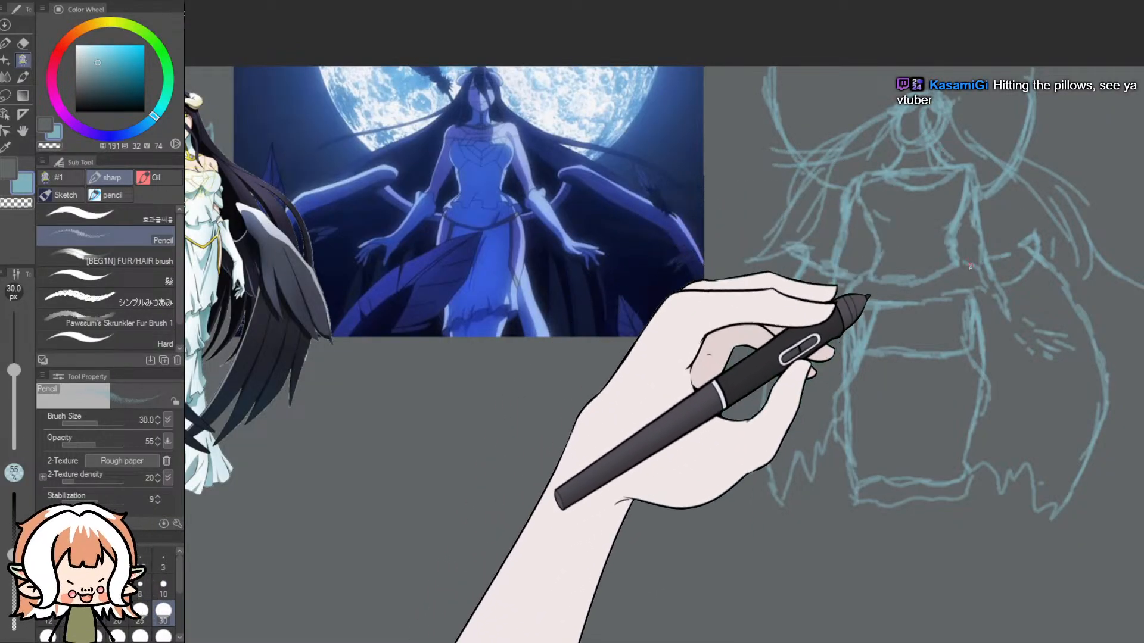
# - Remove the black-winged character and the moonlit picture from the canvas
pyautogui.scroll(-6, 904, 299)
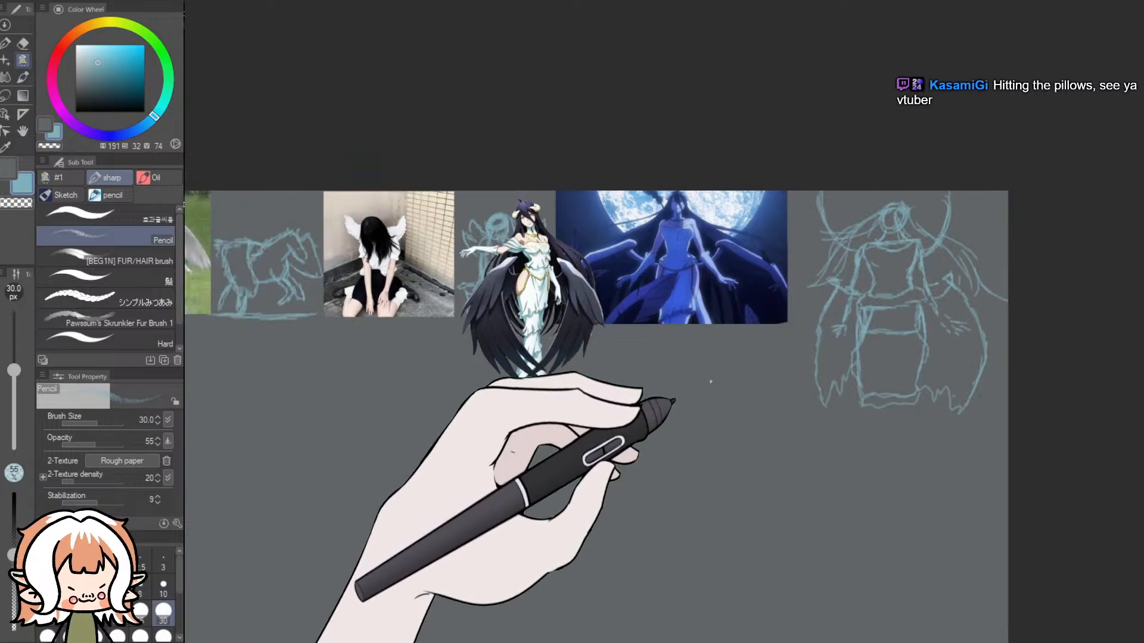
pyautogui.moveTo(844, 316); pyautogui.dragTo(1041, 335)
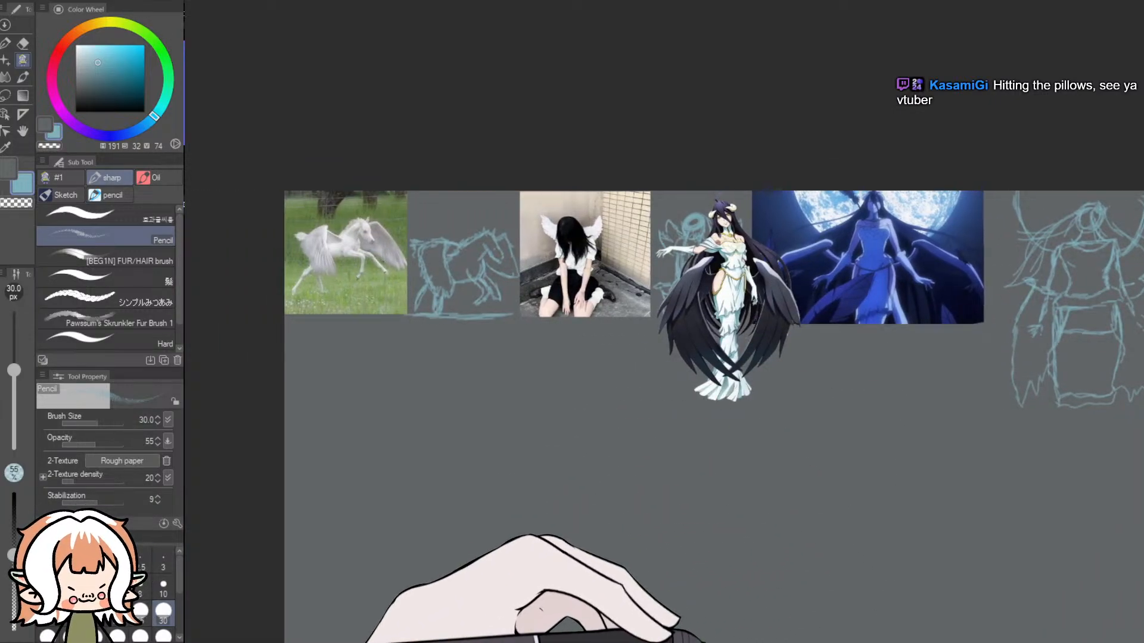
pyautogui.scroll(2, 1020, 507)
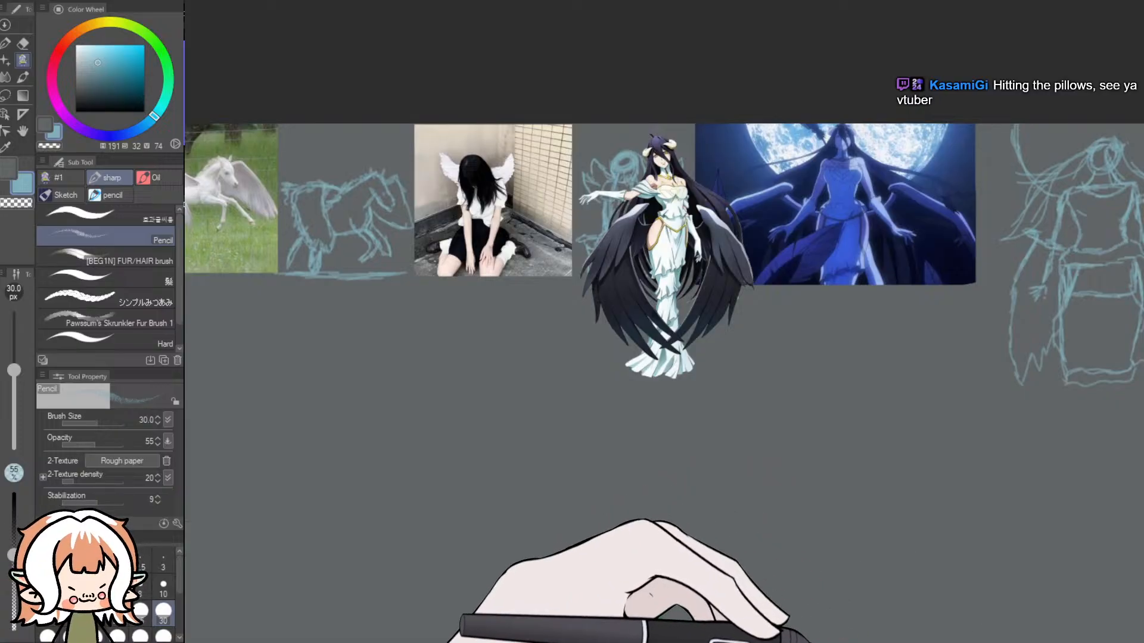
pyautogui.moveTo(749, 641); pyautogui.dragTo(827, 642)
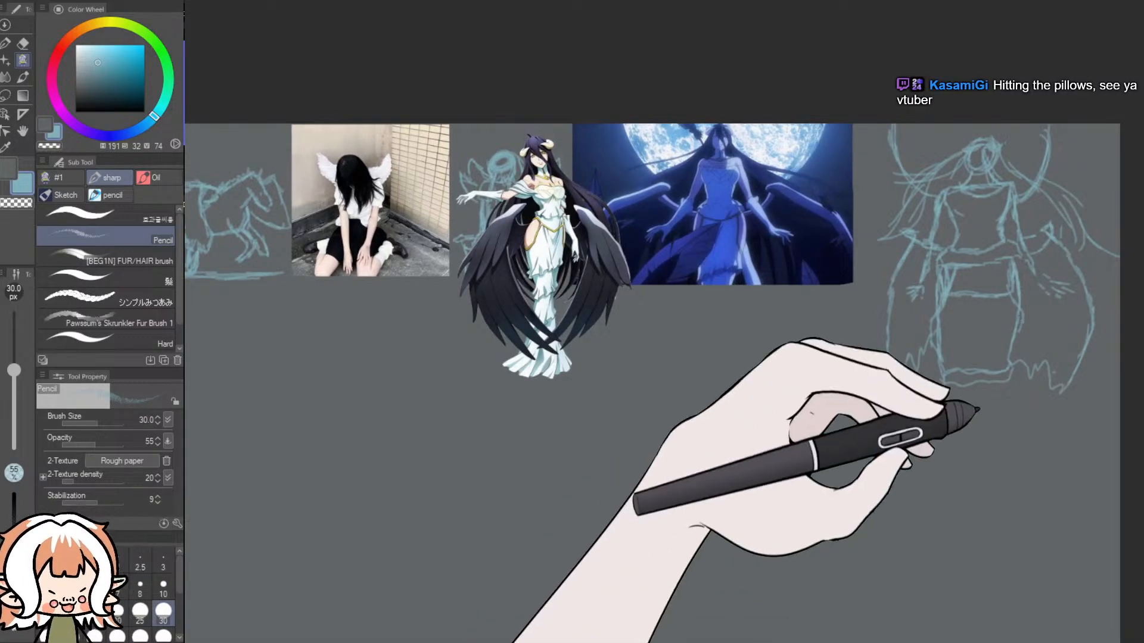
pyautogui.press('Delete')
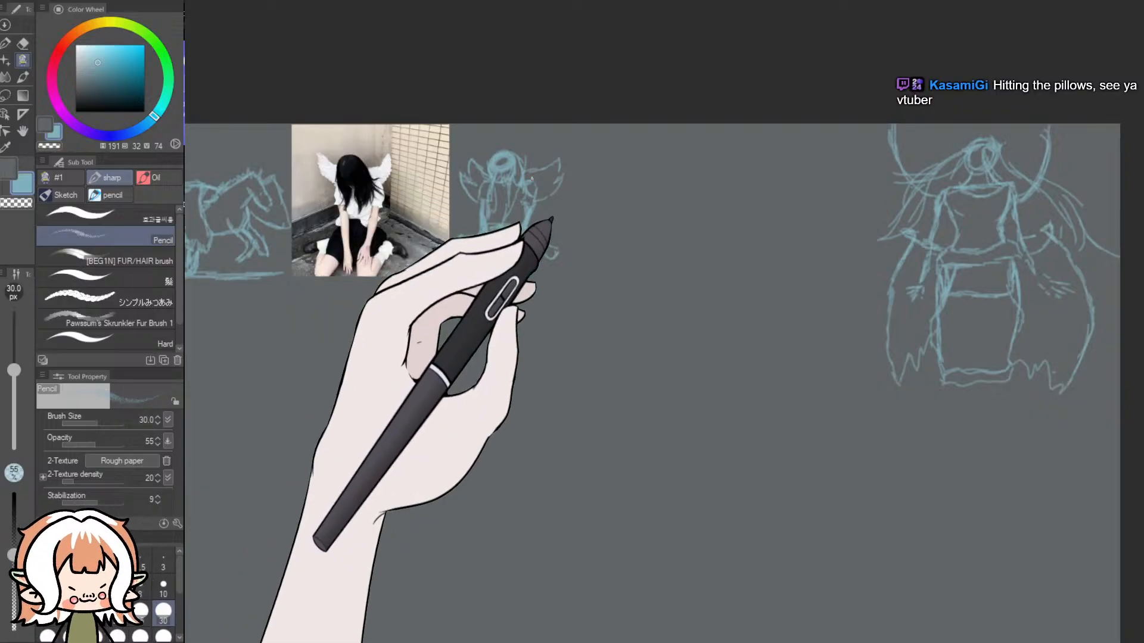
pyautogui.scroll(-4, 532, 178)
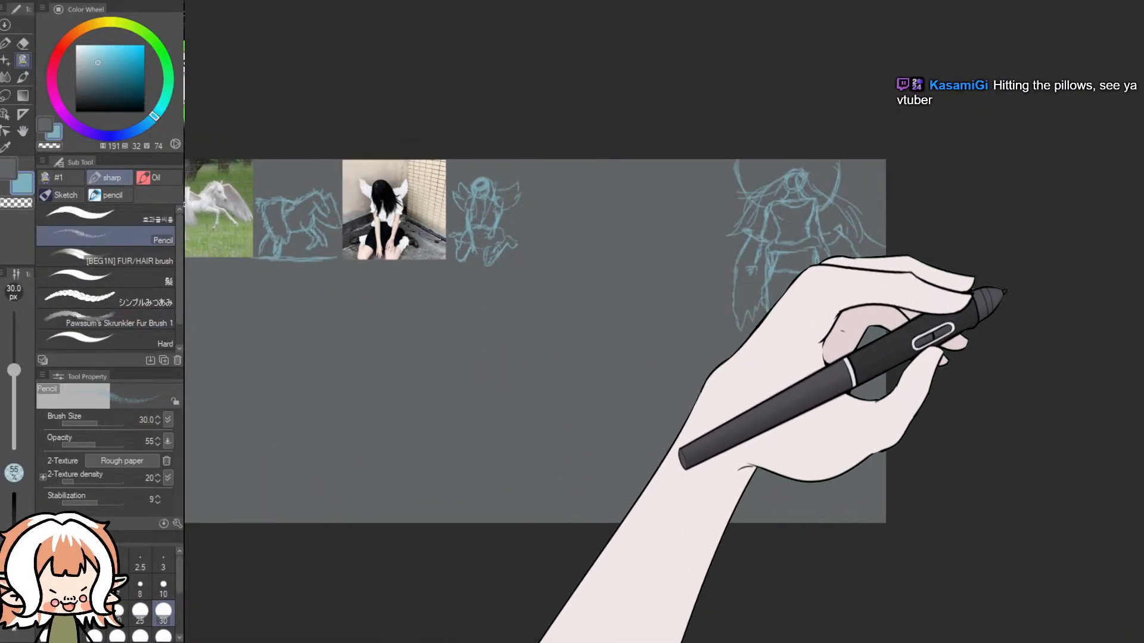
# - Check the other open canvas with the winged girl photo, return to the study canvas and restore the removed pictures
pyautogui.click(340, 2)
pyautogui.click(377, 2)
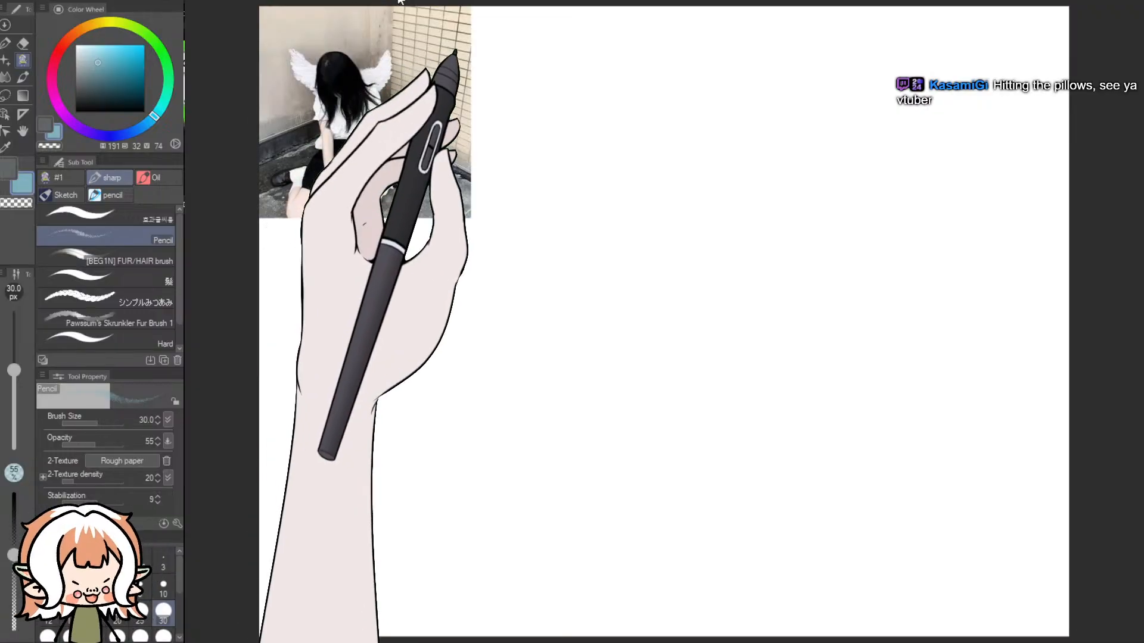
pyautogui.click(268, 1)
pyautogui.click(232, 2)
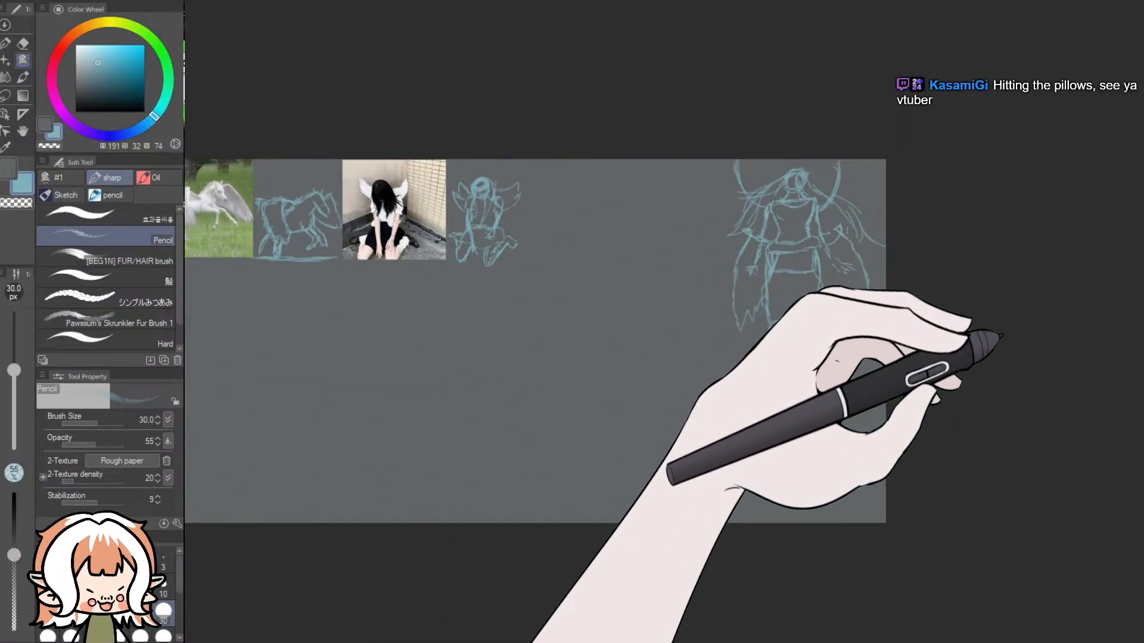
pyautogui.click(1001, 302)
pyautogui.scroll(3, 786, 237)
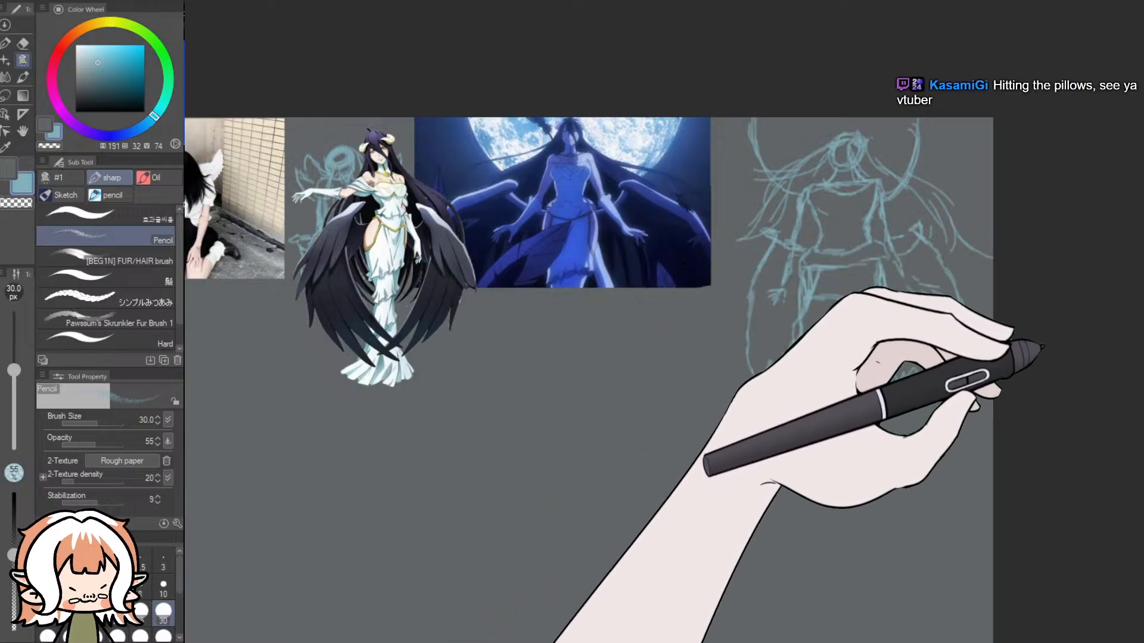
pyautogui.click(1005, 357)
pyautogui.click(1005, 359)
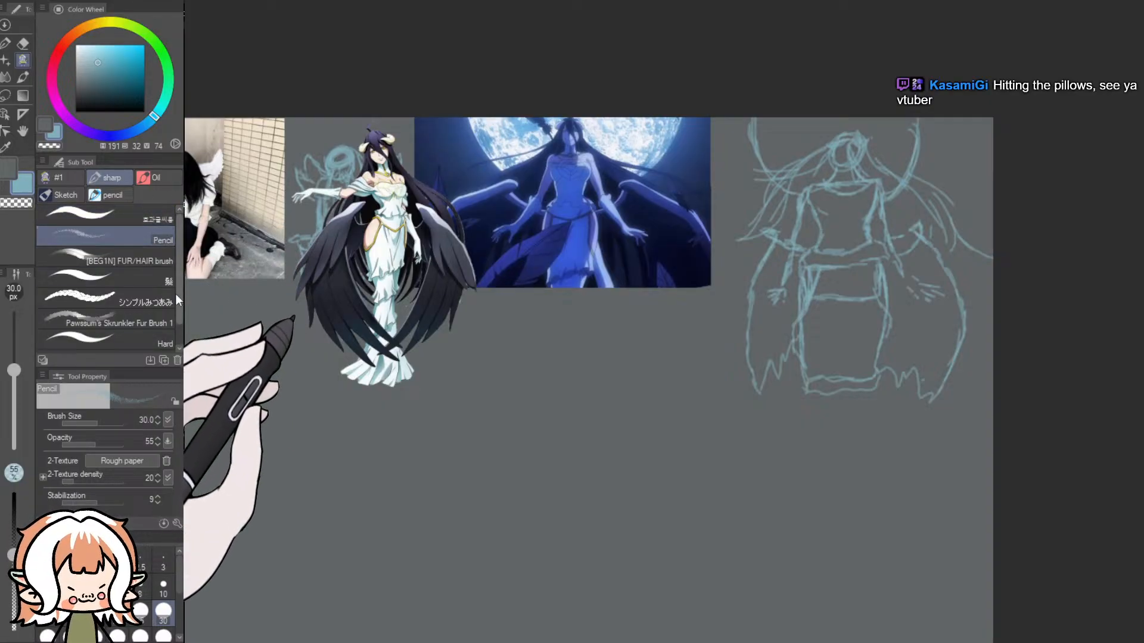
# - Paint over the whole figure sketch beside the moonlit picture in background grey at 2000 px and return to light blue
pyautogui.click(123, 224)
pyautogui.click(775, 333)
pyautogui.hotkey('ctrl', 'z')
pyautogui.click(8, 172)
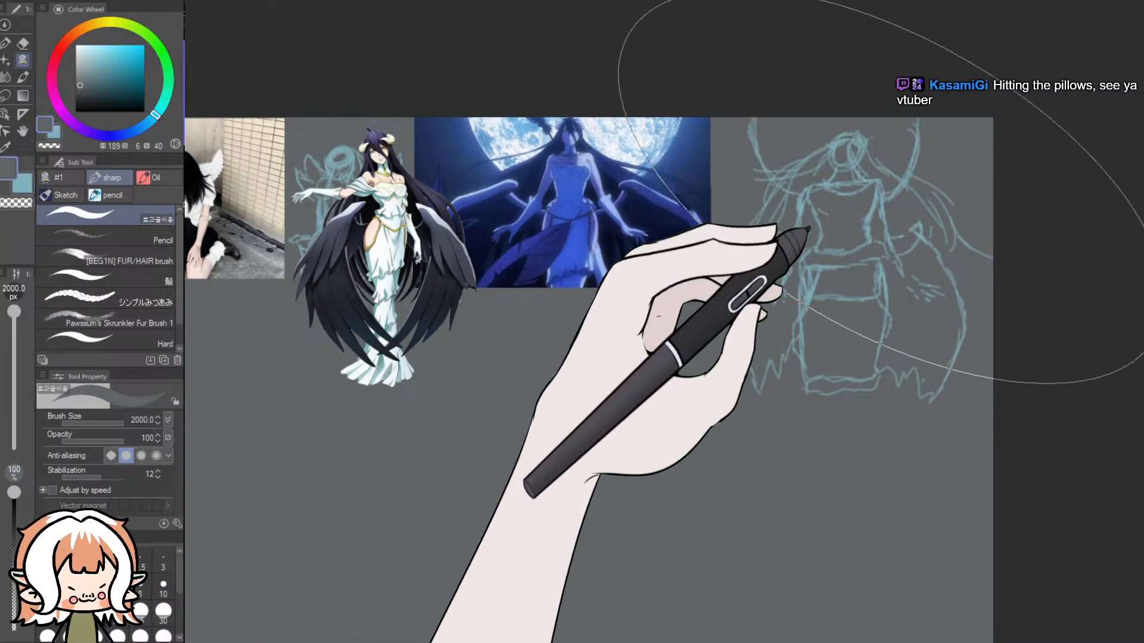
pyautogui.moveTo(852, 220); pyautogui.dragTo(897, 271)
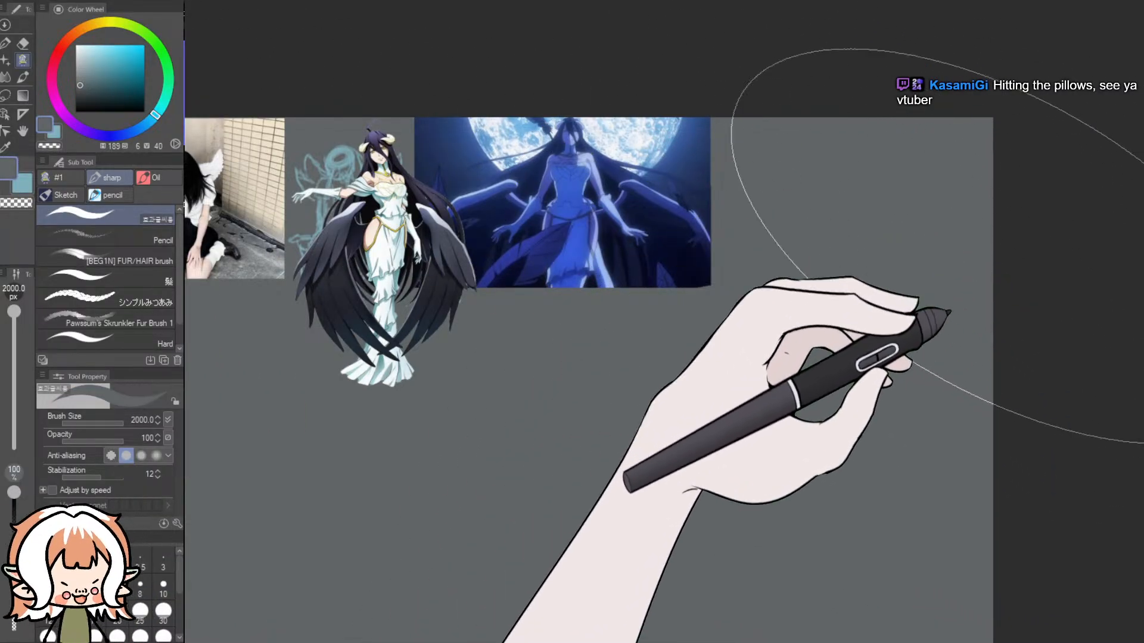
pyautogui.click(56, 132)
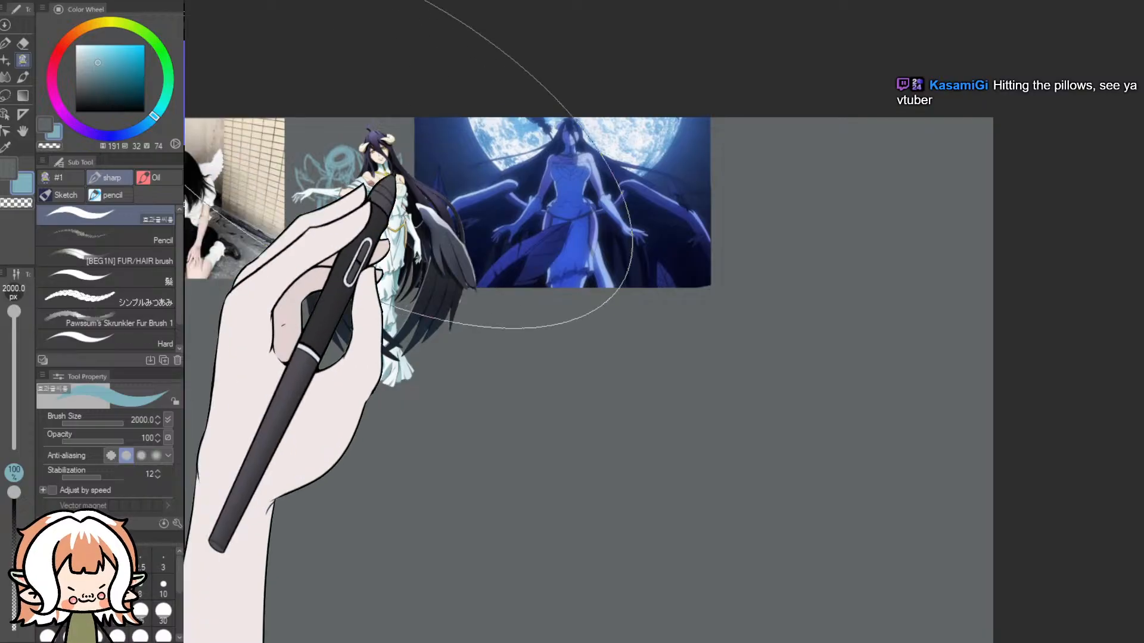
pyautogui.scroll(2, 775, 119)
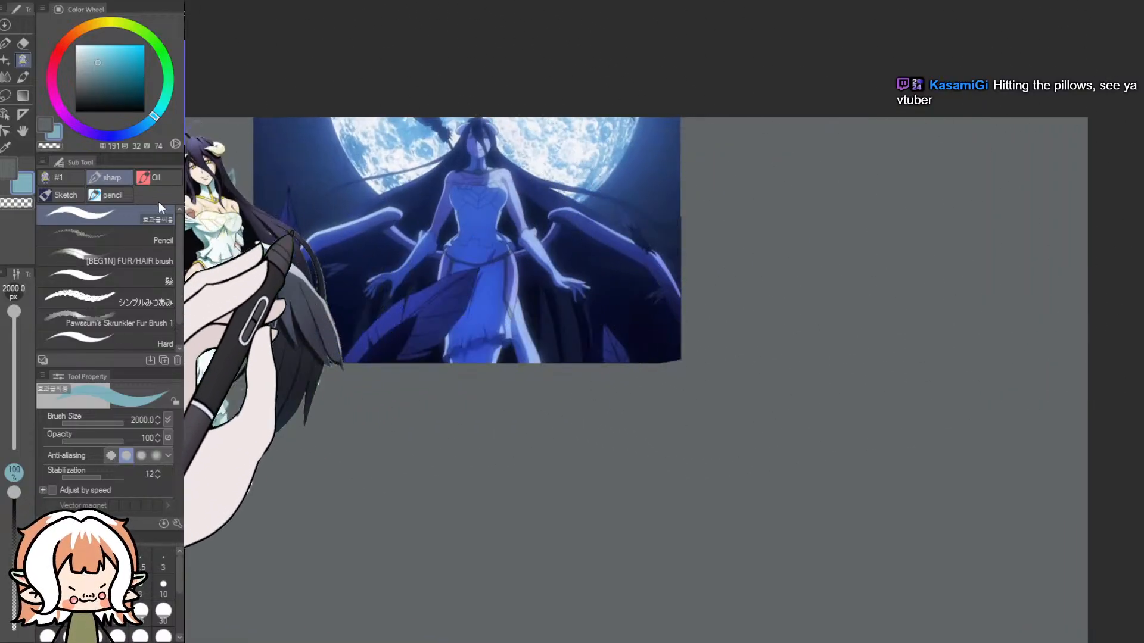
# - Draw a long horizontal ground line in light blue beside the moonlit picture with the Pencil at 30 px
pyautogui.click(119, 240)
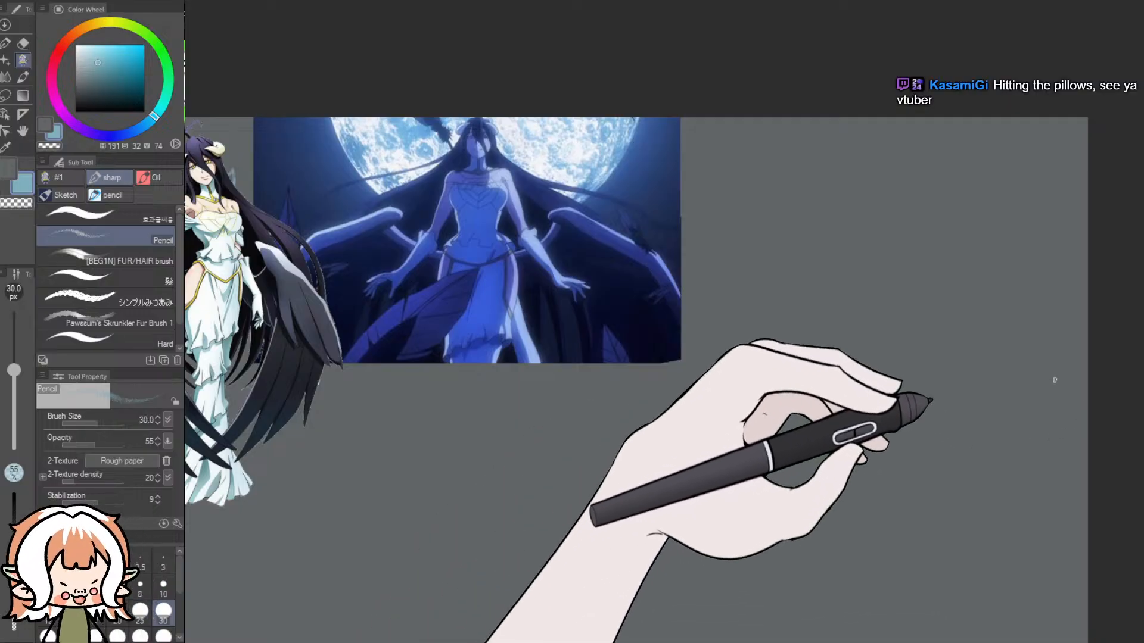
pyautogui.moveTo(1087, 368); pyautogui.dragTo(850, 388)
pyautogui.hotkey('ctrl', 'z')
pyautogui.moveTo(1054, 372); pyautogui.dragTo(732, 379)
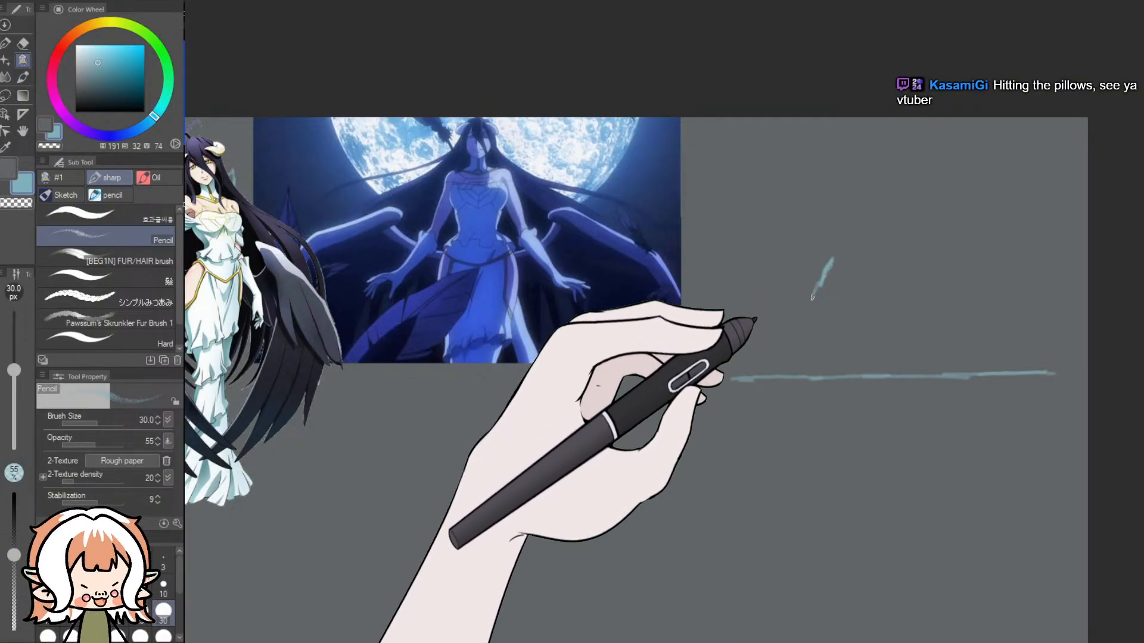
# - Sketch the two curved sides of the skirt standing on the ground line, with a short hem curve between them
pyautogui.moveTo(816, 366); pyautogui.dragTo(820, 373)
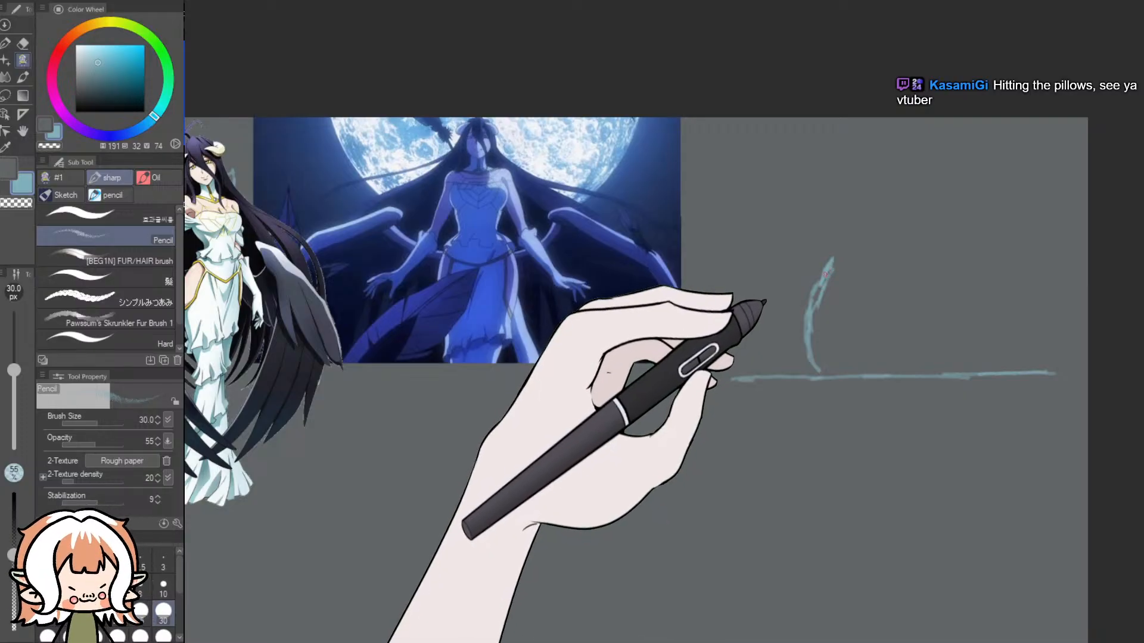
pyautogui.hotkey('ctrl', 'z')
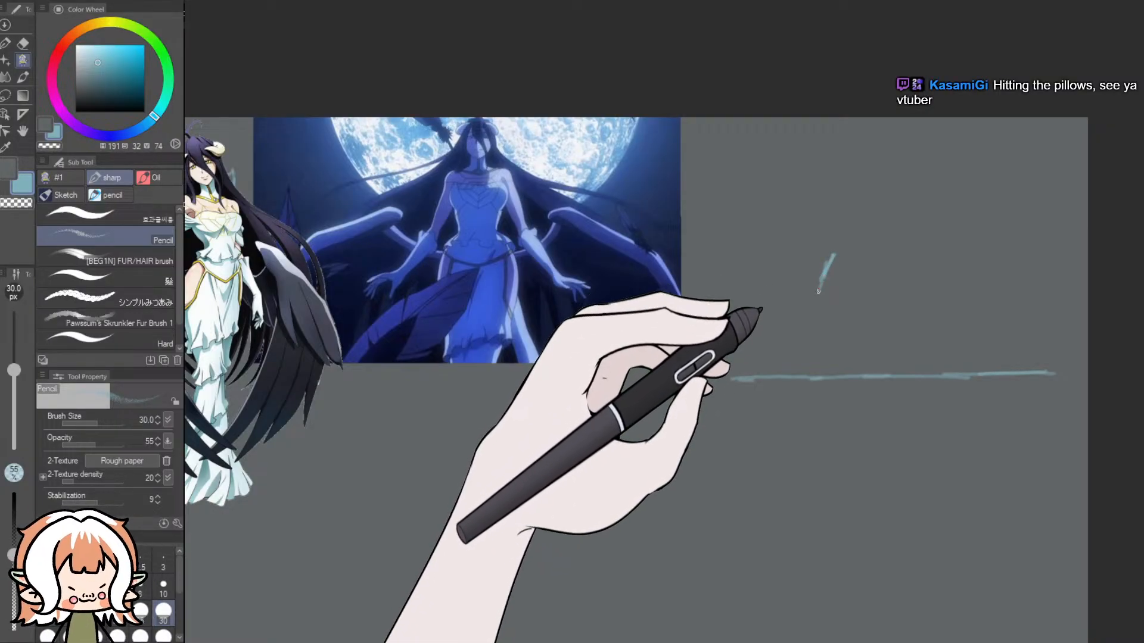
pyautogui.moveTo(821, 327); pyautogui.dragTo(840, 374)
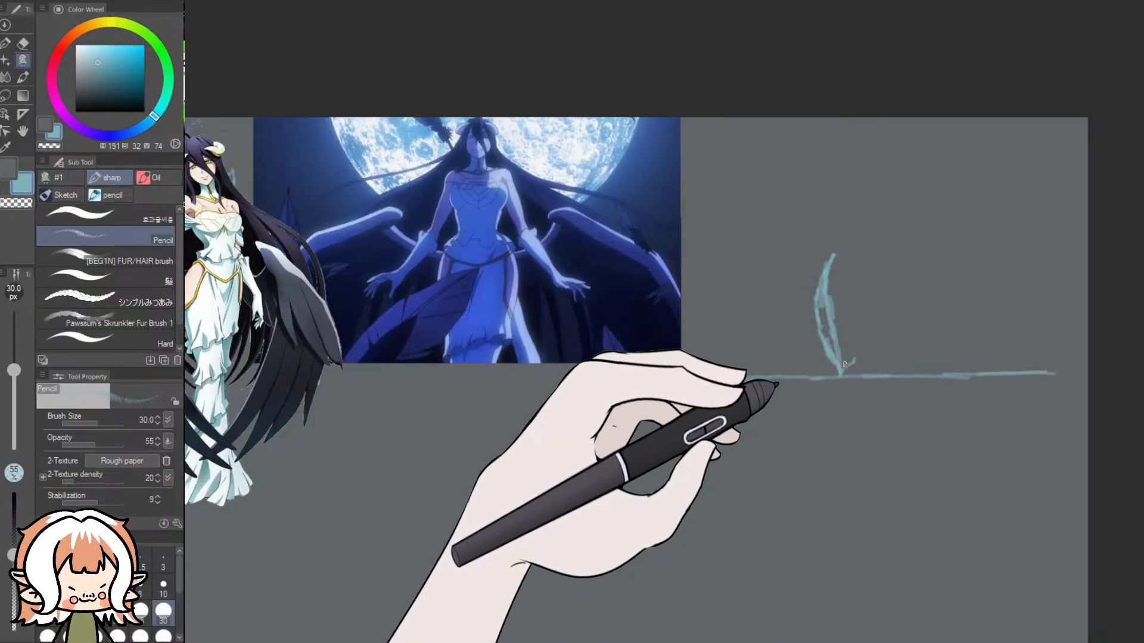
pyautogui.moveTo(844, 357); pyautogui.dragTo(911, 335)
pyautogui.moveTo(921, 284); pyautogui.dragTo(921, 307)
pyautogui.moveTo(924, 256)
pyautogui.mouseDown()
pyautogui.moveTo(937, 305)
pyautogui.moveTo(917, 369)
pyautogui.mouseUp()
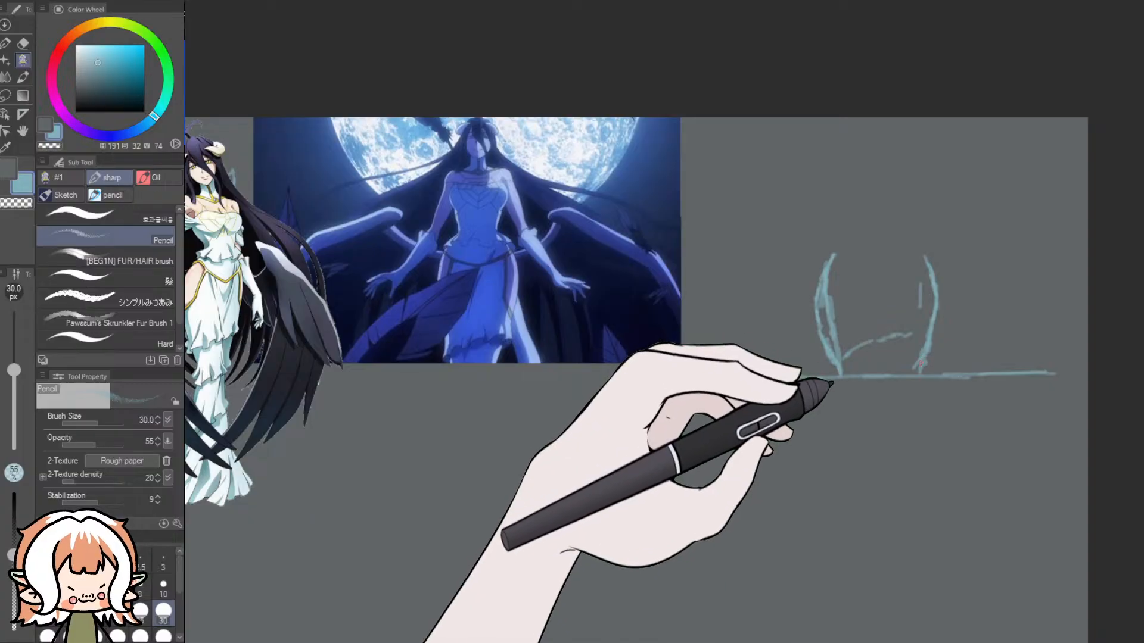
pyautogui.moveTo(834, 375); pyautogui.dragTo(732, 379)
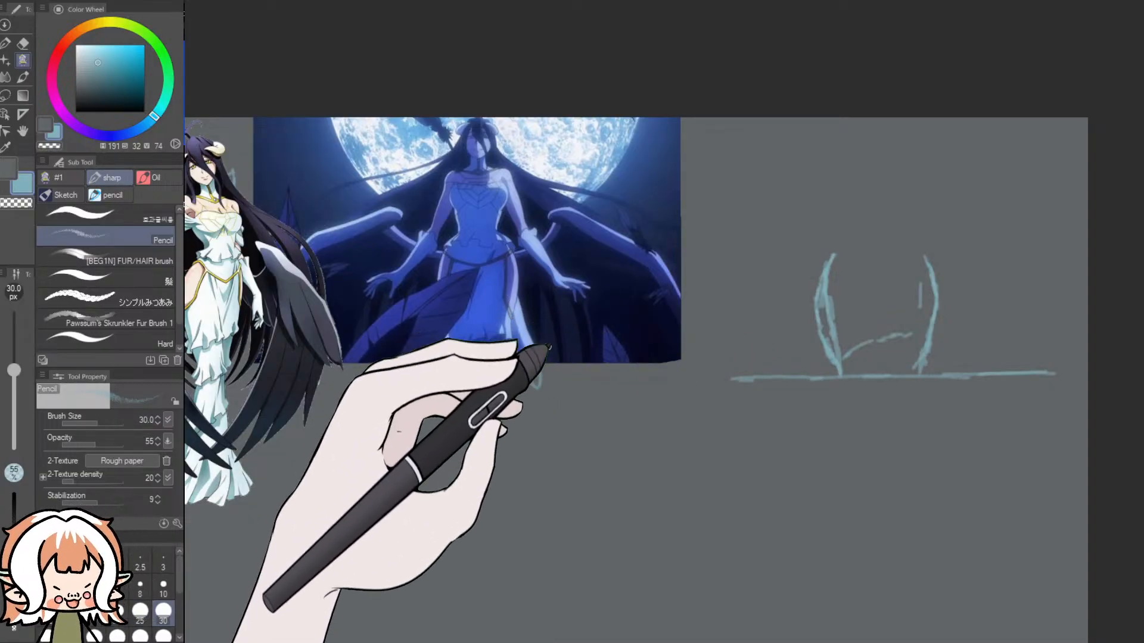
# - Examine the black-winged character and the moonlit picture as references for the new figure sketch
pyautogui.moveTo(745, 640); pyautogui.dragTo(687, 639)
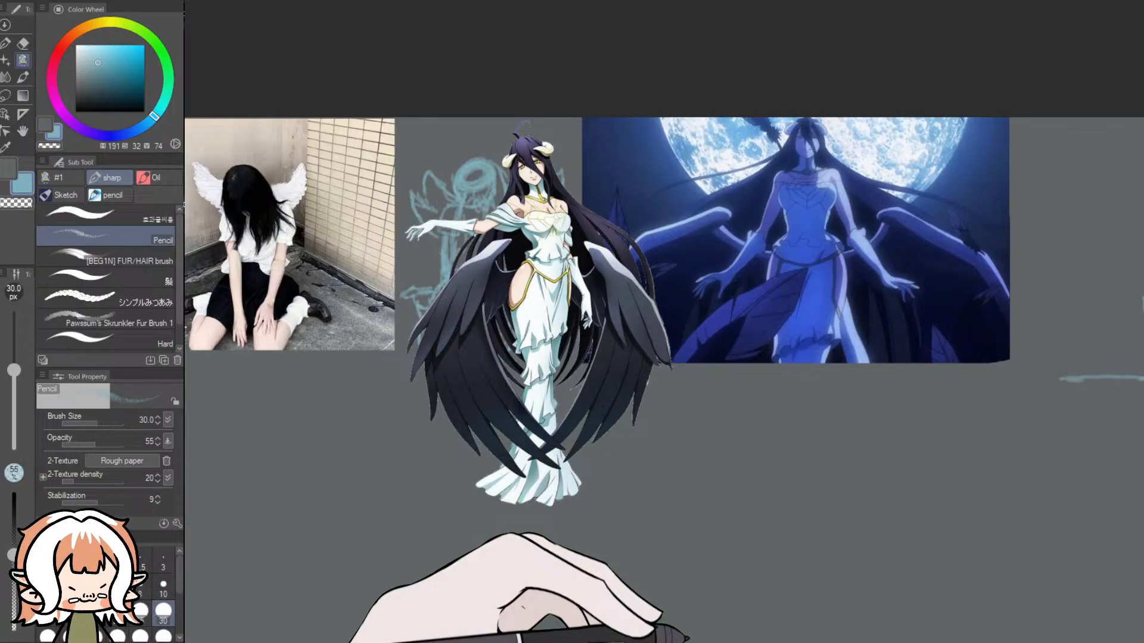
pyautogui.moveTo(687, 639)
pyautogui.mouseDown()
pyautogui.moveTo(654, 637)
pyautogui.moveTo(690, 641)
pyautogui.mouseUp()
pyautogui.scroll(5, 849, 360)
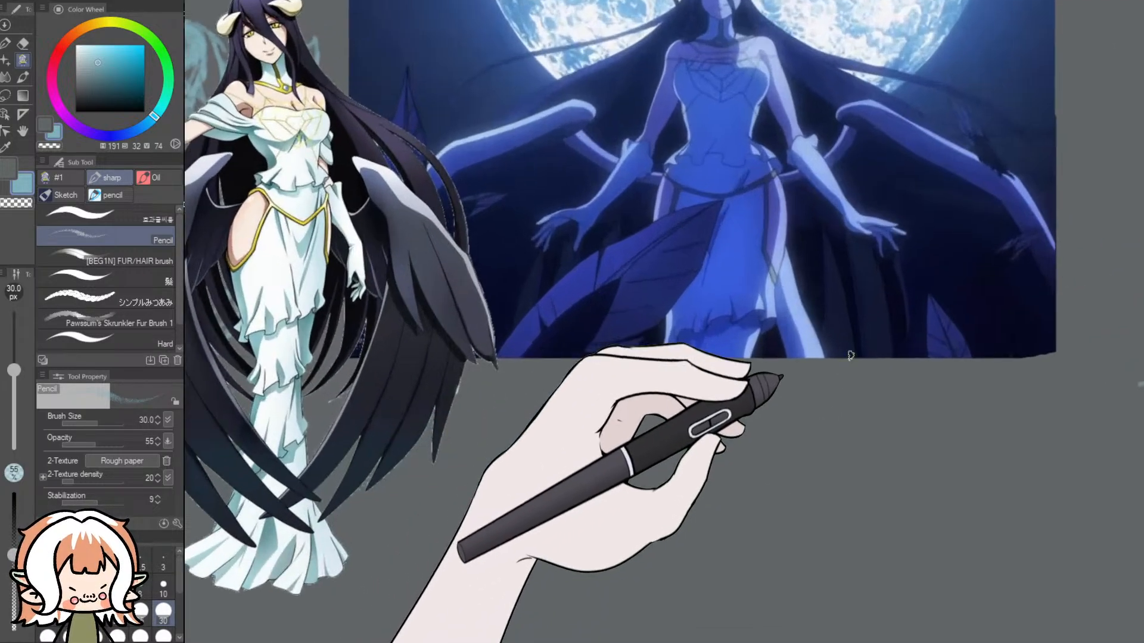
pyautogui.scroll(4, 850, 355)
pyautogui.scroll(-8, 849, 338)
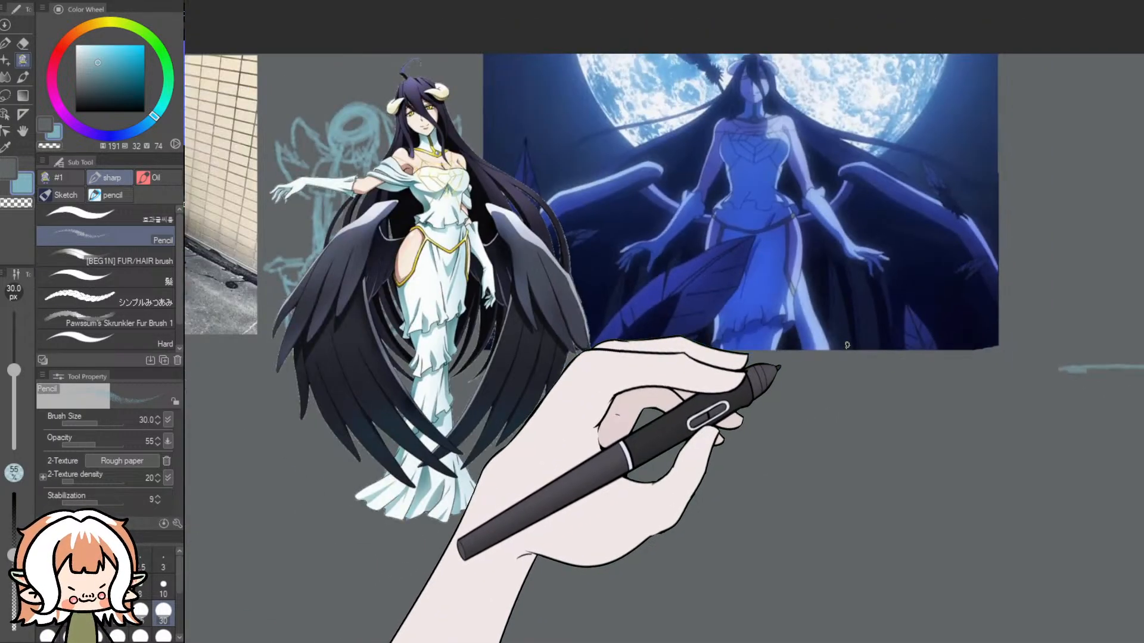
pyautogui.moveTo(723, 640); pyautogui.dragTo(861, 603)
pyautogui.scroll(-3, 816, 512)
pyautogui.scroll(3, 643, 426)
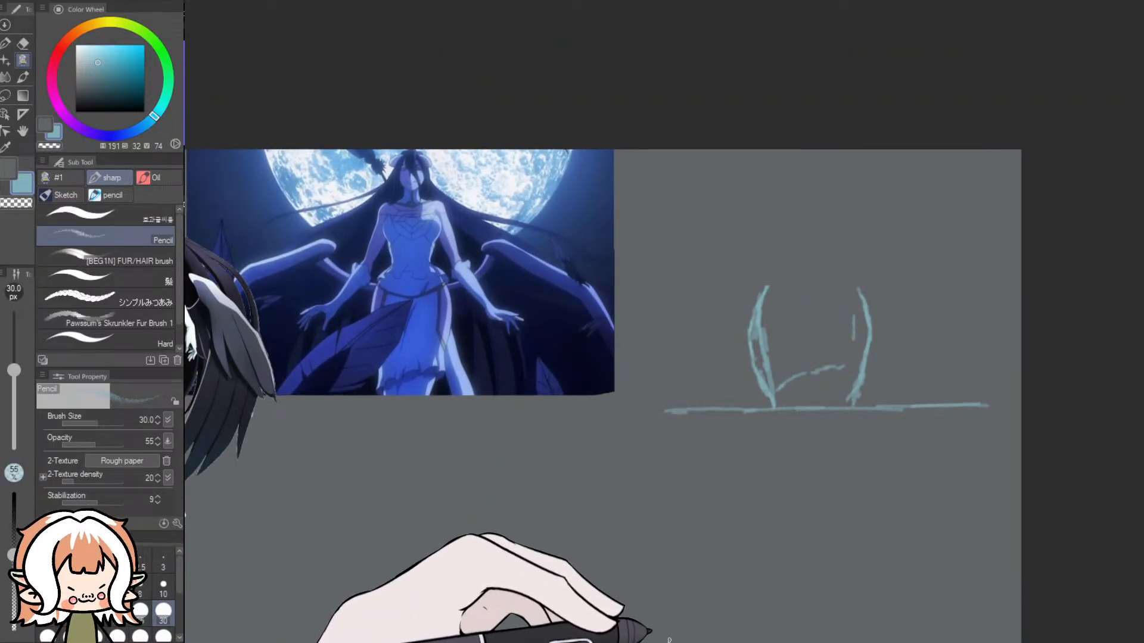
pyautogui.moveTo(774, 640); pyautogui.dragTo(724, 642)
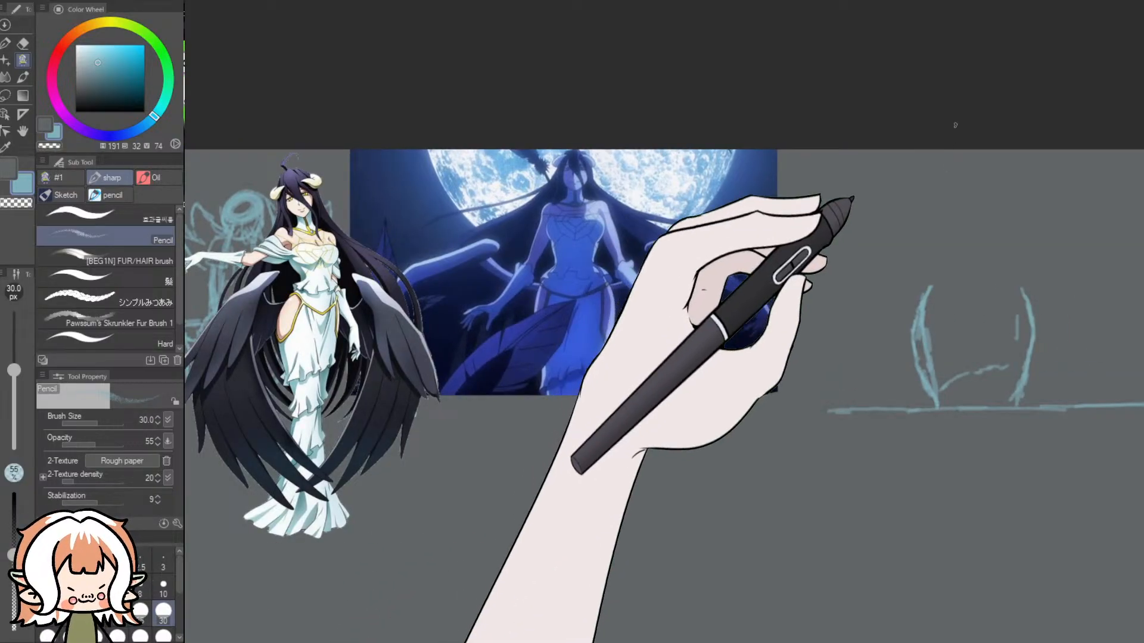
pyautogui.moveTo(792, 637); pyautogui.dragTo(807, 633)
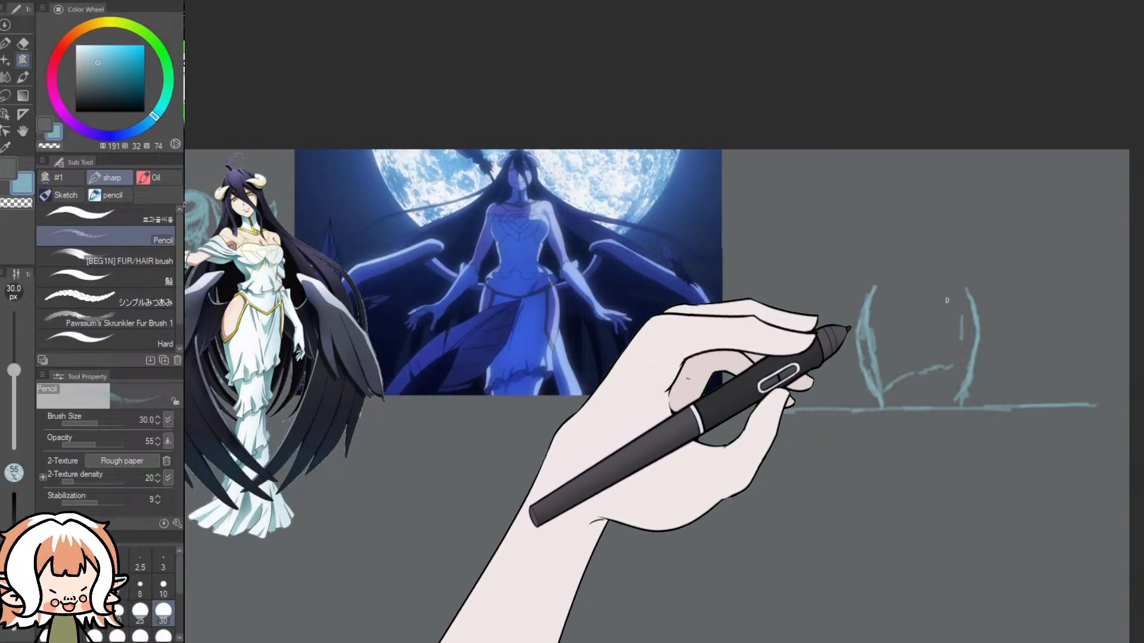
# - Sketch the ruffled waist, one side of the bodice and a shoulder stroke above the skirt, undoing the last strokes
pyautogui.moveTo(962, 273)
pyautogui.mouseDown()
pyautogui.moveTo(974, 300)
pyautogui.moveTo(950, 276)
pyautogui.moveTo(907, 276)
pyautogui.mouseUp()
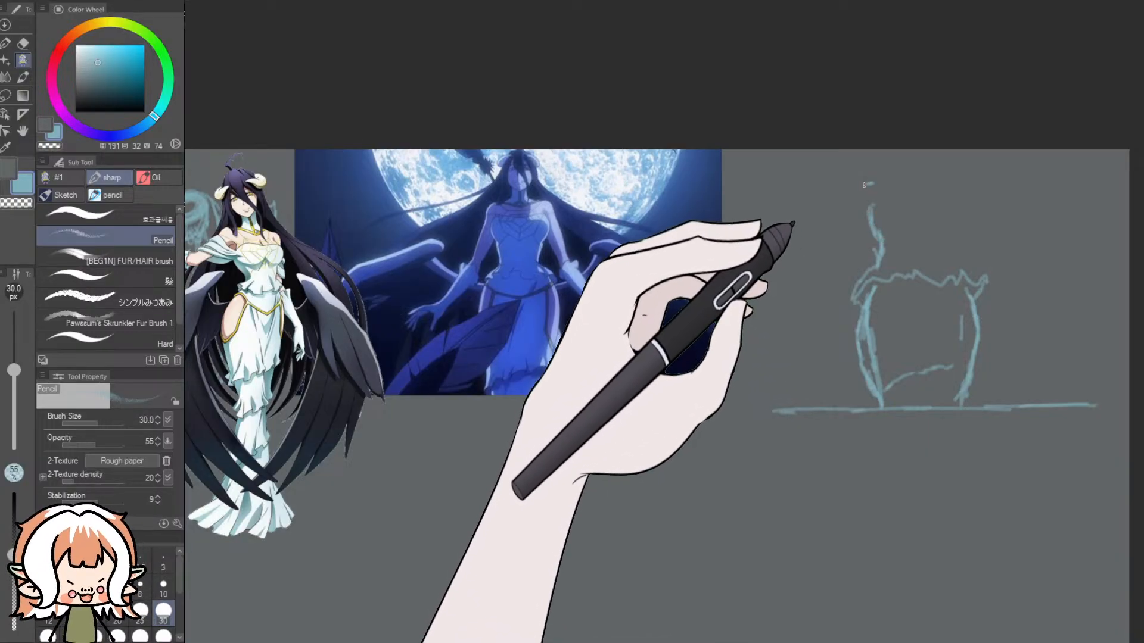
pyautogui.moveTo(864, 185); pyautogui.dragTo(874, 184)
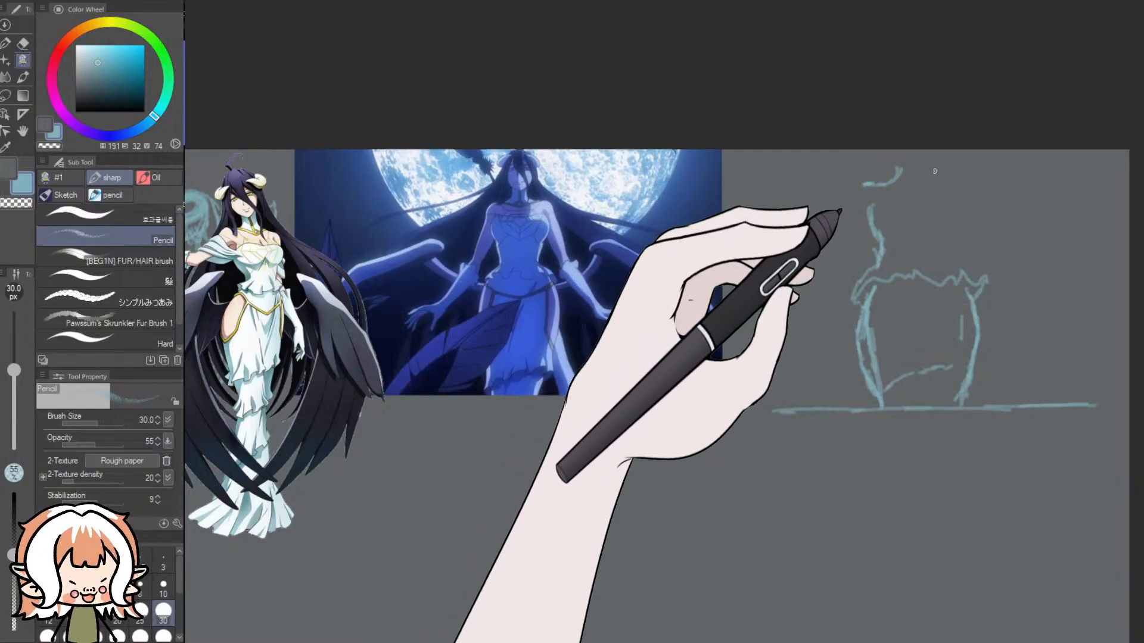
pyautogui.moveTo(902, 171)
pyautogui.mouseDown()
pyautogui.moveTo(924, 179)
pyautogui.moveTo(946, 158)
pyautogui.moveTo(938, 176)
pyautogui.moveTo(927, 150)
pyautogui.mouseUp()
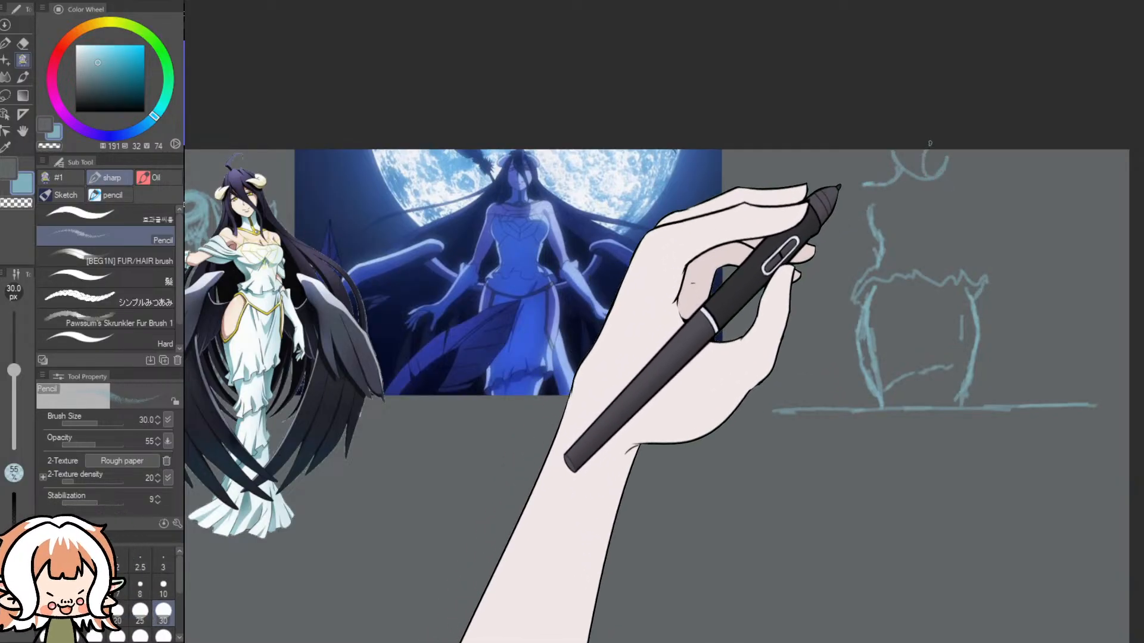
pyautogui.hotkey('ctrl', 'z')
pyautogui.hotkey('ctrl', 'z')
pyautogui.hotkey('ctrl', 'z')
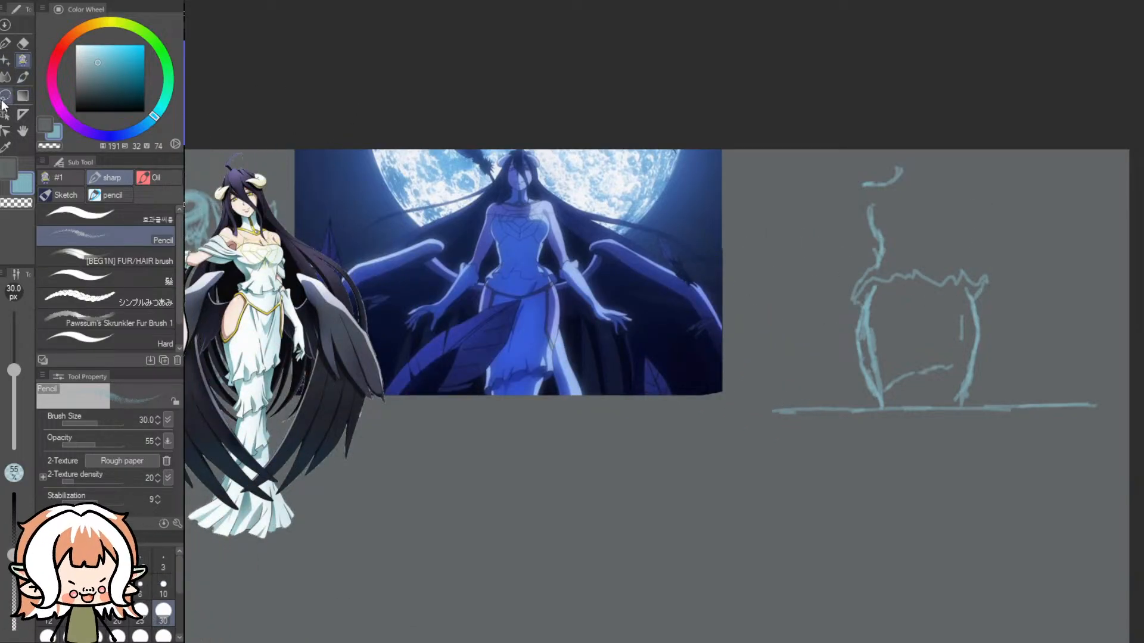
# - Lasso the figure sketch with its ground line, scale it down to 86 percent, reposition it and clear the selection
pyautogui.click(5, 95)
pyautogui.moveTo(920, 115)
pyautogui.mouseDown()
pyautogui.moveTo(791, 145)
pyautogui.moveTo(807, 513)
pyautogui.moveTo(810, 82)
pyautogui.mouseUp()
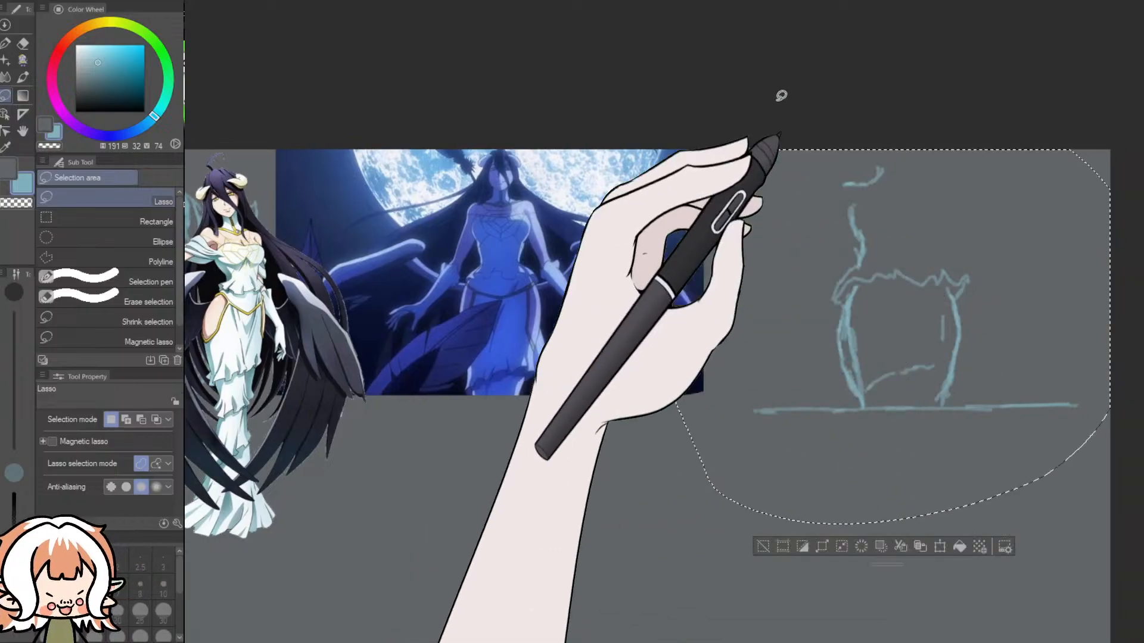
pyautogui.click(940, 546)
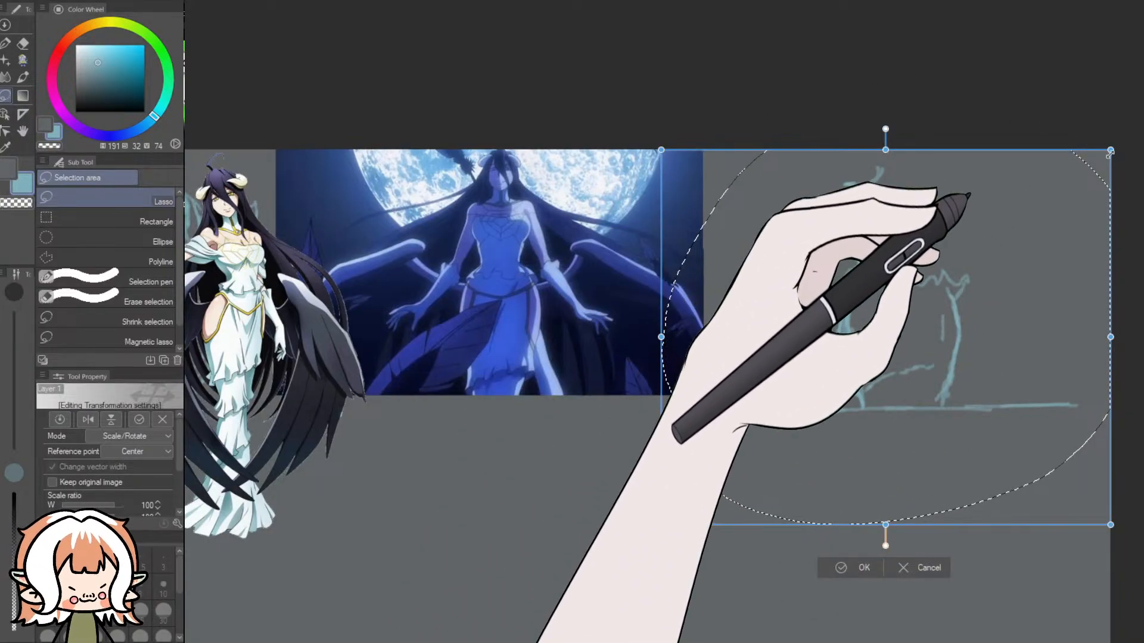
pyautogui.moveTo(1110, 149); pyautogui.dragTo(1045, 200)
pyautogui.moveTo(880, 350); pyautogui.dragTo(893, 335)
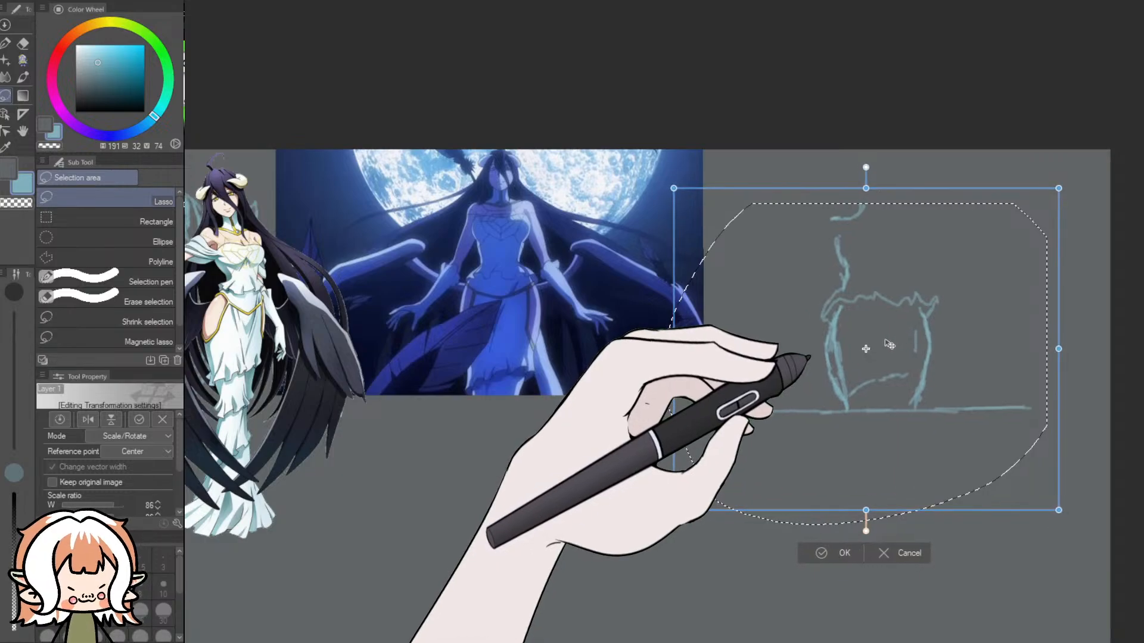
pyautogui.click(841, 553)
pyautogui.click(739, 526)
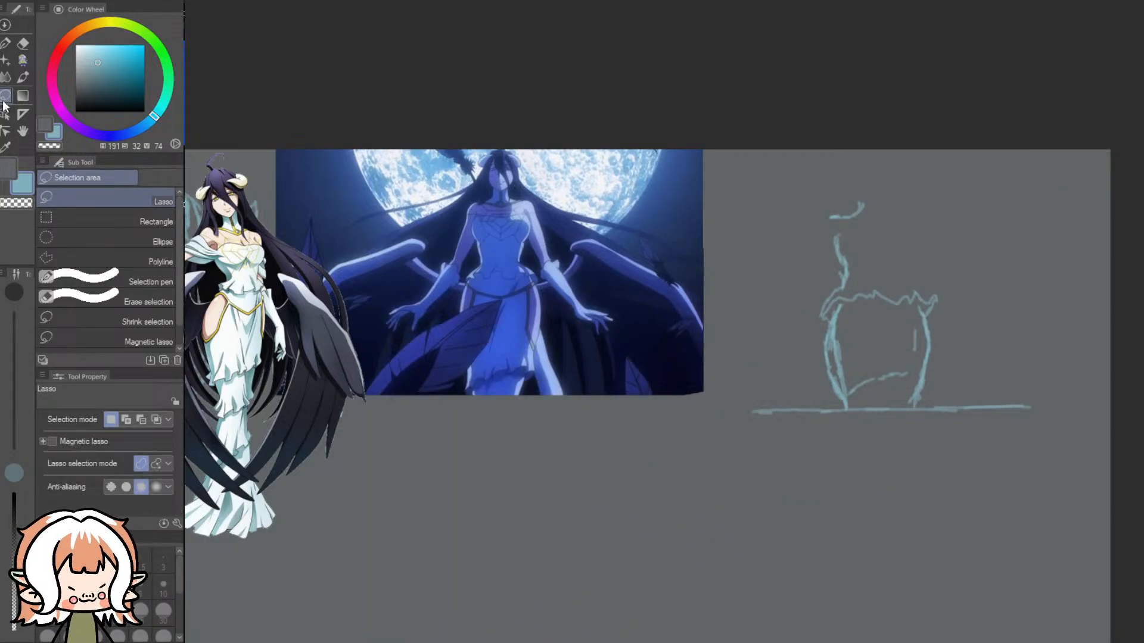
# - Sketch the shoulder and the upper arm with its cuff on the side of the figure facing the moonlit picture
pyautogui.click(23, 60)
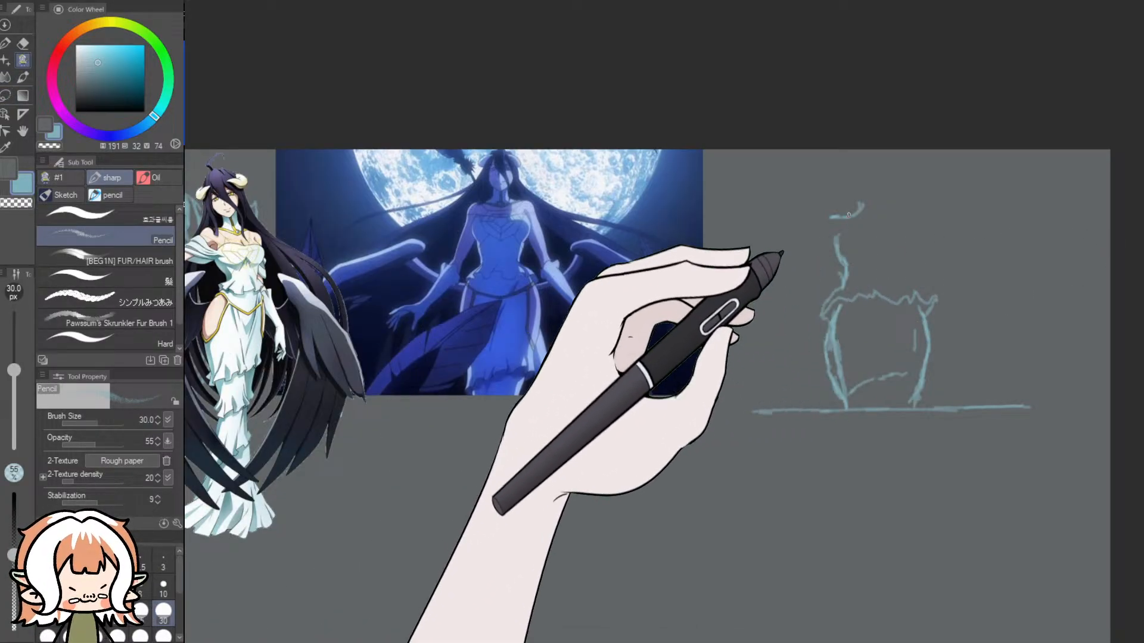
pyautogui.moveTo(833, 218); pyautogui.dragTo(802, 252)
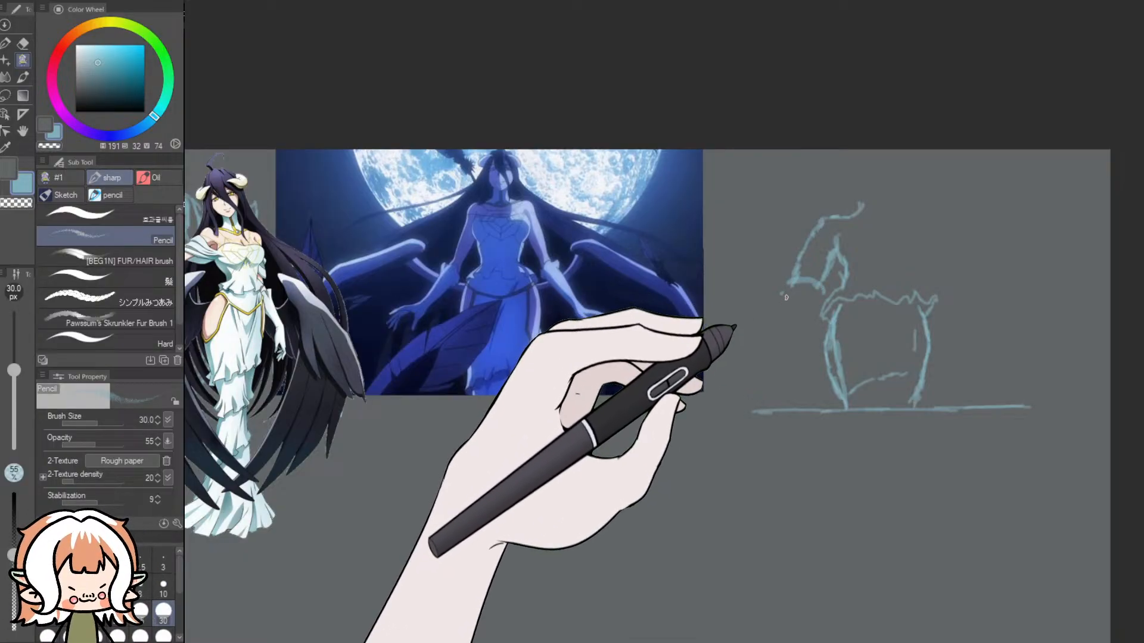
pyautogui.moveTo(817, 289); pyautogui.dragTo(802, 308)
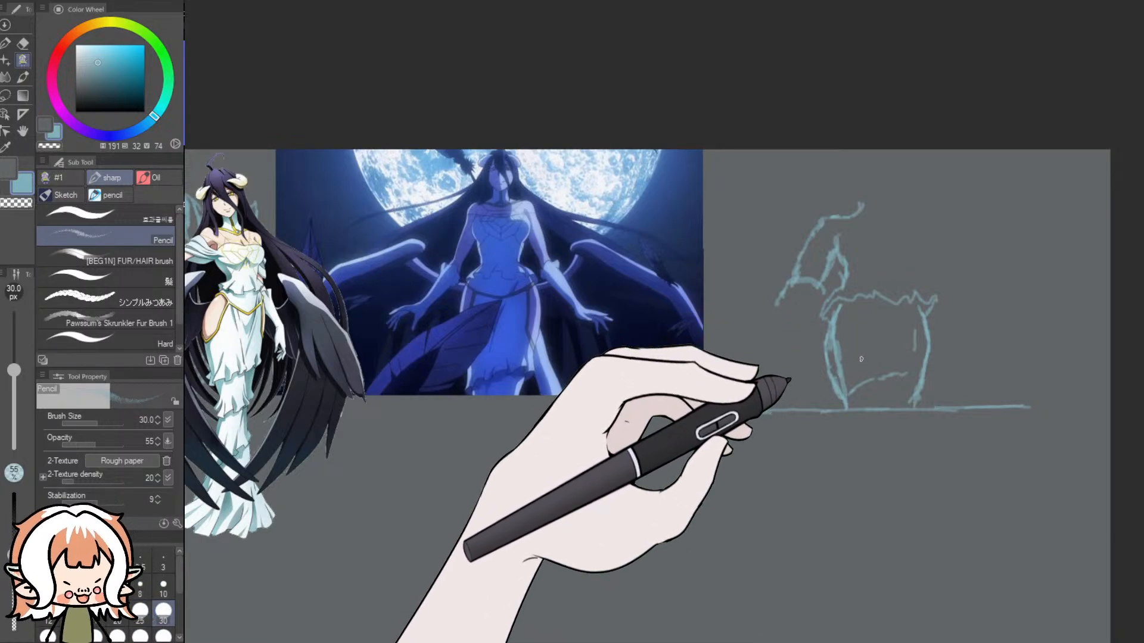
# - Undo the last arm strokes and erase the figure above the ground line with the Dynamic Eraser at 100 px
pyautogui.hotkey('ctrl', 'z')
pyautogui.hotkey('ctrl', 'z')
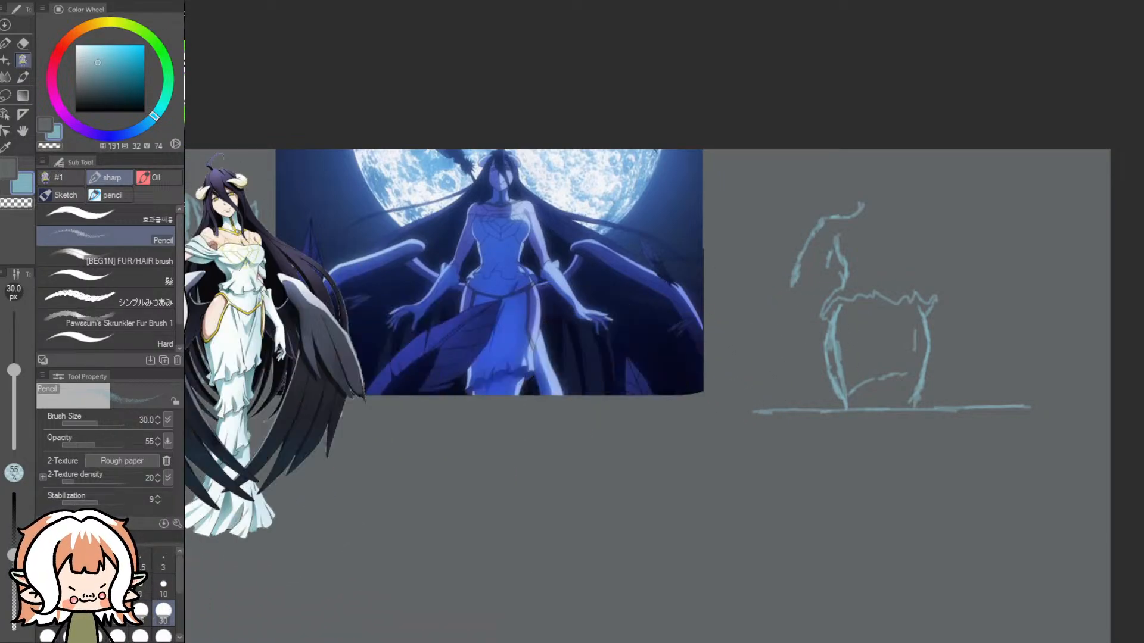
pyautogui.click(23, 43)
pyautogui.moveTo(865, 214)
pyautogui.mouseDown()
pyautogui.moveTo(797, 255)
pyautogui.moveTo(834, 312)
pyautogui.moveTo(822, 334)
pyautogui.moveTo(851, 392)
pyautogui.moveTo(894, 392)
pyautogui.moveTo(868, 387)
pyautogui.moveTo(912, 322)
pyautogui.moveTo(922, 335)
pyautogui.moveTo(860, 291)
pyautogui.mouseUp()
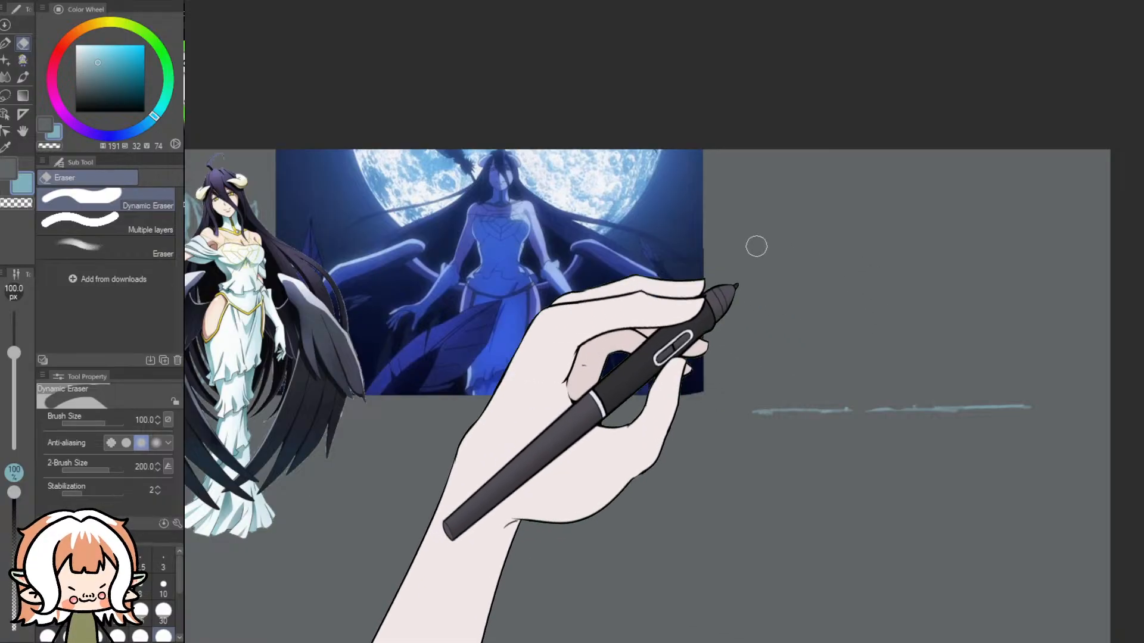
# - Sketch the figure above the ground line in simple shapes with the Pencil: oval head, boxy chest, hips, flared skirt and arms
pyautogui.click(22, 60)
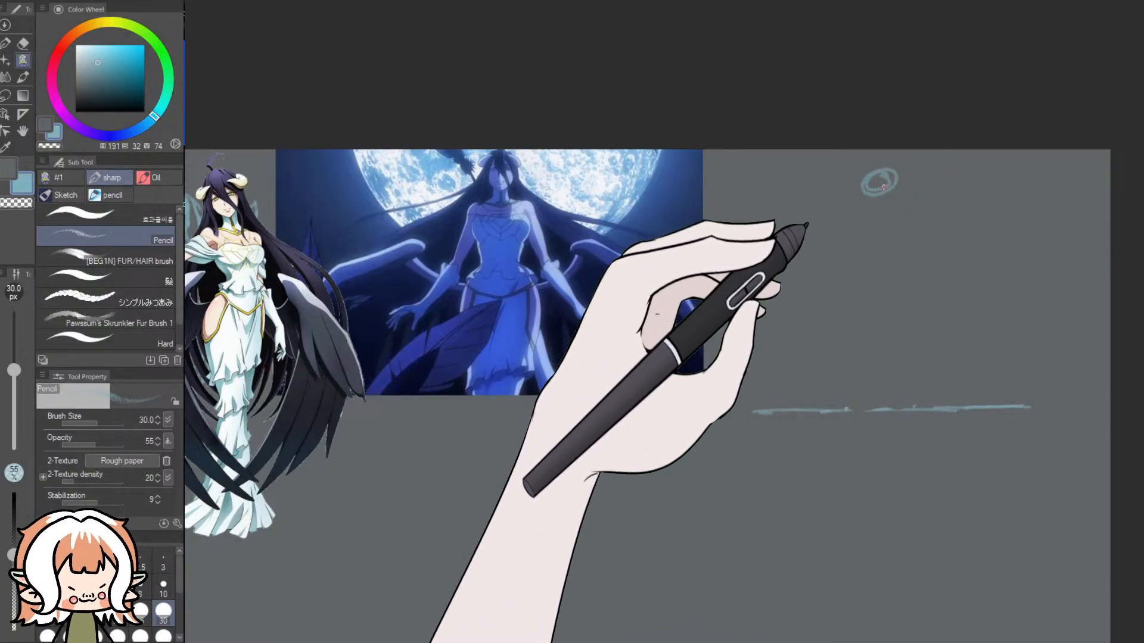
pyautogui.moveTo(877, 174); pyautogui.dragTo(887, 183)
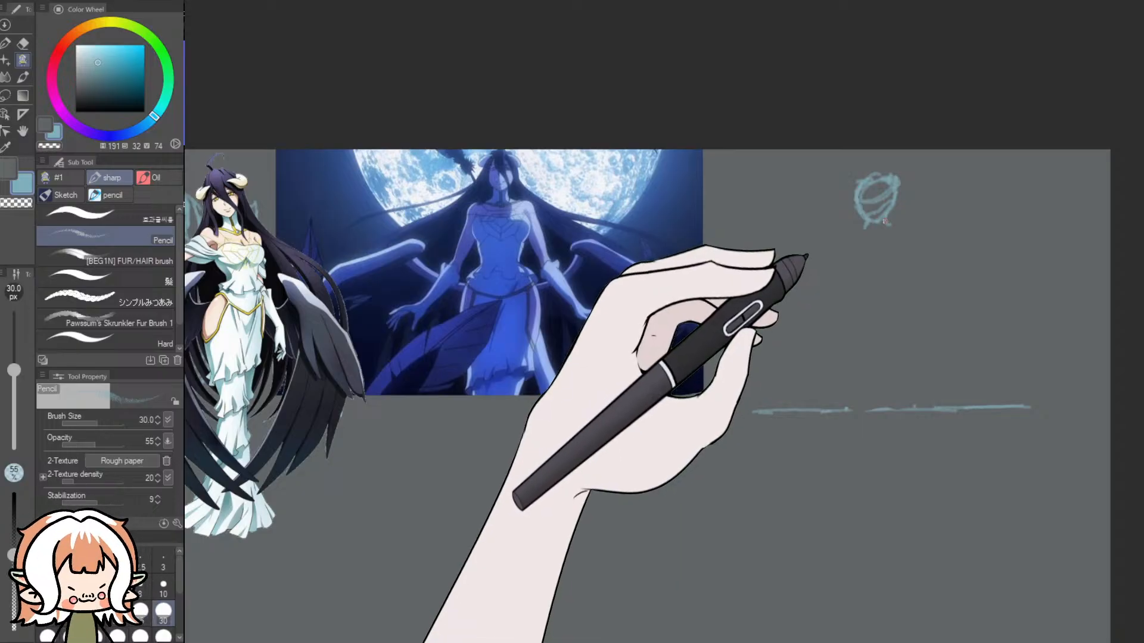
pyautogui.moveTo(849, 231); pyautogui.dragTo(905, 228)
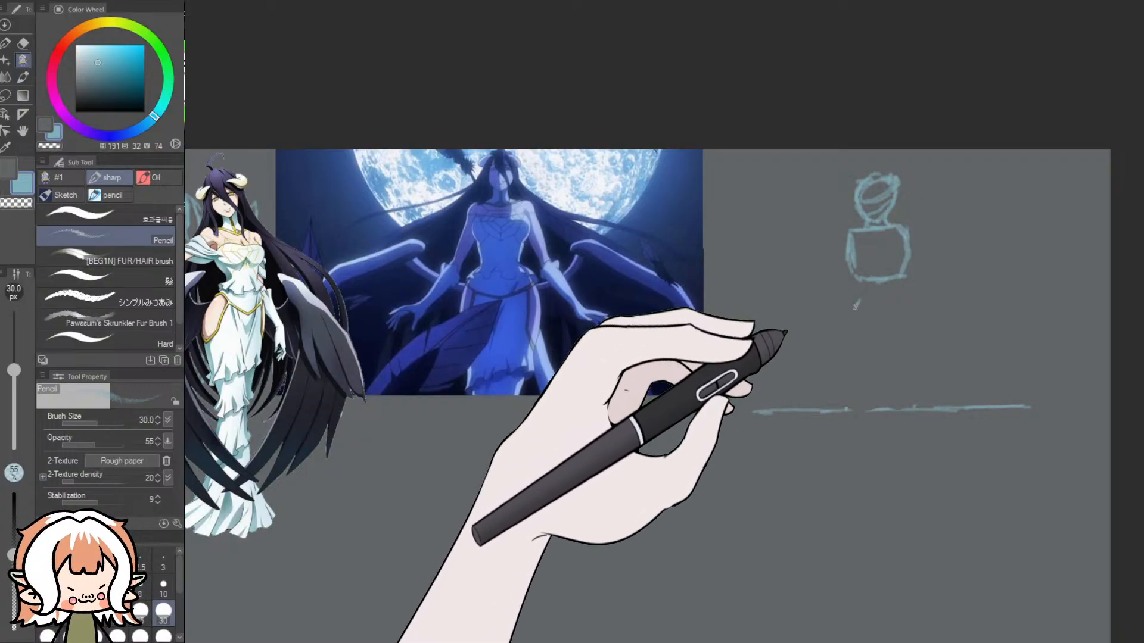
pyautogui.moveTo(858, 303)
pyautogui.mouseDown()
pyautogui.moveTo(914, 301)
pyautogui.moveTo(917, 312)
pyautogui.moveTo(847, 322)
pyautogui.mouseUp()
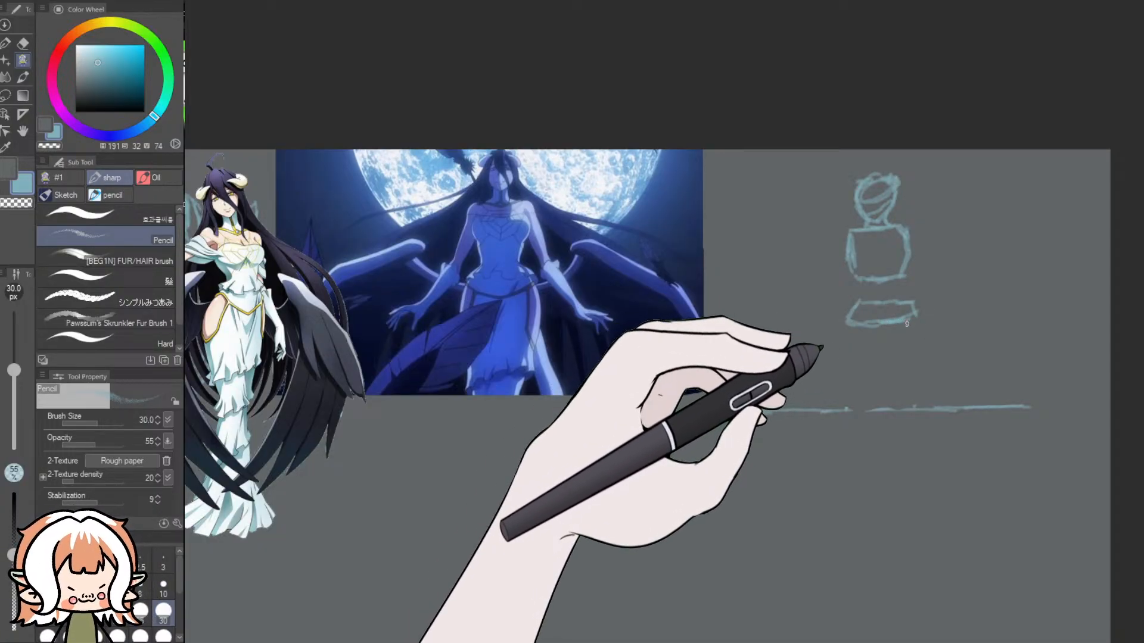
pyautogui.moveTo(918, 315); pyautogui.dragTo(923, 366)
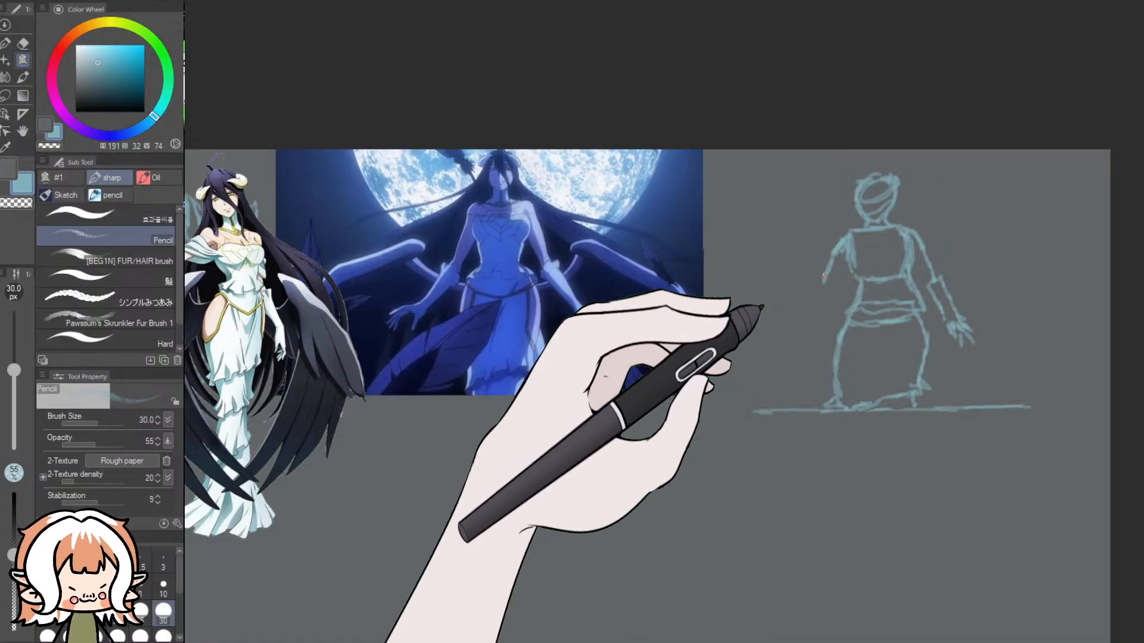
# - Sketch the forearm and cuff nearest the moonlit picture, undo the attempt and redraw the arm, adding face and neckline guides
pyautogui.moveTo(815, 283); pyautogui.dragTo(806, 317)
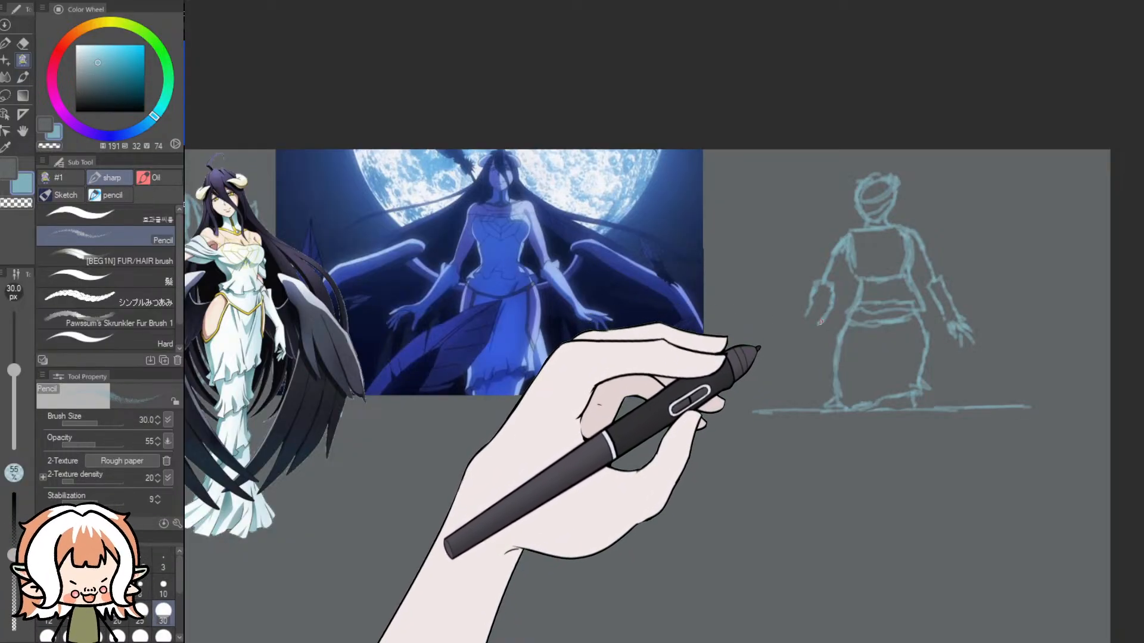
pyautogui.moveTo(815, 328)
pyautogui.mouseDown()
pyautogui.moveTo(808, 344)
pyautogui.moveTo(790, 337)
pyautogui.mouseUp()
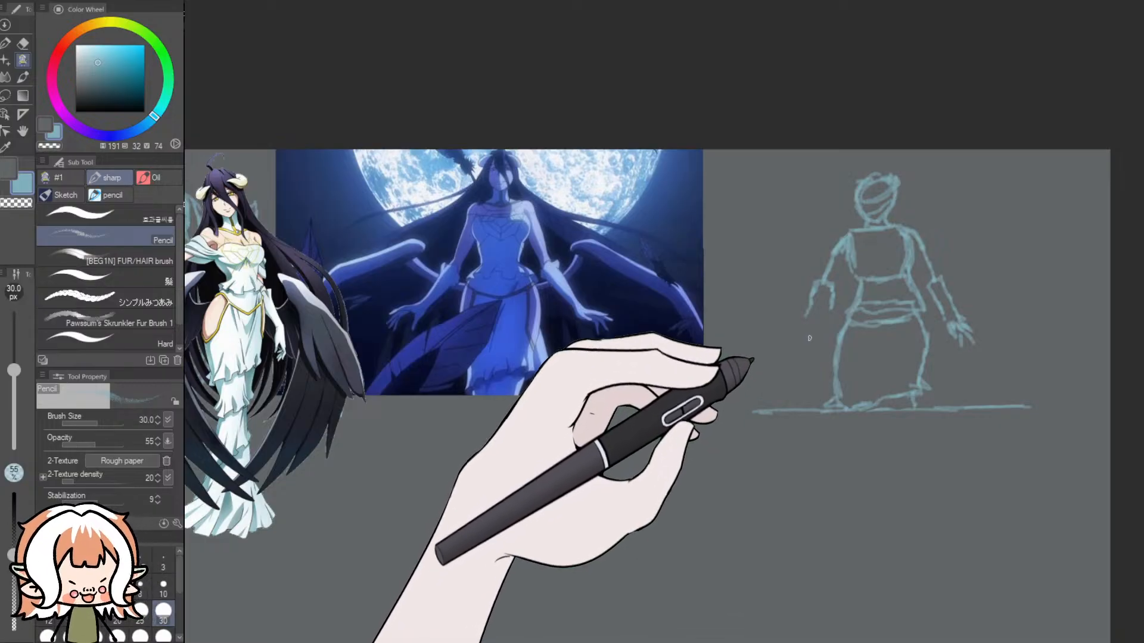
pyautogui.hotkey('ctrl', 'z')
pyautogui.hotkey('ctrl', 'z')
pyautogui.hotkey('ctrl', 'z')
pyautogui.hotkey('ctrl', 'y')
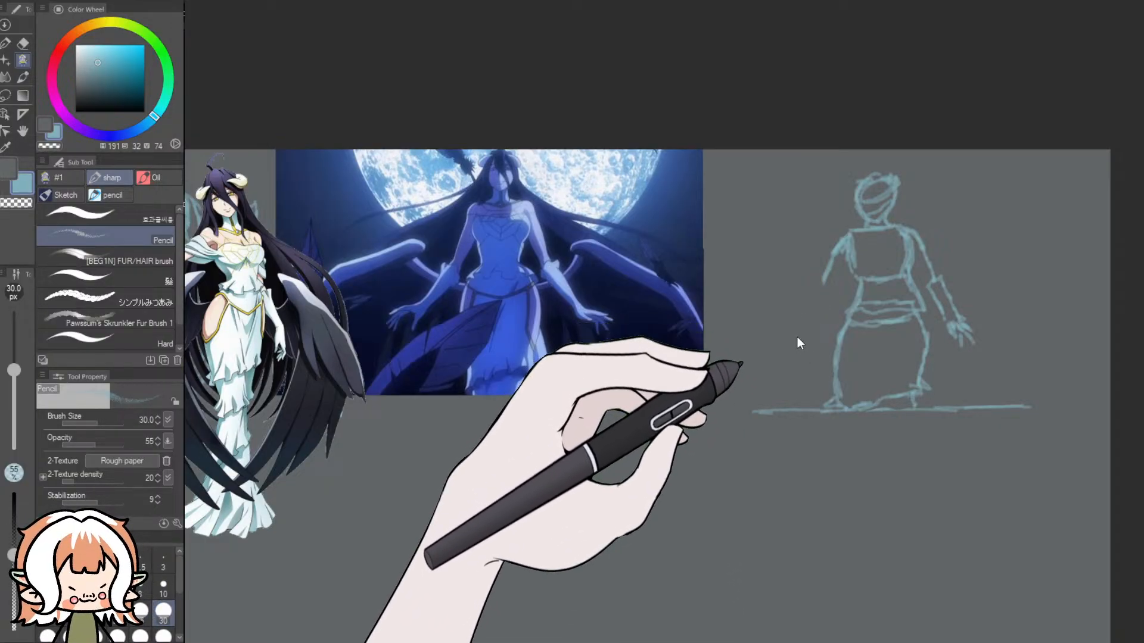
pyautogui.moveTo(833, 253)
pyautogui.mouseDown()
pyautogui.moveTo(811, 345)
pyautogui.moveTo(786, 340)
pyautogui.moveTo(829, 273)
pyautogui.moveTo(809, 301)
pyautogui.mouseUp()
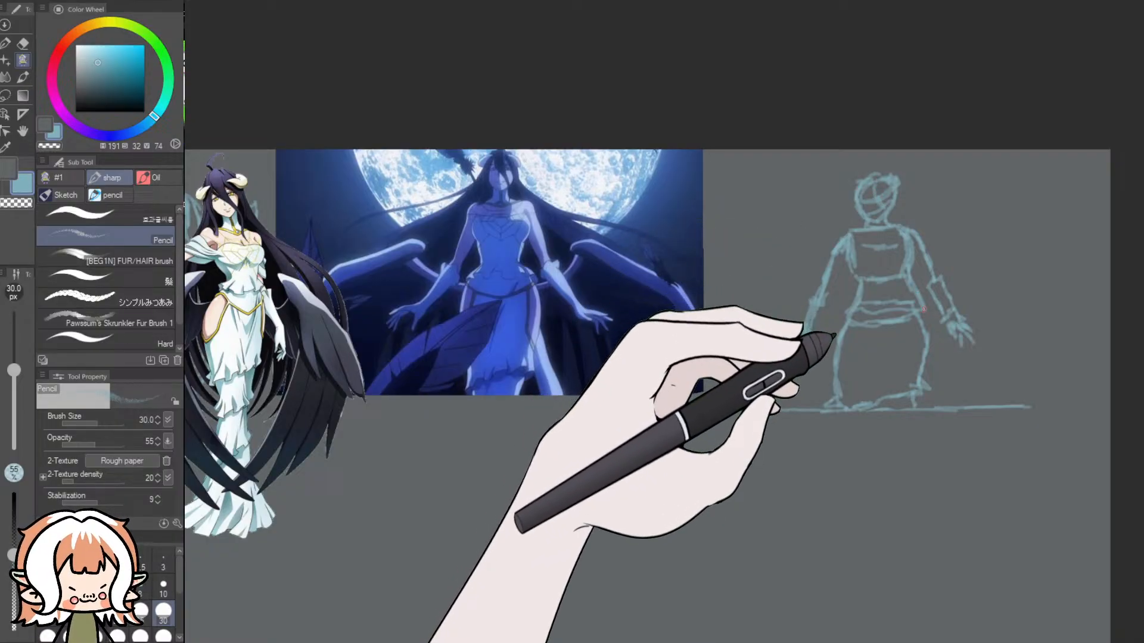
# - Sketch simplified bent wings arching down on both sides of the moonlit figure, with short zigzag strokes along the ground line
pyautogui.moveTo(922, 309)
pyautogui.mouseDown()
pyautogui.moveTo(981, 271)
pyautogui.moveTo(964, 266)
pyautogui.moveTo(1012, 337)
pyautogui.moveTo(1021, 397)
pyautogui.mouseUp()
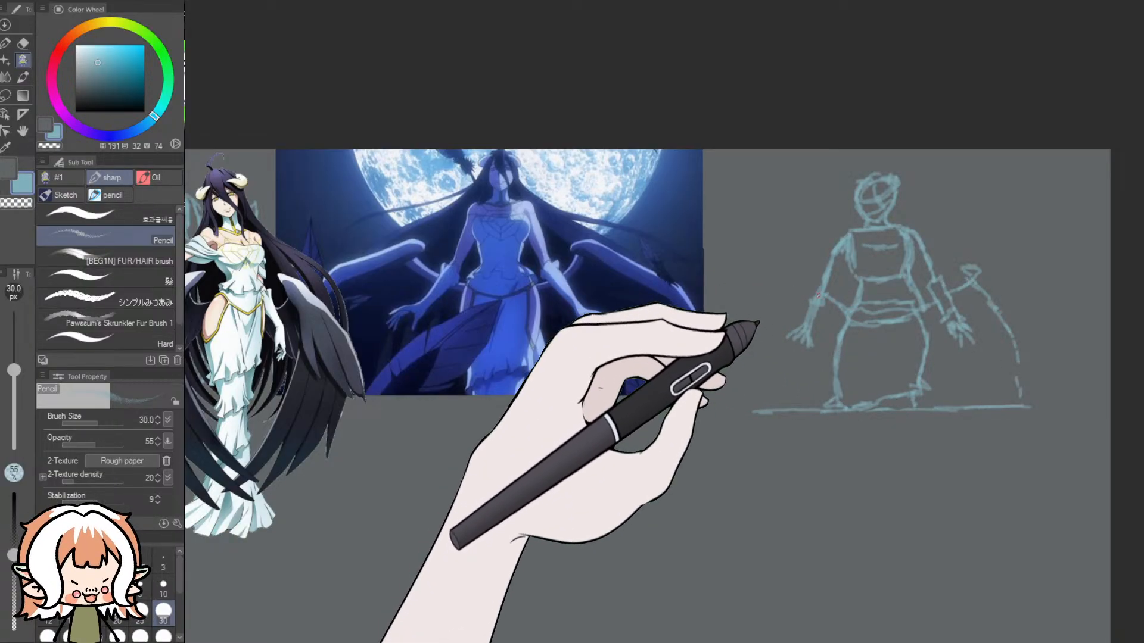
pyautogui.moveTo(789, 272)
pyautogui.mouseDown()
pyautogui.moveTo(804, 286)
pyautogui.moveTo(784, 313)
pyautogui.mouseUp()
pyautogui.moveTo(786, 272); pyautogui.dragTo(759, 359)
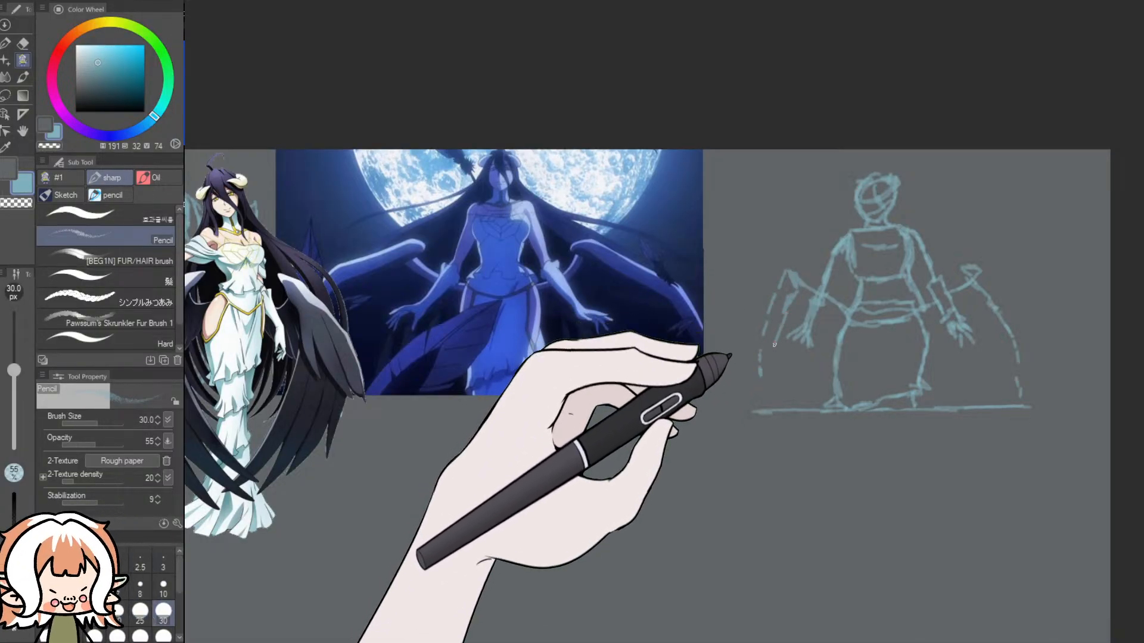
pyautogui.moveTo(994, 282)
pyautogui.mouseDown()
pyautogui.moveTo(1037, 386)
pyautogui.moveTo(946, 390)
pyautogui.moveTo(934, 402)
pyautogui.mouseUp()
pyautogui.moveTo(782, 392)
pyautogui.mouseDown()
pyautogui.moveTo(801, 401)
pyautogui.moveTo(822, 381)
pyautogui.mouseUp()
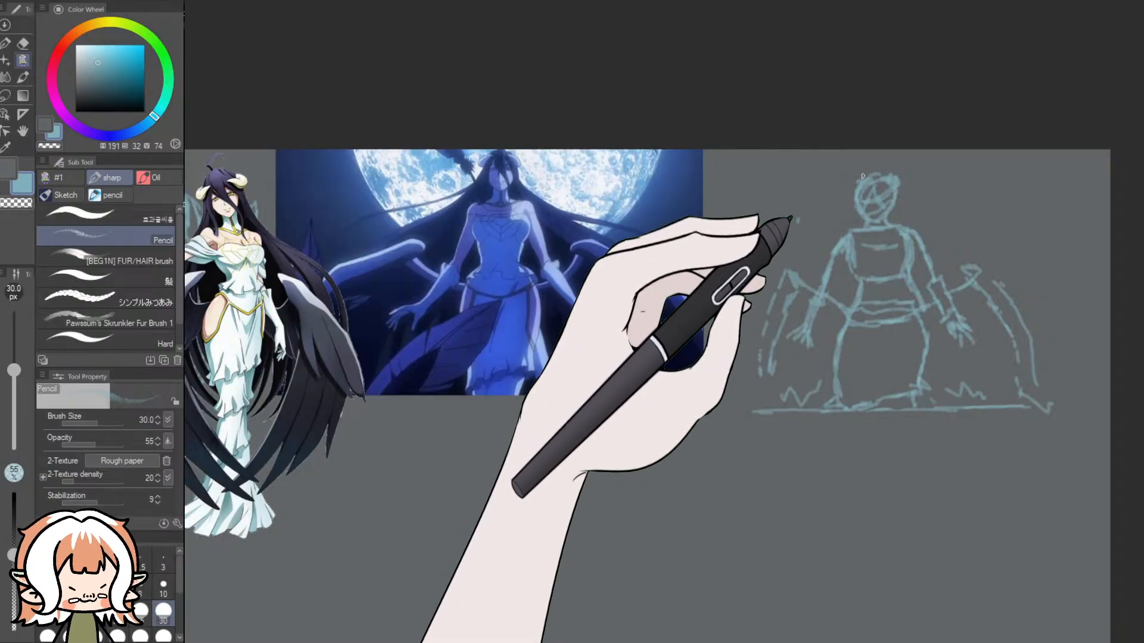
# - Sketch the figure's long hair flowing from the head outward past both shoulders and add fold lines to the skirt
pyautogui.moveTo(894, 175); pyautogui.dragTo(812, 243)
pyautogui.moveTo(849, 185); pyautogui.dragTo(823, 246)
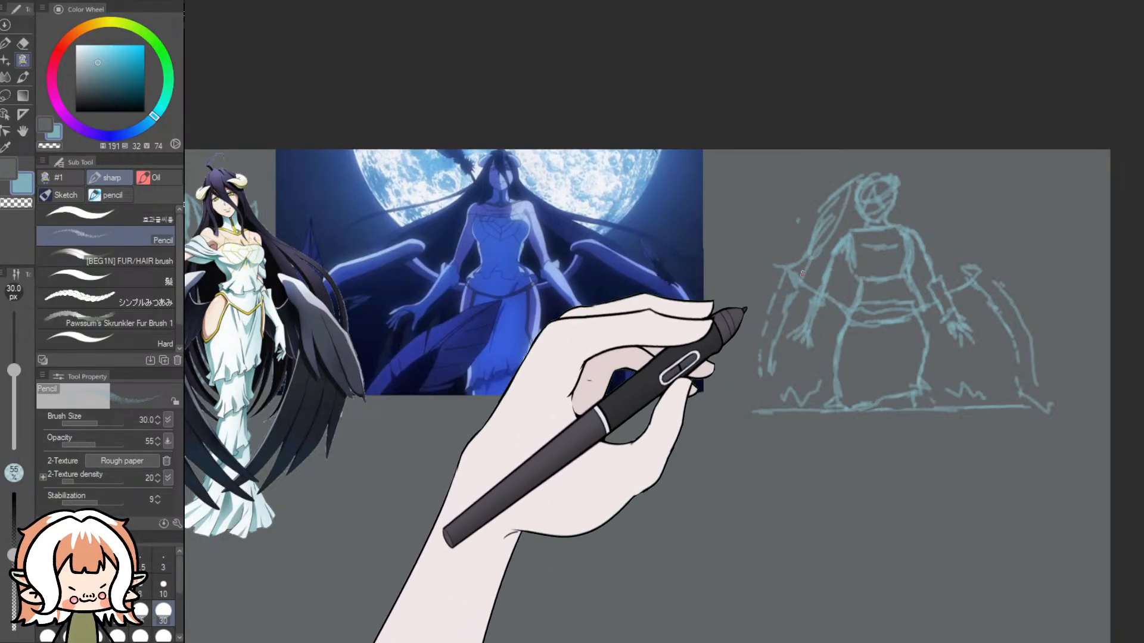
pyautogui.moveTo(901, 173)
pyautogui.mouseDown()
pyautogui.moveTo(922, 183)
pyautogui.moveTo(958, 255)
pyautogui.mouseUp()
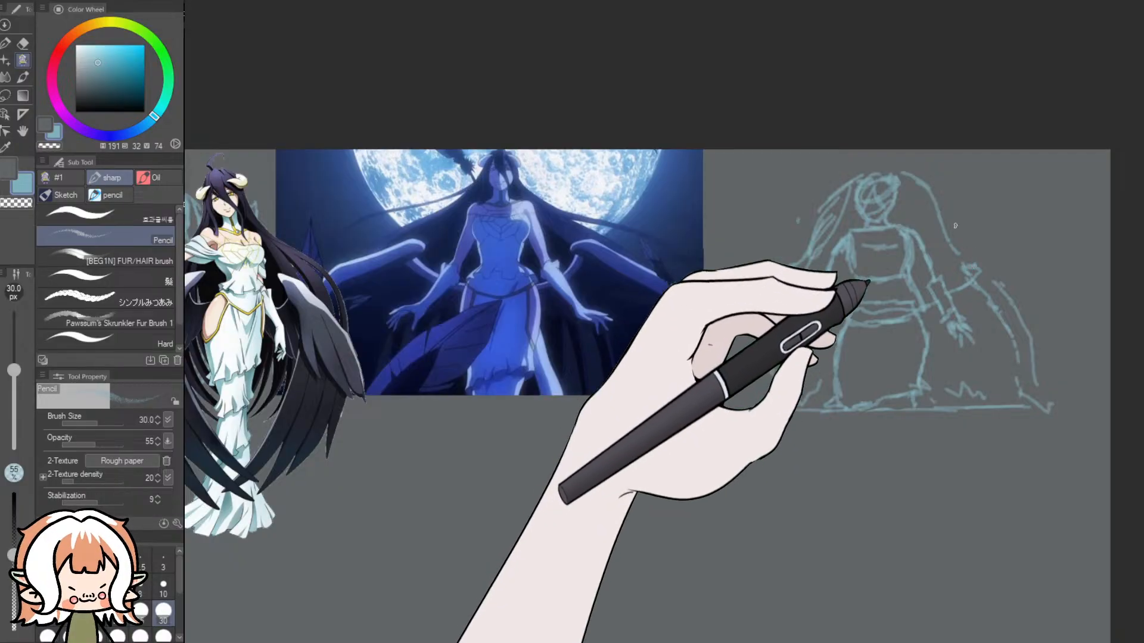
pyautogui.moveTo(923, 181); pyautogui.dragTo(995, 266)
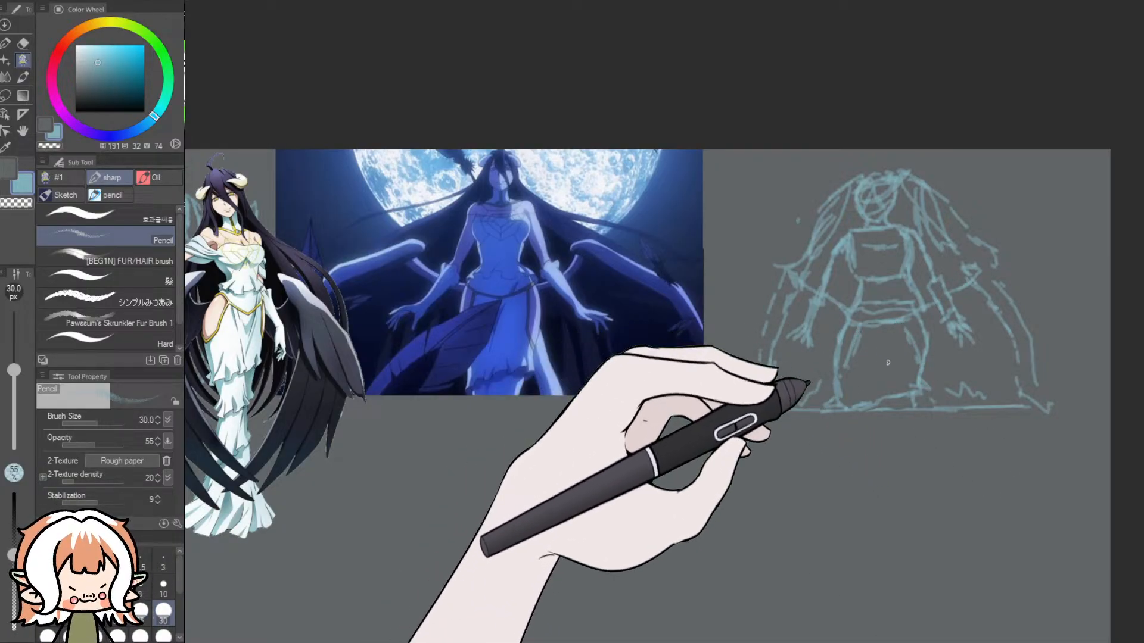
# - Try removing the black-winged woman and moonlit reference pictures from the canvas
pyautogui.scroll(-5, 793, 498)
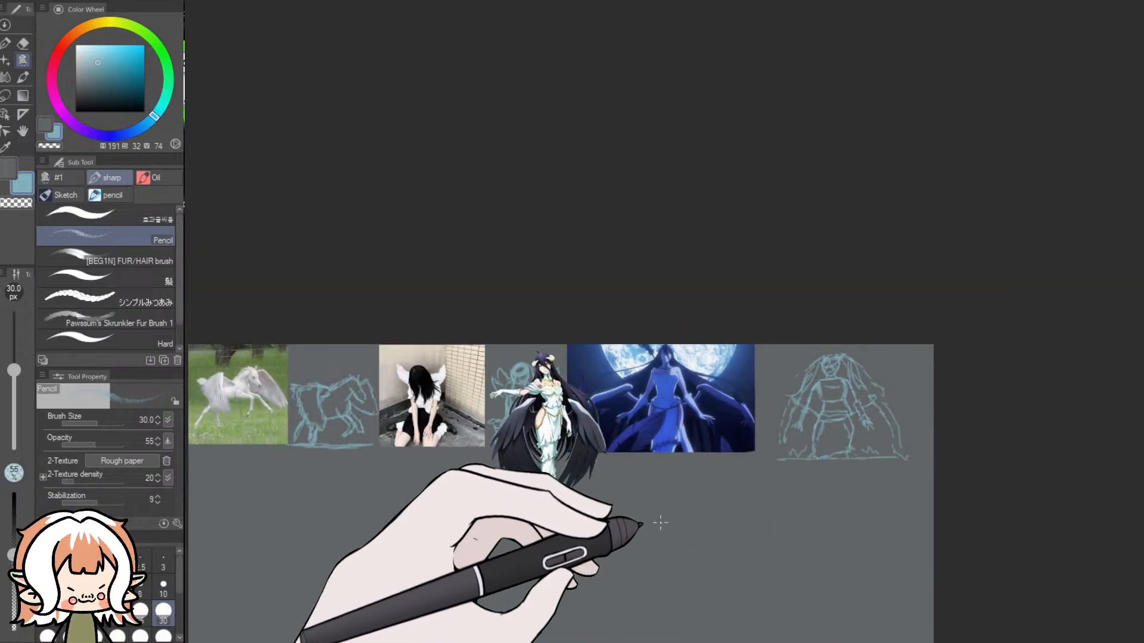
pyautogui.hscroll(-2, 560, 494)
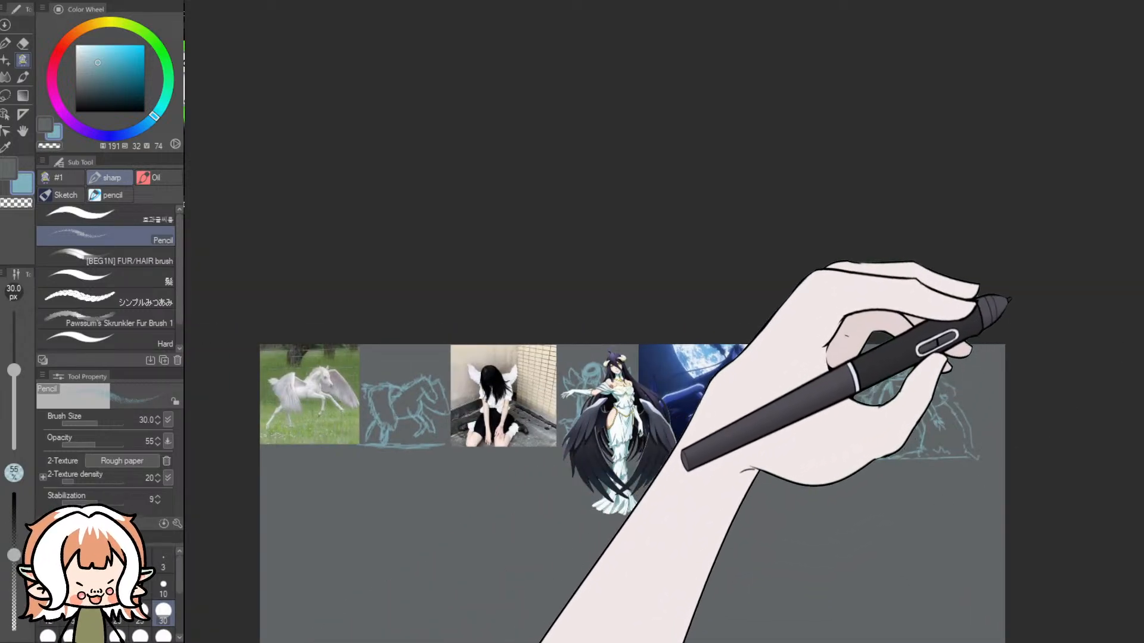
pyautogui.press('Delete')
pyautogui.scroll(3, 846, 464)
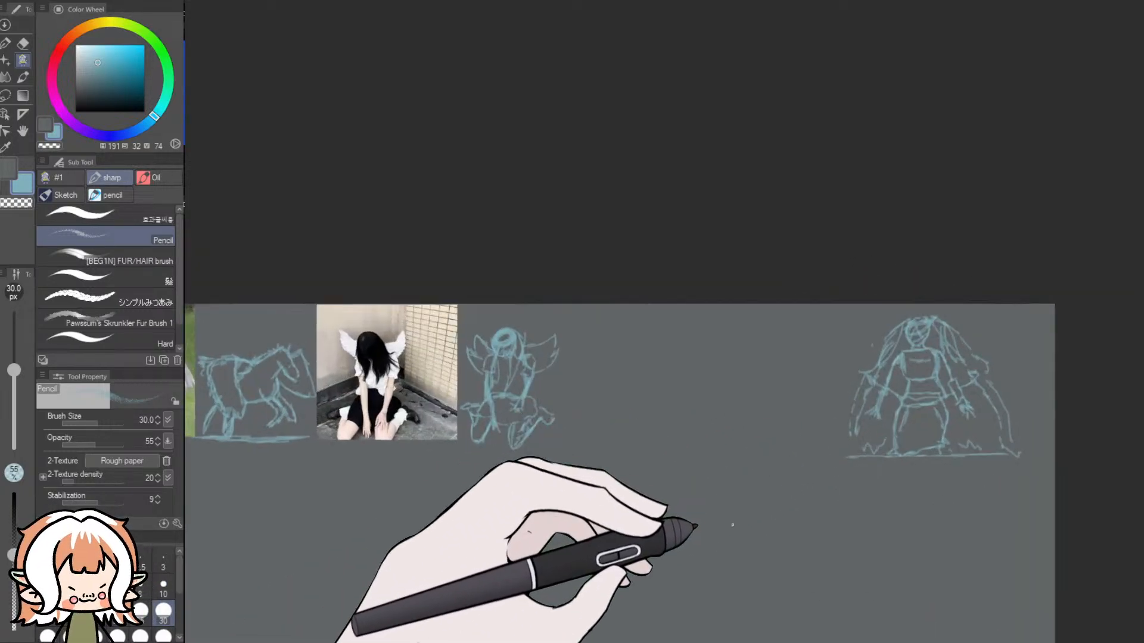
pyautogui.moveTo(745, 638); pyautogui.dragTo(707, 642)
pyautogui.hotkey('ctrl', 'z')
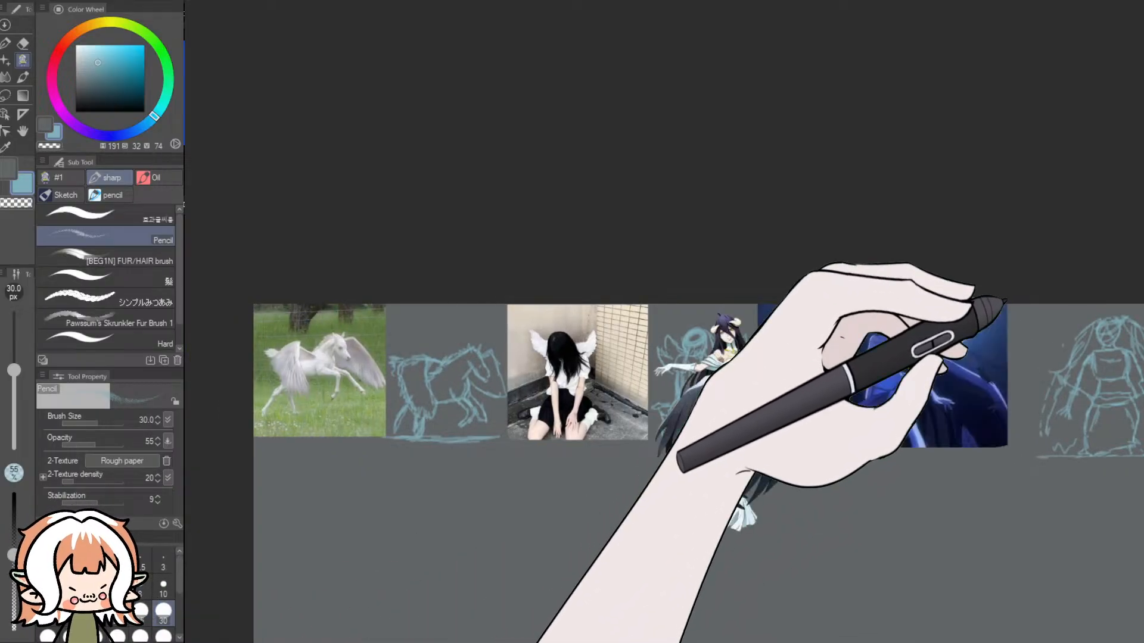
pyautogui.moveTo(1004, 372); pyautogui.dragTo(965, 448)
pyautogui.scroll(1, 479, 482)
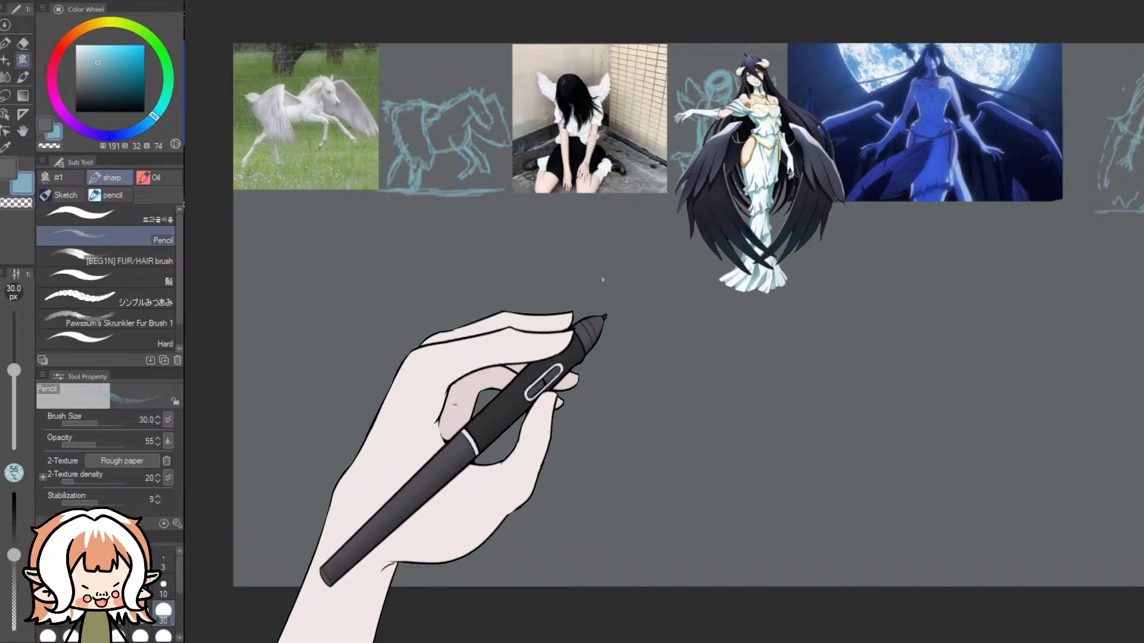
pyautogui.moveTo(541, 196); pyautogui.dragTo(558, 585)
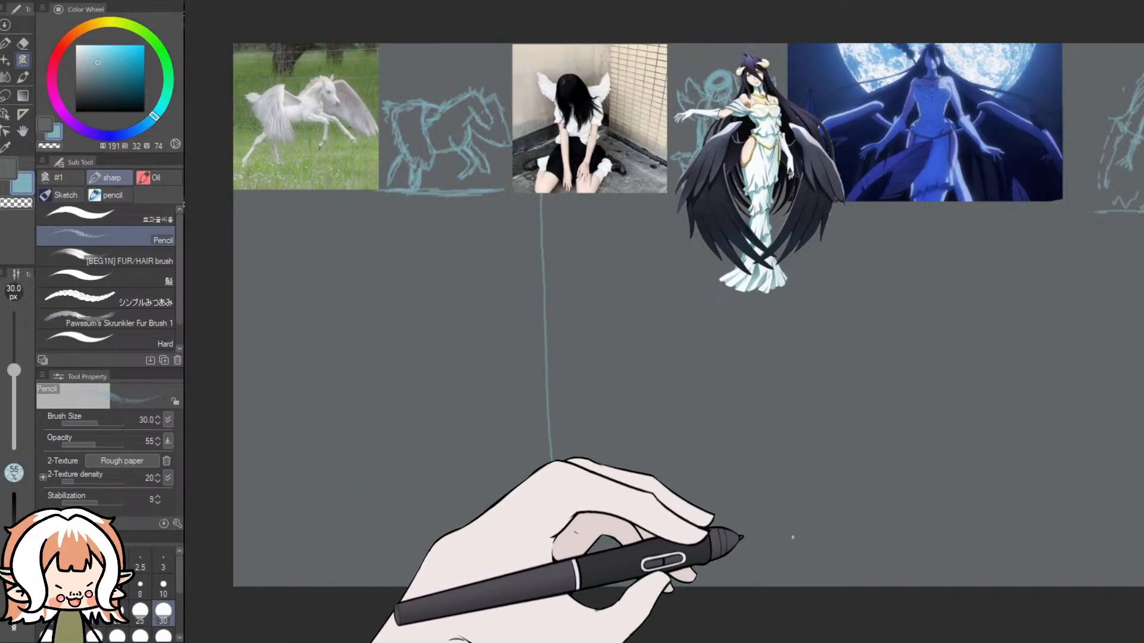
pyautogui.hotkey('ctrl', 'z')
pyautogui.moveTo(737, 641); pyautogui.dragTo(757, 640)
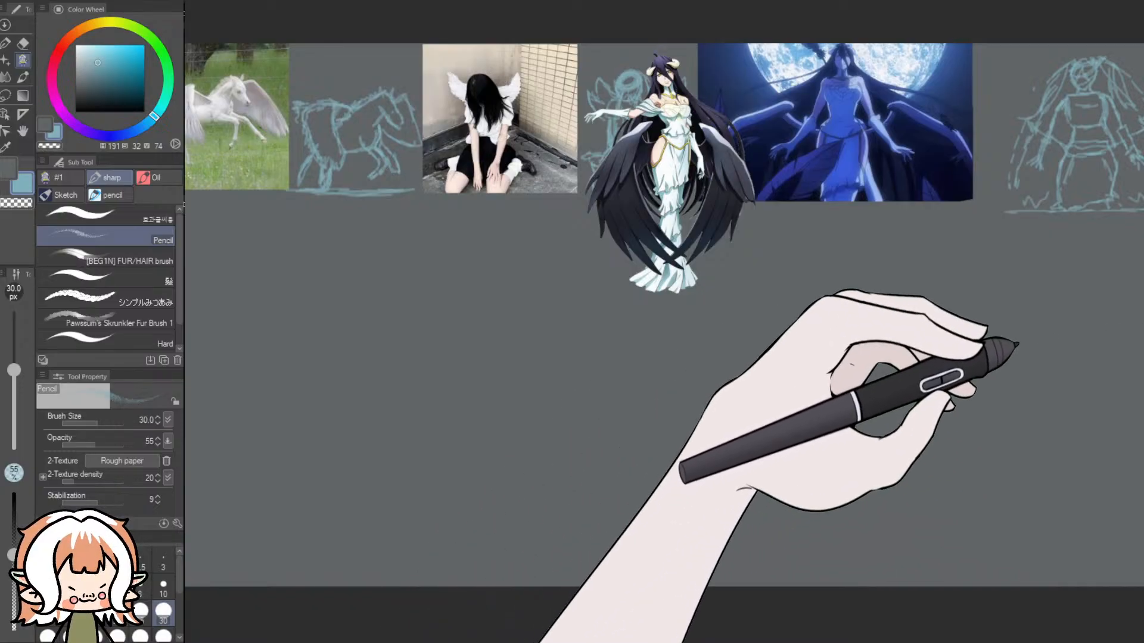
pyautogui.press('Delete')
pyautogui.hotkey('ctrl', 'z')
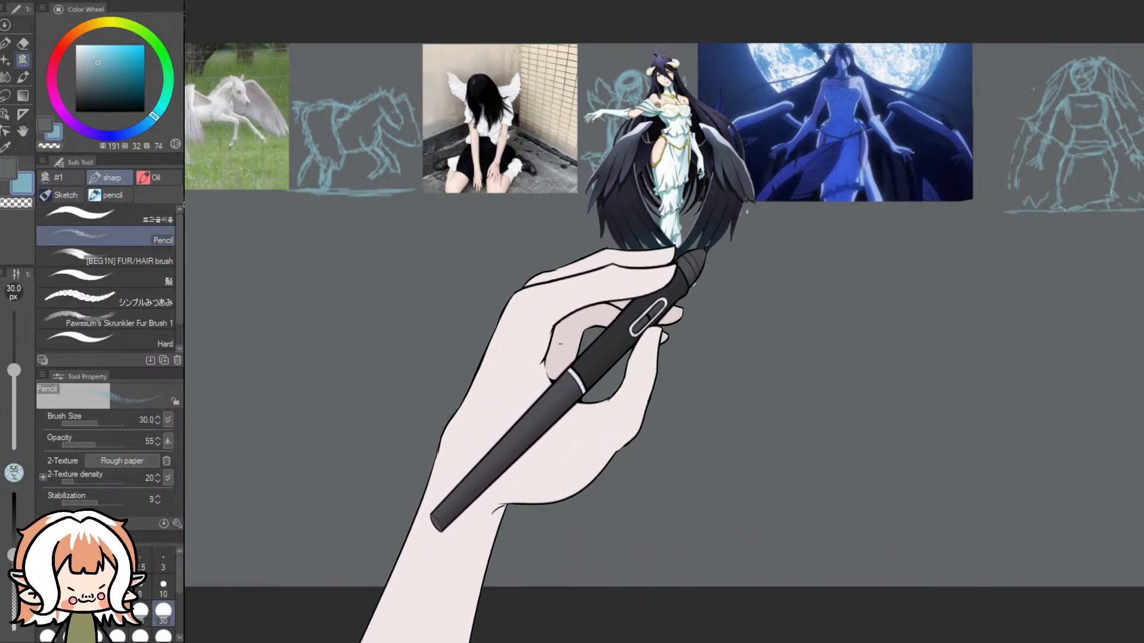
pyautogui.moveTo(741, 207); pyautogui.dragTo(768, 587)
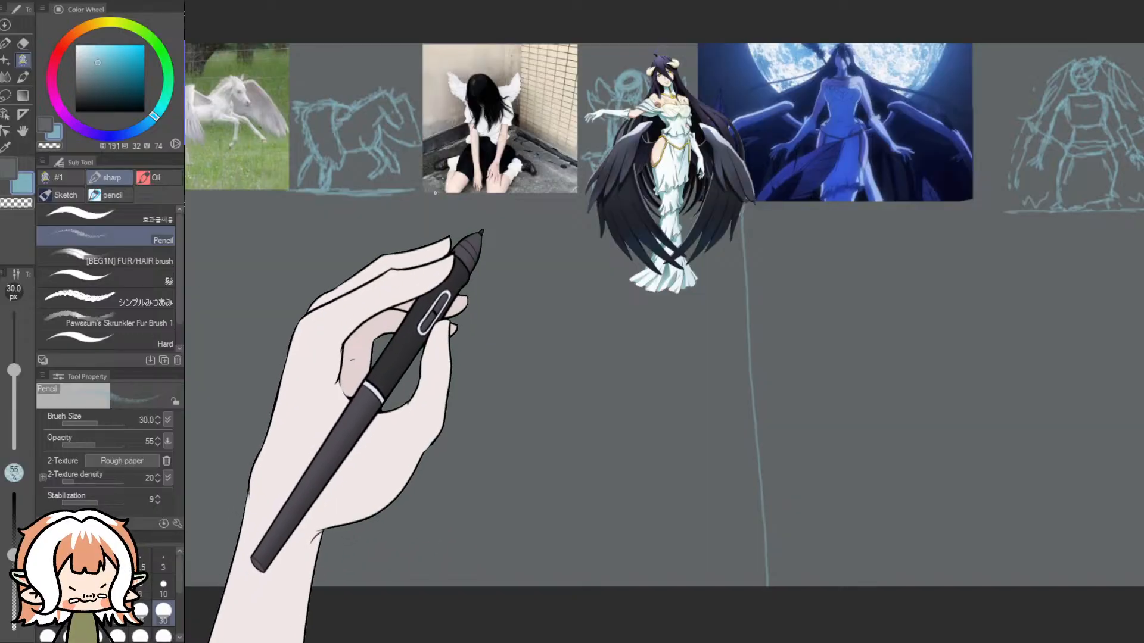
pyautogui.moveTo(435, 213); pyautogui.dragTo(440, 585)
pyautogui.hotkey('ctrl', 'z')
pyautogui.hotkey('ctrl', 'z')
pyautogui.moveTo(719, 241); pyautogui.dragTo(700, 586)
pyautogui.hotkey('ctrl', 'z')
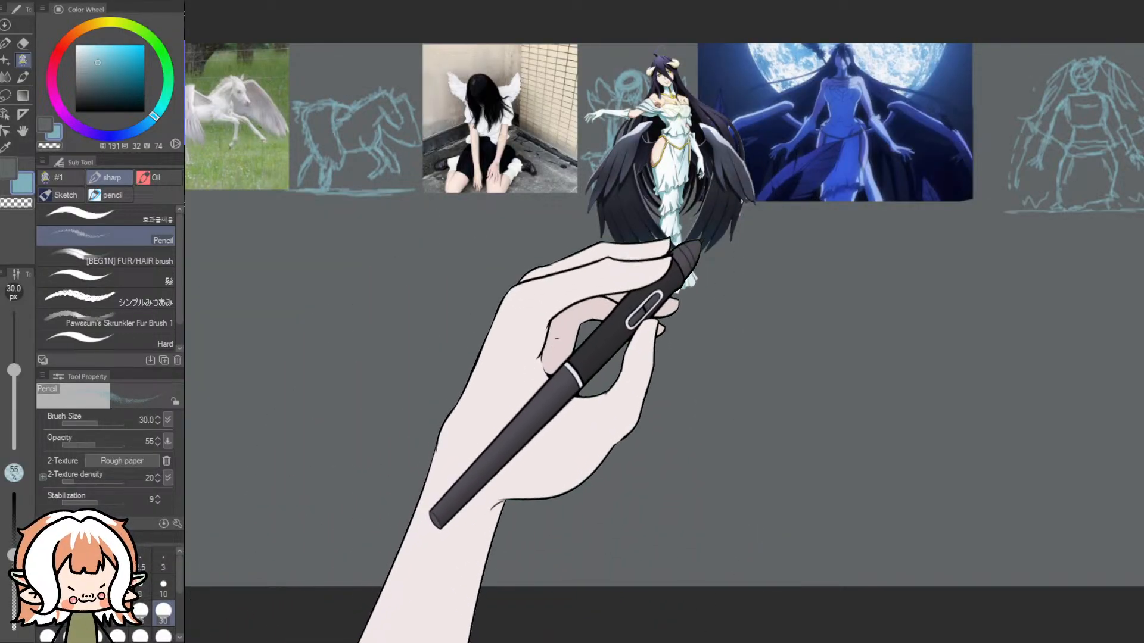
# - Divide the empty space below the reference pictures into three columns with two vertical pencil lines and fade the existing sketches
pyautogui.moveTo(744, 202); pyautogui.dragTo(741, 587)
pyautogui.moveTo(414, 191); pyautogui.dragTo(436, 586)
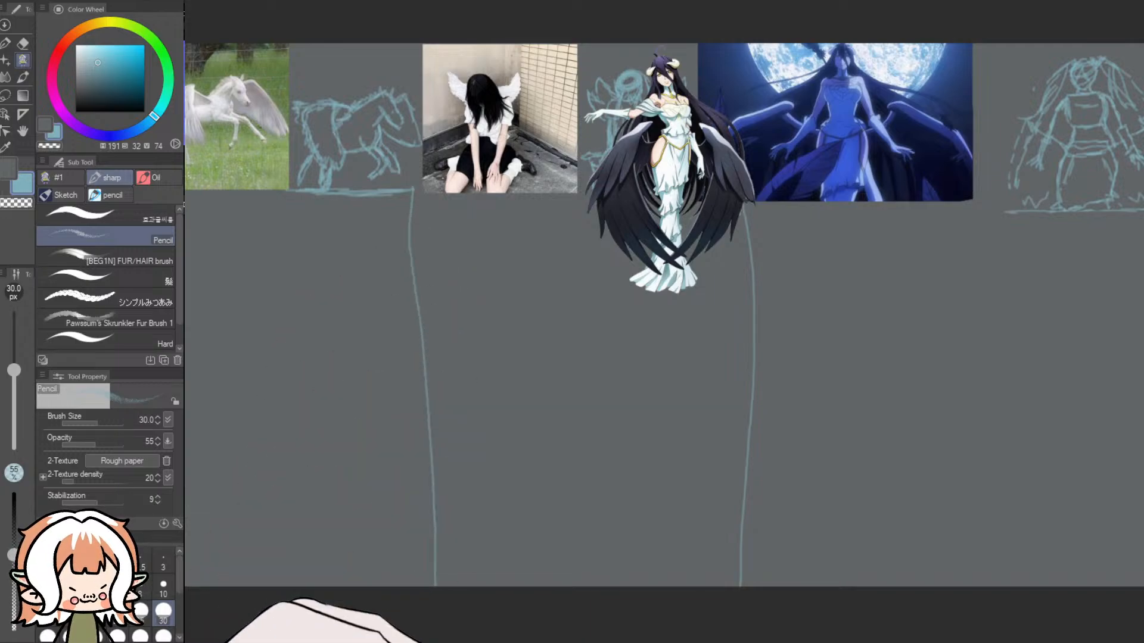
pyautogui.scroll(-3, 454, 487)
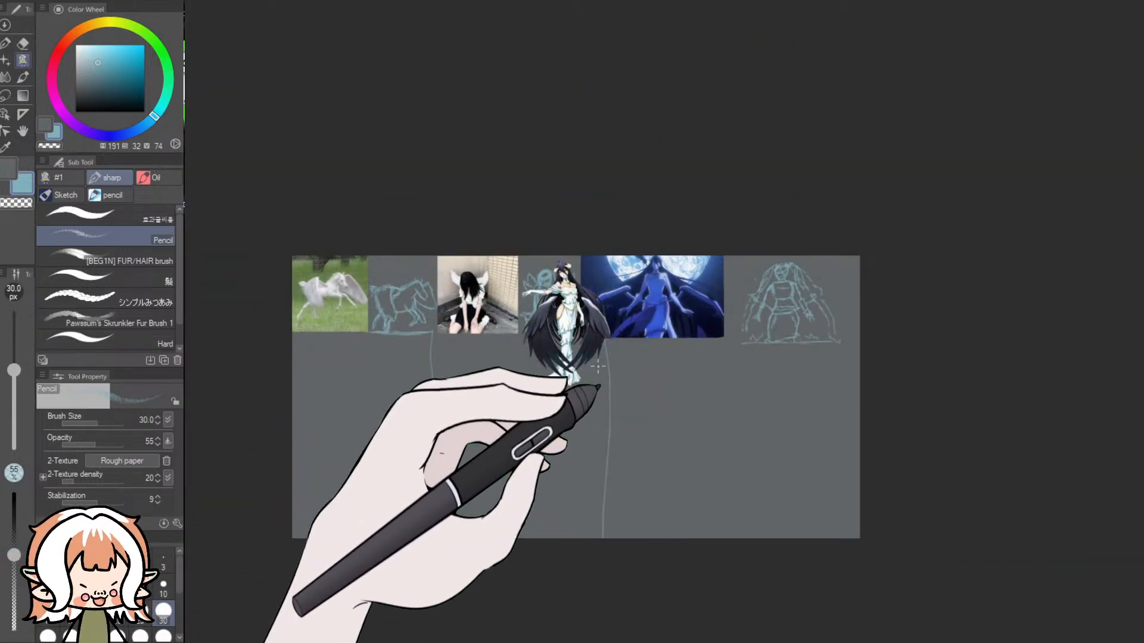
pyautogui.scroll(3, 387, 453)
pyautogui.scroll(2, 420, 474)
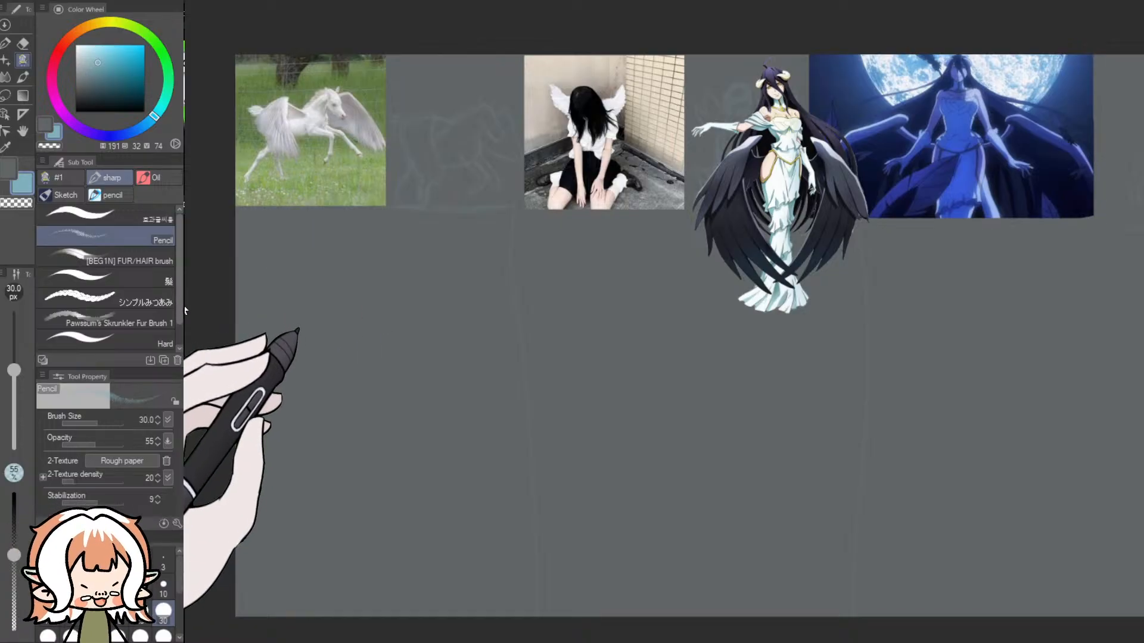
pyautogui.scroll(2, 237, 359)
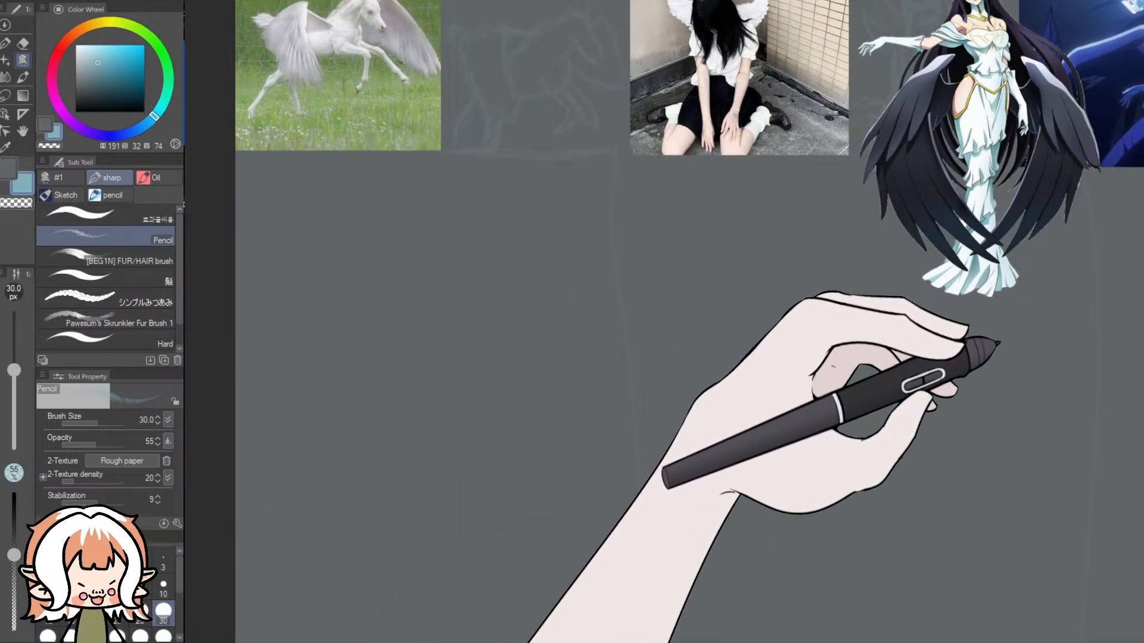
pyautogui.scroll(1, 1132, 340)
pyautogui.hscroll(-1, 715, 639)
pyautogui.hscroll(-5, 705, 636)
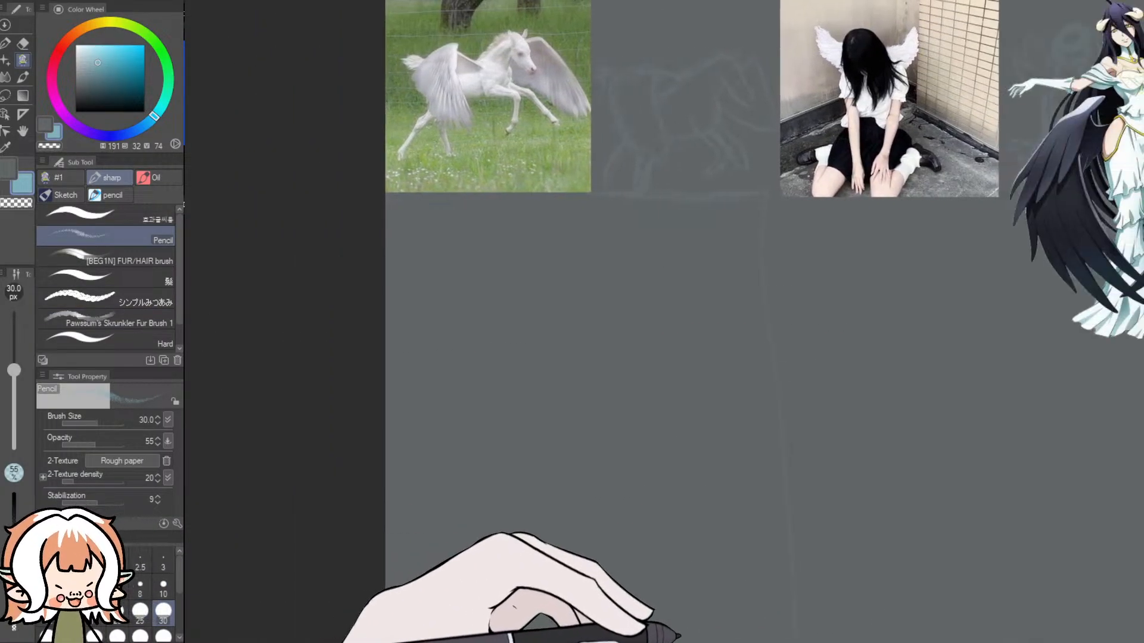
pyautogui.scroll(-1, 998, 378)
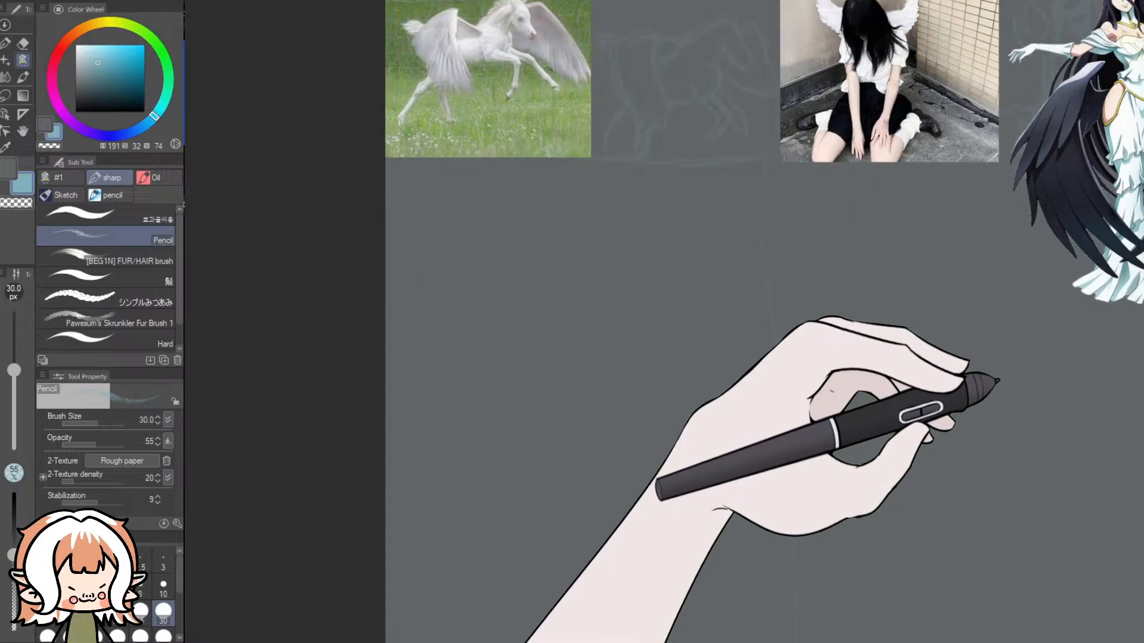
pyautogui.scroll(-1, 918, 375)
pyautogui.scroll(-3, 643, 518)
pyautogui.scroll(1, 572, 590)
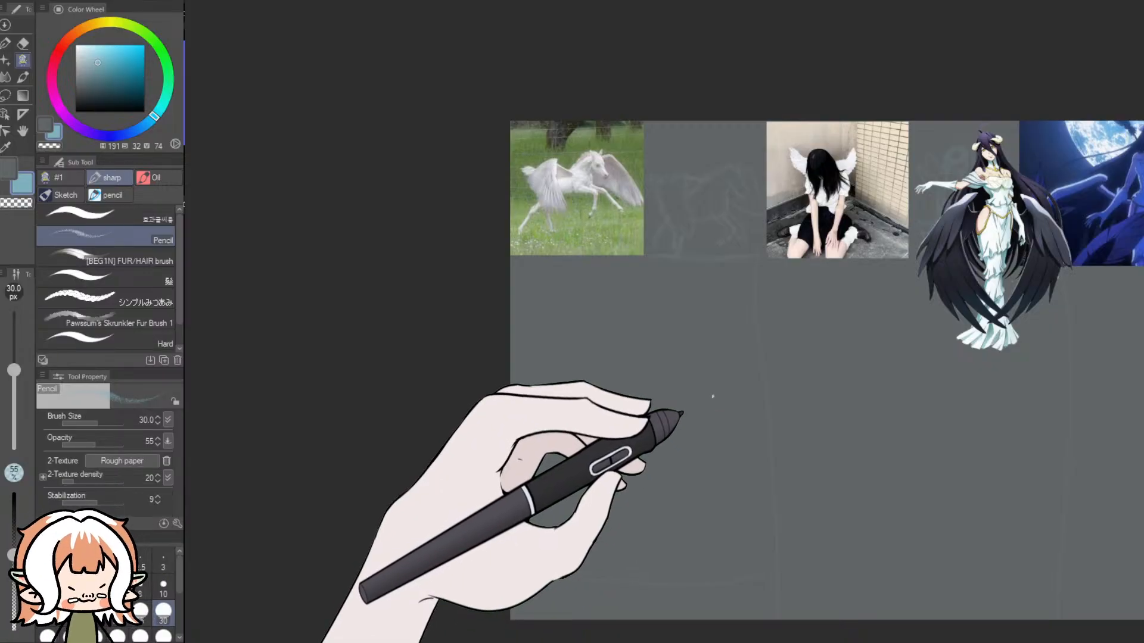
pyautogui.moveTo(694, 375)
pyautogui.mouseDown()
pyautogui.moveTo(706, 409)
pyautogui.moveTo(672, 385)
pyautogui.moveTo(684, 376)
pyautogui.moveTo(710, 403)
pyautogui.mouseUp()
pyautogui.hotkey('ctrl', 'z')
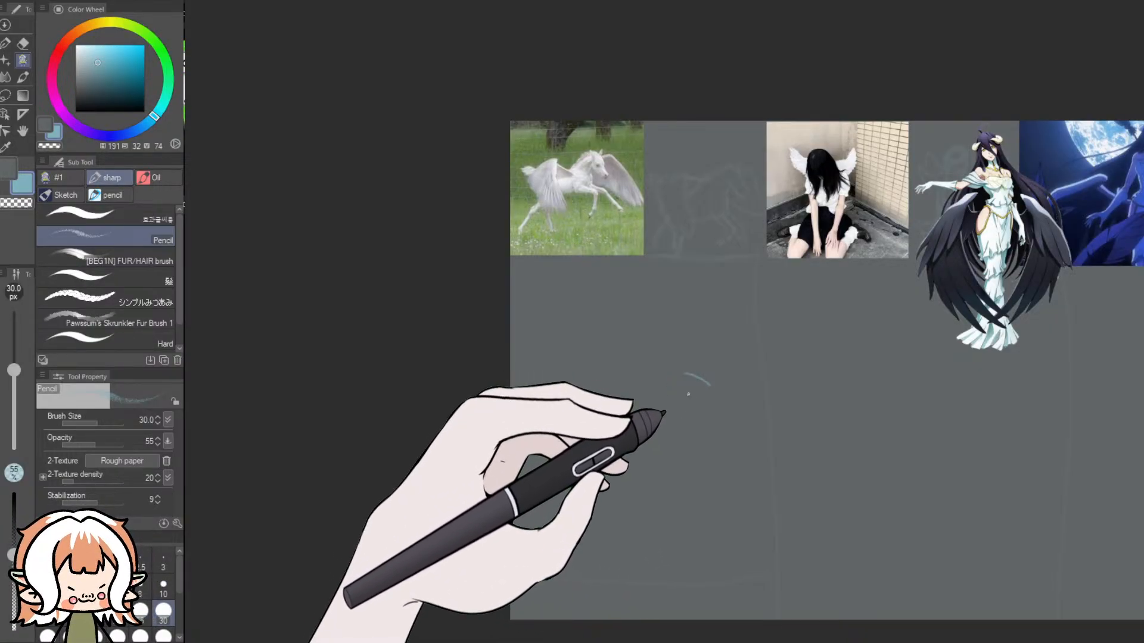
pyautogui.moveTo(697, 381); pyautogui.dragTo(742, 384)
pyautogui.hotkey('ctrl', 'z')
pyautogui.hotkey('ctrl', 'z')
pyautogui.hotkey('ctrl', 'z')
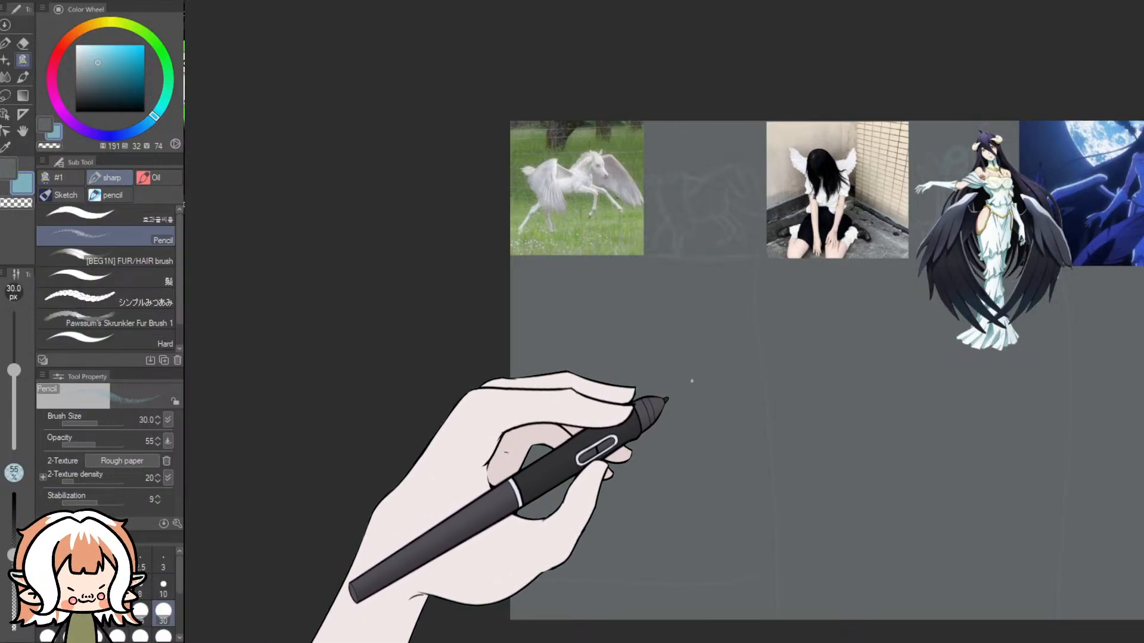
# - Sketch the winged horse's far wing, face, chest and bent forelegs with the Pencil in the column below the horse picture
pyautogui.moveTo(688, 382)
pyautogui.mouseDown()
pyautogui.moveTo(749, 398)
pyautogui.moveTo(765, 438)
pyautogui.moveTo(755, 448)
pyautogui.moveTo(701, 424)
pyautogui.moveTo(677, 437)
pyautogui.moveTo(700, 423)
pyautogui.moveTo(757, 447)
pyautogui.moveTo(768, 431)
pyautogui.moveTo(731, 438)
pyautogui.mouseUp()
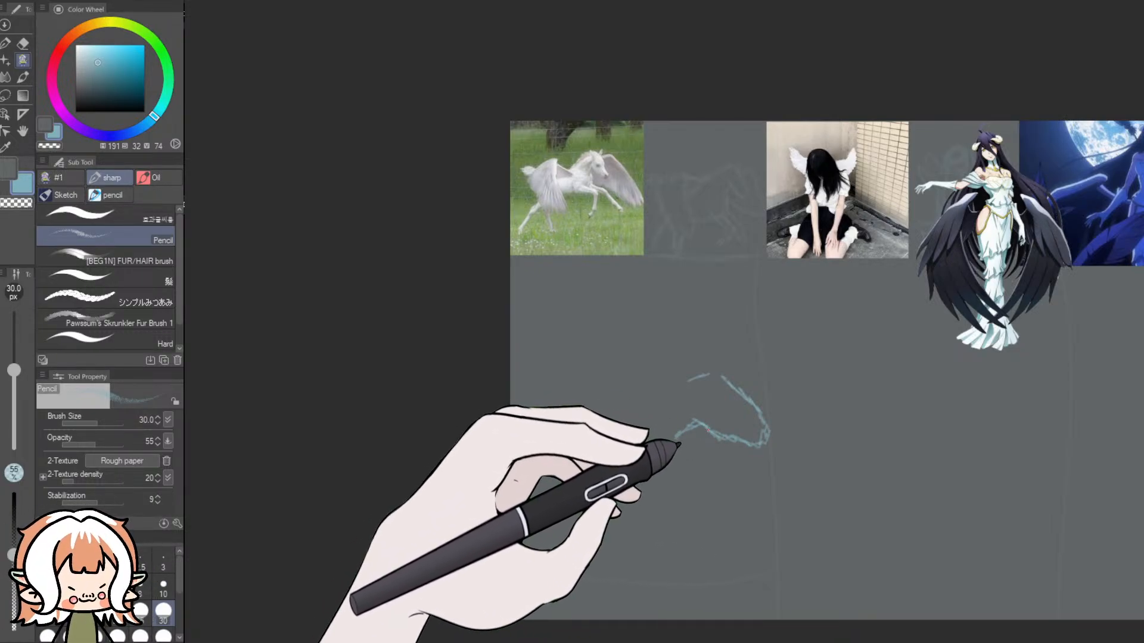
pyautogui.moveTo(703, 377)
pyautogui.mouseDown()
pyautogui.moveTo(760, 430)
pyautogui.moveTo(745, 448)
pyautogui.moveTo(731, 441)
pyautogui.mouseUp()
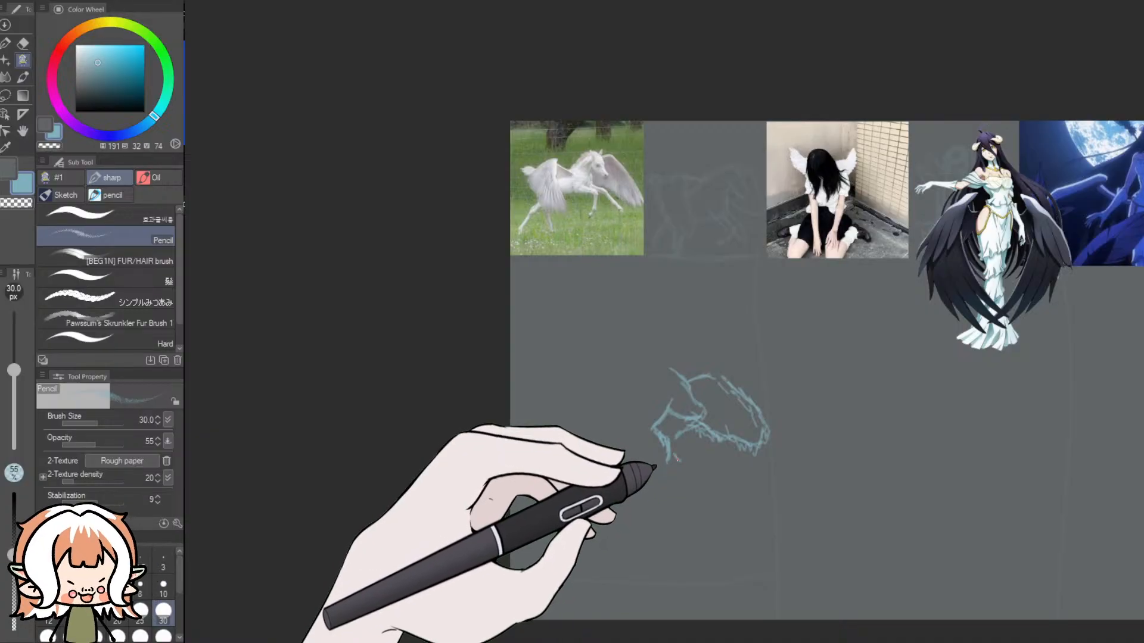
pyautogui.moveTo(688, 471); pyautogui.dragTo(704, 477)
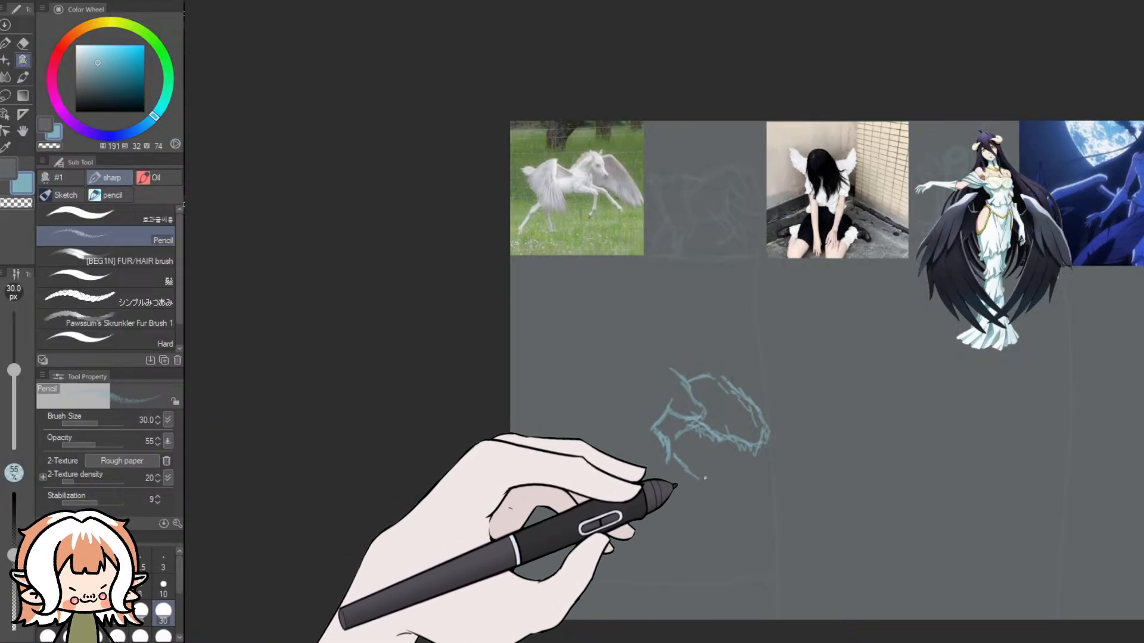
pyautogui.hotkey('ctrl', 'z')
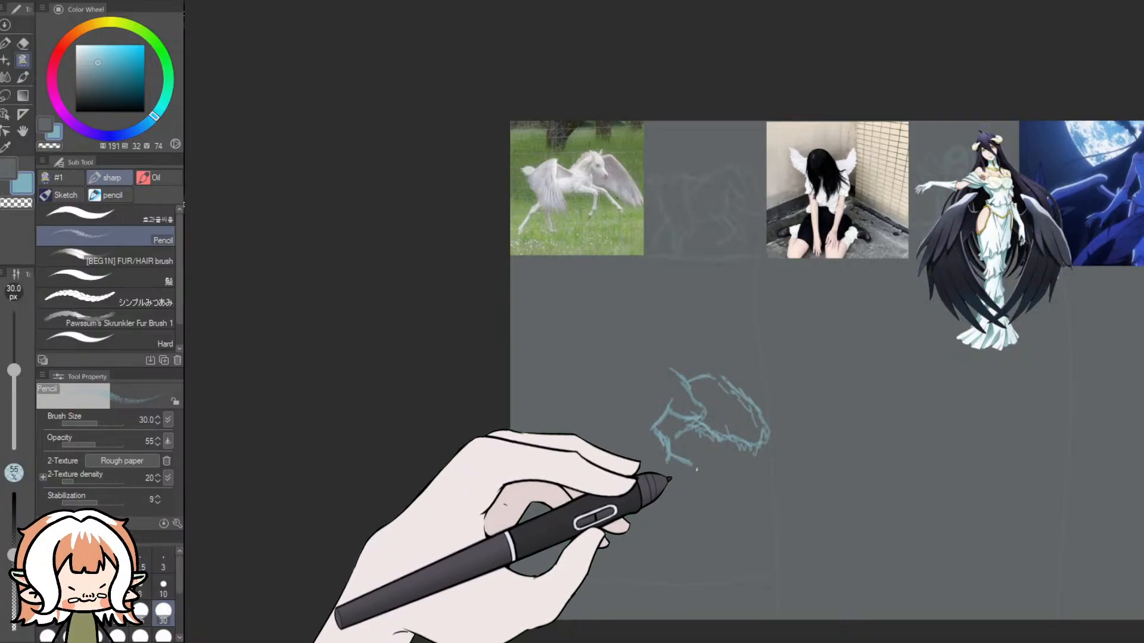
pyautogui.moveTo(711, 491); pyautogui.dragTo(721, 501)
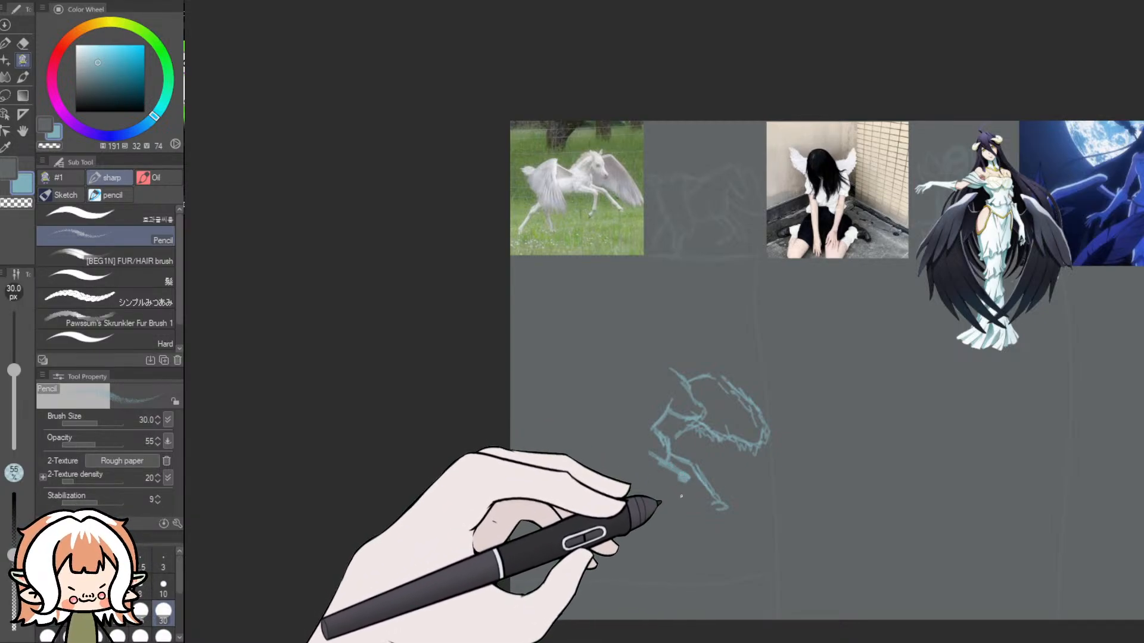
pyautogui.moveTo(685, 498); pyautogui.dragTo(689, 481)
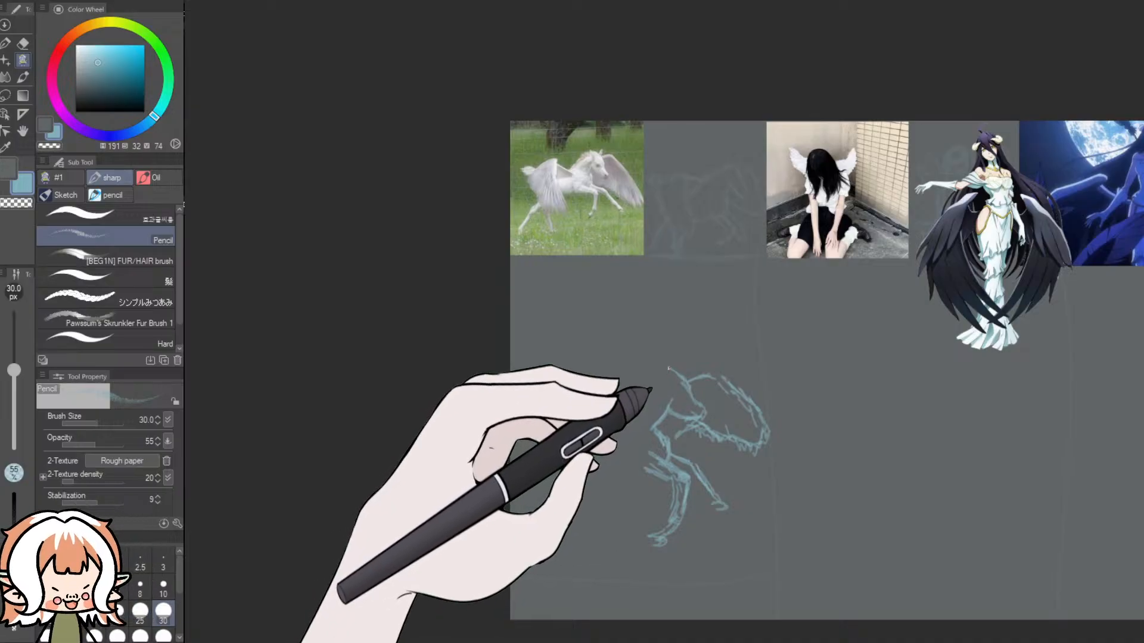
# - Sketch the horse's ears, jagged mane, back, near wing and tail, and start the underside behind the forelegs
pyautogui.moveTo(665, 360)
pyautogui.mouseDown()
pyautogui.moveTo(675, 377)
pyautogui.moveTo(658, 369)
pyautogui.mouseUp()
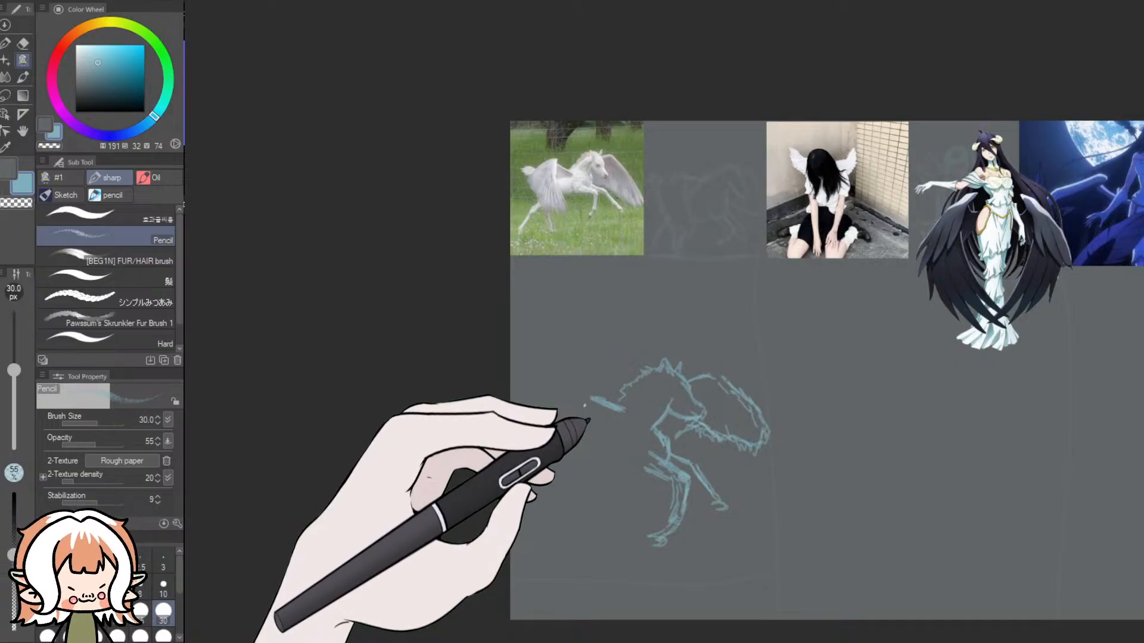
pyautogui.moveTo(614, 419); pyautogui.dragTo(597, 428)
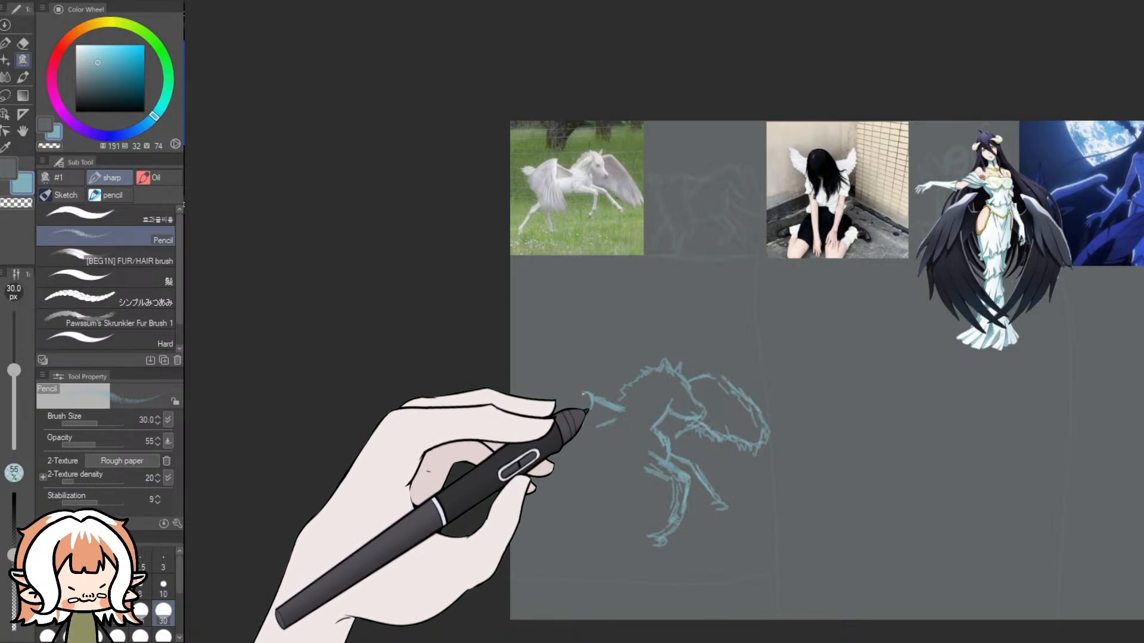
pyautogui.moveTo(585, 394); pyautogui.dragTo(563, 398)
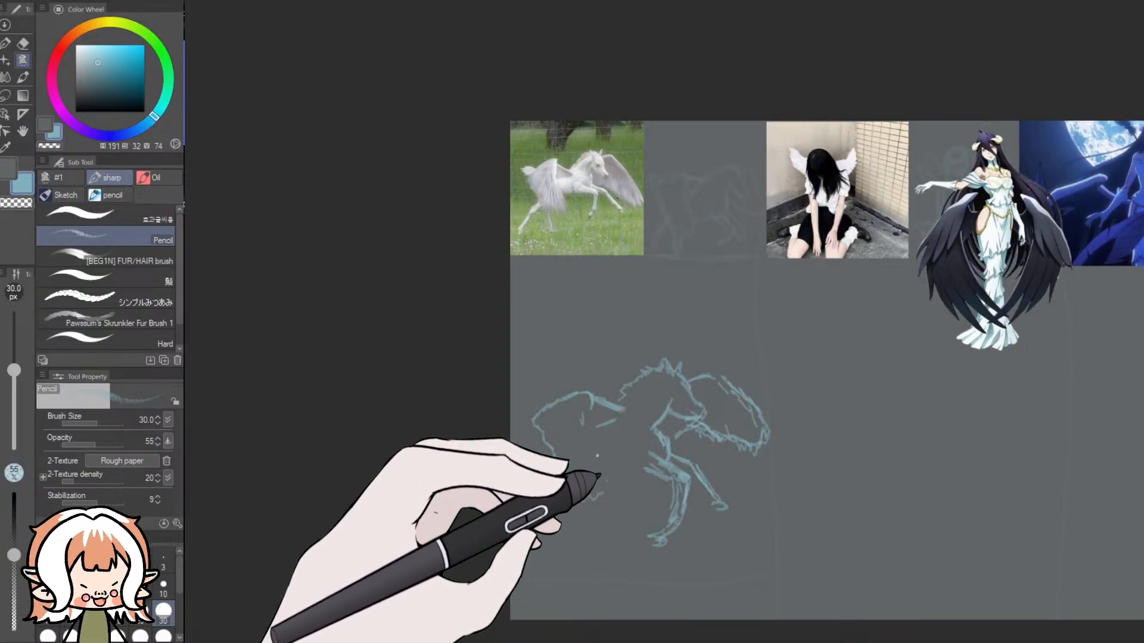
pyautogui.moveTo(593, 397); pyautogui.dragTo(588, 421)
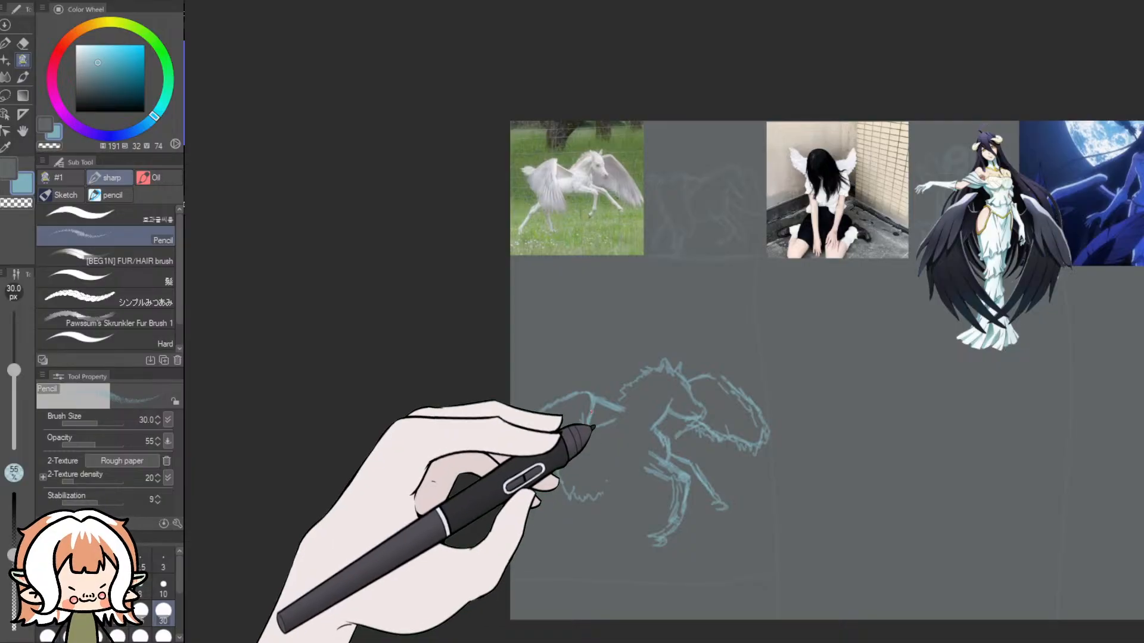
pyautogui.moveTo(587, 419)
pyautogui.mouseDown()
pyautogui.moveTo(607, 481)
pyautogui.moveTo(587, 497)
pyautogui.moveTo(548, 474)
pyautogui.moveTo(520, 411)
pyautogui.moveTo(523, 439)
pyautogui.mouseUp()
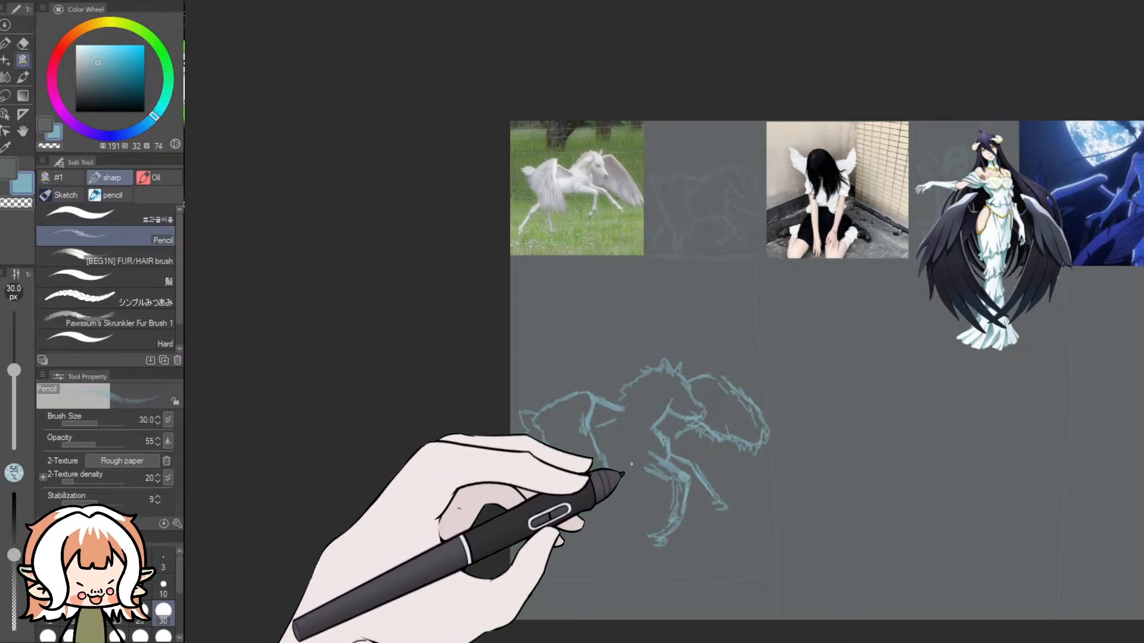
pyautogui.moveTo(639, 449); pyautogui.dragTo(640, 470)
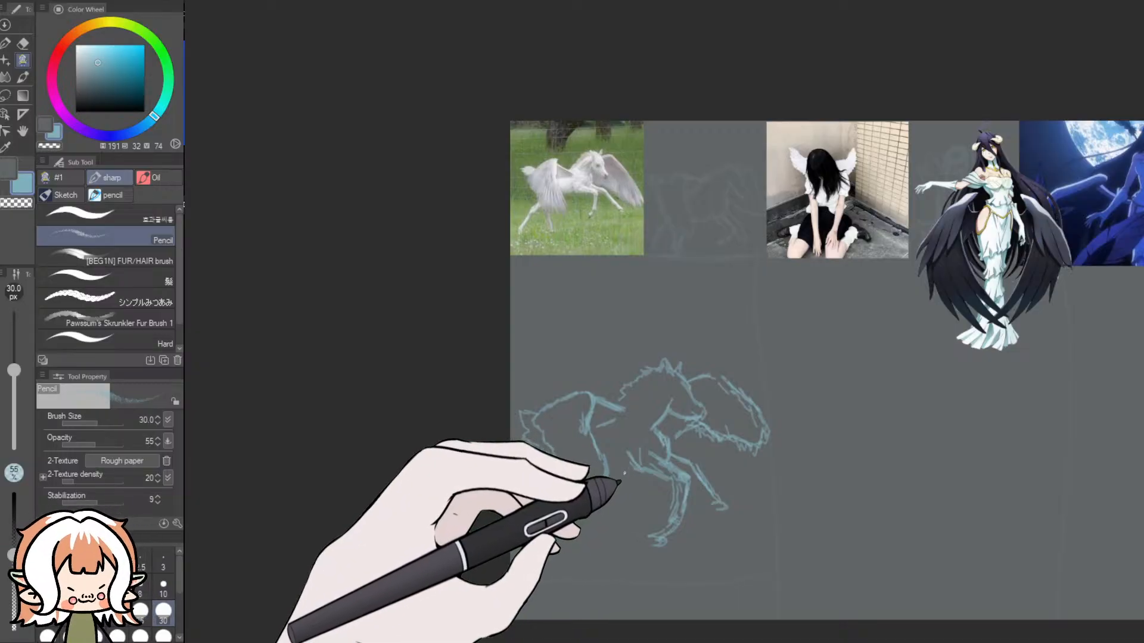
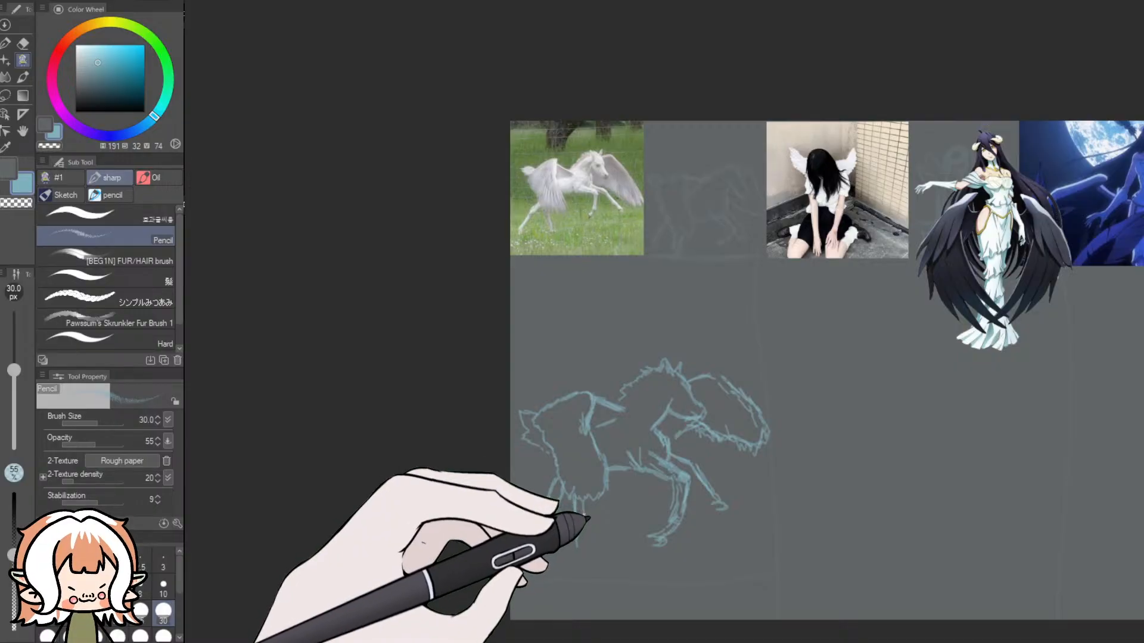
# - Rework the winged horse's hind legs after the reference, extending the rearmost leg past its joint down to the hoof
pyautogui.scroll(10, 542, 233)
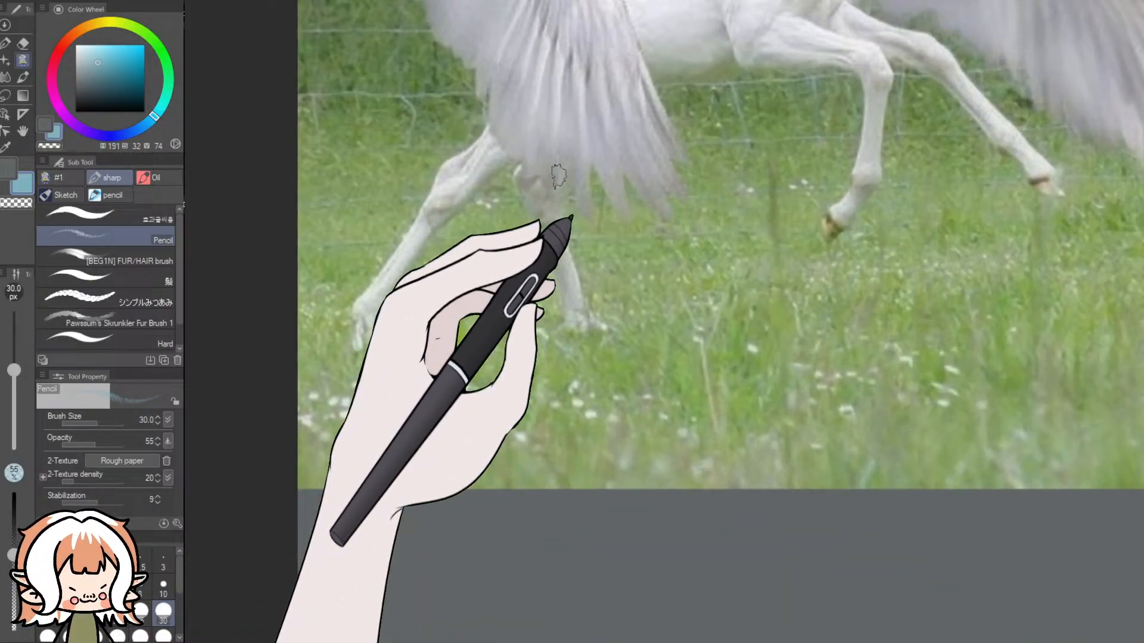
pyautogui.scroll(-1, 559, 177)
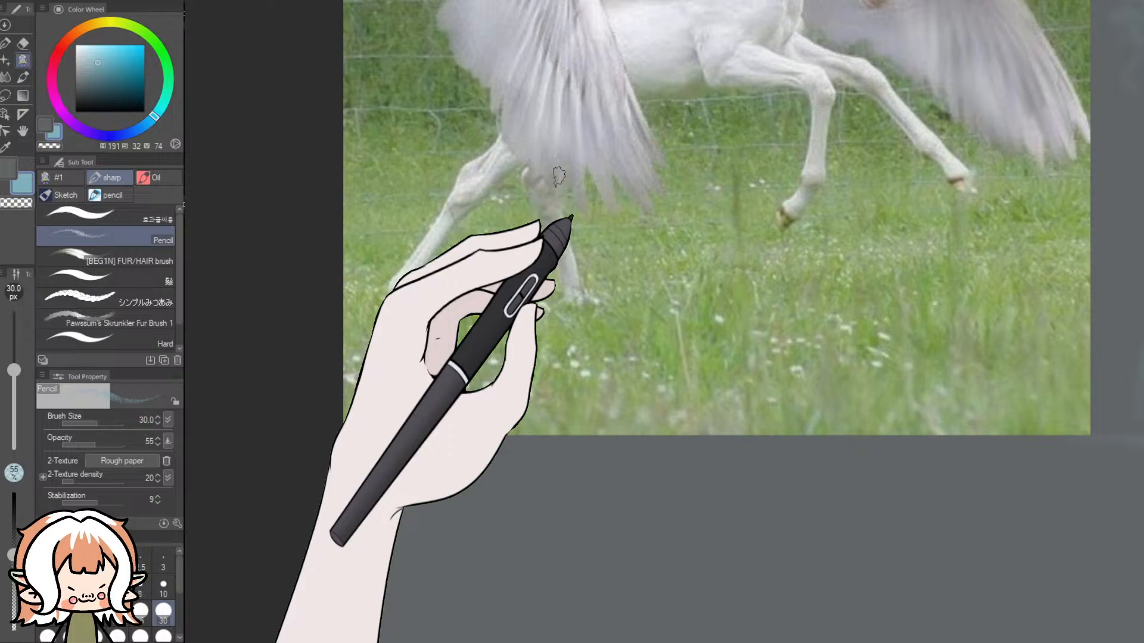
pyautogui.scroll(-5, 546, 265)
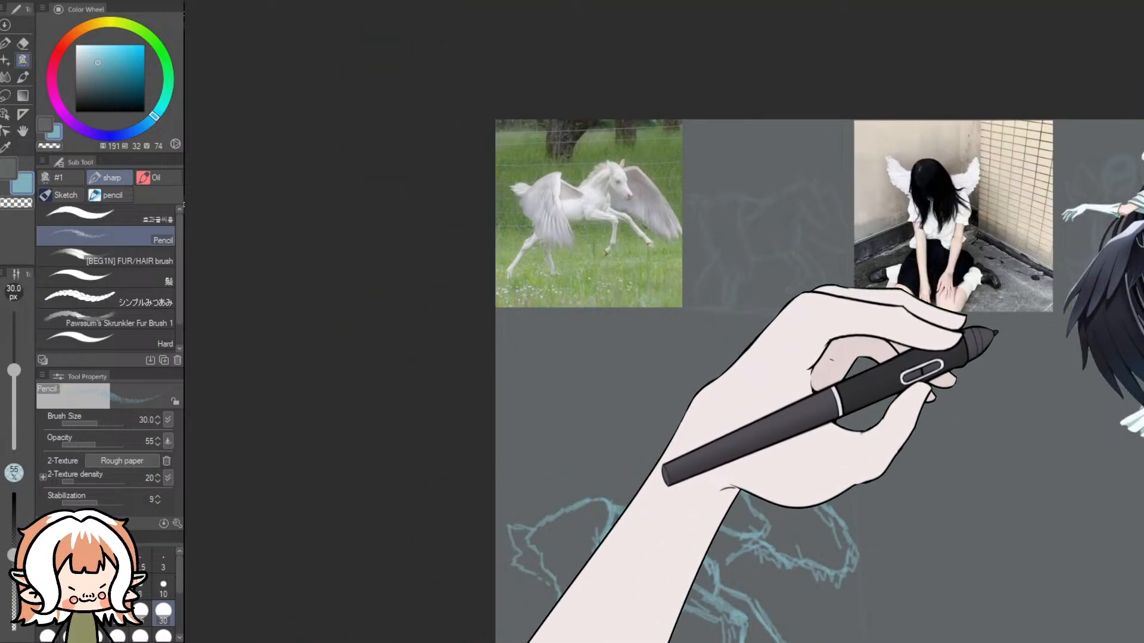
pyautogui.scroll(-6, 994, 351)
pyautogui.scroll(4, 668, 518)
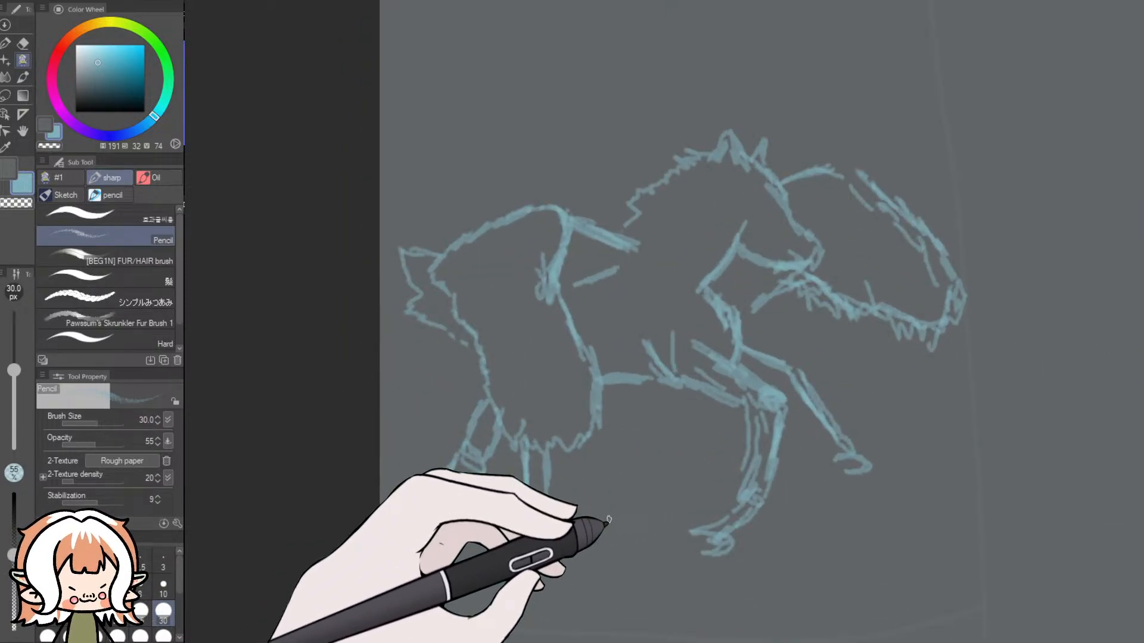
pyautogui.hotkey('ctrl', 'z')
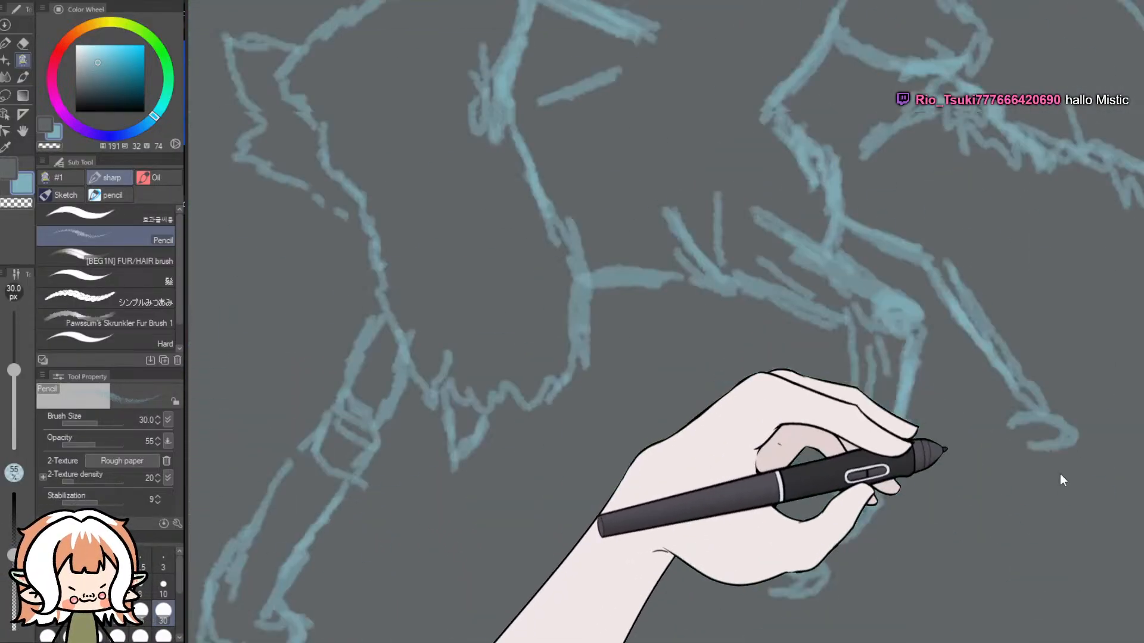
pyautogui.moveTo(1062, 477); pyautogui.dragTo(1059, 292)
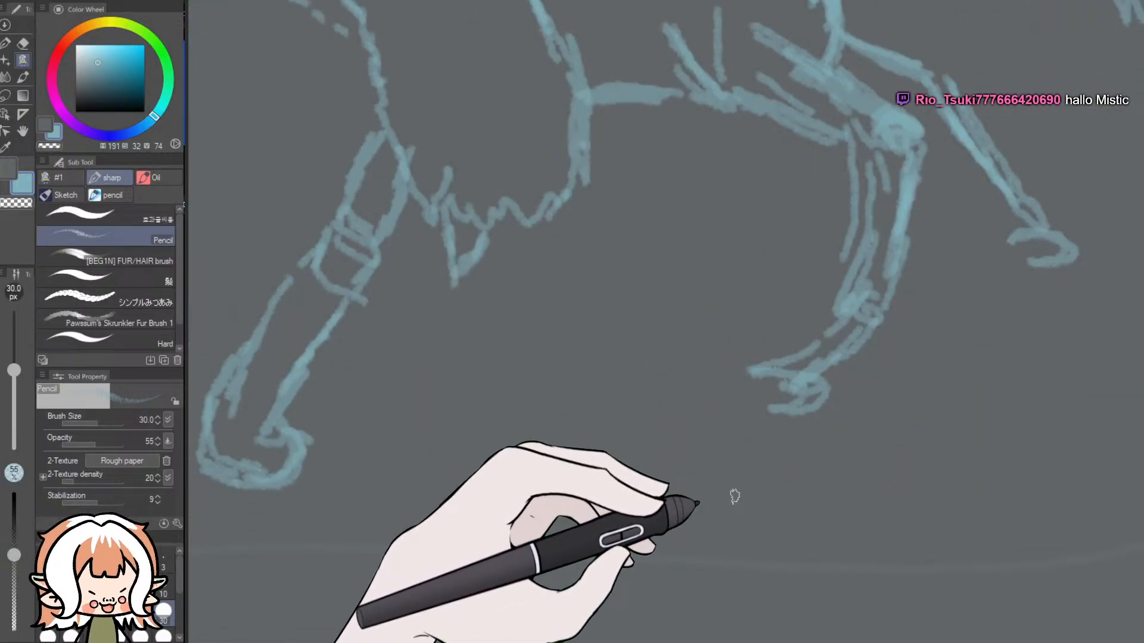
pyautogui.moveTo(574, 423); pyautogui.dragTo(549, 477)
pyautogui.moveTo(587, 400)
pyautogui.mouseDown()
pyautogui.moveTo(710, 329)
pyautogui.moveTo(691, 395)
pyautogui.mouseUp()
pyautogui.moveTo(575, 426); pyautogui.dragTo(644, 387)
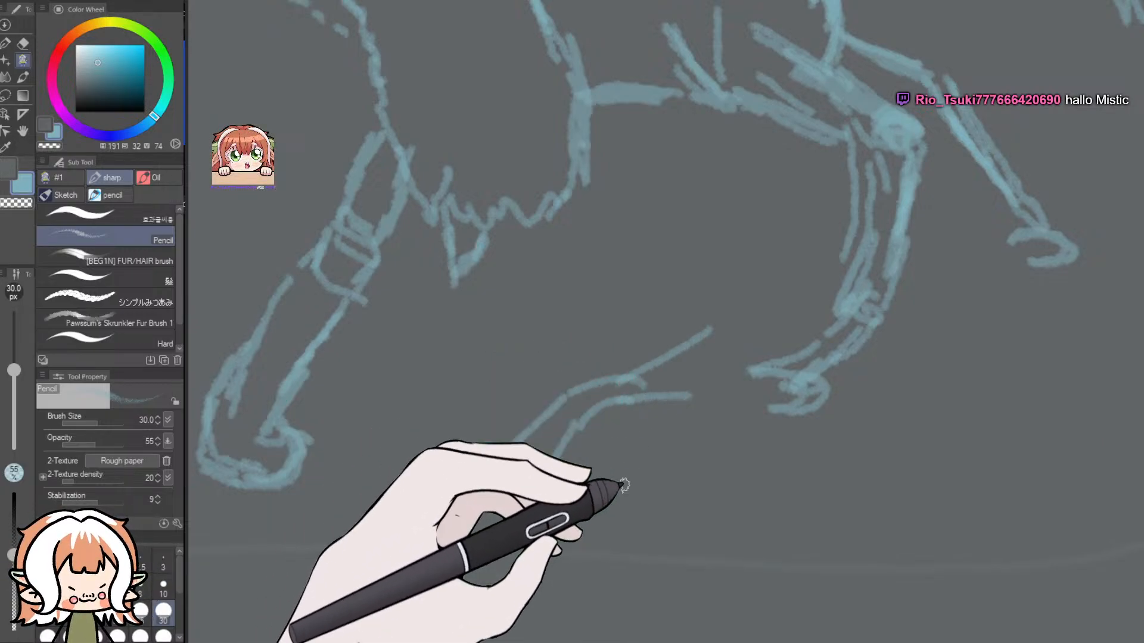
pyautogui.hotkey('ctrl', 'z')
pyautogui.hotkey('ctrl', 'z')
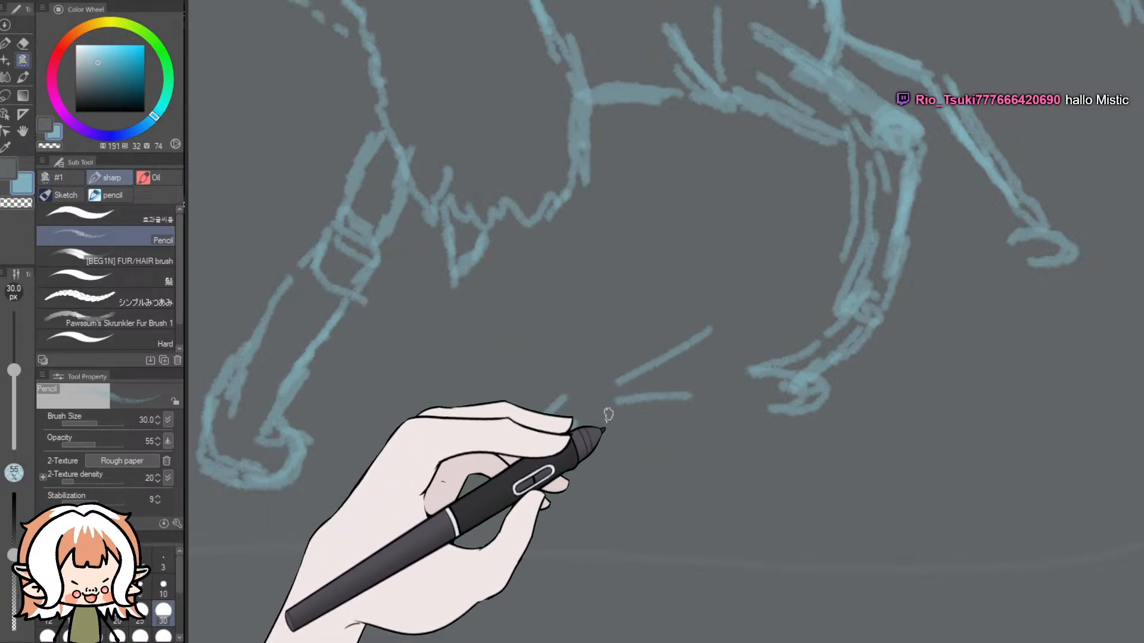
pyautogui.hotkey('ctrl', 'z')
pyautogui.hotkey('ctrl', 'z')
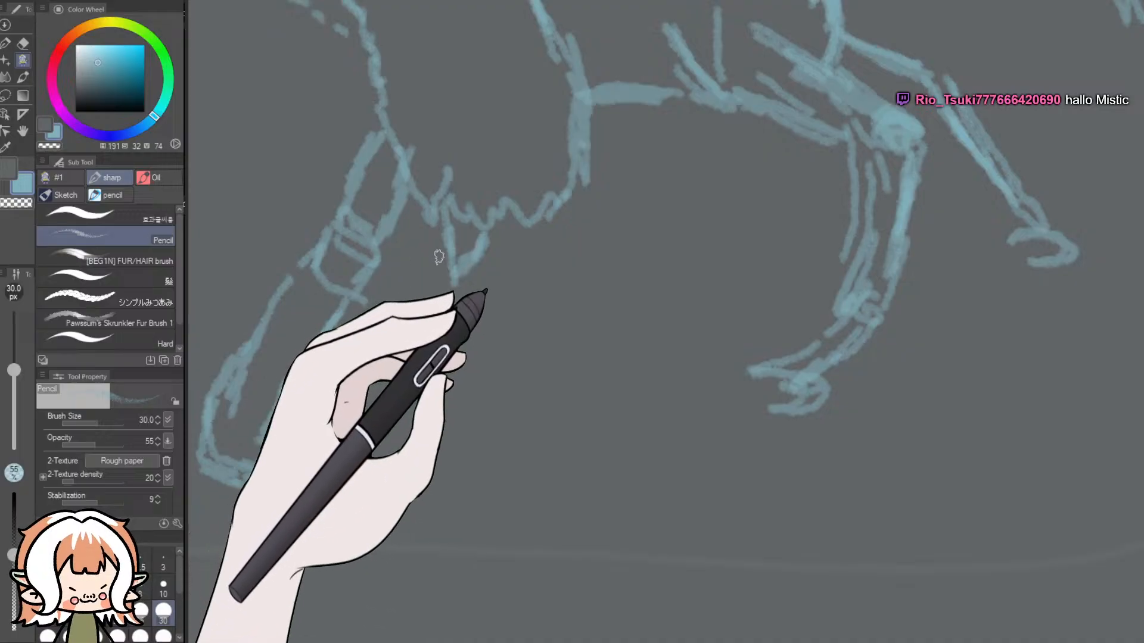
# - Sketch the joint of the second hind leg just below the near wing's lower feathers, following the reference picture
pyautogui.moveTo(465, 299); pyautogui.dragTo(479, 364)
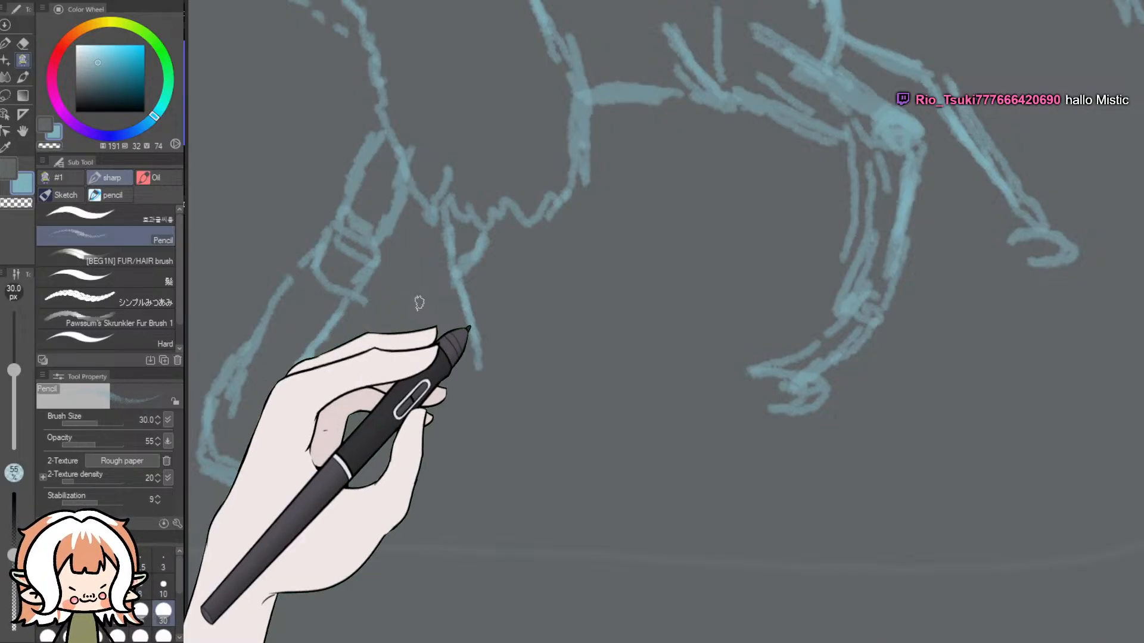
pyautogui.scroll(-6, 393, 280)
pyautogui.scroll(3, 405, 179)
pyautogui.scroll(5, 459, 202)
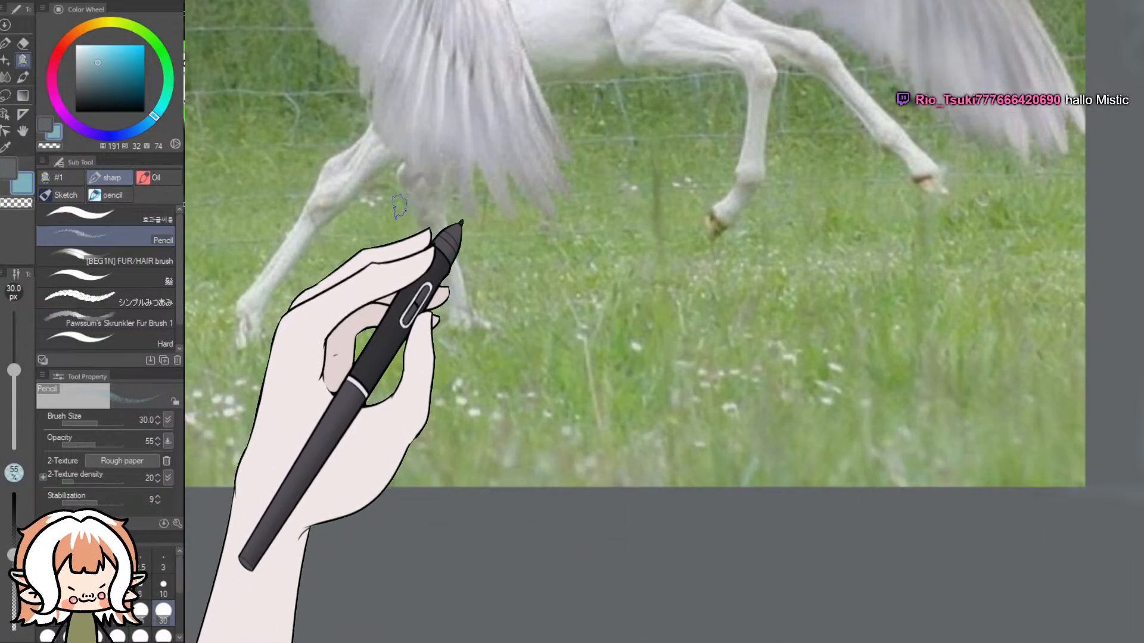
pyautogui.moveTo(1138, 245); pyautogui.dragTo(1139, 485)
pyautogui.scroll(-4, 1021, 451)
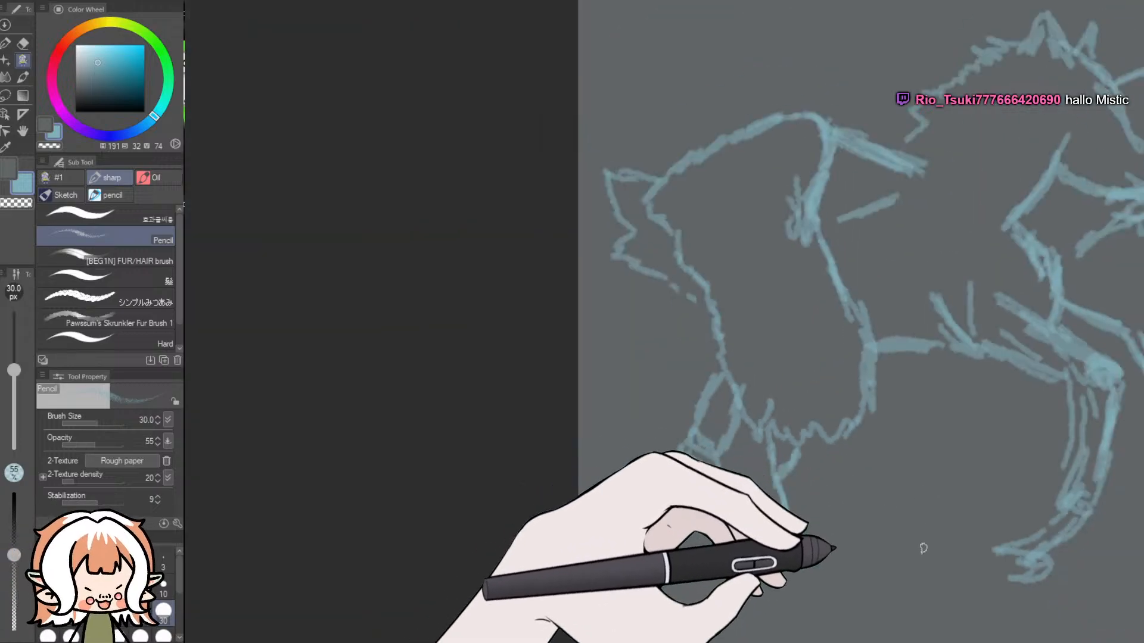
pyautogui.scroll(1, 922, 544)
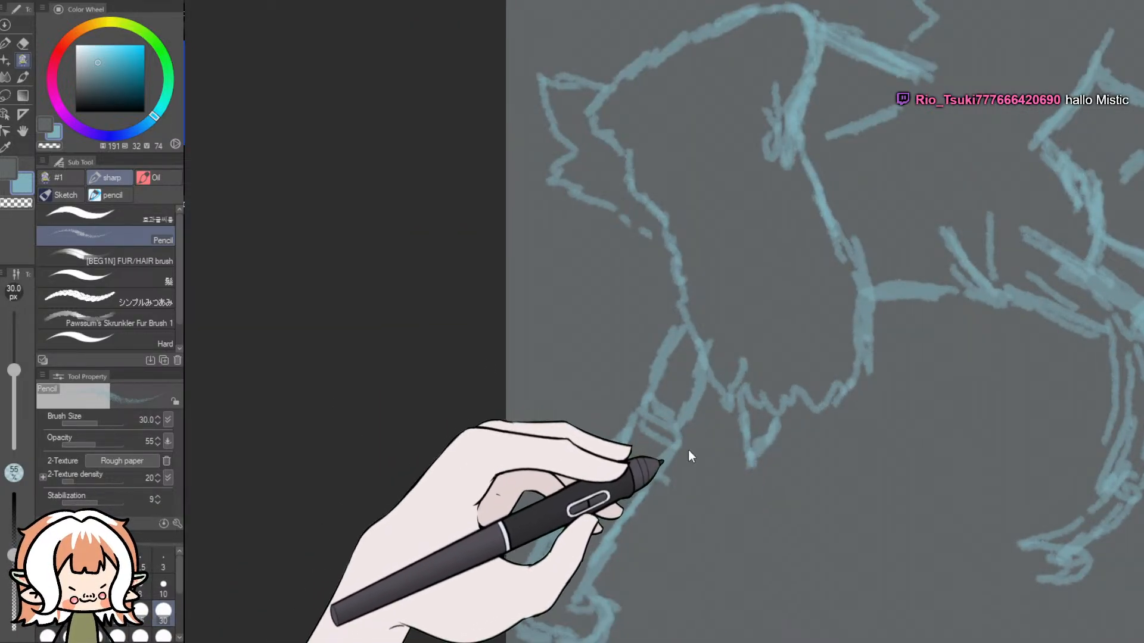
pyautogui.moveTo(732, 445)
pyautogui.mouseDown()
pyautogui.moveTo(728, 489)
pyautogui.moveTo(733, 470)
pyautogui.moveTo(735, 489)
pyautogui.moveTo(751, 468)
pyautogui.mouseUp()
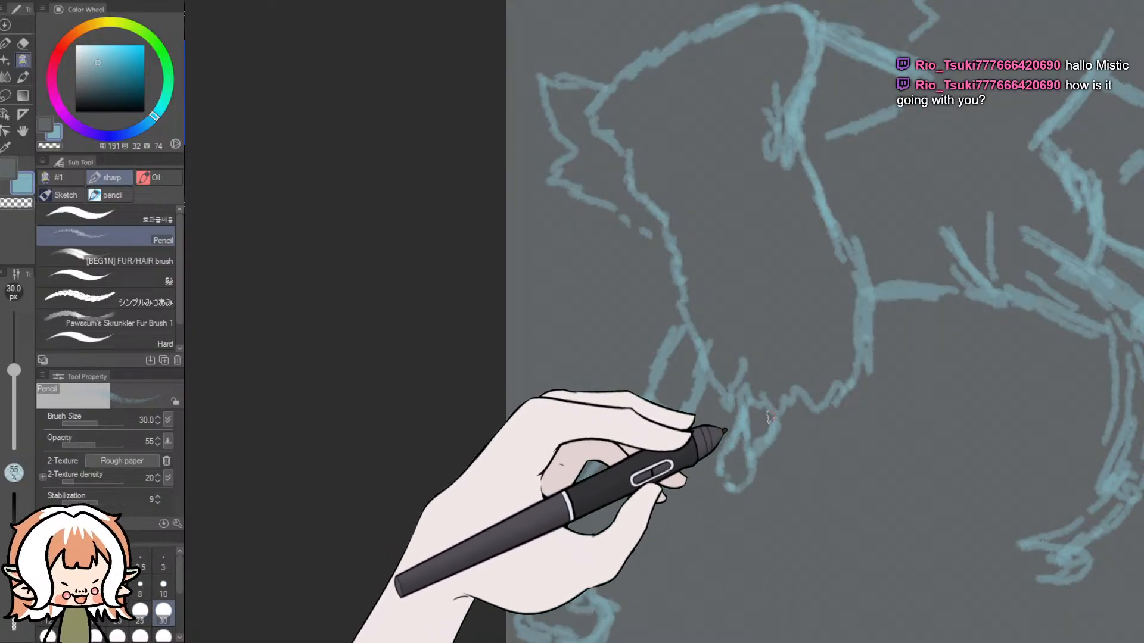
# - Draw the second hind leg's lower part from the joint down to a small curled hoof
pyautogui.scroll(-4, 726, 303)
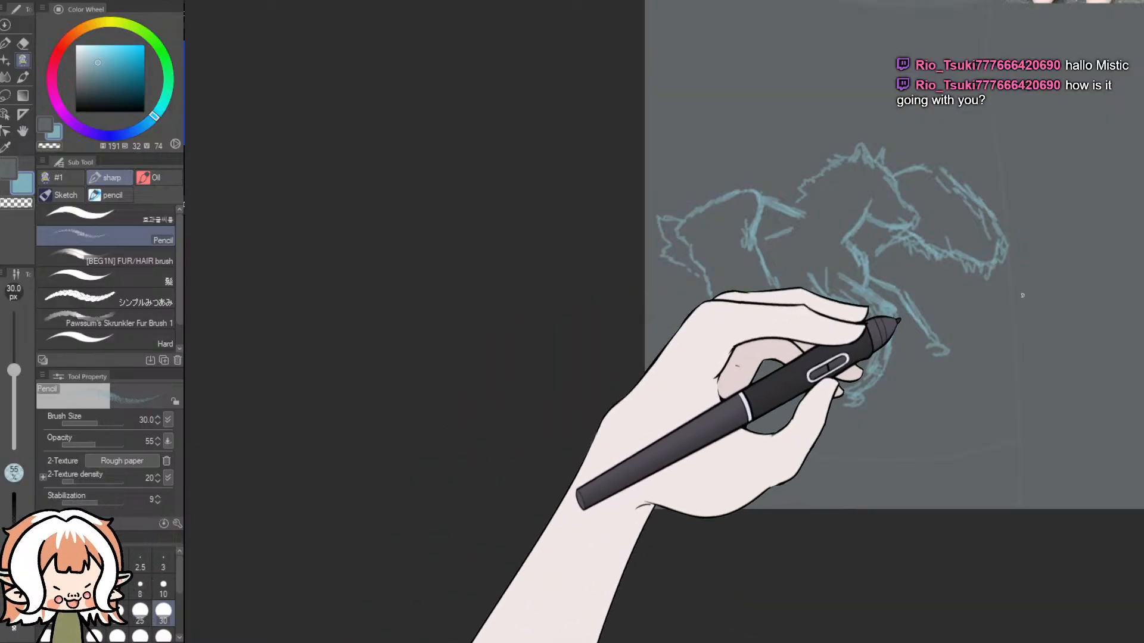
pyautogui.moveTo(1141, 310); pyautogui.dragTo(1137, 222)
pyautogui.scroll(3, 799, 223)
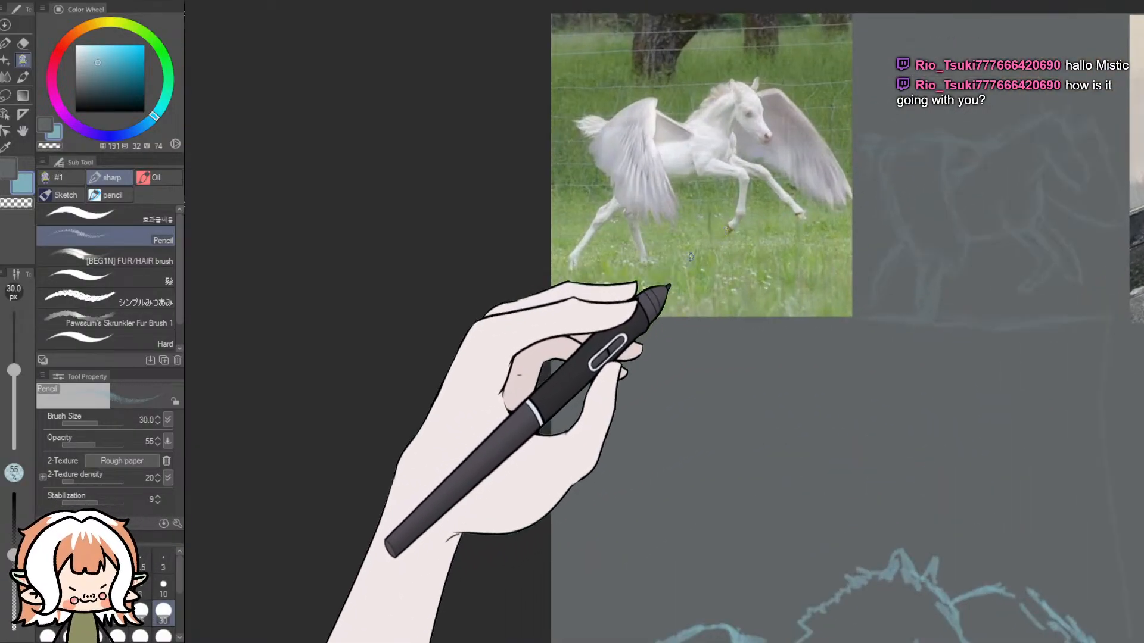
pyautogui.scroll(2, 695, 253)
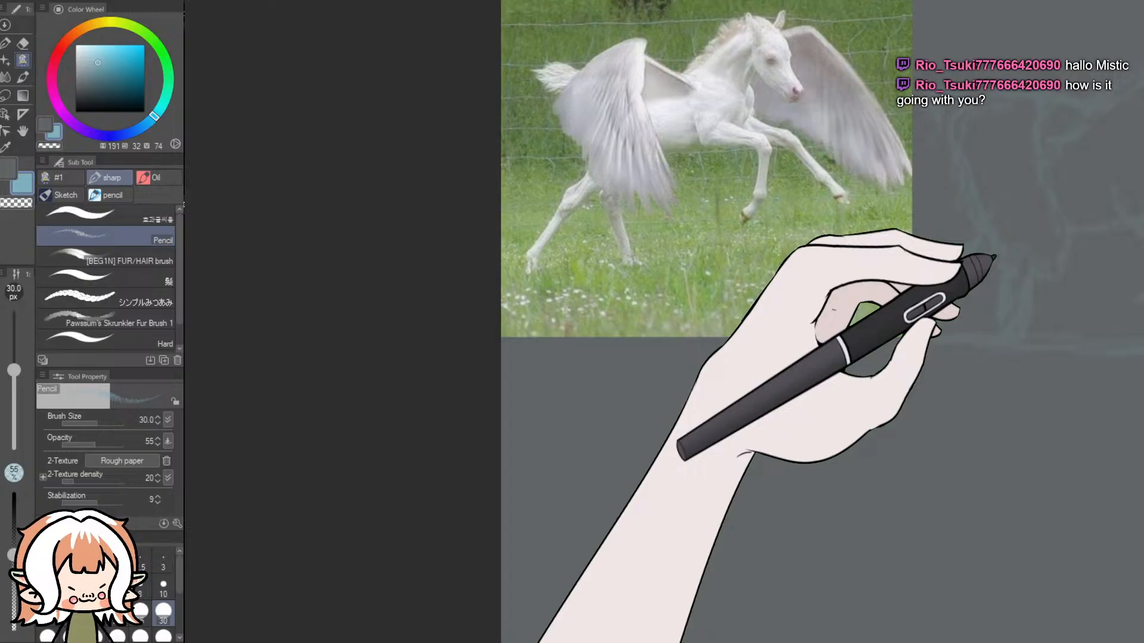
pyautogui.moveTo(1140, 249); pyautogui.dragTo(1138, 411)
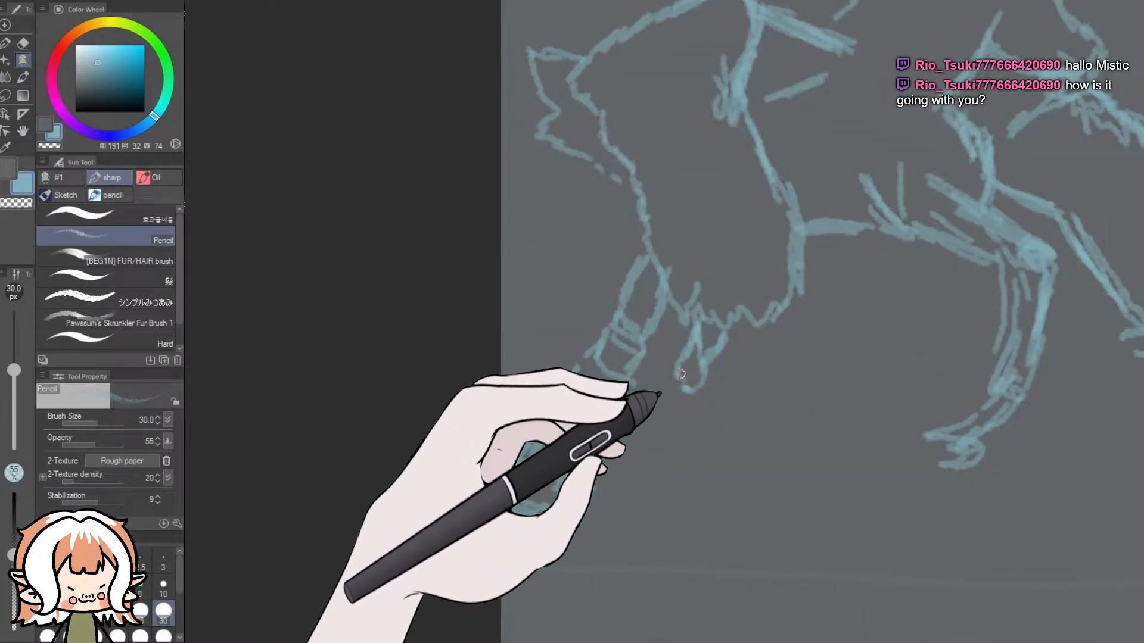
pyautogui.moveTo(676, 425); pyautogui.dragTo(682, 464)
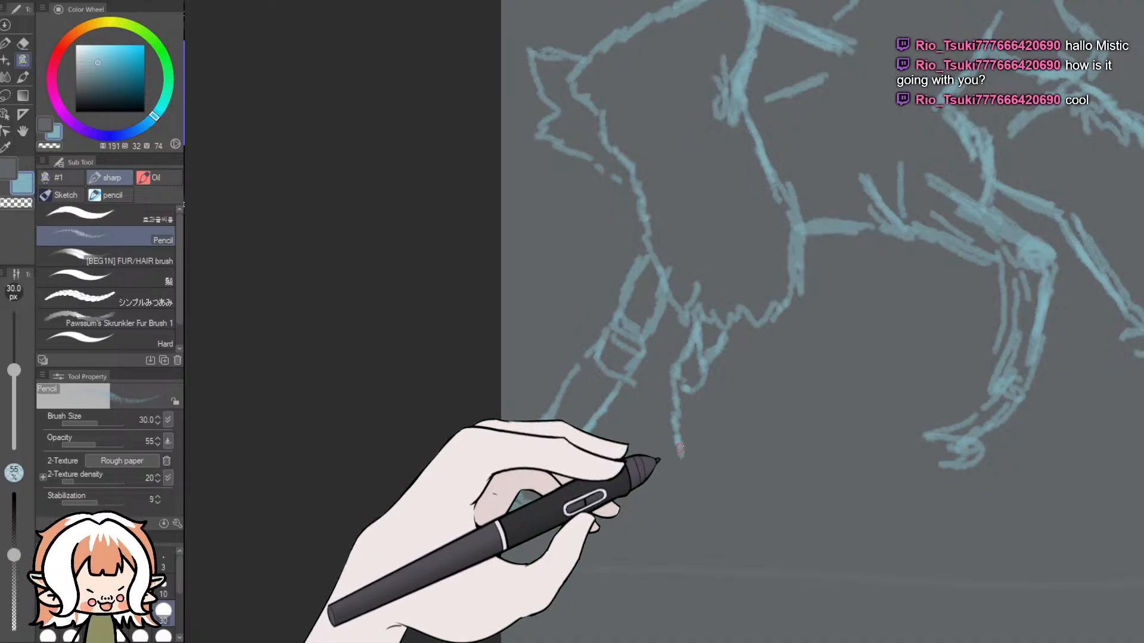
pyautogui.moveTo(700, 399)
pyautogui.mouseDown()
pyautogui.moveTo(727, 458)
pyautogui.moveTo(686, 481)
pyautogui.moveTo(729, 477)
pyautogui.moveTo(723, 456)
pyautogui.moveTo(680, 466)
pyautogui.mouseUp()
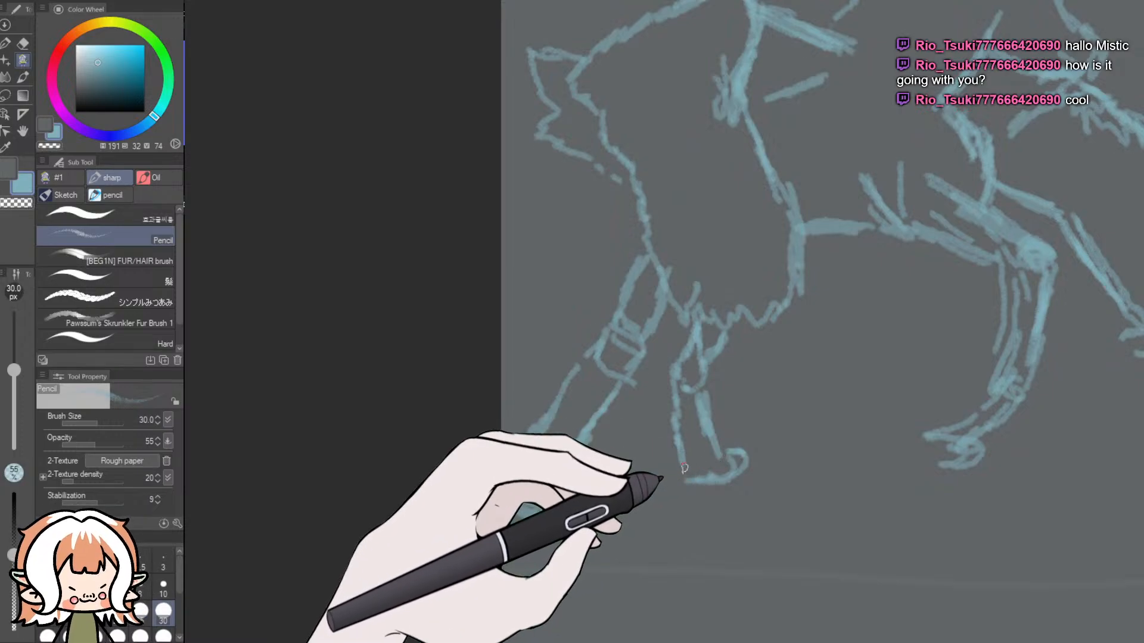
# - Add a short diagonal shoulder line to the horse between its neck and chest
pyautogui.moveTo(1142, 499)
pyautogui.mouseDown()
pyautogui.moveTo(1142, 313)
pyautogui.moveTo(1143, 481)
pyautogui.mouseUp()
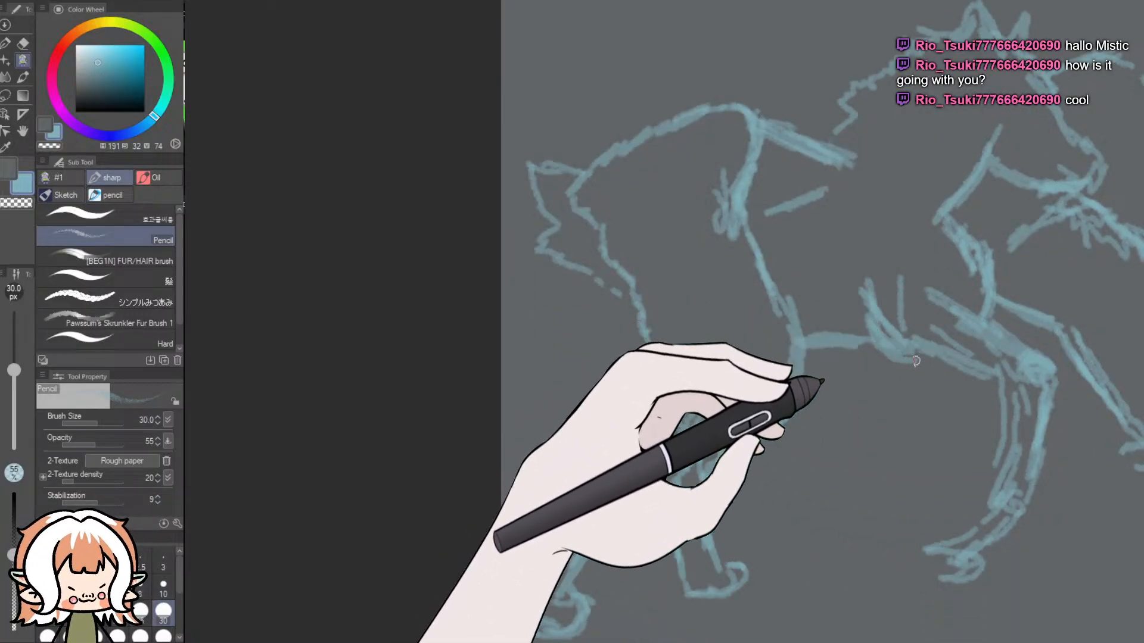
pyautogui.scroll(4, 911, 360)
pyautogui.moveTo(1142, 364)
pyautogui.mouseDown()
pyautogui.moveTo(1143, 224)
pyautogui.moveTo(1143, 339)
pyautogui.mouseUp()
pyautogui.moveTo(976, 353); pyautogui.dragTo(984, 344)
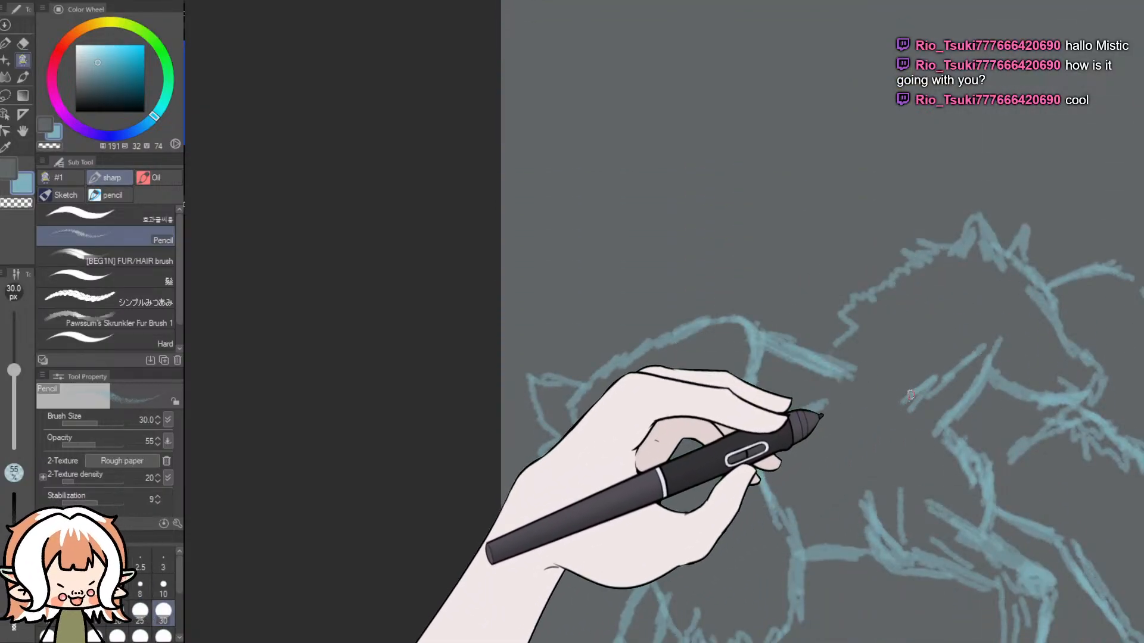
# - Add short structure lines at the upper bend and lower edge of the far wing, following the reference picture
pyautogui.moveTo(1143, 423)
pyautogui.mouseDown()
pyautogui.moveTo(1143, 323)
pyautogui.moveTo(1116, 238)
pyautogui.mouseUp()
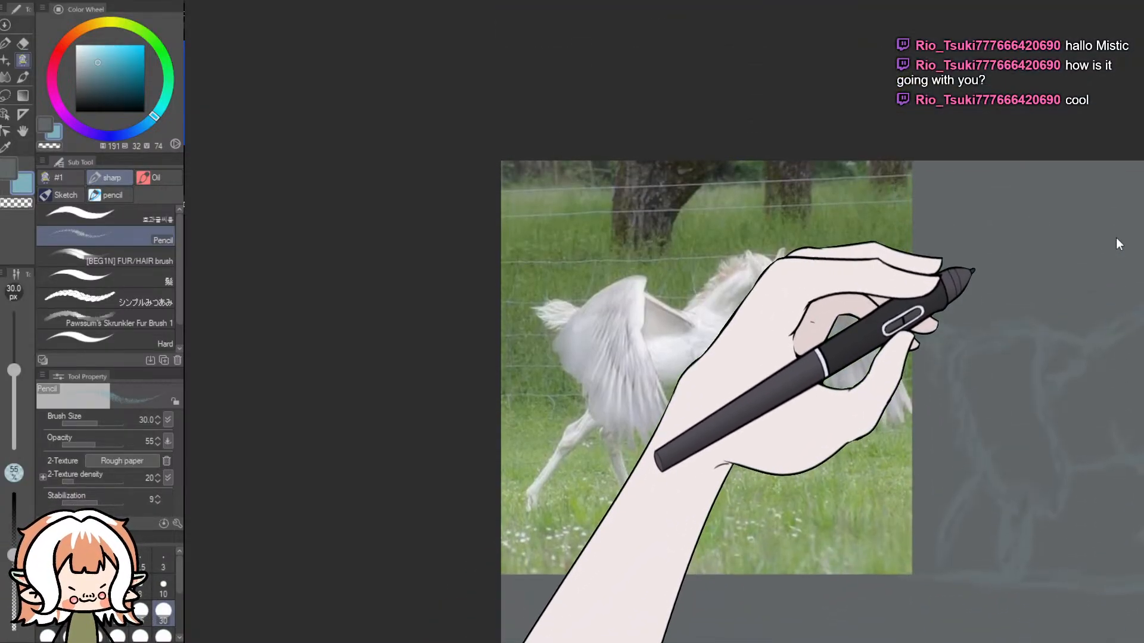
pyautogui.scroll(-10, 1117, 238)
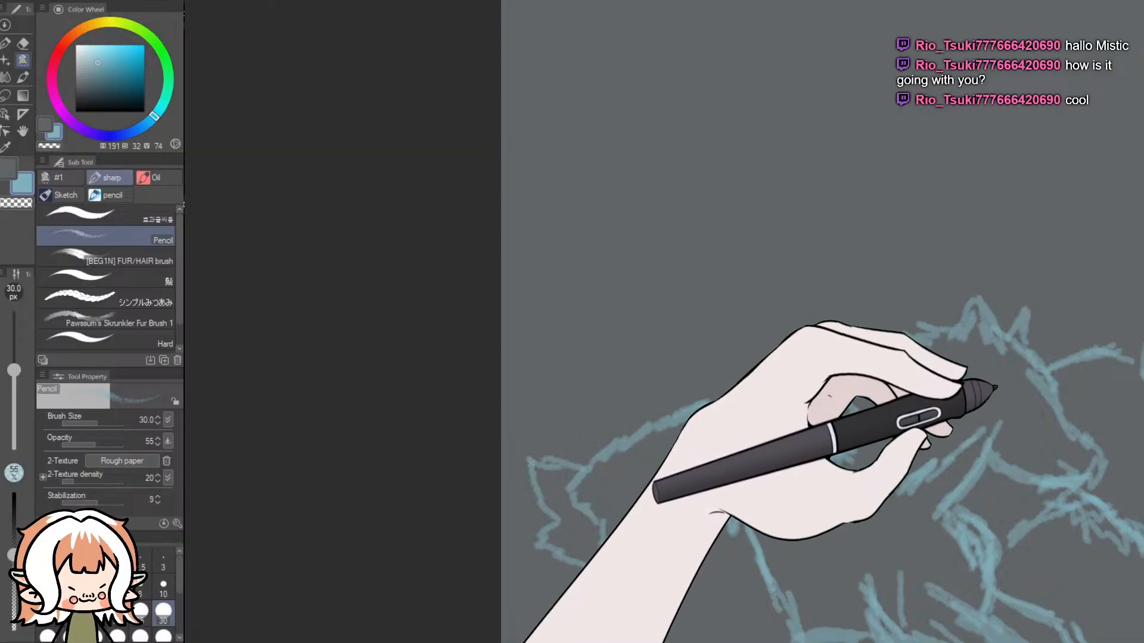
pyautogui.scroll(10, 823, 322)
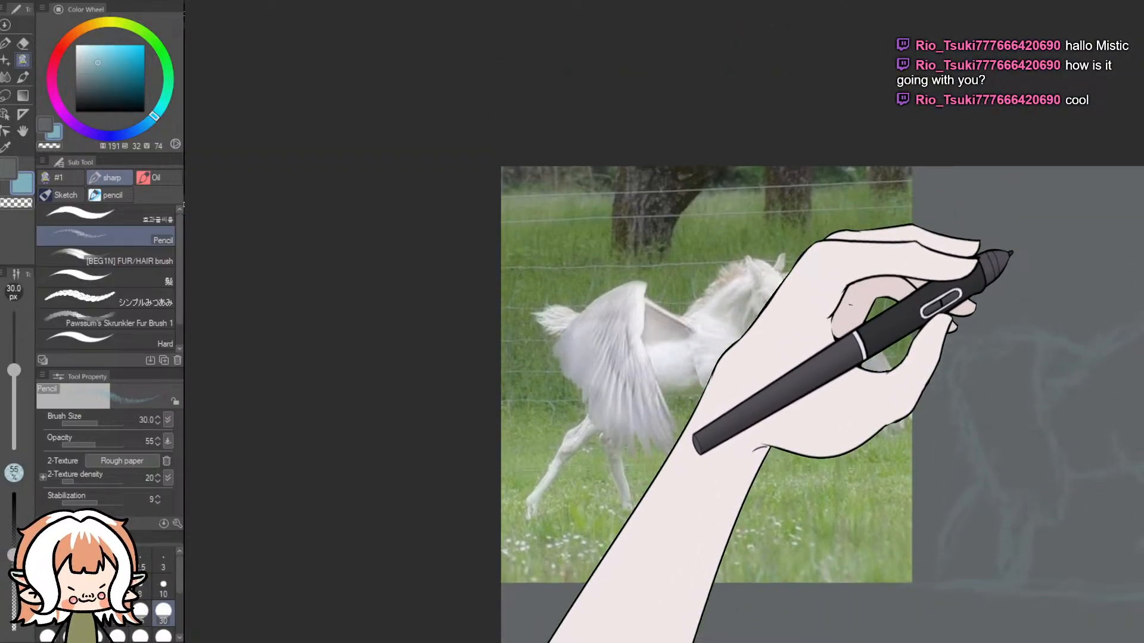
pyautogui.scroll(-1, 822, 322)
pyautogui.scroll(-1, 823, 322)
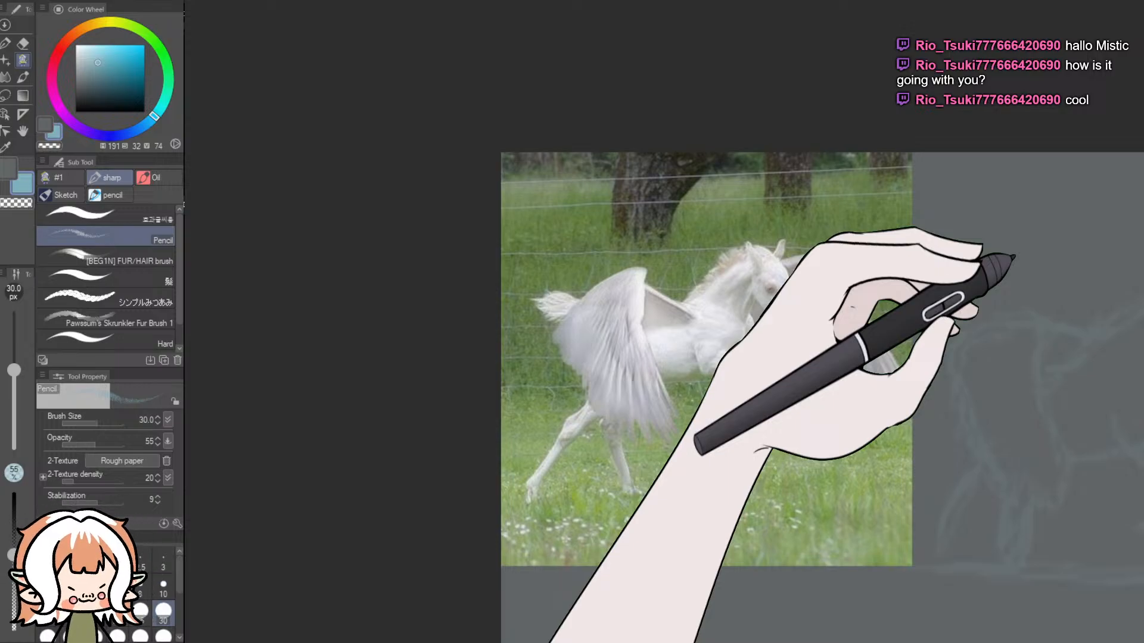
pyautogui.scroll(-10, 1009, 260)
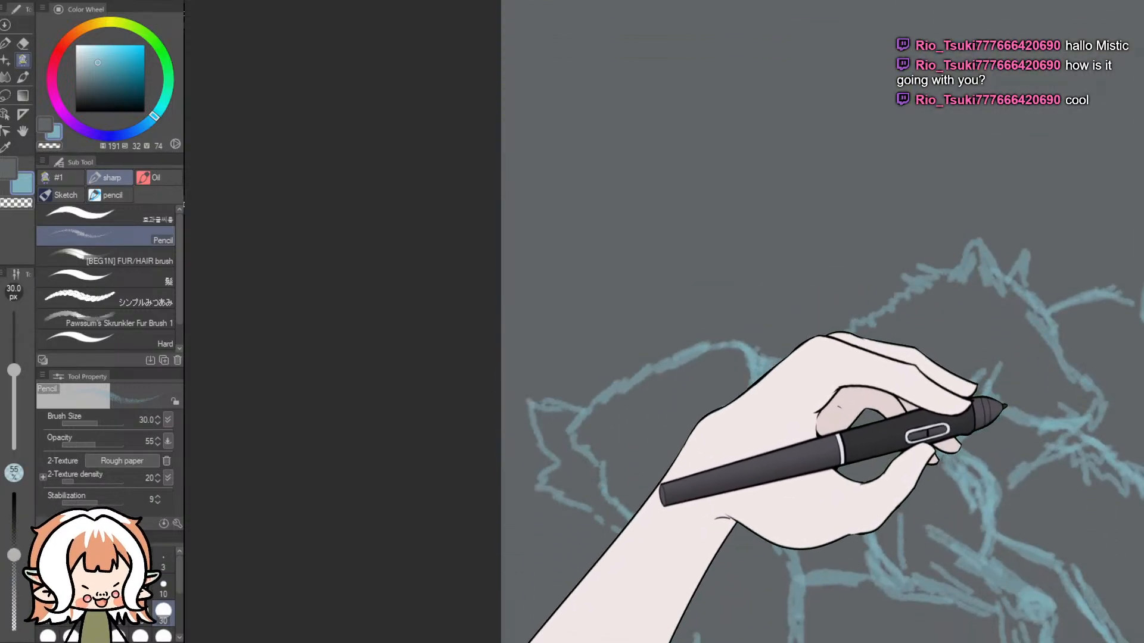
pyautogui.moveTo(614, 642); pyautogui.dragTo(653, 641)
pyautogui.moveTo(618, 640); pyautogui.dragTo(614, 642)
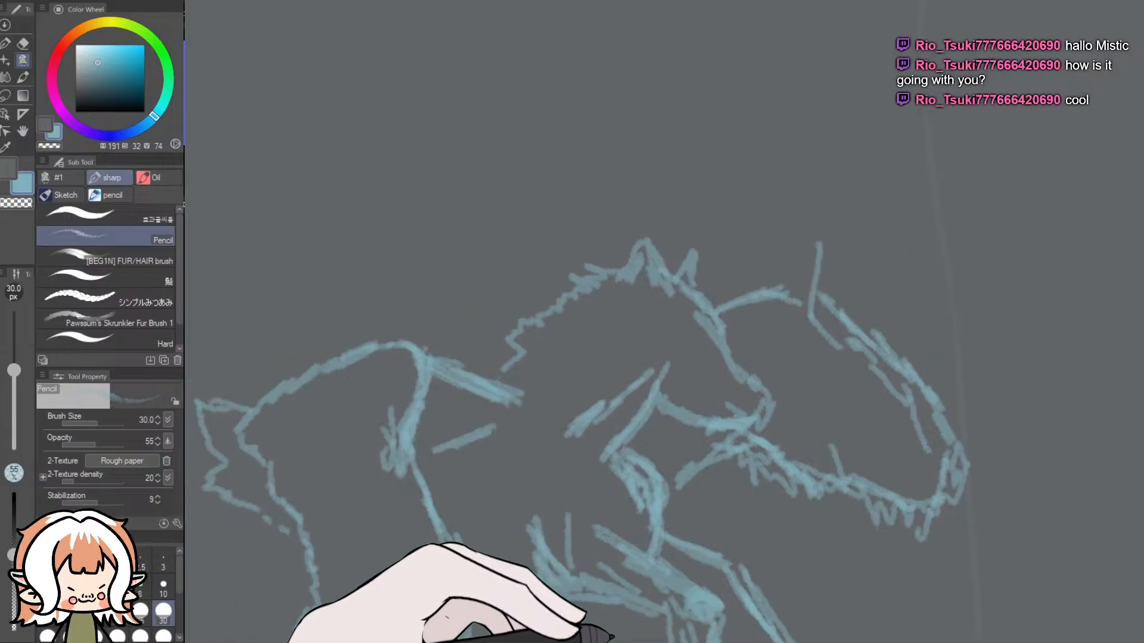
# - Draw the horse's eye and a small nostril near the end of its muzzle
pyautogui.moveTo(1140, 373)
pyautogui.mouseDown()
pyautogui.moveTo(1139, 247)
pyautogui.moveTo(1085, 455)
pyautogui.moveTo(1132, 235)
pyautogui.moveTo(1076, 445)
pyautogui.moveTo(1114, 243)
pyautogui.moveTo(1081, 371)
pyautogui.moveTo(1090, 199)
pyautogui.moveTo(1079, 218)
pyautogui.moveTo(1092, 278)
pyautogui.moveTo(1082, 360)
pyautogui.mouseUp()
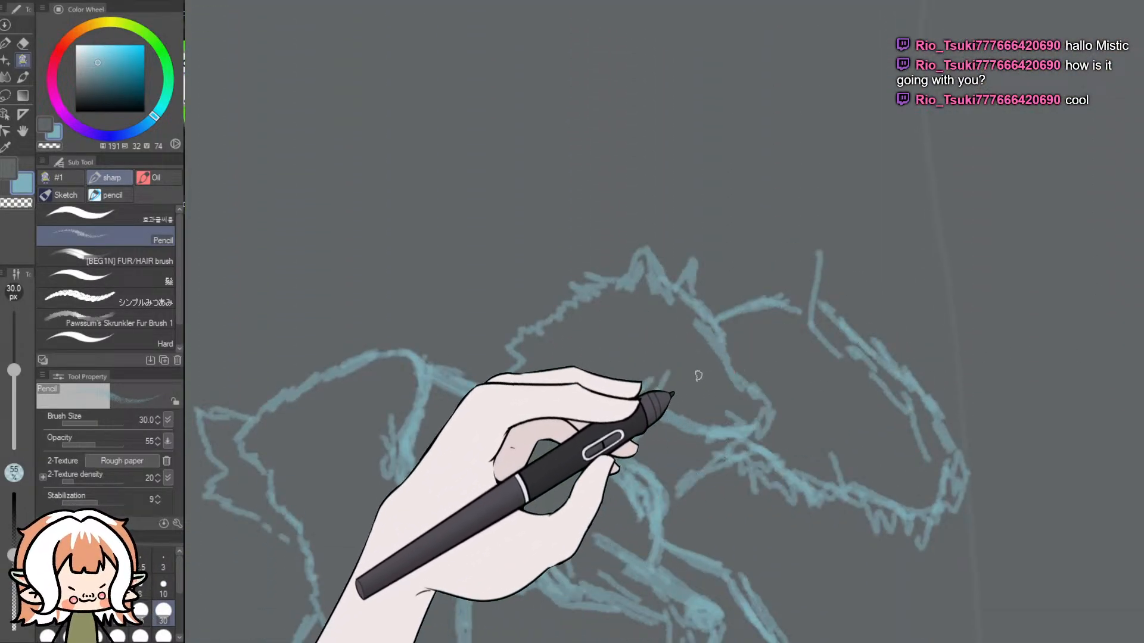
pyautogui.moveTo(689, 364); pyautogui.dragTo(698, 362)
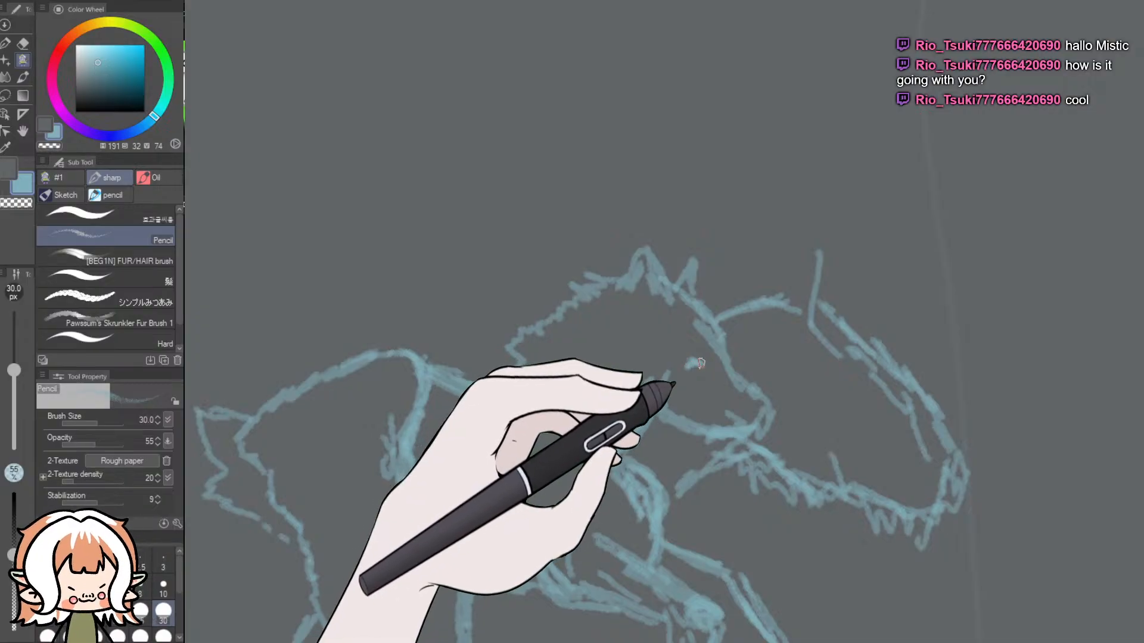
pyautogui.moveTo(752, 395); pyautogui.dragTo(752, 406)
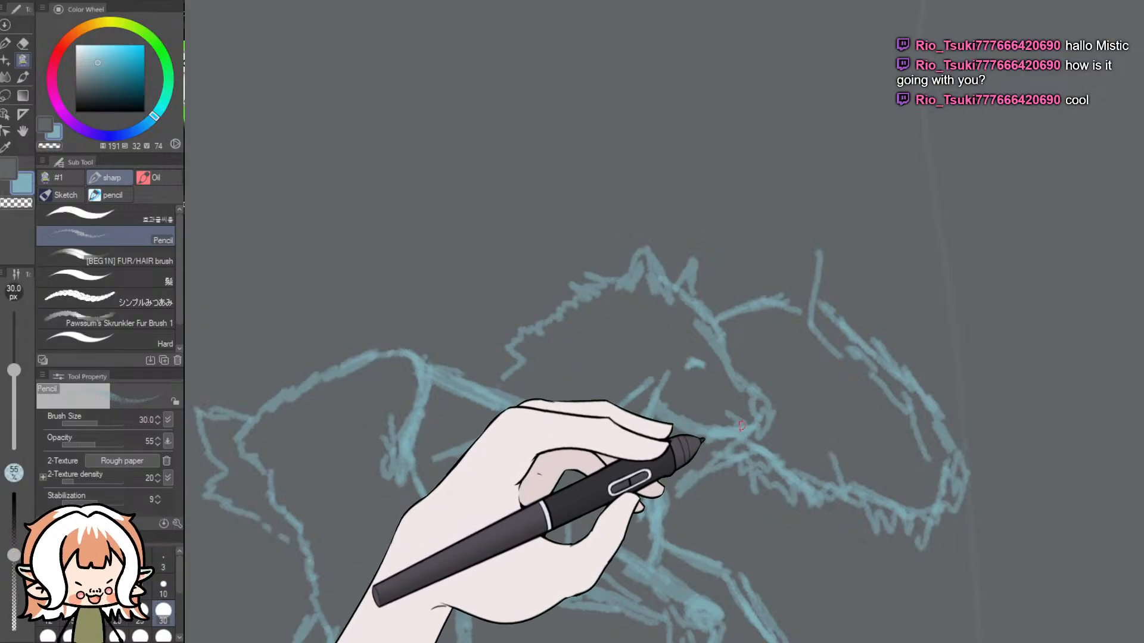
# - Compare the winged horse sketch's head and wings with the white winged foal reference picture
pyautogui.moveTo(1132, 400); pyautogui.dragTo(1131, 292)
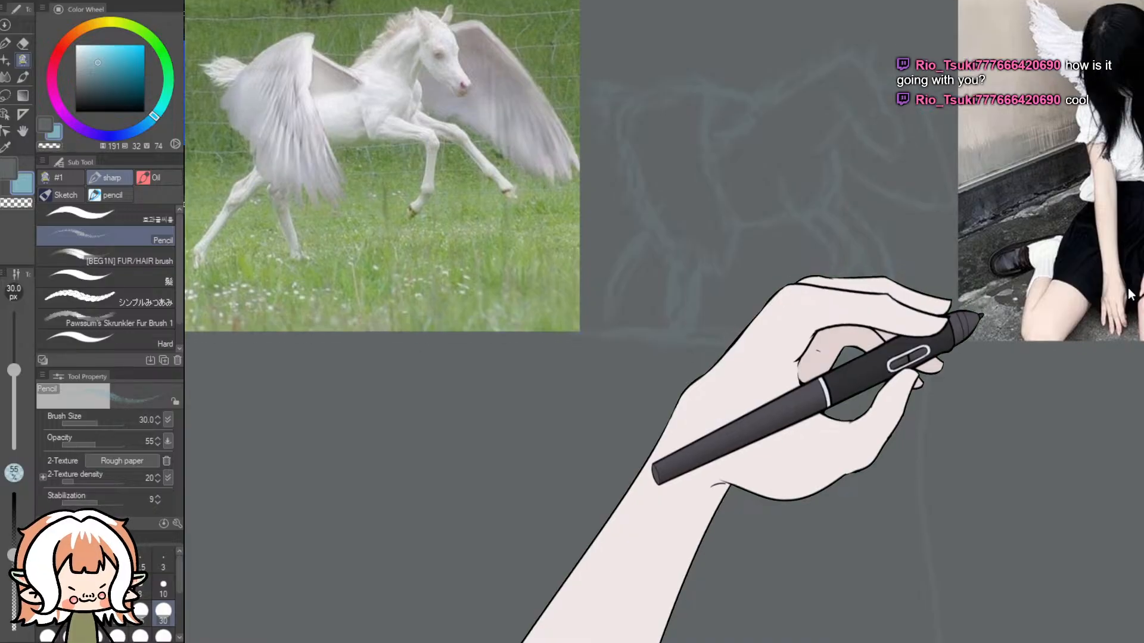
pyautogui.scroll(-5, 1129, 348)
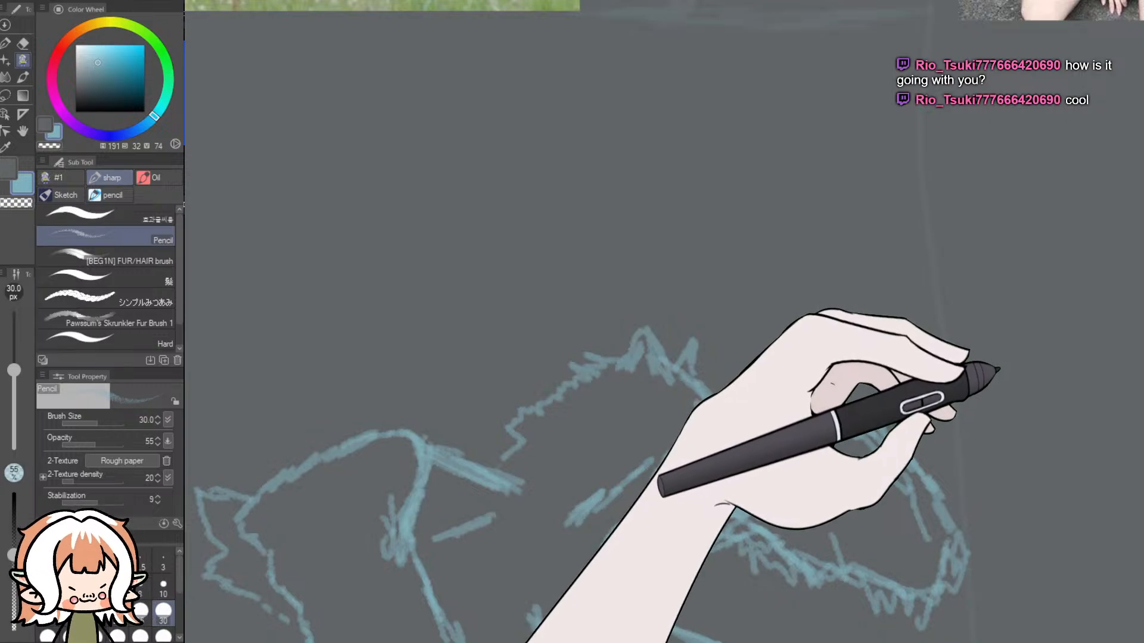
pyautogui.scroll(5, 995, 370)
pyautogui.scroll(-1, 1007, 297)
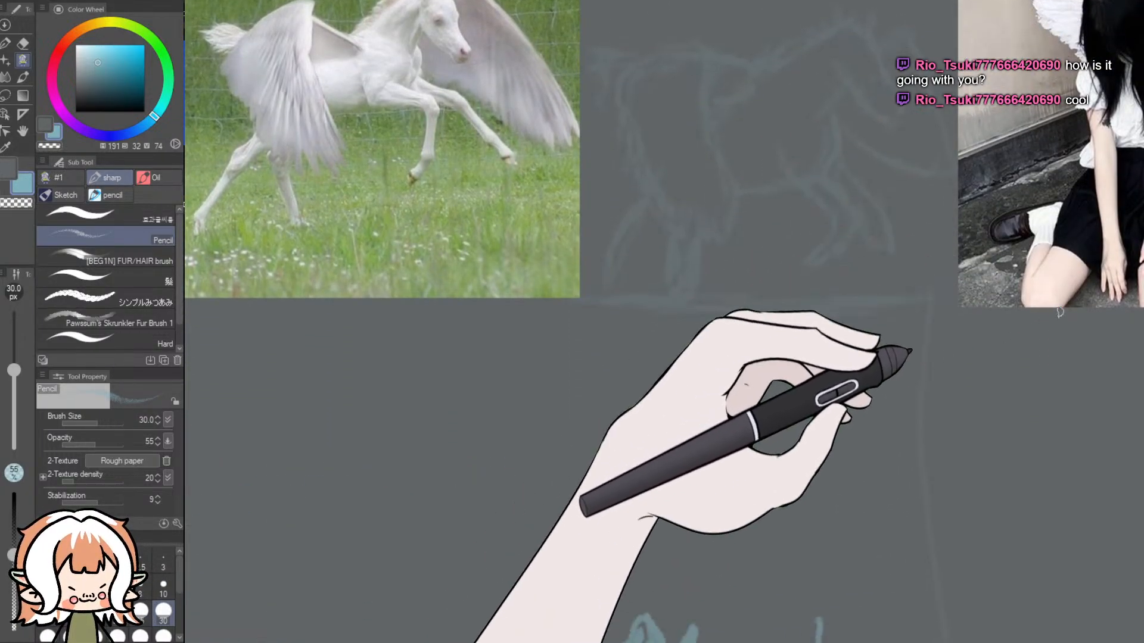
pyautogui.scroll(-4, 992, 324)
pyautogui.scroll(-1, 993, 381)
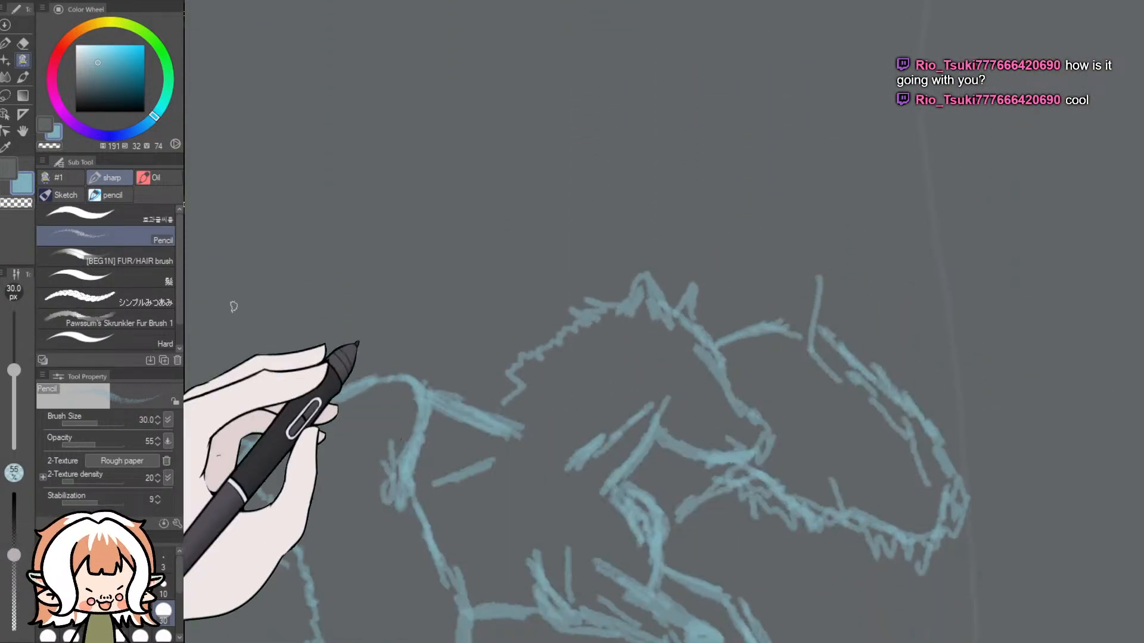
# - Erase the horse's near ear and the crown and mane lines beside it, then return to the Pencil
pyautogui.click(22, 43)
pyautogui.moveTo(677, 323)
pyautogui.mouseDown()
pyautogui.moveTo(667, 332)
pyautogui.moveTo(646, 295)
pyautogui.mouseUp()
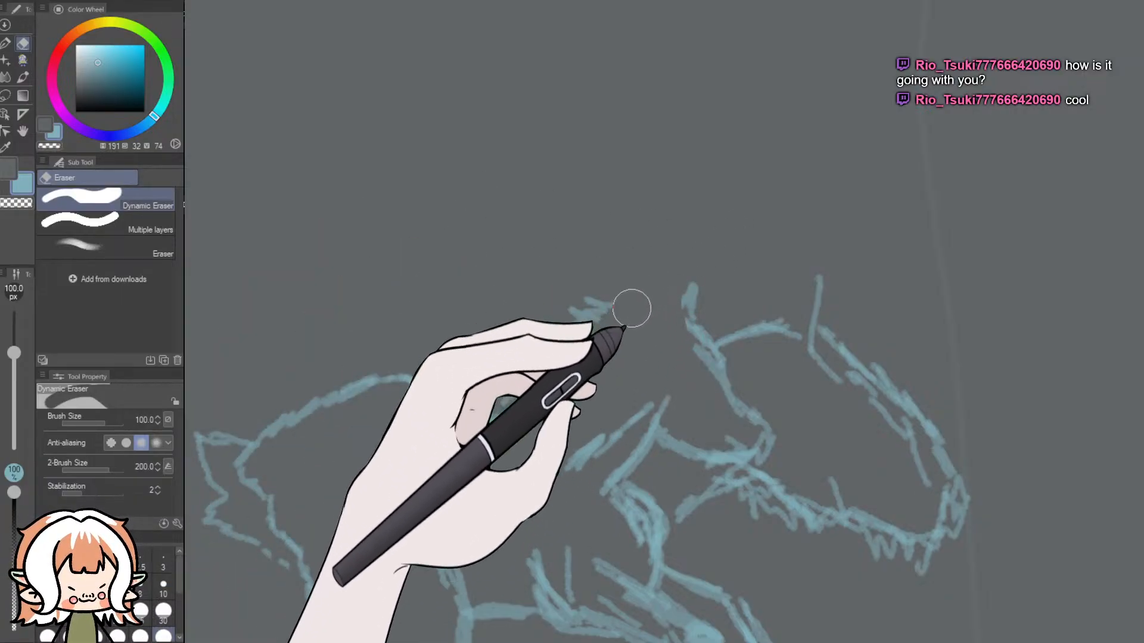
pyautogui.click(5, 43)
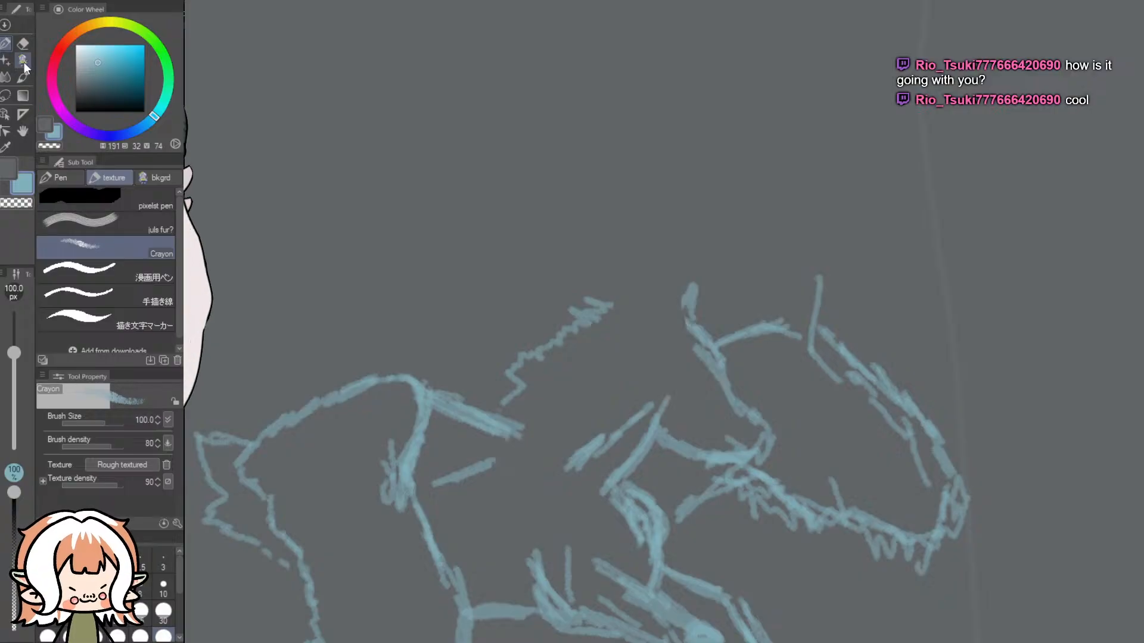
pyautogui.click(23, 60)
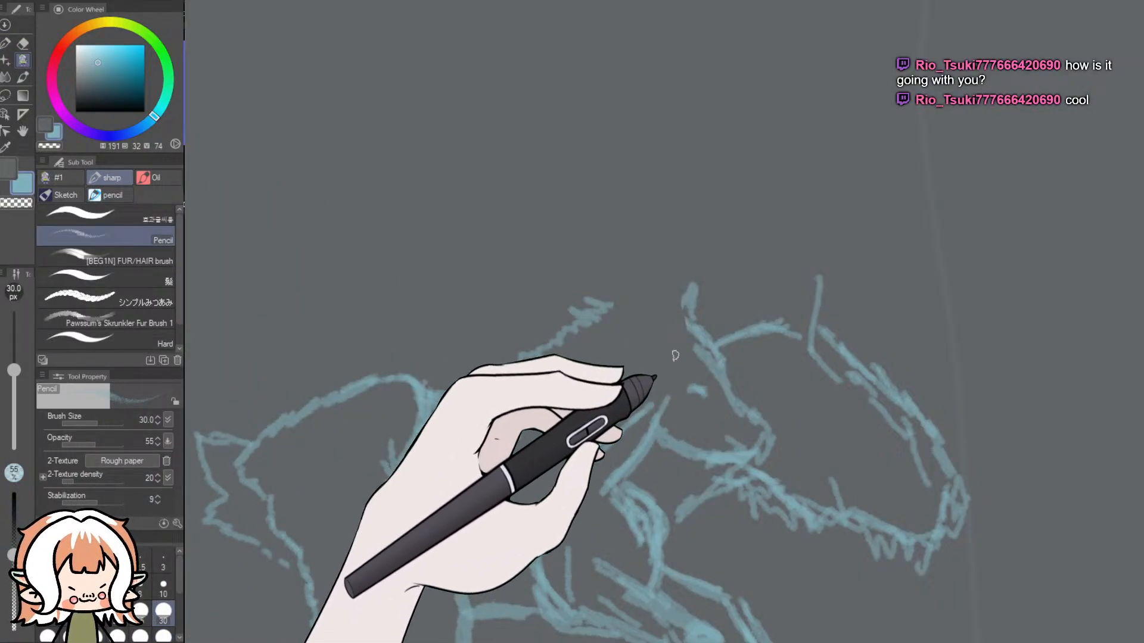
# - Try redrawing the horse's near ear and crown line in several positions between the mane and the far ear
pyautogui.moveTo(676, 361)
pyautogui.mouseDown()
pyautogui.moveTo(626, 328)
pyautogui.moveTo(628, 364)
pyautogui.moveTo(632, 342)
pyautogui.moveTo(673, 352)
pyautogui.moveTo(623, 308)
pyautogui.moveTo(688, 289)
pyautogui.mouseUp()
pyautogui.moveTo(1141, 388)
pyautogui.mouseDown()
pyautogui.moveTo(1140, 259)
pyautogui.moveTo(1140, 386)
pyautogui.mouseUp()
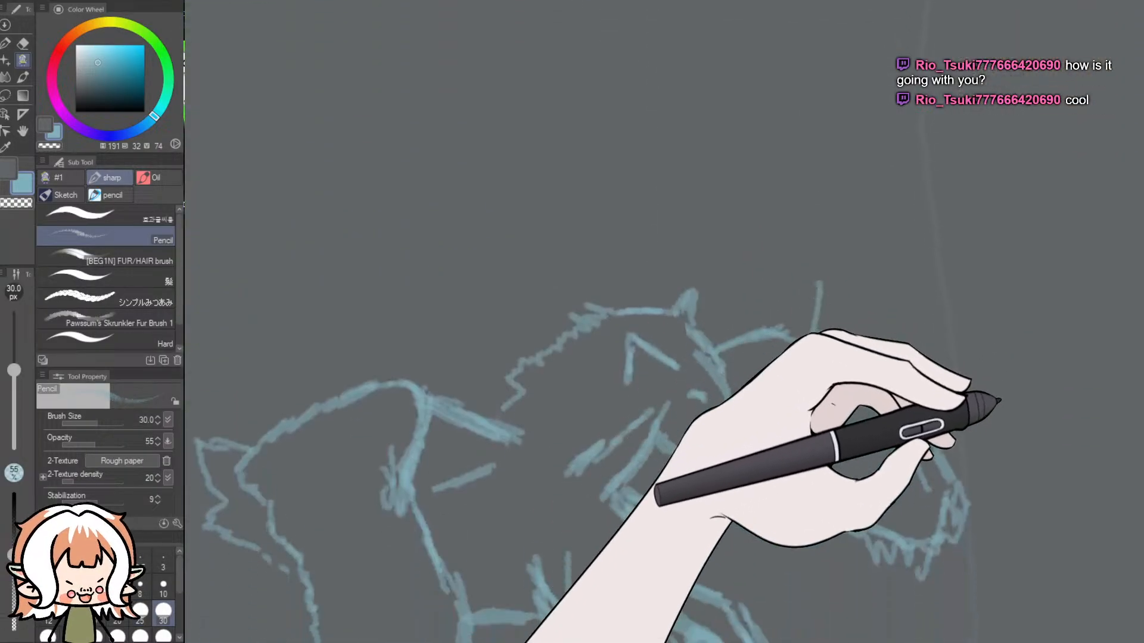
pyautogui.hotkey('ctrl', 'z')
pyautogui.hotkey('ctrl', 'z')
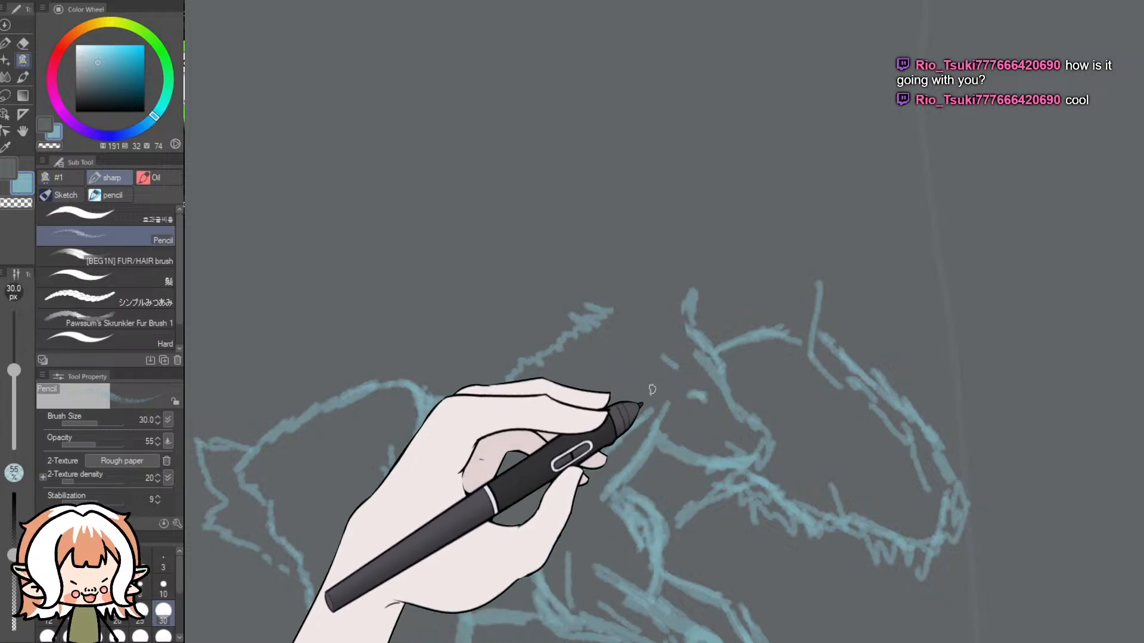
pyautogui.moveTo(655, 355)
pyautogui.mouseDown()
pyautogui.moveTo(664, 377)
pyautogui.moveTo(650, 355)
pyautogui.moveTo(647, 372)
pyautogui.moveTo(667, 352)
pyautogui.moveTo(651, 345)
pyautogui.moveTo(681, 358)
pyautogui.mouseUp()
pyautogui.hotkey('ctrl', 'z')
pyautogui.hotkey('ctrl', 'z')
pyautogui.hotkey('ctrl', 'z')
pyautogui.hotkey('ctrl', 'z')
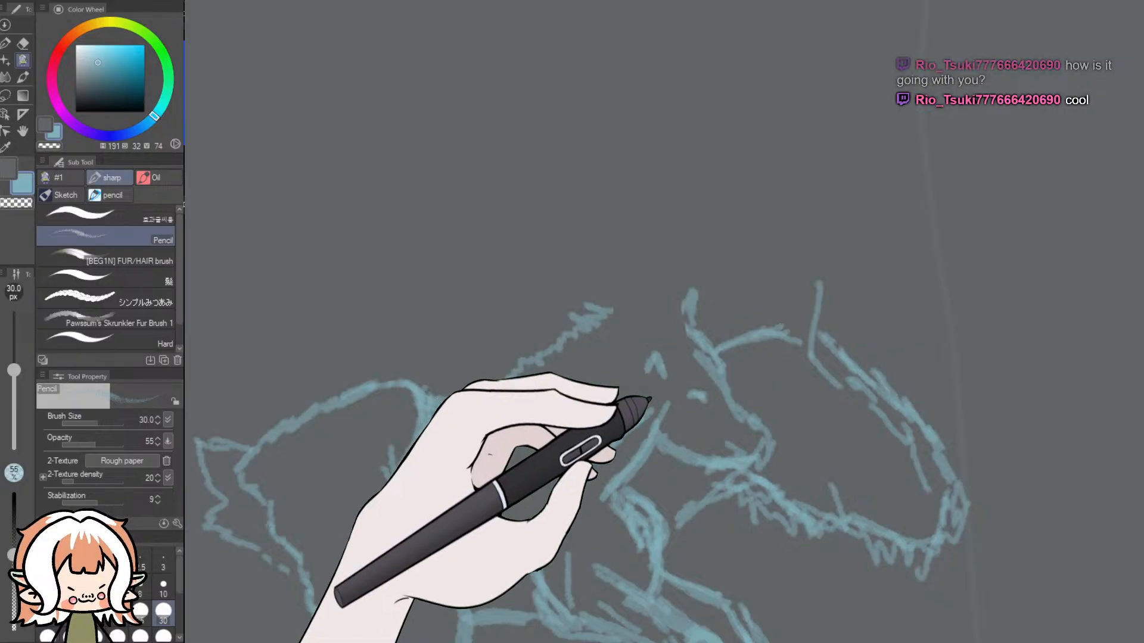
pyautogui.moveTo(683, 358); pyautogui.dragTo(651, 353)
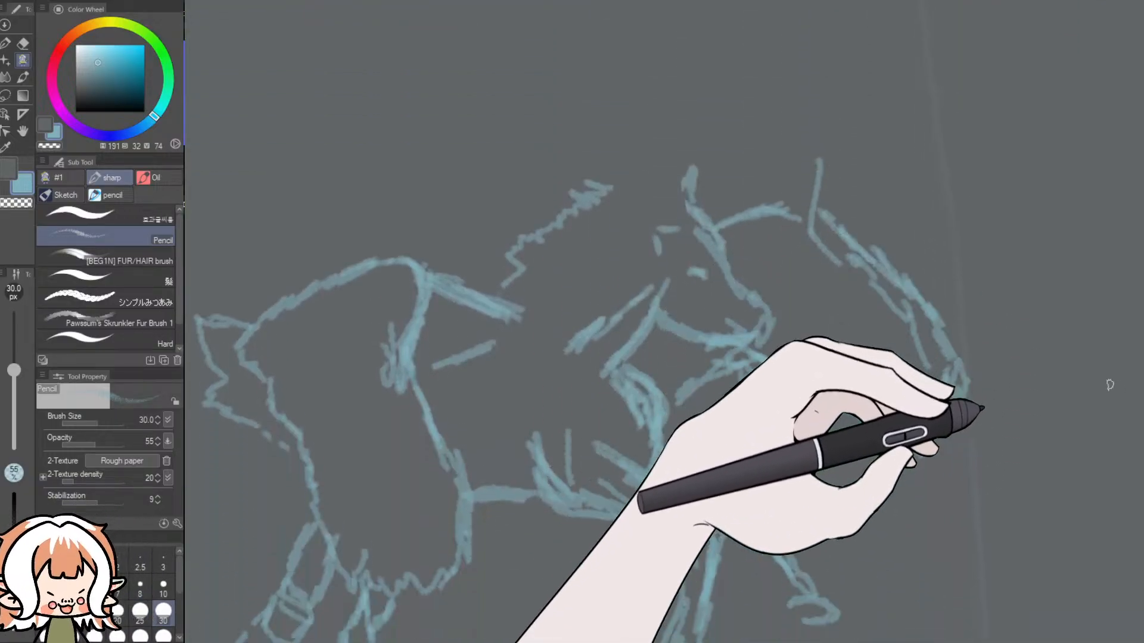
pyautogui.moveTo(665, 266)
pyautogui.mouseDown()
pyautogui.moveTo(656, 236)
pyautogui.moveTo(659, 259)
pyautogui.moveTo(651, 226)
pyautogui.moveTo(672, 230)
pyautogui.moveTo(644, 245)
pyautogui.mouseUp()
pyautogui.hotkey('ctrl', 'z')
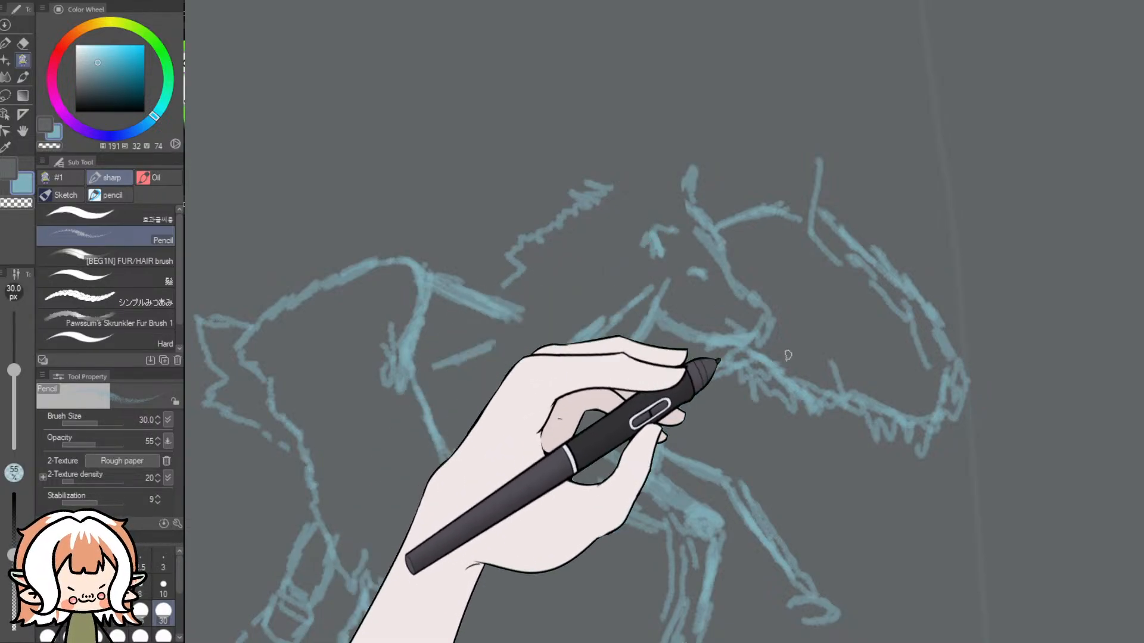
pyautogui.hotkey('ctrl', 'z')
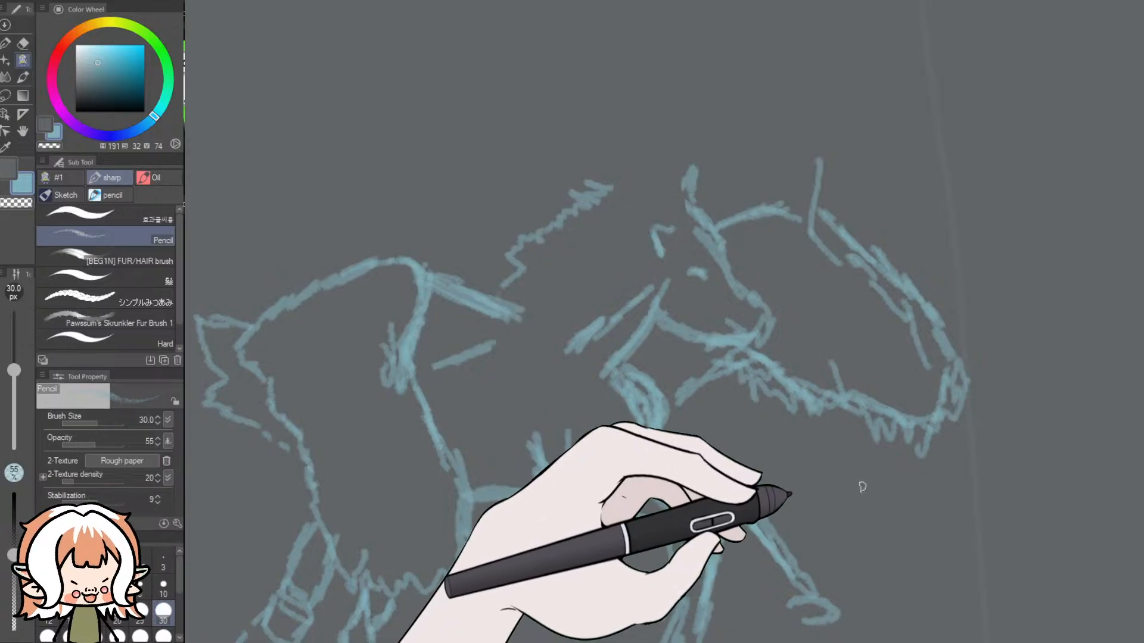
pyautogui.hotkey('ctrl', 'z')
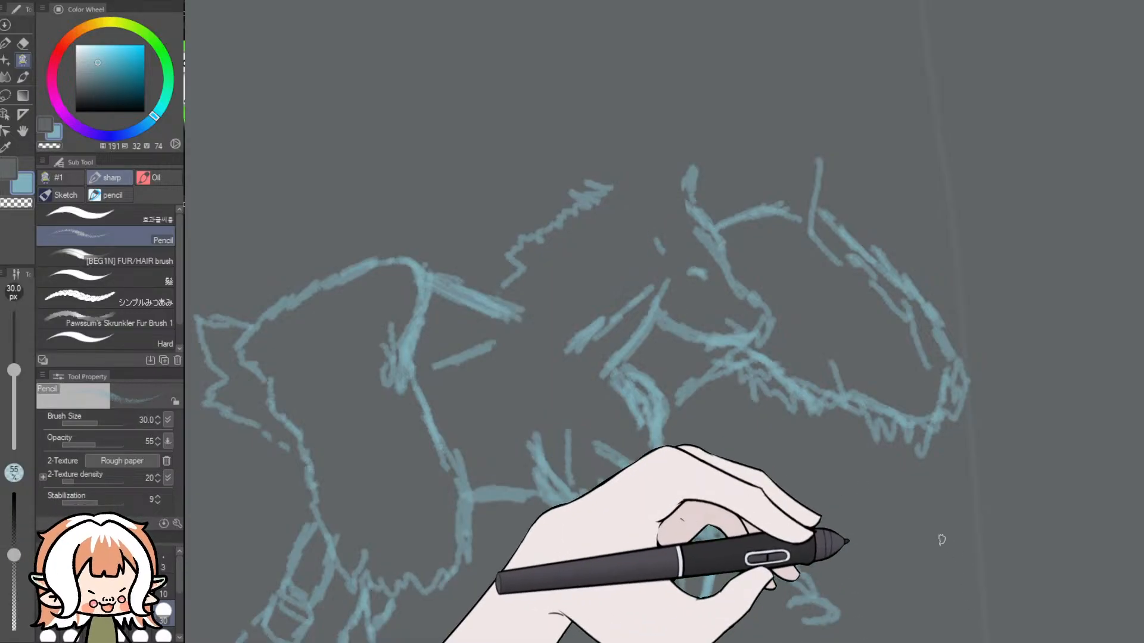
pyautogui.hotkey('ctrl', 'z')
# - Erase the horse's remaining mane, far ear, eye and forehead line, keeping the wings and body
pyautogui.scroll(-4, 635, 482)
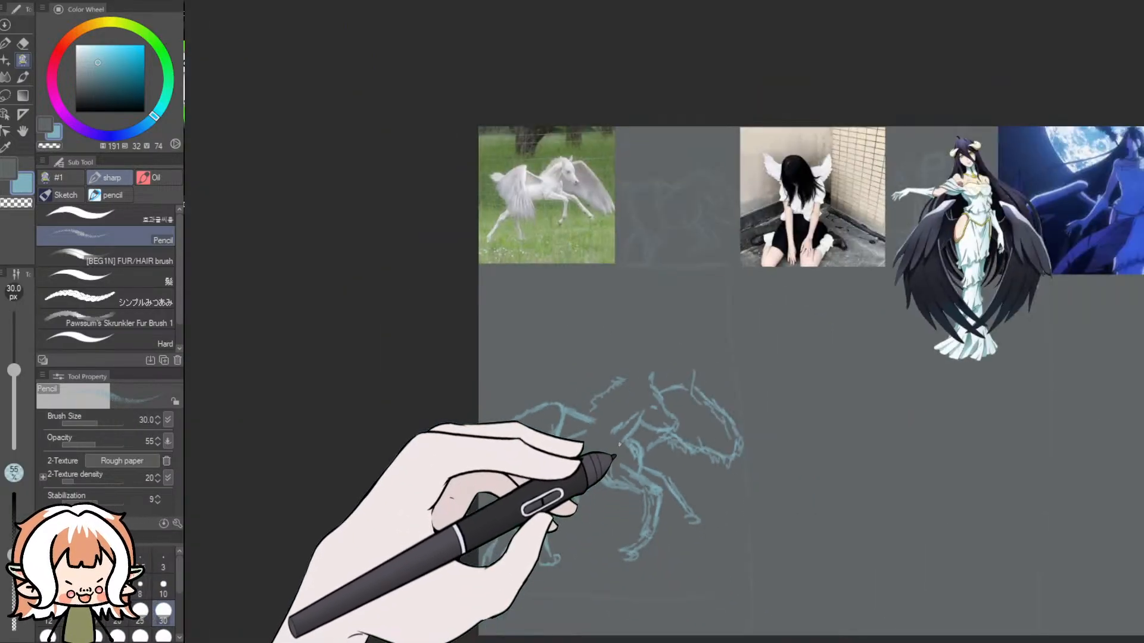
pyautogui.scroll(1, 577, 414)
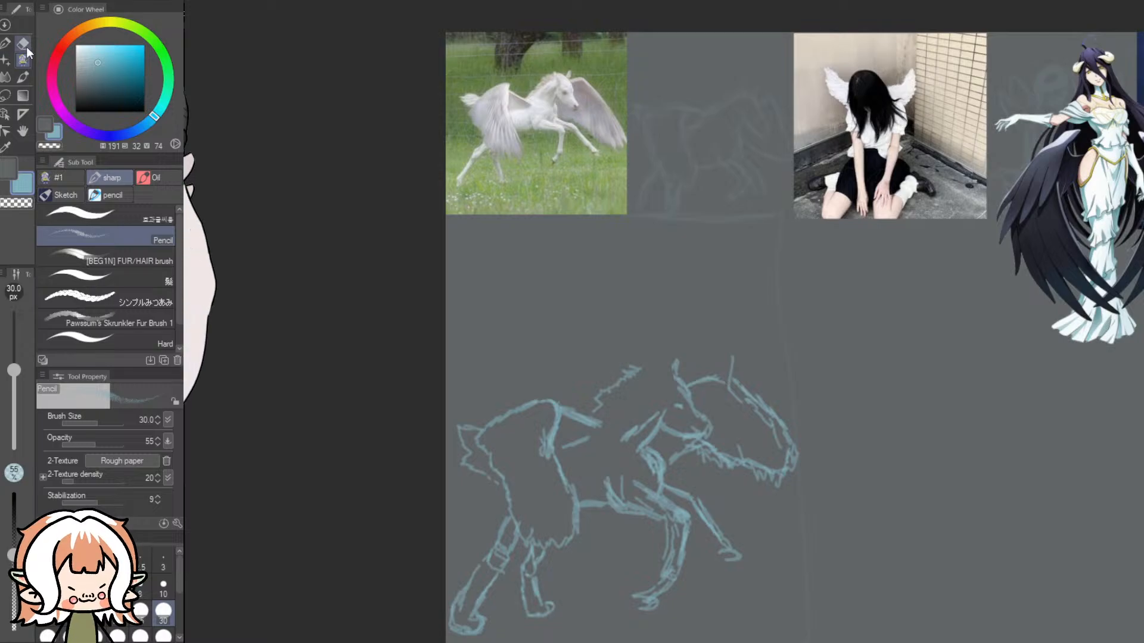
pyautogui.click(24, 41)
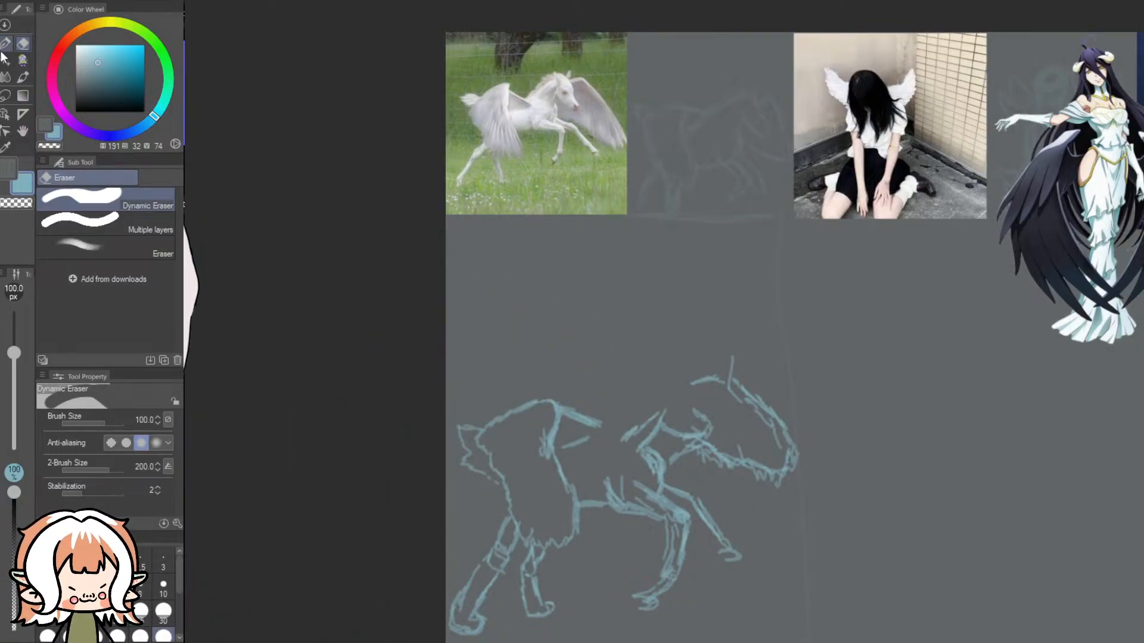
pyautogui.click(22, 60)
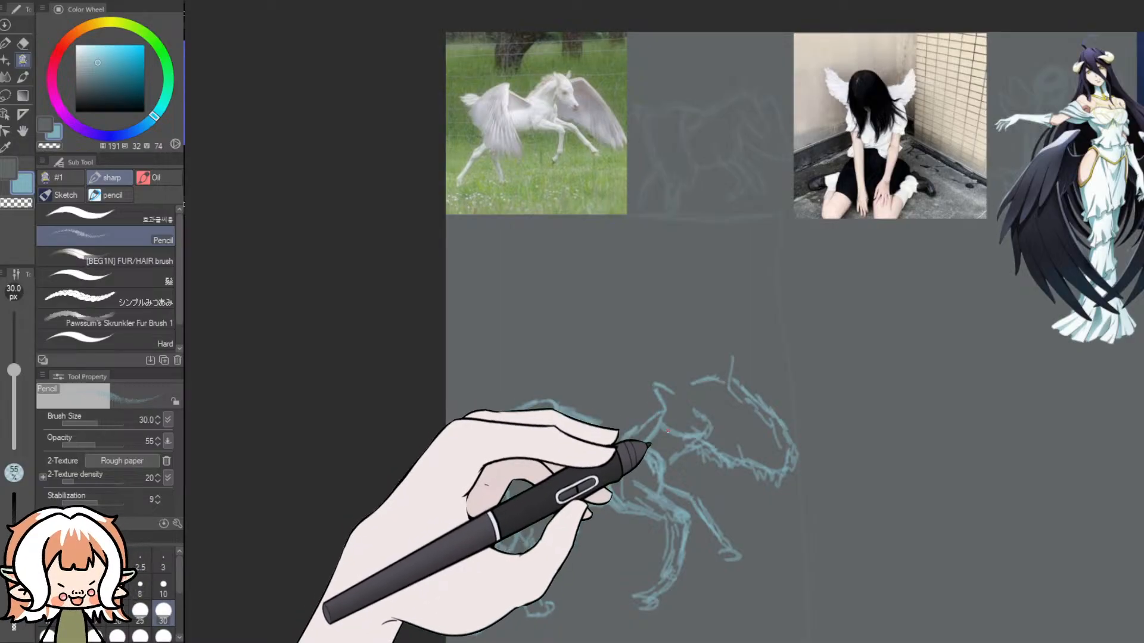
# - Examine the foal's head, ears and eye placement in the reference picture and compare them with the sketched head
pyautogui.scroll(8, 563, 89)
pyautogui.scroll(3, 526, 60)
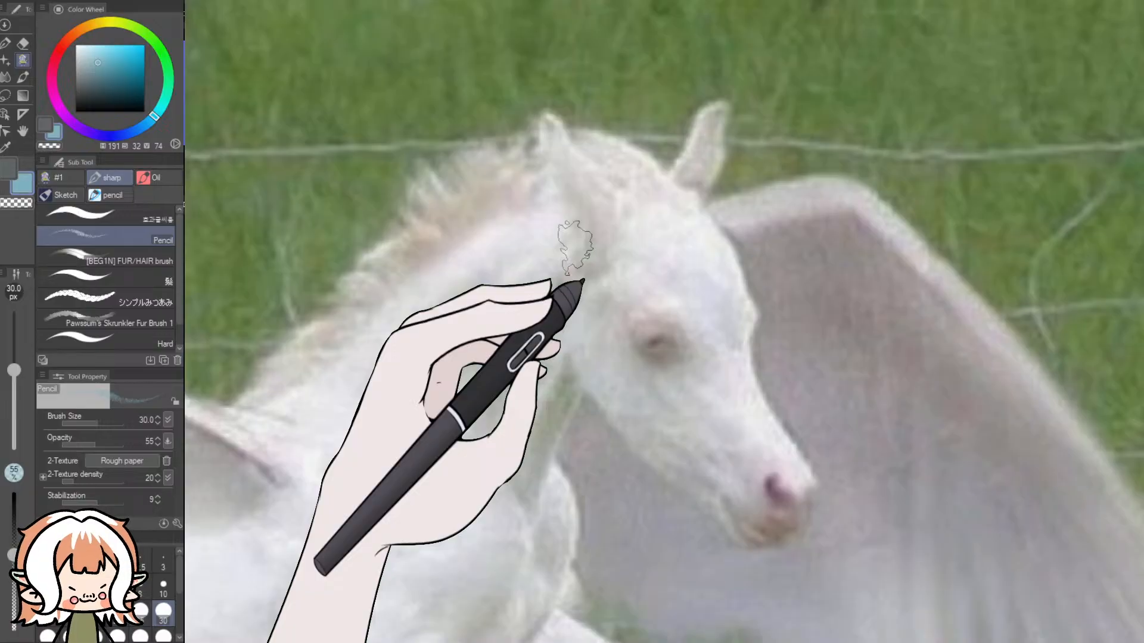
pyautogui.scroll(-2, 644, 286)
pyautogui.scroll(-5, 649, 289)
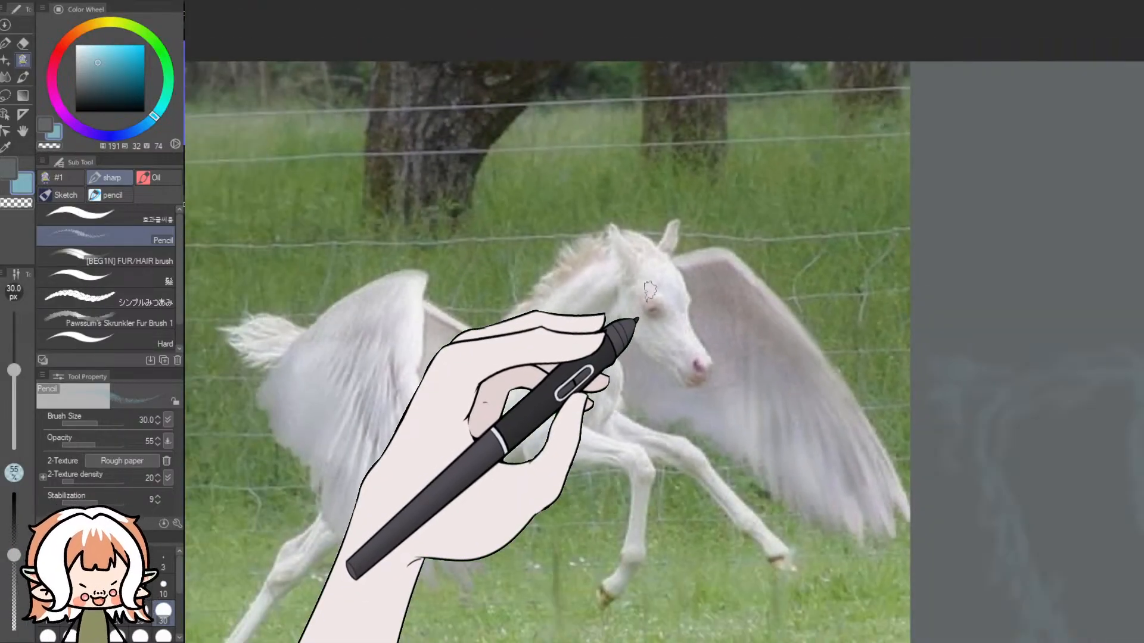
pyautogui.scroll(3, 655, 334)
pyautogui.scroll(-6, 656, 339)
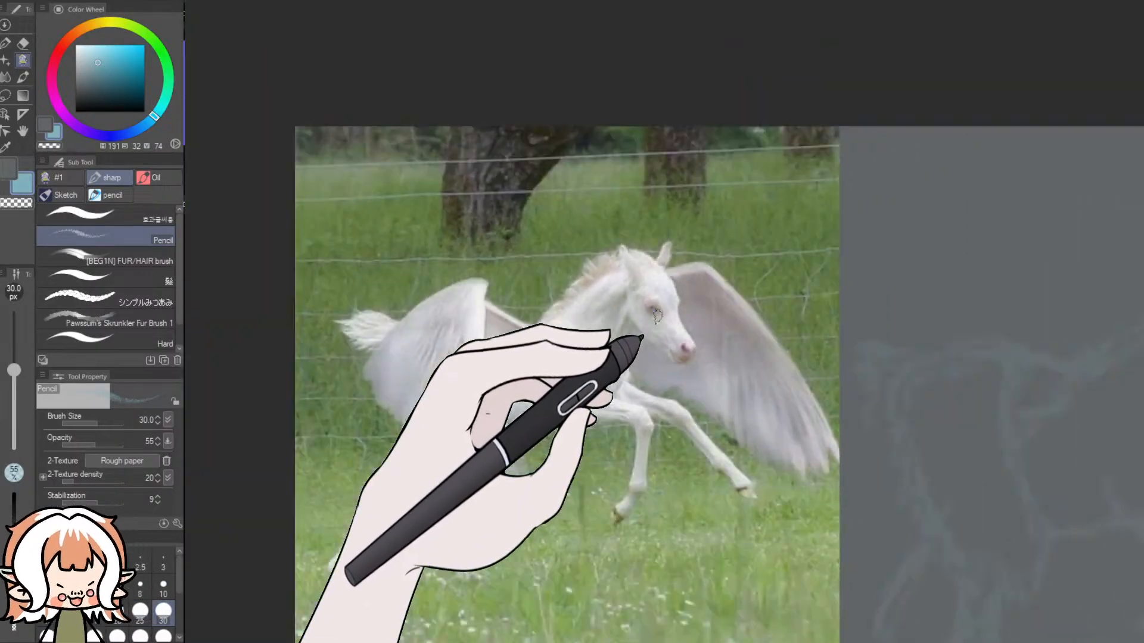
pyautogui.scroll(-5, 977, 316)
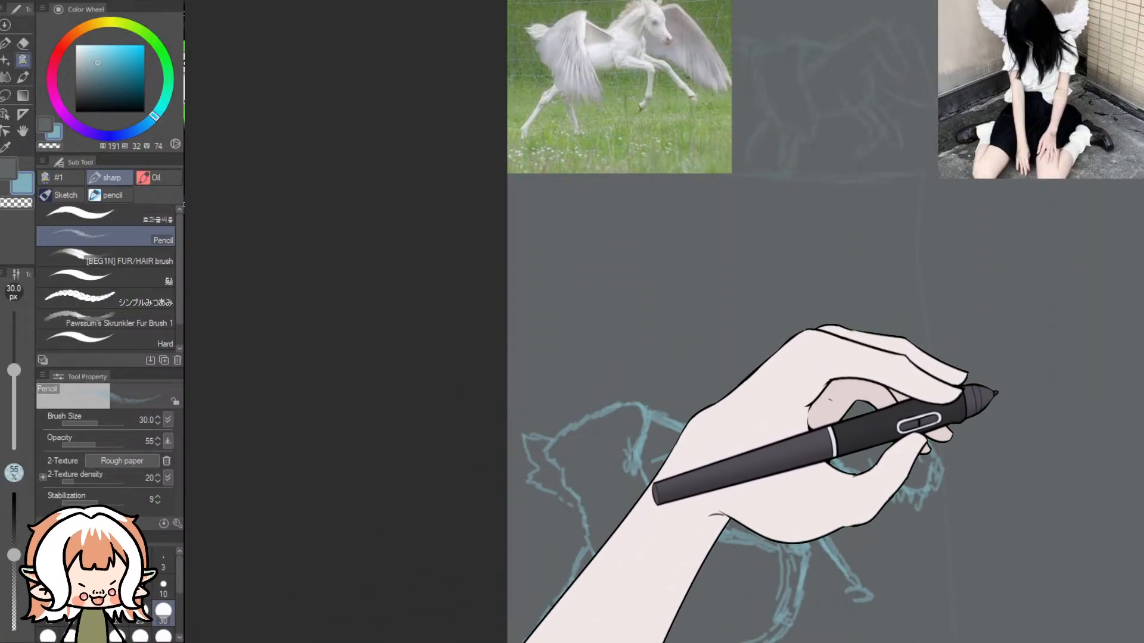
pyautogui.scroll(1, 983, 387)
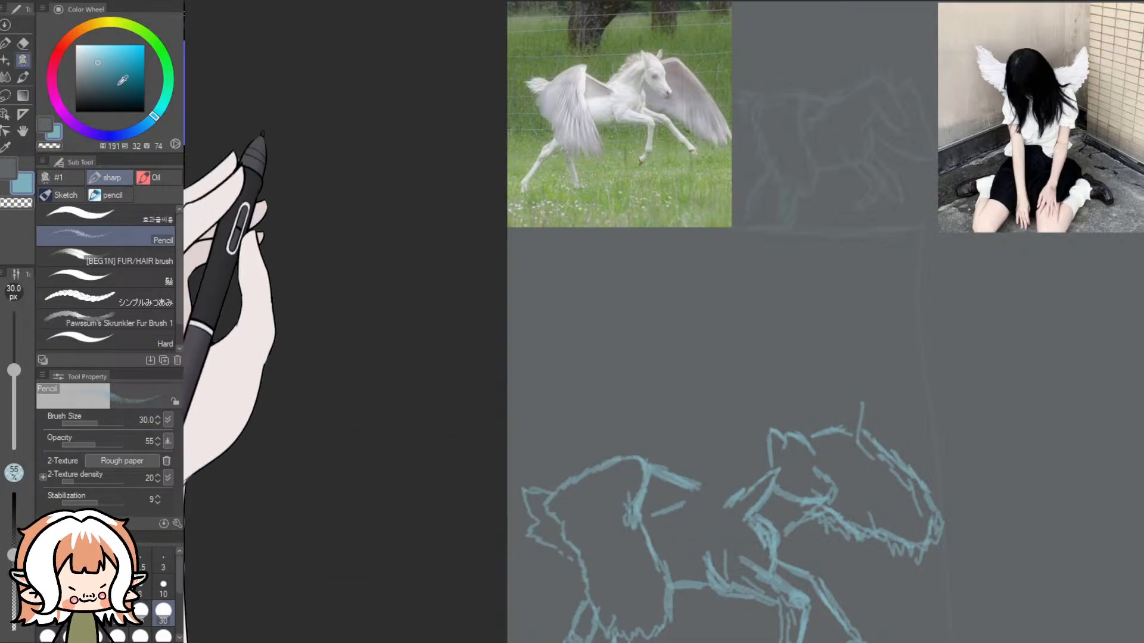
# - Draw a longer lower outline for the far wing, and erase its old feathered edge and the horse's head
pyautogui.click(23, 43)
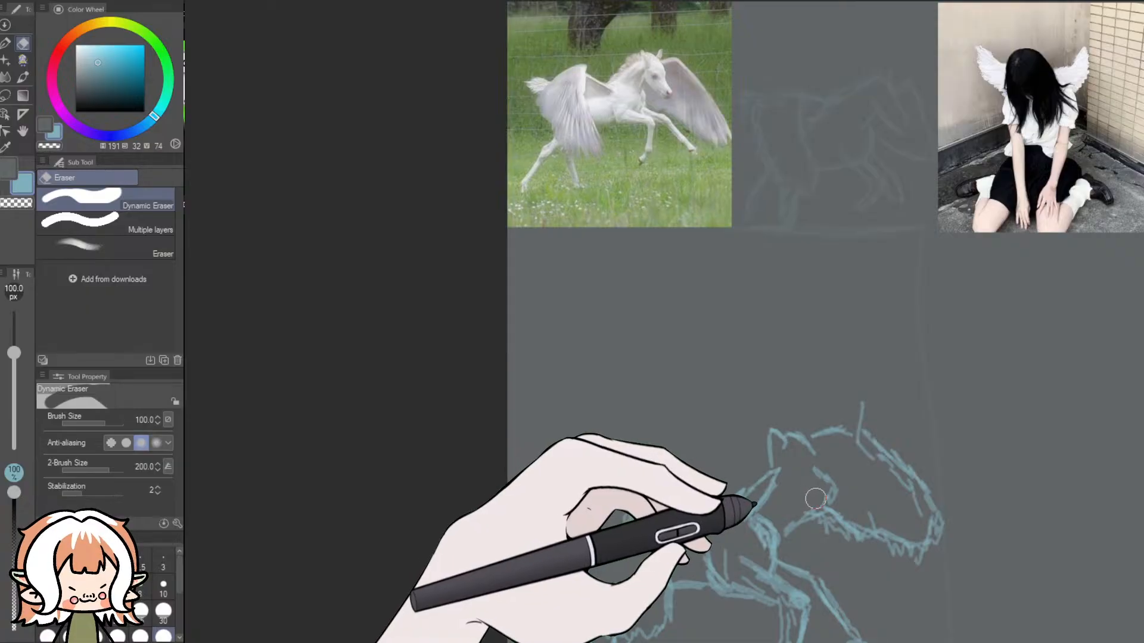
pyautogui.click(24, 63)
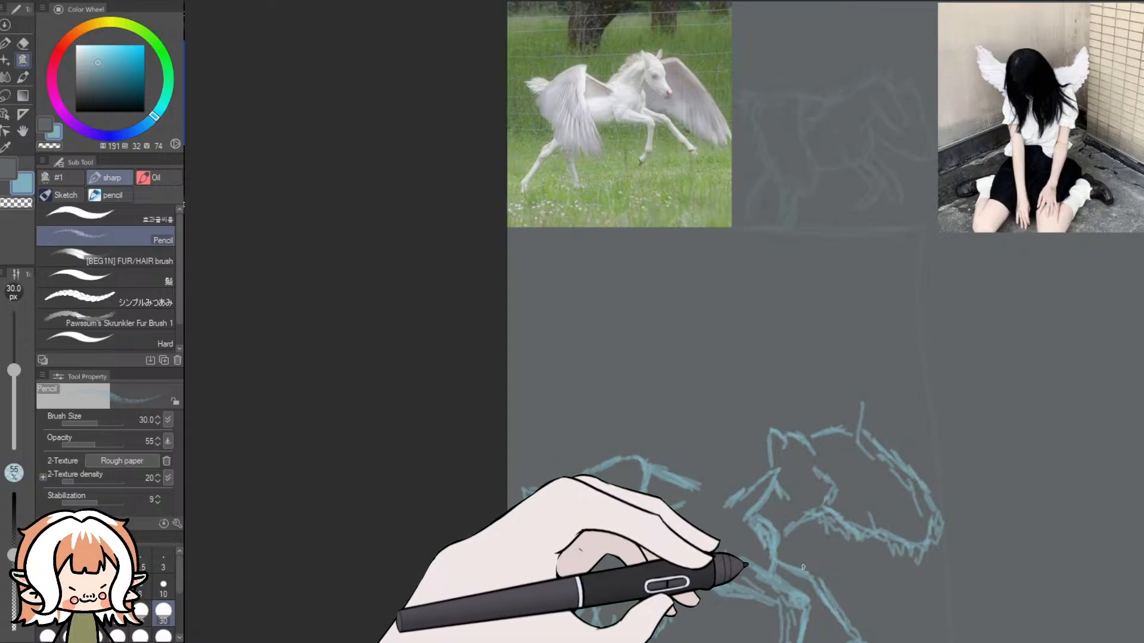
pyautogui.moveTo(824, 553)
pyautogui.mouseDown()
pyautogui.moveTo(907, 632)
pyautogui.moveTo(934, 603)
pyautogui.moveTo(940, 539)
pyautogui.moveTo(940, 593)
pyautogui.mouseUp()
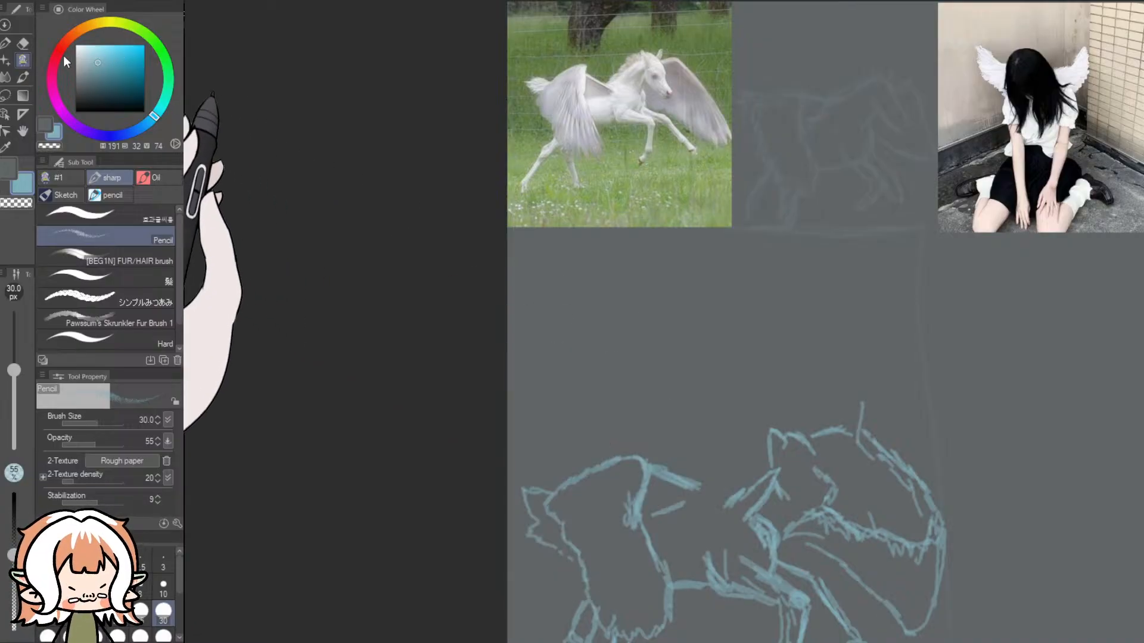
pyautogui.click(23, 42)
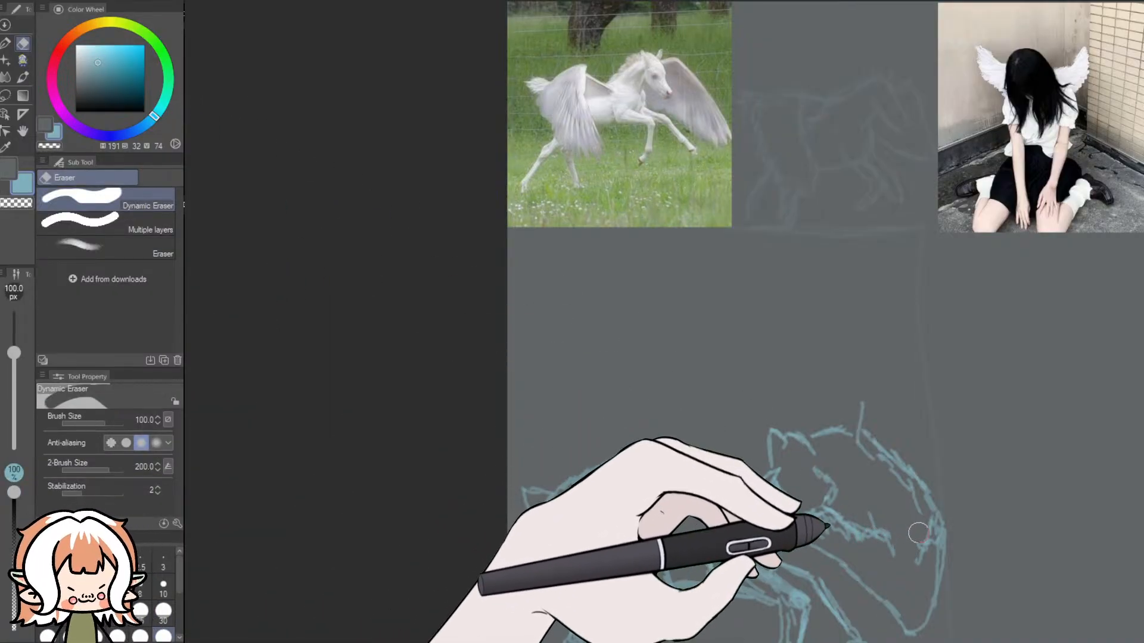
pyautogui.moveTo(914, 538)
pyautogui.mouseDown()
pyautogui.moveTo(853, 507)
pyautogui.moveTo(828, 521)
pyautogui.moveTo(892, 558)
pyautogui.moveTo(808, 513)
pyautogui.moveTo(790, 474)
pyautogui.moveTo(846, 487)
pyautogui.moveTo(789, 442)
pyautogui.moveTo(805, 447)
pyautogui.moveTo(759, 447)
pyautogui.moveTo(787, 466)
pyautogui.moveTo(742, 491)
pyautogui.mouseUp()
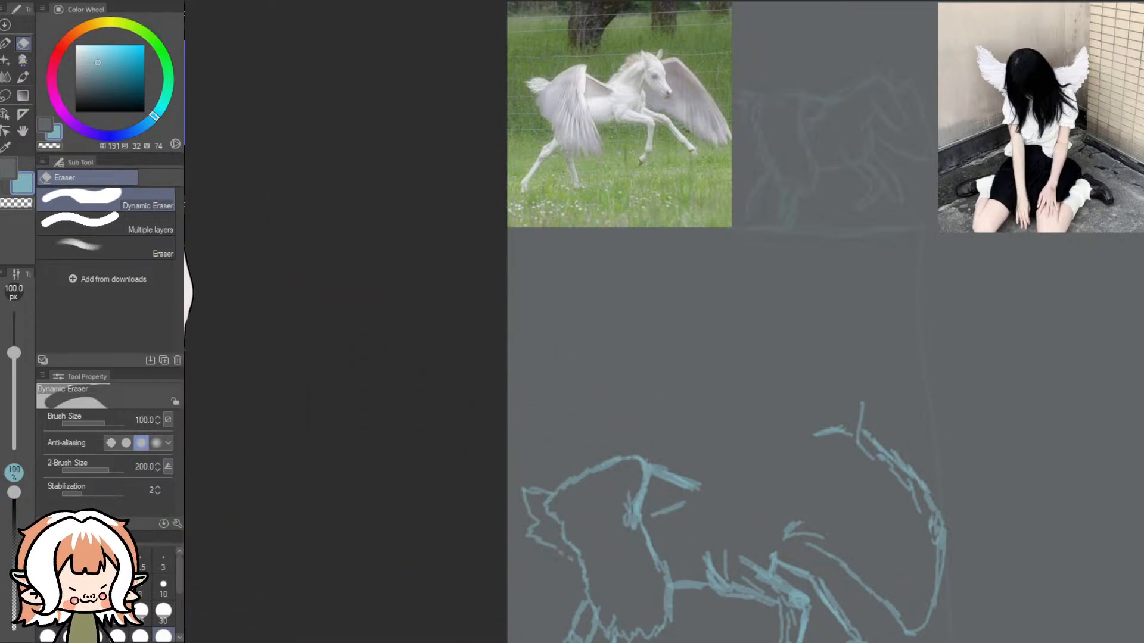
# - Redraw the horse's head in front of the far wing with an eye, jaw, muzzle, forehead and far ear
pyautogui.click(22, 61)
pyautogui.scroll(-3, 994, 381)
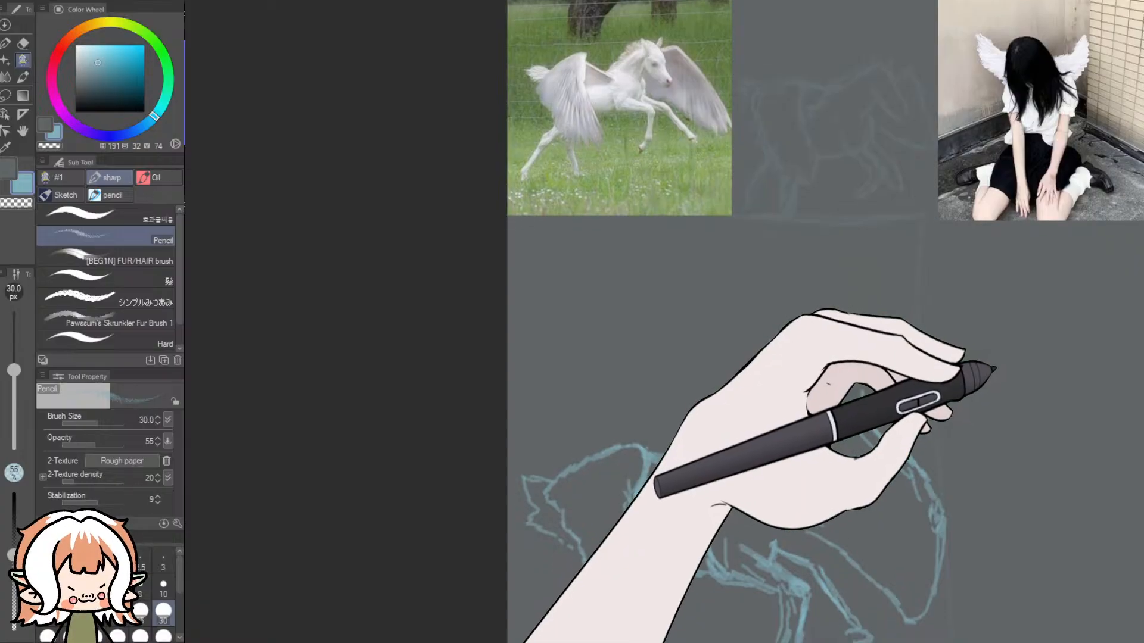
pyautogui.scroll(-4, 1073, 390)
pyautogui.scroll(8, 1136, 361)
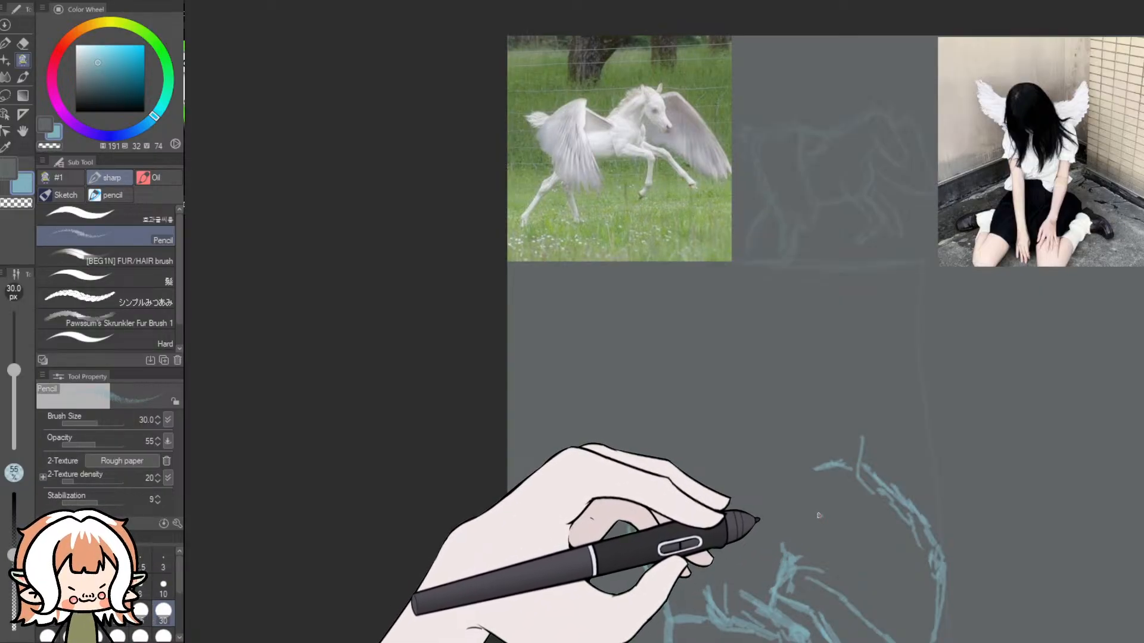
pyautogui.moveTo(816, 518); pyautogui.dragTo(823, 523)
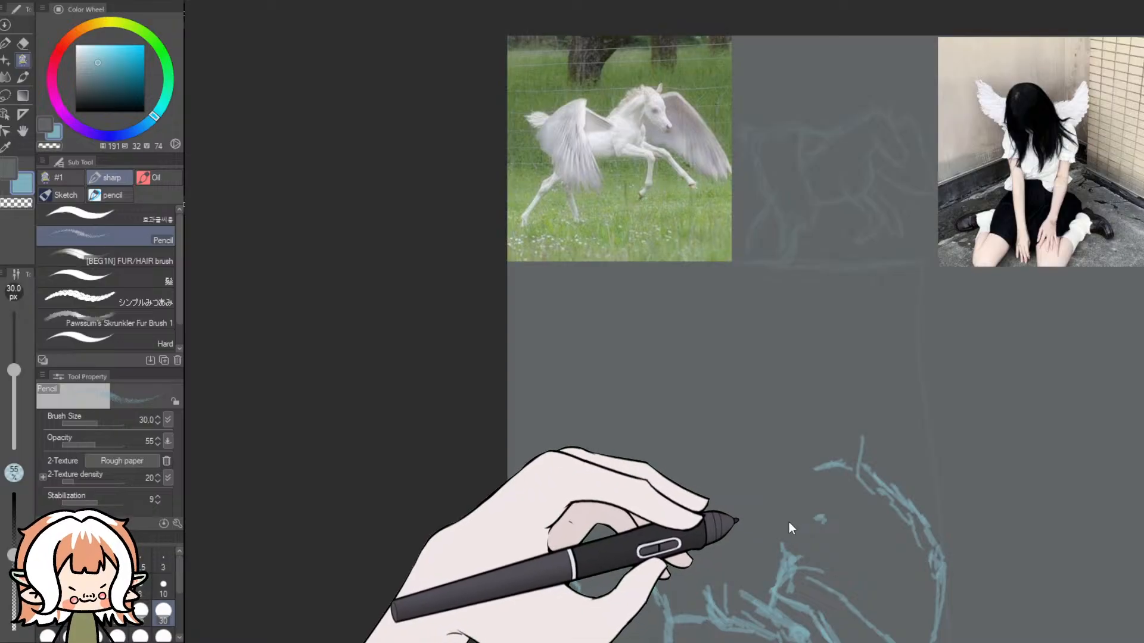
pyautogui.moveTo(781, 544)
pyautogui.mouseDown()
pyautogui.moveTo(804, 513)
pyautogui.moveTo(780, 541)
pyautogui.mouseUp()
pyautogui.hotkey('ctrl', 'z')
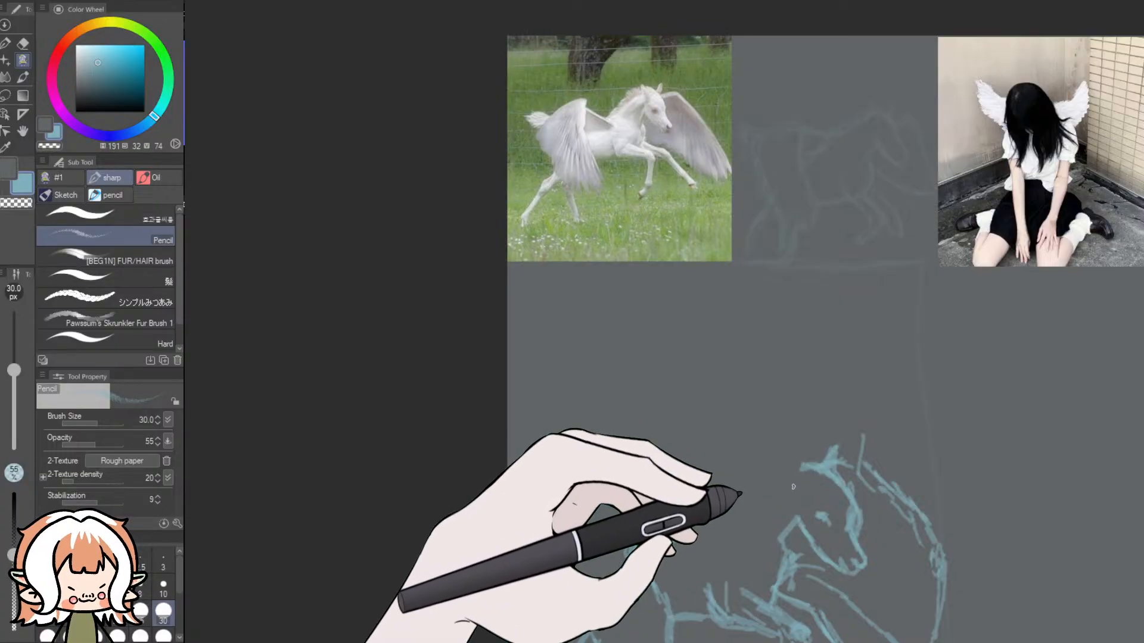
# - Draw the horse's pointed near ear, and add the neck line and jagged mane running back to the near wing
pyautogui.moveTo(797, 484)
pyautogui.mouseDown()
pyautogui.moveTo(795, 497)
pyautogui.moveTo(797, 465)
pyautogui.moveTo(795, 494)
pyautogui.moveTo(809, 479)
pyautogui.mouseUp()
pyautogui.hotkey('ctrl', 'z')
pyautogui.hotkey('ctrl', 'z')
pyautogui.hotkey('ctrl', 'z')
pyautogui.moveTo(793, 494); pyautogui.dragTo(791, 466)
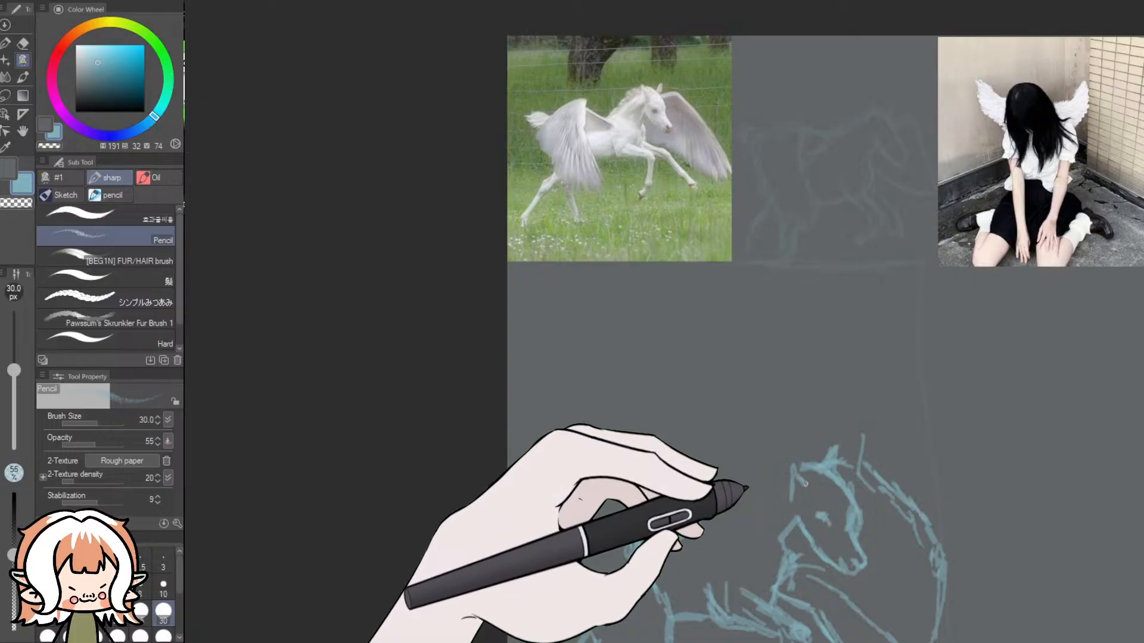
pyautogui.moveTo(796, 467); pyautogui.dragTo(790, 497)
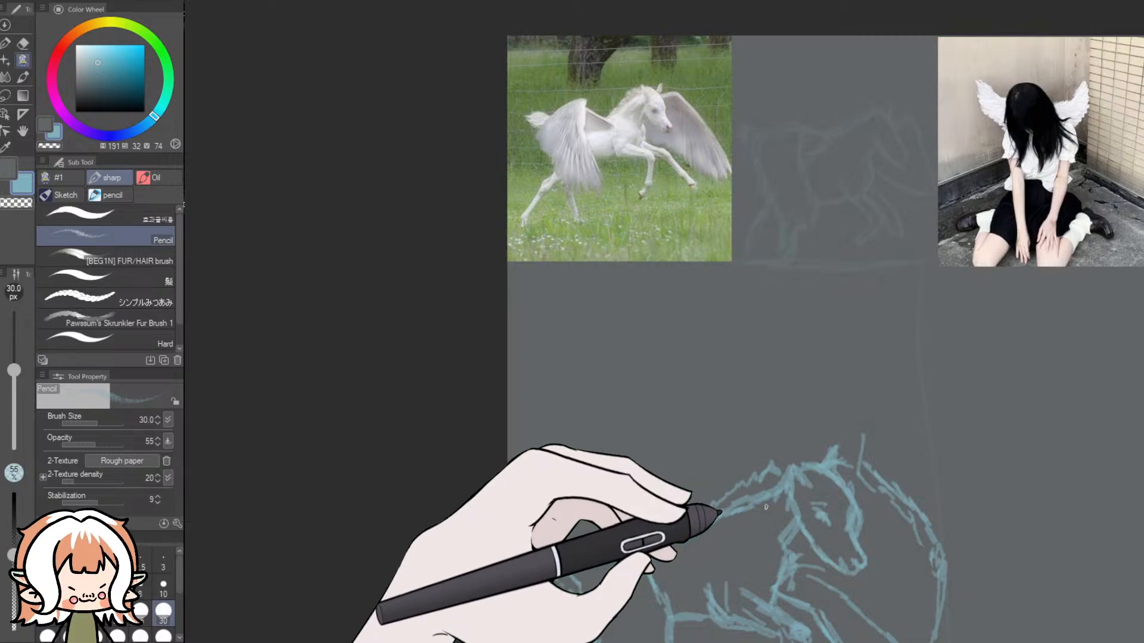
# - Erase the horse's front legs, lower chest, most of its belly line and both hind legs
pyautogui.scroll(-3, 767, 507)
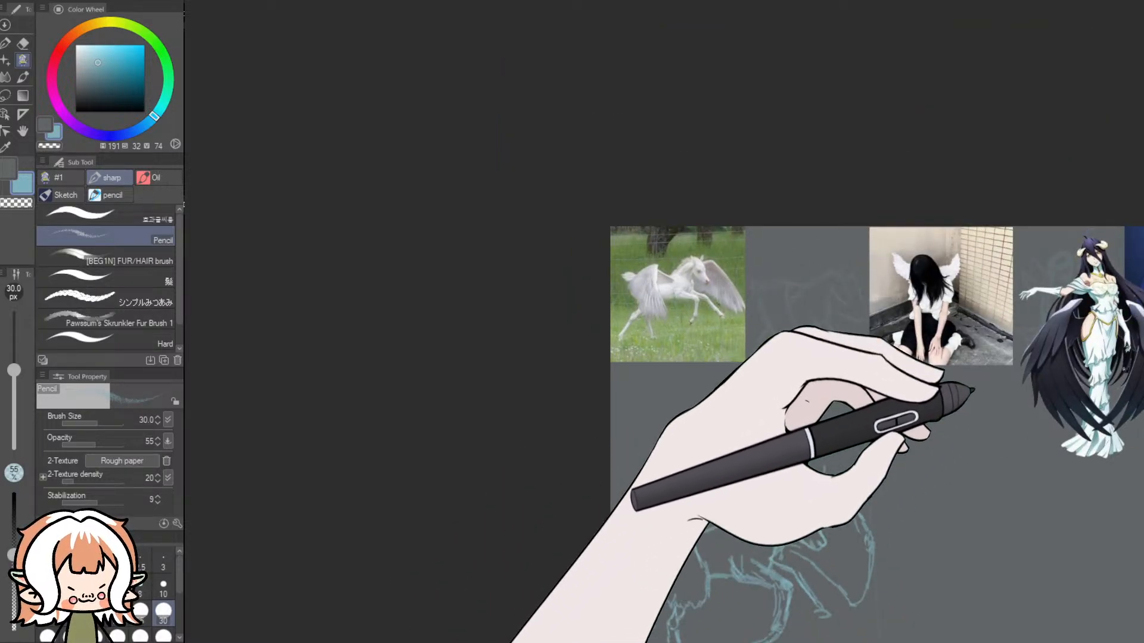
pyautogui.moveTo(1142, 363); pyautogui.dragTo(1143, 401)
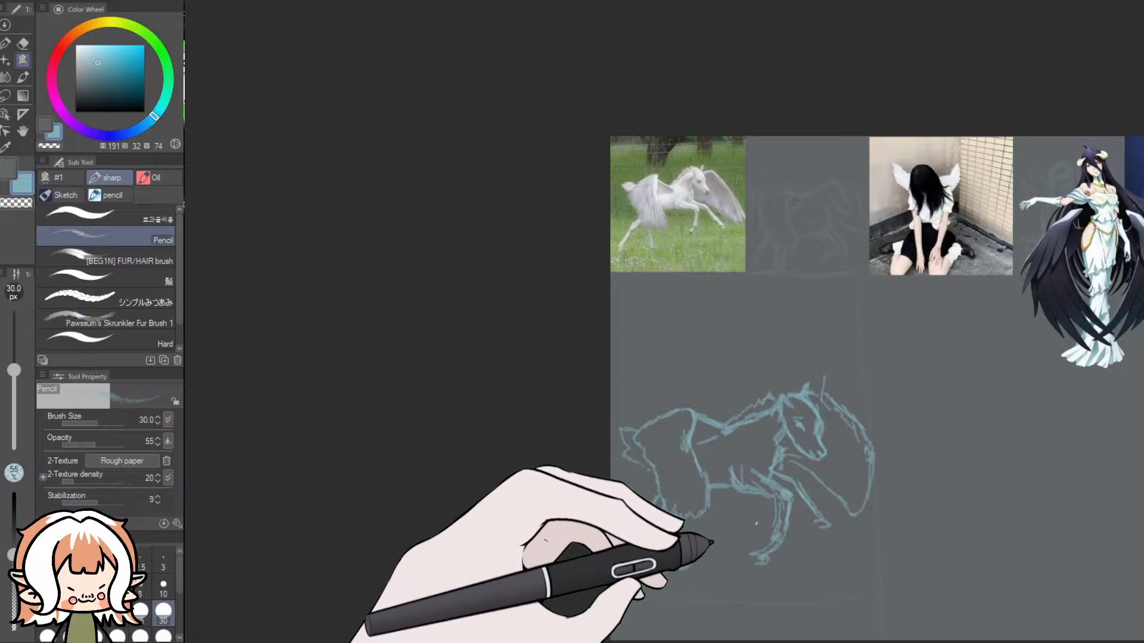
pyautogui.scroll(3, 633, 488)
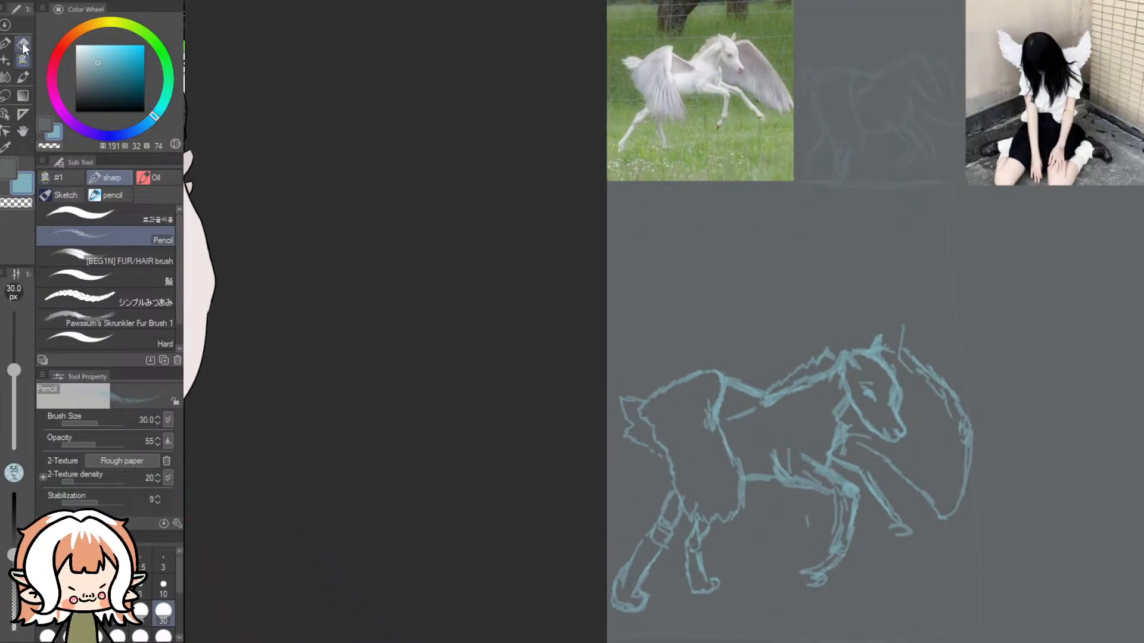
pyautogui.click(22, 43)
pyautogui.moveTo(818, 558)
pyautogui.mouseDown()
pyautogui.moveTo(845, 547)
pyautogui.moveTo(822, 593)
pyautogui.moveTo(834, 533)
pyautogui.moveTo(796, 525)
pyautogui.moveTo(854, 495)
pyautogui.moveTo(831, 512)
pyautogui.moveTo(788, 473)
pyautogui.moveTo(788, 484)
pyautogui.moveTo(774, 455)
pyautogui.moveTo(851, 488)
pyautogui.moveTo(840, 459)
pyautogui.moveTo(880, 511)
pyautogui.moveTo(865, 476)
pyautogui.mouseUp()
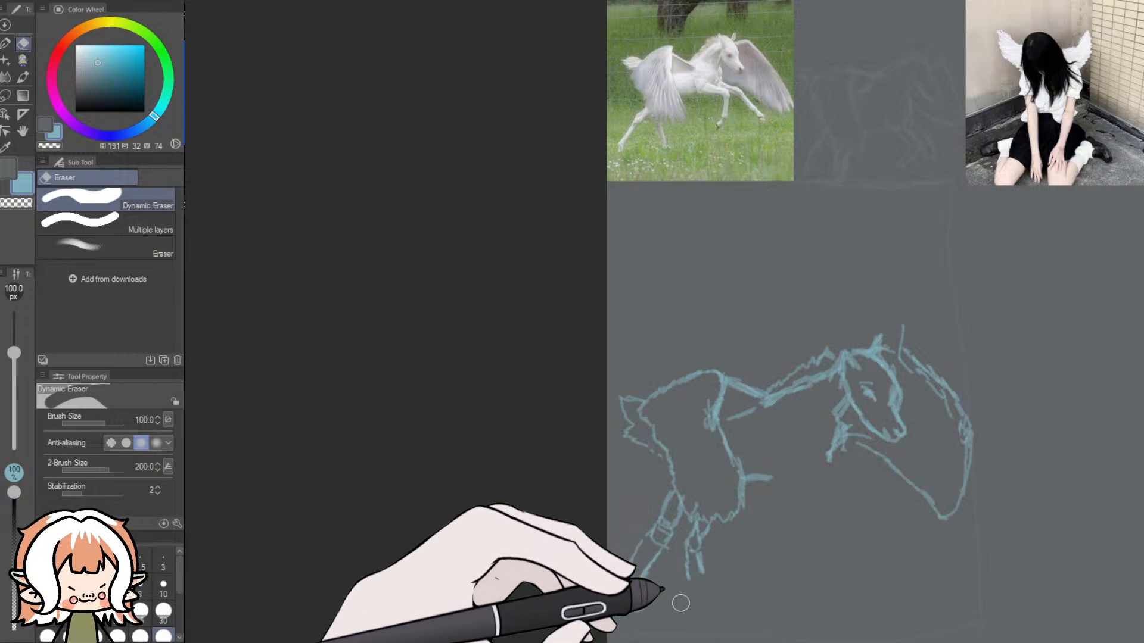
pyautogui.moveTo(701, 542)
pyautogui.mouseDown()
pyautogui.moveTo(664, 537)
pyautogui.moveTo(670, 504)
pyautogui.moveTo(627, 608)
pyautogui.moveTo(650, 575)
pyautogui.moveTo(613, 592)
pyautogui.mouseUp()
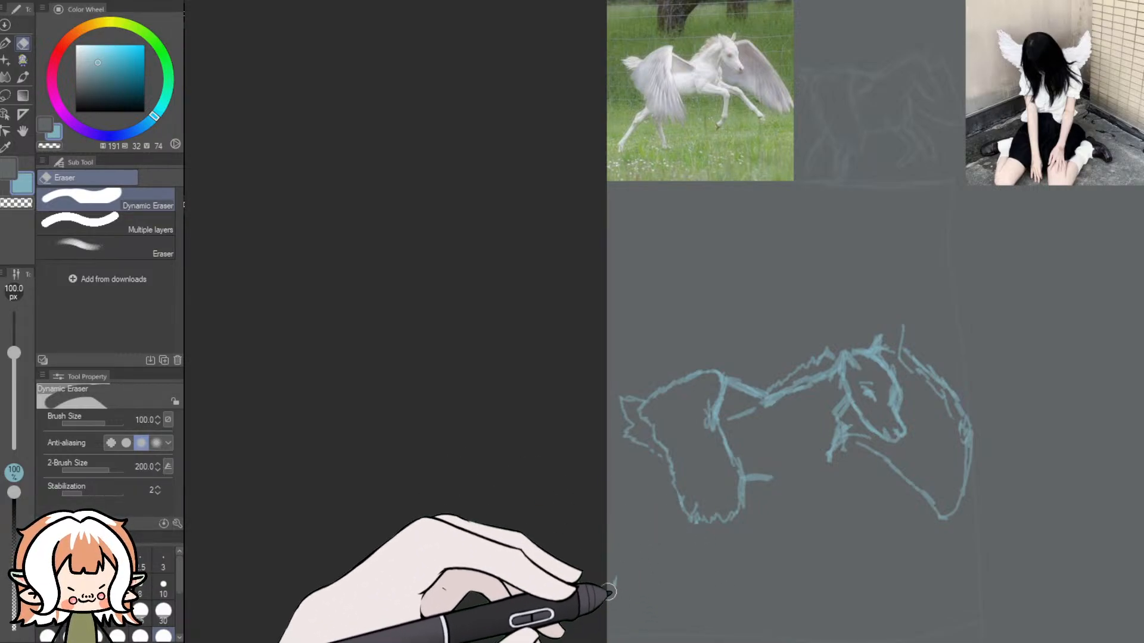
# - Sketch the horse's outstretched far front leg from the chest to the hoof, and add short hind-leg strokes beside the near wing's tip
pyautogui.click(22, 59)
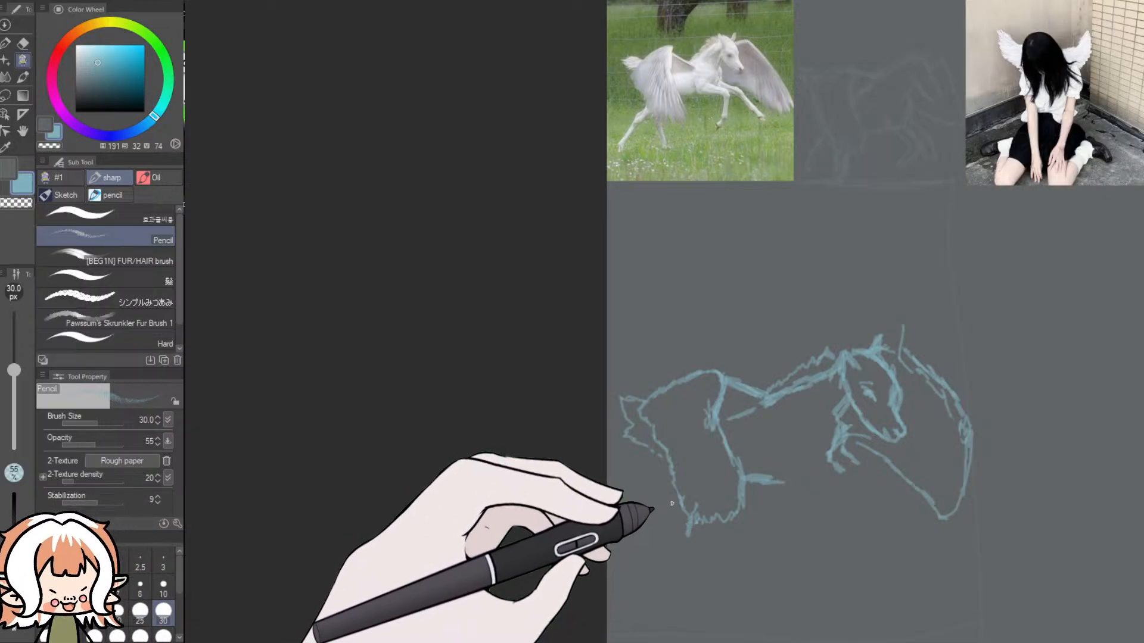
pyautogui.moveTo(680, 501); pyautogui.dragTo(662, 513)
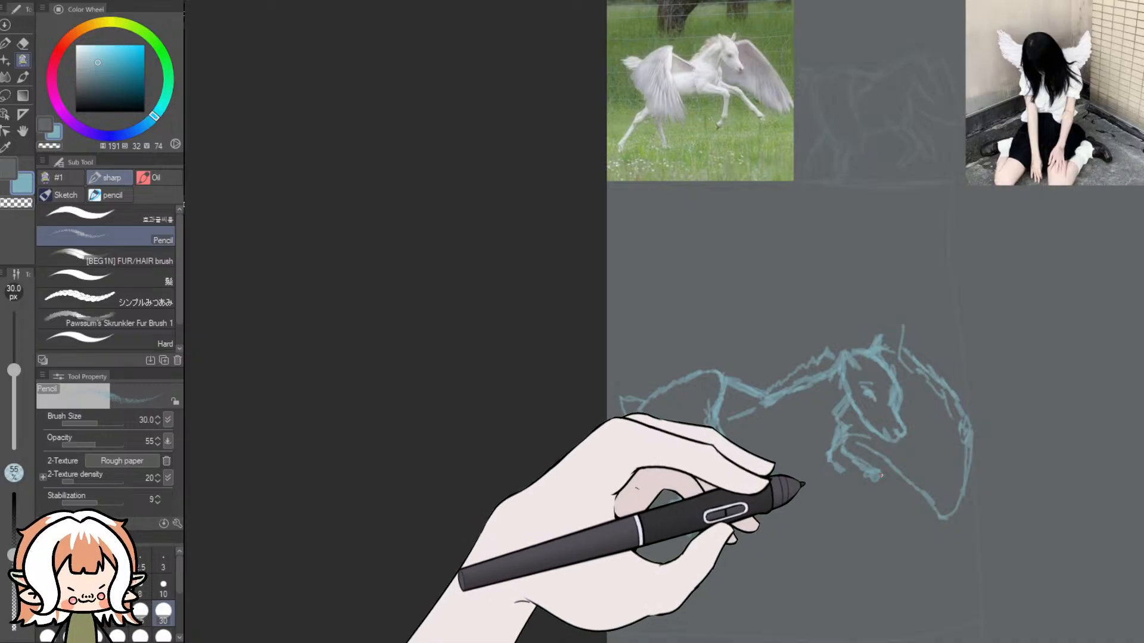
pyautogui.moveTo(878, 472)
pyautogui.mouseDown()
pyautogui.moveTo(895, 506)
pyautogui.moveTo(888, 518)
pyautogui.mouseUp()
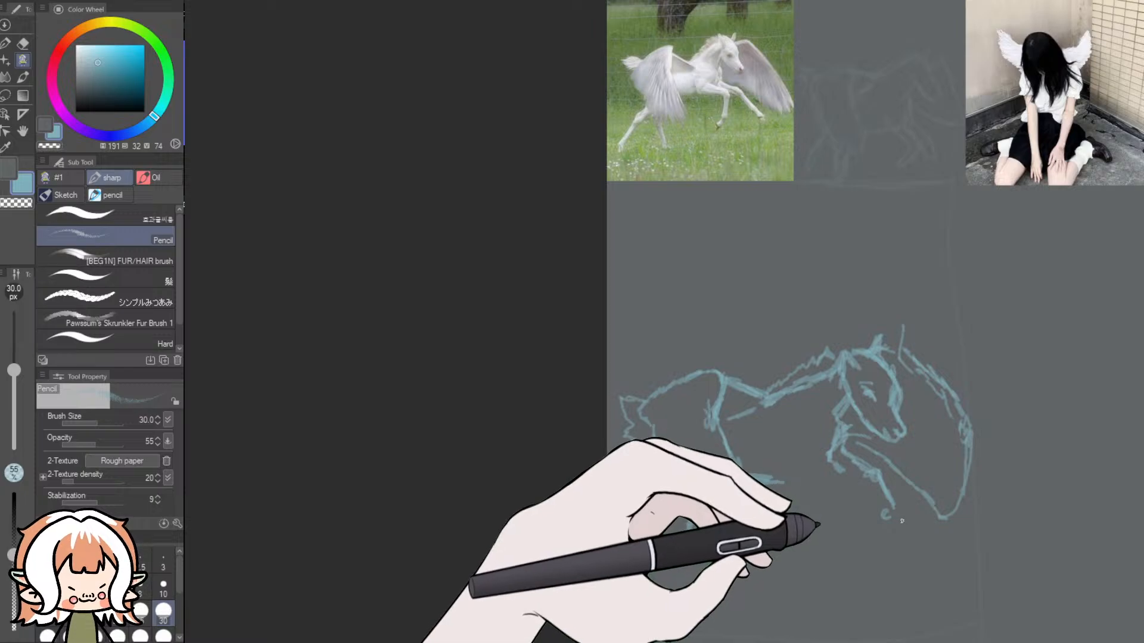
pyautogui.moveTo(906, 531)
pyautogui.mouseDown()
pyautogui.moveTo(914, 539)
pyautogui.moveTo(894, 539)
pyautogui.moveTo(882, 511)
pyautogui.mouseUp()
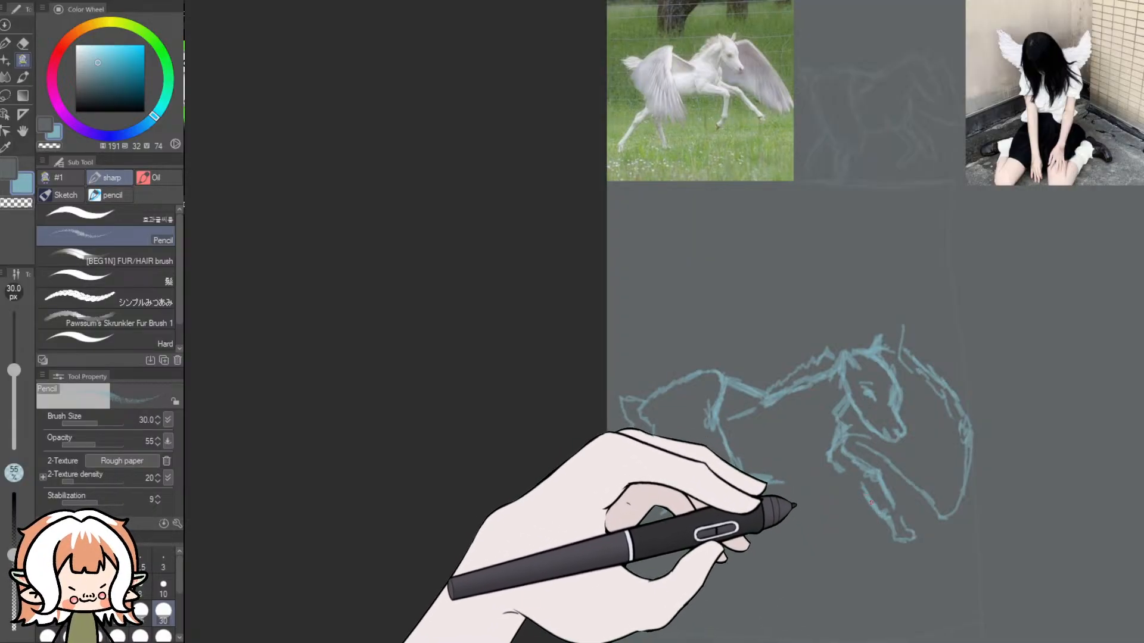
pyautogui.moveTo(868, 498)
pyautogui.mouseDown()
pyautogui.moveTo(877, 515)
pyautogui.moveTo(863, 484)
pyautogui.moveTo(908, 541)
pyautogui.mouseUp()
pyautogui.moveTo(892, 507)
pyautogui.mouseDown()
pyautogui.moveTo(863, 523)
pyautogui.moveTo(907, 518)
pyautogui.mouseUp()
pyautogui.hotkey('ctrl', 'z')
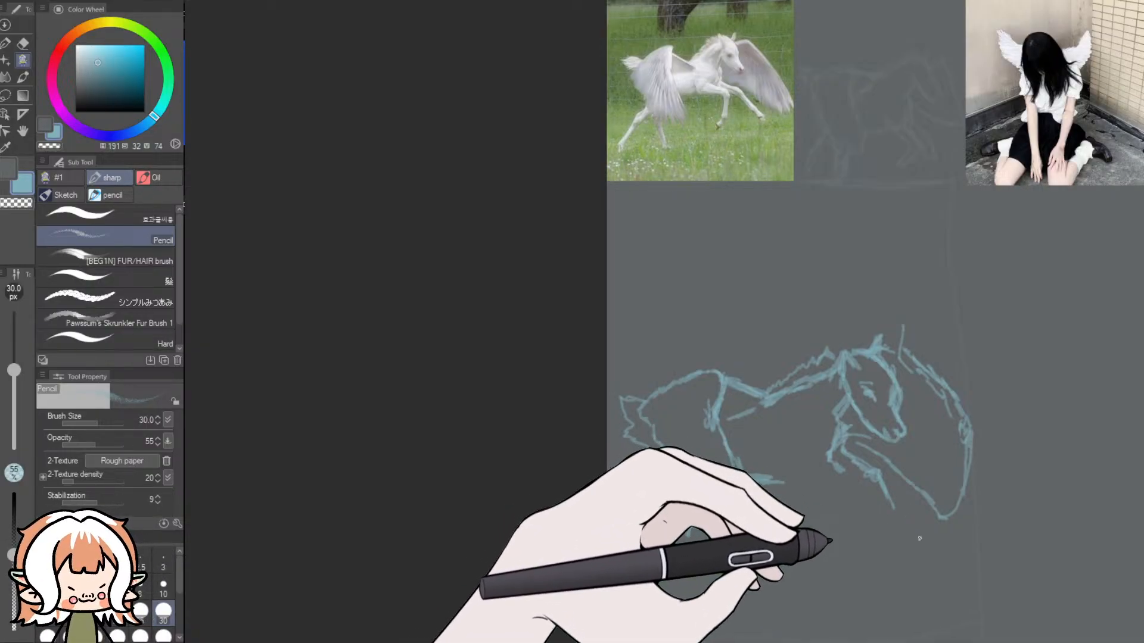
pyautogui.moveTo(918, 538)
pyautogui.mouseDown()
pyautogui.moveTo(912, 547)
pyautogui.moveTo(922, 525)
pyautogui.moveTo(900, 520)
pyautogui.moveTo(902, 505)
pyautogui.moveTo(870, 473)
pyautogui.mouseUp()
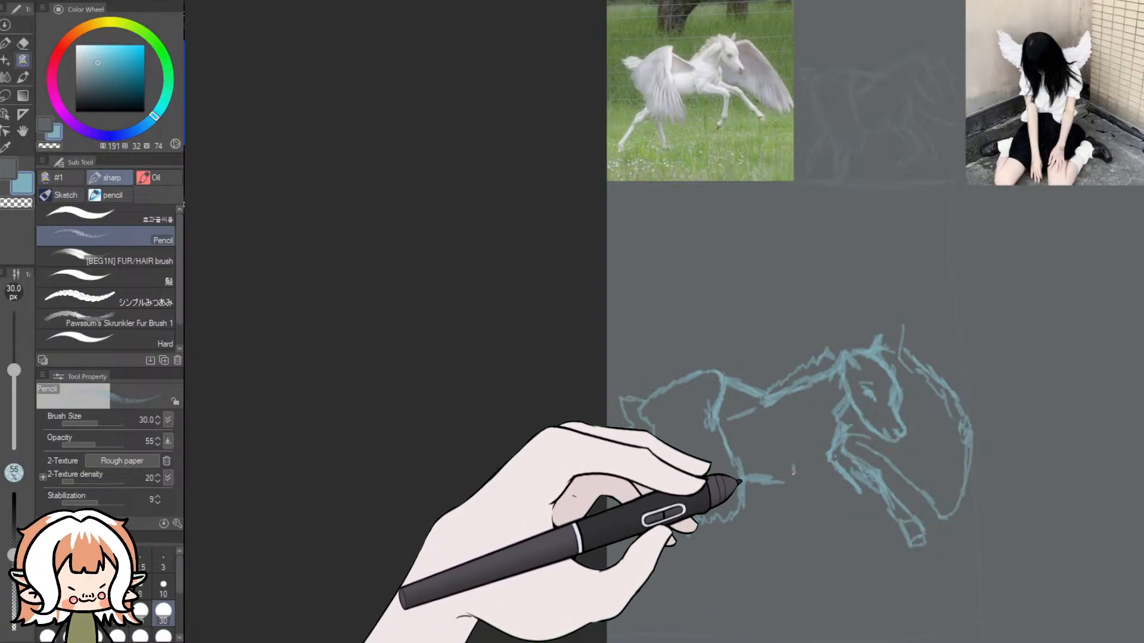
# - Sketch the bent near front leg under the chest with its elbow, forearm, knee and hoof
pyautogui.moveTo(793, 473); pyautogui.dragTo(799, 484)
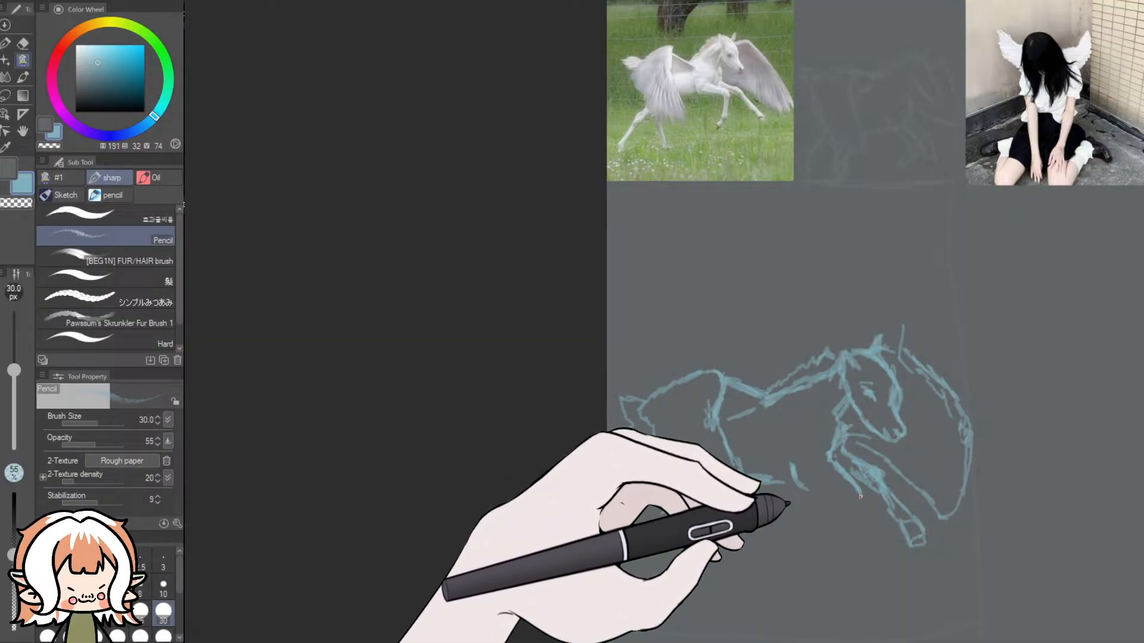
pyautogui.moveTo(853, 493); pyautogui.dragTo(861, 532)
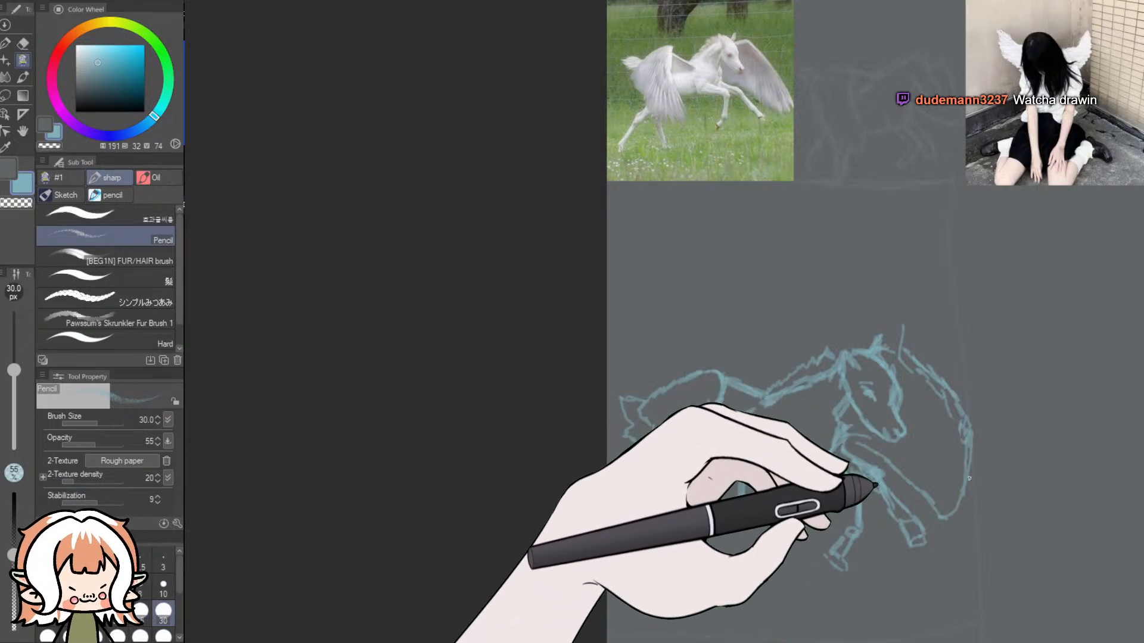
pyautogui.scroll(-5, 852, 550)
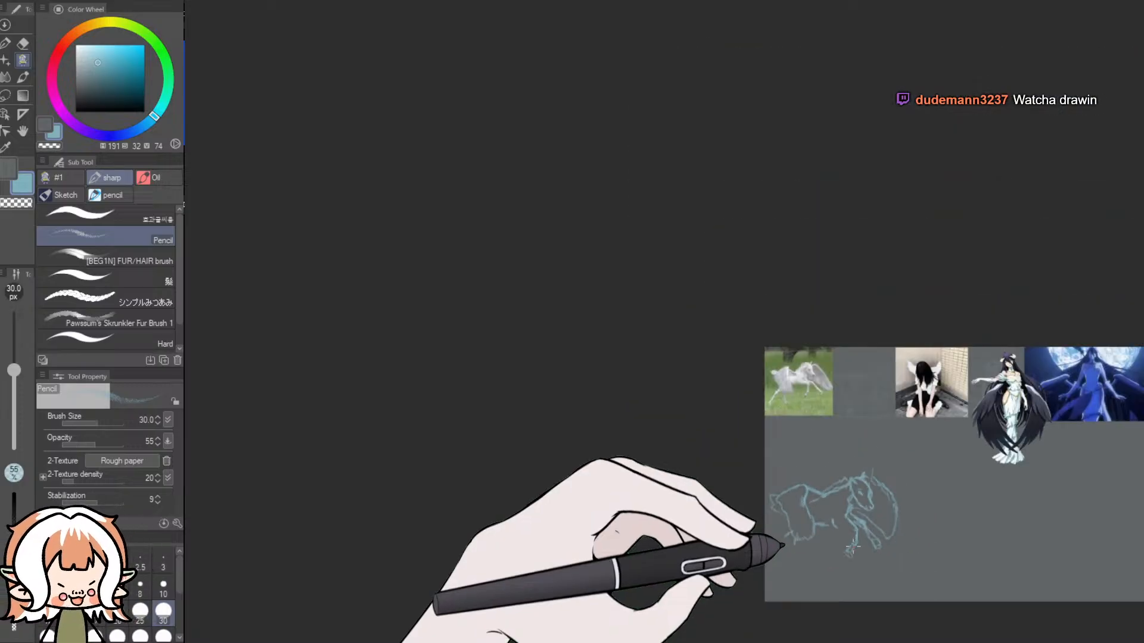
pyautogui.scroll(3, 967, 485)
pyautogui.moveTo(769, 641)
pyautogui.mouseDown()
pyautogui.moveTo(853, 640)
pyautogui.moveTo(764, 642)
pyautogui.mouseUp()
pyautogui.scroll(3, 813, 622)
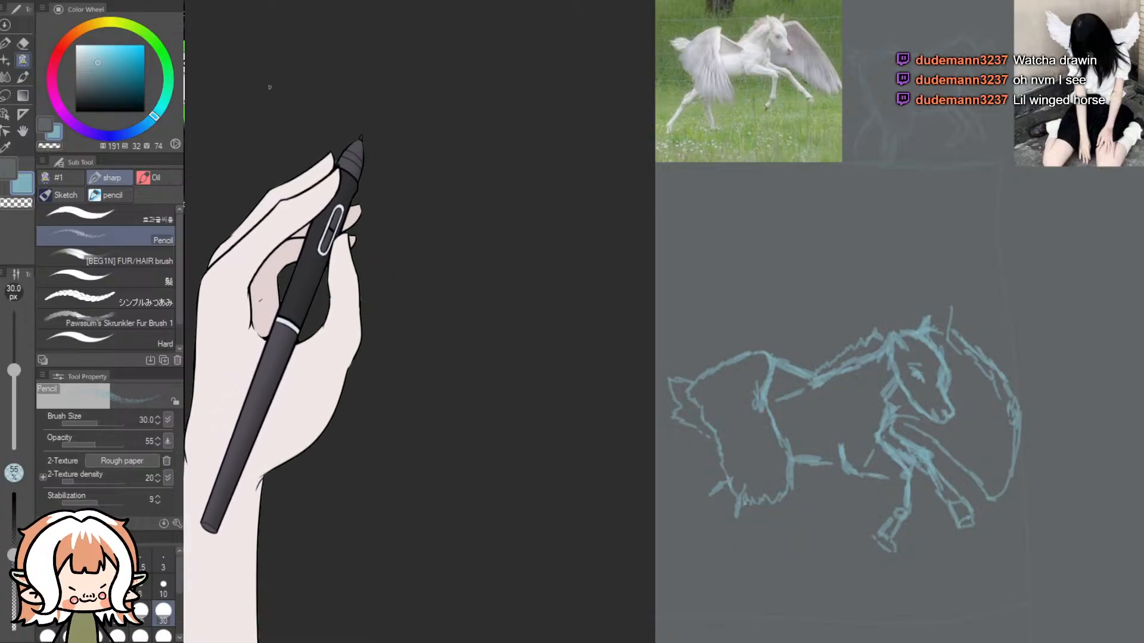
# - Erase the near front leg together with its elbow, knee and hoof
pyautogui.click(22, 42)
pyautogui.moveTo(846, 454)
pyautogui.mouseDown()
pyautogui.moveTo(850, 477)
pyautogui.moveTo(852, 453)
pyautogui.moveTo(880, 445)
pyautogui.moveTo(899, 464)
pyautogui.moveTo(898, 509)
pyautogui.moveTo(911, 510)
pyautogui.moveTo(877, 540)
pyautogui.mouseUp()
pyautogui.moveTo(884, 481)
pyautogui.mouseDown()
pyautogui.moveTo(870, 460)
pyautogui.moveTo(871, 470)
pyautogui.mouseUp()
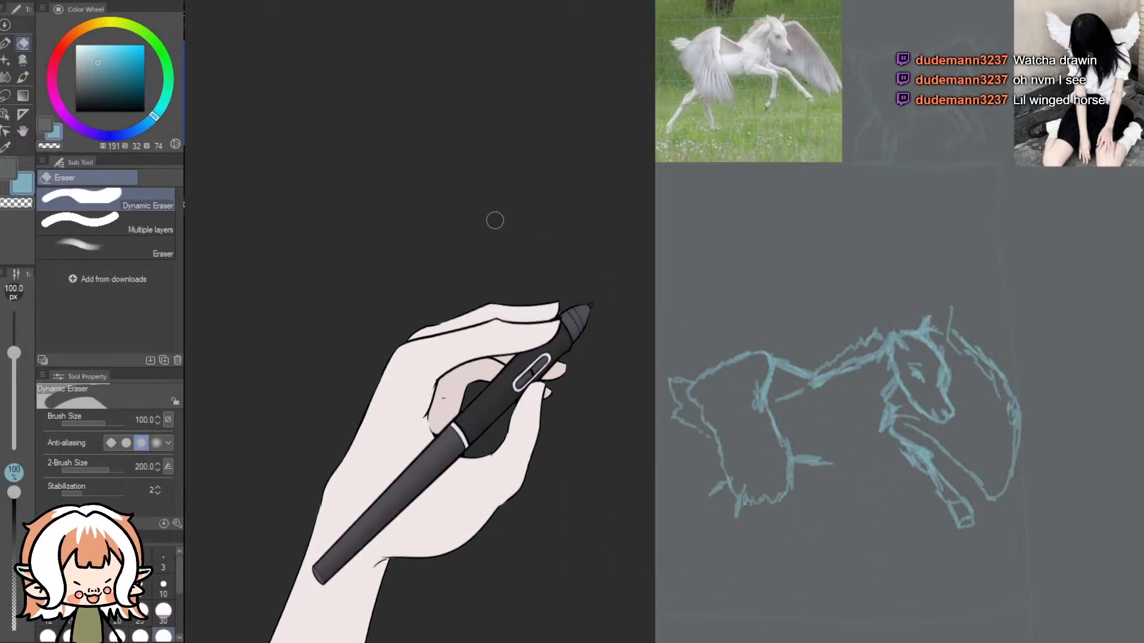
# - Try short Pencil strokes for the near front leg's elbow and upper forearm, and undo them
pyautogui.click(23, 60)
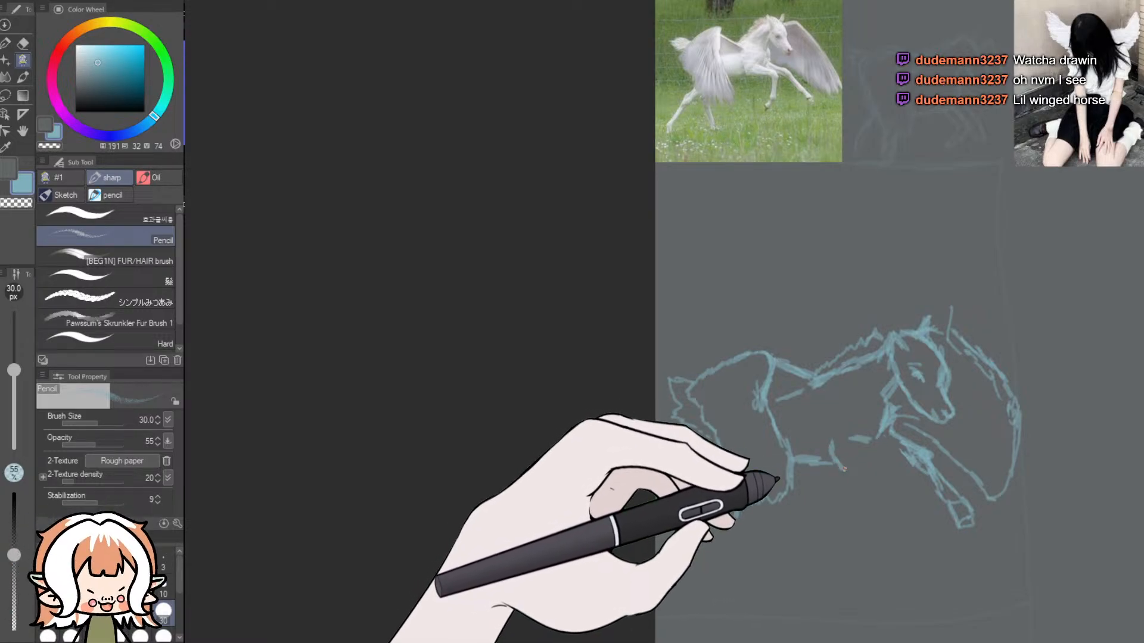
pyautogui.moveTo(861, 440); pyautogui.dragTo(872, 441)
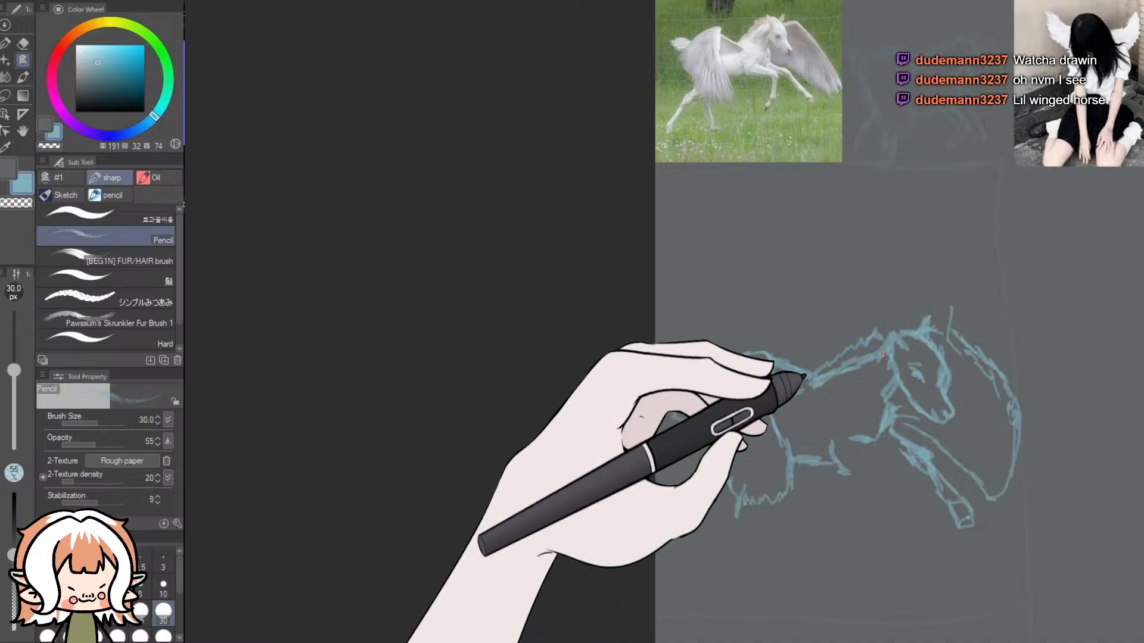
pyautogui.hotkey('ctrl', 'z')
pyautogui.hotkey('ctrl', 'z')
pyautogui.hotkey('ctrl', 'z')
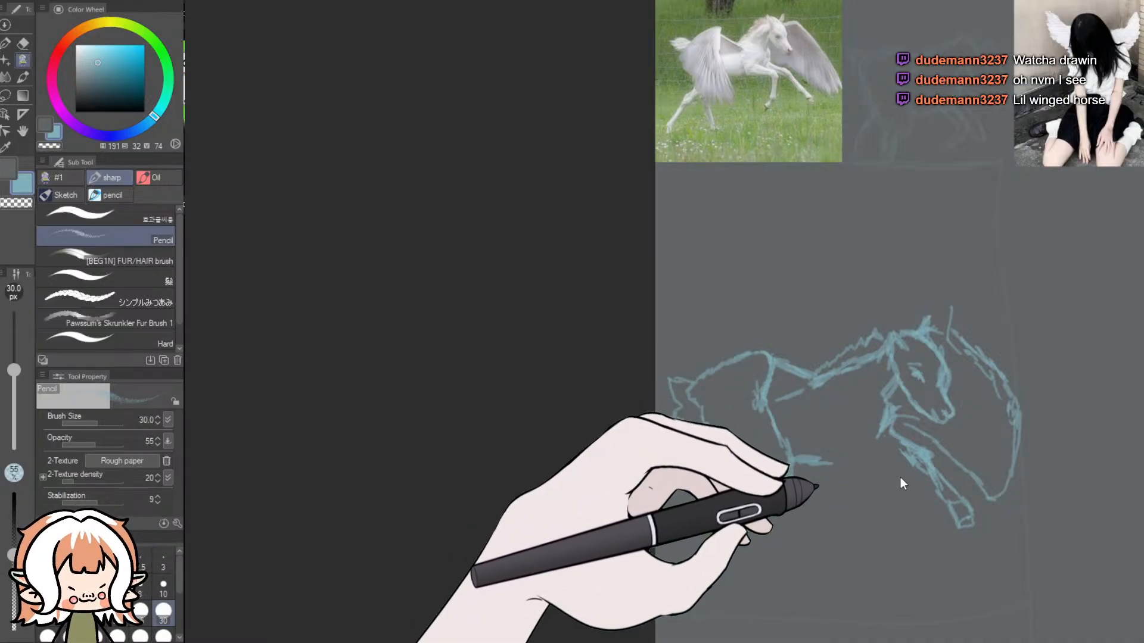
pyautogui.moveTo(839, 441)
pyautogui.mouseDown()
pyautogui.moveTo(834, 470)
pyautogui.moveTo(851, 446)
pyautogui.moveTo(842, 469)
pyautogui.mouseUp()
pyautogui.hotkey('ctrl', 'z')
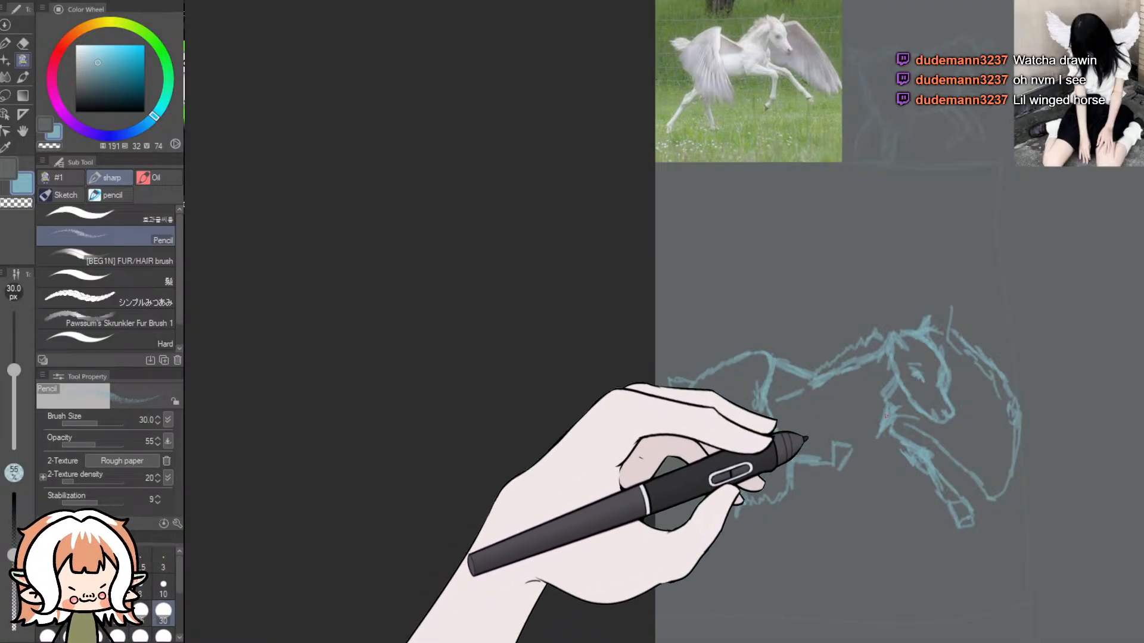
# - Redraw the near front leg with an angular elbow, horizontal forearm, round lower joint and small hoof
pyautogui.moveTo(852, 446)
pyautogui.mouseDown()
pyautogui.moveTo(893, 463)
pyautogui.moveTo(886, 475)
pyautogui.moveTo(851, 471)
pyautogui.mouseUp()
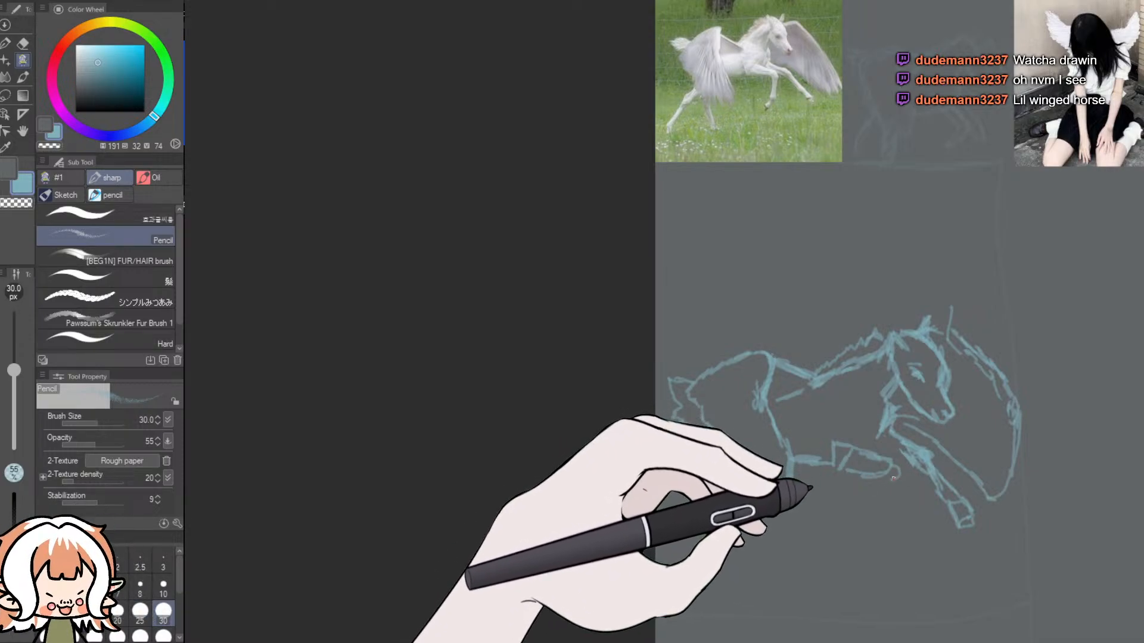
pyautogui.moveTo(898, 475)
pyautogui.mouseDown()
pyautogui.moveTo(896, 514)
pyautogui.moveTo(874, 542)
pyautogui.mouseUp()
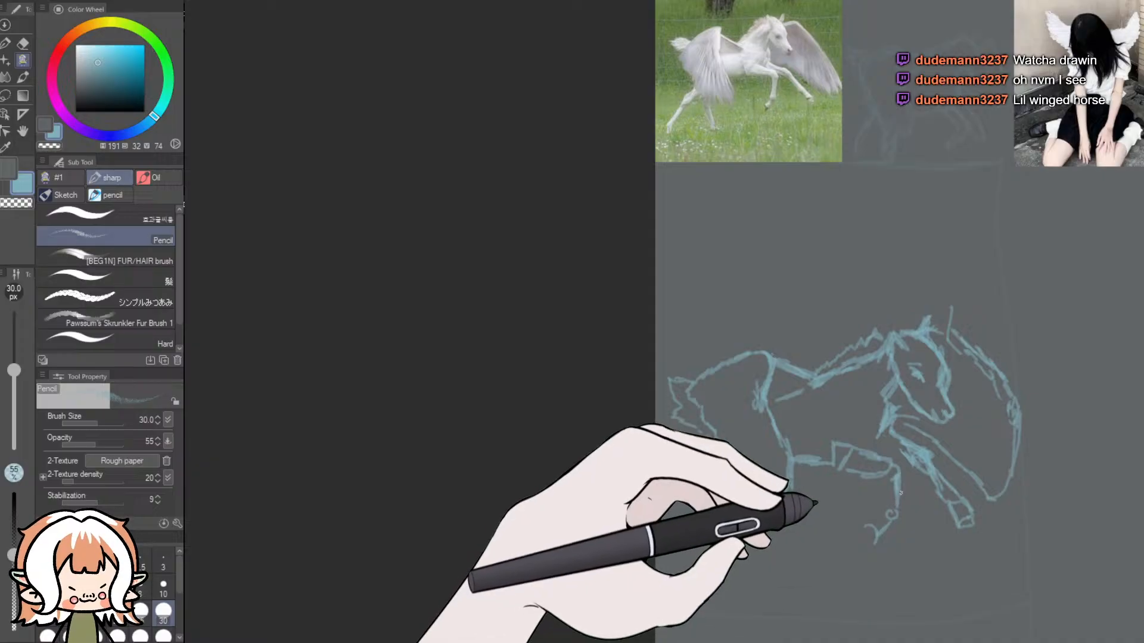
pyautogui.hotkey('ctrl', 'z')
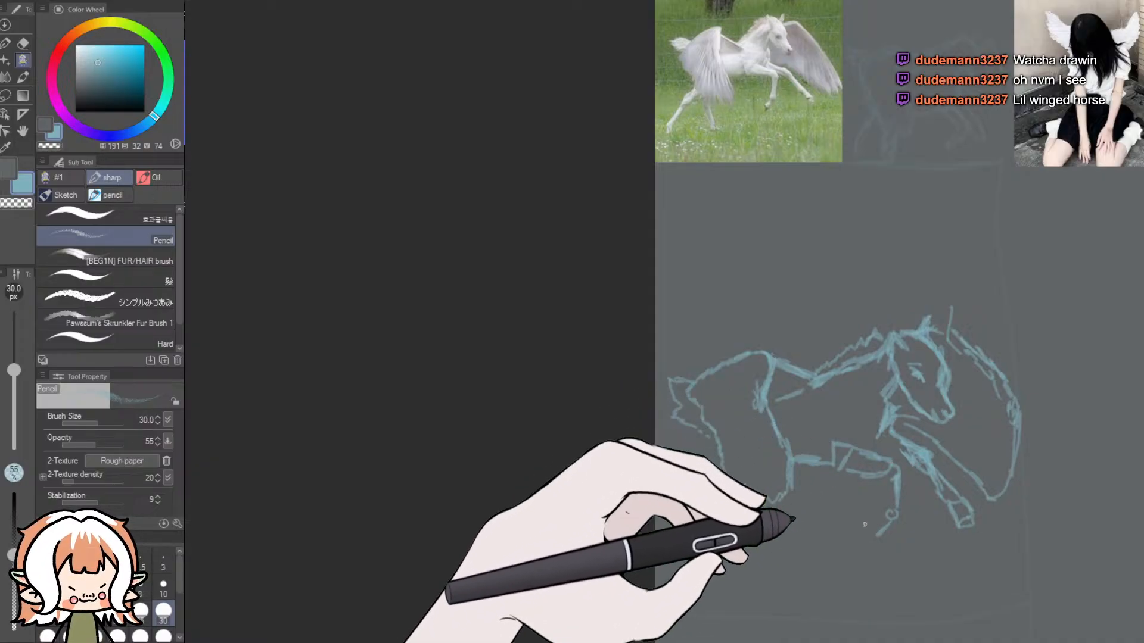
pyautogui.moveTo(879, 533)
pyautogui.mouseDown()
pyautogui.moveTo(874, 547)
pyautogui.moveTo(865, 534)
pyautogui.mouseUp()
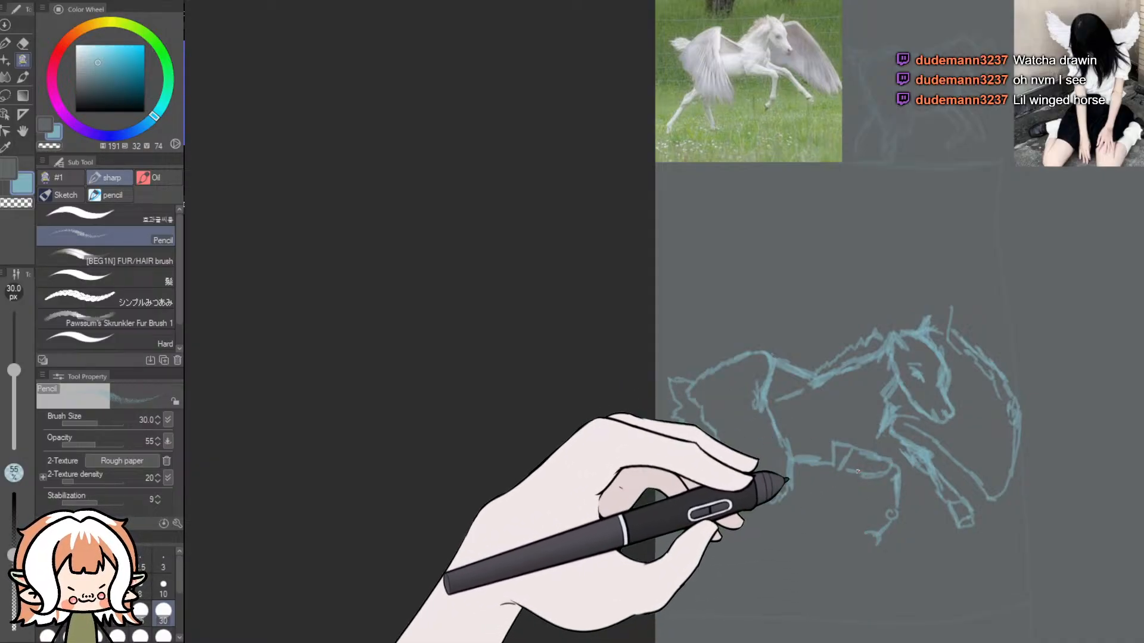
pyautogui.moveTo(836, 470); pyautogui.dragTo(889, 487)
pyautogui.hotkey('ctrl', 'z')
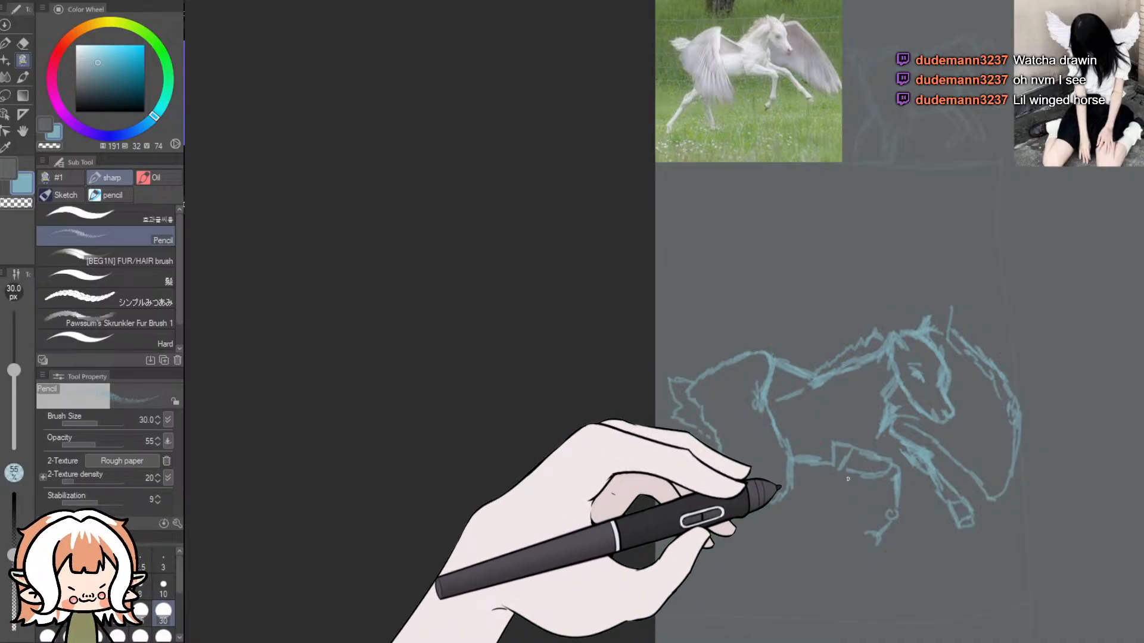
pyautogui.scroll(-4, 848, 479)
pyautogui.scroll(5, 876, 527)
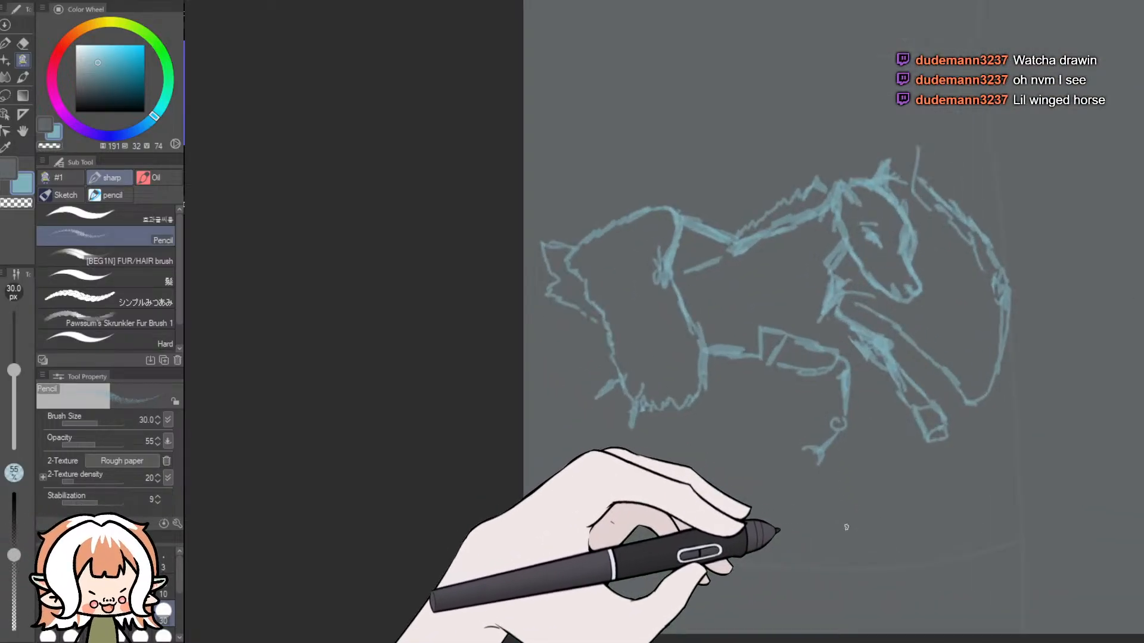
pyautogui.scroll(-3, 846, 527)
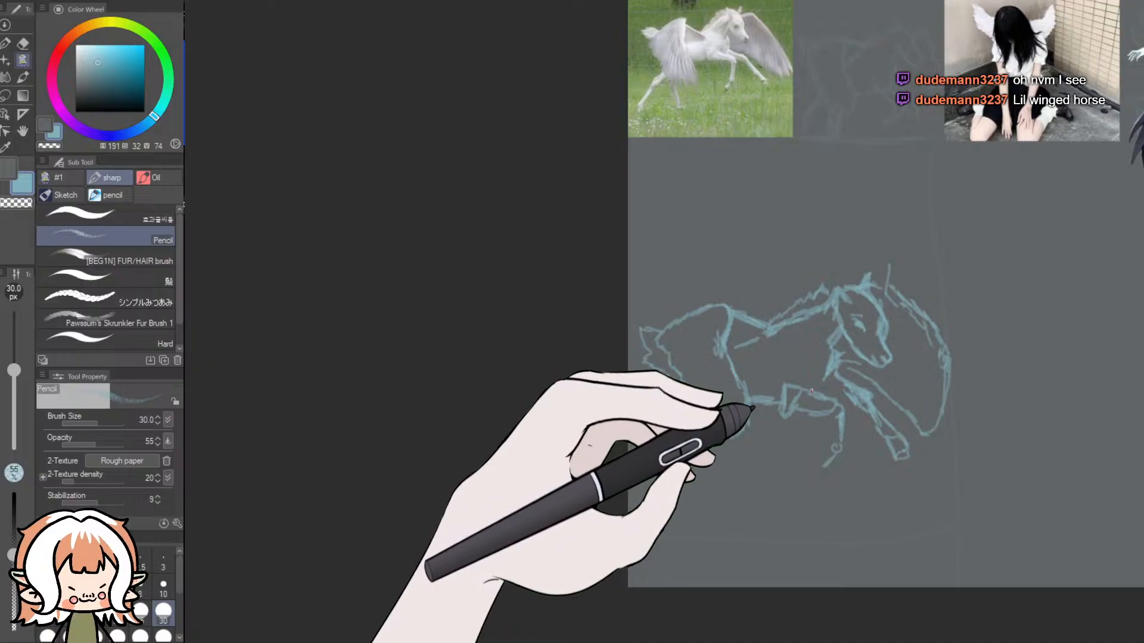
# - Rework the near front leg's forearm by erasing its upper contour and elbow strokes and trying new curves
pyautogui.click(22, 43)
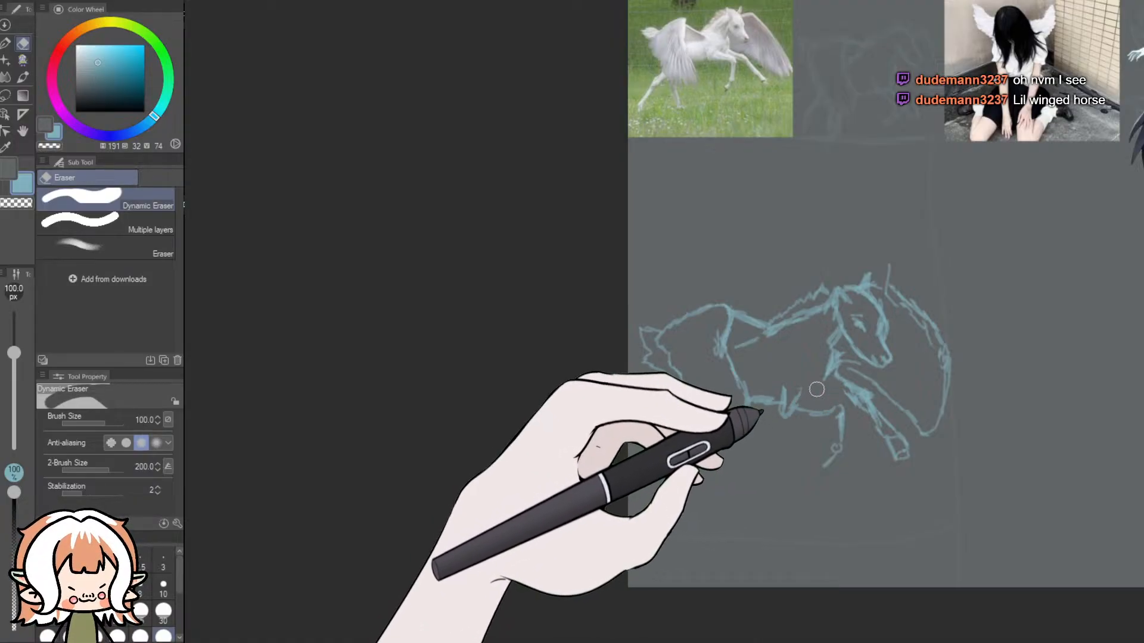
pyautogui.moveTo(803, 386); pyautogui.dragTo(800, 400)
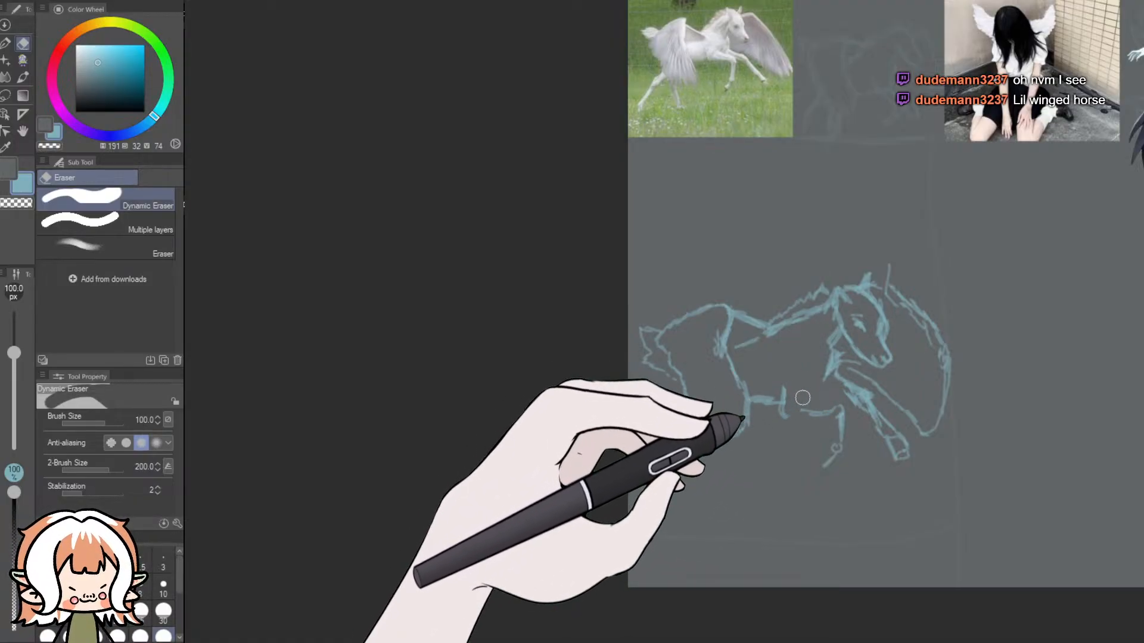
pyautogui.click(23, 60)
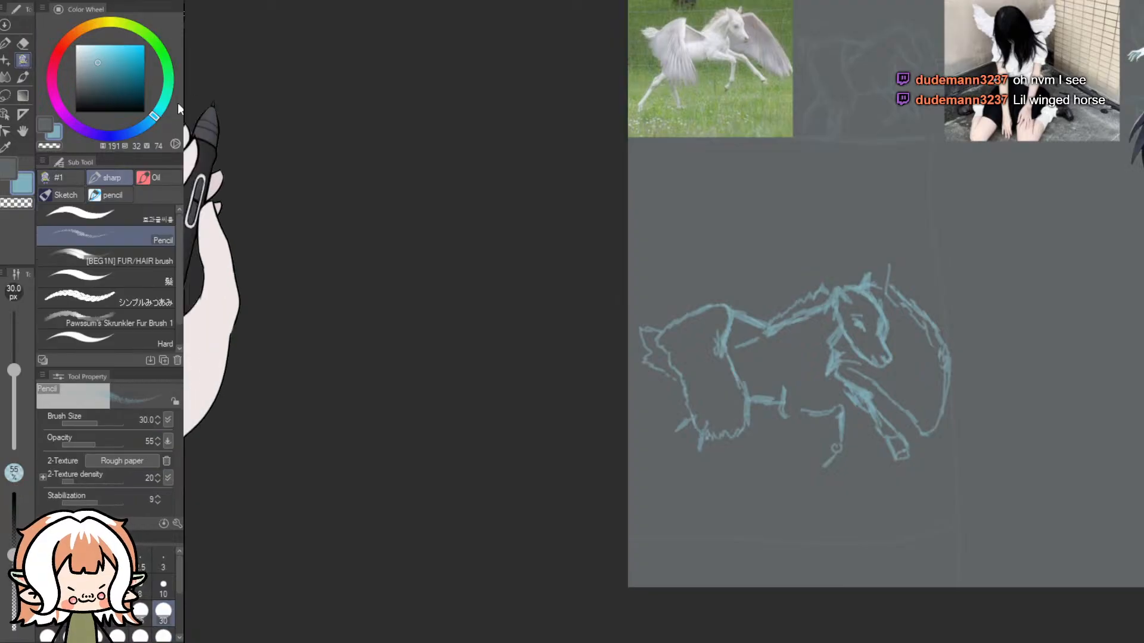
pyautogui.moveTo(785, 418); pyautogui.dragTo(811, 398)
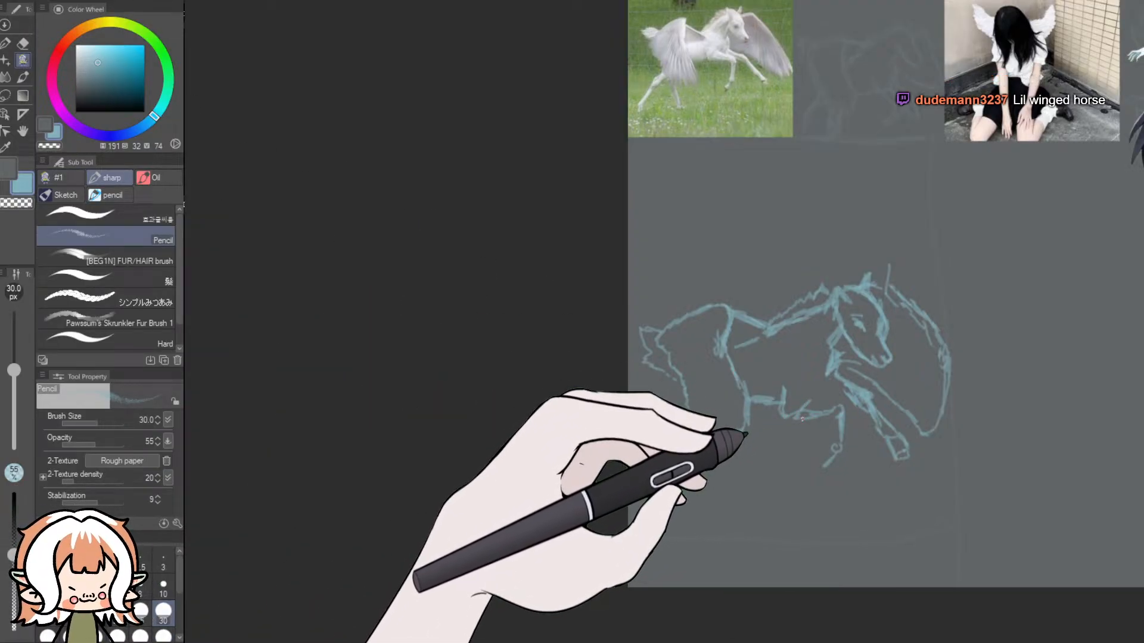
pyautogui.hotkey('ctrl', 'z')
pyautogui.hotkey('ctrl', 'z')
pyautogui.hotkey('ctrl', 'z')
pyautogui.hotkey('ctrl', 'z')
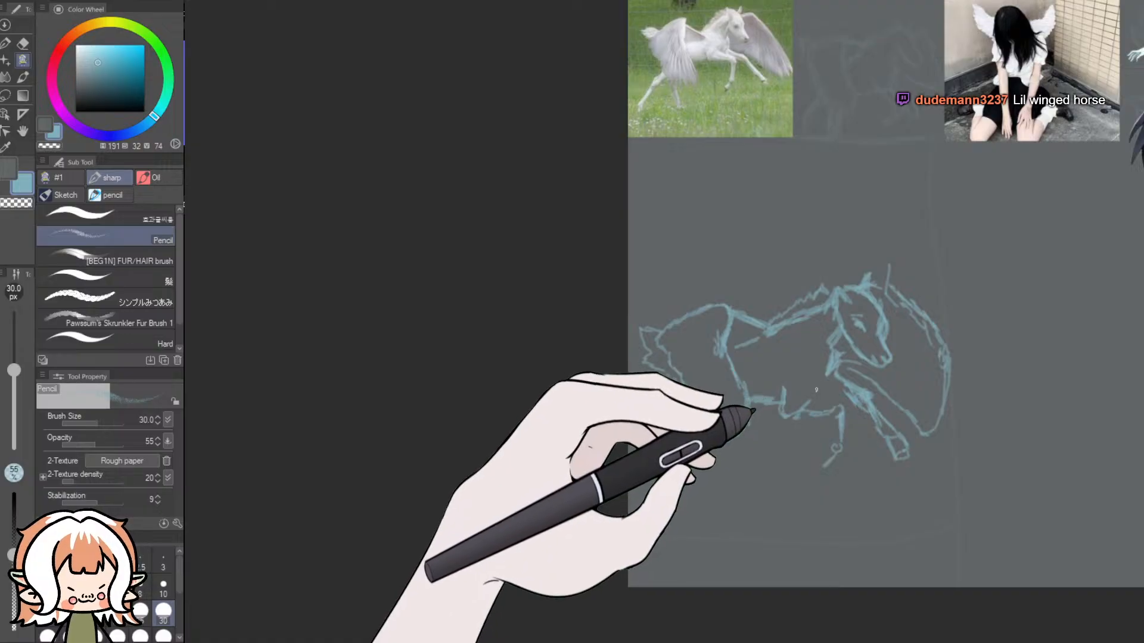
pyautogui.moveTo(802, 398); pyautogui.dragTo(837, 405)
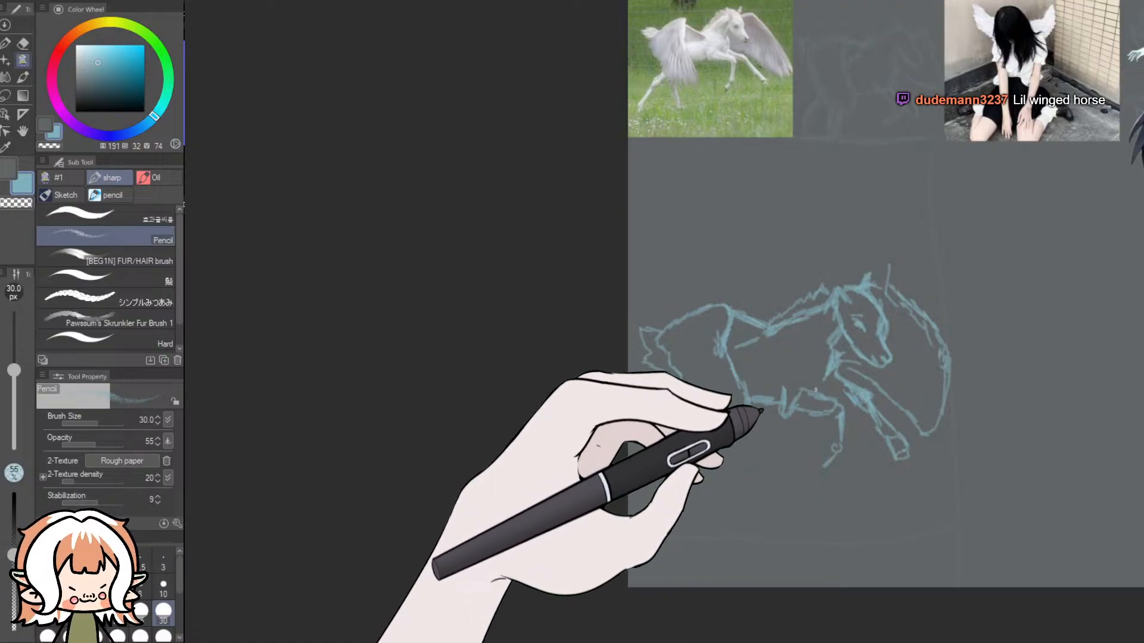
# - Erase the near front leg, and redraw its elbow at the belly with the near wing's lower tip extended to a point
pyautogui.click(23, 42)
pyautogui.moveTo(800, 385)
pyautogui.mouseDown()
pyautogui.moveTo(782, 411)
pyautogui.moveTo(805, 390)
pyautogui.moveTo(843, 419)
pyautogui.moveTo(823, 469)
pyautogui.mouseUp()
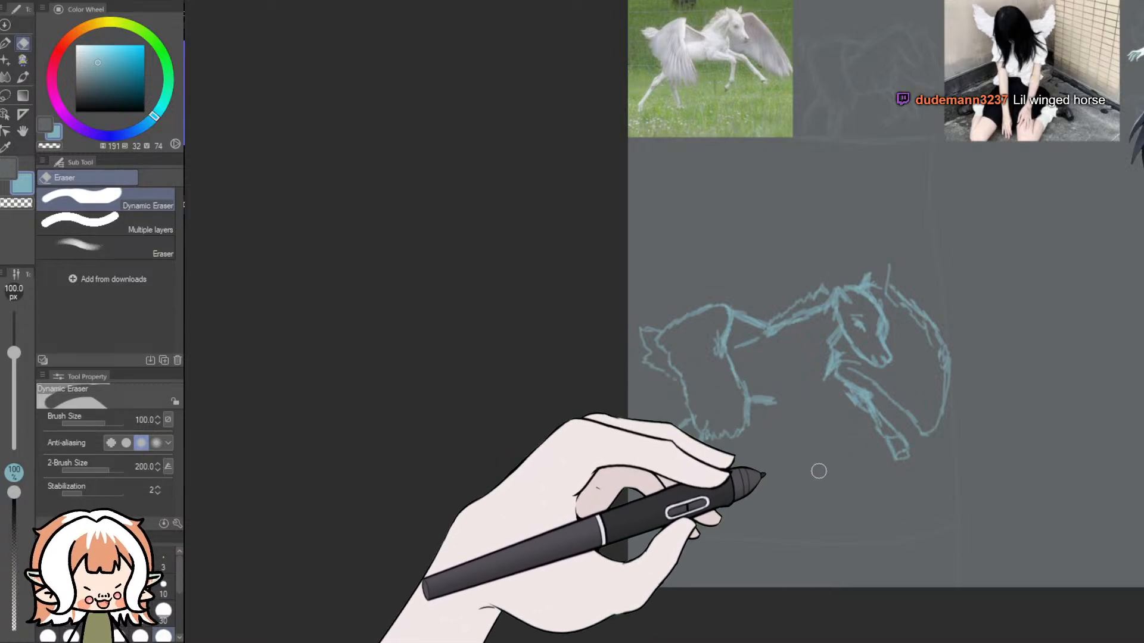
pyautogui.click(22, 59)
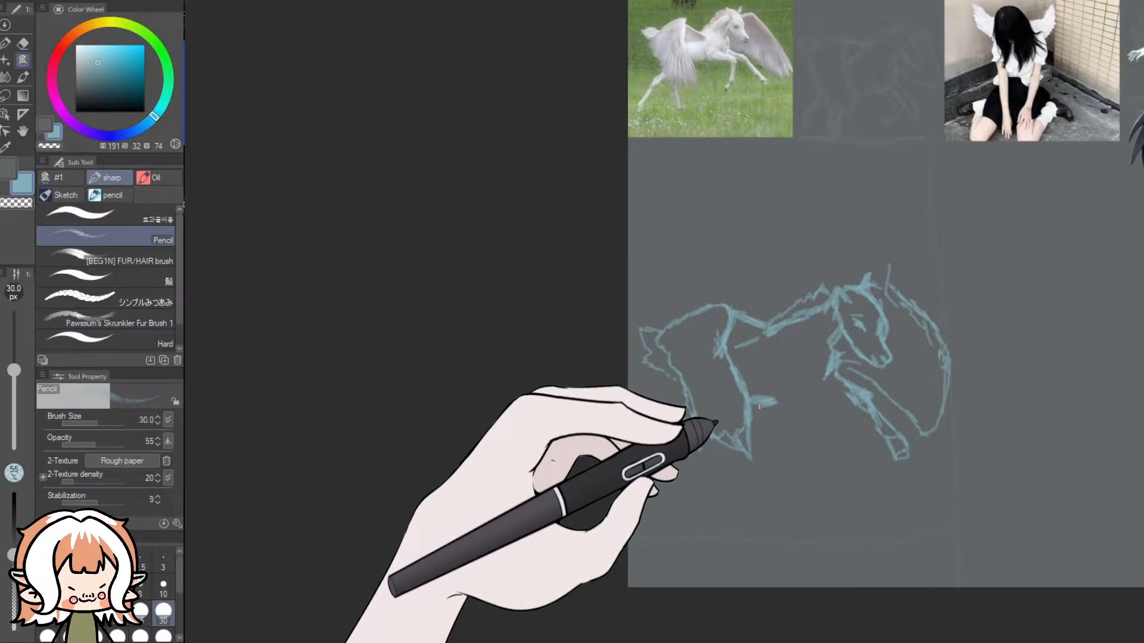
pyautogui.moveTo(776, 404); pyautogui.dragTo(826, 401)
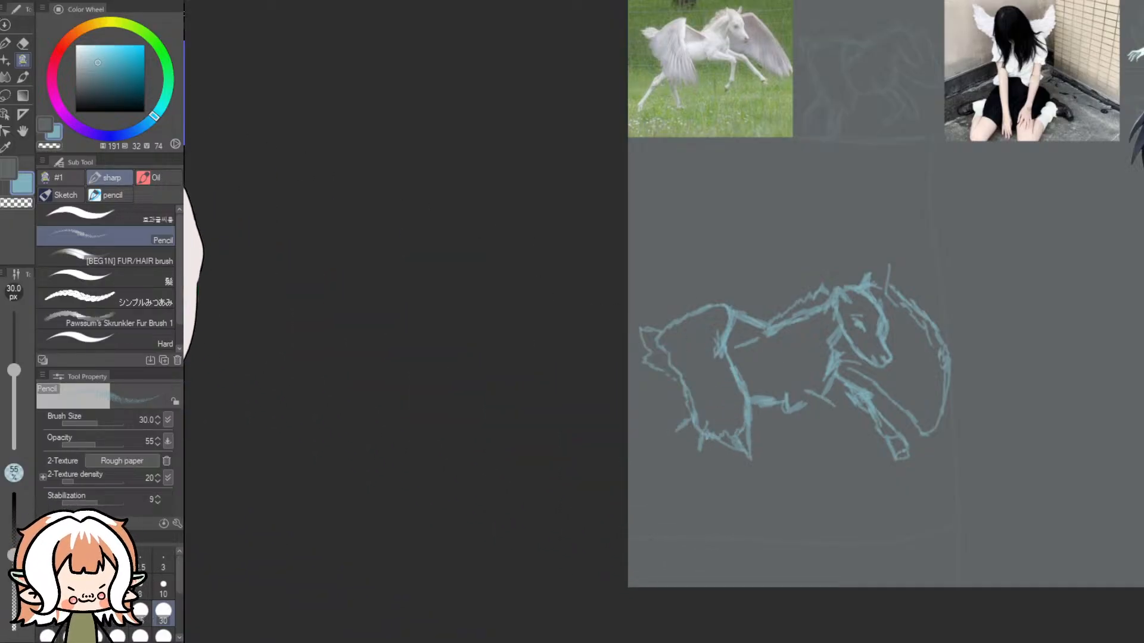
pyautogui.click(23, 42)
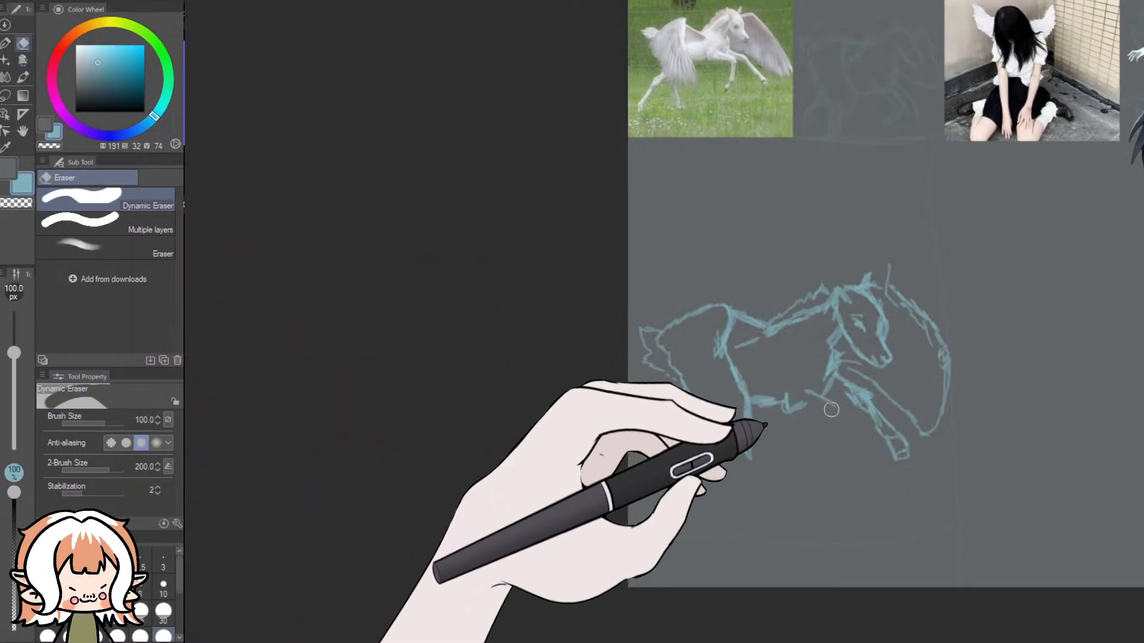
# - Examine the bent front legs and chest of the winged horse in the reference photo
pyautogui.scroll(4, 739, 167)
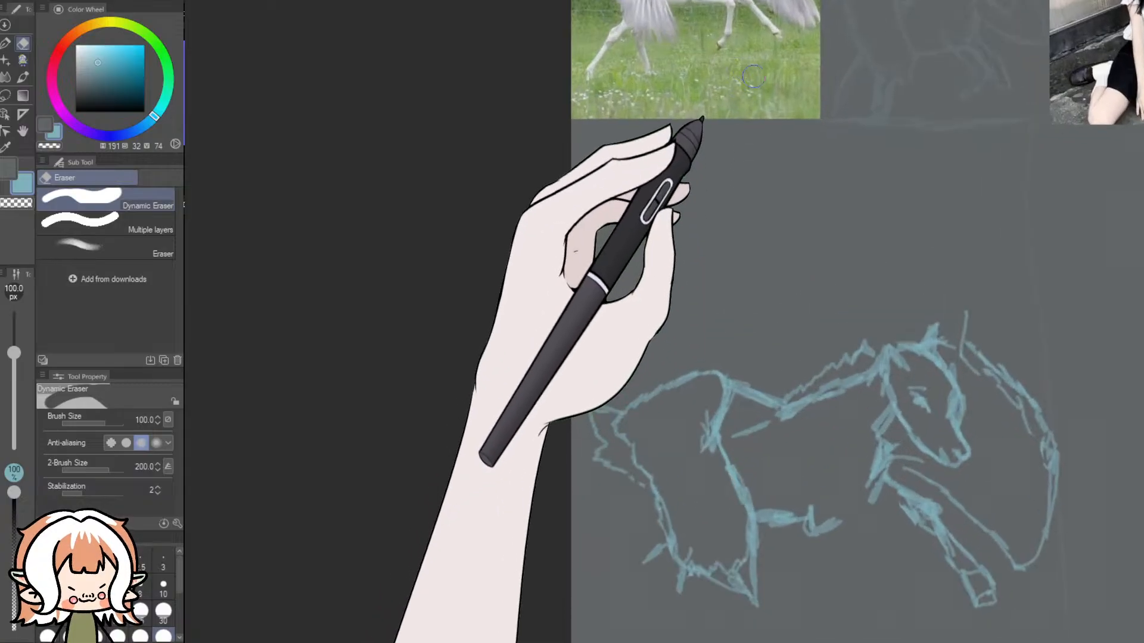
pyautogui.moveTo(1139, 321); pyautogui.dragTo(1140, 280)
pyautogui.scroll(6, 833, 173)
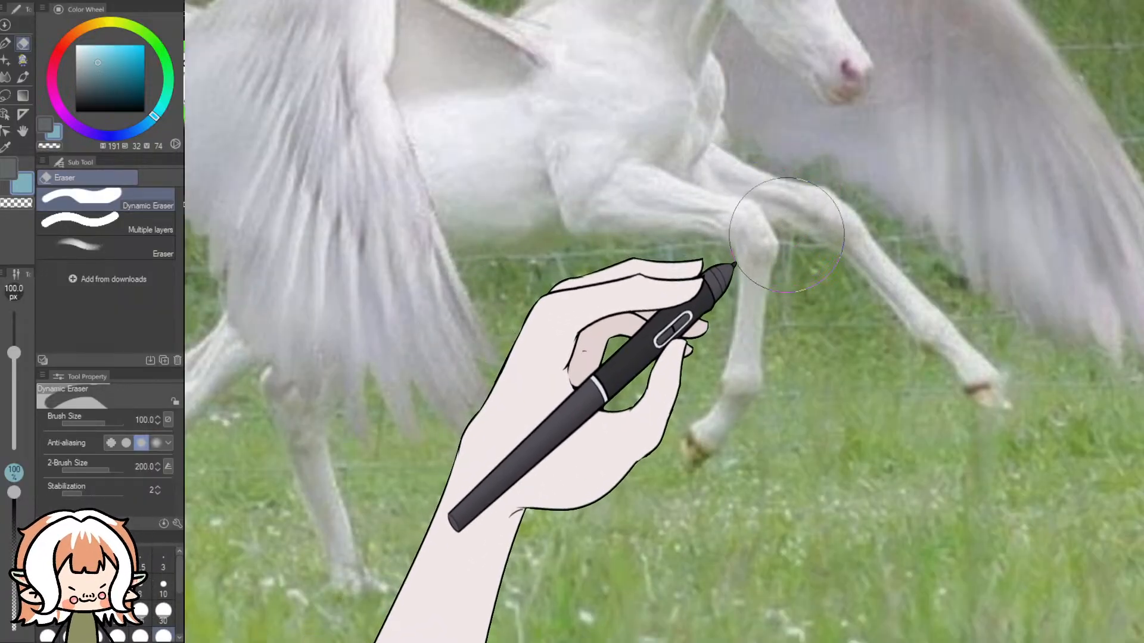
pyautogui.scroll(-6, 783, 227)
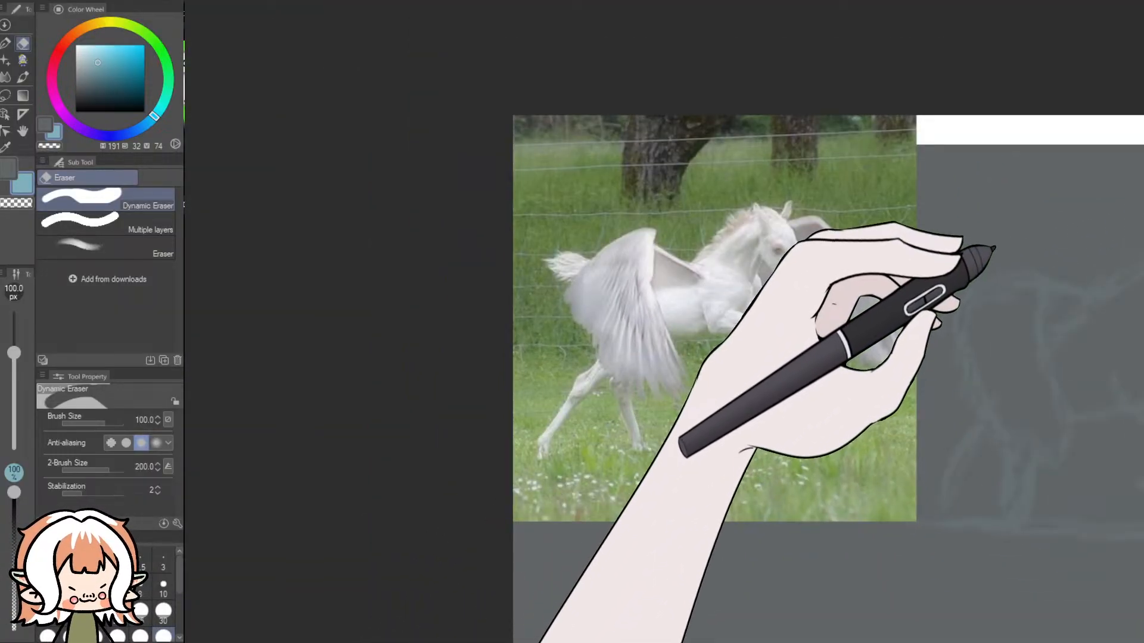
# - Pencil in the near front leg, bending at the end of the belly line and dropping down to a hoof
pyautogui.scroll(-4, 1139, 230)
pyautogui.scroll(-5, 1135, 324)
pyautogui.moveTo(661, 640); pyautogui.dragTo(834, 641)
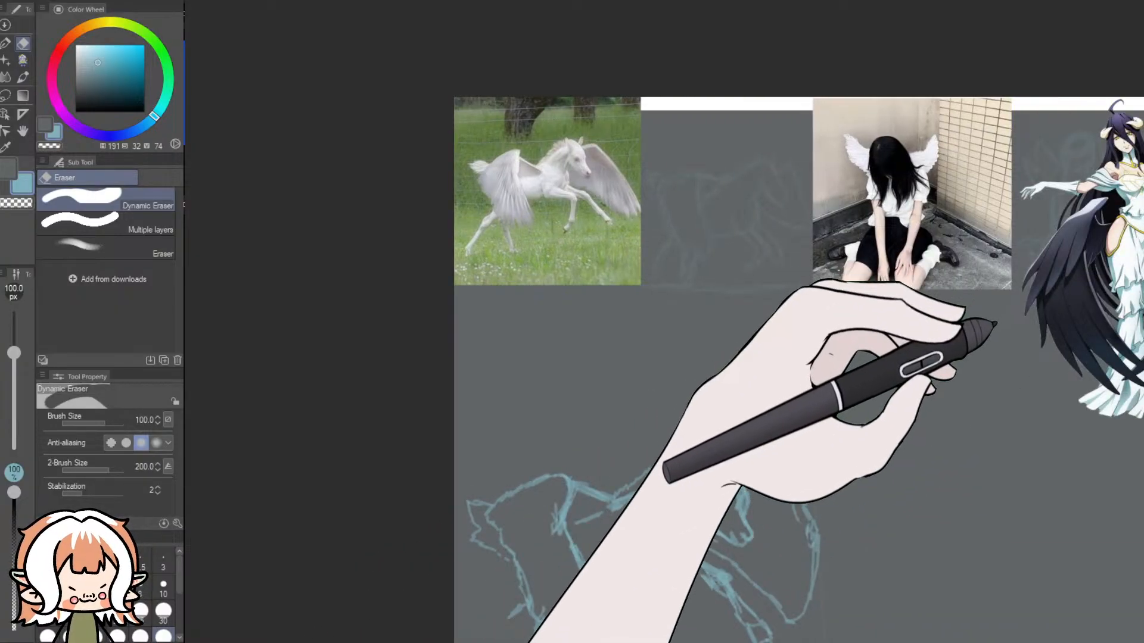
pyautogui.scroll(-2, 997, 331)
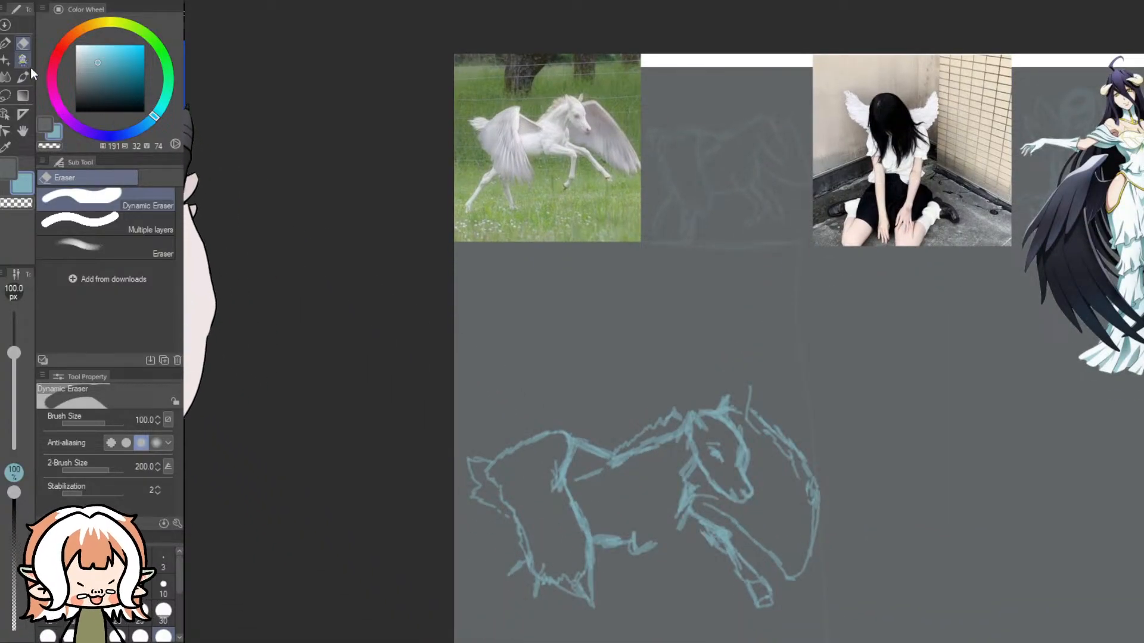
pyautogui.click(23, 60)
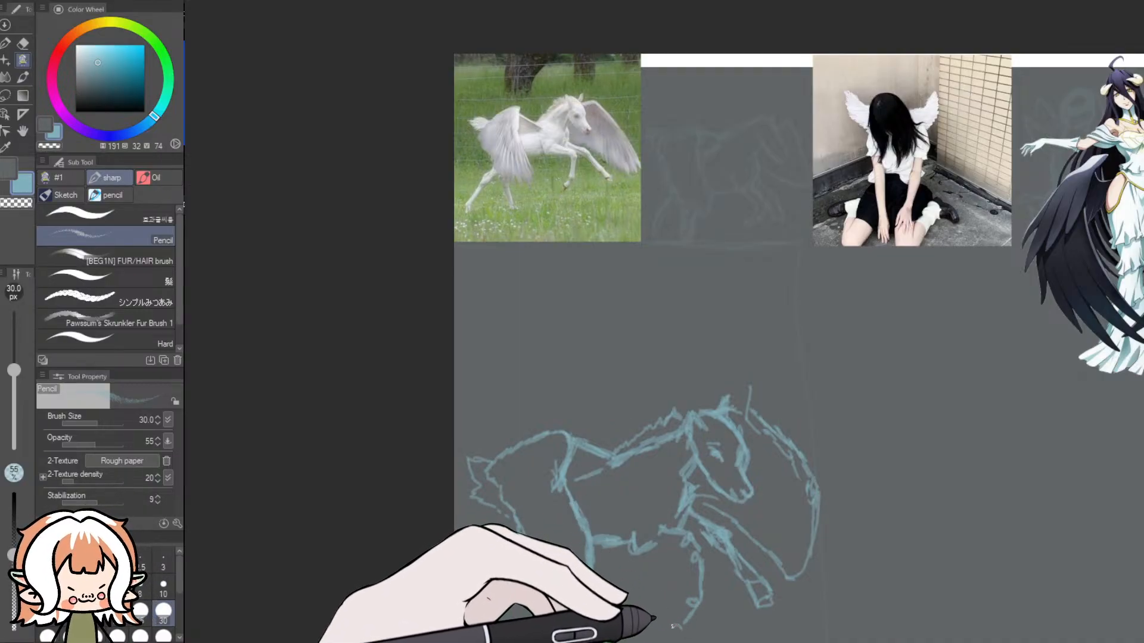
pyautogui.moveTo(1131, 395); pyautogui.dragTo(1126, 417)
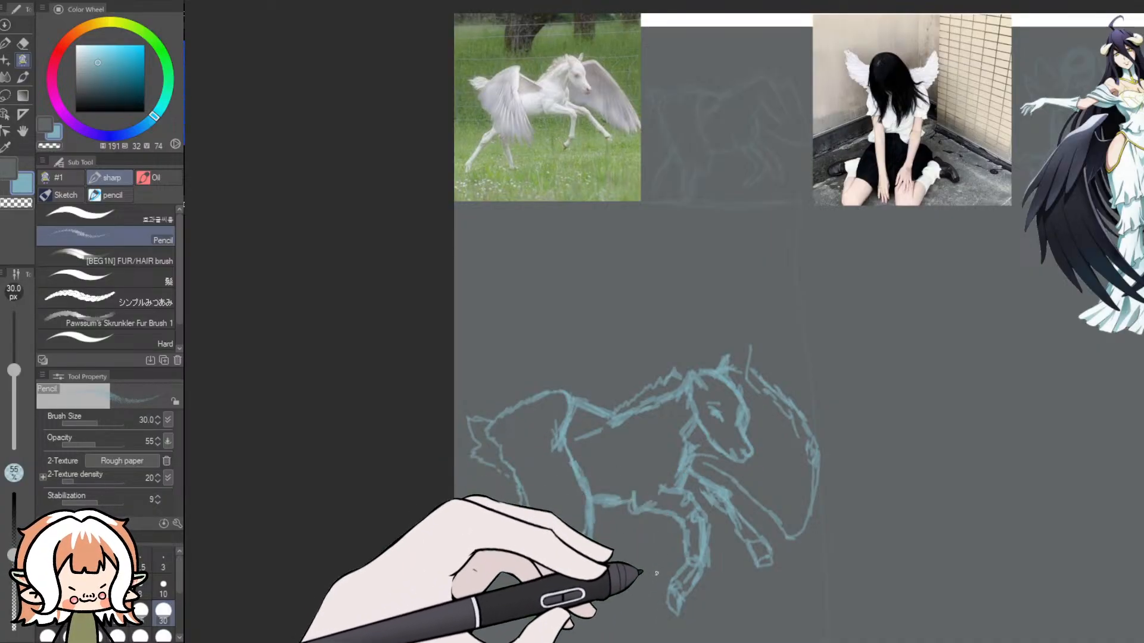
# - Clean up the near front leg's inner lines and erase its hoof with the Dynamic Eraser at size 30
pyautogui.click(23, 43)
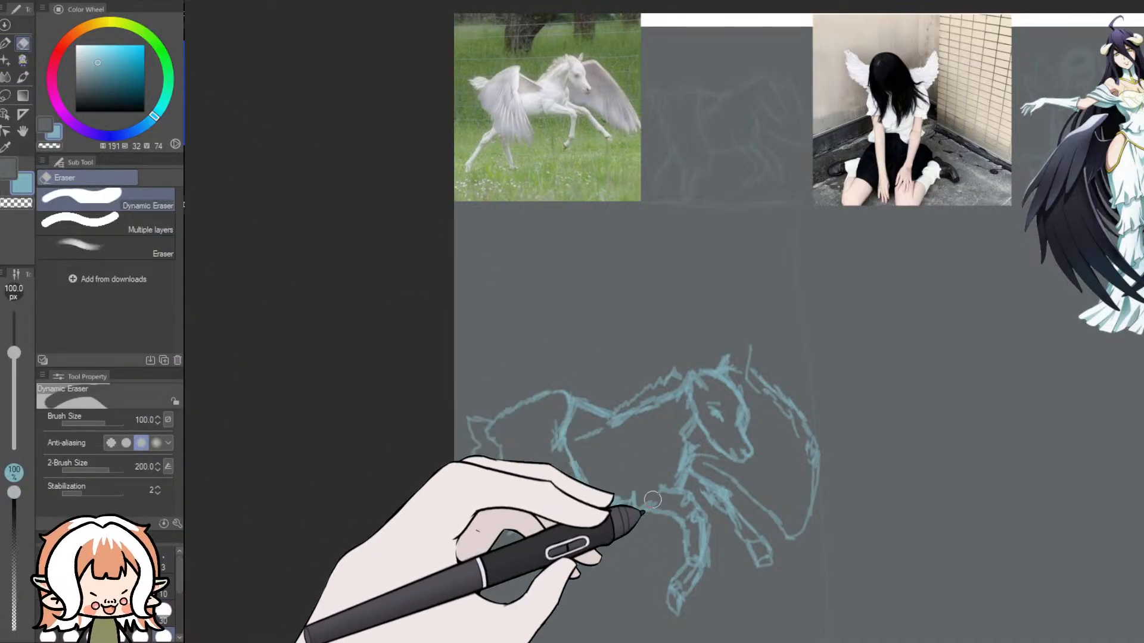
pyautogui.click(164, 611)
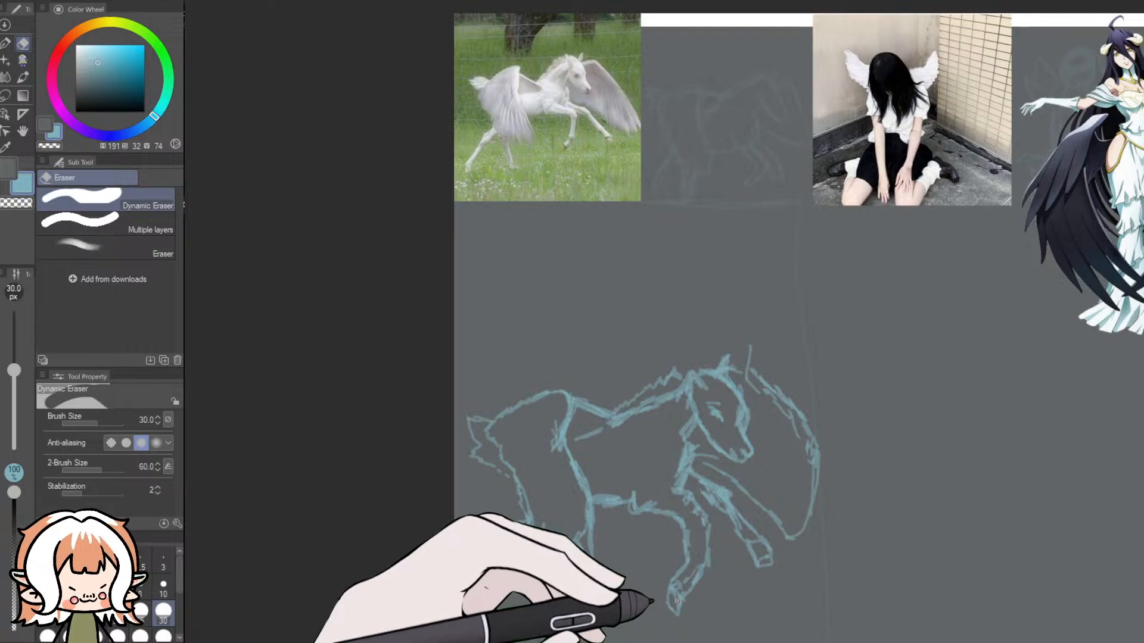
pyautogui.moveTo(672, 580); pyautogui.dragTo(677, 604)
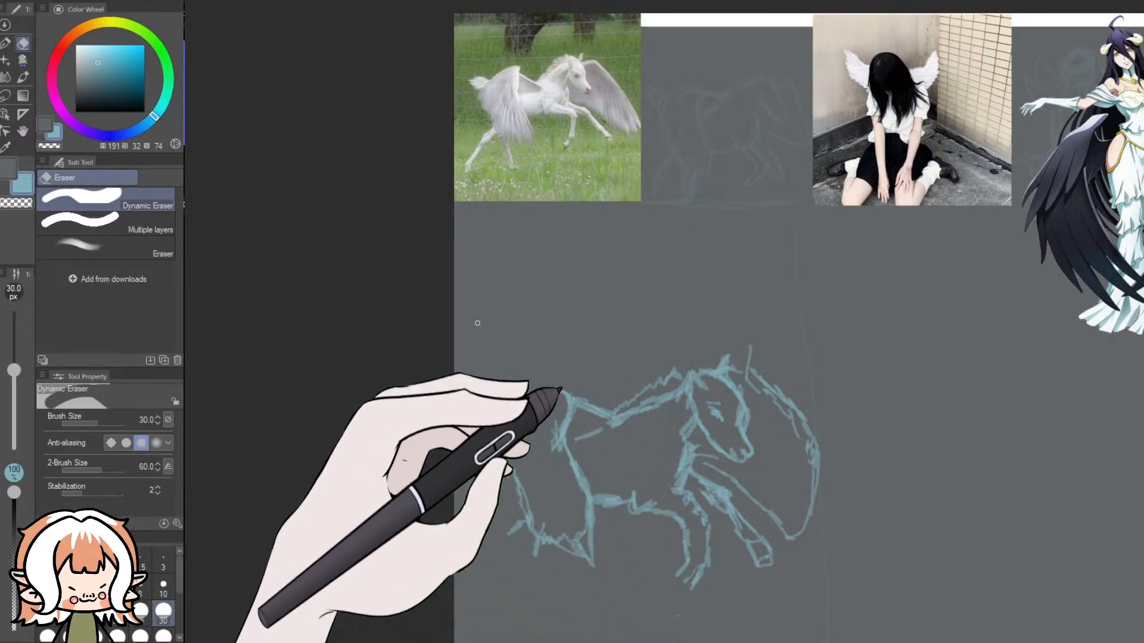
# - Redraw the near front hoof higher up and sketch both hind legs beneath the near wing, cleaning up the wing's rear edge
pyautogui.click(22, 61)
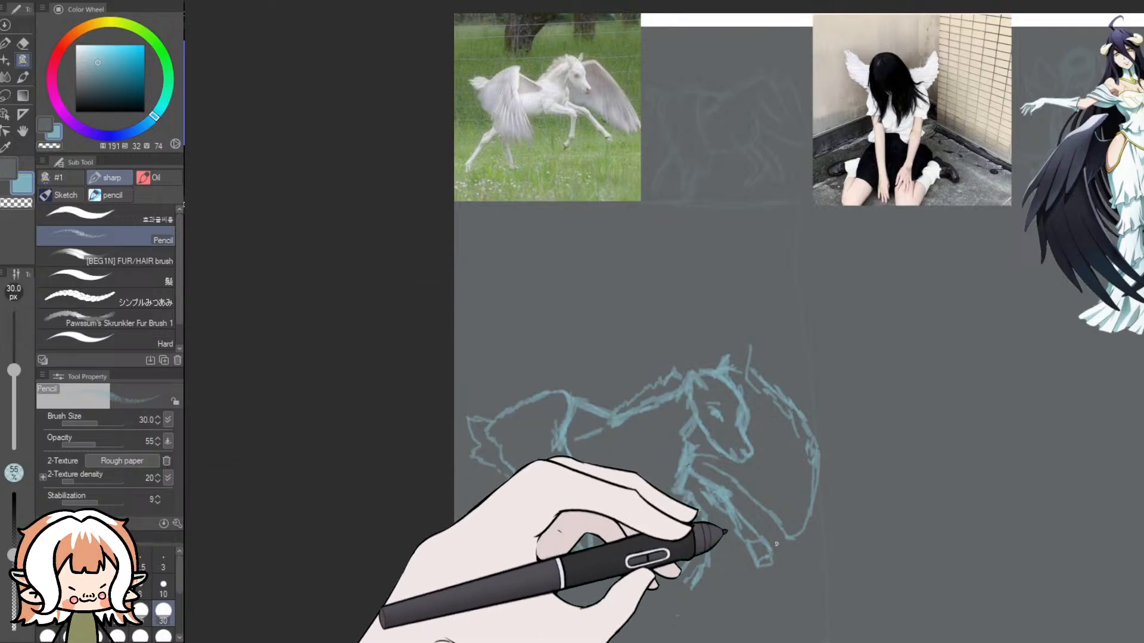
pyautogui.moveTo(680, 574)
pyautogui.mouseDown()
pyautogui.moveTo(692, 592)
pyautogui.moveTo(681, 592)
pyautogui.mouseUp()
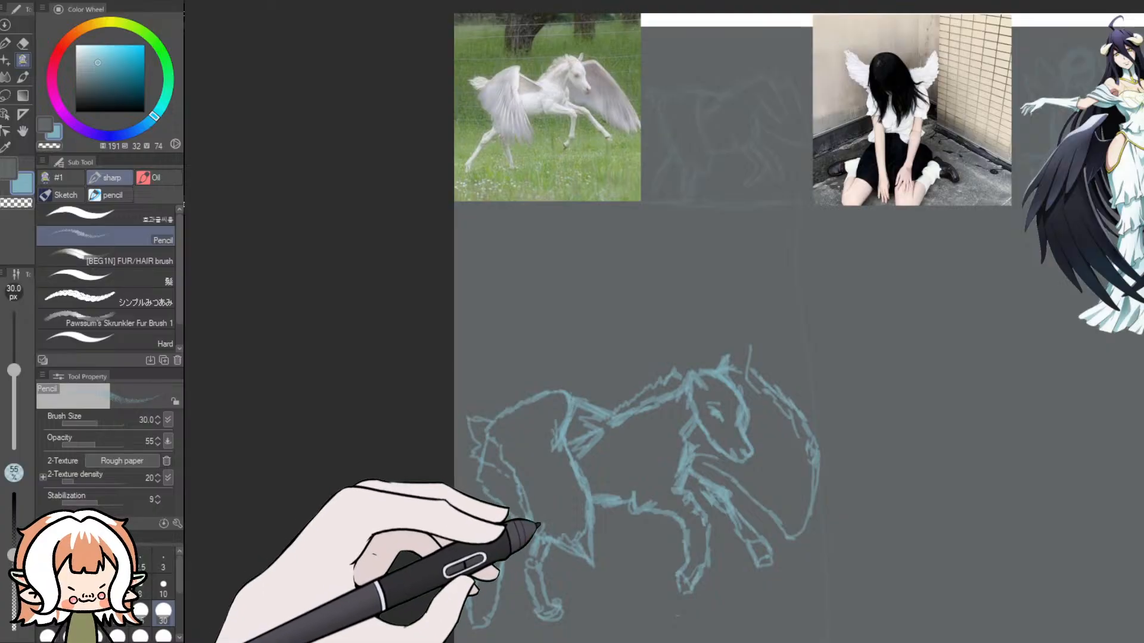
pyautogui.click(23, 43)
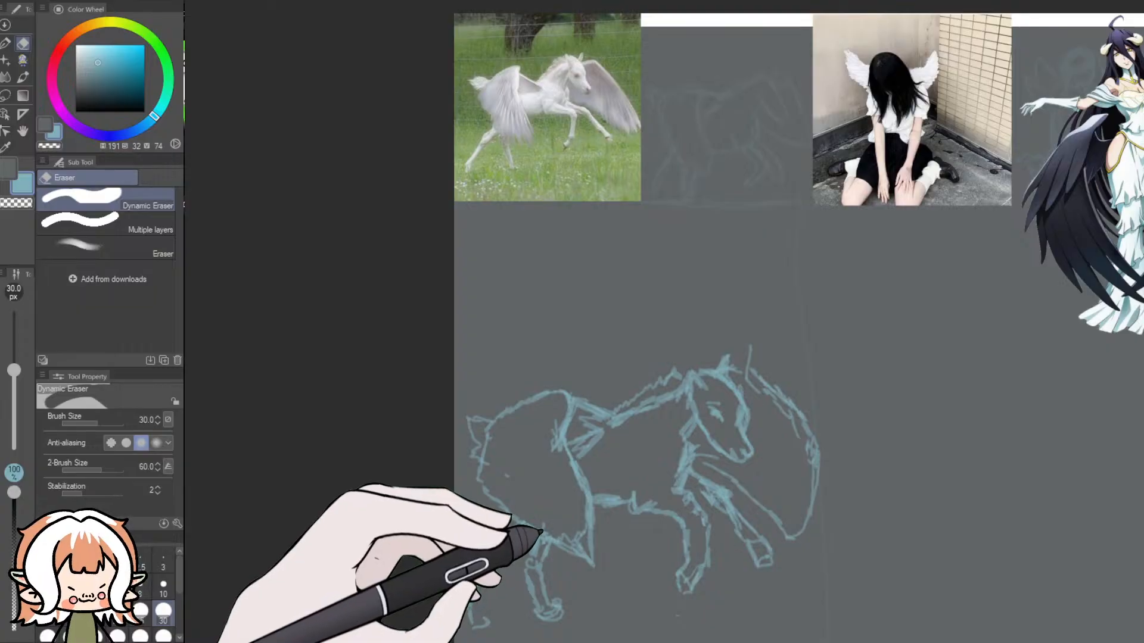
pyautogui.click(28, 58)
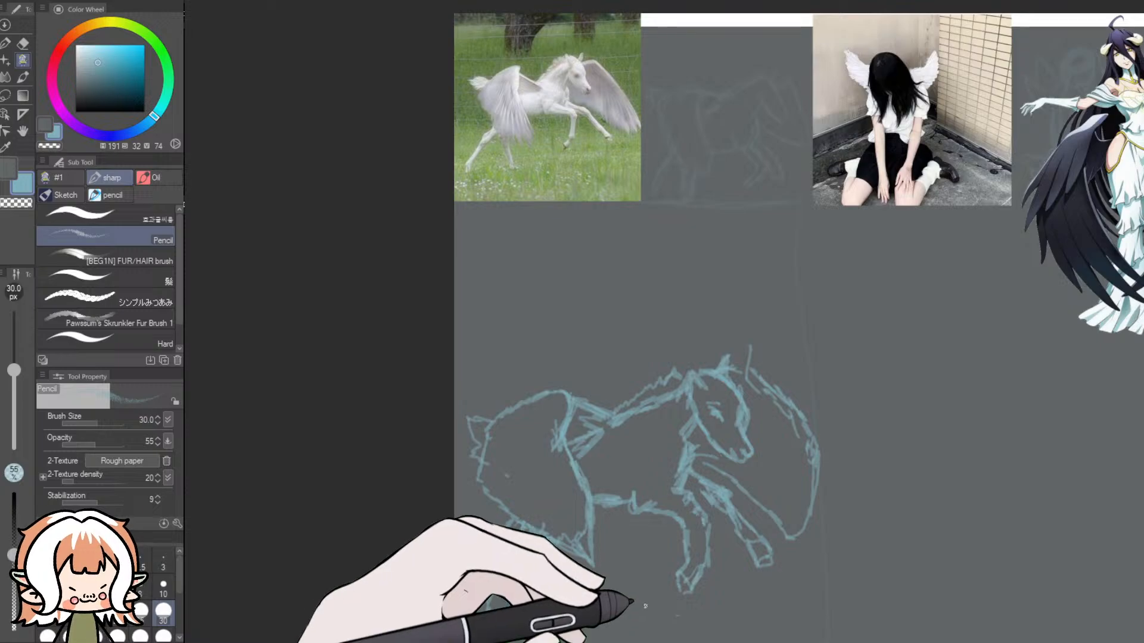
# - Compare the horse's head with the reference photo and add pencil strokes for the mouth and nostril on the muzzle
pyautogui.scroll(1, 654, 612)
pyautogui.scroll(-2, 653, 612)
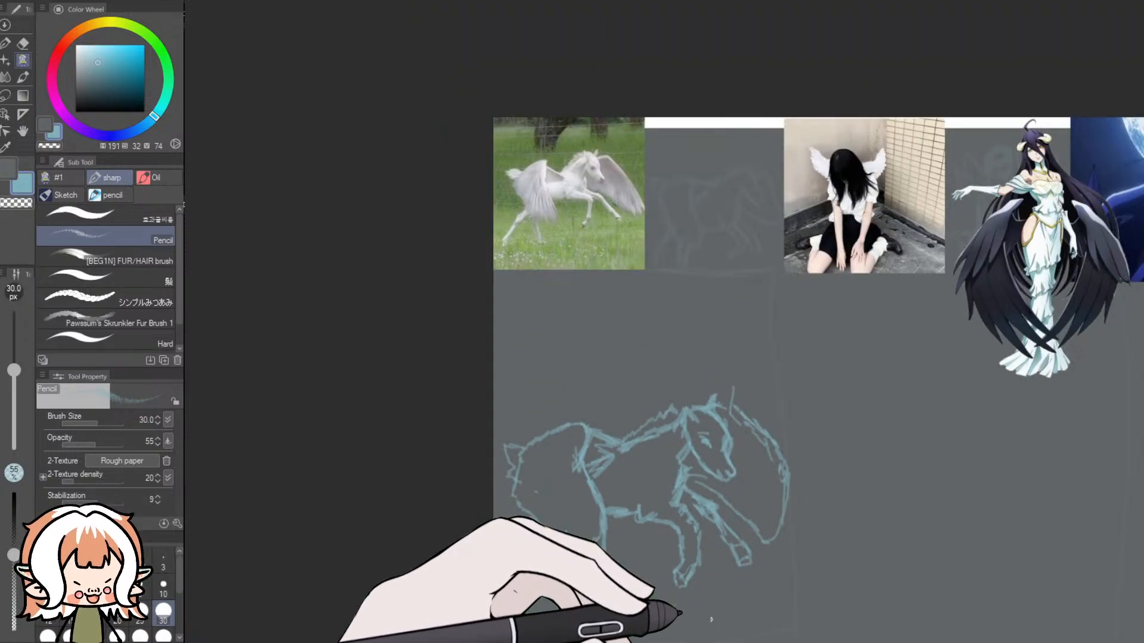
pyautogui.scroll(3, 685, 476)
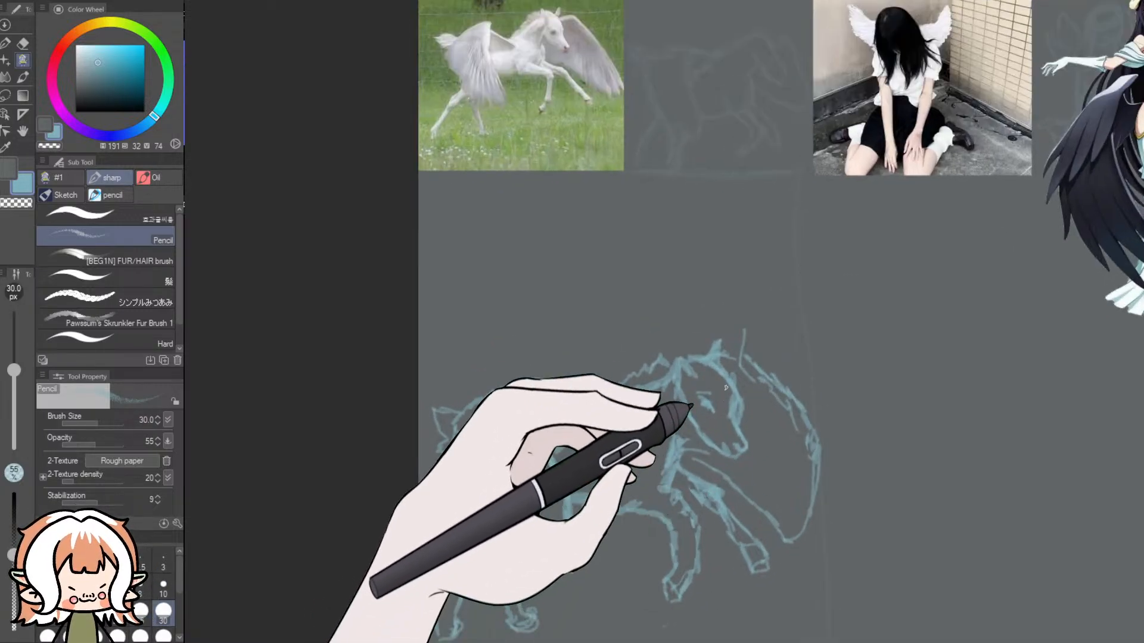
pyautogui.scroll(2, 587, 14)
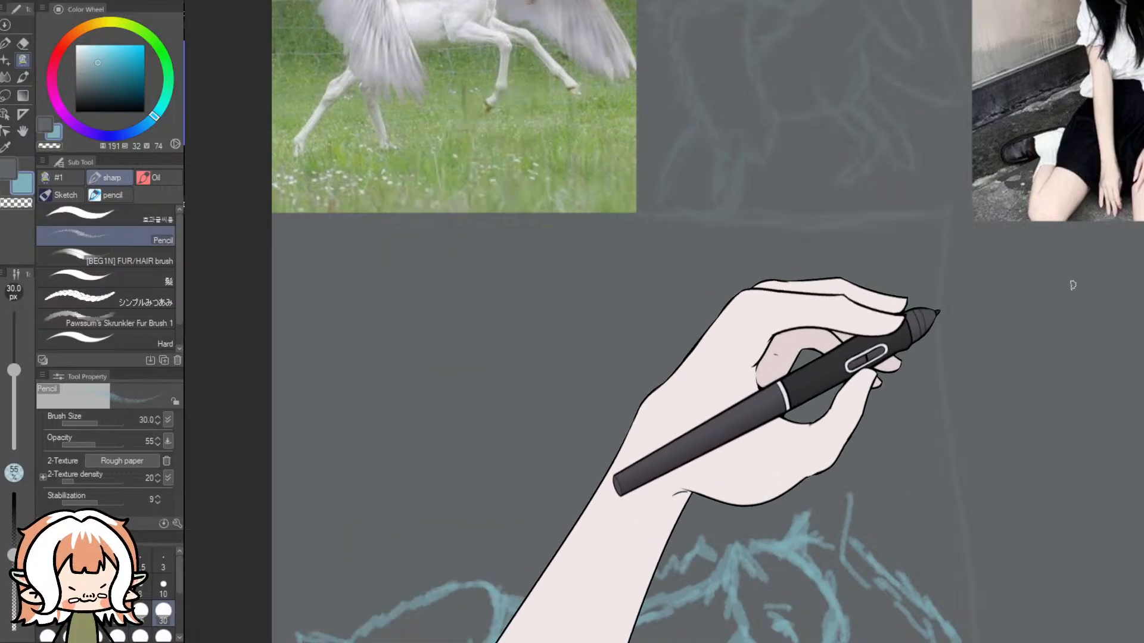
pyautogui.moveTo(1141, 309); pyautogui.dragTo(1141, 263)
pyautogui.scroll(4, 584, 116)
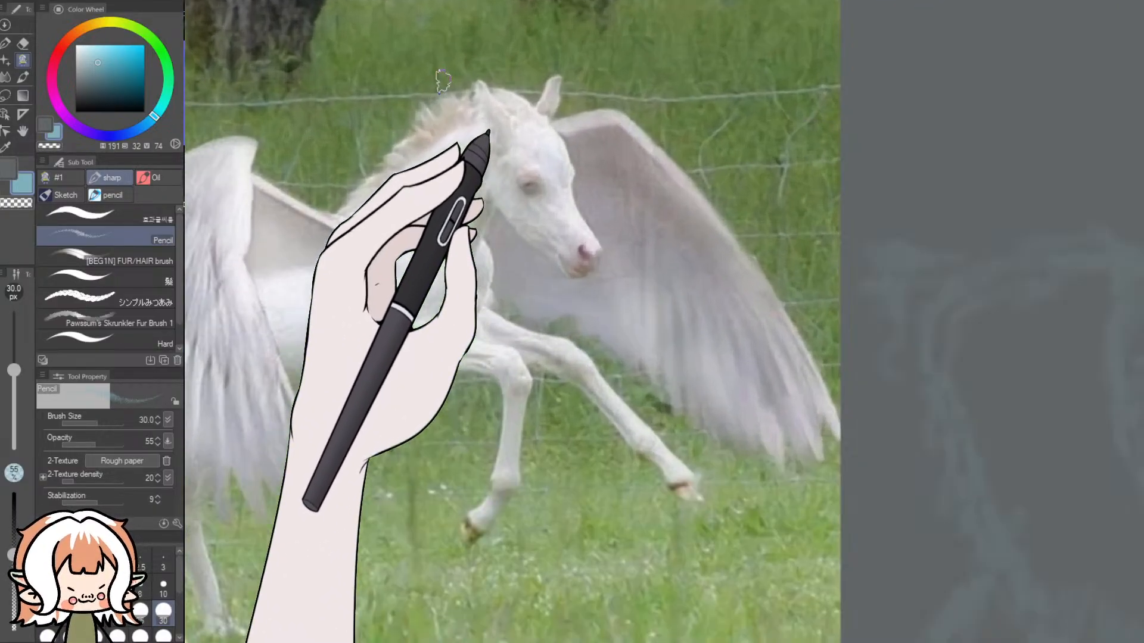
pyautogui.scroll(-1, 513, 143)
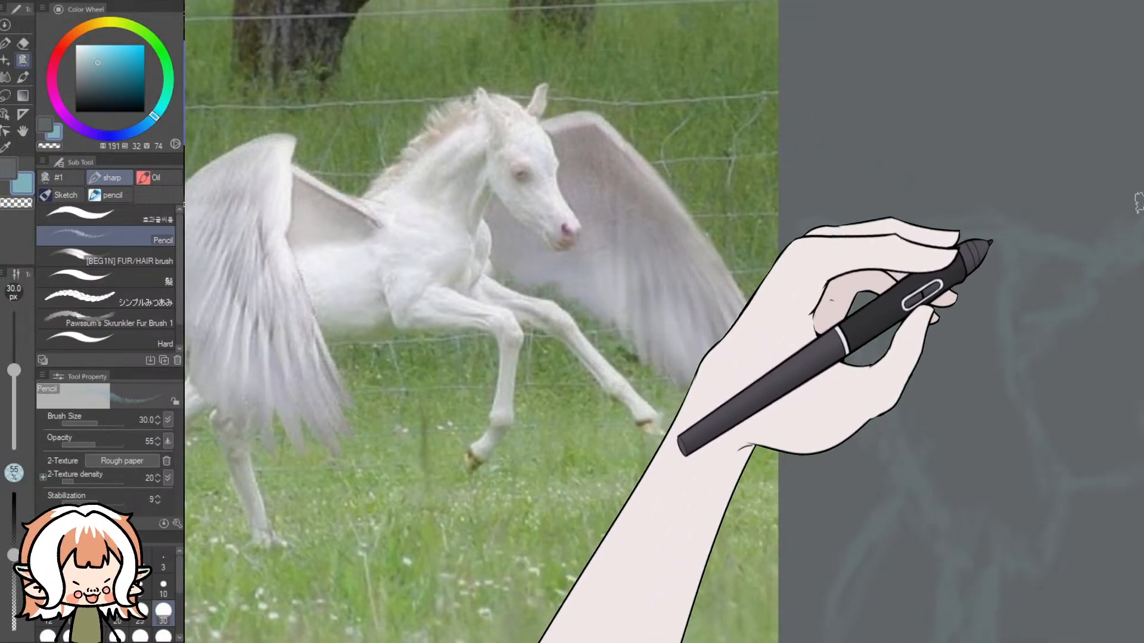
pyautogui.moveTo(1142, 178); pyautogui.dragTo(1142, 347)
pyautogui.moveTo(999, 366); pyautogui.dragTo(992, 170)
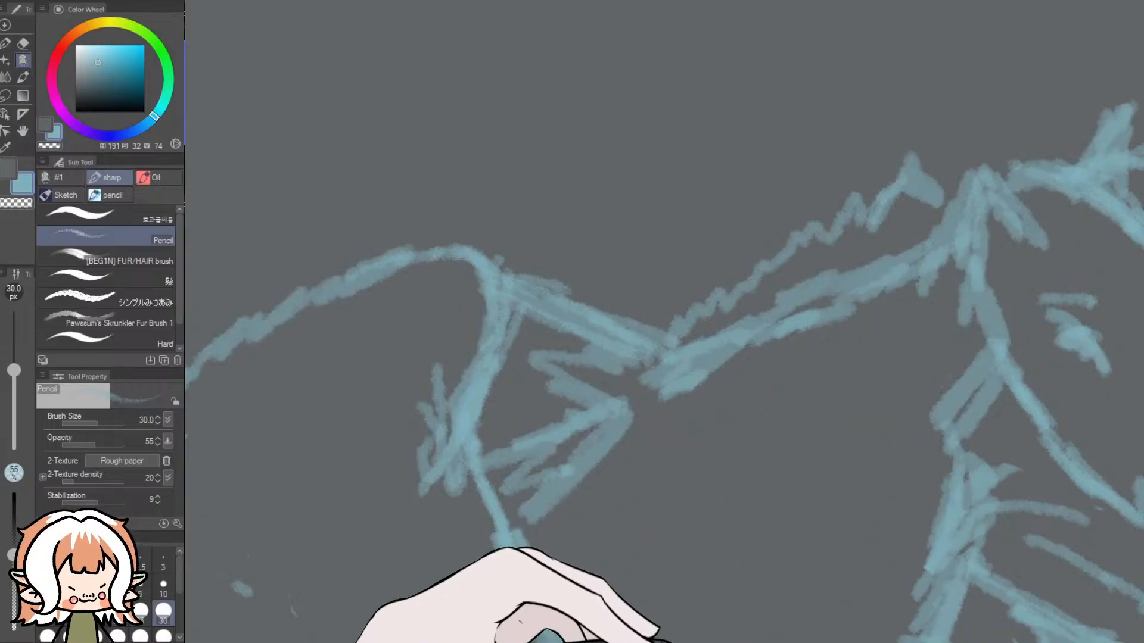
pyautogui.moveTo(1073, 641); pyautogui.dragTo(628, 636)
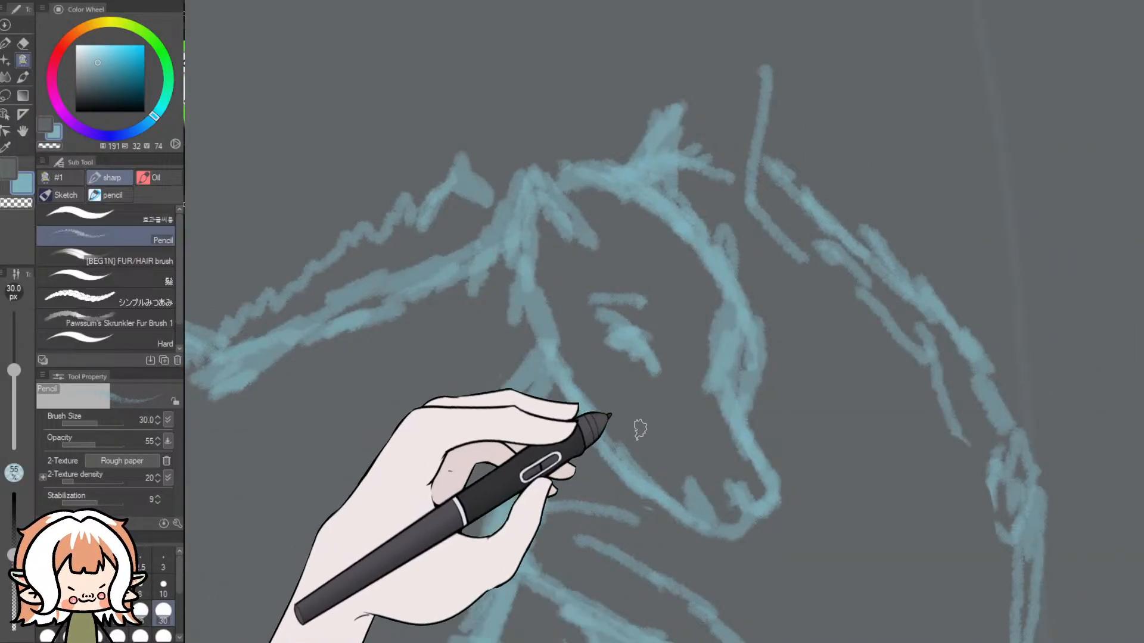
pyautogui.moveTo(730, 478); pyautogui.dragTo(745, 512)
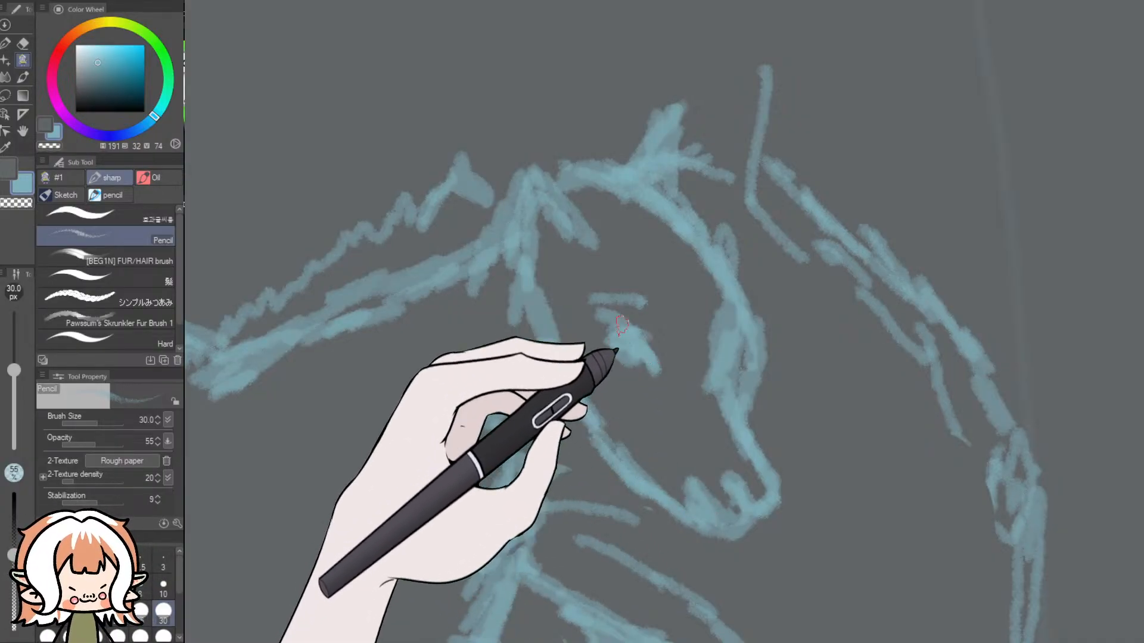
# - Erase the stray pencil mark inside the horse's near wing
pyautogui.scroll(-5, 629, 314)
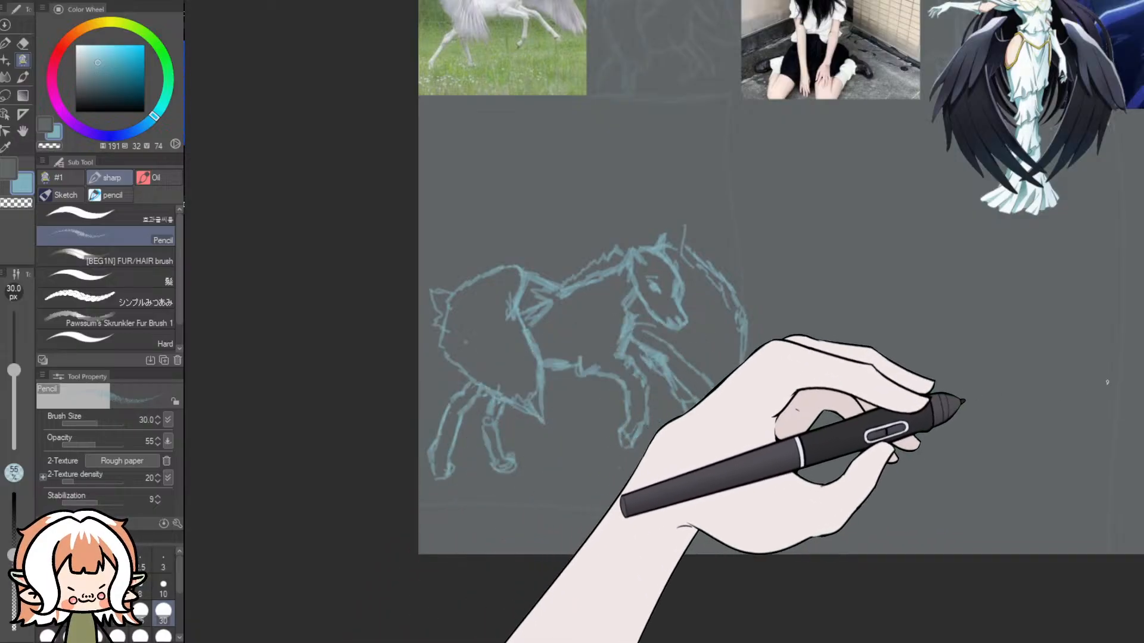
pyautogui.scroll(3, 997, 393)
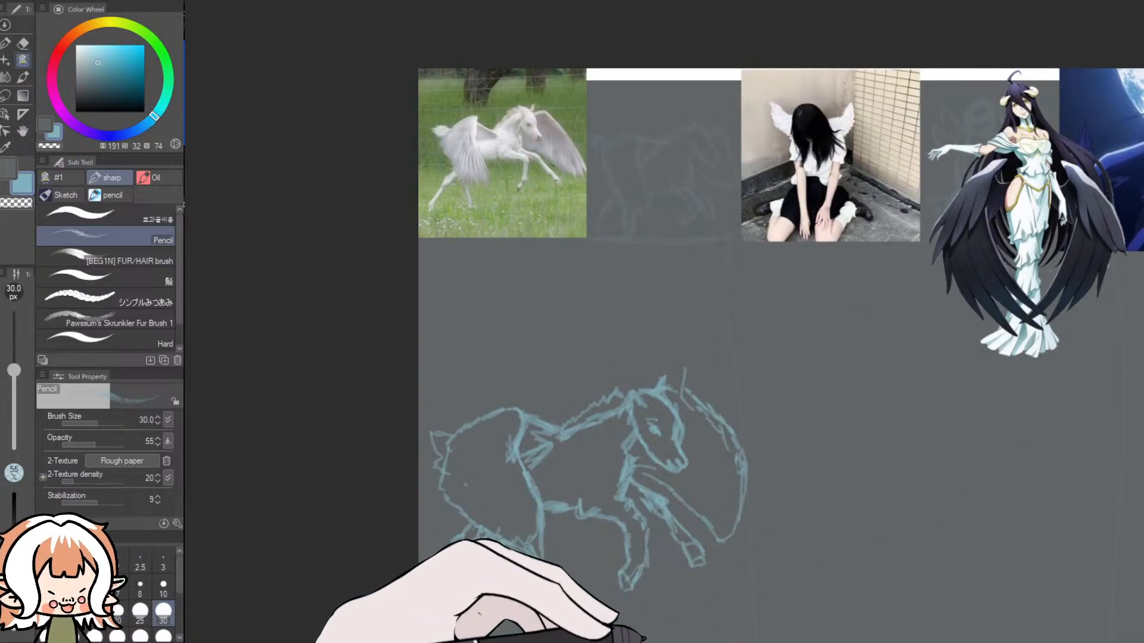
pyautogui.hscroll(4, 758, 575)
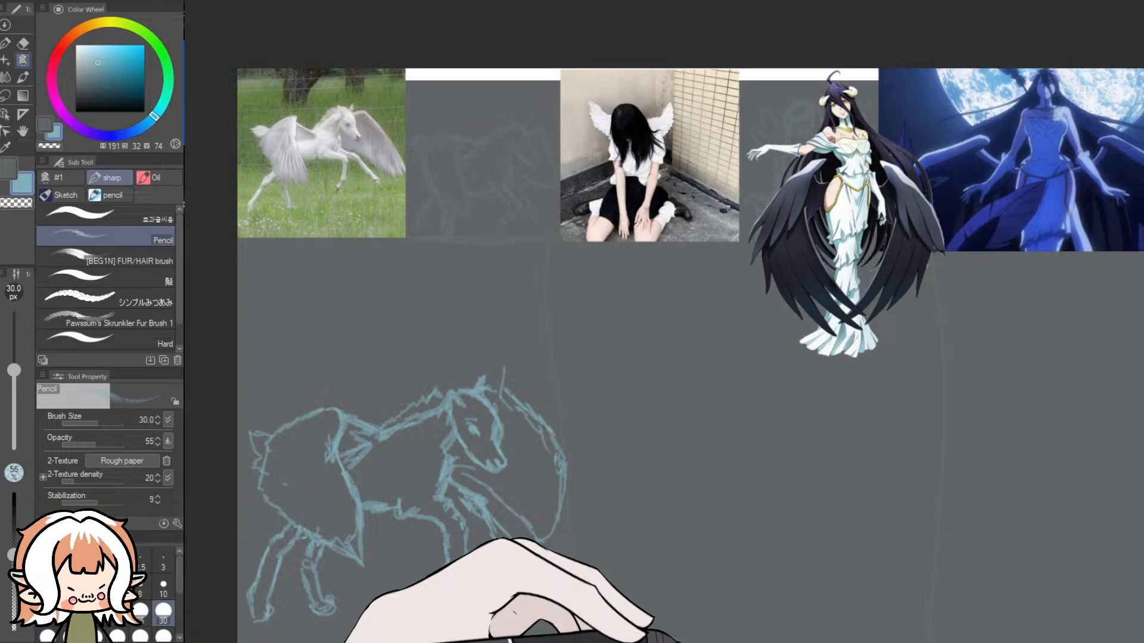
pyautogui.click(22, 45)
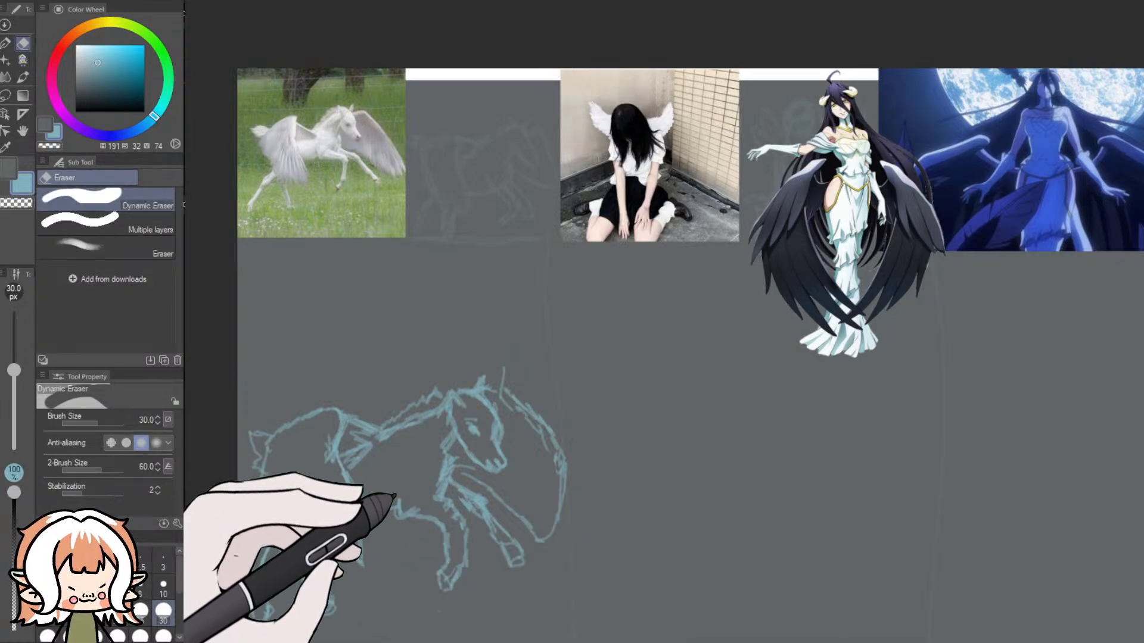
# - Sketch a circle for the seated winged girl's head below her photo, undoing the unwanted strokes
pyautogui.click(23, 60)
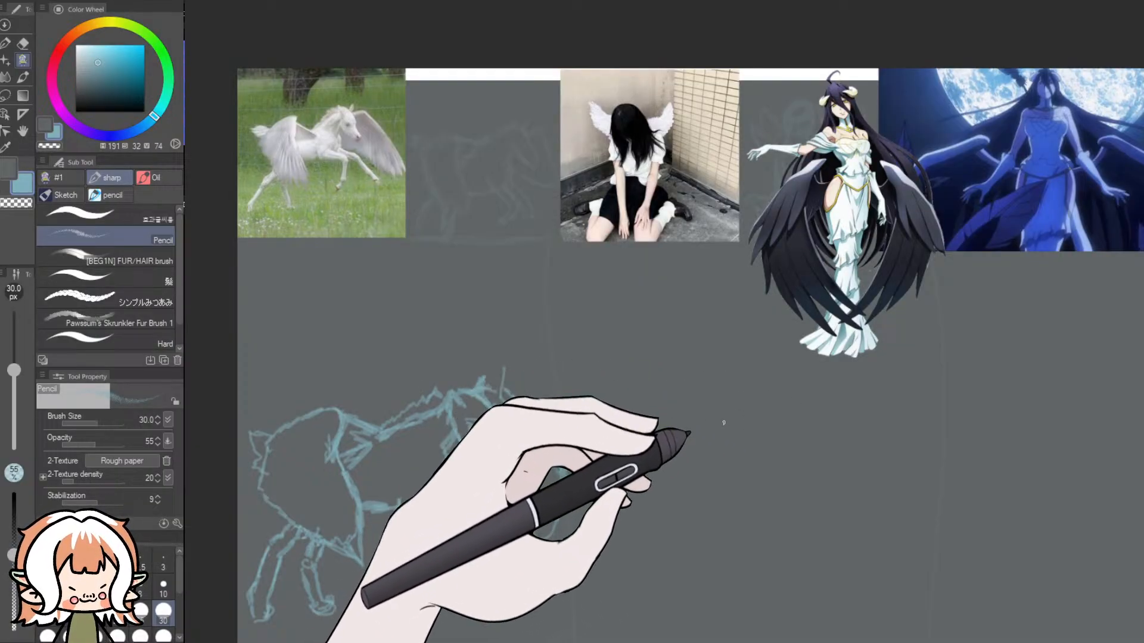
pyautogui.moveTo(715, 383)
pyautogui.mouseDown()
pyautogui.moveTo(675, 383)
pyautogui.moveTo(681, 364)
pyautogui.moveTo(712, 362)
pyautogui.moveTo(702, 390)
pyautogui.moveTo(682, 386)
pyautogui.moveTo(683, 373)
pyautogui.moveTo(711, 369)
pyautogui.moveTo(684, 377)
pyautogui.moveTo(683, 392)
pyautogui.moveTo(671, 376)
pyautogui.moveTo(722, 369)
pyautogui.moveTo(676, 372)
pyautogui.moveTo(670, 399)
pyautogui.moveTo(687, 420)
pyautogui.moveTo(723, 414)
pyautogui.moveTo(711, 371)
pyautogui.moveTo(672, 386)
pyautogui.moveTo(672, 412)
pyautogui.moveTo(673, 378)
pyautogui.moveTo(717, 371)
pyautogui.moveTo(726, 391)
pyautogui.moveTo(701, 418)
pyautogui.moveTo(681, 416)
pyautogui.moveTo(714, 373)
pyautogui.moveTo(716, 405)
pyautogui.moveTo(675, 406)
pyautogui.moveTo(680, 371)
pyautogui.moveTo(716, 379)
pyautogui.mouseUp()
pyautogui.hotkey('ctrl', 'z')
pyautogui.hotkey('ctrl', 'z')
pyautogui.hotkey('ctrl', 'z')
pyautogui.hotkey('ctrl', 'z')
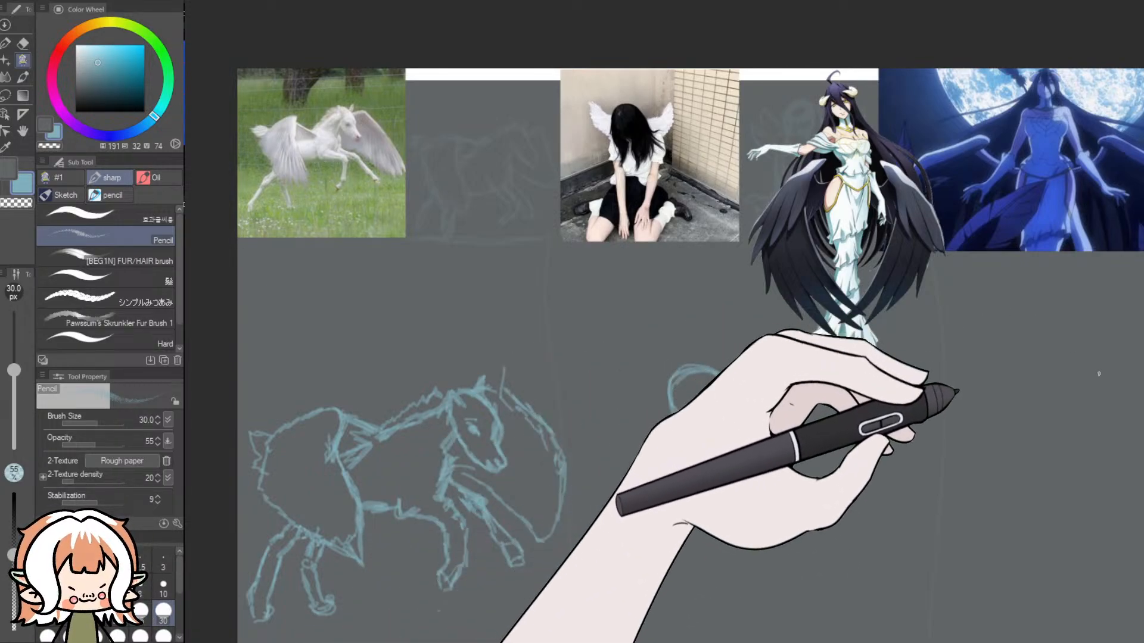
# - Block in the girl's torso as a rounded box under the head and her hips as a flatter shape beneath it
pyautogui.scroll(-3, 1102, 367)
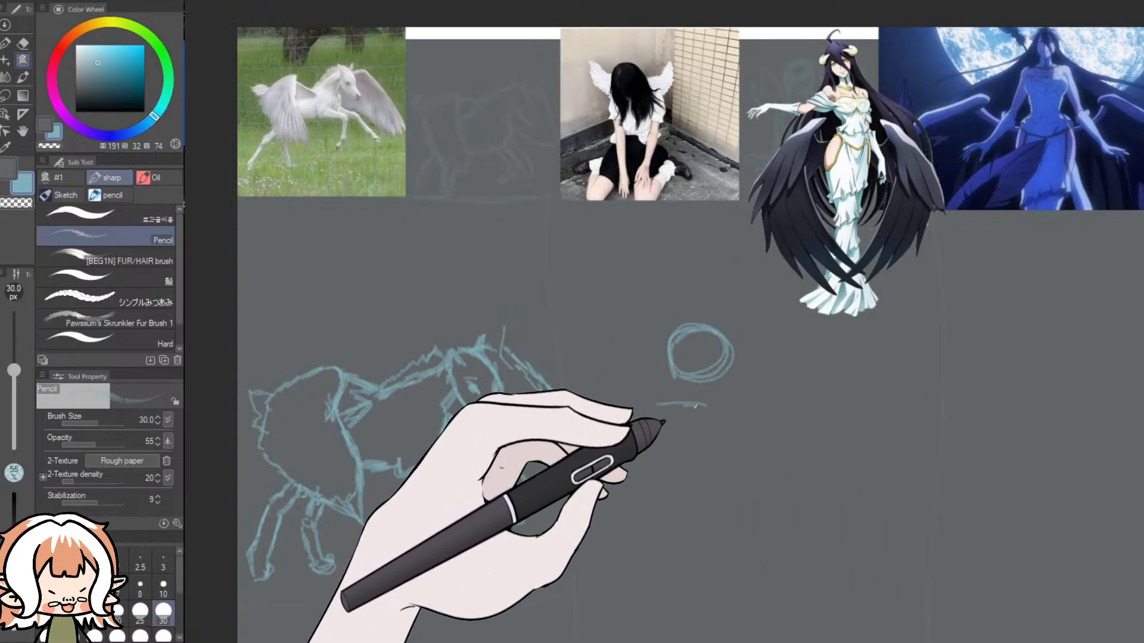
pyautogui.moveTo(744, 407); pyautogui.dragTo(772, 428)
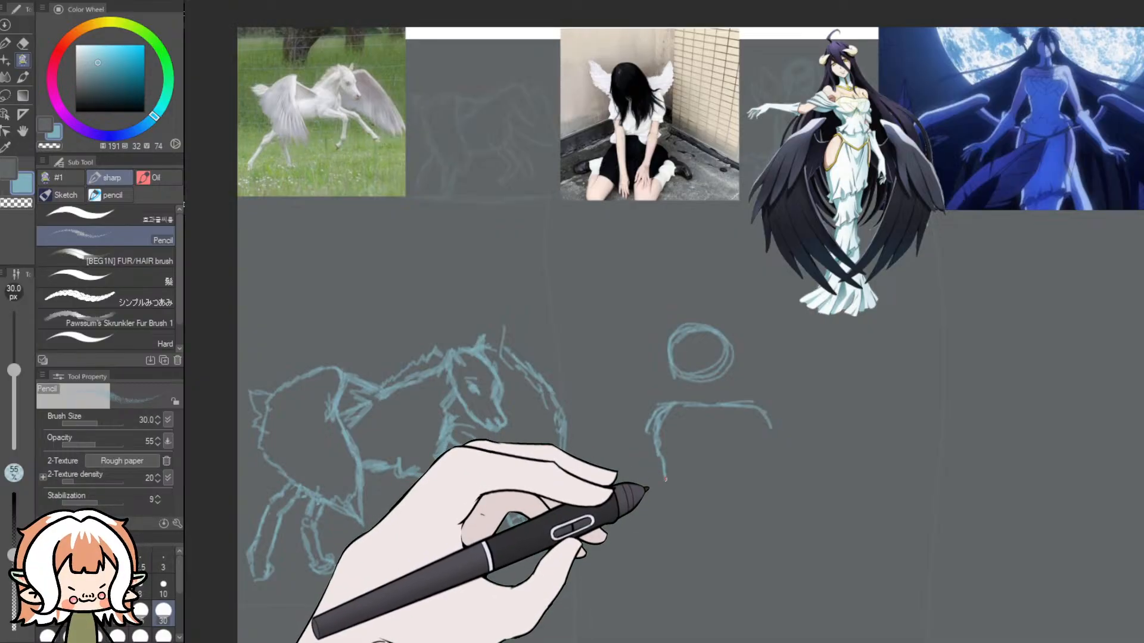
pyautogui.moveTo(771, 432)
pyautogui.mouseDown()
pyautogui.moveTo(757, 505)
pyautogui.moveTo(705, 502)
pyautogui.mouseUp()
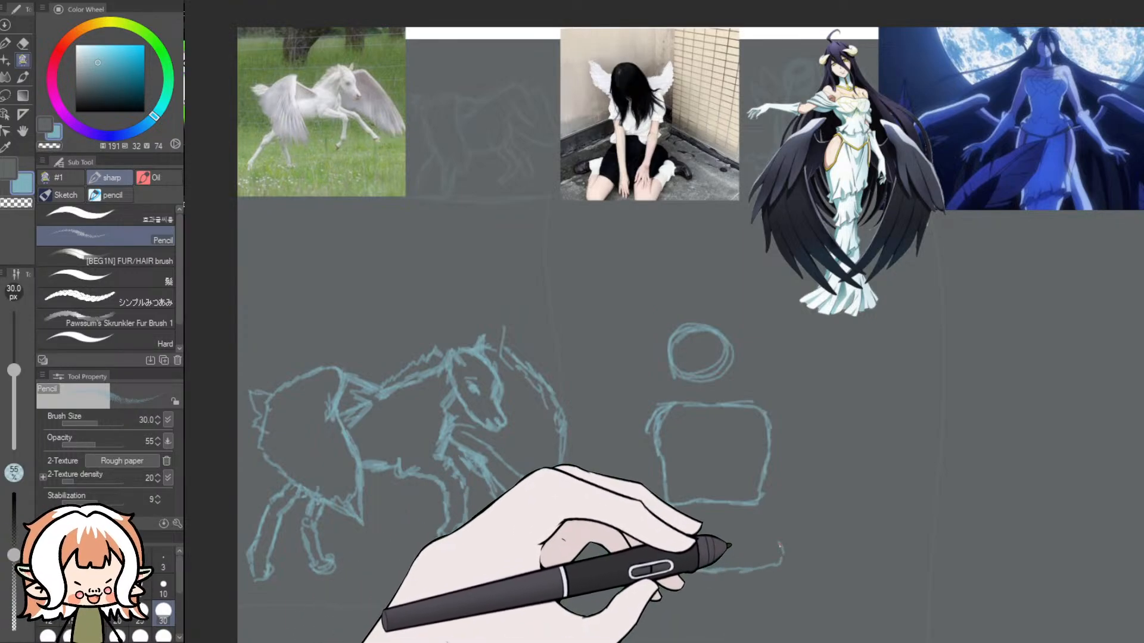
pyautogui.moveTo(659, 522); pyautogui.dragTo(699, 517)
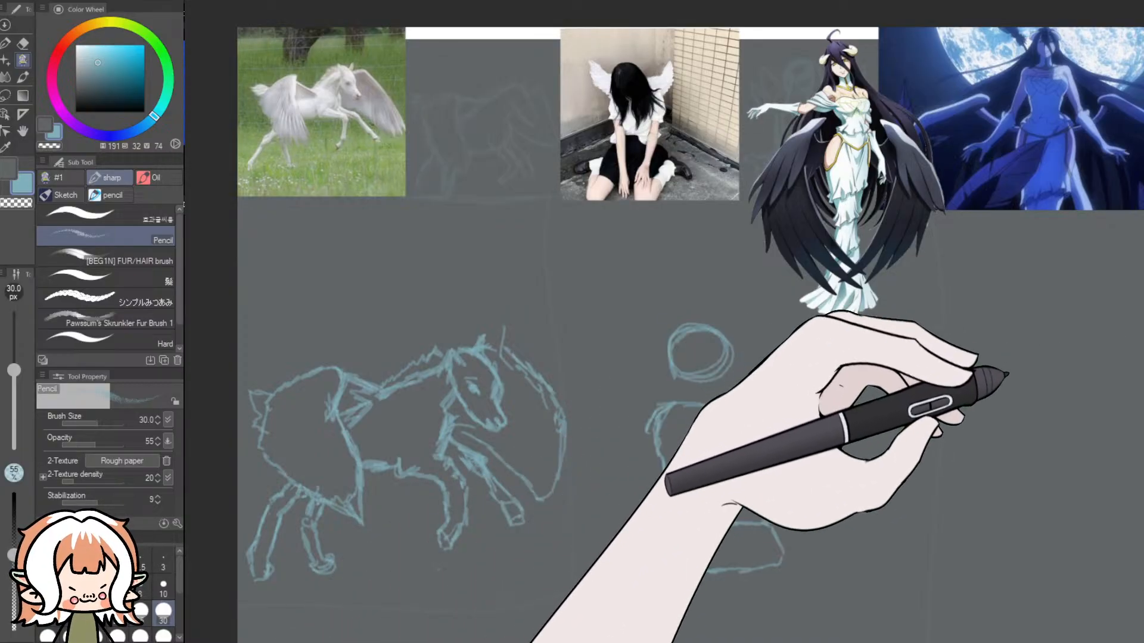
# - Sketch the seated girl's folded lower leg and foot beside one end of the hips, undoing the first long stroke
pyautogui.scroll(-1, 997, 383)
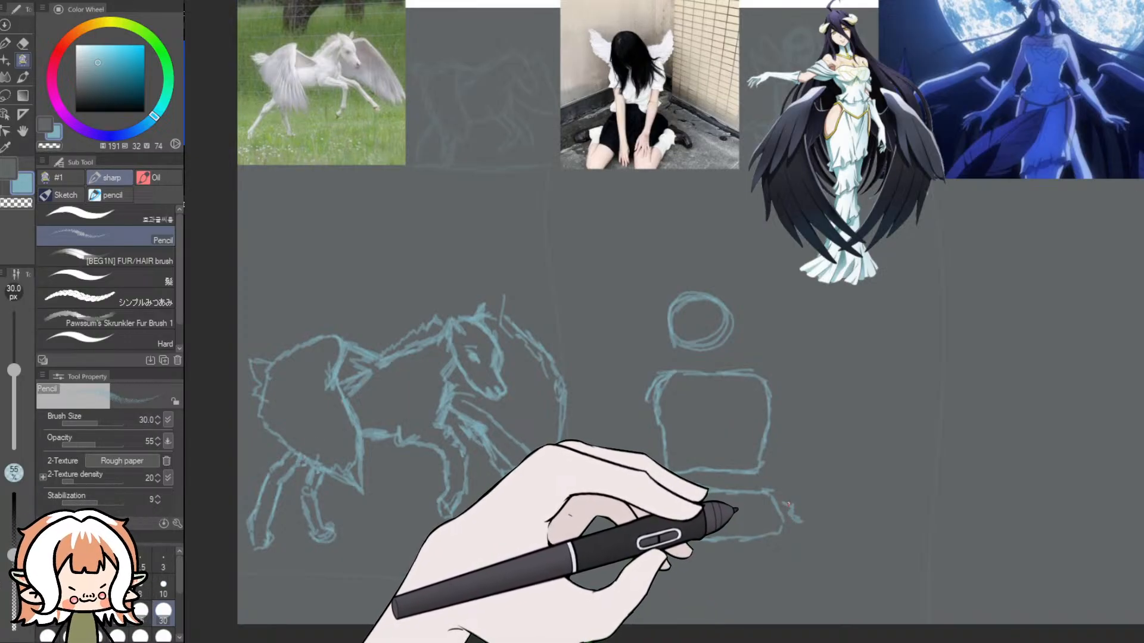
pyautogui.moveTo(790, 515); pyautogui.dragTo(806, 552)
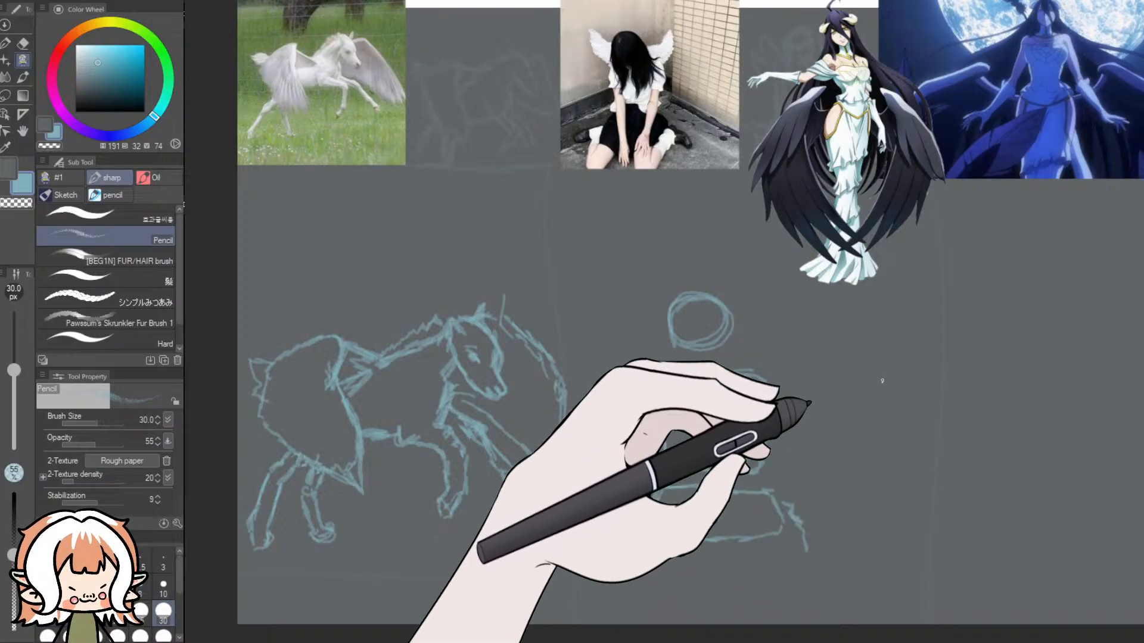
pyautogui.hotkey('ctrl', 'z')
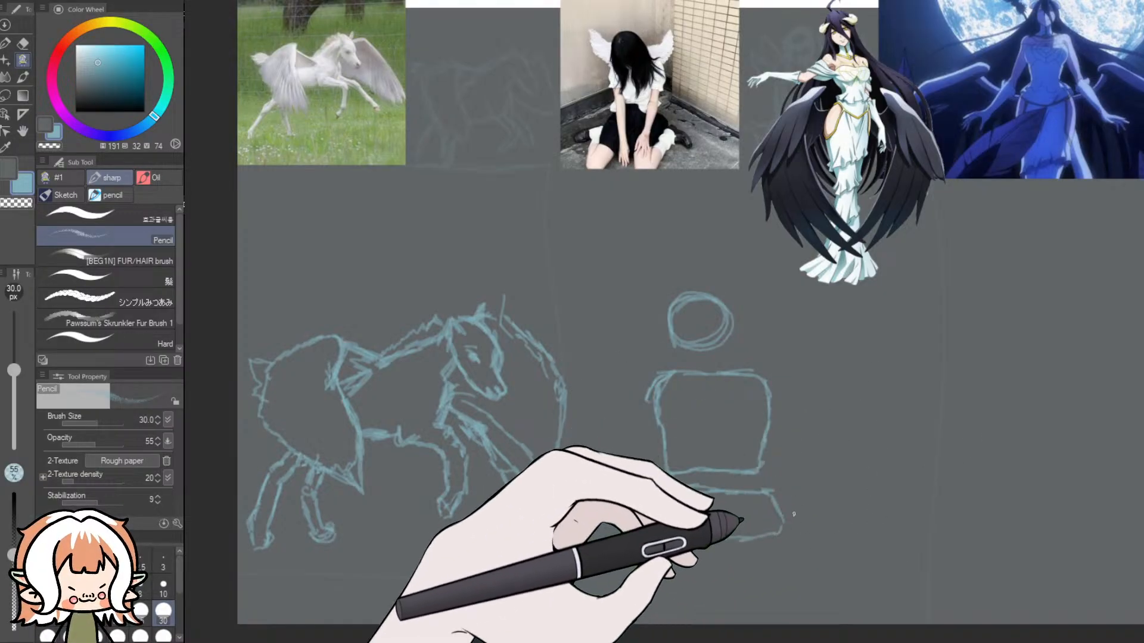
pyautogui.moveTo(785, 513)
pyautogui.mouseDown()
pyautogui.moveTo(803, 547)
pyautogui.moveTo(782, 567)
pyautogui.mouseUp()
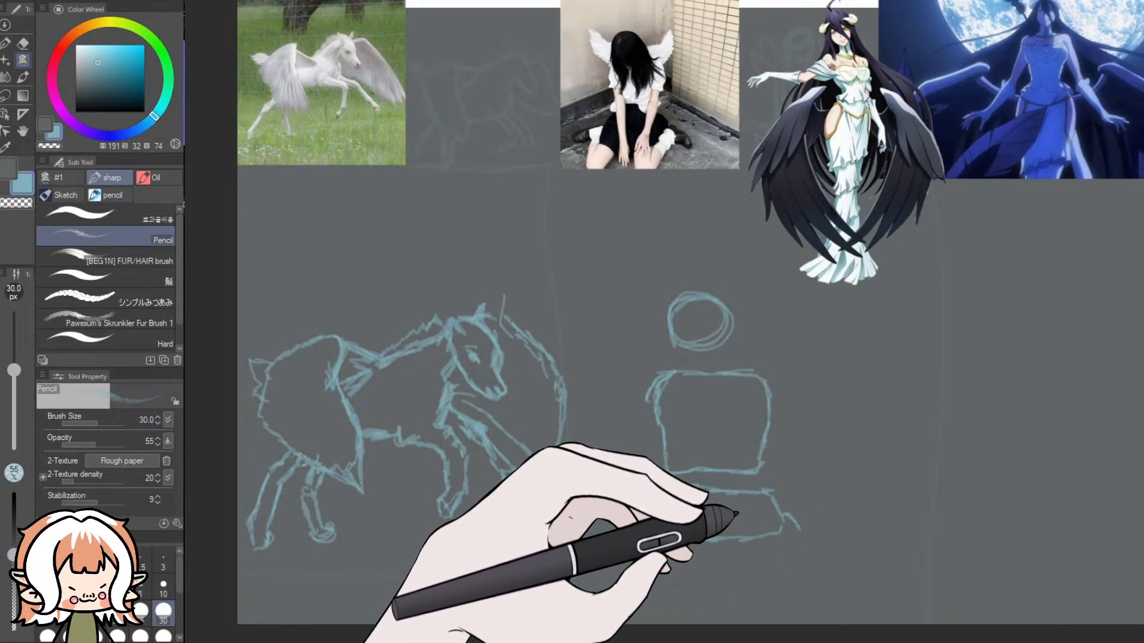
pyautogui.moveTo(787, 514); pyautogui.dragTo(799, 532)
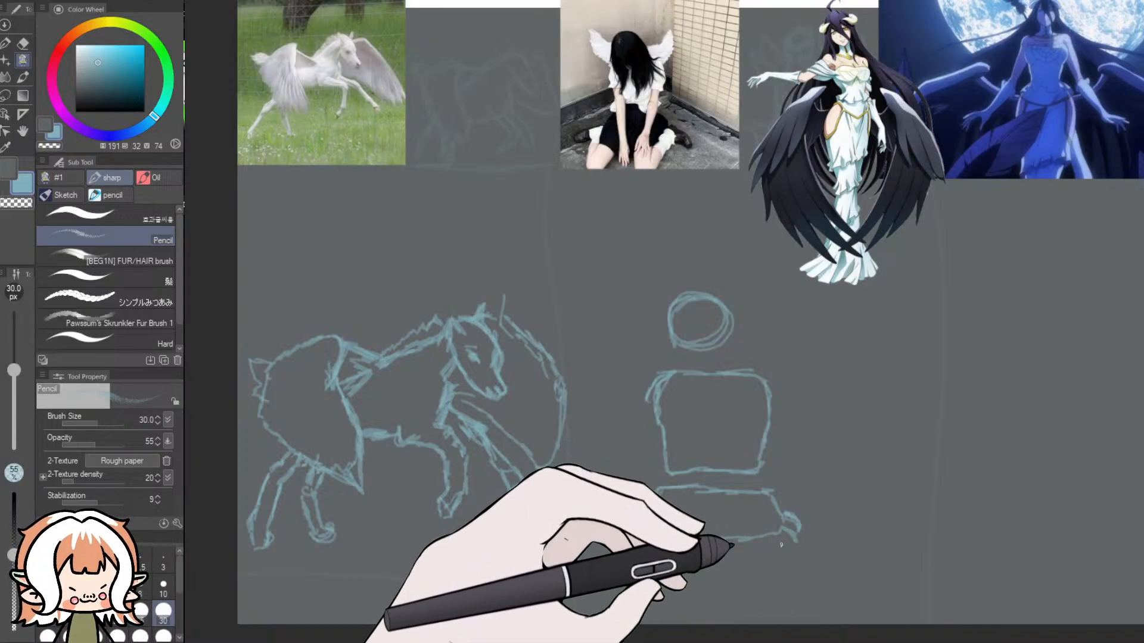
pyautogui.moveTo(778, 542); pyautogui.dragTo(787, 556)
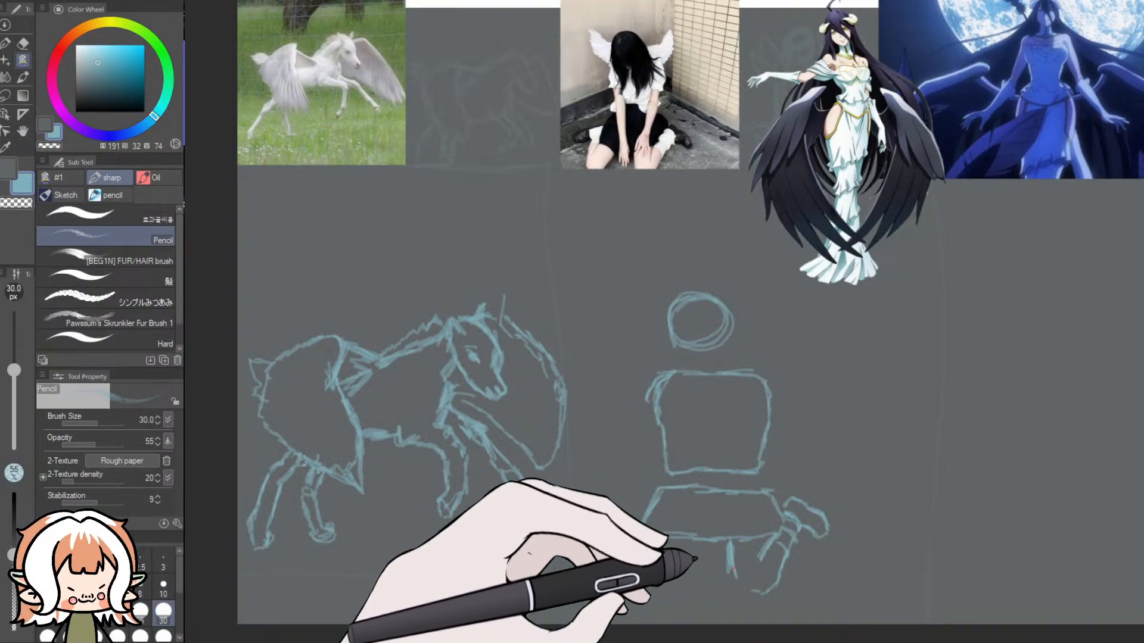
# - Sketch the girl's bent knees below the hips and block in the folded leg and foot on the other side
pyautogui.moveTo(732, 566); pyautogui.dragTo(749, 613)
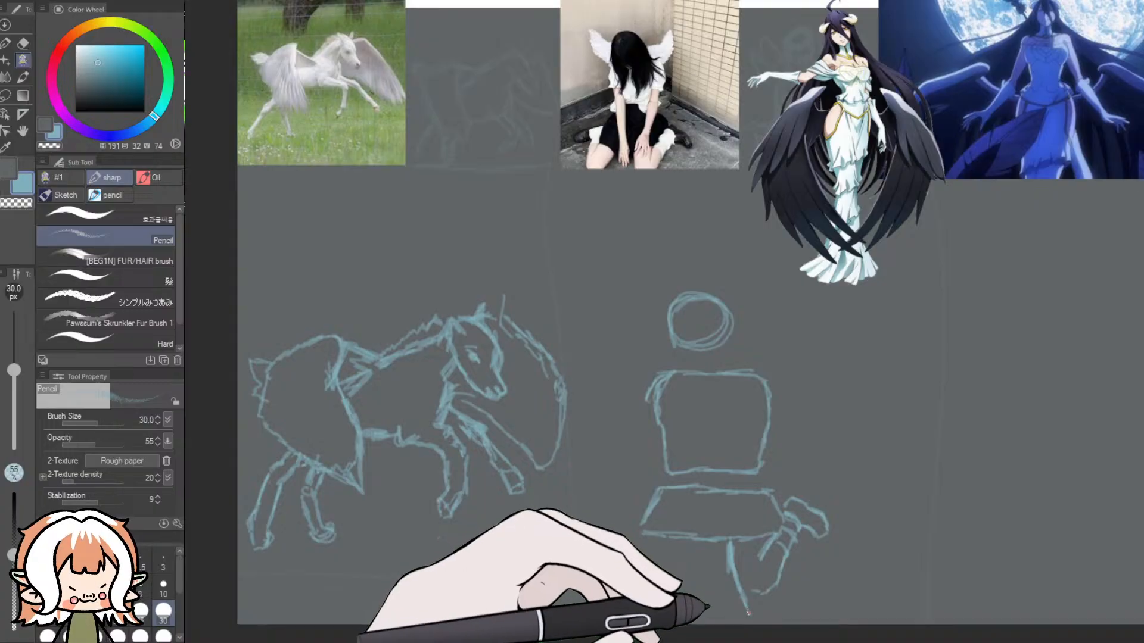
pyautogui.moveTo(781, 564)
pyautogui.mouseDown()
pyautogui.moveTo(752, 616)
pyautogui.moveTo(779, 565)
pyautogui.moveTo(763, 612)
pyautogui.moveTo(746, 606)
pyautogui.moveTo(766, 605)
pyautogui.moveTo(735, 581)
pyautogui.moveTo(734, 545)
pyautogui.moveTo(736, 605)
pyautogui.mouseUp()
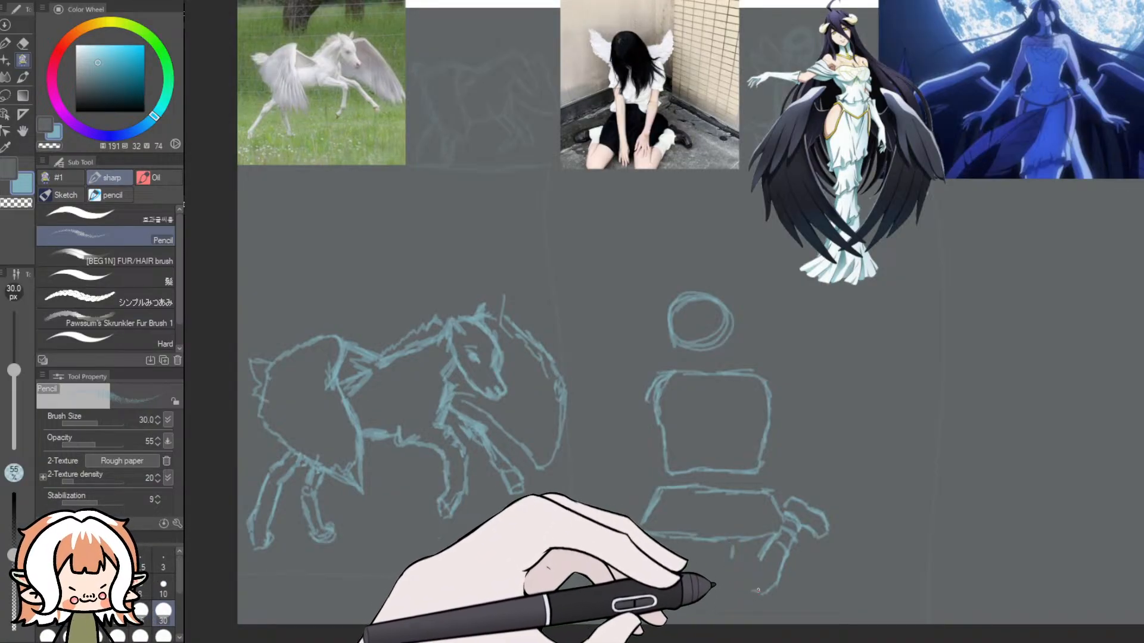
pyautogui.moveTo(755, 590)
pyautogui.mouseDown()
pyautogui.moveTo(738, 594)
pyautogui.moveTo(751, 597)
pyautogui.moveTo(729, 565)
pyautogui.moveTo(733, 544)
pyautogui.moveTo(736, 589)
pyautogui.mouseUp()
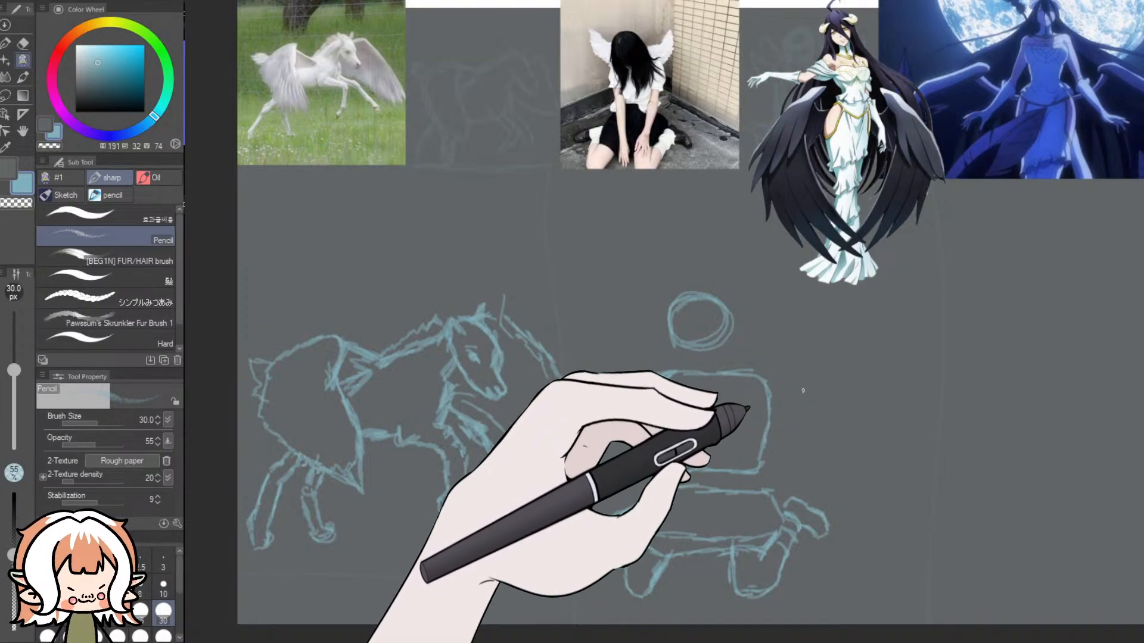
# - Sketch the short puffed sleeves at the torso's shoulders, undoing the wide first version and redrawing it closer to the body
pyautogui.moveTo(766, 409)
pyautogui.mouseDown()
pyautogui.moveTo(798, 419)
pyautogui.moveTo(802, 400)
pyautogui.mouseUp()
pyautogui.moveTo(758, 369); pyautogui.dragTo(803, 396)
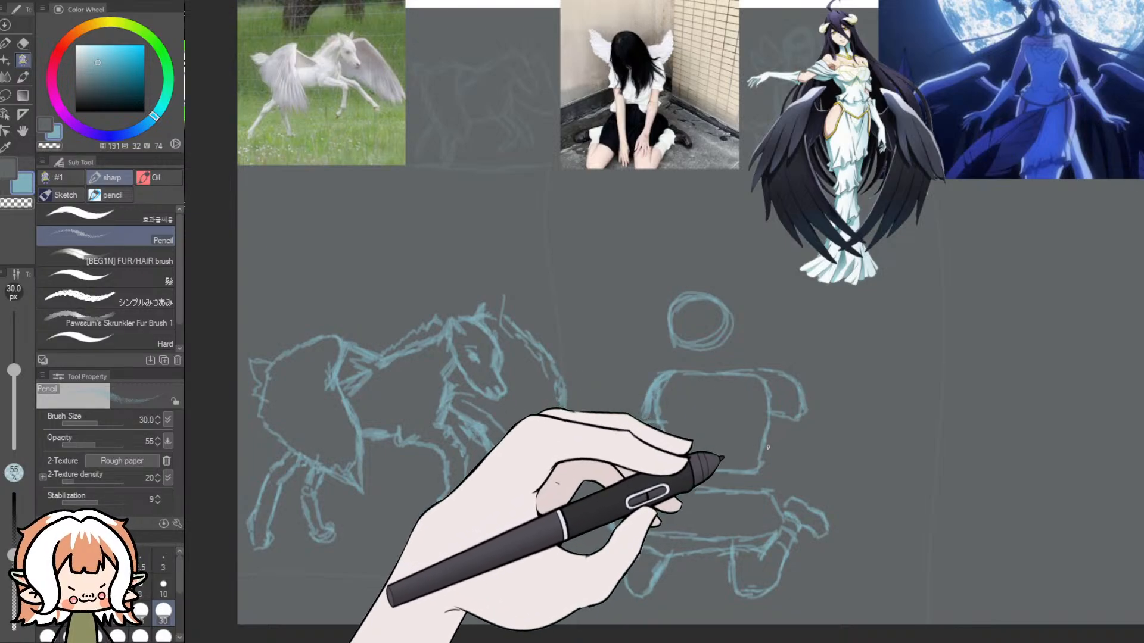
pyautogui.hotkey('ctrl', 'z')
pyautogui.hotkey('ctrl', 'z')
pyautogui.hotkey('ctrl', 'z')
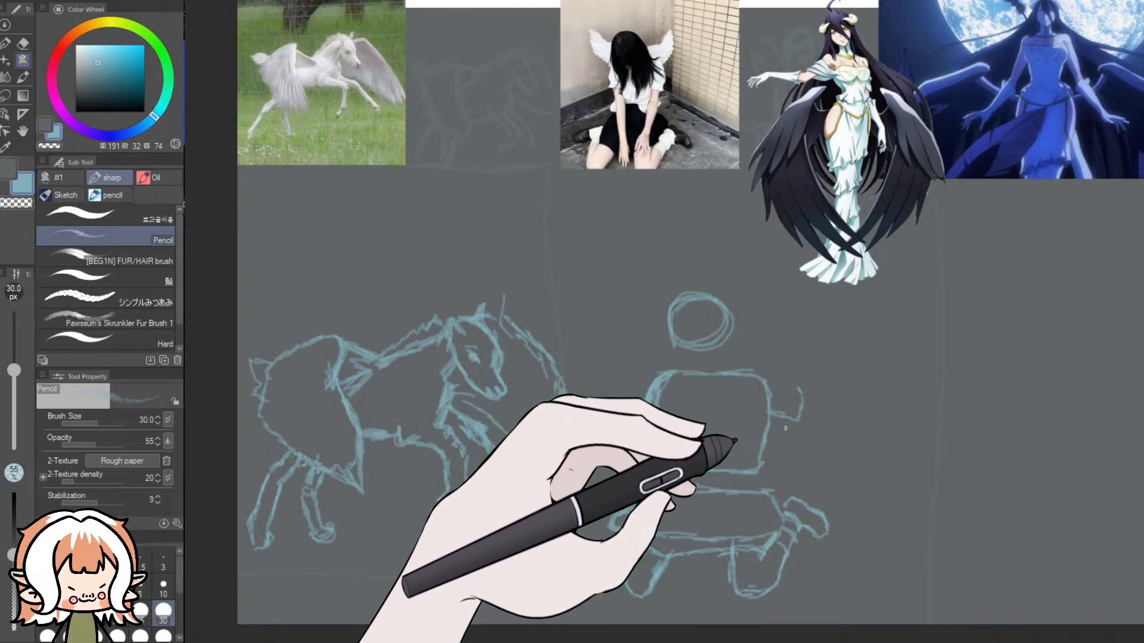
pyautogui.hotkey('ctrl', 'z')
pyautogui.hotkey('ctrl', 'z')
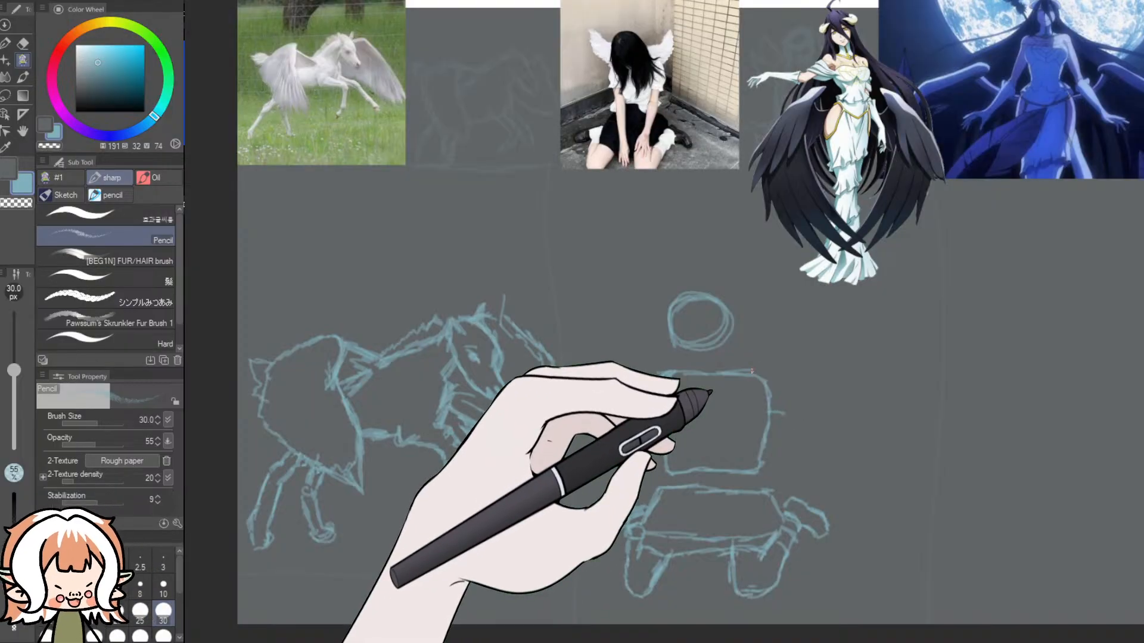
pyautogui.moveTo(782, 377); pyautogui.dragTo(795, 401)
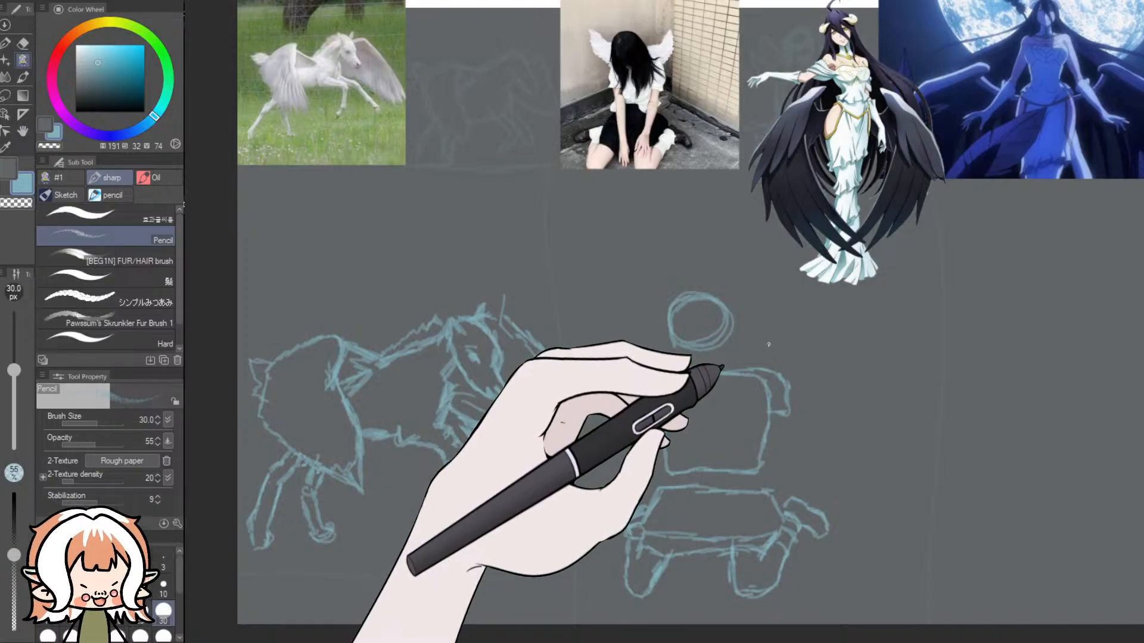
# - Sketch the outline of a small raised wing on each side between the girl's head and shoulders
pyautogui.moveTo(767, 347)
pyautogui.mouseDown()
pyautogui.moveTo(828, 331)
pyautogui.moveTo(837, 339)
pyautogui.moveTo(838, 384)
pyautogui.moveTo(810, 406)
pyautogui.mouseUp()
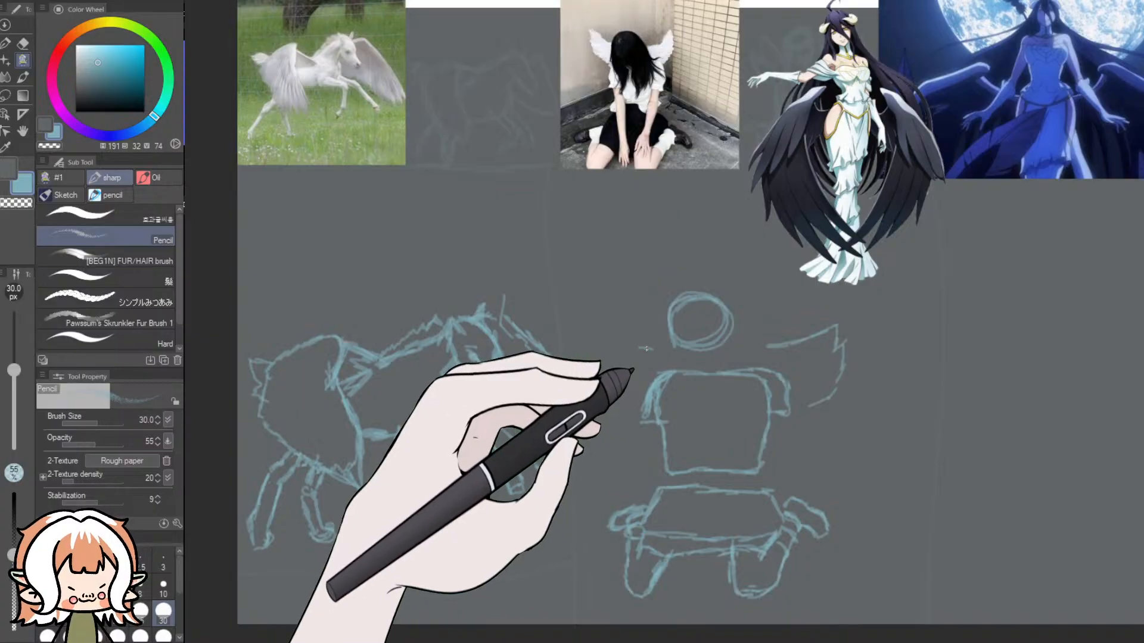
pyautogui.moveTo(654, 350)
pyautogui.mouseDown()
pyautogui.moveTo(591, 327)
pyautogui.moveTo(604, 378)
pyautogui.mouseUp()
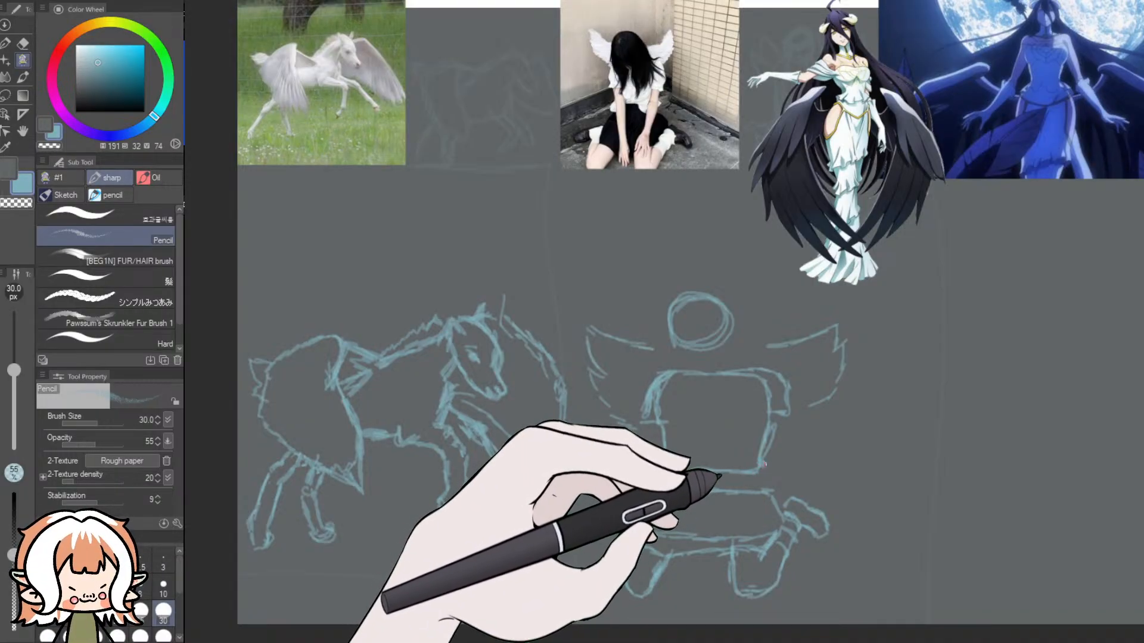
# - Try sketching an arm reaching from the torso's lower corner down over the hips, and undo the strokes
pyautogui.moveTo(755, 477); pyautogui.dragTo(740, 502)
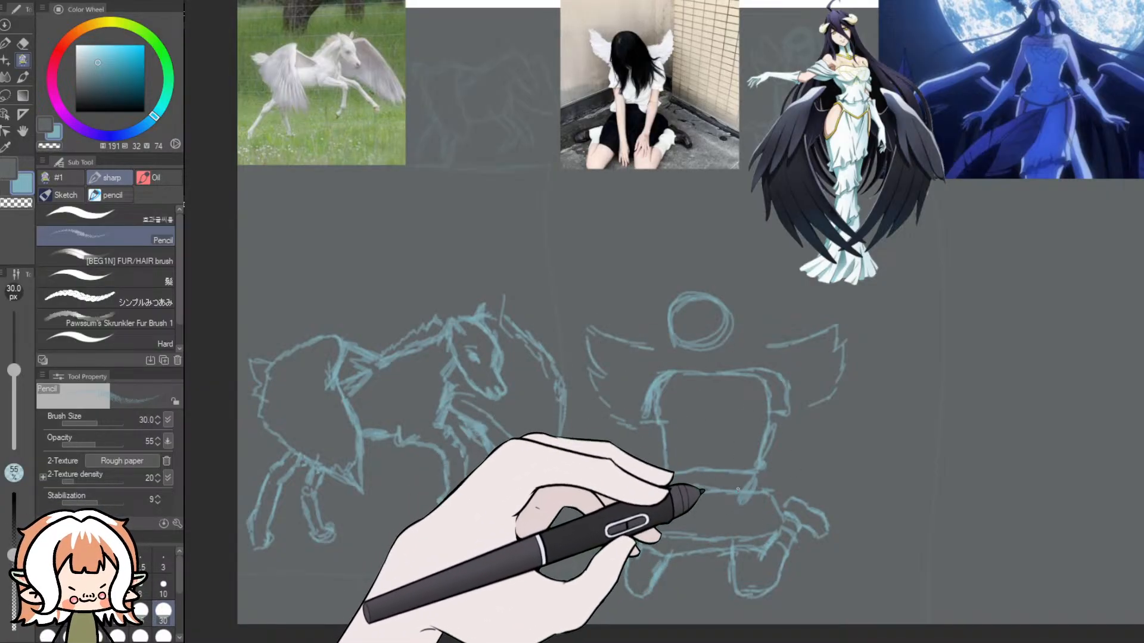
pyautogui.moveTo(753, 486)
pyautogui.mouseDown()
pyautogui.moveTo(740, 518)
pyautogui.moveTo(752, 502)
pyautogui.mouseUp()
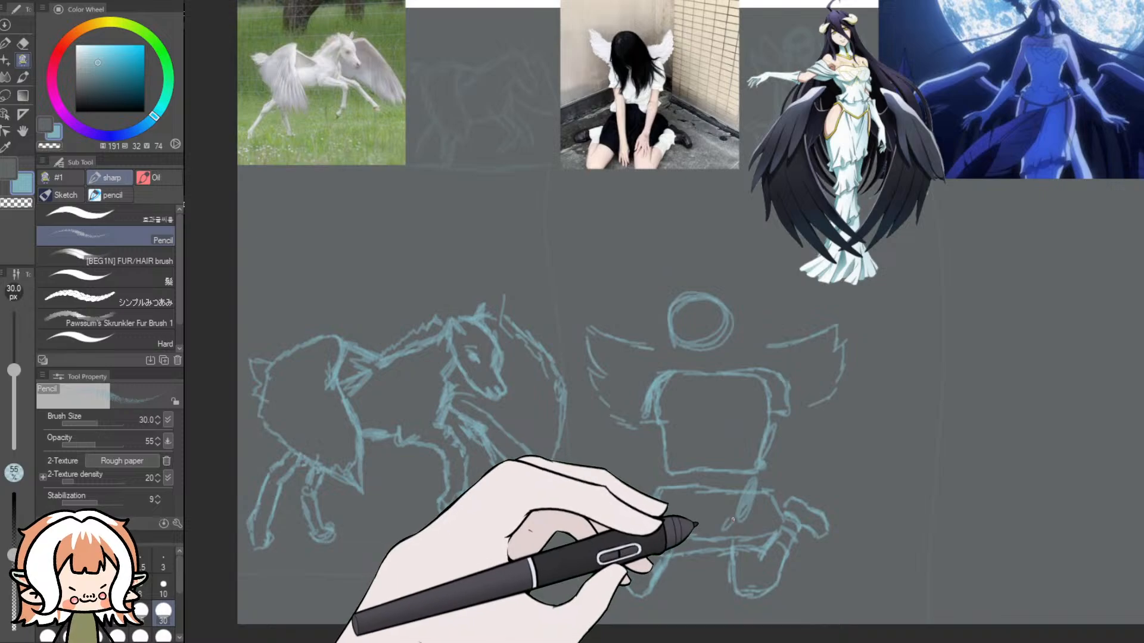
pyautogui.hotkey('ctrl', 'z')
pyautogui.hotkey('ctrl', 'z')
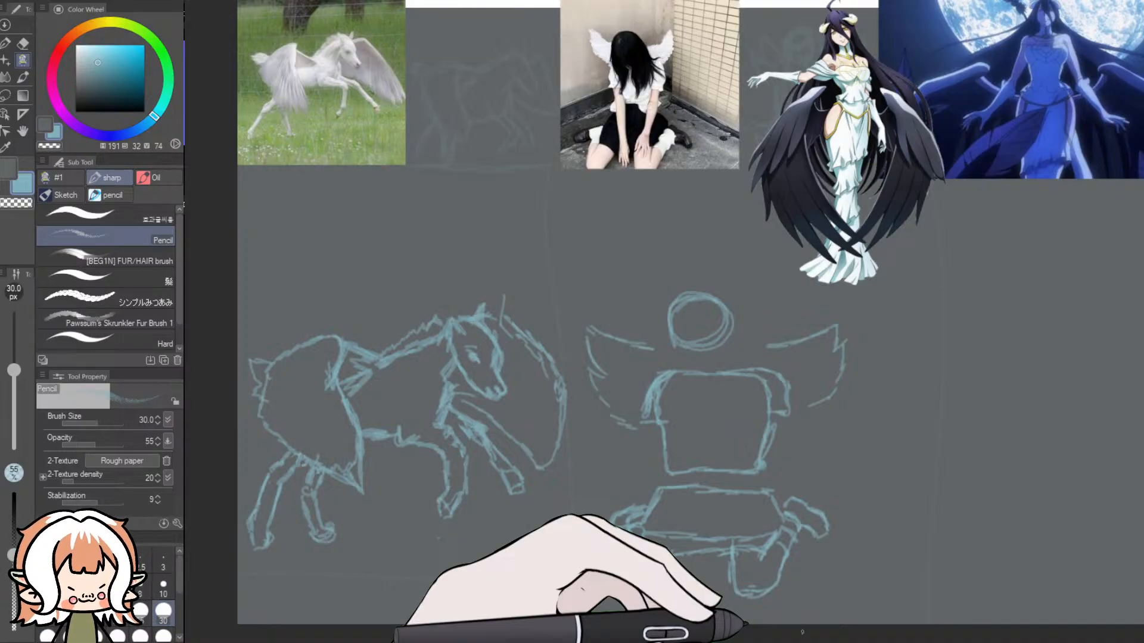
# - Examine the seated girl's reference photo up close, including her arms, hands and folded legs, and compare it with the sketch
pyautogui.scroll(1, 694, 202)
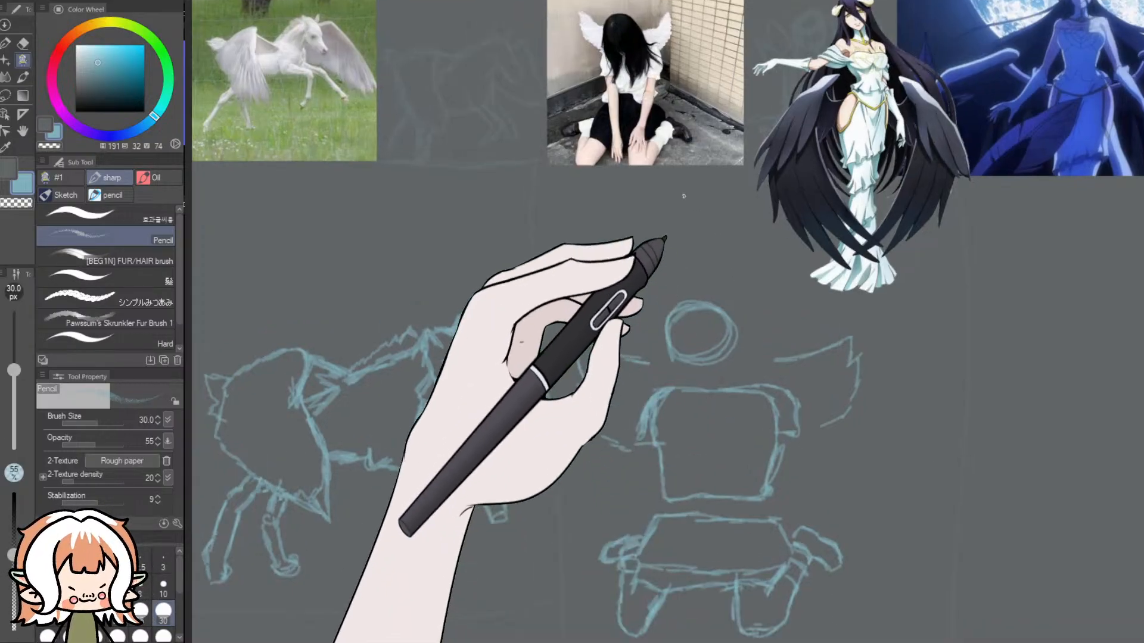
pyautogui.scroll(10, 629, 88)
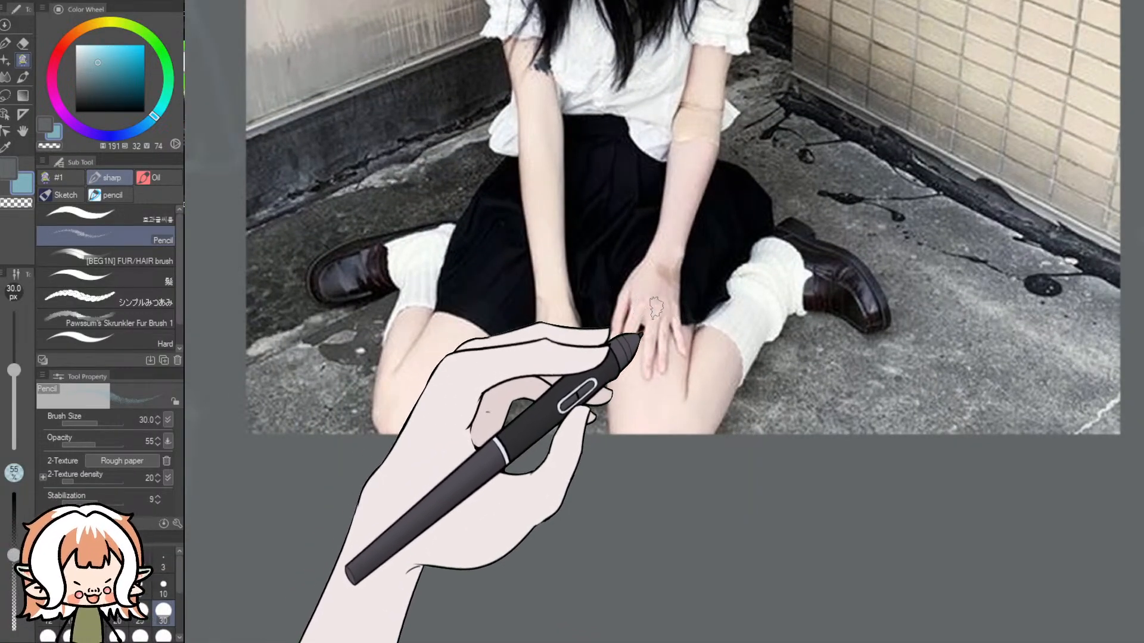
pyautogui.scroll(-6, 656, 308)
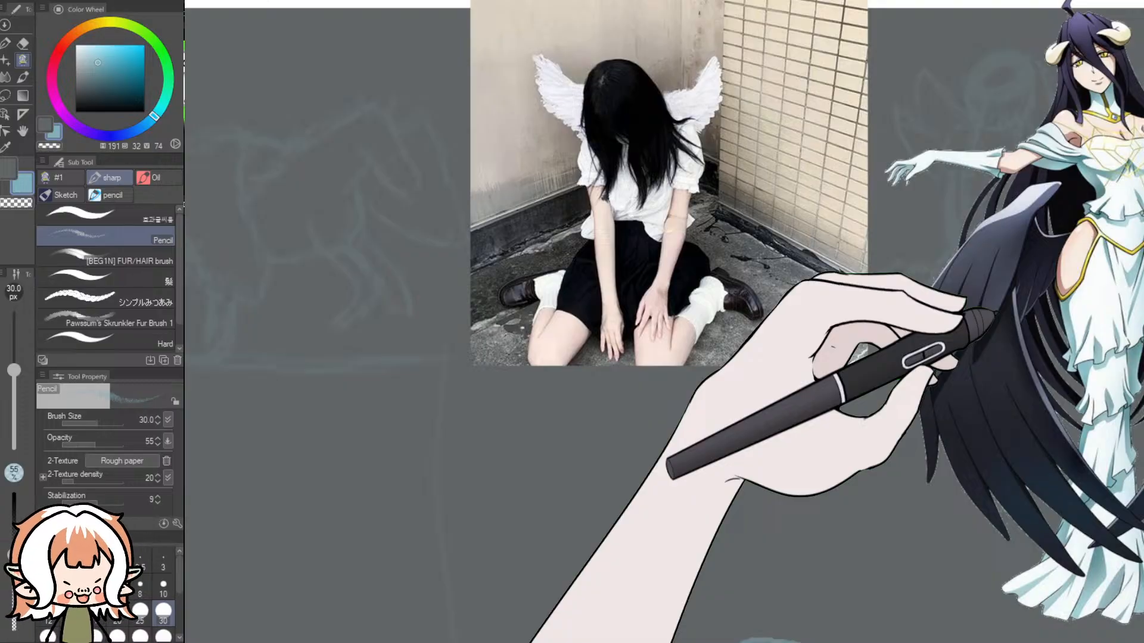
pyautogui.moveTo(1142, 255); pyautogui.dragTo(1142, 426)
pyautogui.scroll(-6, 1036, 432)
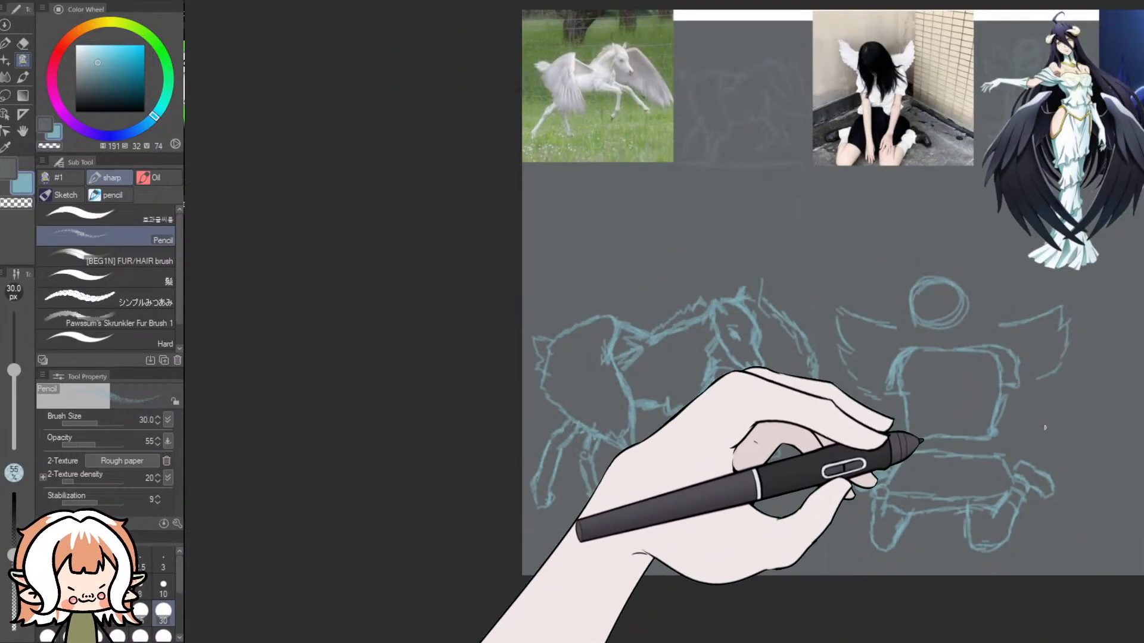
pyautogui.moveTo(584, 640); pyautogui.dragTo(637, 640)
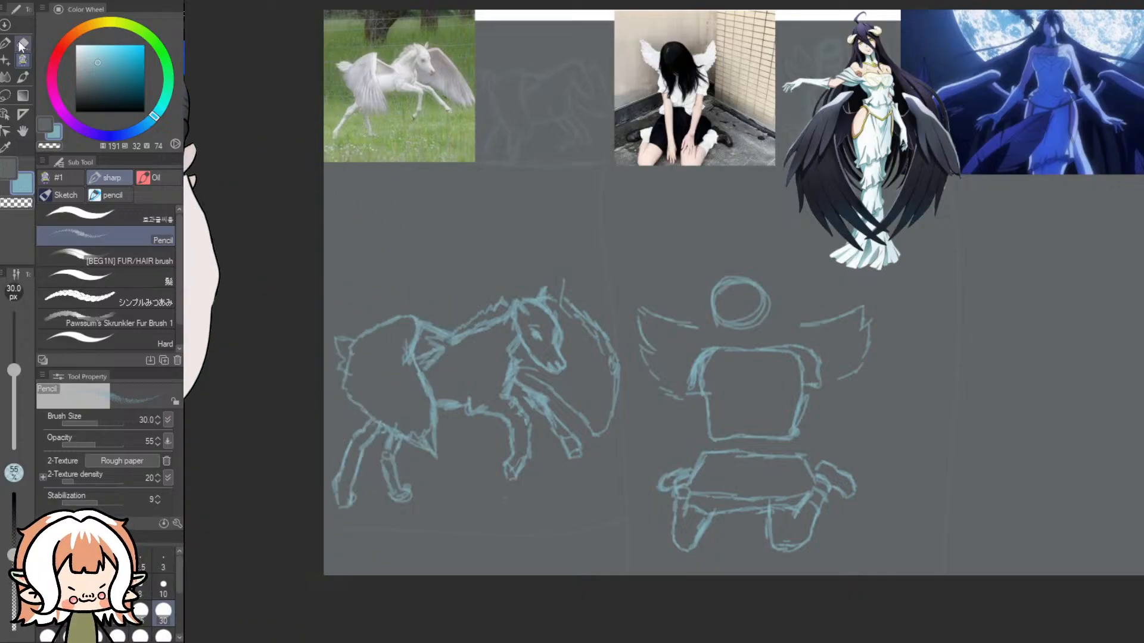
# - Erase the whole seated girl sketch with a 100 px Dynamic Eraser and switch back to the Pencil brush
pyautogui.click(22, 42)
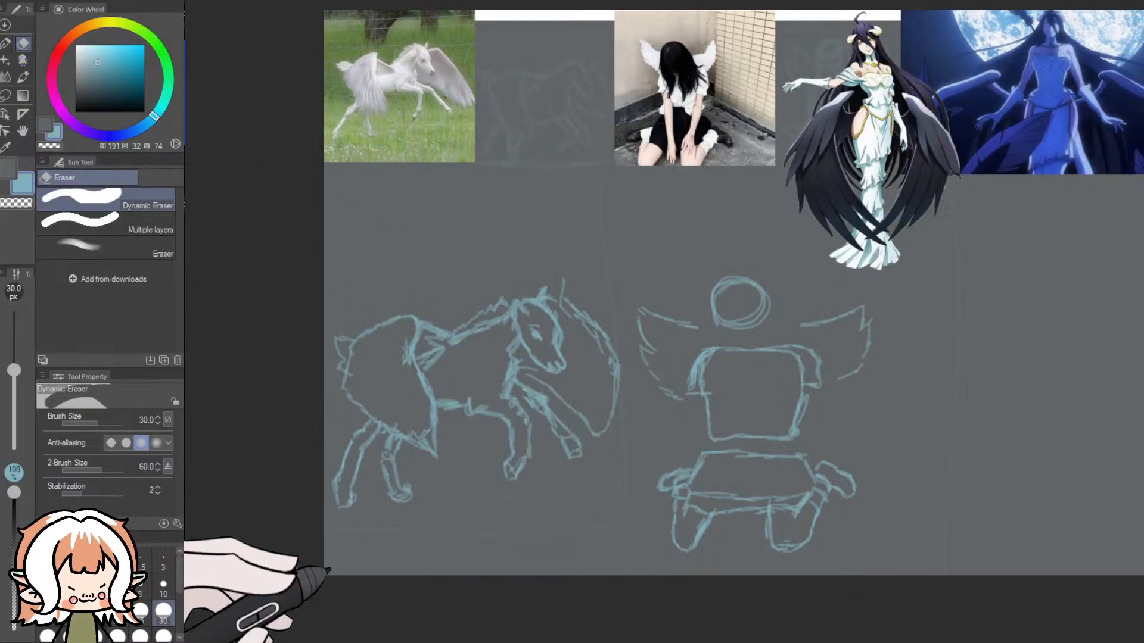
pyautogui.click(163, 637)
pyautogui.moveTo(675, 554)
pyautogui.mouseDown()
pyautogui.moveTo(669, 485)
pyautogui.moveTo(688, 541)
pyautogui.moveTo(708, 472)
pyautogui.moveTo(672, 516)
pyautogui.moveTo(701, 366)
pyautogui.moveTo(695, 394)
pyautogui.moveTo(674, 289)
pyautogui.moveTo(652, 384)
pyautogui.moveTo(639, 279)
pyautogui.moveTo(653, 291)
pyautogui.moveTo(789, 270)
pyautogui.moveTo(728, 272)
pyautogui.moveTo(755, 398)
pyautogui.mouseUp()
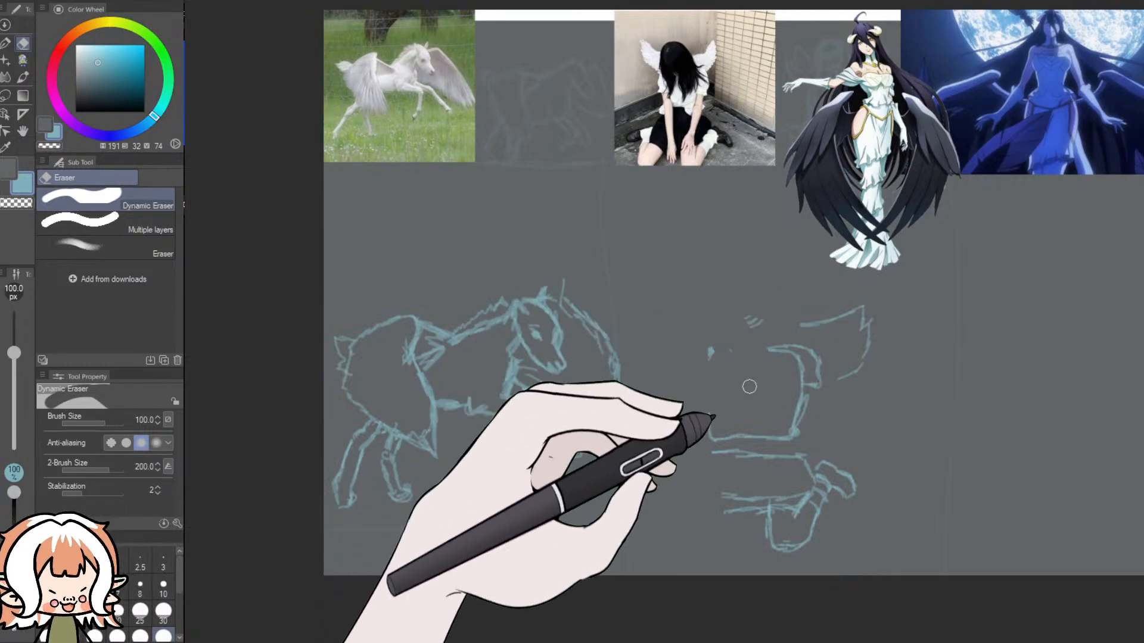
pyautogui.moveTo(732, 464)
pyautogui.mouseDown()
pyautogui.moveTo(760, 504)
pyautogui.moveTo(751, 416)
pyautogui.moveTo(758, 544)
pyautogui.moveTo(716, 456)
pyautogui.moveTo(717, 506)
pyautogui.moveTo(739, 483)
pyautogui.moveTo(783, 539)
pyautogui.moveTo(835, 533)
pyautogui.moveTo(857, 476)
pyautogui.moveTo(813, 549)
pyautogui.moveTo(804, 521)
pyautogui.moveTo(829, 442)
pyautogui.moveTo(795, 512)
pyautogui.moveTo(750, 538)
pyautogui.mouseUp()
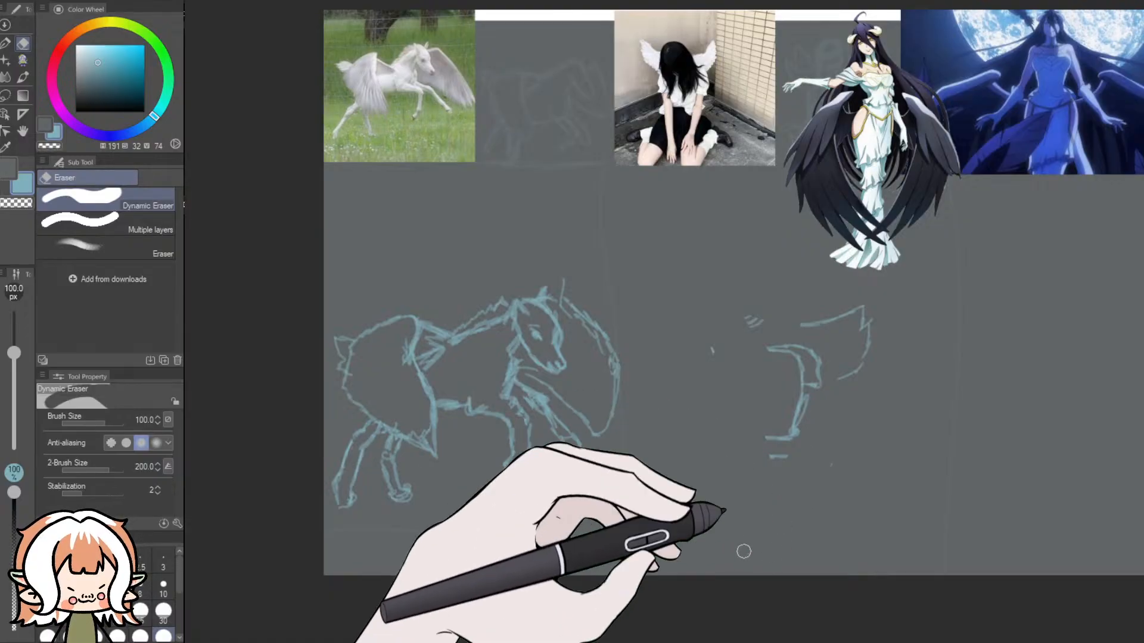
pyautogui.moveTo(803, 356)
pyautogui.mouseDown()
pyautogui.moveTo(812, 435)
pyautogui.moveTo(787, 345)
pyautogui.moveTo(779, 438)
pyautogui.moveTo(720, 326)
pyautogui.moveTo(767, 315)
pyautogui.moveTo(751, 335)
pyautogui.moveTo(796, 347)
pyautogui.moveTo(832, 299)
pyautogui.moveTo(871, 340)
pyautogui.moveTo(864, 351)
pyautogui.moveTo(870, 302)
pyautogui.moveTo(855, 367)
pyautogui.moveTo(863, 339)
pyautogui.moveTo(829, 330)
pyautogui.moveTo(843, 390)
pyautogui.moveTo(845, 362)
pyautogui.moveTo(796, 427)
pyautogui.mouseUp()
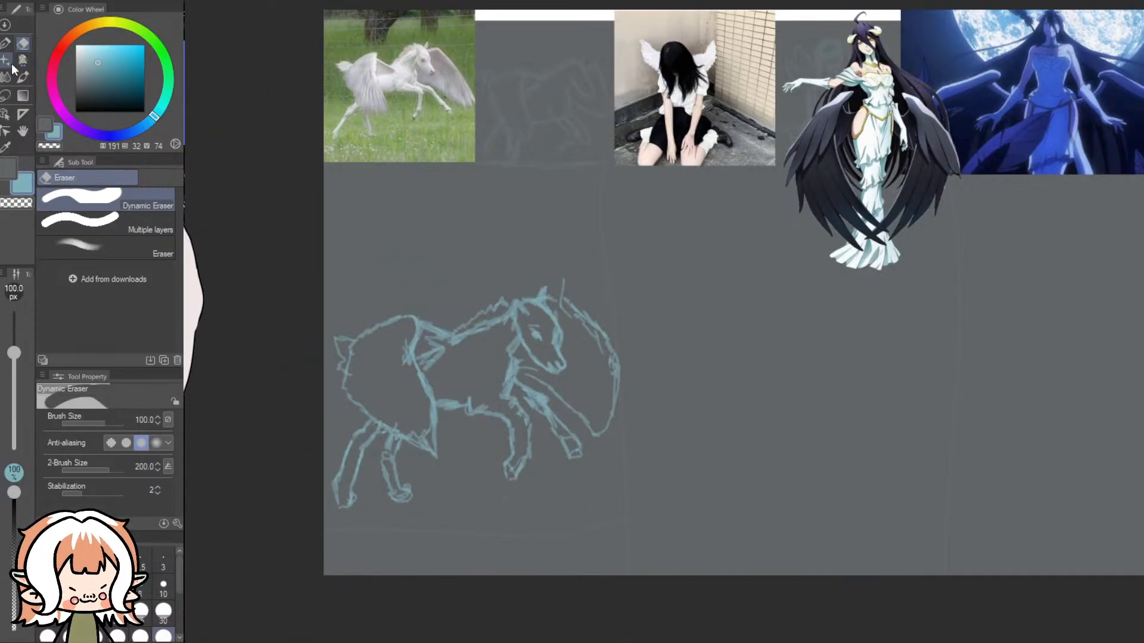
pyautogui.click(22, 60)
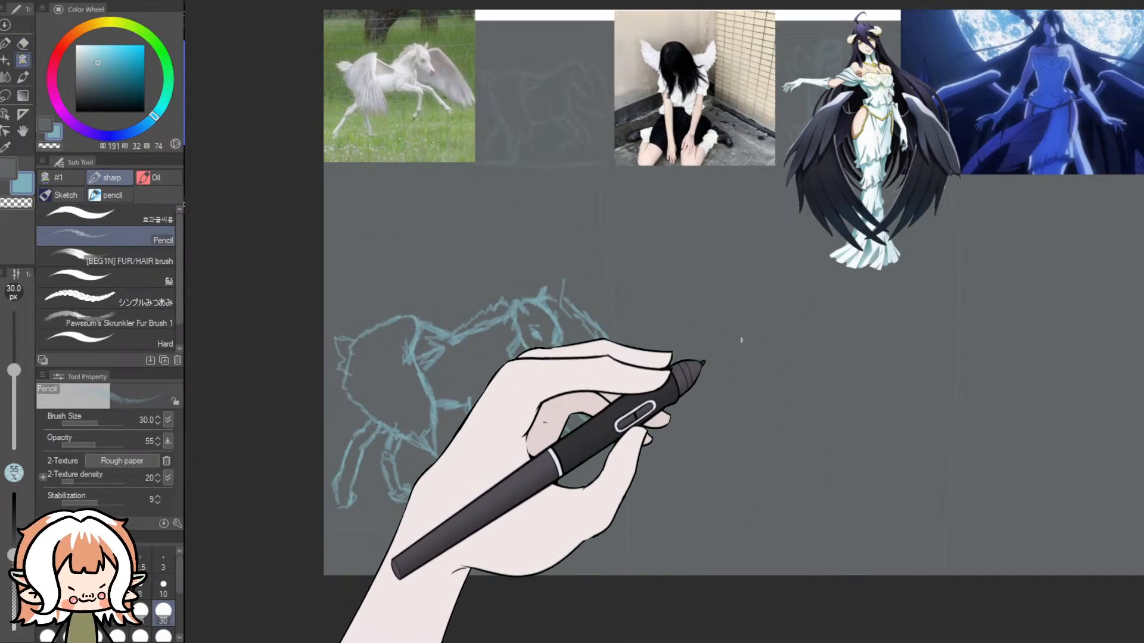
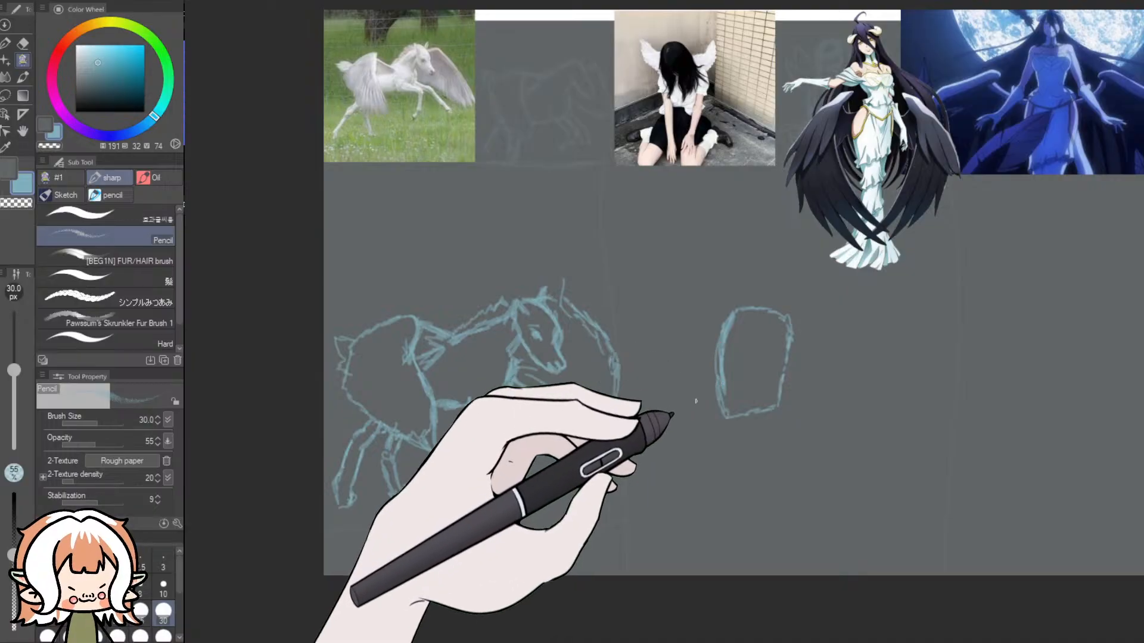
# - Try sketching an arm stroke along the side of the girl's torso, and undo it
pyautogui.moveTo(731, 312)
pyautogui.mouseDown()
pyautogui.moveTo(734, 401)
pyautogui.moveTo(755, 427)
pyautogui.mouseUp()
pyautogui.moveTo(717, 352); pyautogui.dragTo(728, 398)
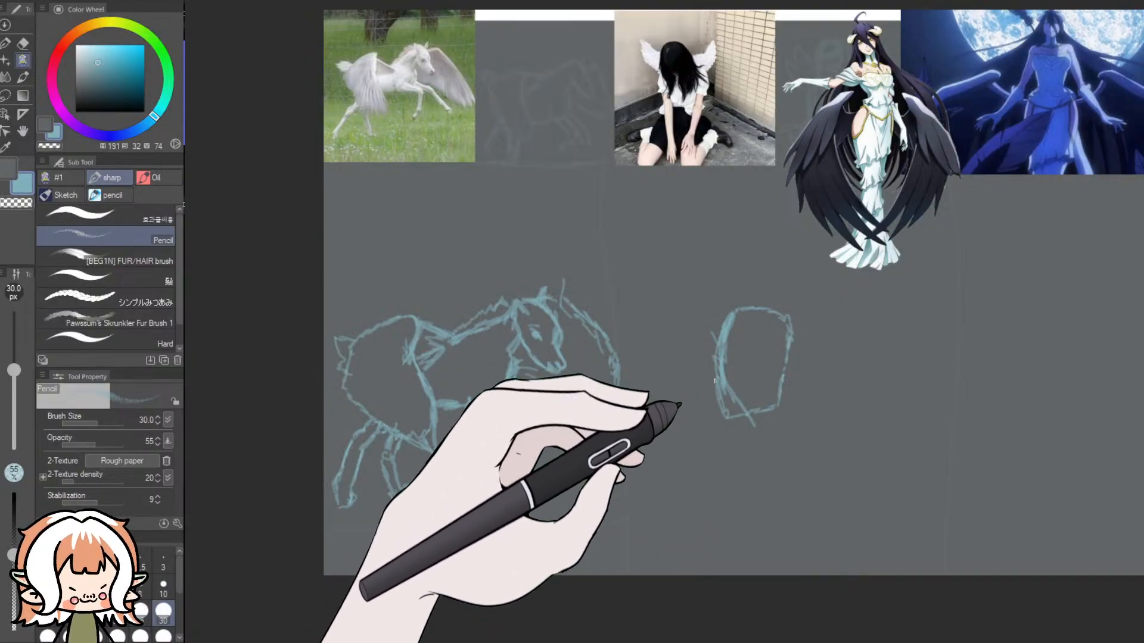
pyautogui.hotkey('ctrl', 'z')
pyautogui.hotkey('ctrl', 'z')
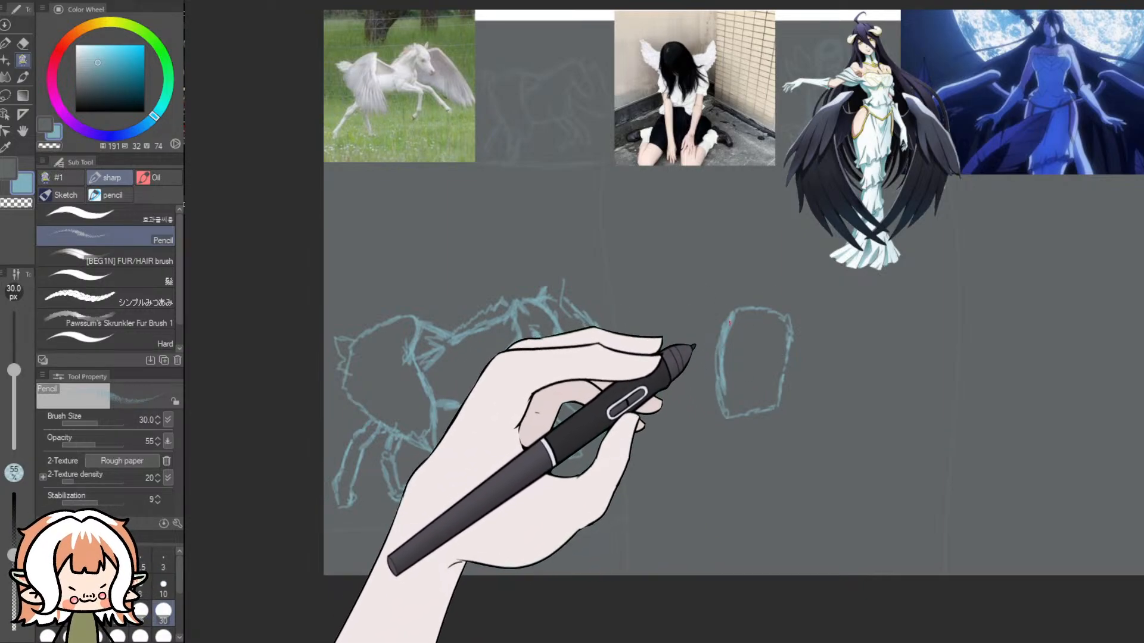
# - Sketch a short rounded sleeve at each shoulder of the girl's torso
pyautogui.moveTo(718, 342)
pyautogui.mouseDown()
pyautogui.moveTo(713, 314)
pyautogui.moveTo(731, 311)
pyautogui.mouseUp()
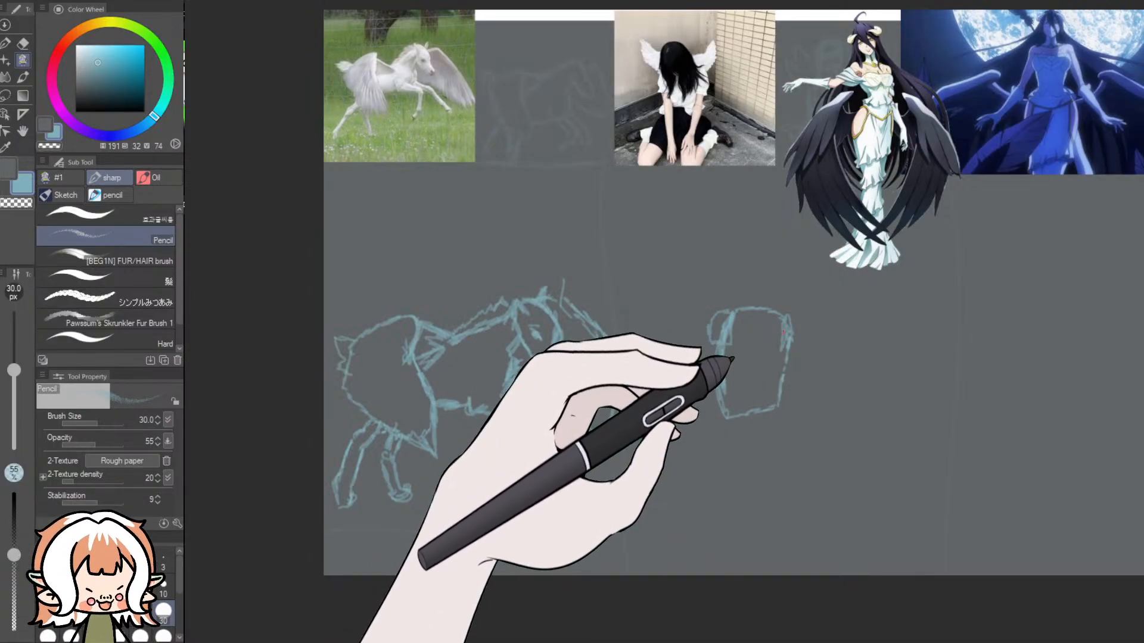
pyautogui.moveTo(799, 360); pyautogui.dragTo(789, 313)
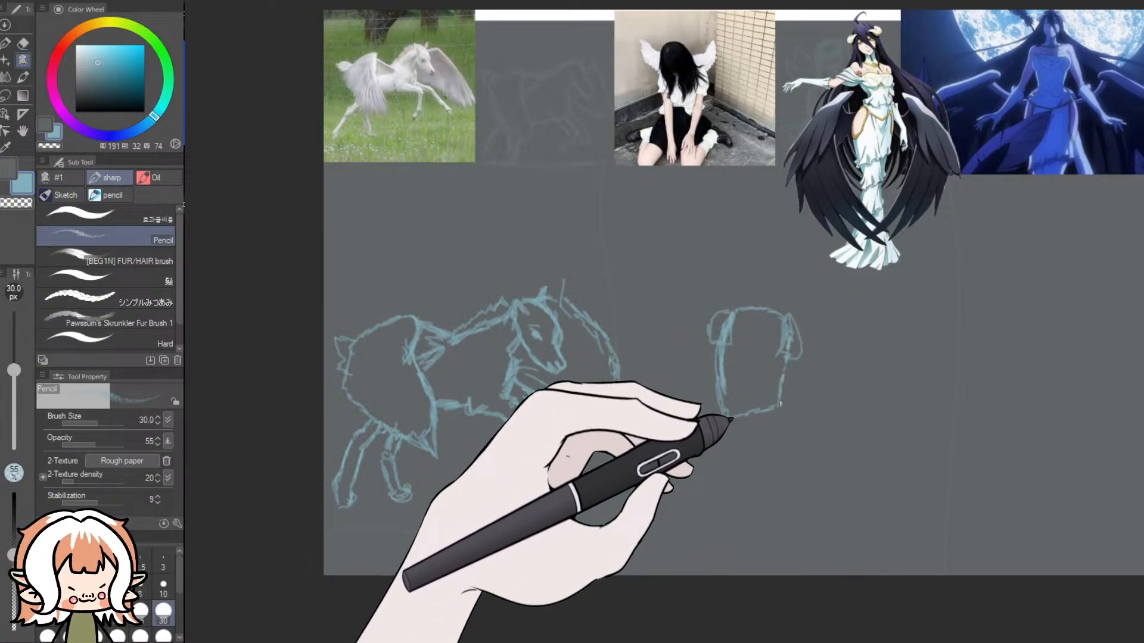
# - Try sketching the hip and skirt outline from the torso's lower corner, then undo the strokes and check the seated girl's reference photo
pyautogui.moveTo(780, 405)
pyautogui.mouseDown()
pyautogui.moveTo(805, 438)
pyautogui.moveTo(797, 429)
pyautogui.moveTo(787, 455)
pyautogui.moveTo(743, 460)
pyautogui.mouseUp()
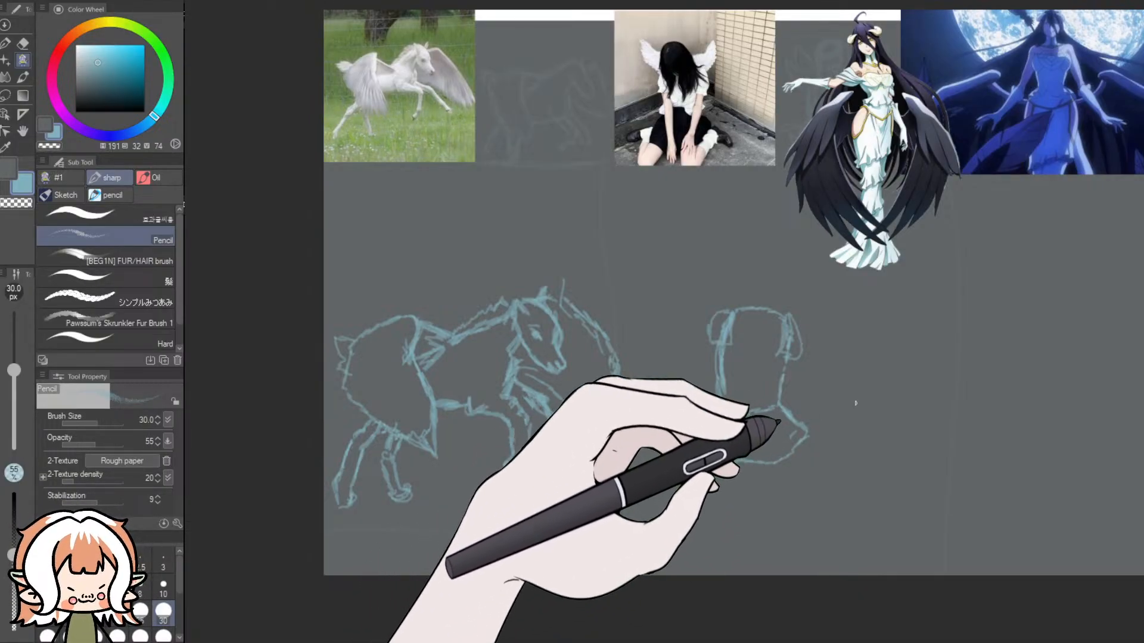
pyautogui.hotkey('ctrl', 'z')
pyautogui.moveTo(755, 464); pyautogui.dragTo(728, 477)
pyautogui.hotkey('ctrl', 'z')
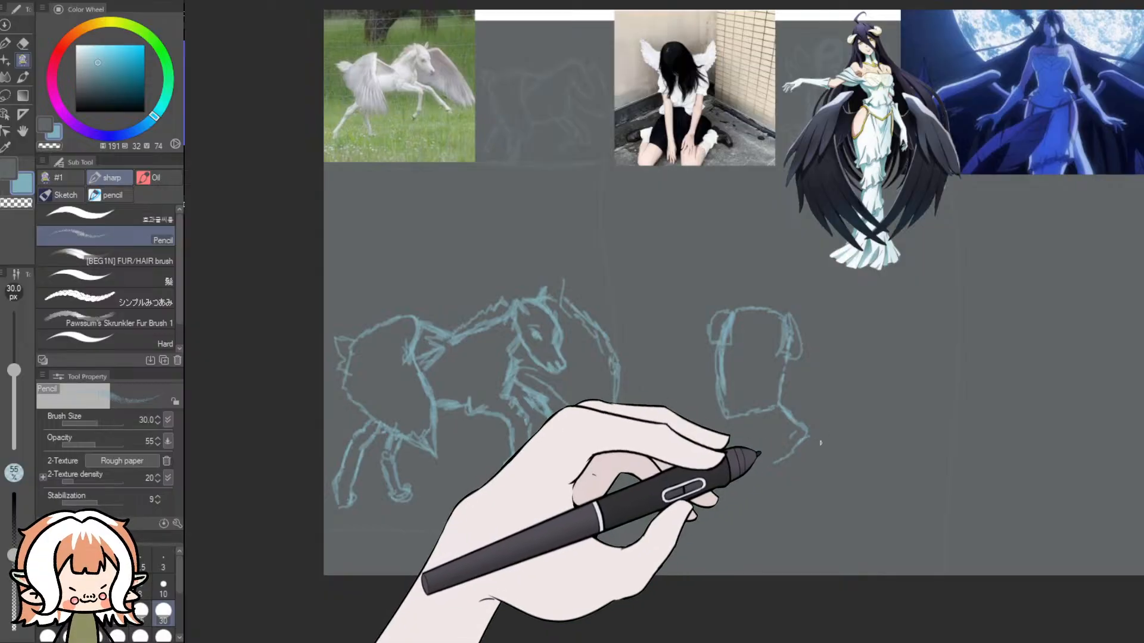
pyautogui.hotkey('ctrl', 'z')
pyautogui.hotkey('ctrl', 'z')
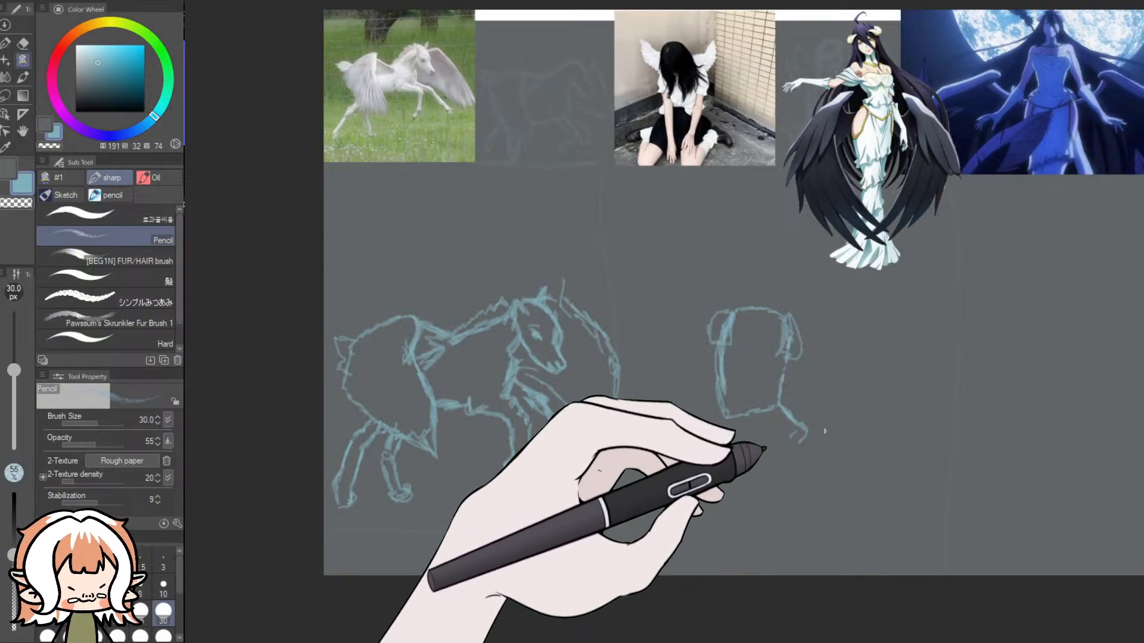
pyautogui.hotkey('ctrl', 'z')
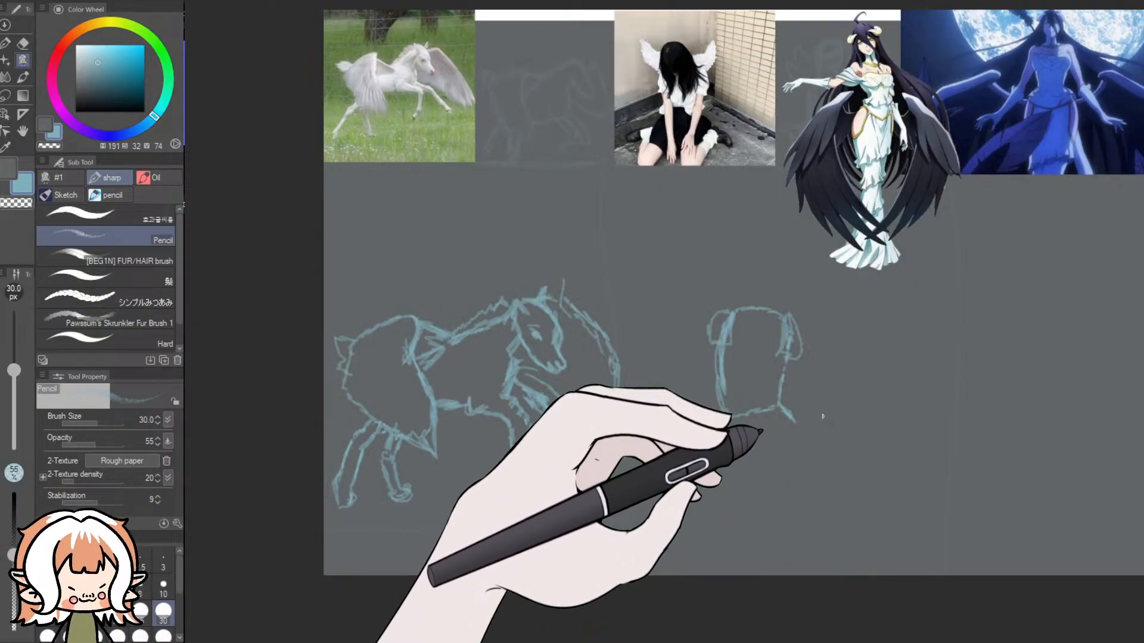
pyautogui.hotkey('ctrl', 'z')
pyautogui.scroll(10, 718, 74)
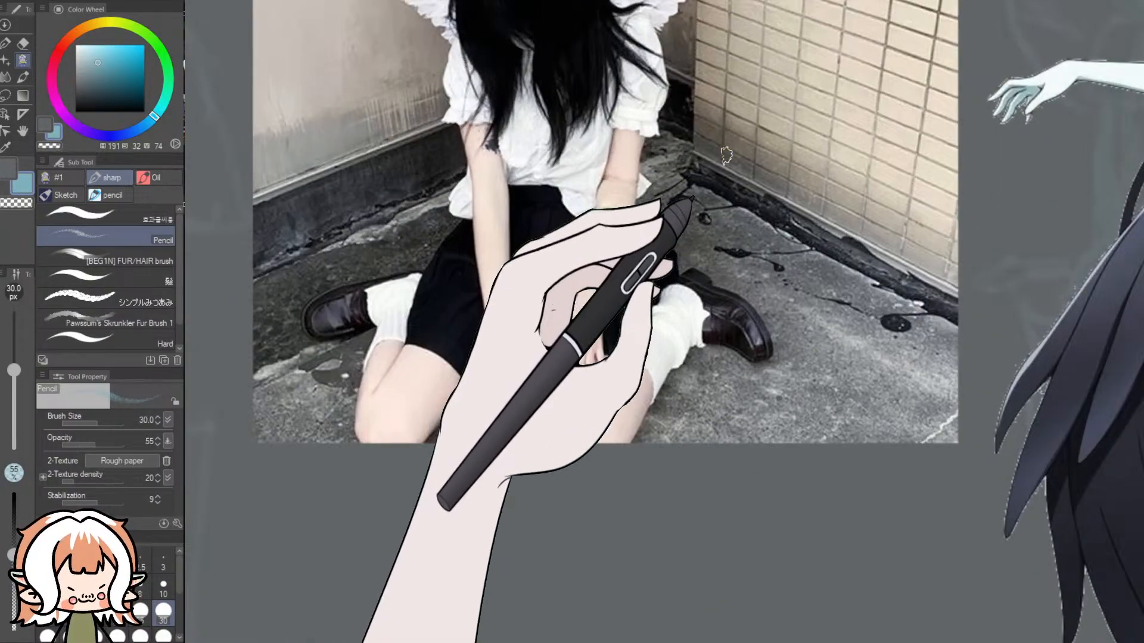
pyautogui.scroll(-10, 725, 156)
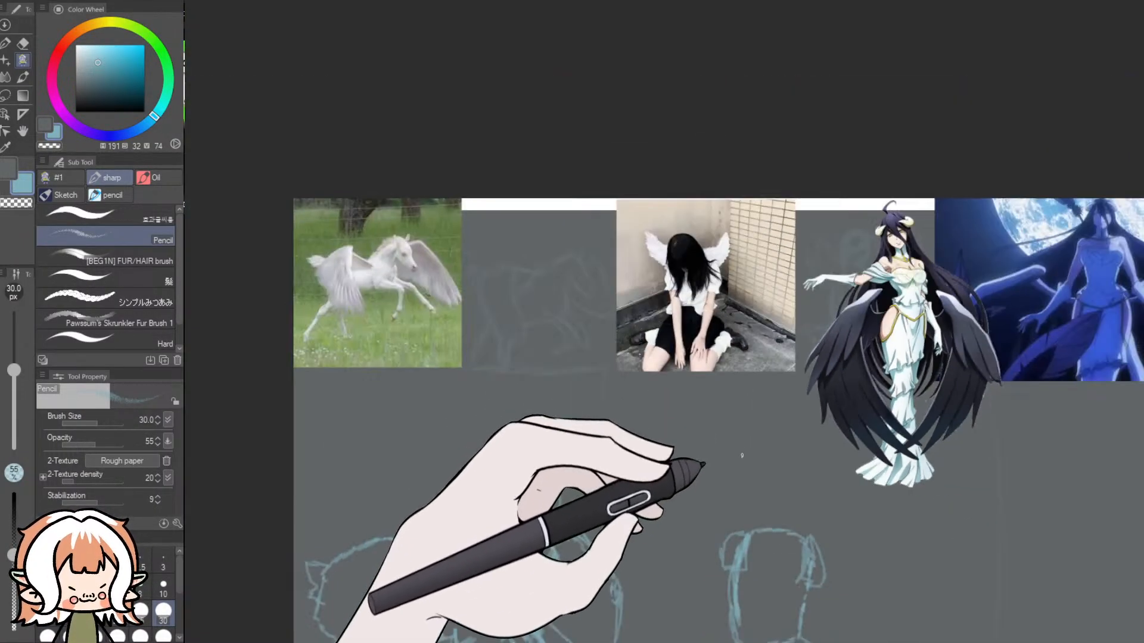
pyautogui.scroll(-5, 917, 357)
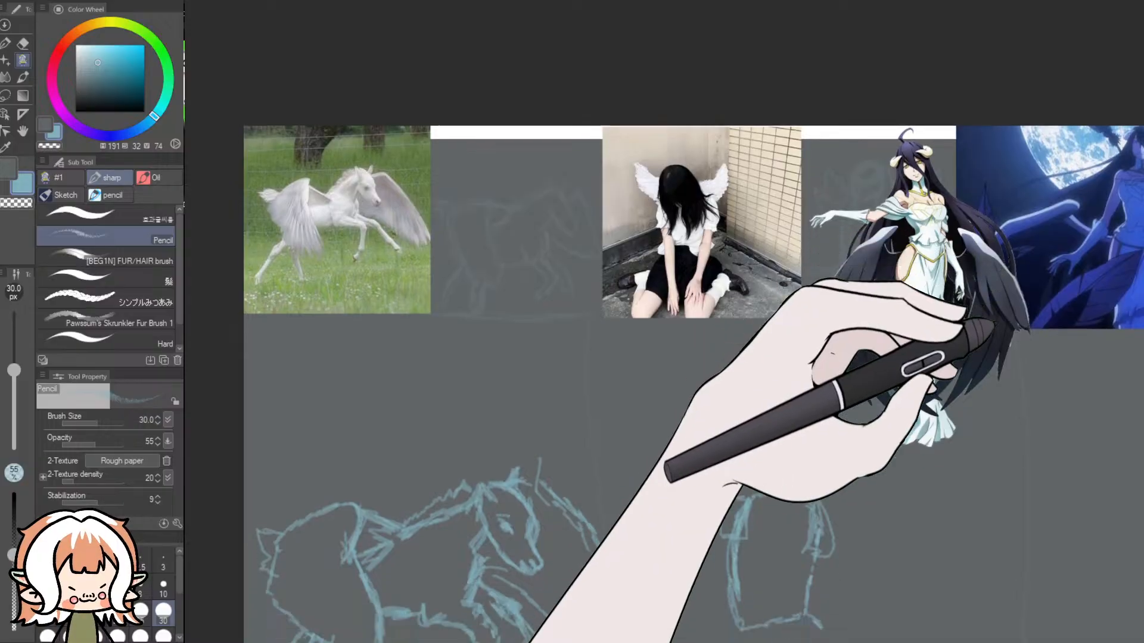
pyautogui.hotkey('ctrl', 'z')
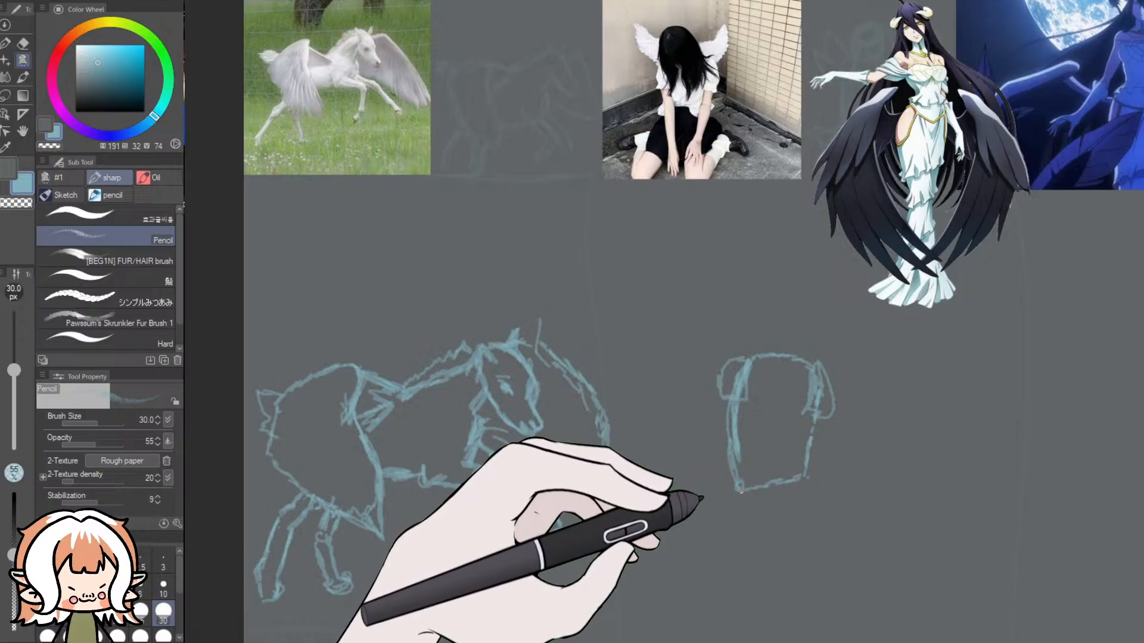
# - Sketch the spread skirt with a wavy hem below the torso, plus an arm line slanting down across it past the hem
pyautogui.moveTo(742, 489); pyautogui.dragTo(810, 468)
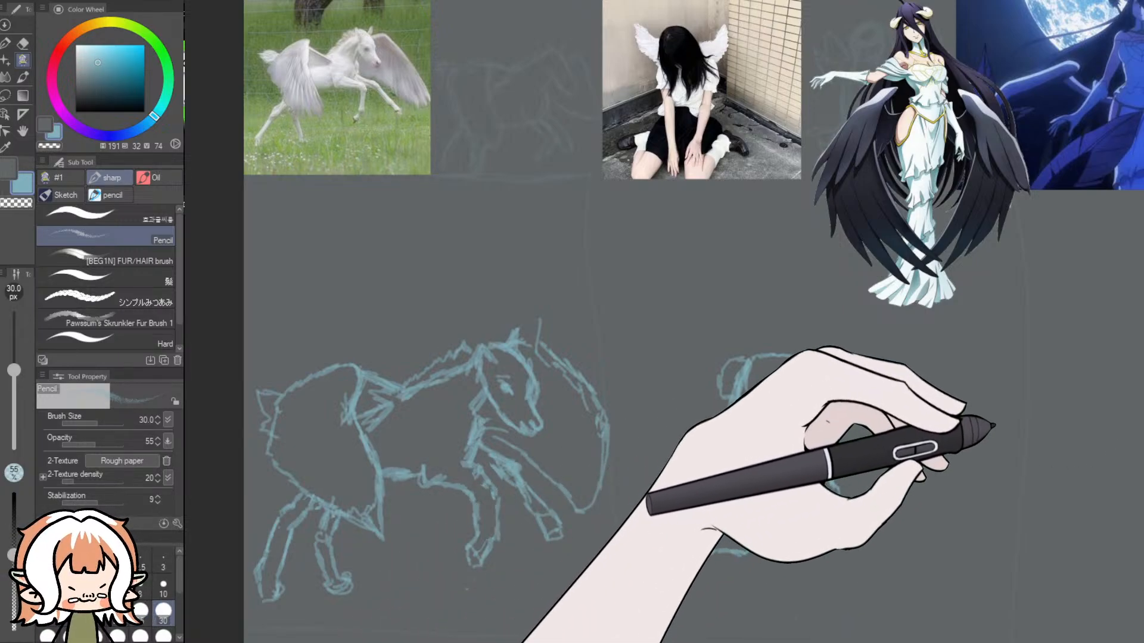
pyautogui.scroll(-2, 989, 417)
pyautogui.scroll(-1, 998, 453)
pyautogui.scroll(3, 990, 447)
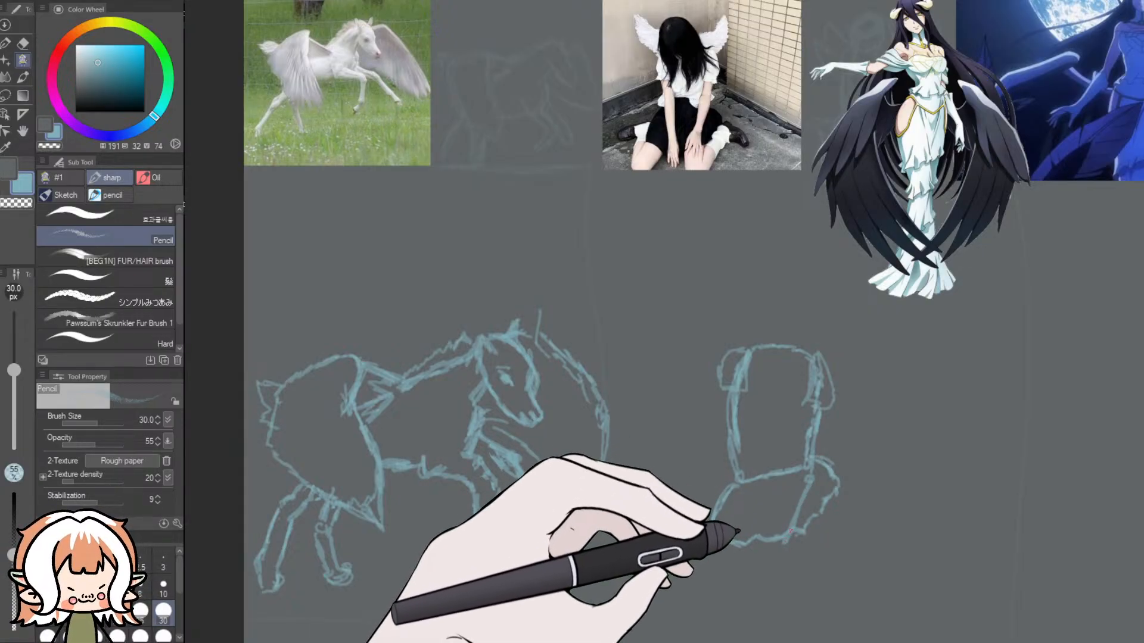
pyautogui.moveTo(791, 528); pyautogui.dragTo(780, 560)
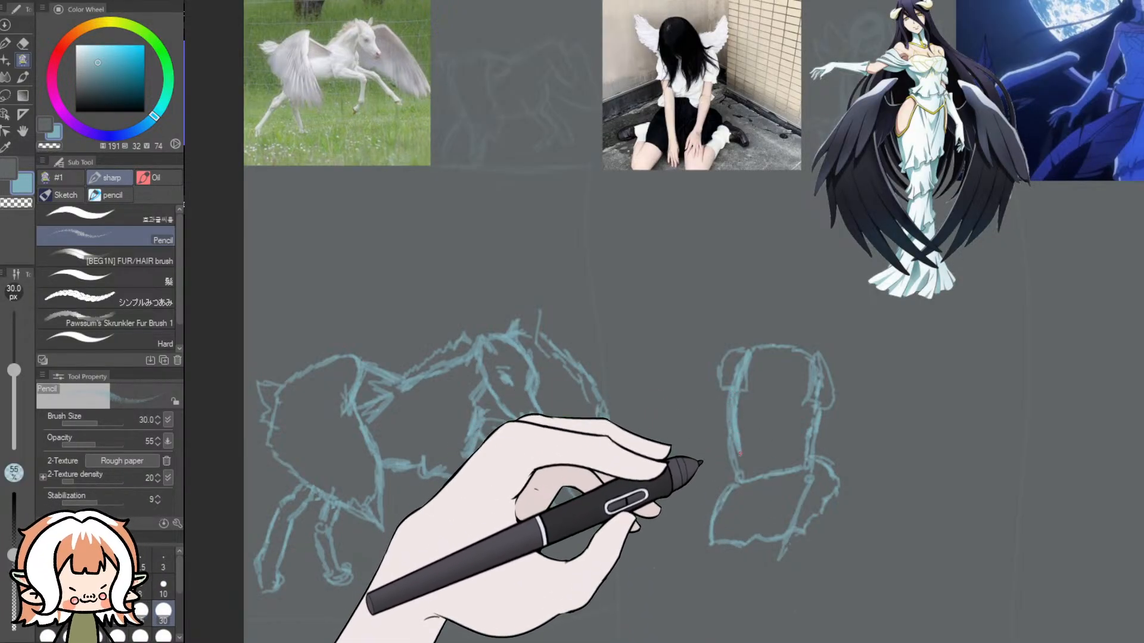
pyautogui.hotkey('ctrl', 'z')
pyautogui.hotkey('ctrl', 'y')
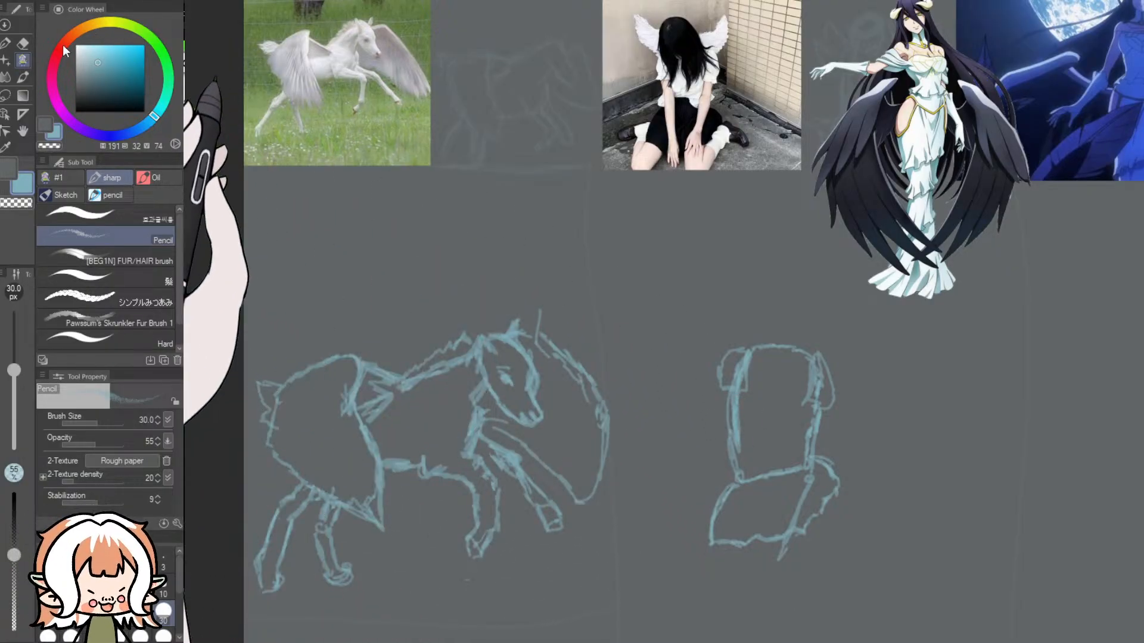
# - Thin the torso's heavy side line with the Dynamic Eraser and redraw it in Pencil as an arm reaching down past the skirt hem
pyautogui.press('e')
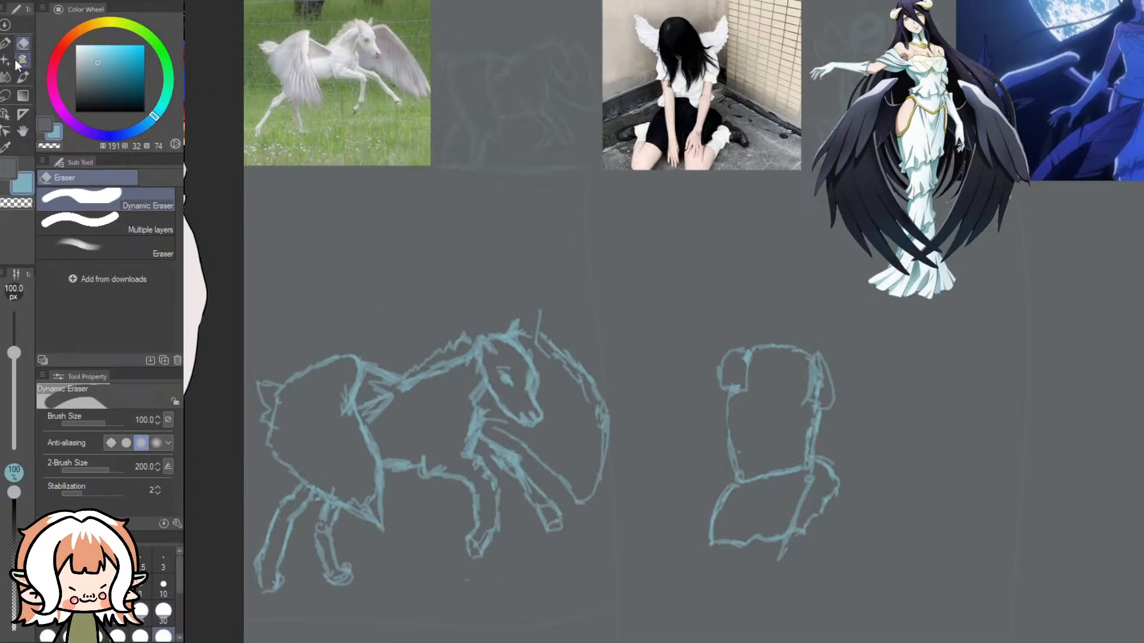
pyautogui.press('p')
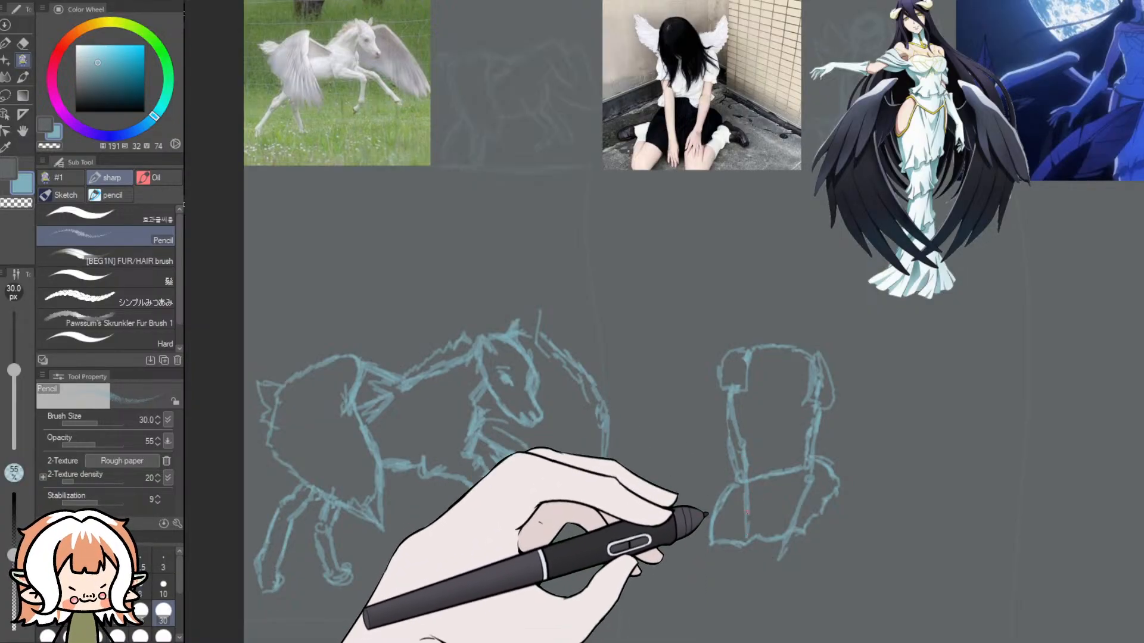
pyautogui.moveTo(747, 536); pyautogui.dragTo(752, 579)
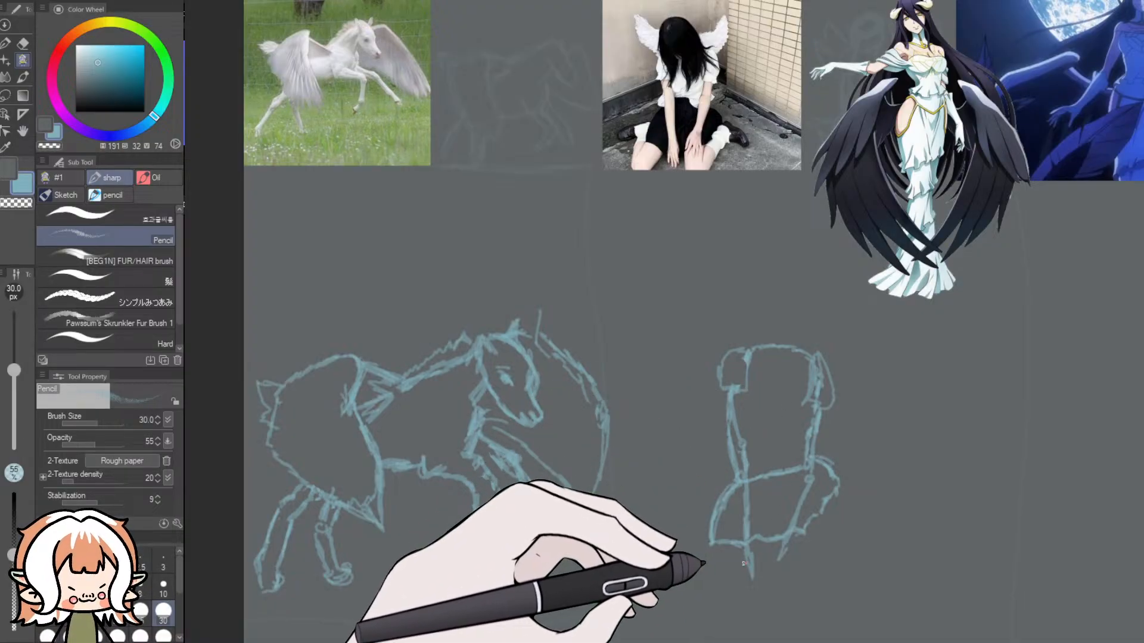
# - Sketch hands with spread fingers at the ends of both arms below the hem, following the reference photo, and outline the second arm's outer edge
pyautogui.scroll(10, 685, 140)
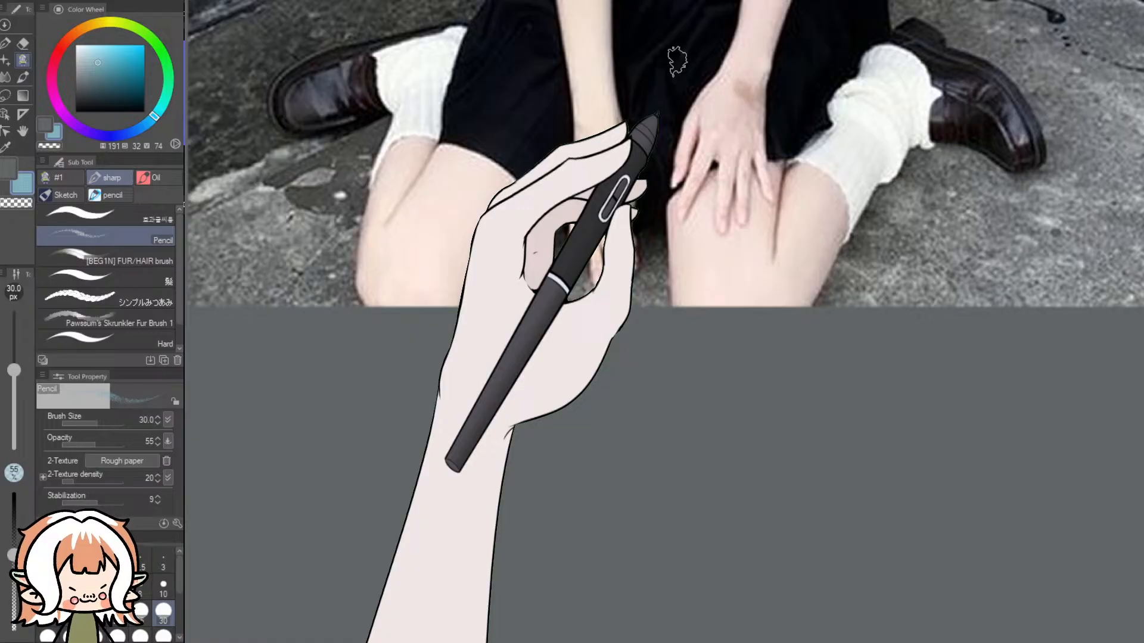
pyautogui.scroll(-8, 677, 59)
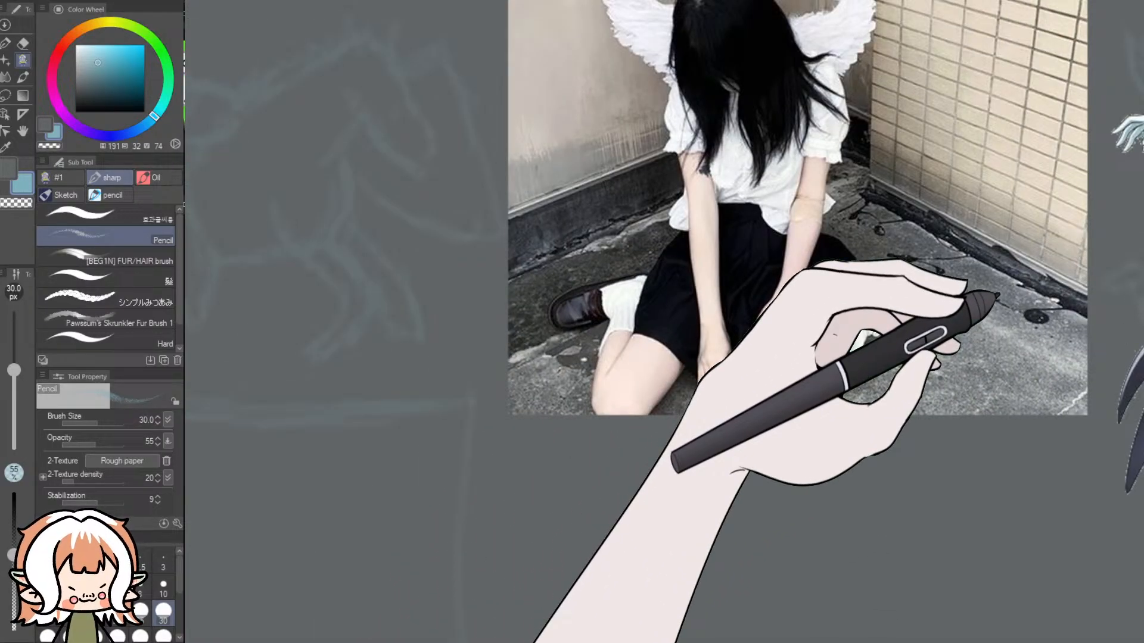
pyautogui.scroll(-10, 664, 322)
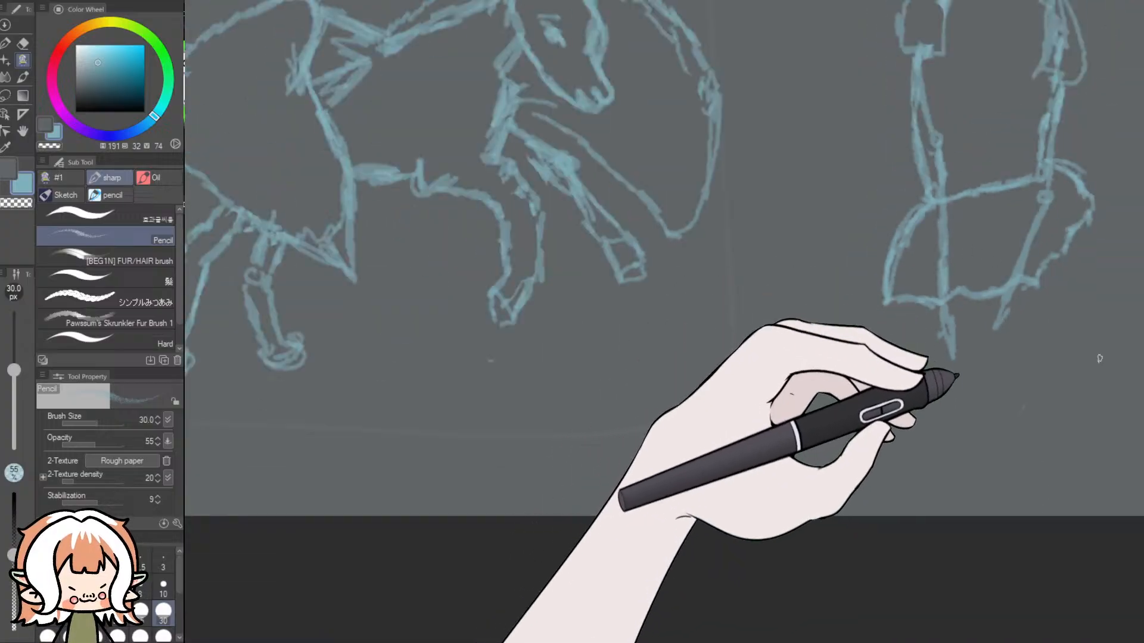
pyautogui.scroll(10, 664, 322)
pyautogui.scroll(5, 935, 173)
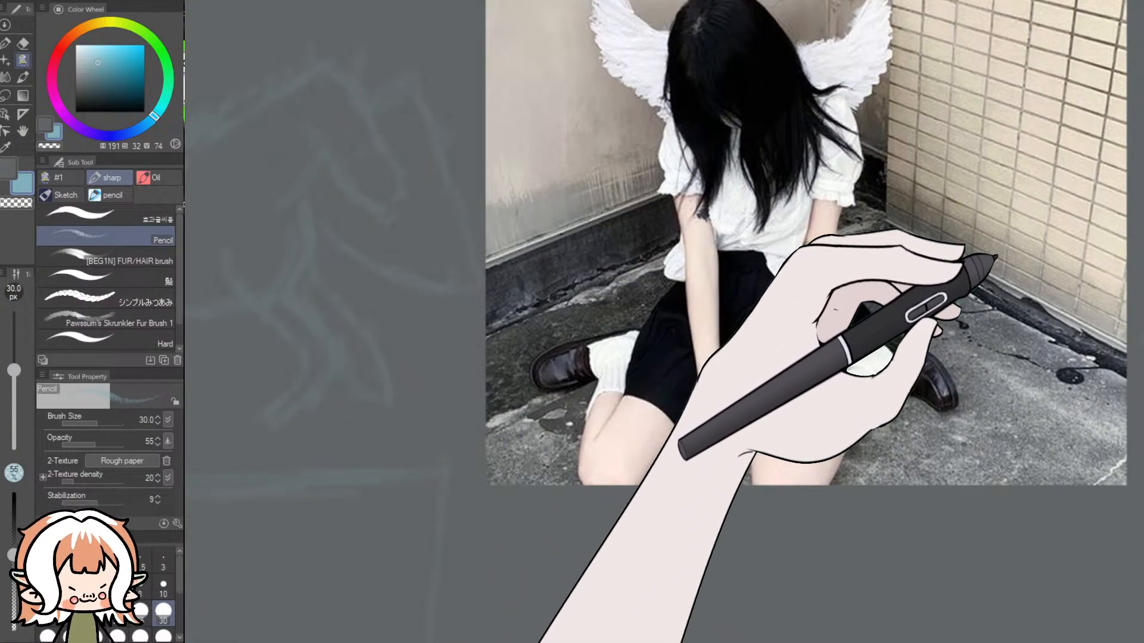
pyautogui.scroll(-10, 996, 306)
pyautogui.scroll(-5, 895, 590)
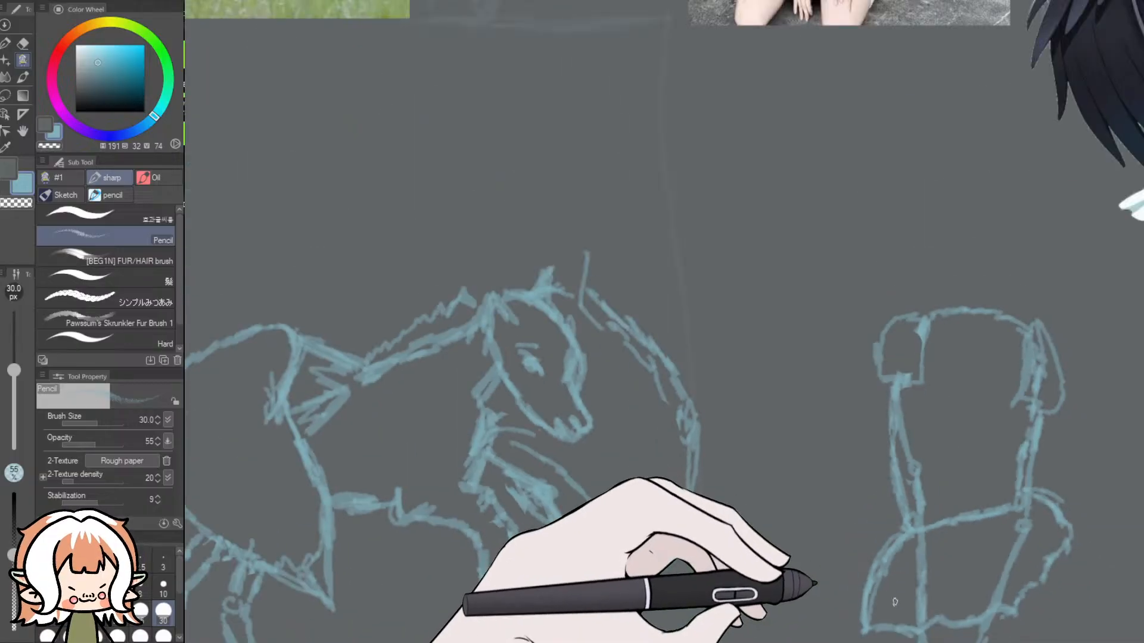
pyautogui.scroll(10, 897, 589)
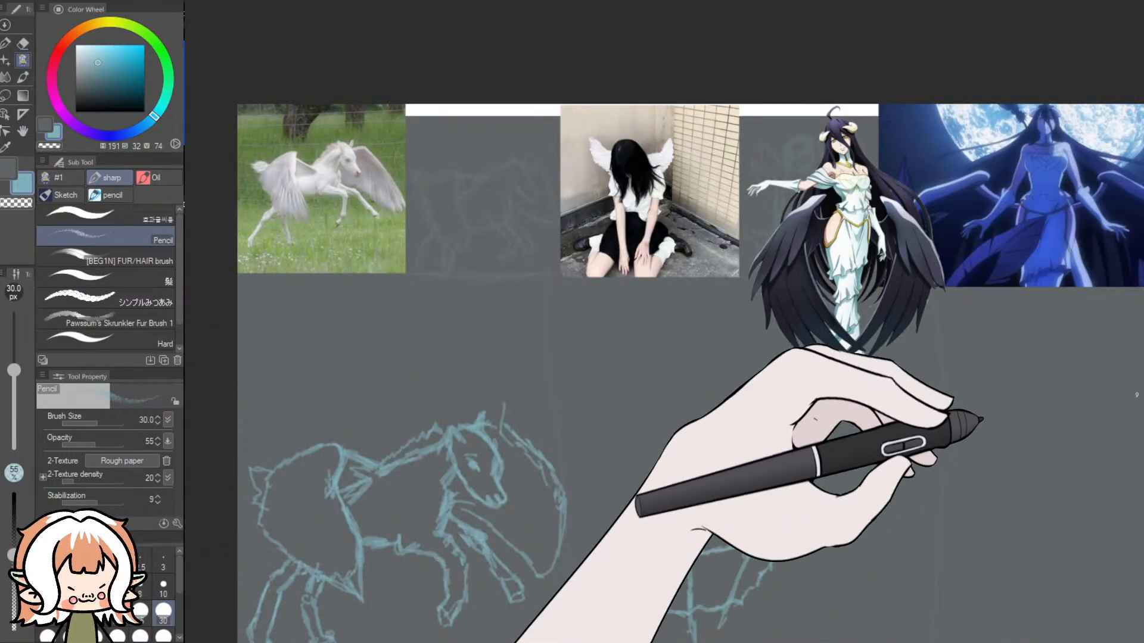
pyautogui.scroll(-6, 1131, 401)
pyautogui.scroll(4, 766, 454)
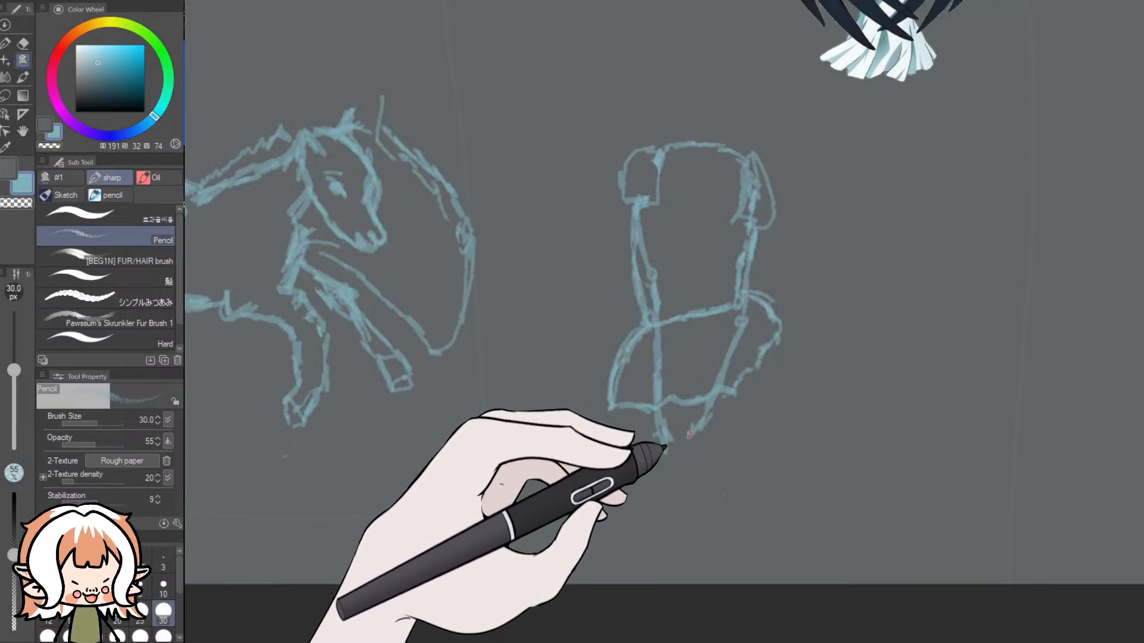
pyautogui.moveTo(710, 424); pyautogui.dragTo(717, 442)
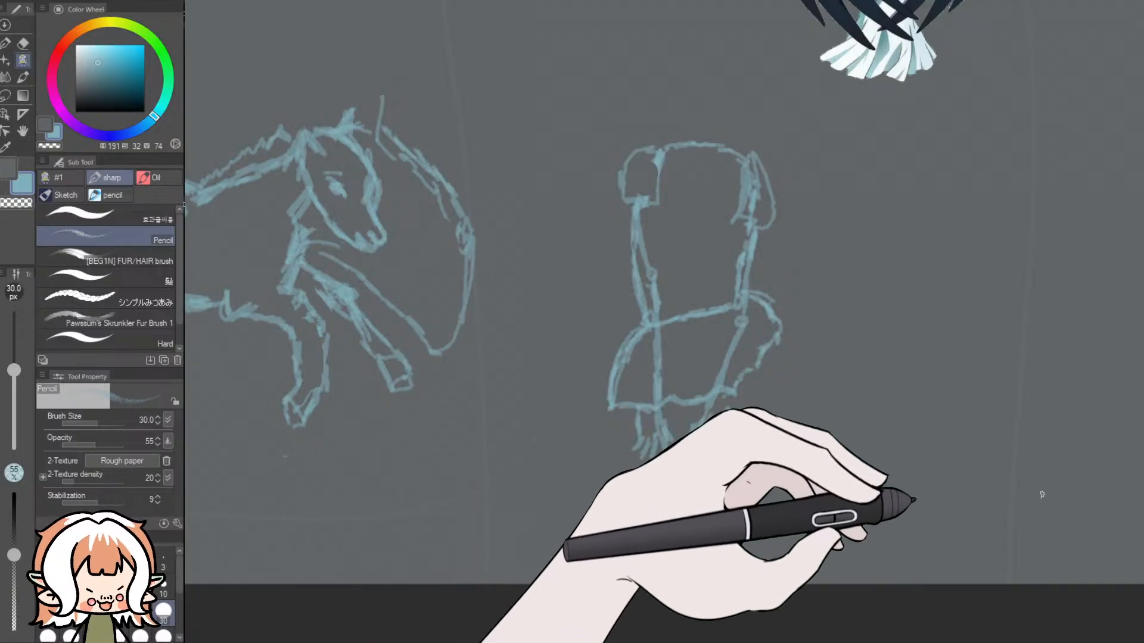
pyautogui.scroll(4, 1132, 485)
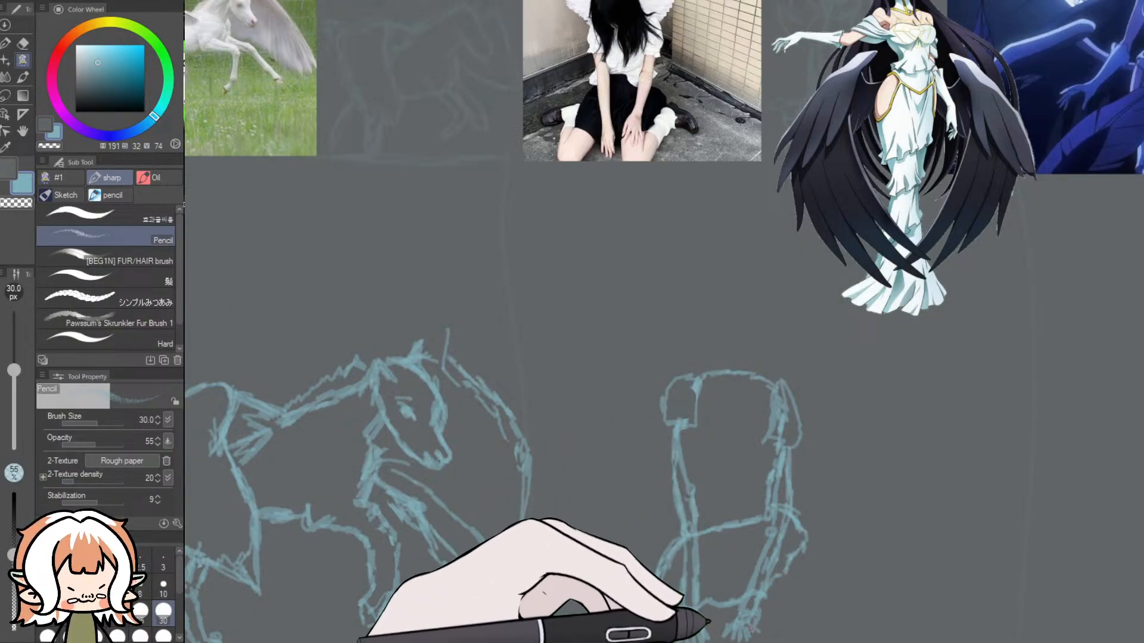
# - Sketch the seated girl's bowed head as a small oval above the shoulders, with hair strands hanging over the chest
pyautogui.scroll(-3, 767, 554)
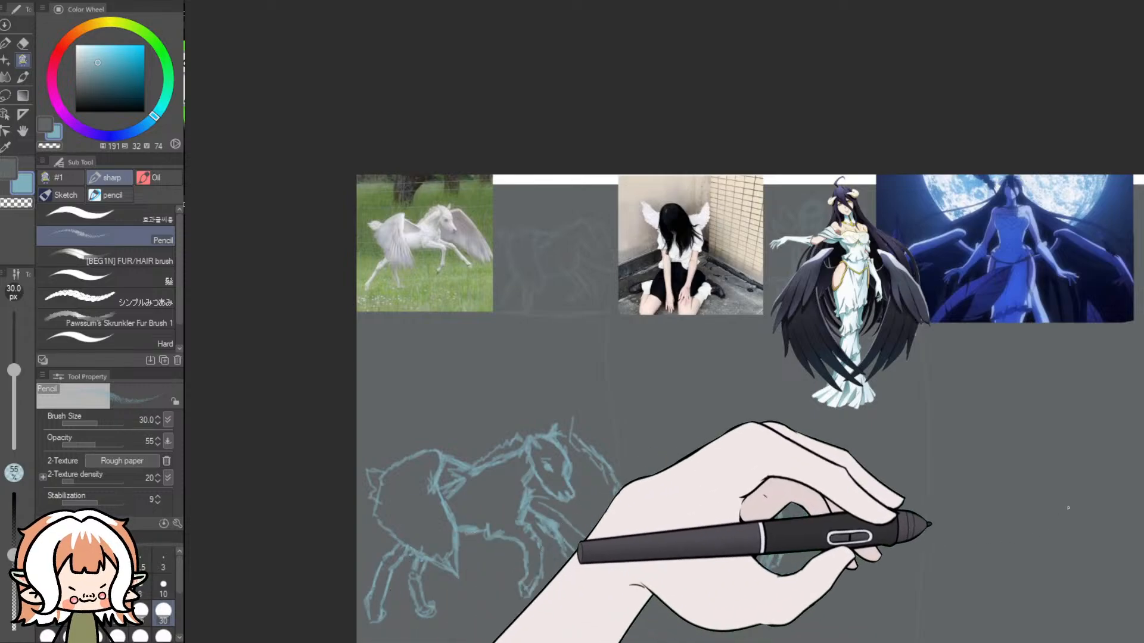
pyautogui.scroll(-1, 992, 417)
pyautogui.moveTo(1143, 417); pyautogui.dragTo(1141, 467)
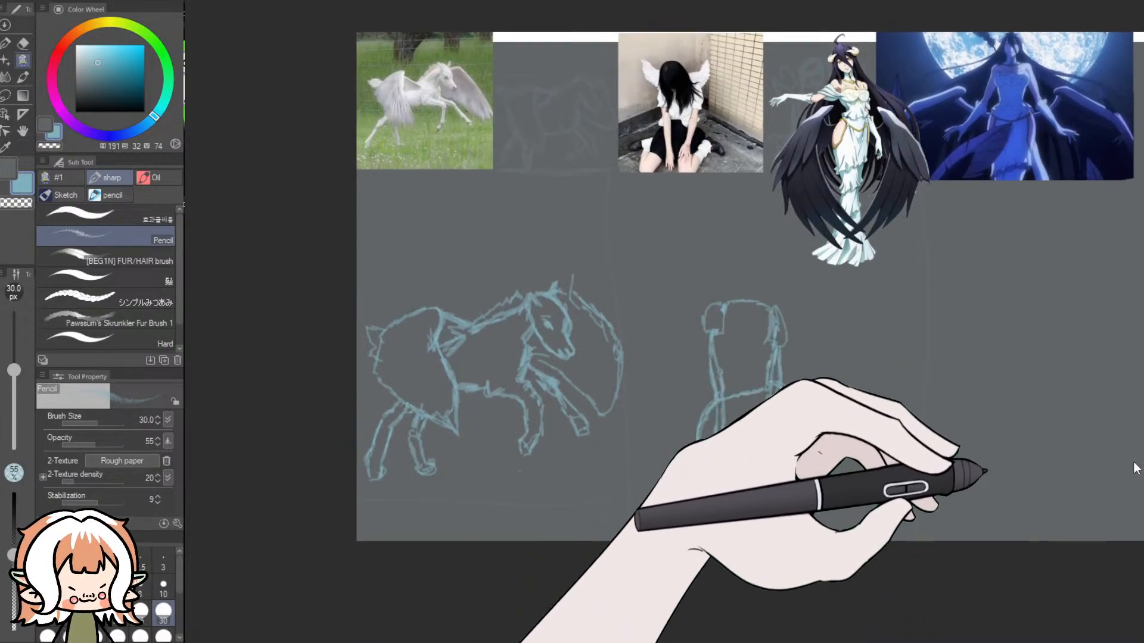
pyautogui.scroll(2, 791, 360)
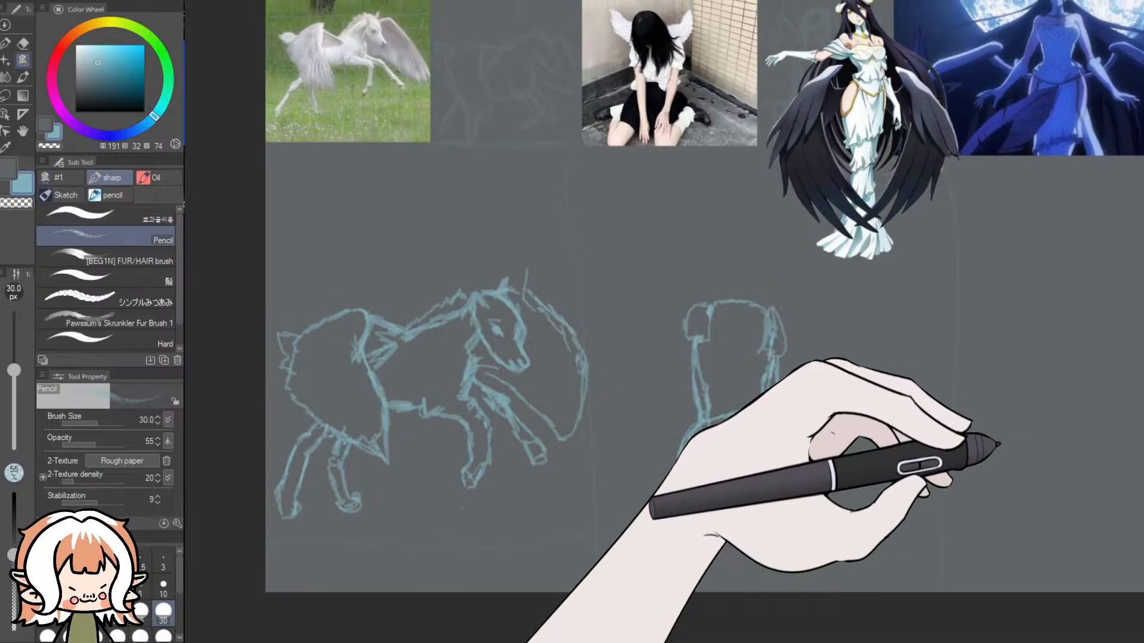
pyautogui.scroll(2, 989, 438)
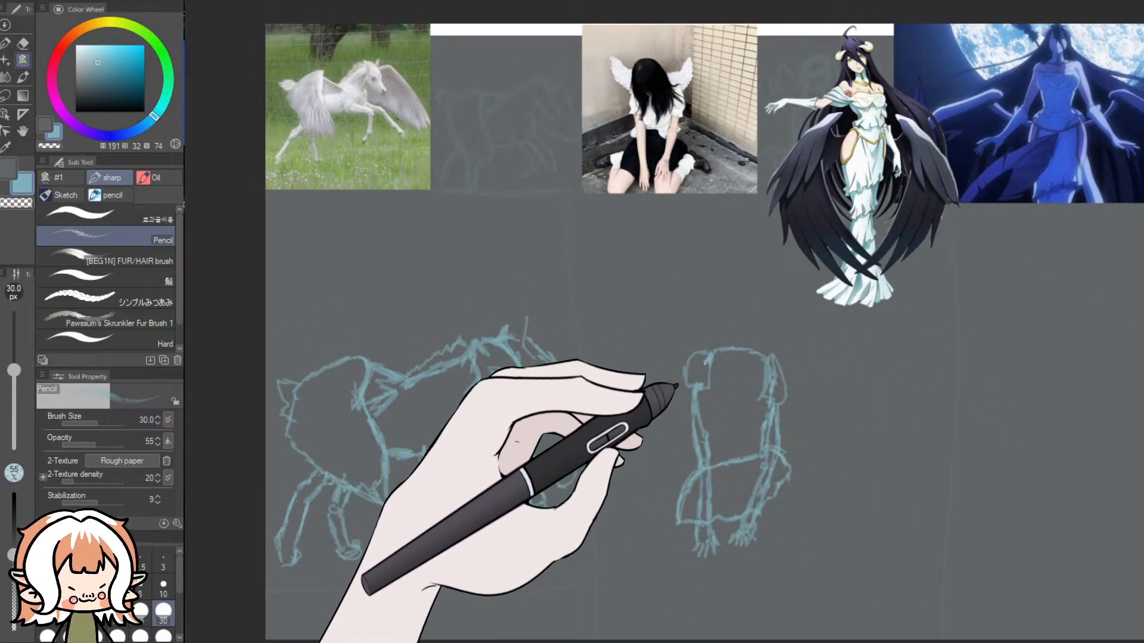
pyautogui.moveTo(726, 326); pyautogui.dragTo(707, 369)
pyautogui.hotkey('ctrl', 'z')
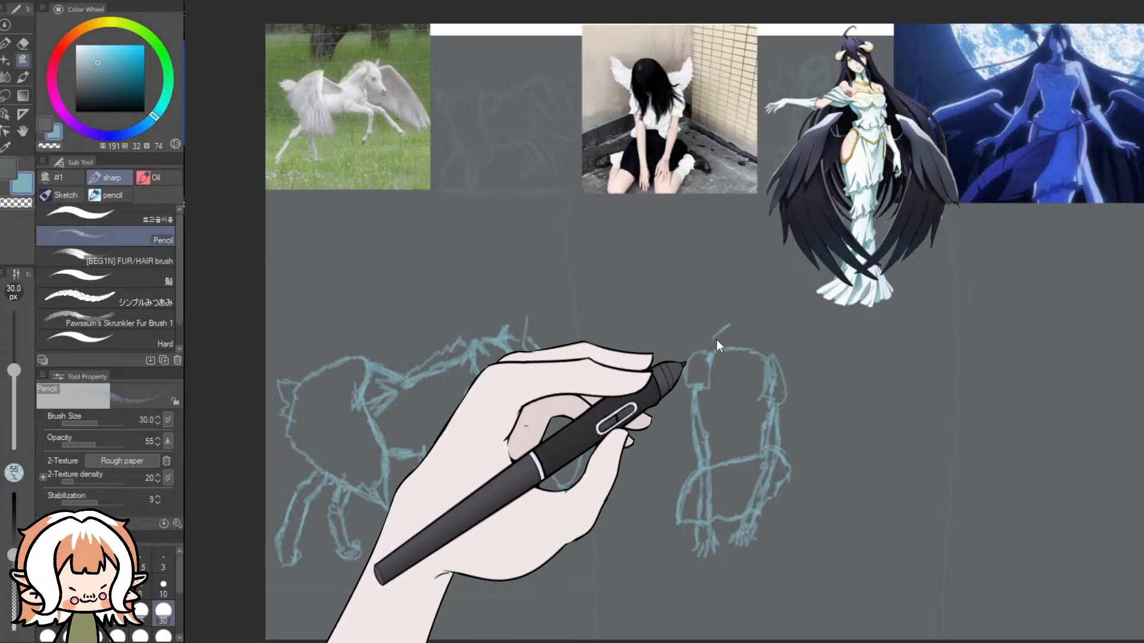
pyautogui.moveTo(728, 337)
pyautogui.mouseDown()
pyautogui.moveTo(715, 355)
pyautogui.moveTo(722, 340)
pyautogui.moveTo(752, 345)
pyautogui.moveTo(705, 352)
pyautogui.moveTo(732, 355)
pyautogui.moveTo(718, 362)
pyautogui.moveTo(726, 324)
pyautogui.moveTo(707, 348)
pyautogui.moveTo(710, 336)
pyautogui.moveTo(715, 412)
pyautogui.mouseUp()
pyautogui.moveTo(724, 359); pyautogui.dragTo(724, 369)
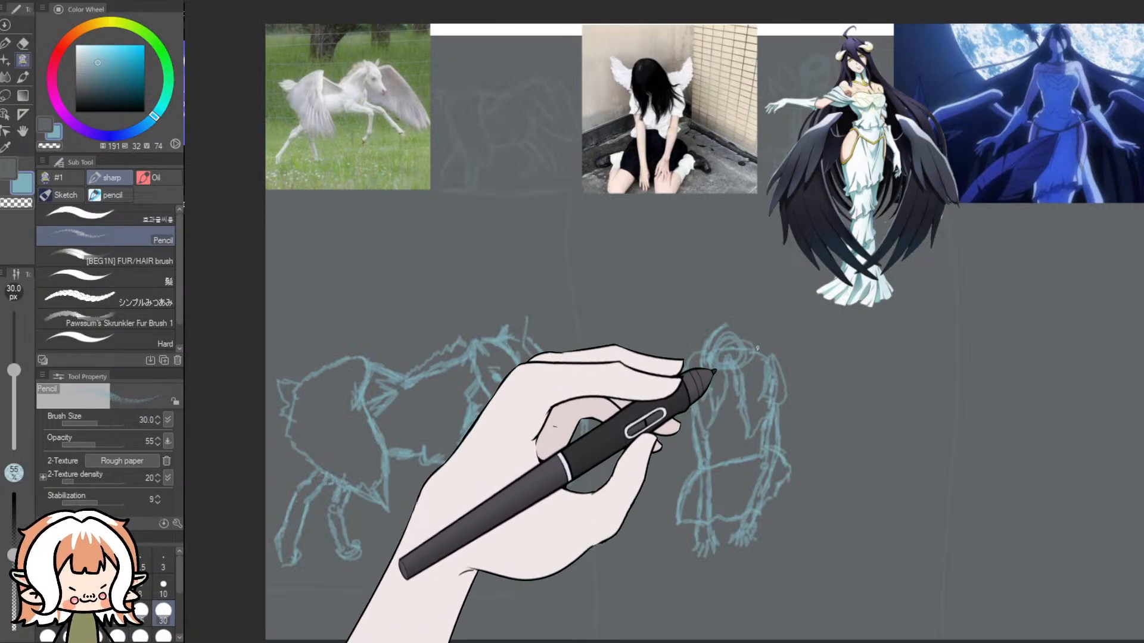
# - Outline the rounded crown with long hair falling down the far side, and sketch a small pointed wing behind each shoulder
pyautogui.moveTo(744, 322); pyautogui.dragTo(753, 339)
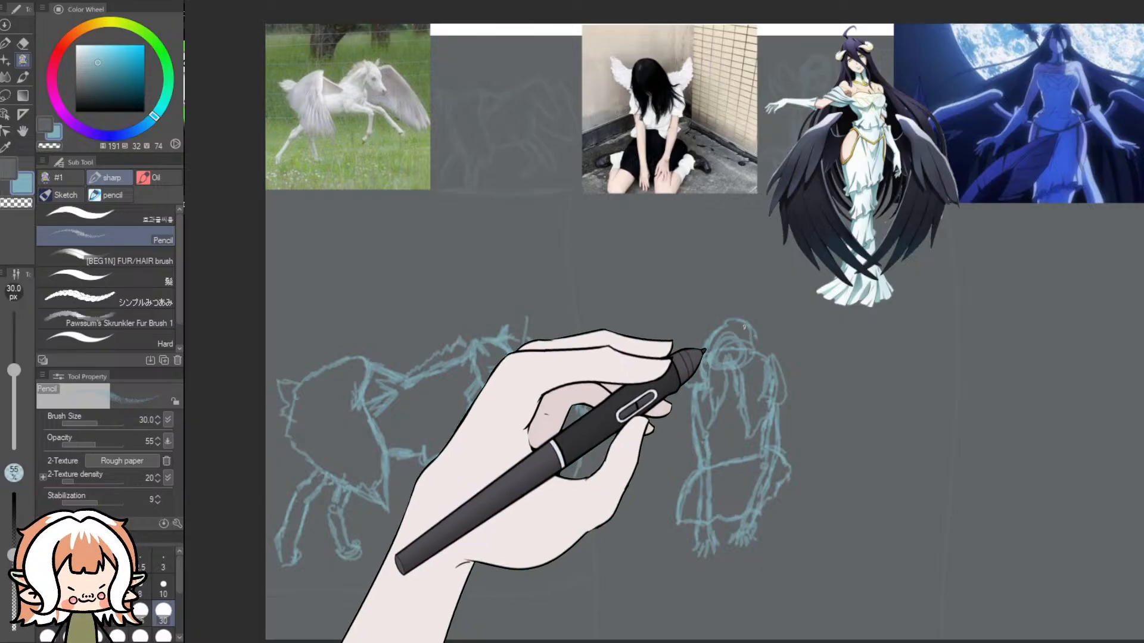
pyautogui.moveTo(754, 328); pyautogui.dragTo(721, 314)
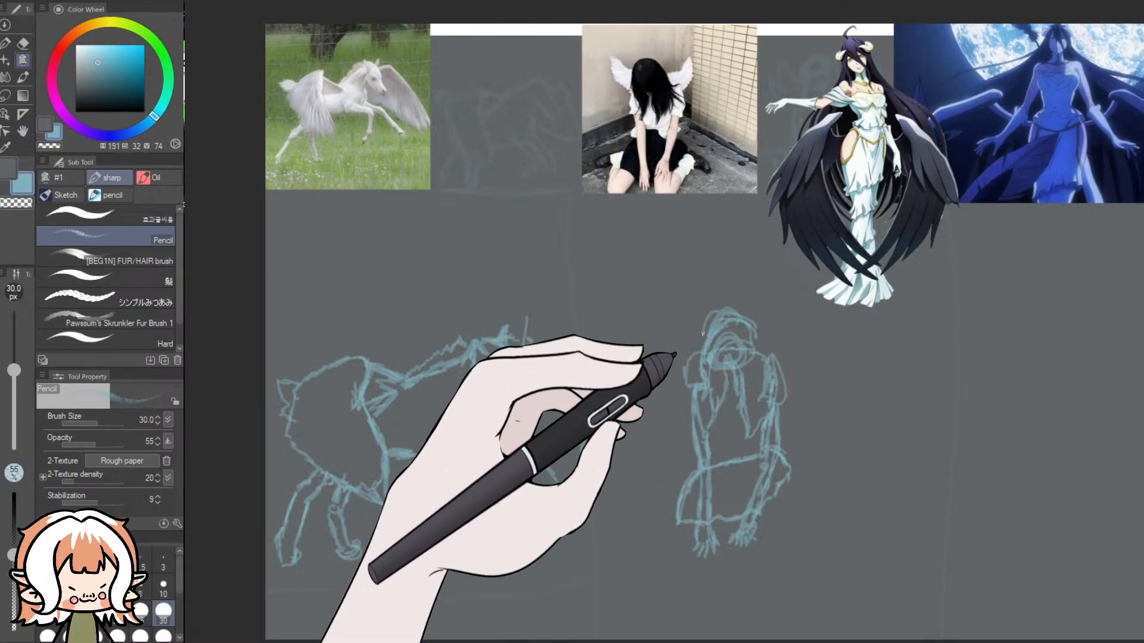
pyautogui.hotkey('ctrl', 'z')
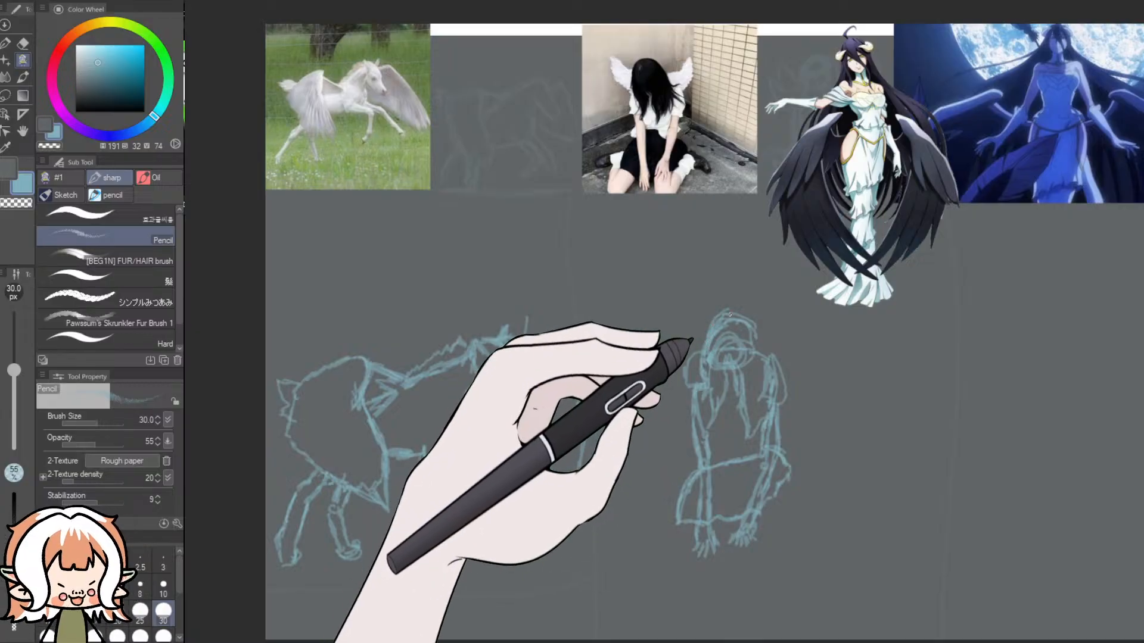
pyautogui.moveTo(753, 321)
pyautogui.mouseDown()
pyautogui.moveTo(781, 359)
pyautogui.moveTo(769, 399)
pyautogui.mouseUp()
pyautogui.moveTo(761, 328); pyautogui.dragTo(753, 394)
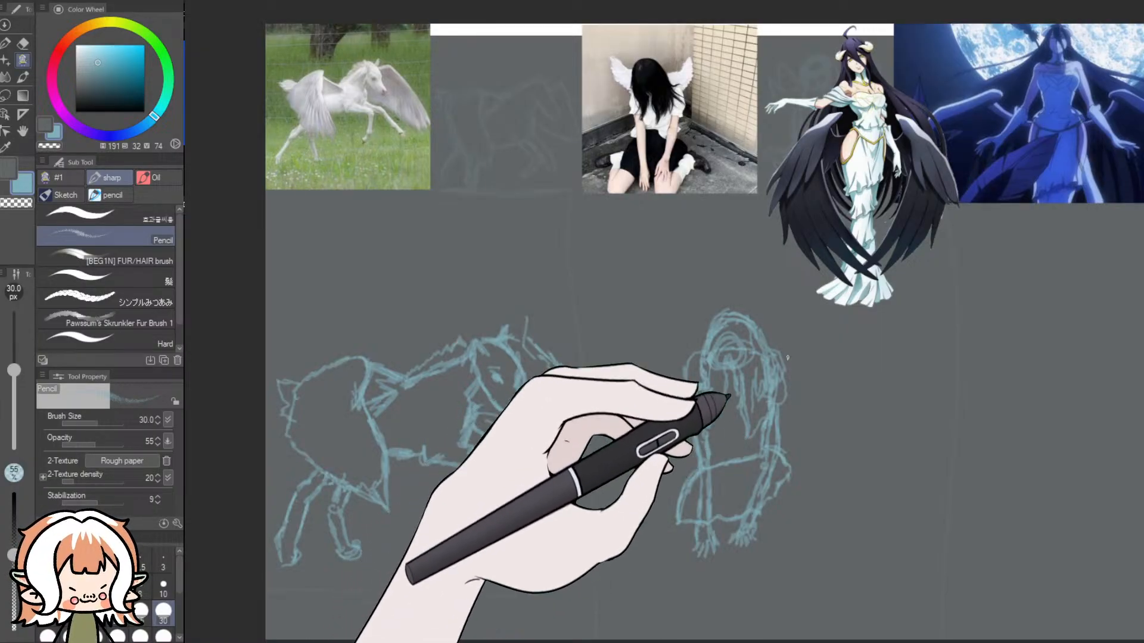
pyautogui.moveTo(772, 349)
pyautogui.mouseDown()
pyautogui.moveTo(812, 326)
pyautogui.moveTo(813, 355)
pyautogui.moveTo(825, 352)
pyautogui.moveTo(812, 374)
pyautogui.moveTo(784, 388)
pyautogui.mouseUp()
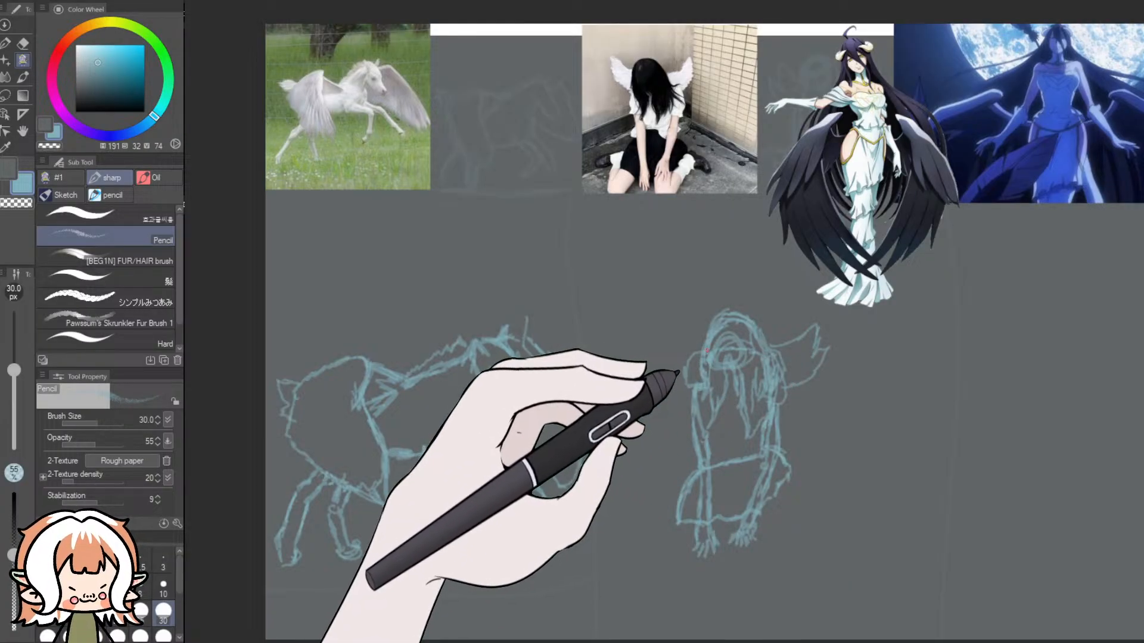
pyautogui.moveTo(665, 324)
pyautogui.mouseDown()
pyautogui.moveTo(669, 345)
pyautogui.moveTo(647, 335)
pyautogui.moveTo(674, 387)
pyautogui.mouseUp()
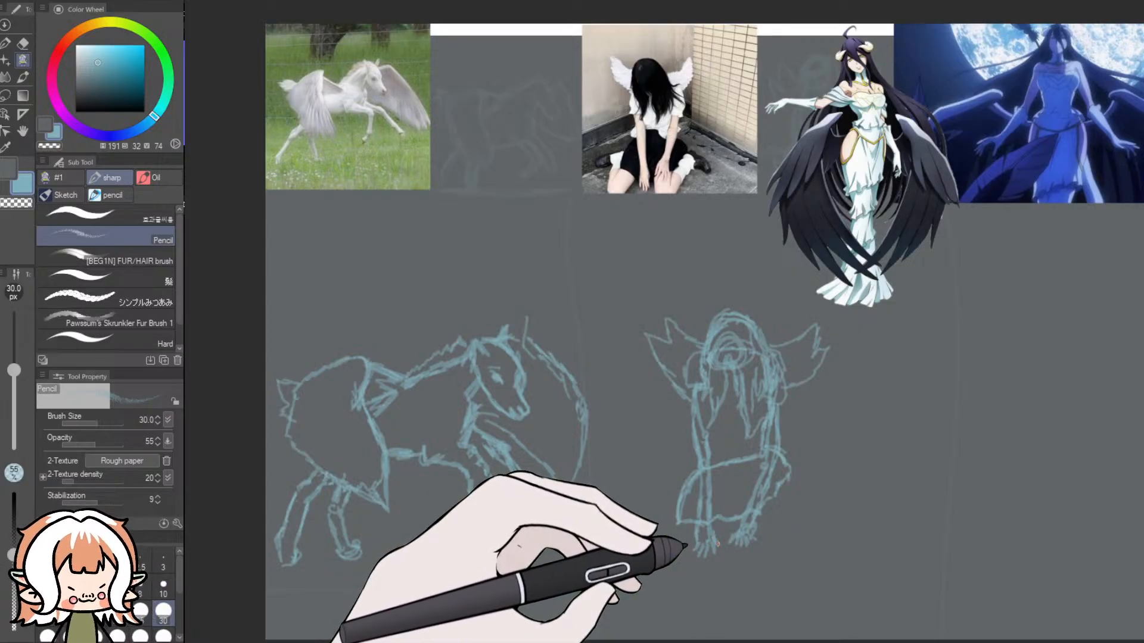
# - Erase the first arm and hand over the skirt, redraw them in Pencil, and sketch folded legs with knees, feet and a ruffled cuff
pyautogui.click(22, 43)
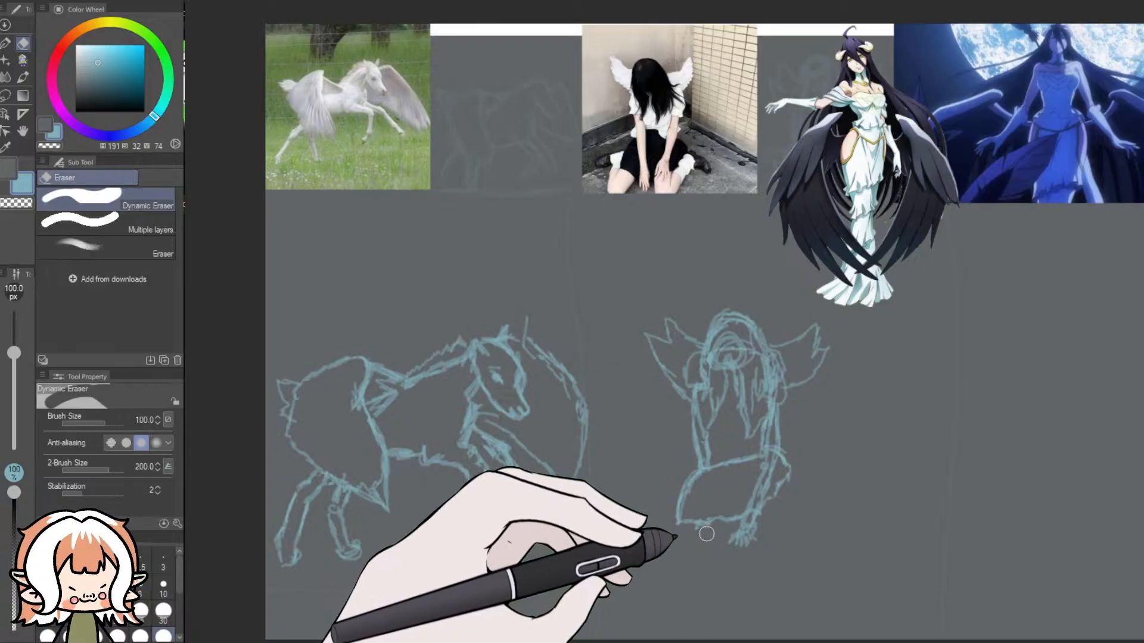
pyautogui.click(23, 60)
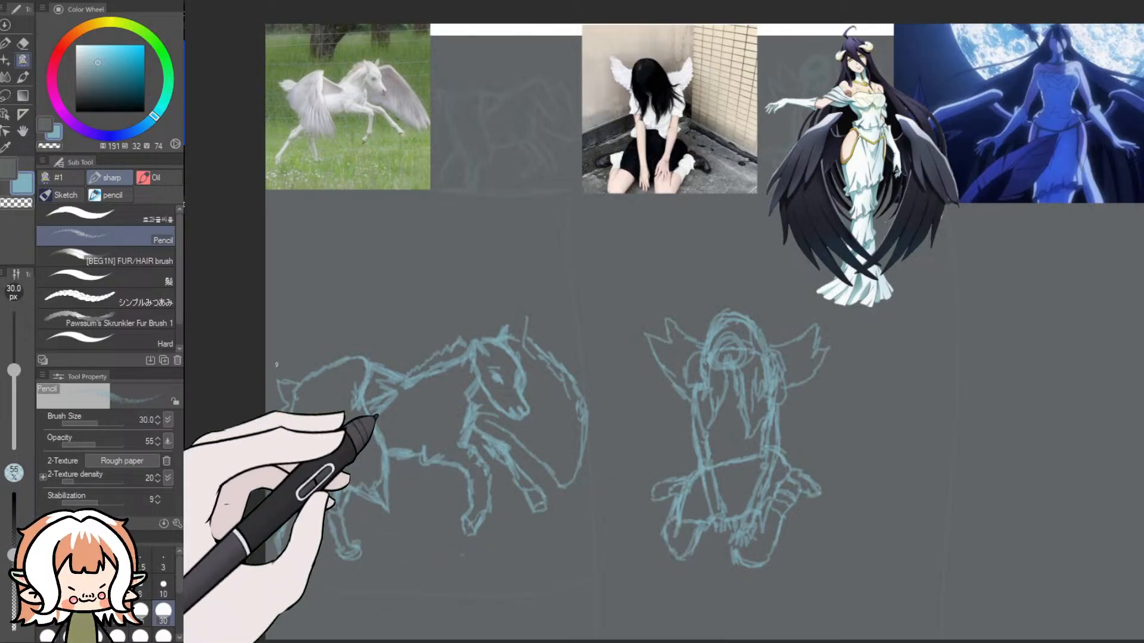
# - Erase the oval inside the hair and clean up overlapping lines around the arms, hands and legs, reducing the Dynamic Eraser to size 10
pyautogui.click(23, 43)
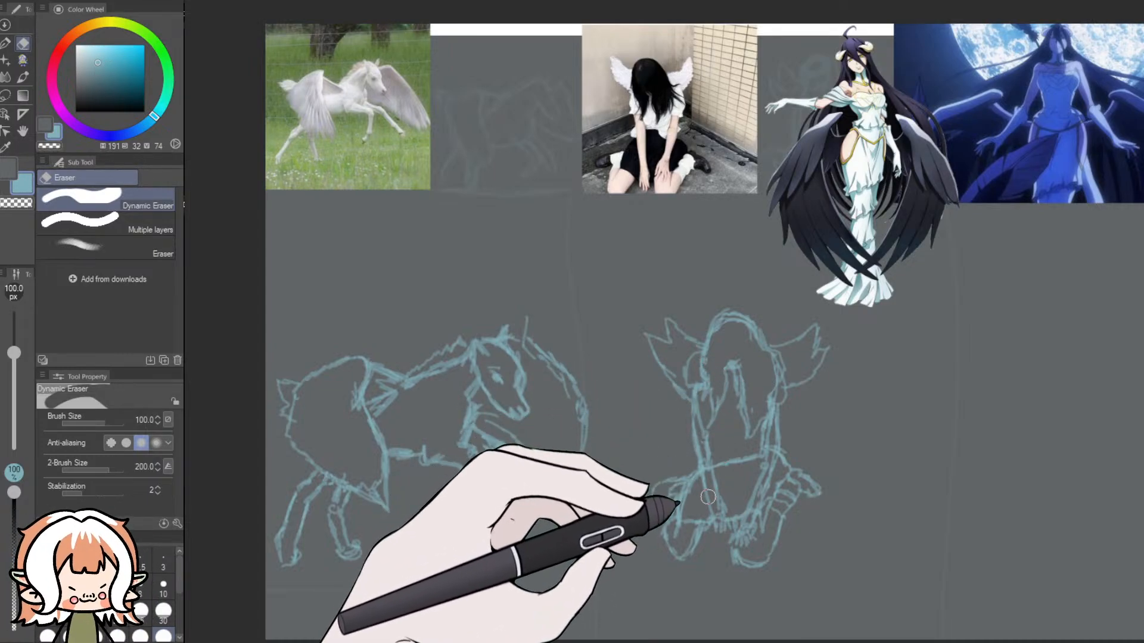
pyautogui.click(165, 581)
pyautogui.scroll(1, 589, 614)
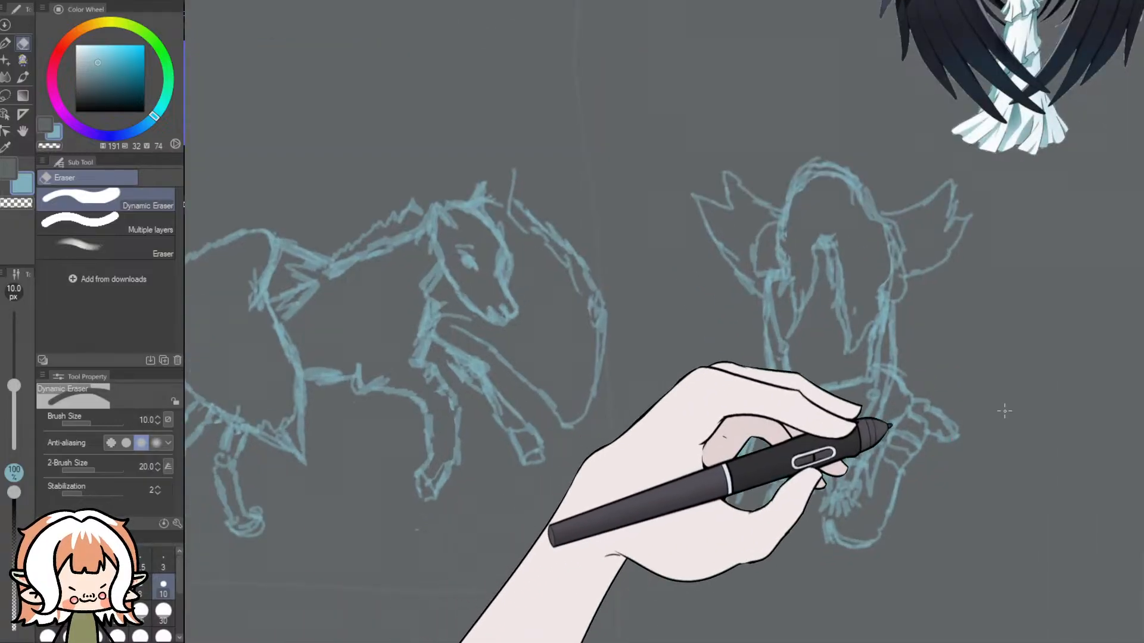
pyautogui.scroll(2, 1007, 411)
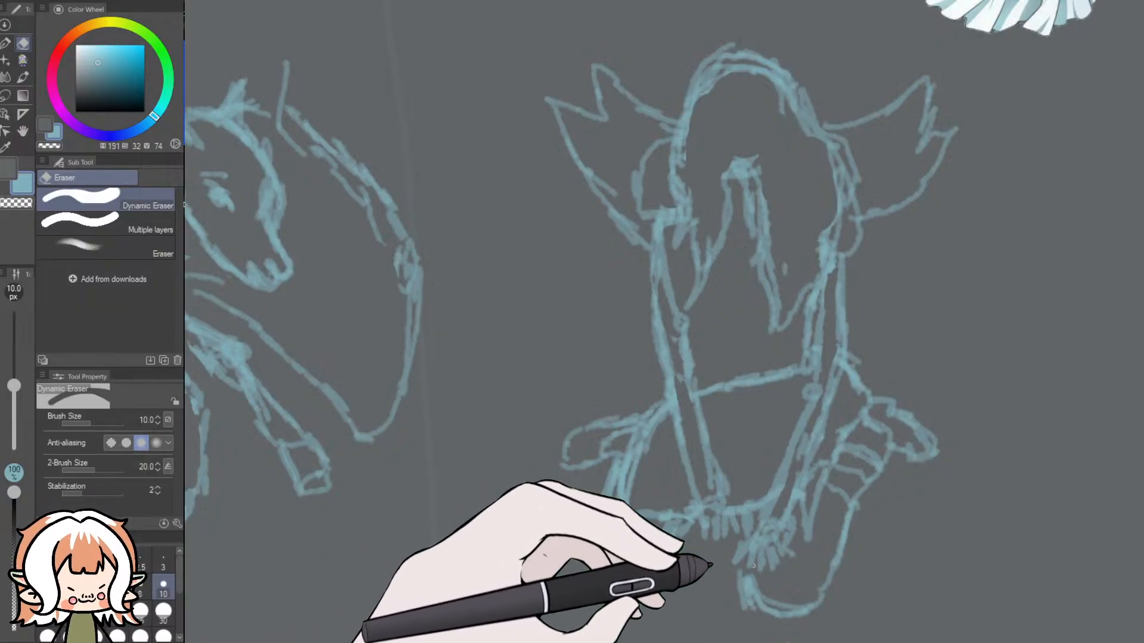
pyautogui.scroll(-5, 754, 566)
pyautogui.scroll(3, 770, 485)
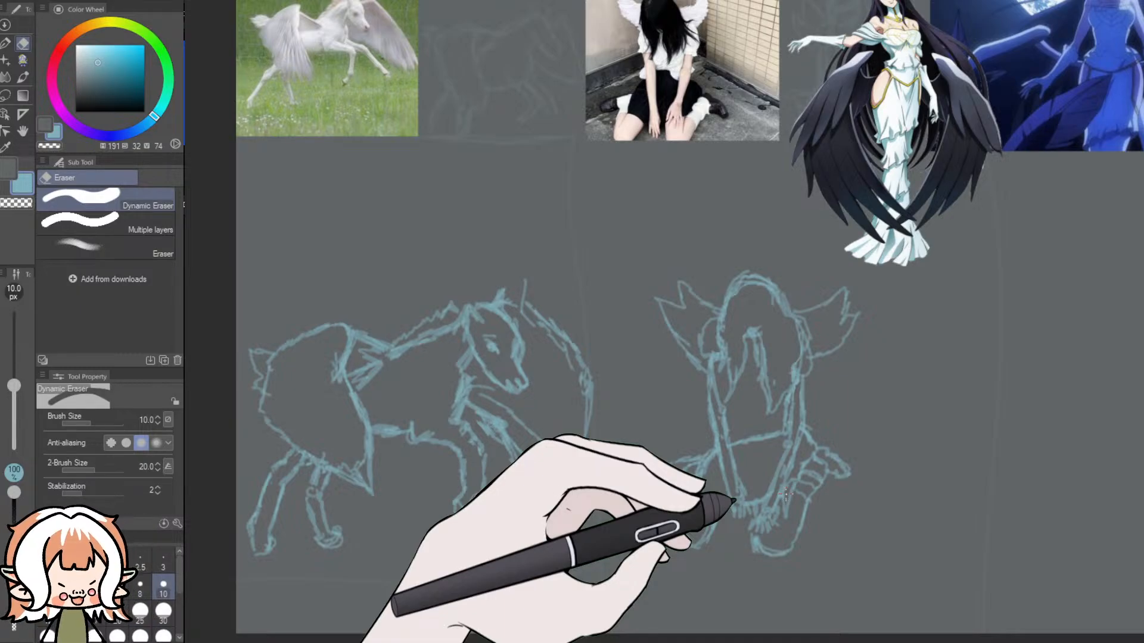
# - Lasso the whole seated girl sketch and scale it up to 128%
pyautogui.click(5, 95)
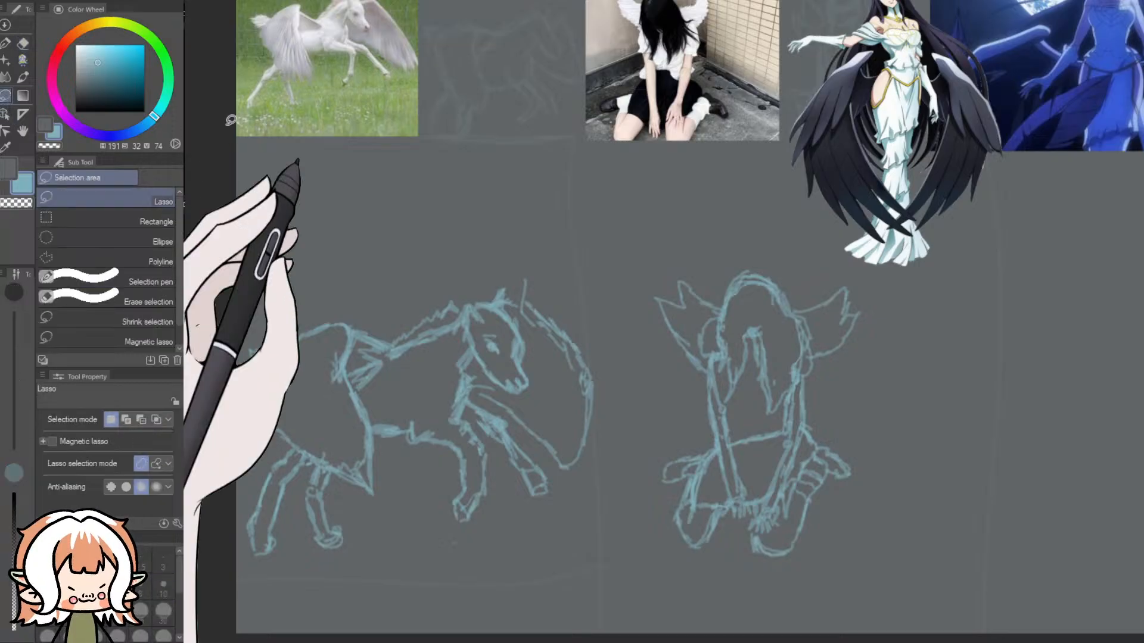
pyautogui.moveTo(807, 248)
pyautogui.mouseDown()
pyautogui.moveTo(651, 276)
pyautogui.moveTo(611, 483)
pyautogui.moveTo(825, 604)
pyautogui.moveTo(795, 250)
pyautogui.mouseUp()
pyautogui.click(836, 616)
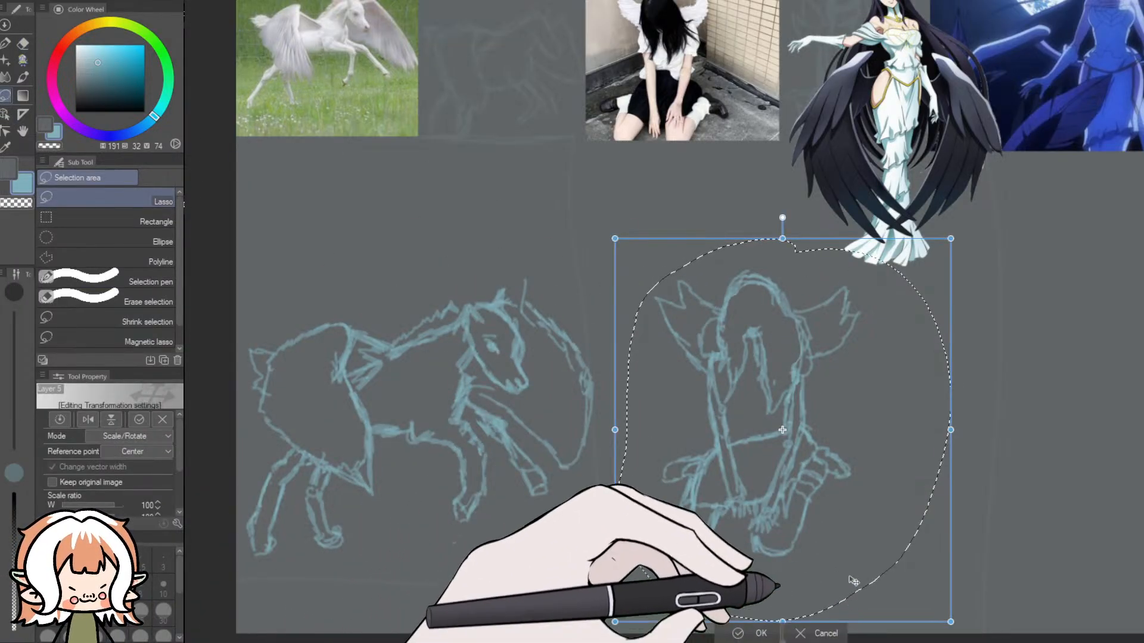
pyautogui.moveTo(956, 251); pyautogui.dragTo(1050, 140)
pyautogui.moveTo(803, 342); pyautogui.dragTo(791, 373)
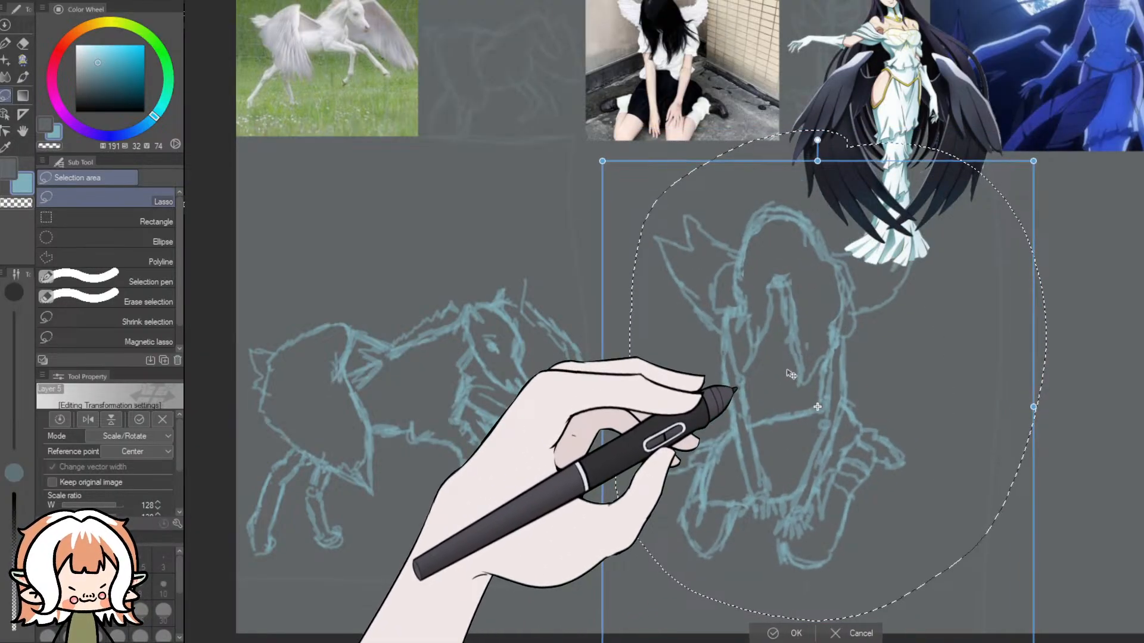
pyautogui.click(782, 638)
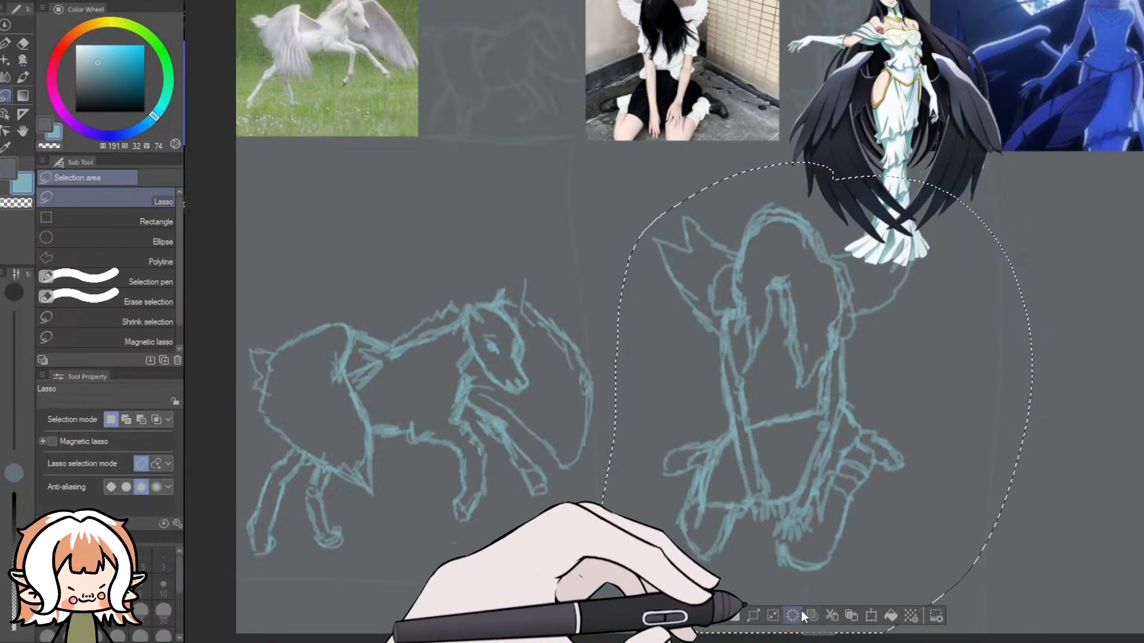
# - Move the enlarged girl sketch down, away from the reference images, and deselect it
pyautogui.click(871, 616)
pyautogui.moveTo(800, 490); pyautogui.dragTo(791, 524)
pyautogui.click(777, 633)
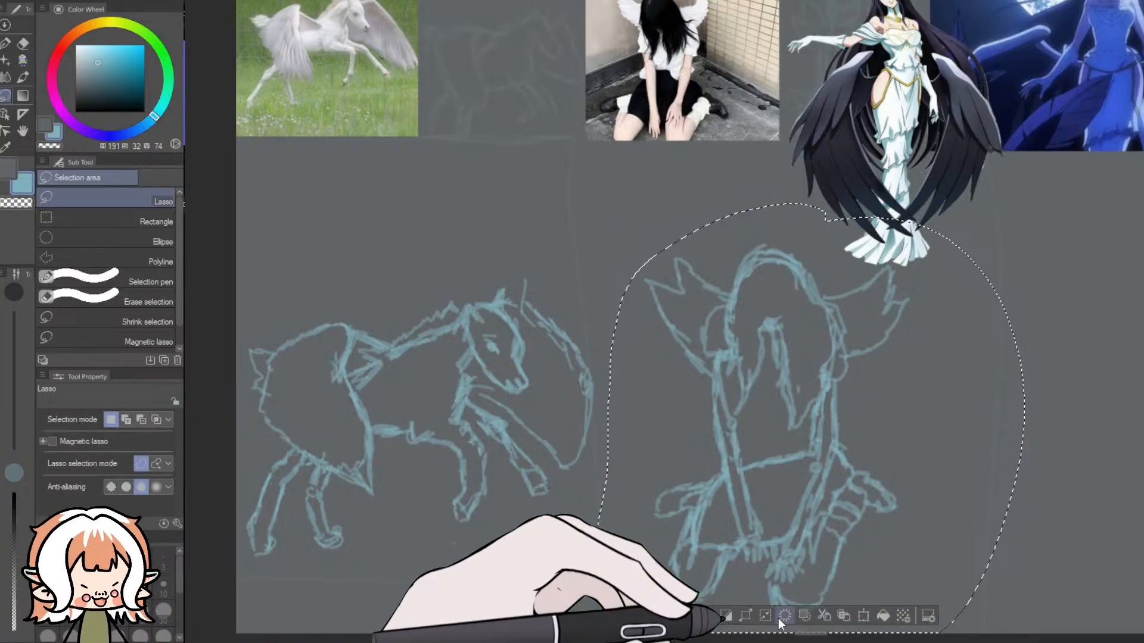
pyautogui.hotkey('ctrl', 'd')
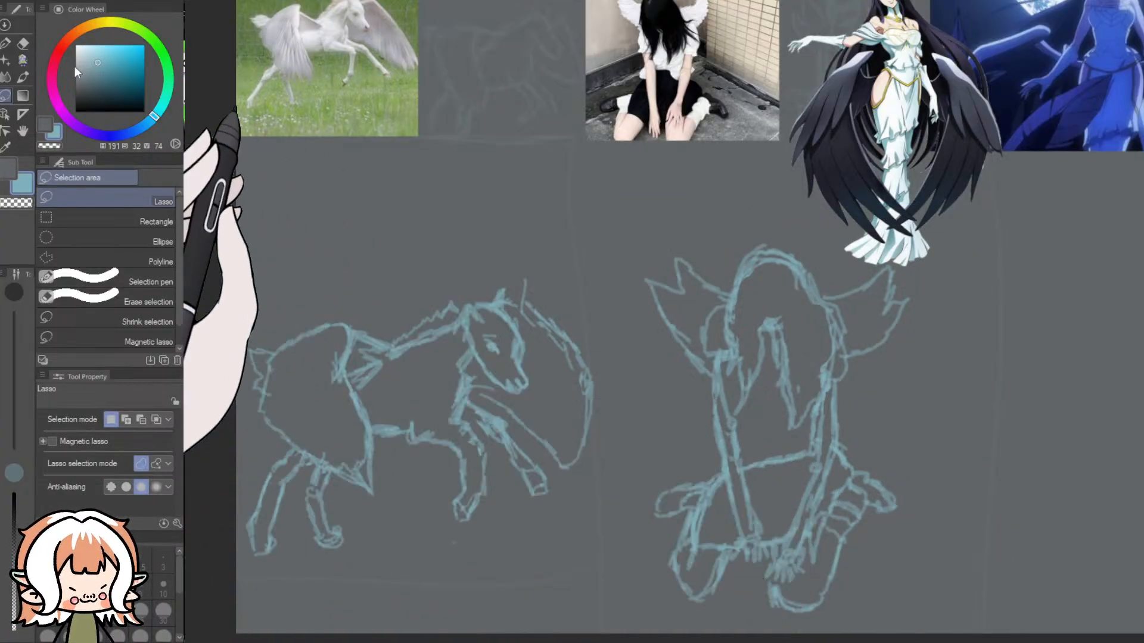
# - Redraw the girl's skirt waistline in Pencil as an upward curve and erase the old straight line with the Dynamic Eraser at size 25
pyautogui.press('p')
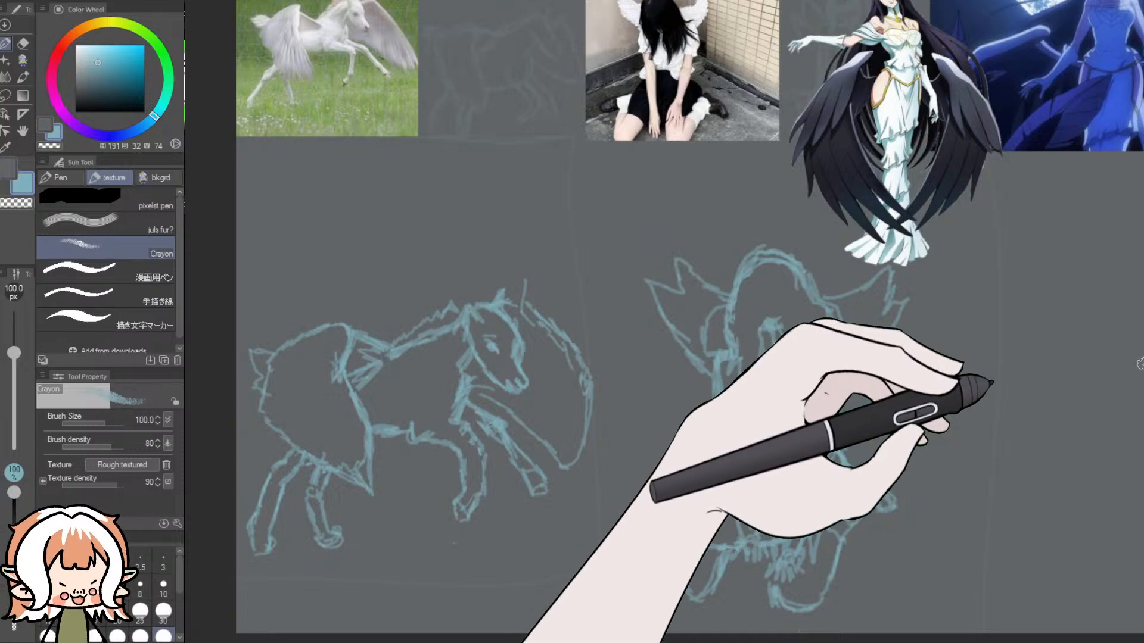
pyautogui.scroll(1, 998, 382)
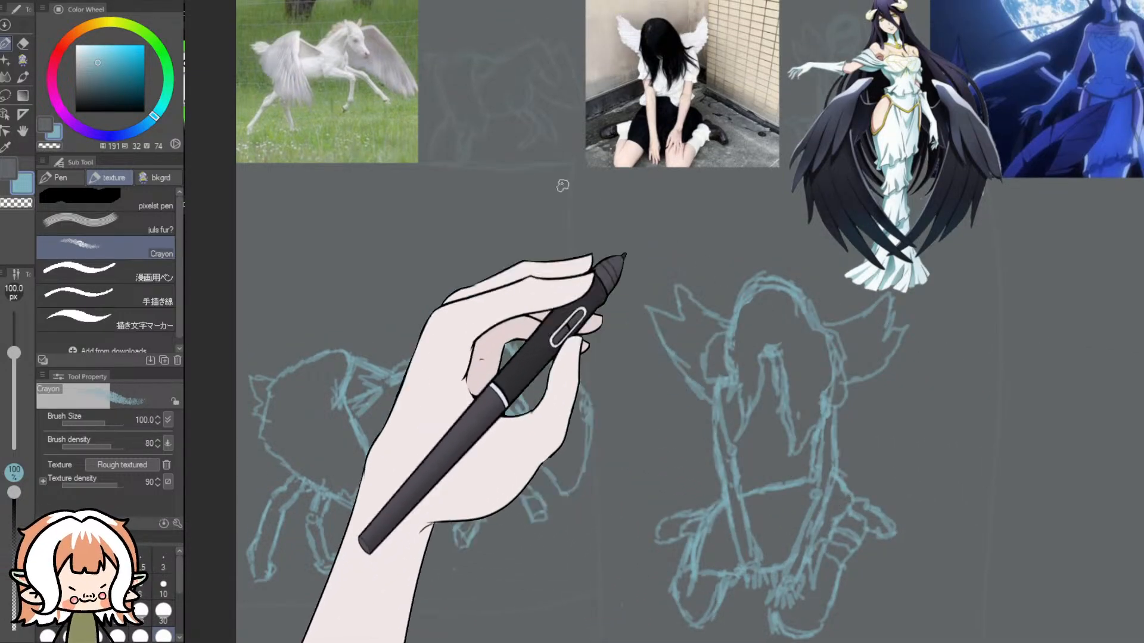
pyautogui.press('p')
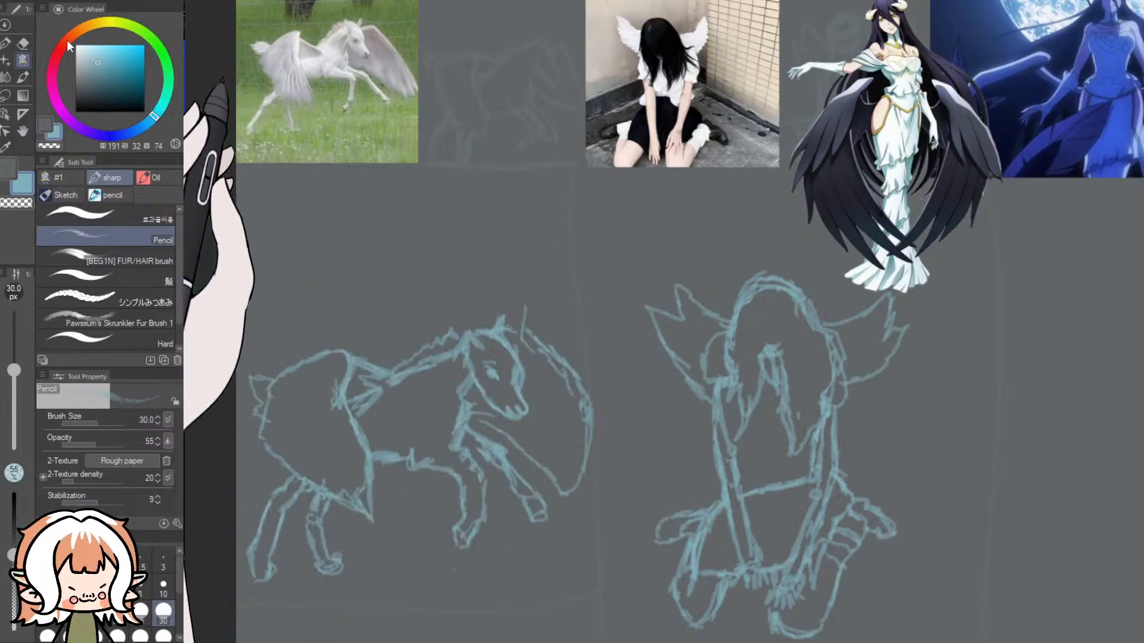
pyautogui.press('e')
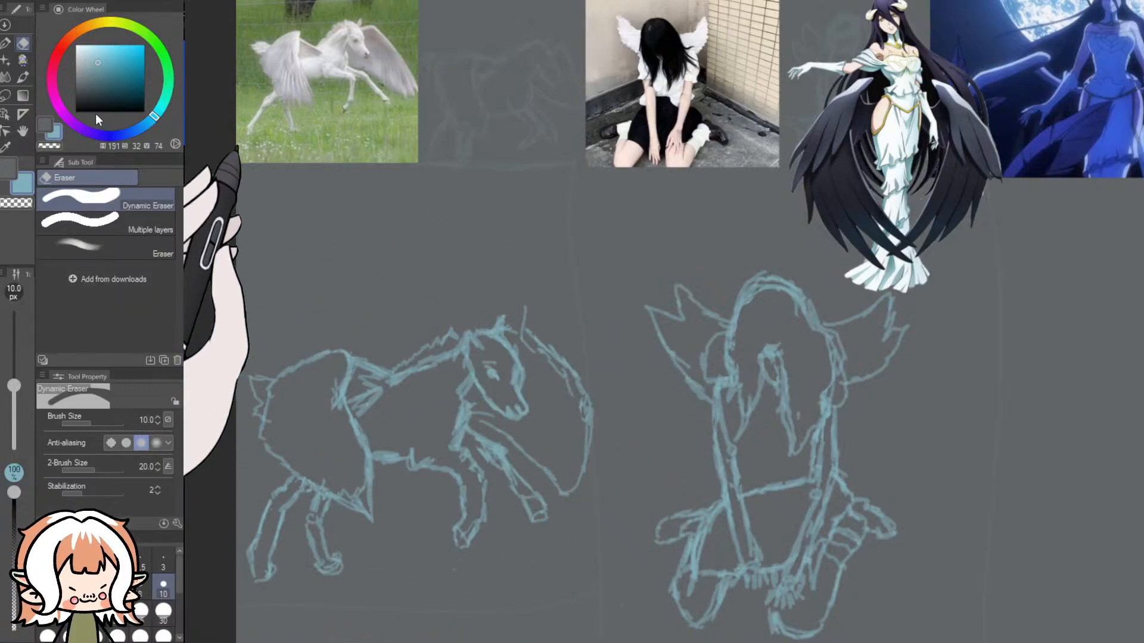
pyautogui.click(143, 609)
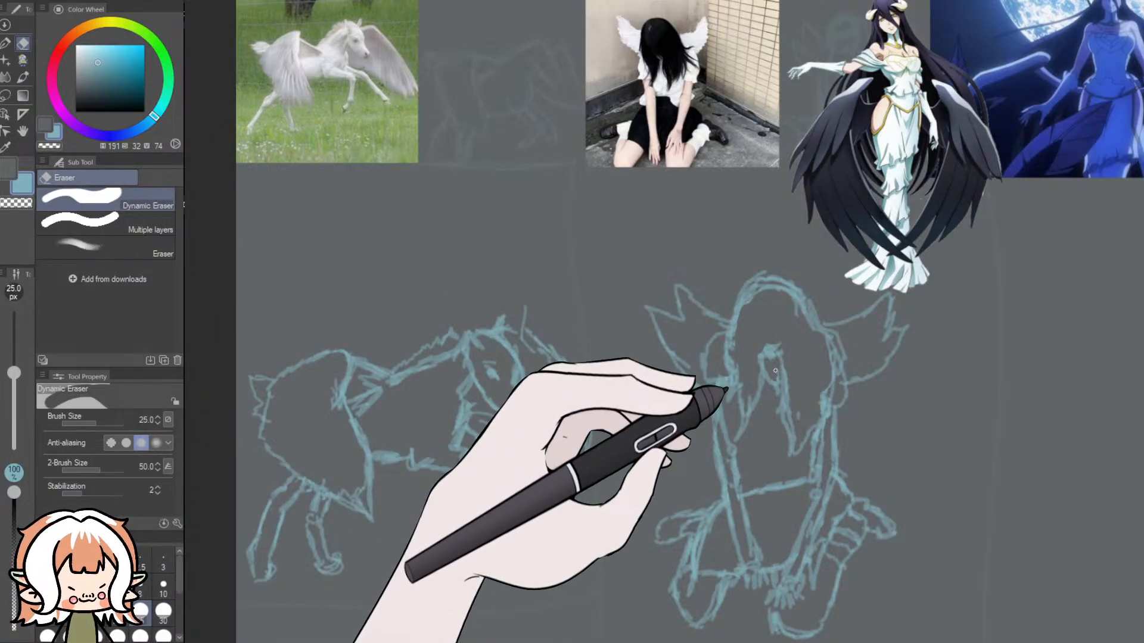
pyautogui.click(6, 45)
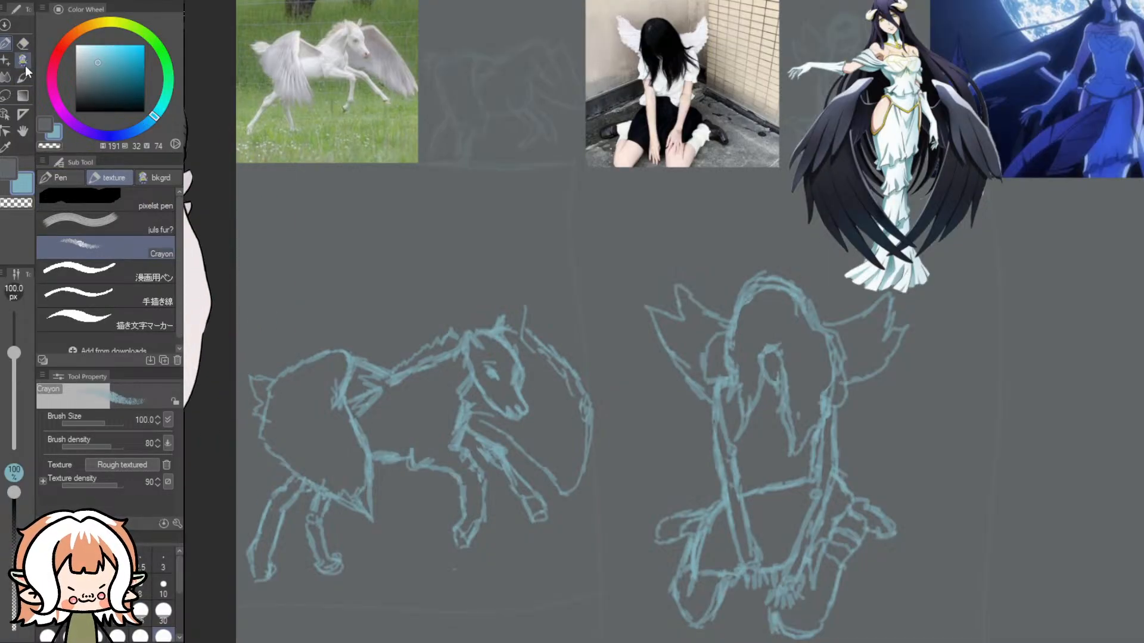
pyautogui.press('p')
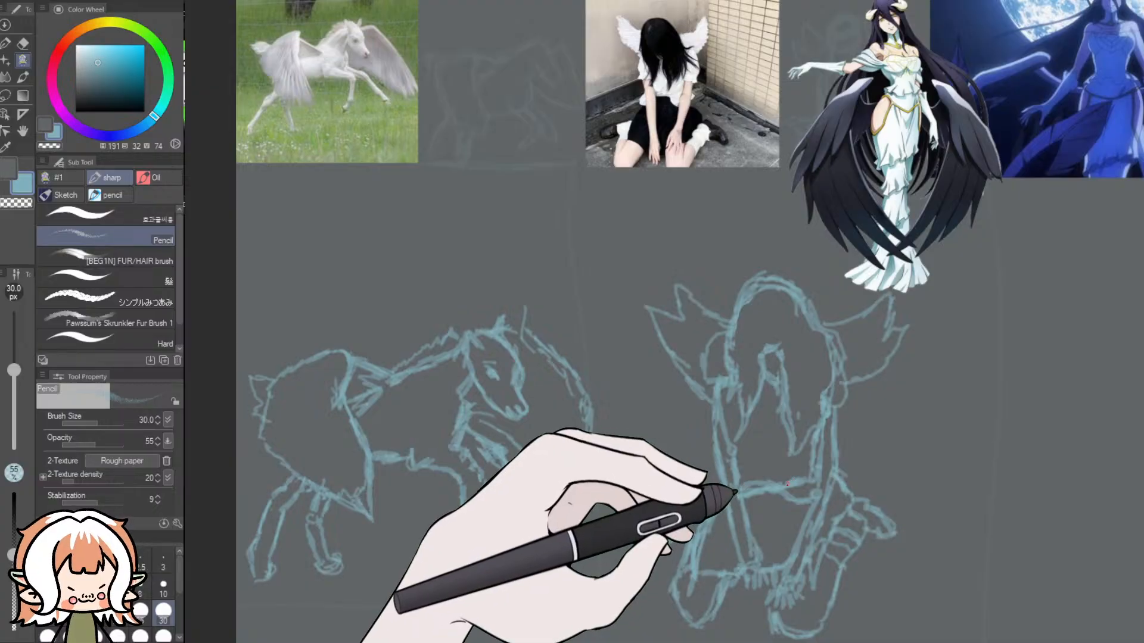
pyautogui.click(24, 42)
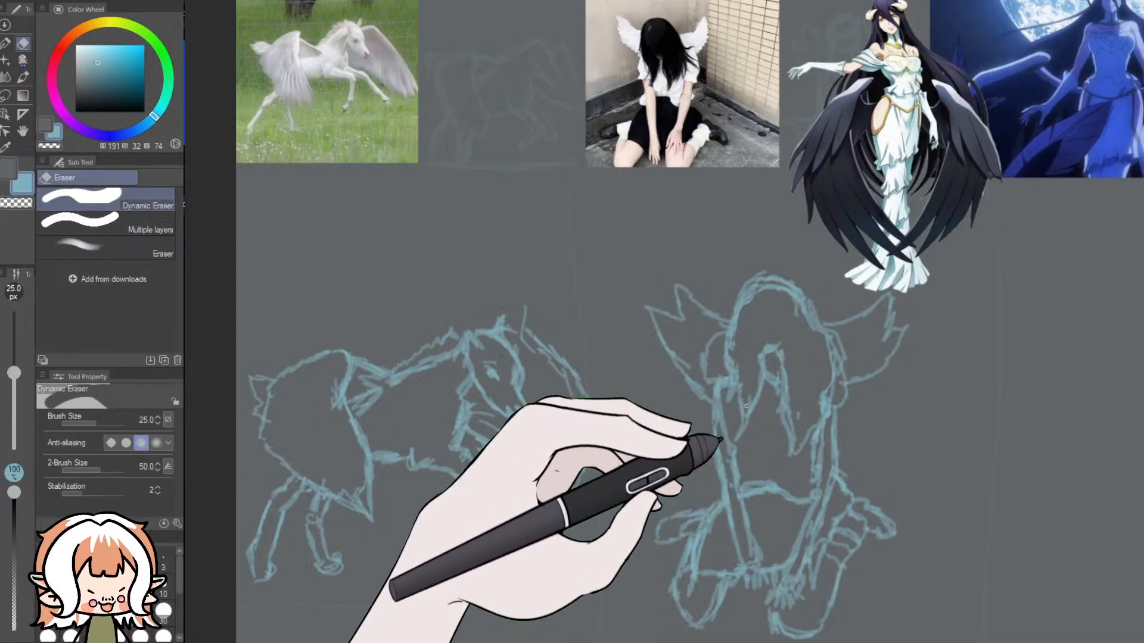
# - Add waist folds and firm up the foot outlines, then erase the shoulder lines beside the hair and redraw the sleeve in Pencil
pyautogui.click(22, 59)
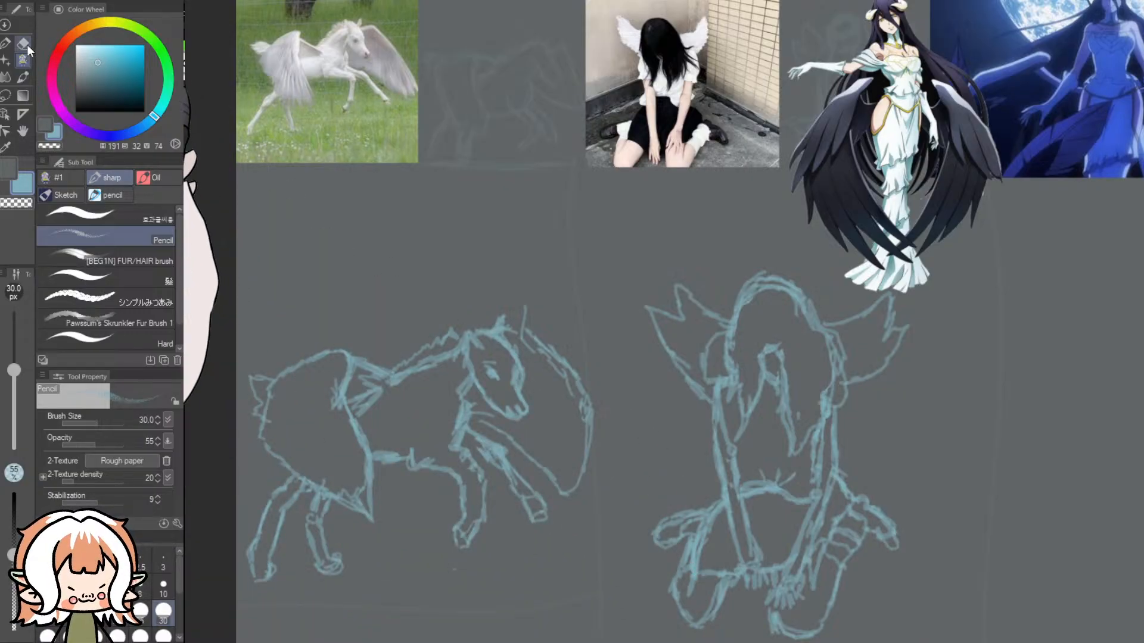
pyautogui.click(24, 43)
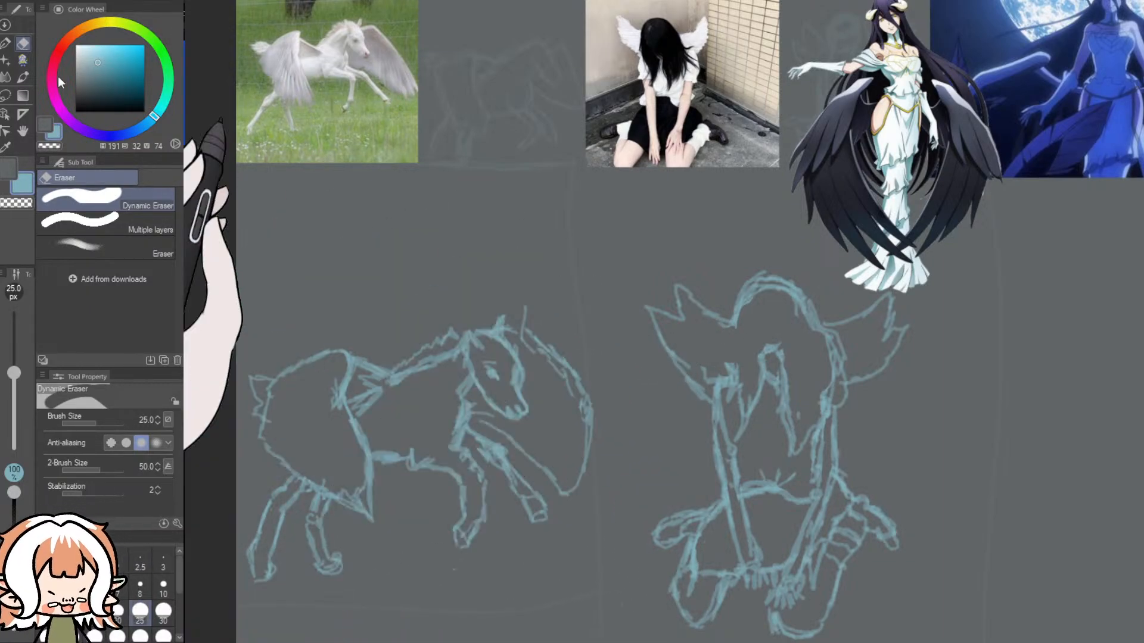
pyautogui.click(23, 60)
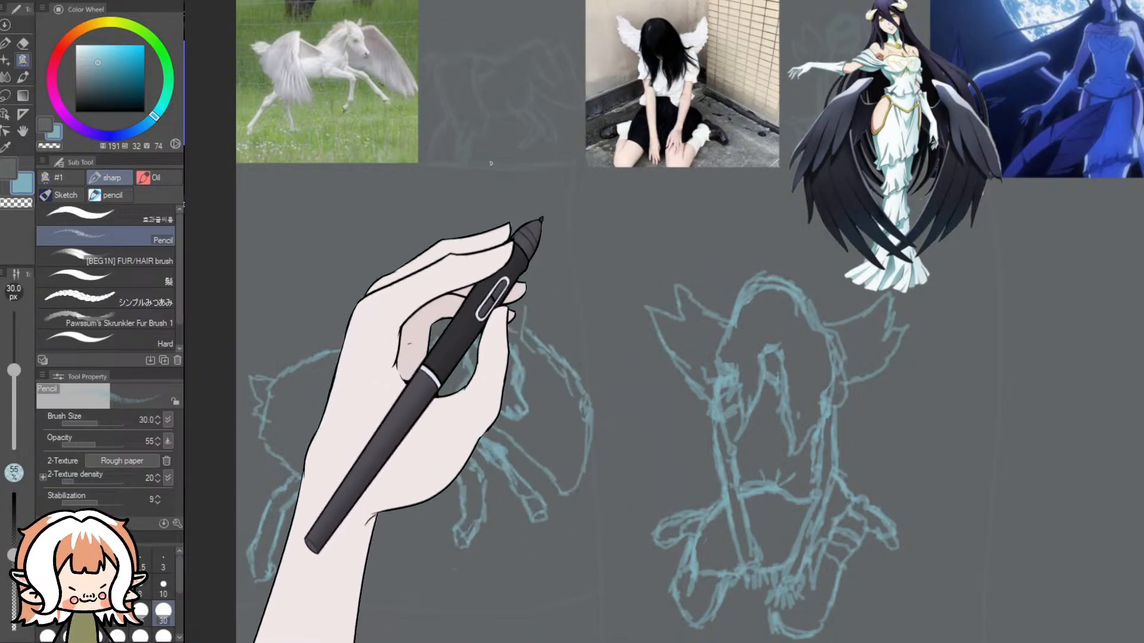
pyautogui.click(23, 43)
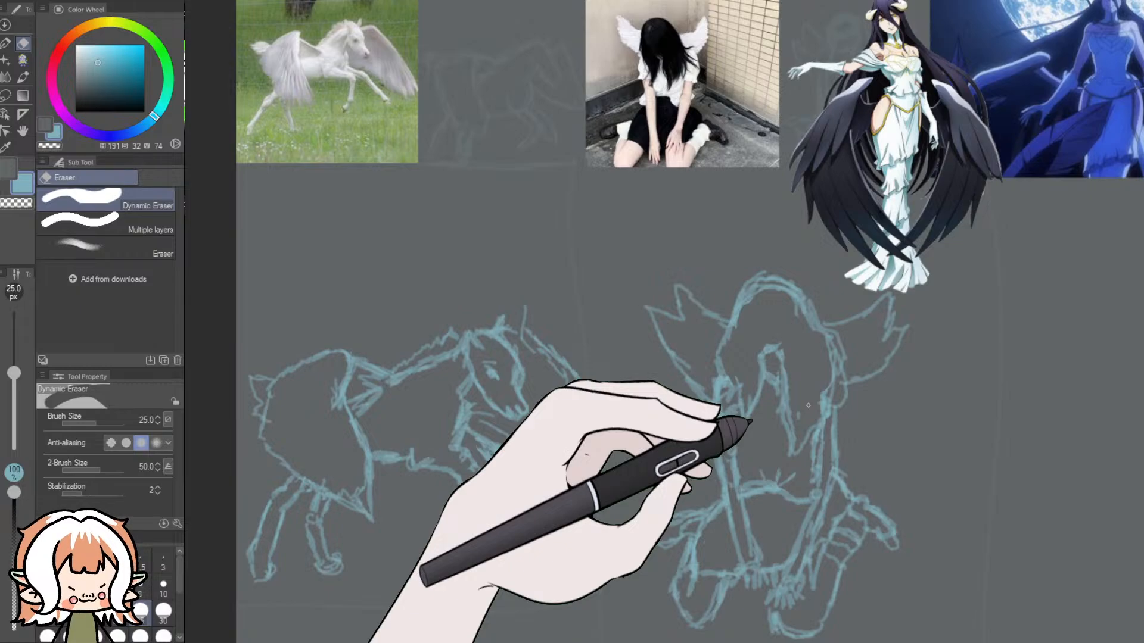
pyautogui.scroll(-2, 808, 406)
pyautogui.moveTo(752, 641); pyautogui.dragTo(785, 641)
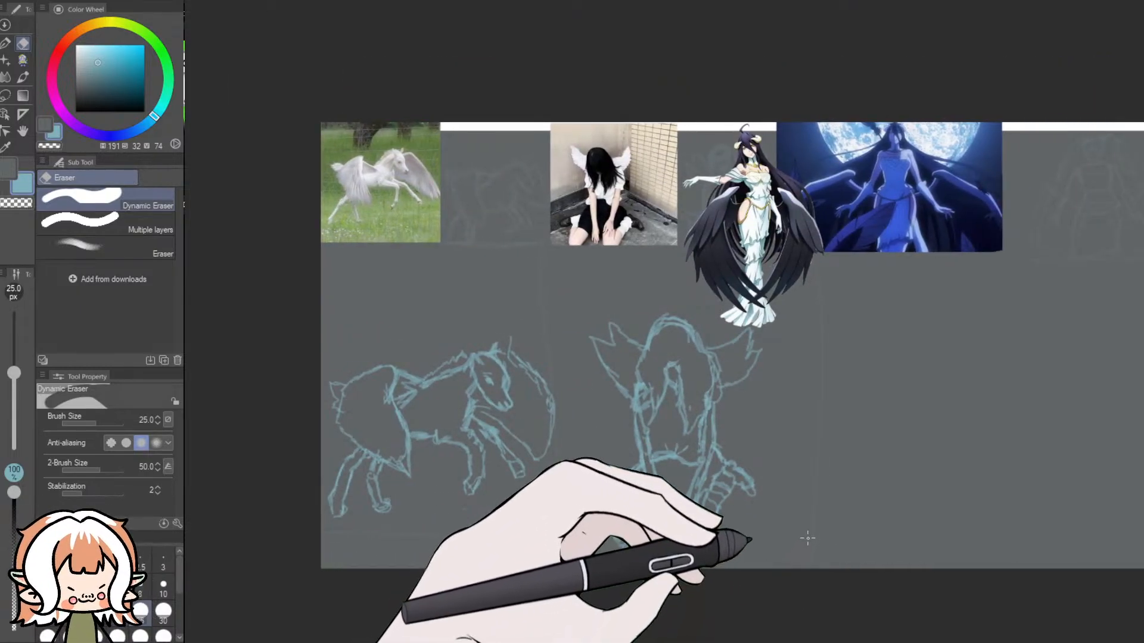
pyautogui.scroll(1, 808, 539)
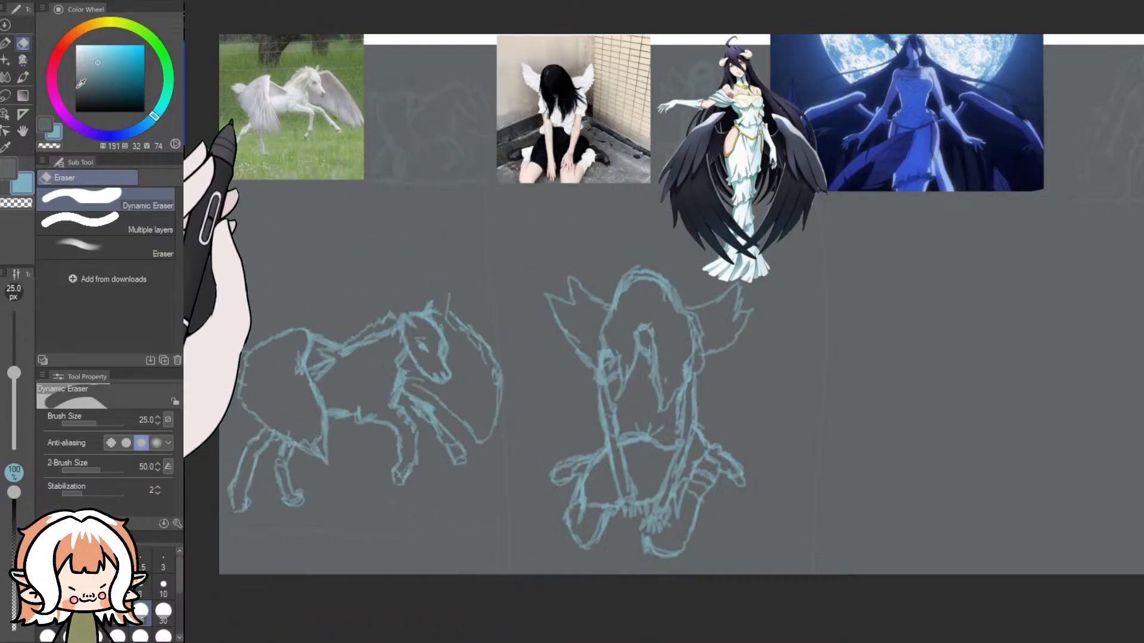
pyautogui.click(22, 60)
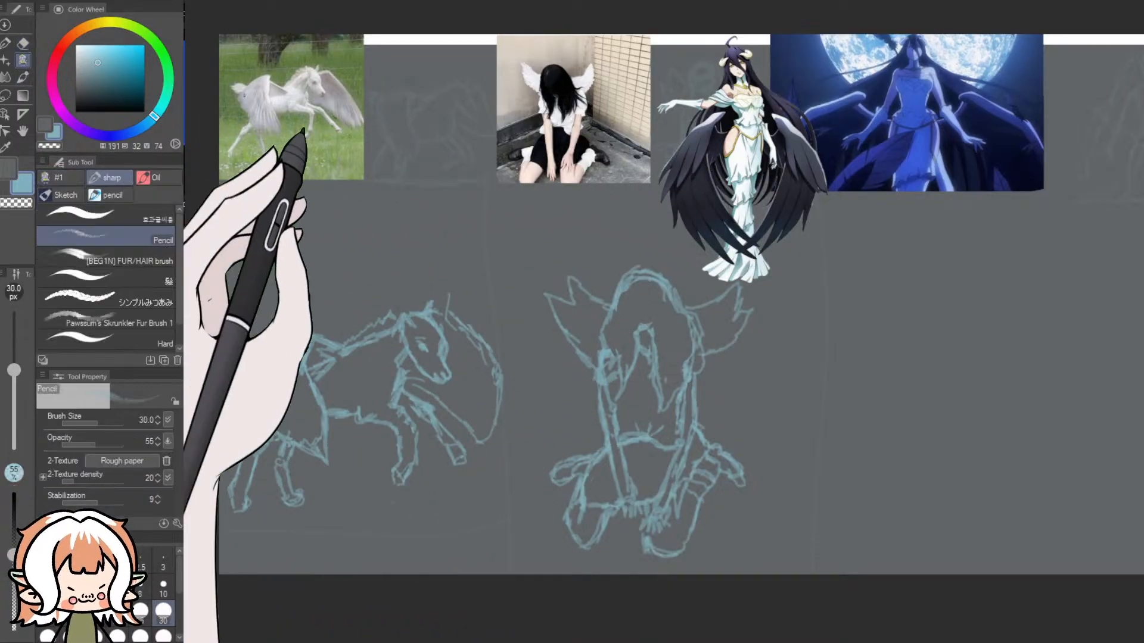
# - Paint over the white strips along the canvas's upper and right edges in dark grey with the sharp brush at size 2000, and reselect Pencil
pyautogui.moveTo(685, 639); pyautogui.dragTo(751, 639)
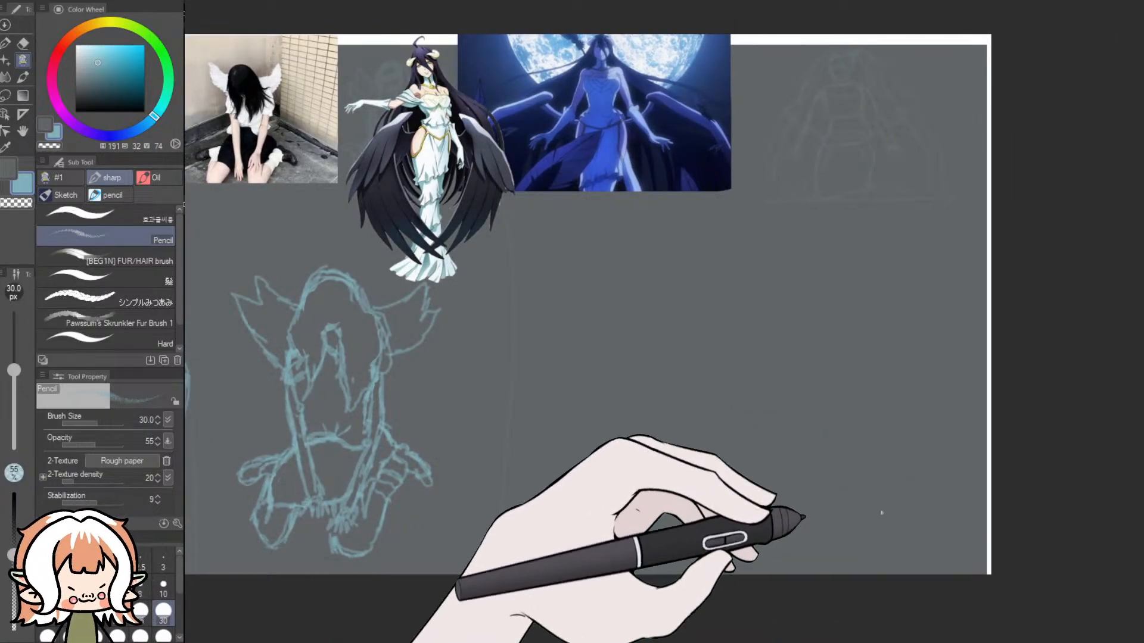
pyautogui.moveTo(726, 639)
pyautogui.mouseDown()
pyautogui.moveTo(626, 639)
pyautogui.moveTo(732, 639)
pyautogui.mouseUp()
pyautogui.scroll(-2, 723, 611)
pyautogui.scroll(-1, 764, 611)
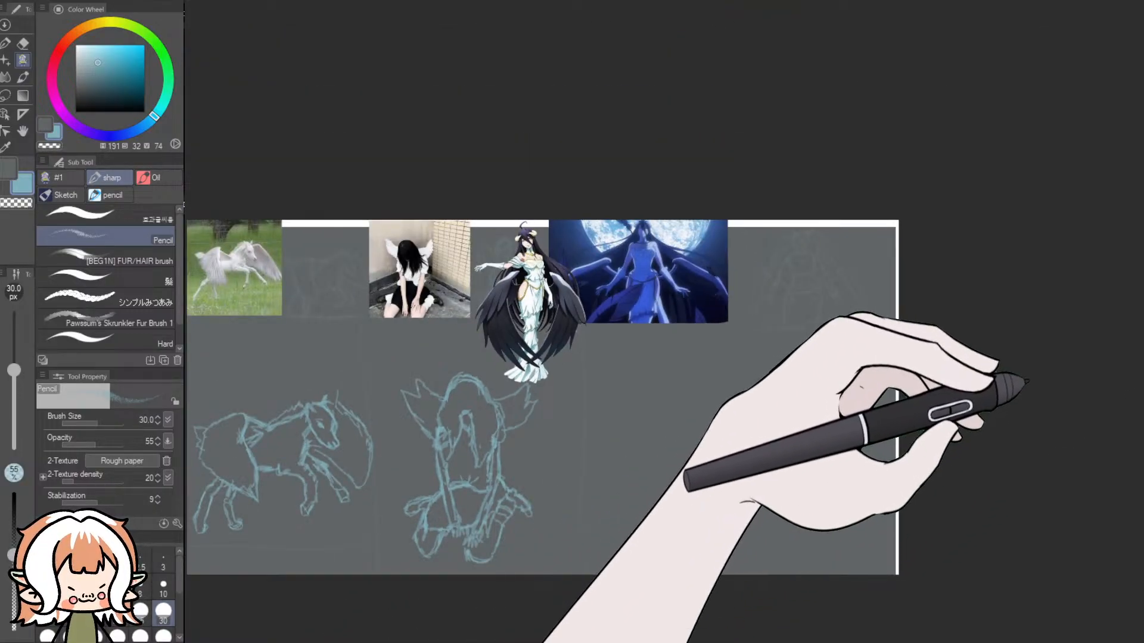
pyautogui.click(45, 128)
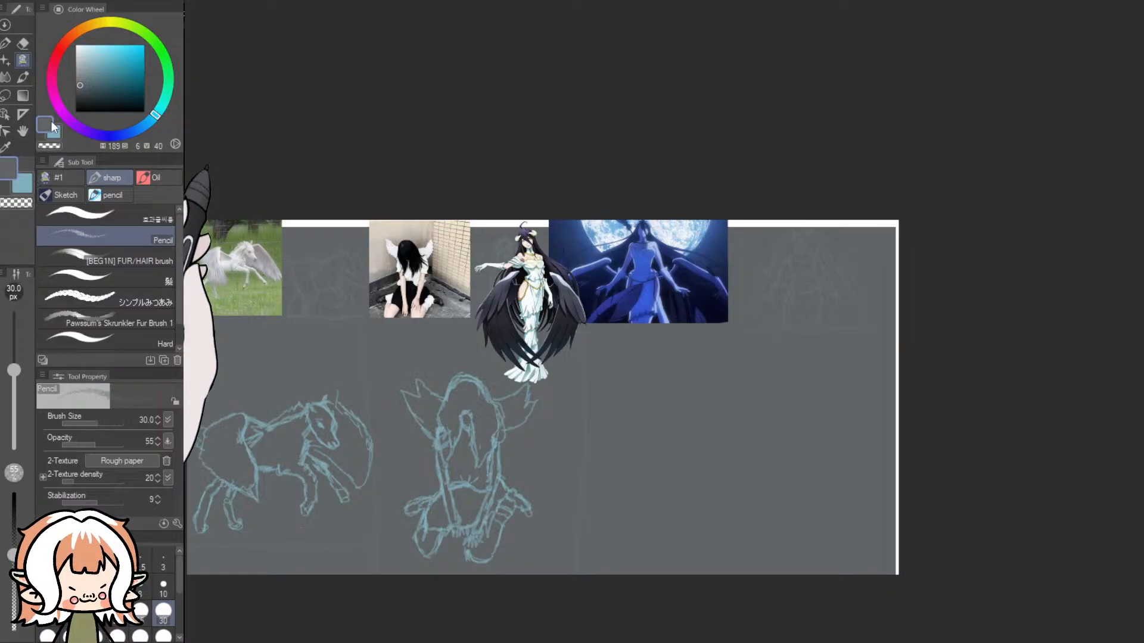
pyautogui.click(72, 191)
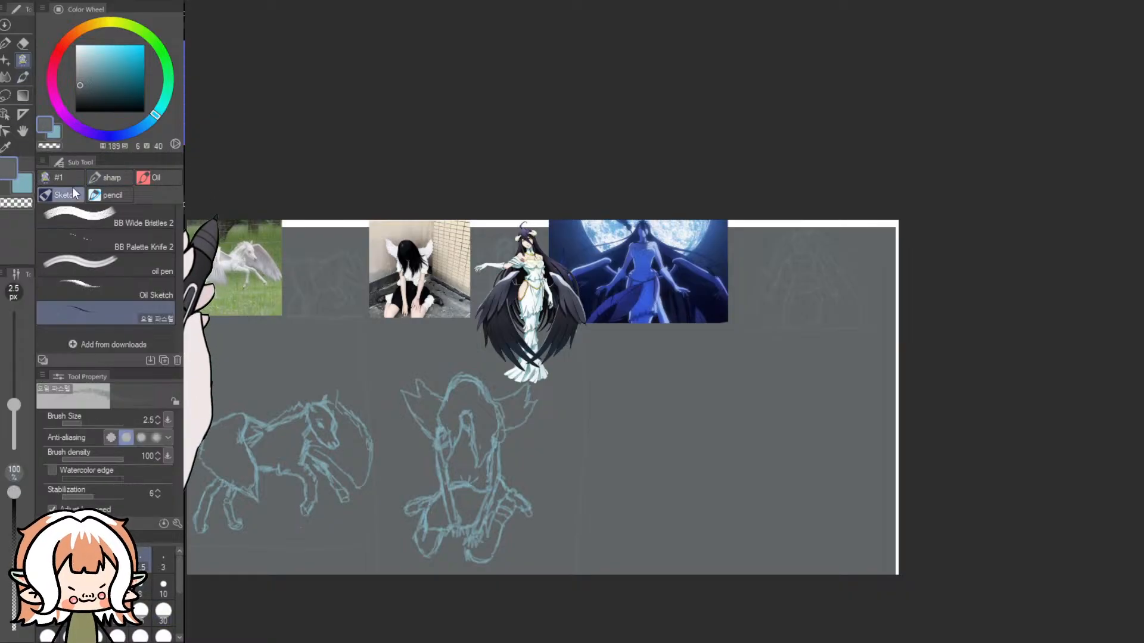
pyautogui.click(102, 176)
pyautogui.click(127, 214)
pyautogui.moveTo(864, 257)
pyautogui.mouseDown()
pyautogui.moveTo(891, 293)
pyautogui.moveTo(820, 261)
pyautogui.moveTo(499, 231)
pyautogui.moveTo(212, 240)
pyautogui.mouseUp()
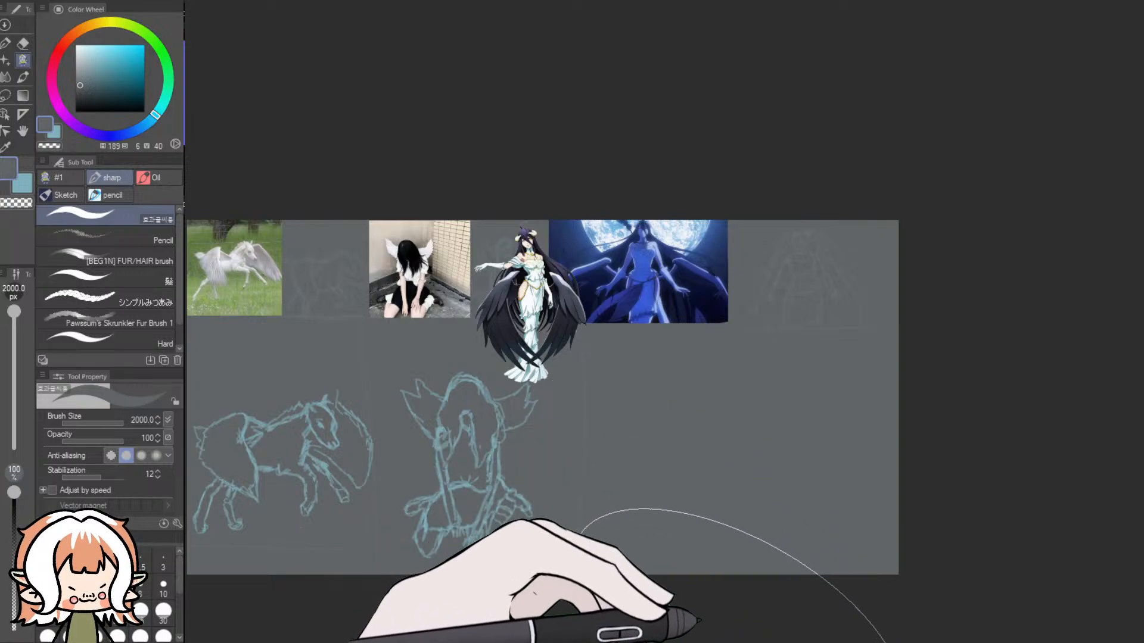
pyautogui.moveTo(659, 641)
pyautogui.mouseDown()
pyautogui.moveTo(703, 641)
pyautogui.moveTo(656, 641)
pyautogui.mouseUp()
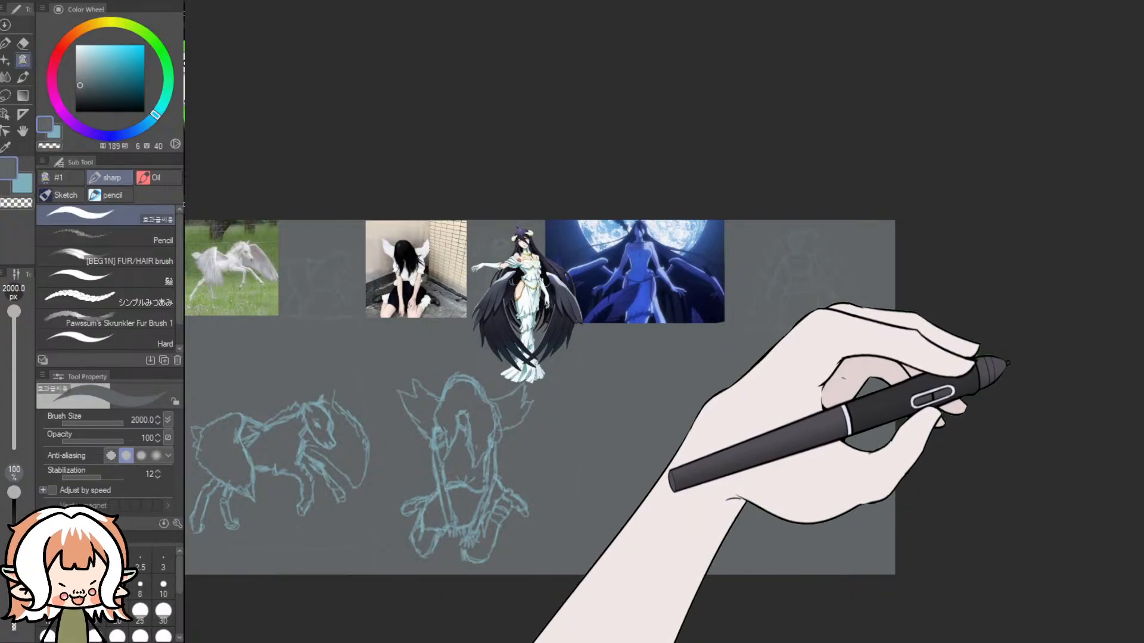
pyautogui.click(1008, 345)
pyautogui.click(1008, 345)
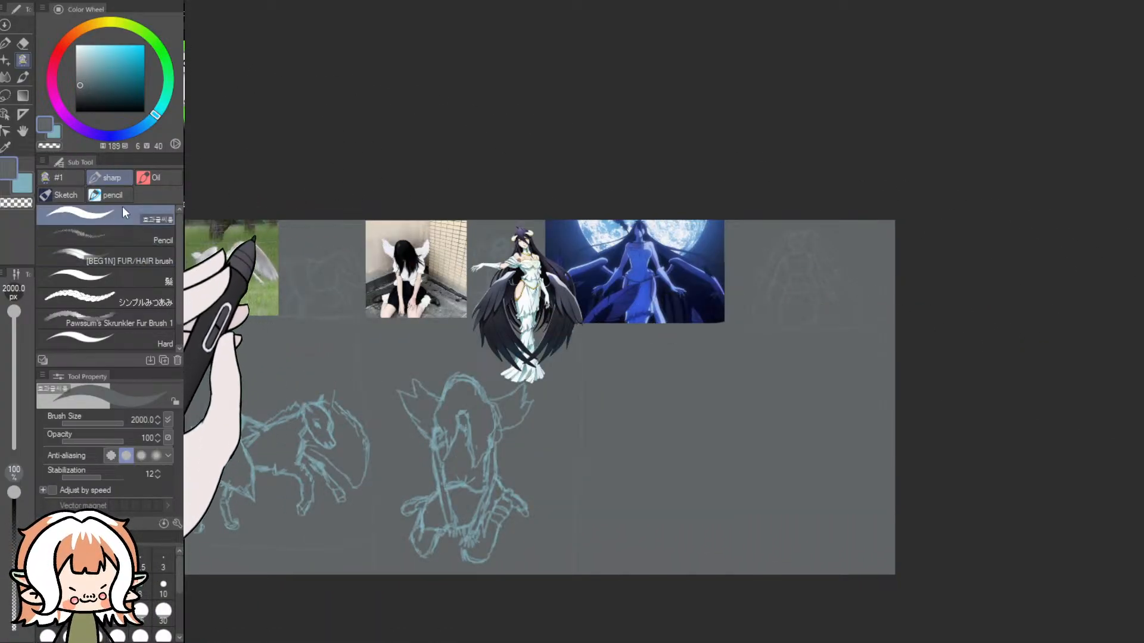
pyautogui.click(112, 195)
pyautogui.click(113, 177)
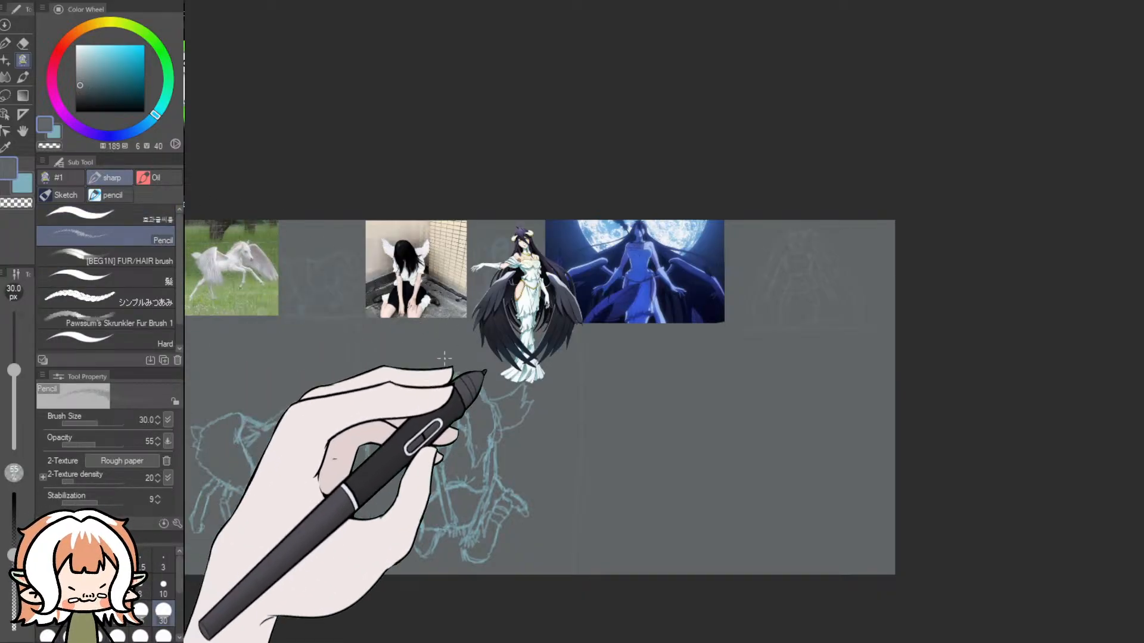
# - Check which layers hold the sketches and reference images by hiding them one after another and showing them all again
pyautogui.scroll(2, 489, 400)
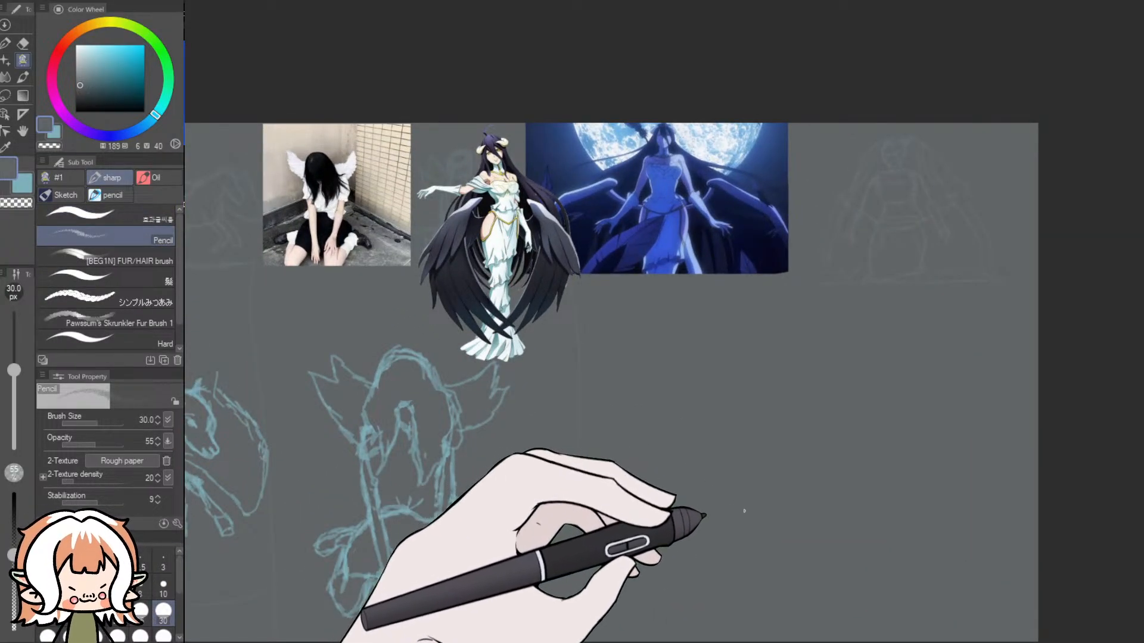
pyautogui.click(1008, 339)
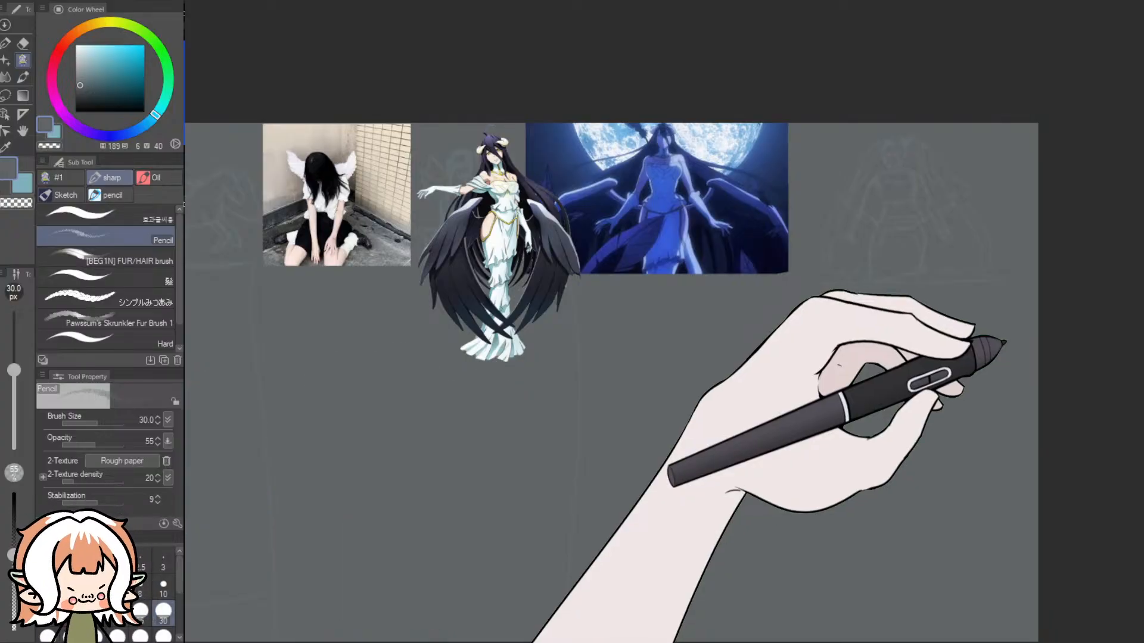
pyautogui.click(1006, 314)
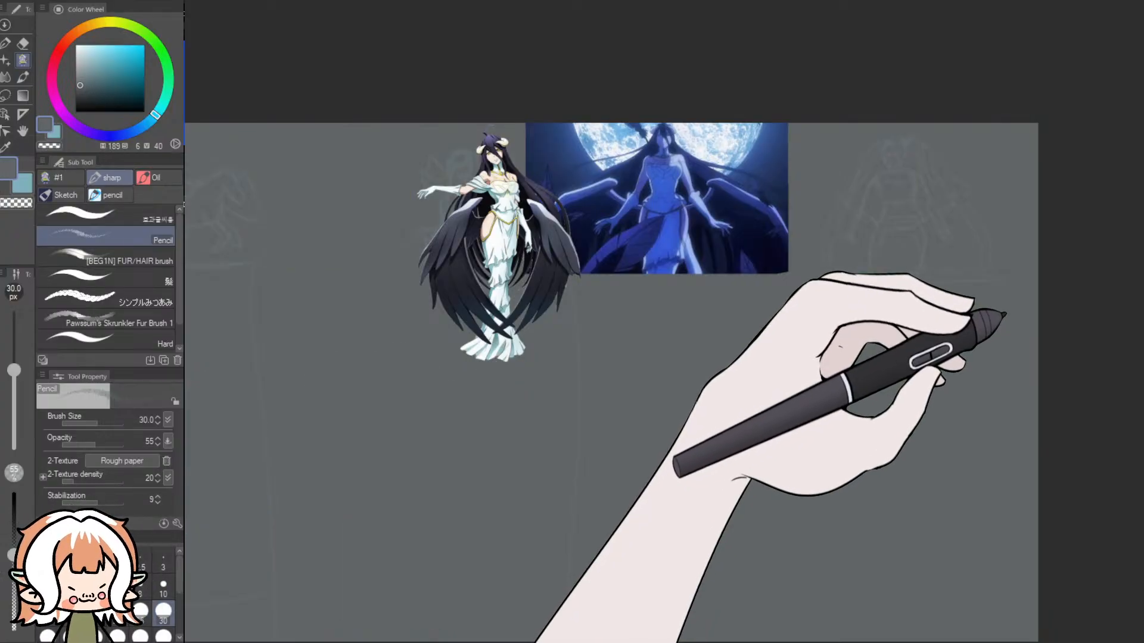
pyautogui.click(1009, 300)
pyautogui.moveTo(788, 637); pyautogui.dragTo(749, 639)
pyautogui.click(1005, 341)
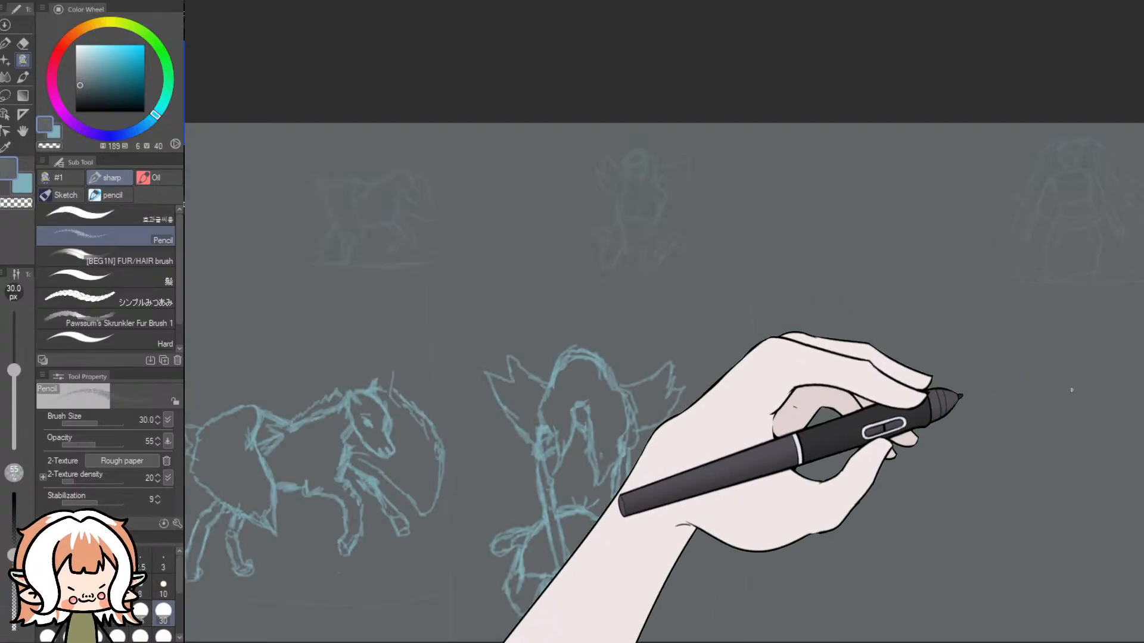
pyautogui.scroll(-1, 582, 475)
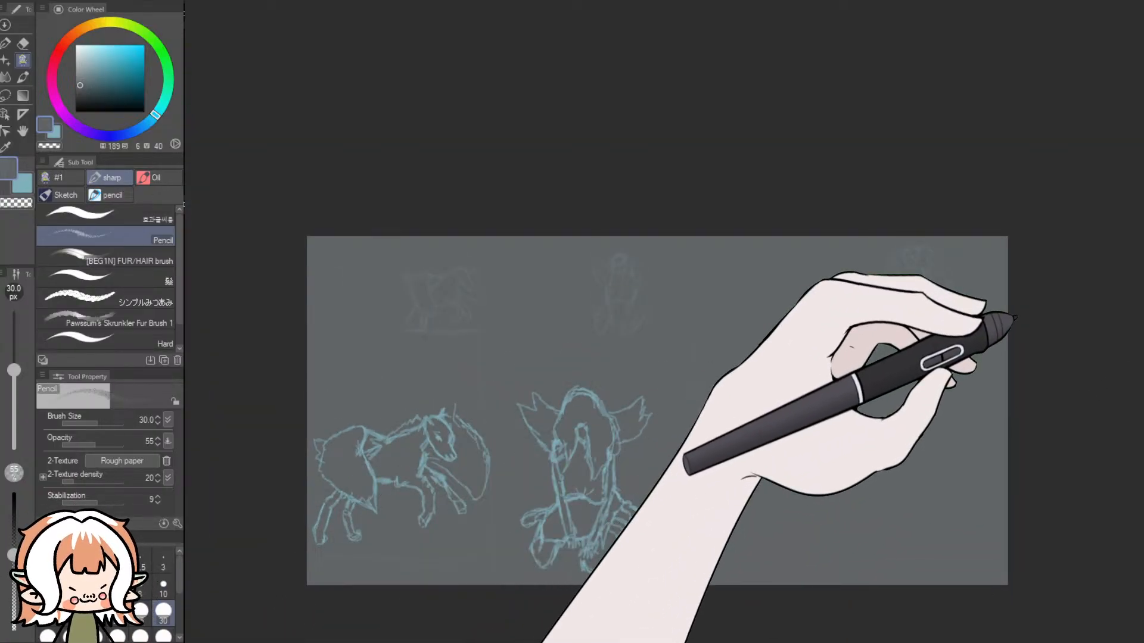
pyautogui.click(1005, 311)
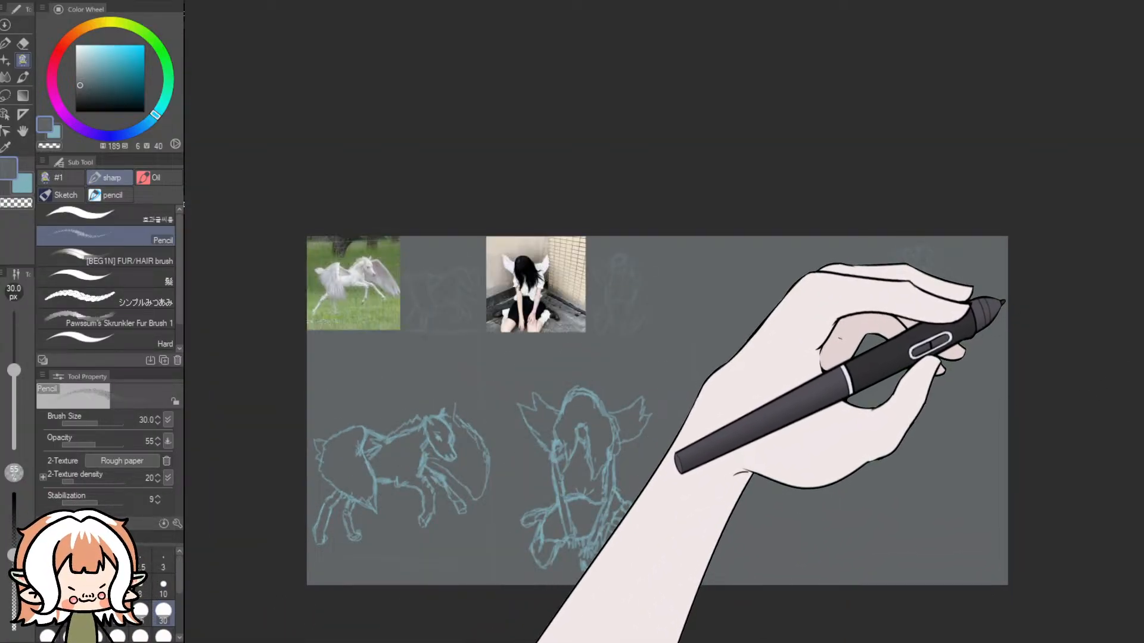
pyautogui.click(1004, 303)
pyautogui.scroll(1, 1007, 408)
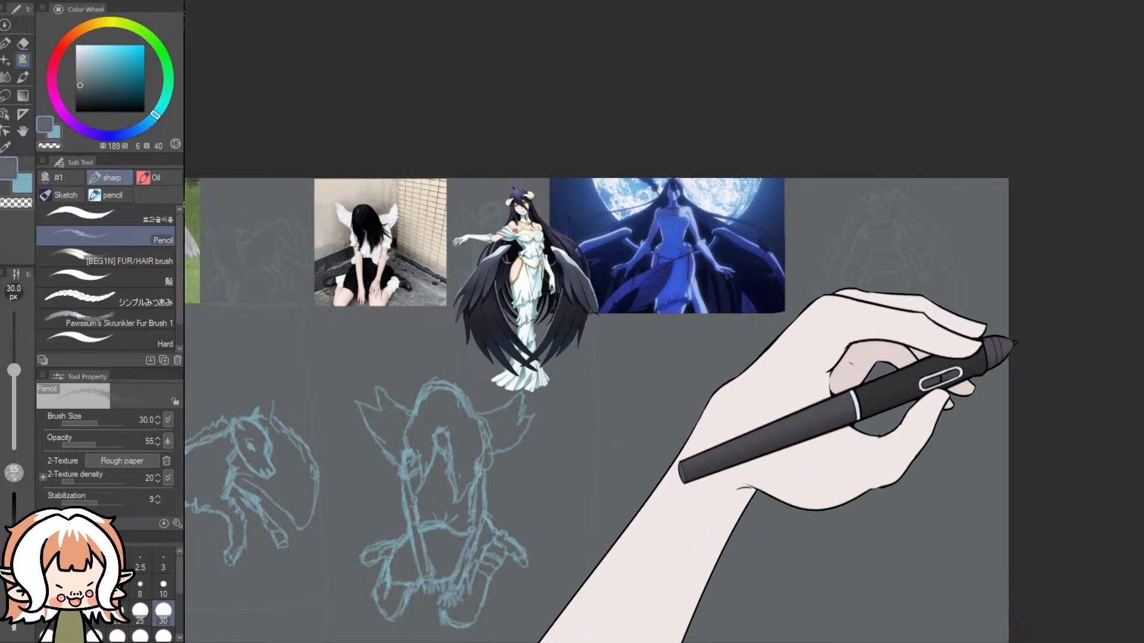
pyautogui.scroll(1, 956, 474)
pyautogui.scroll(1, 956, 474)
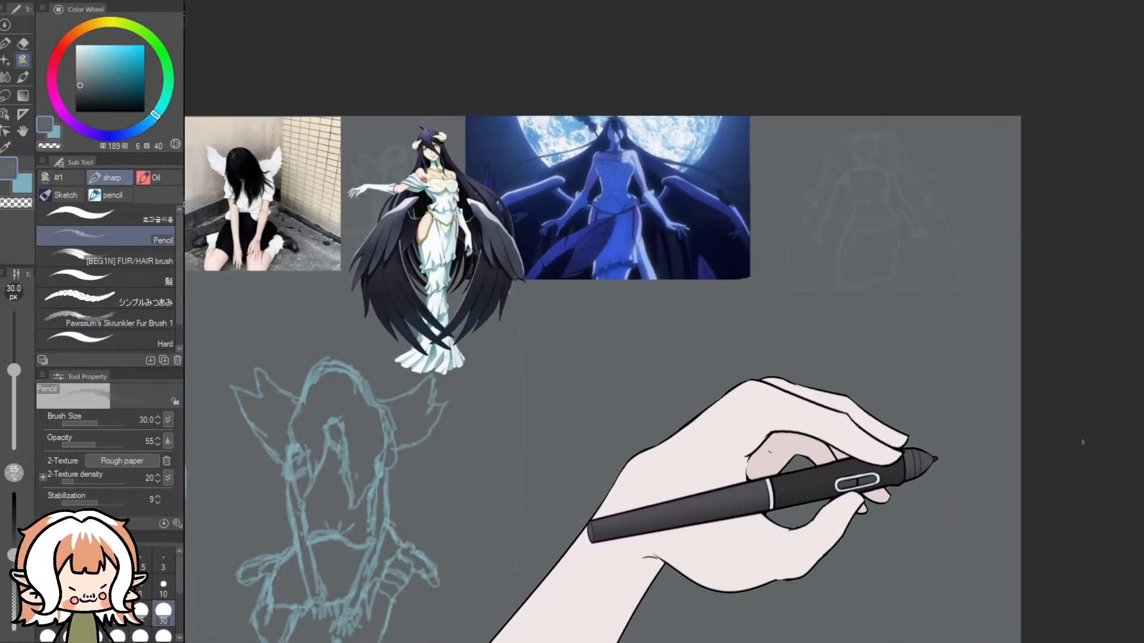
# - Try to block in the standing winged woman's chest, waist and hips as light blue Pencil boxes below the moonlit blue reference
pyautogui.moveTo(1141, 406); pyautogui.dragTo(1131, 436)
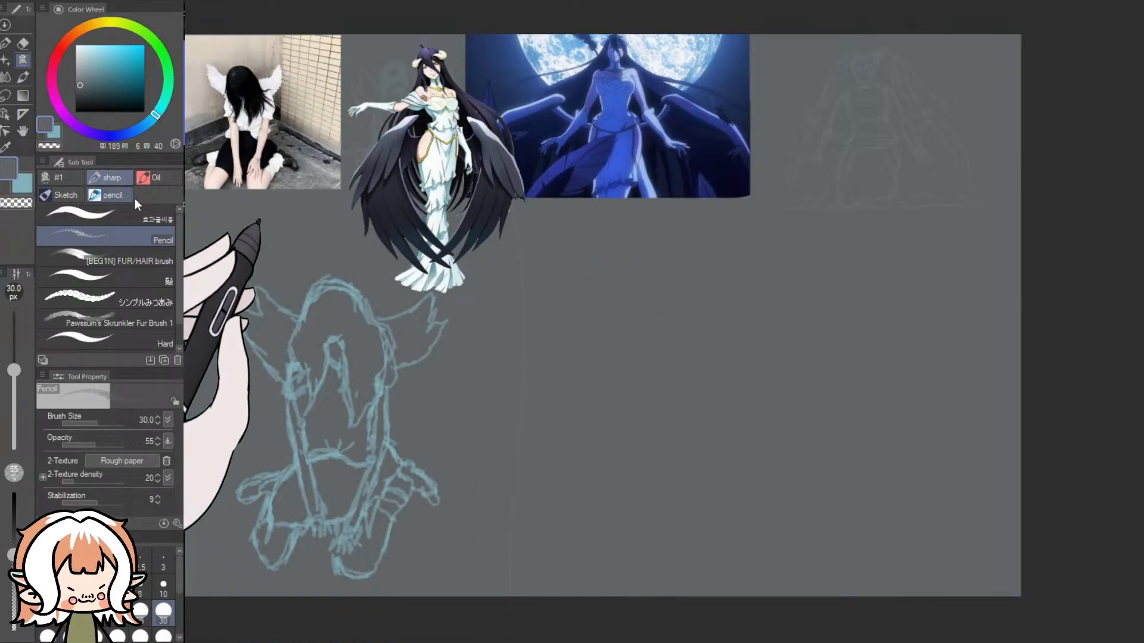
pyautogui.click(55, 134)
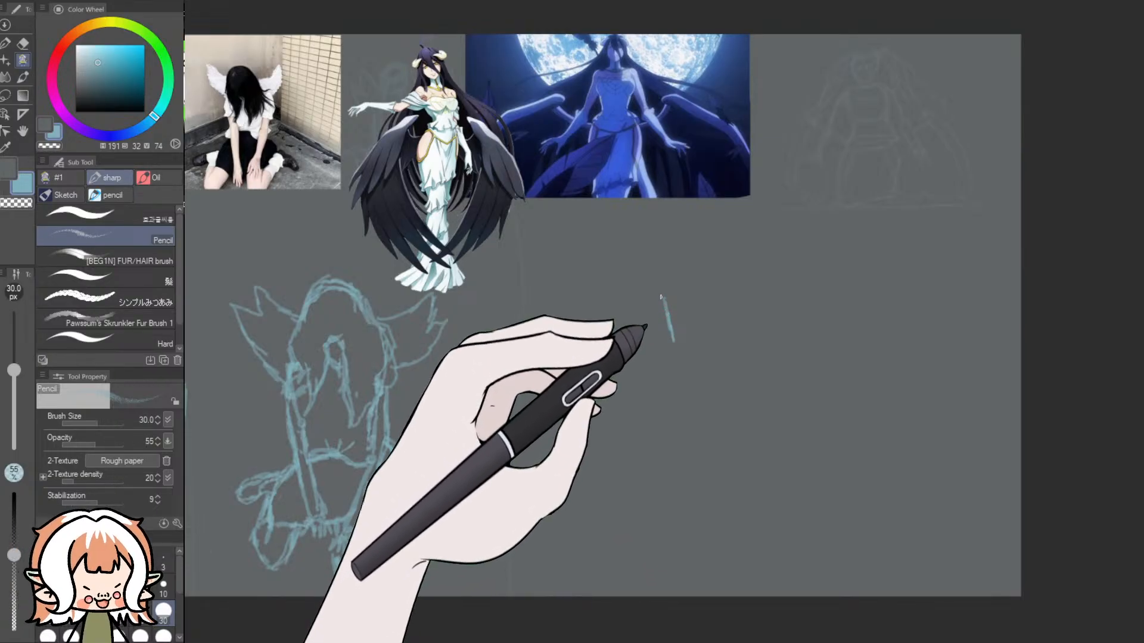
pyautogui.moveTo(743, 291)
pyautogui.mouseDown()
pyautogui.moveTo(774, 295)
pyautogui.moveTo(762, 337)
pyautogui.mouseUp()
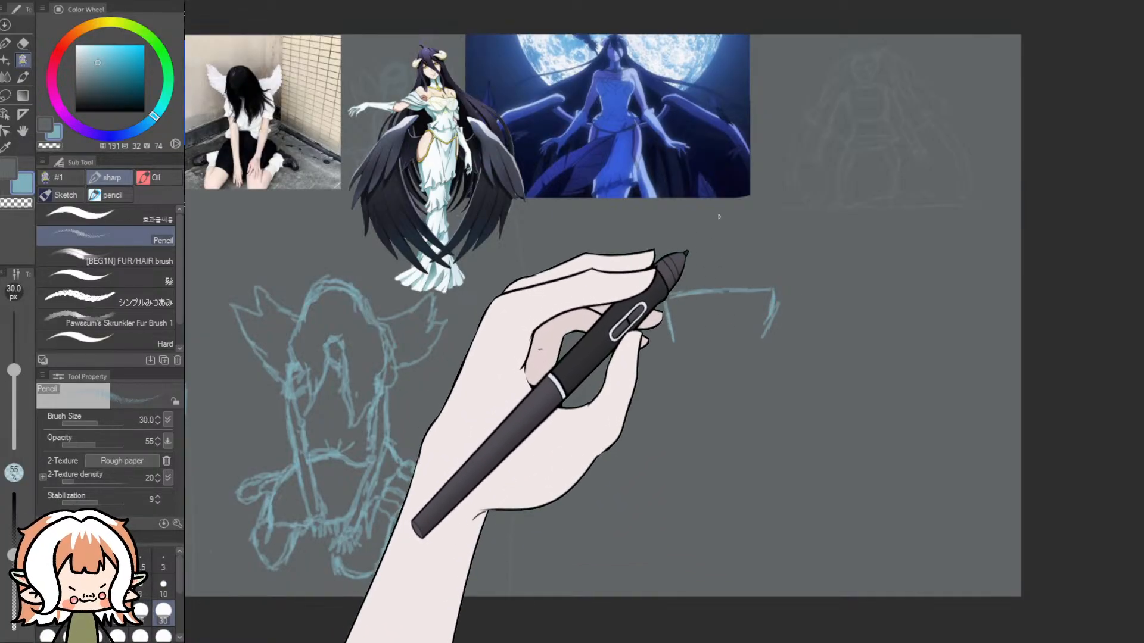
pyautogui.moveTo(715, 216); pyautogui.dragTo(714, 260)
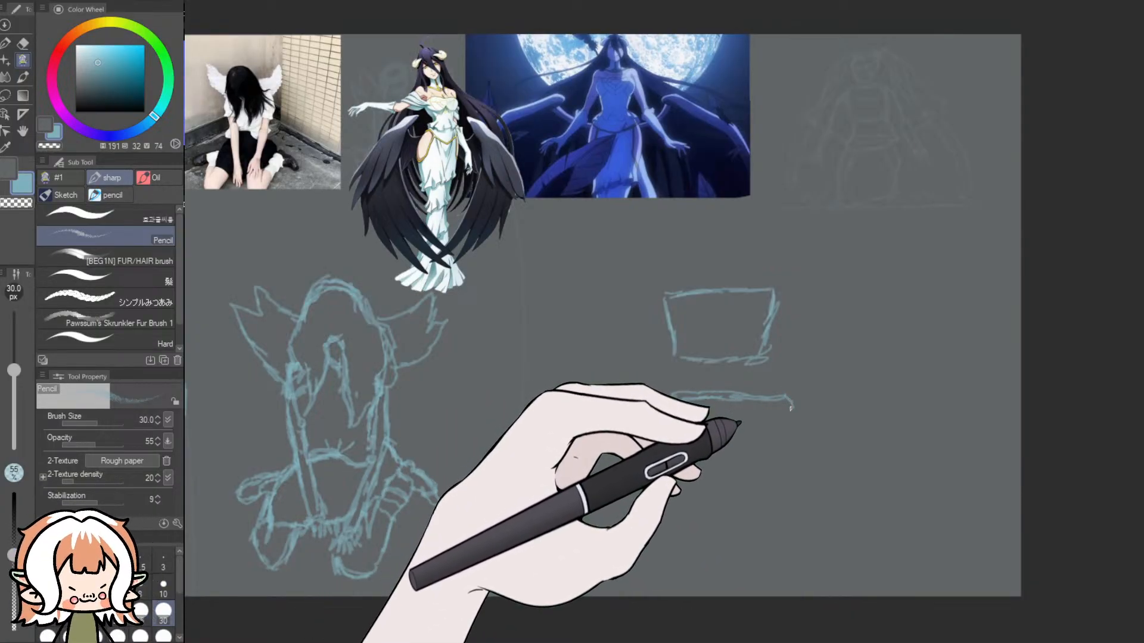
pyautogui.moveTo(669, 428); pyautogui.dragTo(699, 433)
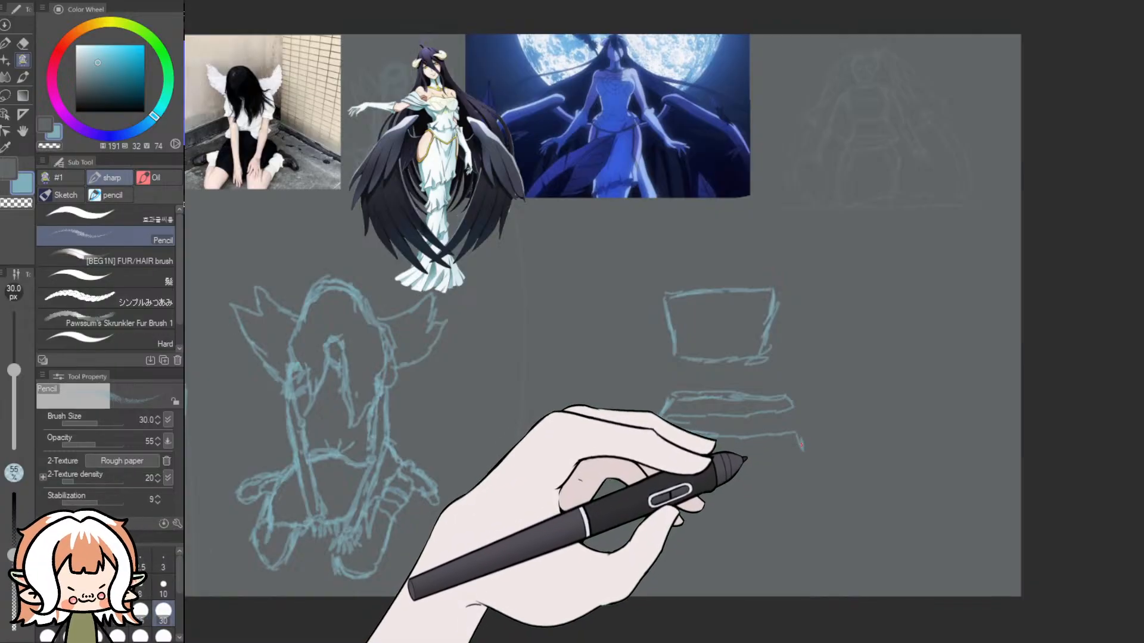
pyautogui.moveTo(809, 457); pyautogui.dragTo(808, 481)
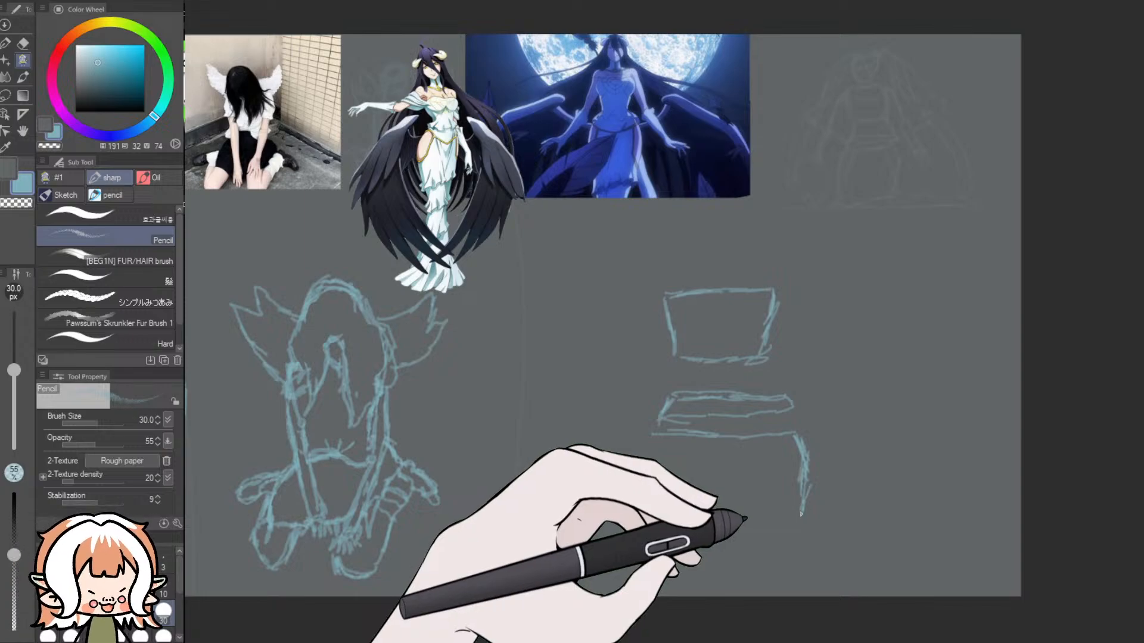
pyautogui.moveTo(800, 457); pyautogui.dragTo(798, 505)
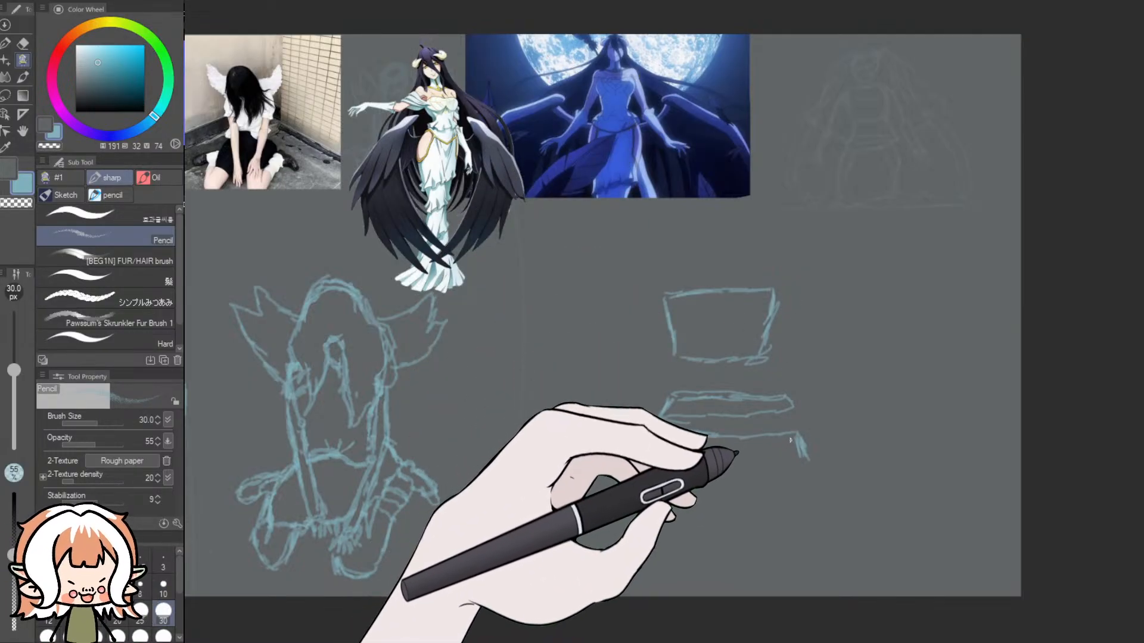
pyautogui.moveTo(800, 449)
pyautogui.mouseDown()
pyautogui.moveTo(802, 476)
pyautogui.moveTo(796, 449)
pyautogui.moveTo(797, 516)
pyautogui.mouseUp()
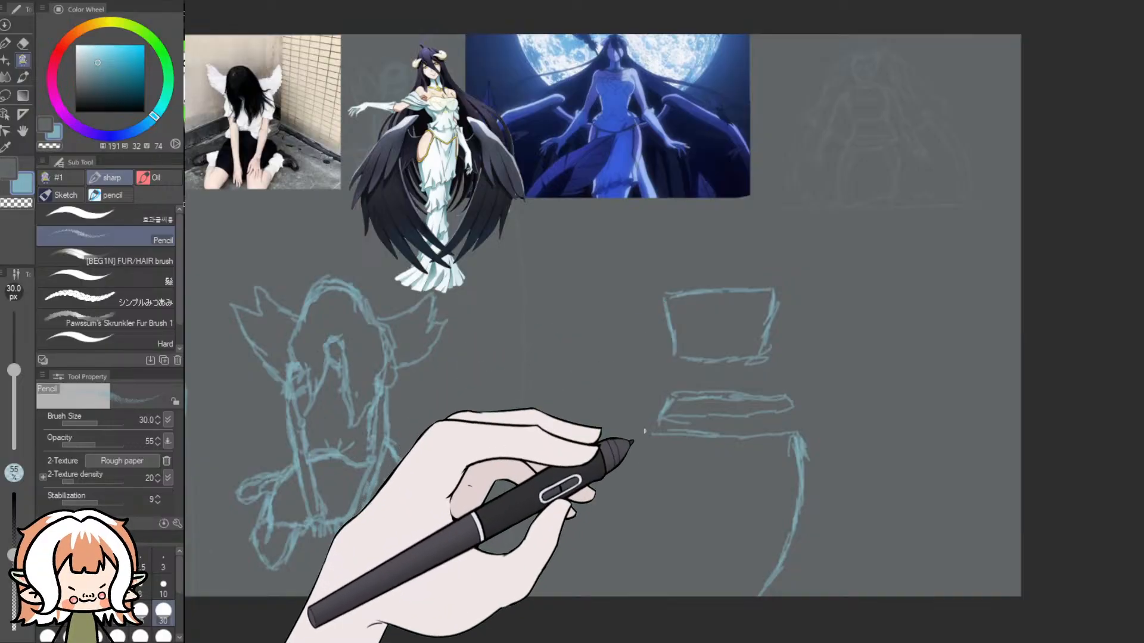
pyautogui.moveTo(654, 441); pyautogui.dragTo(654, 560)
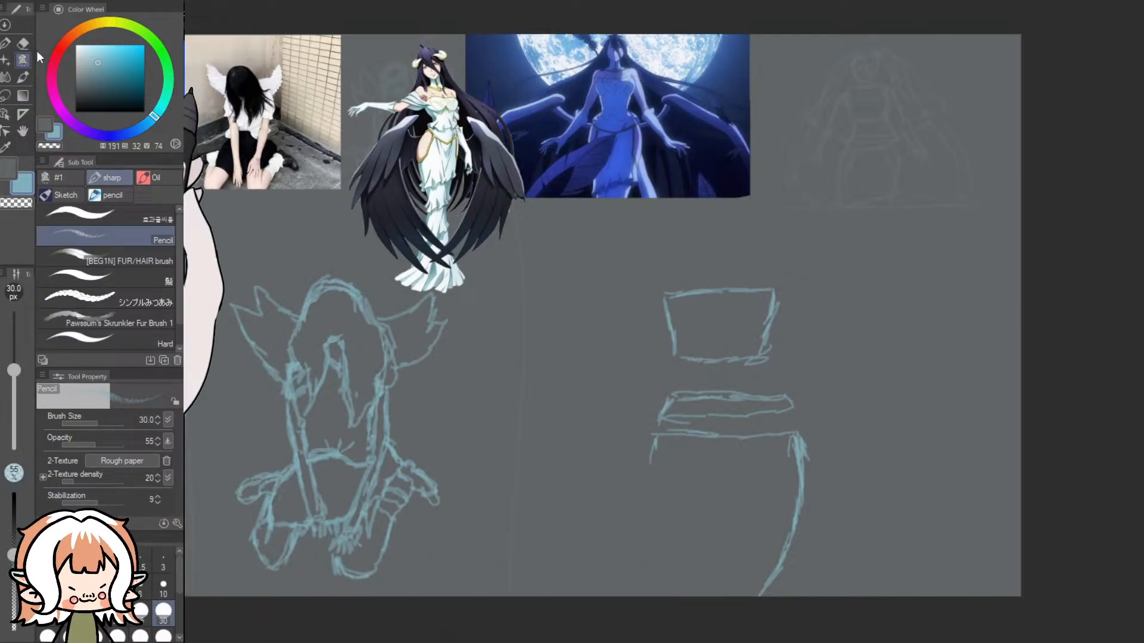
# - Erase the chest, waist and hip shapes of the standing woman completely with the Dynamic Eraser at size 100
pyautogui.click(22, 42)
pyautogui.click(163, 611)
pyautogui.click(161, 639)
pyautogui.moveTo(800, 517)
pyautogui.mouseDown()
pyautogui.moveTo(800, 456)
pyautogui.moveTo(760, 601)
pyautogui.mouseUp()
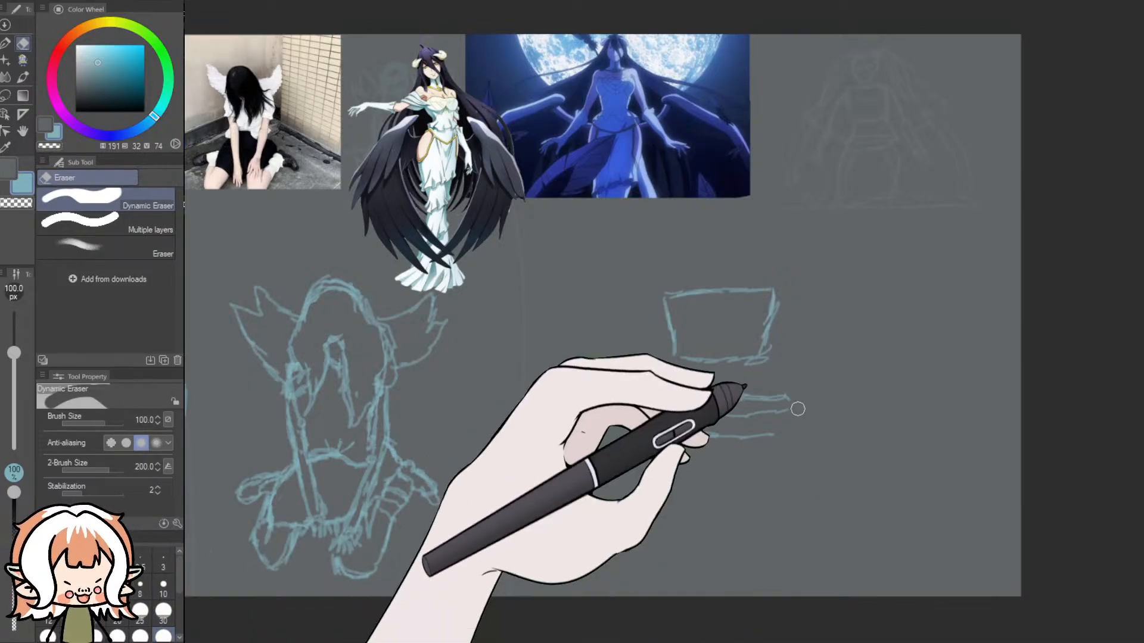
pyautogui.moveTo(756, 376)
pyautogui.mouseDown()
pyautogui.moveTo(757, 433)
pyautogui.moveTo(738, 383)
pyautogui.moveTo(702, 486)
pyautogui.moveTo(684, 371)
pyautogui.moveTo(639, 435)
pyautogui.moveTo(688, 426)
pyautogui.moveTo(654, 423)
pyautogui.moveTo(663, 436)
pyautogui.moveTo(680, 378)
pyautogui.moveTo(709, 435)
pyautogui.moveTo(733, 382)
pyautogui.moveTo(707, 379)
pyautogui.moveTo(710, 338)
pyautogui.moveTo(689, 347)
pyautogui.moveTo(673, 338)
pyautogui.moveTo(657, 296)
pyautogui.moveTo(671, 342)
pyautogui.moveTo(764, 283)
pyautogui.moveTo(769, 348)
pyautogui.moveTo(786, 298)
pyautogui.moveTo(695, 286)
pyautogui.mouseUp()
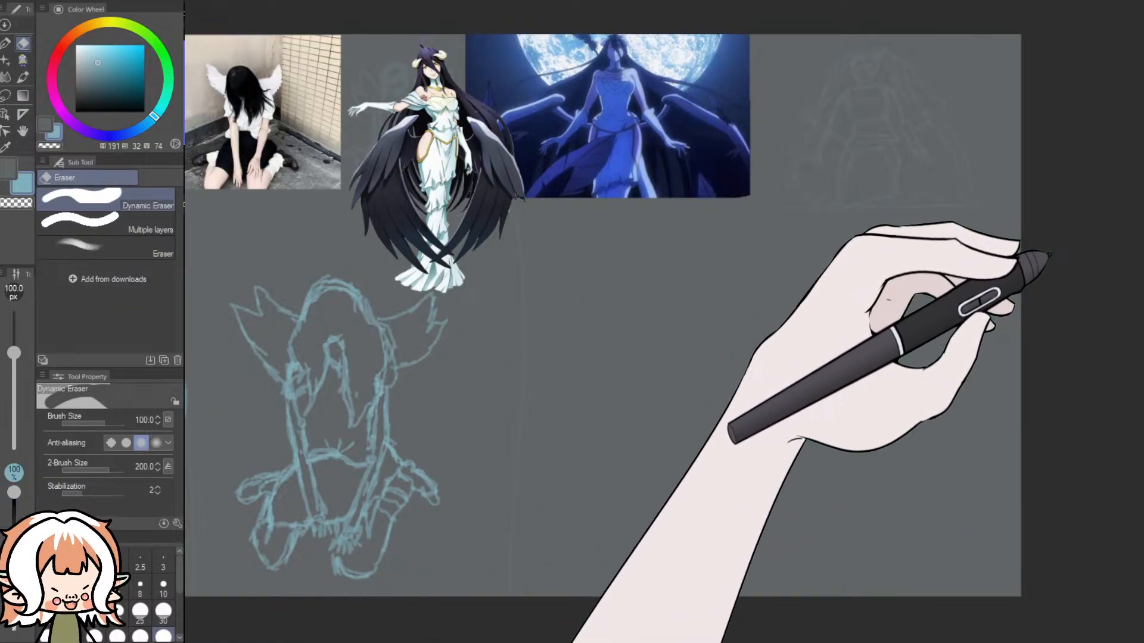
# - Create a vertical symmetrical ruler with 2 lines and line symmetry through the empty canvas area, and try a mirrored Pencil stroke
pyautogui.click(5, 132)
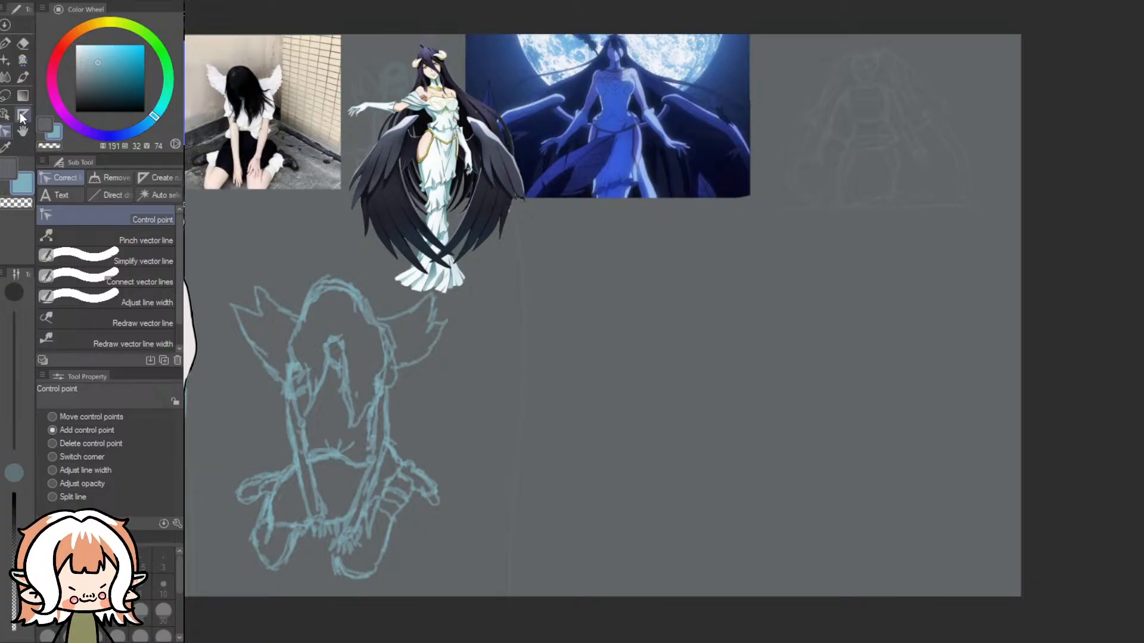
pyautogui.click(22, 113)
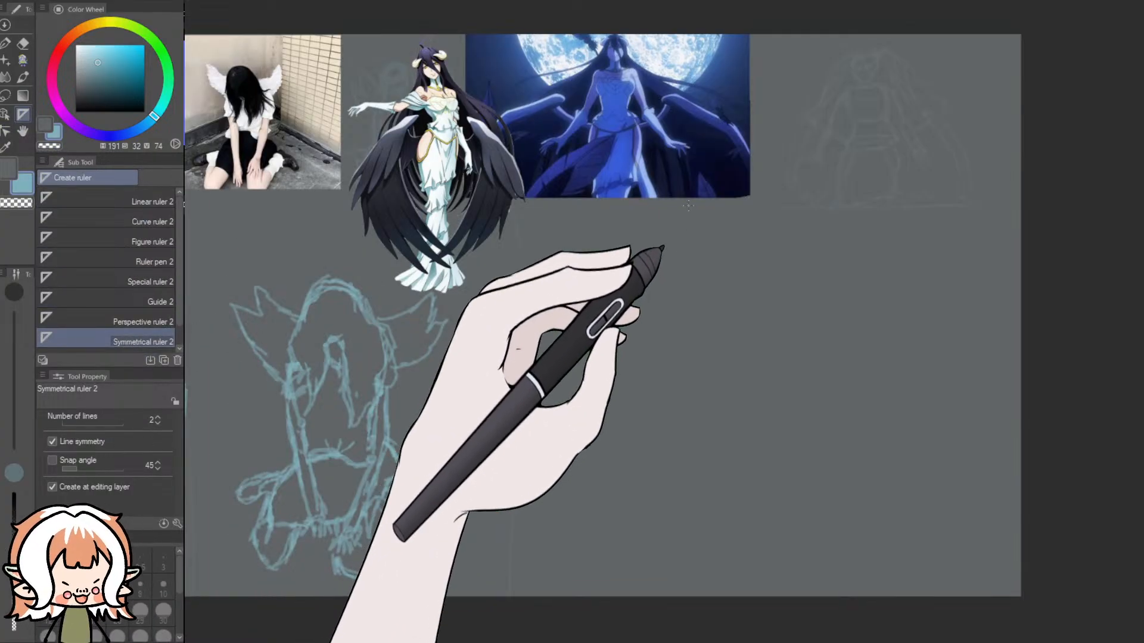
pyautogui.moveTo(742, 16); pyautogui.dragTo(742, 641)
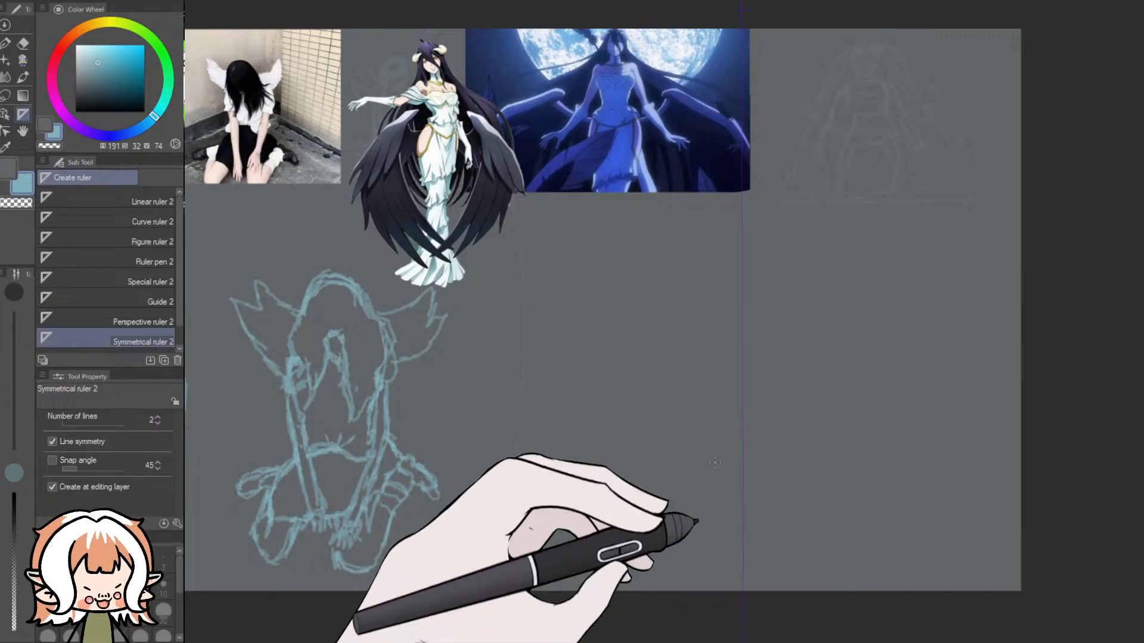
pyautogui.click(21, 60)
pyautogui.moveTo(765, 347)
pyautogui.mouseDown()
pyautogui.moveTo(830, 363)
pyautogui.moveTo(817, 407)
pyautogui.mouseUp()
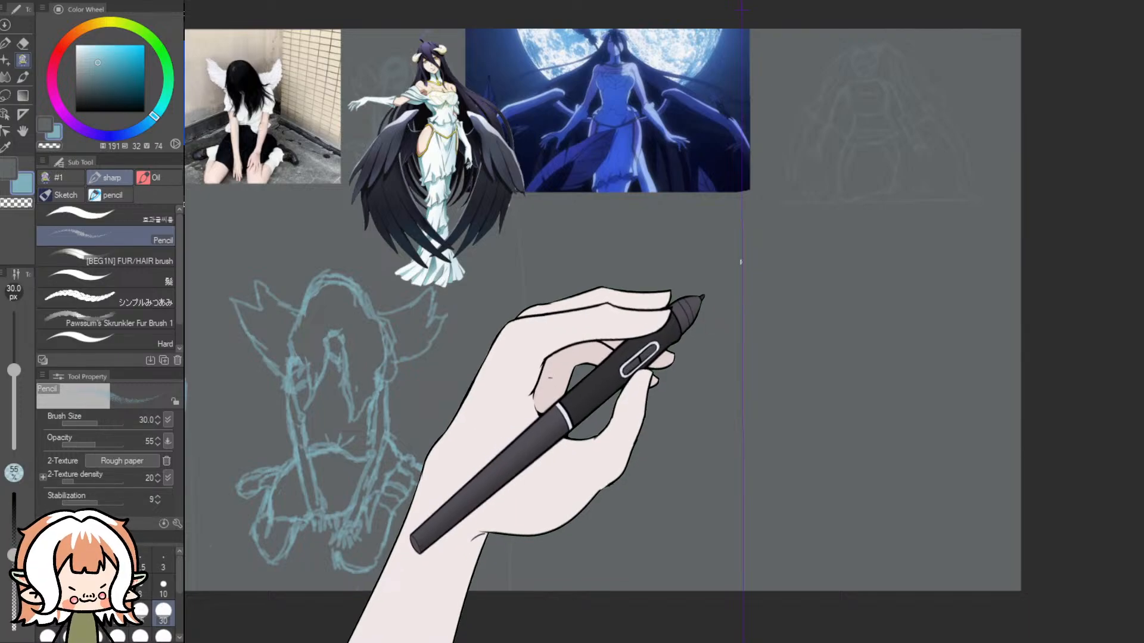
# - Sketch a mirrored head outline and a bodice tapering to a flared waist on the symmetry line with the 30 px light blue Pencil
pyautogui.moveTo(750, 230); pyautogui.dragTo(752, 262)
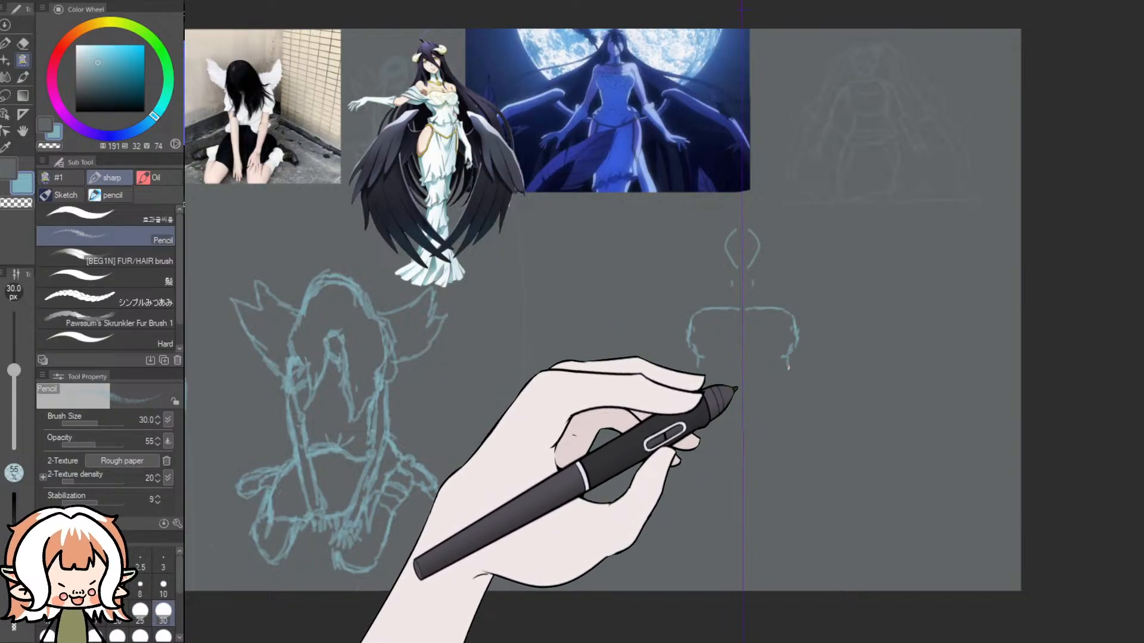
pyautogui.moveTo(785, 375); pyautogui.dragTo(786, 390)
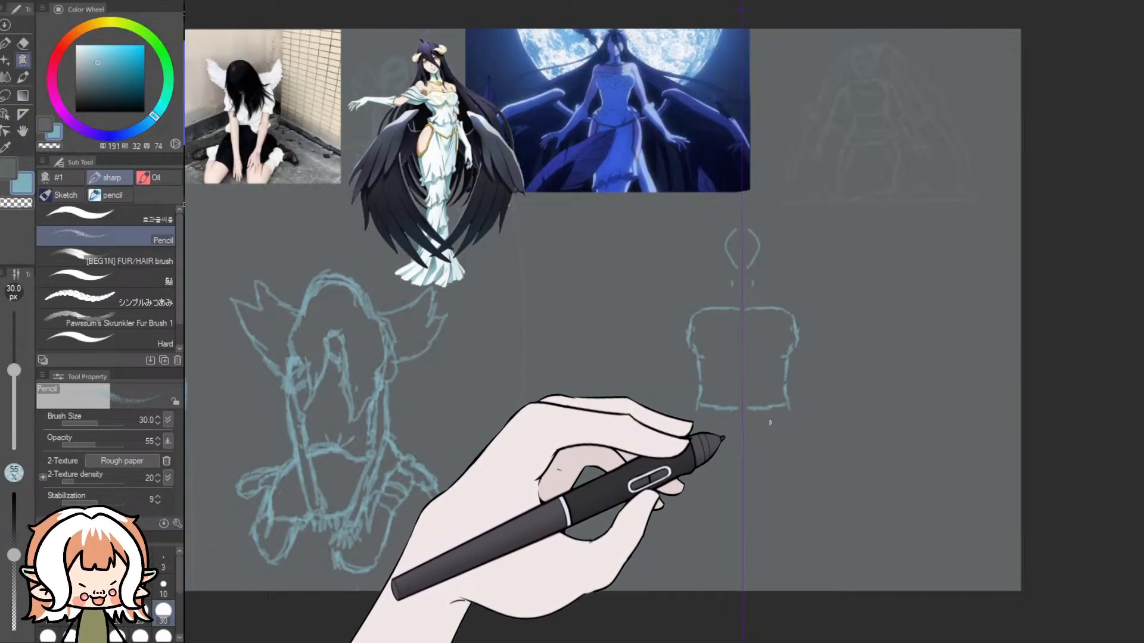
pyautogui.hotkey('ctrl', 'z')
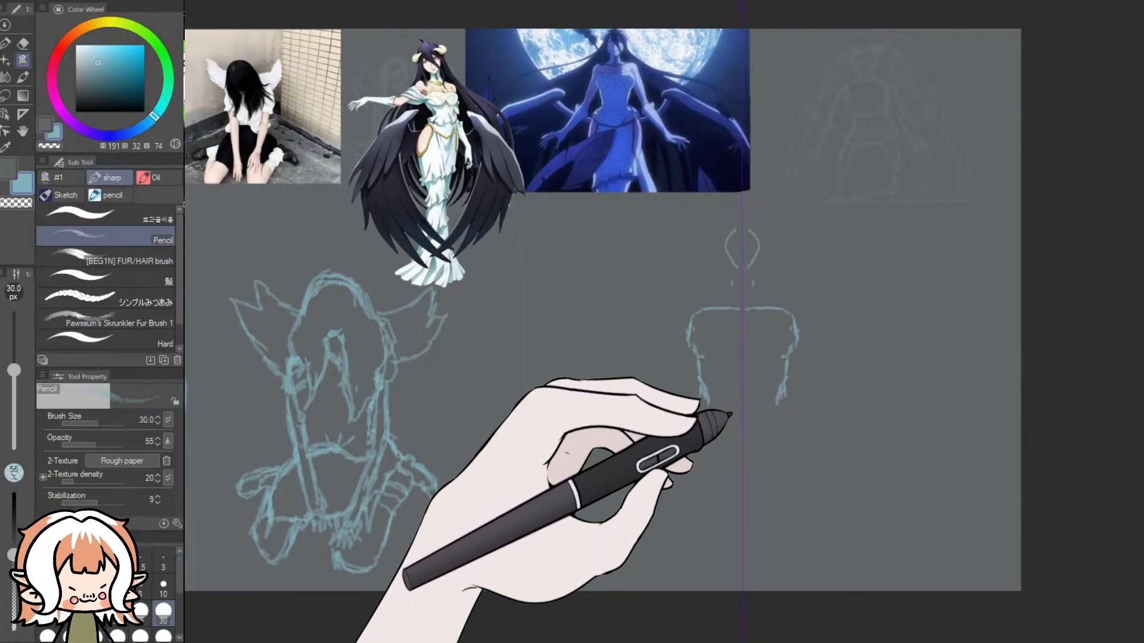
pyautogui.moveTo(779, 414)
pyautogui.mouseDown()
pyautogui.moveTo(797, 419)
pyautogui.moveTo(745, 420)
pyautogui.mouseUp()
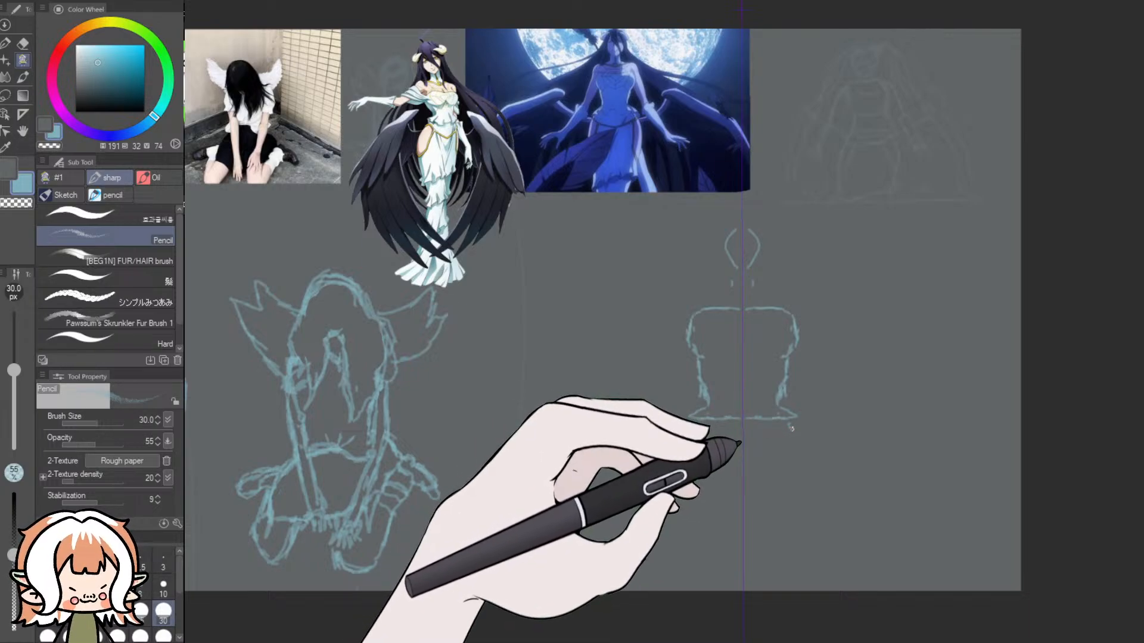
# - Sketch the mirrored hips, leg lines and side slits down to the canvas edge, plus curved borders along the waist and bodice neckline
pyautogui.moveTo(794, 427)
pyautogui.mouseDown()
pyautogui.moveTo(804, 484)
pyautogui.moveTo(792, 540)
pyautogui.moveTo(742, 557)
pyautogui.mouseUp()
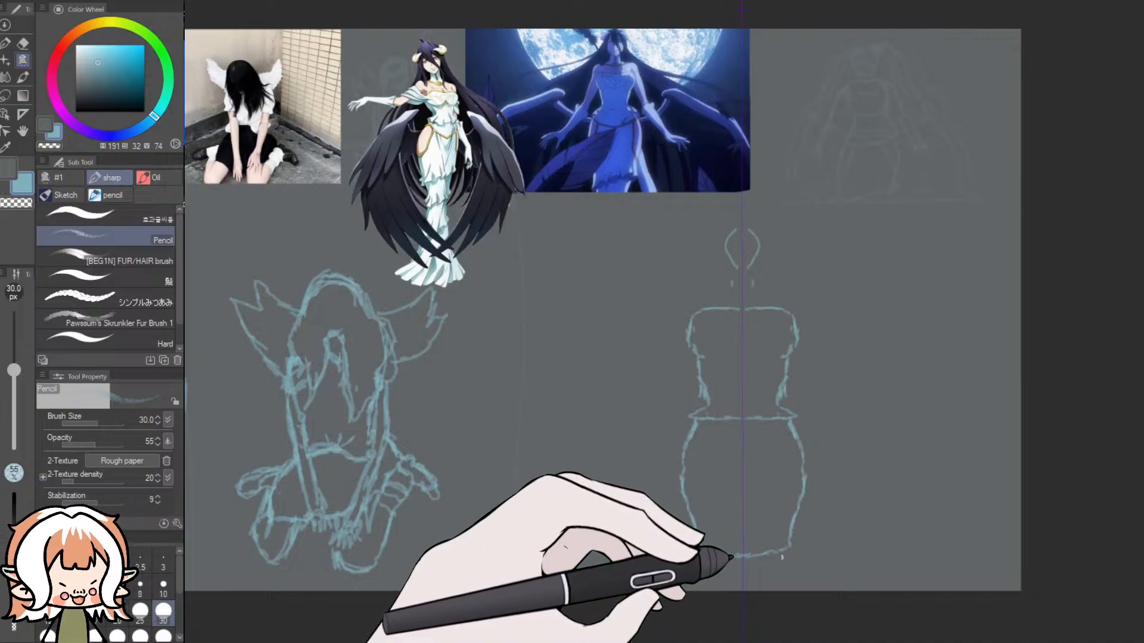
pyautogui.moveTo(784, 553); pyautogui.dragTo(770, 584)
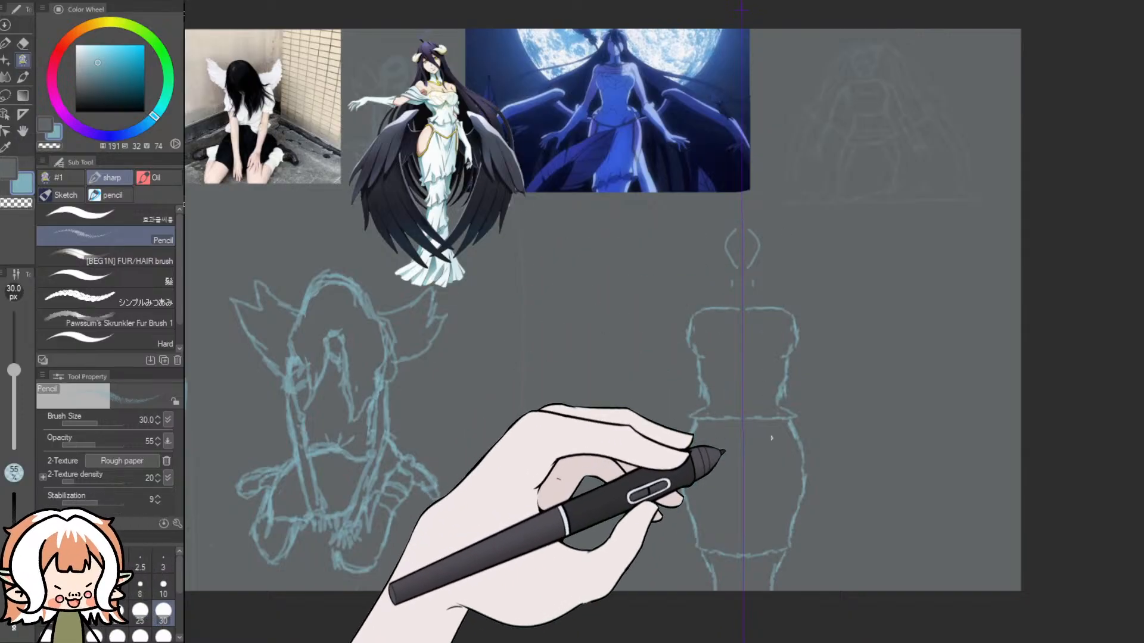
pyautogui.moveTo(786, 420)
pyautogui.mouseDown()
pyautogui.moveTo(801, 489)
pyautogui.moveTo(788, 426)
pyautogui.moveTo(802, 487)
pyautogui.mouseUp()
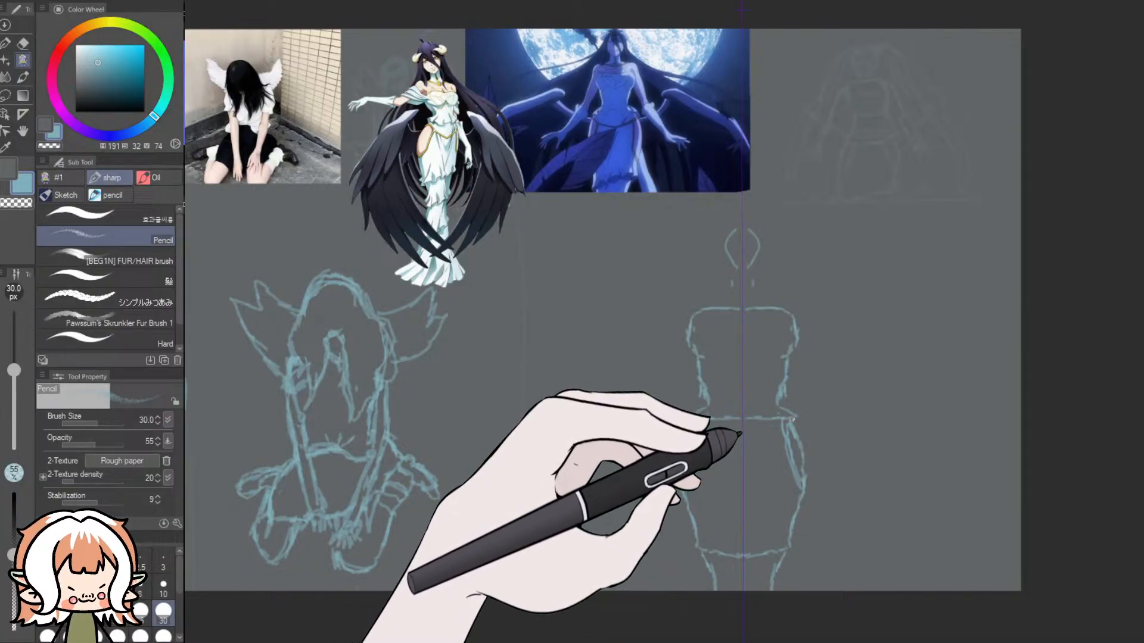
pyautogui.moveTo(787, 420); pyautogui.dragTo(743, 432)
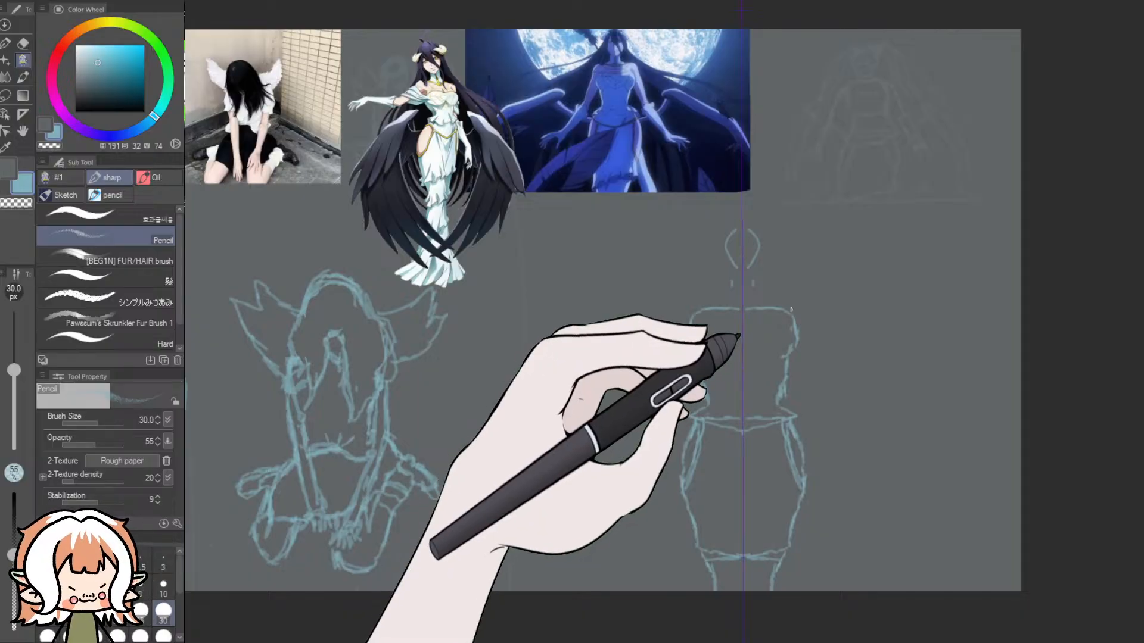
pyautogui.moveTo(789, 324); pyautogui.dragTo(735, 332)
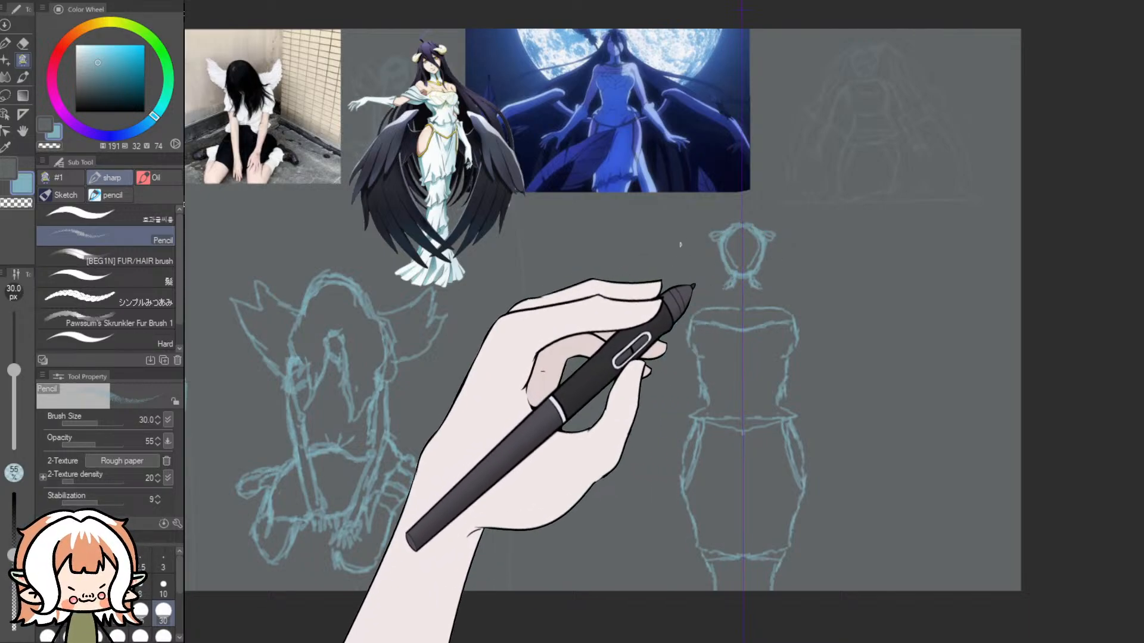
# - Erase the upper part of the small head with the Dynamic Eraser at size 100 and redraw its curled horns with the Pencil
pyautogui.click(23, 43)
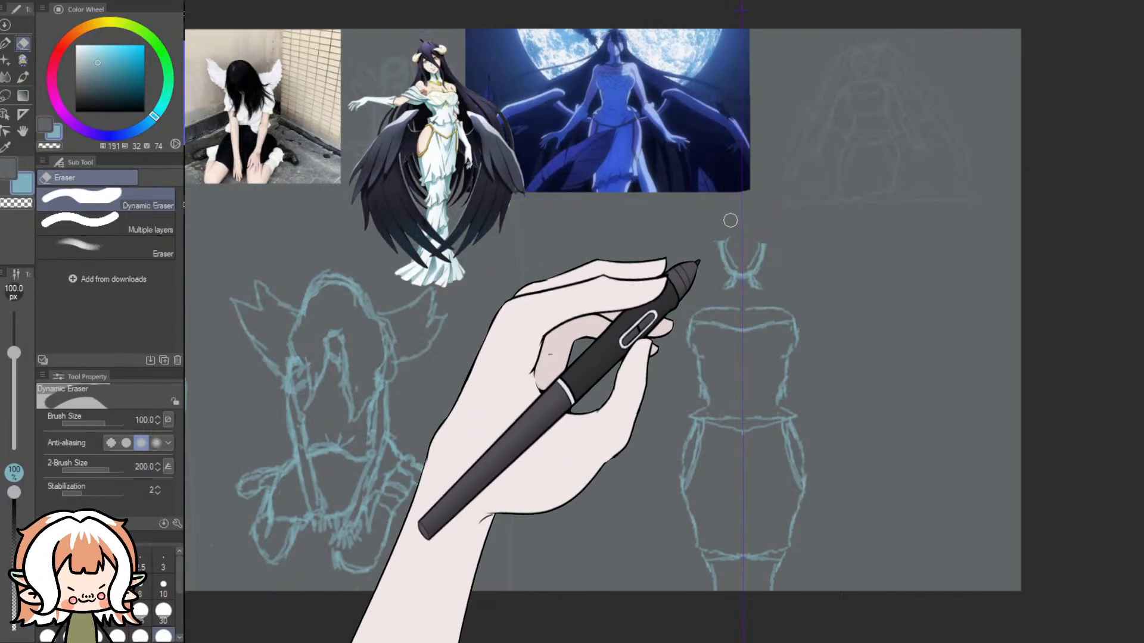
pyautogui.click(5, 43)
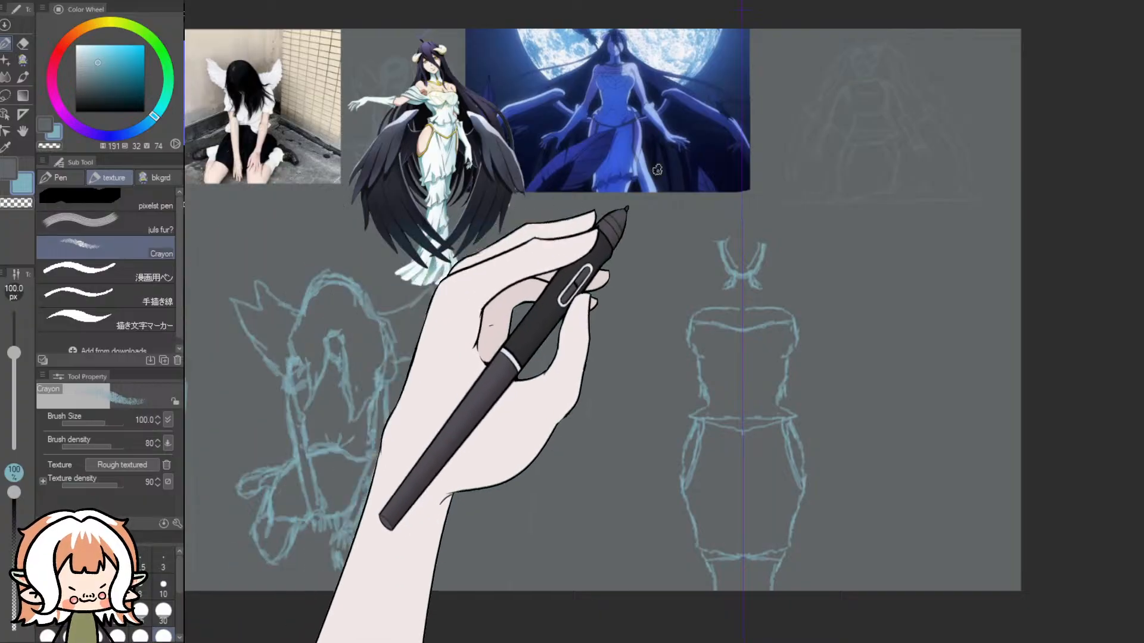
pyautogui.hotkey('ctrl', 'z')
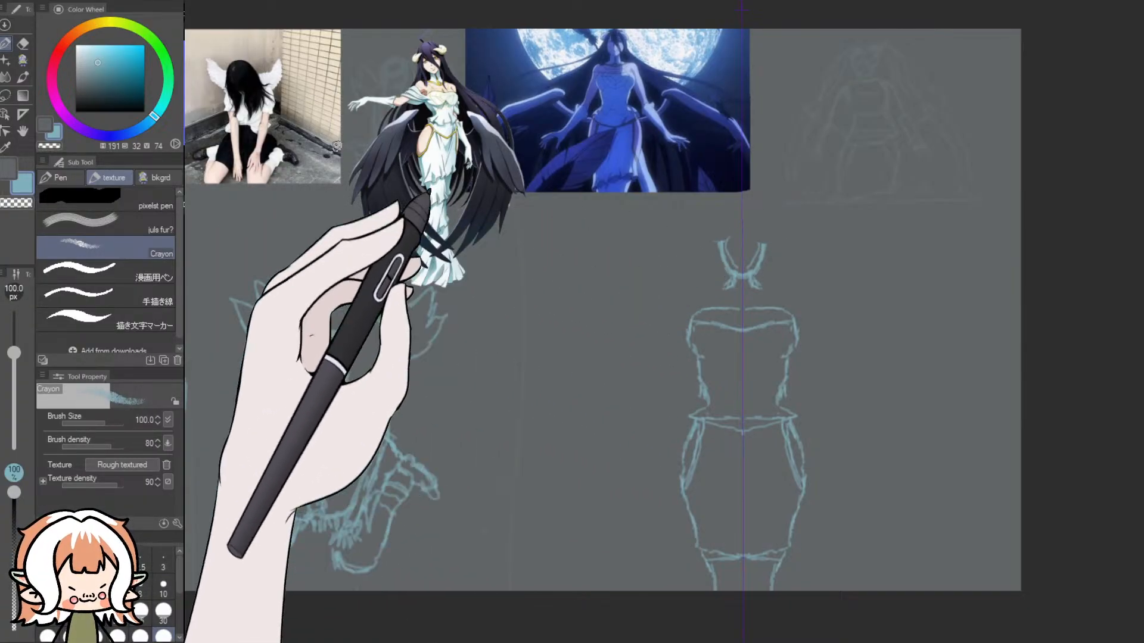
pyautogui.click(26, 62)
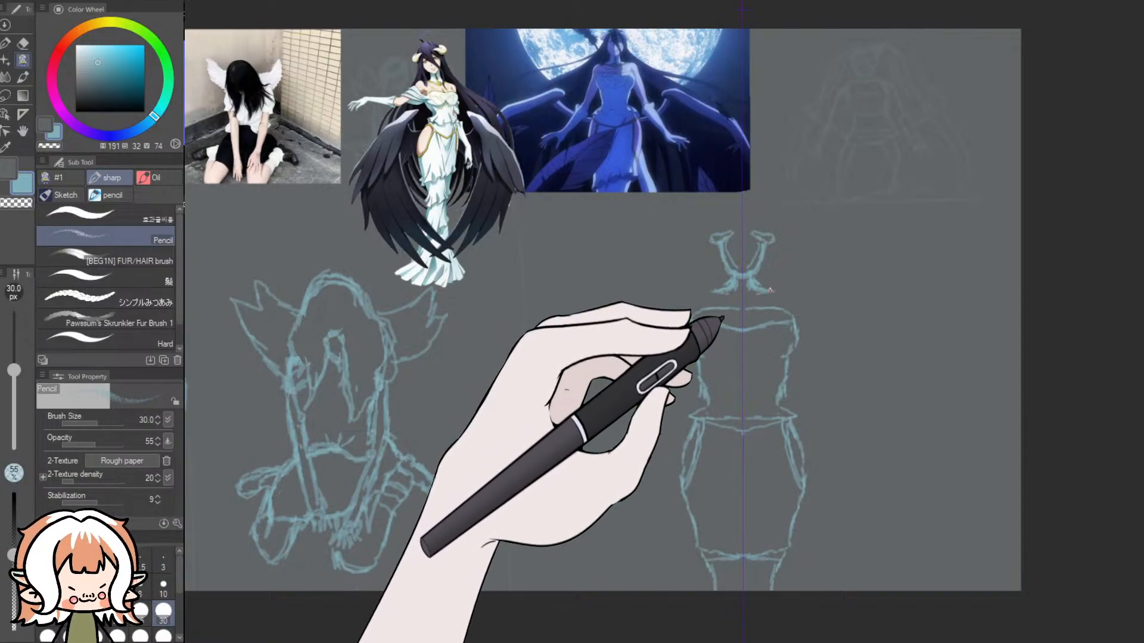
# - Try mirrored sloping shoulders and long arm lines beside the bodice, undoing the strokes after each attempt
pyautogui.moveTo(789, 287)
pyautogui.mouseDown()
pyautogui.moveTo(811, 296)
pyautogui.moveTo(840, 417)
pyautogui.mouseUp()
pyautogui.hotkey('ctrl', 'z')
pyautogui.hotkey('ctrl', 'z')
pyautogui.hotkey('ctrl', 'z')
pyautogui.moveTo(805, 293); pyautogui.dragTo(823, 330)
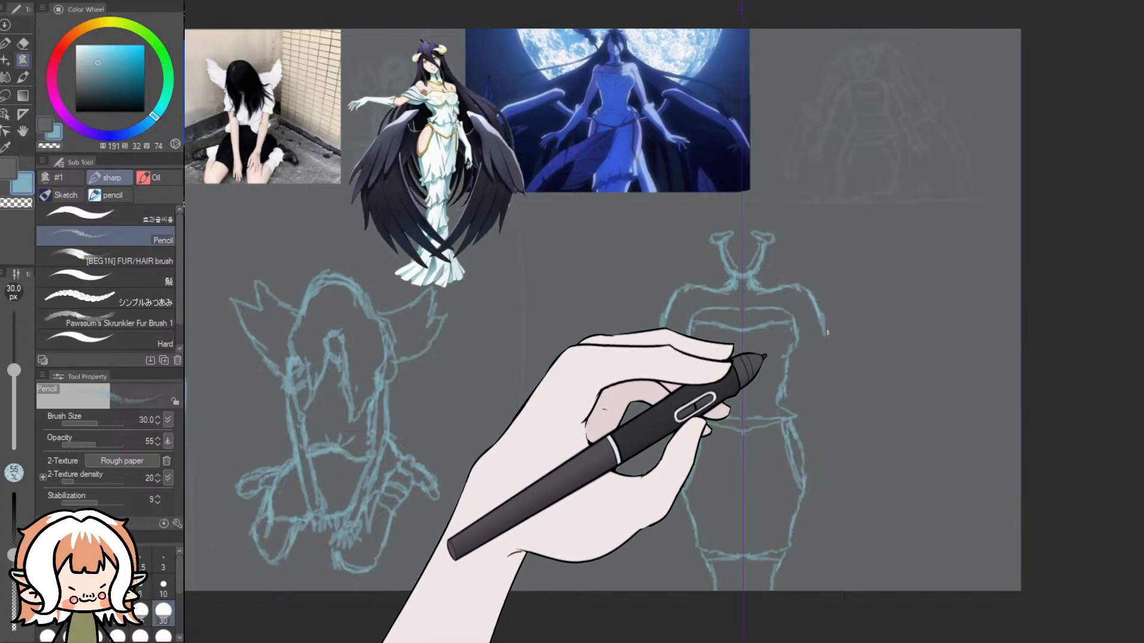
pyautogui.moveTo(827, 334); pyautogui.dragTo(842, 393)
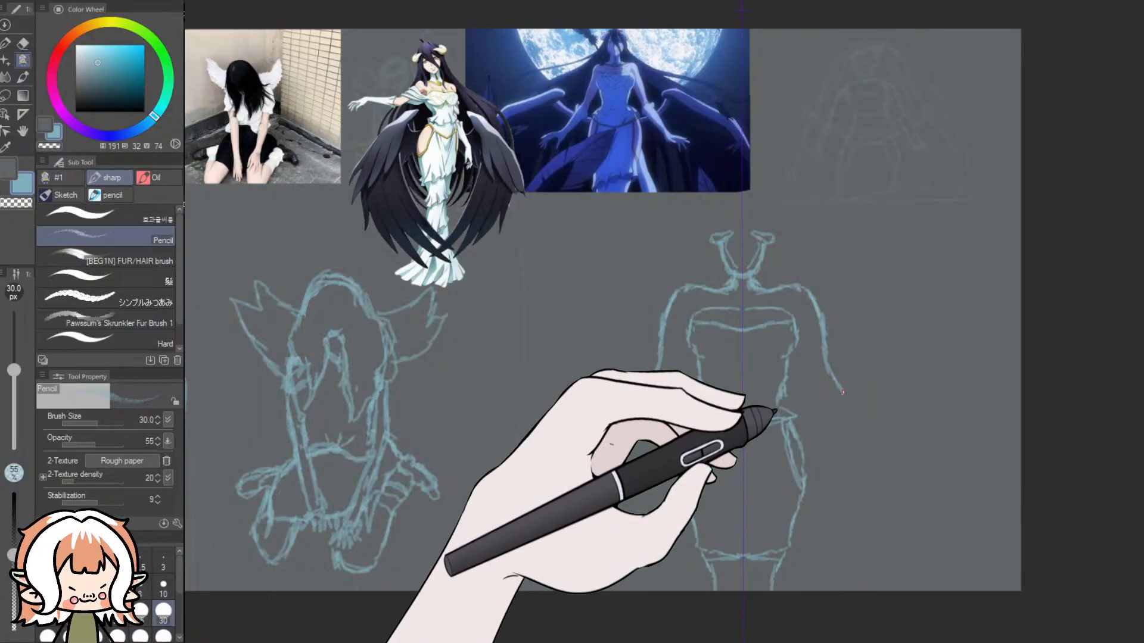
pyautogui.hotkey('ctrl', 'z')
pyautogui.hotkey('ctrl', 'z')
pyautogui.hotkey('ctrl', 'z')
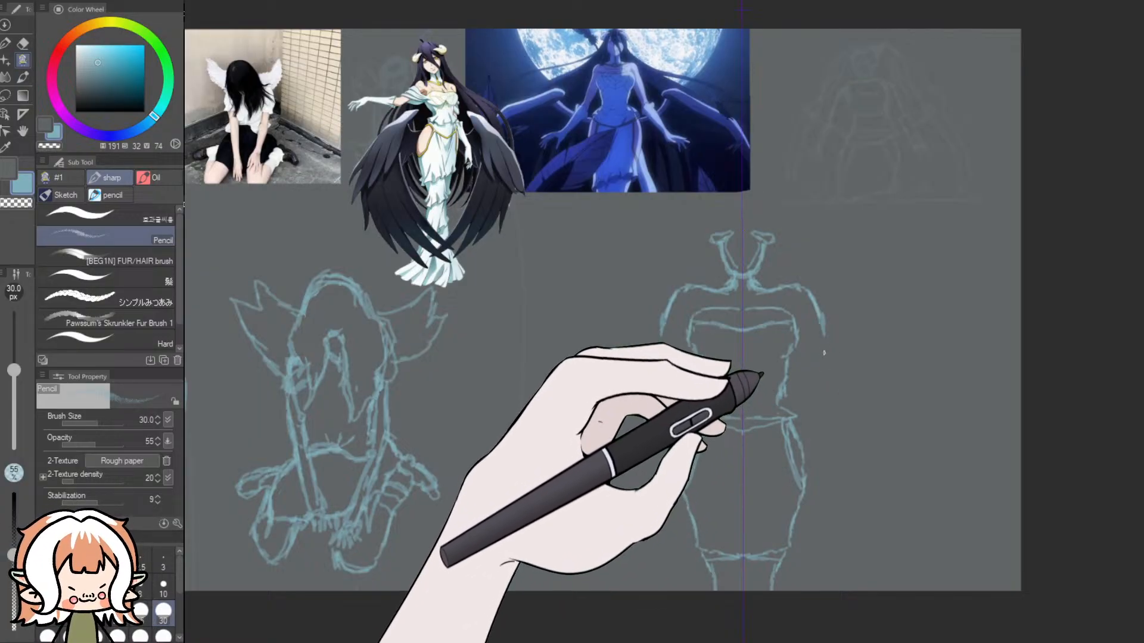
pyautogui.hotkey('ctrl', 'z')
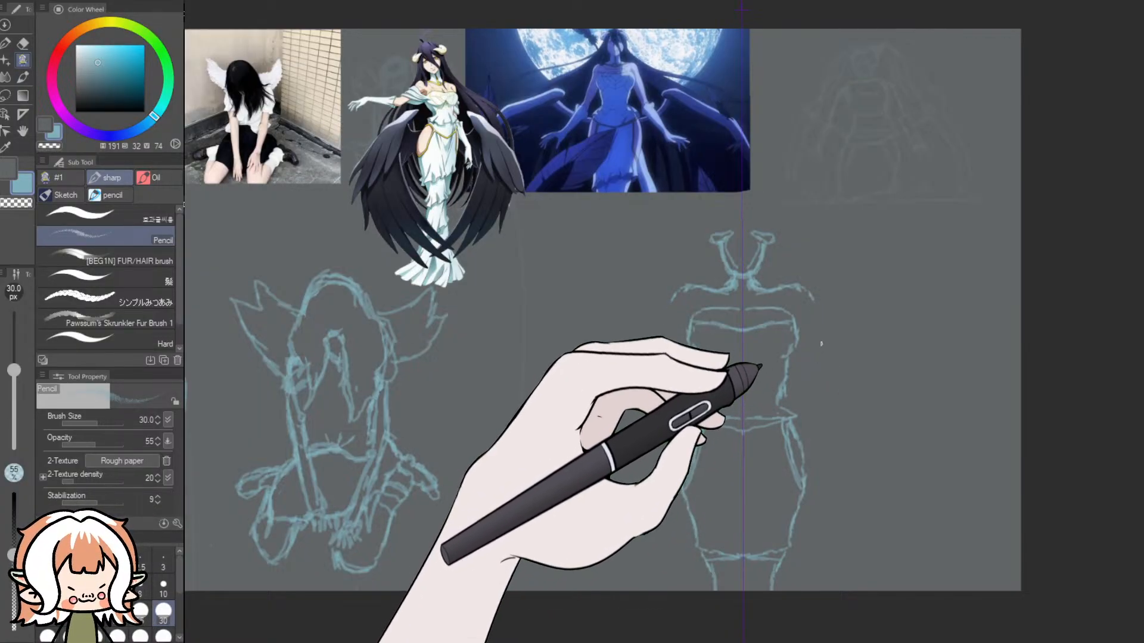
pyautogui.hotkey('ctrl', 'z')
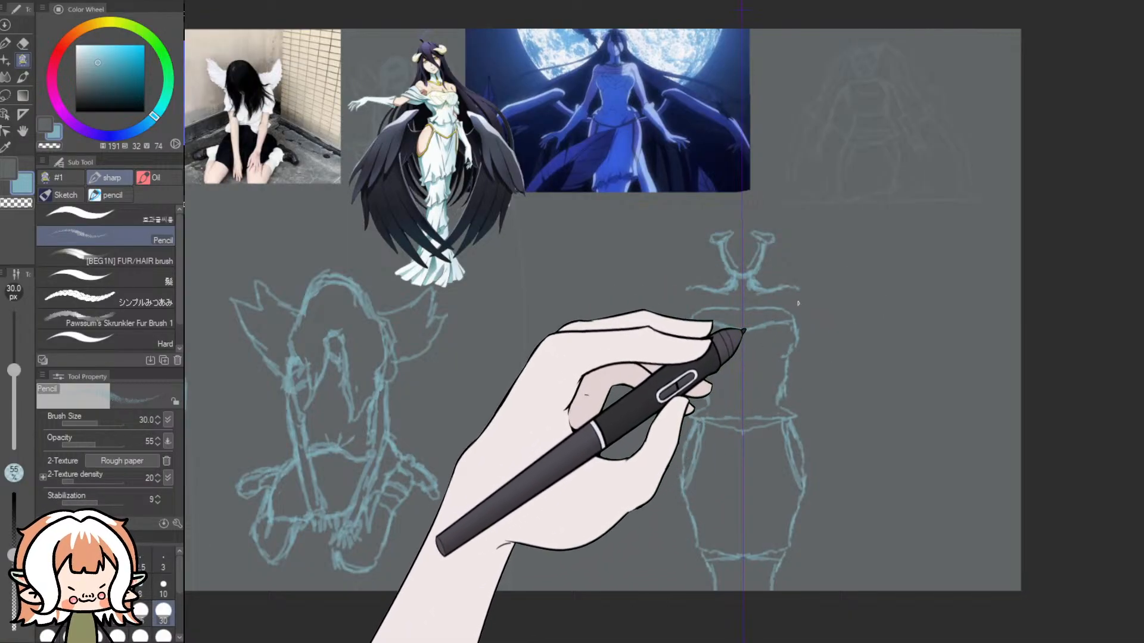
# - Try mirrored shoulder lines that rise at the outer ends, and undo them back to the base of the neck
pyautogui.moveTo(779, 294); pyautogui.dragTo(820, 290)
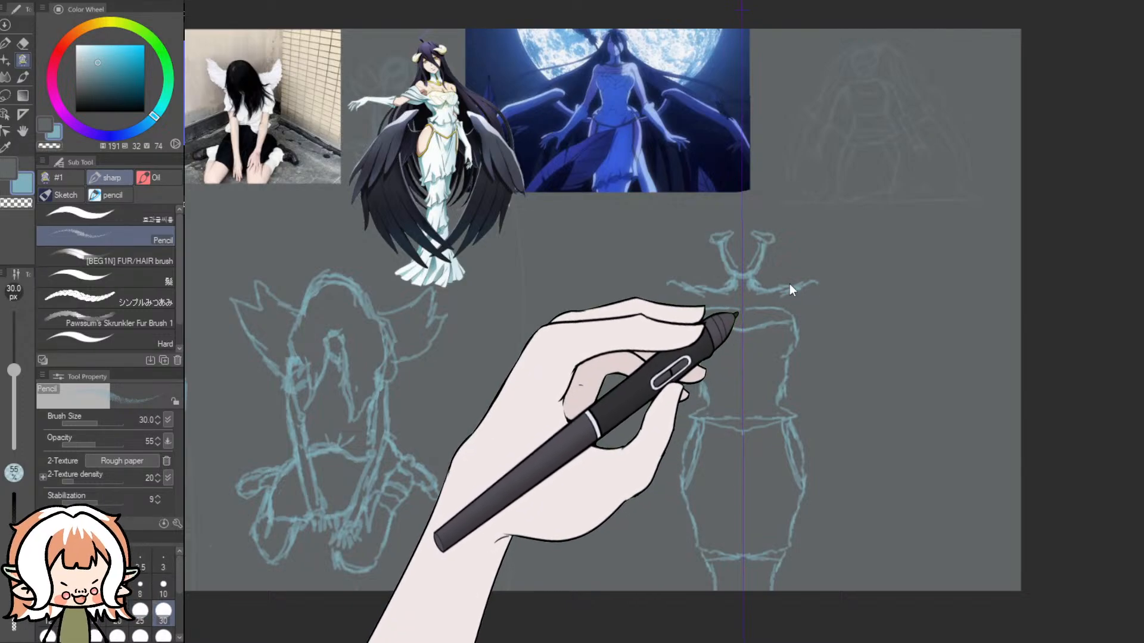
pyautogui.hotkey('ctrl', 'z')
pyautogui.hotkey('ctrl', 'z')
pyautogui.hotkey('ctrl', 'z')
pyautogui.hotkey('ctrl', 'z')
pyautogui.hotkey('ctrl', 'z')
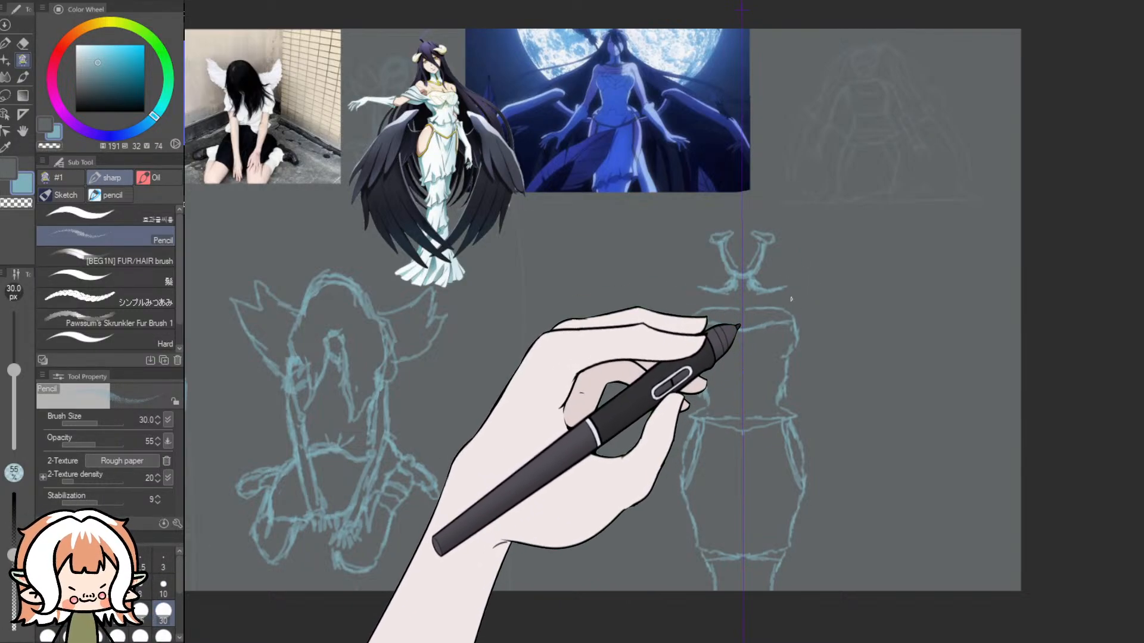
pyautogui.hotkey('ctrl', 'z')
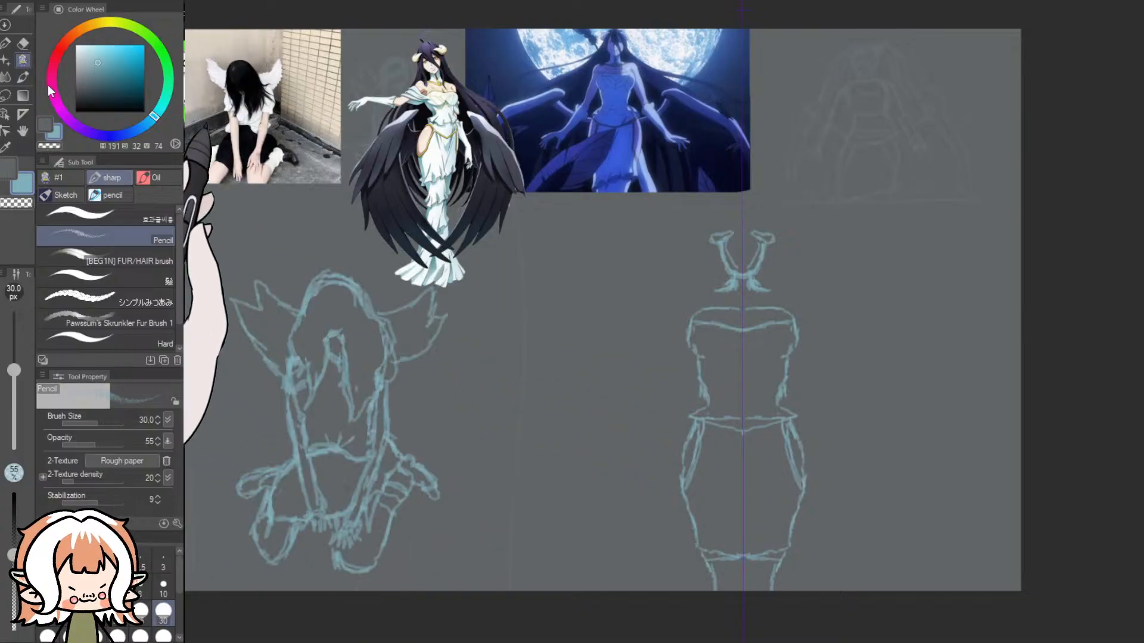
# - Erase the whole head and neck with the Dynamic Eraser, and redraw a larger horned head around a small central circle with the Pencil
pyautogui.click(24, 44)
pyautogui.moveTo(732, 287)
pyautogui.mouseDown()
pyautogui.moveTo(766, 283)
pyautogui.moveTo(735, 305)
pyautogui.moveTo(725, 281)
pyautogui.moveTo(759, 268)
pyautogui.moveTo(775, 235)
pyautogui.moveTo(746, 277)
pyautogui.moveTo(750, 246)
pyautogui.moveTo(725, 252)
pyautogui.moveTo(733, 271)
pyautogui.moveTo(731, 233)
pyautogui.moveTo(702, 247)
pyautogui.mouseUp()
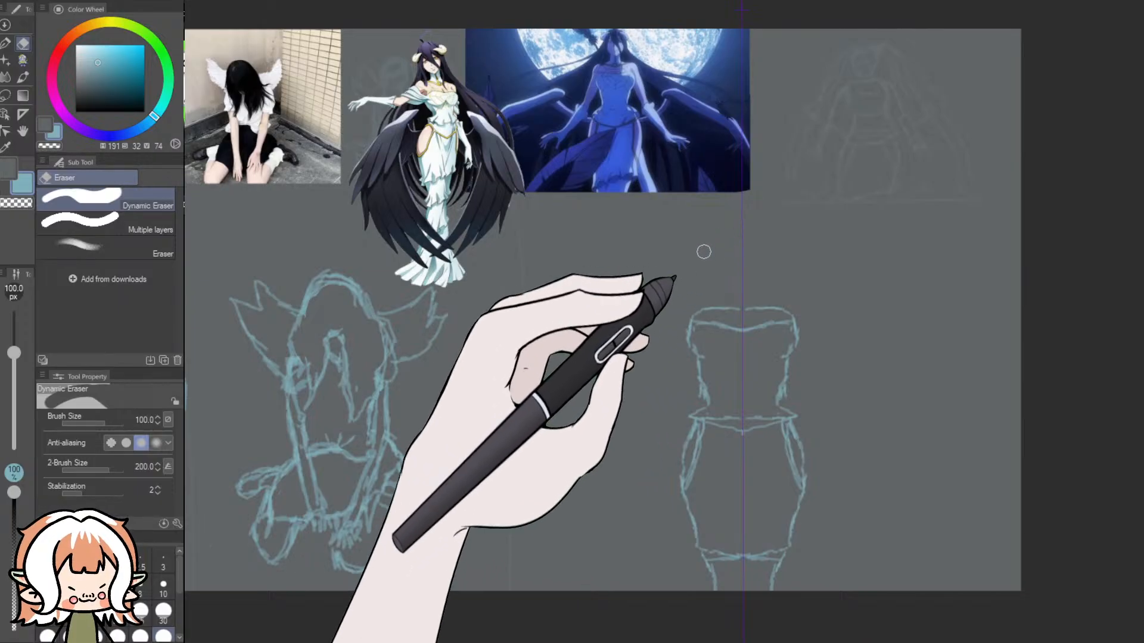
pyautogui.click(23, 59)
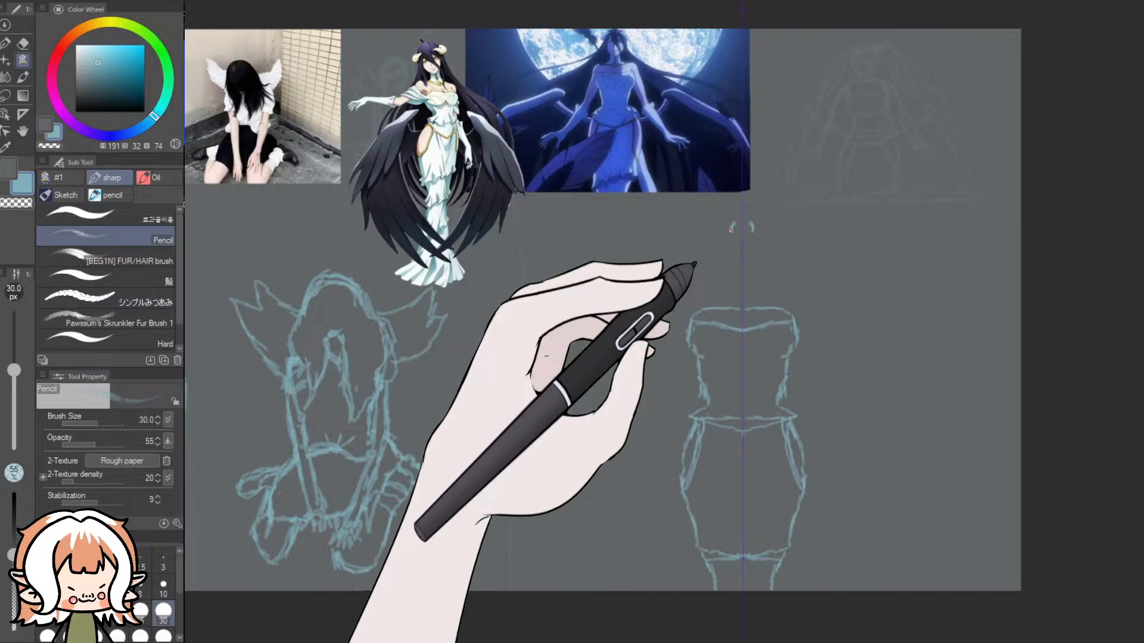
pyautogui.hotkey('ctrl', 'z')
pyautogui.moveTo(733, 232)
pyautogui.mouseDown()
pyautogui.moveTo(734, 220)
pyautogui.moveTo(741, 242)
pyautogui.moveTo(733, 237)
pyautogui.mouseUp()
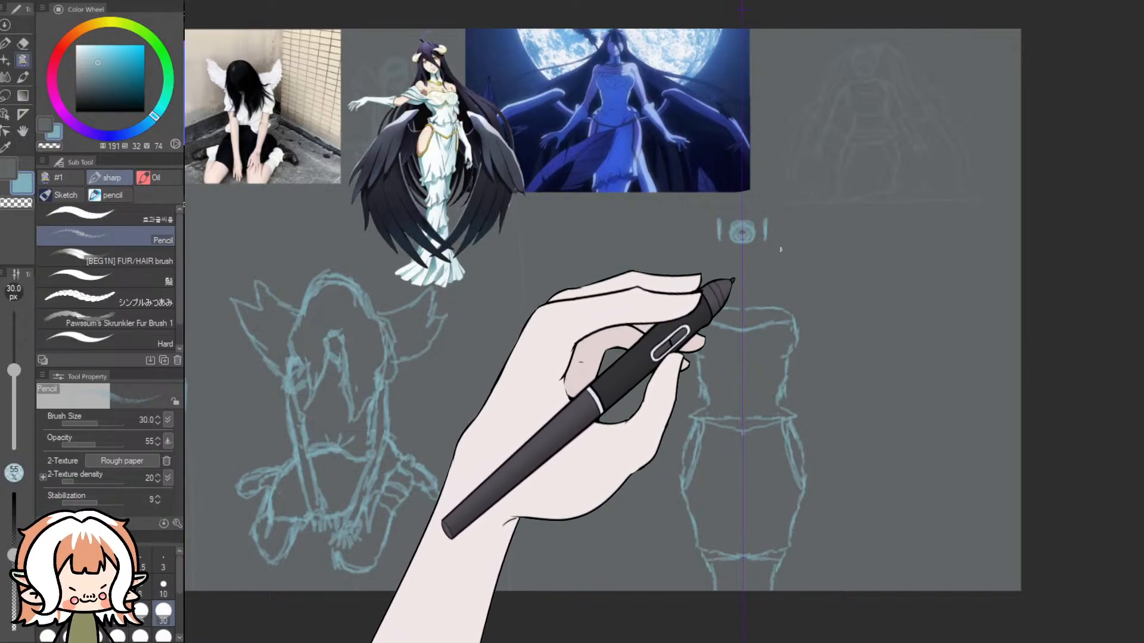
pyautogui.hotkey('ctrl', 'z')
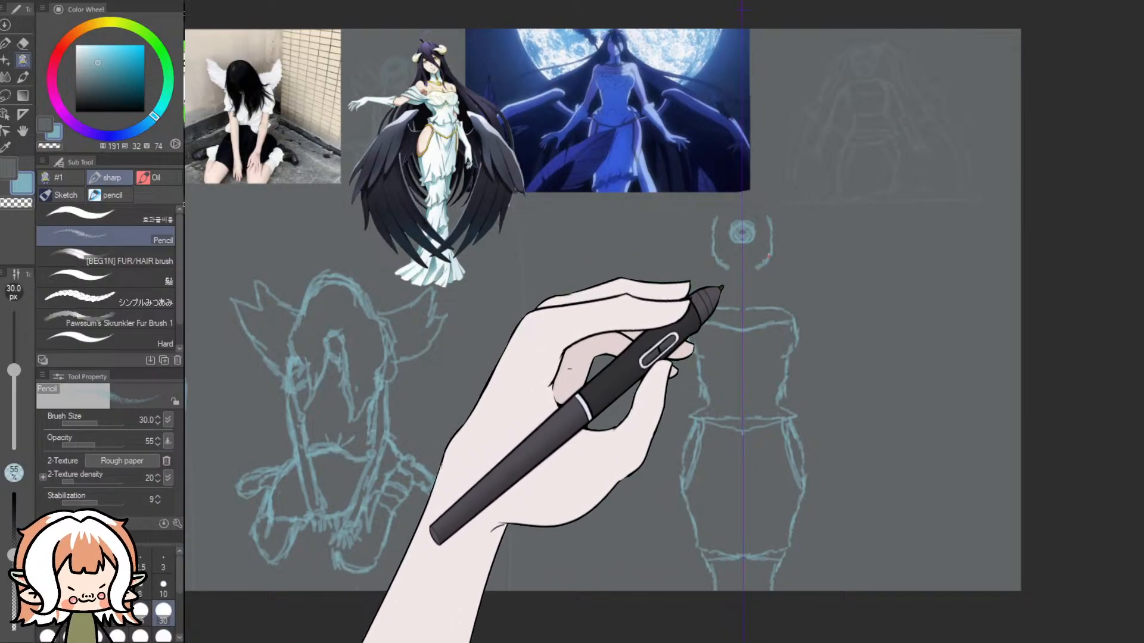
pyautogui.moveTo(763, 213)
pyautogui.mouseDown()
pyautogui.moveTo(742, 206)
pyautogui.moveTo(773, 221)
pyautogui.mouseUp()
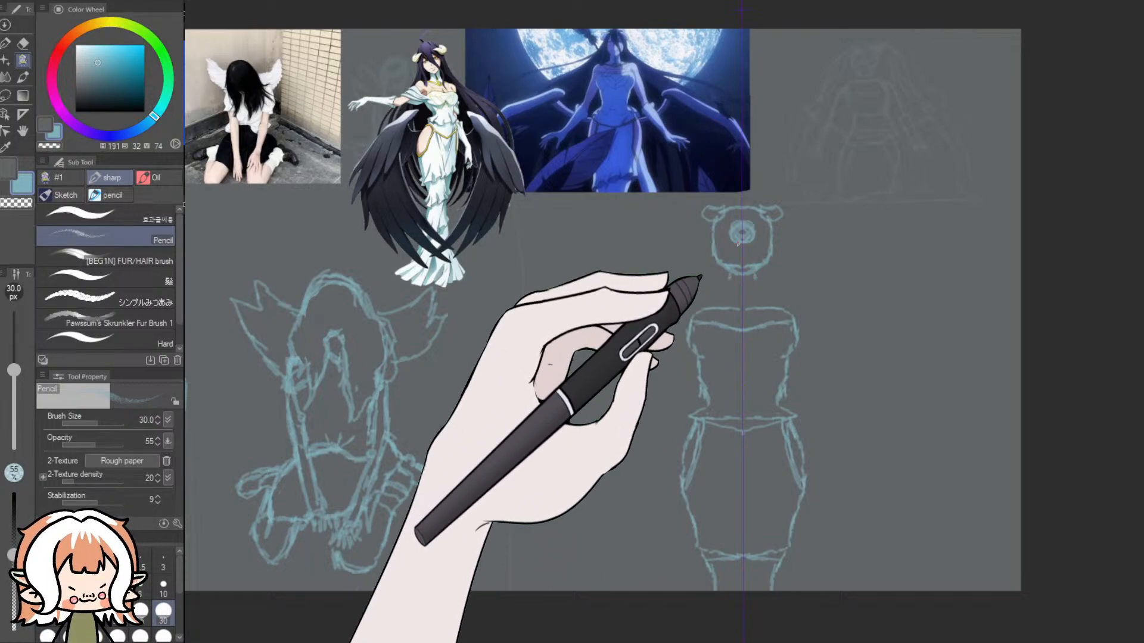
# - Study the moonlit reference up close and sketch the mirrored neck, shoulders, and outer and inner arm lines beside the bodice
pyautogui.scroll(5, 636, 47)
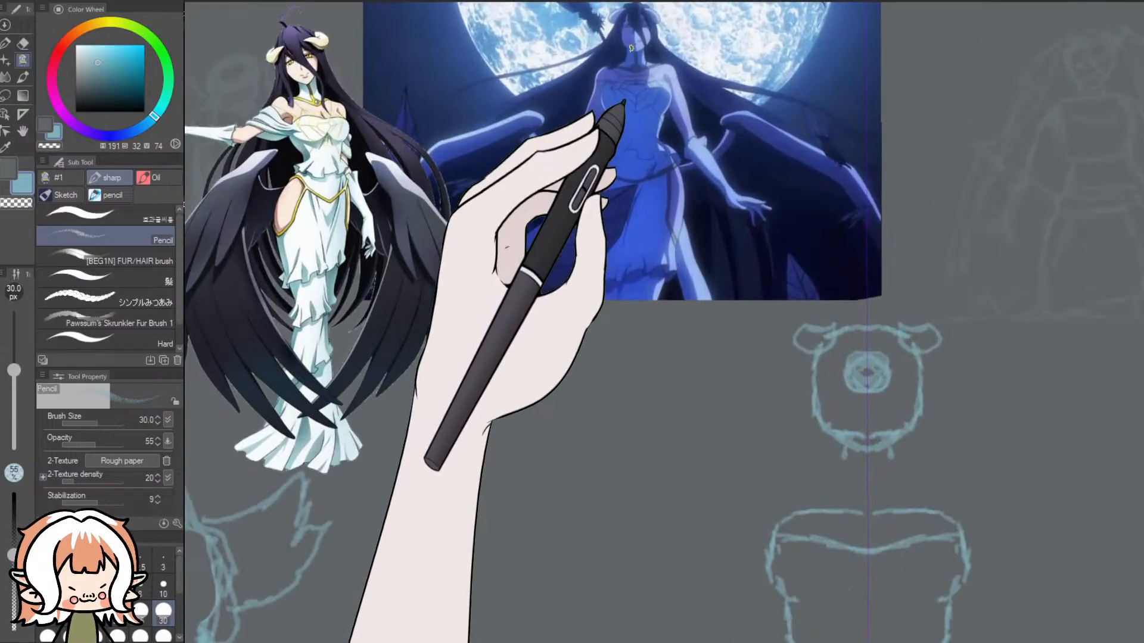
pyautogui.scroll(2, 635, 47)
pyautogui.scroll(-2, 633, 71)
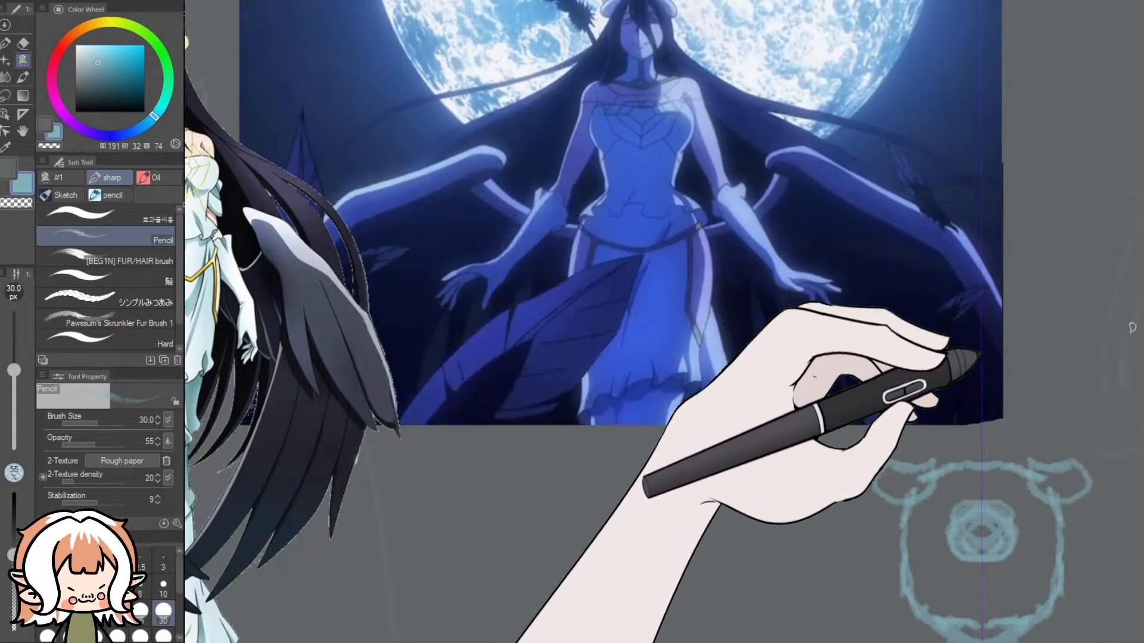
pyautogui.scroll(-5, 998, 334)
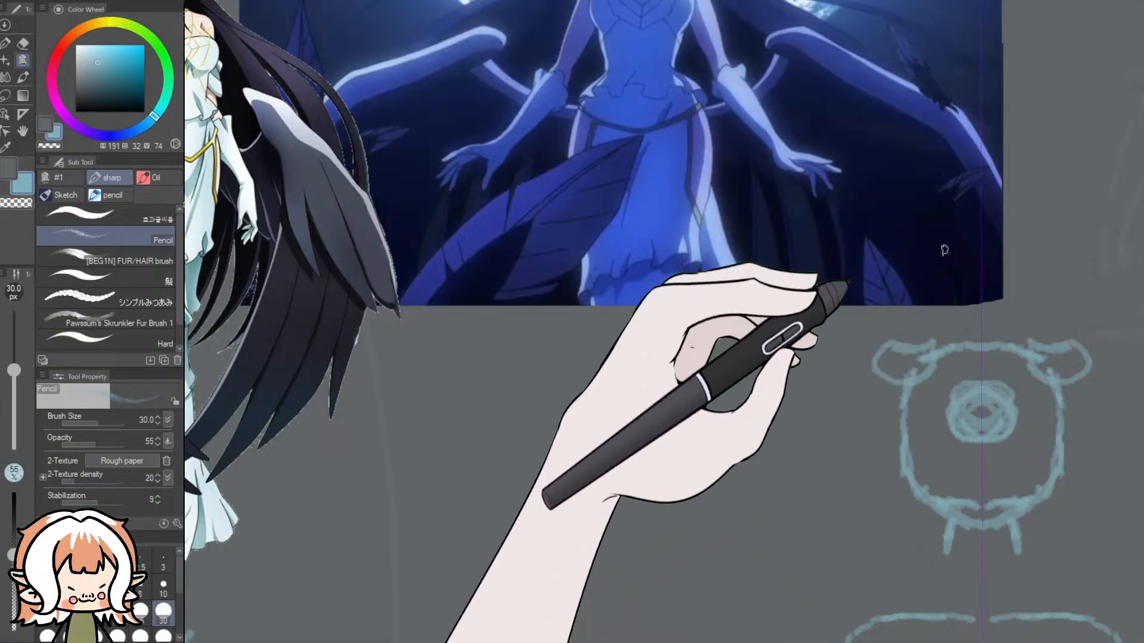
pyautogui.scroll(-3, 943, 184)
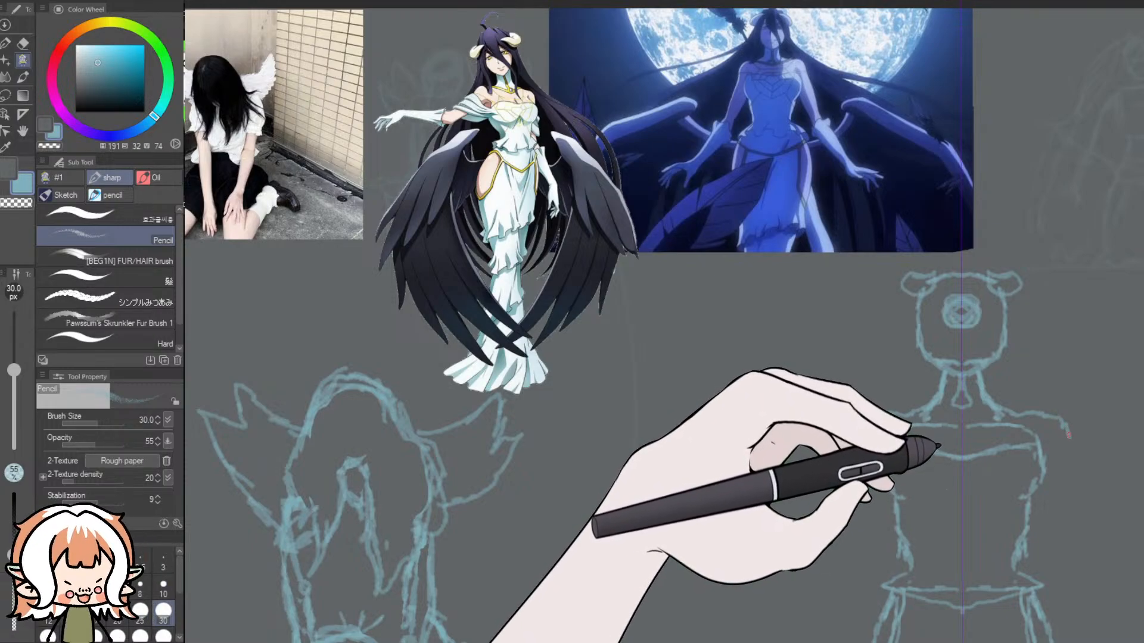
pyautogui.moveTo(1079, 460); pyautogui.dragTo(1089, 493)
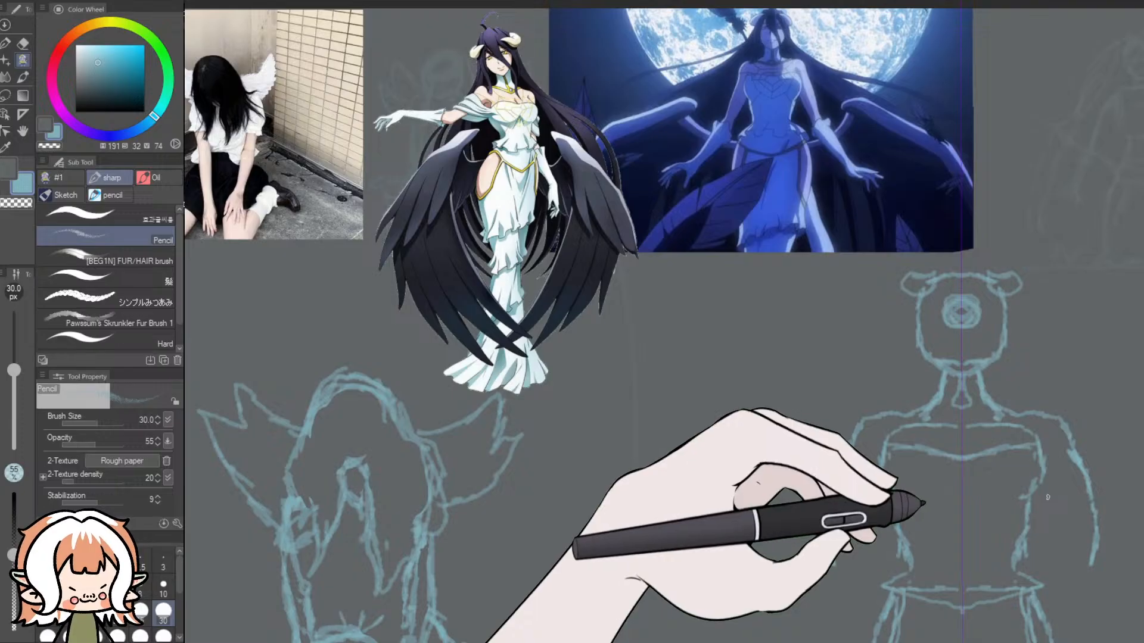
pyautogui.moveTo(1047, 497); pyautogui.dragTo(1073, 567)
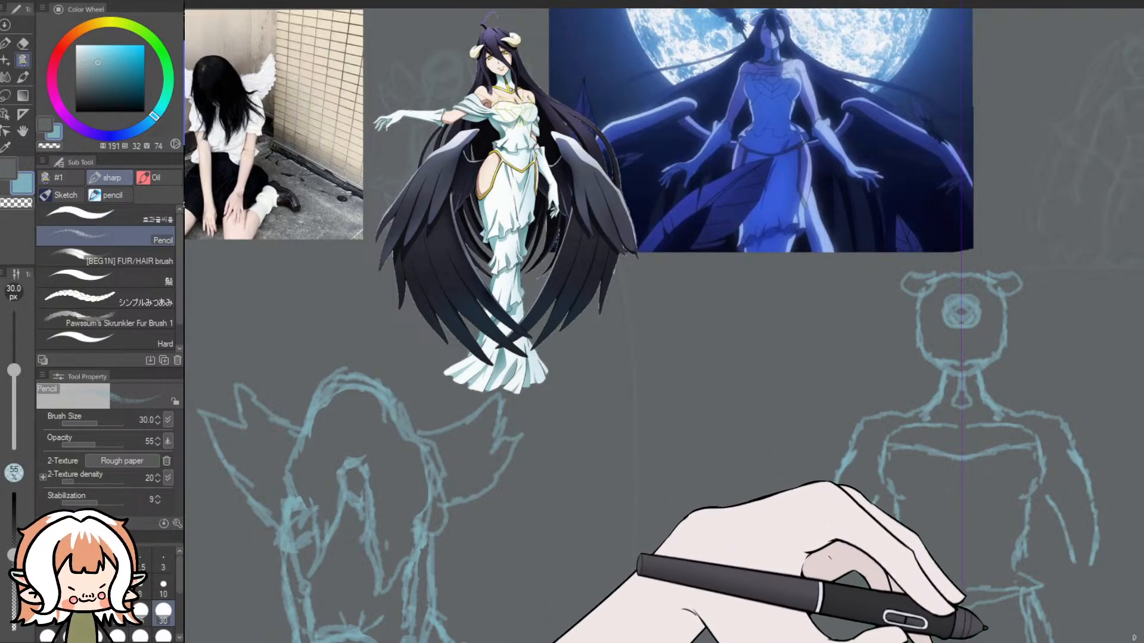
# - Compare the figure with the references and undo the inner arm lines and the lower part of the outer arm lines
pyautogui.scroll(-1, 1131, 616)
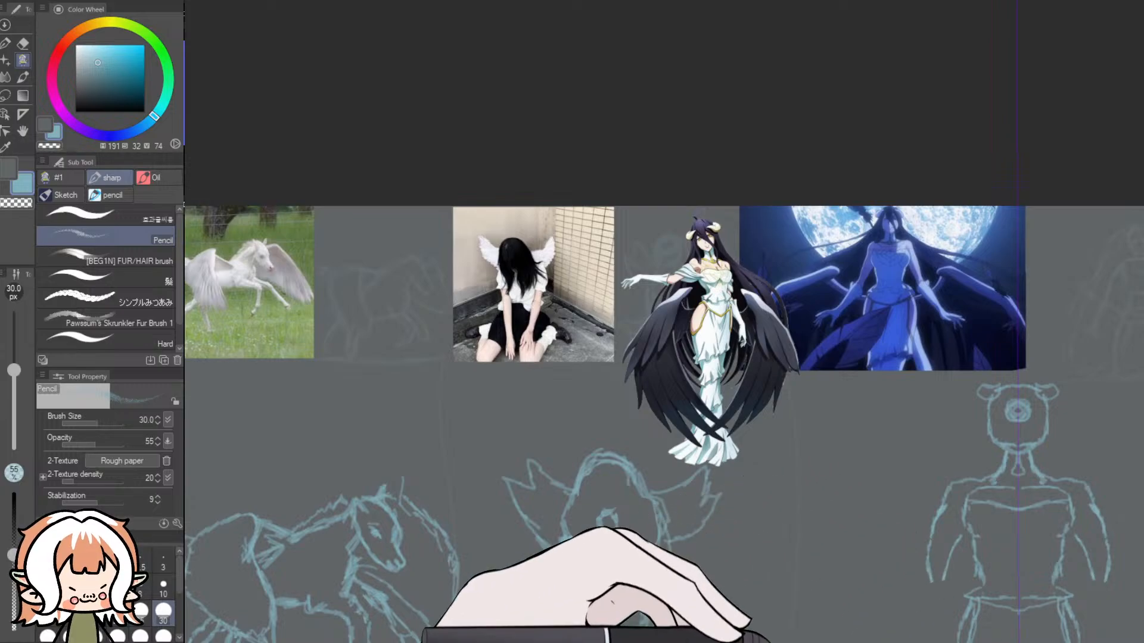
pyautogui.moveTo(764, 640); pyautogui.dragTo(800, 640)
pyautogui.moveTo(1003, 373)
pyautogui.mouseDown()
pyautogui.moveTo(1002, 398)
pyautogui.moveTo(996, 338)
pyautogui.mouseUp()
pyautogui.scroll(2, 1006, 452)
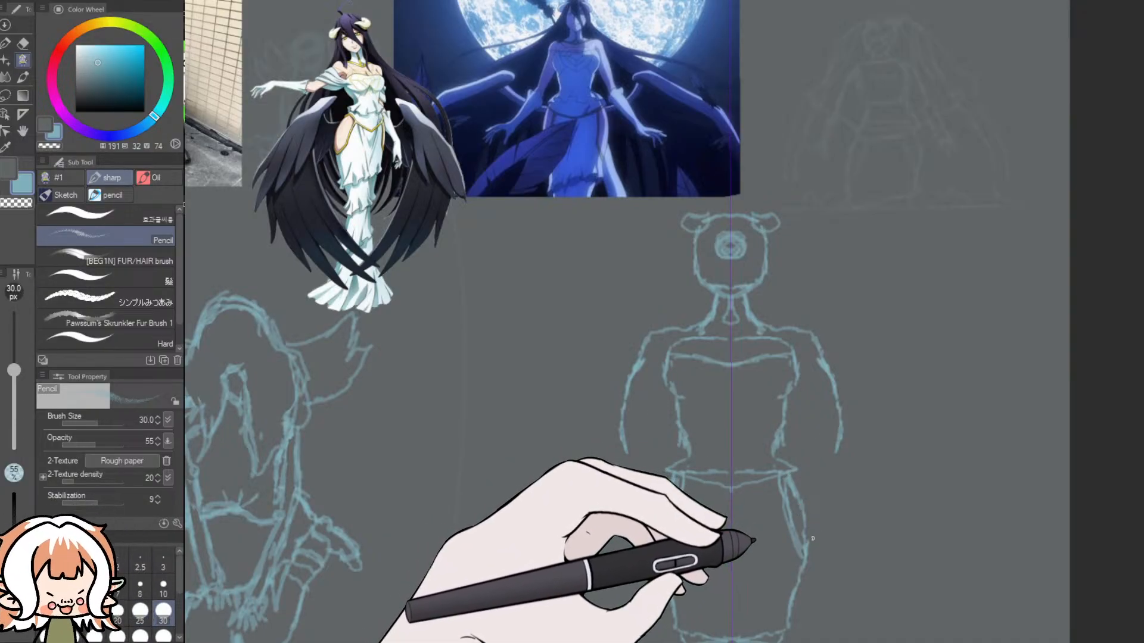
pyautogui.hotkey('ctrl', 'z')
pyautogui.hotkey('ctrl', 'z')
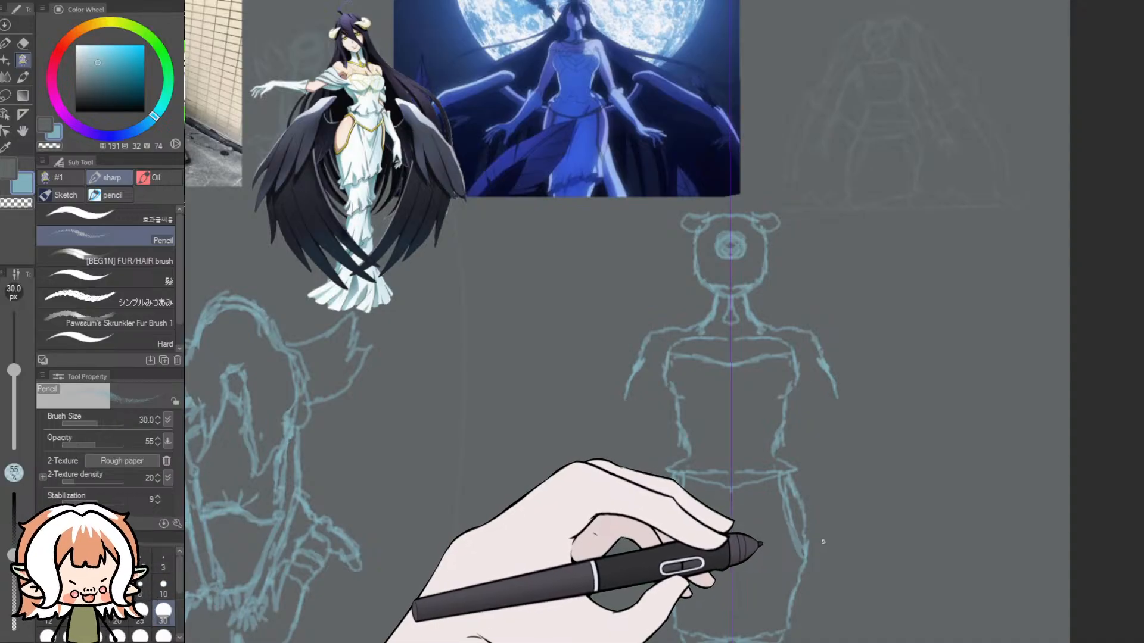
# - Undo the mirrored shoulder and outer arm lines back to the base of the neck
pyautogui.hotkey('ctrl', 'z')
pyautogui.hotkey('ctrl', 'z')
pyautogui.hotkey('ctrl', 'z')
pyautogui.hotkey('ctrl', 'z')
pyautogui.hotkey('ctrl', 'z')
pyautogui.hotkey('ctrl', 'z')
pyautogui.hotkey('ctrl', 'z')
pyautogui.hotkey('ctrl', 'y')
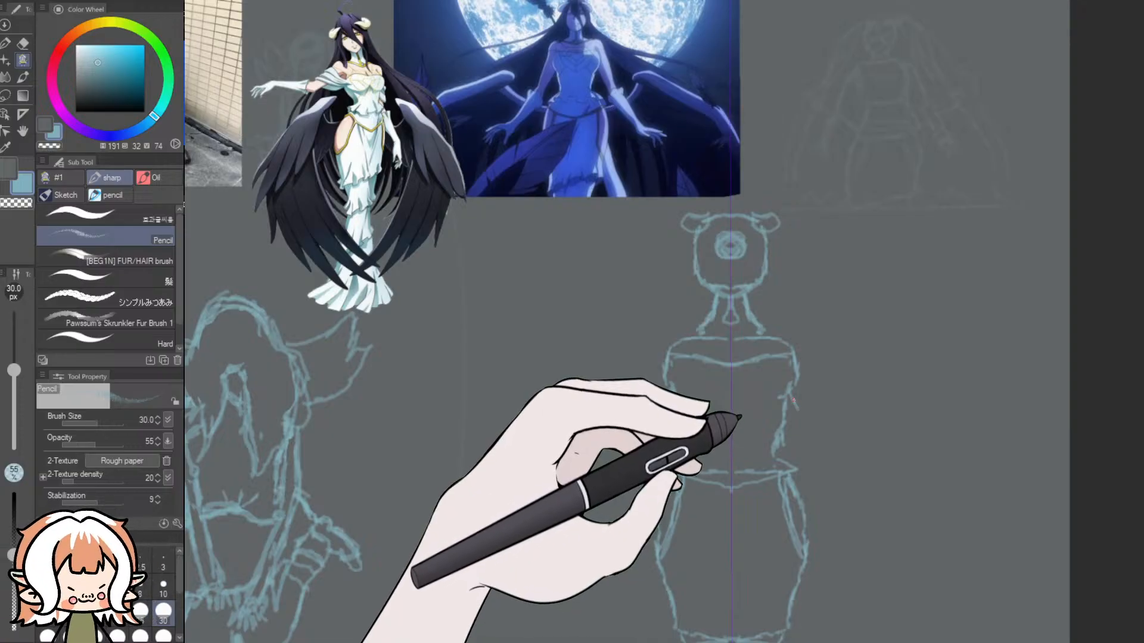
# - Sketch mirrored inner arm lines angling outward from the bodice, adding flared glove cuffs at waist height and forearm lines below
pyautogui.moveTo(794, 407); pyautogui.dragTo(806, 437)
pyautogui.moveTo(794, 398); pyautogui.dragTo(823, 472)
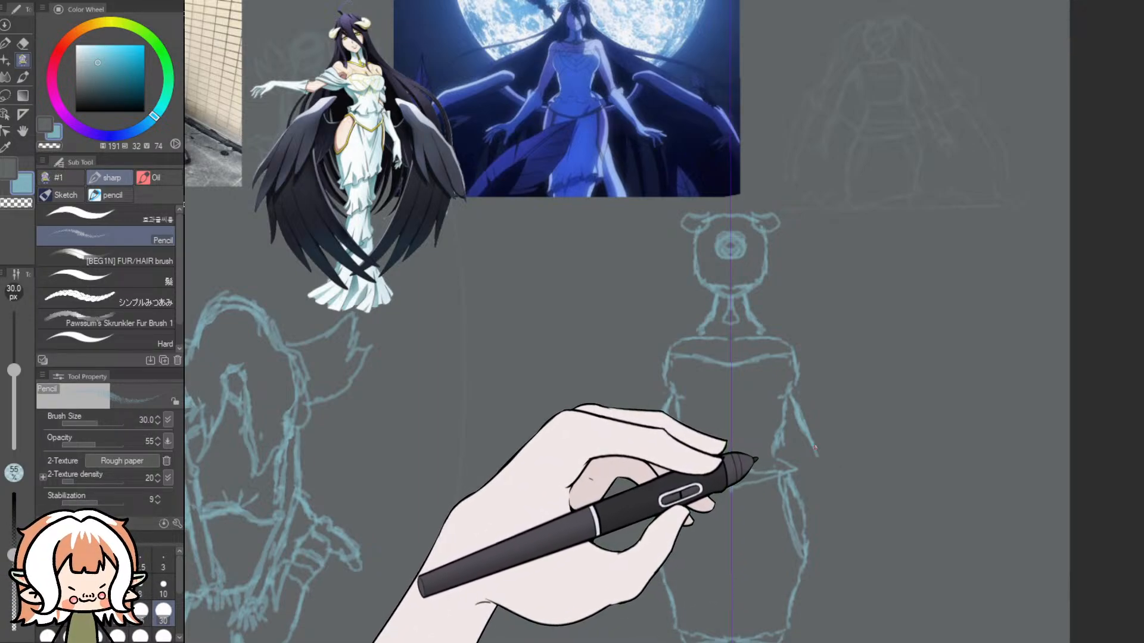
pyautogui.hotkey('ctrl', 'z')
pyautogui.moveTo(805, 431); pyautogui.dragTo(817, 451)
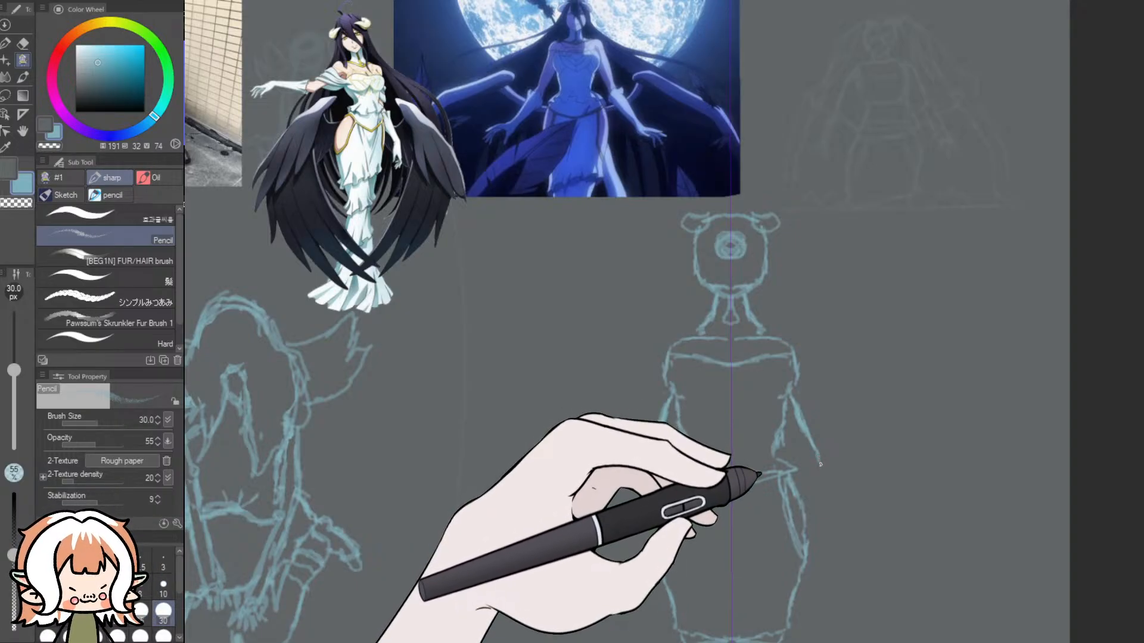
pyautogui.moveTo(815, 466); pyautogui.dragTo(853, 451)
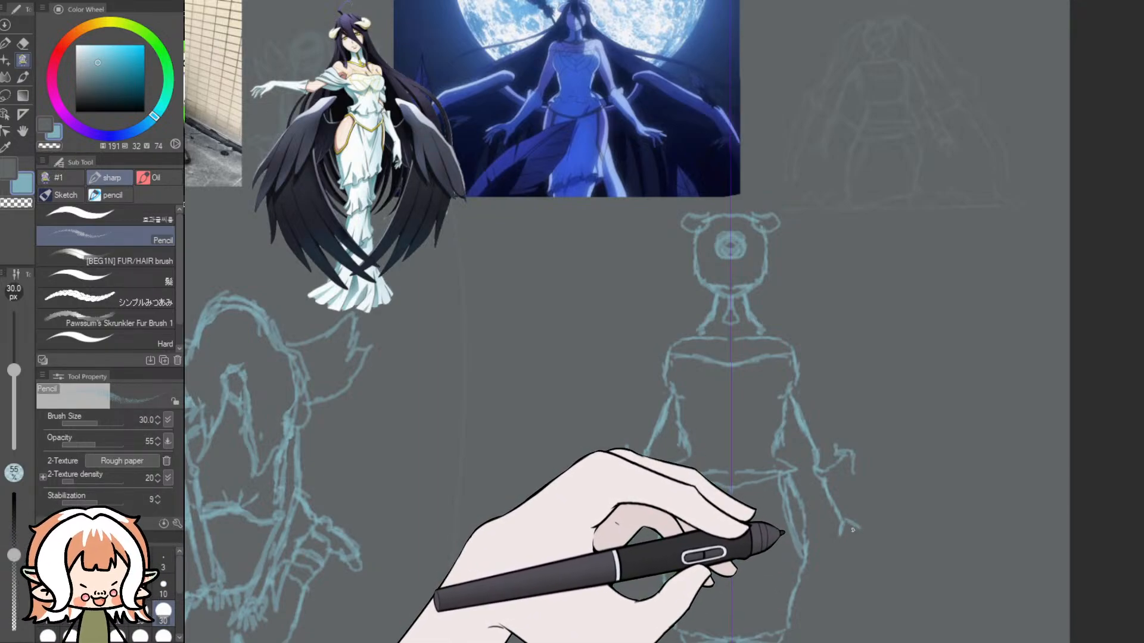
# - Undo the first hand strokes, redraw small hands at the forearm ends, and complete the mirrored shoulders and outer arms
pyautogui.moveTo(851, 525); pyautogui.dragTo(849, 546)
pyautogui.hotkey('ctrl', 'z')
pyautogui.hotkey('ctrl', 'z')
pyautogui.hotkey('ctrl', 'z')
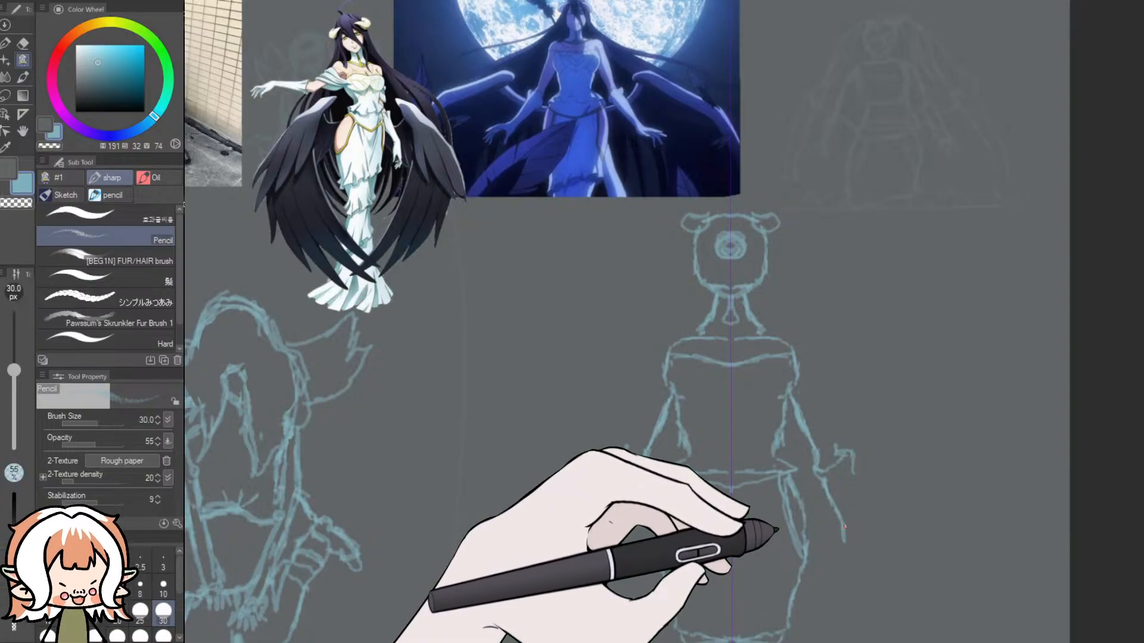
pyautogui.moveTo(845, 527); pyautogui.dragTo(860, 540)
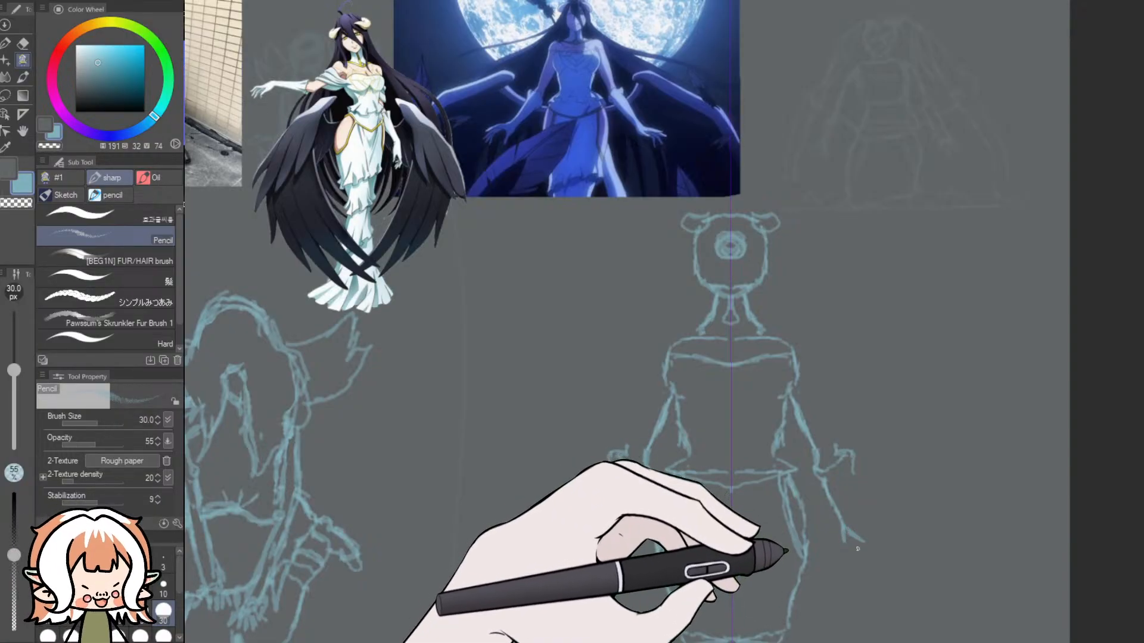
pyautogui.moveTo(856, 538); pyautogui.dragTo(861, 551)
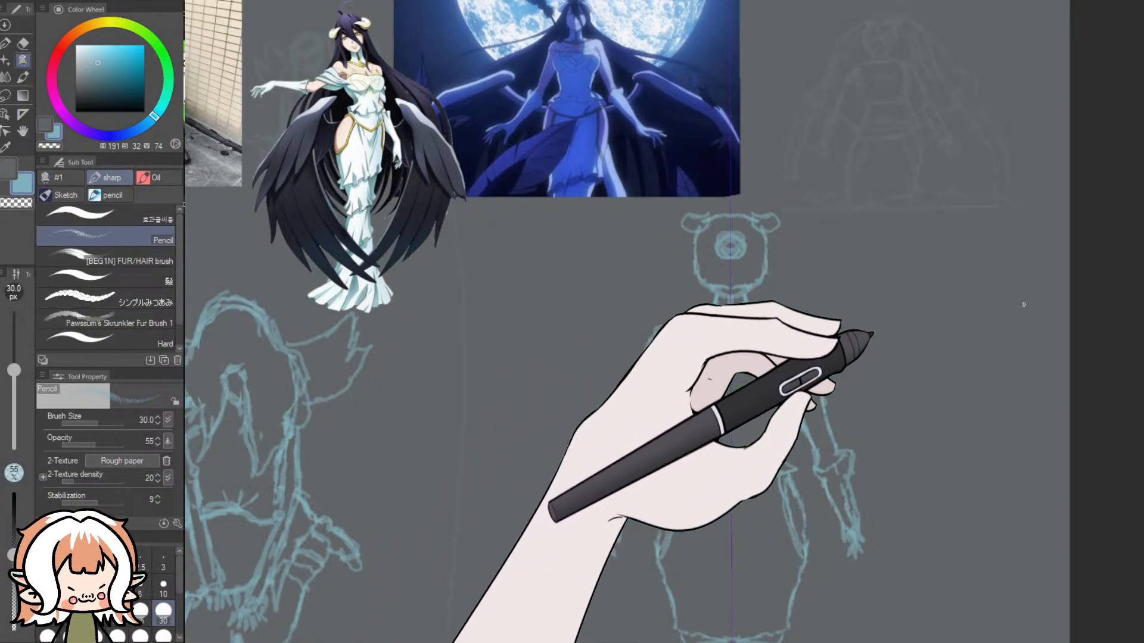
# - Erase the mirrored hands below the wrists with the Dynamic Eraser
pyautogui.scroll(-2, 989, 381)
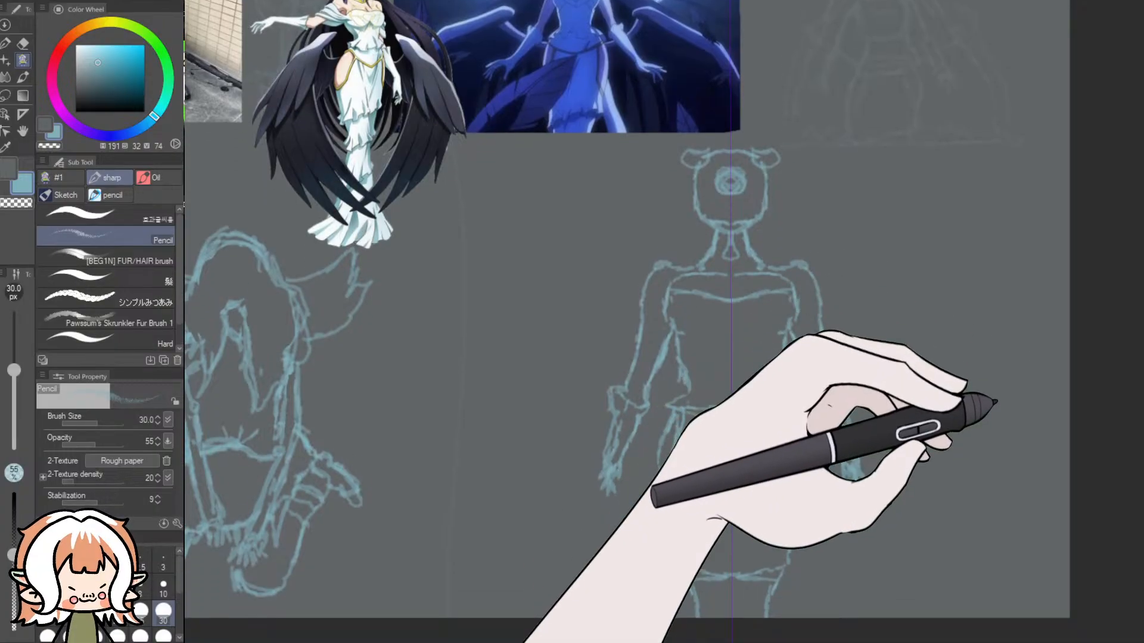
pyautogui.press('e')
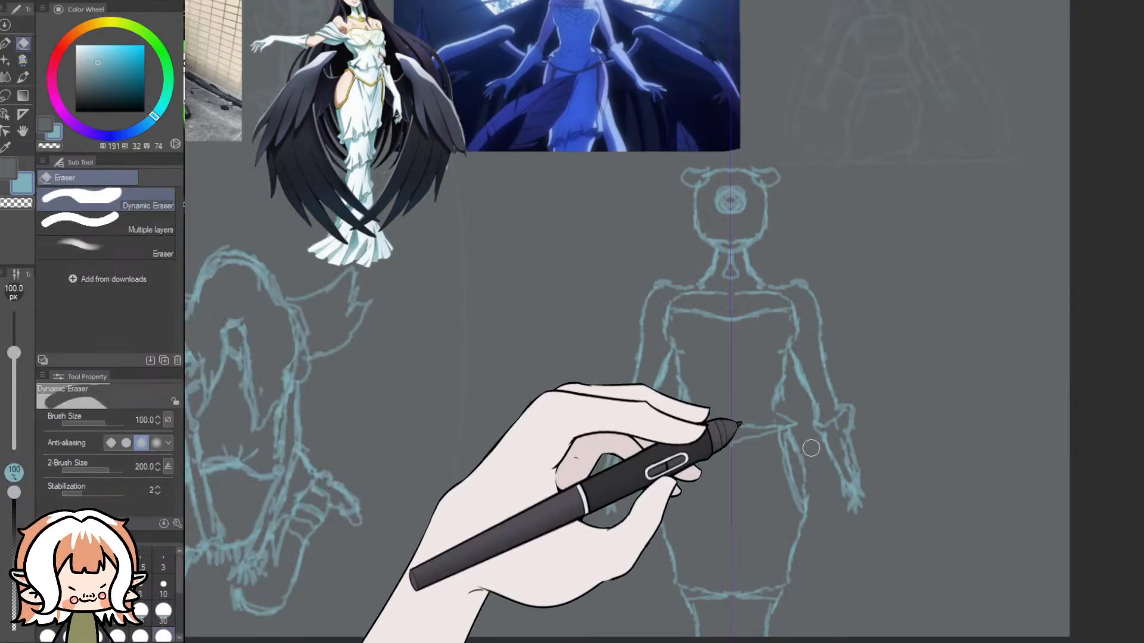
pyautogui.moveTo(856, 492)
pyautogui.mouseDown()
pyautogui.moveTo(860, 483)
pyautogui.moveTo(848, 482)
pyautogui.mouseUp()
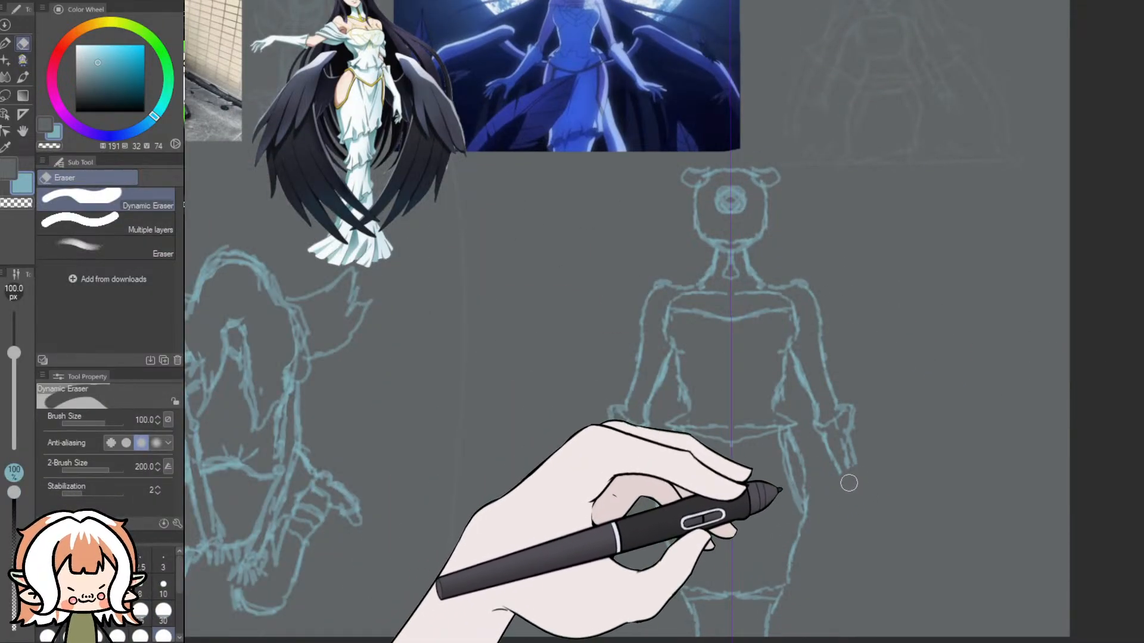
pyautogui.moveTo(588, 482)
pyautogui.mouseDown()
pyautogui.moveTo(603, 486)
pyautogui.moveTo(598, 498)
pyautogui.mouseUp()
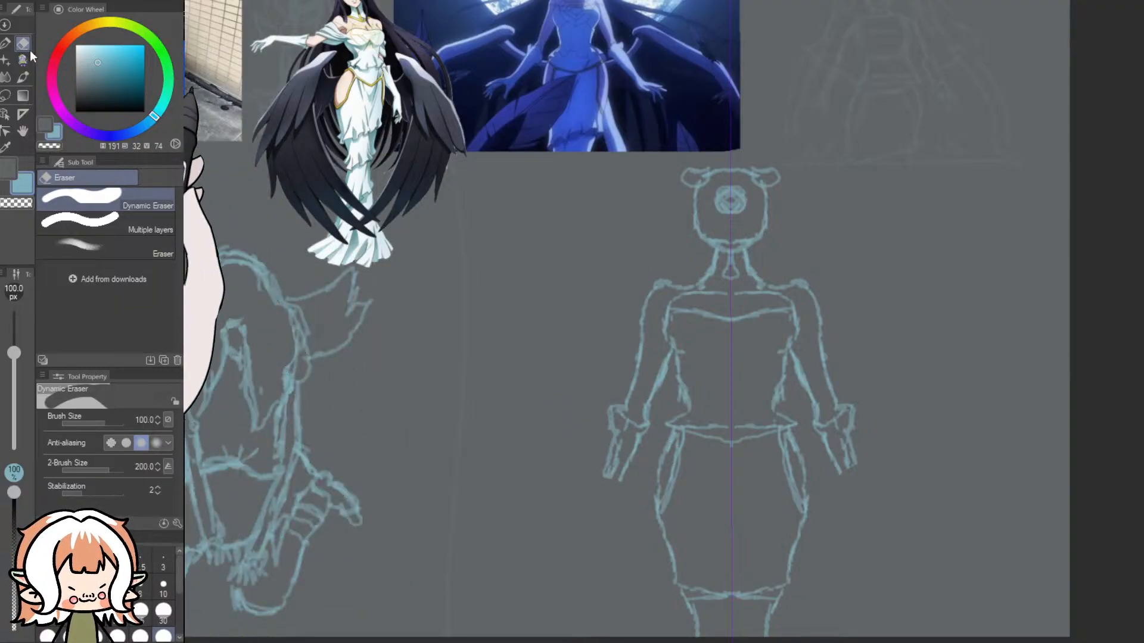
# - Redraw the mirrored hands with the Pencil, bending outward from the wrists over flat oval guides
pyautogui.click(23, 59)
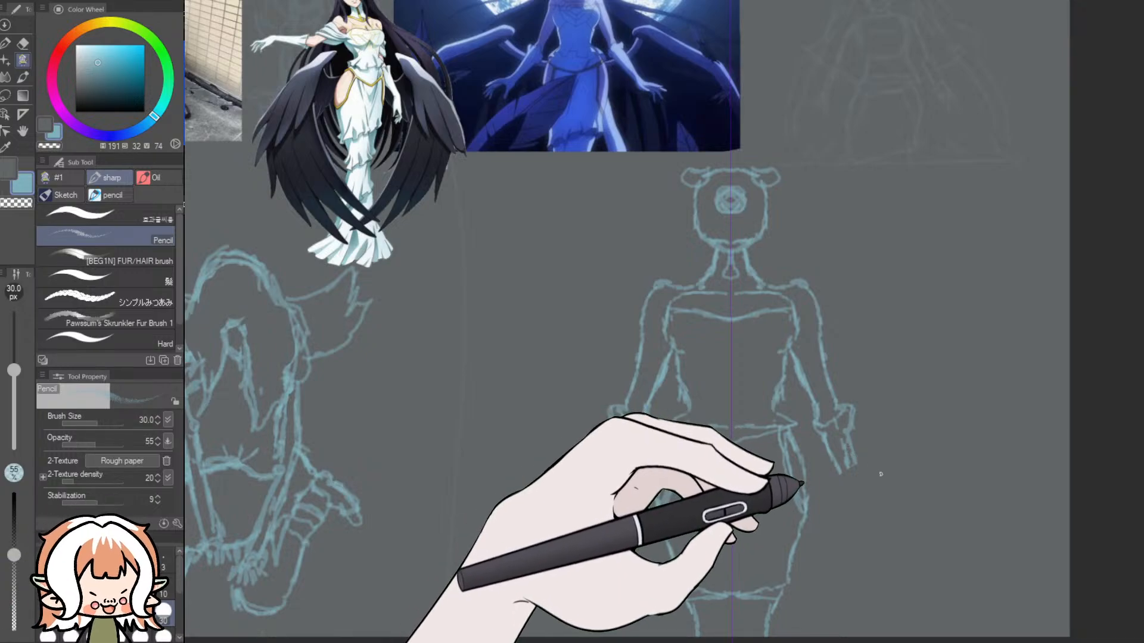
pyautogui.moveTo(861, 463); pyautogui.dragTo(856, 471)
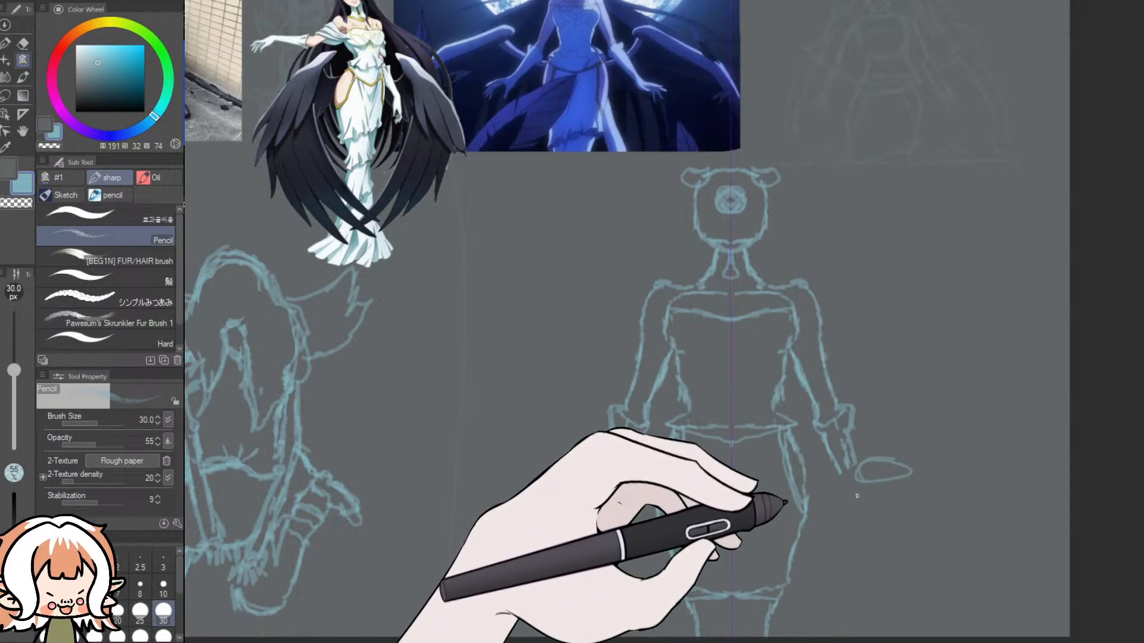
pyautogui.hotkey('ctrl', 'z')
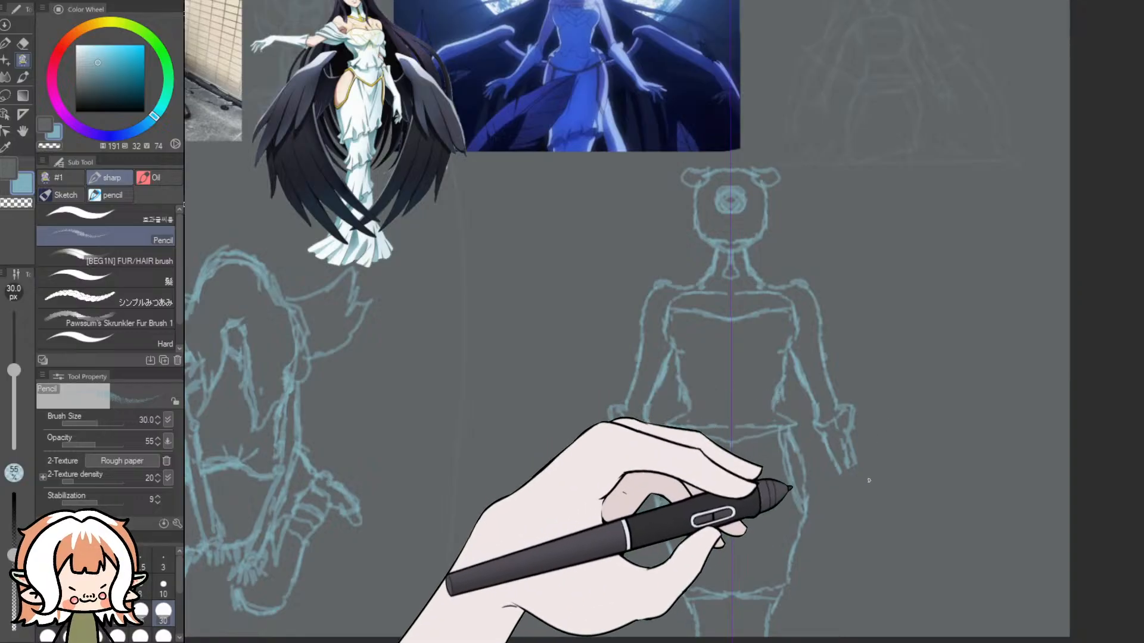
pyautogui.hotkey('ctrl', 'y')
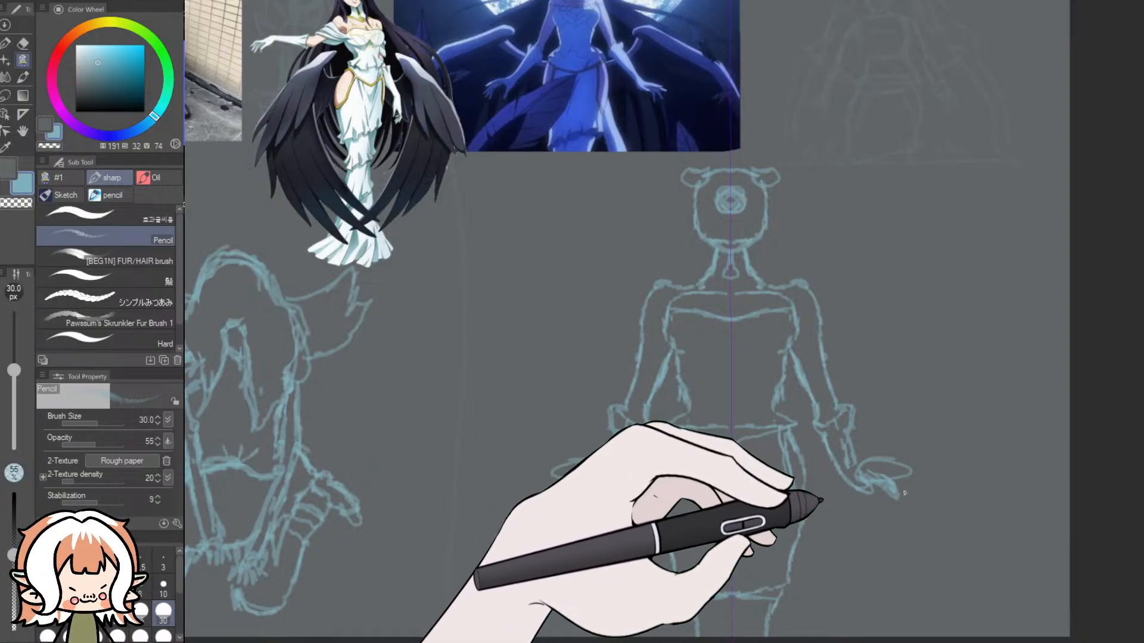
pyautogui.hotkey('ctrl', 'z')
pyautogui.hotkey('ctrl', 'z')
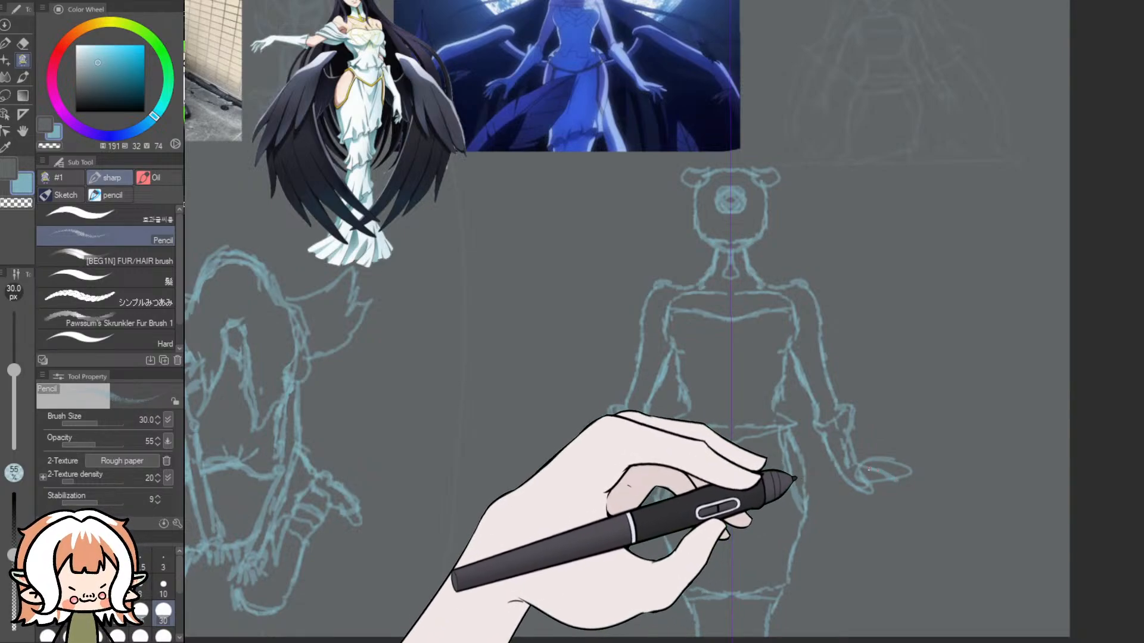
pyautogui.moveTo(896, 481); pyautogui.dragTo(908, 490)
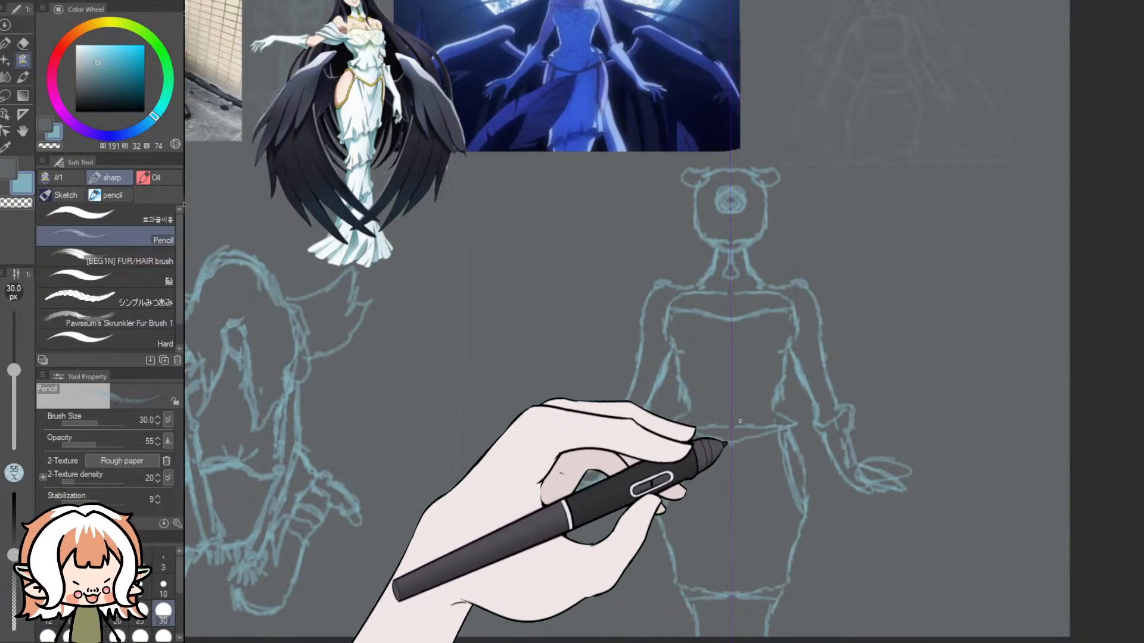
# - Erase the oval hand guides and tidy the body lines, setting the Dynamic Eraser to size 10
pyautogui.click(23, 43)
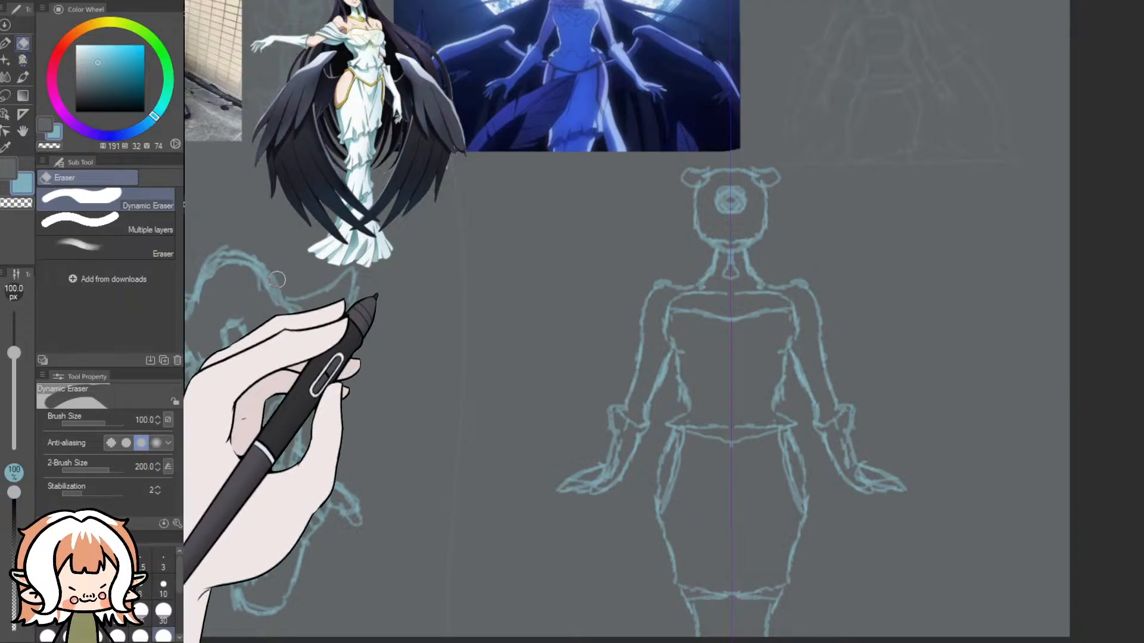
pyautogui.click(173, 591)
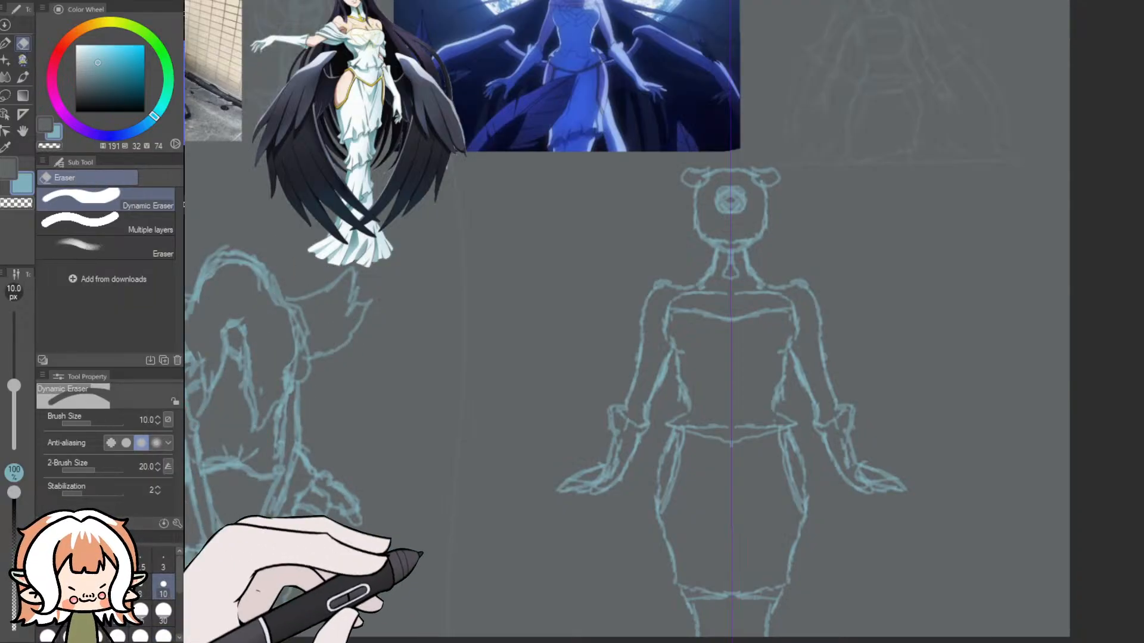
pyautogui.scroll(4, 621, 554)
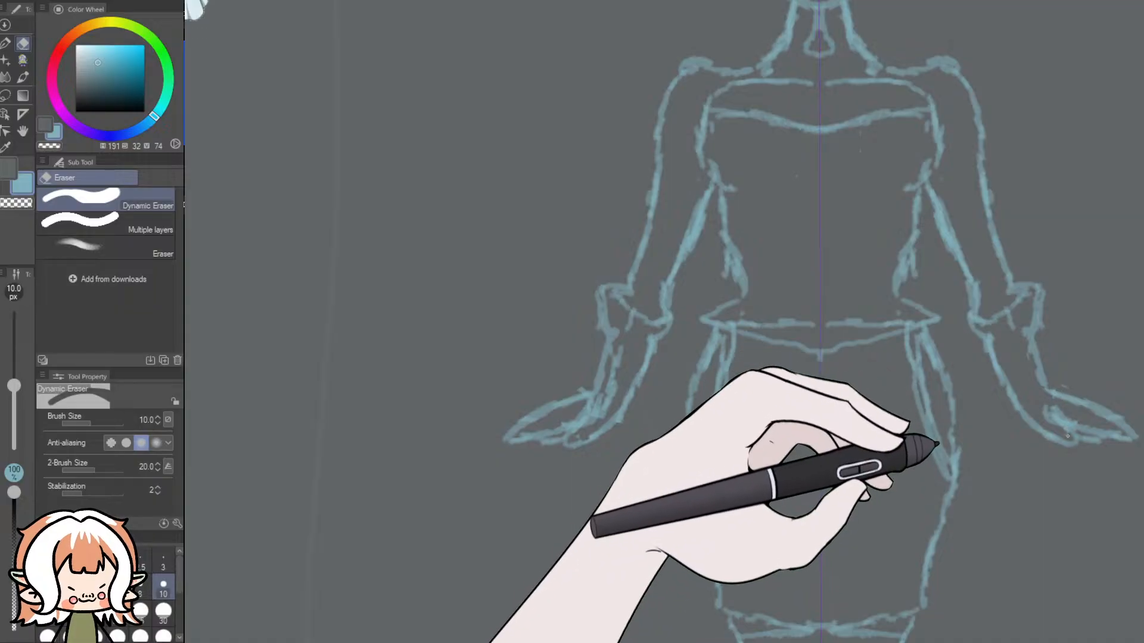
pyautogui.scroll(-4, 1021, 410)
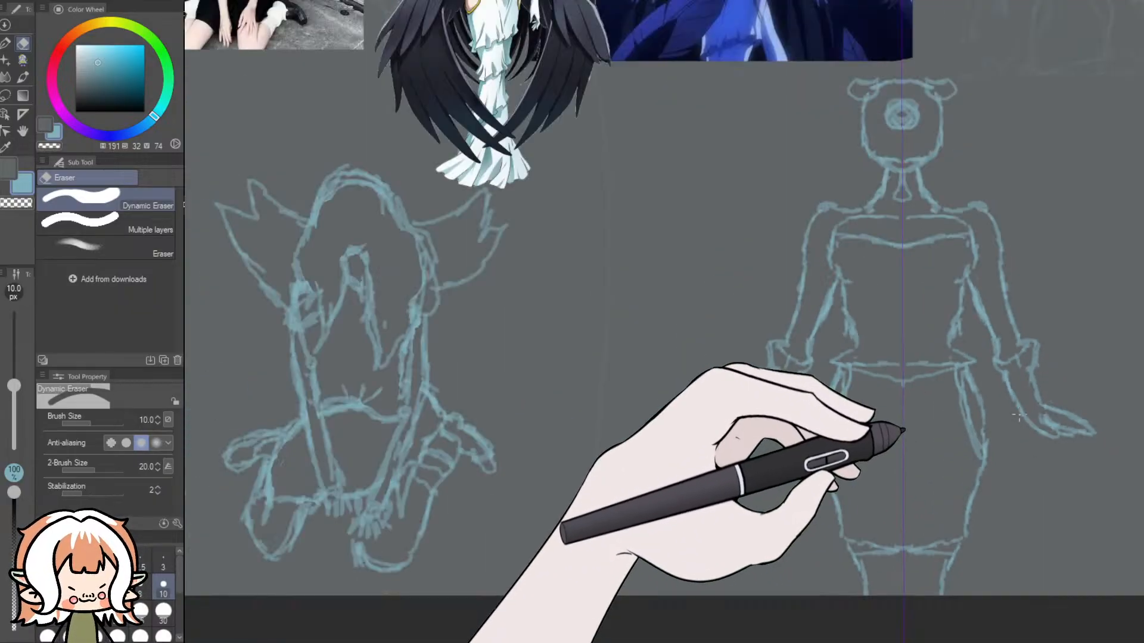
pyautogui.moveTo(802, 641); pyautogui.dragTo(835, 641)
pyautogui.scroll(1, 871, 260)
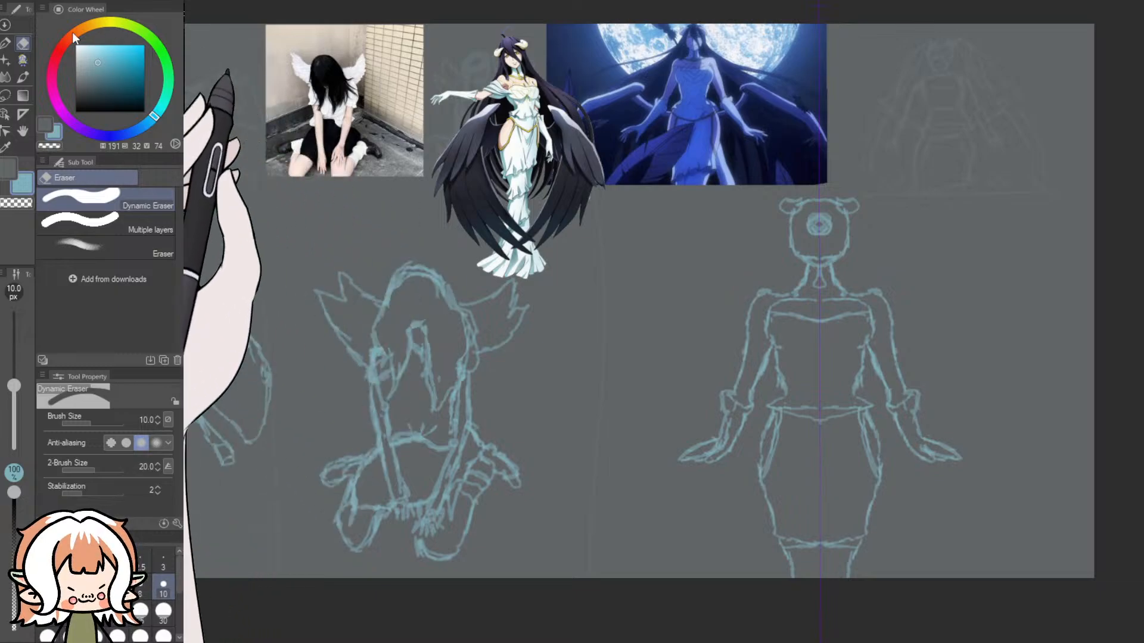
# - Sketch mirrored long hair strands with the Pencil, sweeping from the horned head outward past the arms
pyautogui.click(23, 60)
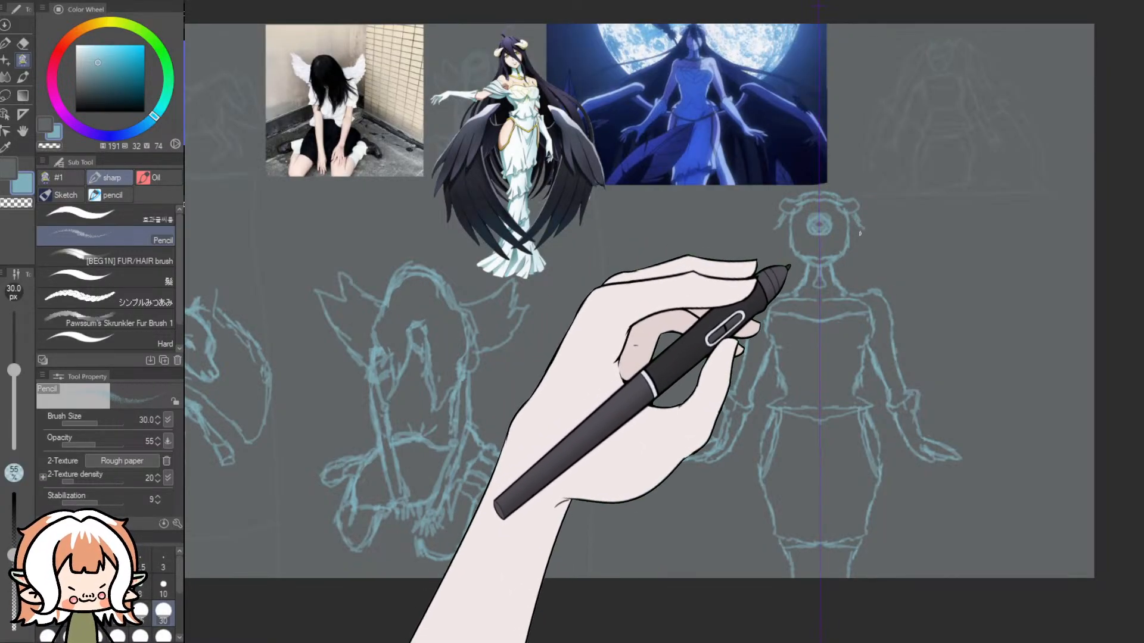
pyautogui.moveTo(860, 224)
pyautogui.mouseDown()
pyautogui.moveTo(877, 257)
pyautogui.moveTo(994, 317)
pyautogui.moveTo(1010, 342)
pyautogui.moveTo(1008, 421)
pyautogui.moveTo(1001, 363)
pyautogui.moveTo(970, 307)
pyautogui.moveTo(943, 291)
pyautogui.mouseUp()
pyautogui.moveTo(869, 259)
pyautogui.mouseDown()
pyautogui.moveTo(937, 317)
pyautogui.moveTo(988, 390)
pyautogui.moveTo(942, 319)
pyautogui.mouseUp()
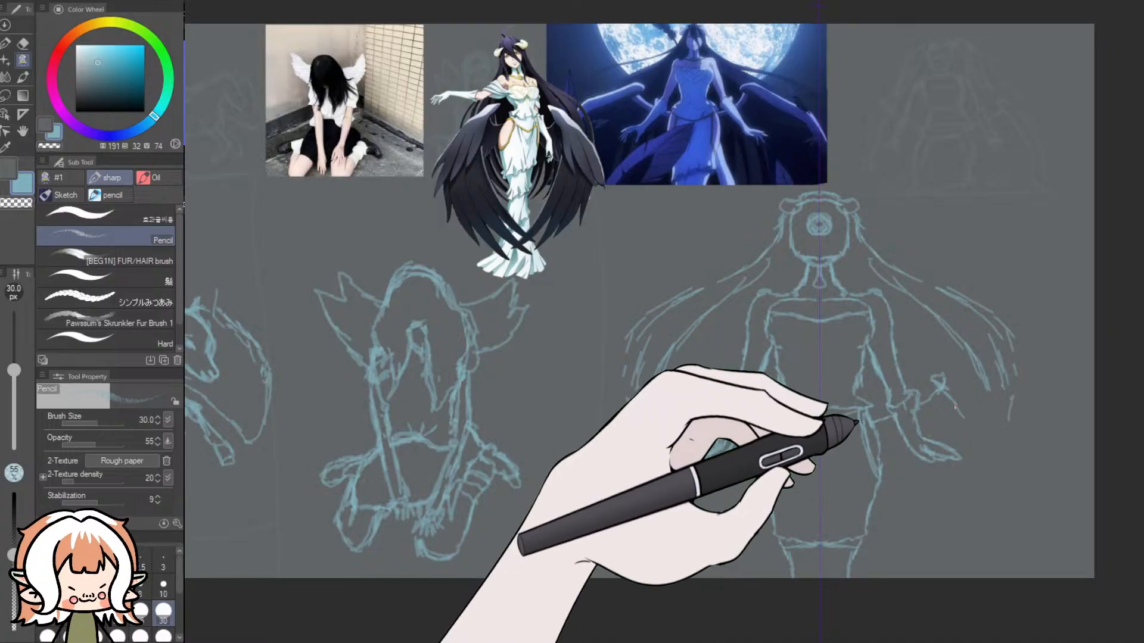
# - Draw the mirrored wings curving down from joints beside the glove cuffs, with pointed feather tips reaching toward the legs
pyautogui.moveTo(974, 445)
pyautogui.mouseDown()
pyautogui.moveTo(982, 510)
pyautogui.moveTo(954, 559)
pyautogui.mouseUp()
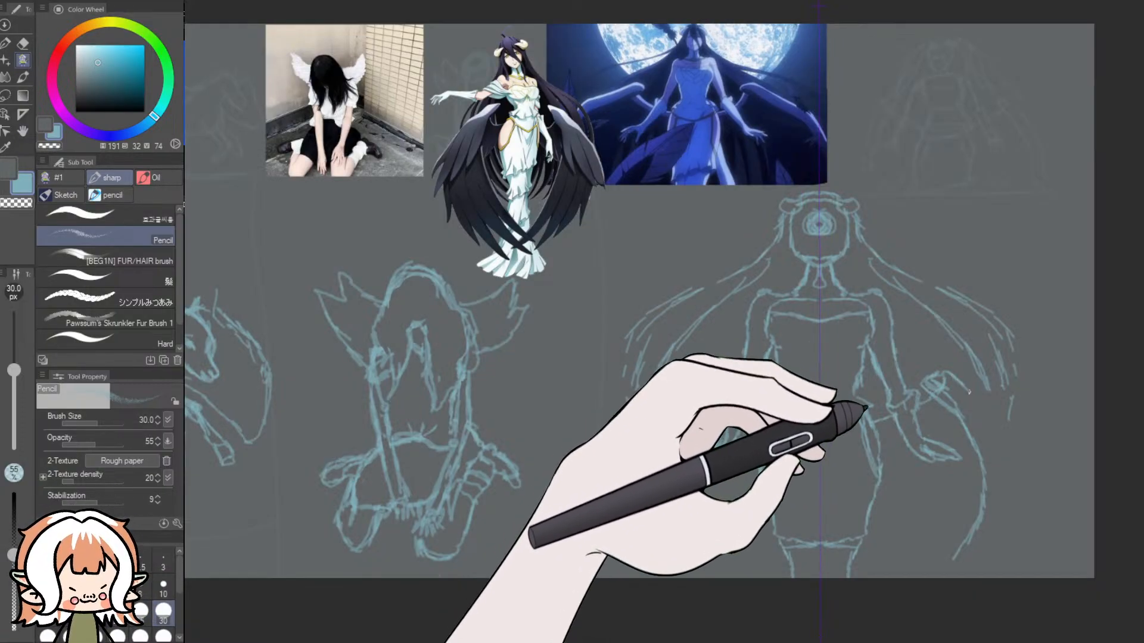
pyautogui.moveTo(993, 420)
pyautogui.mouseDown()
pyautogui.moveTo(1011, 446)
pyautogui.moveTo(1012, 513)
pyautogui.moveTo(987, 554)
pyautogui.moveTo(951, 575)
pyautogui.mouseUp()
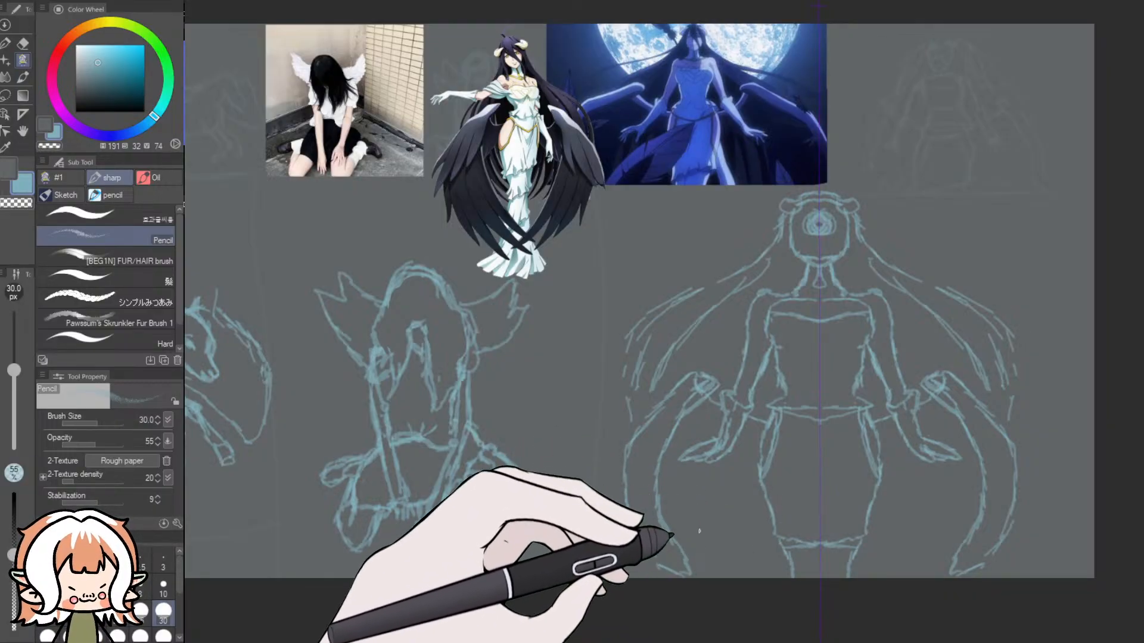
pyautogui.moveTo(702, 514); pyautogui.dragTo(725, 558)
pyautogui.moveTo(726, 558)
pyautogui.mouseDown()
pyautogui.moveTo(736, 527)
pyautogui.moveTo(746, 561)
pyautogui.moveTo(752, 544)
pyautogui.moveTo(757, 555)
pyautogui.moveTo(766, 544)
pyautogui.mouseUp()
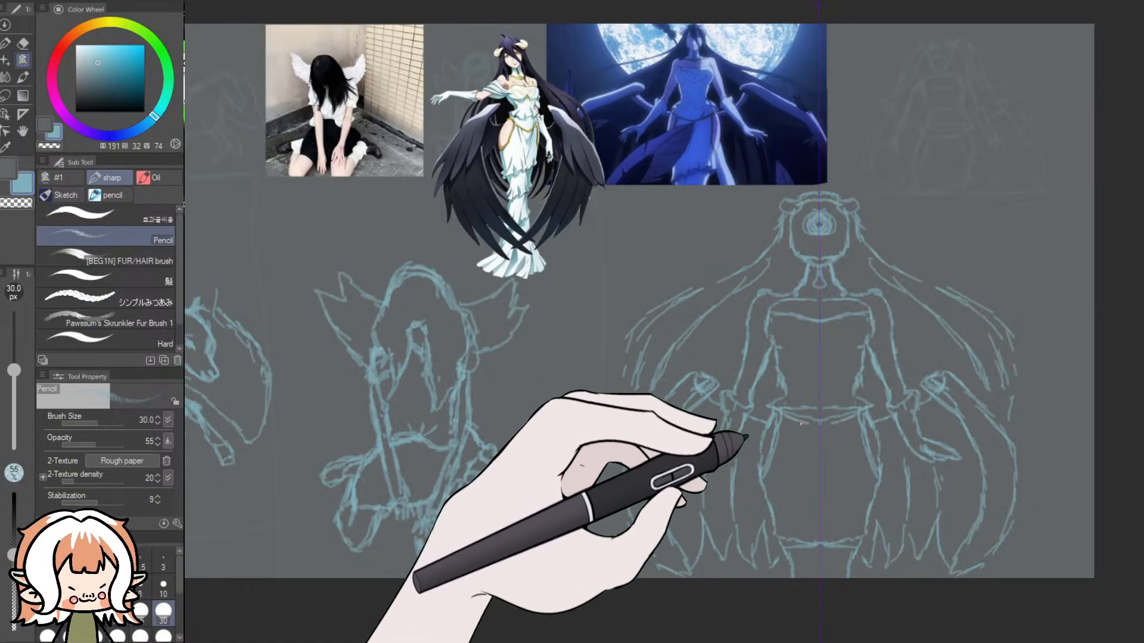
# - Add curved waistband and hip drapery lines to the dress, and try a mirrored curve under the bust
pyautogui.moveTo(813, 426)
pyautogui.mouseDown()
pyautogui.moveTo(855, 432)
pyautogui.moveTo(861, 468)
pyautogui.mouseUp()
pyautogui.moveTo(860, 424); pyautogui.dragTo(873, 487)
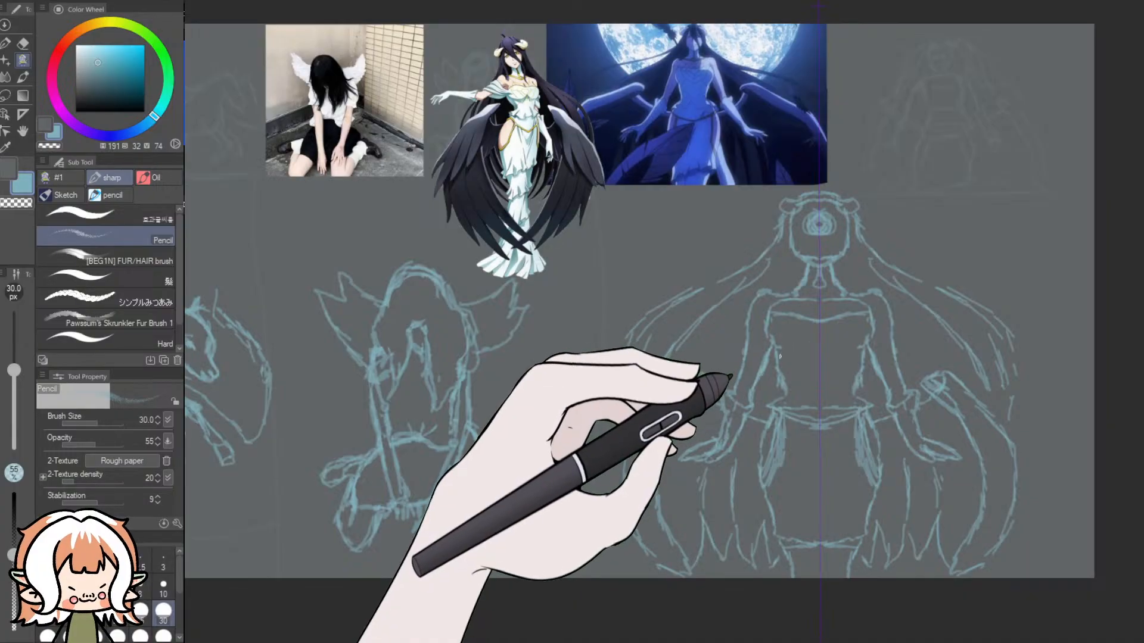
pyautogui.moveTo(782, 361)
pyautogui.mouseDown()
pyautogui.moveTo(781, 330)
pyautogui.moveTo(826, 355)
pyautogui.mouseUp()
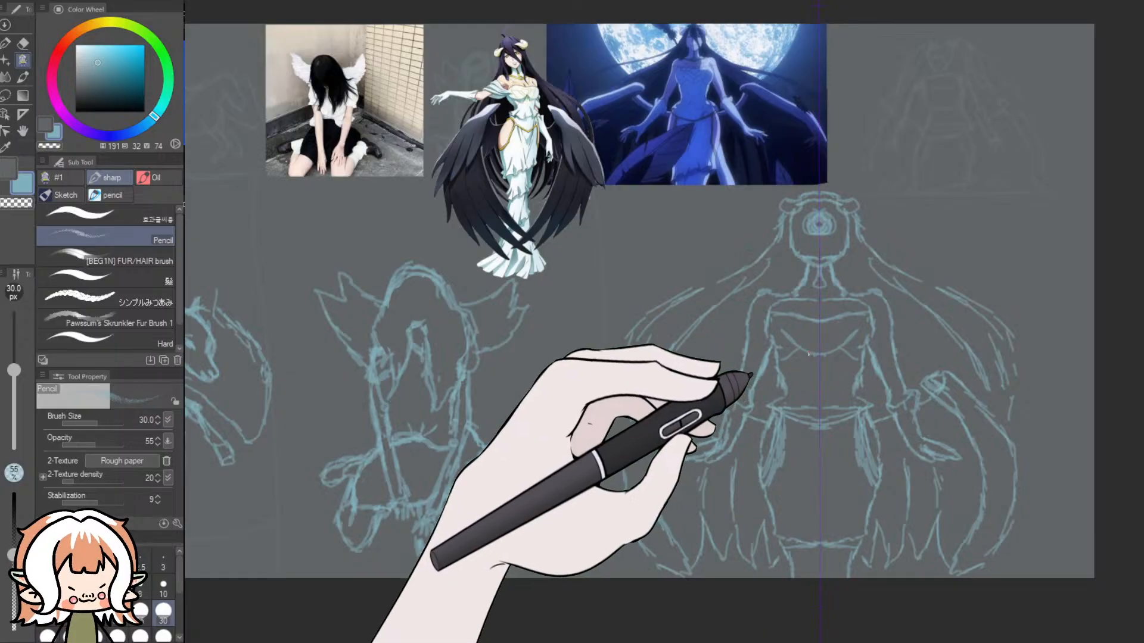
# - Study the bodice in both references and sketch a deeper mirrored bust curve running down to the centre line
pyautogui.scroll(3, 569, 85)
pyautogui.scroll(4, 540, 111)
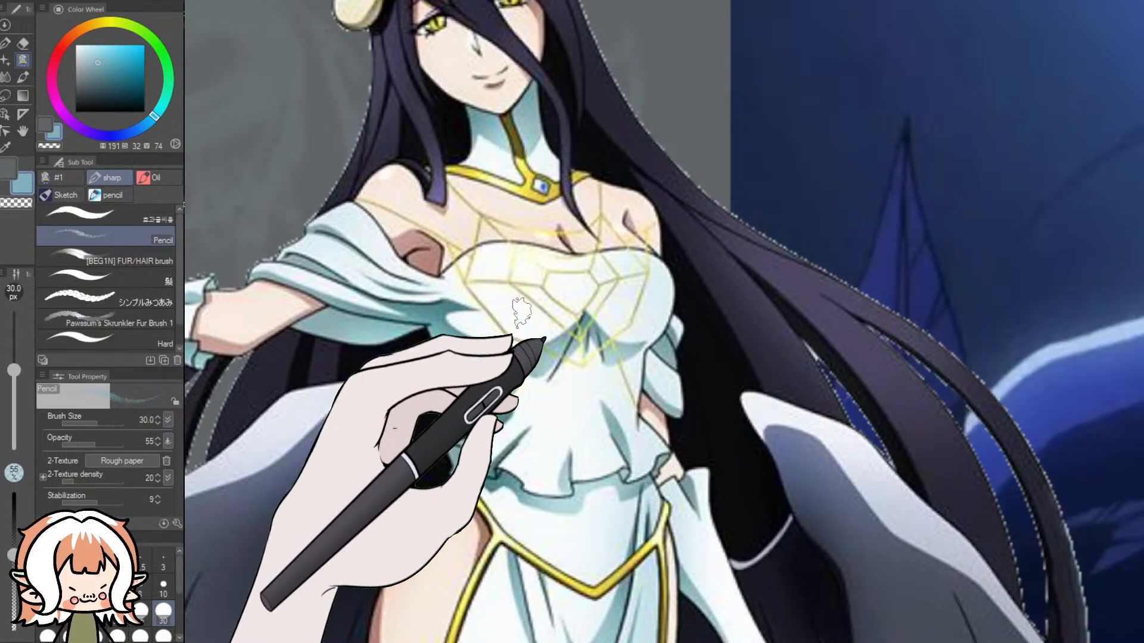
pyautogui.scroll(-5, 641, 362)
pyautogui.scroll(-1, 710, 428)
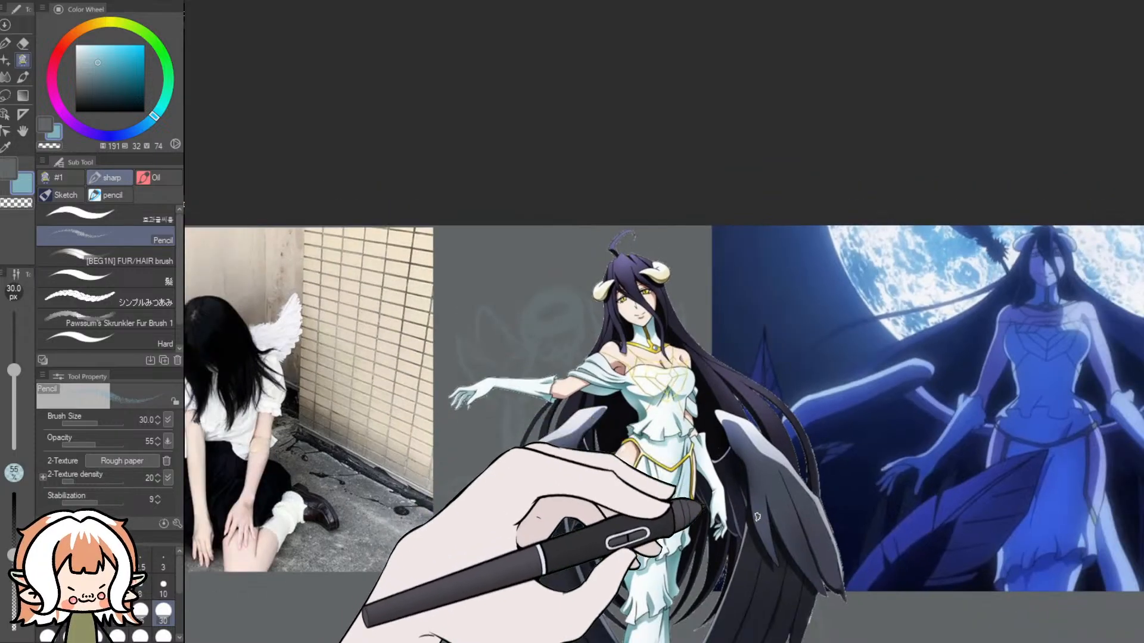
pyautogui.moveTo(697, 641); pyautogui.dragTo(723, 637)
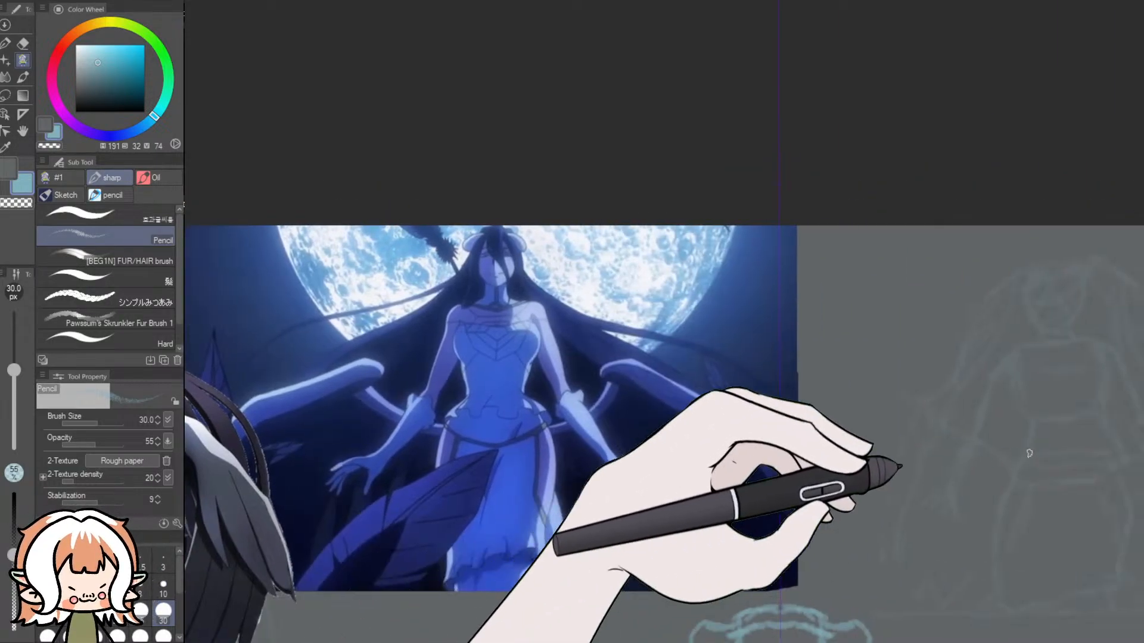
pyautogui.moveTo(1142, 240); pyautogui.dragTo(1142, 311)
pyautogui.scroll(-1, 1140, 312)
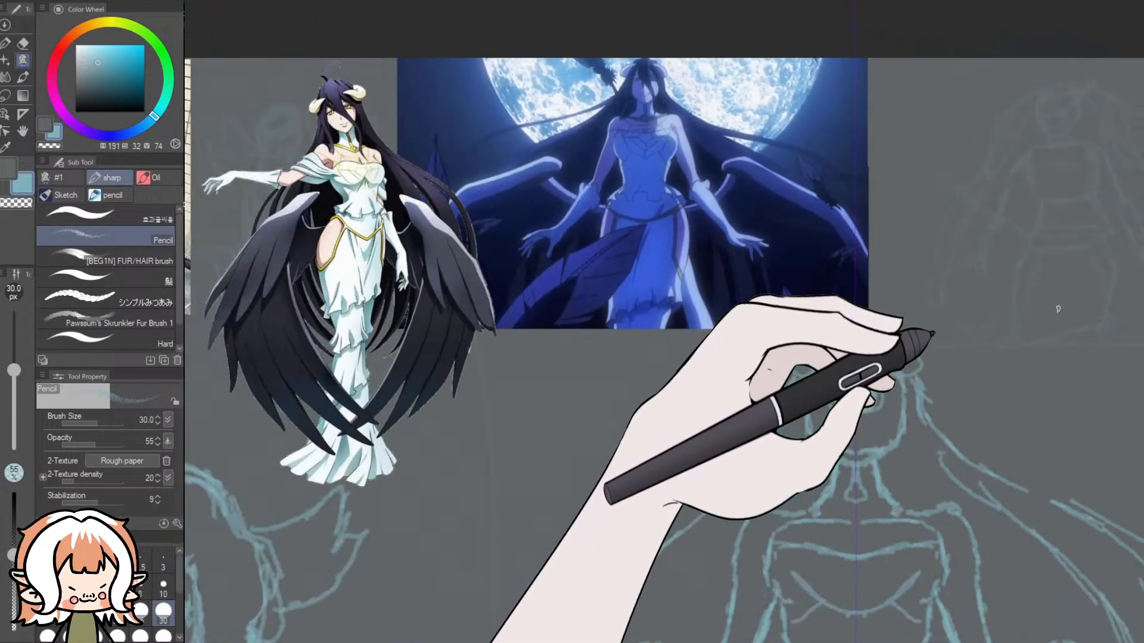
pyautogui.scroll(-1, 1036, 322)
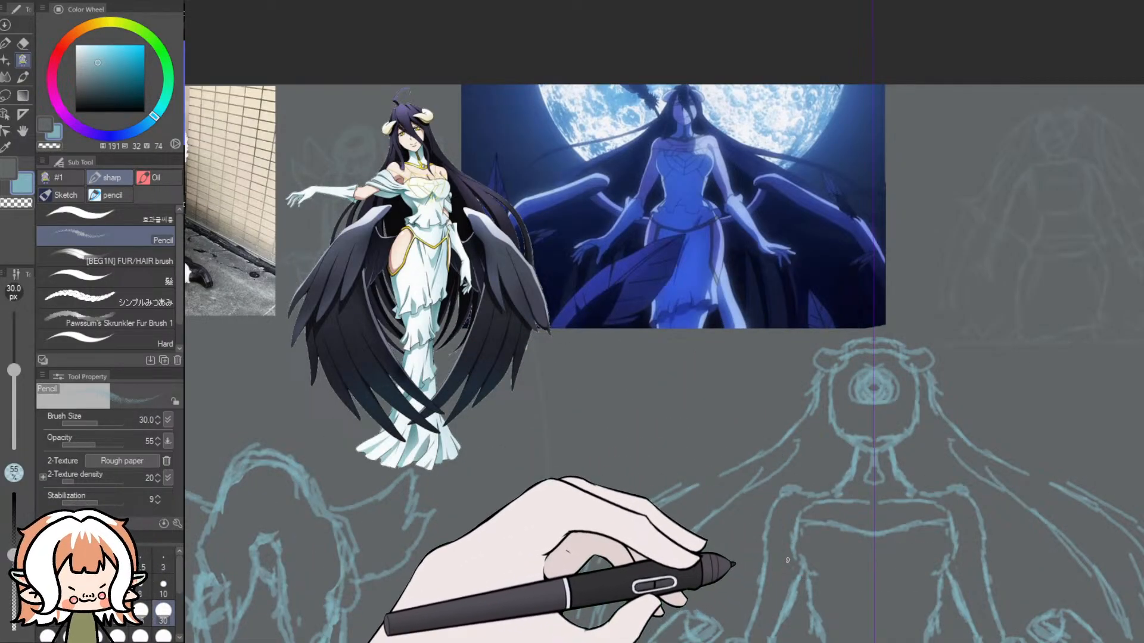
pyautogui.moveTo(819, 531); pyautogui.dragTo(876, 582)
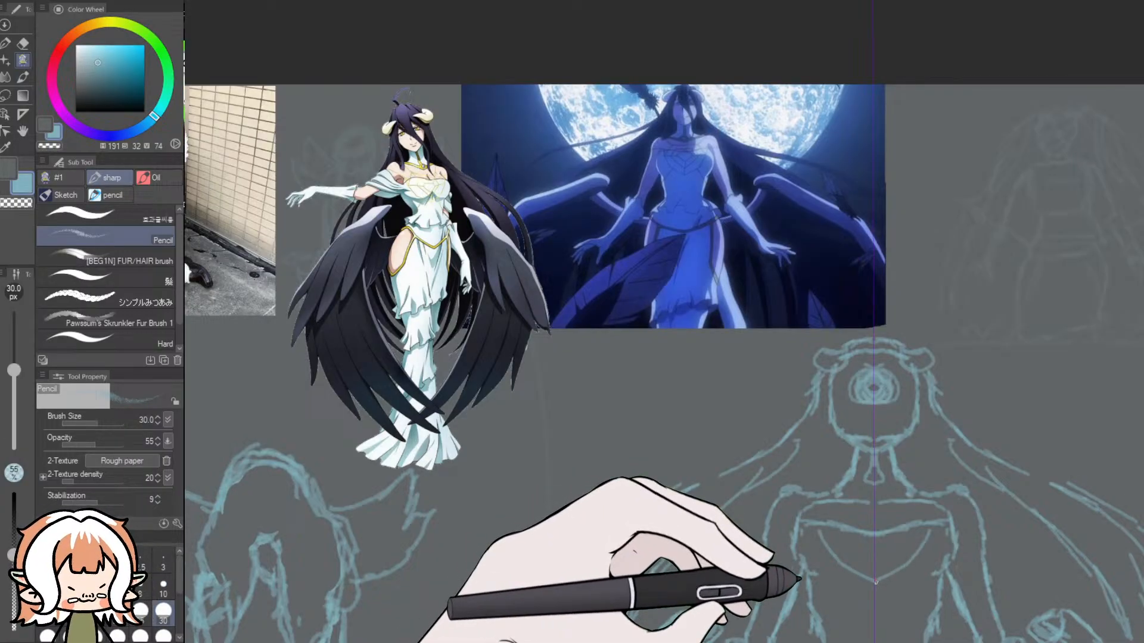
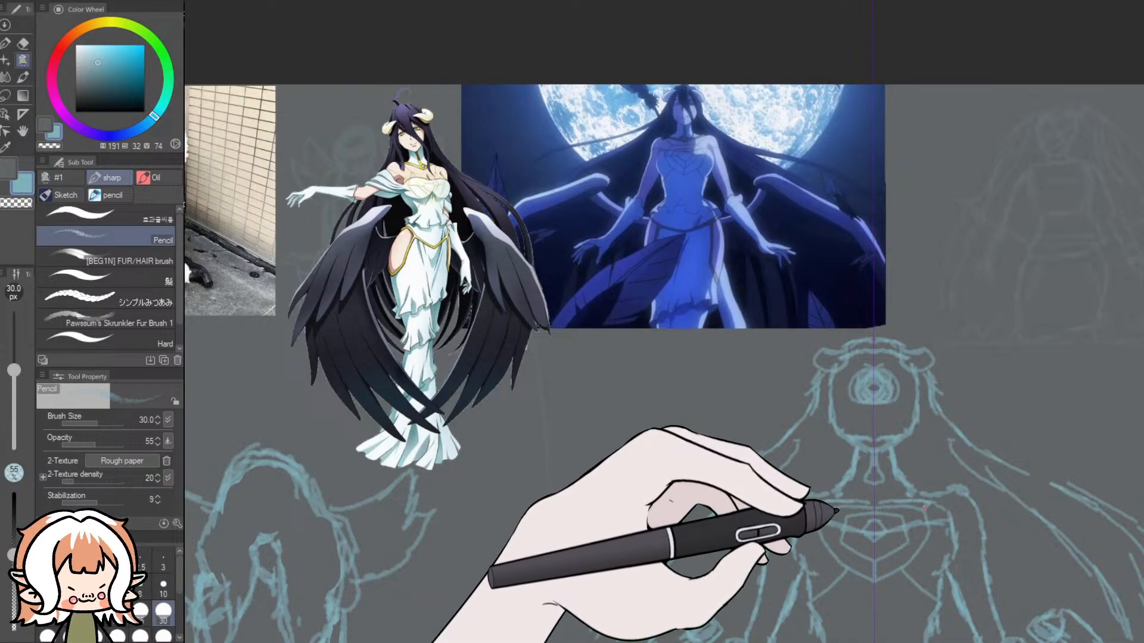
# - Try a small mirrored mouth, and erase the concentric eye circles and face outline with the Dynamic Eraser at 30 px
pyautogui.press('e')
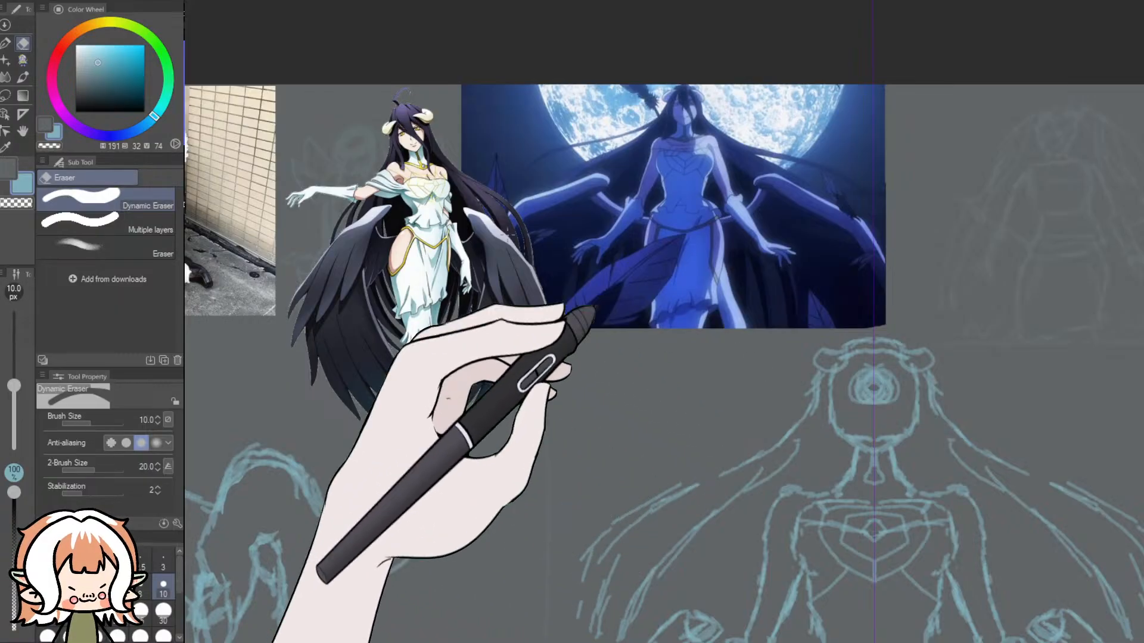
pyautogui.click(5, 44)
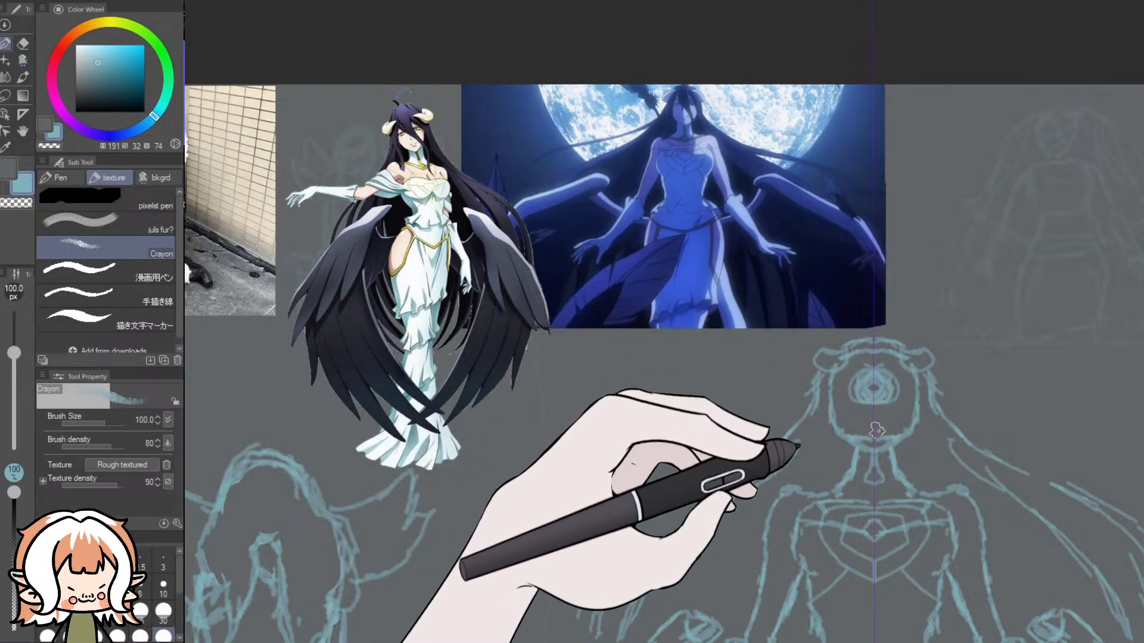
pyautogui.click(22, 60)
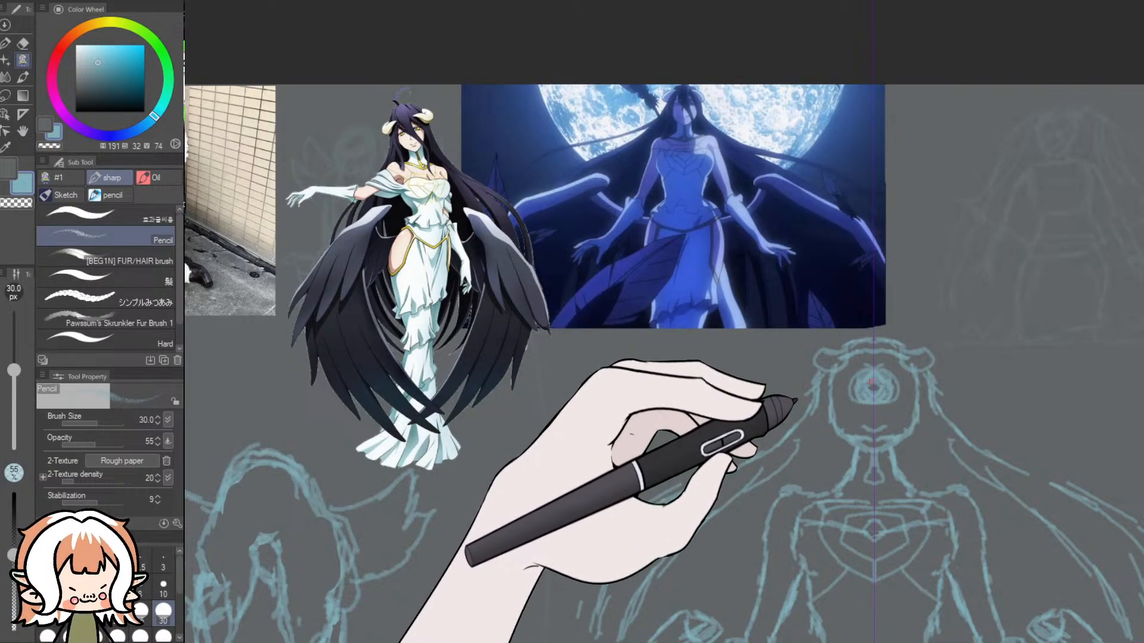
pyautogui.click(22, 43)
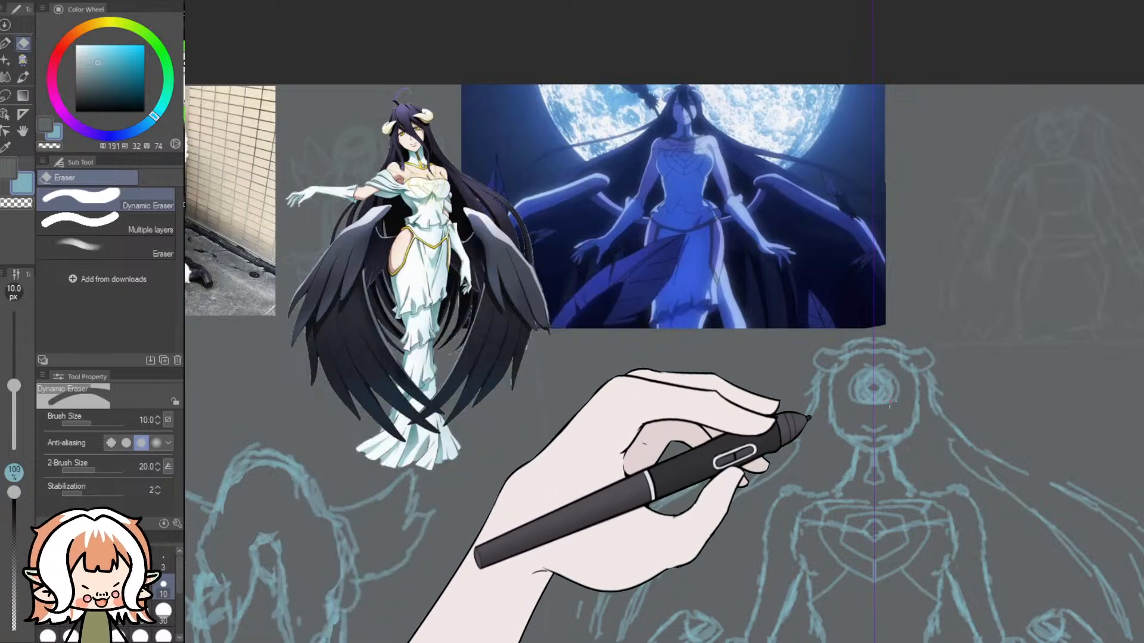
pyautogui.click(163, 611)
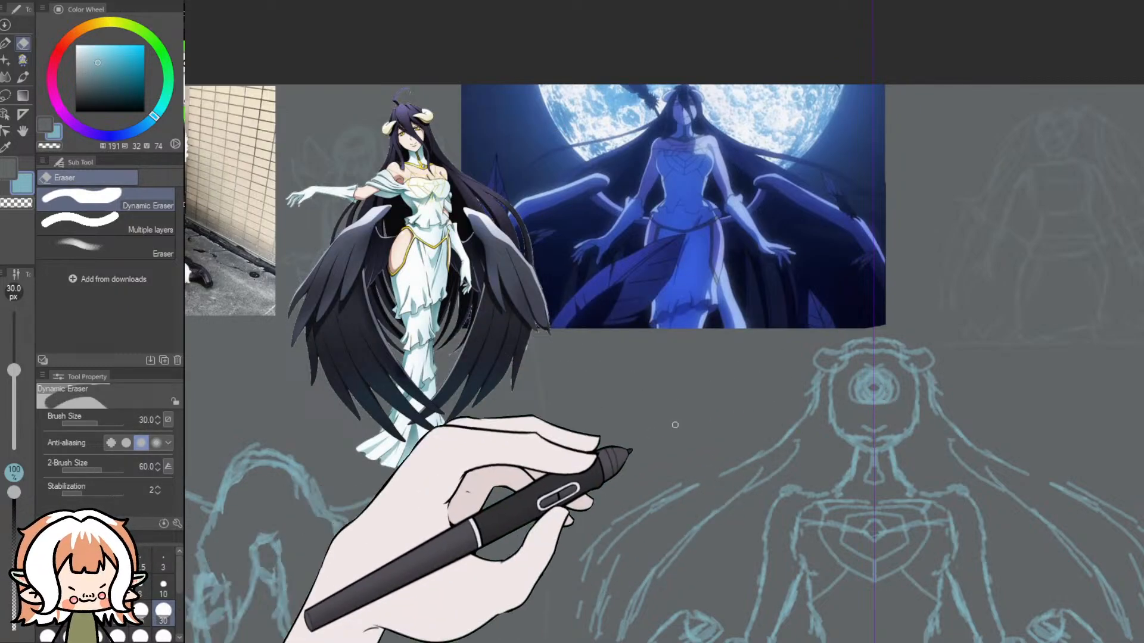
pyautogui.moveTo(903, 397)
pyautogui.mouseDown()
pyautogui.moveTo(881, 393)
pyautogui.moveTo(891, 381)
pyautogui.moveTo(863, 381)
pyautogui.moveTo(864, 367)
pyautogui.moveTo(867, 391)
pyautogui.mouseUp()
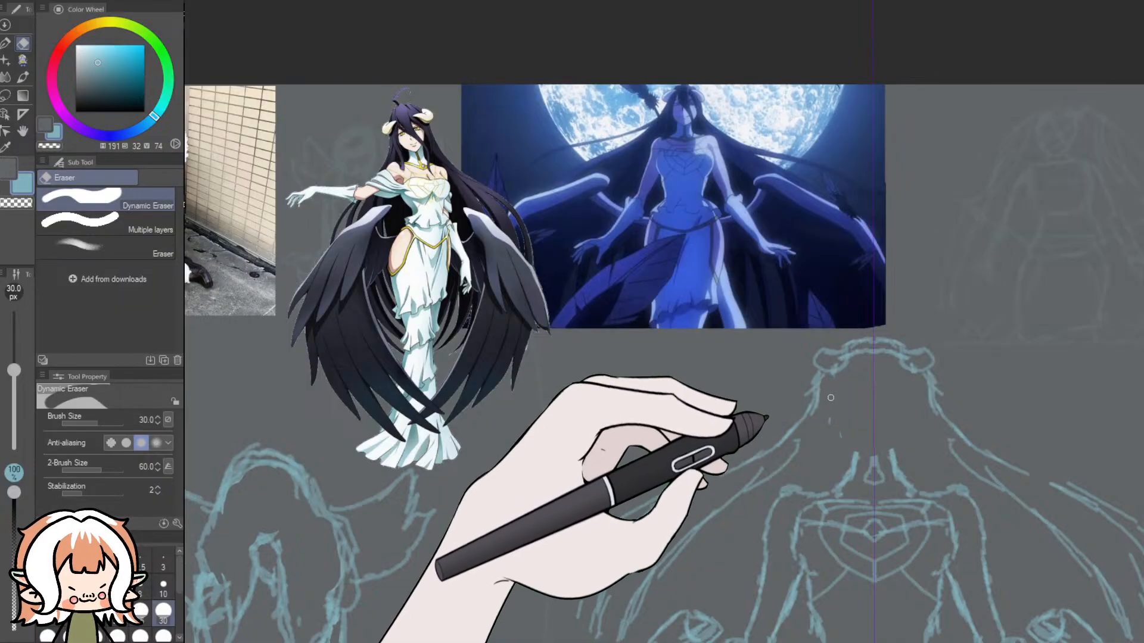
# - Redraw the face with the Pencil: mirrored hair locks framing both sides and a softly pointed jaw curve above the neck
pyautogui.click(23, 61)
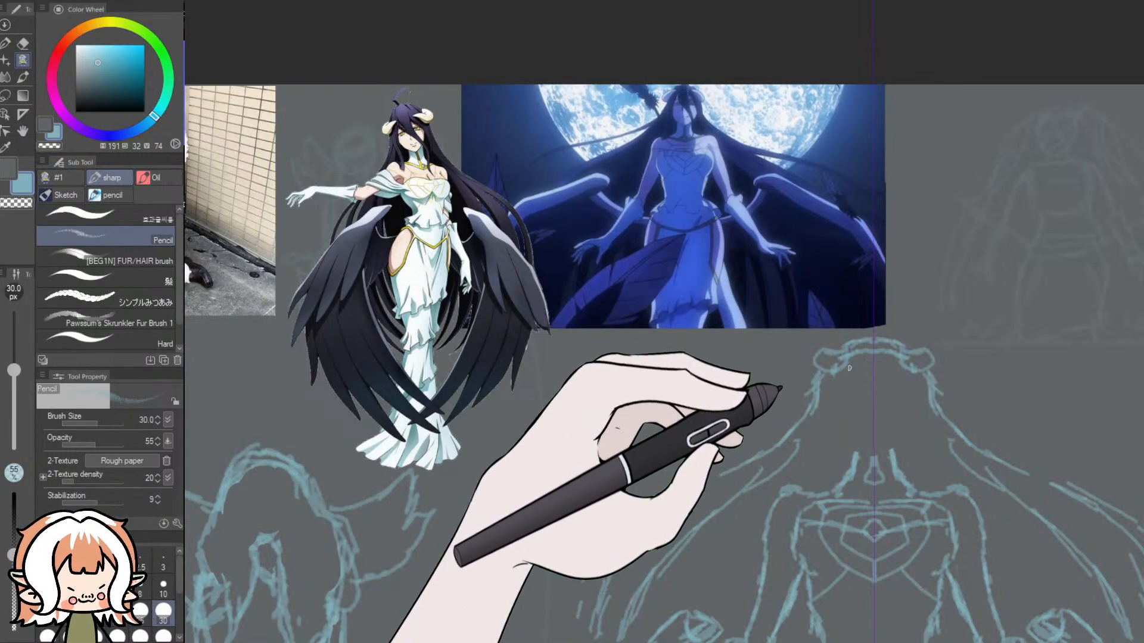
pyautogui.moveTo(844, 366)
pyautogui.mouseDown()
pyautogui.moveTo(831, 443)
pyautogui.moveTo(876, 451)
pyautogui.mouseUp()
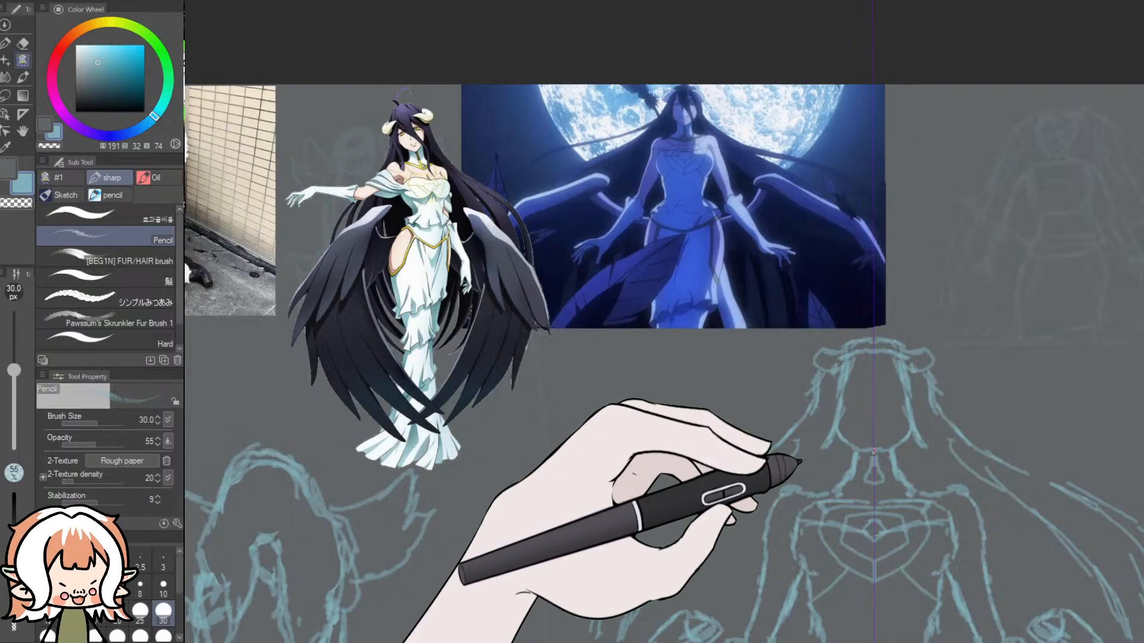
pyautogui.hotkey('ctrl', 'z')
pyautogui.hotkey('ctrl', 'z')
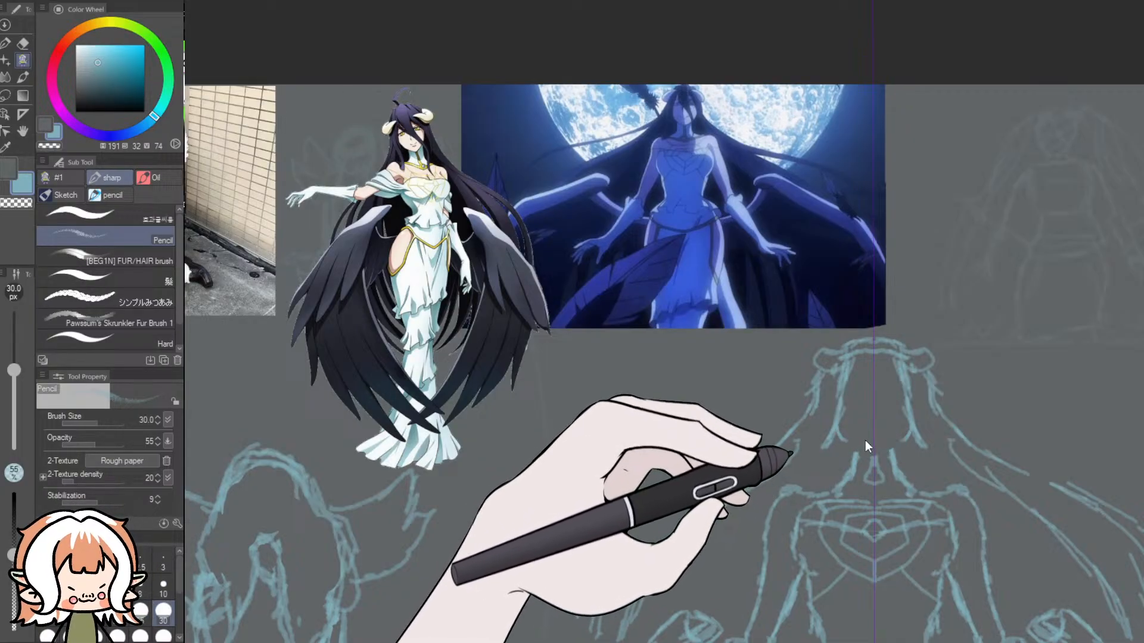
pyautogui.moveTo(867, 451); pyautogui.dragTo(855, 445)
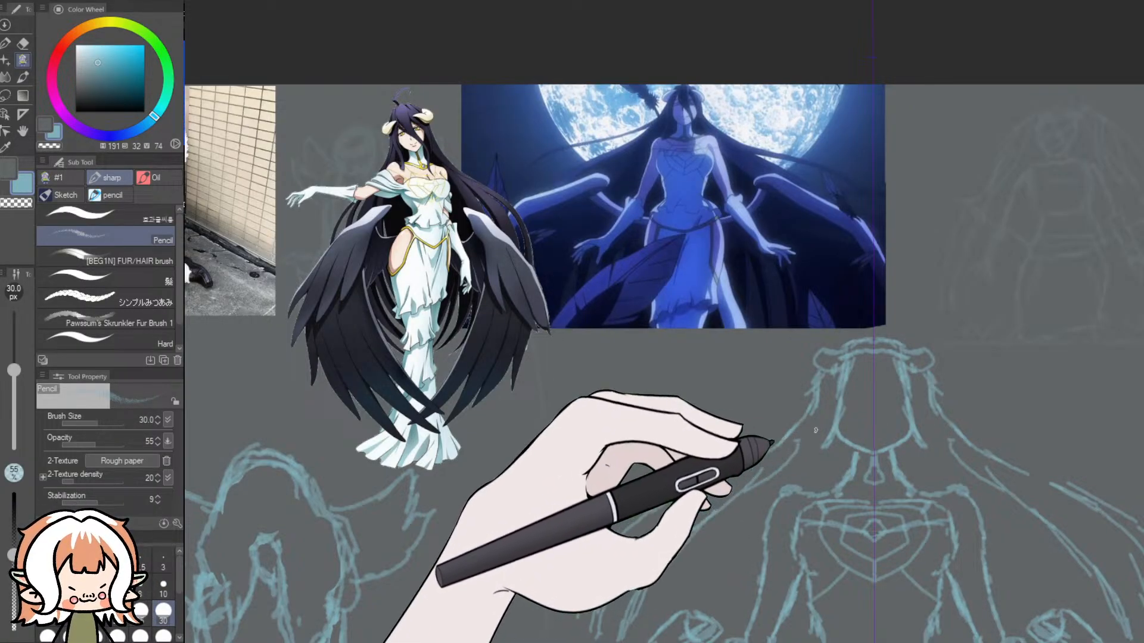
# - Reduce the Pencil to 10 px and try small mirrored mouth lines above the chin
pyautogui.click(163, 587)
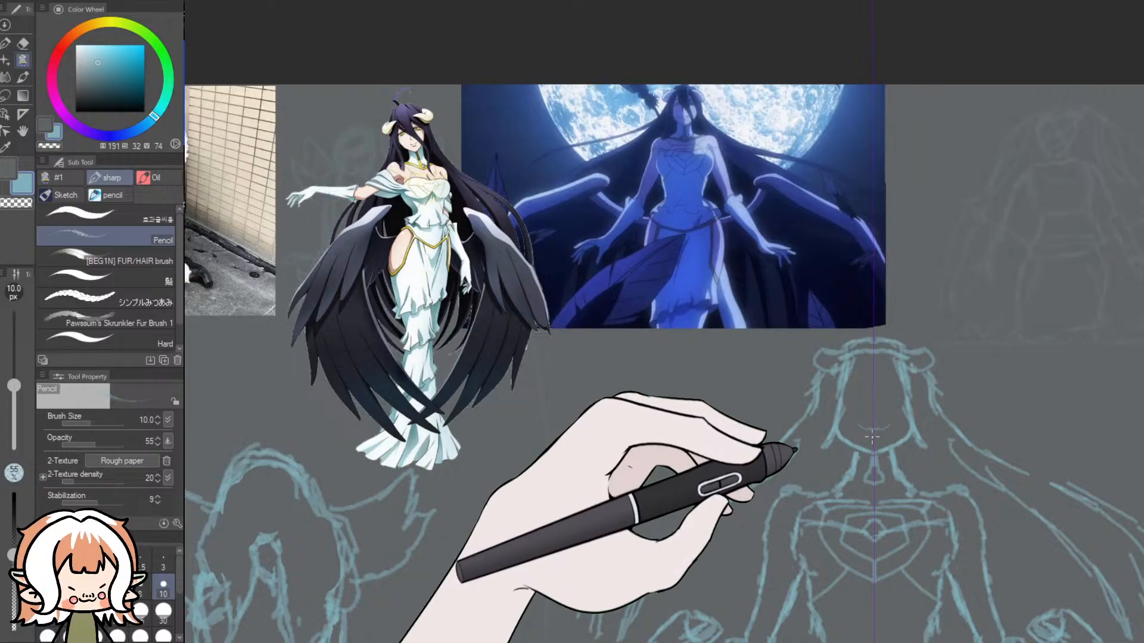
pyautogui.scroll(8, 677, 100)
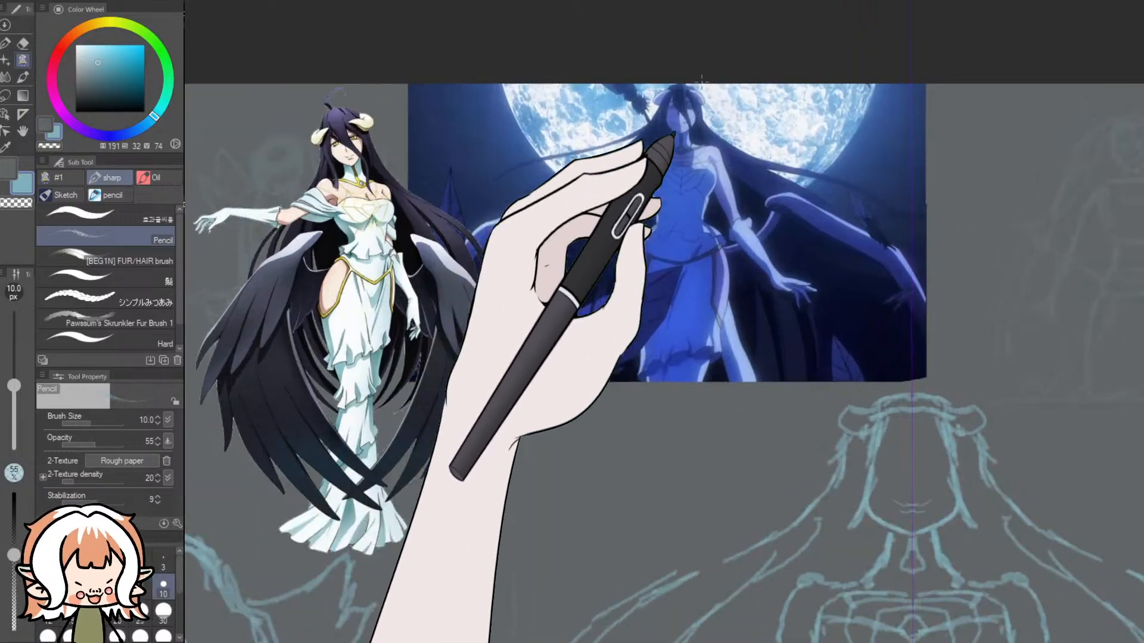
pyautogui.scroll(-8, 662, 120)
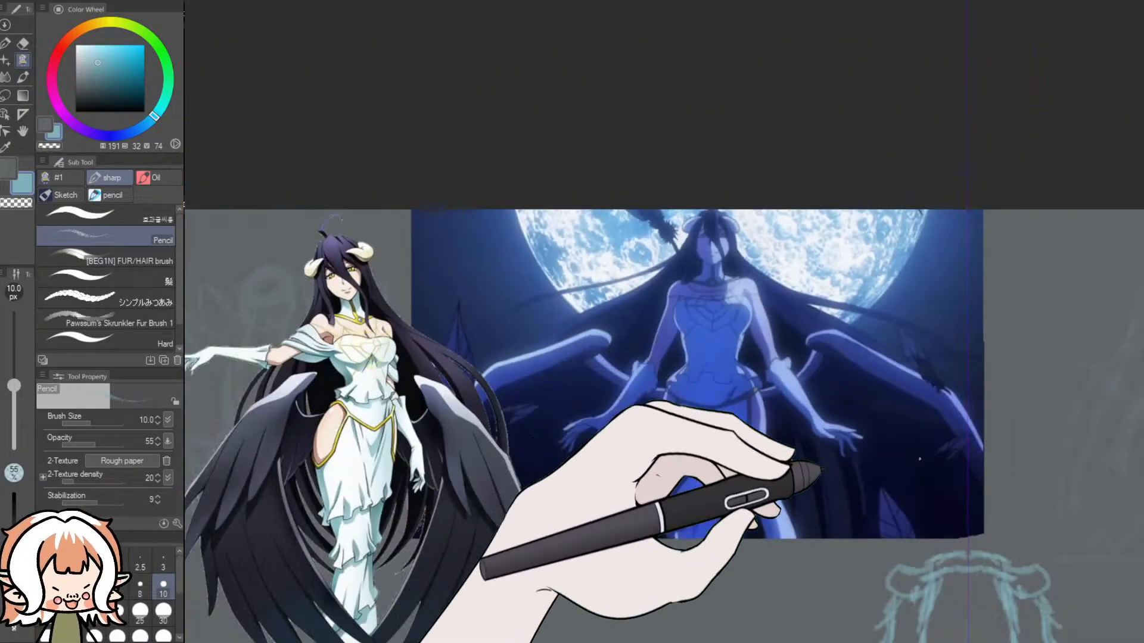
pyautogui.scroll(8, 834, 365)
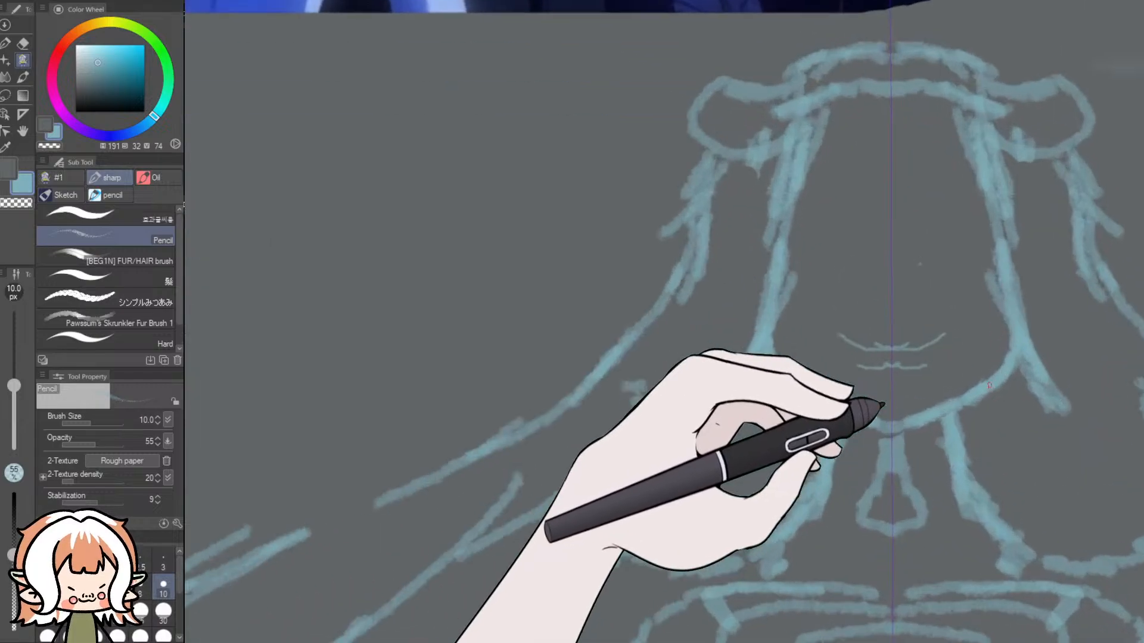
pyautogui.hotkey('ctrl', 'z')
pyautogui.hotkey('ctrl', 'z')
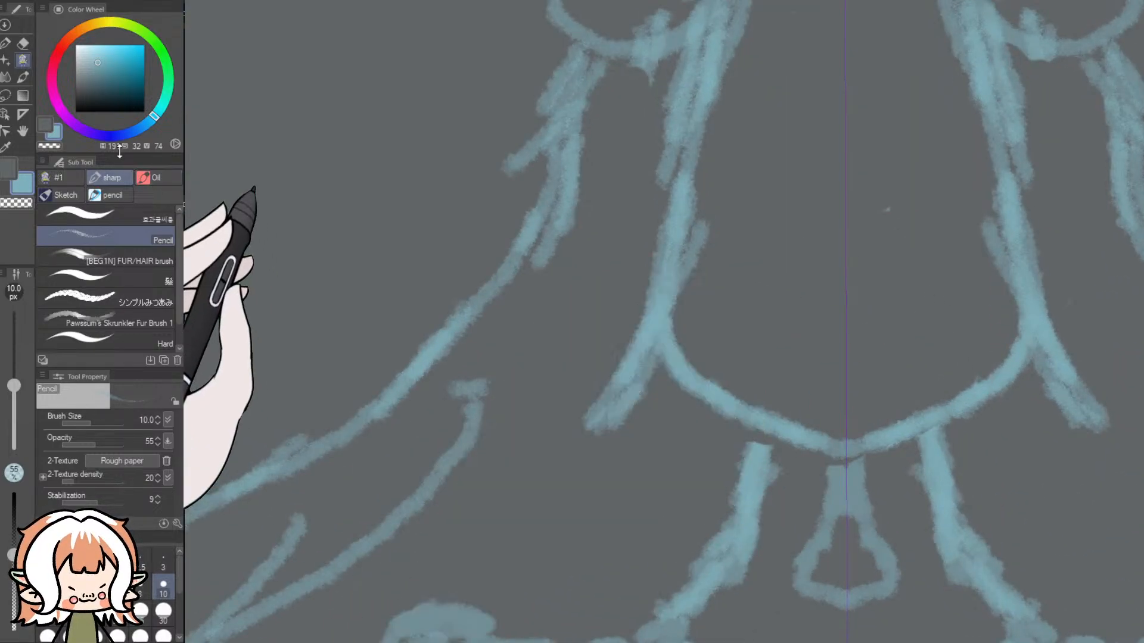
# - Sketch a small smiling mouth with upturned corners above the chin, and try a short lower-lip line
pyautogui.click(24, 42)
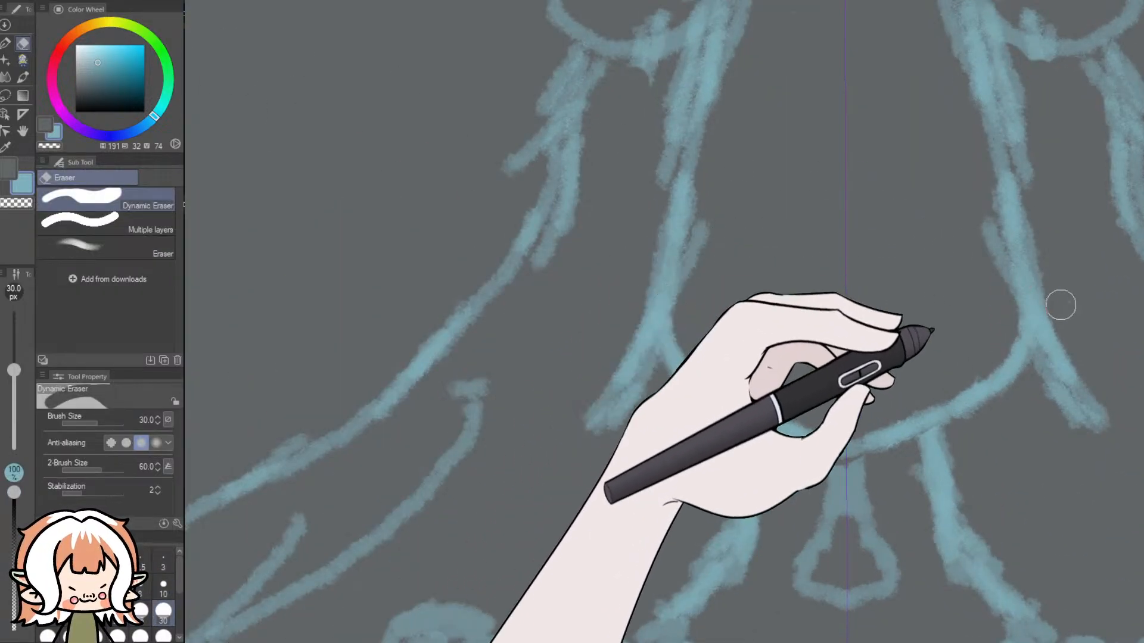
pyautogui.click(24, 61)
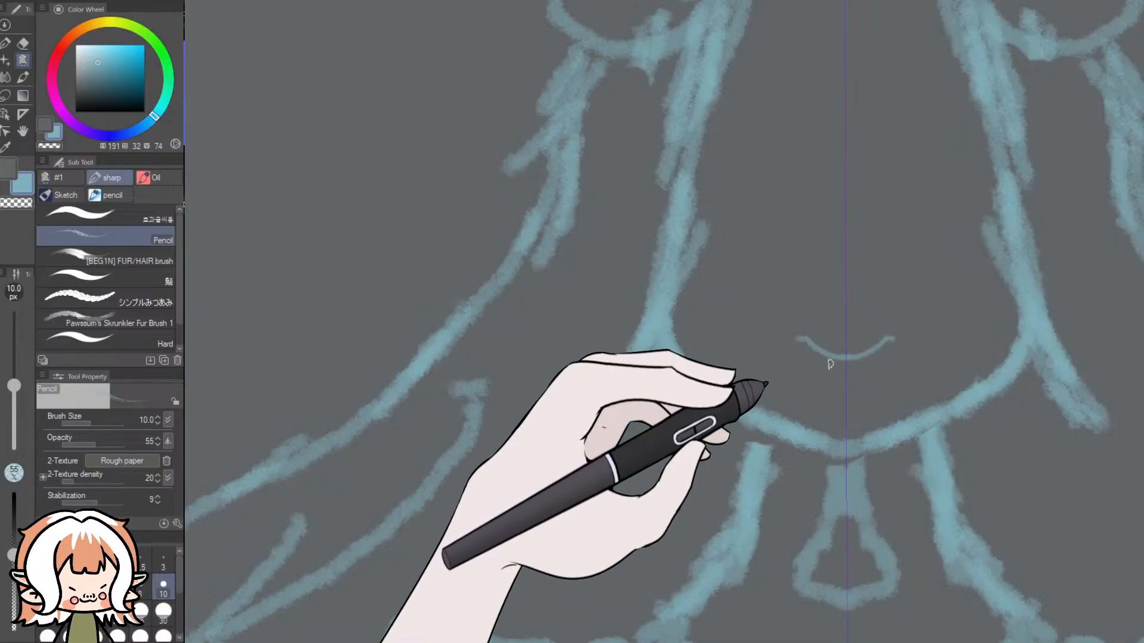
pyautogui.moveTo(1141, 317); pyautogui.dragTo(1108, 161)
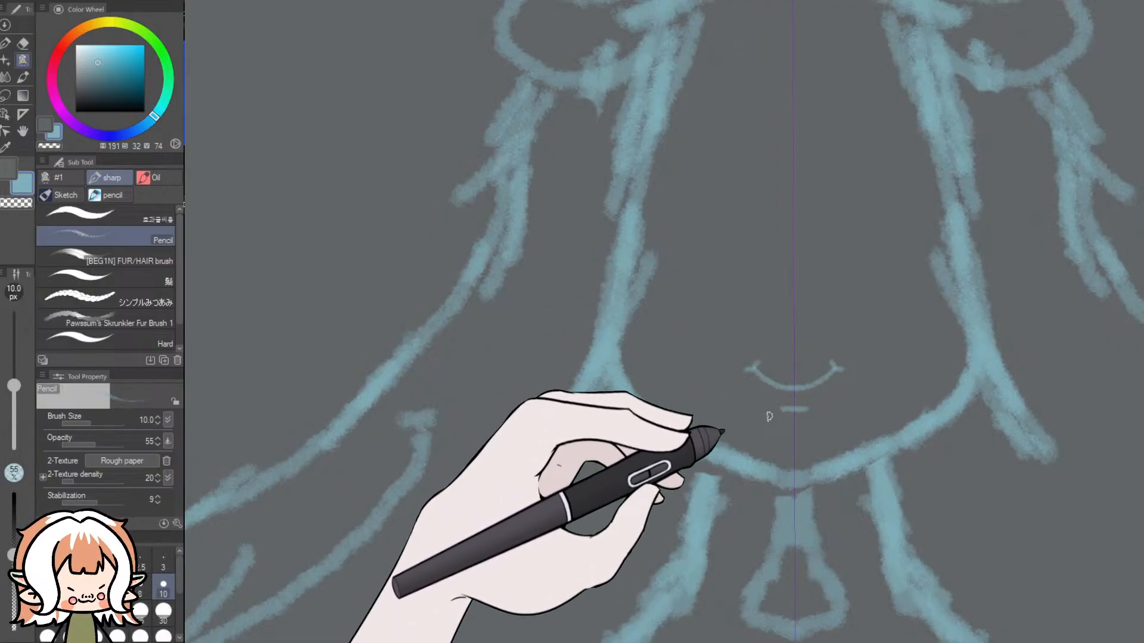
pyautogui.hotkey('ctrl', 'z')
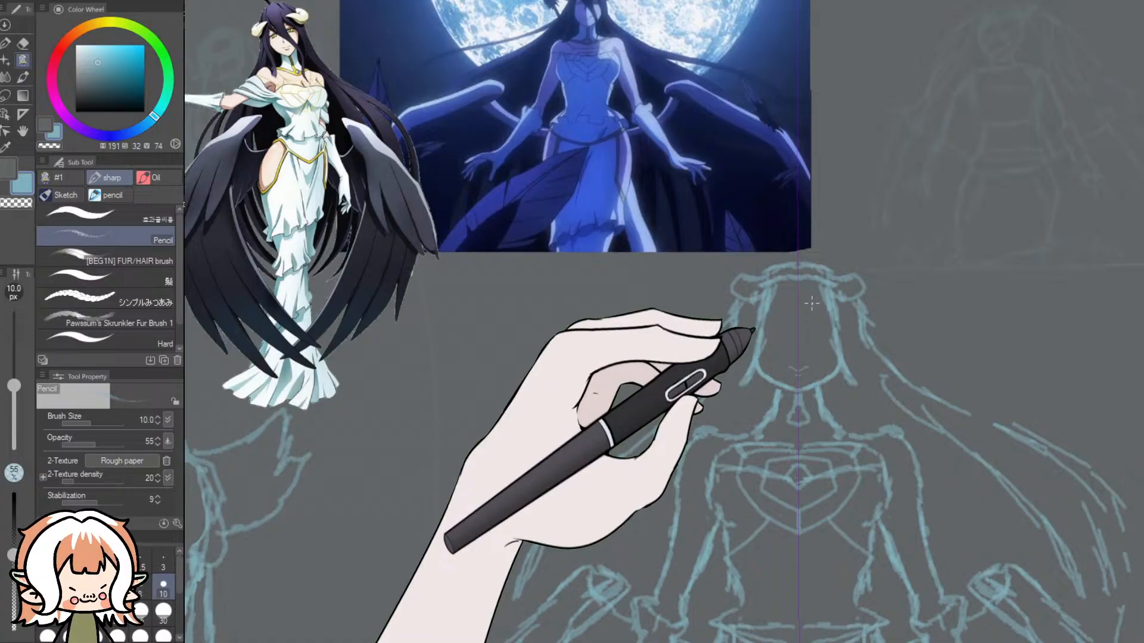
# - Study the face in the moonlit reference and sketch a small lower-lip mark and a nose on the symmetrical head
pyautogui.scroll(4, 813, 302)
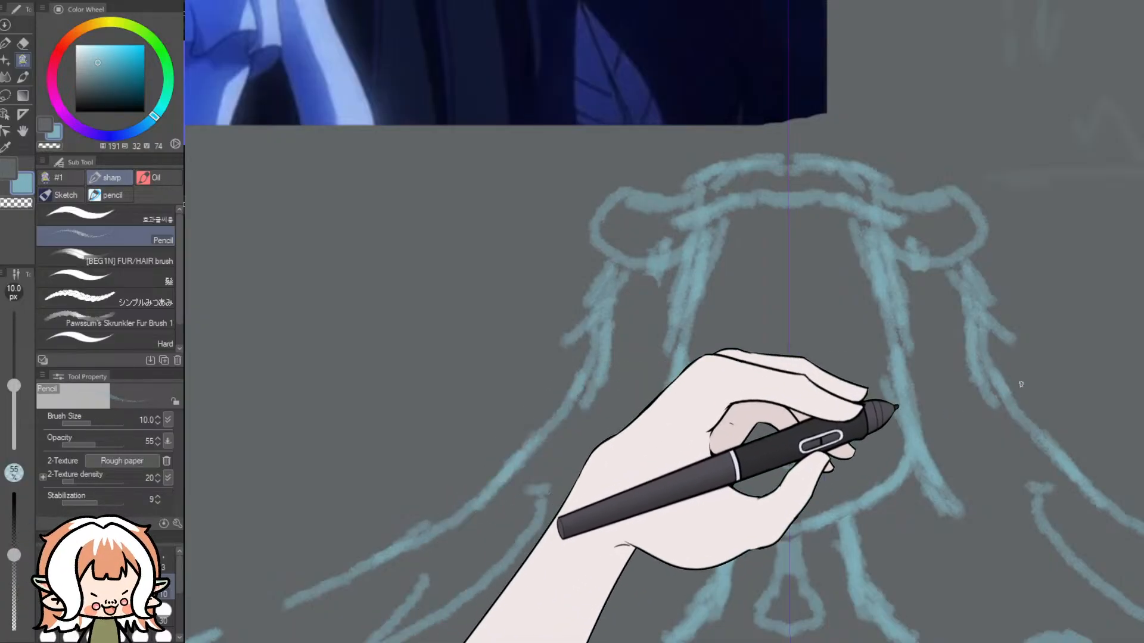
pyautogui.scroll(9, 996, 298)
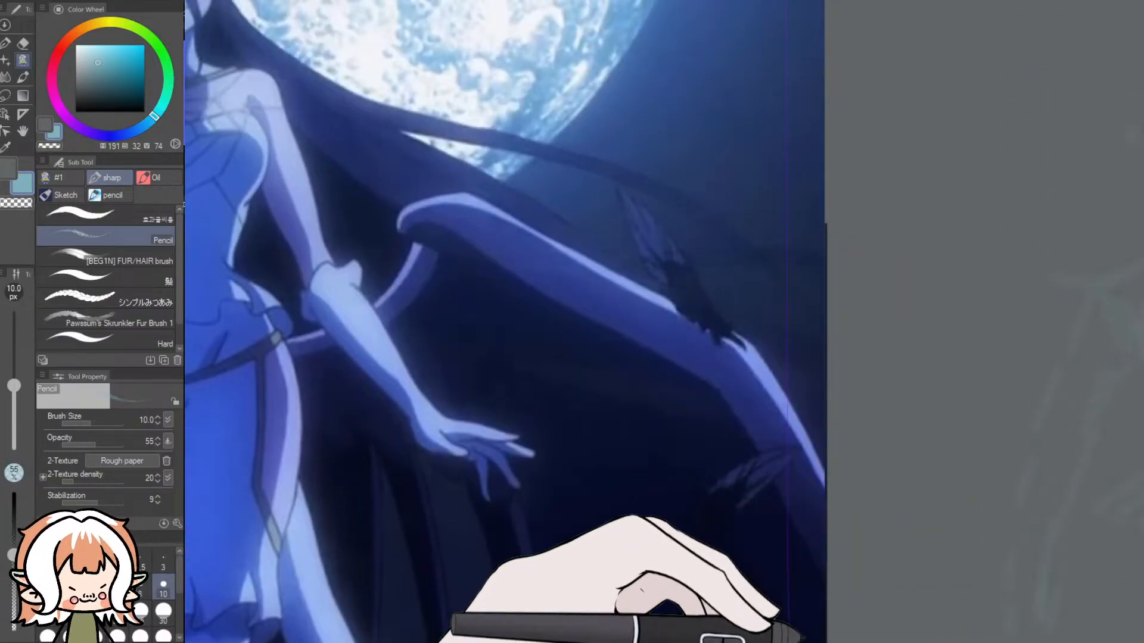
pyautogui.moveTo(795, 640); pyautogui.dragTo(783, 640)
pyautogui.scroll(1, 989, 244)
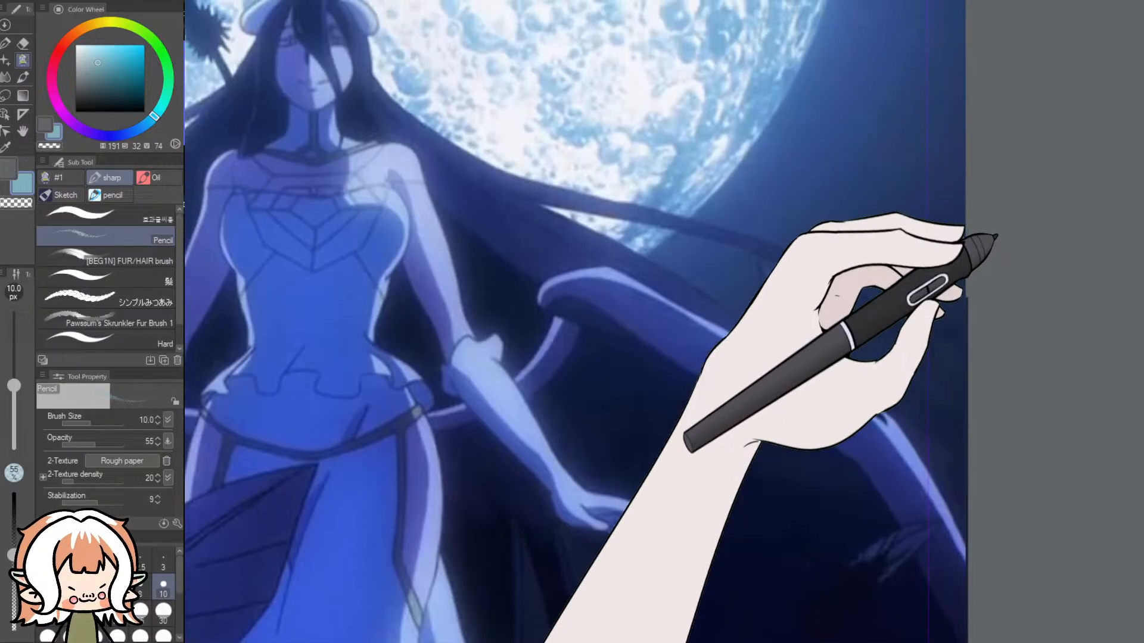
pyautogui.scroll(-10, 983, 255)
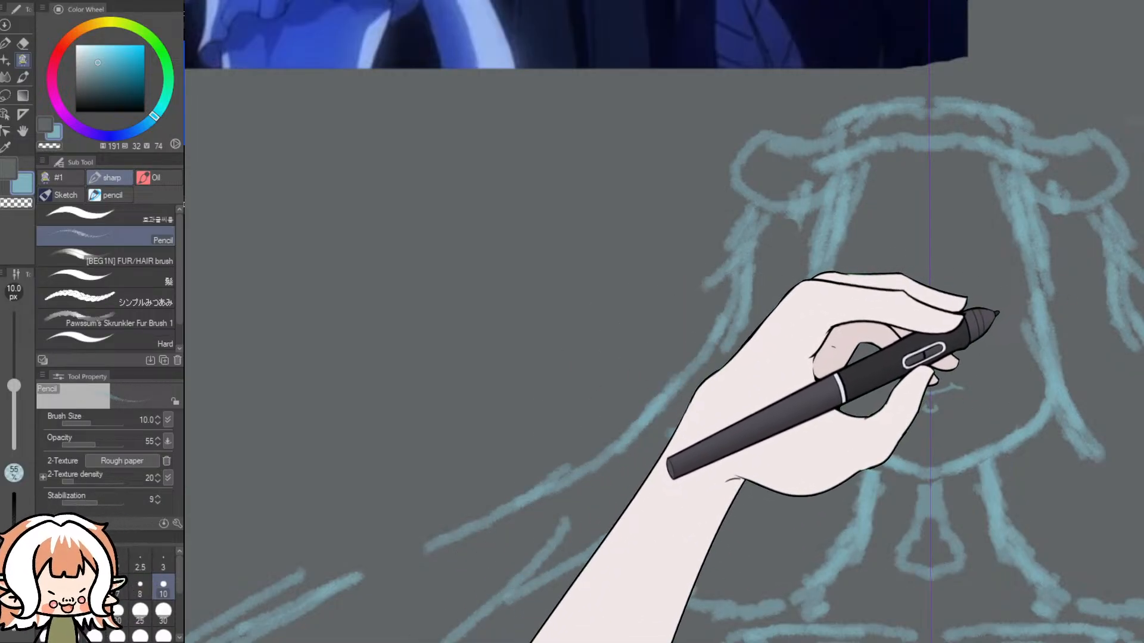
pyautogui.scroll(5, 1132, 204)
pyautogui.scroll(3, 1132, 203)
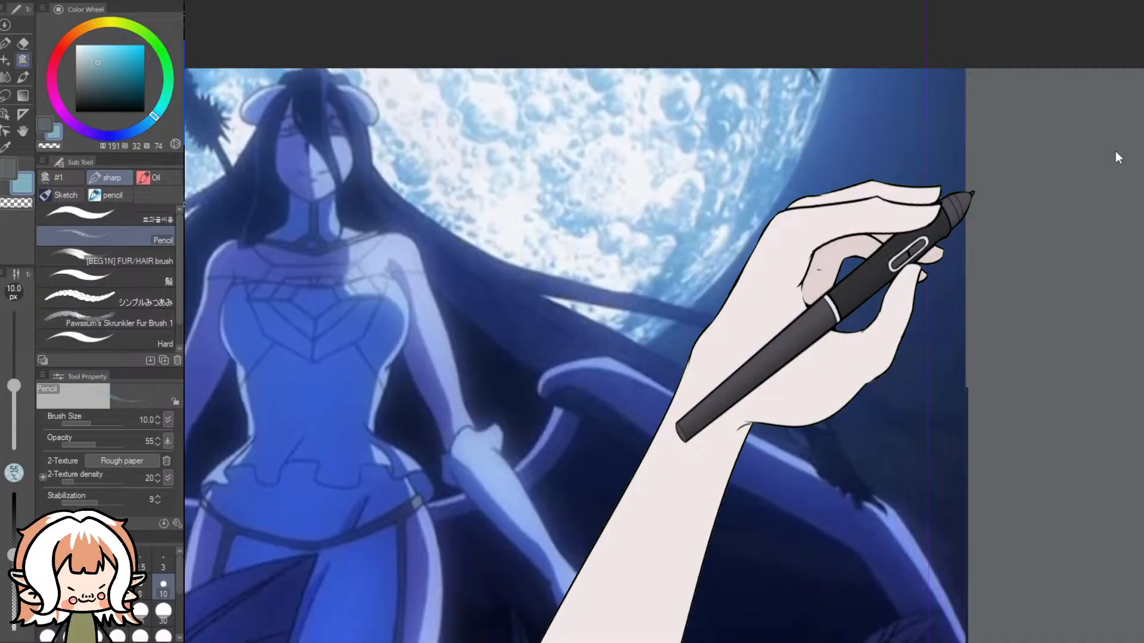
pyautogui.scroll(-5, 1115, 151)
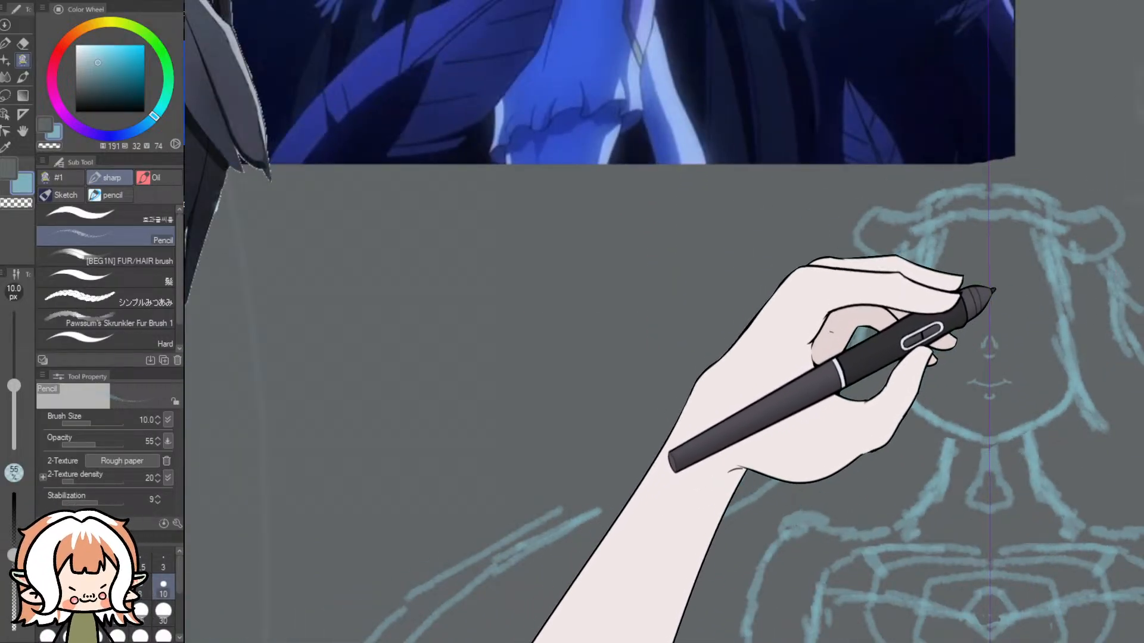
# - Check the whole figure sketch and add a small hair tuft at the centre of the crown
pyautogui.scroll(-5, 1098, 302)
pyautogui.scroll(-2, 893, 313)
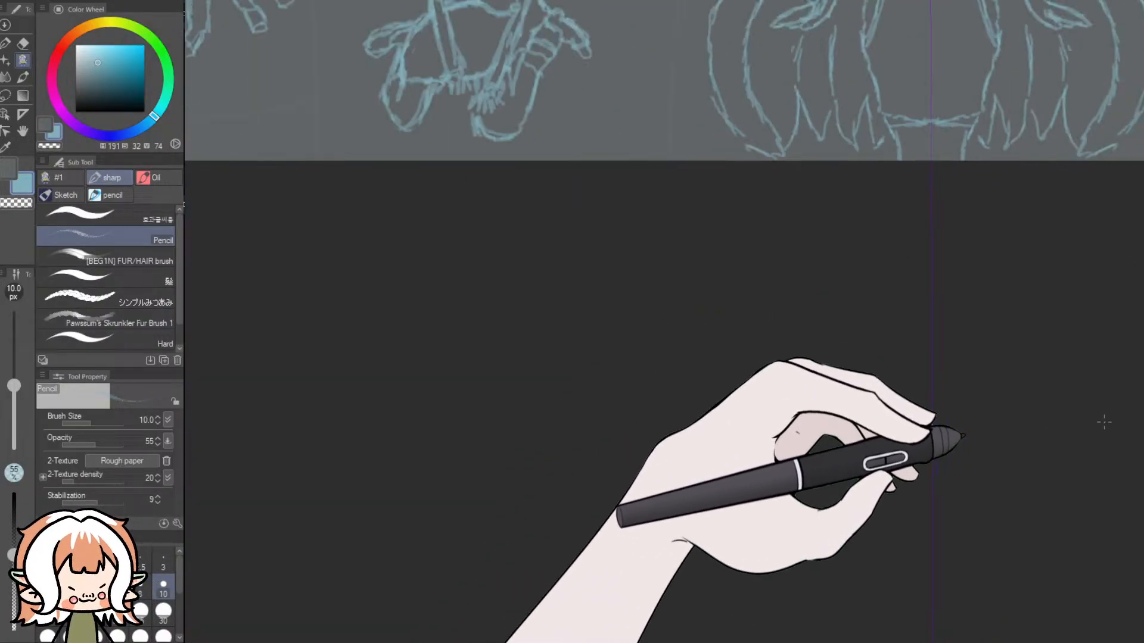
pyautogui.scroll(1, 1136, 405)
pyautogui.scroll(8, 1136, 211)
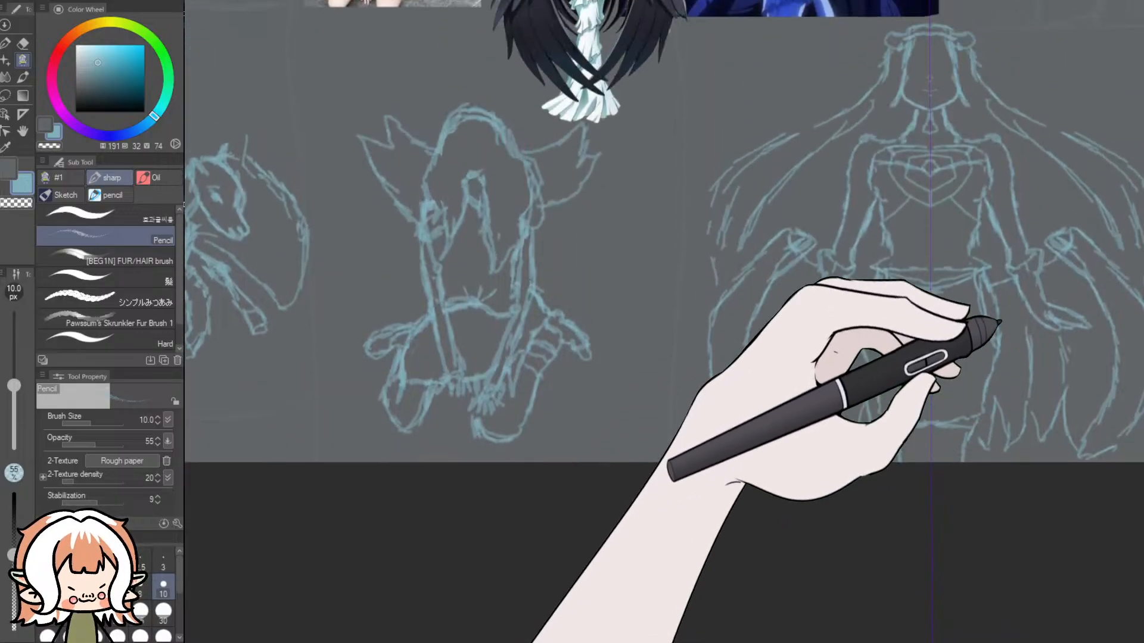
pyautogui.scroll(-2, 1137, 212)
pyautogui.scroll(5, 1004, 260)
pyautogui.scroll(1, 817, 173)
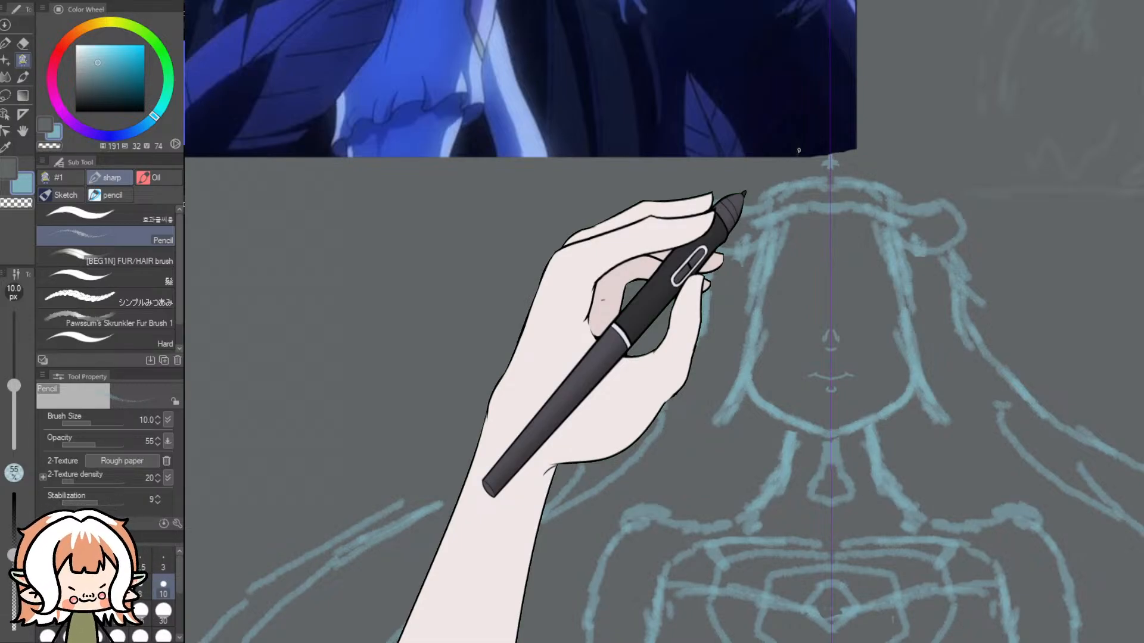
# - Sketch mirrored eyes on the face with curved upper lids and lower lid lines above the nose
pyautogui.moveTo(854, 281); pyautogui.dragTo(844, 290)
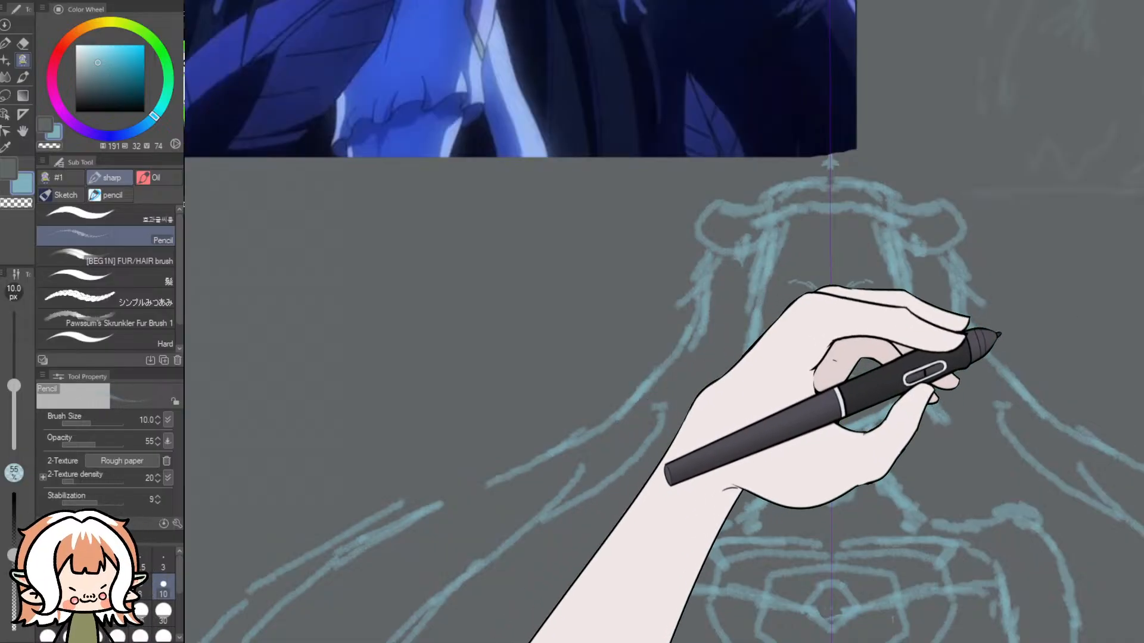
pyautogui.moveTo(1141, 315); pyautogui.dragTo(1141, 311)
pyautogui.moveTo(996, 335); pyautogui.dragTo(1009, 309)
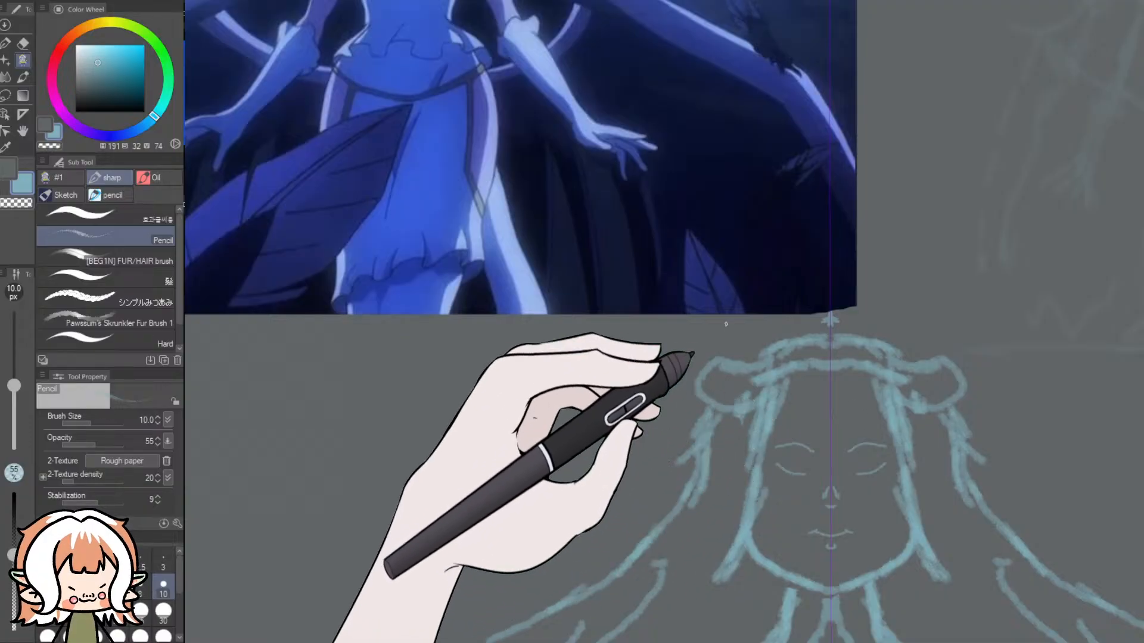
# - Examine the eyes, fringe, horns and bodice in the white-dress reference, comparing them with the moonlit reference and the sketch
pyautogui.scroll(-3, 621, 232)
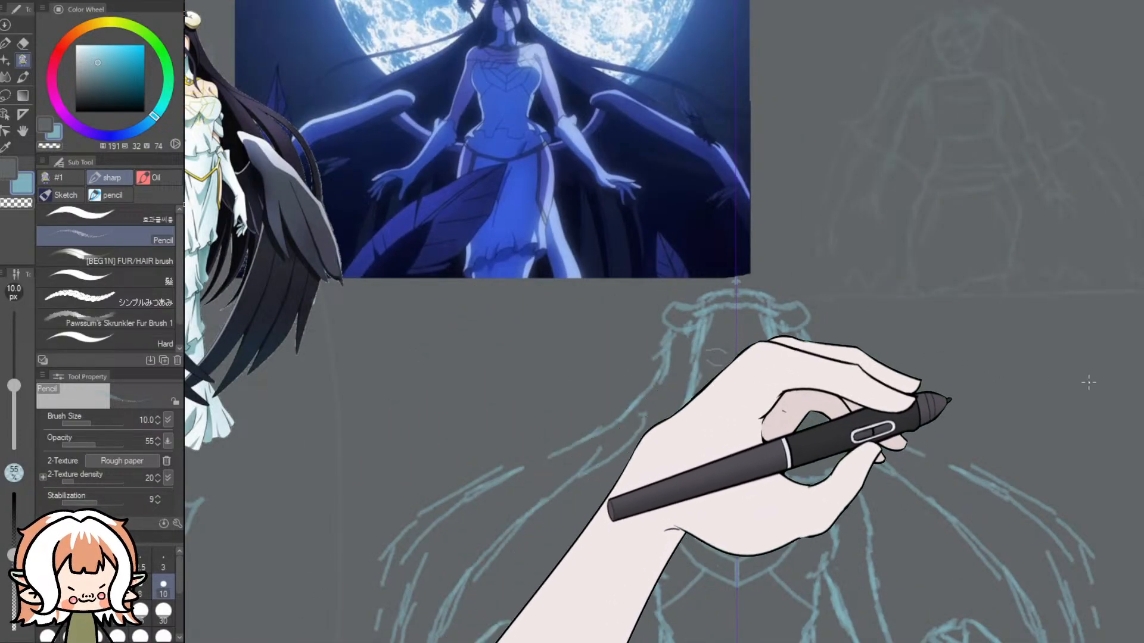
pyautogui.scroll(1, 962, 363)
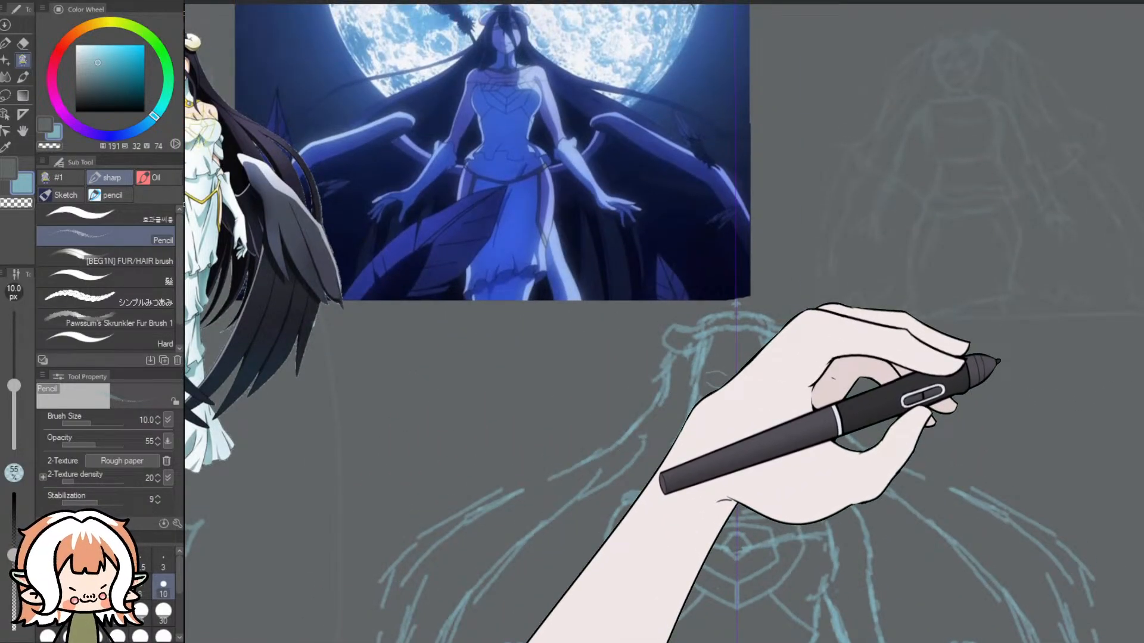
pyautogui.moveTo(999, 361); pyautogui.dragTo(995, 368)
pyautogui.scroll(2, 476, 106)
pyautogui.moveTo(492, 595); pyautogui.dragTo(792, 596)
pyautogui.scroll(5, 387, 63)
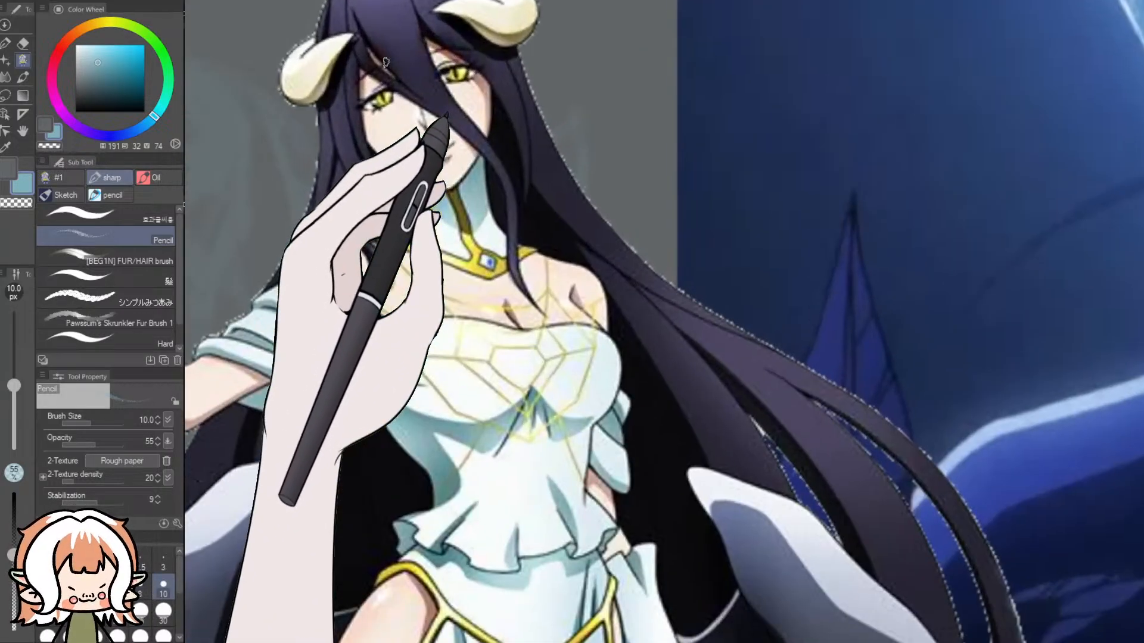
pyautogui.scroll(1, 386, 62)
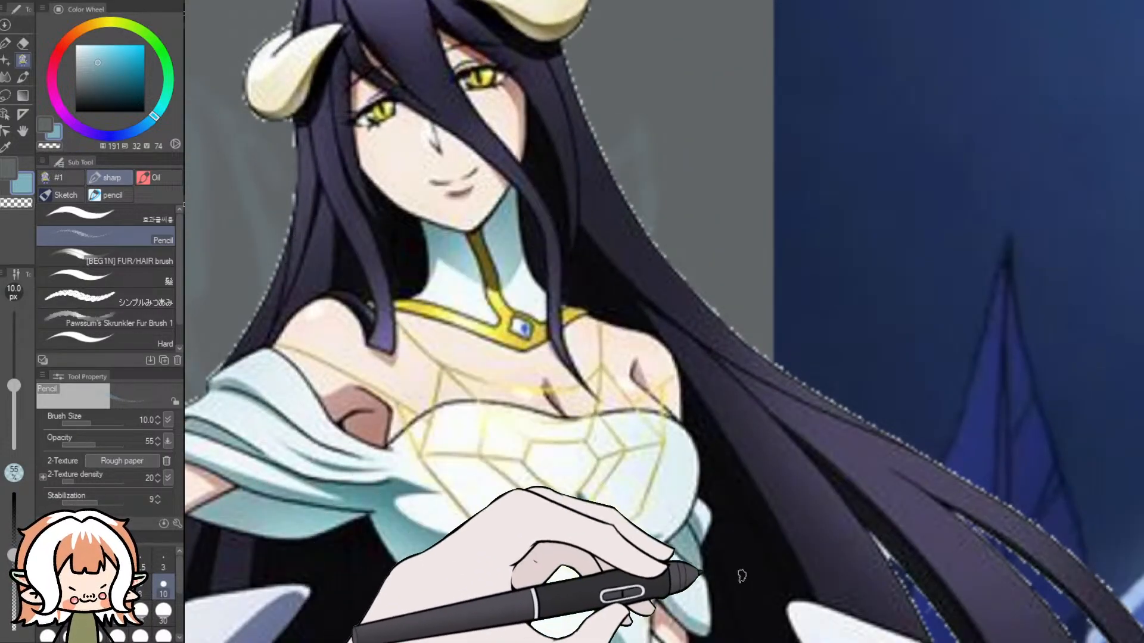
pyautogui.moveTo(739, 572); pyautogui.dragTo(250, 571)
pyautogui.moveTo(775, 572); pyautogui.dragTo(274, 590)
pyautogui.moveTo(774, 596); pyautogui.dragTo(478, 596)
pyautogui.scroll(-1, 664, 321)
pyautogui.moveTo(775, 239); pyautogui.dragTo(679, 424)
pyautogui.moveTo(745, 595); pyautogui.dragTo(775, 89)
pyautogui.moveTo(715, 626); pyautogui.dragTo(864, 35)
pyautogui.scroll(-2, 1026, 371)
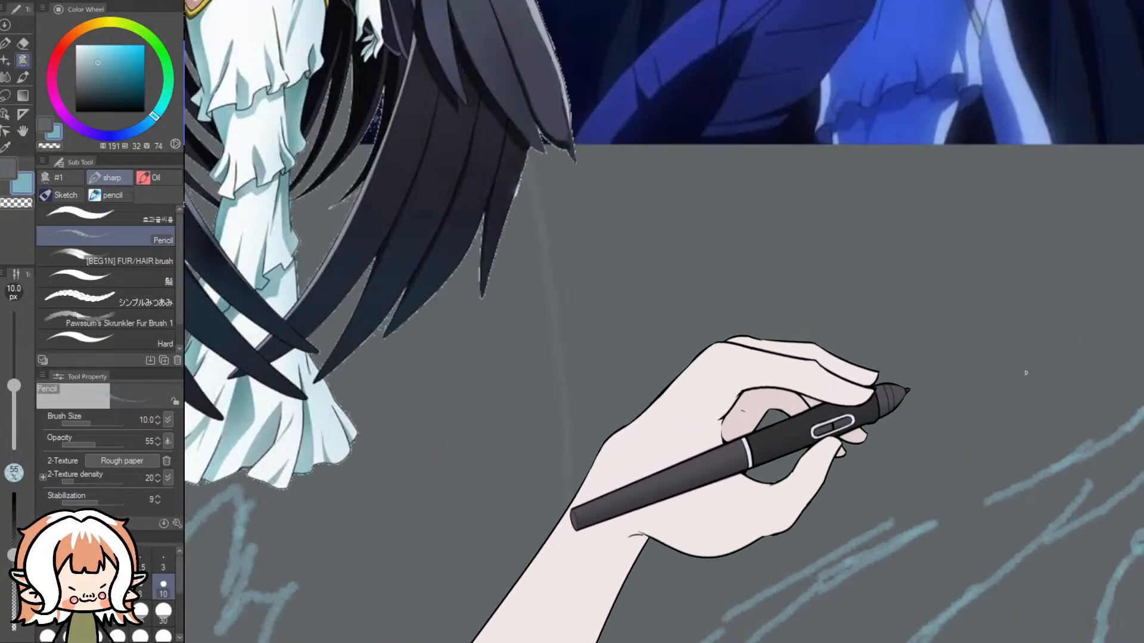
# - Erase both eyes from the symmetrical head, leaving the nose and mouth in place
pyautogui.scroll(-2, 1026, 371)
pyautogui.moveTo(1132, 559); pyautogui.dragTo(784, 559)
pyautogui.scroll(3, 811, 353)
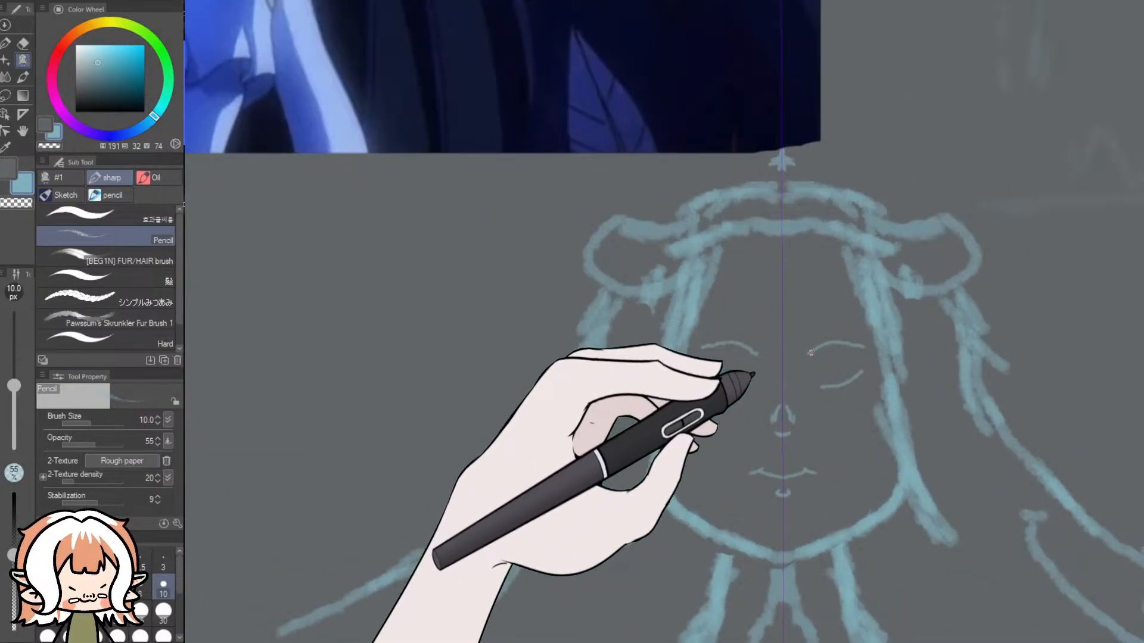
pyautogui.click(23, 43)
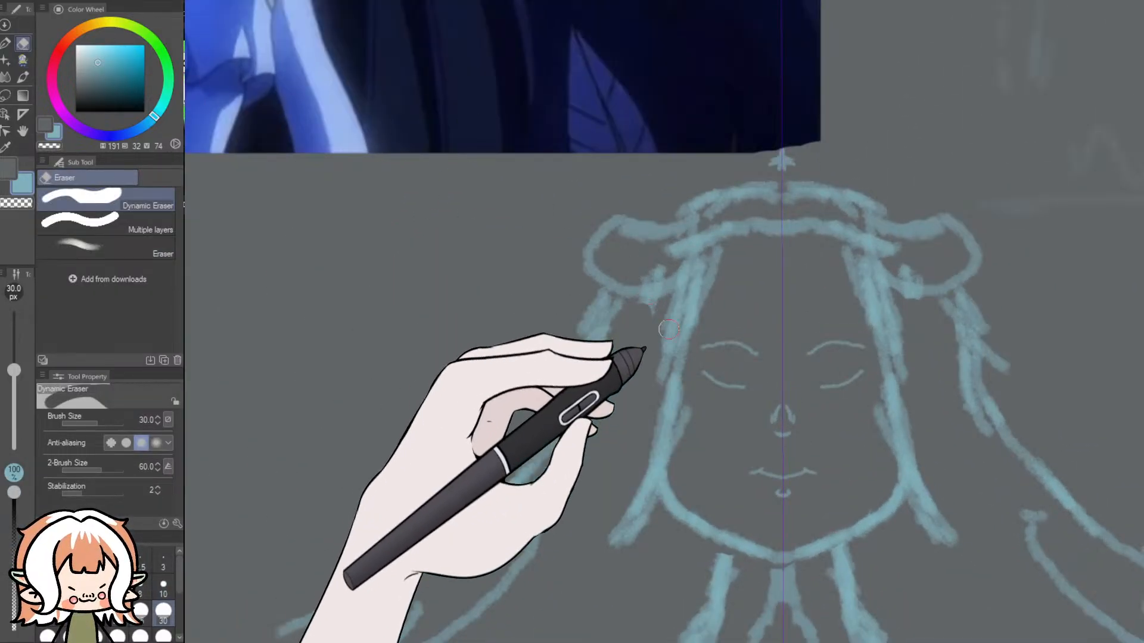
pyautogui.moveTo(703, 352)
pyautogui.mouseDown()
pyautogui.moveTo(817, 397)
pyautogui.moveTo(822, 339)
pyautogui.moveTo(849, 376)
pyautogui.moveTo(853, 342)
pyautogui.mouseUp()
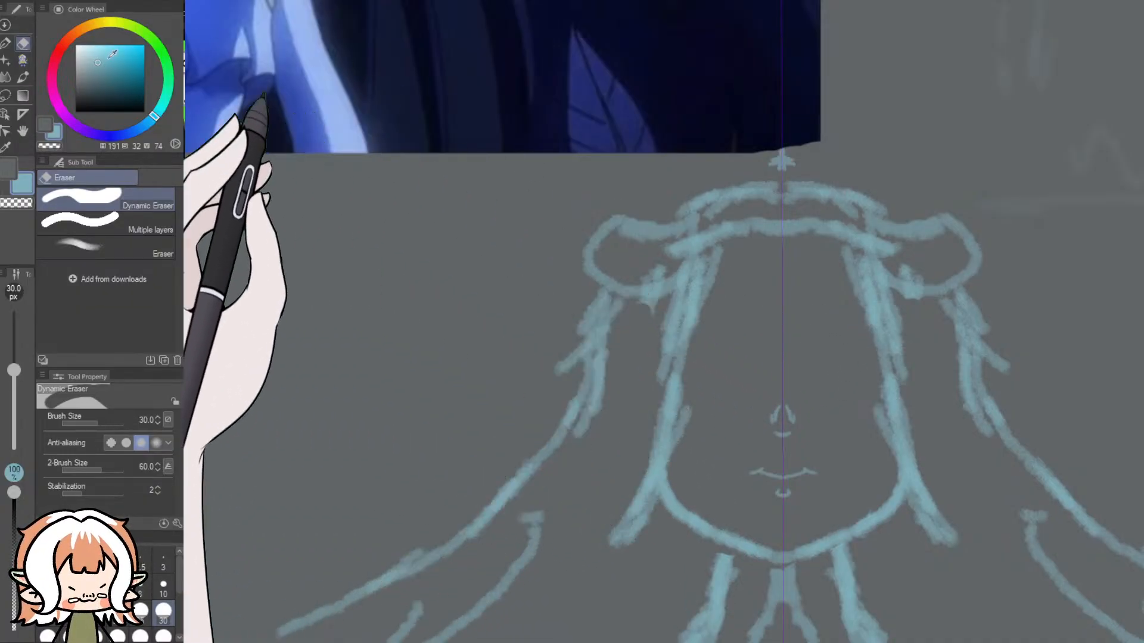
# - Redraw the mirrored eyes with a 10 px pencil, giving them slanted upper lids, outer lashes, irises and short lower lid lines
pyautogui.click(22, 60)
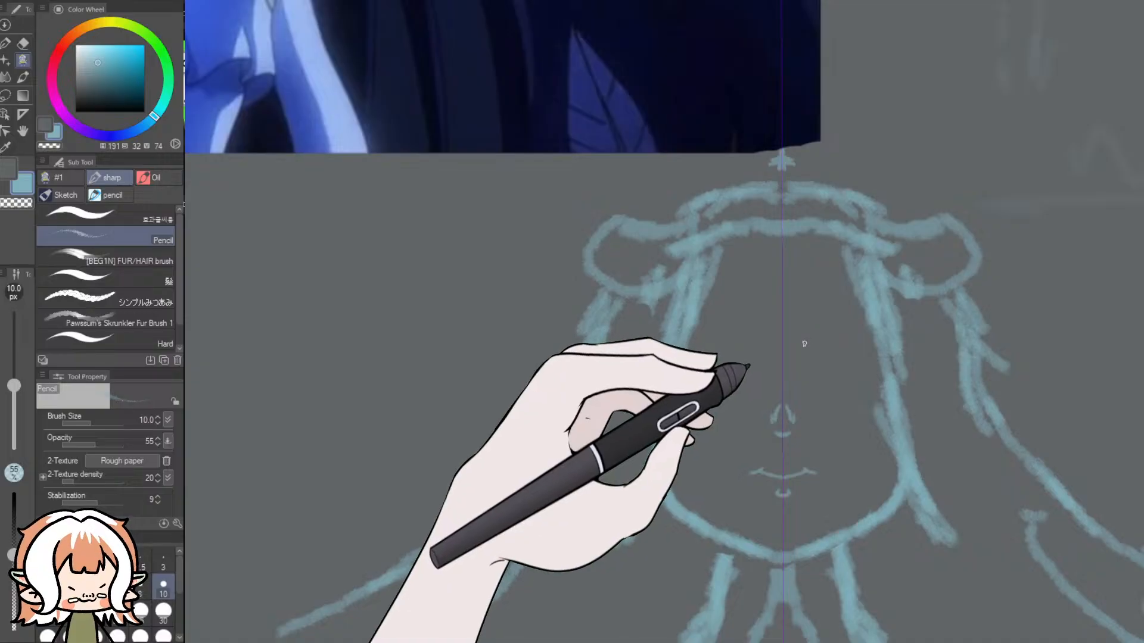
pyautogui.moveTo(803, 344)
pyautogui.mouseDown()
pyautogui.moveTo(852, 344)
pyautogui.moveTo(856, 360)
pyautogui.mouseUp()
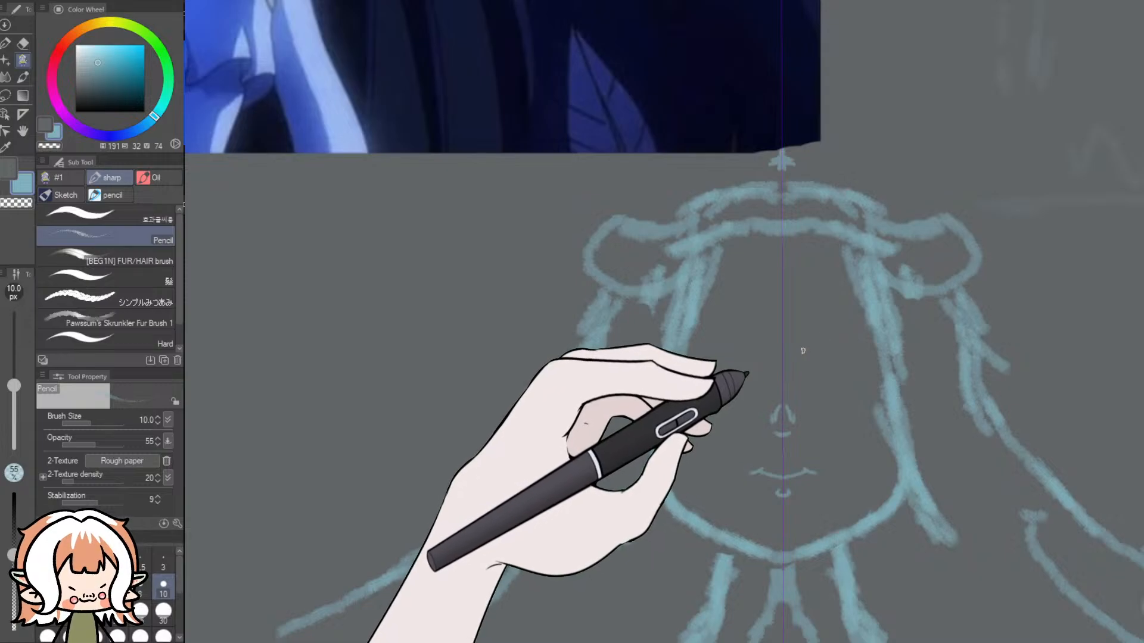
pyautogui.moveTo(802, 352)
pyautogui.mouseDown()
pyautogui.moveTo(867, 351)
pyautogui.moveTo(824, 382)
pyautogui.moveTo(846, 383)
pyautogui.moveTo(815, 377)
pyautogui.moveTo(812, 358)
pyautogui.moveTo(839, 377)
pyautogui.mouseUp()
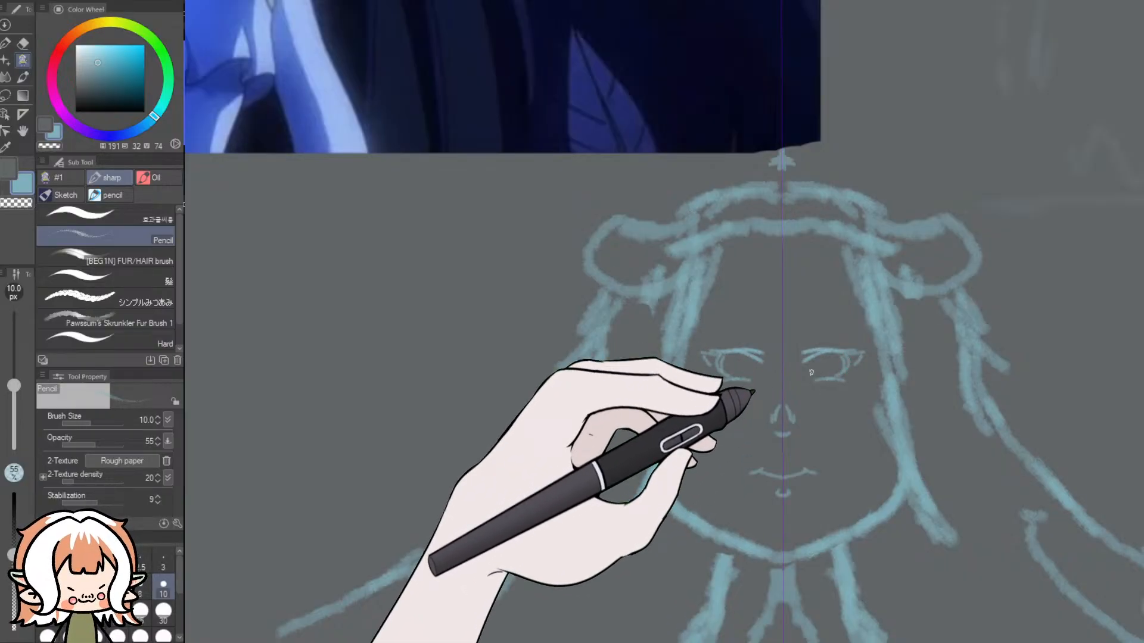
pyautogui.scroll(-5, 811, 372)
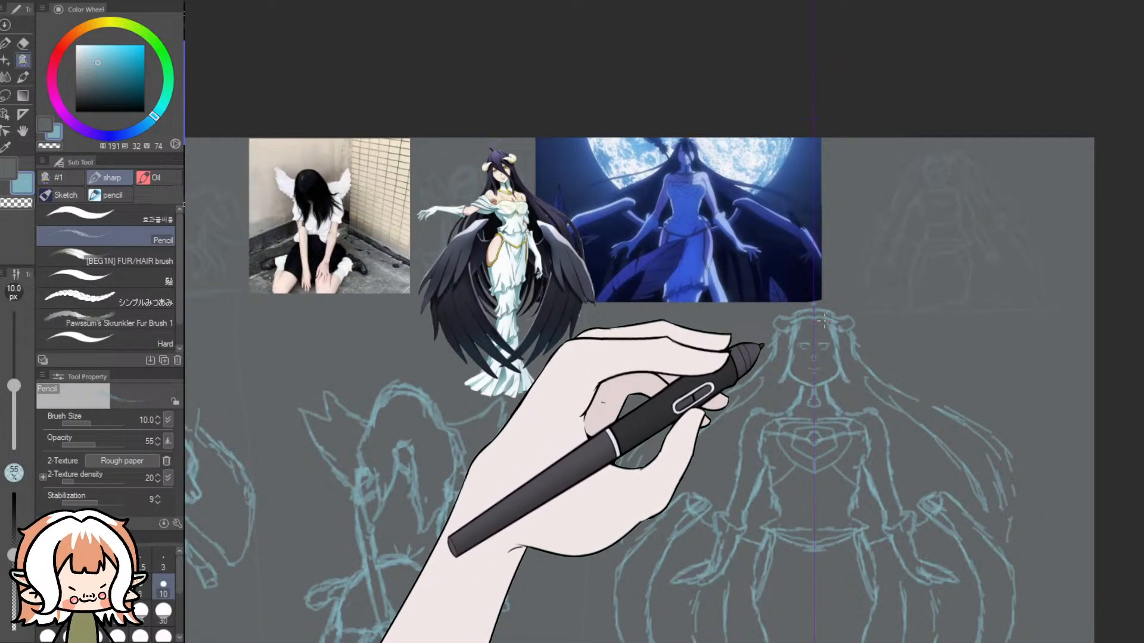
pyautogui.scroll(5, 823, 322)
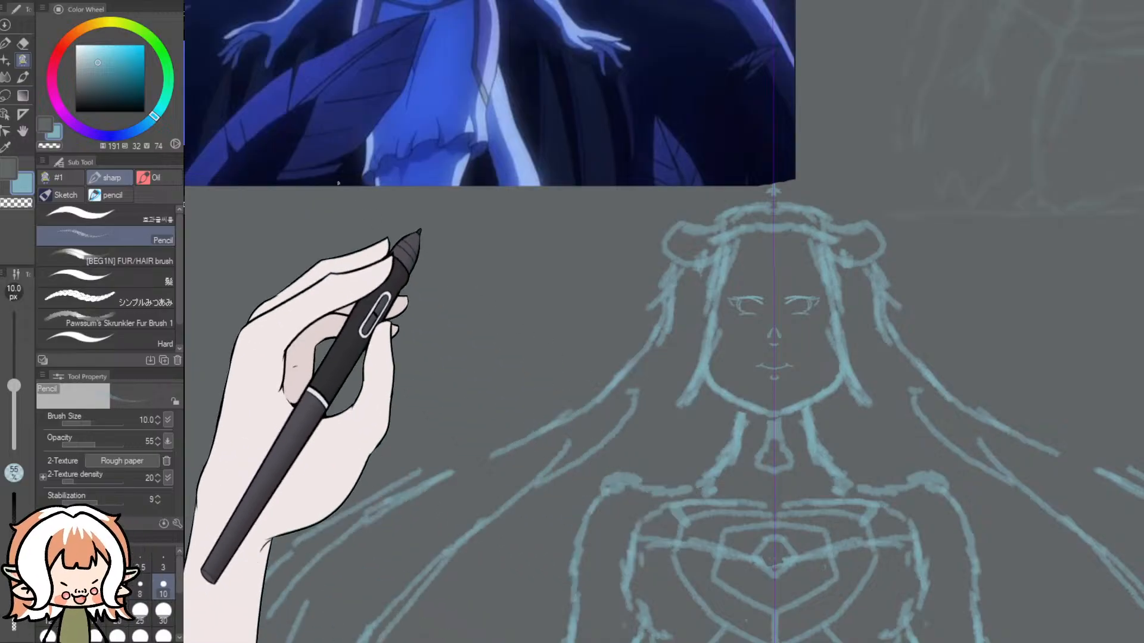
# - Erase the old jawline, sketch inner hair locks beside the cheeks, and redraw a shorter pointed jaw with a 30 px pencil
pyautogui.click(23, 43)
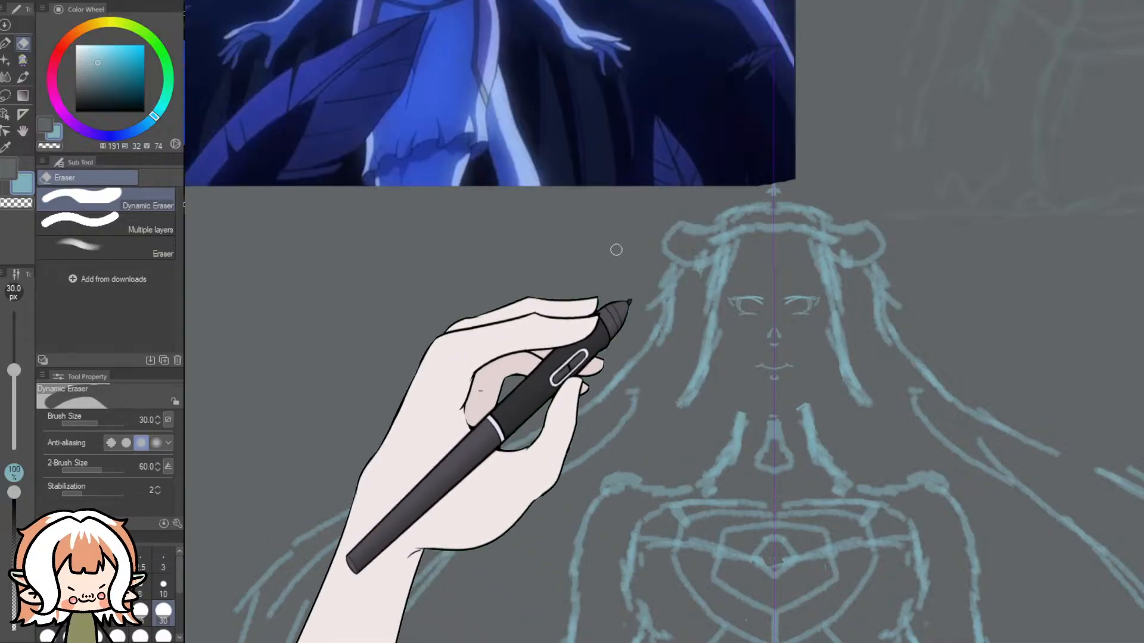
pyautogui.click(6, 43)
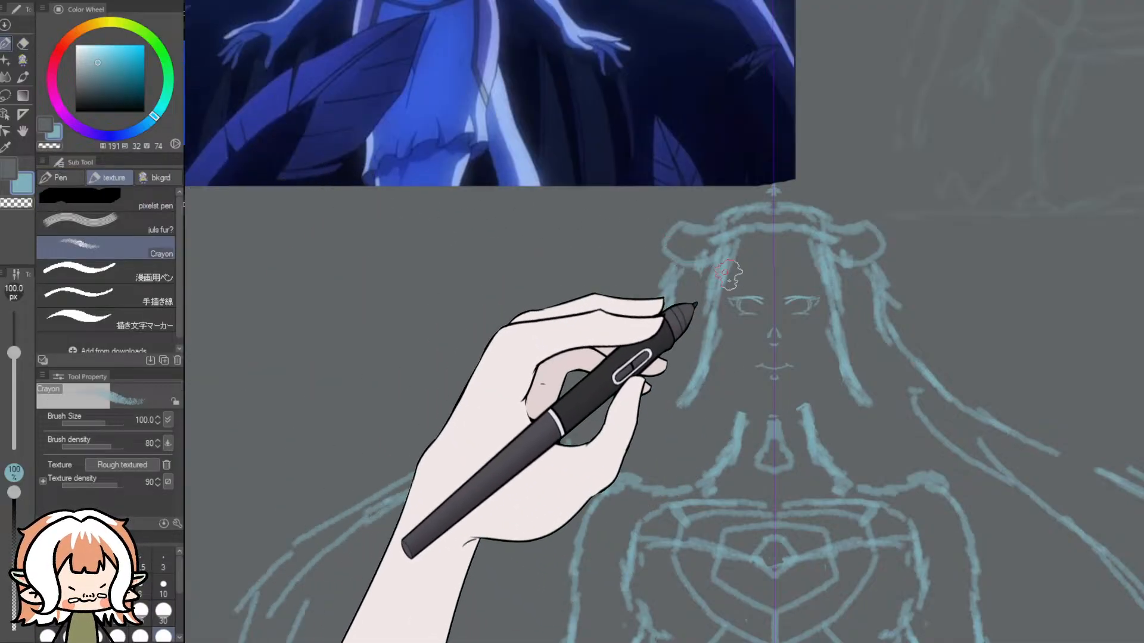
pyautogui.click(23, 60)
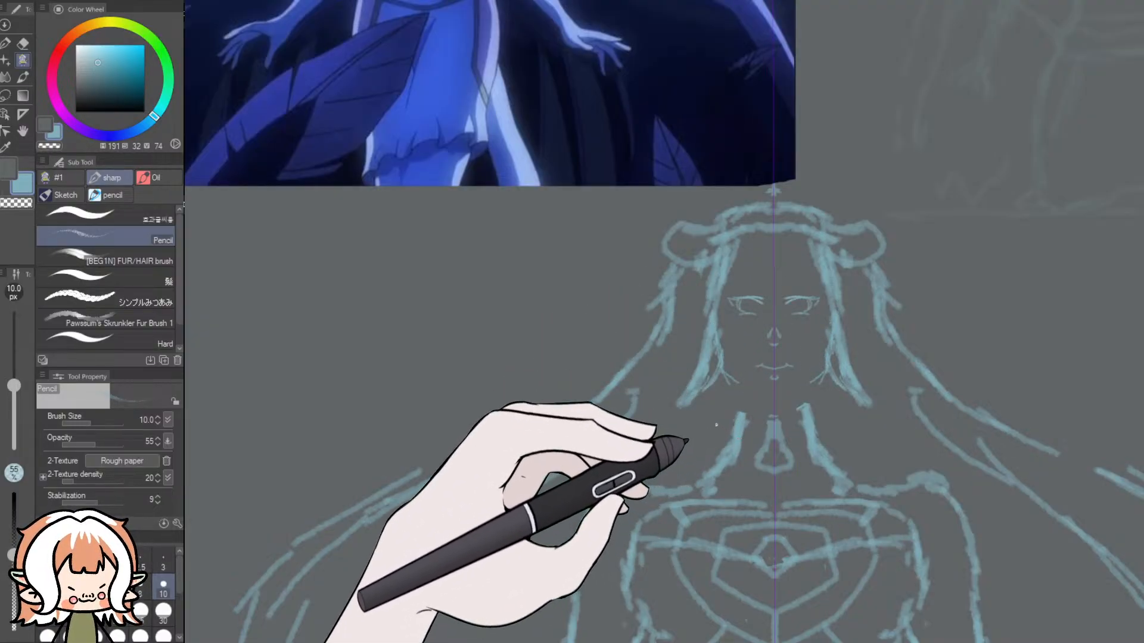
pyautogui.click(163, 611)
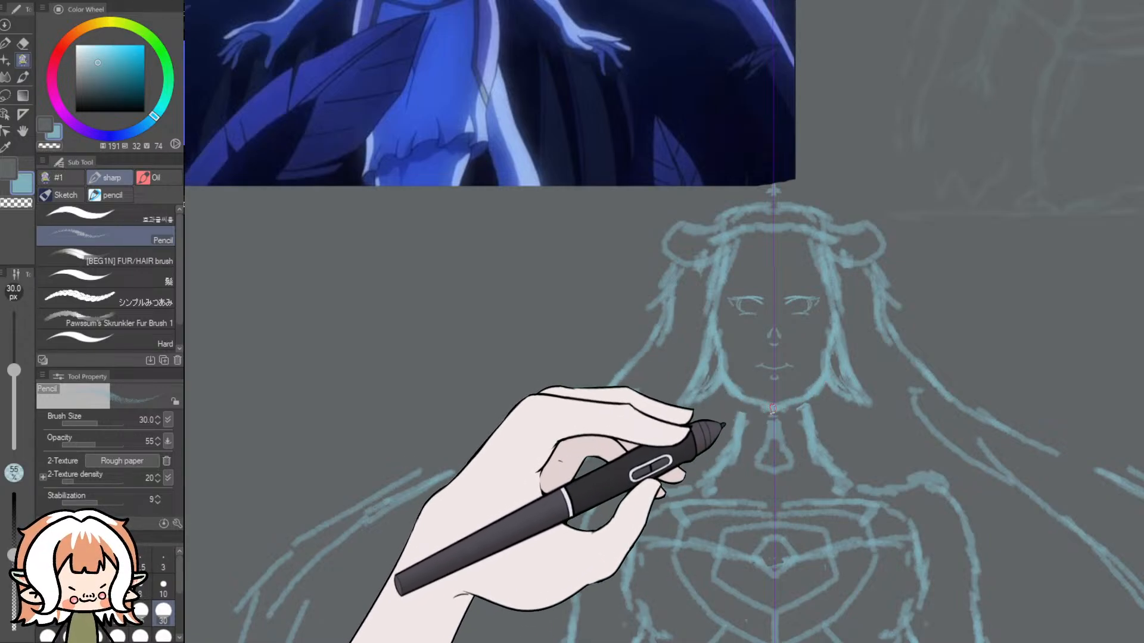
# - Try thickening the mirrored upper eyelids with the 30 px pencil, and undo the strokes
pyautogui.moveTo(804, 301)
pyautogui.mouseDown()
pyautogui.moveTo(826, 298)
pyautogui.moveTo(786, 318)
pyautogui.mouseUp()
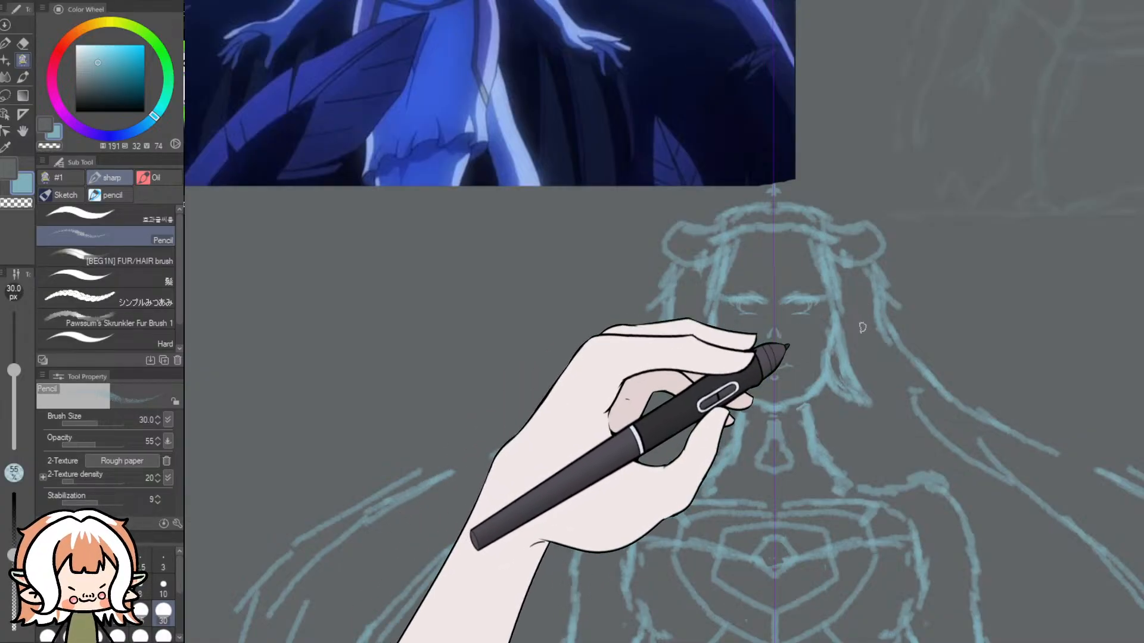
pyautogui.hotkey('ctrl', 'z')
pyautogui.hotkey('ctrl', 'z')
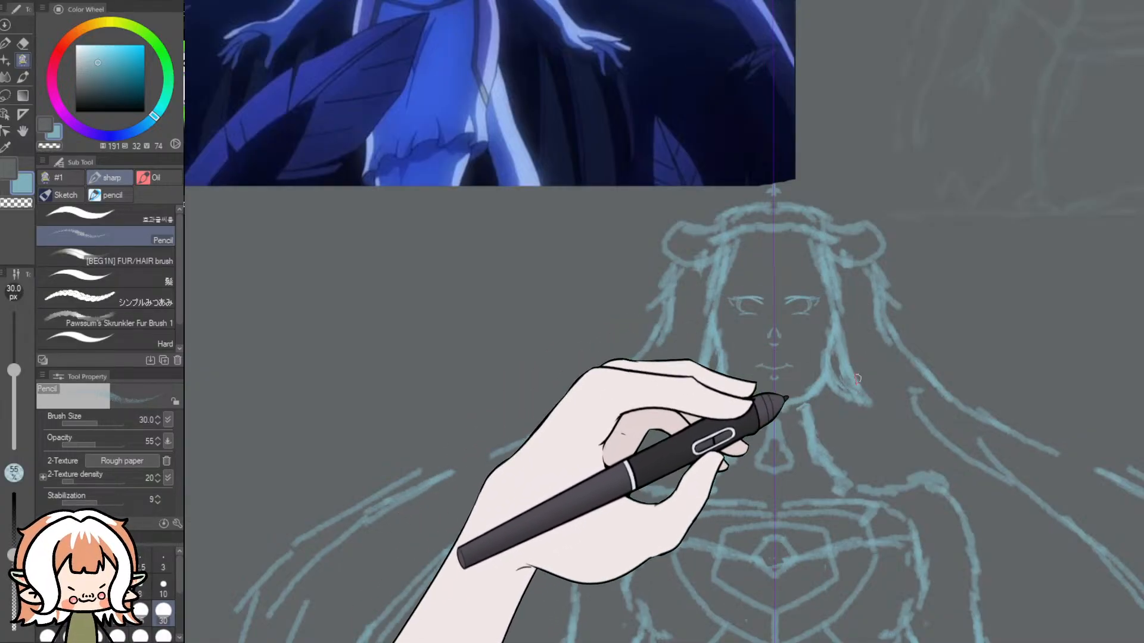
# - Sketch mirrored fringe strands meeting between the eyes, and add thin slanted eyebrows with a 10 px pencil
pyautogui.scroll(-7, 794, 316)
pyautogui.scroll(4, 734, 182)
pyautogui.scroll(2, 721, 218)
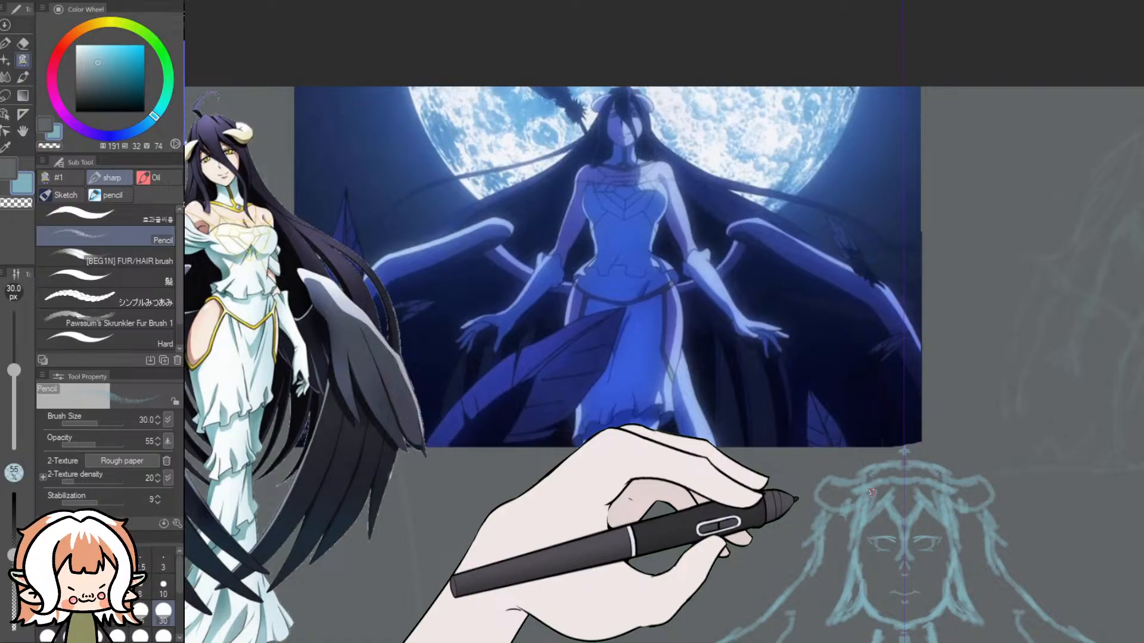
pyautogui.scroll(5, 928, 562)
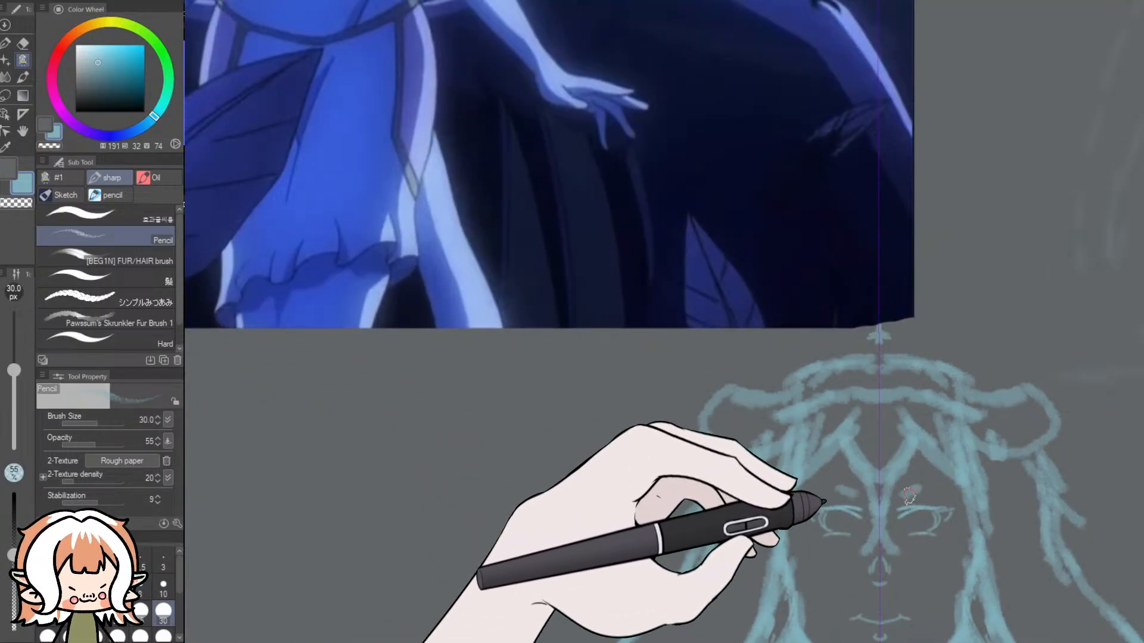
pyautogui.click(164, 584)
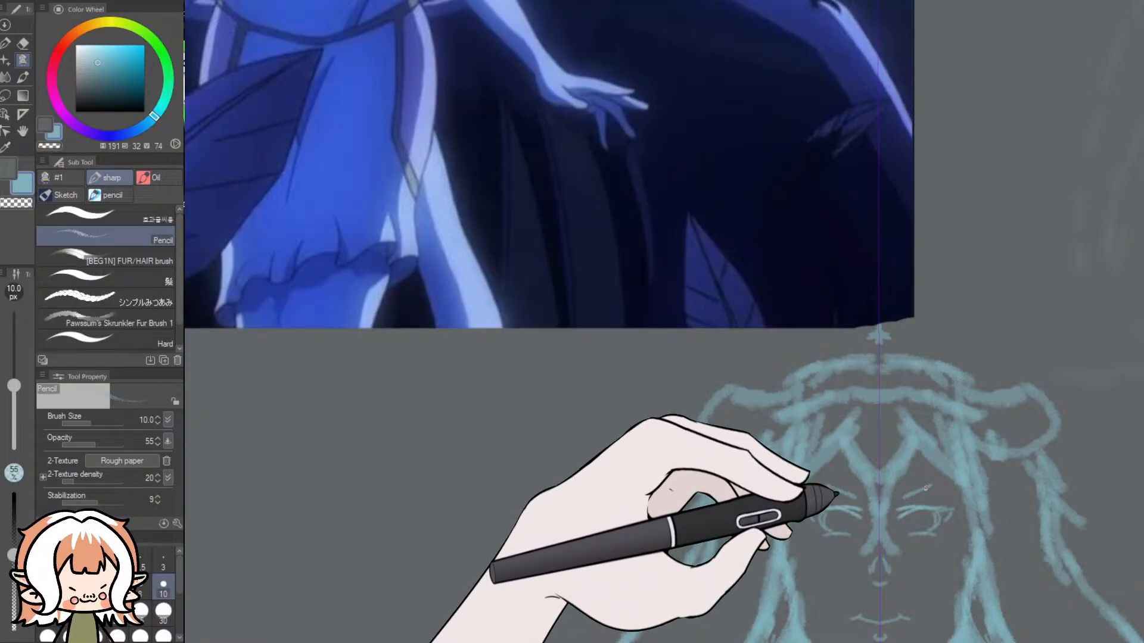
# - Compare the head with the moonlit reference and erase the entire head, inner hair and neck with a 100 px eraser
pyautogui.scroll(-4, 916, 447)
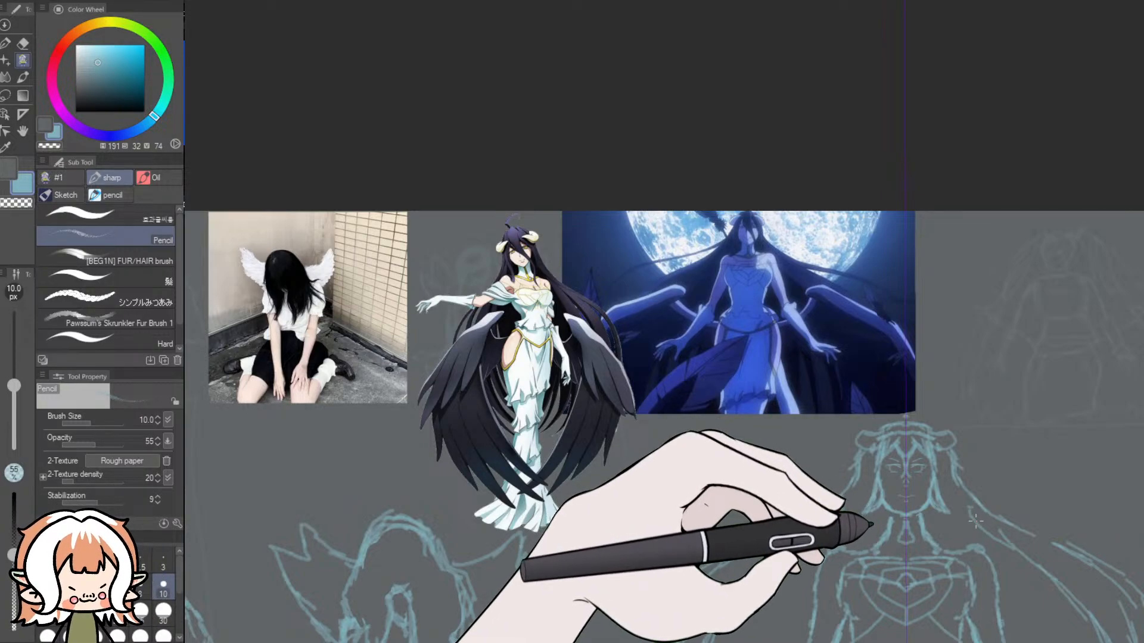
pyautogui.scroll(6, 817, 304)
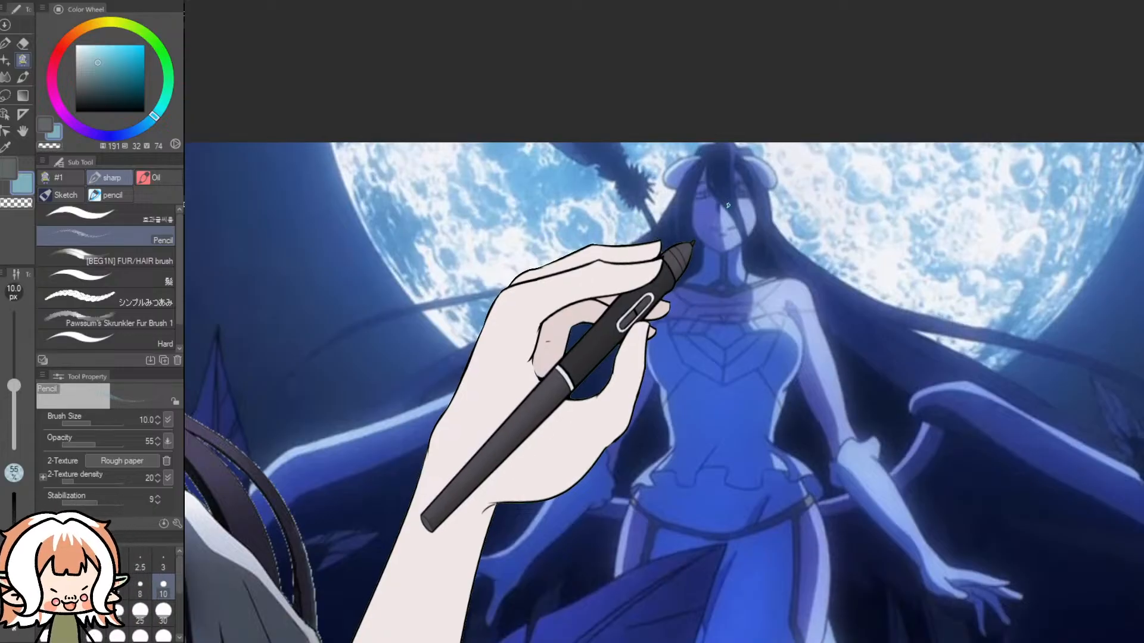
pyautogui.scroll(-6, 726, 202)
pyautogui.scroll(3, 955, 548)
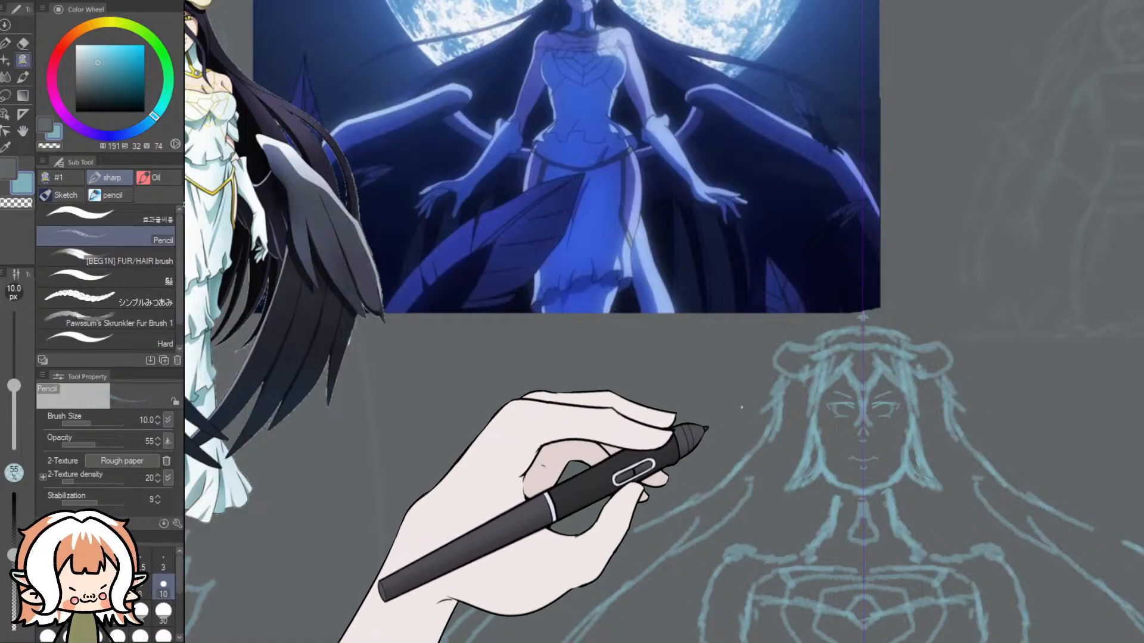
pyautogui.click(23, 43)
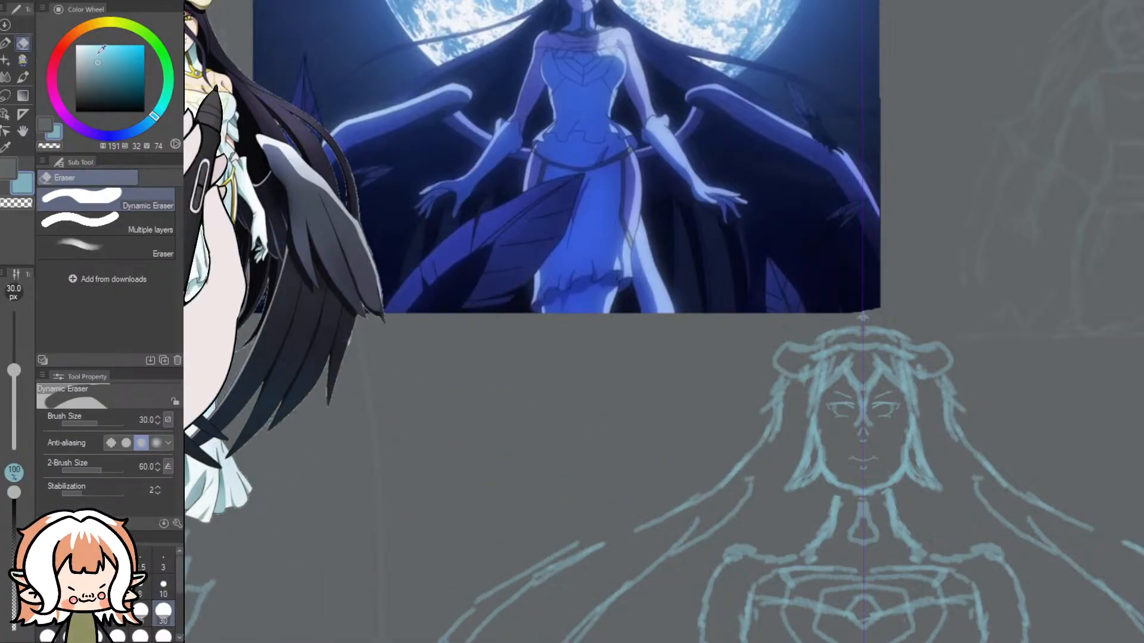
pyautogui.click(164, 636)
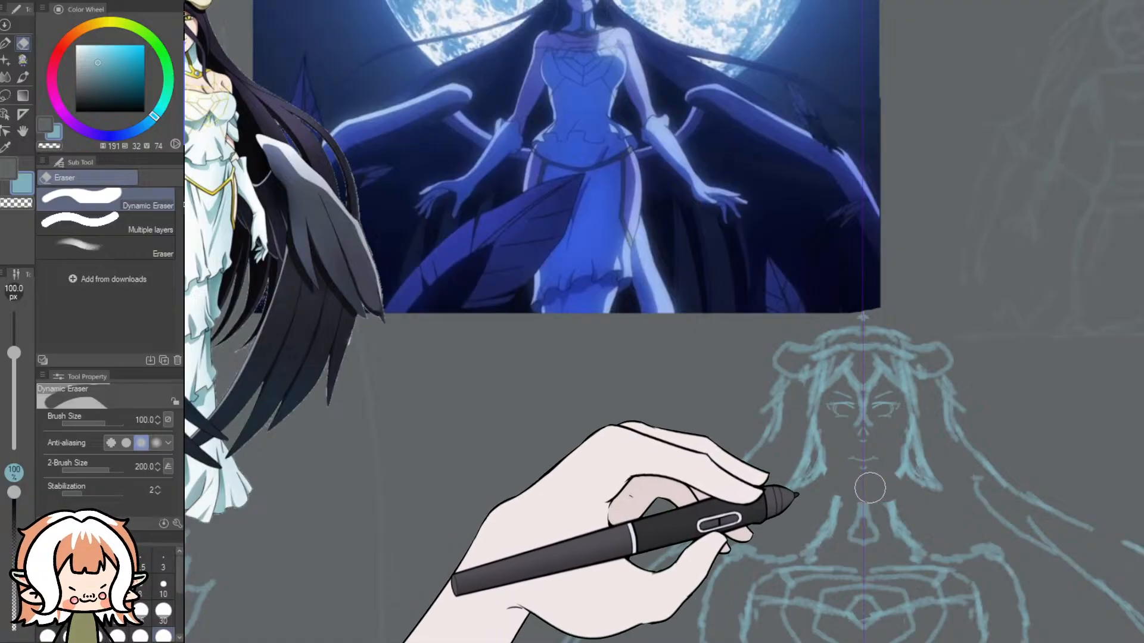
pyautogui.moveTo(949, 467)
pyautogui.mouseDown()
pyautogui.moveTo(952, 365)
pyautogui.moveTo(918, 401)
pyautogui.moveTo(918, 359)
pyautogui.moveTo(848, 342)
pyautogui.moveTo(860, 340)
pyautogui.moveTo(806, 341)
pyautogui.moveTo(752, 365)
pyautogui.moveTo(794, 443)
pyautogui.moveTo(825, 449)
pyautogui.moveTo(806, 448)
pyautogui.moveTo(800, 463)
pyautogui.moveTo(844, 462)
pyautogui.moveTo(884, 419)
pyautogui.moveTo(842, 373)
pyautogui.moveTo(802, 384)
pyautogui.moveTo(786, 472)
pyautogui.moveTo(806, 488)
pyautogui.moveTo(841, 476)
pyautogui.moveTo(872, 538)
pyautogui.moveTo(849, 511)
pyautogui.moveTo(841, 519)
pyautogui.moveTo(886, 519)
pyautogui.moveTo(901, 500)
pyautogui.moveTo(884, 518)
pyautogui.moveTo(923, 545)
pyautogui.mouseUp()
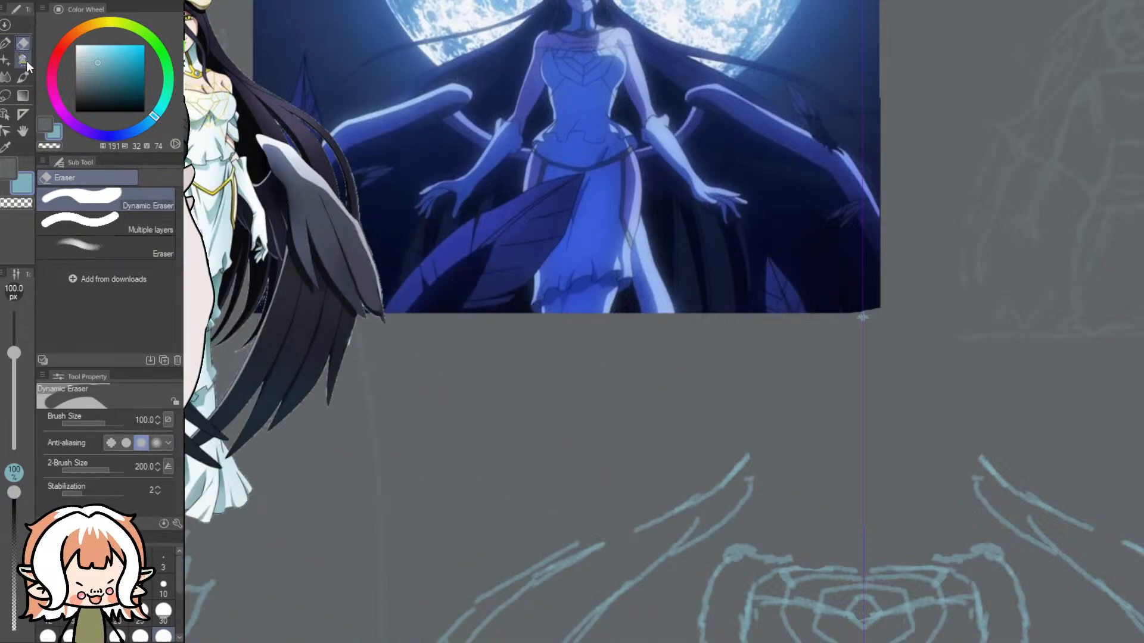
# - Redraw the mirrored shoulder slopes and neck with a 30 px pencil, adding converging throat lines and a short line across the neck top
pyautogui.click(23, 60)
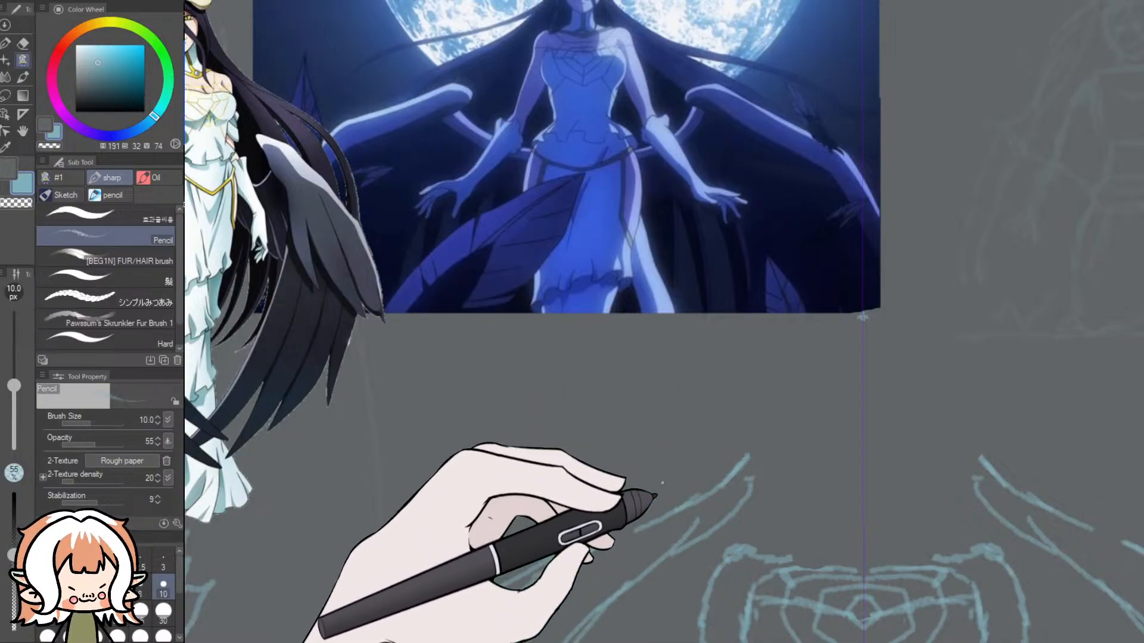
pyautogui.click(165, 613)
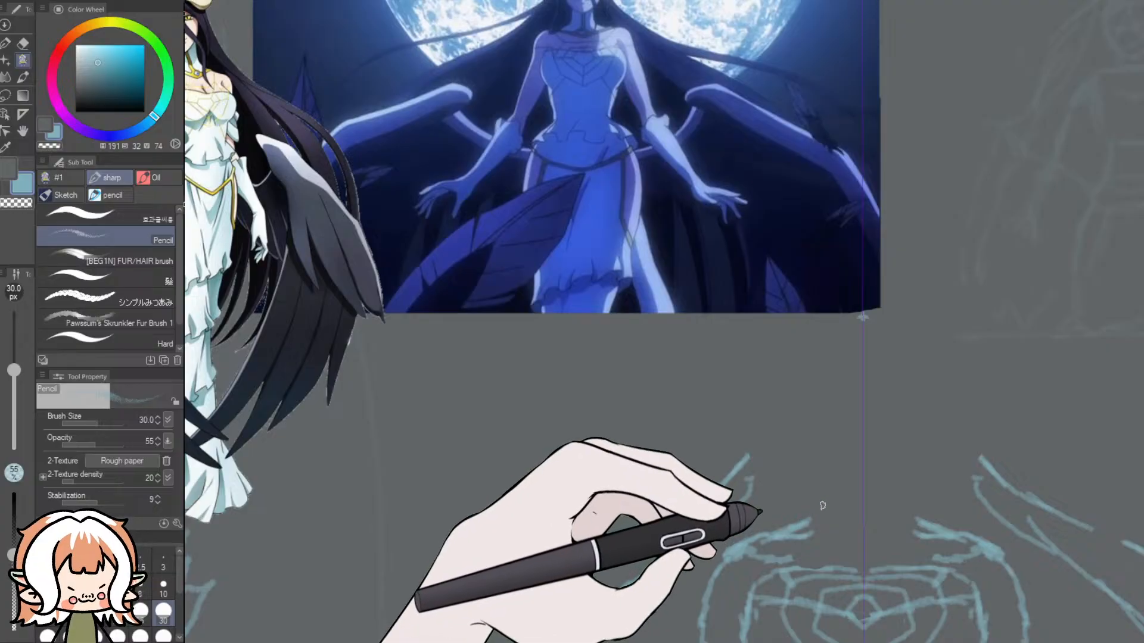
pyautogui.moveTo(829, 487); pyautogui.dragTo(806, 526)
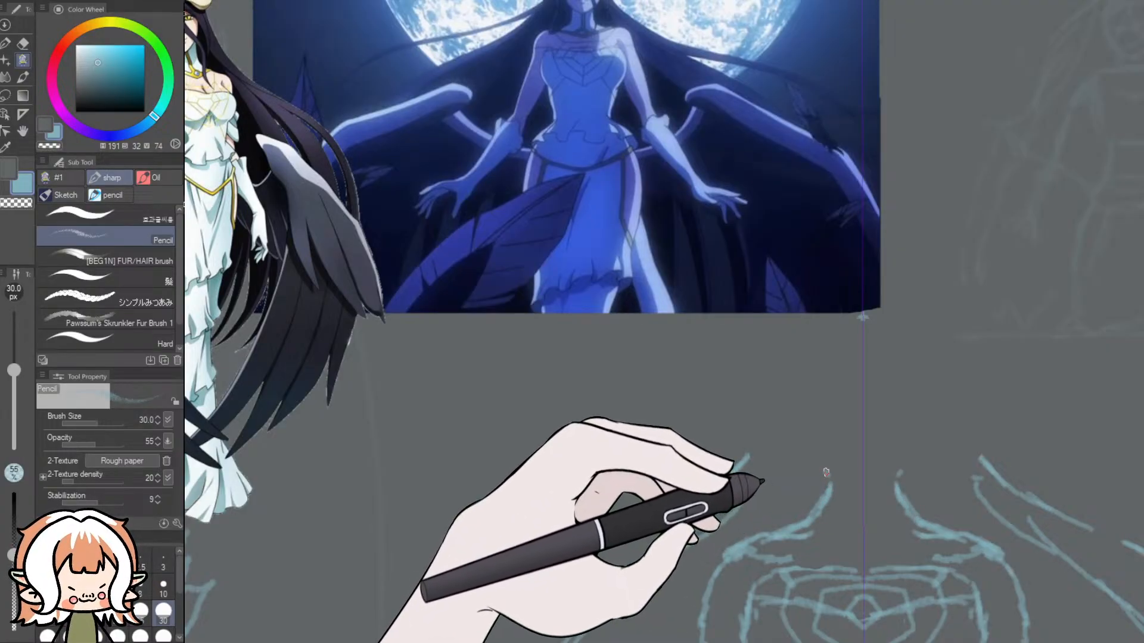
pyautogui.moveTo(831, 465)
pyautogui.mouseDown()
pyautogui.moveTo(889, 468)
pyautogui.moveTo(861, 471)
pyautogui.moveTo(854, 504)
pyautogui.moveTo(864, 527)
pyautogui.moveTo(810, 541)
pyautogui.mouseUp()
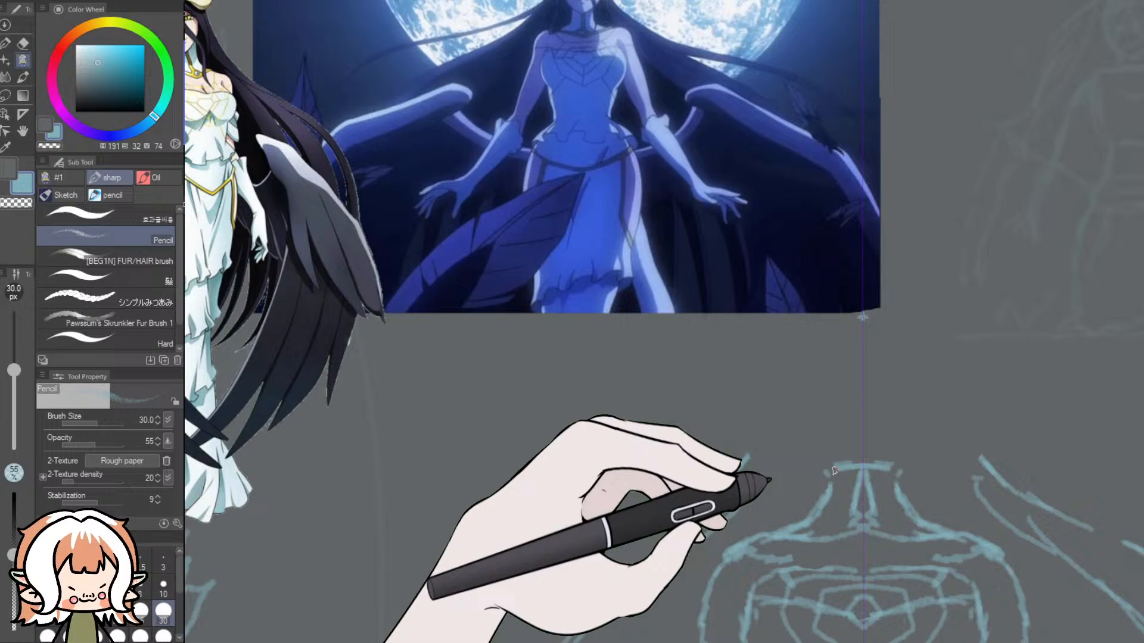
# - Try a small narrow oval head above the neck at full-figure scale, and undo it
pyautogui.scroll(-4, 834, 471)
pyautogui.scroll(1, 908, 395)
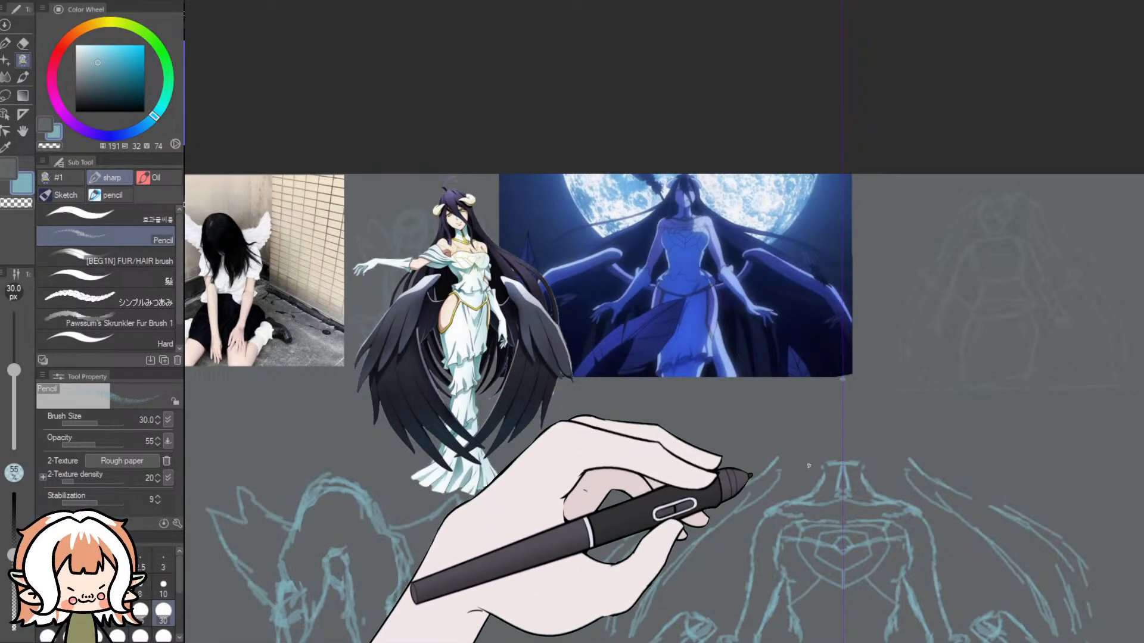
pyautogui.moveTo(831, 424)
pyautogui.mouseDown()
pyautogui.moveTo(828, 436)
pyautogui.moveTo(844, 407)
pyautogui.moveTo(828, 432)
pyautogui.moveTo(840, 450)
pyautogui.moveTo(840, 407)
pyautogui.mouseUp()
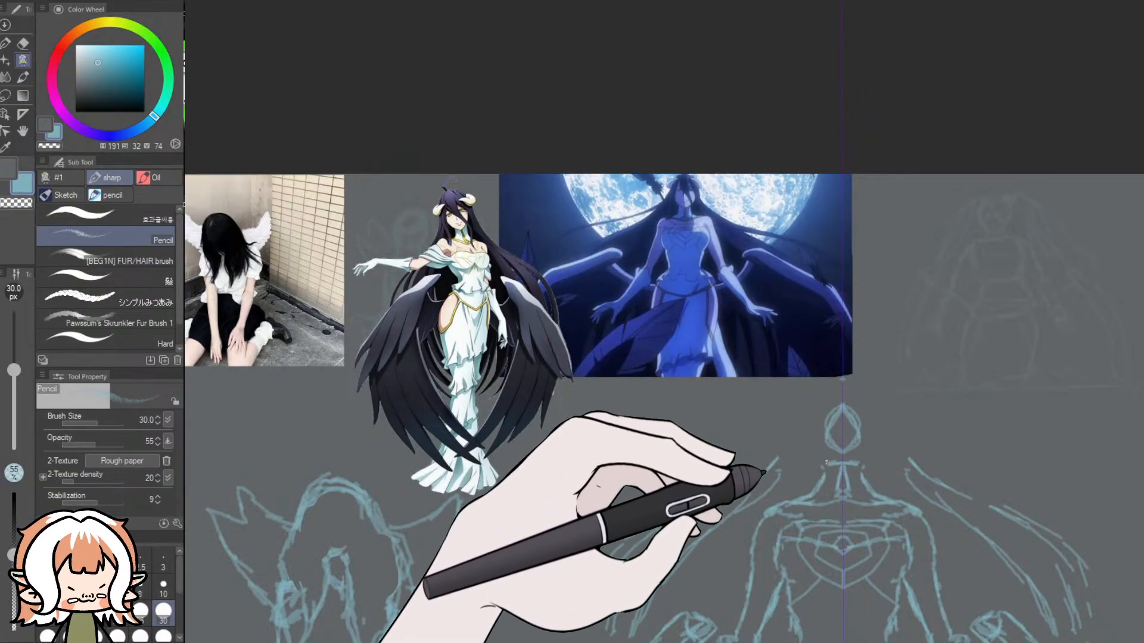
pyautogui.hotkey('ctrl', 'z')
pyautogui.hotkey('ctrl', 'z')
pyautogui.hotkey('ctrl', 'z')
pyautogui.hotkey('ctrl', 'z')
pyautogui.hotkey('ctrl', 'z')
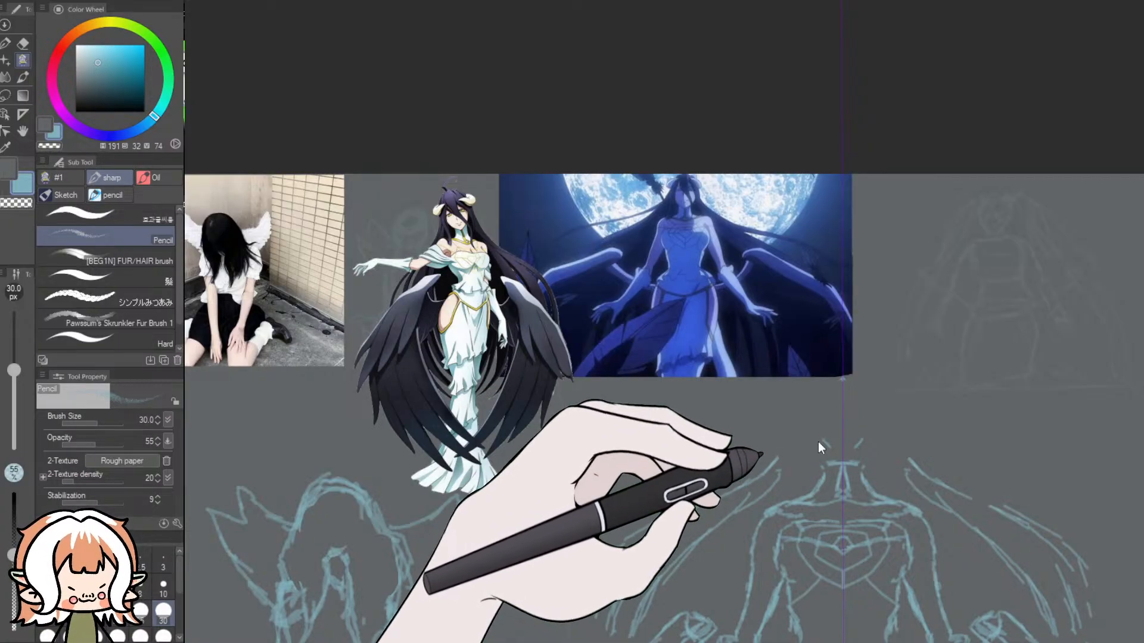
# - Try mirrored curved jaw lines rising from the top of the neck, and undo them
pyautogui.moveTo(821, 441)
pyautogui.mouseDown()
pyautogui.moveTo(836, 464)
pyautogui.moveTo(818, 445)
pyautogui.moveTo(821, 427)
pyautogui.moveTo(849, 406)
pyautogui.moveTo(824, 421)
pyautogui.mouseUp()
pyautogui.hotkey('ctrl', 'z')
pyautogui.hotkey('ctrl', 'z')
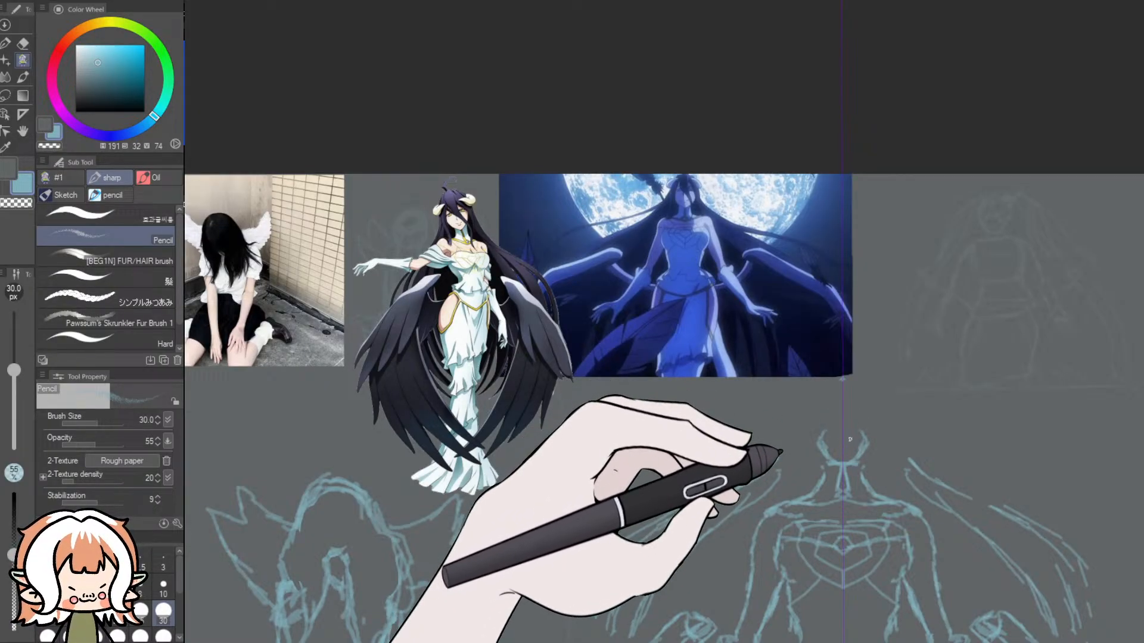
pyautogui.hotkey('ctrl', 'z')
pyautogui.hotkey('ctrl', 'z')
pyautogui.hotkey('ctrl', 'z')
pyautogui.hotkey('ctrl', 'z')
pyautogui.hotkey('ctrl', 'z')
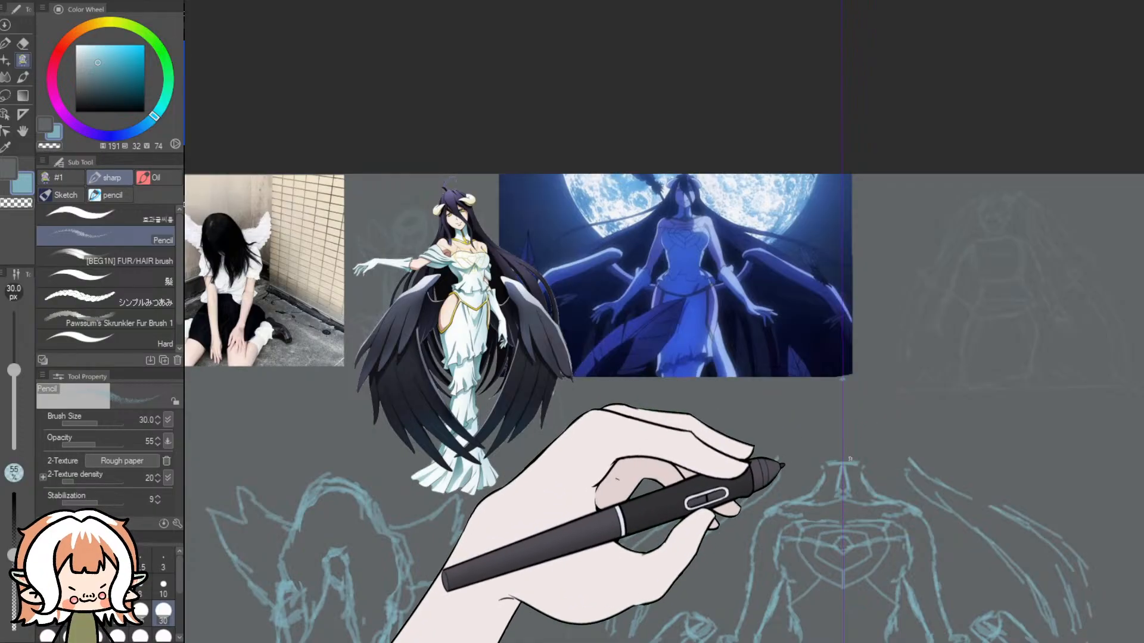
# - Sketch a rounder mirrored head with horns, flowing hair and crossing fringe, adding closed eyes, brows and a smile with a 15 px pencil
pyautogui.moveTo(873, 439); pyautogui.dragTo(856, 465)
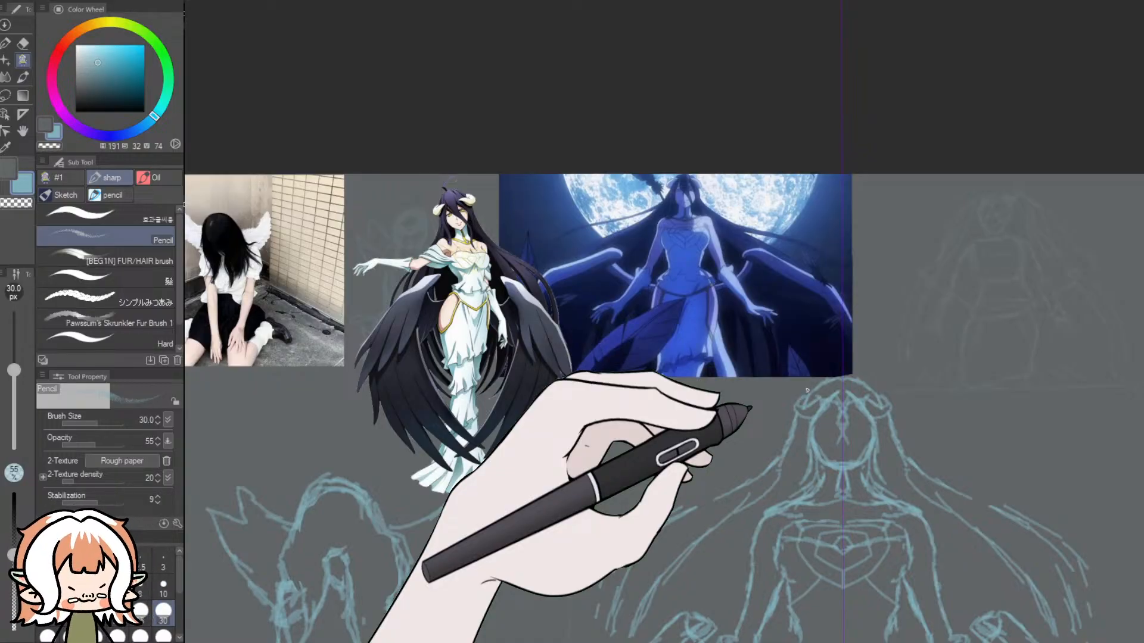
pyautogui.scroll(7, 875, 459)
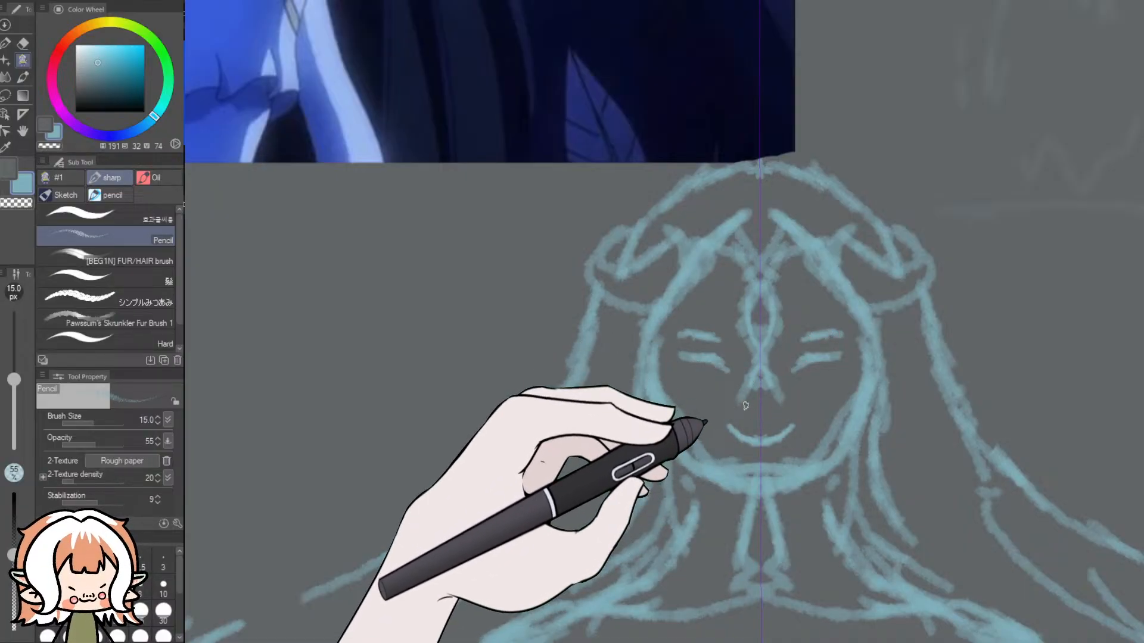
pyautogui.scroll(-5, 754, 384)
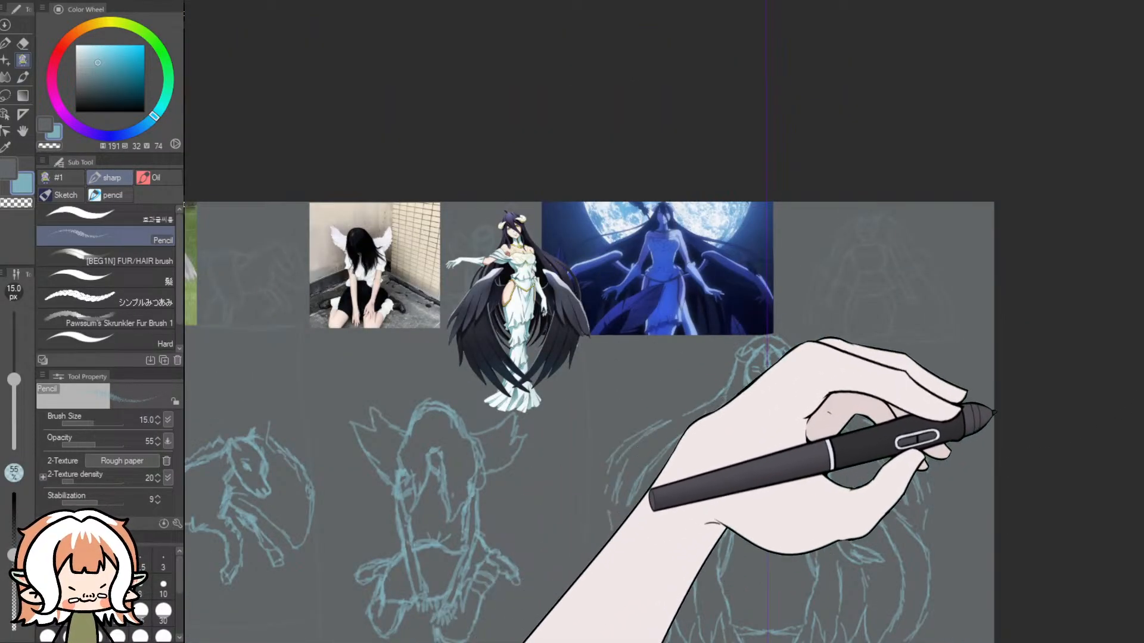
# - Examine the whole sheet of winged studies at different scales alongside their reference images
pyautogui.scroll(-6, 994, 412)
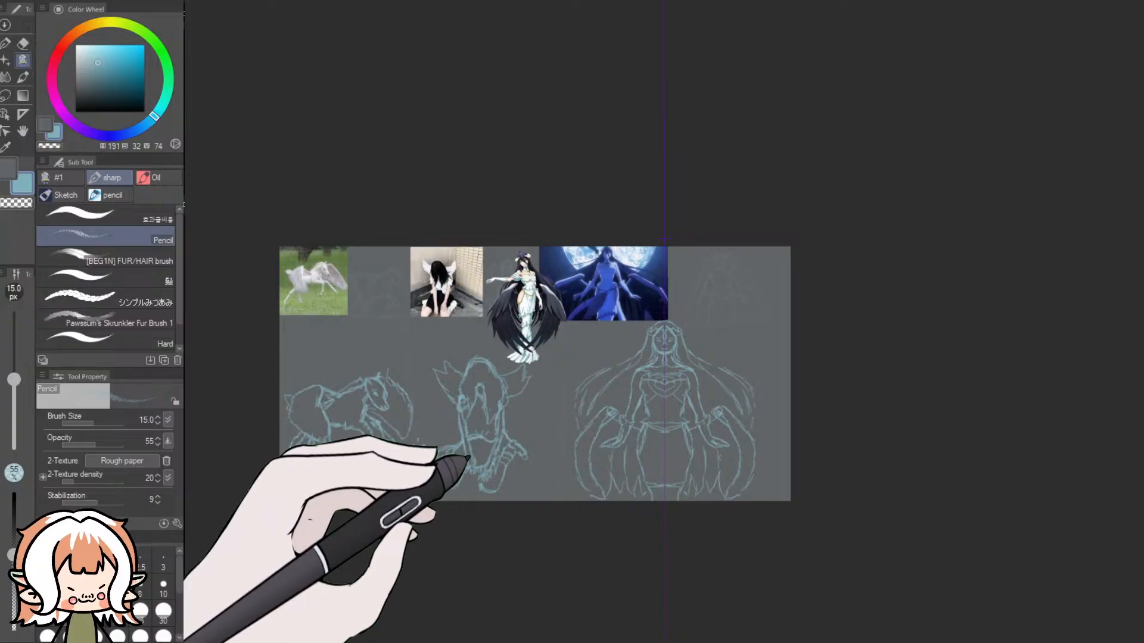
pyautogui.scroll(2, 418, 441)
pyautogui.scroll(2, 418, 440)
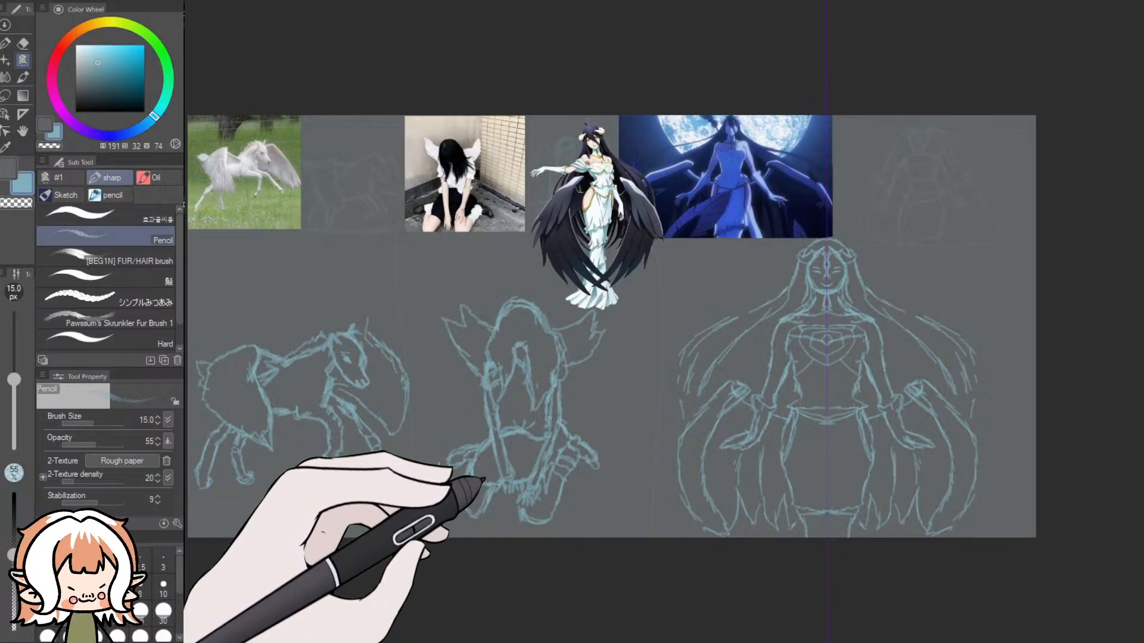
pyautogui.scroll(-3, 453, 480)
pyautogui.scroll(2, 452, 479)
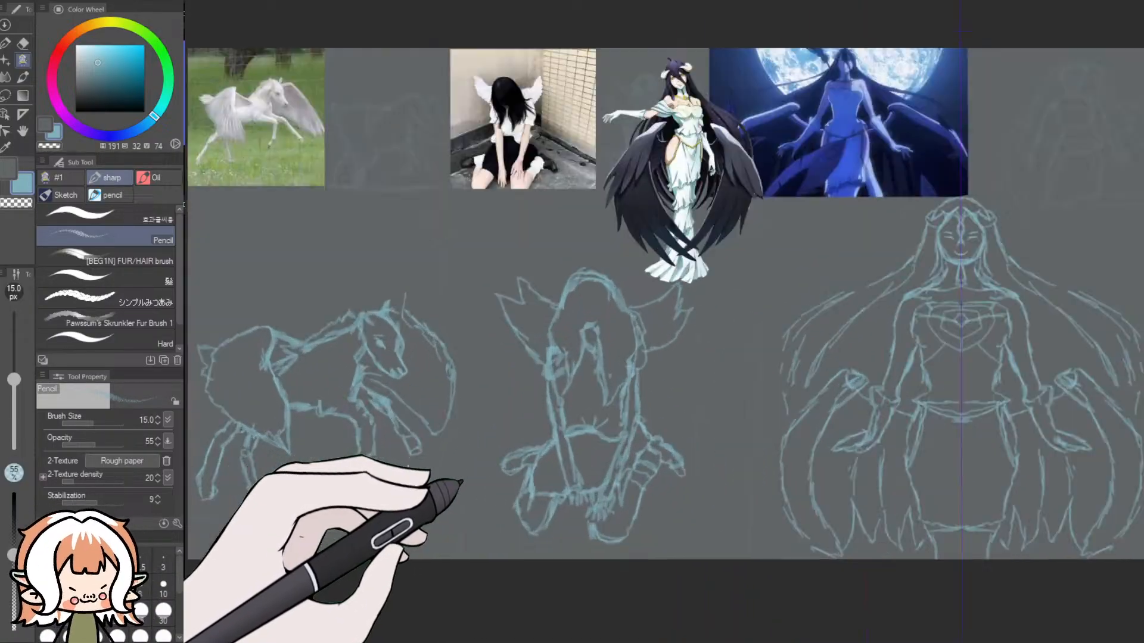
pyautogui.scroll(-1, 453, 480)
pyautogui.scroll(2, 452, 479)
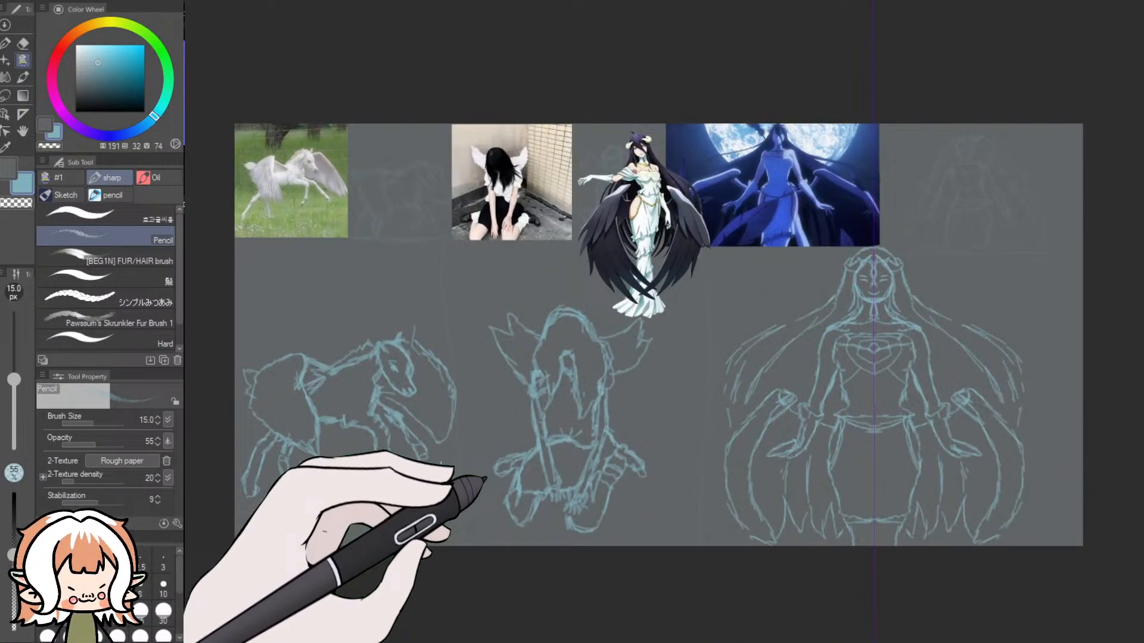
pyautogui.scroll(1, 486, 479)
pyautogui.scroll(-3, 486, 478)
pyautogui.scroll(2, 486, 479)
pyautogui.scroll(1, 488, 480)
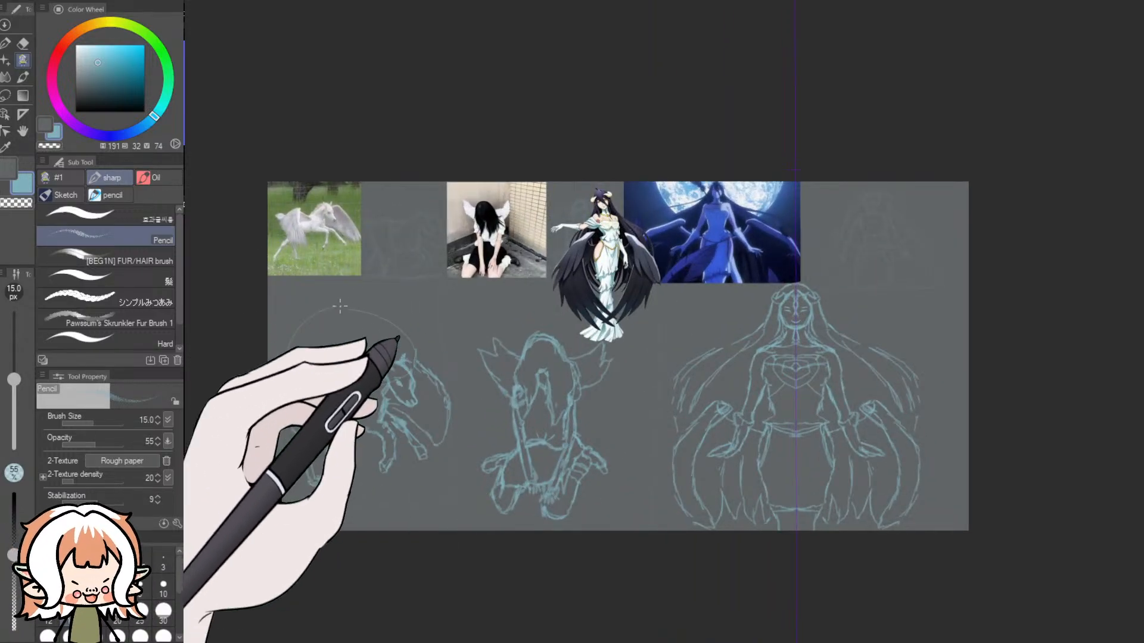
# - Try small loose ovals above the kneeling figure and mirrored ovals beside the standing woman's hair, and undo them
pyautogui.moveTo(513, 311)
pyautogui.mouseDown()
pyautogui.moveTo(500, 325)
pyautogui.moveTo(487, 313)
pyautogui.moveTo(503, 323)
pyautogui.mouseUp()
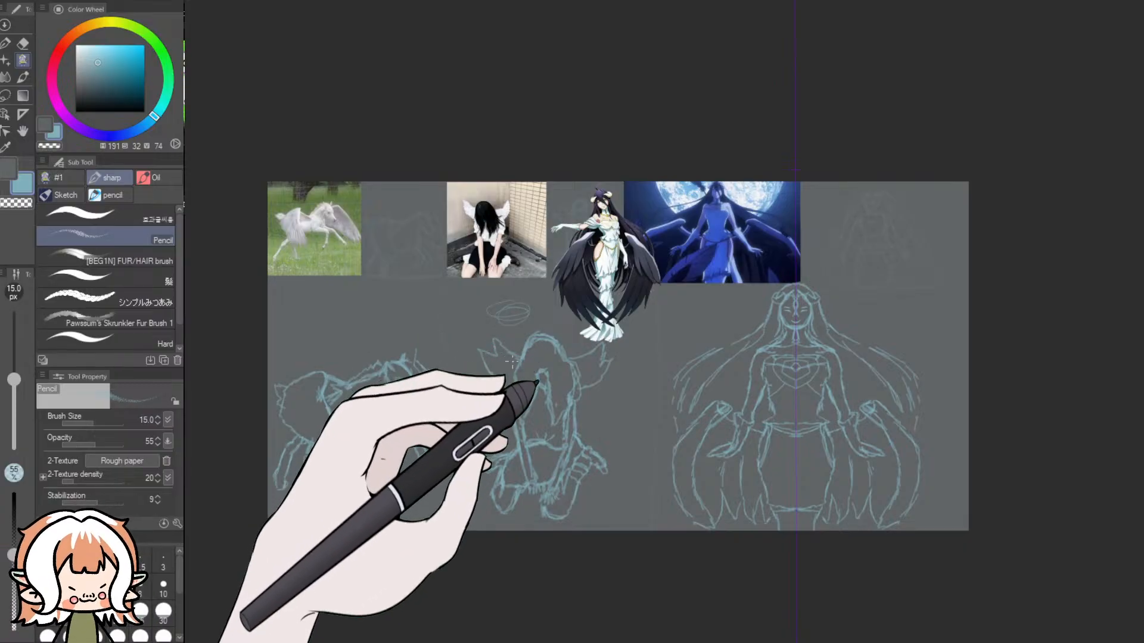
pyautogui.hotkey('ctrl', 'z')
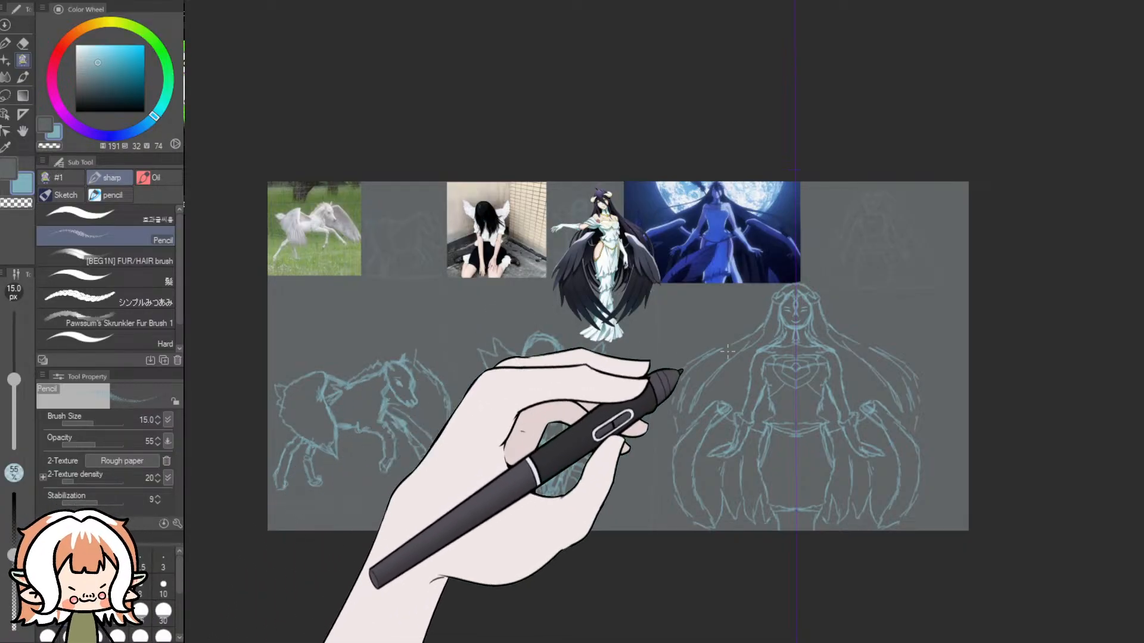
pyautogui.moveTo(893, 335); pyautogui.dragTo(921, 342)
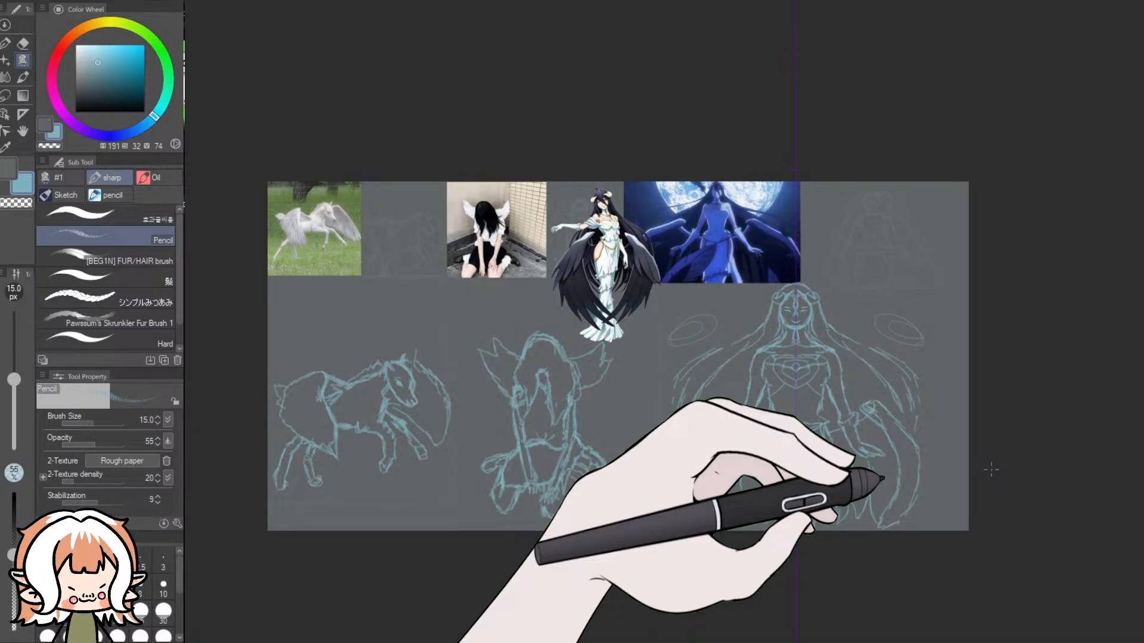
pyautogui.hotkey('ctrl', 'z')
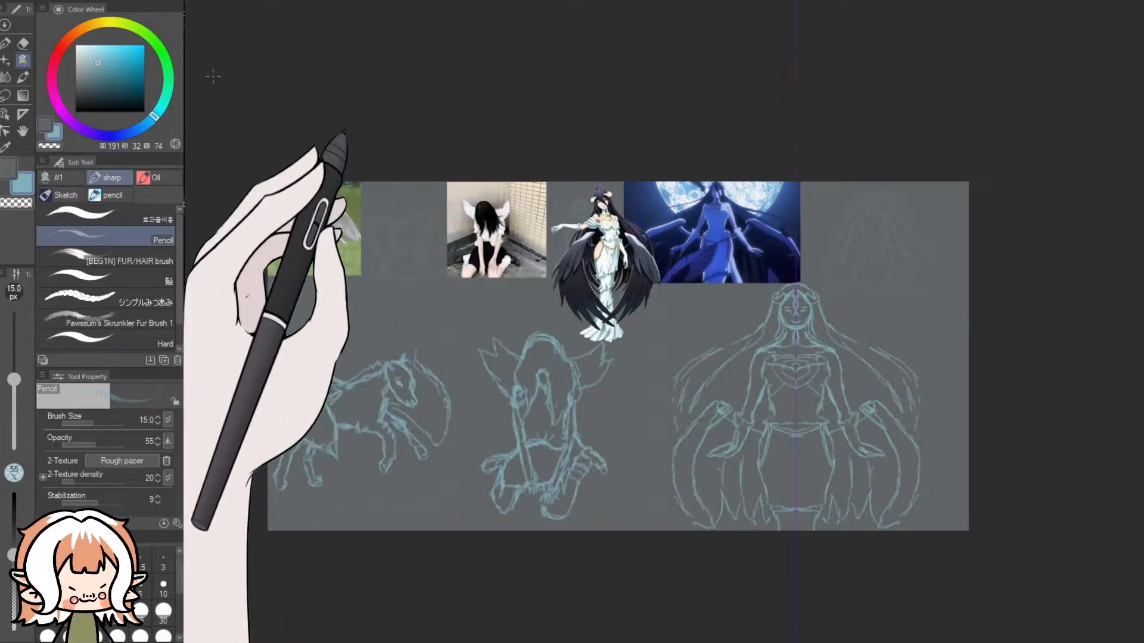
# - Lasso the symmetrical standing winged woman sketch and copy it onto a new white canvas of its own
pyautogui.click(4, 102)
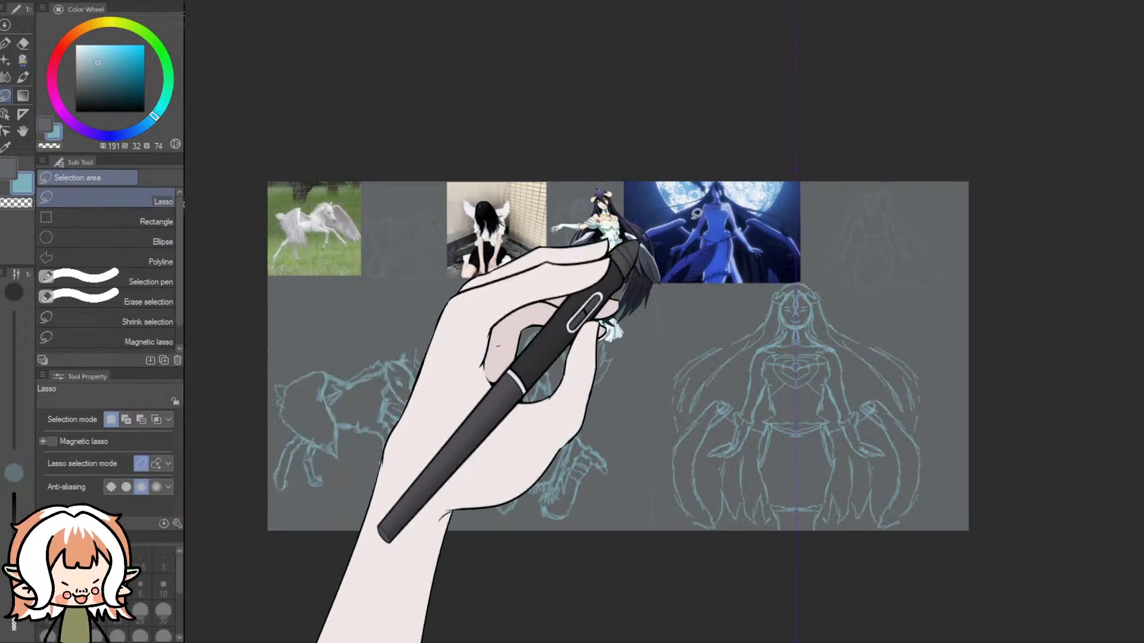
pyautogui.moveTo(818, 277)
pyautogui.mouseDown()
pyautogui.moveTo(759, 268)
pyautogui.moveTo(678, 322)
pyautogui.moveTo(629, 382)
pyautogui.moveTo(616, 452)
pyautogui.moveTo(638, 525)
pyautogui.moveTo(688, 554)
pyautogui.mouseUp()
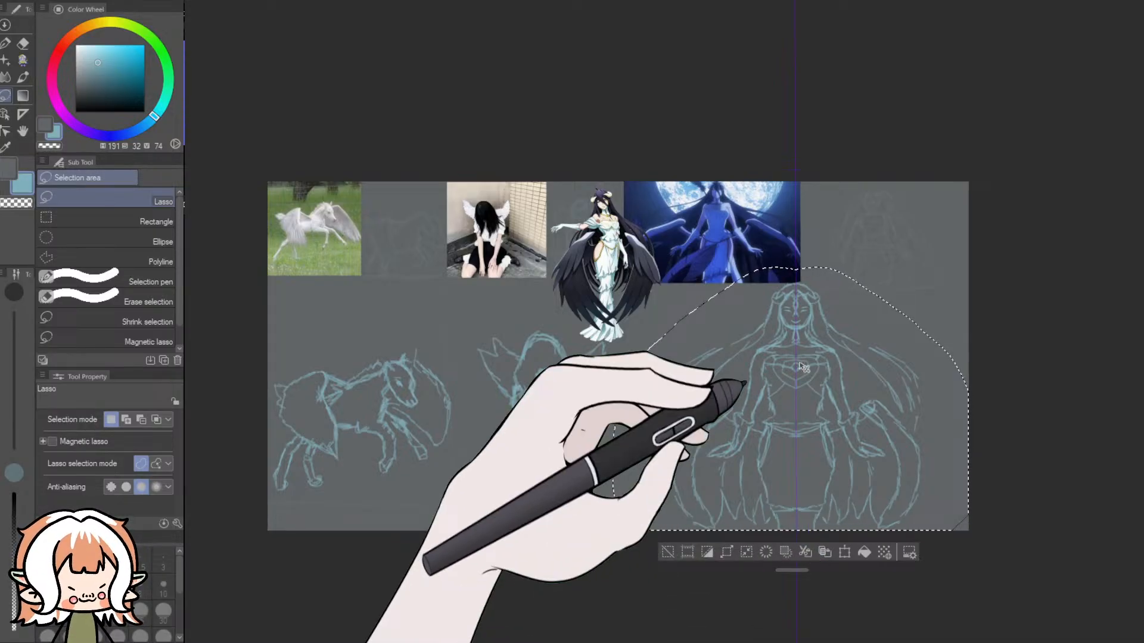
pyautogui.hotkey('ctrl', 'd')
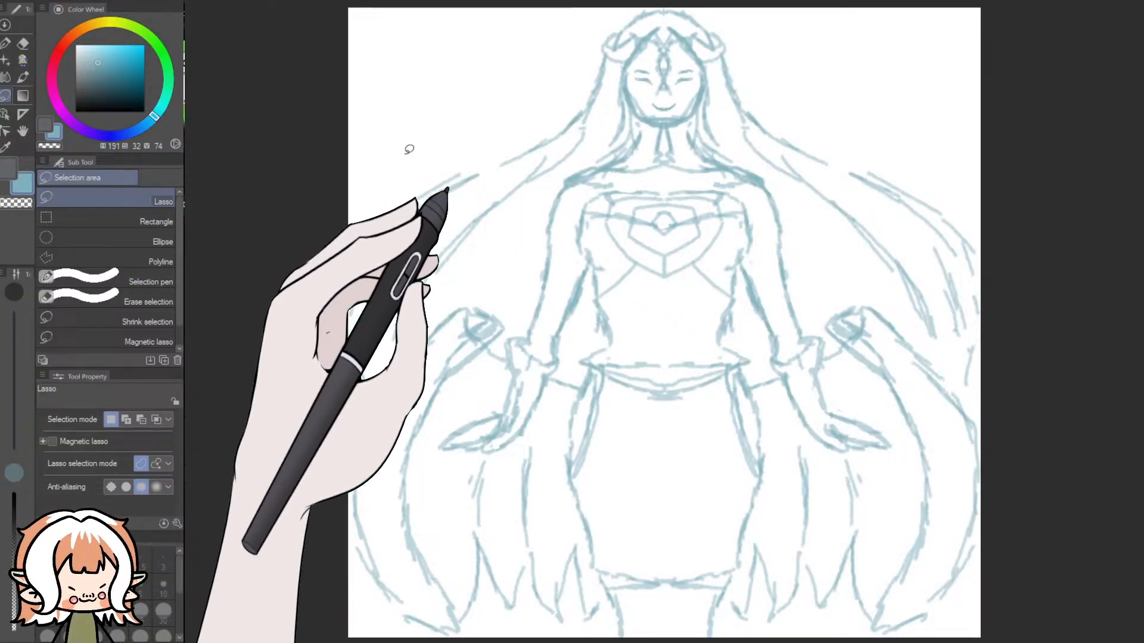
pyautogui.scroll(-5, 641, 270)
pyautogui.scroll(1, 672, 324)
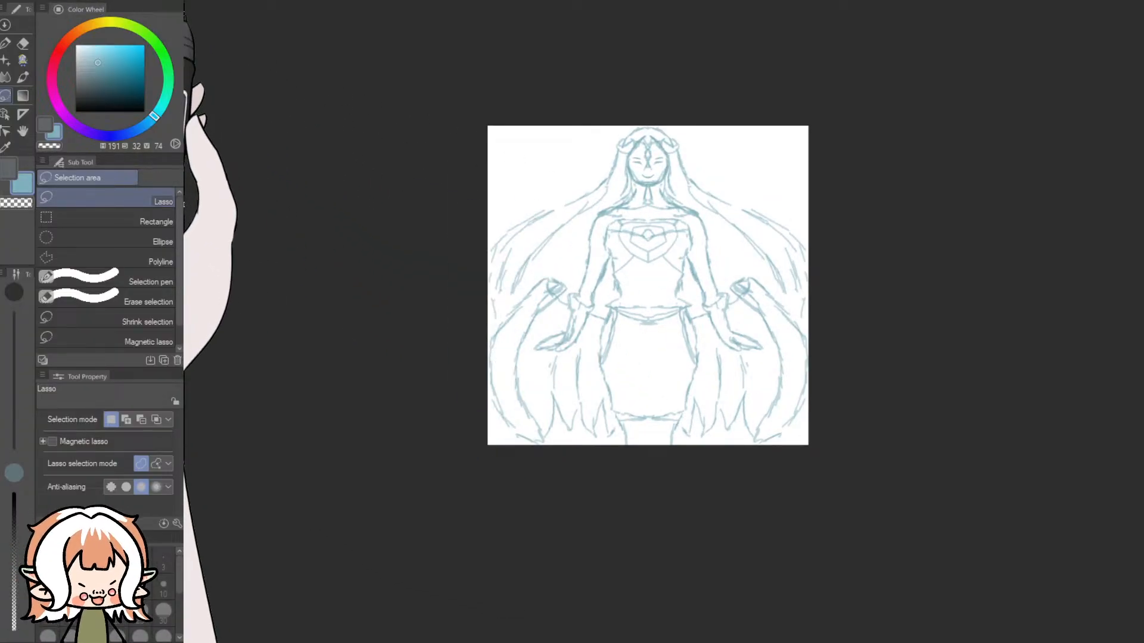
# - Extend the new canvas to a landscape format and add the two winged woman reference images in its upper-left corner
pyautogui.hotkey('ctrl', 't')
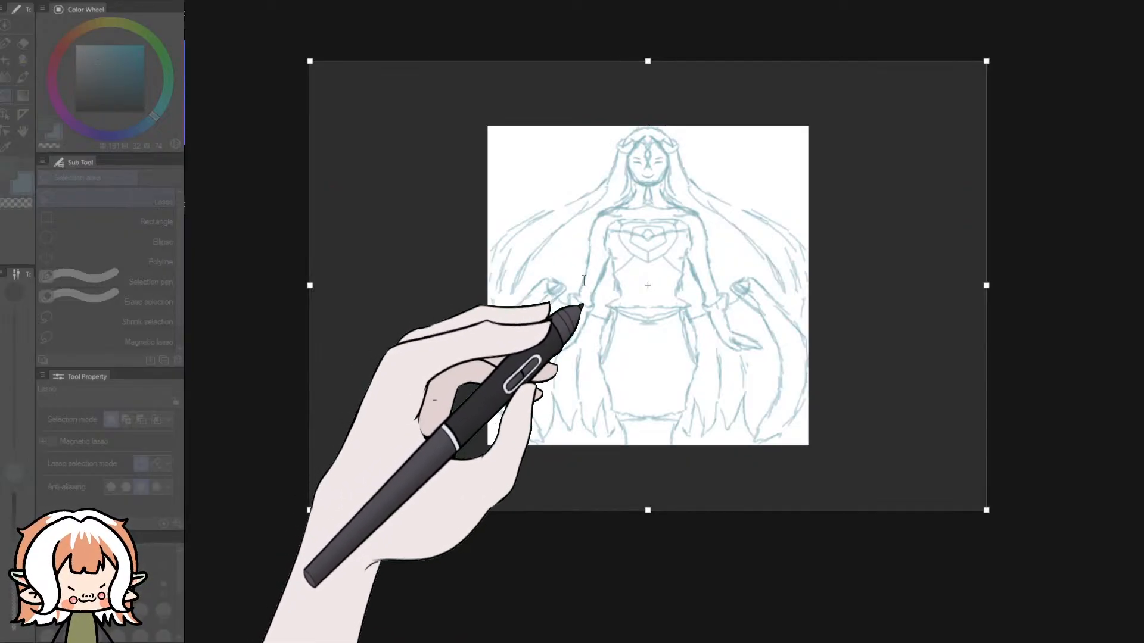
pyautogui.click(762, 256)
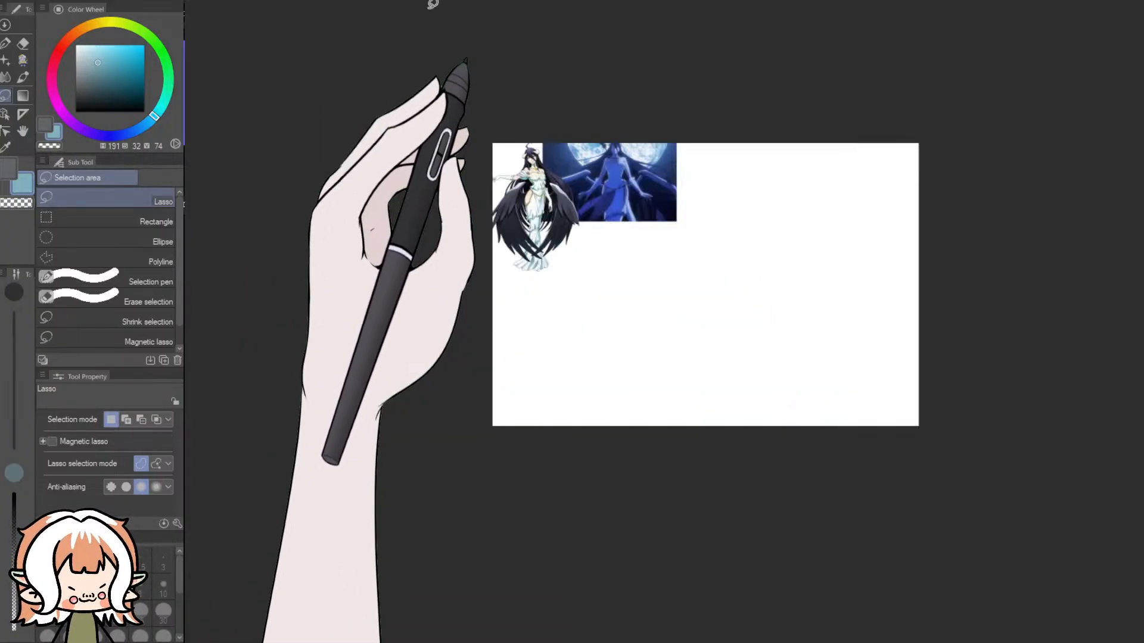
pyautogui.moveTo(503, 120)
pyautogui.mouseDown()
pyautogui.moveTo(549, 301)
pyautogui.moveTo(503, 125)
pyautogui.mouseUp()
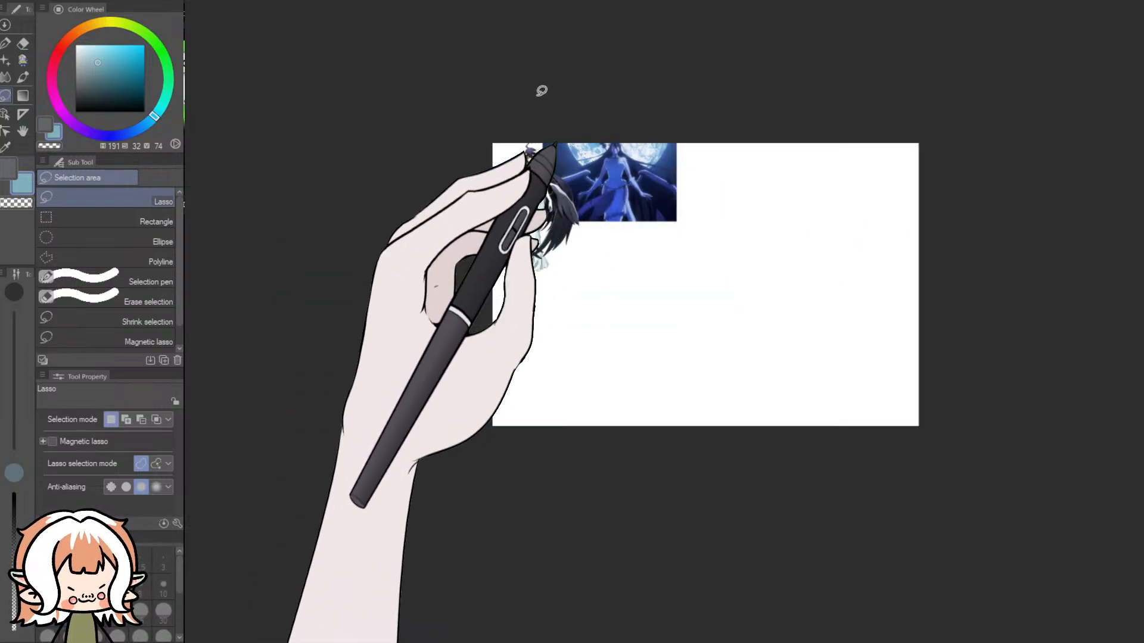
pyautogui.moveTo(524, 102)
pyautogui.mouseDown()
pyautogui.moveTo(728, 173)
pyautogui.moveTo(524, 120)
pyautogui.mouseUp()
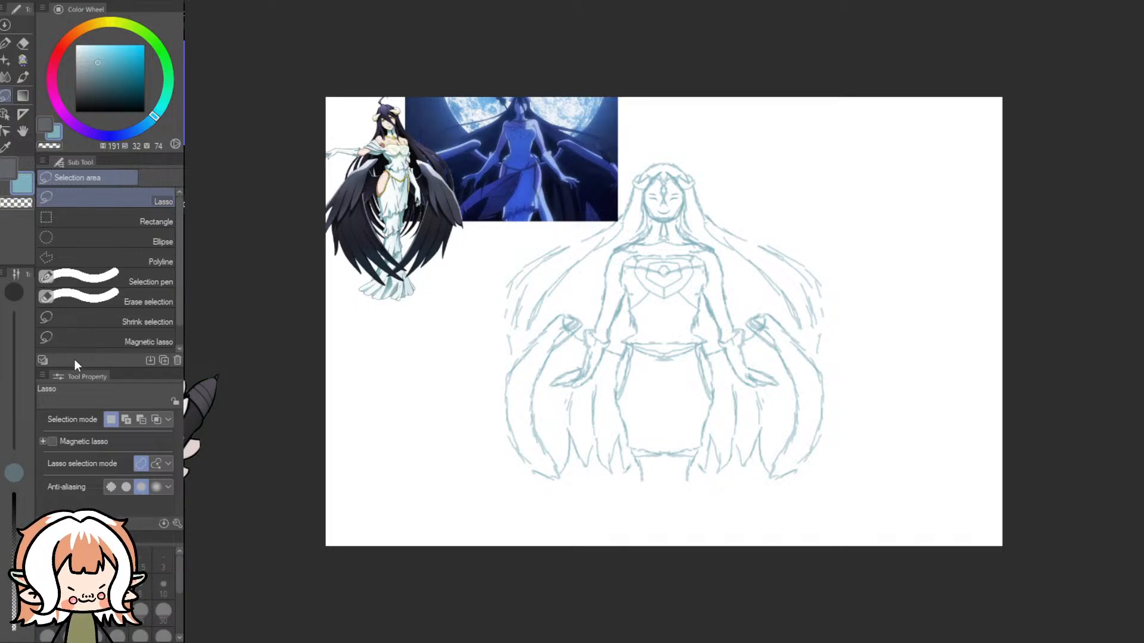
# - Set the canvas width to 3500, extending the canvas on its right side only
pyautogui.hotkey('ctrl', 't')
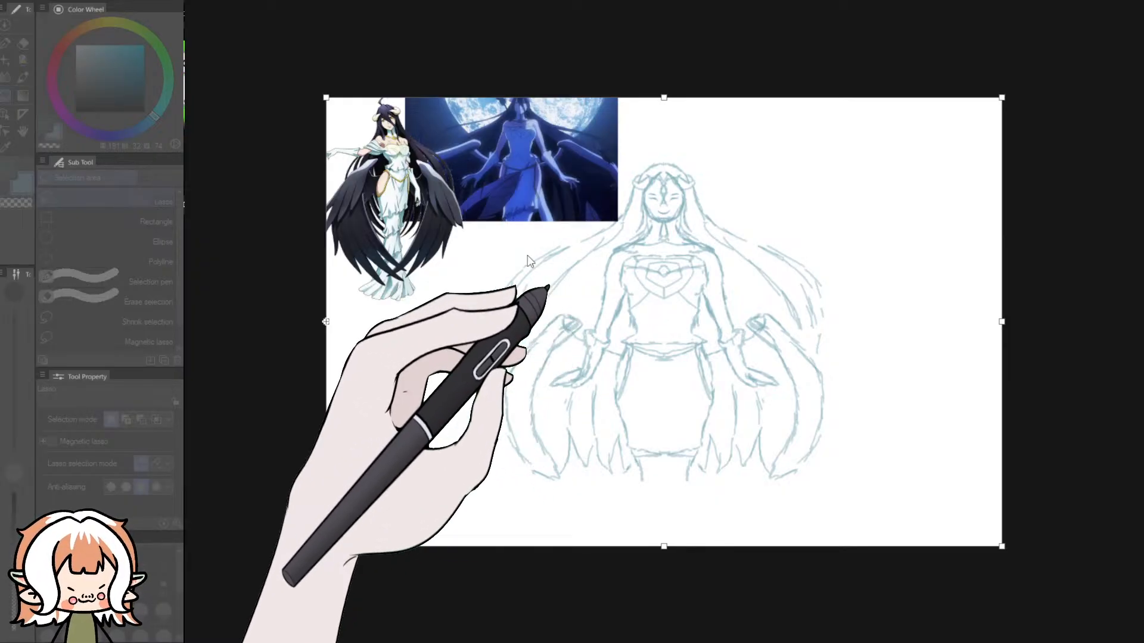
pyautogui.write('3500')
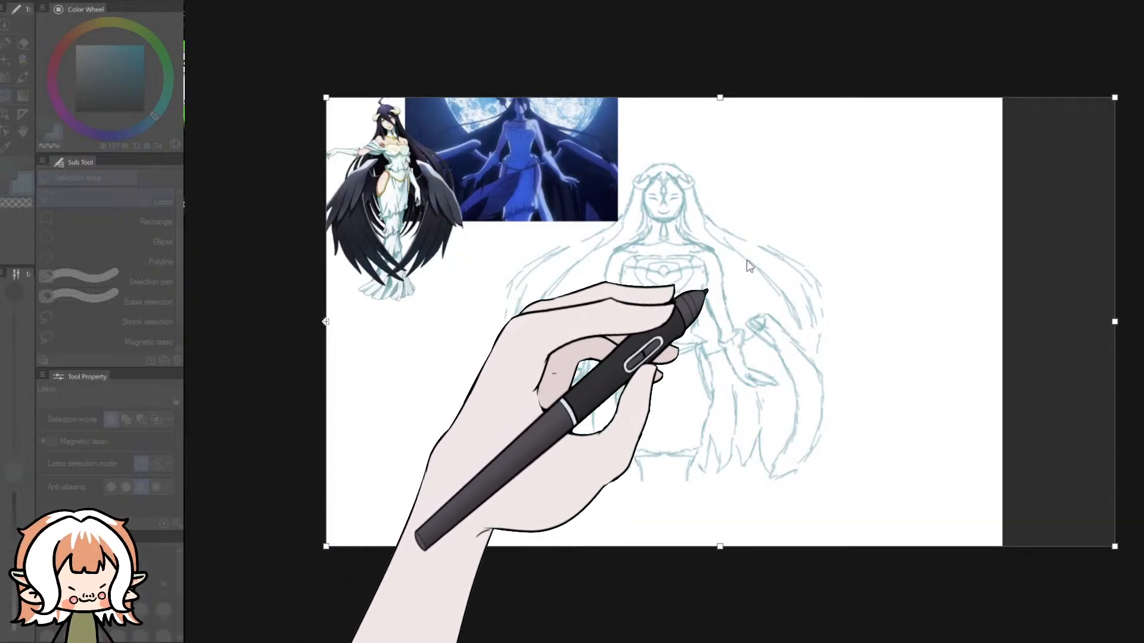
pyautogui.press('Return')
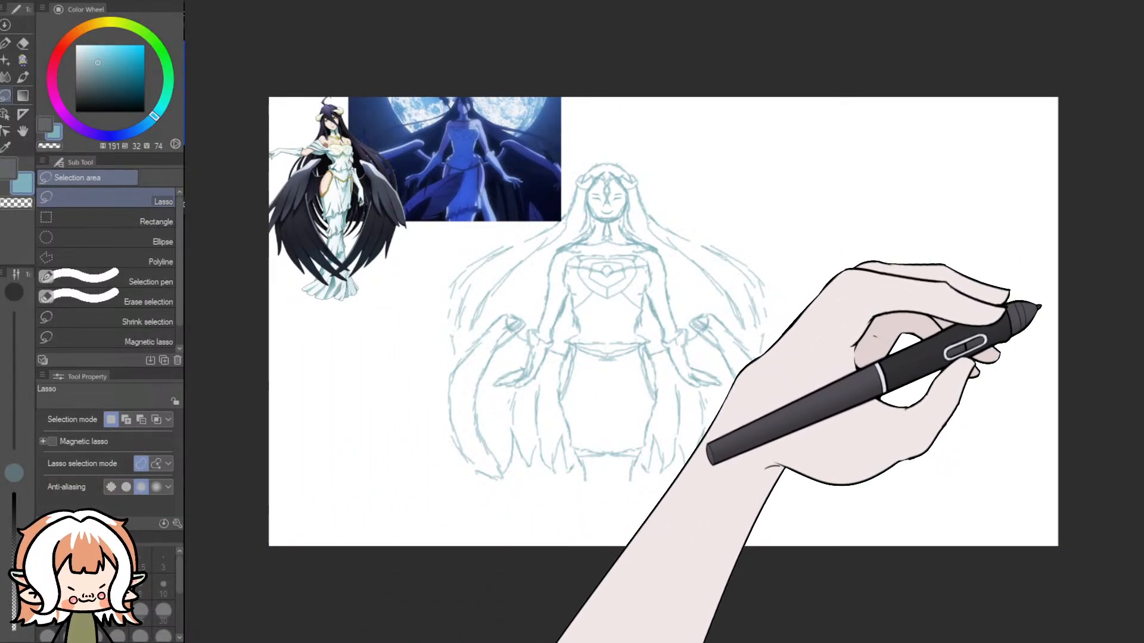
# - Lasso the winged woman sketch and move it into the right half of the canvas, clear of the references
pyautogui.moveTo(612, 155)
pyautogui.mouseDown()
pyautogui.moveTo(526, 163)
pyautogui.moveTo(441, 251)
pyautogui.moveTo(412, 340)
pyautogui.moveTo(416, 426)
pyautogui.moveTo(549, 502)
pyautogui.moveTo(713, 511)
pyautogui.moveTo(822, 473)
pyautogui.moveTo(822, 243)
pyautogui.moveTo(632, 157)
pyautogui.mouseUp()
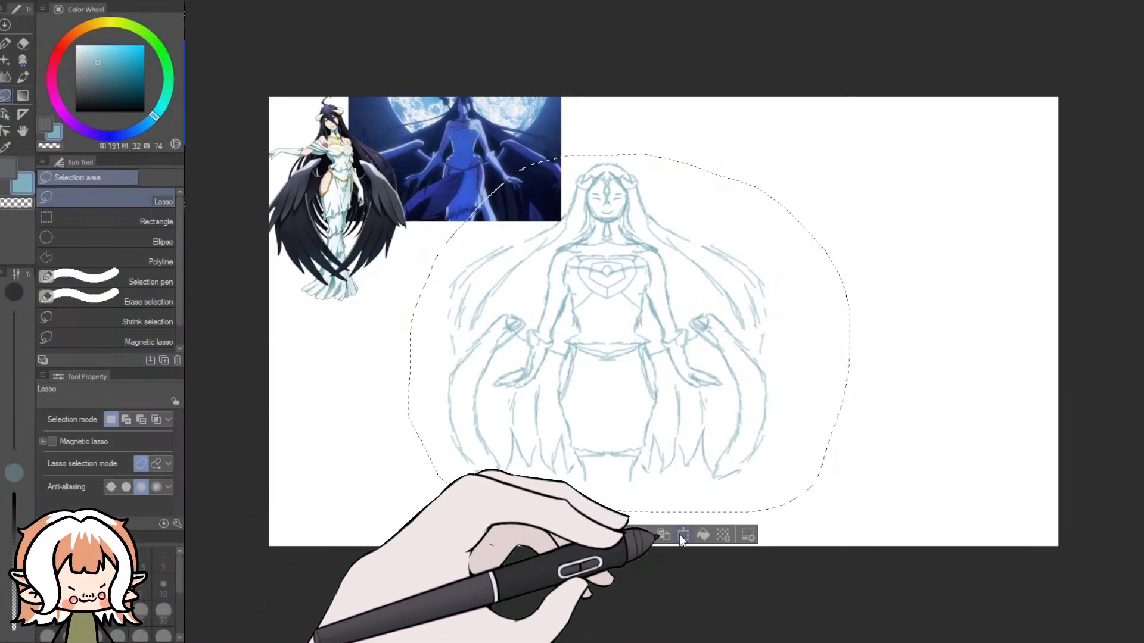
pyautogui.click(682, 534)
pyautogui.moveTo(653, 364); pyautogui.dragTo(774, 358)
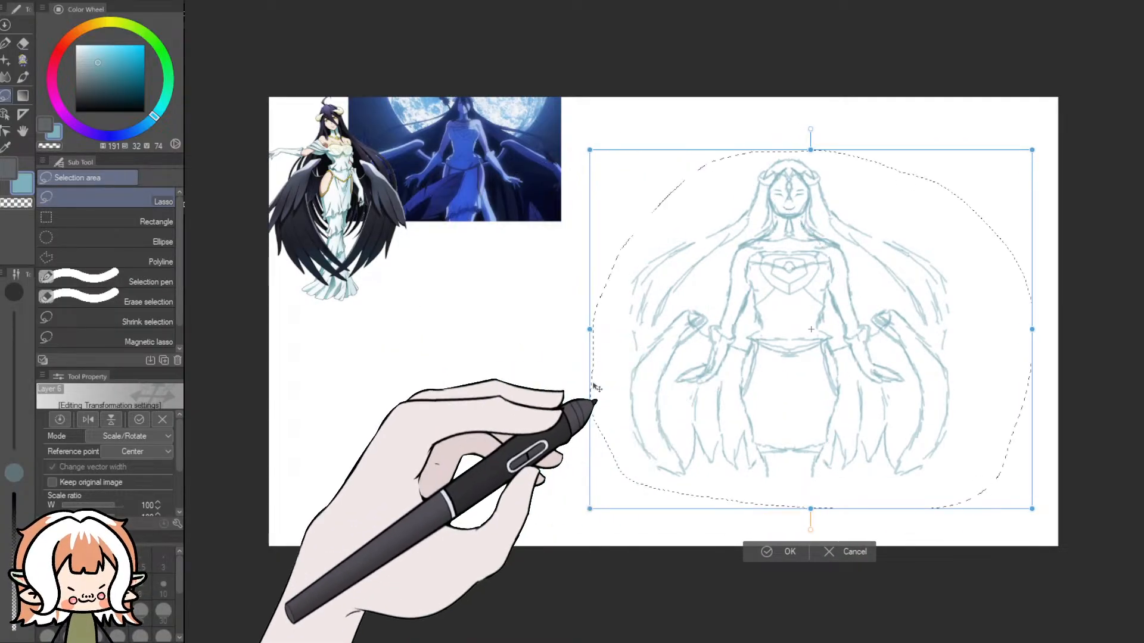
pyautogui.click(777, 552)
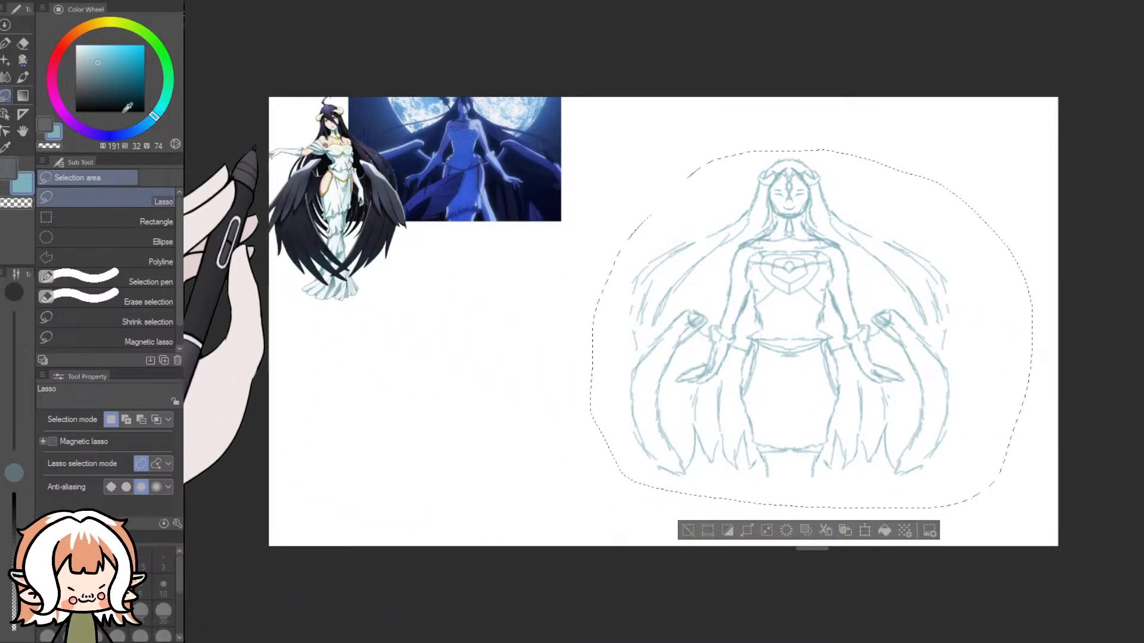
# - Cover the white canvas background behind the sketch and references with dark blue-grey, using a 2000 px sharp brush
pyautogui.click(94, 92)
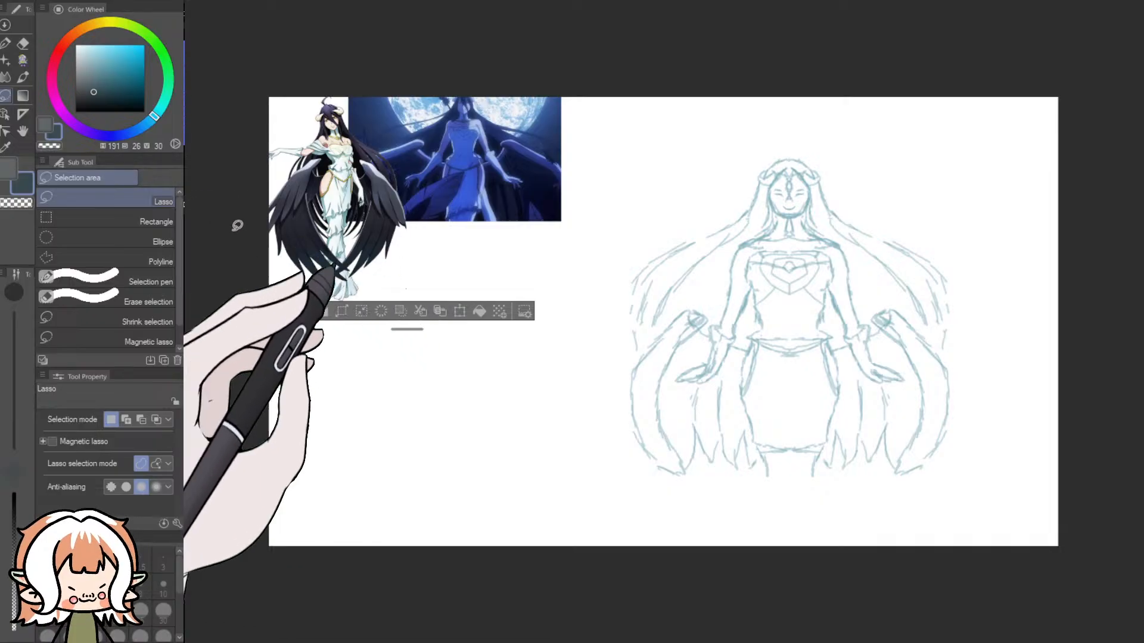
pyautogui.click(237, 224)
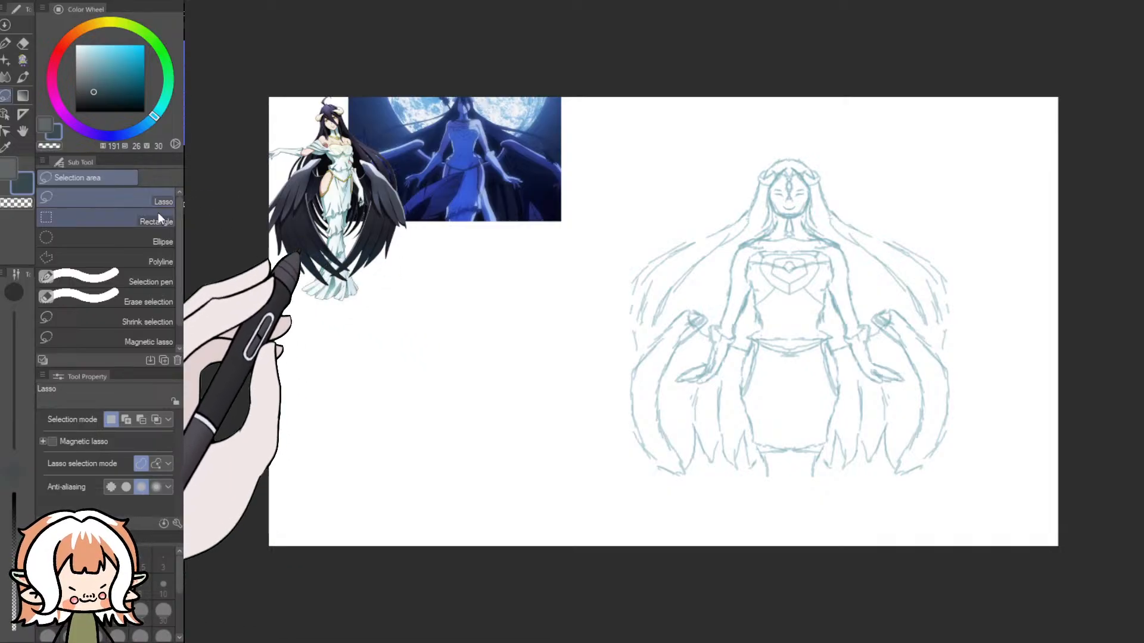
pyautogui.click(23, 62)
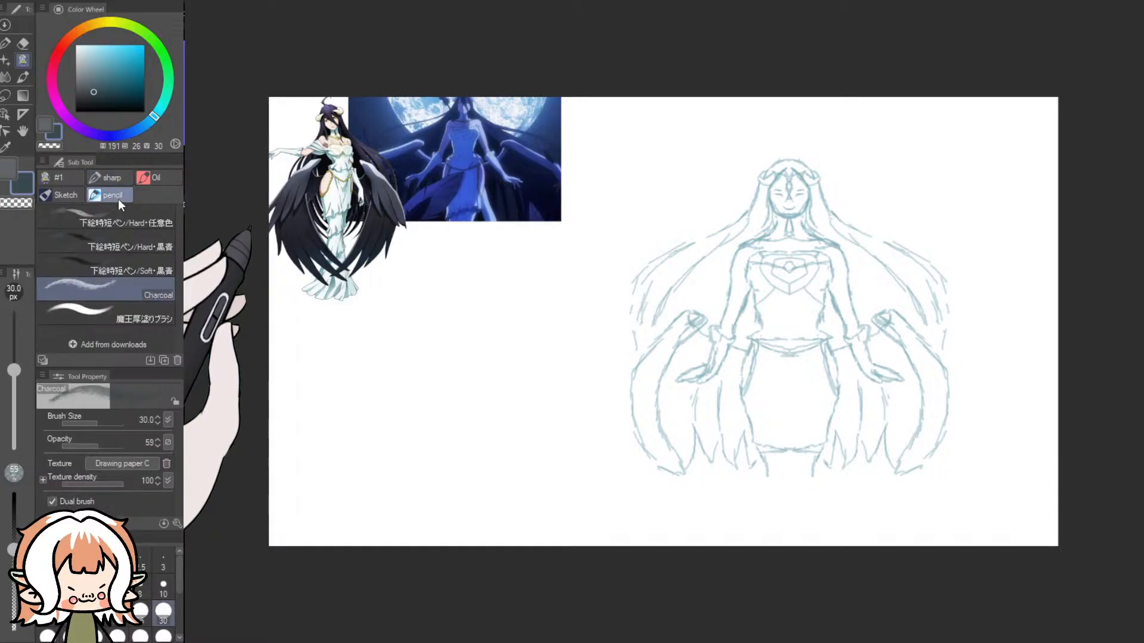
pyautogui.click(130, 217)
pyautogui.moveTo(614, 447)
pyautogui.mouseDown()
pyautogui.moveTo(435, 490)
pyautogui.moveTo(537, 362)
pyautogui.moveTo(929, 476)
pyautogui.moveTo(774, 197)
pyautogui.moveTo(983, 137)
pyautogui.moveTo(983, 226)
pyautogui.moveTo(262, 584)
pyautogui.mouseUp()
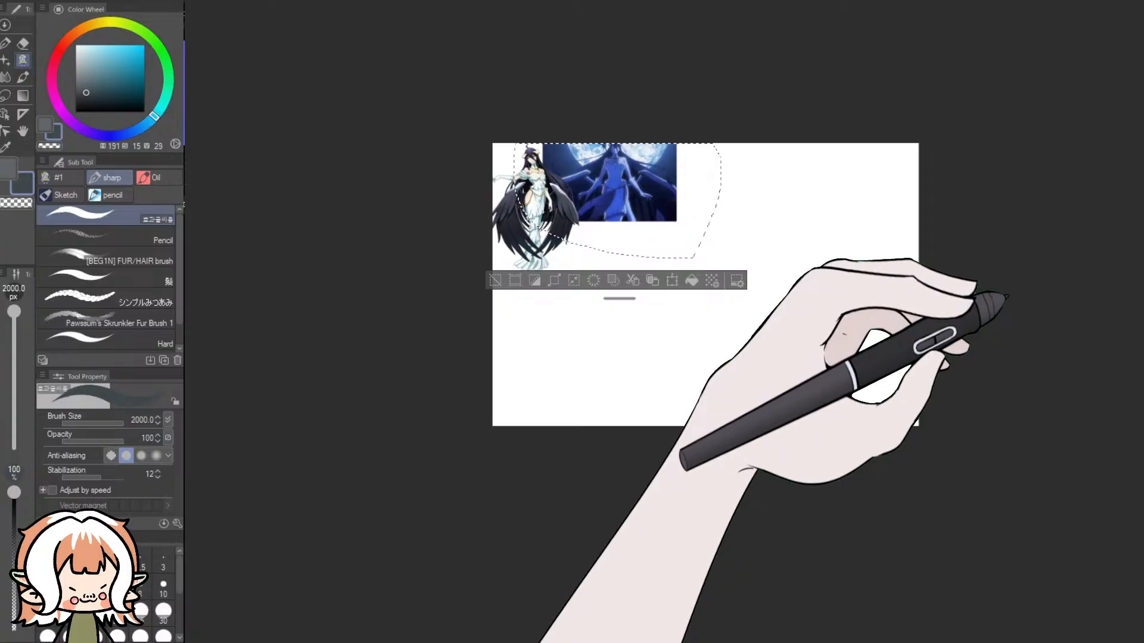
pyautogui.hotkey('ctrl', 'v')
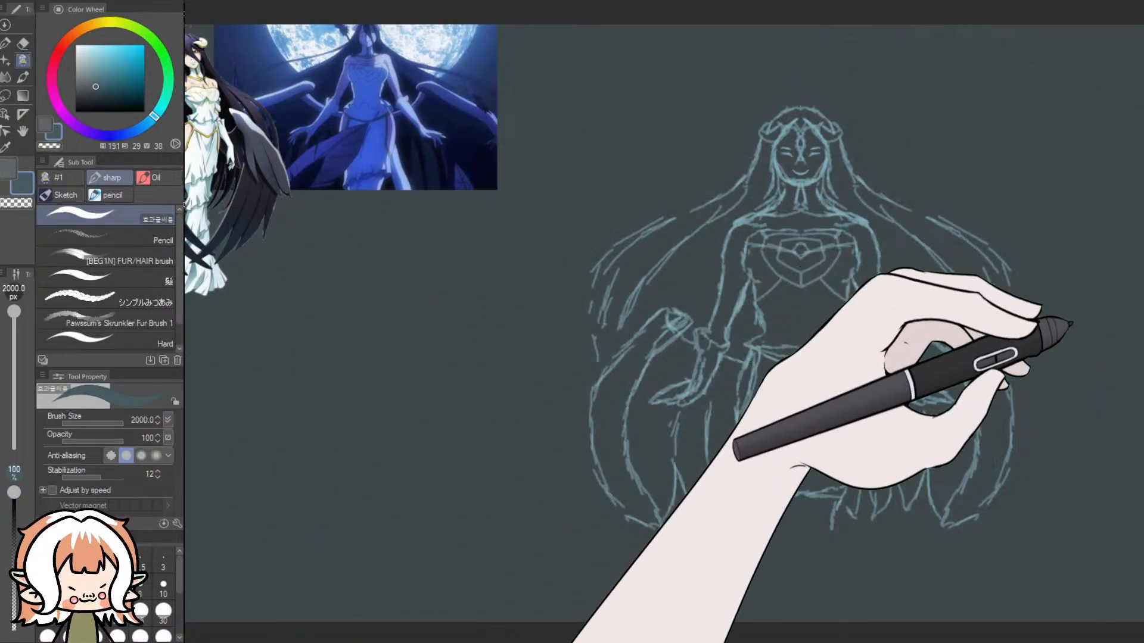
# - Choose the 15 px Pencil with a medium grey-blue colour and fade the winged woman sketch to a fainter opacity
pyautogui.click(167, 239)
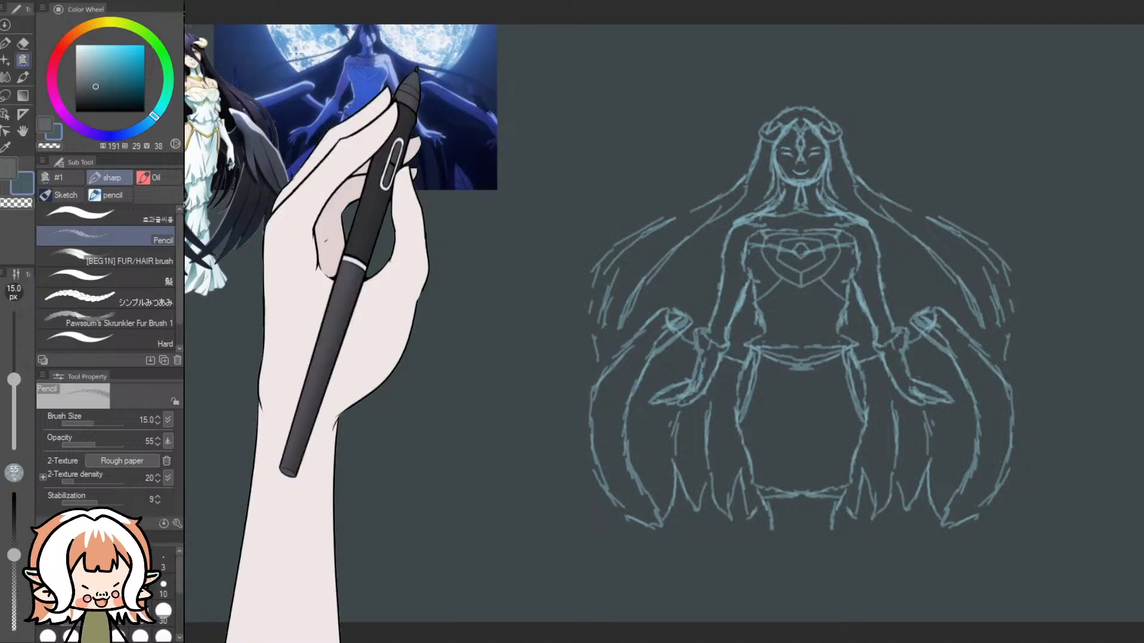
pyautogui.click(95, 82)
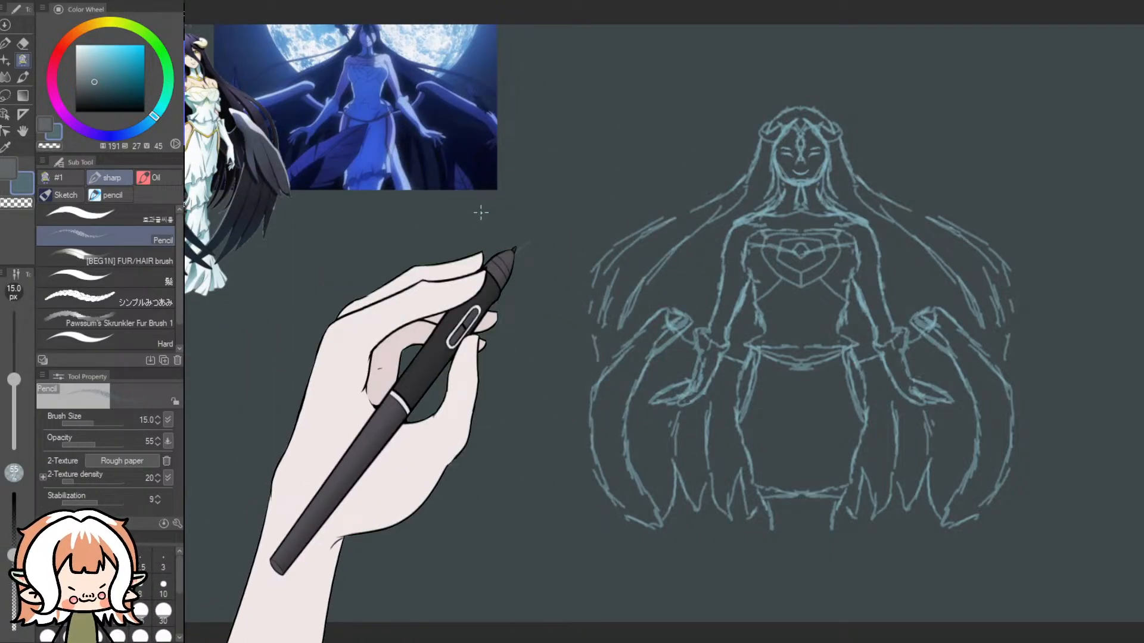
pyautogui.click(86, 72)
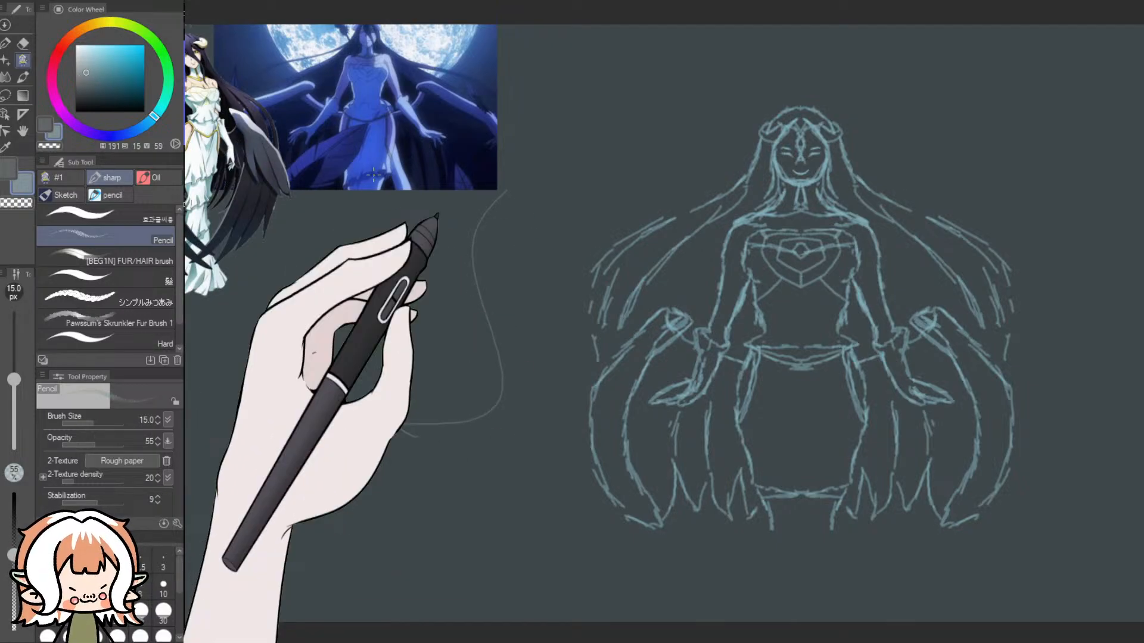
pyautogui.click(1141, 322)
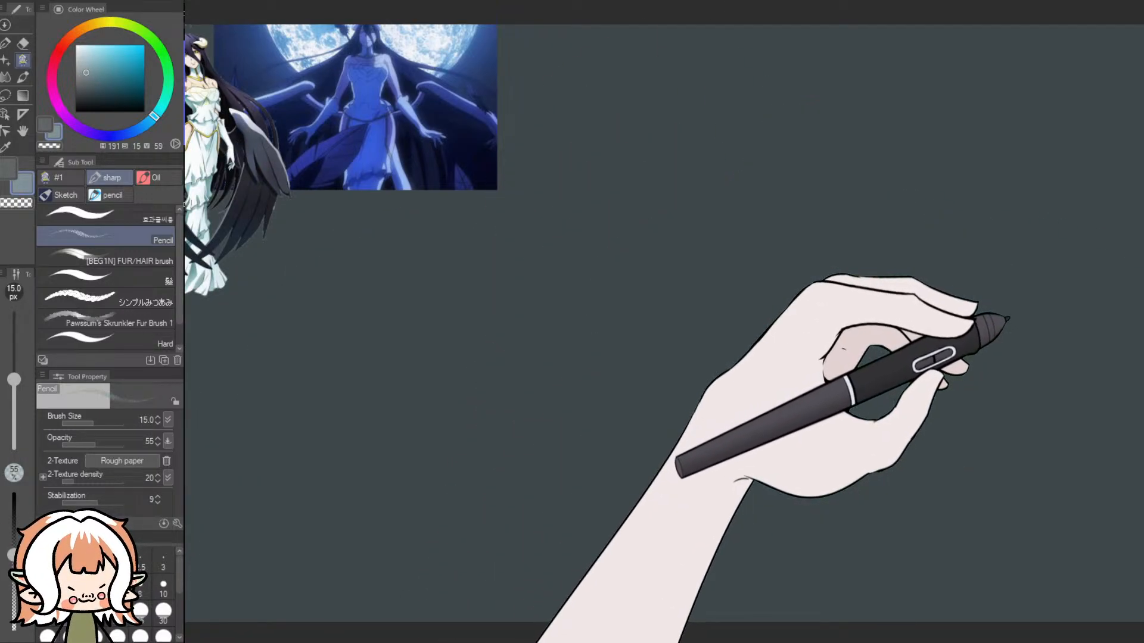
pyautogui.click(1141, 322)
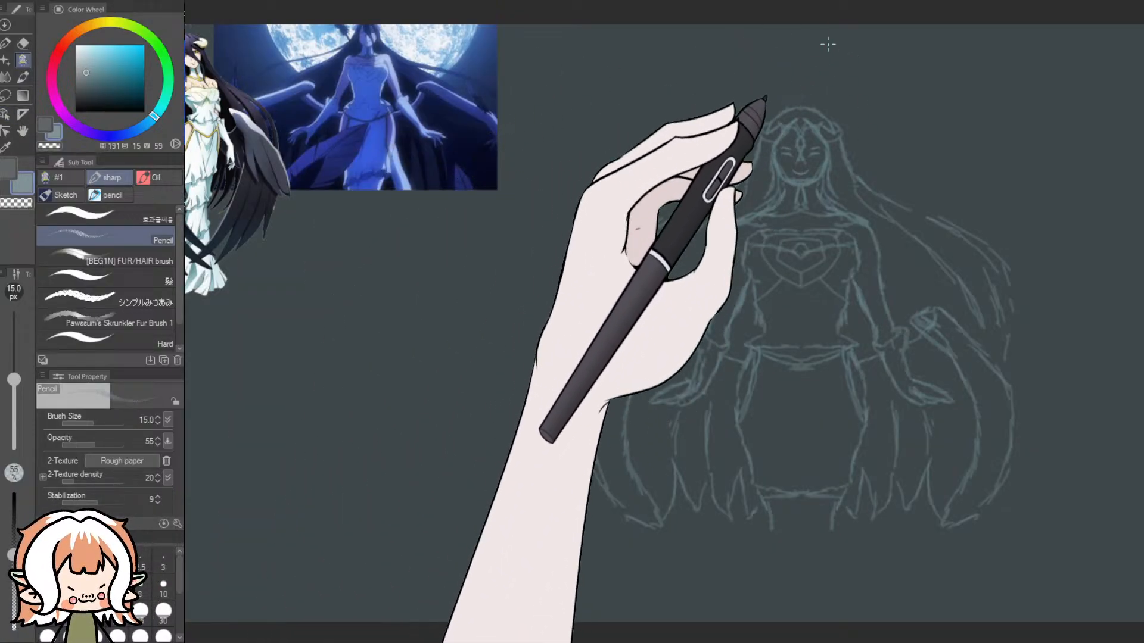
# - Set the pencil colour to a very pale grey-blue with hue 191, saturation 5 and value 86 for the head
pyautogui.scroll(5, 828, 45)
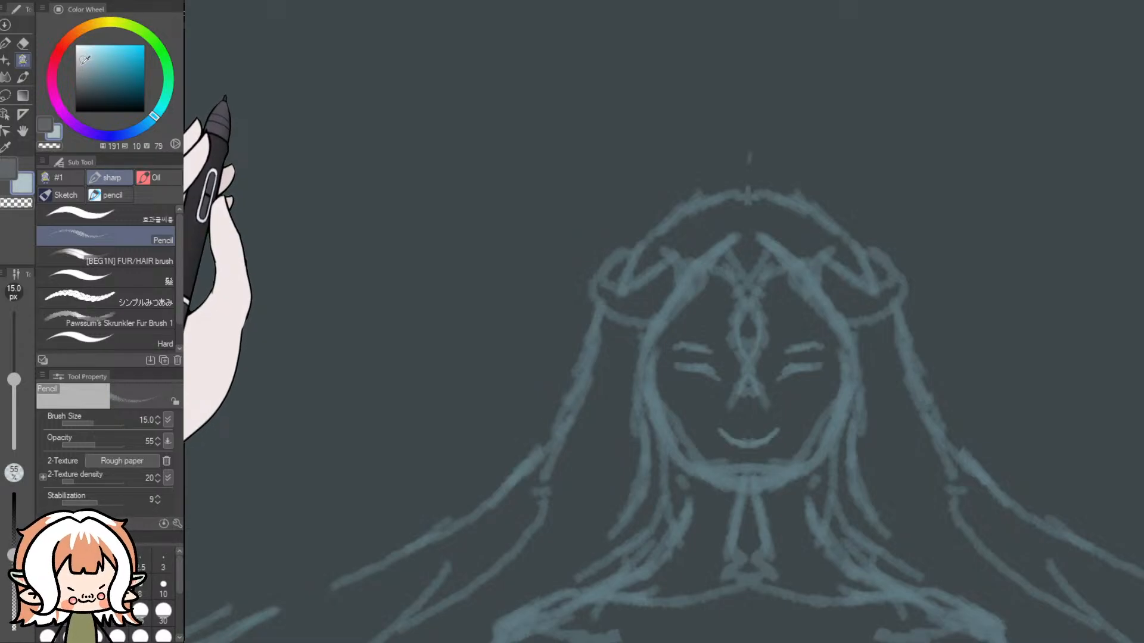
pyautogui.click(84, 48)
pyautogui.moveTo(80, 53); pyautogui.dragTo(79, 55)
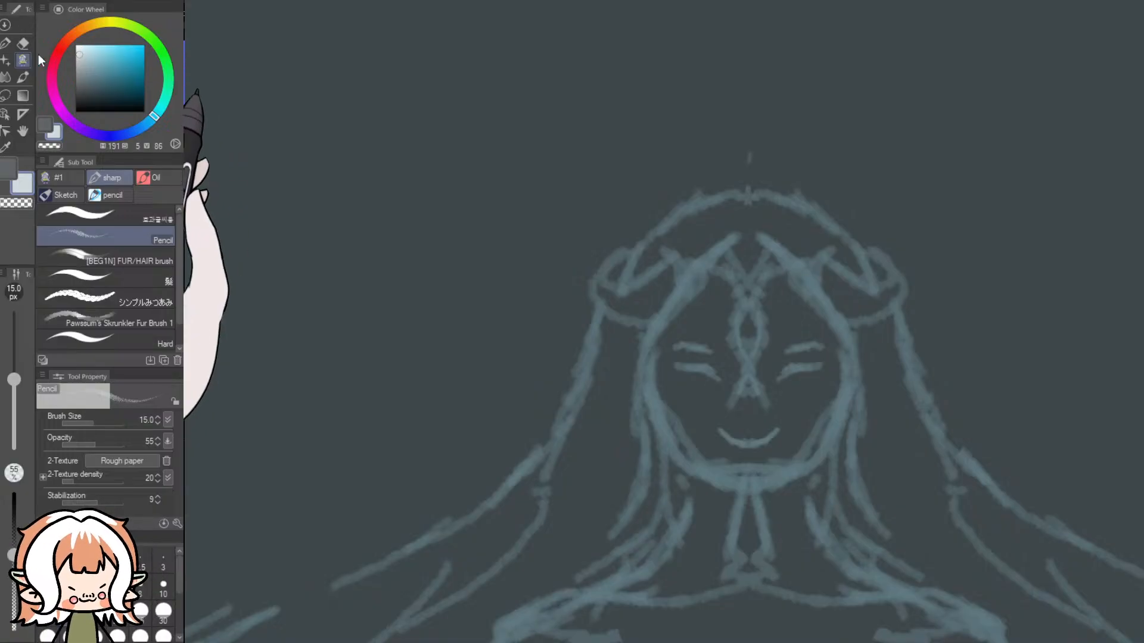
# - Switch to the first sharp brush and set its size to 6 px
pyautogui.click(126, 219)
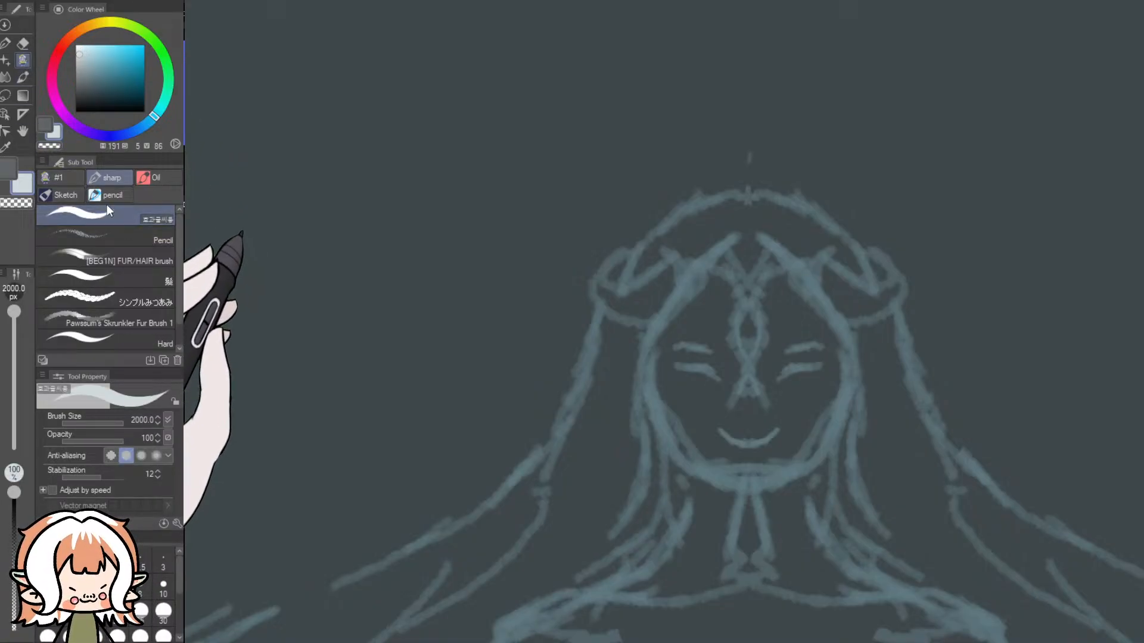
pyautogui.click(162, 586)
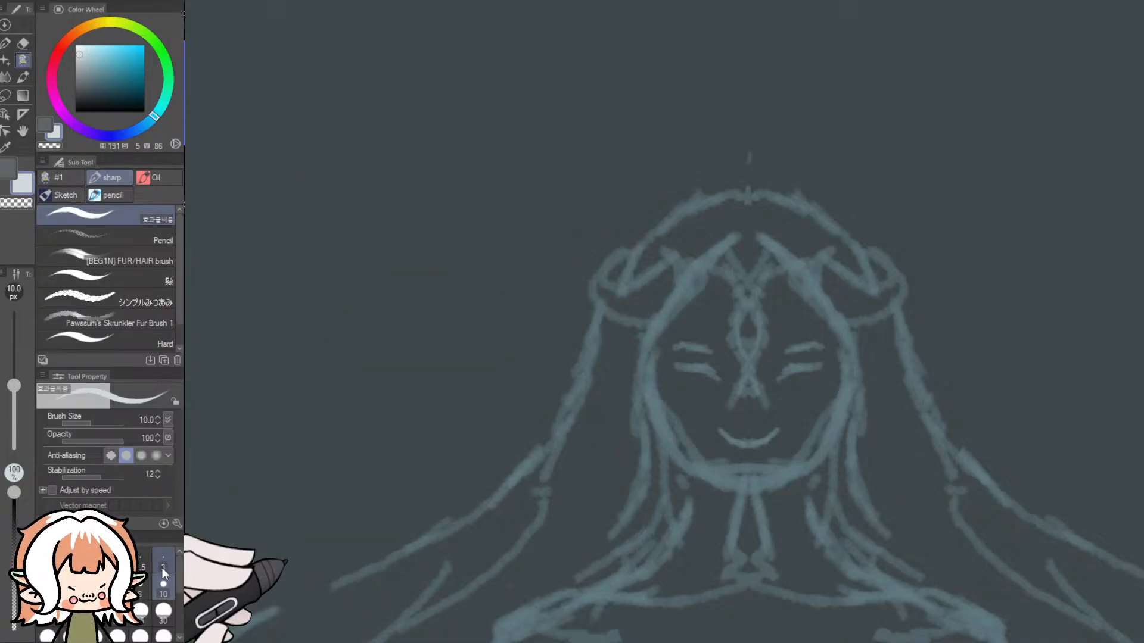
pyautogui.scroll(-8, 409, 426)
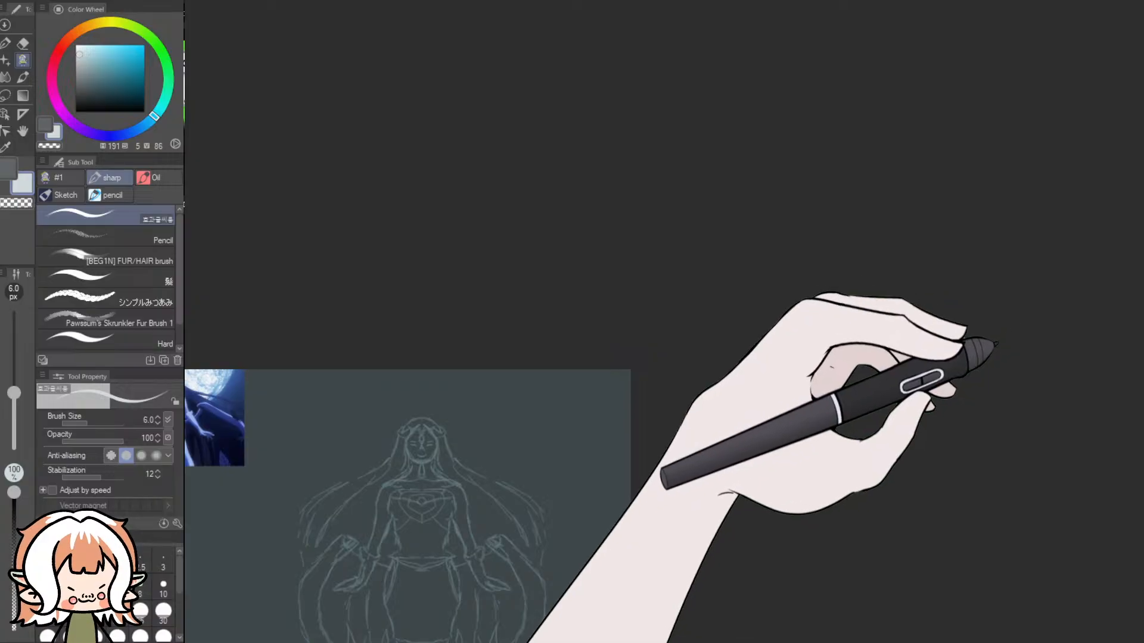
# - Lasso the winged woman sketch, scale it up to 144 percent and centre it in the right half of the canvas
pyautogui.moveTo(999, 344); pyautogui.dragTo(999, 384)
pyautogui.moveTo(704, 637); pyautogui.dragTo(648, 640)
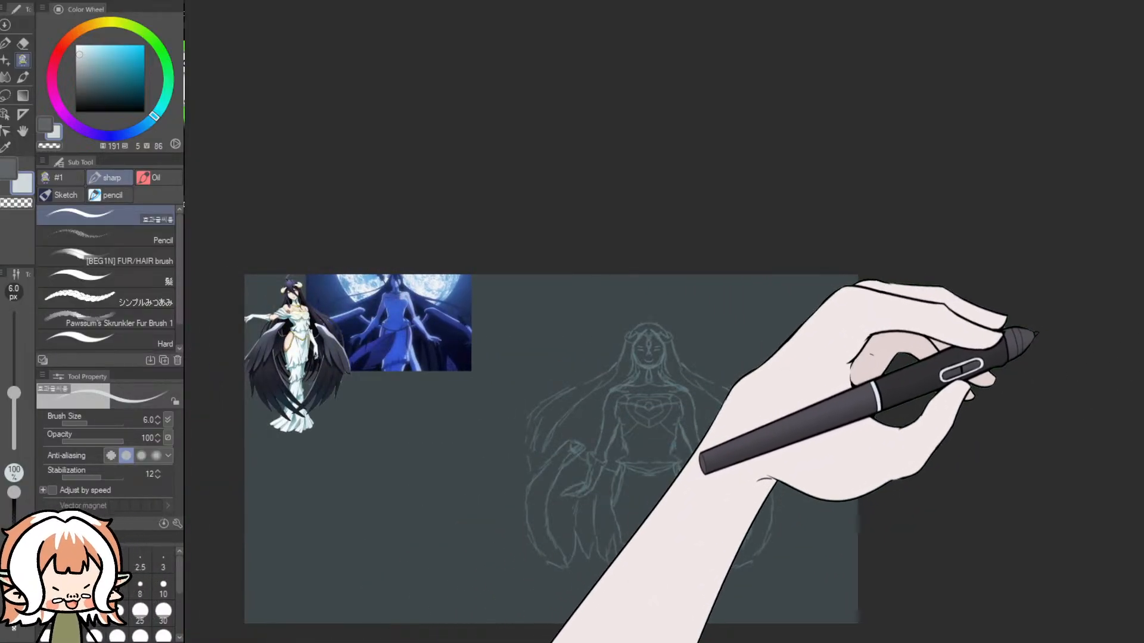
pyautogui.click(11, 98)
pyautogui.moveTo(683, 277)
pyautogui.mouseDown()
pyautogui.moveTo(563, 306)
pyautogui.moveTo(438, 474)
pyautogui.moveTo(432, 576)
pyautogui.moveTo(813, 627)
pyautogui.moveTo(930, 187)
pyautogui.moveTo(871, 136)
pyautogui.moveTo(1003, 46)
pyautogui.mouseUp()
pyautogui.click(697, 518)
pyautogui.moveTo(717, 287)
pyautogui.mouseDown()
pyautogui.moveTo(653, 356)
pyautogui.moveTo(660, 343)
pyautogui.mouseUp()
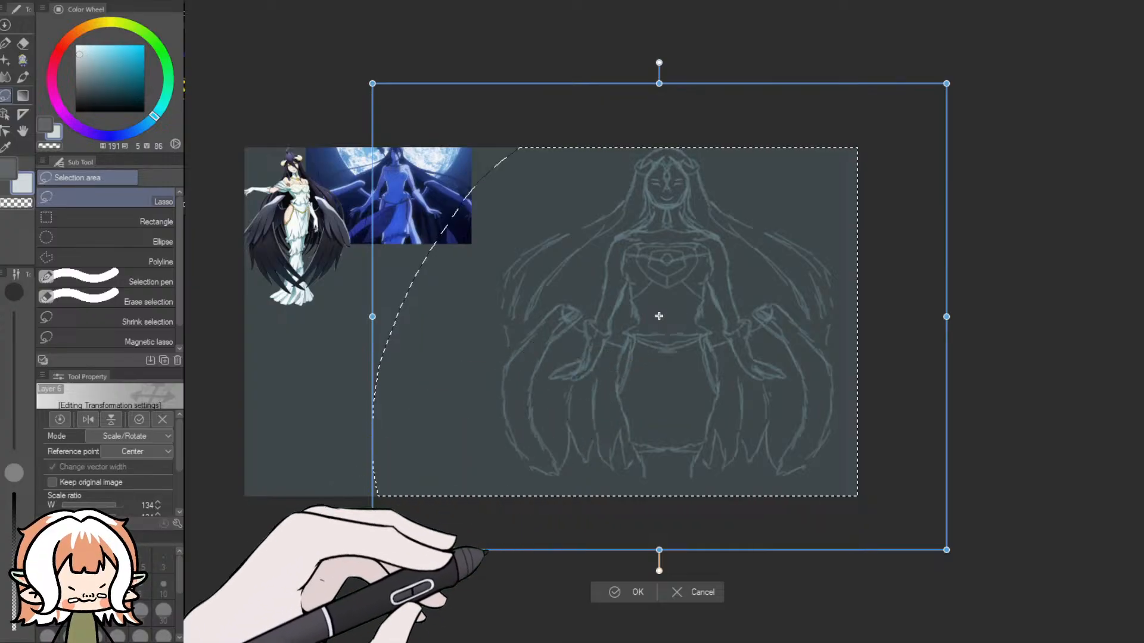
pyautogui.moveTo(365, 557); pyautogui.dragTo(329, 586)
pyautogui.moveTo(587, 398); pyautogui.dragTo(602, 410)
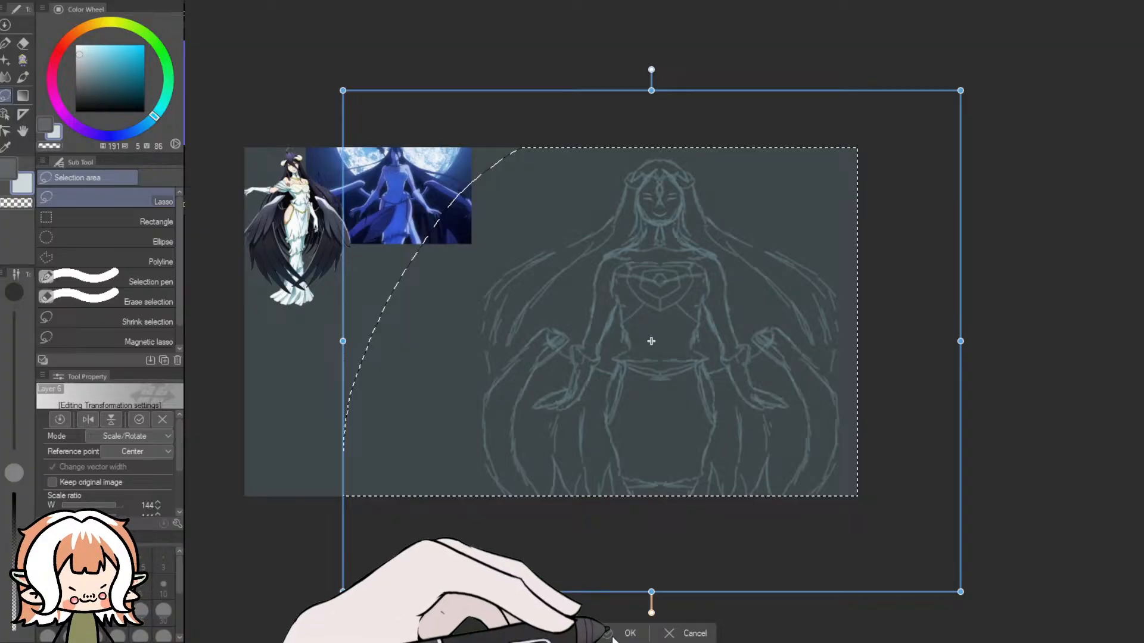
pyautogui.click(626, 633)
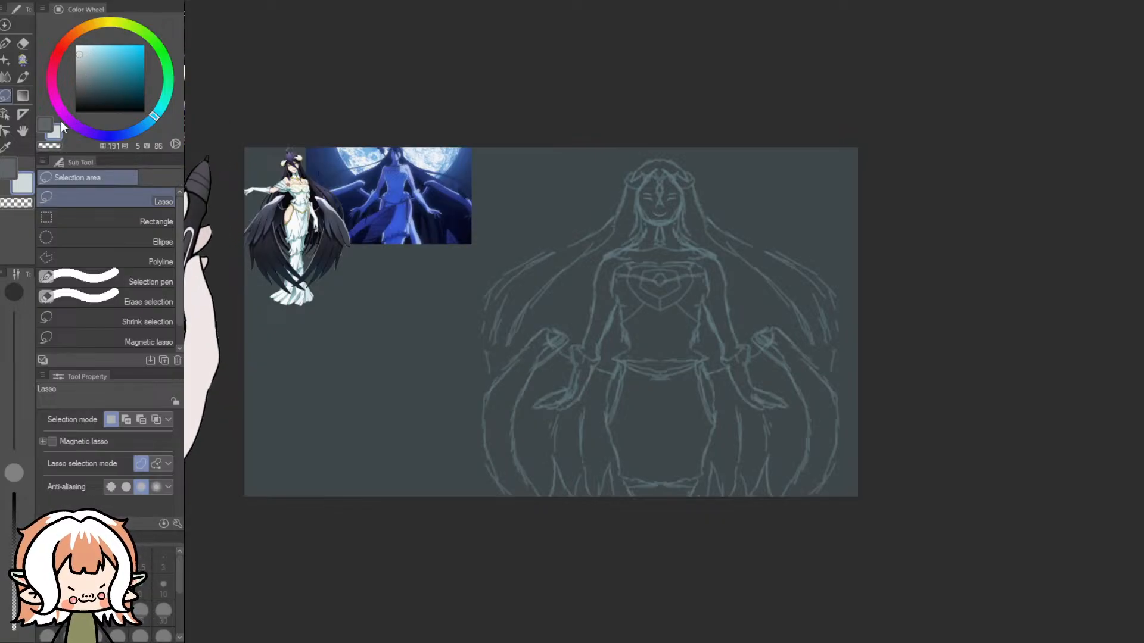
# - Try freehand strokes in pure white over the sketch with the 30 px Smooth Oil brush, and undo them
pyautogui.click(91, 52)
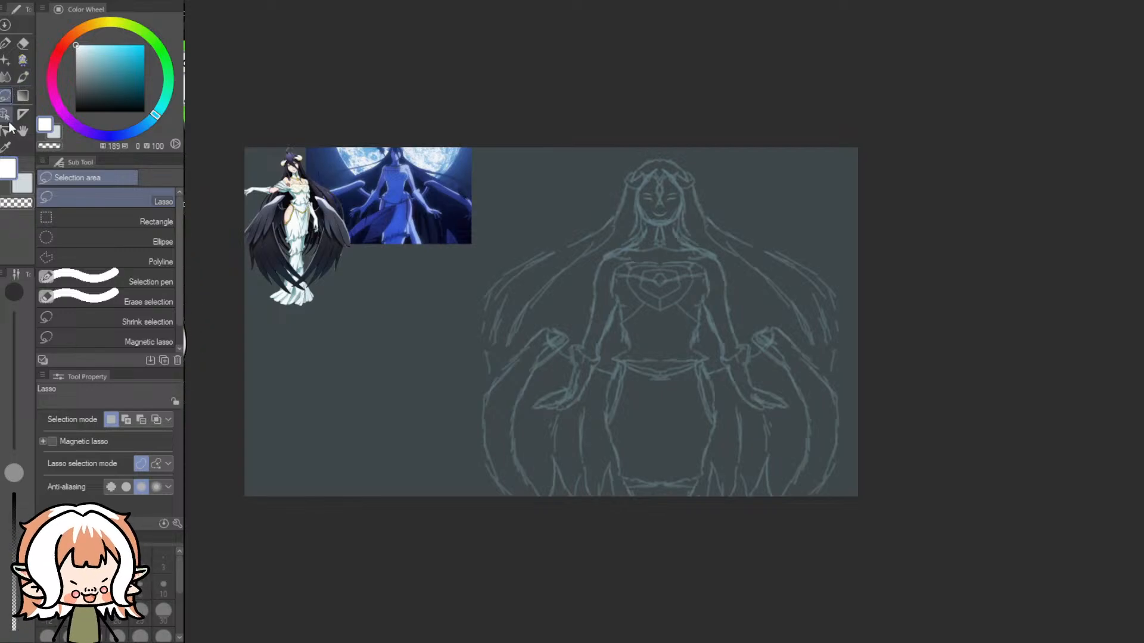
pyautogui.click(22, 61)
pyautogui.click(57, 177)
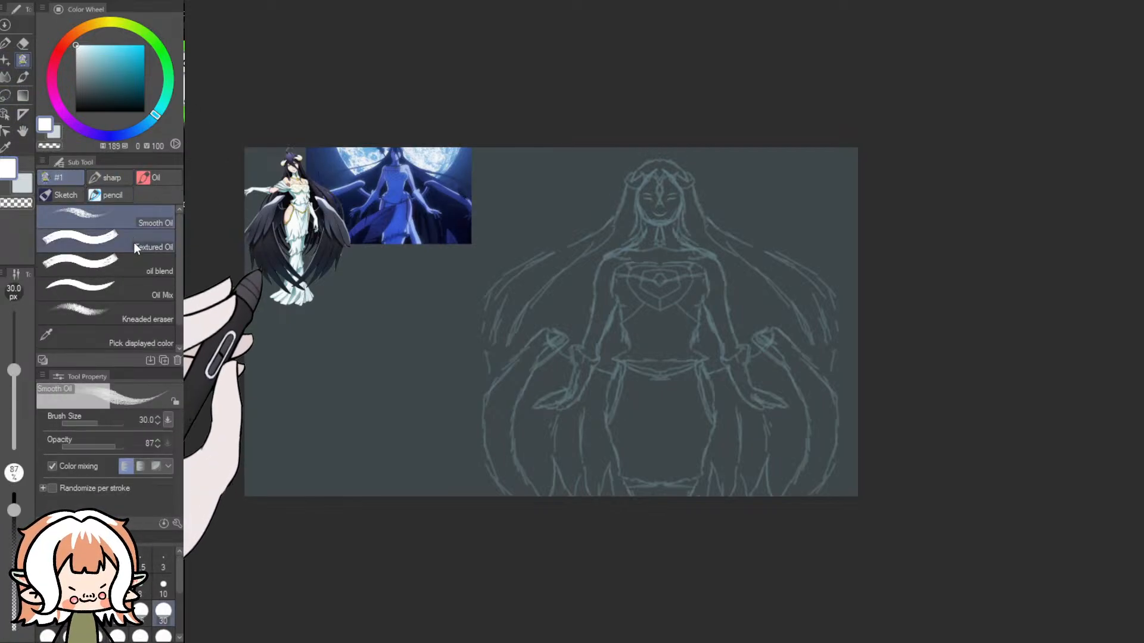
pyautogui.moveTo(585, 203); pyautogui.dragTo(620, 255)
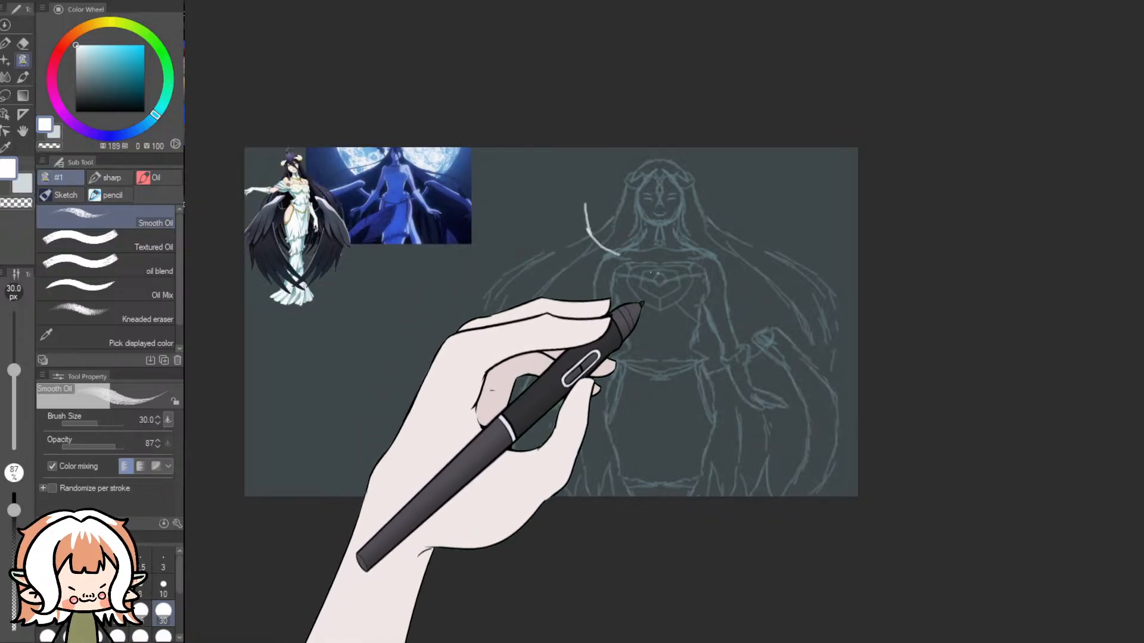
pyautogui.moveTo(680, 278); pyautogui.dragTo(698, 269)
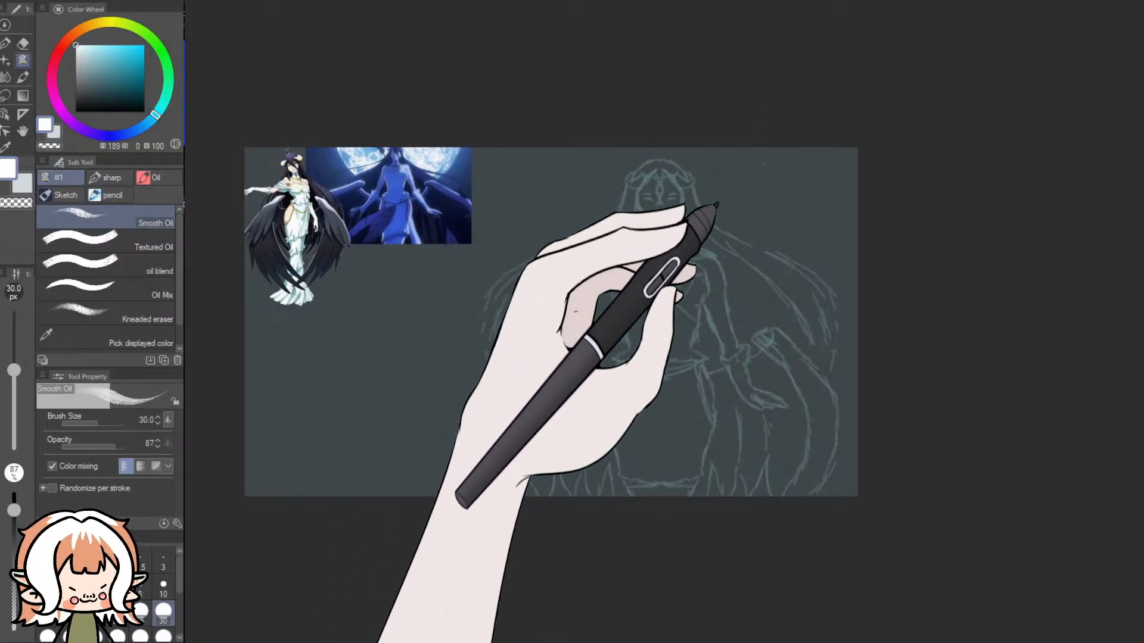
pyautogui.moveTo(799, 146)
pyautogui.mouseDown()
pyautogui.moveTo(772, 190)
pyautogui.moveTo(730, 214)
pyautogui.mouseUp()
pyautogui.moveTo(654, 215); pyautogui.dragTo(709, 222)
pyautogui.moveTo(614, 183); pyautogui.dragTo(628, 193)
pyautogui.hotkey('ctrl', 'z')
pyautogui.hotkey('ctrl', 'z')
pyautogui.hotkey('ctrl', 'z')
pyautogui.hotkey('ctrl', 'z')
pyautogui.hotkey('ctrl', 'z')
pyautogui.hotkey('ctrl', 'z')
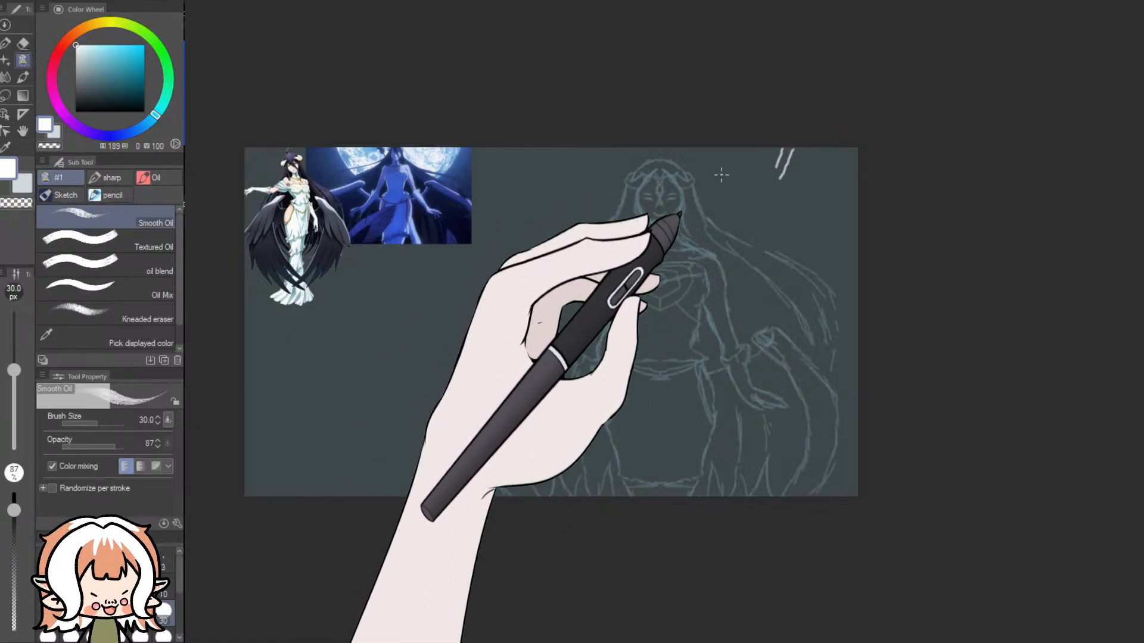
pyautogui.click(1008, 330)
pyautogui.click(1008, 330)
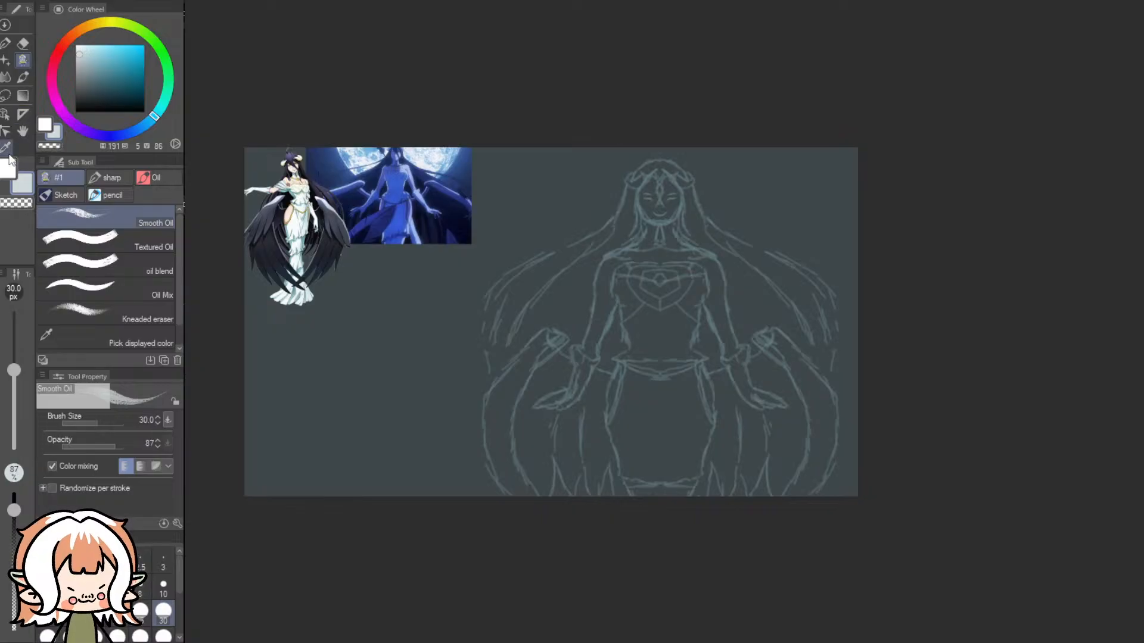
# - Place a vertical two-line symmetrical ruler through the middle of the winged woman's face and torso
pyautogui.click(6, 131)
pyautogui.click(23, 114)
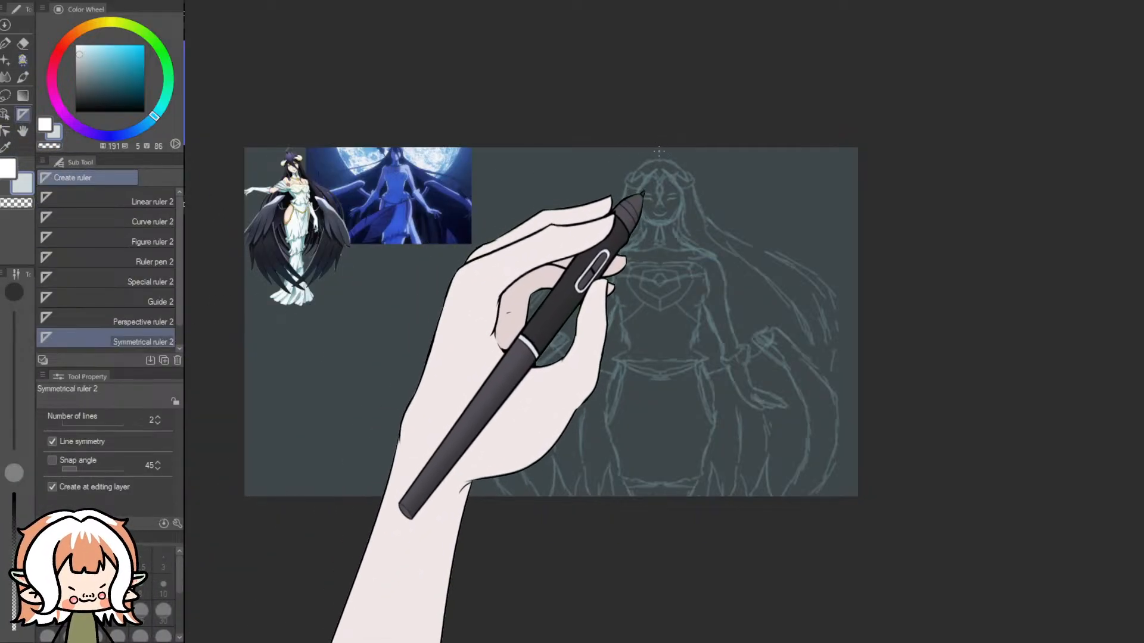
pyautogui.scroll(3, 643, 115)
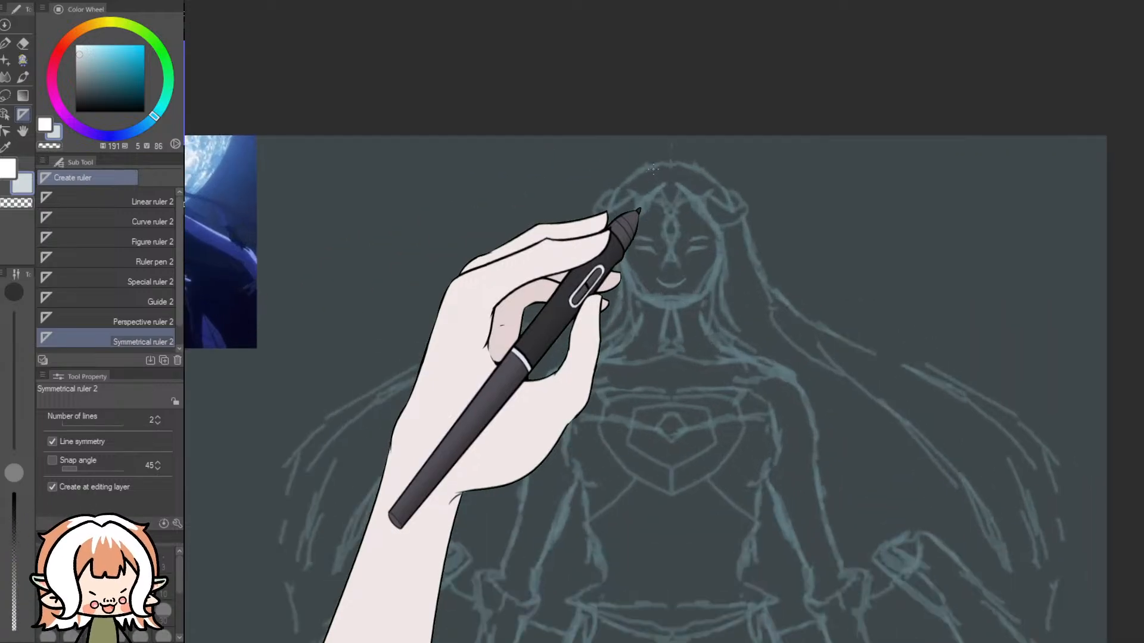
pyautogui.moveTo(672, 171); pyautogui.dragTo(675, 142)
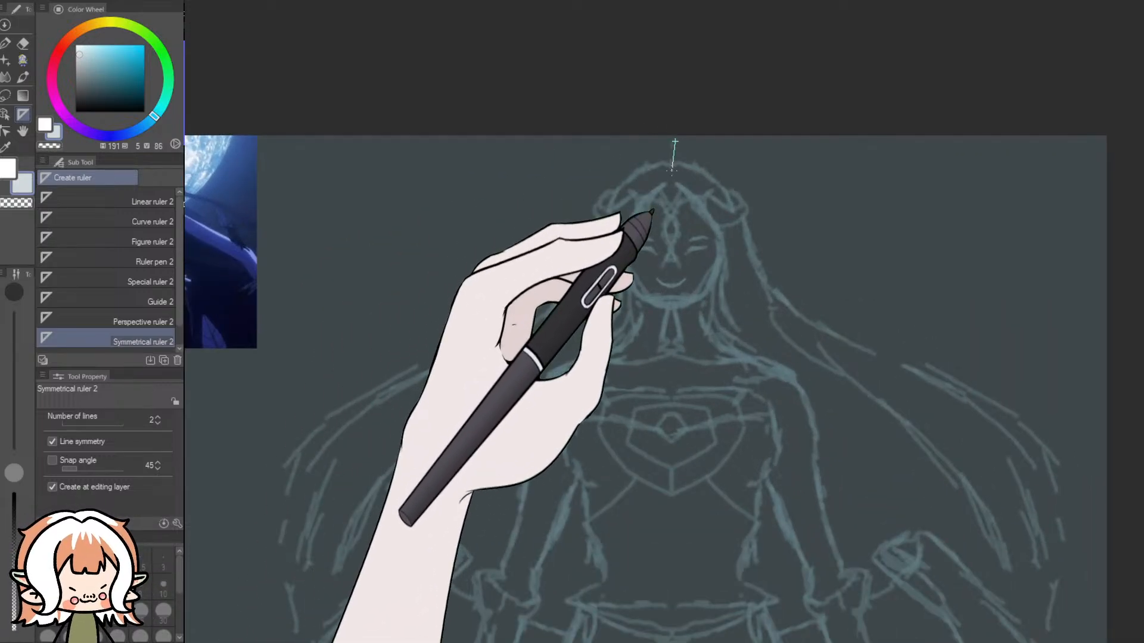
pyautogui.hotkey('ctrl', 'z')
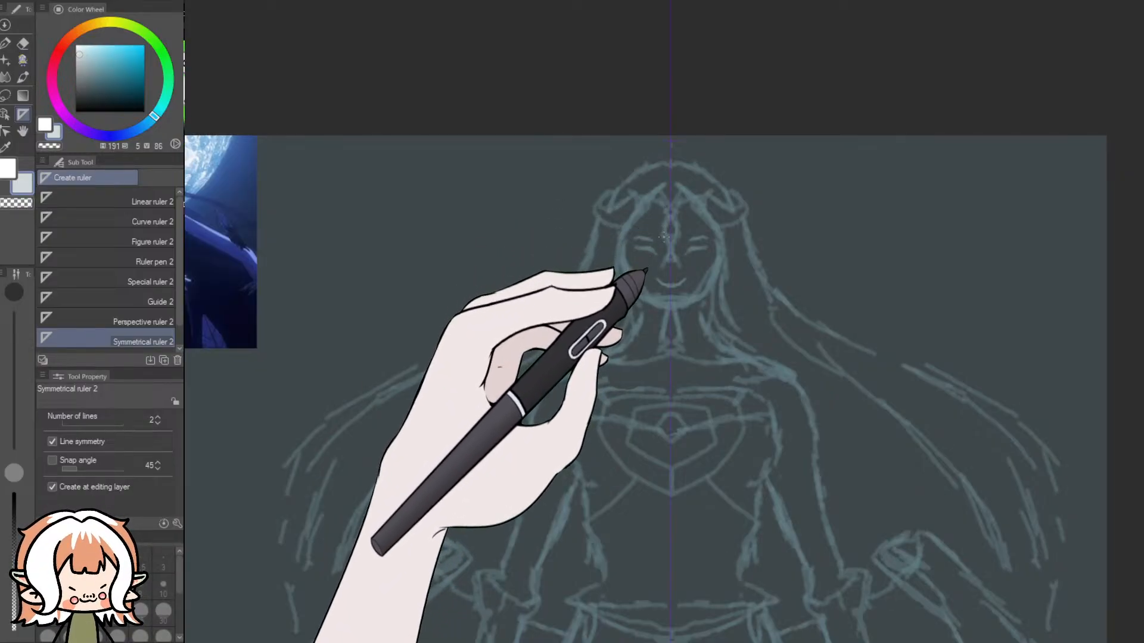
pyautogui.scroll(-3, 731, 182)
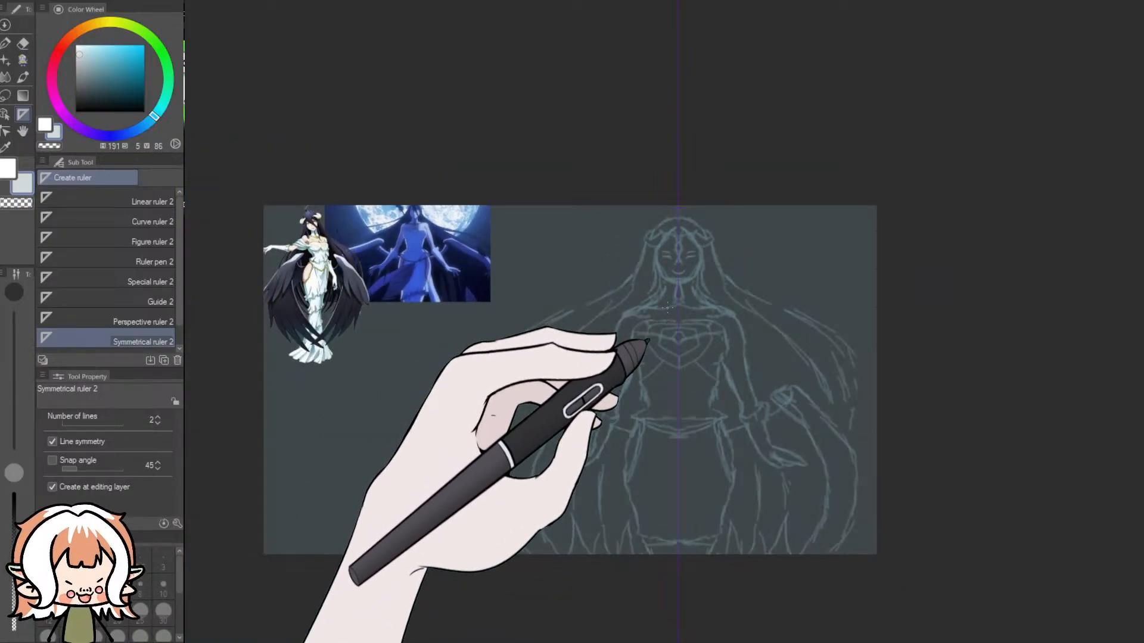
pyautogui.scroll(3, 689, 281)
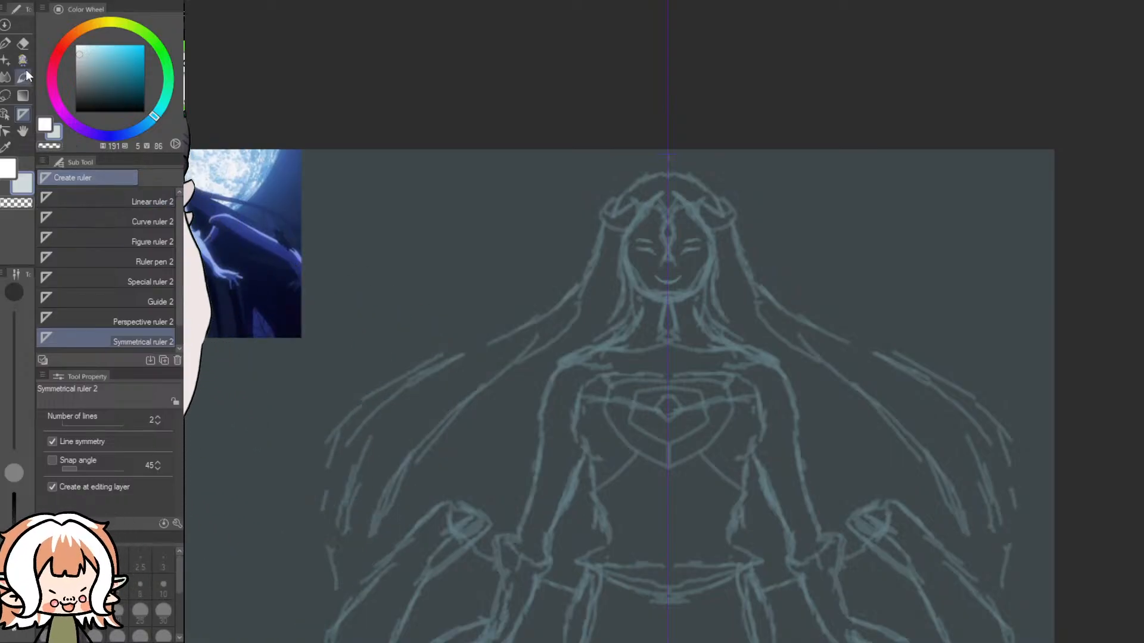
# - Try mirrored collarbone and shoulder strokes with the sharp brush at 6 px and 10 px, undoing each attempt
pyautogui.click(24, 62)
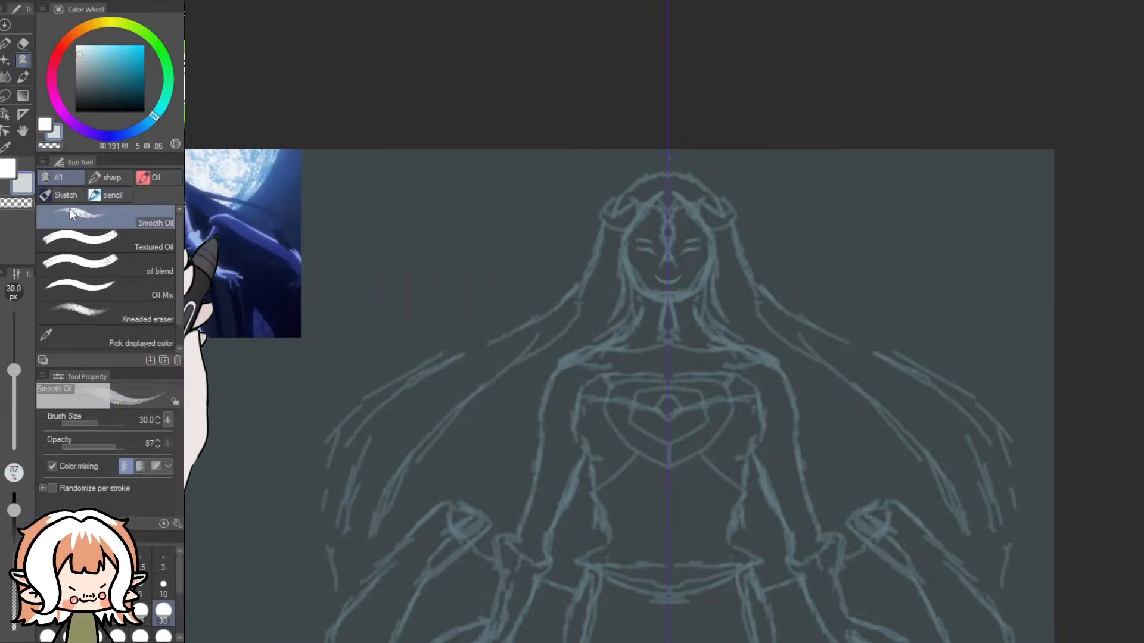
pyautogui.click(109, 174)
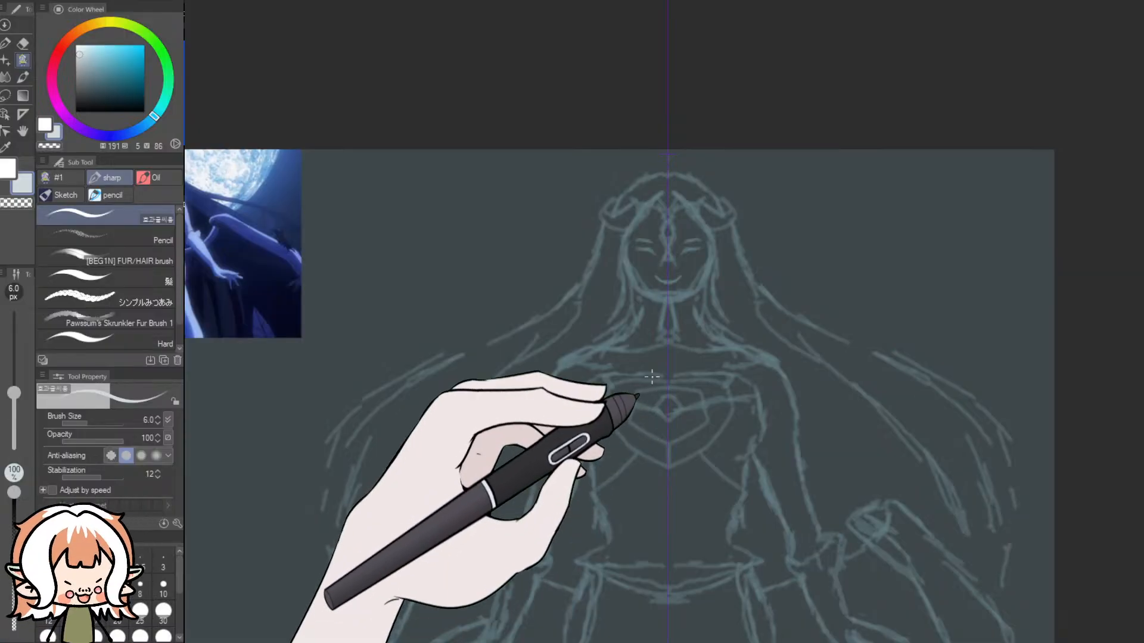
pyautogui.scroll(-5, 650, 378)
pyautogui.scroll(3, 639, 393)
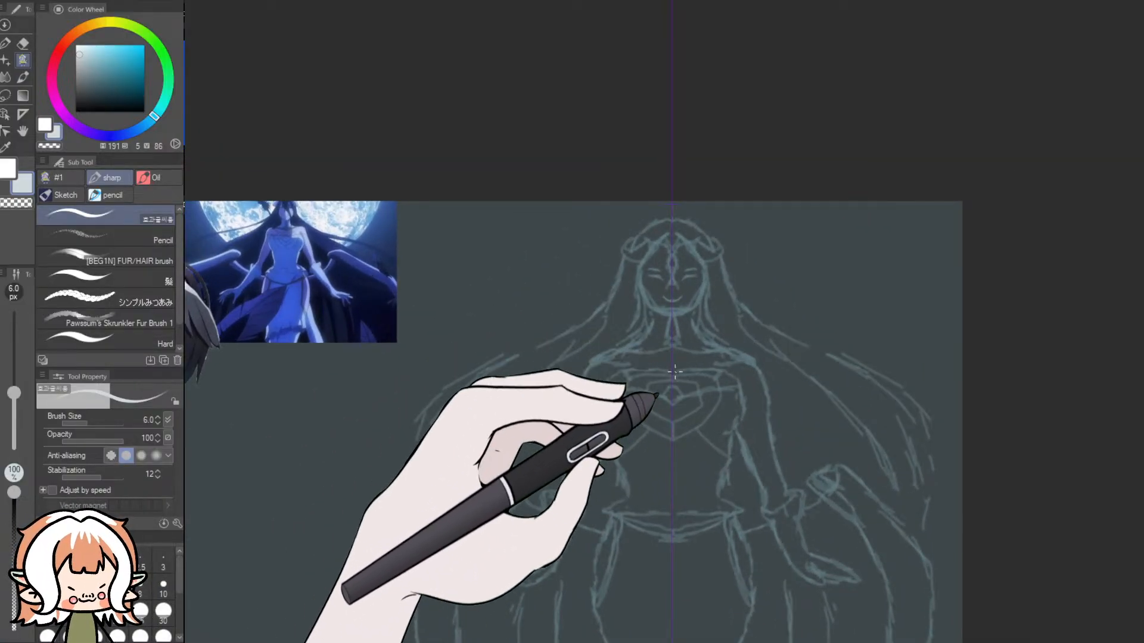
pyautogui.scroll(6, 685, 339)
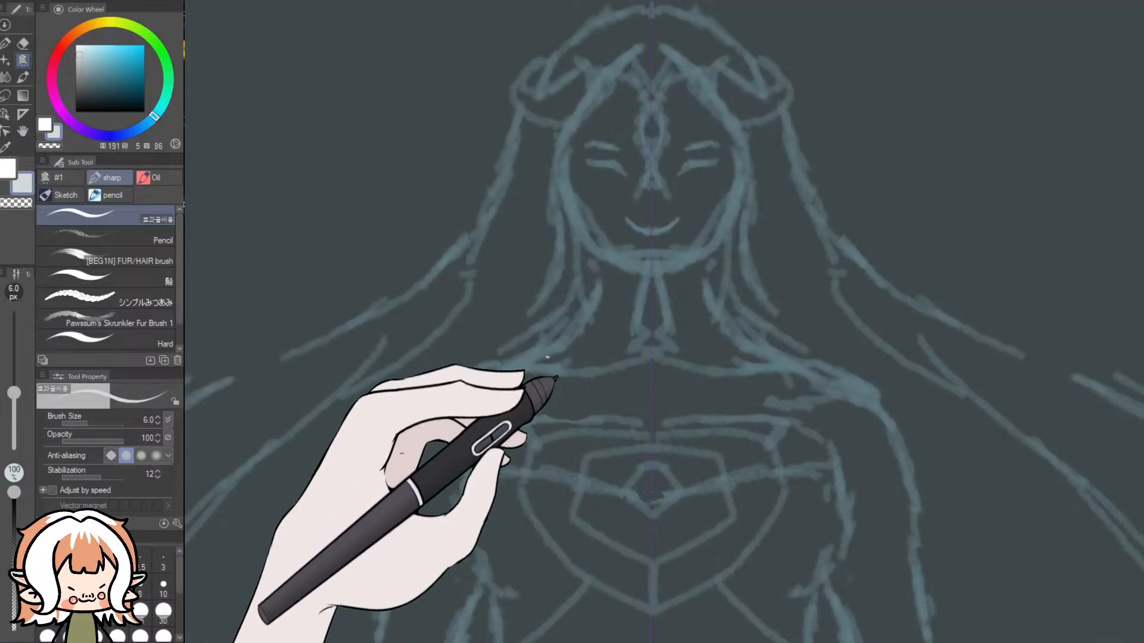
pyautogui.moveTo(651, 365); pyautogui.dragTo(551, 366)
pyautogui.hotkey('ctrl', 'z')
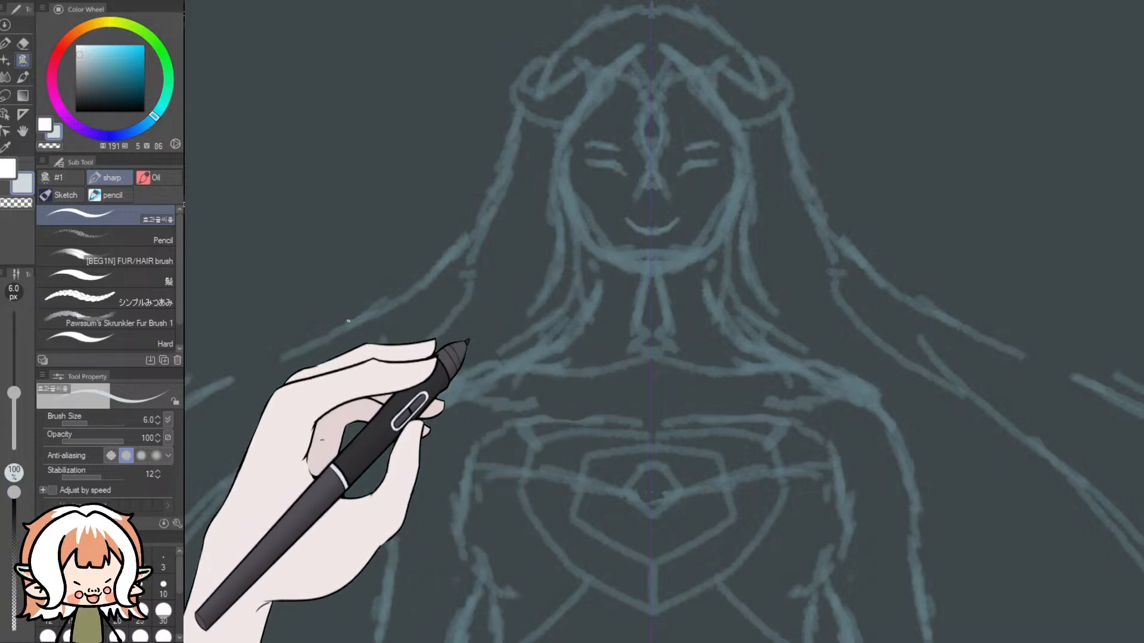
pyautogui.click(163, 584)
pyautogui.moveTo(674, 341)
pyautogui.mouseDown()
pyautogui.moveTo(583, 380)
pyautogui.moveTo(517, 428)
pyautogui.mouseUp()
pyautogui.hotkey('ctrl', 'z')
pyautogui.click(117, 584)
pyautogui.hotkey('ctrl', 'z')
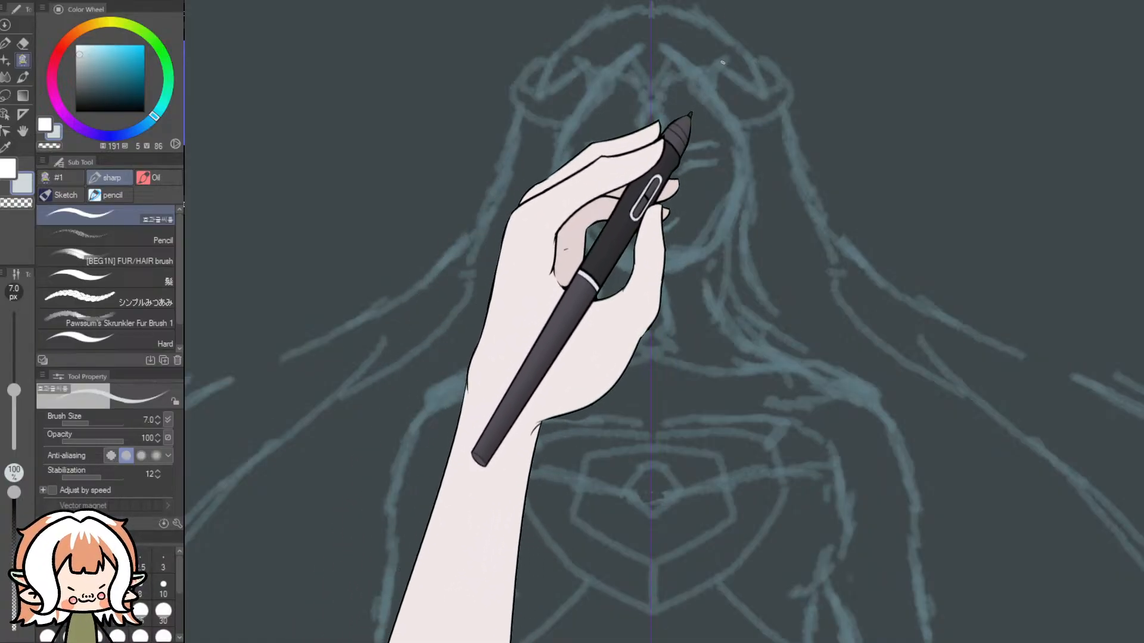
# - Outline the mirrored curved horns with the 7 px sharp brush and try front hair lines at 7 px and 10 px
pyautogui.moveTo(715, 57)
pyautogui.mouseDown()
pyautogui.moveTo(758, 88)
pyautogui.moveTo(775, 81)
pyautogui.moveTo(772, 65)
pyautogui.moveTo(744, 55)
pyautogui.moveTo(791, 74)
pyautogui.moveTo(775, 61)
pyautogui.moveTo(793, 95)
pyautogui.moveTo(787, 109)
pyautogui.moveTo(734, 122)
pyautogui.mouseUp()
pyautogui.hotkey('ctrl', 'z')
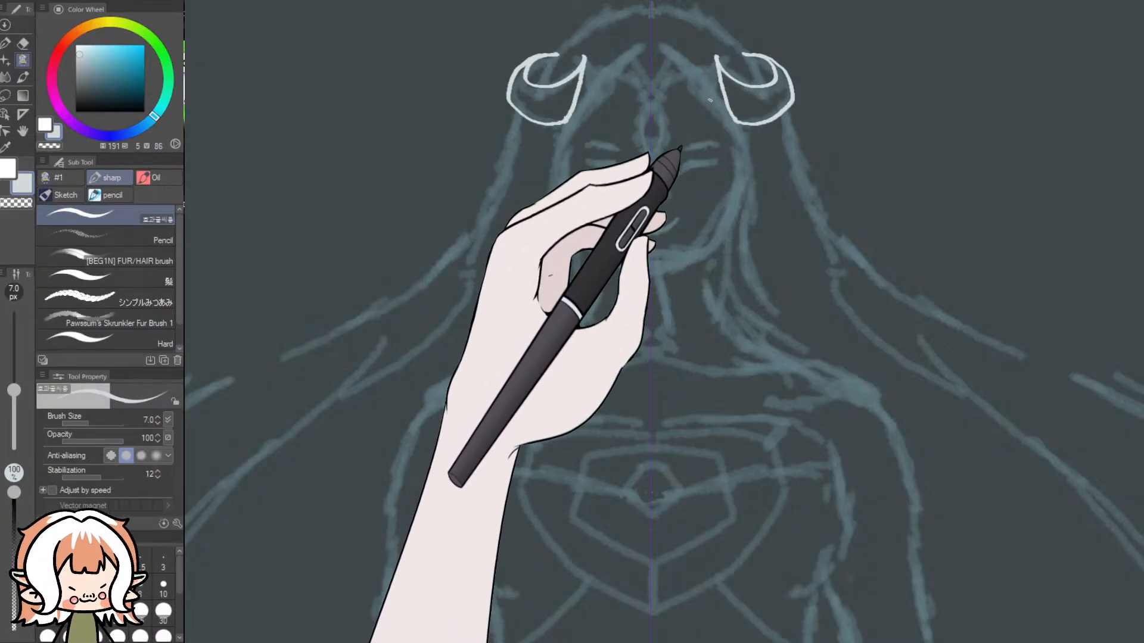
pyautogui.moveTo(673, 49); pyautogui.dragTo(734, 134)
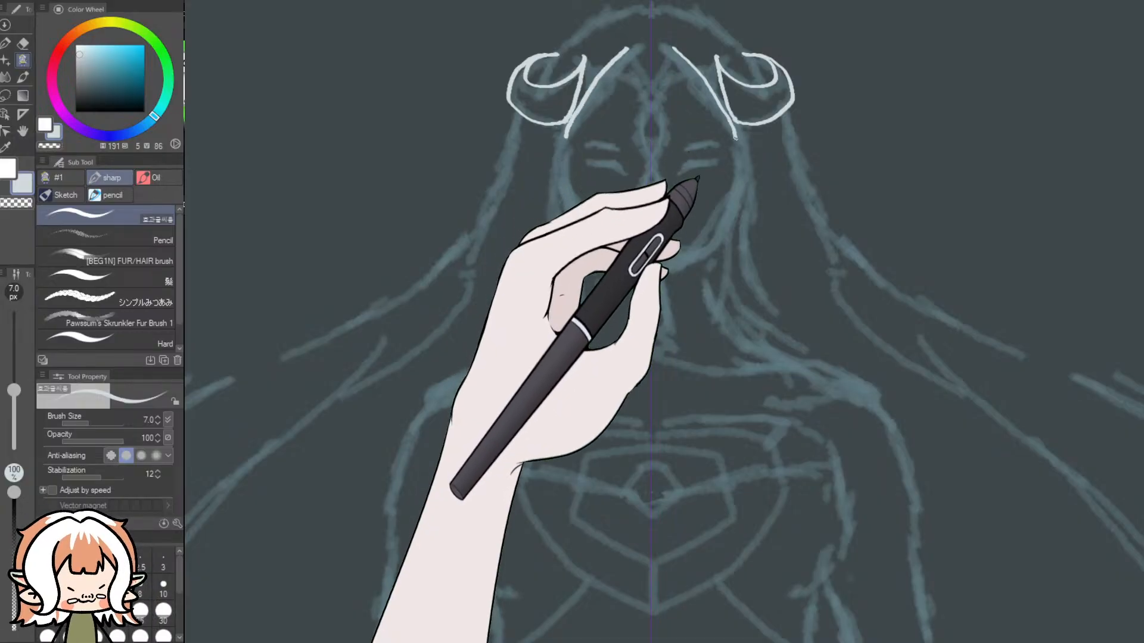
pyautogui.click(164, 585)
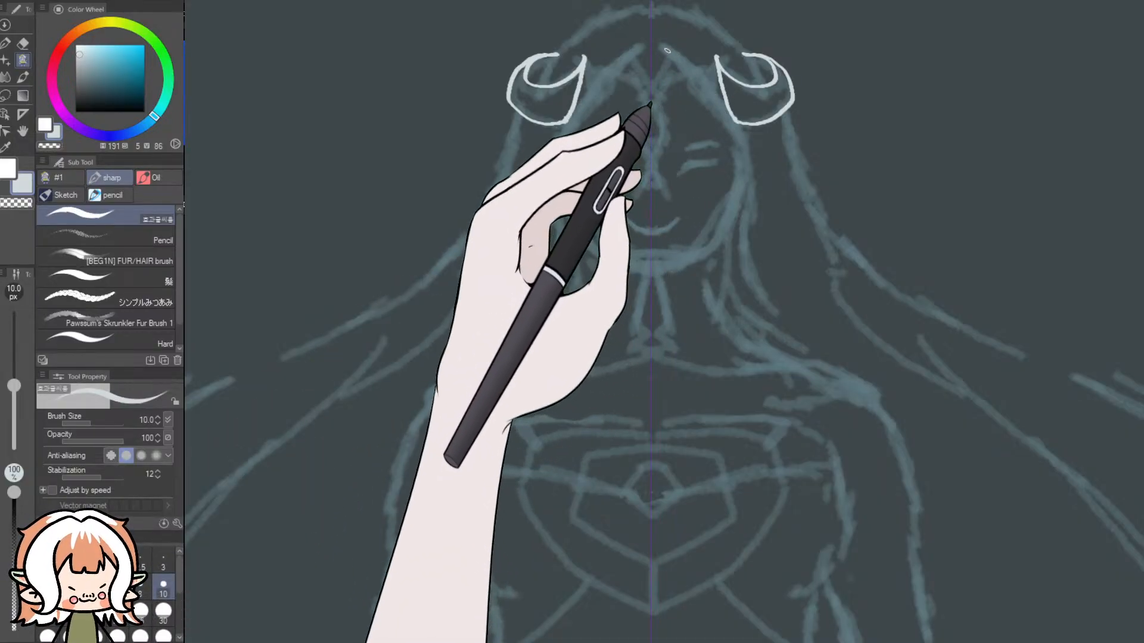
pyautogui.moveTo(730, 107); pyautogui.dragTo(766, 202)
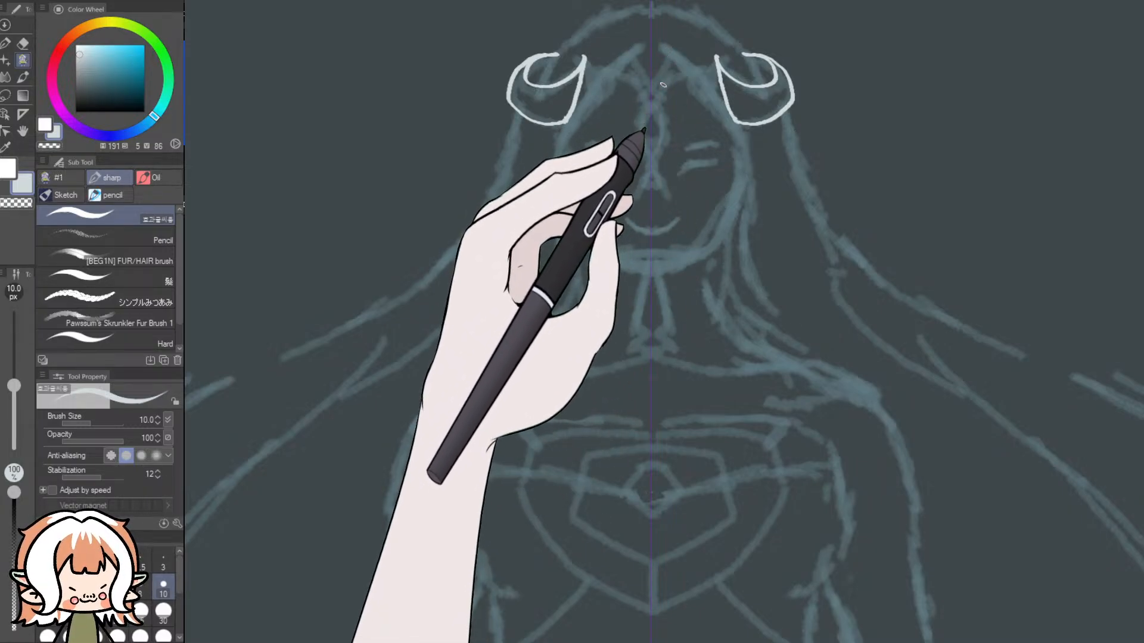
# - Switch to the Pencil brush and set its size to 30 px
pyautogui.click(87, 240)
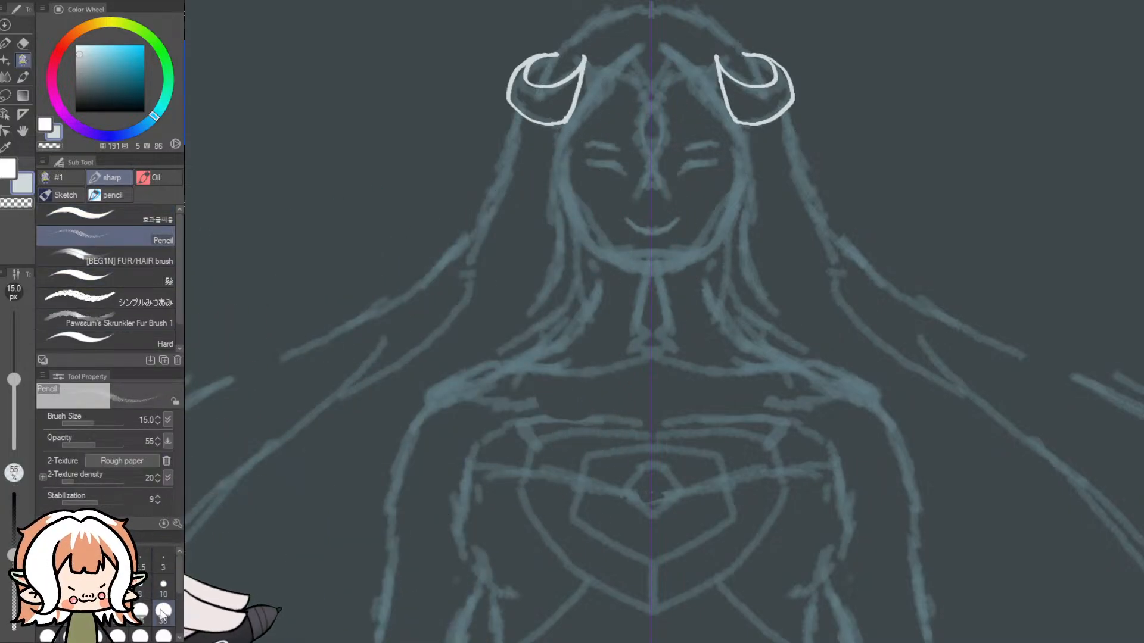
pyautogui.click(163, 585)
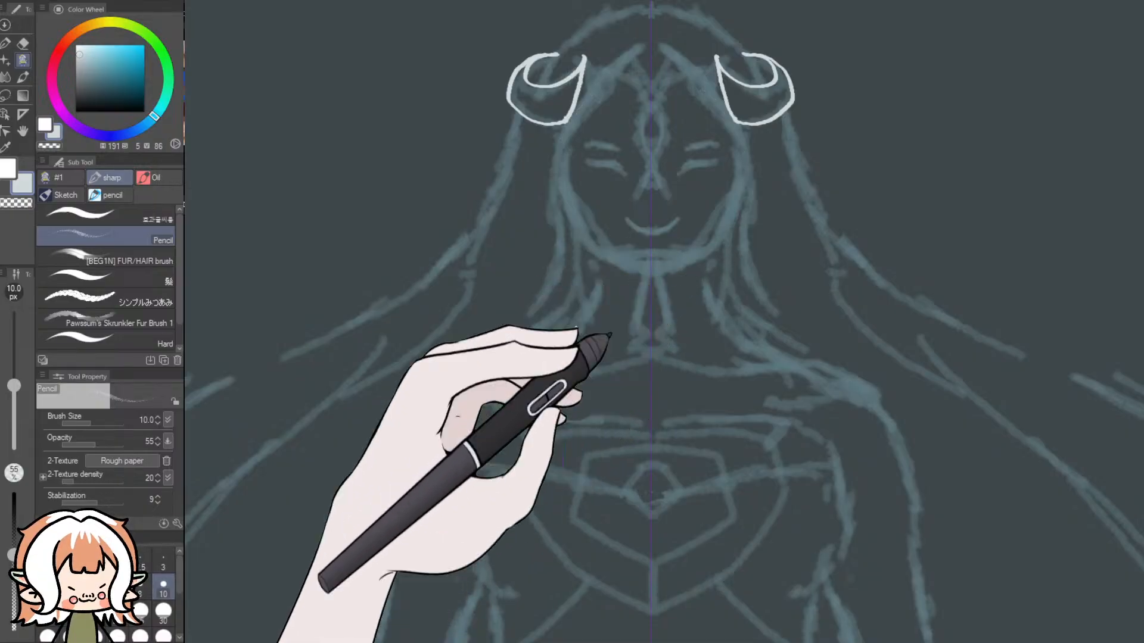
pyautogui.click(163, 612)
# - Try mirrored pencil lines for the hair framing the face, and undo them together with the horn outlines
pyautogui.moveTo(739, 116); pyautogui.dragTo(766, 224)
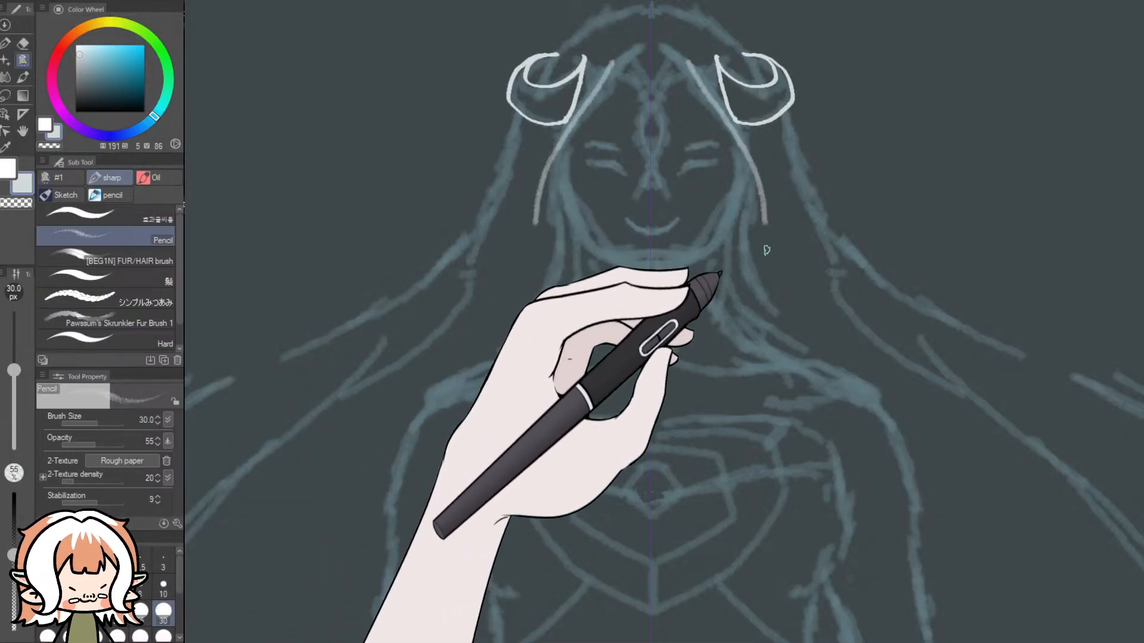
pyautogui.hotkey('ctrl', 'z')
pyautogui.moveTo(713, 97); pyautogui.dragTo(766, 215)
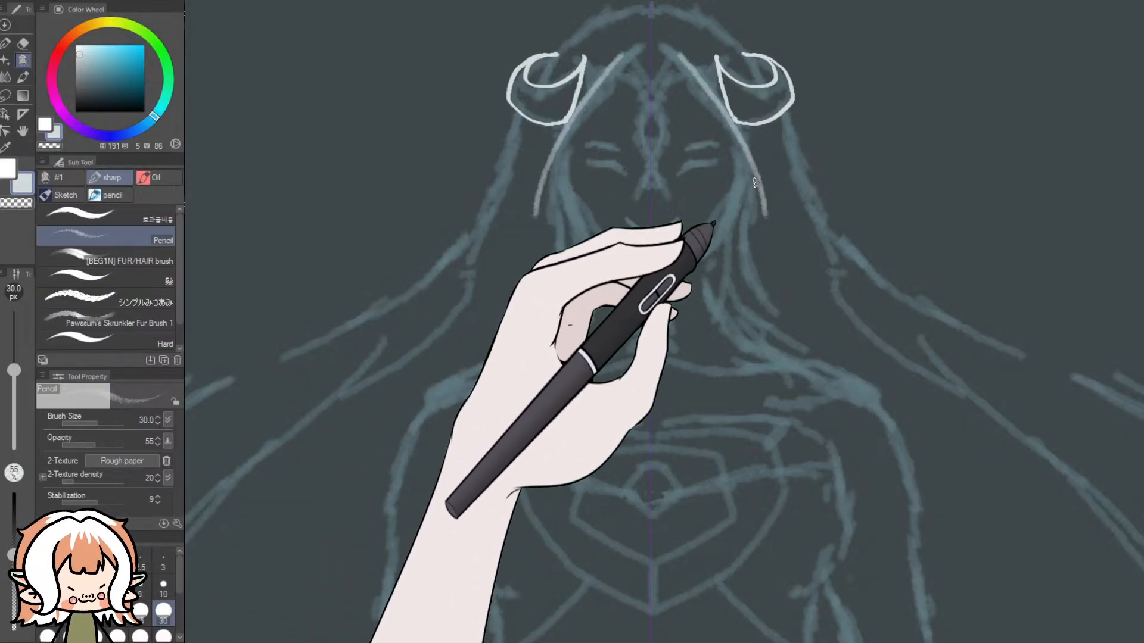
pyautogui.hotkey('ctrl', 'z')
pyautogui.hotkey('ctrl', 'z')
pyautogui.hotkey('ctrl', 'z')
pyautogui.hotkey('ctrl', 'z')
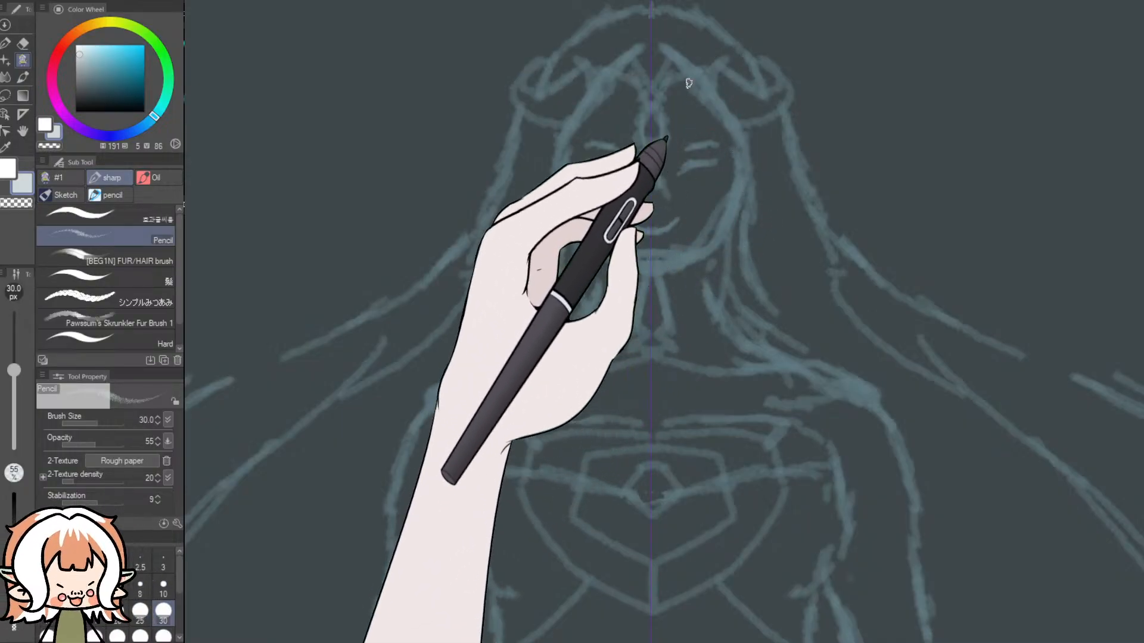
# - Try mirrored 30 px pencil lines along the face-framing hair and down the neck hair to the shoulders
pyautogui.moveTo(676, 56); pyautogui.dragTo(712, 99)
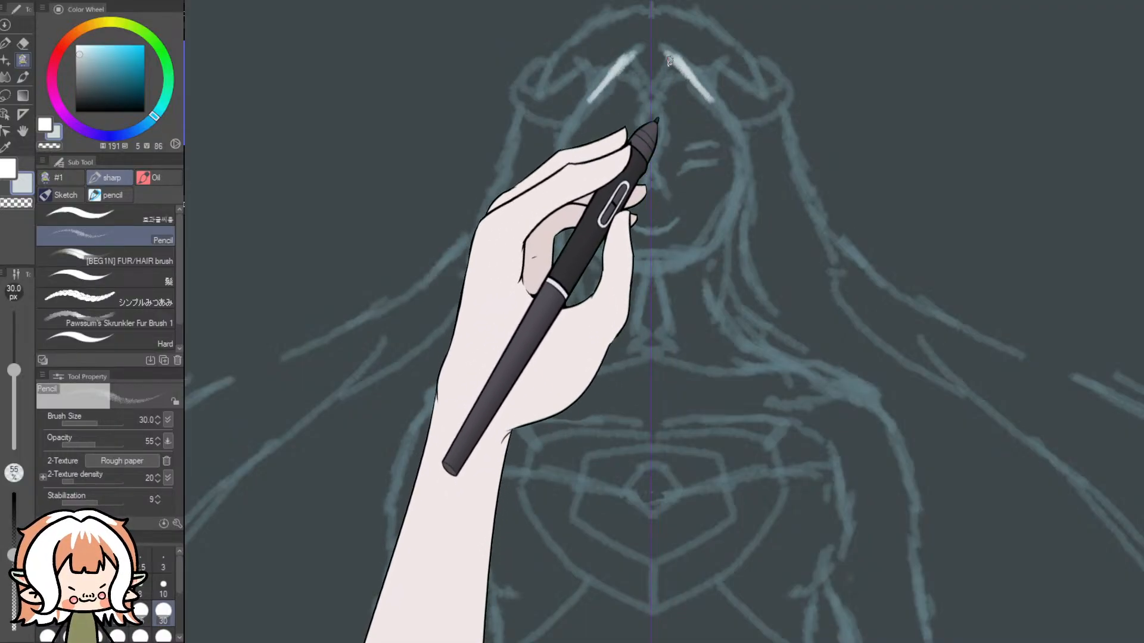
pyautogui.moveTo(663, 52); pyautogui.dragTo(718, 98)
pyautogui.moveTo(738, 136)
pyautogui.mouseDown()
pyautogui.moveTo(748, 171)
pyautogui.moveTo(714, 277)
pyautogui.mouseUp()
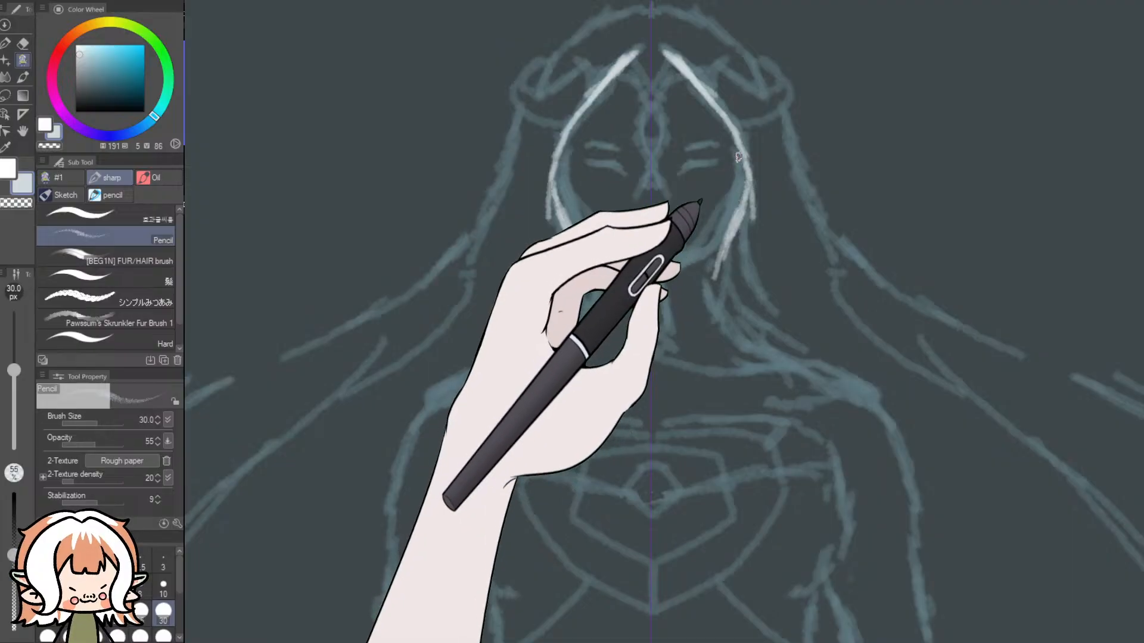
pyautogui.moveTo(743, 138); pyautogui.dragTo(728, 238)
pyautogui.moveTo(740, 200); pyautogui.dragTo(713, 293)
pyautogui.moveTo(720, 272)
pyautogui.mouseDown()
pyautogui.moveTo(734, 305)
pyautogui.moveTo(719, 284)
pyautogui.moveTo(745, 353)
pyautogui.moveTo(737, 341)
pyautogui.moveTo(817, 375)
pyautogui.moveTo(902, 385)
pyautogui.moveTo(894, 443)
pyautogui.mouseUp()
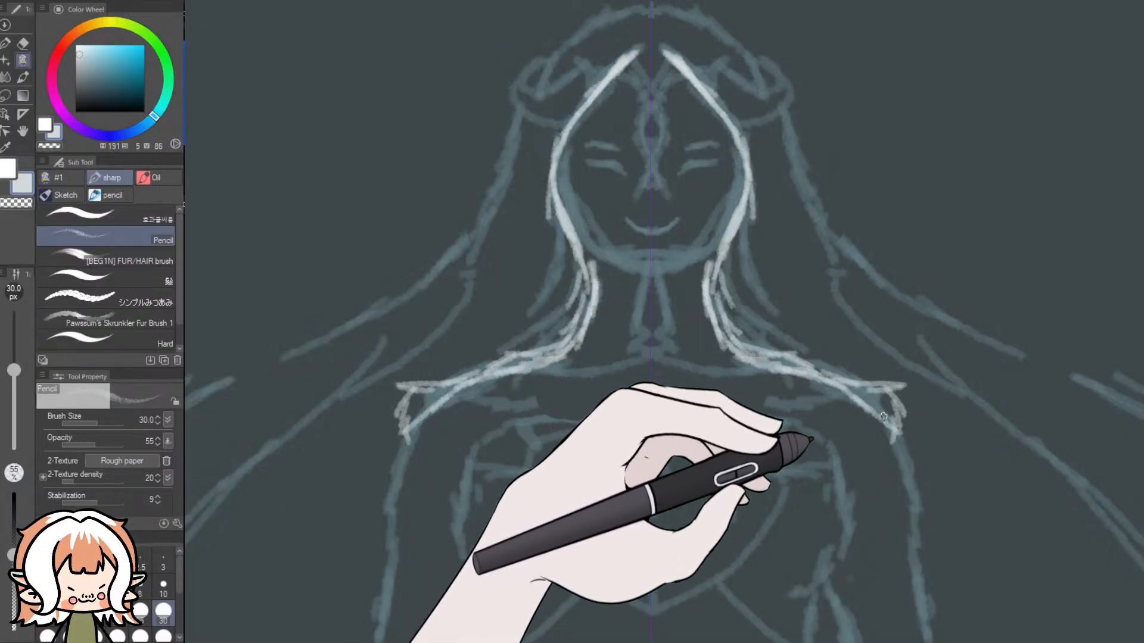
pyautogui.scroll(-1, 904, 374)
pyautogui.scroll(-2, 905, 374)
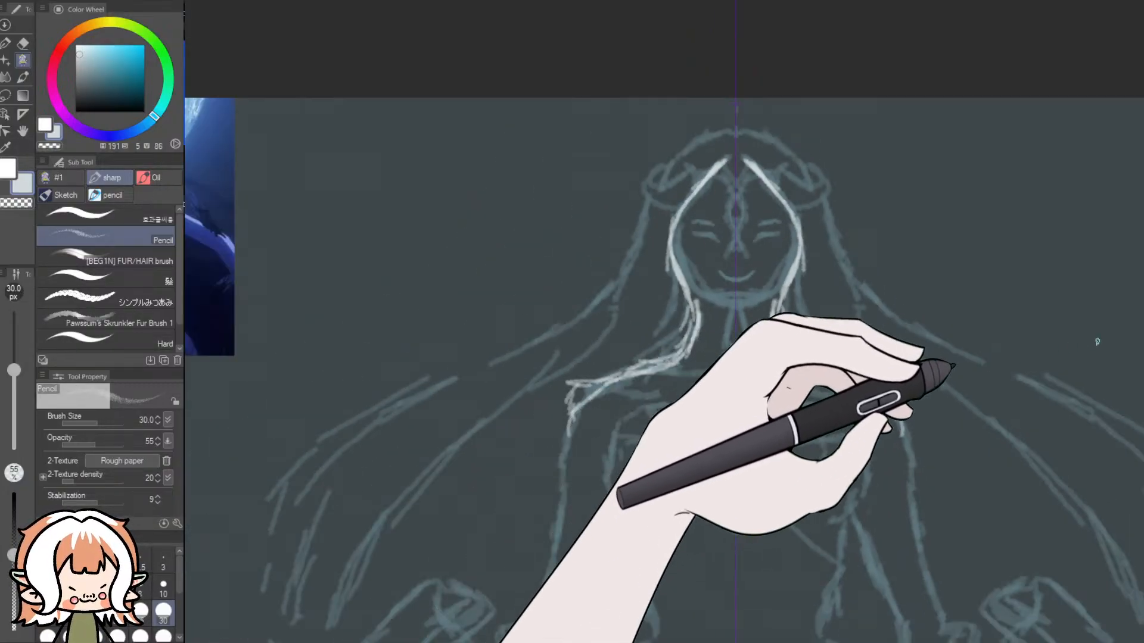
pyautogui.scroll(-2, 998, 379)
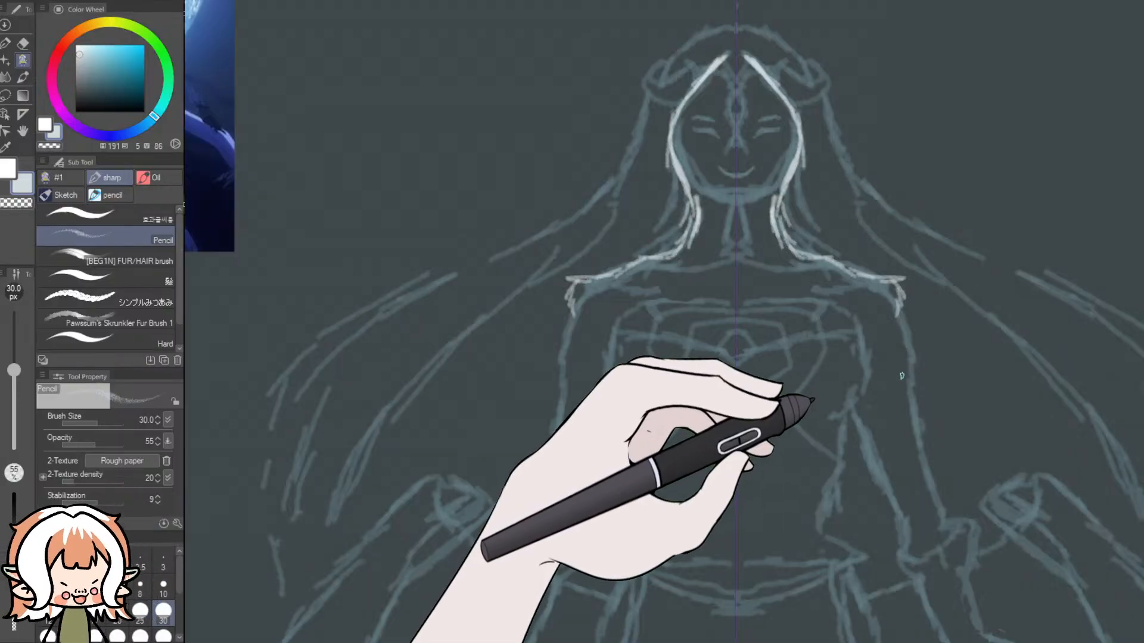
# - Undo all the pale pencil strokes on the hair and shoulders, leaving only the blue sketch
pyautogui.hotkey('ctrl', 'z')
pyautogui.hotkey('ctrl', 'z')
pyautogui.hotkey('ctrl', 'z')
pyautogui.hotkey('ctrl', 'z')
pyautogui.hotkey('ctrl', 'z')
pyautogui.hotkey('ctrl', 'z')
pyautogui.hotkey('ctrl', 'z')
pyautogui.hotkey('ctrl', 'z')
pyautogui.hotkey('ctrl', 'z')
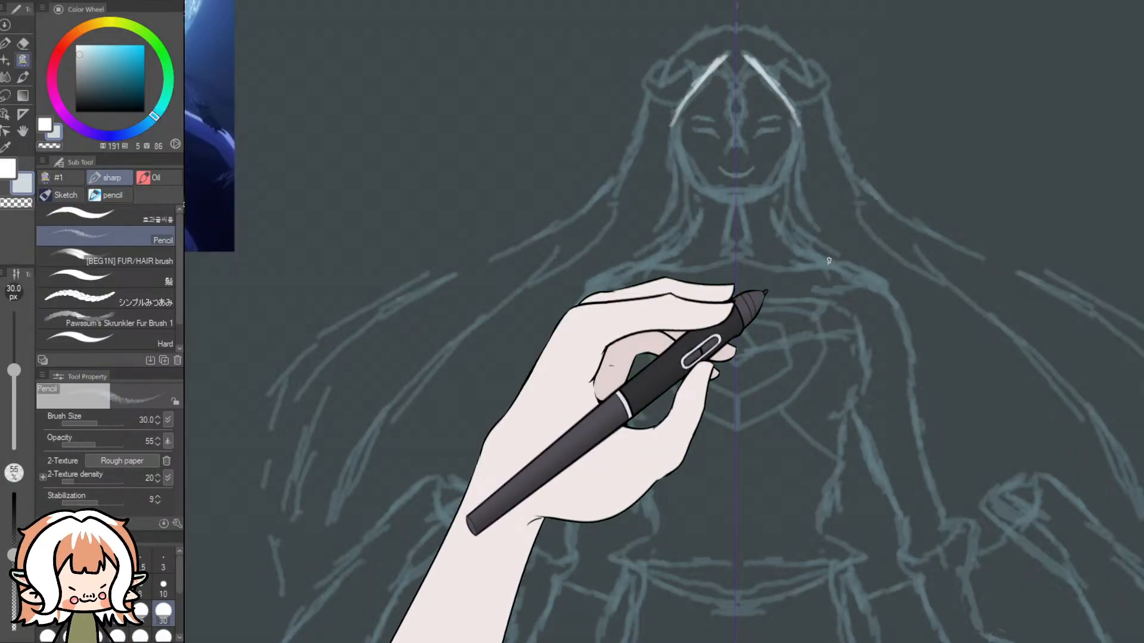
pyautogui.hotkey('ctrl', 'z')
pyautogui.hotkey('ctrl', 'z')
pyautogui.hotkey('ctrl', 'z')
pyautogui.hotkey('ctrl', 'z')
pyautogui.hotkey('ctrl', 'z')
pyautogui.hotkey('ctrl', 'z')
pyautogui.hotkey('ctrl', 'z')
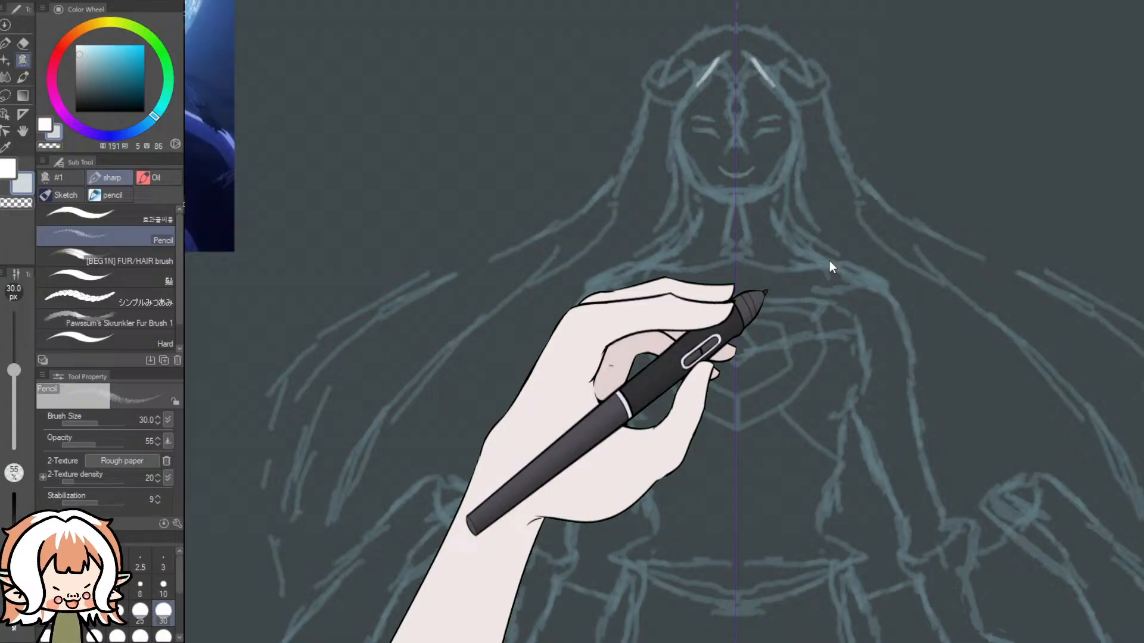
pyautogui.scroll(-5, 829, 259)
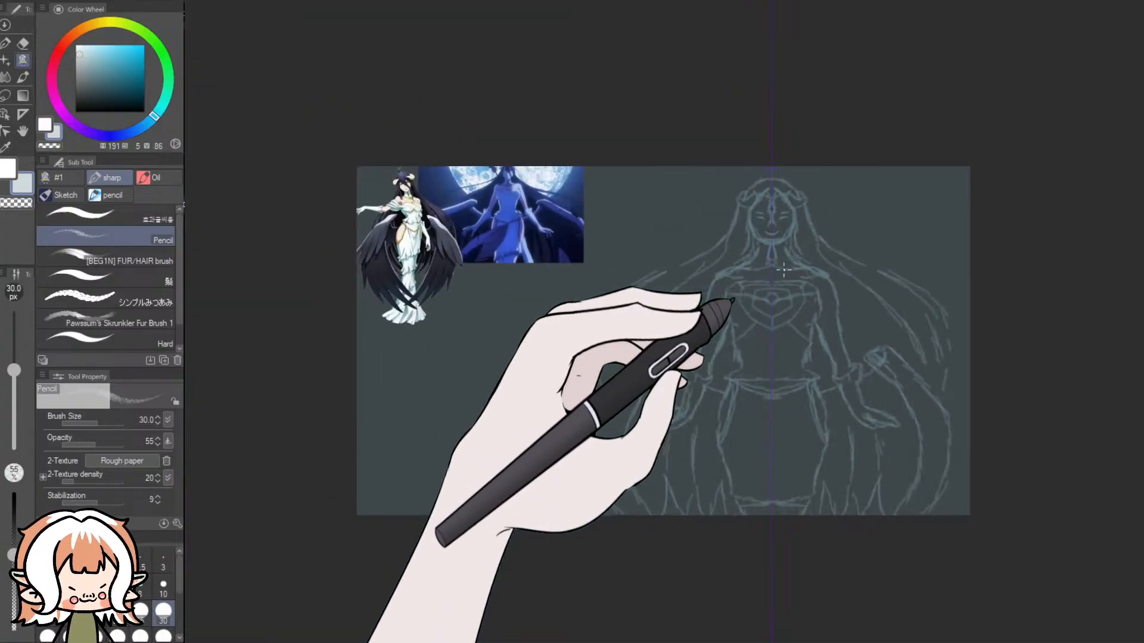
# - Sample the pale skin tone from the white-dressed winged character reference
pyautogui.scroll(2, 573, 295)
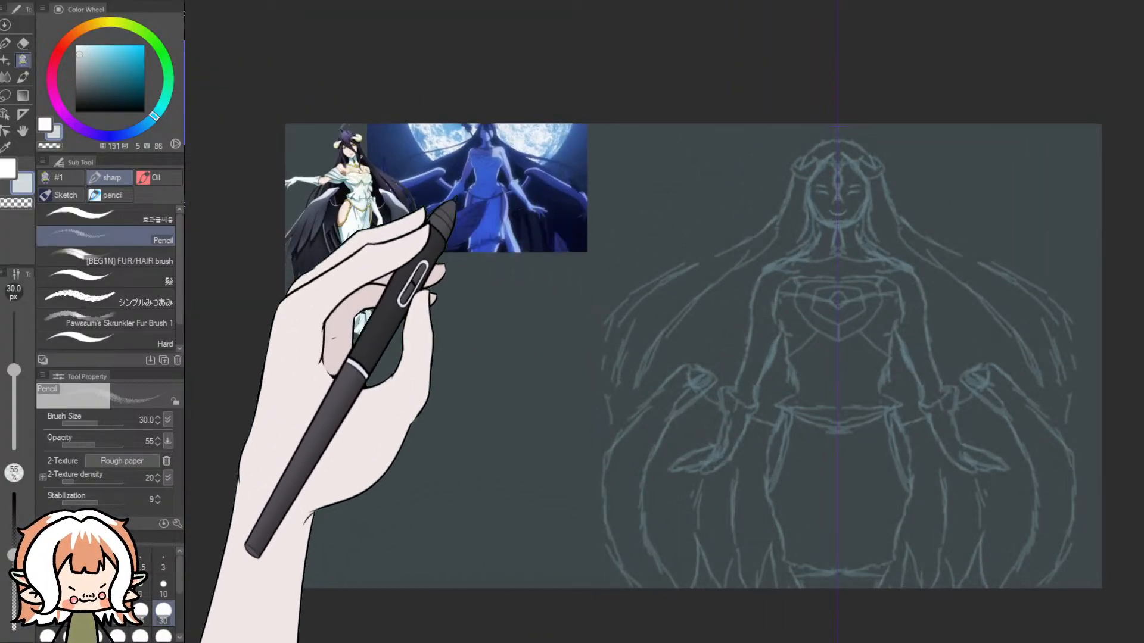
pyautogui.click(5, 148)
pyautogui.click(352, 171)
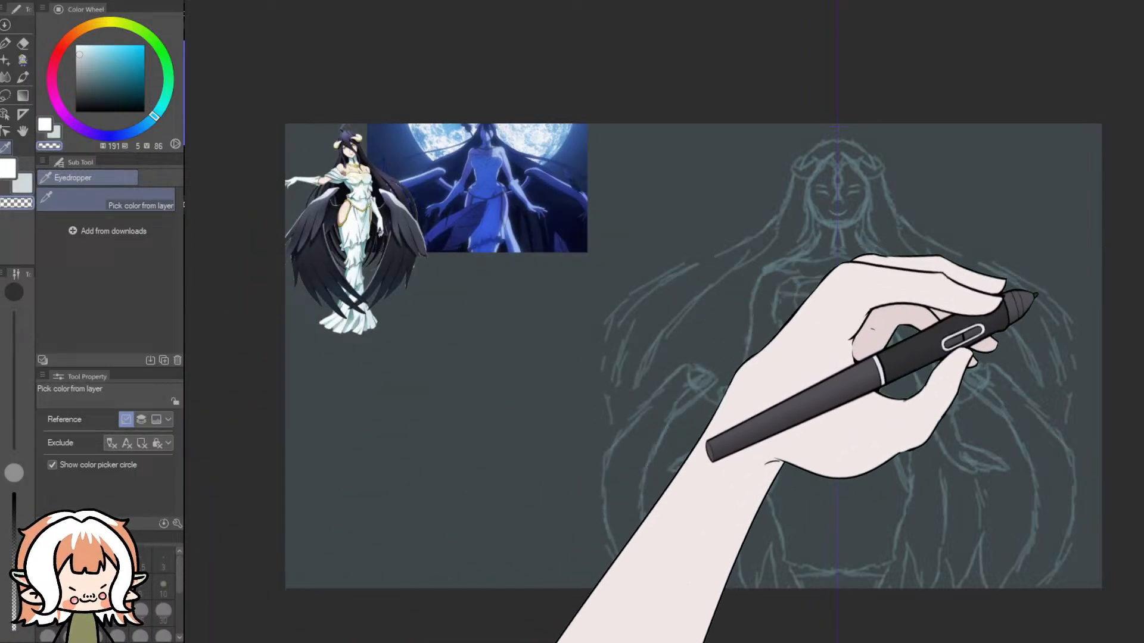
pyautogui.click(349, 210)
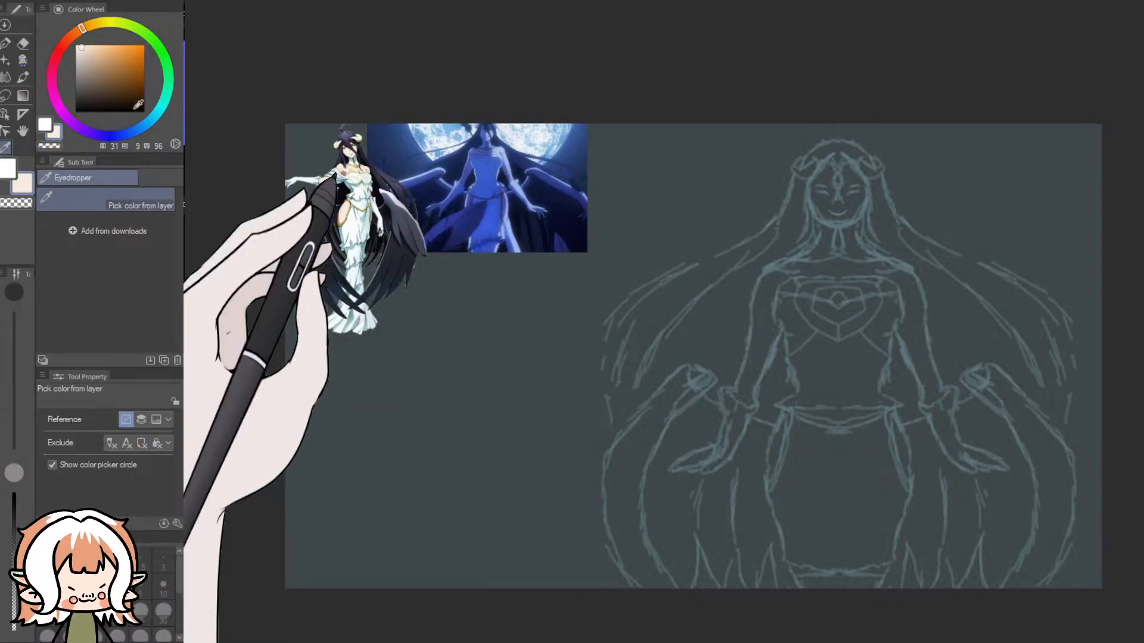
# - Switch to the Smooth Oil brush and set its size to 250 px
pyautogui.click(5, 43)
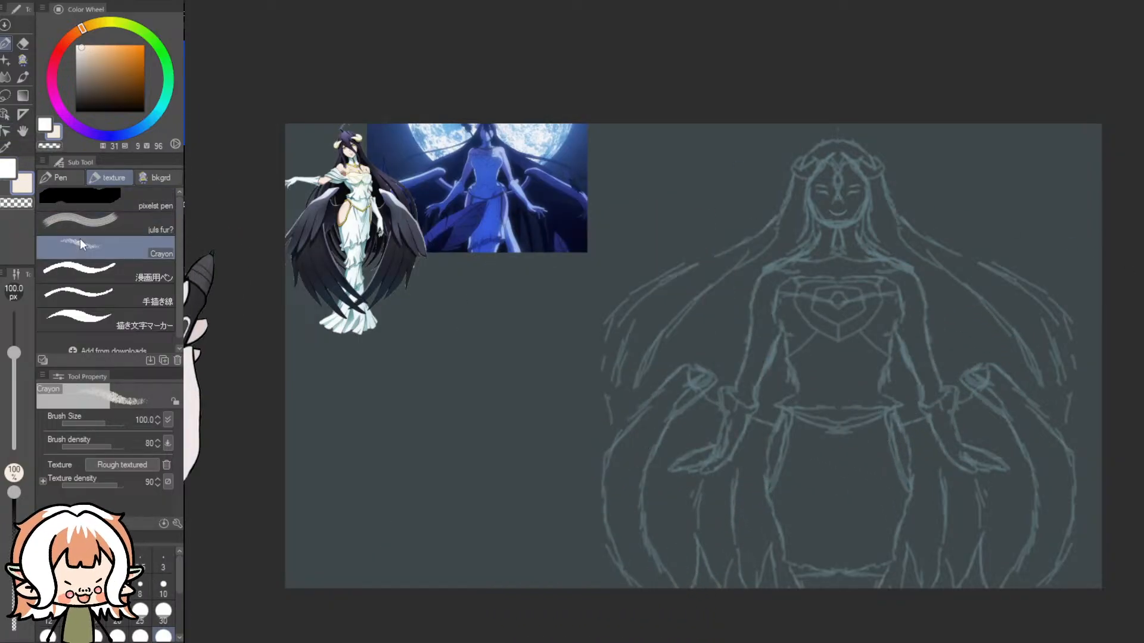
pyautogui.click(66, 180)
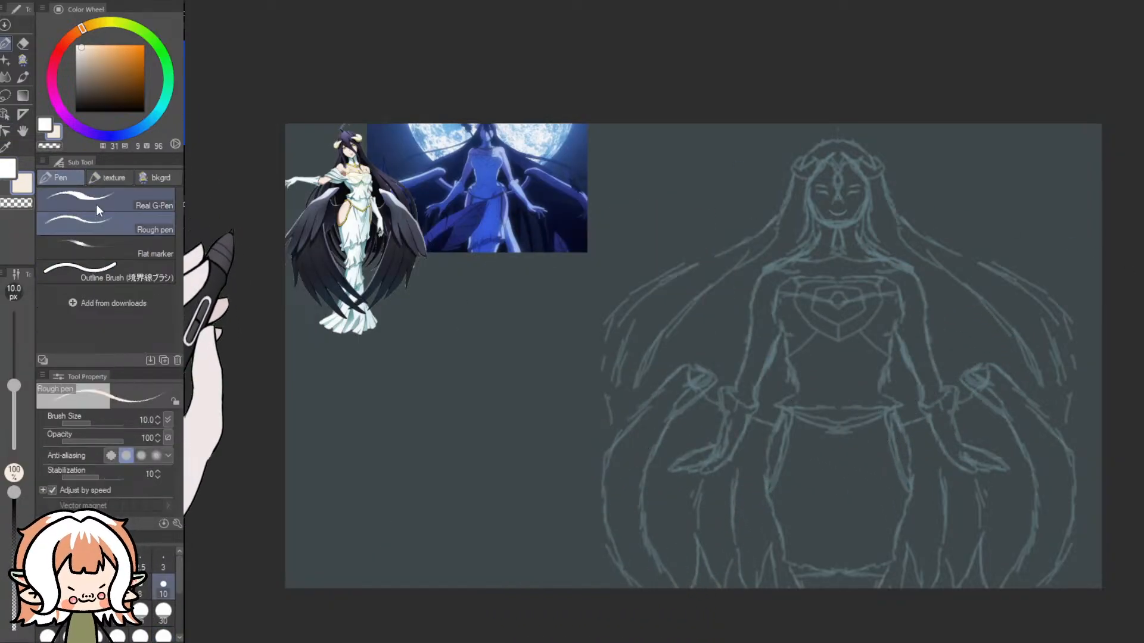
pyautogui.click(23, 60)
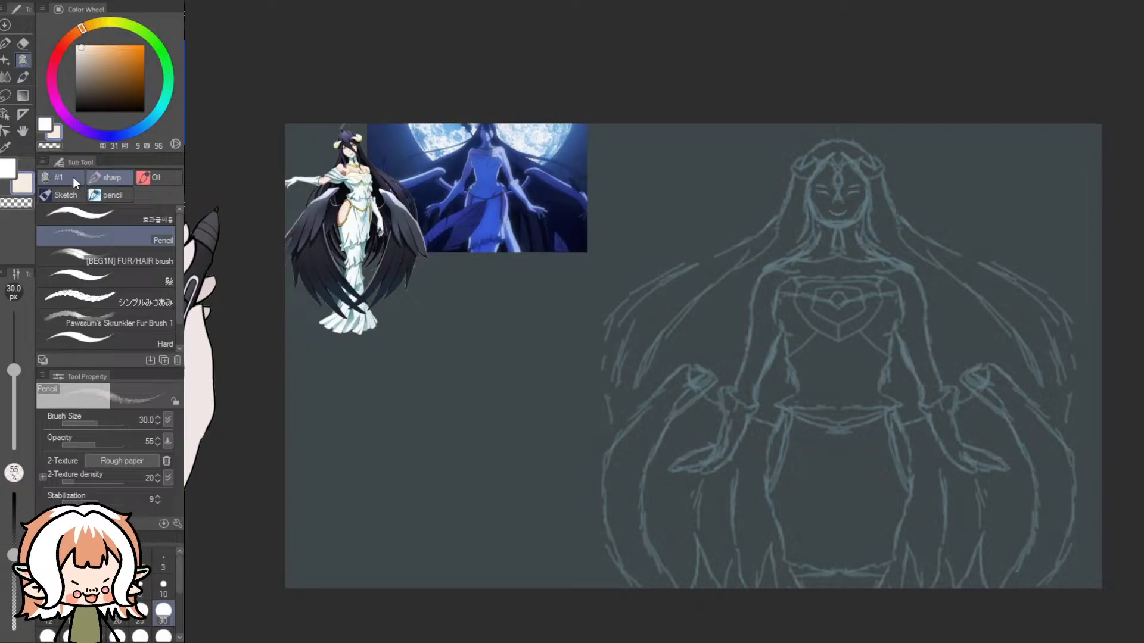
pyautogui.click(73, 178)
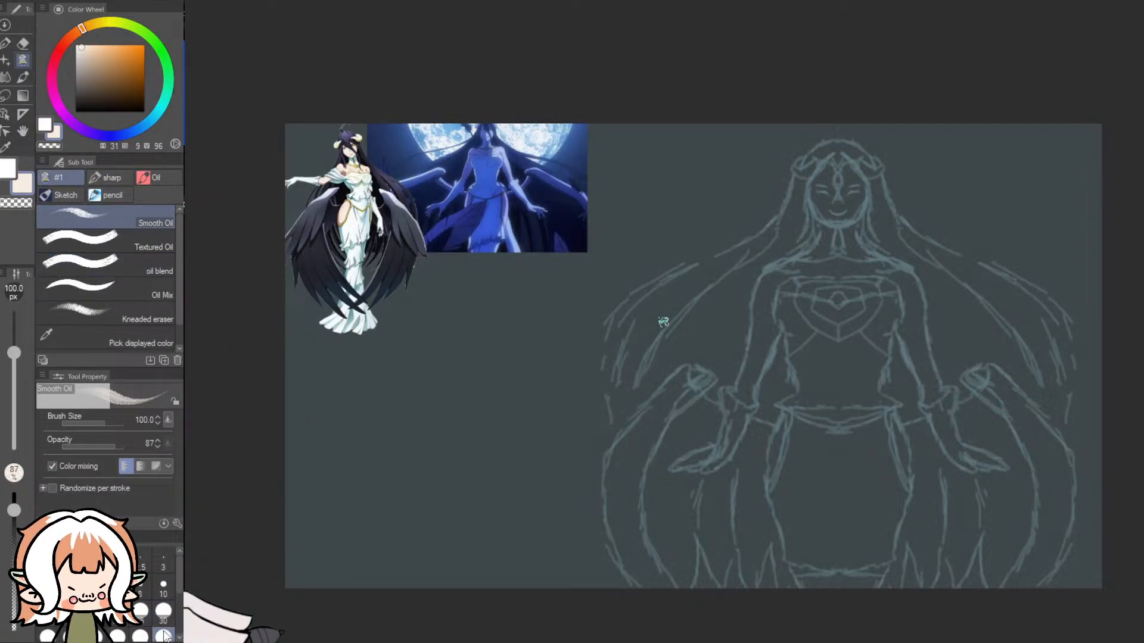
pyautogui.moveTo(180, 589); pyautogui.dragTo(179, 619)
pyautogui.click(140, 609)
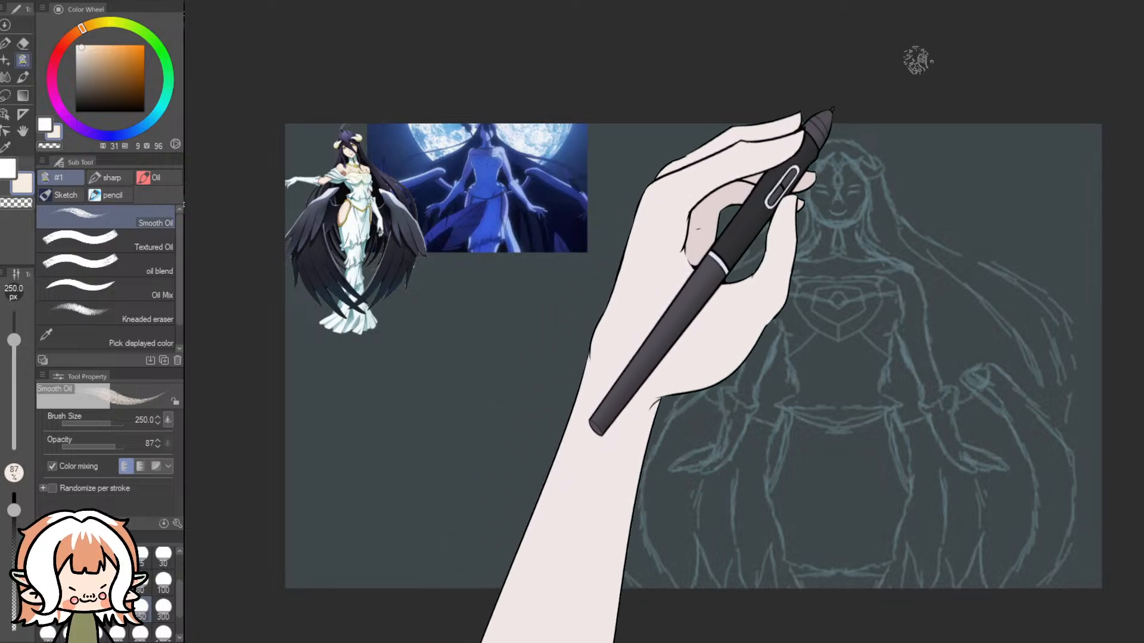
# - Block in the skin tone across the chest, shoulders, arms, upper thighs and face of the sketched woman
pyautogui.moveTo(835, 282)
pyautogui.mouseDown()
pyautogui.moveTo(810, 285)
pyautogui.moveTo(795, 273)
pyautogui.moveTo(762, 325)
pyautogui.mouseUp()
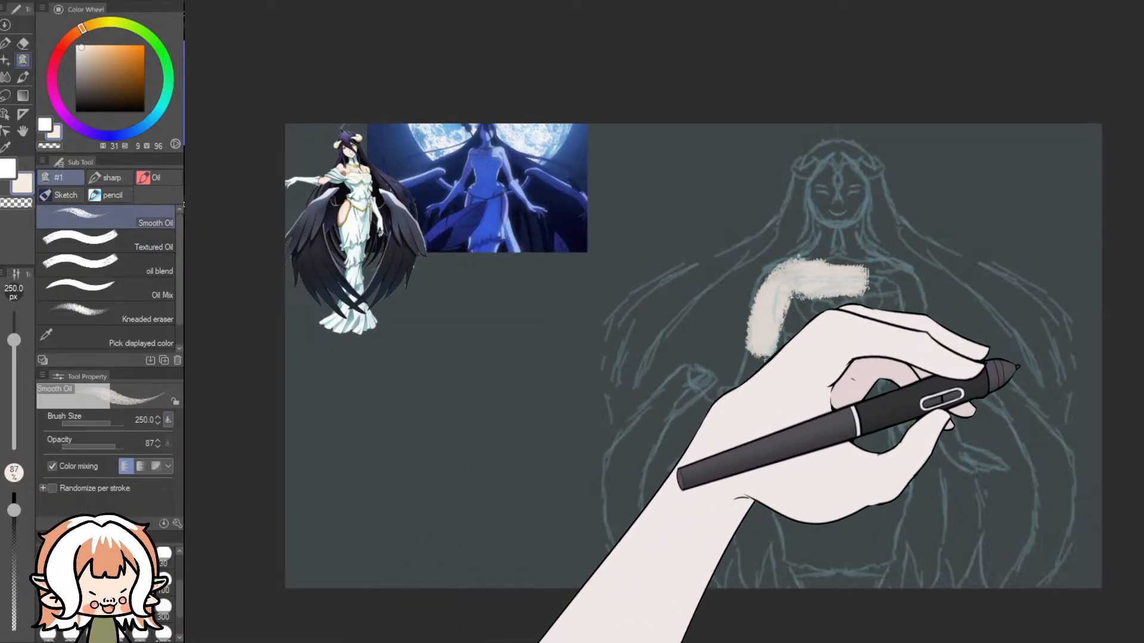
pyautogui.hotkey('ctrl', 'z')
pyautogui.moveTo(799, 265); pyautogui.dragTo(762, 349)
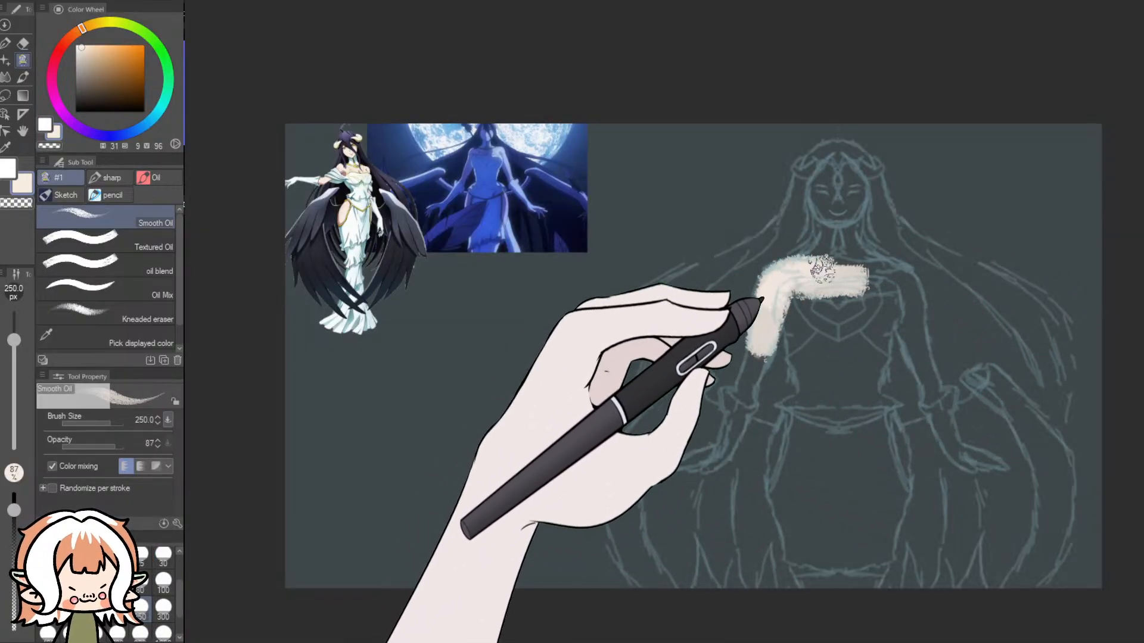
pyautogui.moveTo(821, 269); pyautogui.dragTo(858, 275)
pyautogui.moveTo(914, 308)
pyautogui.mouseDown()
pyautogui.moveTo(909, 379)
pyautogui.moveTo(923, 381)
pyautogui.mouseUp()
pyautogui.moveTo(890, 422); pyautogui.dragTo(903, 471)
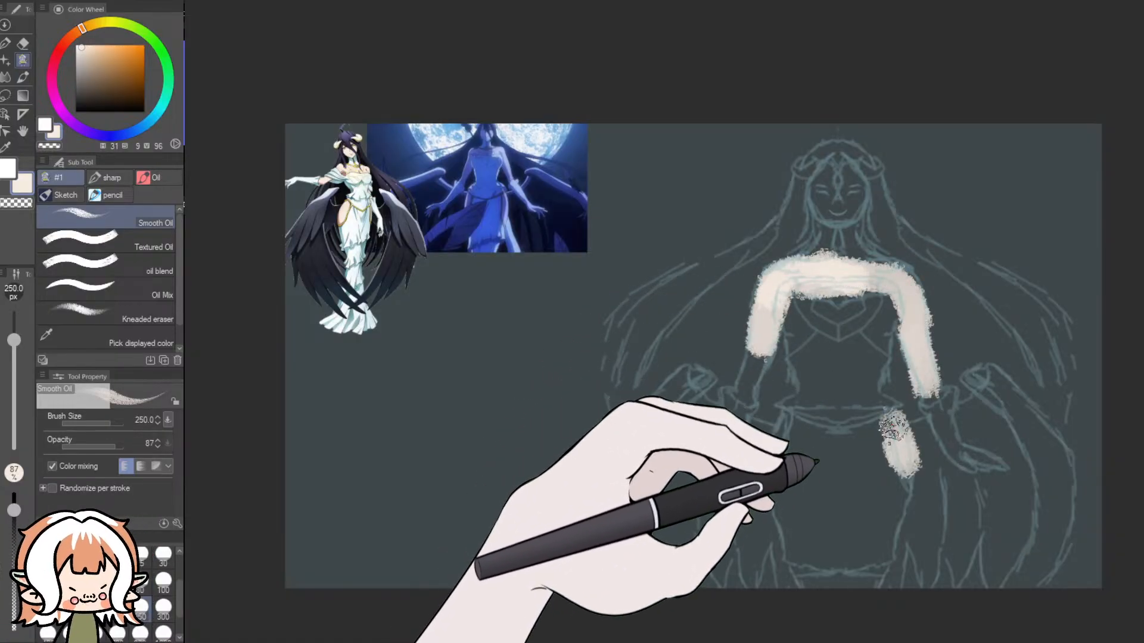
pyautogui.moveTo(779, 421); pyautogui.dragTo(779, 417)
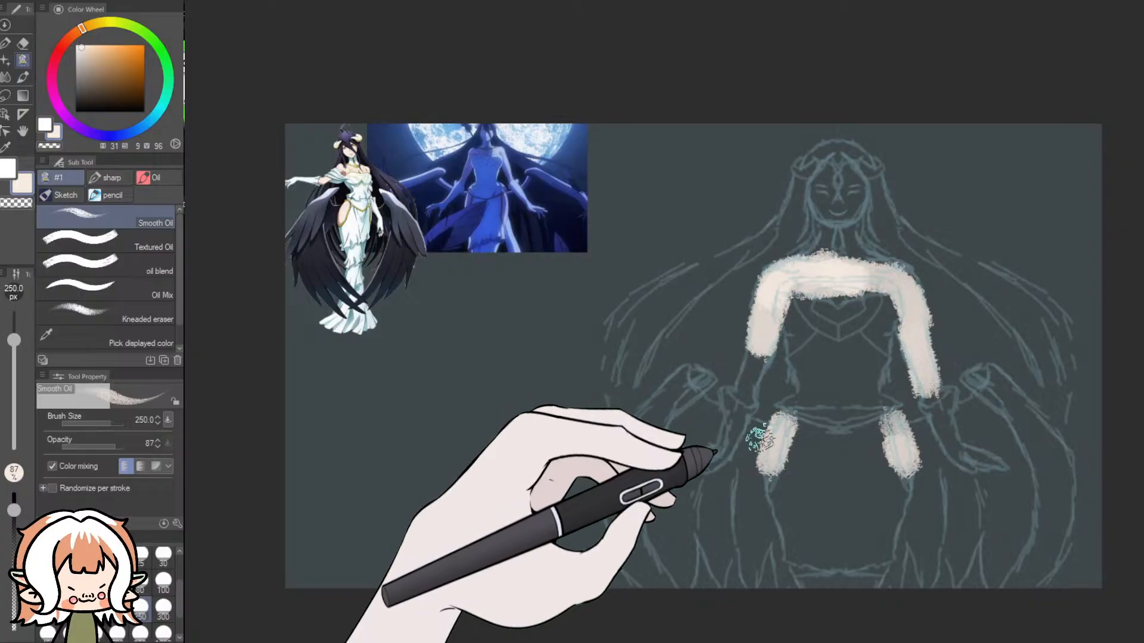
pyautogui.moveTo(849, 178)
pyautogui.mouseDown()
pyautogui.moveTo(854, 204)
pyautogui.moveTo(849, 182)
pyautogui.moveTo(829, 212)
pyautogui.moveTo(834, 181)
pyautogui.moveTo(819, 192)
pyautogui.moveTo(831, 171)
pyautogui.moveTo(842, 211)
pyautogui.mouseUp()
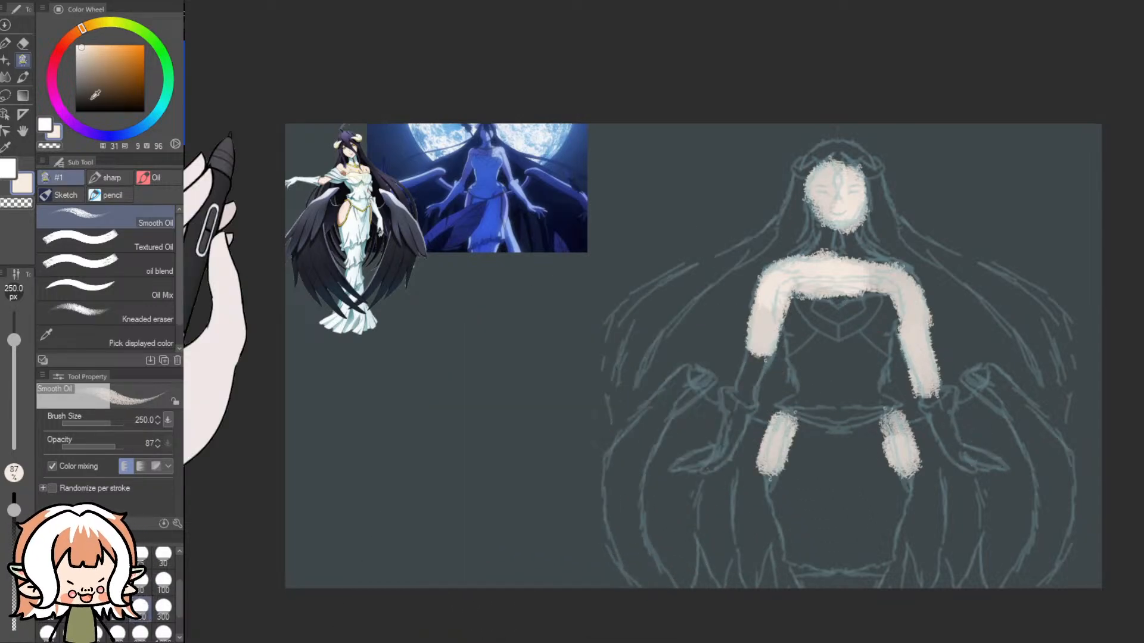
# - Sample the dark navy from the reference's wings and block in the wings and long hair with Smooth Oil at 250 px
pyautogui.click(7, 149)
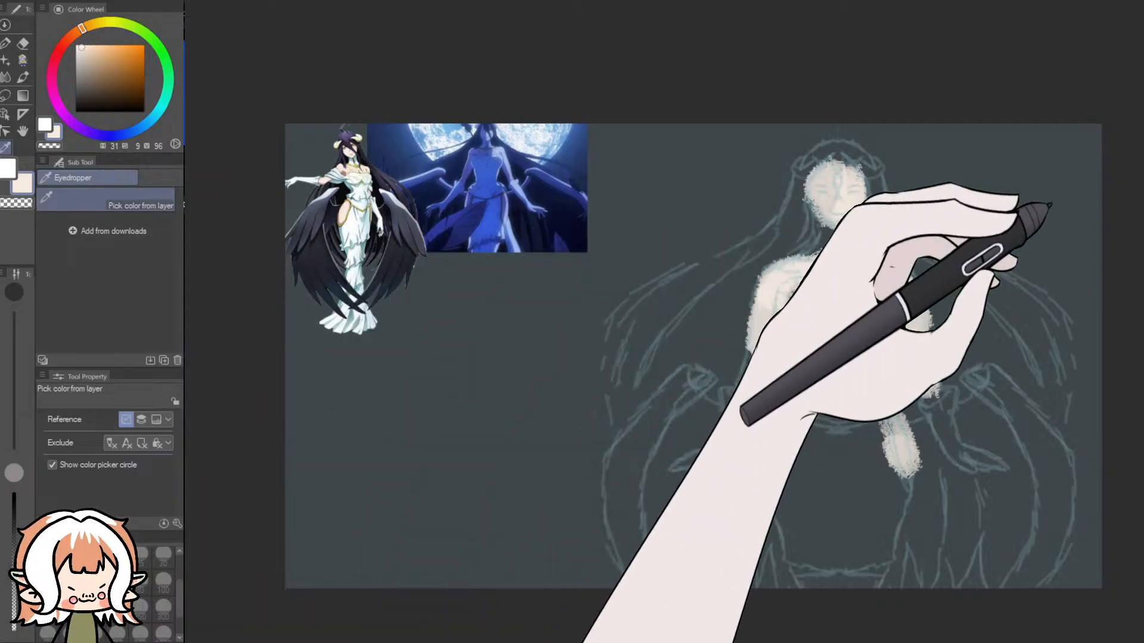
pyautogui.moveTo(375, 304); pyautogui.dragTo(391, 259)
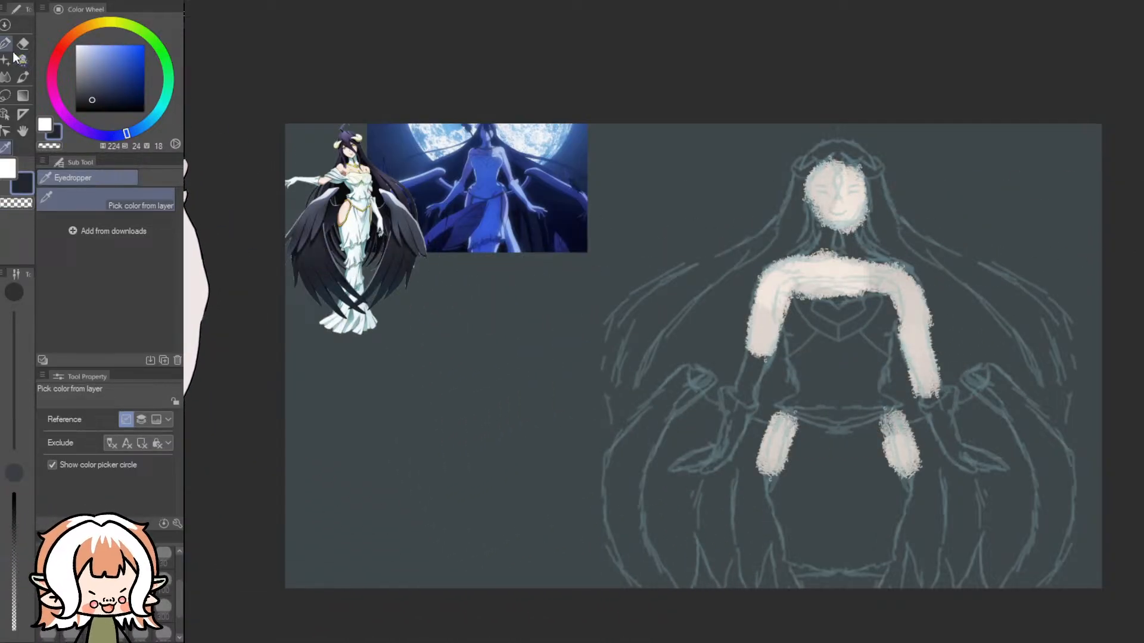
pyautogui.press('p')
pyautogui.click(22, 61)
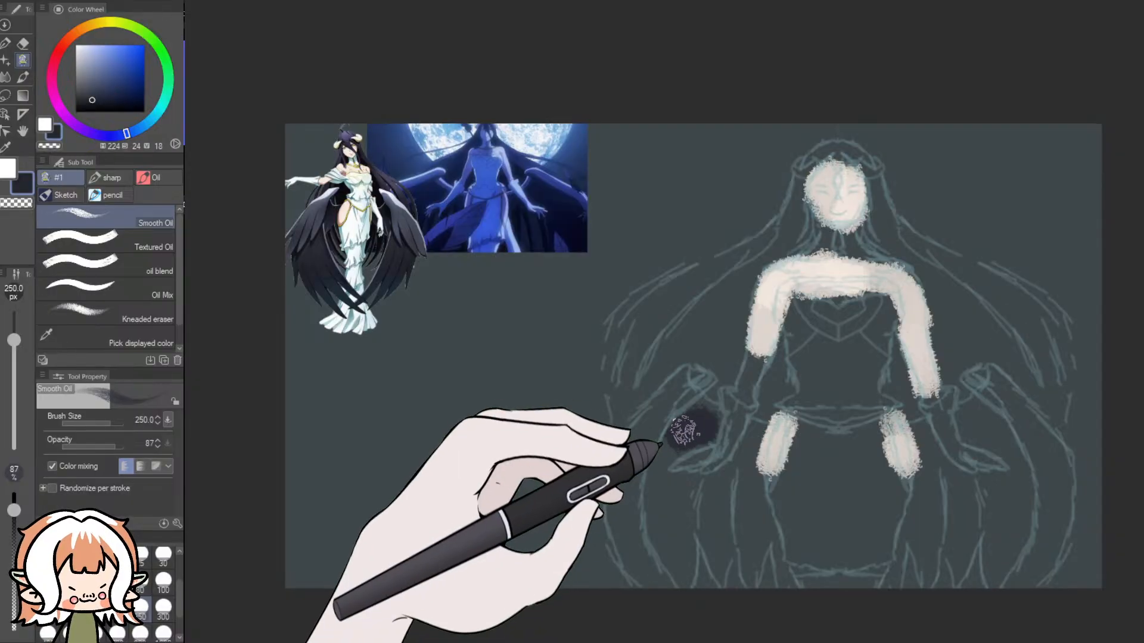
pyautogui.moveTo(685, 426); pyautogui.dragTo(655, 493)
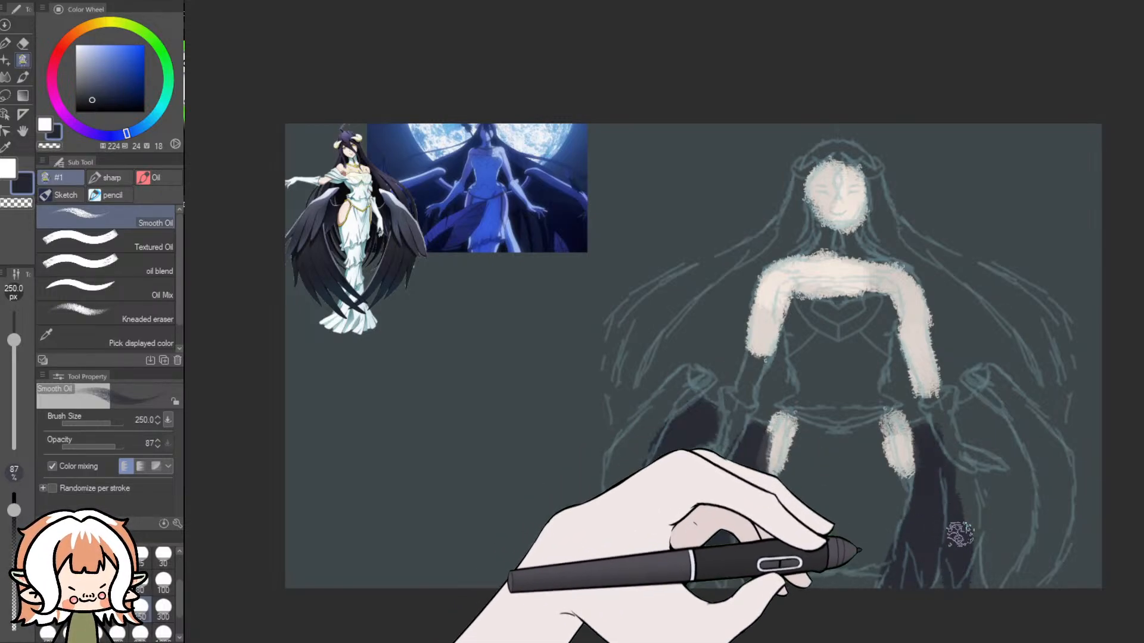
pyautogui.moveTo(975, 518)
pyautogui.mouseDown()
pyautogui.moveTo(996, 562)
pyautogui.moveTo(1024, 524)
pyautogui.moveTo(997, 531)
pyautogui.moveTo(1002, 484)
pyautogui.moveTo(1022, 502)
pyautogui.moveTo(1005, 431)
pyautogui.moveTo(967, 414)
pyautogui.moveTo(1002, 450)
pyautogui.moveTo(936, 408)
pyautogui.moveTo(947, 431)
pyautogui.moveTo(993, 400)
pyautogui.moveTo(981, 375)
pyautogui.moveTo(1005, 403)
pyautogui.moveTo(1052, 539)
pyautogui.moveTo(1030, 589)
pyautogui.moveTo(1059, 516)
pyautogui.moveTo(1048, 450)
pyautogui.moveTo(1023, 420)
pyautogui.moveTo(1051, 456)
pyautogui.mouseUp()
pyautogui.moveTo(648, 382)
pyautogui.mouseDown()
pyautogui.moveTo(675, 391)
pyautogui.moveTo(665, 403)
pyautogui.moveTo(678, 394)
pyautogui.moveTo(620, 506)
pyautogui.moveTo(653, 573)
pyautogui.mouseUp()
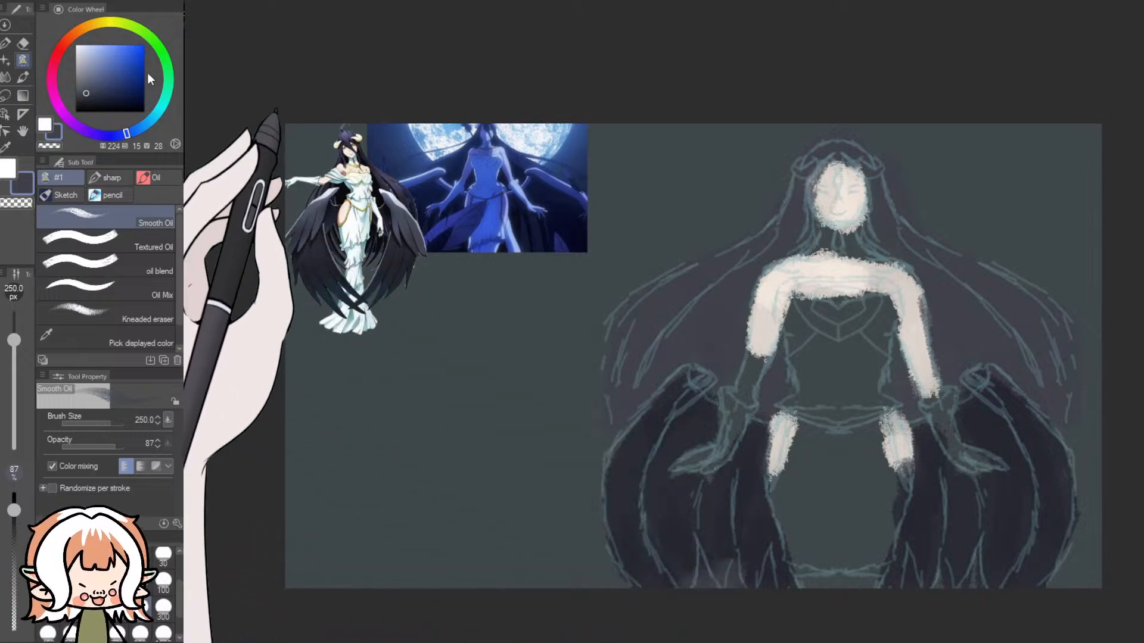
# - Sample the near-white of the reference's dress, shift its hue to 182, and return to the Smooth Oil brush
pyautogui.click(80, 62)
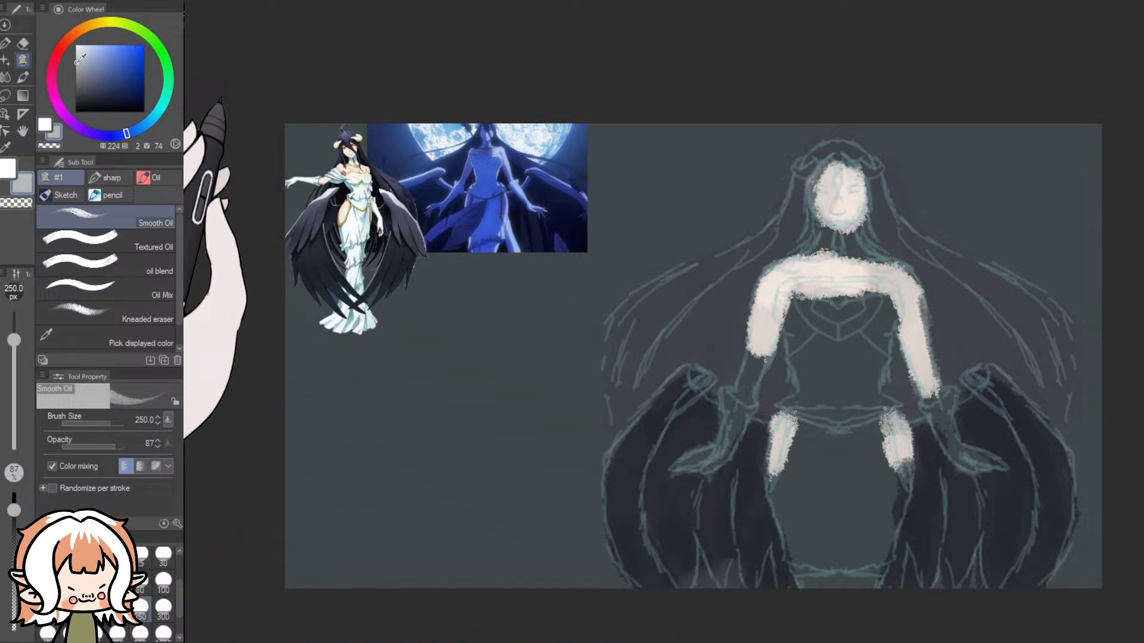
pyautogui.click(6, 147)
pyautogui.click(380, 189)
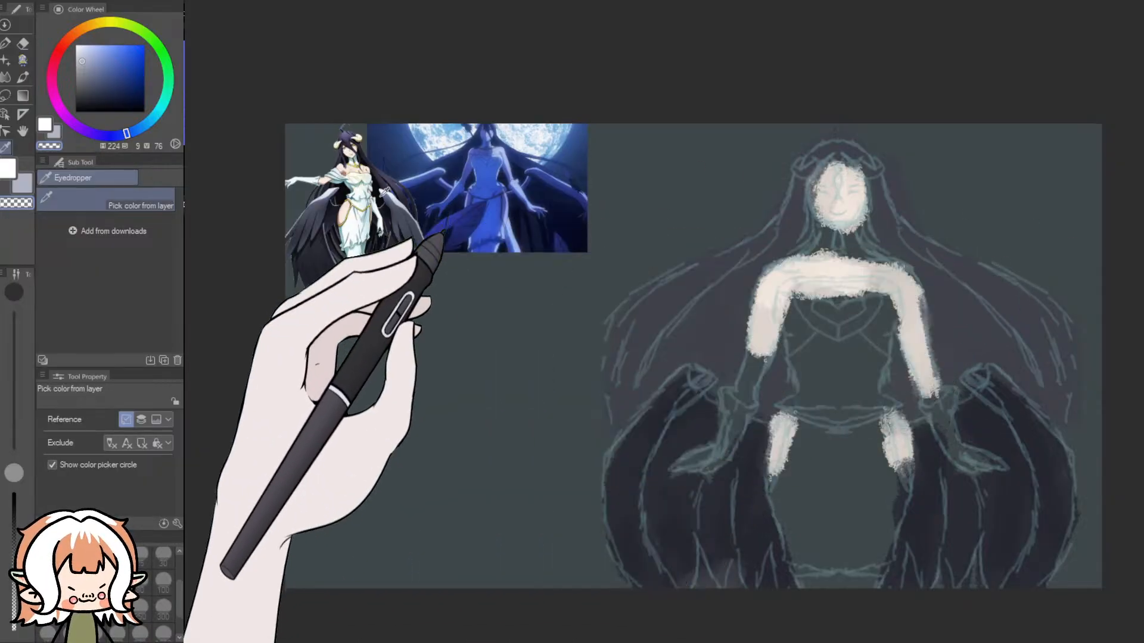
pyautogui.click(357, 189)
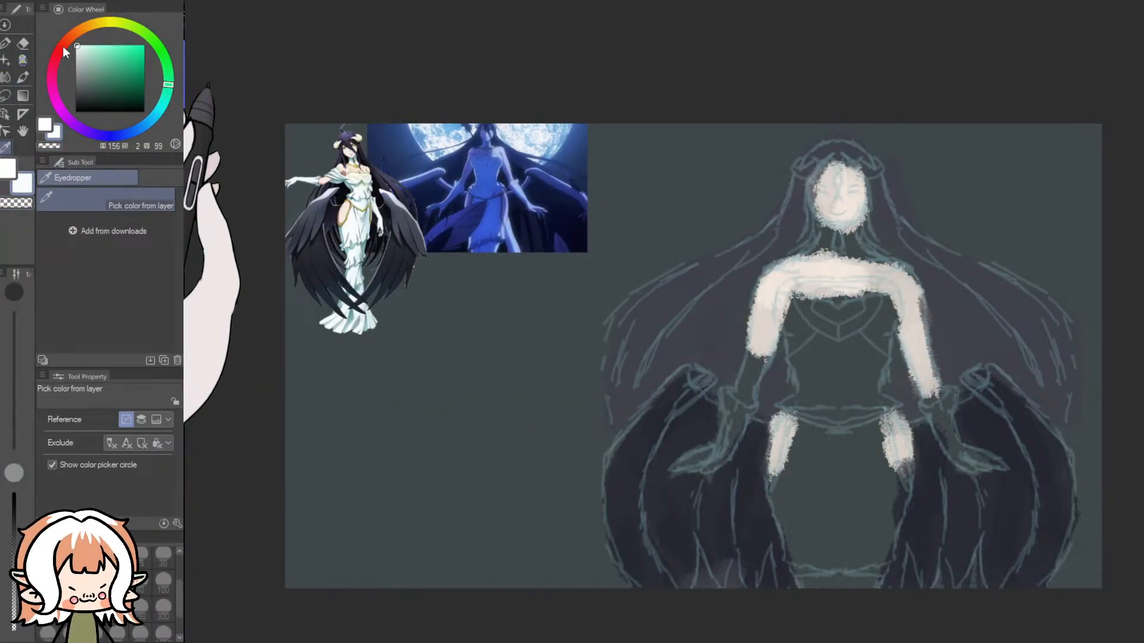
pyautogui.click(159, 111)
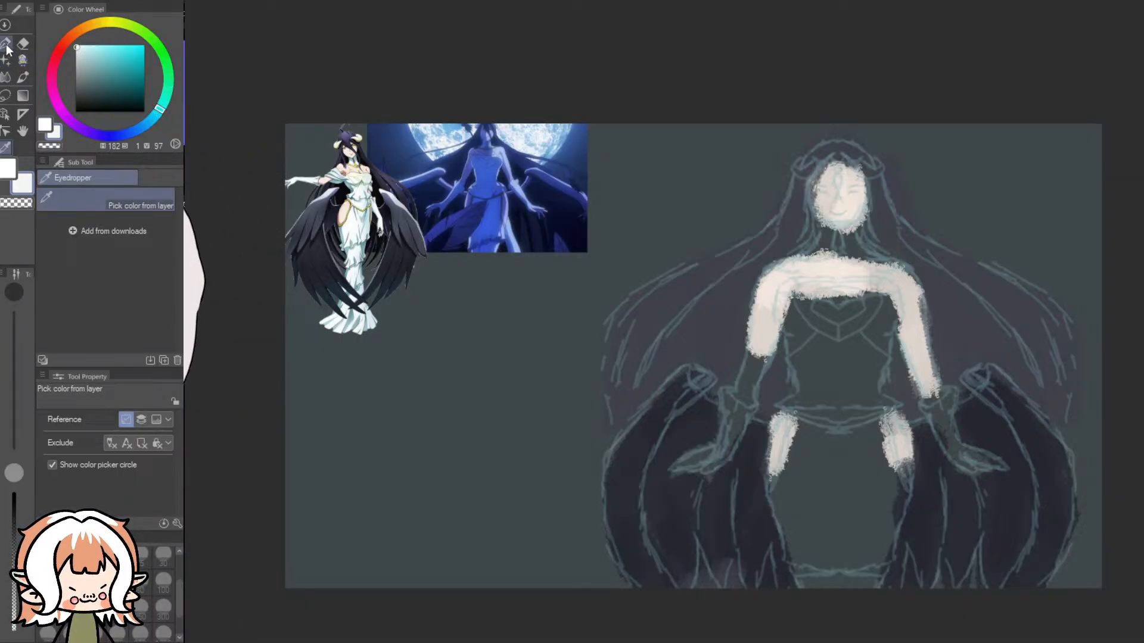
pyautogui.click(23, 60)
# - Try painting the white glove on one forearm at 250 px, and undo the strokes
pyautogui.click(748, 382)
pyautogui.moveTo(748, 382)
pyautogui.mouseDown()
pyautogui.moveTo(755, 368)
pyautogui.moveTo(733, 438)
pyautogui.moveTo(707, 464)
pyautogui.mouseUp()
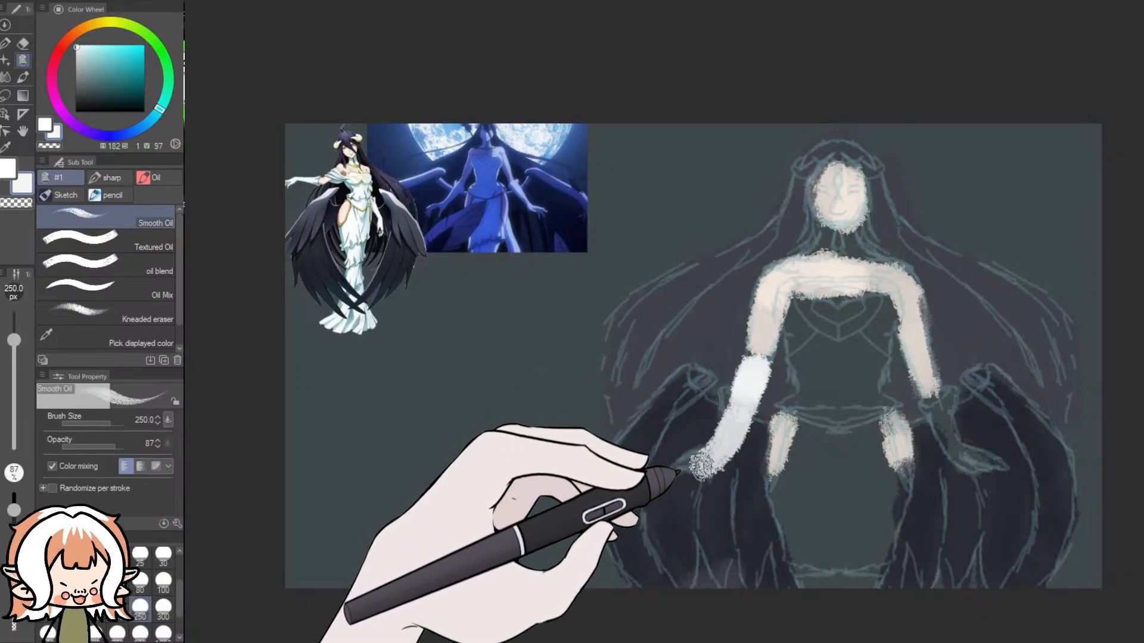
pyautogui.hotkey('ctrl', 'z')
pyautogui.hotkey('ctrl', 'z')
pyautogui.hotkey('ctrl', 'z')
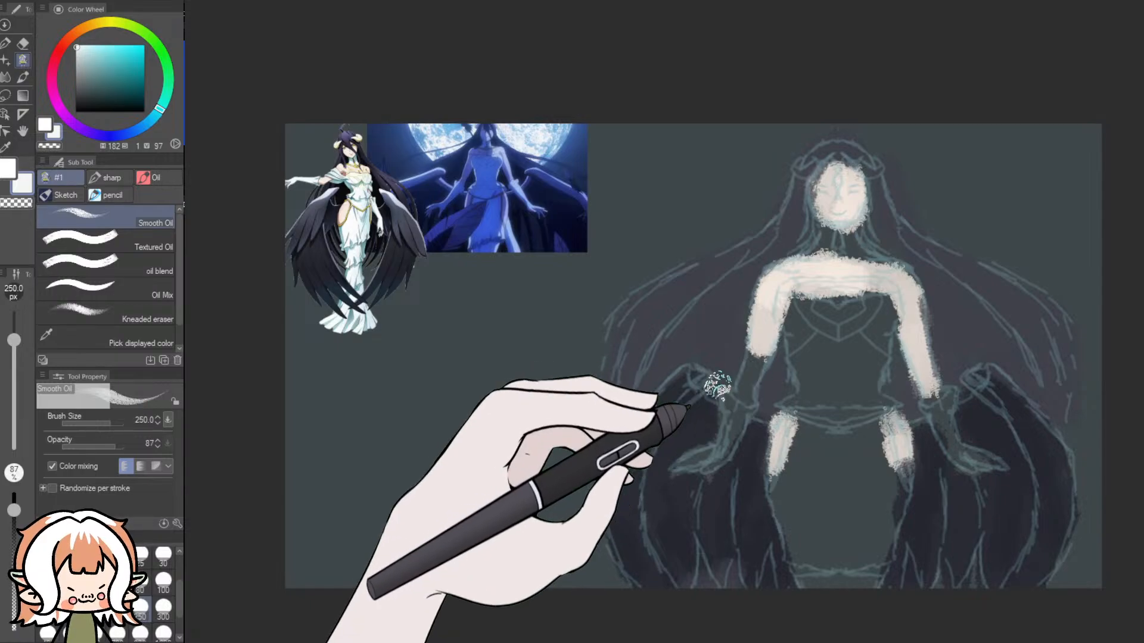
# - Set the Smooth Oil brush to 100 px and paint the white gloves over the cuffs, forearms and hands
pyautogui.click(163, 581)
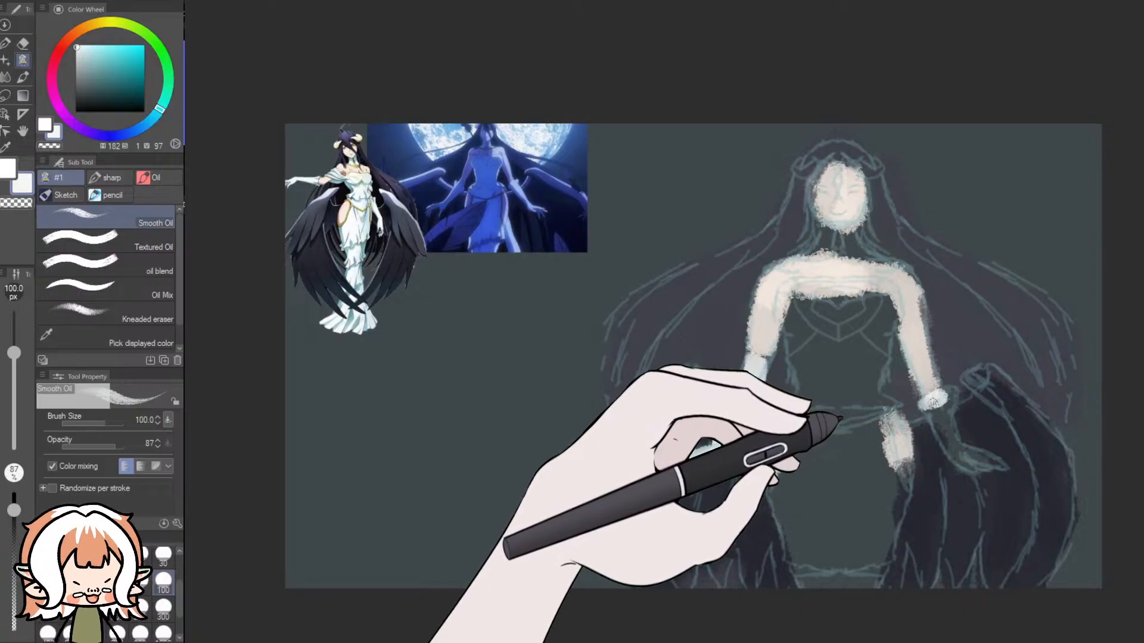
pyautogui.moveTo(948, 398); pyautogui.dragTo(937, 408)
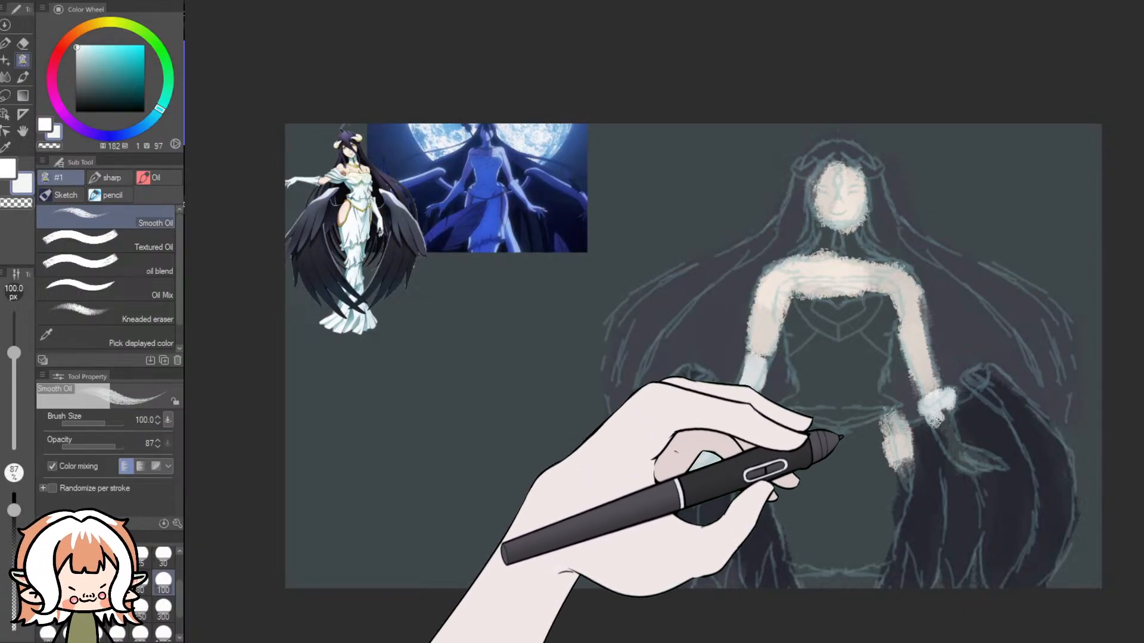
pyautogui.moveTo(953, 451)
pyautogui.mouseDown()
pyautogui.moveTo(942, 427)
pyautogui.moveTo(970, 462)
pyautogui.moveTo(989, 466)
pyautogui.moveTo(961, 453)
pyautogui.moveTo(989, 461)
pyautogui.mouseUp()
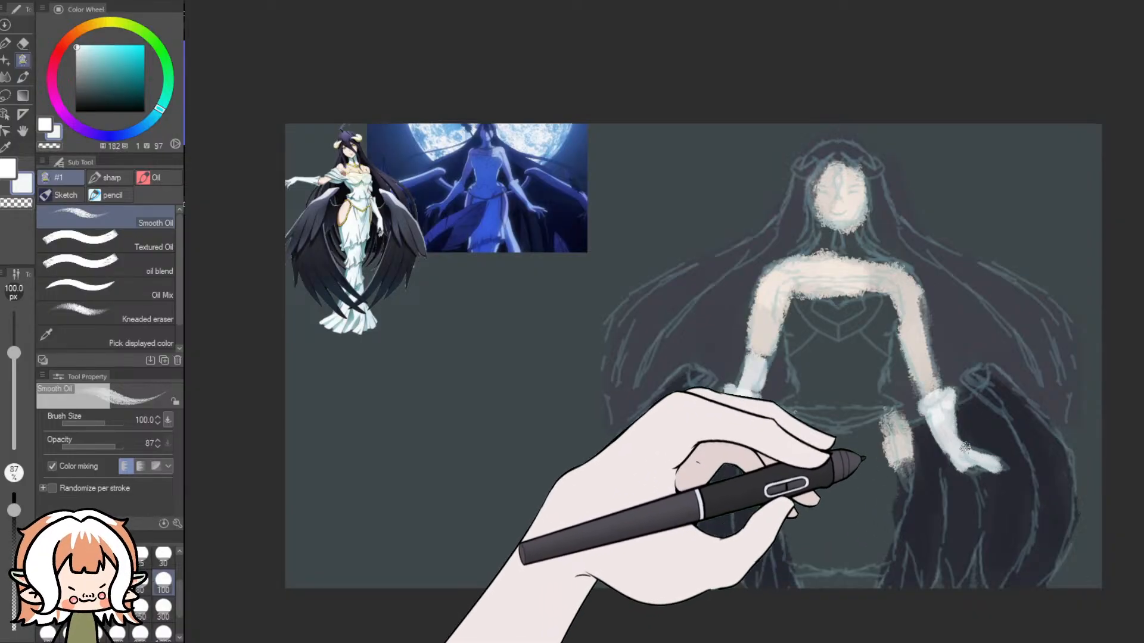
# - Check the dress on the reference, then block in the white bodice, waist and high collar with Smooth Oil, enlarging the brush to 300 px
pyautogui.scroll(3, 477, 289)
pyautogui.scroll(6, 361, 257)
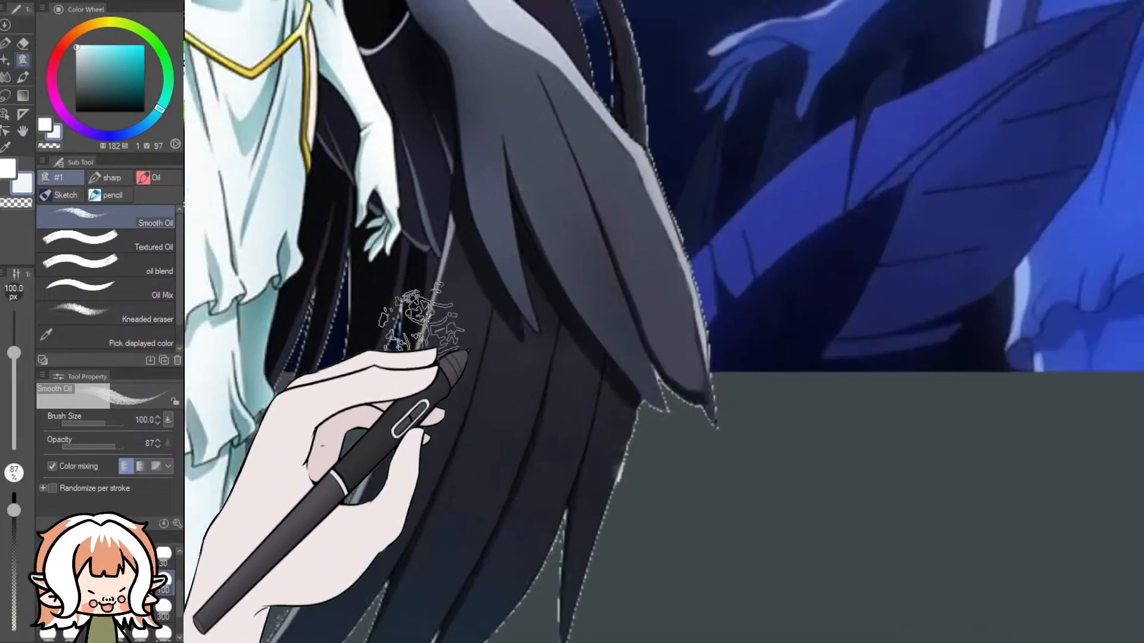
pyautogui.scroll(-8, 560, 372)
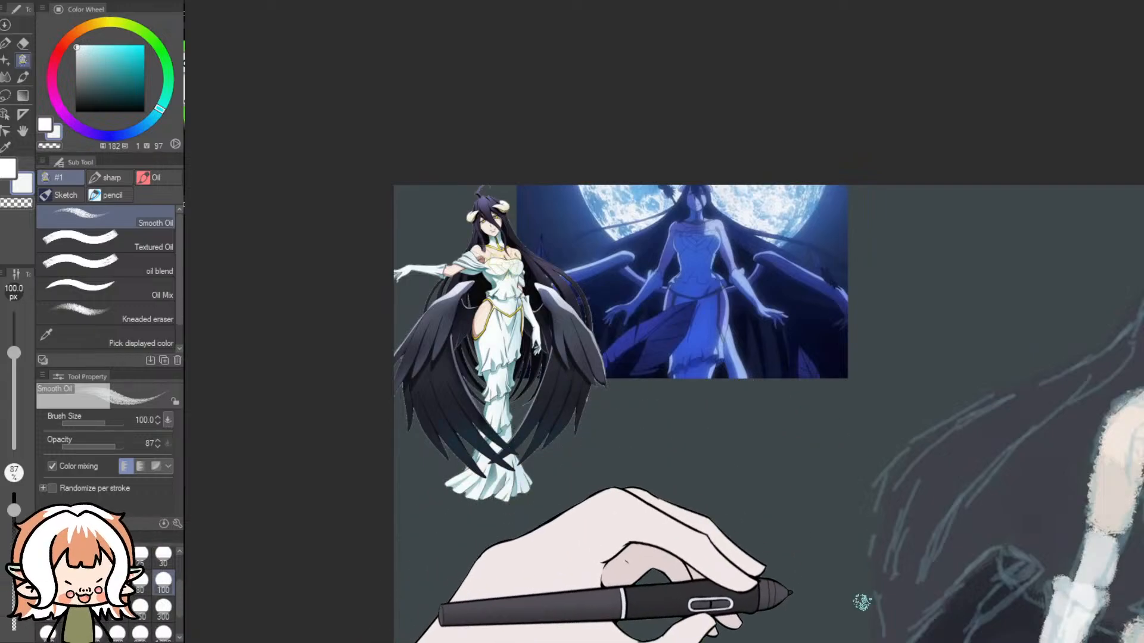
pyautogui.moveTo(798, 642); pyautogui.dragTo(894, 642)
pyautogui.scroll(-4, 1013, 495)
pyautogui.scroll(4, 1046, 600)
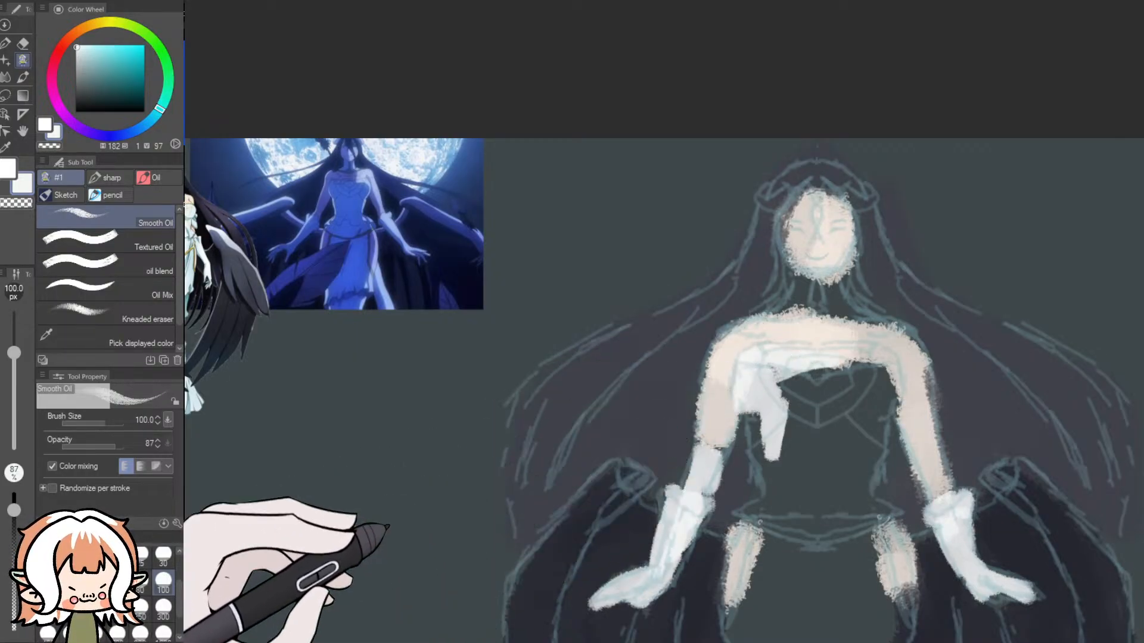
pyautogui.click(162, 609)
pyautogui.moveTo(837, 425); pyautogui.dragTo(775, 512)
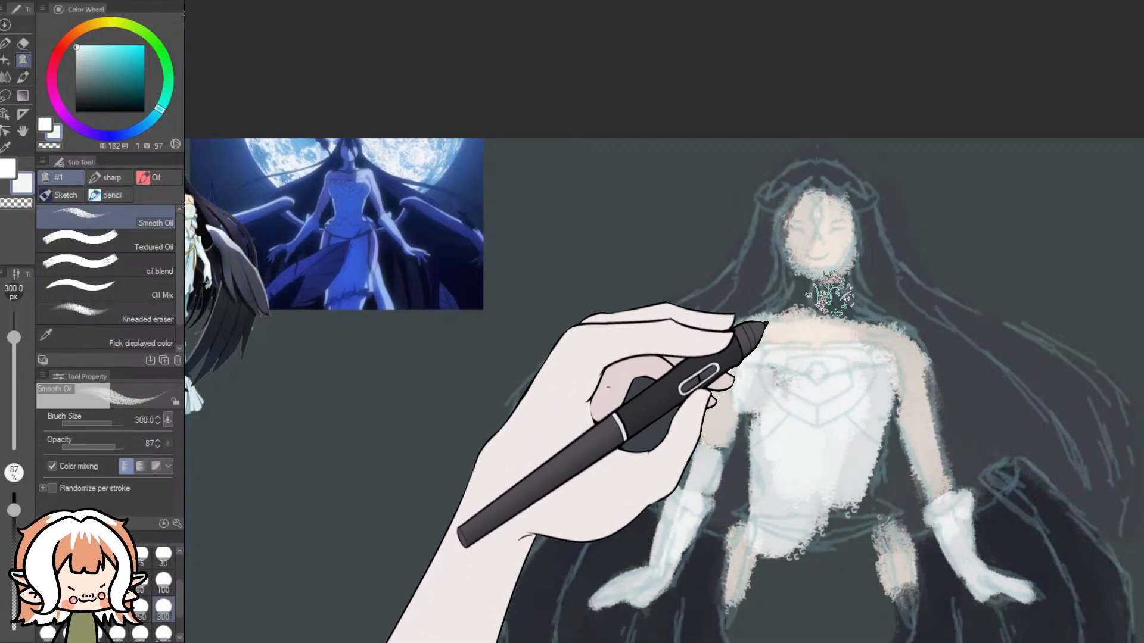
pyautogui.moveTo(808, 302); pyautogui.dragTo(845, 303)
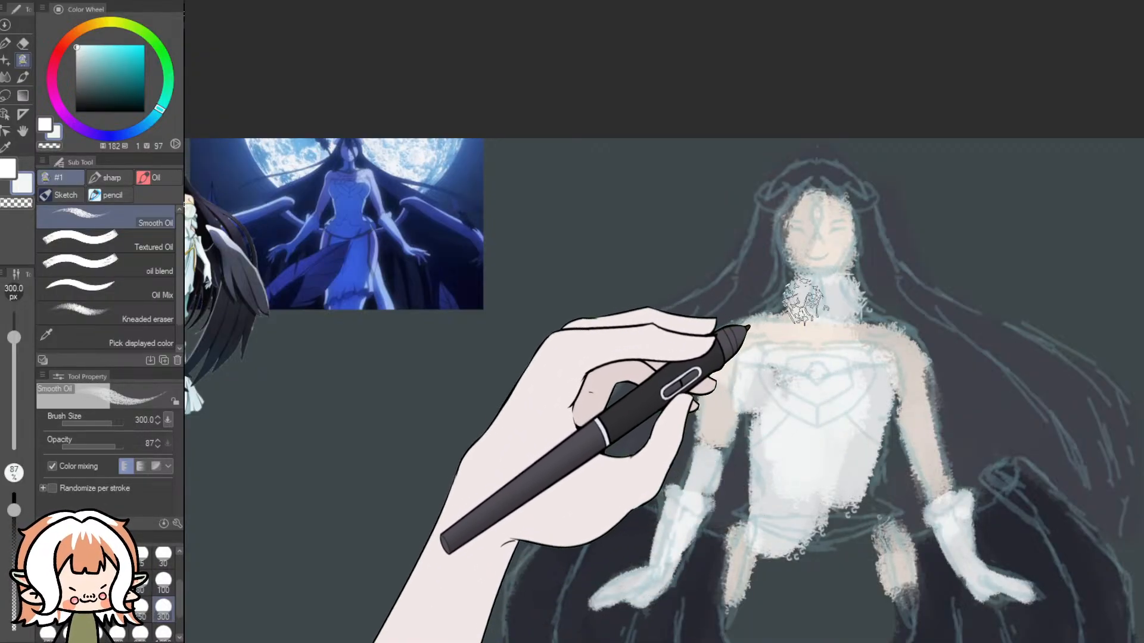
pyautogui.moveTo(866, 439)
pyautogui.mouseDown()
pyautogui.moveTo(841, 608)
pyautogui.moveTo(813, 444)
pyautogui.mouseUp()
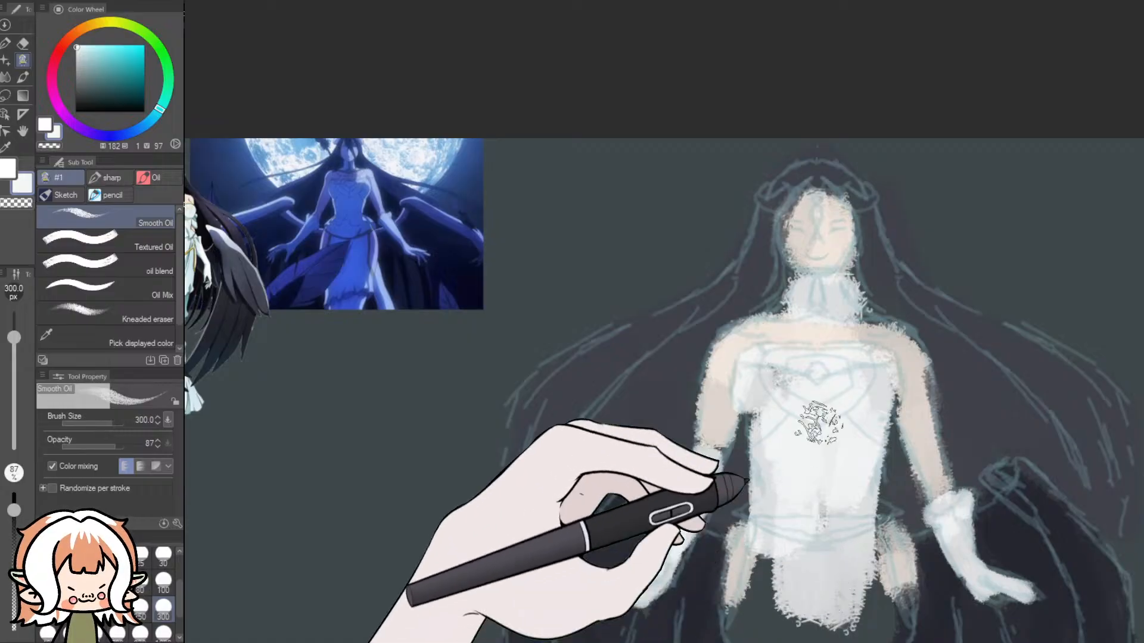
# - Block in the white skirt from the hips down to the canvas's lower edge with the 300 px Smooth Oil brush
pyautogui.moveTo(1142, 381); pyautogui.dragTo(1143, 412)
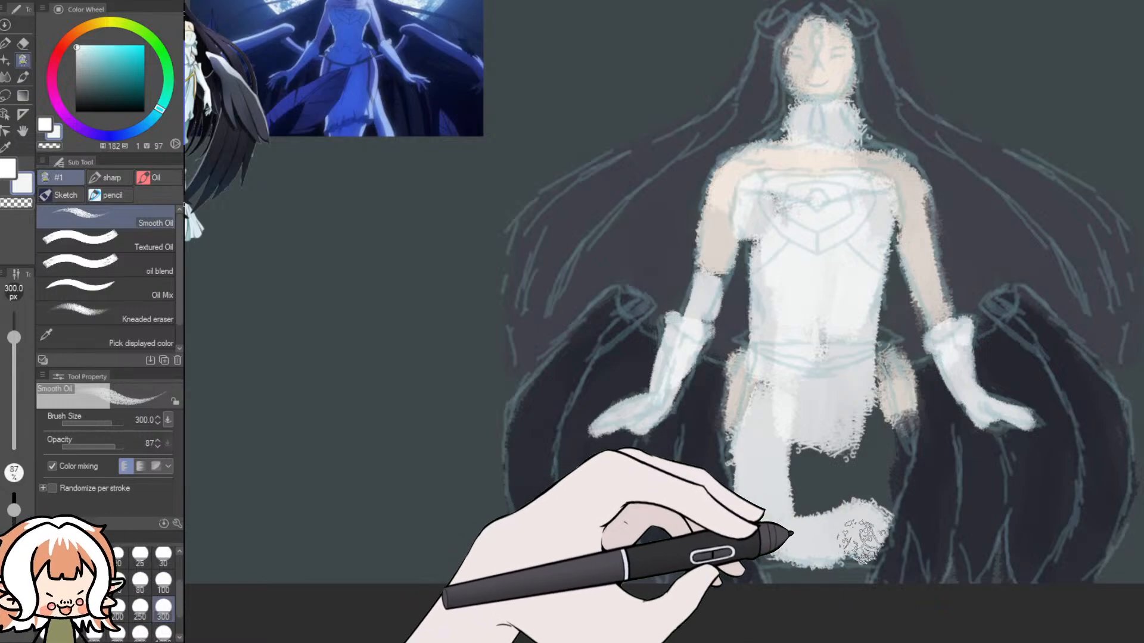
pyautogui.moveTo(872, 395); pyautogui.dragTo(842, 427)
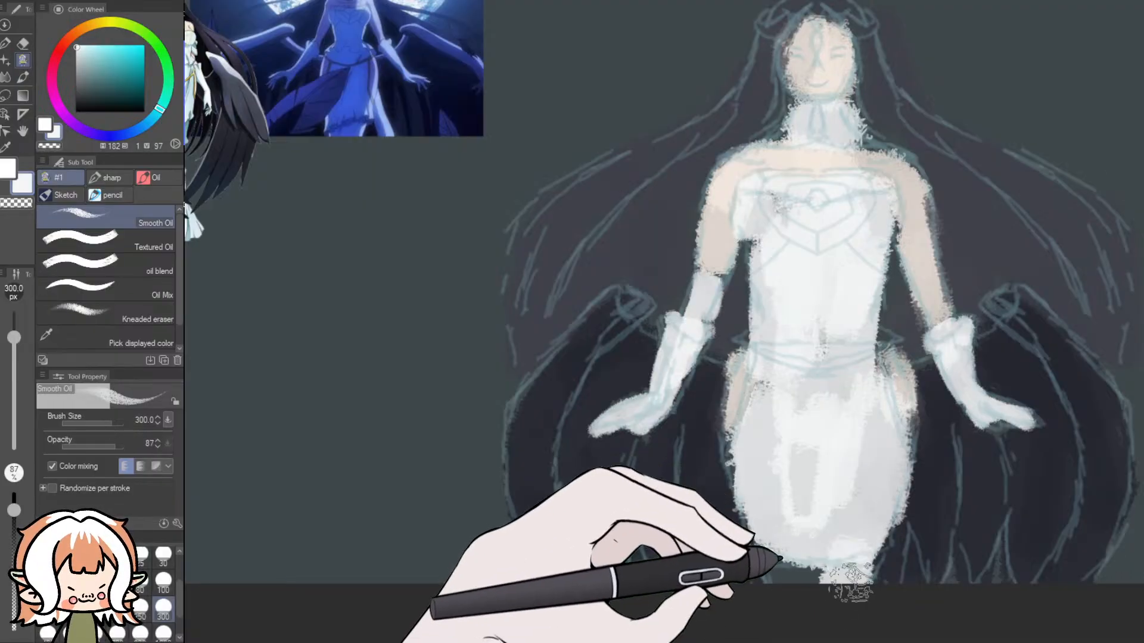
pyautogui.moveTo(852, 563)
pyautogui.mouseDown()
pyautogui.moveTo(843, 598)
pyautogui.moveTo(811, 581)
pyautogui.mouseUp()
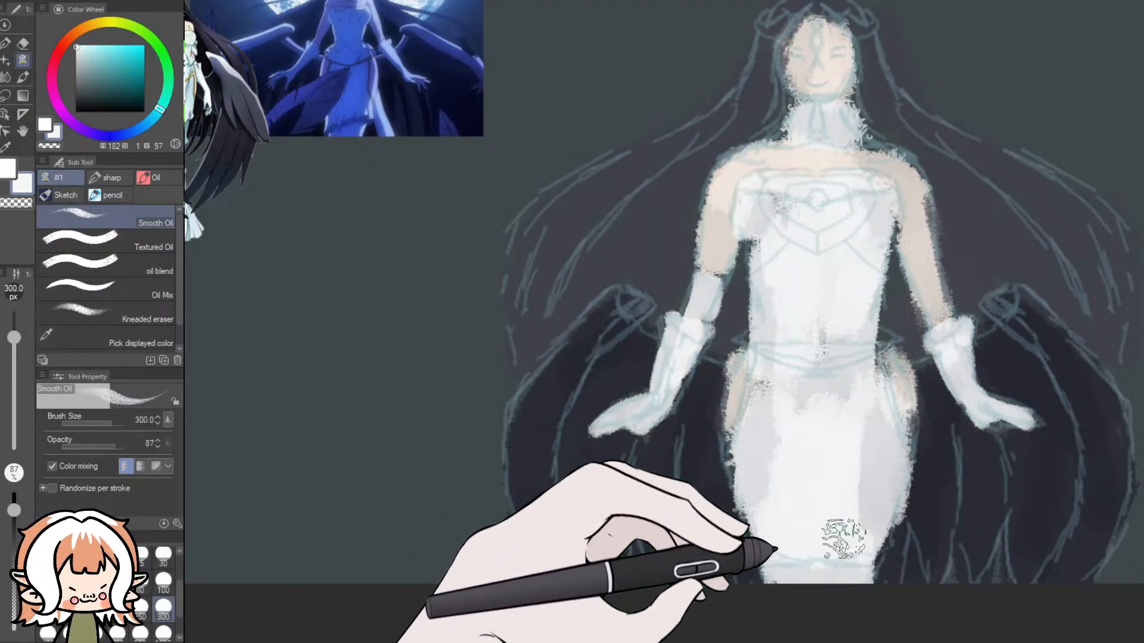
pyautogui.moveTo(842, 545)
pyautogui.mouseDown()
pyautogui.moveTo(844, 458)
pyautogui.moveTo(825, 408)
pyautogui.mouseUp()
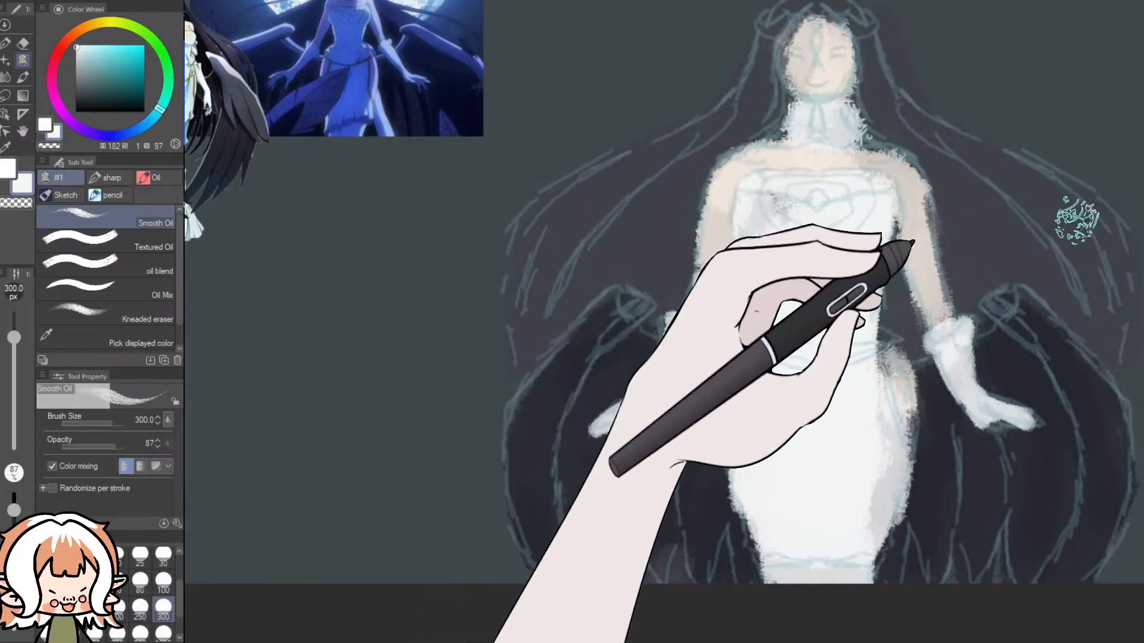
# - Bring in the vertical symmetry ruler, select the 10 px sharp brush with pure white, and try line work on the bodice
pyautogui.keyDown('ctrl'); pyautogui.keyDown('shift'); pyautogui.click(1021, 326); pyautogui.keyUp('shift'); pyautogui.keyUp('ctrl')
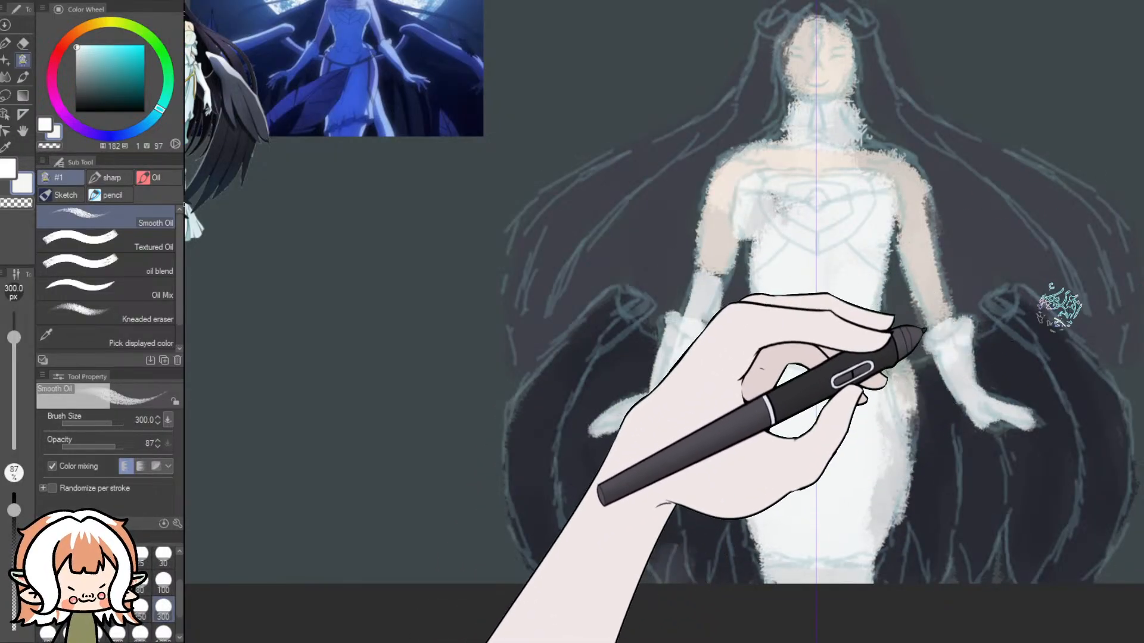
pyautogui.click(78, 57)
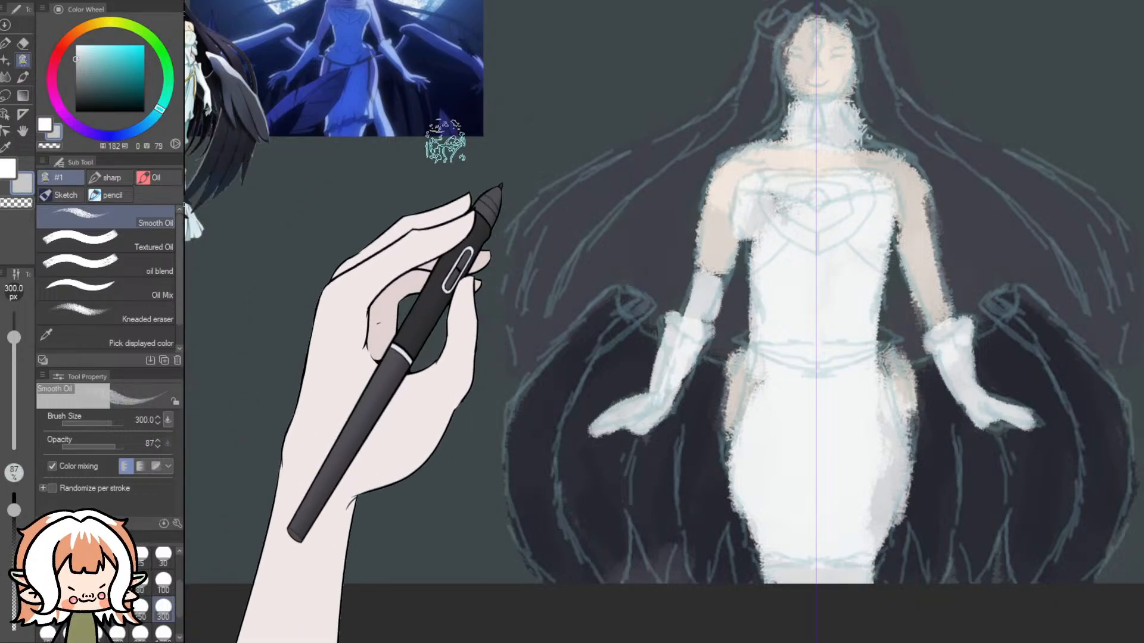
pyautogui.click(109, 180)
pyautogui.click(119, 216)
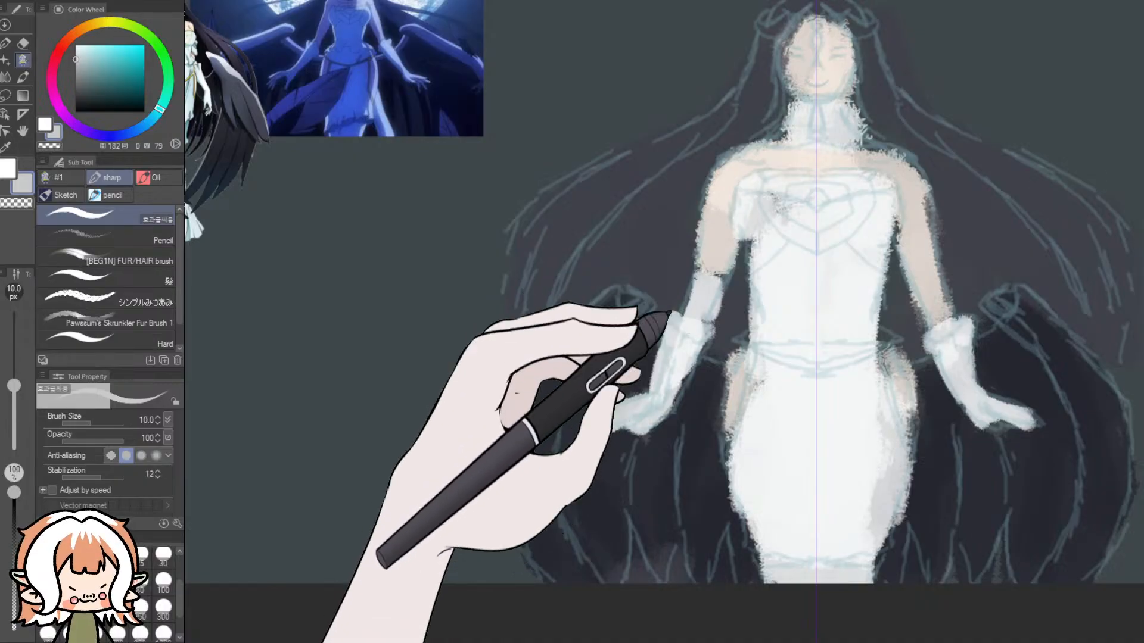
pyautogui.click(75, 46)
pyautogui.moveTo(781, 182); pyautogui.dragTo(755, 336)
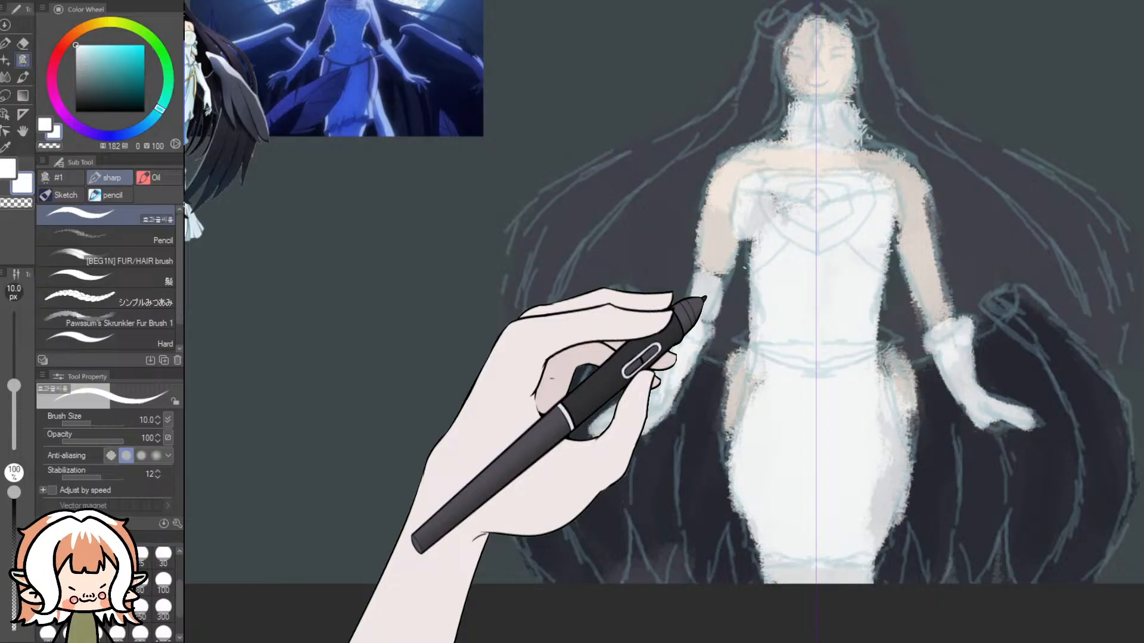
# - Try mirrored white strands from the head past the shoulders, undo them, and retry the line in mid-grey
pyautogui.scroll(-7, 744, 268)
pyautogui.scroll(7, 826, 139)
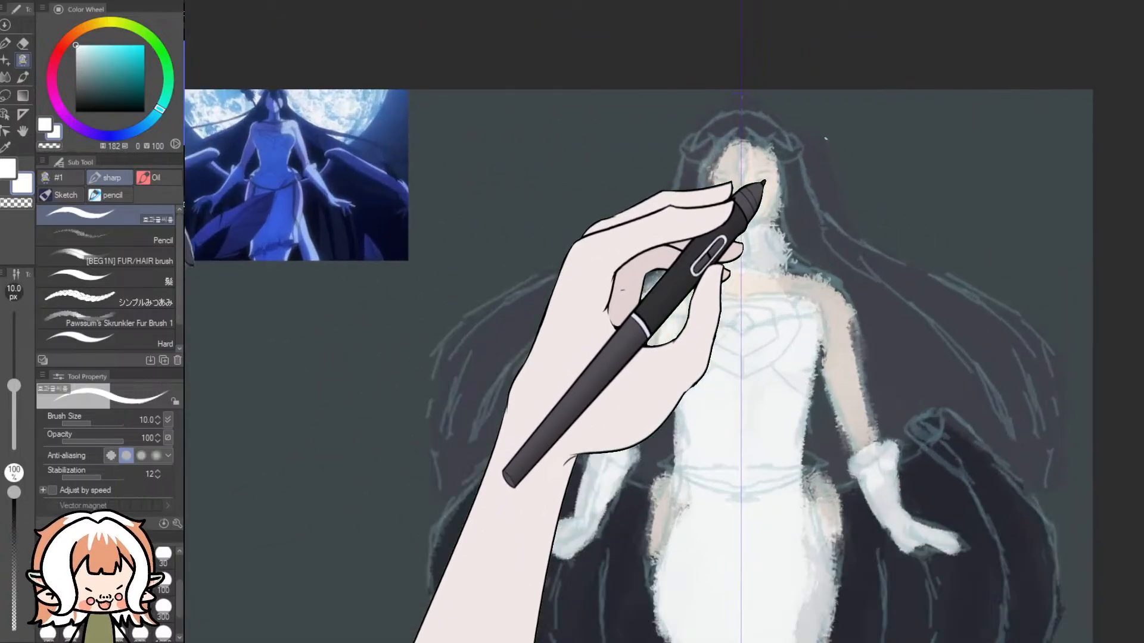
pyautogui.moveTo(718, 146)
pyautogui.mouseDown()
pyautogui.moveTo(709, 199)
pyautogui.moveTo(577, 348)
pyautogui.mouseUp()
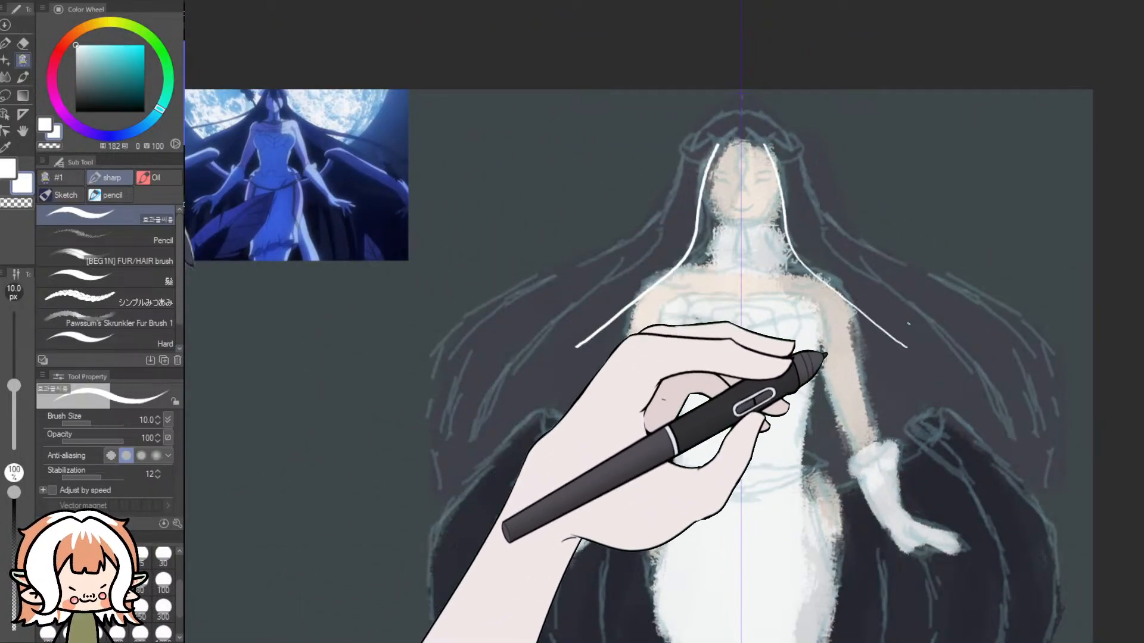
pyautogui.hotkey('ctrl', 'z')
pyautogui.moveTo(113, 80); pyautogui.dragTo(70, 79)
pyautogui.moveTo(789, 170); pyautogui.dragTo(975, 390)
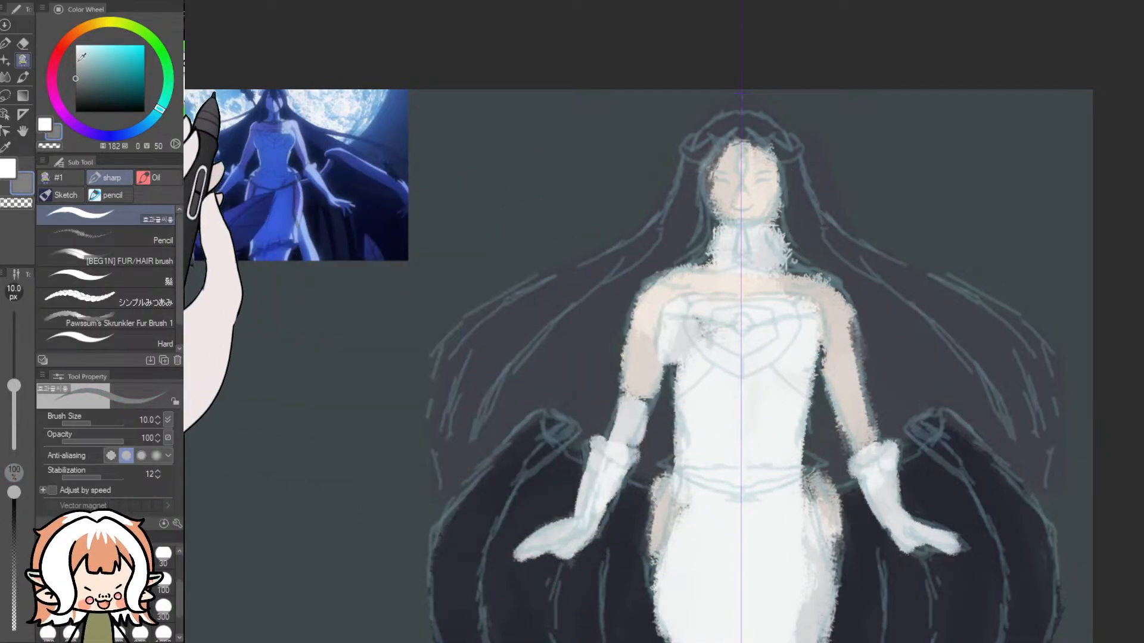
# - Sample the pale yellow of the reference's chest and collar ornament, and return to the sharp brush
pyautogui.moveTo(671, 639); pyautogui.dragTo(604, 639)
pyautogui.scroll(8, 470, 203)
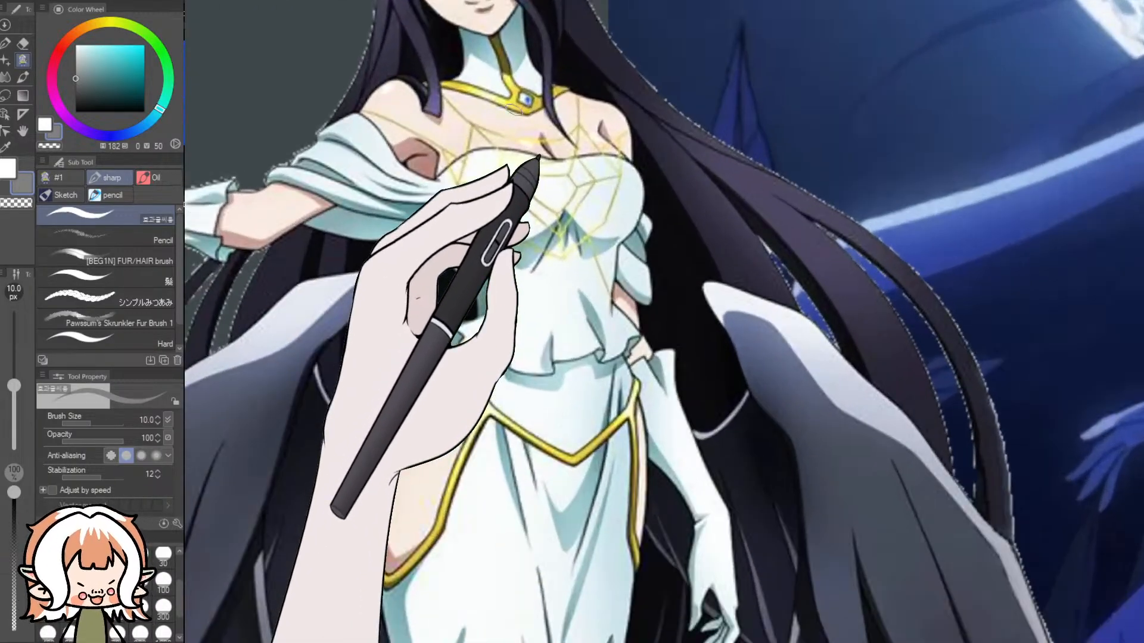
pyautogui.click(6, 147)
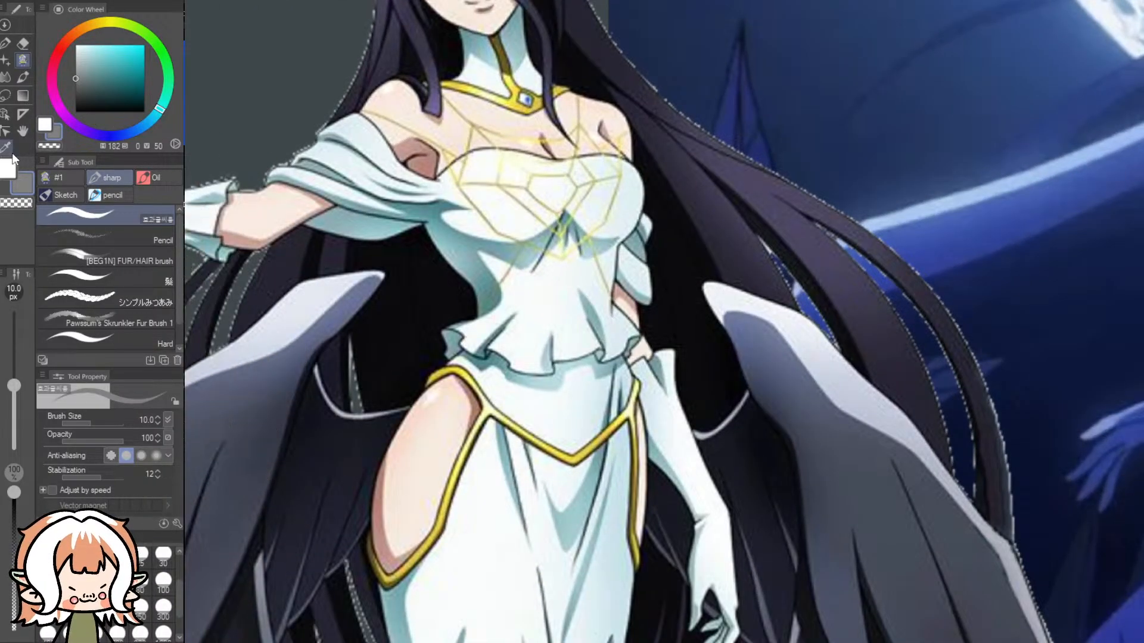
pyautogui.moveTo(539, 156); pyautogui.dragTo(520, 96)
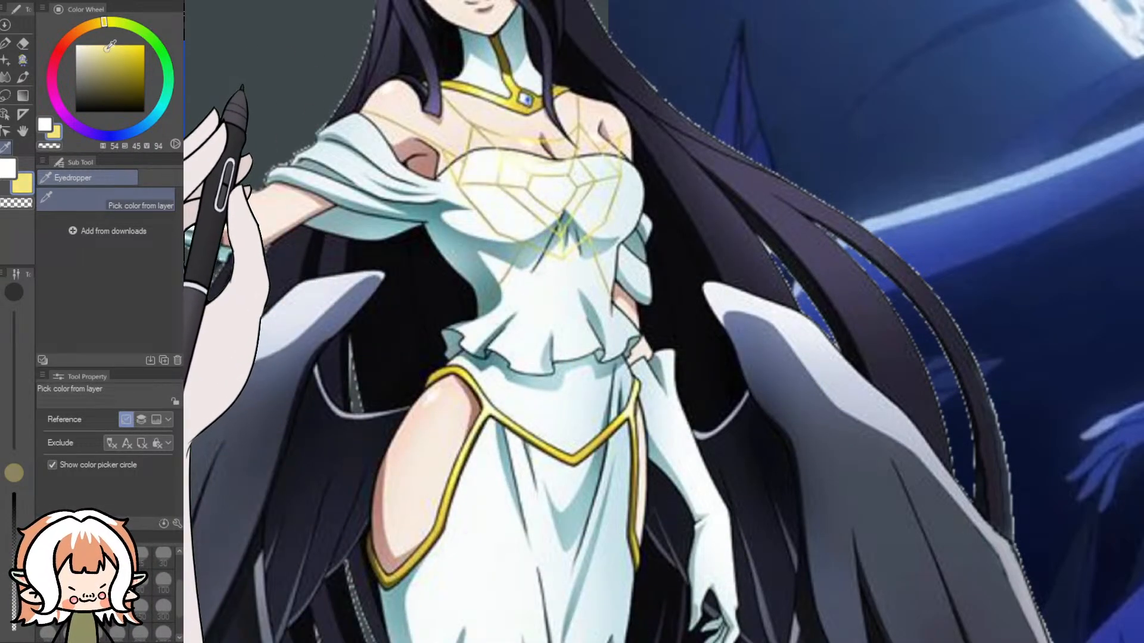
pyautogui.click(22, 59)
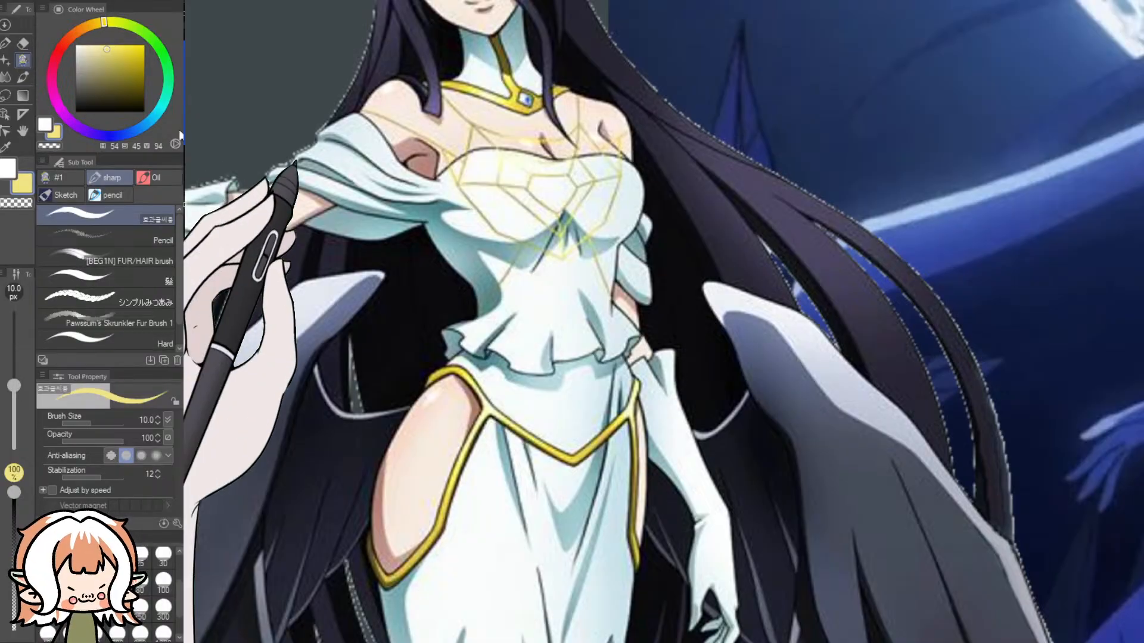
# - Try the pale yellow mirrored on the sketch's chest ornament, undo it, and dull the colour to saturation 34 and value 88
pyautogui.scroll(-3, 728, 415)
pyautogui.scroll(-3, 728, 416)
pyautogui.moveTo(662, 636); pyautogui.dragTo(800, 630)
pyautogui.scroll(-1, 864, 477)
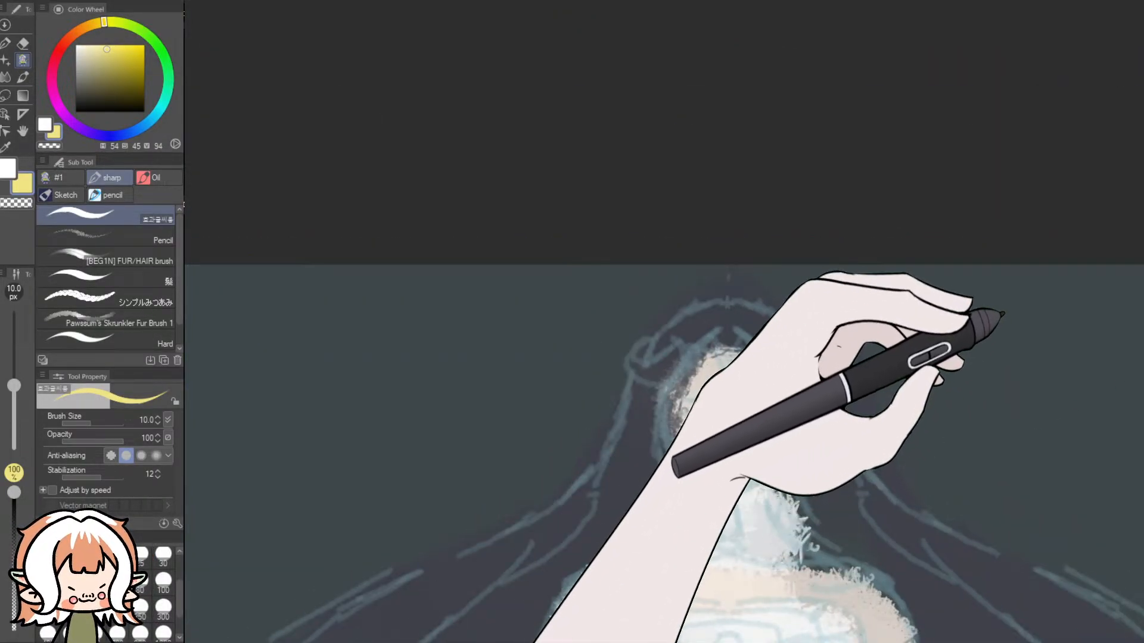
pyautogui.scroll(-4, 1004, 314)
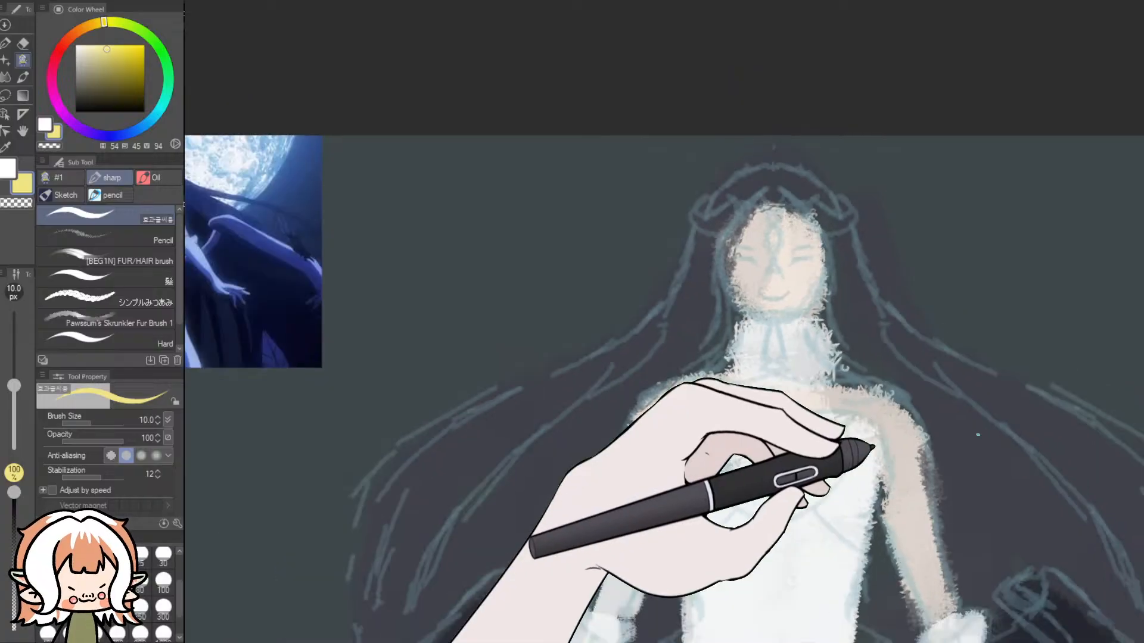
pyautogui.scroll(4, 841, 457)
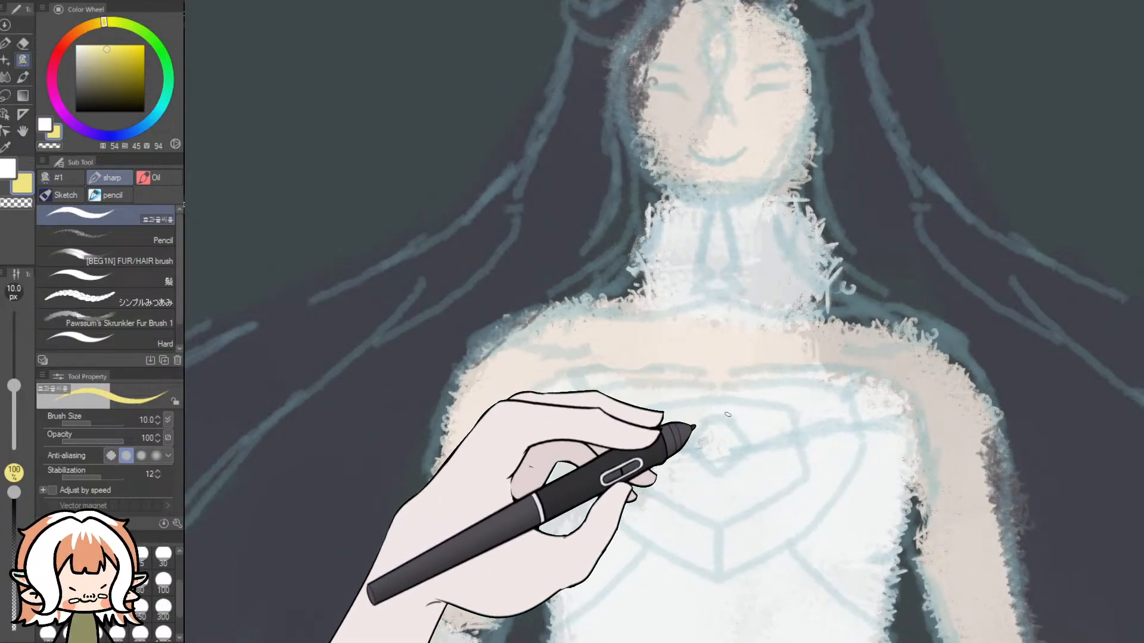
pyautogui.click(1013, 307)
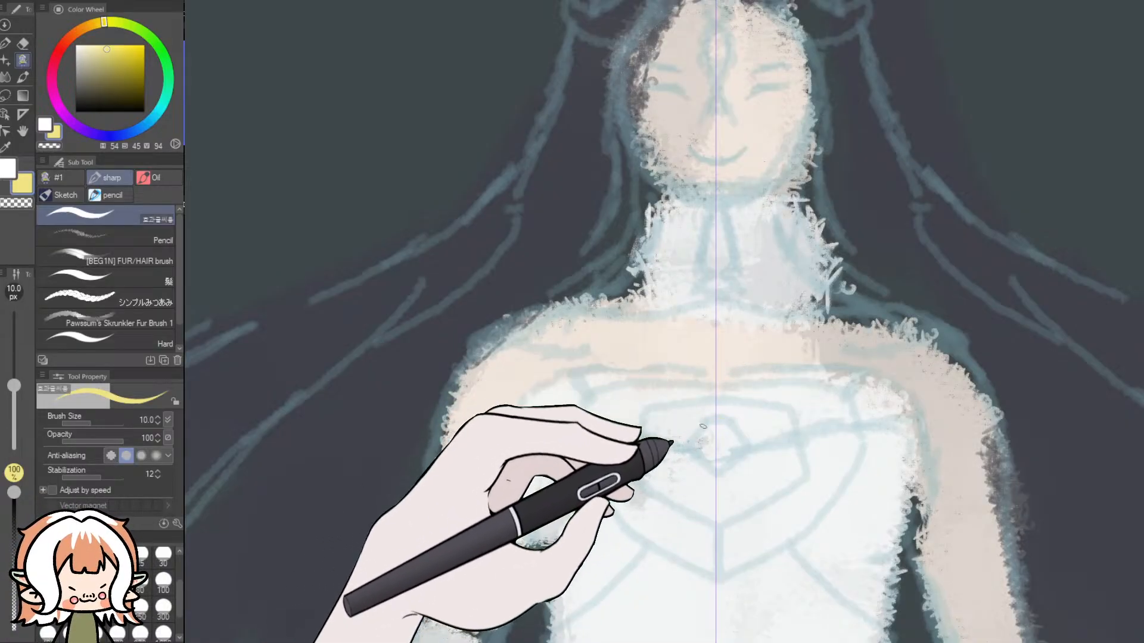
pyautogui.hotkey('ctrl', 'z')
pyautogui.click(100, 53)
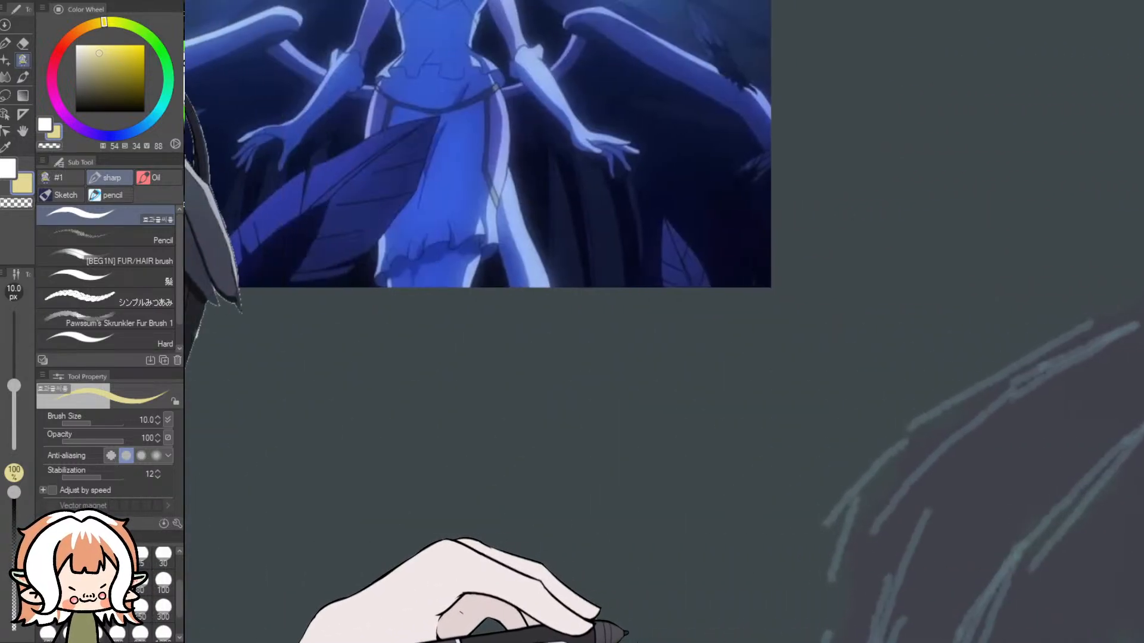
# - Sample the deeper gold from the trim along the reference's hip cutout, settling on hue 49, saturation 59, value 85
pyautogui.moveTo(618, 642); pyautogui.dragTo(548, 638)
pyautogui.scroll(1, 425, 358)
pyautogui.scroll(10, 426, 358)
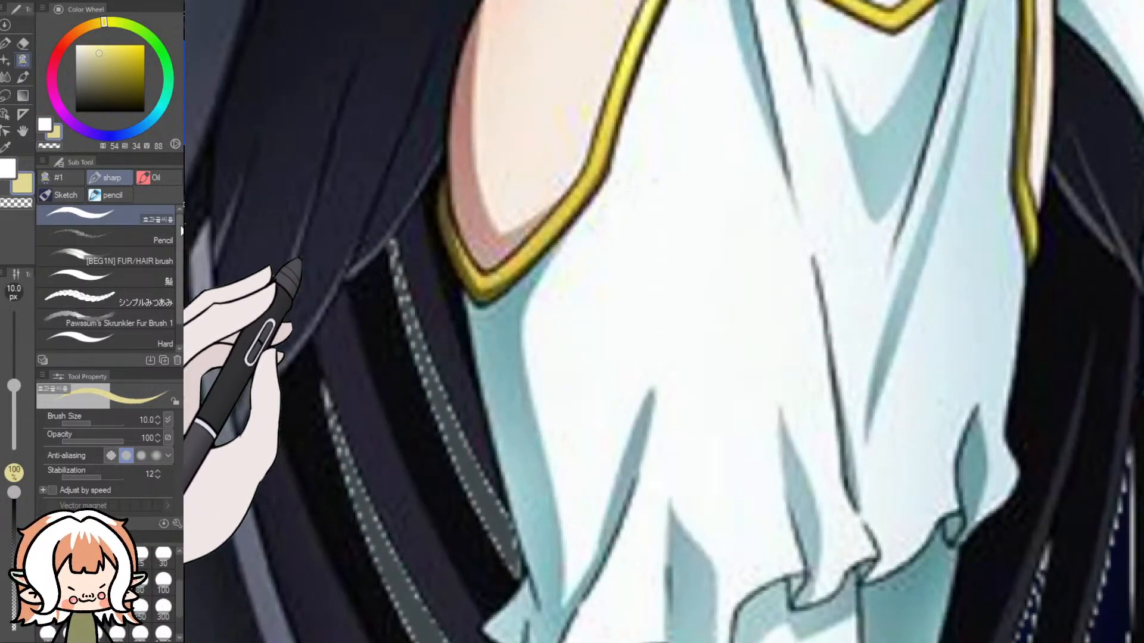
pyautogui.press('i')
pyautogui.moveTo(417, 248); pyautogui.dragTo(474, 272)
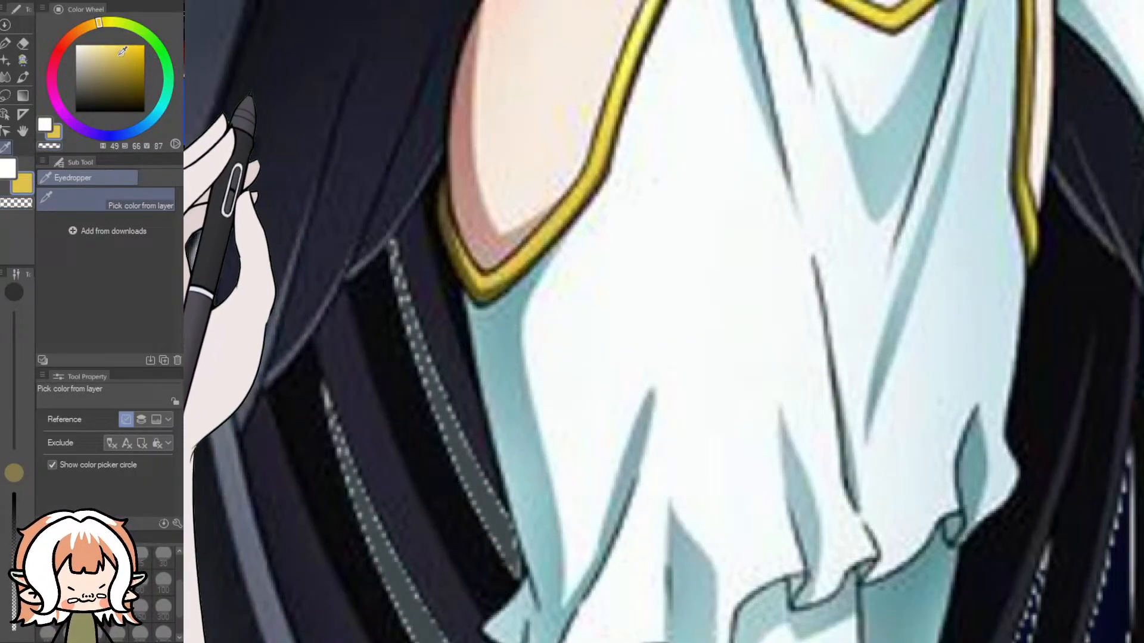
# - Return to the sharp brush on the symmetry-ruled sketch, try mirrored gold lines on the bodice at 10 px, and undo them
pyautogui.scroll(-8, 719, 577)
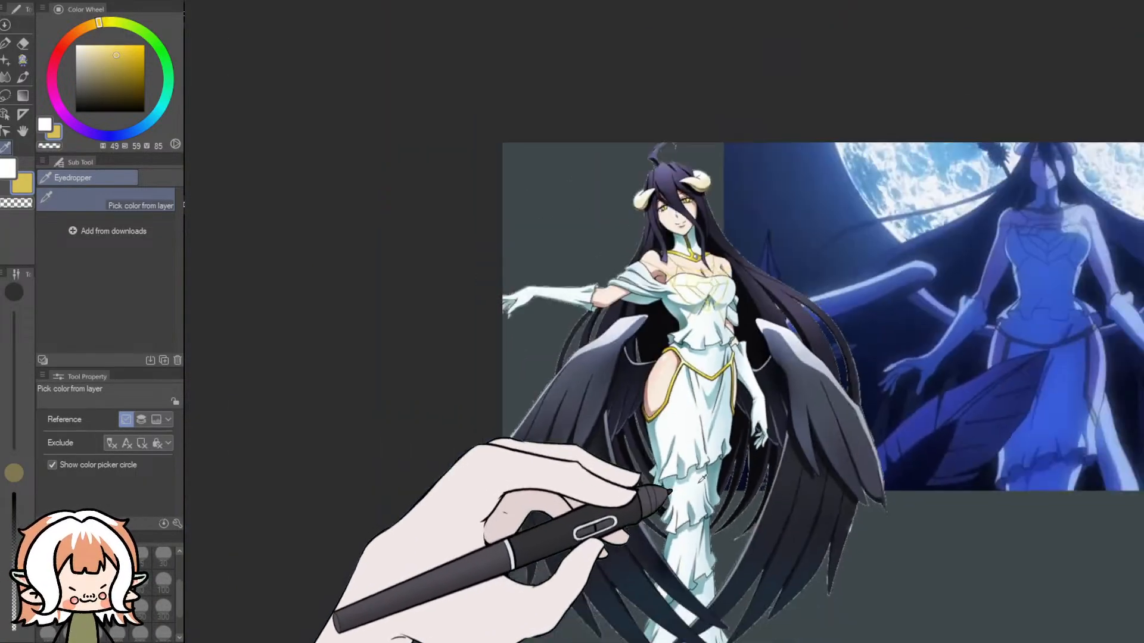
pyautogui.moveTo(691, 642); pyautogui.dragTo(889, 642)
pyautogui.scroll(-2, 937, 563)
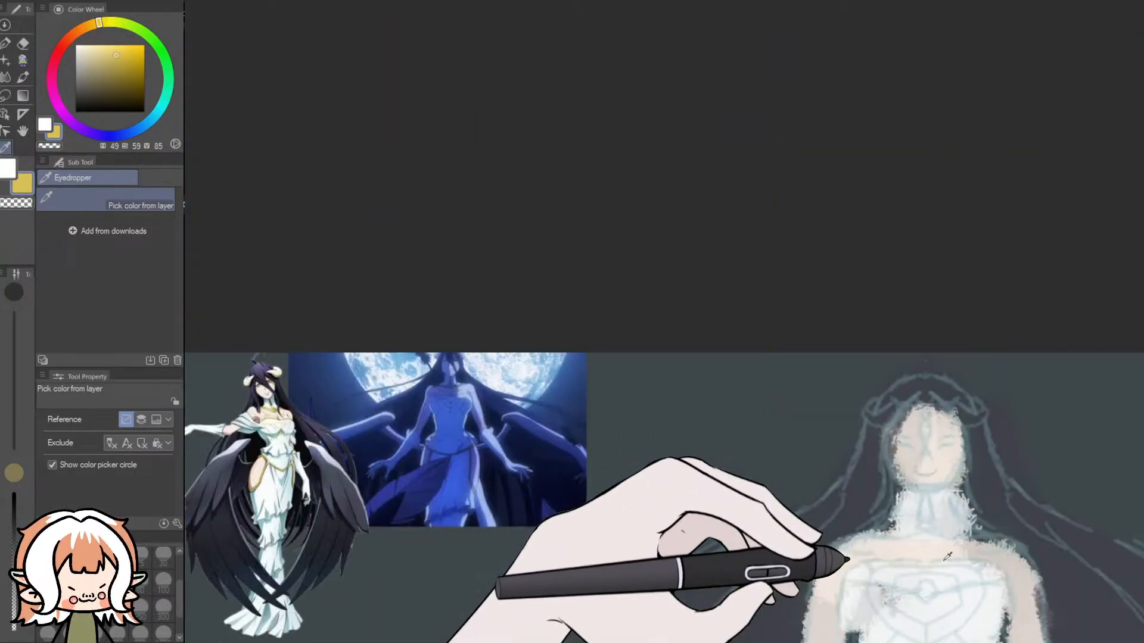
pyautogui.moveTo(1142, 279); pyautogui.dragTo(1142, 365)
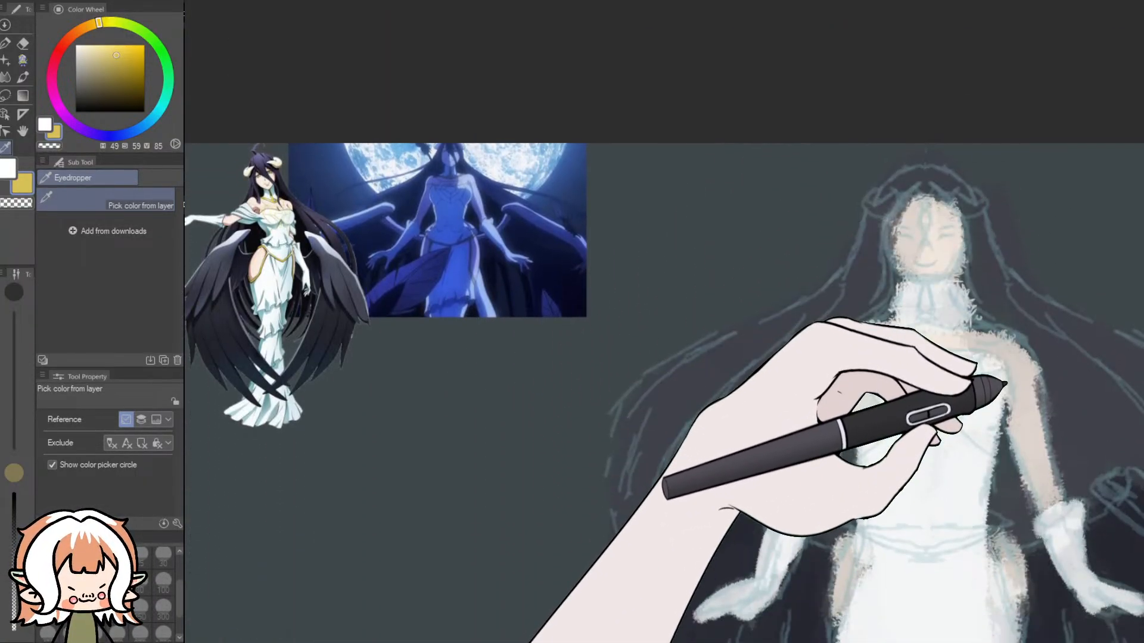
pyautogui.scroll(1, 1074, 419)
pyautogui.scroll(2, 1102, 426)
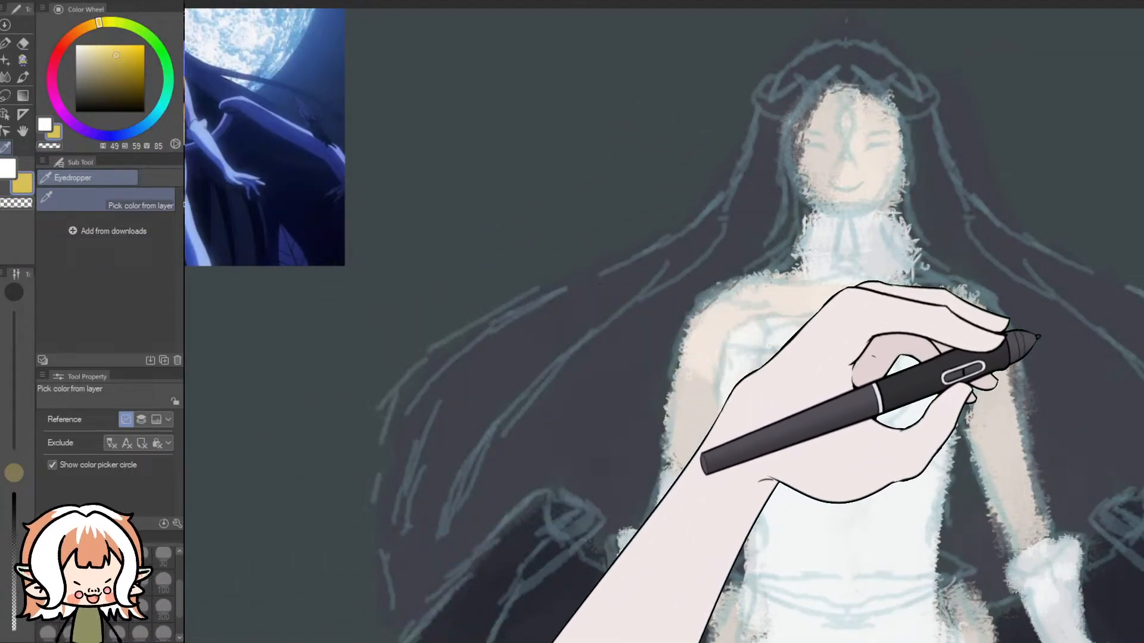
pyautogui.hotkey('ctrl', 'z')
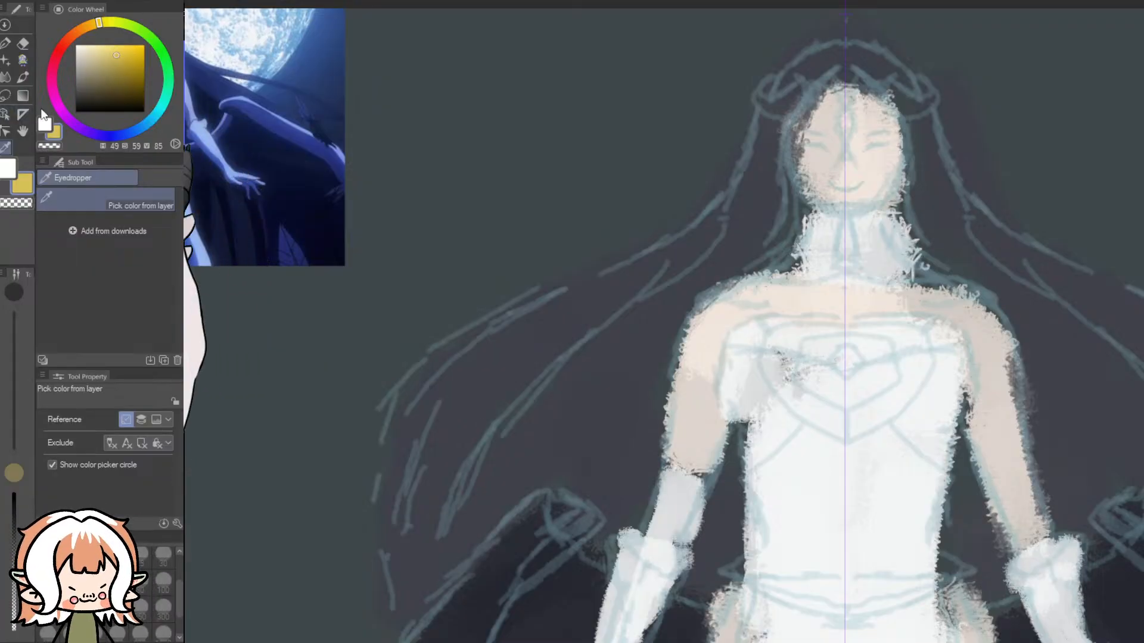
pyautogui.click(22, 60)
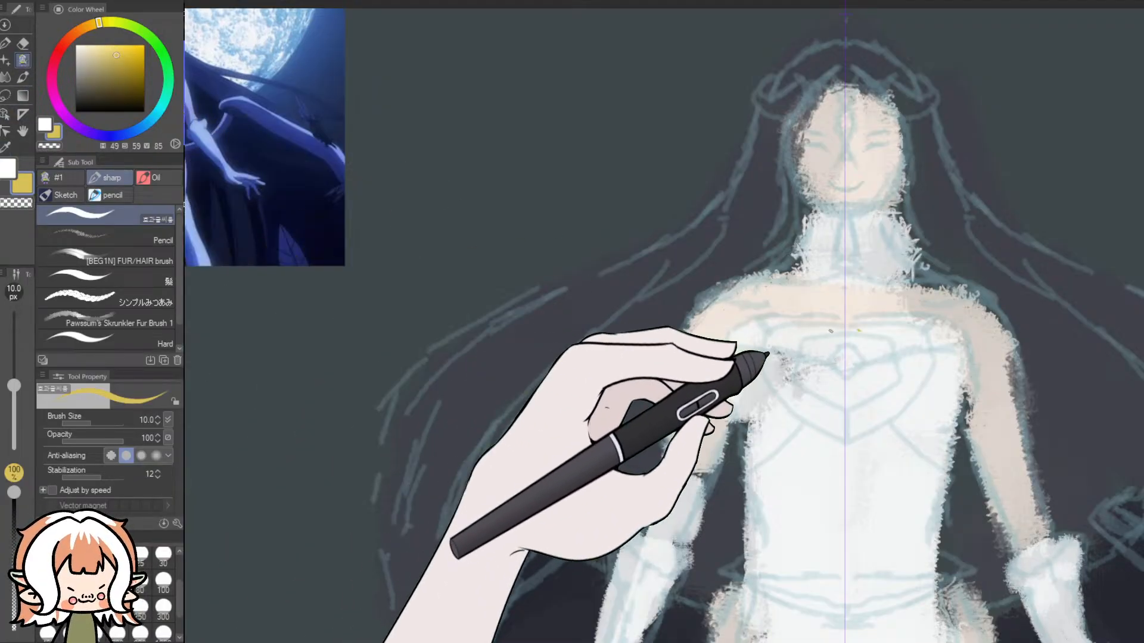
pyautogui.moveTo(753, 500)
pyautogui.mouseDown()
pyautogui.moveTo(766, 345)
pyautogui.moveTo(676, 396)
pyautogui.moveTo(690, 215)
pyautogui.mouseUp()
pyautogui.hotkey('ctrl', 'z')
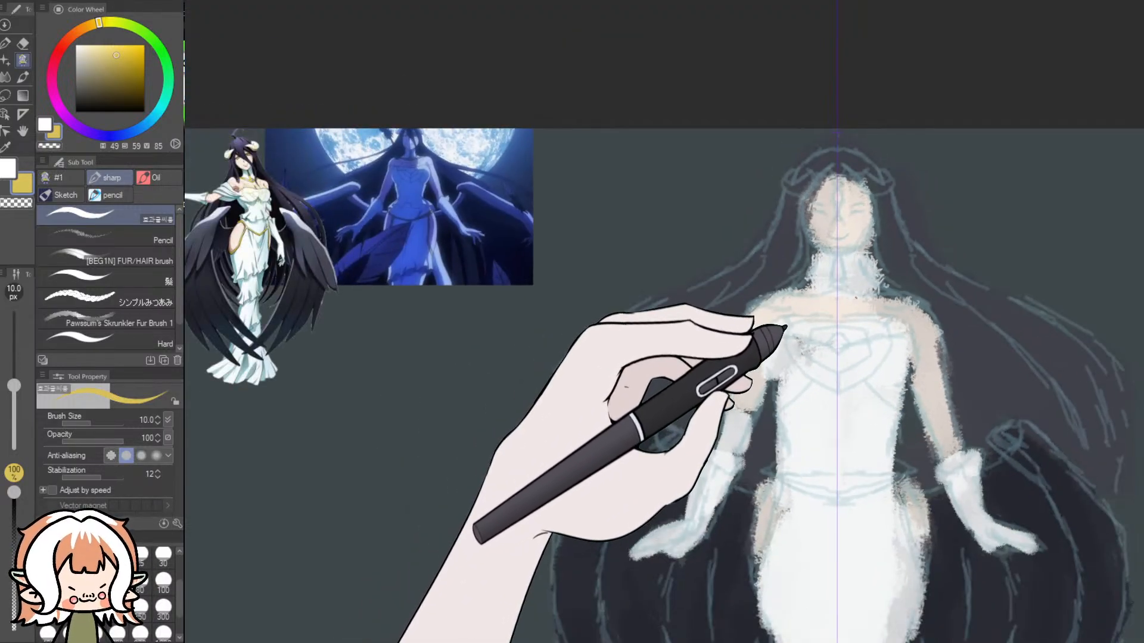
# - Compare the sketch with the reference, try mirrored gold lines running inward from the shoulders at 10 px, and undo them
pyautogui.scroll(4, 387, 159)
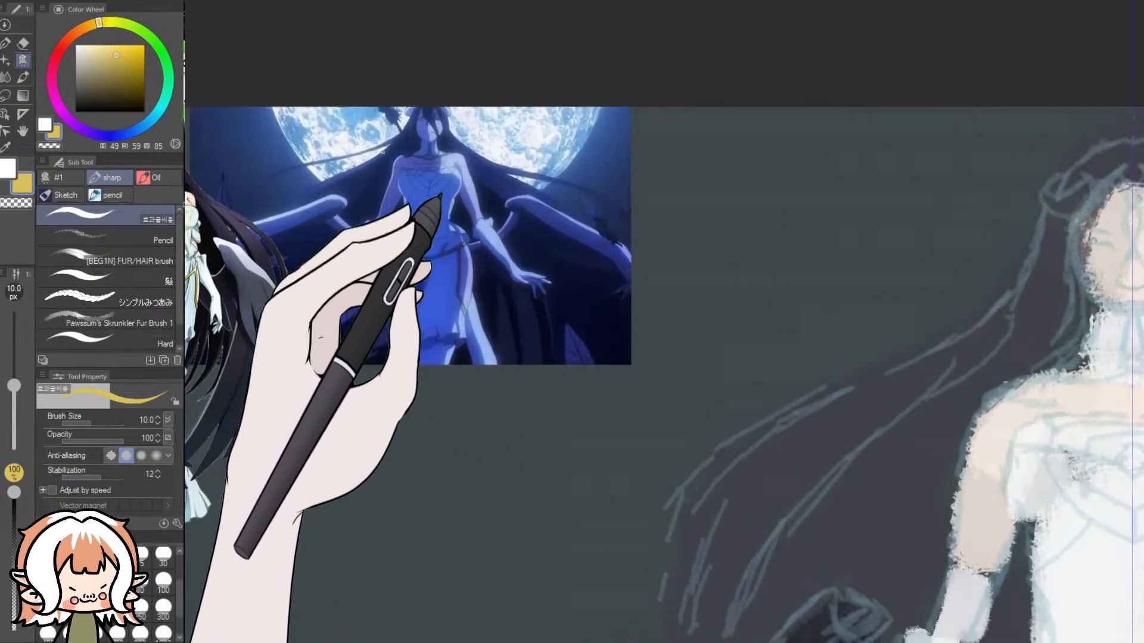
pyautogui.scroll(-2, 409, 155)
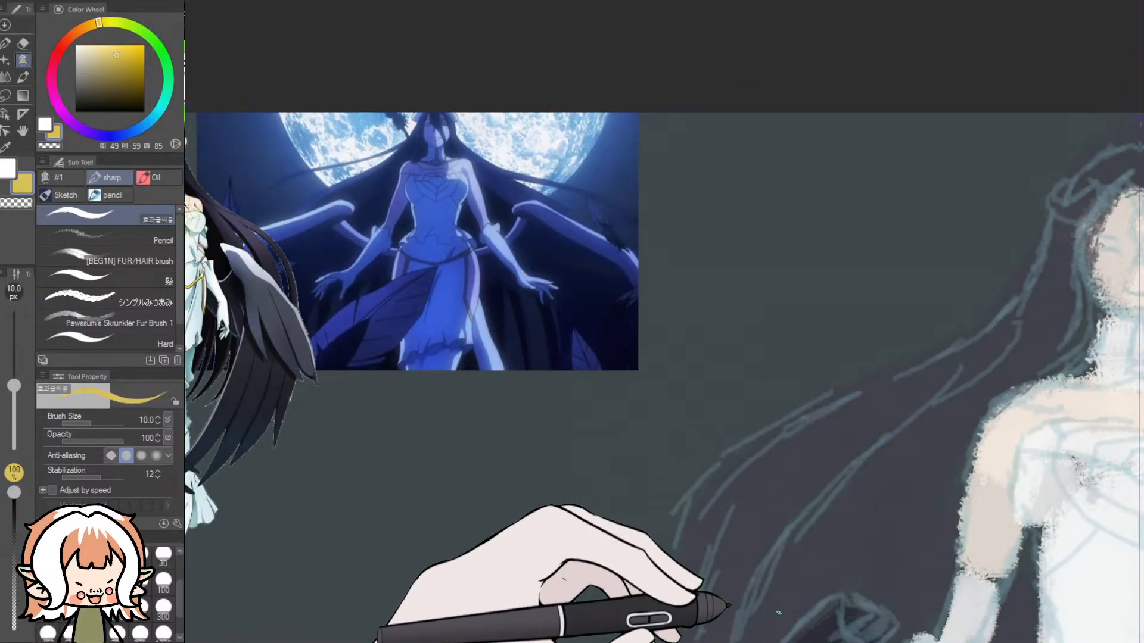
pyautogui.moveTo(721, 640); pyautogui.dragTo(784, 642)
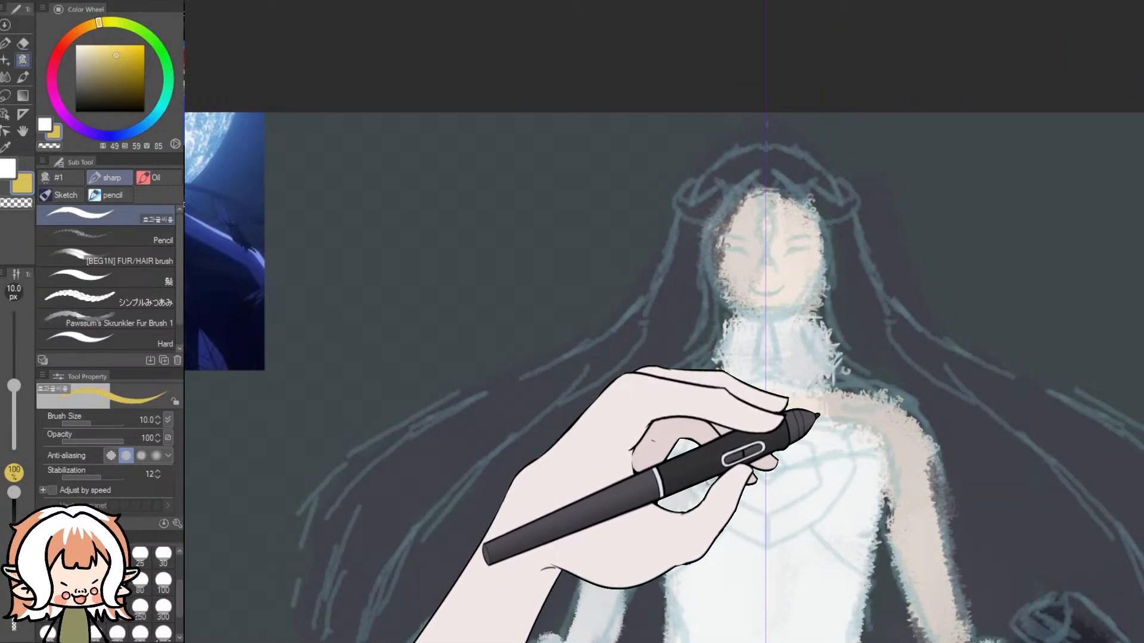
pyautogui.moveTo(902, 400); pyautogui.dragTo(880, 417)
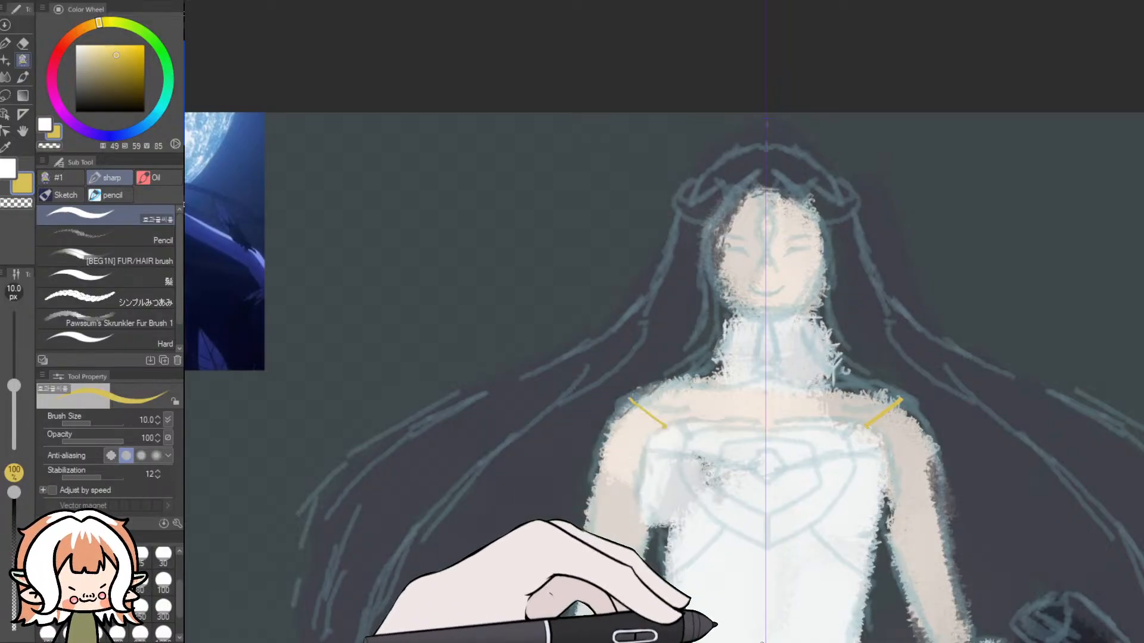
pyautogui.moveTo(722, 641)
pyautogui.mouseDown()
pyautogui.moveTo(693, 640)
pyautogui.moveTo(710, 641)
pyautogui.mouseUp()
pyautogui.hotkey('ctrl', 'z')
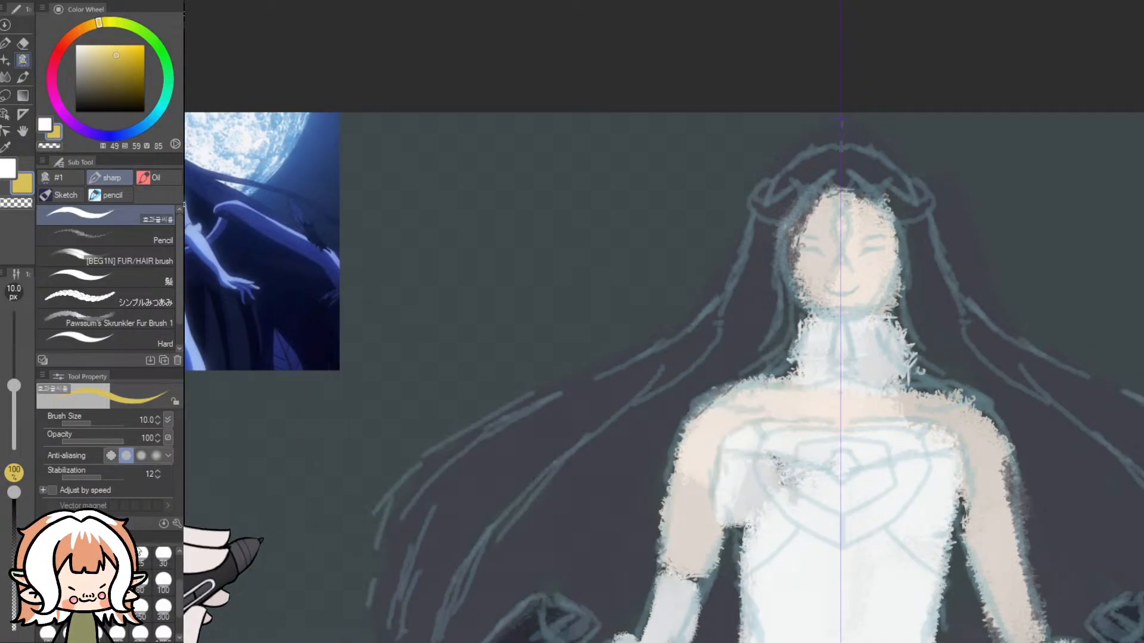
# - Set the sharp brush size to 12 px, try a mirrored gold line from each shoulder to the bodice, and undo it
pyautogui.scroll(2, 175, 598)
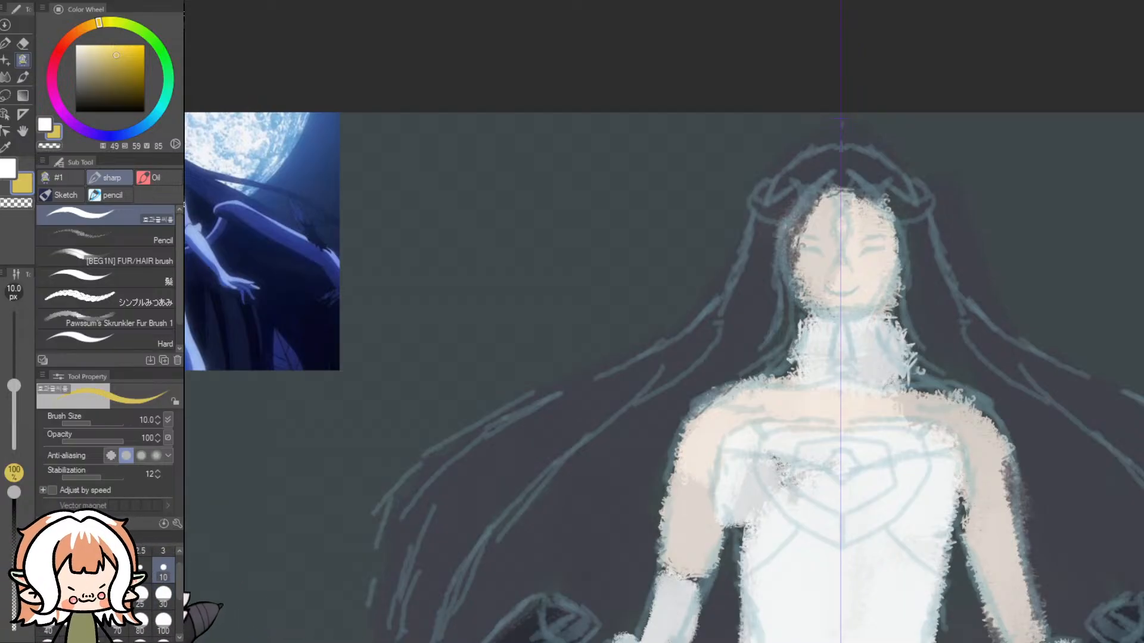
pyautogui.click(49, 598)
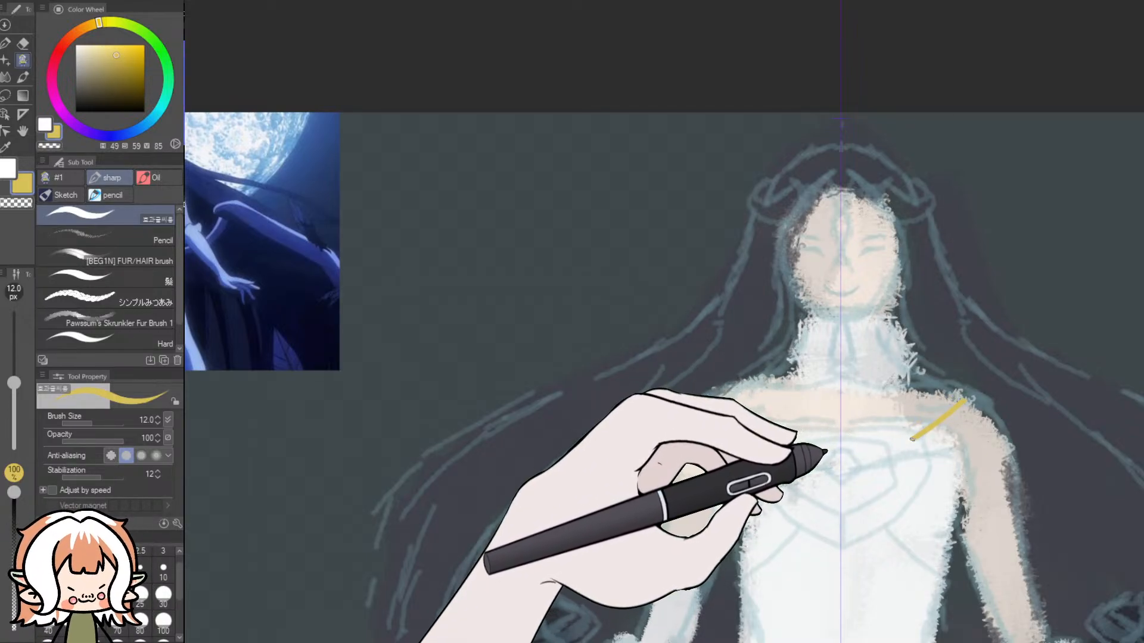
pyautogui.moveTo(825, 372)
pyautogui.mouseDown()
pyautogui.moveTo(730, 427)
pyautogui.moveTo(731, 355)
pyautogui.moveTo(854, 354)
pyautogui.mouseUp()
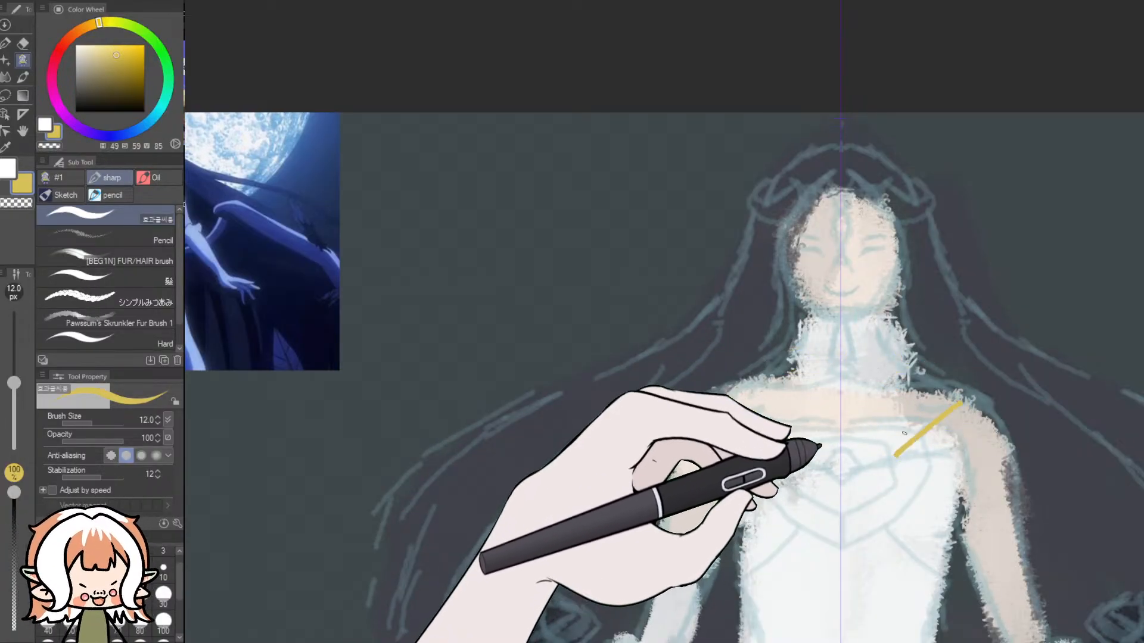
pyautogui.scroll(3, 753, 425)
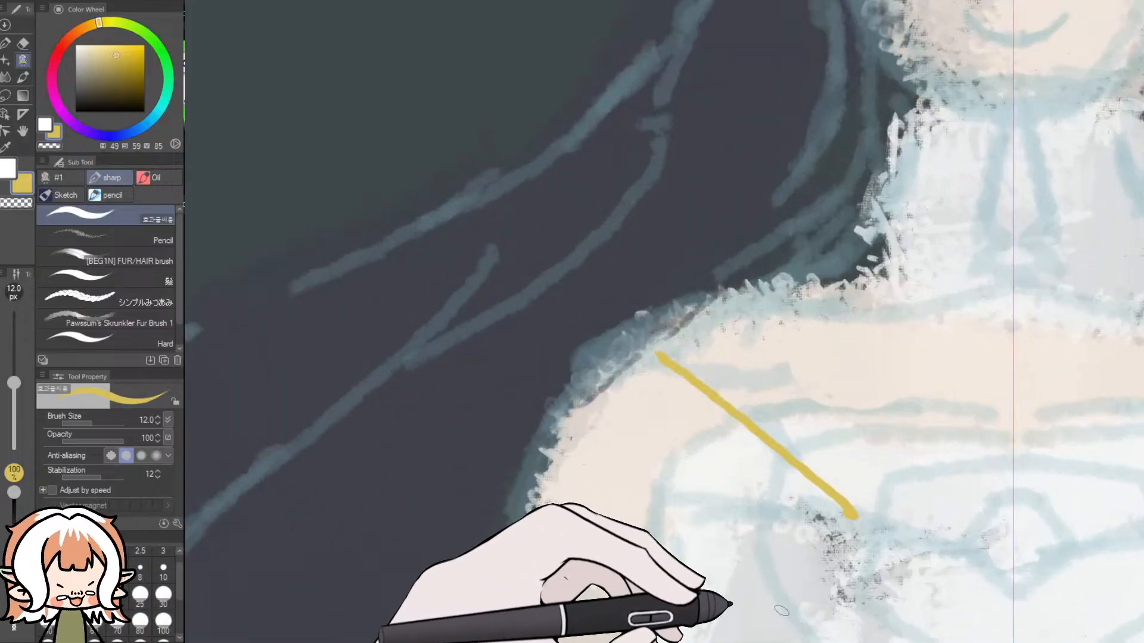
pyautogui.moveTo(742, 638)
pyautogui.mouseDown()
pyautogui.moveTo(798, 640)
pyautogui.moveTo(763, 642)
pyautogui.mouseUp()
pyautogui.scroll(-2, 845, 601)
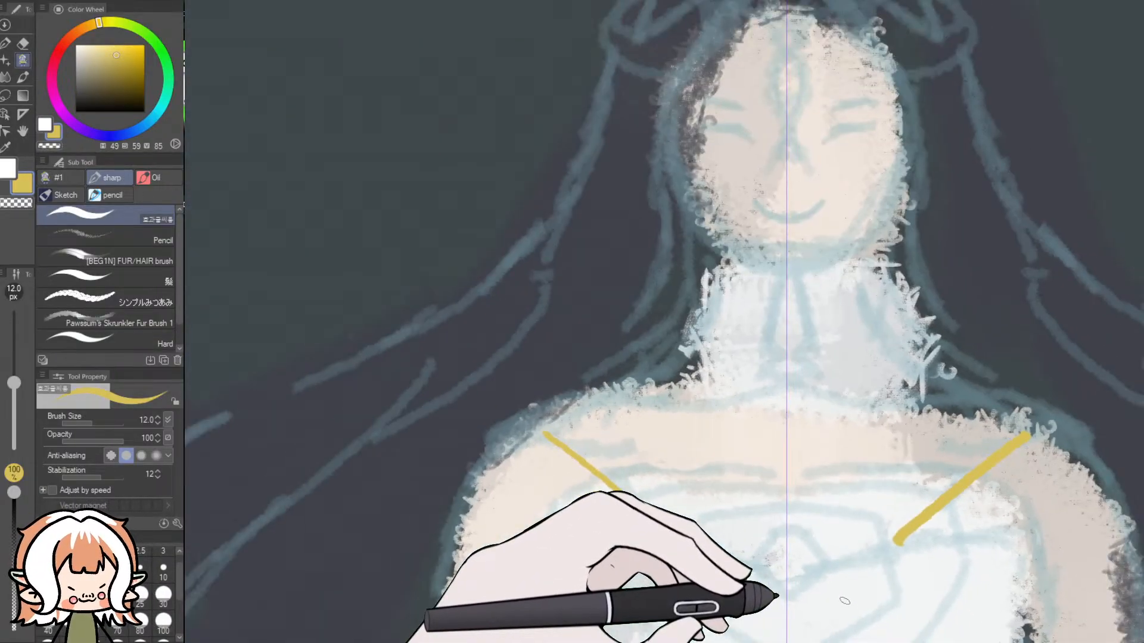
pyautogui.hotkey('ctrl', 'z')
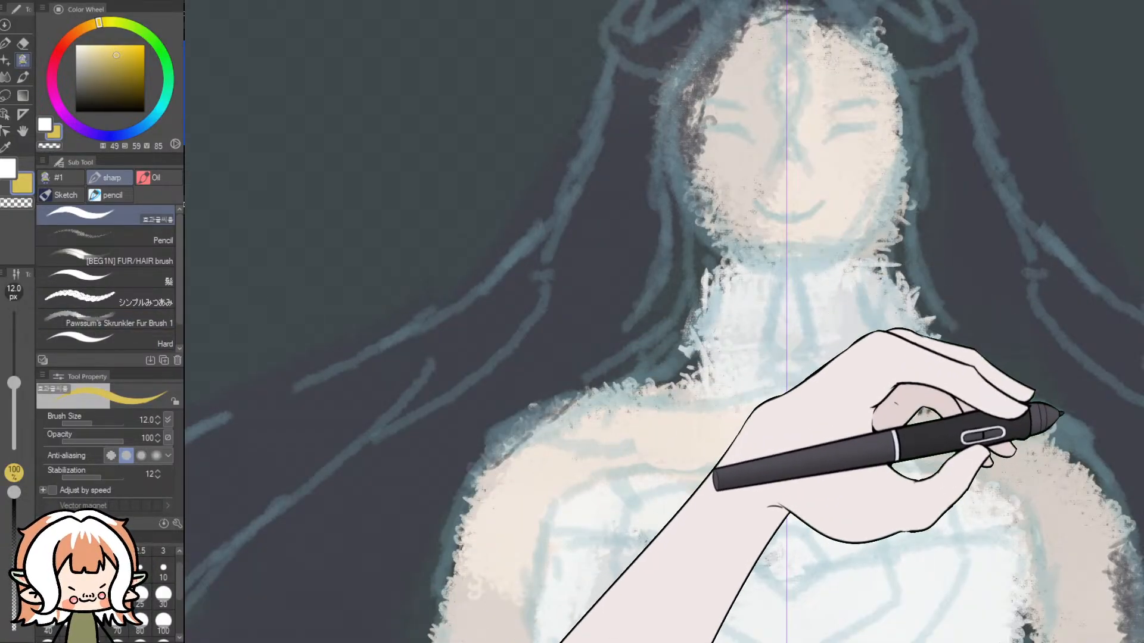
# - Review the symmetrical ruler's settings, and with the sharp brush retry and undo longer mirrored gold lines from the shoulders
pyautogui.click(23, 113)
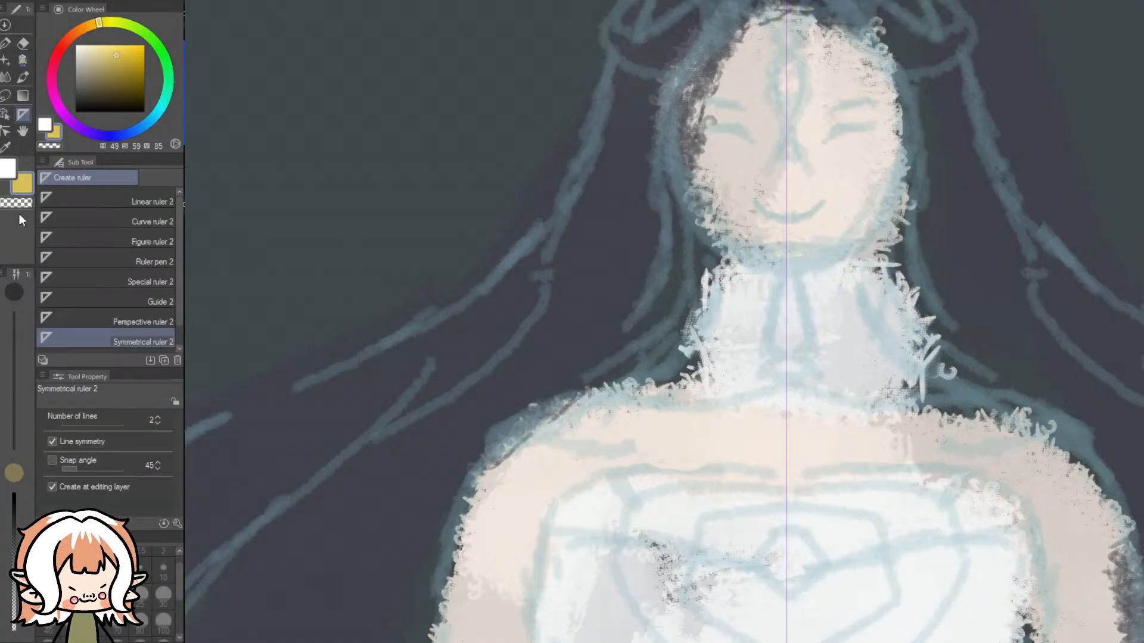
pyautogui.scroll(-1, 91, 272)
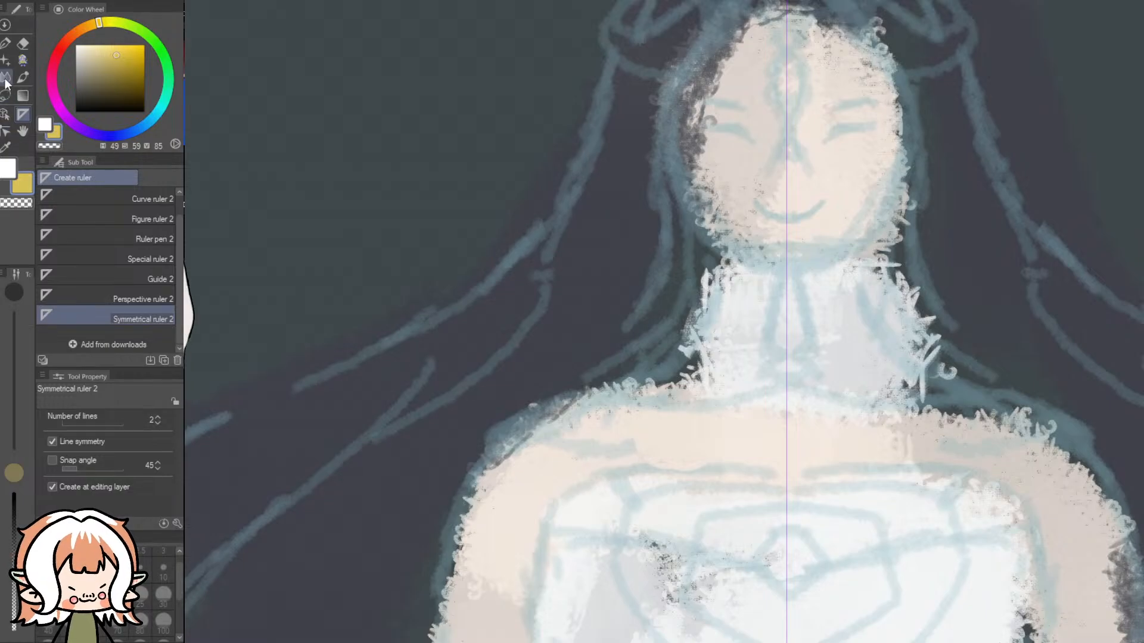
pyautogui.click(21, 62)
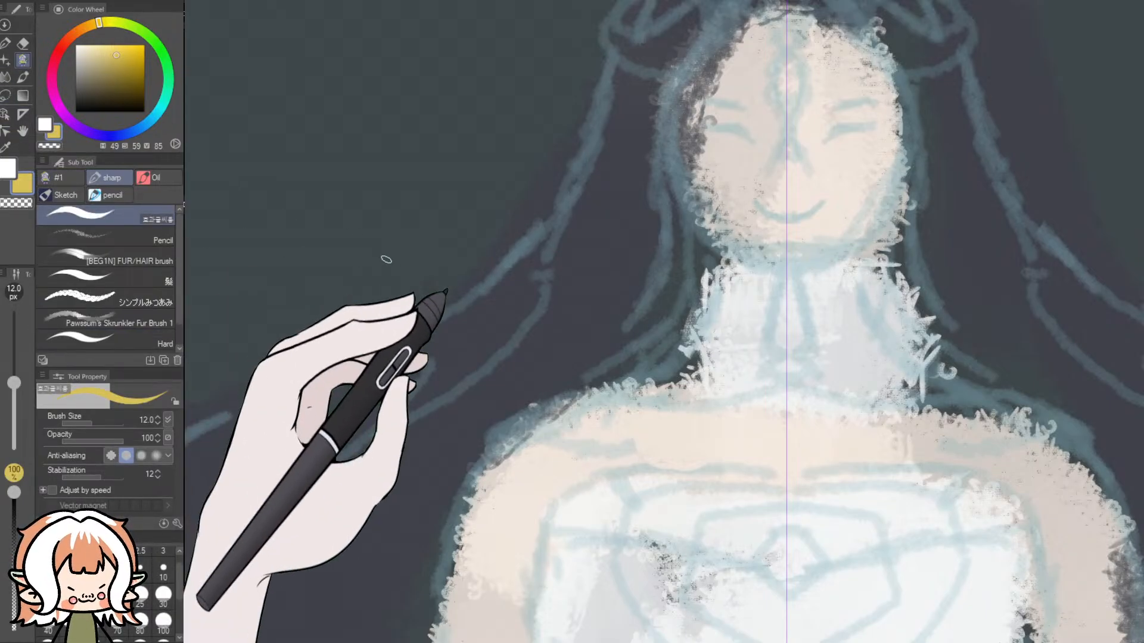
pyautogui.moveTo(534, 432); pyautogui.dragTo(697, 552)
pyautogui.moveTo(1037, 435); pyautogui.dragTo(879, 551)
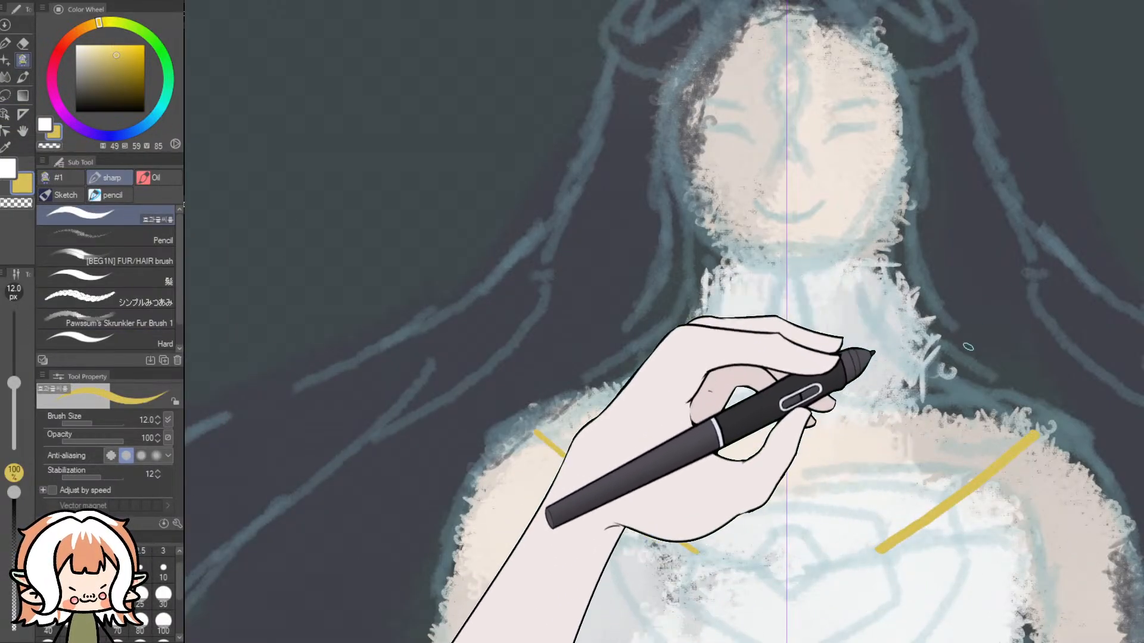
pyautogui.hotkey('ctrl', 'z')
pyautogui.hotkey('ctrl', 'z')
# - Switch to the Pencil brush at 30 px, and test it with mirrored gold shoulder lines, undoing each attempt
pyautogui.click(113, 239)
pyautogui.moveTo(1033, 437); pyautogui.dragTo(927, 532)
pyautogui.hotkey('ctrl', 'z')
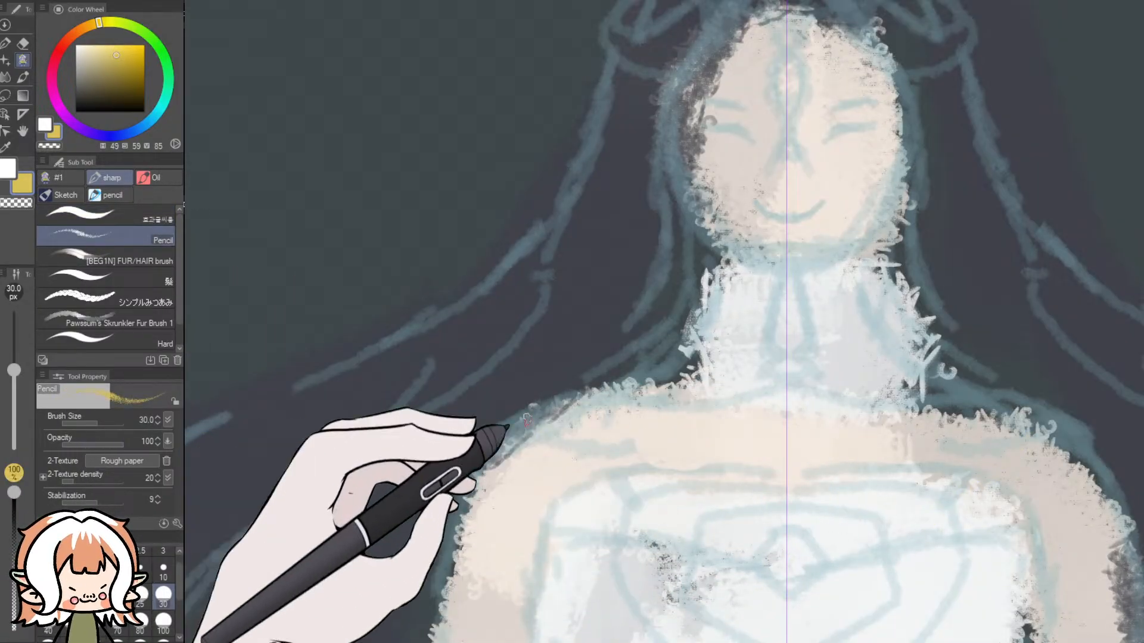
pyautogui.moveTo(941, 471); pyautogui.dragTo(815, 593)
pyautogui.hotkey('ctrl', 'z')
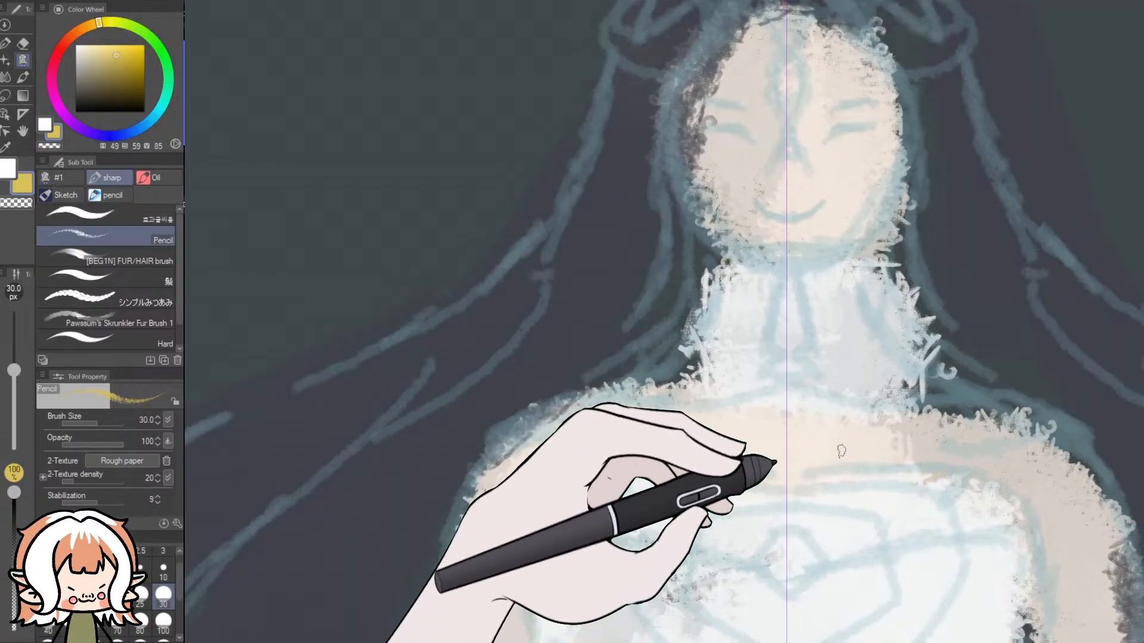
pyautogui.moveTo(1016, 444); pyautogui.dragTo(888, 557)
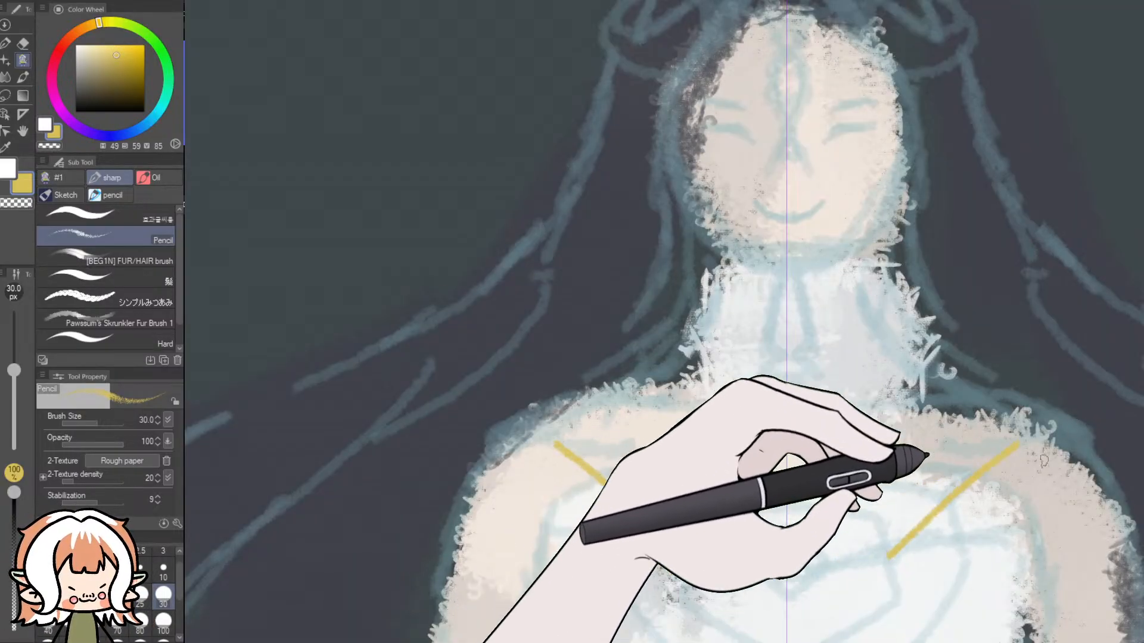
pyautogui.hotkey('ctrl', 'z')
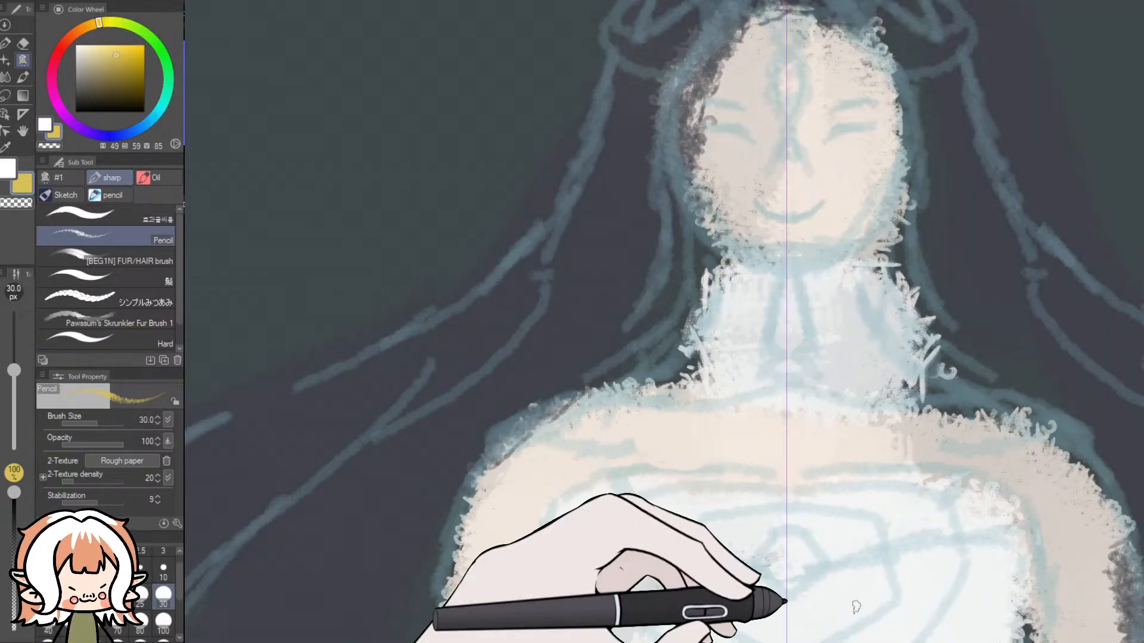
# - Try short mirrored gold lines with the Pencil brush from both shoulders down to the edge of the bodice
pyautogui.scroll(-2, 822, 565)
pyautogui.moveTo(1143, 283); pyautogui.dragTo(1142, 367)
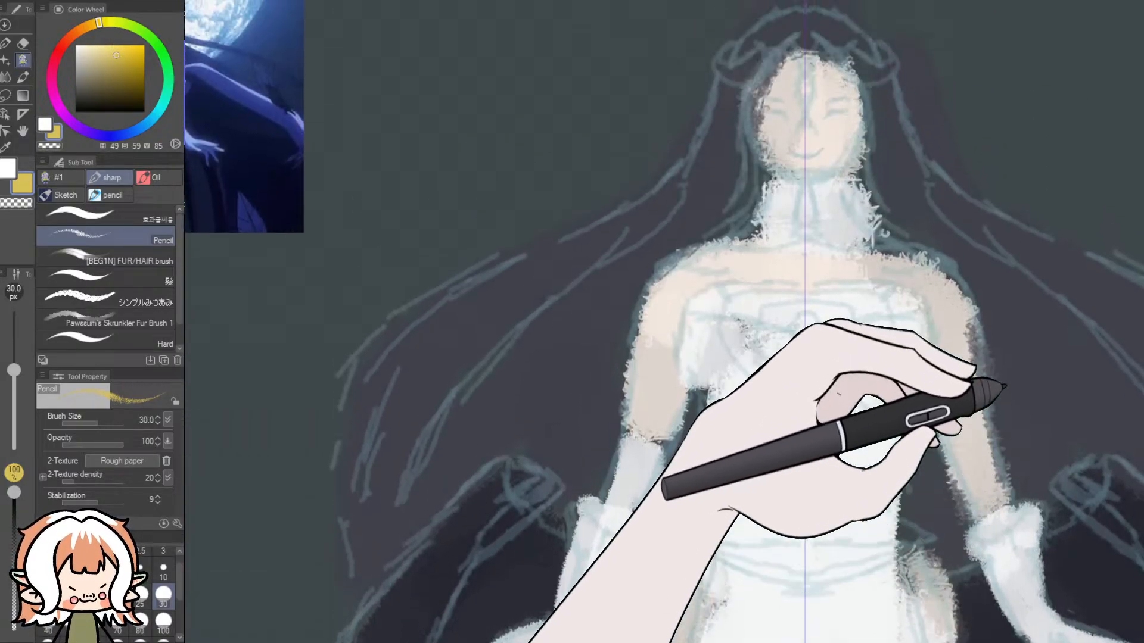
pyautogui.scroll(4, 965, 372)
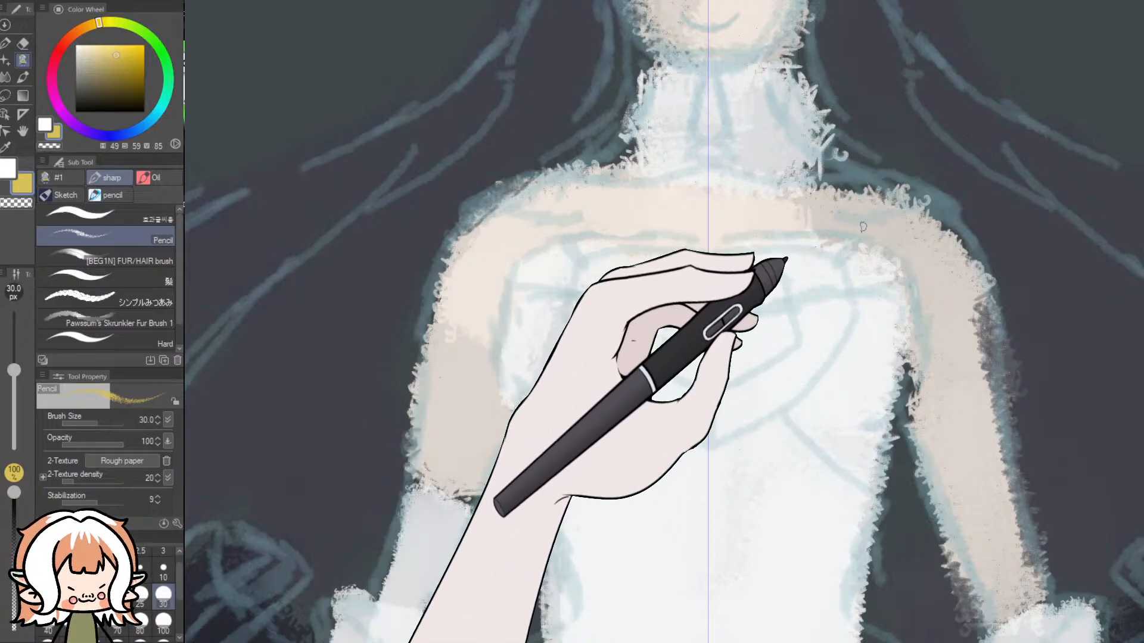
pyautogui.moveTo(510, 201); pyautogui.dragTo(573, 256)
pyautogui.moveTo(904, 202); pyautogui.dragTo(843, 257)
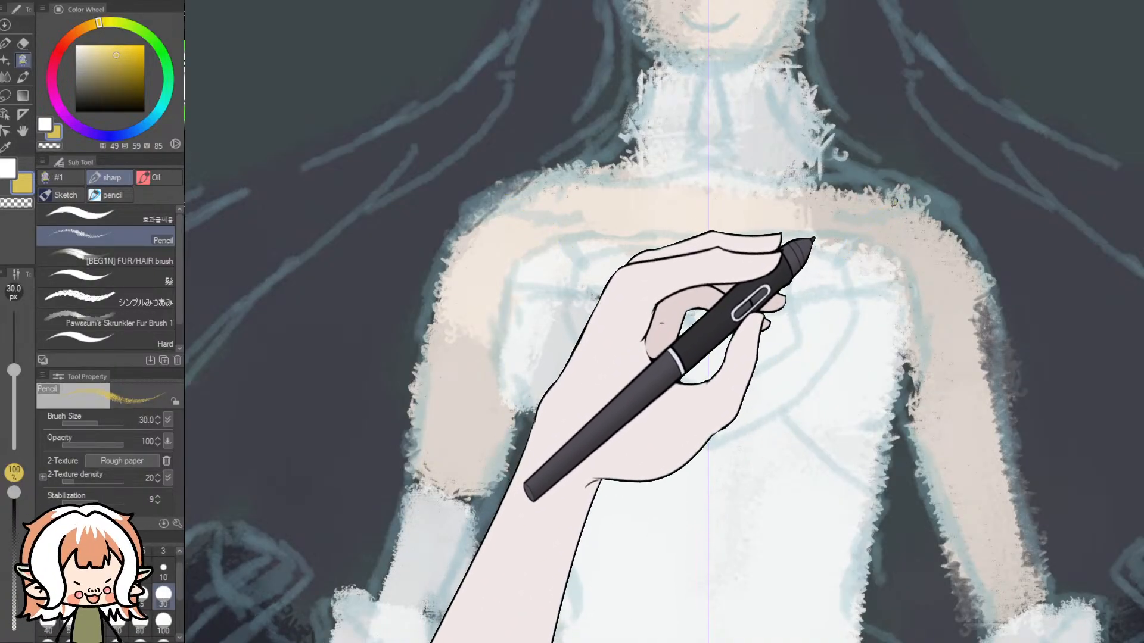
pyautogui.moveTo(895, 203); pyautogui.dragTo(834, 264)
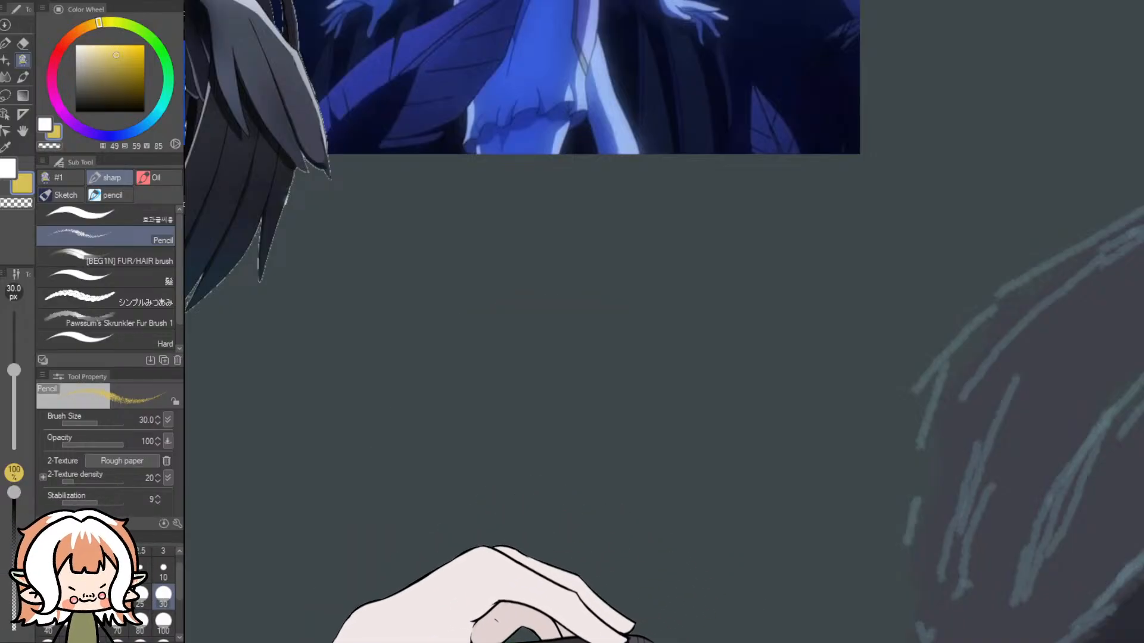
# - Examine the gold chest ornament on the black-winged reference figure, and undo the short mirrored lines on the sketch's shoulders
pyautogui.moveTo(669, 640); pyautogui.dragTo(640, 642)
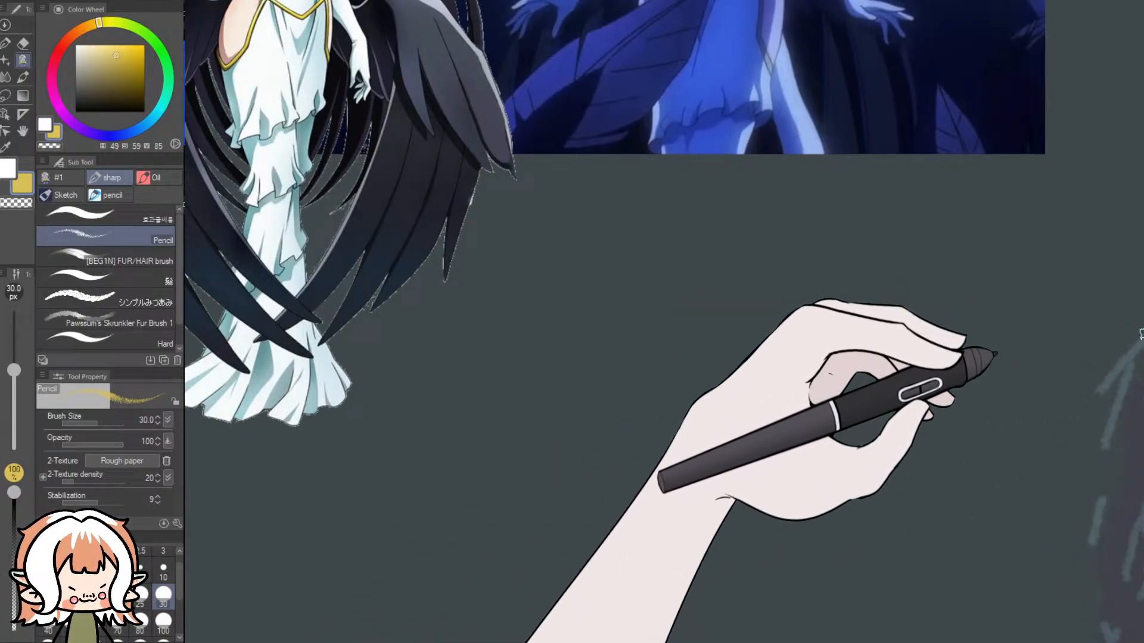
pyautogui.moveTo(1142, 318); pyautogui.dragTo(1142, 289)
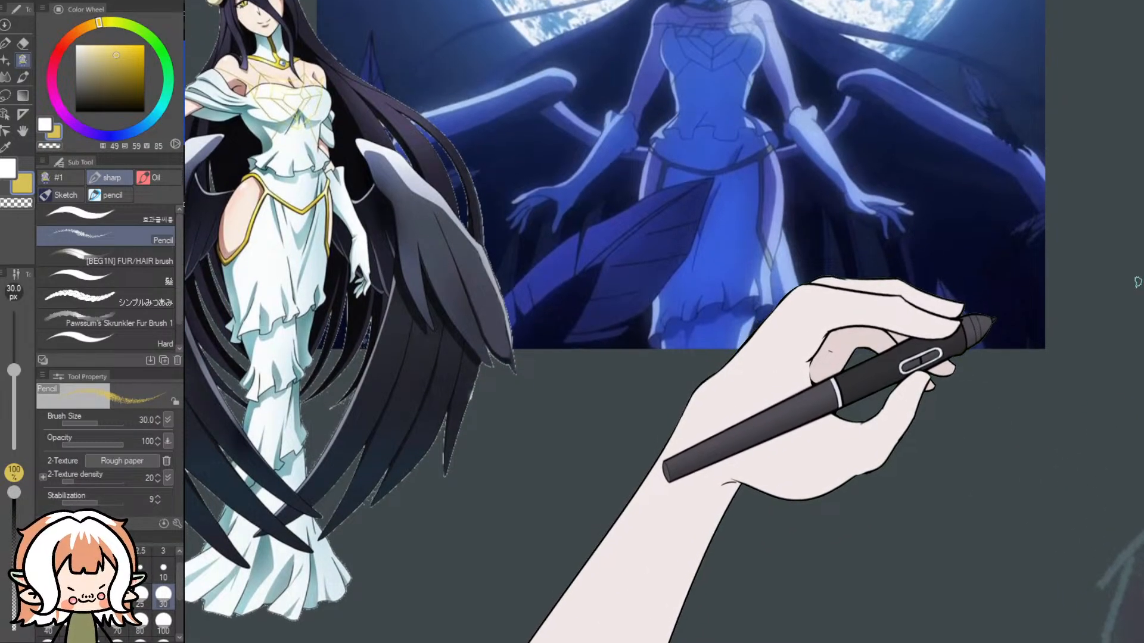
pyautogui.scroll(5, 230, 45)
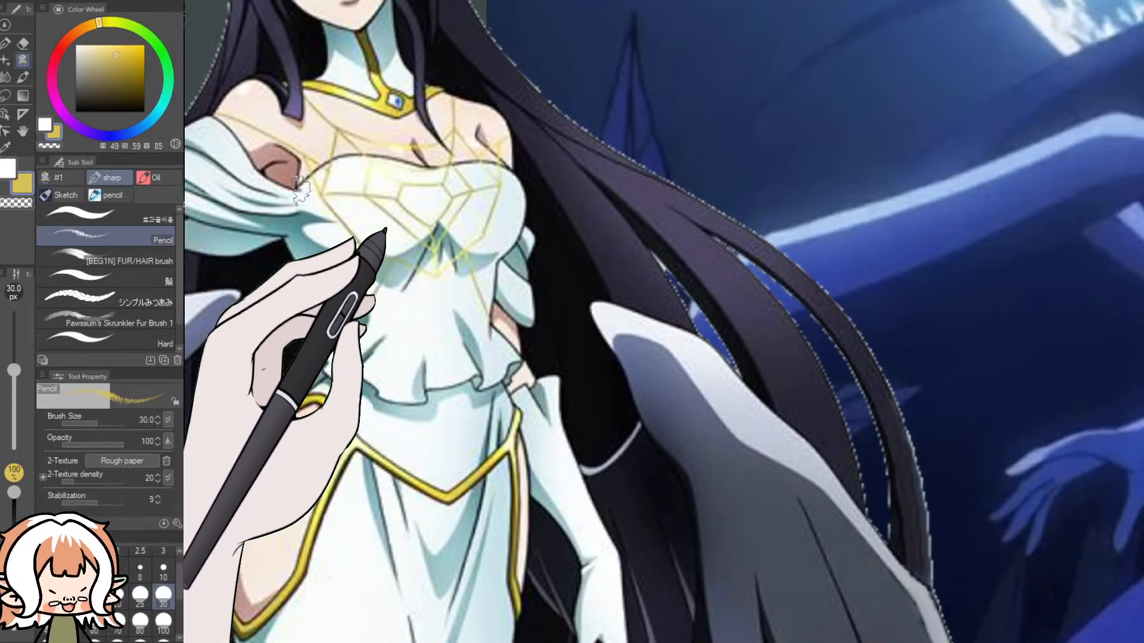
pyautogui.scroll(-5, 444, 203)
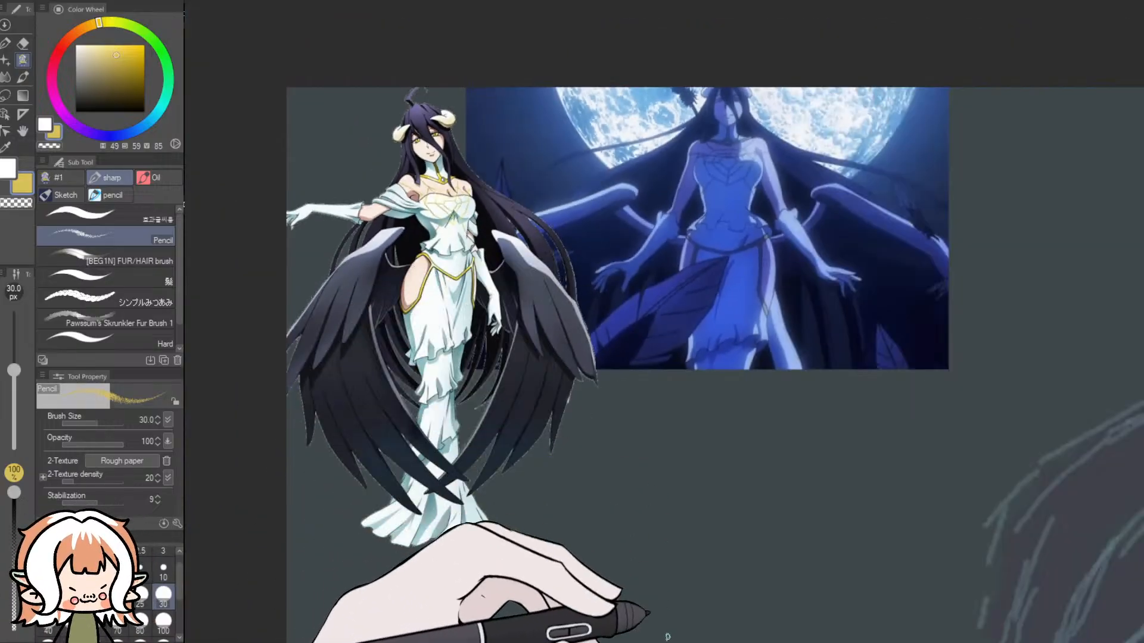
pyautogui.hscroll(5, 664, 365)
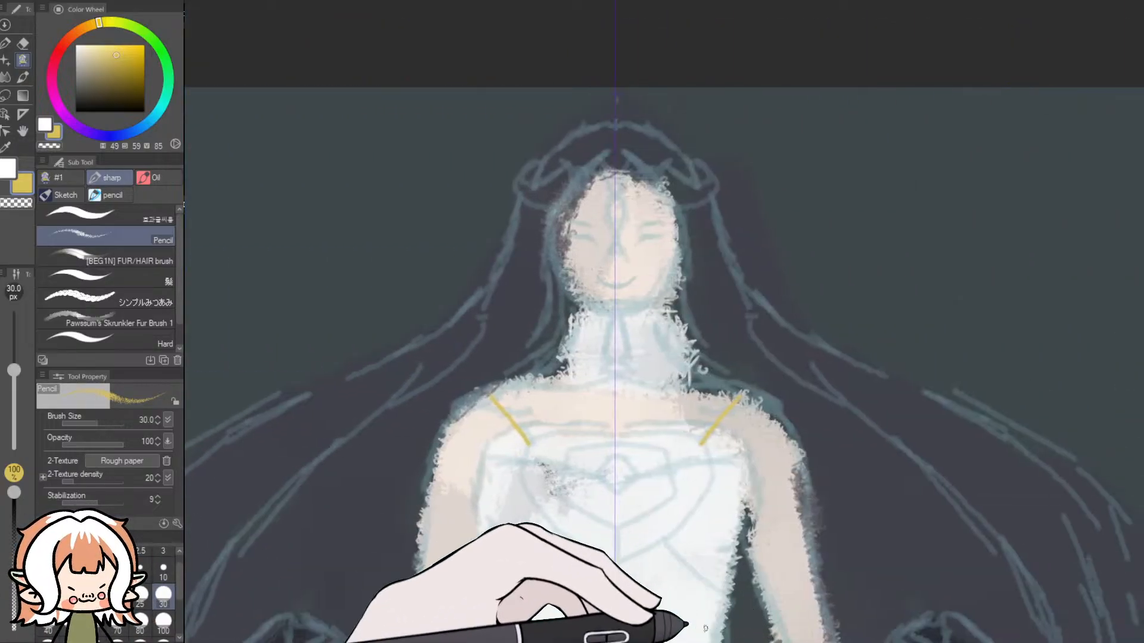
pyautogui.scroll(1, 688, 628)
pyautogui.hotkey('ctrl', 'z')
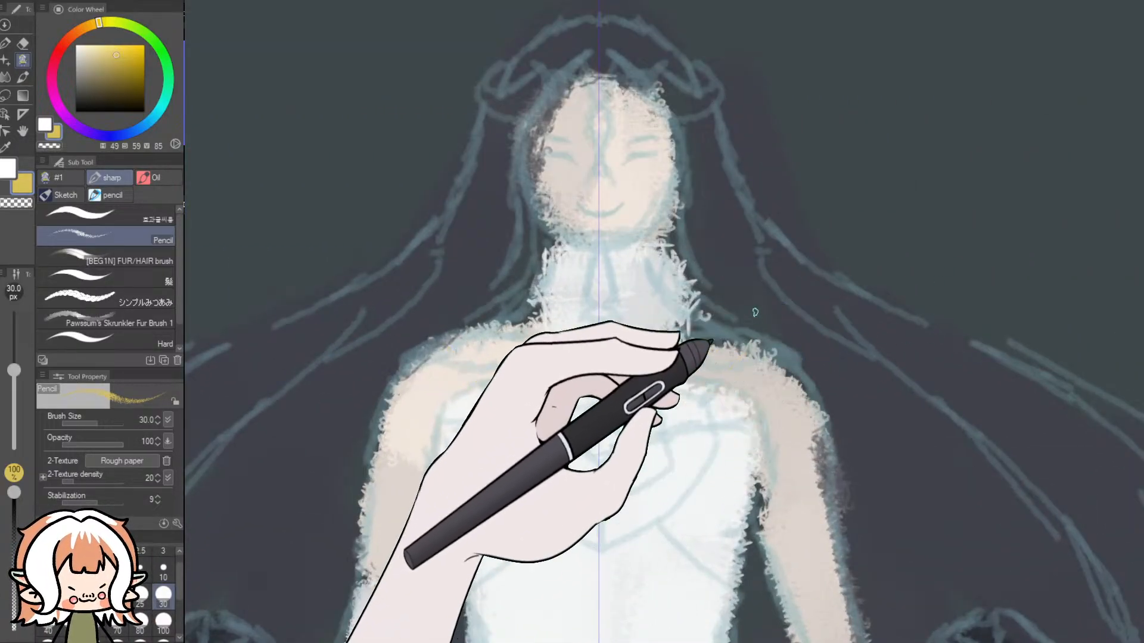
# - Try mirrored gold lines converging from the shoulders towards the middle of the chest, undoing each attempt
pyautogui.moveTo(745, 353); pyautogui.dragTo(675, 430)
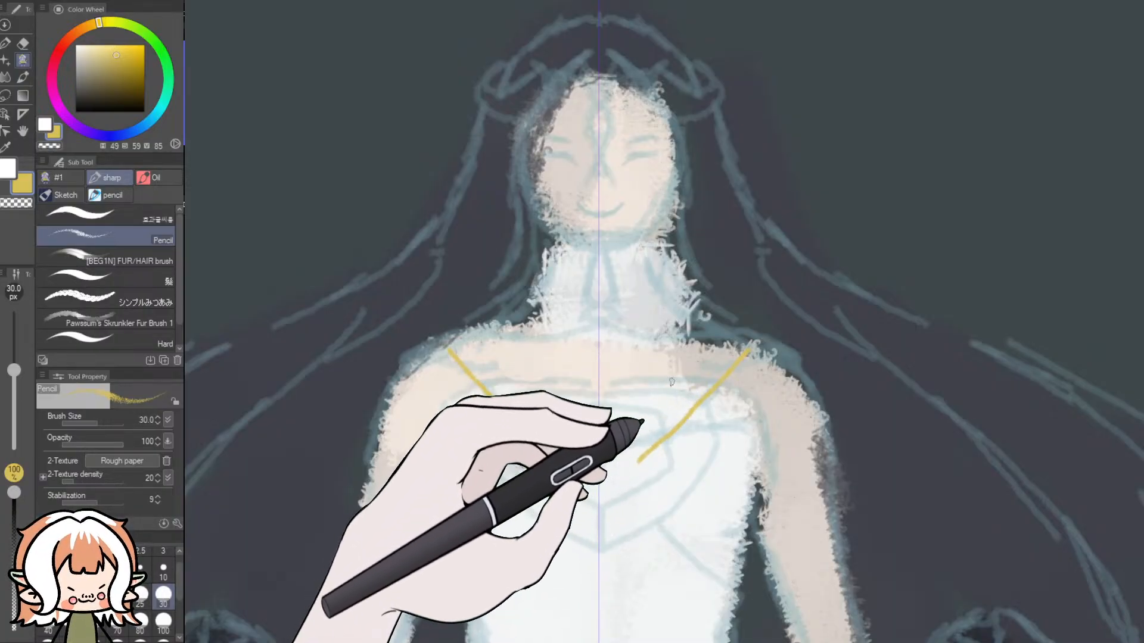
pyautogui.hotkey('ctrl', 'z')
pyautogui.moveTo(749, 356); pyautogui.dragTo(672, 420)
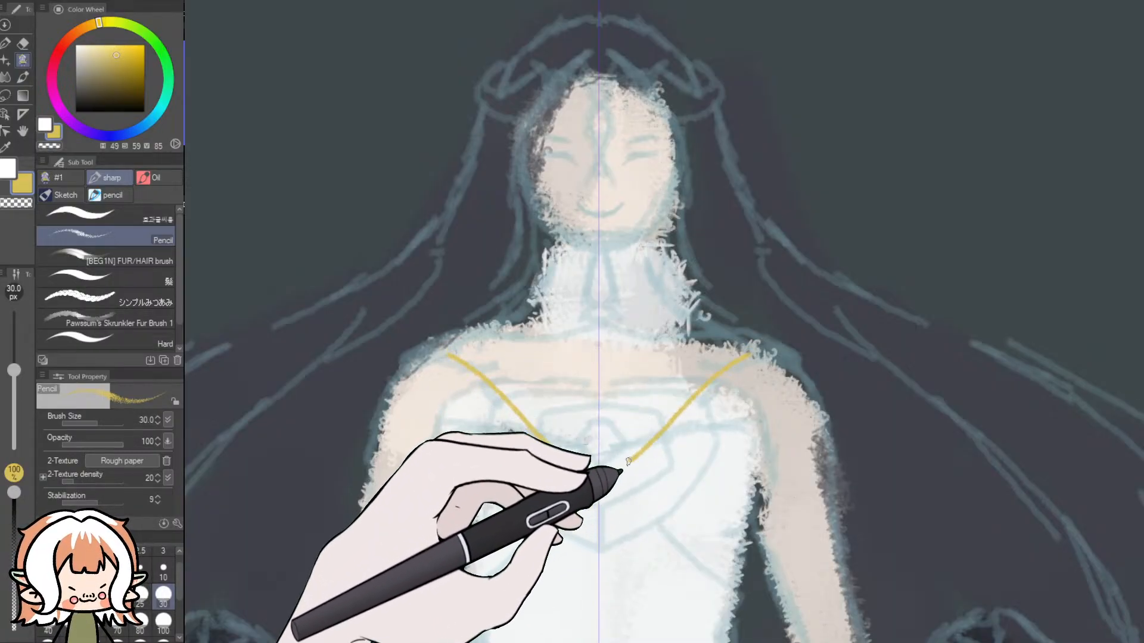
pyautogui.hotkey('ctrl', 'z')
# - Draw mirrored gold lines from the shoulders to a small rounded gem outline mid-chest, and a horizontal gold line across the bodice top
pyautogui.moveTo(757, 353); pyautogui.dragTo(702, 398)
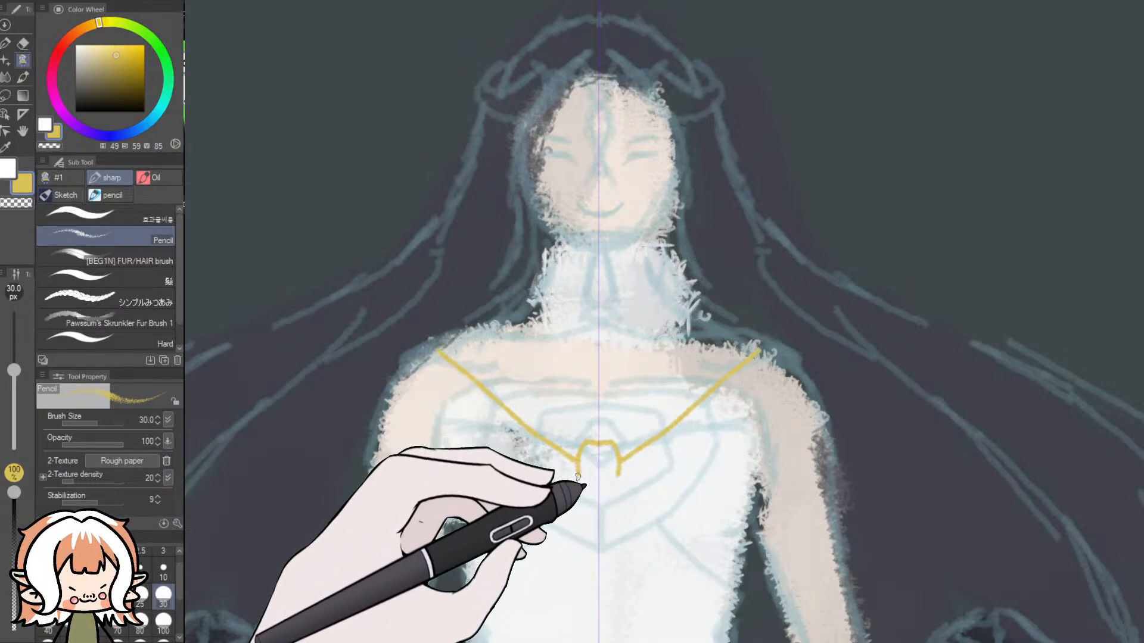
pyautogui.hotkey('ctrl', 'z')
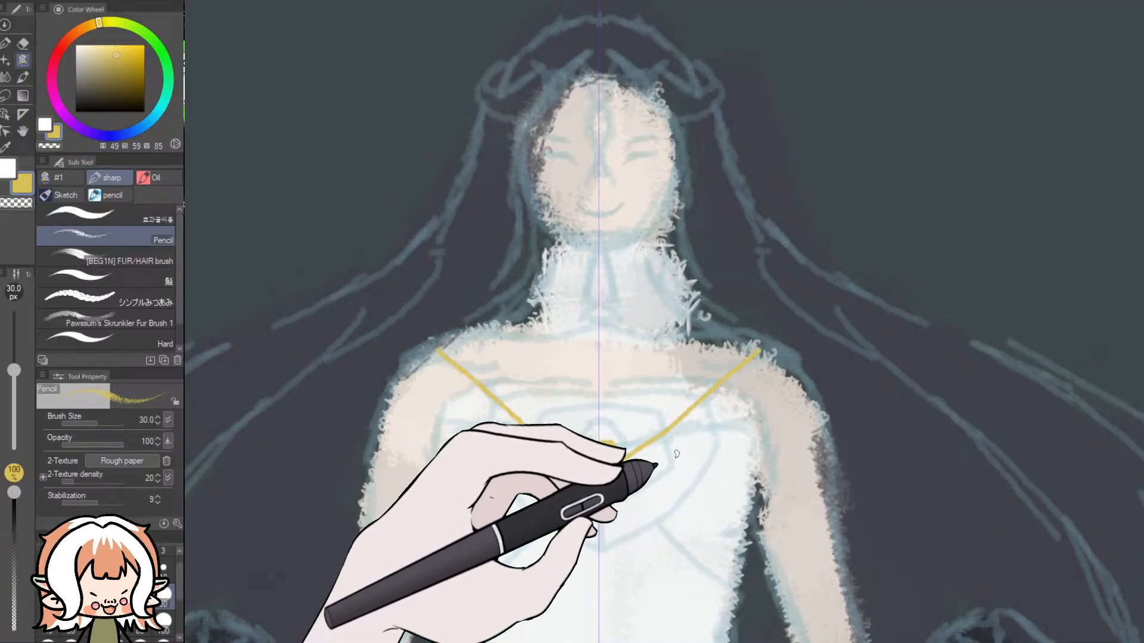
pyautogui.hotkey('ctrl', 'y')
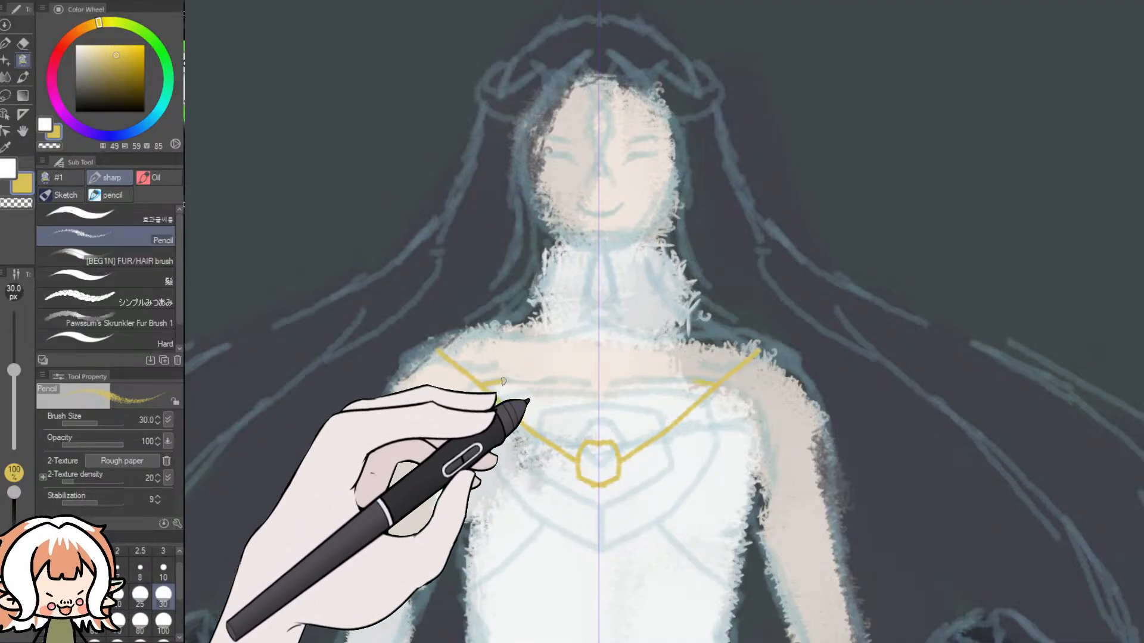
pyautogui.moveTo(490, 378); pyautogui.dragTo(587, 378)
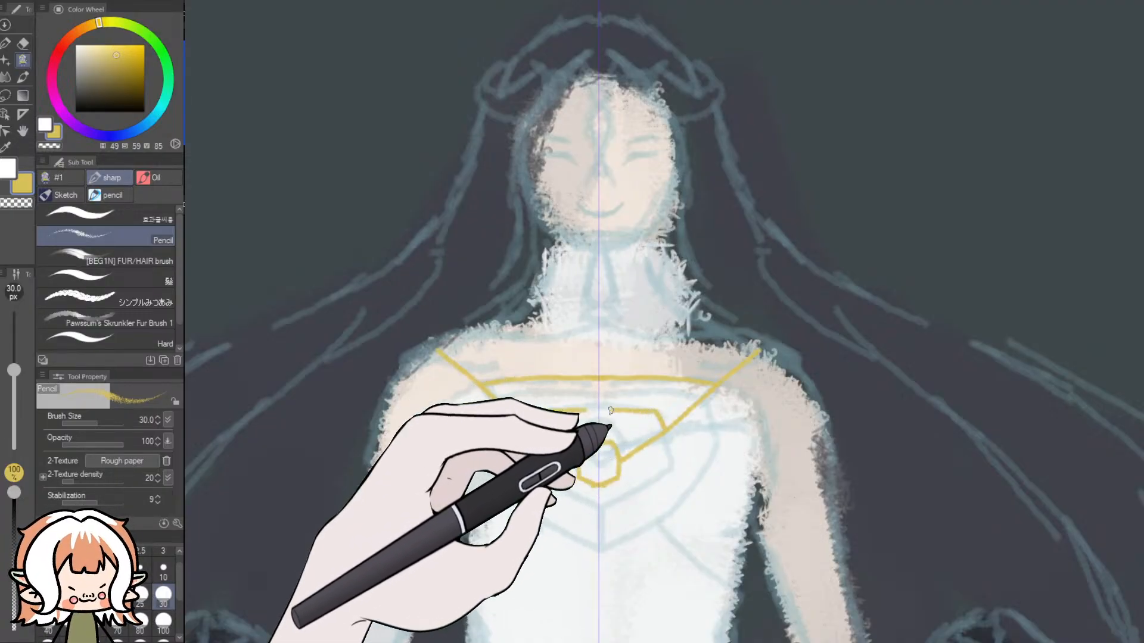
# - Try the mirrored sides and pointed lower edge of a larger gold outline around the central gem, undoing several attempts
pyautogui.moveTo(668, 433)
pyautogui.mouseDown()
pyautogui.moveTo(654, 409)
pyautogui.moveTo(604, 410)
pyautogui.moveTo(603, 422)
pyautogui.moveTo(667, 431)
pyautogui.moveTo(665, 476)
pyautogui.moveTo(632, 495)
pyautogui.mouseUp()
pyautogui.hotkey('ctrl', 'z')
pyautogui.hotkey('ctrl', 'z')
pyautogui.moveTo(667, 431)
pyautogui.mouseDown()
pyautogui.moveTo(646, 409)
pyautogui.moveTo(669, 459)
pyautogui.mouseUp()
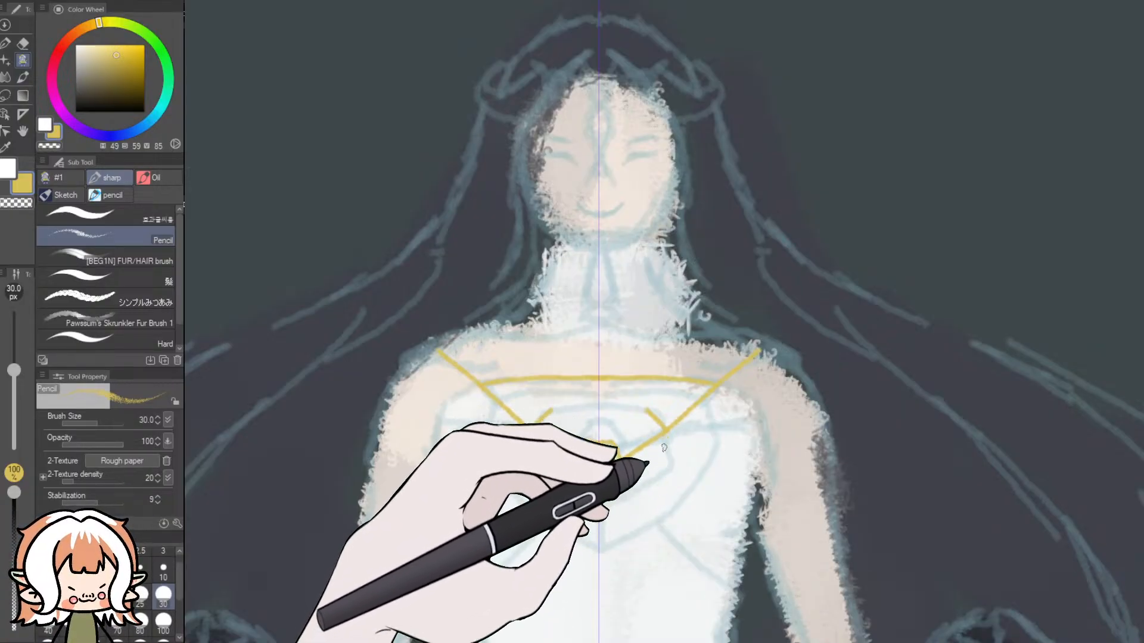
pyautogui.moveTo(671, 470); pyautogui.dragTo(620, 523)
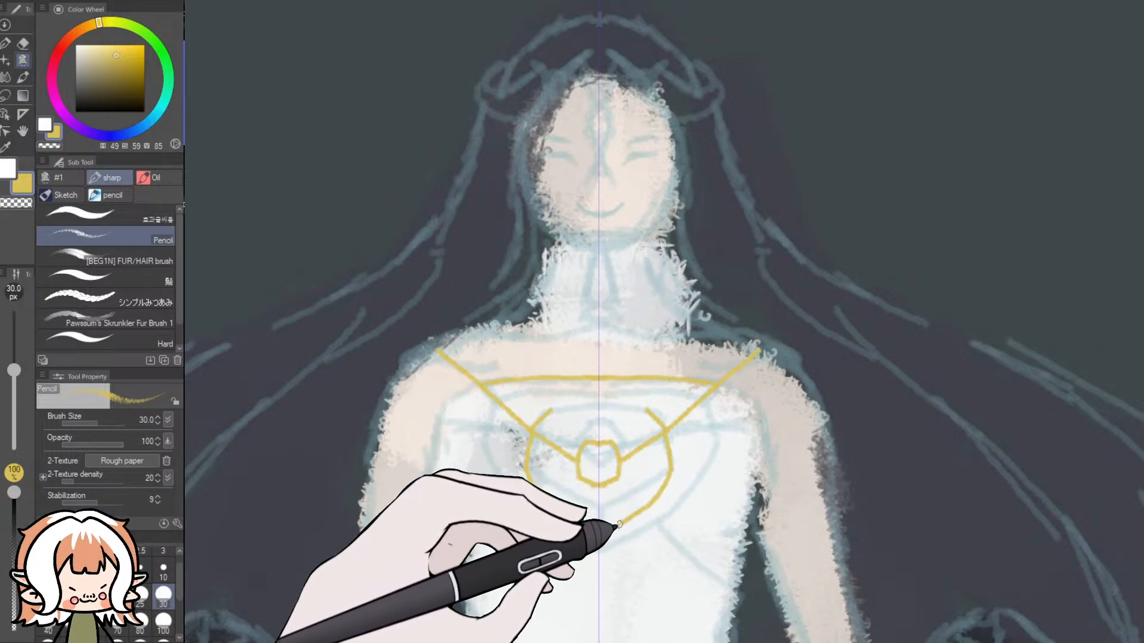
pyautogui.hotkey('ctrl', 'z')
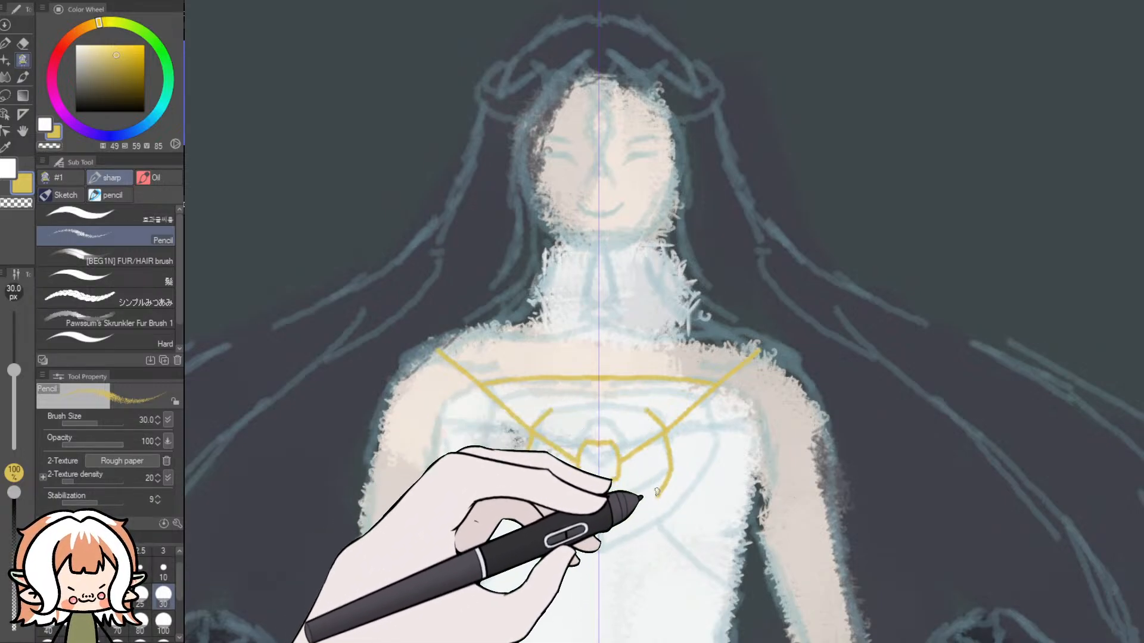
pyautogui.moveTo(657, 498); pyautogui.dragTo(633, 516)
pyautogui.hotkey('ctrl', 'z')
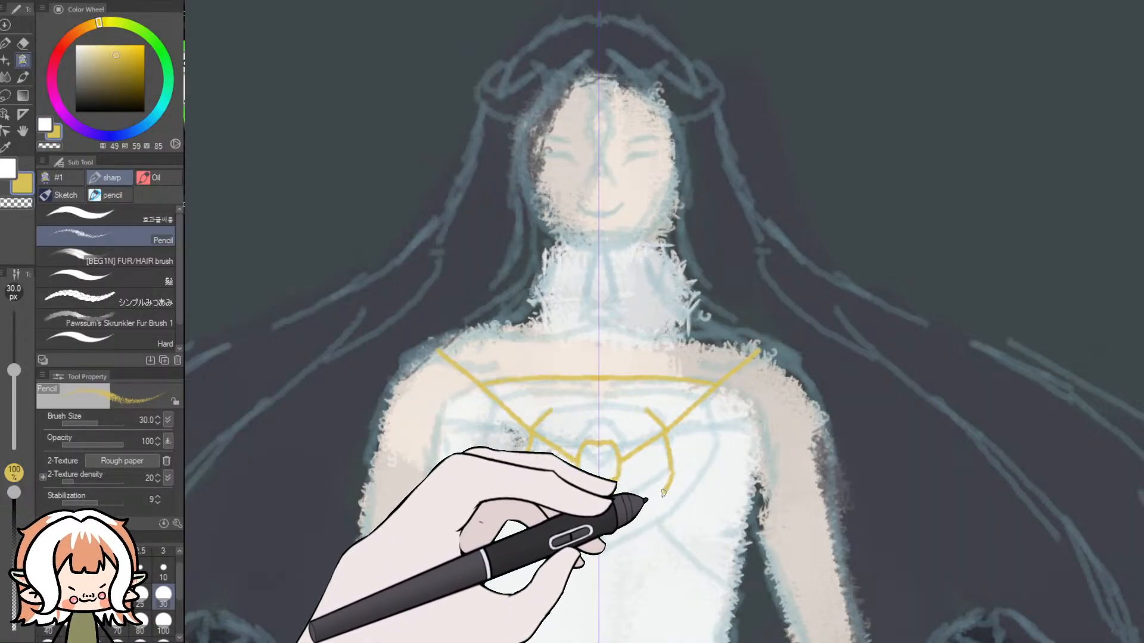
pyautogui.moveTo(671, 468)
pyautogui.mouseDown()
pyautogui.moveTo(649, 500)
pyautogui.moveTo(657, 493)
pyautogui.moveTo(609, 526)
pyautogui.moveTo(619, 510)
pyautogui.moveTo(598, 521)
pyautogui.mouseUp()
pyautogui.hotkey('ctrl', 'z')
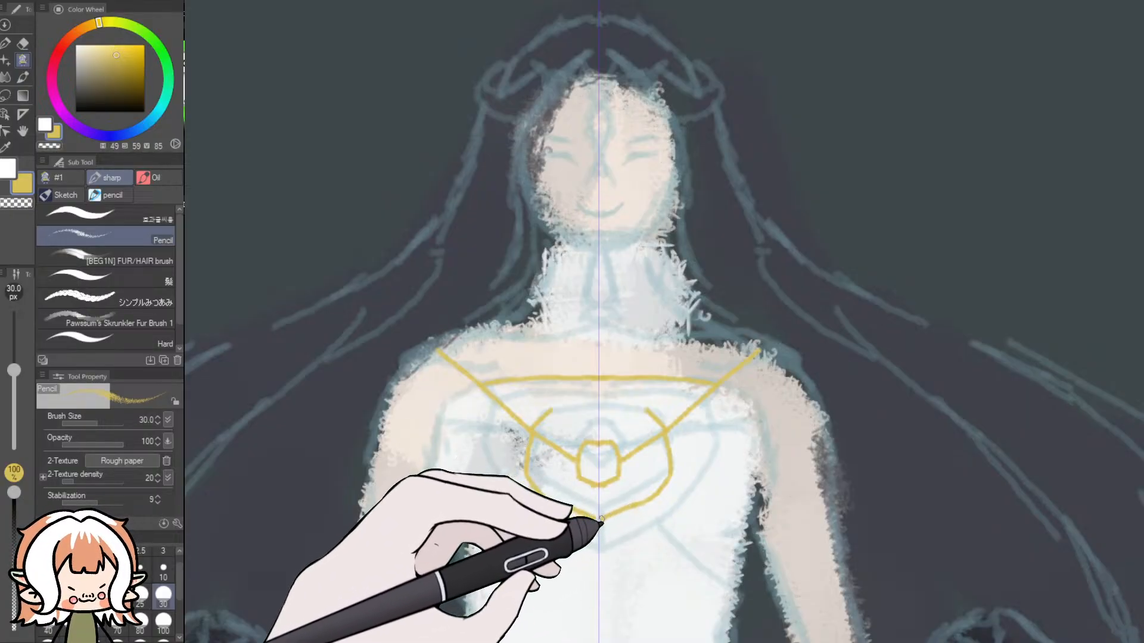
# - Close the larger gold outline with an arc above the gem, undo the whole outline, and retry its upper sides
pyautogui.moveTo(648, 411); pyautogui.dragTo(603, 400)
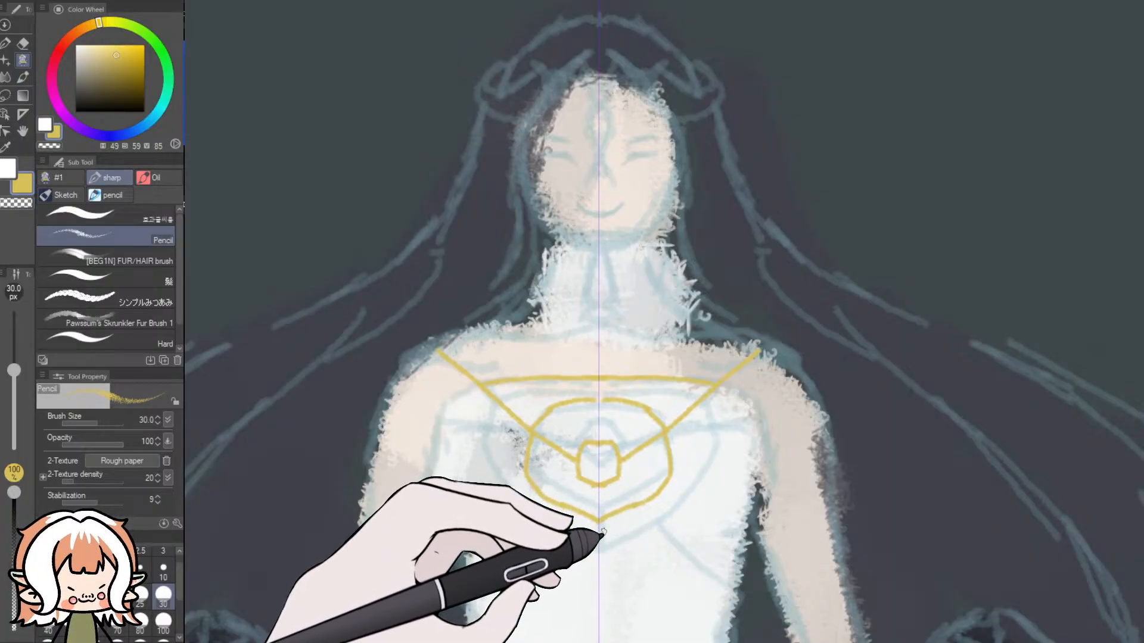
pyautogui.hotkey('ctrl', 'z')
pyautogui.hotkey('ctrl', 'z')
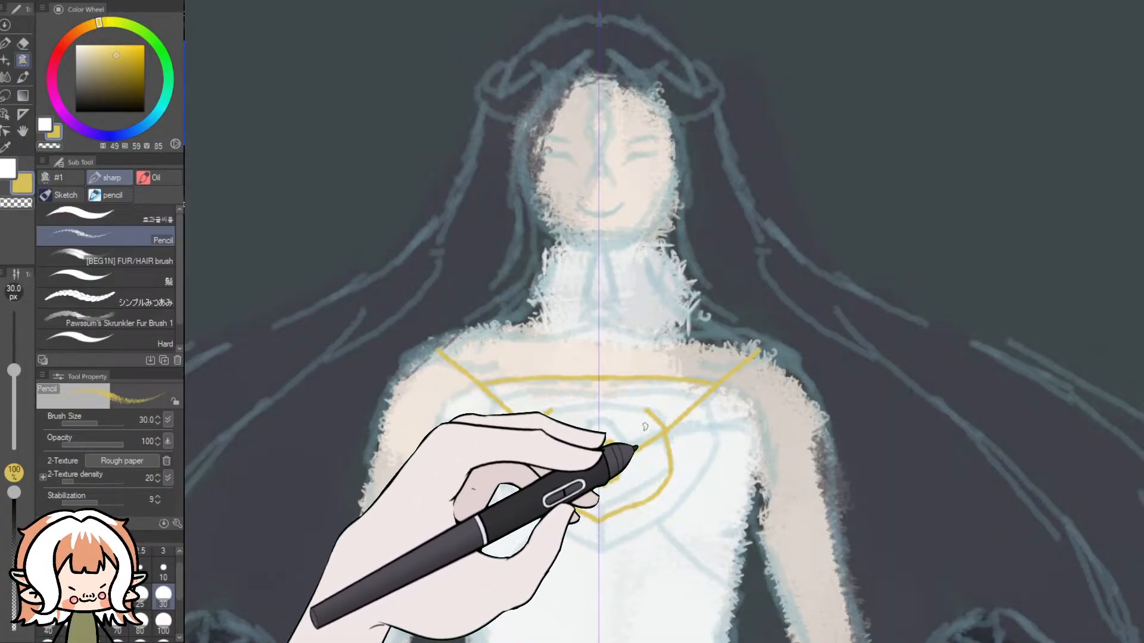
pyautogui.hotkey('ctrl', 'z')
pyautogui.hotkey('ctrl', 'z')
pyautogui.hotkey('ctrl', 'z')
pyautogui.hotkey('ctrl', 'z')
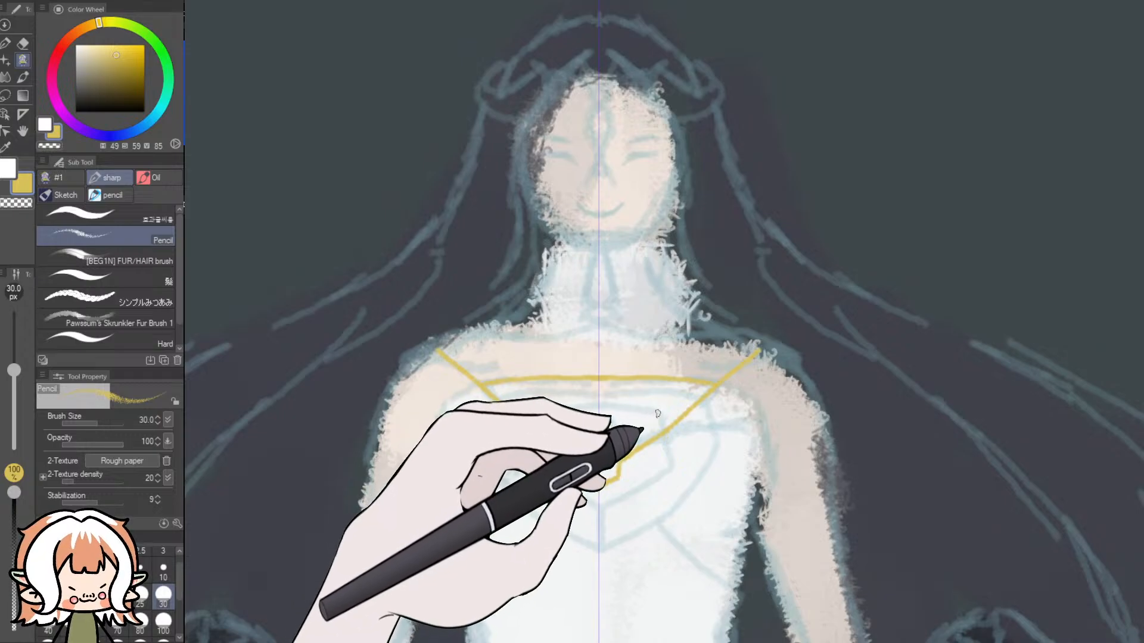
pyautogui.moveTo(654, 410)
pyautogui.mouseDown()
pyautogui.moveTo(668, 426)
pyautogui.moveTo(642, 455)
pyautogui.mouseUp()
pyautogui.hotkey('ctrl', 'z')
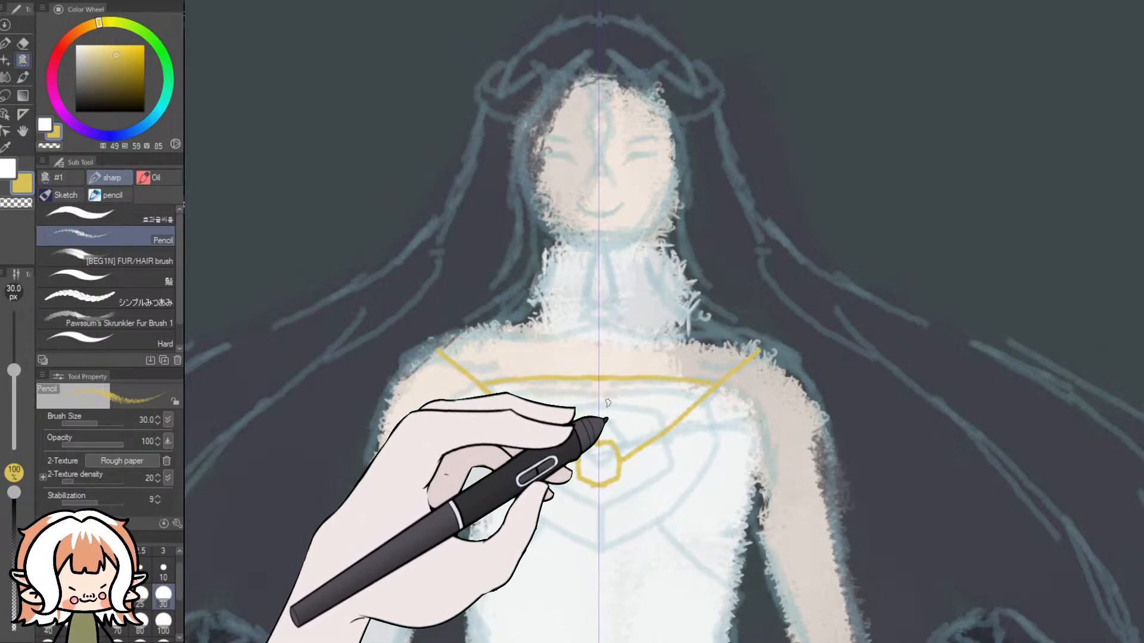
pyautogui.moveTo(616, 404)
pyautogui.mouseDown()
pyautogui.moveTo(669, 426)
pyautogui.moveTo(675, 474)
pyautogui.moveTo(649, 502)
pyautogui.mouseUp()
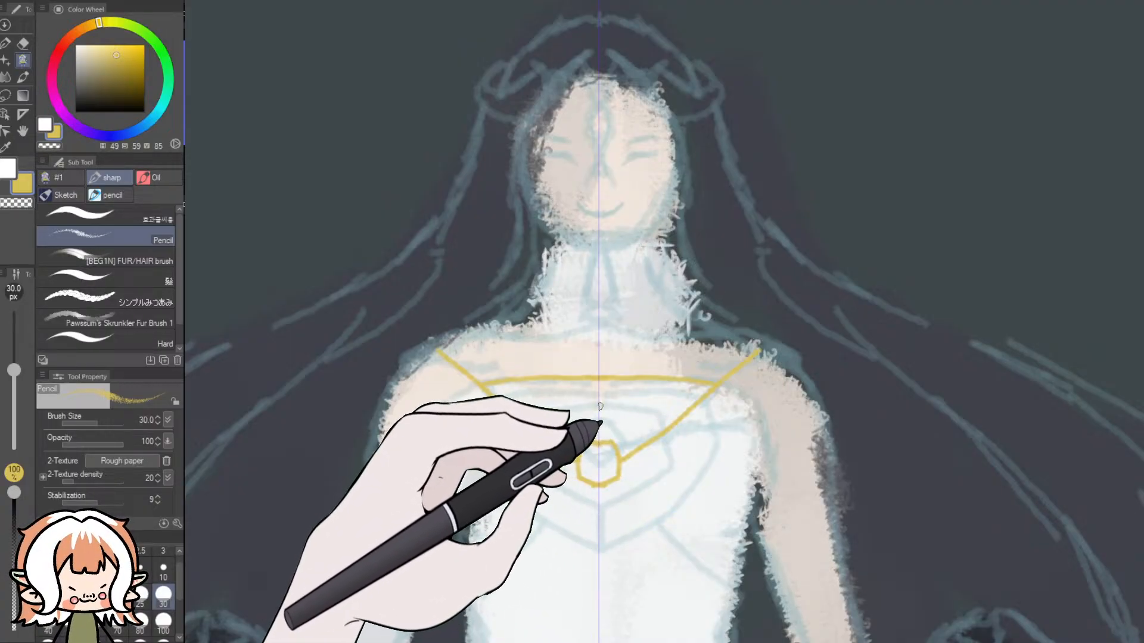
# - Draw a mirrored gold arch over the central gem, continue its sides down past the shoulder lines, and extend spokes to the bodice's sides
pyautogui.moveTo(600, 405); pyautogui.dragTo(629, 411)
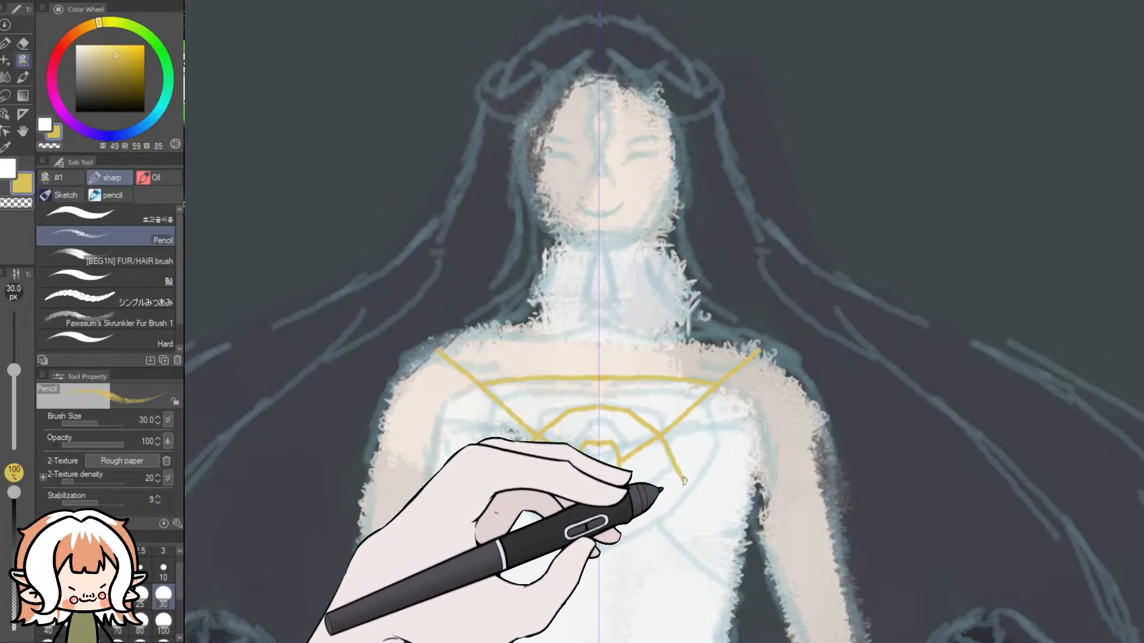
pyautogui.moveTo(679, 475)
pyautogui.mouseDown()
pyautogui.moveTo(593, 467)
pyautogui.moveTo(633, 485)
pyautogui.moveTo(637, 638)
pyautogui.mouseUp()
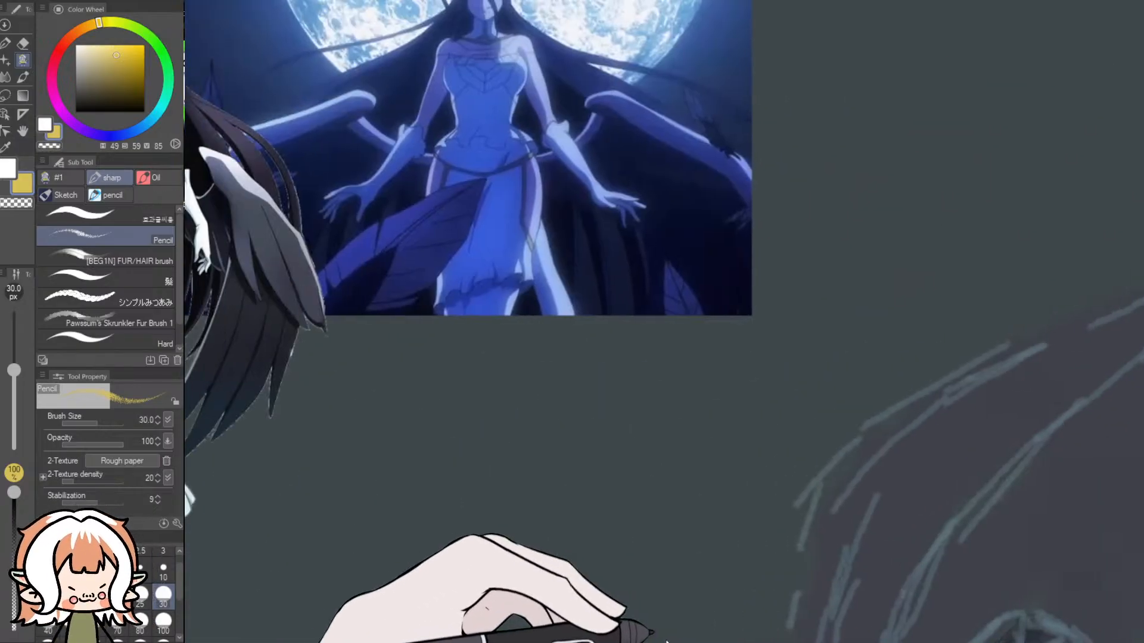
pyautogui.moveTo(666, 642)
pyautogui.mouseDown()
pyautogui.moveTo(605, 639)
pyautogui.moveTo(753, 642)
pyautogui.mouseUp()
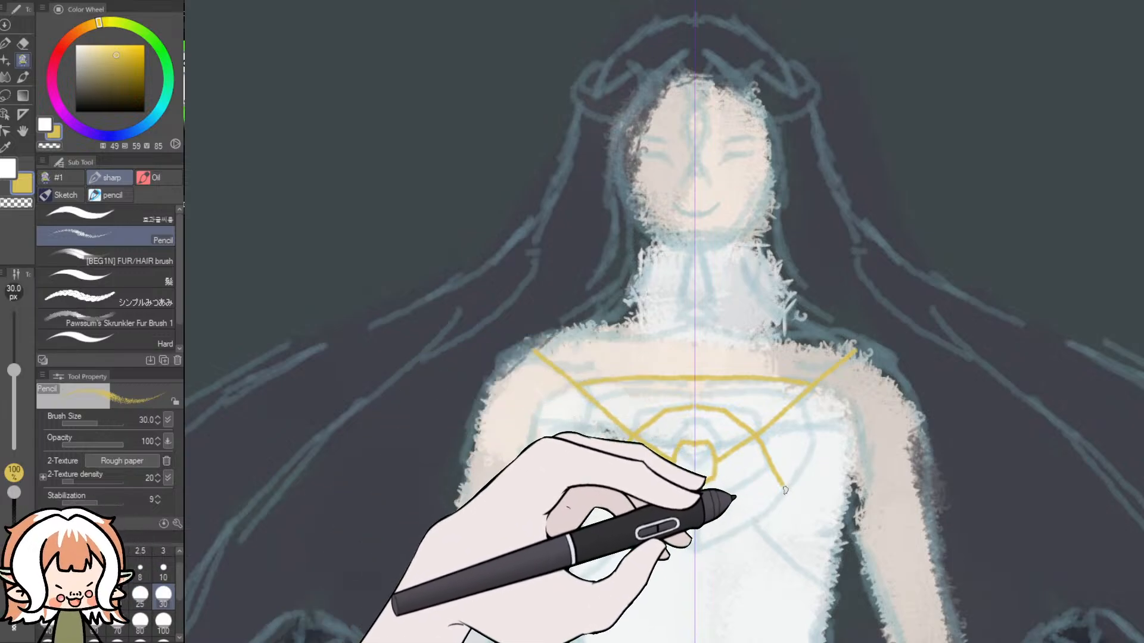
pyautogui.moveTo(792, 492); pyautogui.dragTo(843, 506)
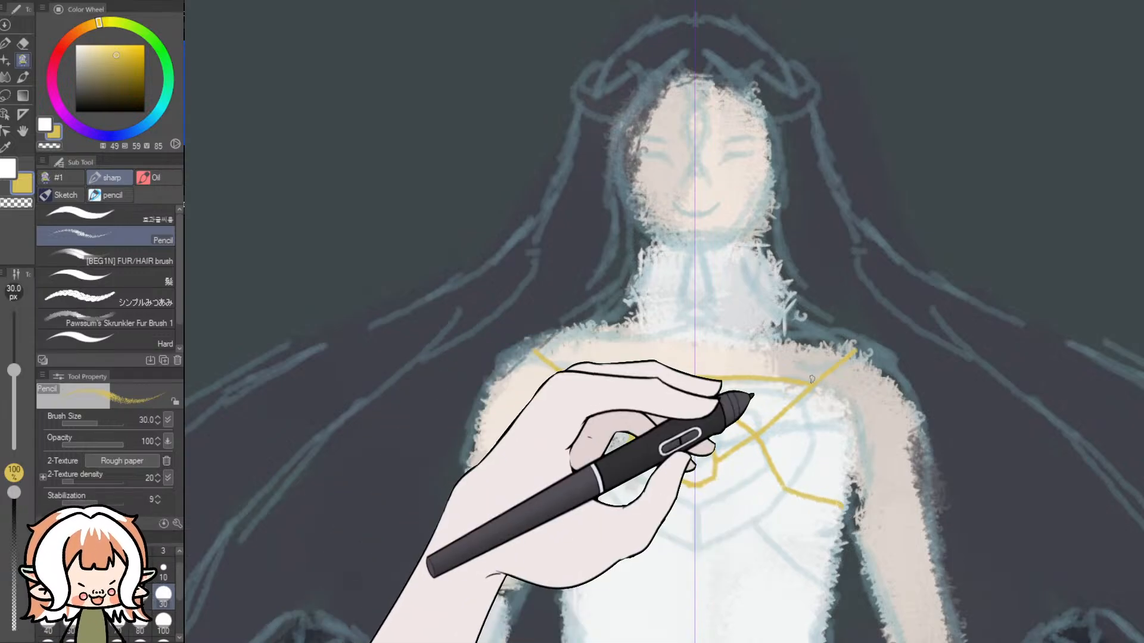
# - Outline the bodice's sides with mirrored gold curves, and complete the ornament's rounded bottom, centre line and lower diagonal spokes
pyautogui.moveTo(816, 388)
pyautogui.mouseDown()
pyautogui.moveTo(841, 418)
pyautogui.moveTo(848, 461)
pyautogui.mouseUp()
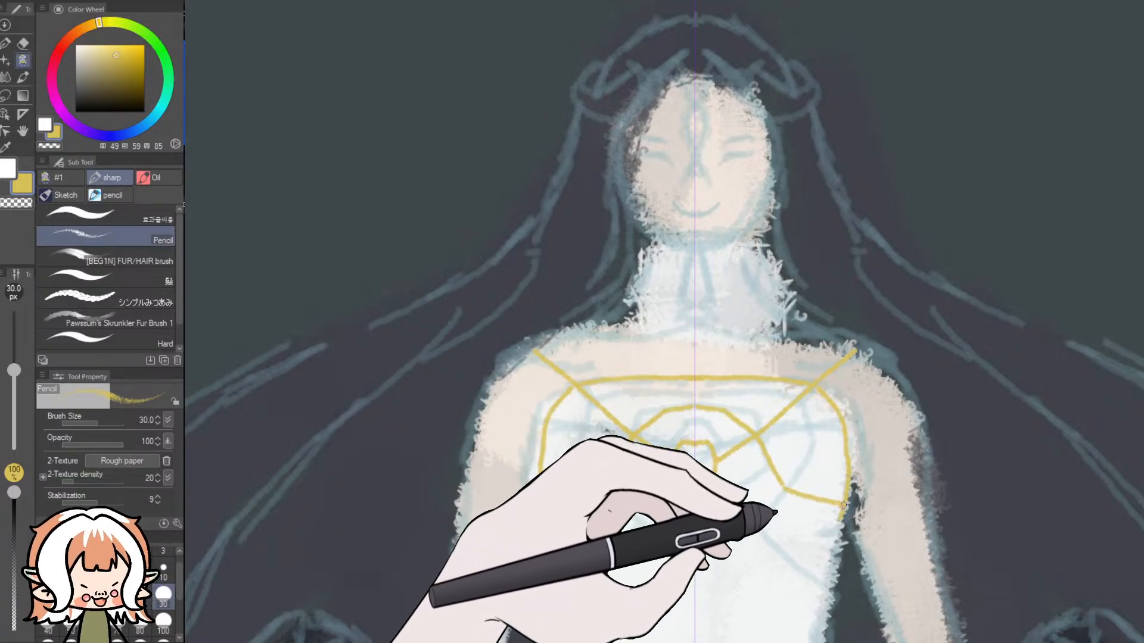
pyautogui.hotkey('ctrl', 'z')
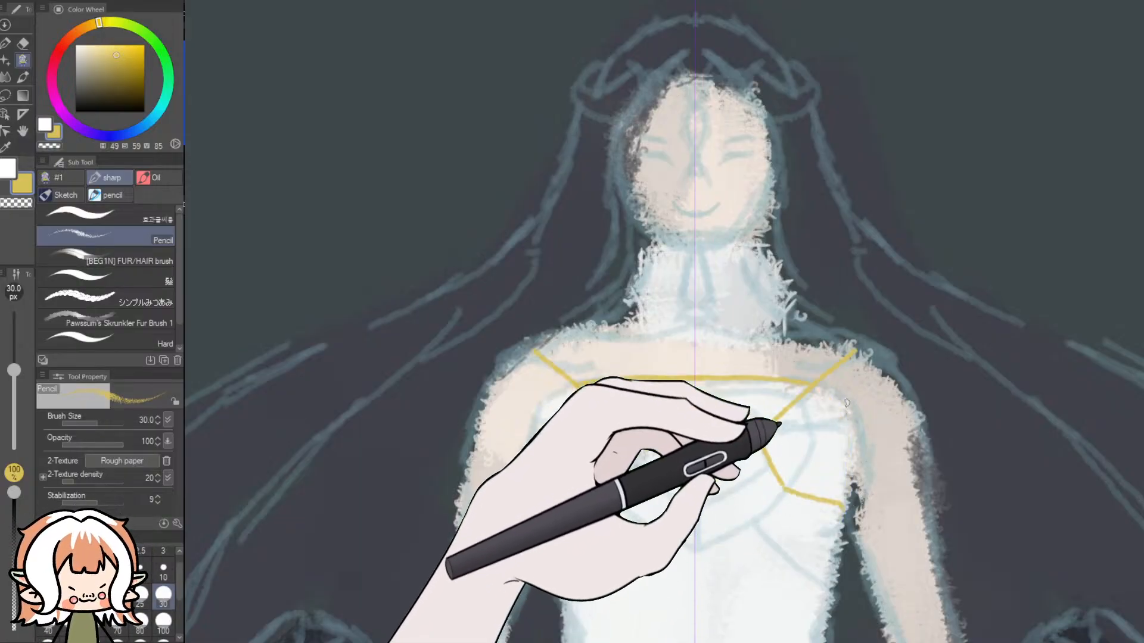
pyautogui.moveTo(812, 388); pyautogui.dragTo(842, 427)
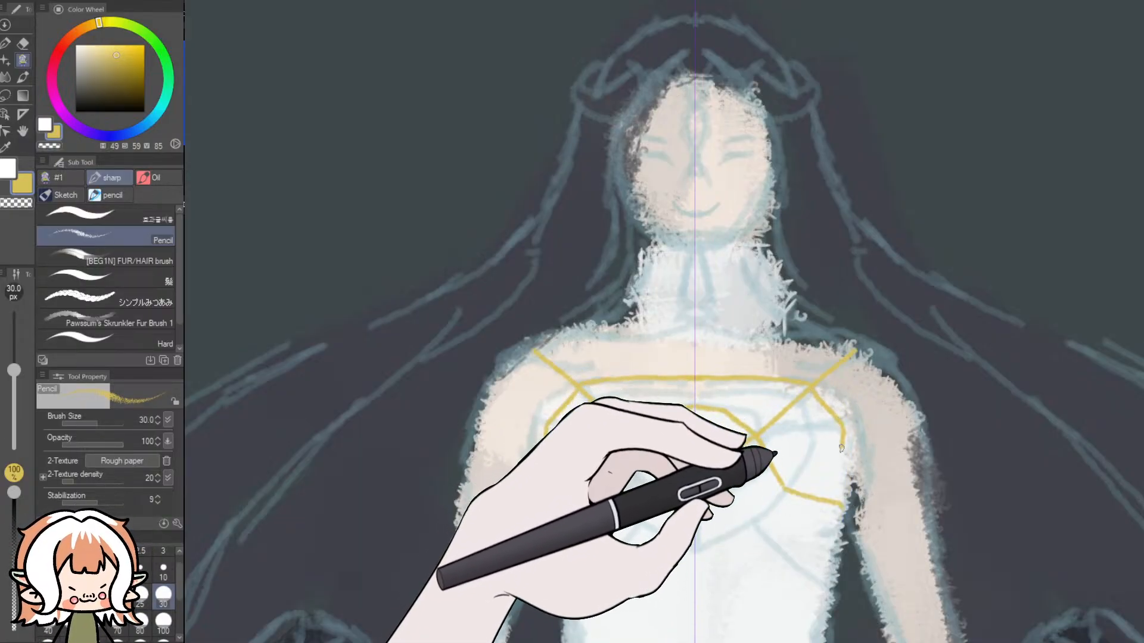
pyautogui.hotkey('ctrl', 'z')
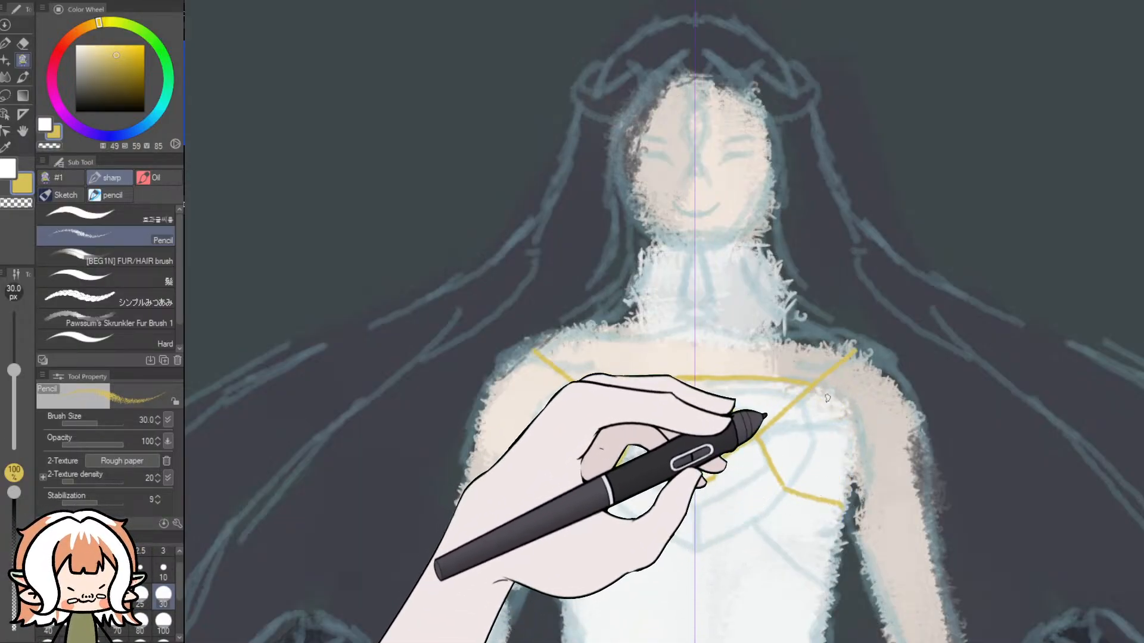
pyautogui.moveTo(812, 388); pyautogui.dragTo(844, 431)
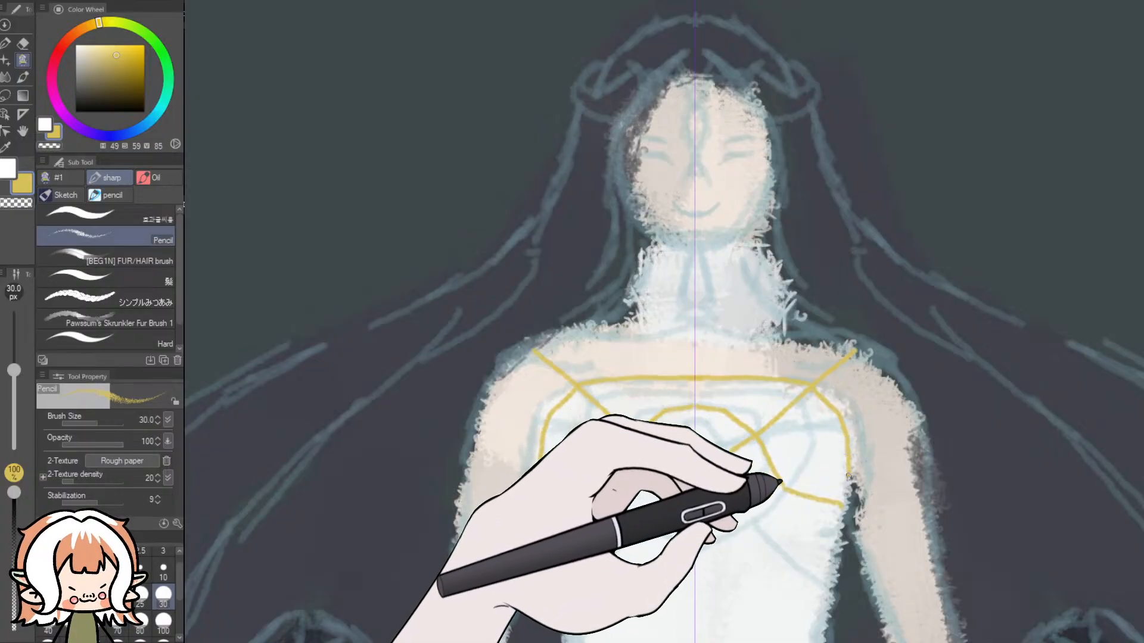
pyautogui.moveTo(846, 502); pyautogui.dragTo(834, 563)
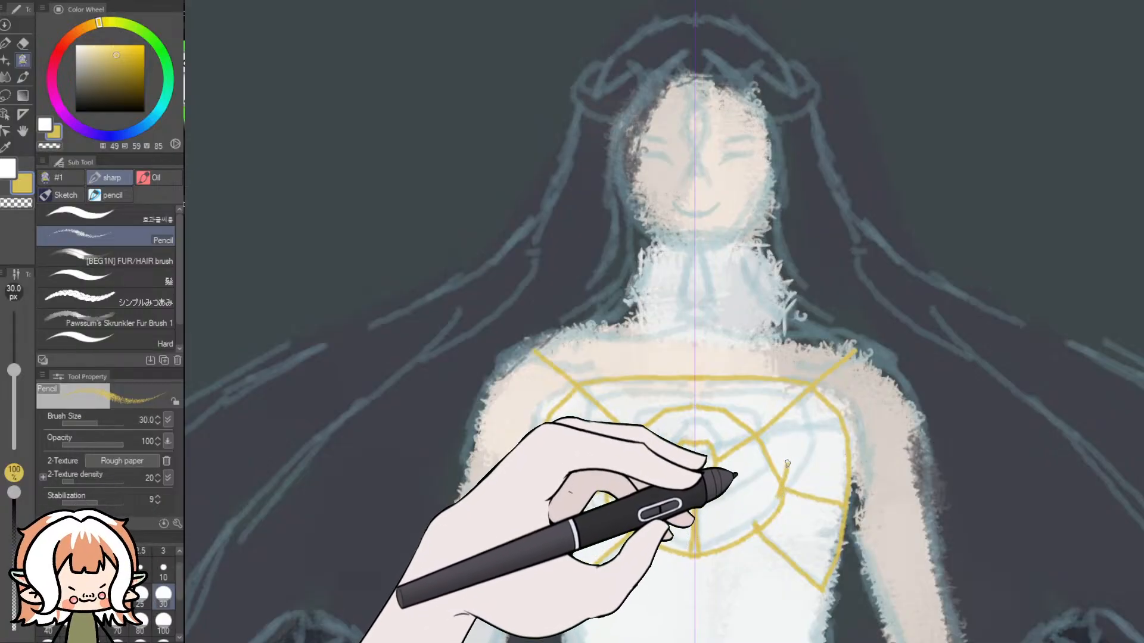
# - Compare the gold chest ornament on the sketch with the dress ornaments on the two black-winged reference figures
pyautogui.scroll(-4, 602, 367)
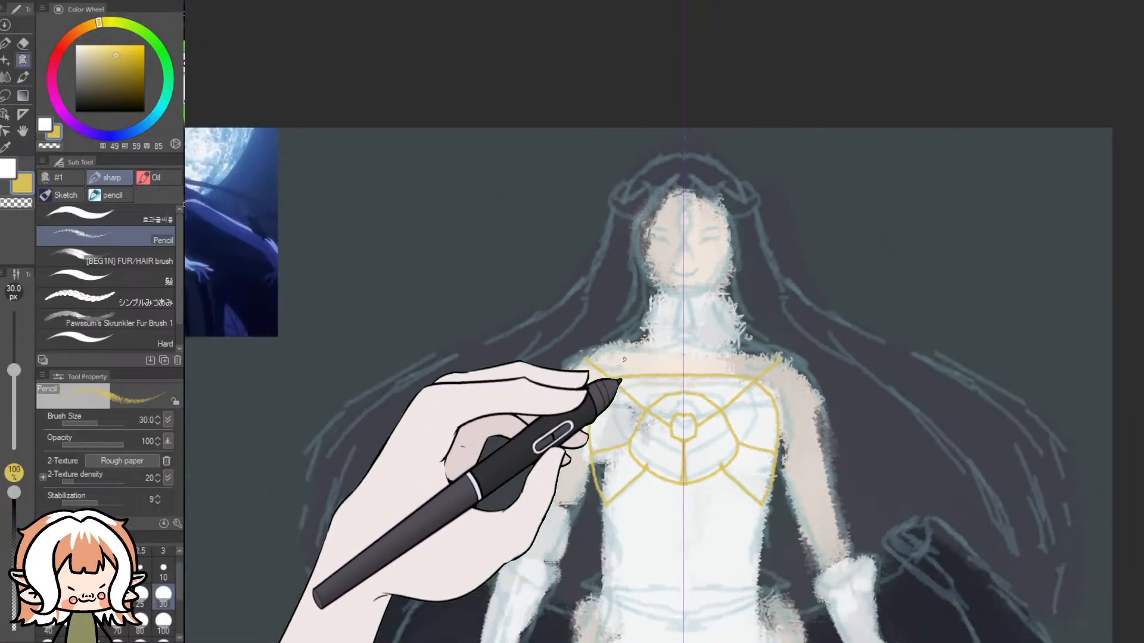
pyautogui.scroll(3, 214, 314)
pyautogui.scroll(3, 194, 281)
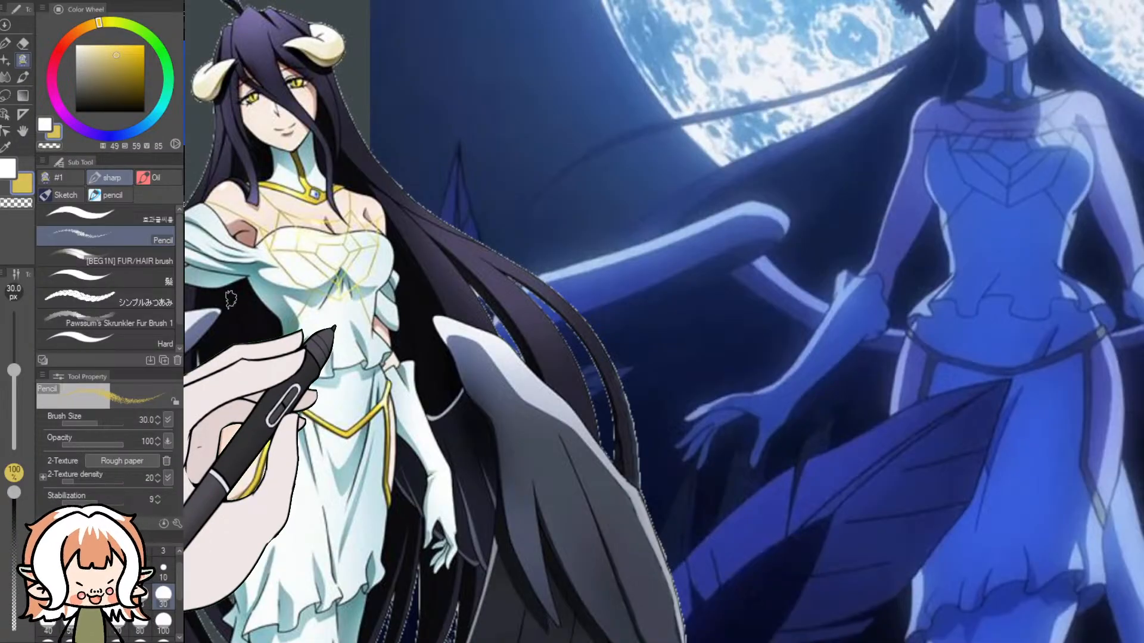
pyautogui.scroll(-4, 230, 300)
pyautogui.scroll(5, 676, 503)
pyautogui.moveTo(772, 642); pyautogui.dragTo(813, 642)
pyautogui.moveTo(994, 296); pyautogui.dragTo(1002, 357)
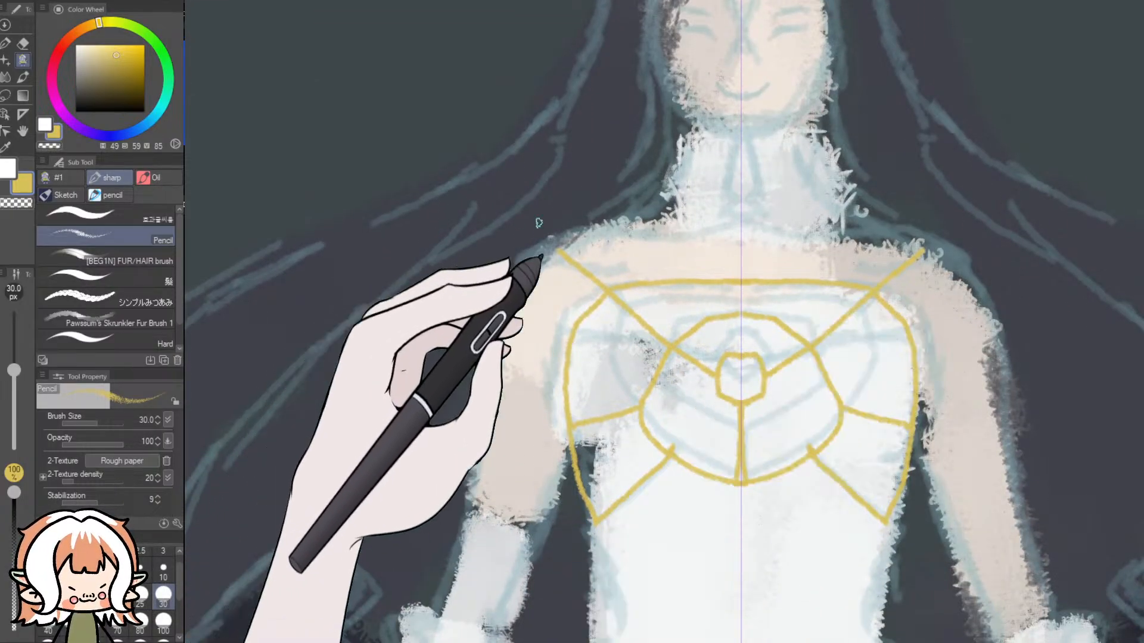
pyautogui.moveTo(734, 641); pyautogui.dragTo(596, 621)
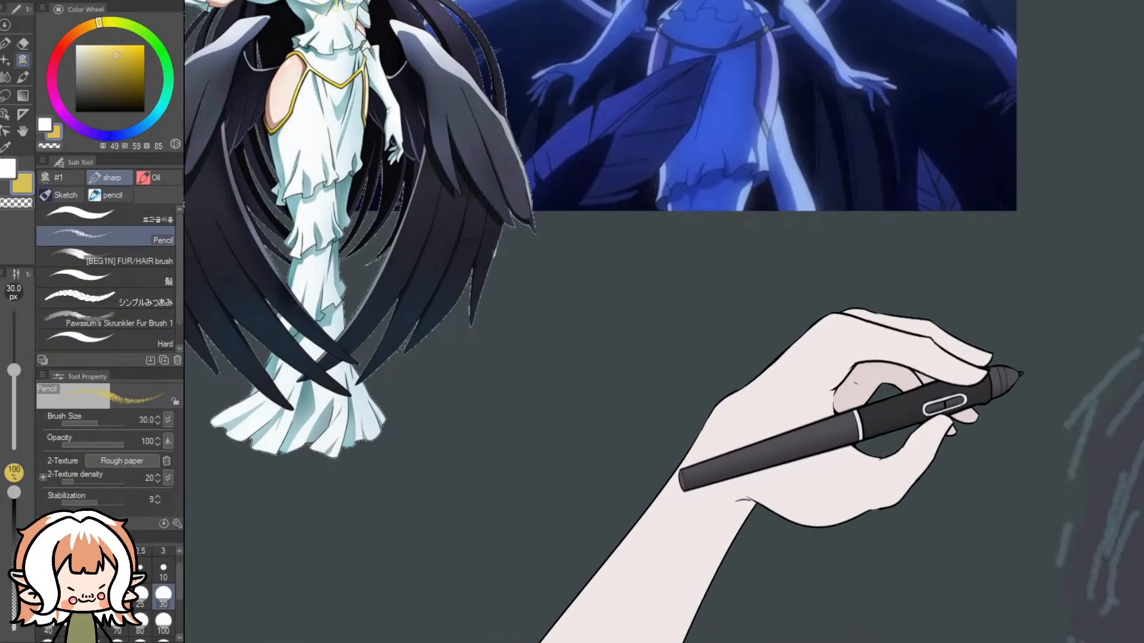
pyautogui.moveTo(1142, 353); pyautogui.dragTo(1141, 320)
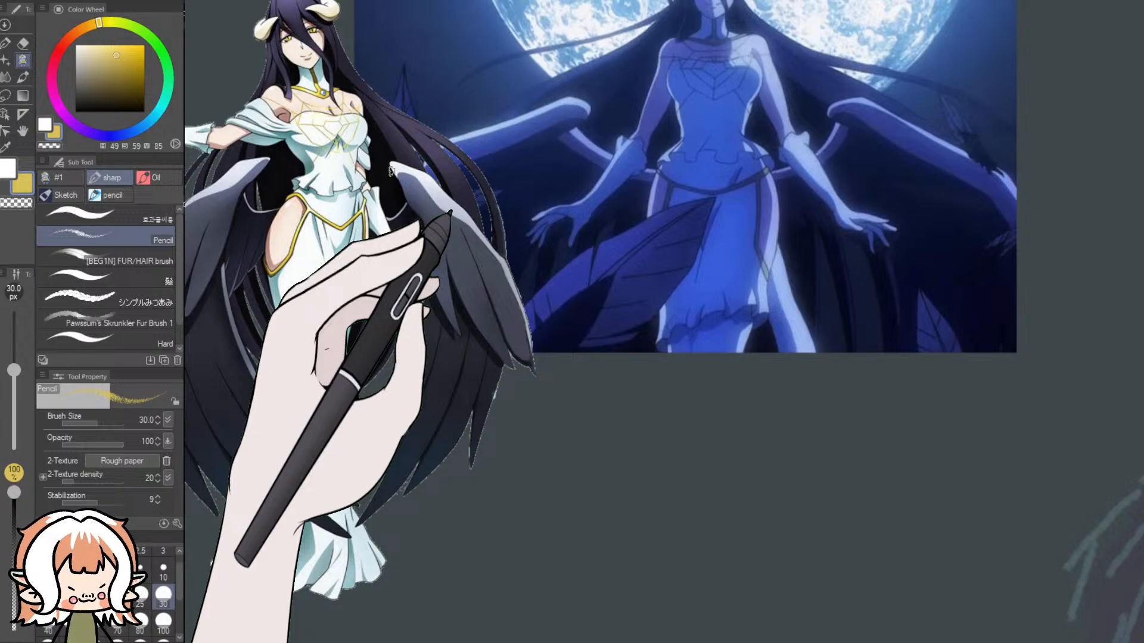
pyautogui.hotkey('ctrl', '-')
pyautogui.hotkey('ctrl', '-')
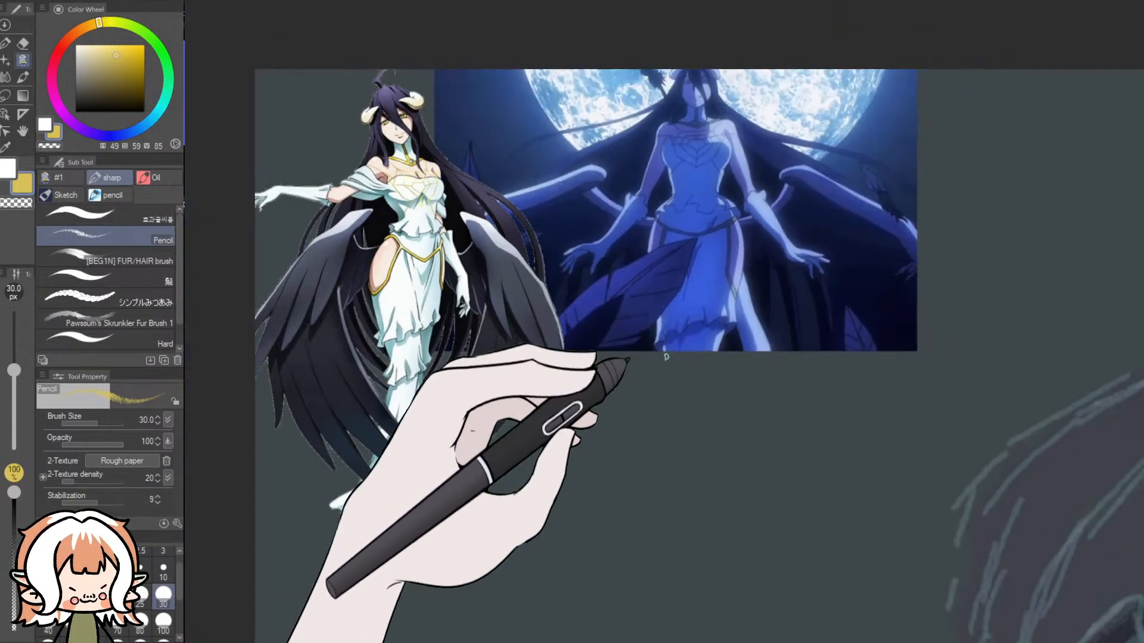
pyautogui.moveTo(685, 642); pyautogui.dragTo(831, 642)
pyautogui.scroll(1, 852, 590)
pyautogui.scroll(2, 852, 590)
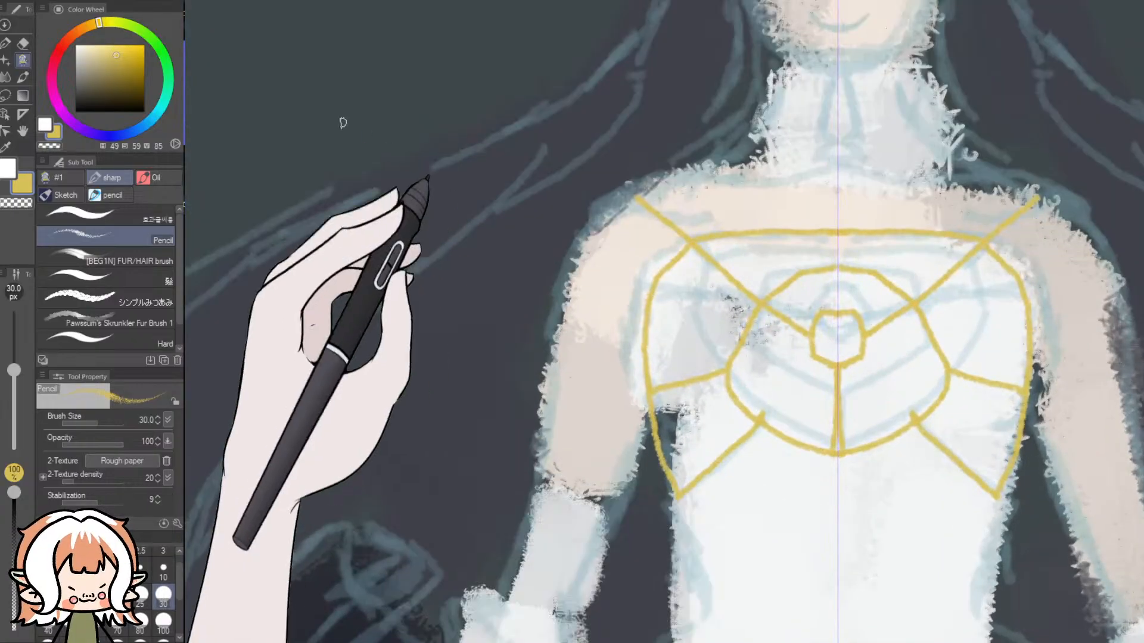
# - Erase the small central gem outline and the centre line below it with the 100 px Dynamic Eraser, and return to the Pencil brush
pyautogui.click(23, 42)
pyautogui.moveTo(804, 330)
pyautogui.mouseDown()
pyautogui.moveTo(850, 354)
pyautogui.moveTo(858, 337)
pyautogui.moveTo(838, 431)
pyautogui.mouseUp()
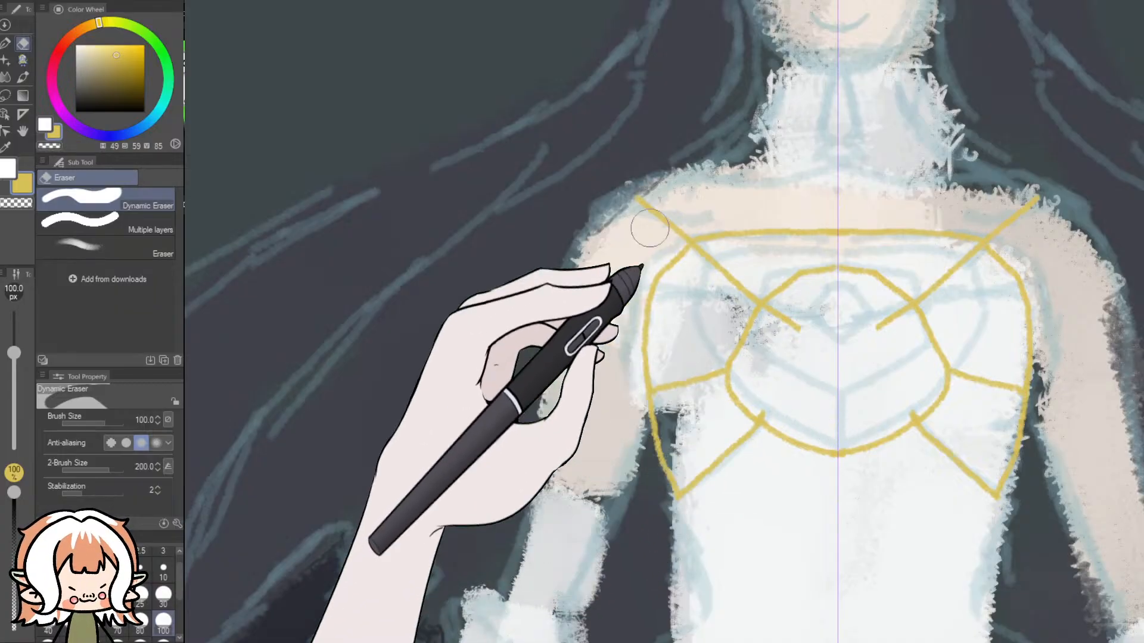
pyautogui.click(23, 60)
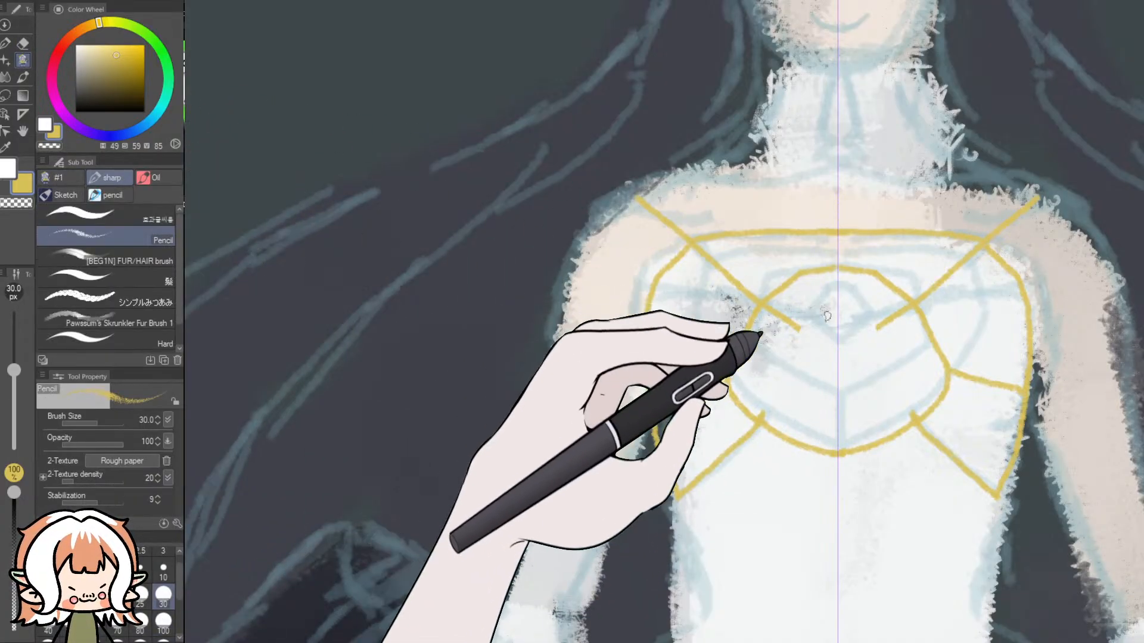
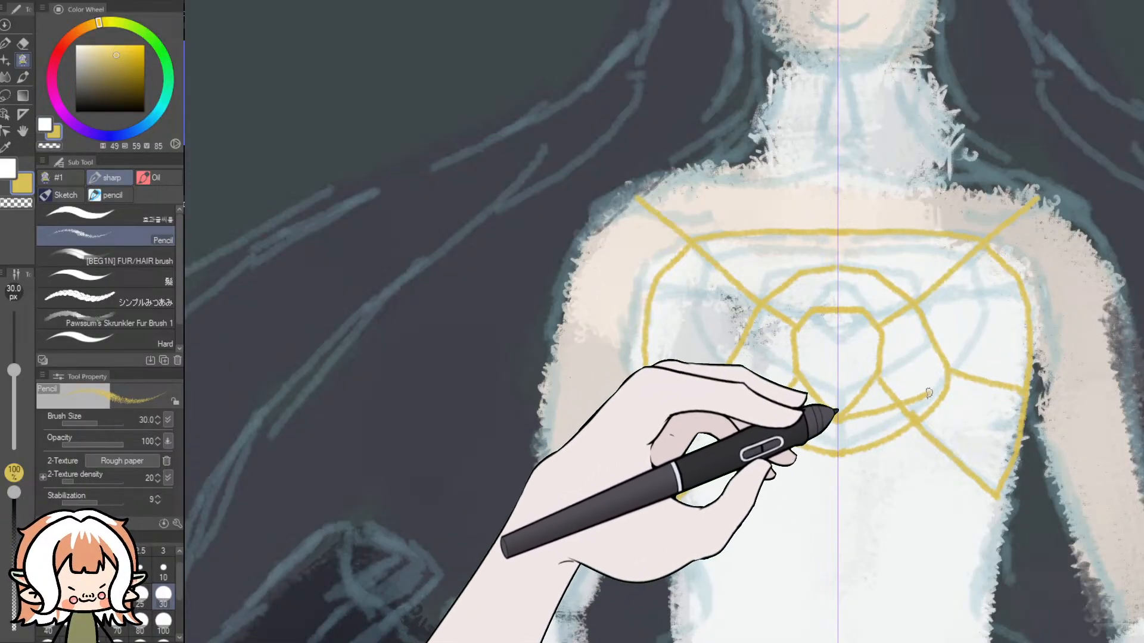
# - Add a mirrored yellow strand to the chest ornament and compare the design with the reference images
pyautogui.moveTo(960, 375); pyautogui.dragTo(1032, 341)
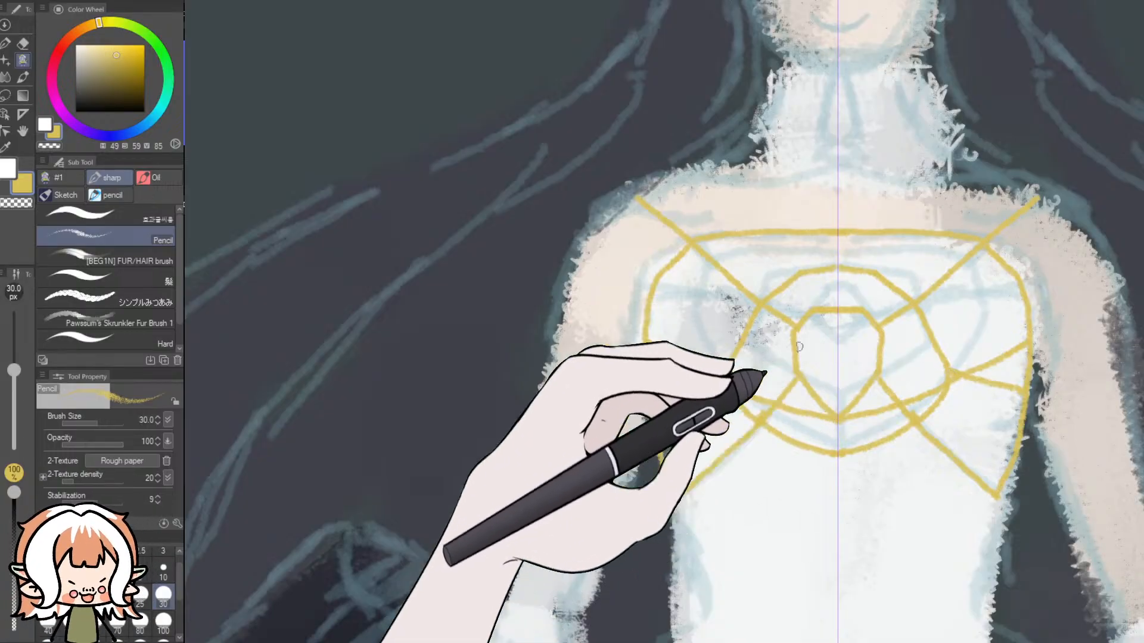
pyautogui.hotkey('ctrl', '-')
pyautogui.hotkey('ctrl', '-')
pyautogui.hotkey('ctrl', '-')
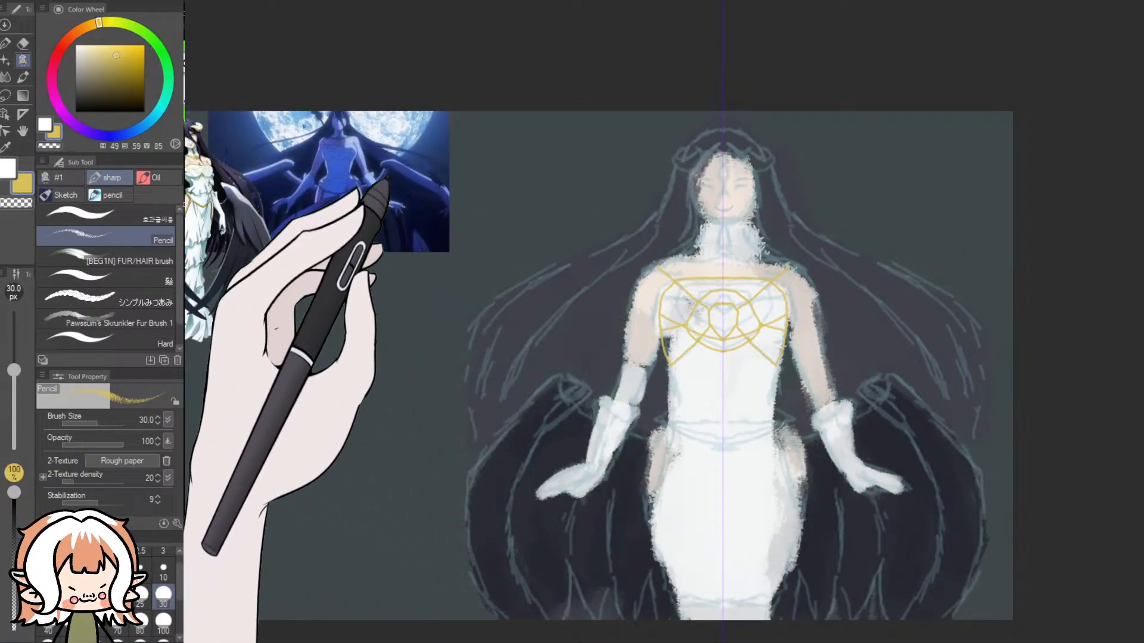
pyautogui.scroll(5, 328, 138)
pyautogui.scroll(1, 333, 154)
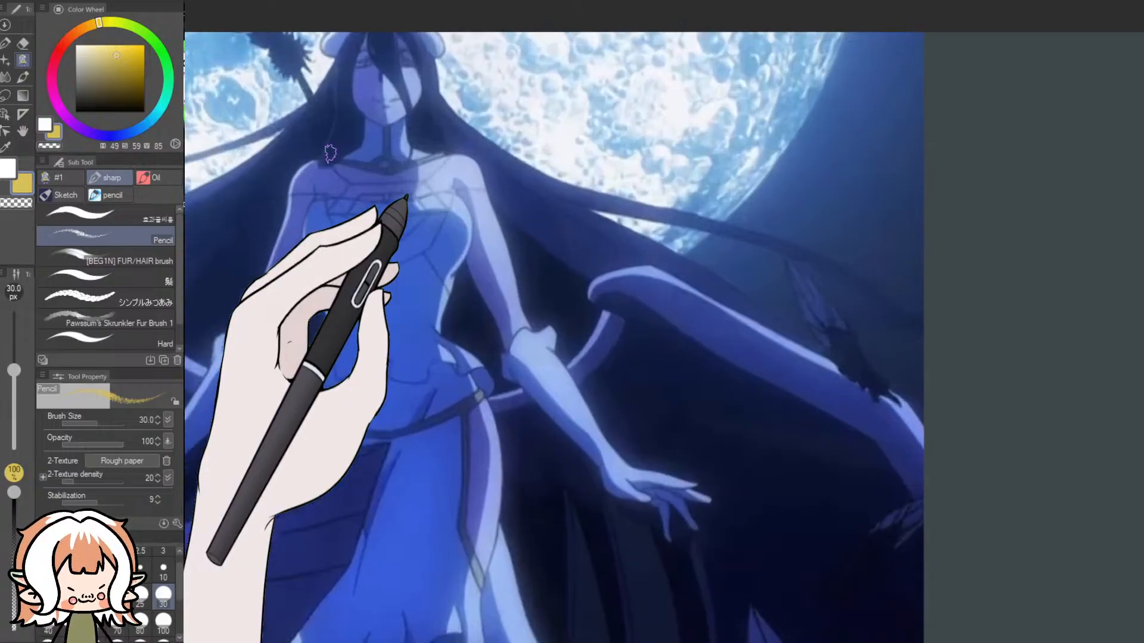
pyautogui.scroll(-4, 453, 268)
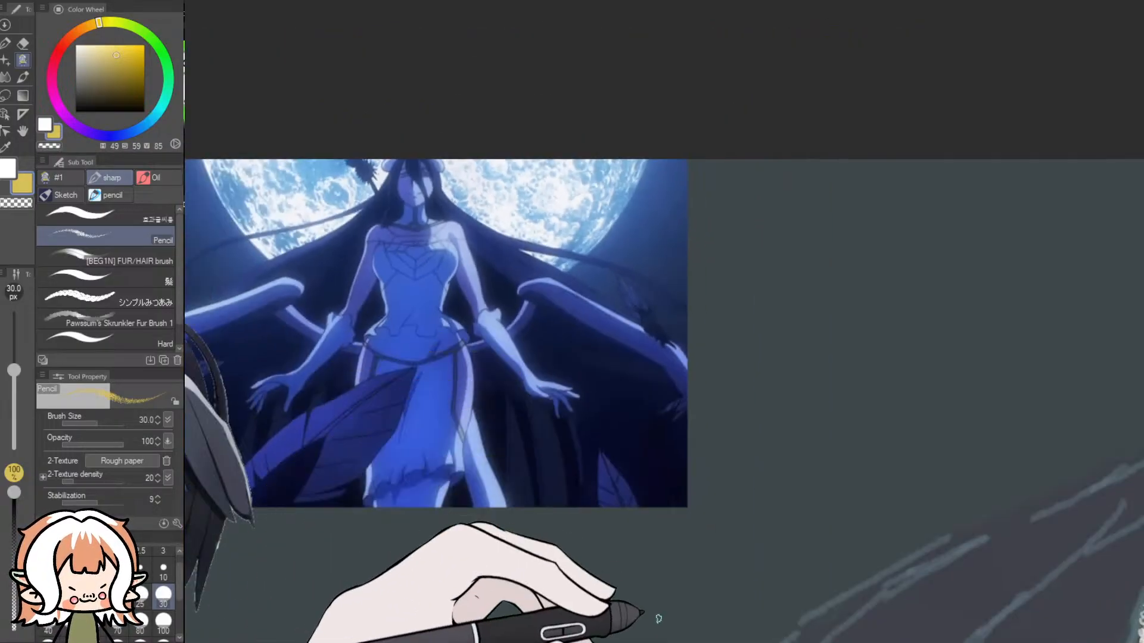
pyautogui.moveTo(664, 642); pyautogui.dragTo(802, 642)
pyautogui.scroll(-4, 810, 608)
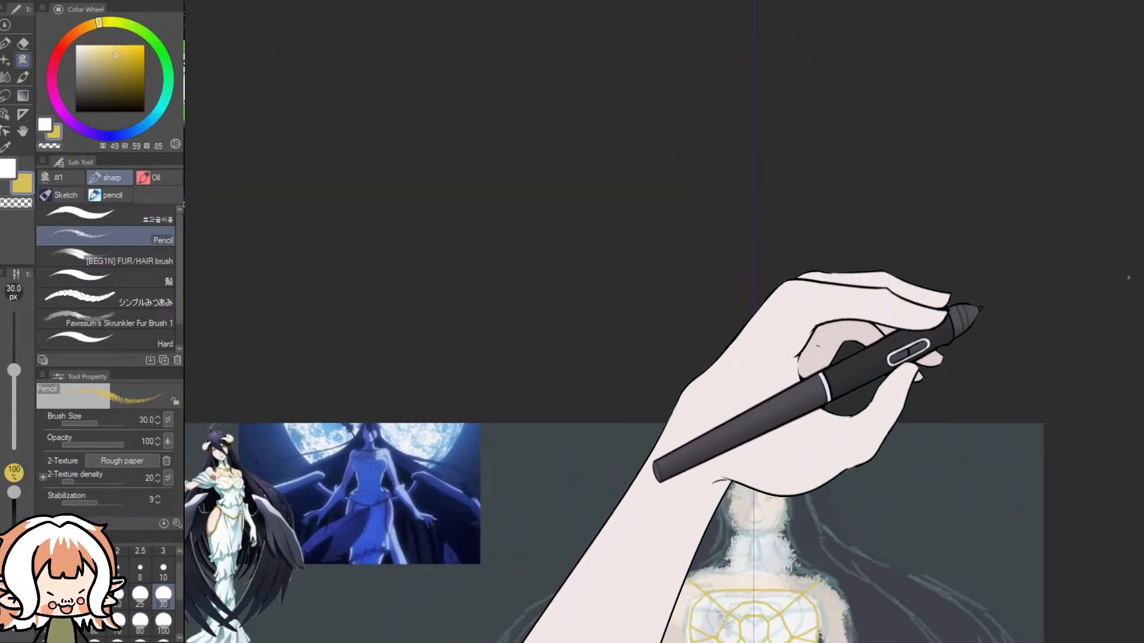
pyautogui.moveTo(1140, 271); pyautogui.dragTo(1140, 369)
pyautogui.scroll(3, 816, 447)
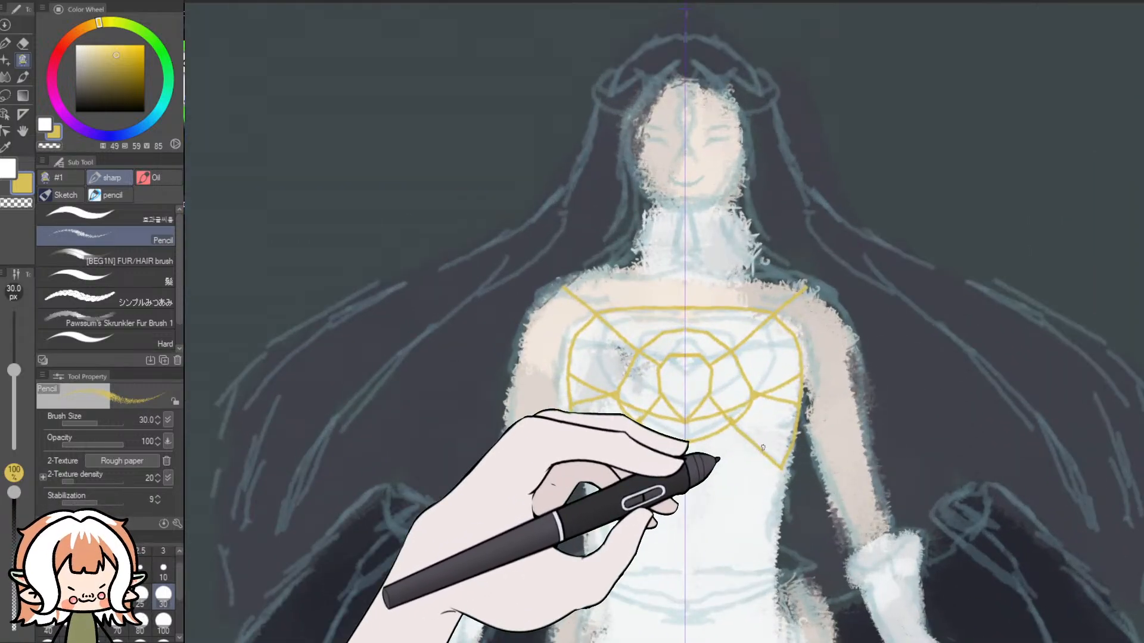
# - Undo all the yellow strokes of the web-like chest ornament, back to the bare figure sketch
pyautogui.hotkey('ctrl', 'z')
pyautogui.hotkey('ctrl', 'z')
pyautogui.hotkey('ctrl', 'z')
pyautogui.hotkey('ctrl', 'z')
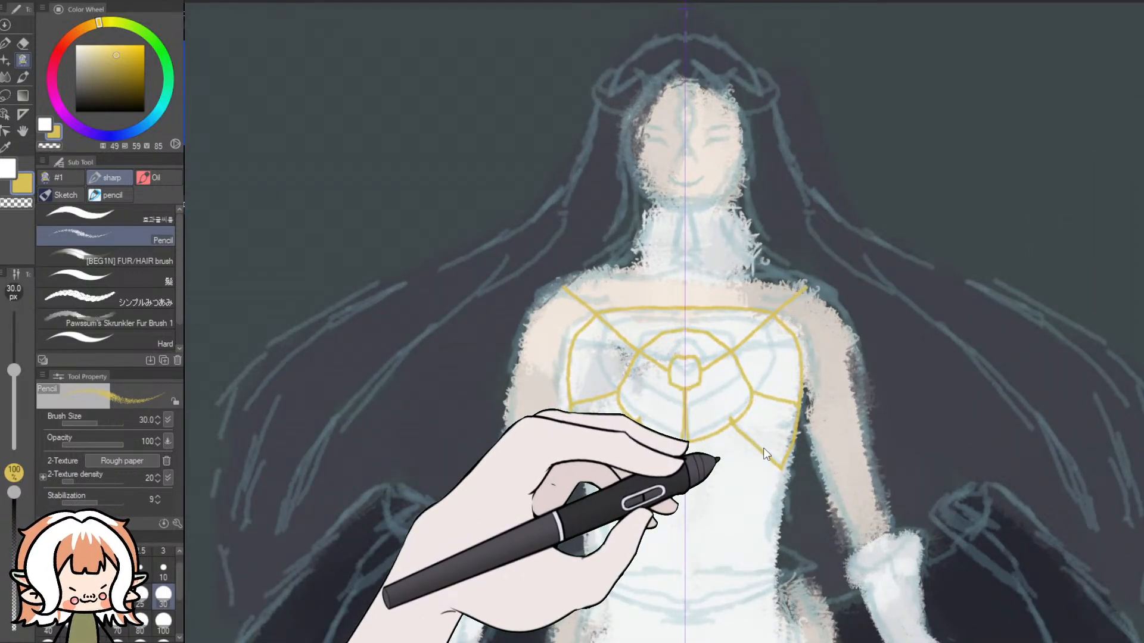
pyautogui.hotkey('ctrl', 'z')
pyautogui.hotkey('ctrl', 'z')
pyautogui.hotkey('ctrl', 'z')
pyautogui.hotkey('ctrl', 'z')
pyautogui.hotkey('ctrl', 'z')
pyautogui.hotkey('ctrl', 'z')
pyautogui.hotkey('ctrl', 'z')
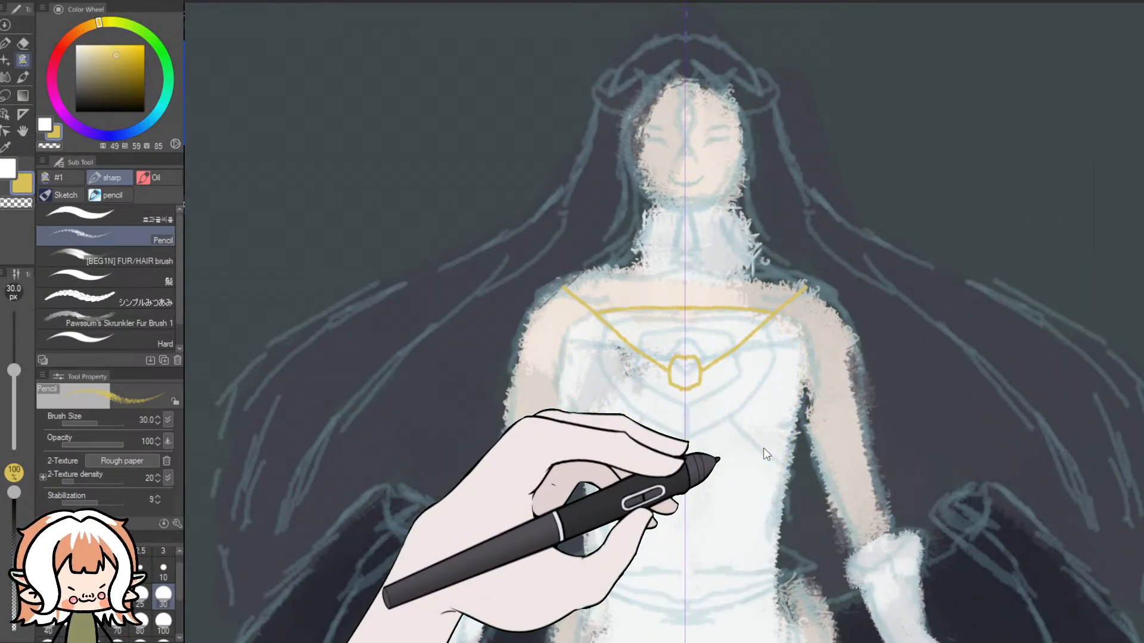
pyautogui.scroll(-3, 578, 372)
pyautogui.hotkey('ctrl', 'z')
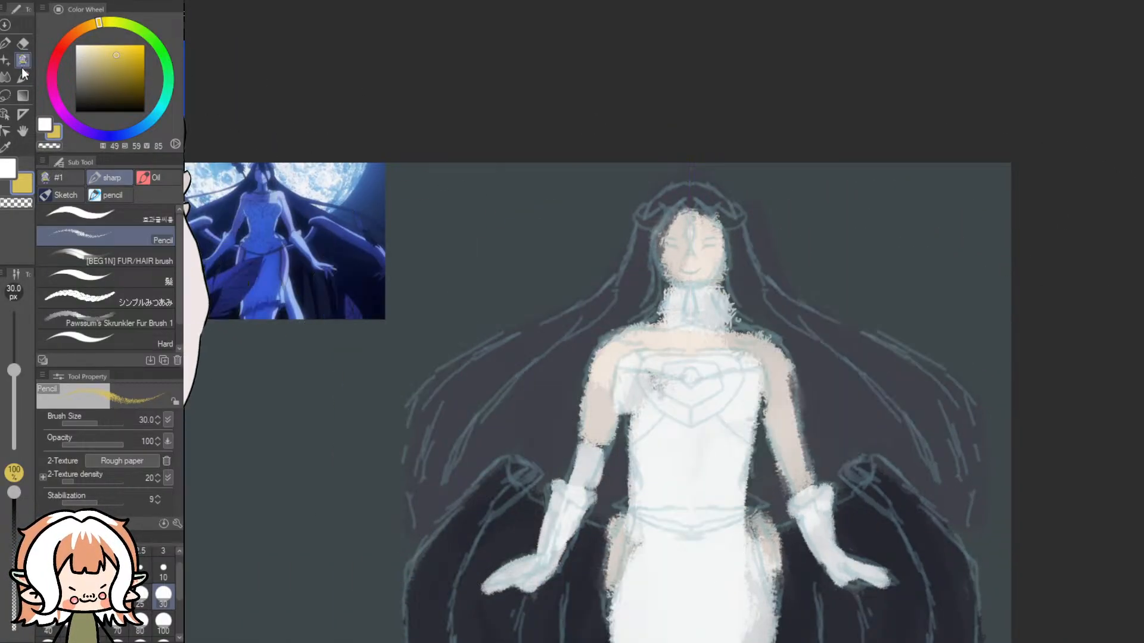
# - Lasso the bodice area of the blue reference image, move it beside the figure's shoulder, and clear the selection
pyautogui.click(5, 95)
pyautogui.moveTo(258, 197)
pyautogui.mouseDown()
pyautogui.moveTo(238, 189)
pyautogui.moveTo(280, 230)
pyautogui.moveTo(262, 193)
pyautogui.mouseUp()
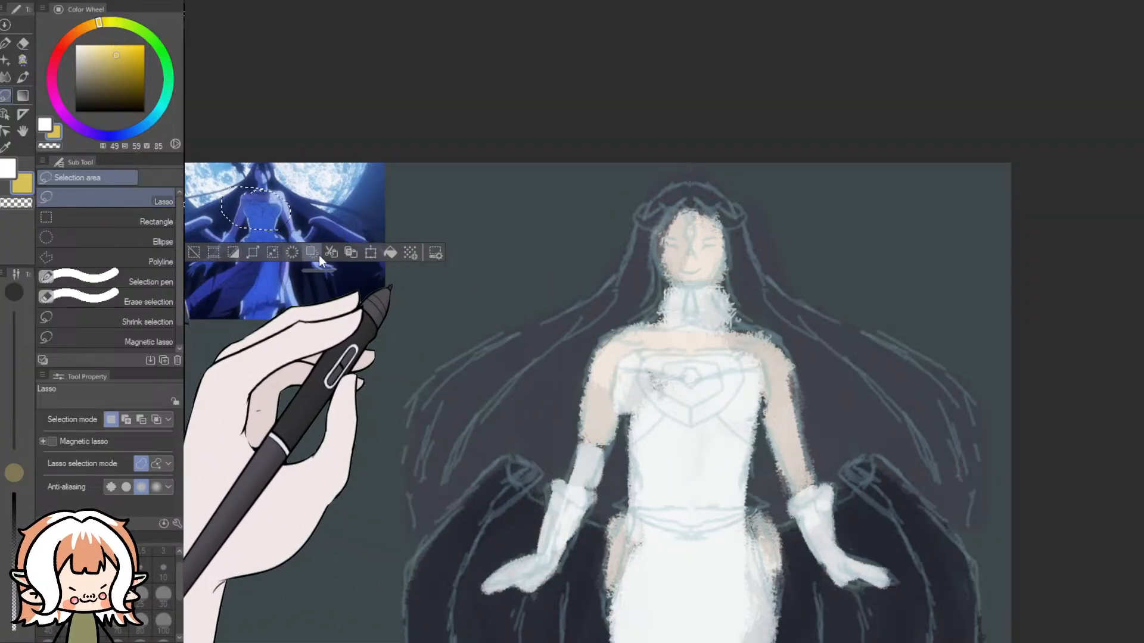
pyautogui.click(371, 254)
pyautogui.moveTo(266, 221); pyautogui.dragTo(840, 364)
pyautogui.scroll(2, 724, 403)
pyautogui.scroll(3, 716, 408)
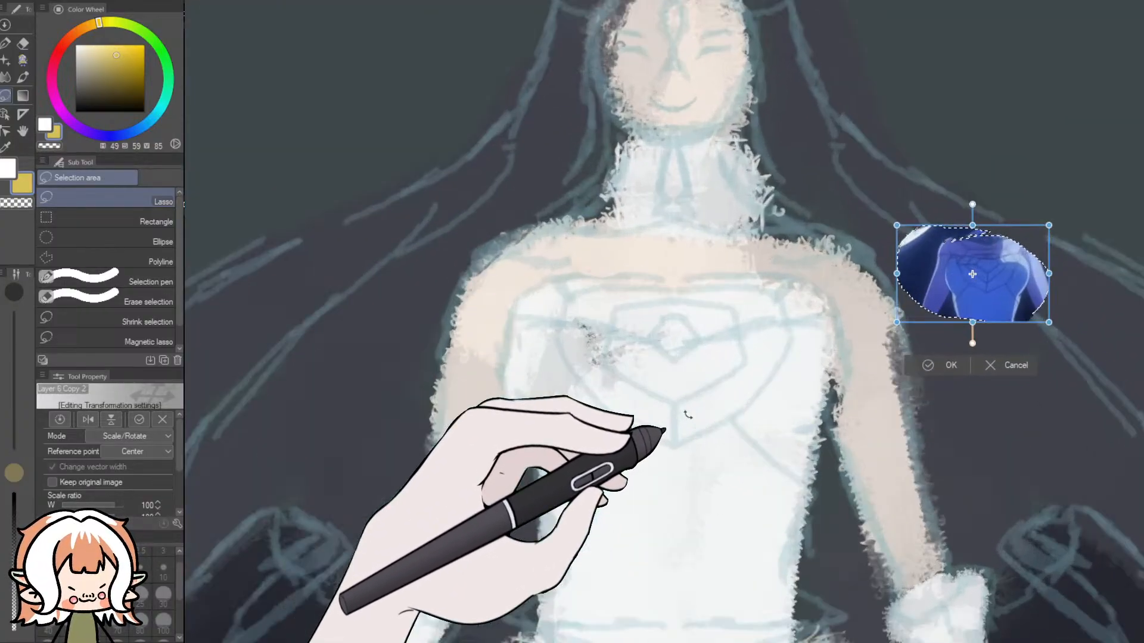
pyautogui.click(1013, 341)
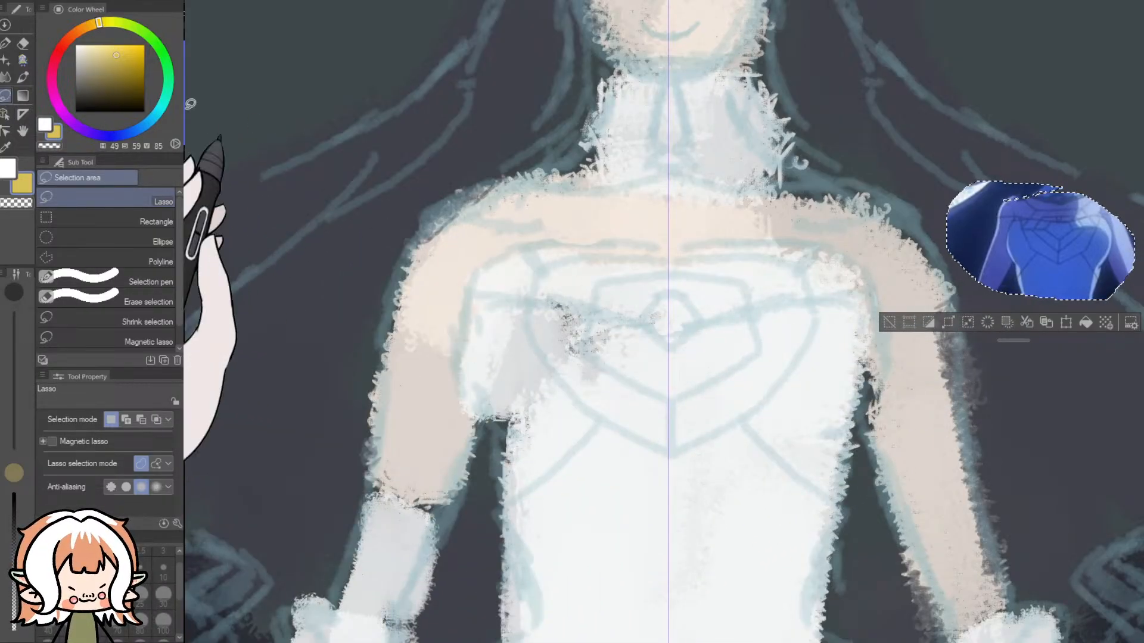
pyautogui.click(386, 137)
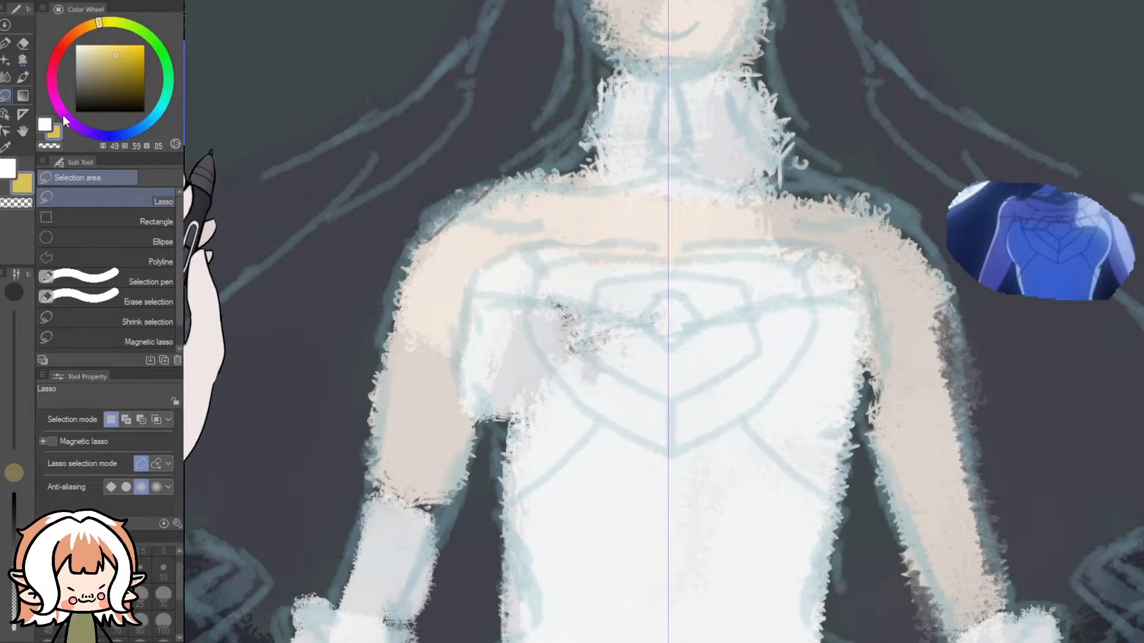
# - Draw a mirrored yellow neckline with shoulder straps, short upper bodice sides and off-shoulder bands using the 30 px Pencil
pyautogui.click(21, 60)
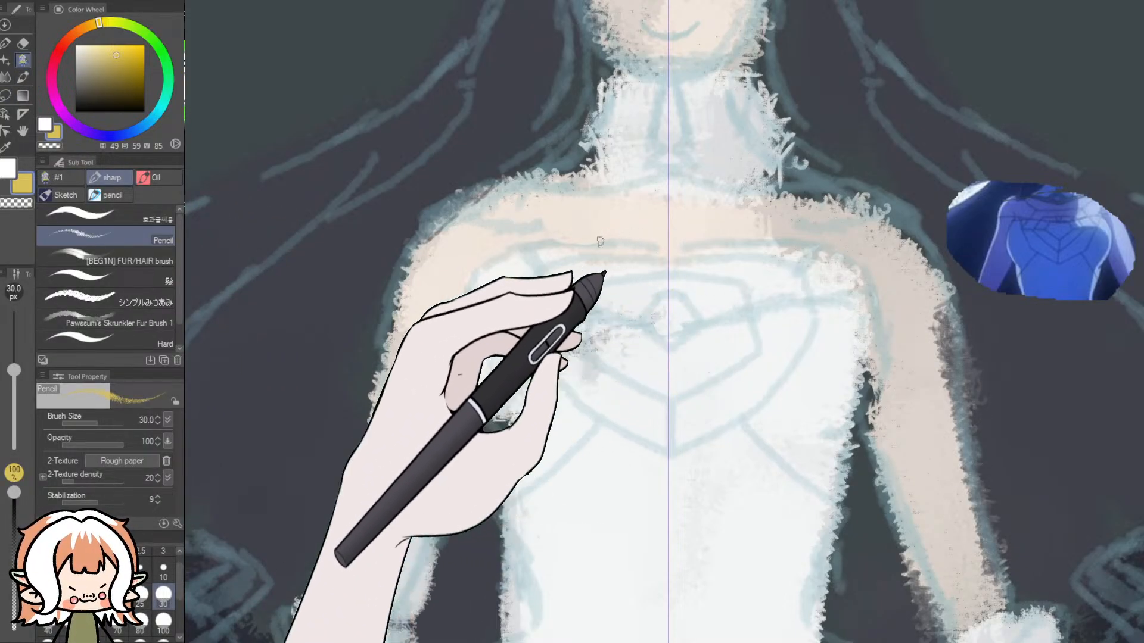
pyautogui.moveTo(508, 180); pyautogui.dragTo(576, 230)
pyautogui.hotkey('ctrl', 'z')
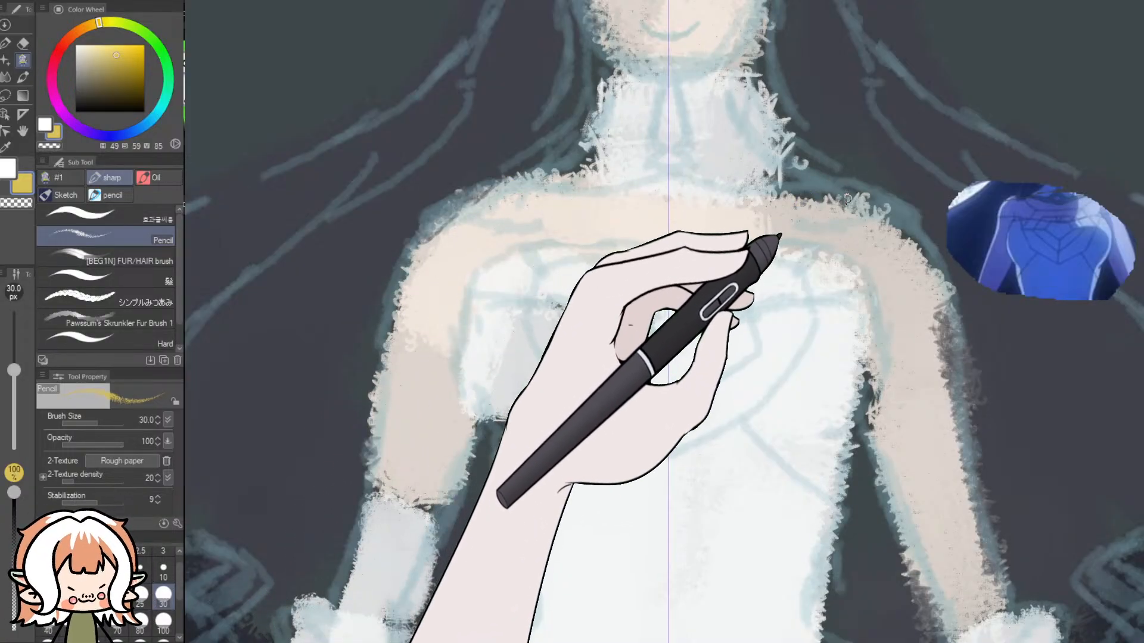
pyautogui.moveTo(847, 192)
pyautogui.mouseDown()
pyautogui.moveTo(776, 243)
pyautogui.moveTo(670, 243)
pyautogui.mouseUp()
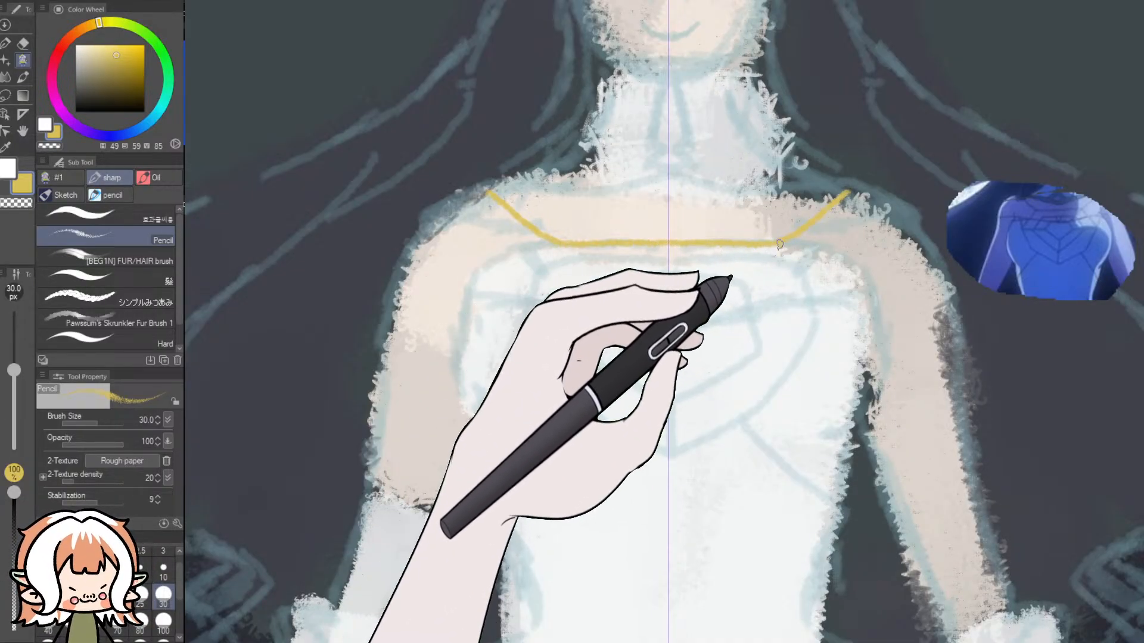
pyautogui.moveTo(777, 243); pyautogui.dragTo(827, 299)
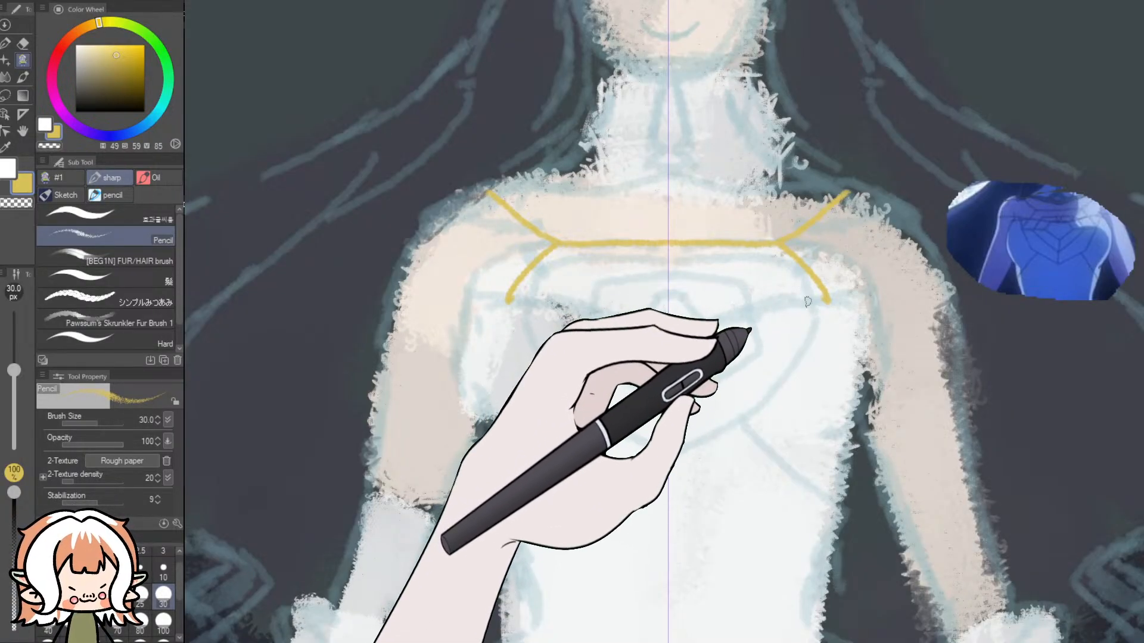
pyautogui.moveTo(833, 302)
pyautogui.mouseDown()
pyautogui.moveTo(889, 304)
pyautogui.moveTo(942, 276)
pyautogui.mouseUp()
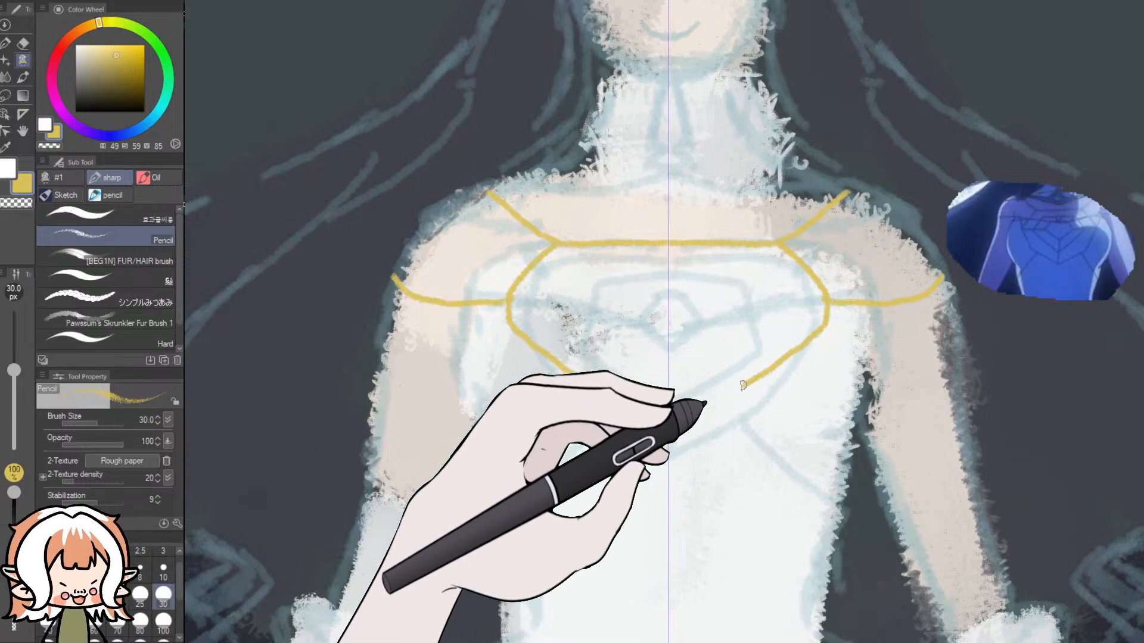
pyautogui.hotkey('ctrl', 'z')
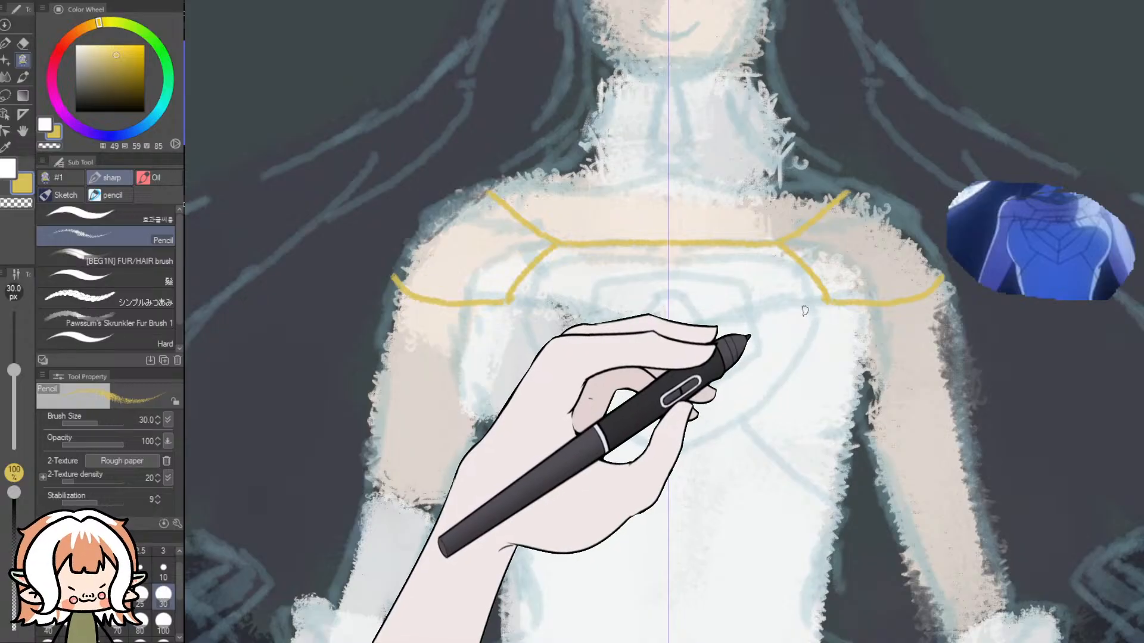
# - Continue the bodice sides in mirrored yellow curves meeting at a point below the chest, with arcs linking them to the shoulder bands
pyautogui.moveTo(826, 300); pyautogui.dragTo(797, 374)
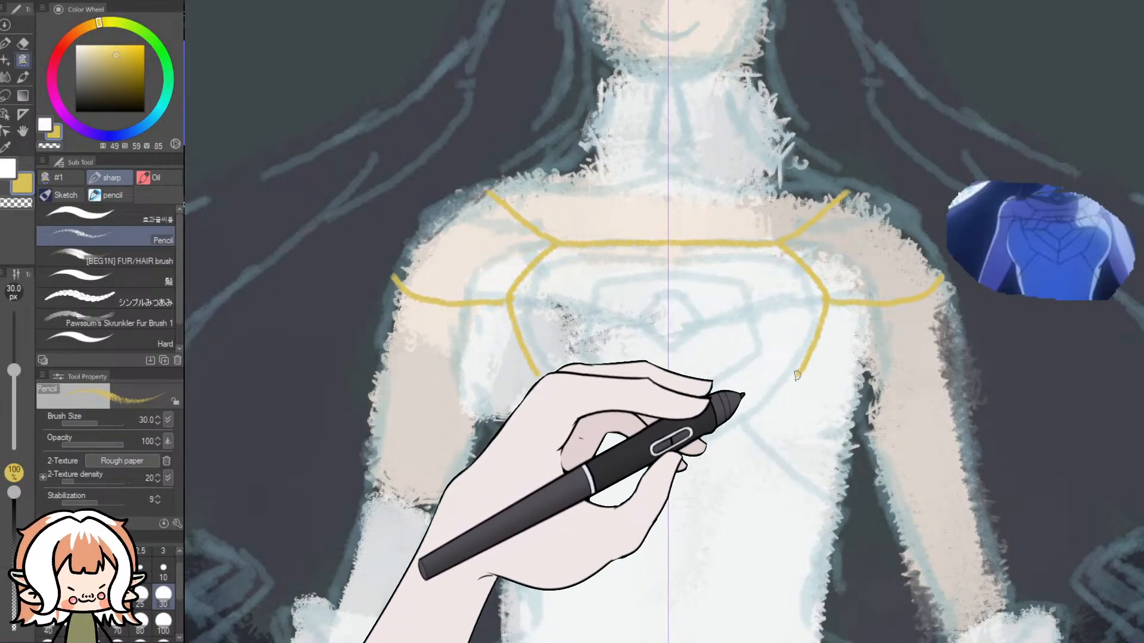
pyautogui.moveTo(797, 374)
pyautogui.mouseDown()
pyautogui.moveTo(852, 352)
pyautogui.moveTo(886, 304)
pyautogui.mouseUp()
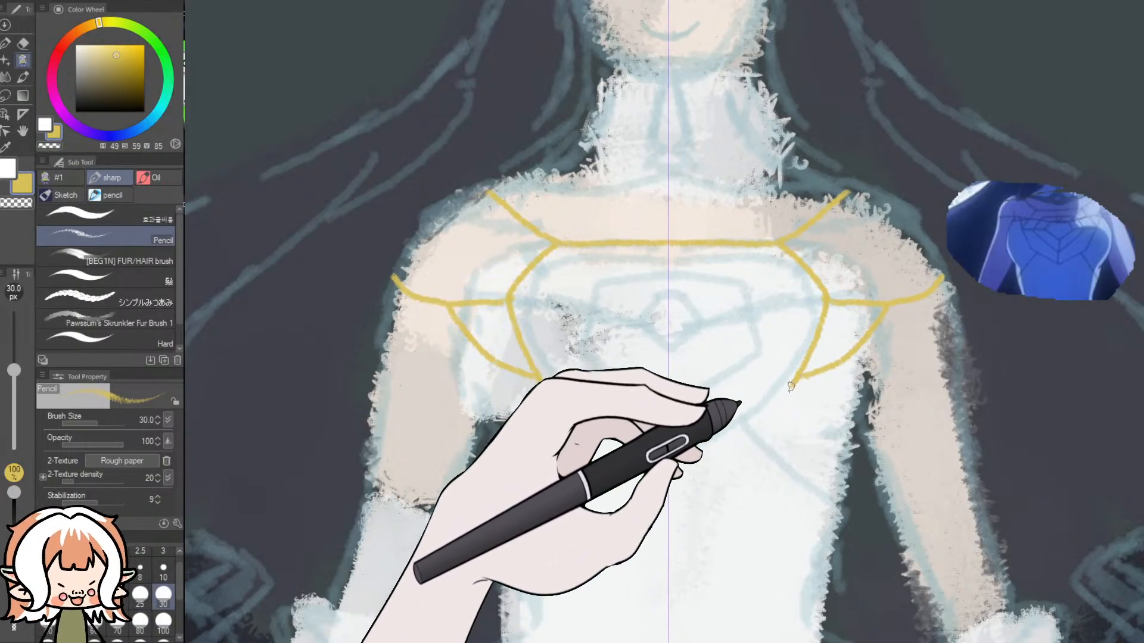
pyautogui.moveTo(800, 375); pyautogui.dragTo(688, 471)
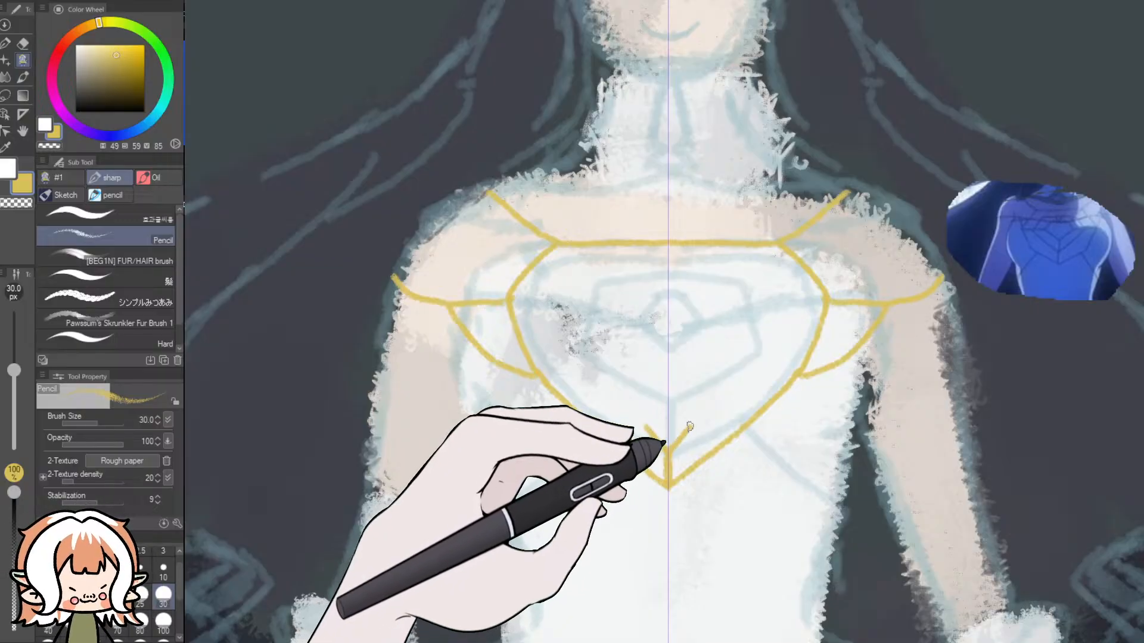
pyautogui.hotkey('ctrl', 'z')
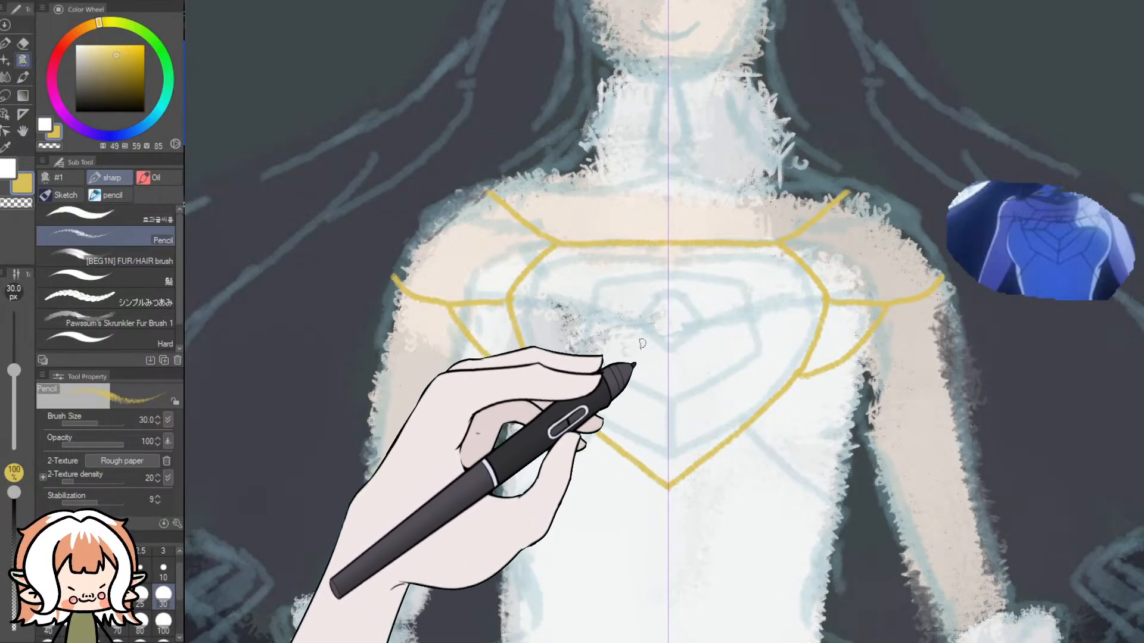
# - Draw a small yellow pentagonal gem at the chest centre and a larger faceted outline around it, joined by short lines above
pyautogui.moveTo(681, 323); pyautogui.dragTo(696, 348)
pyautogui.moveTo(655, 323)
pyautogui.mouseDown()
pyautogui.moveTo(631, 356)
pyautogui.moveTo(629, 327)
pyautogui.moveTo(620, 342)
pyautogui.moveTo(633, 315)
pyautogui.moveTo(670, 311)
pyautogui.mouseUp()
pyautogui.hotkey('ctrl', 'z')
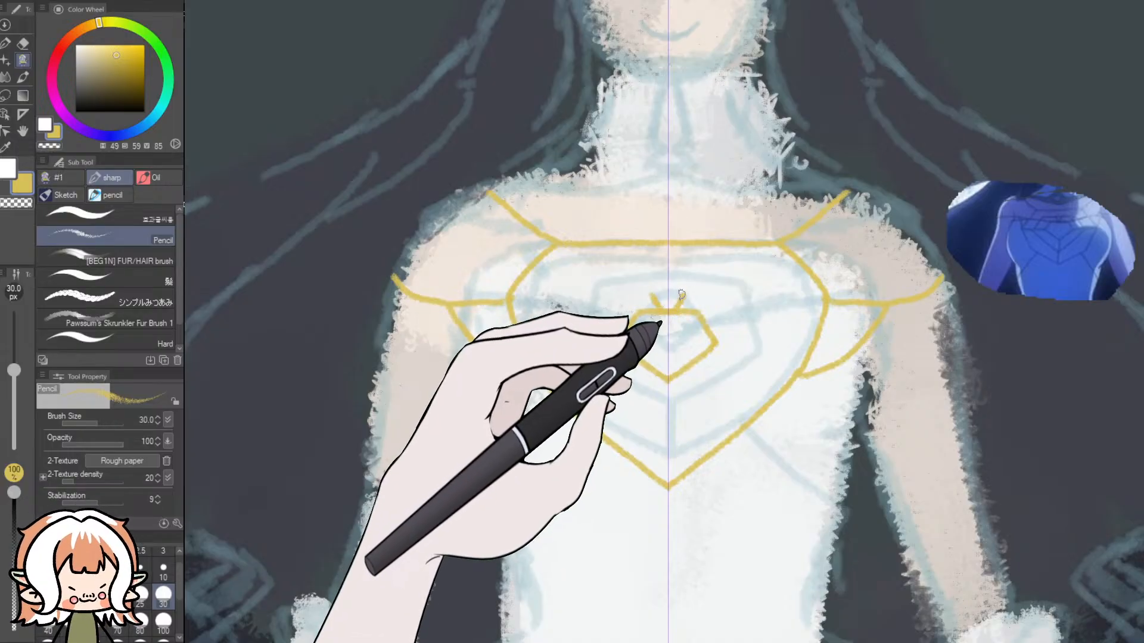
pyautogui.moveTo(670, 294); pyautogui.dragTo(722, 294)
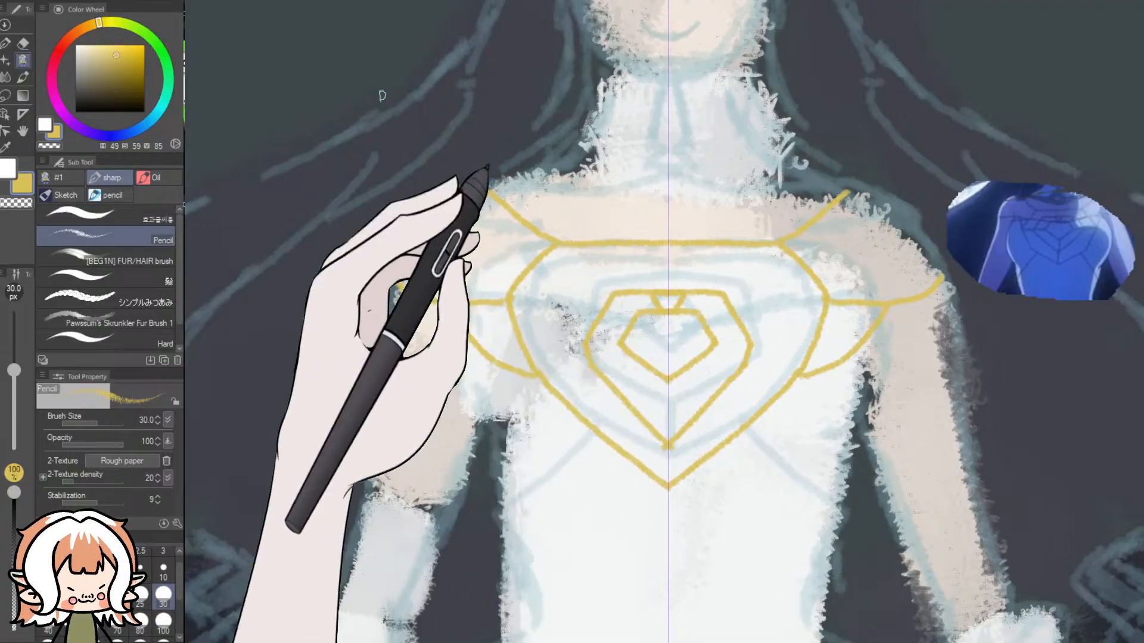
# - Erase the side arcs between the shoulder bands and the bodice outline with the Dynamic Eraser
pyautogui.click(24, 43)
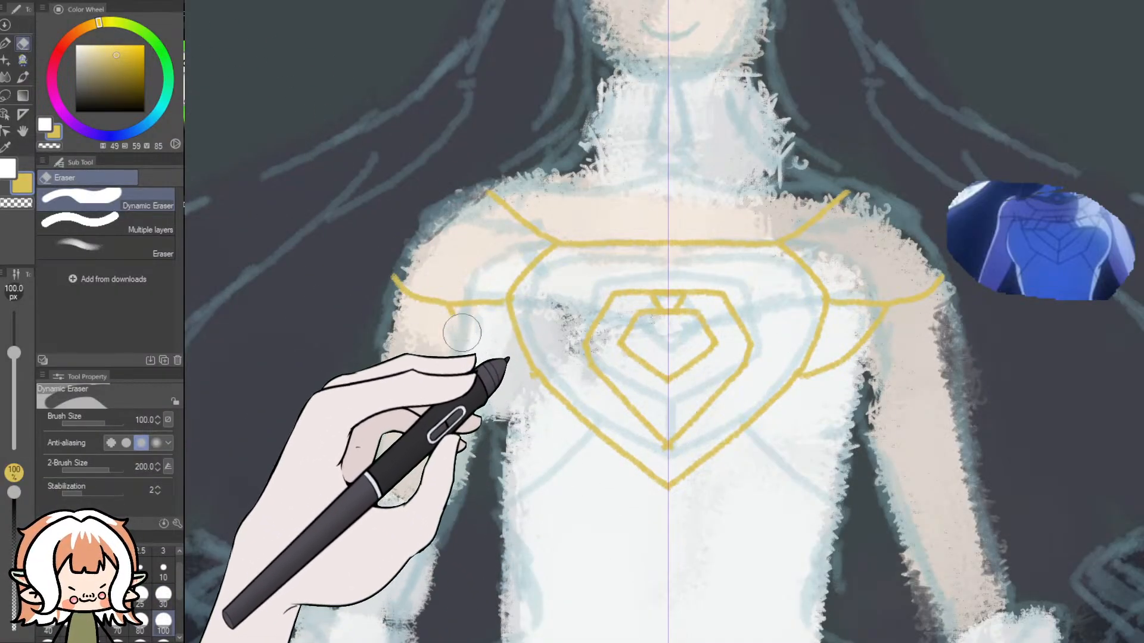
pyautogui.moveTo(466, 335); pyautogui.dragTo(445, 327)
pyautogui.moveTo(825, 376)
pyautogui.mouseDown()
pyautogui.moveTo(838, 370)
pyautogui.moveTo(814, 385)
pyautogui.moveTo(893, 327)
pyautogui.mouseUp()
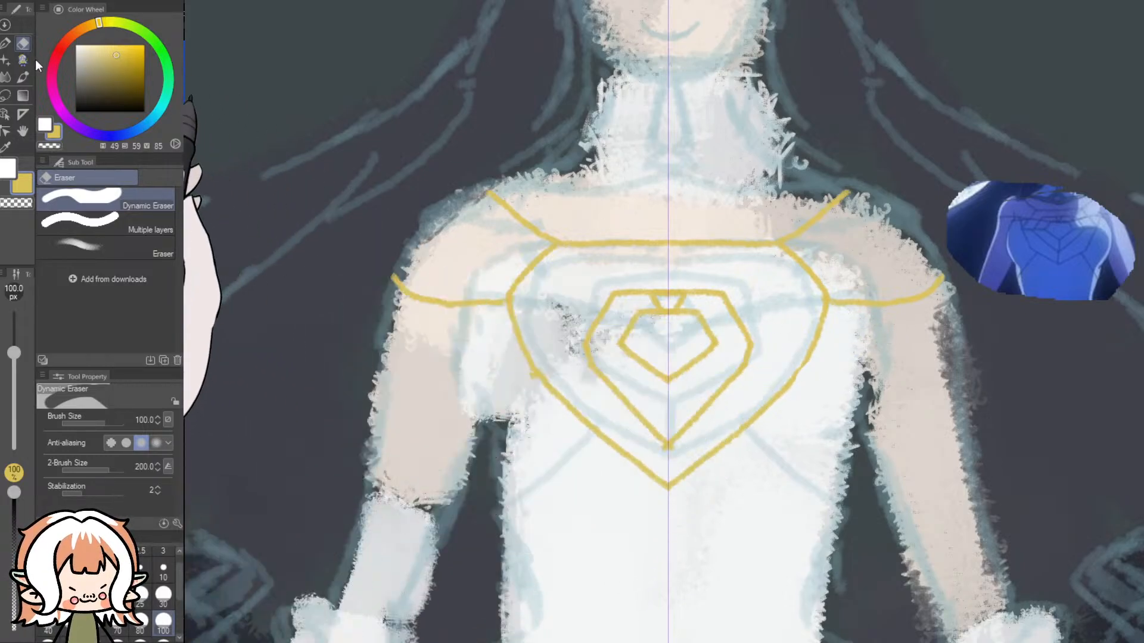
# - Erase the small pentagonal gem outline inside the larger faceted shape
pyautogui.click(6, 43)
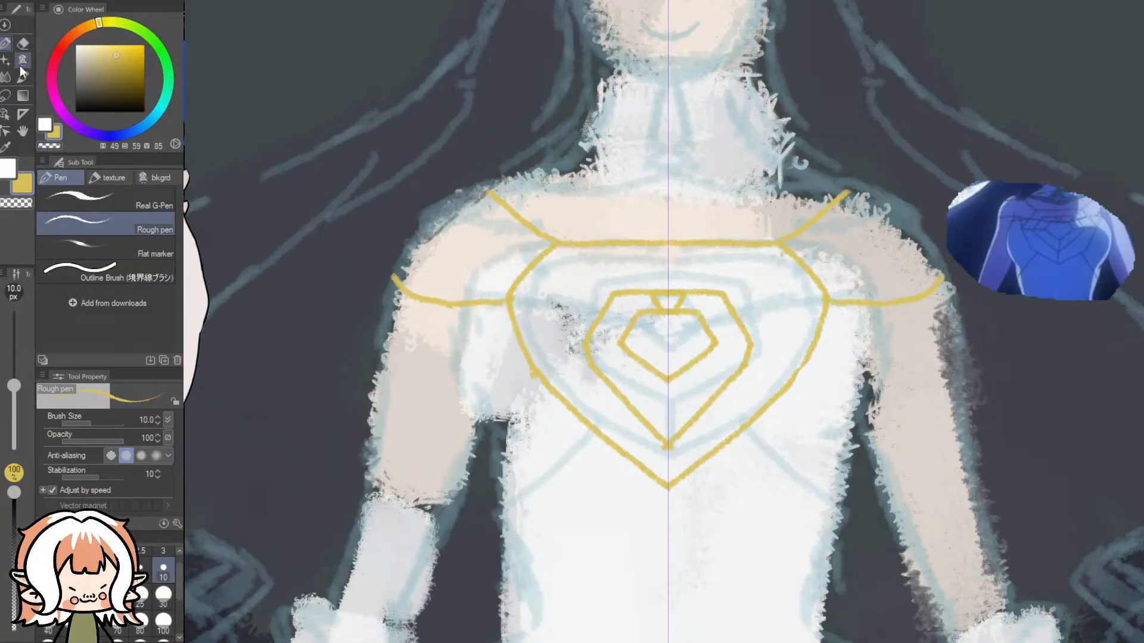
pyautogui.click(23, 43)
pyautogui.moveTo(659, 407)
pyautogui.mouseDown()
pyautogui.moveTo(690, 362)
pyautogui.moveTo(661, 377)
pyautogui.mouseUp()
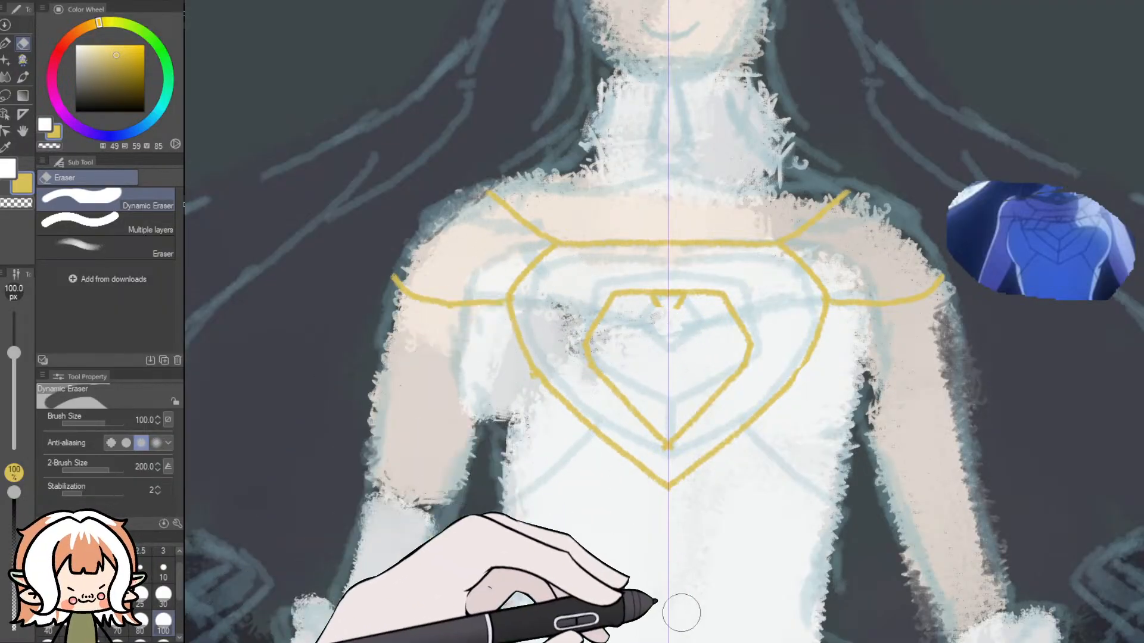
# - Redraw the central gem as a larger heart, link it to the bodice outline with strands, and add hooked lower strands at the waist
pyautogui.click(22, 61)
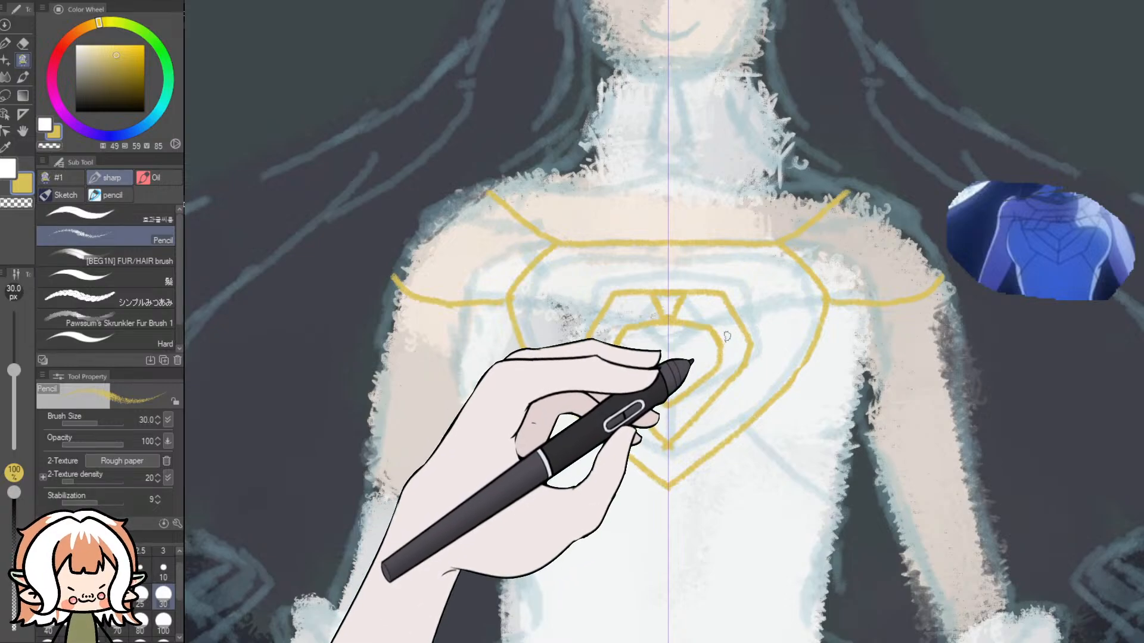
pyautogui.moveTo(771, 321); pyautogui.dragTo(831, 302)
pyautogui.moveTo(732, 335); pyautogui.dragTo(813, 307)
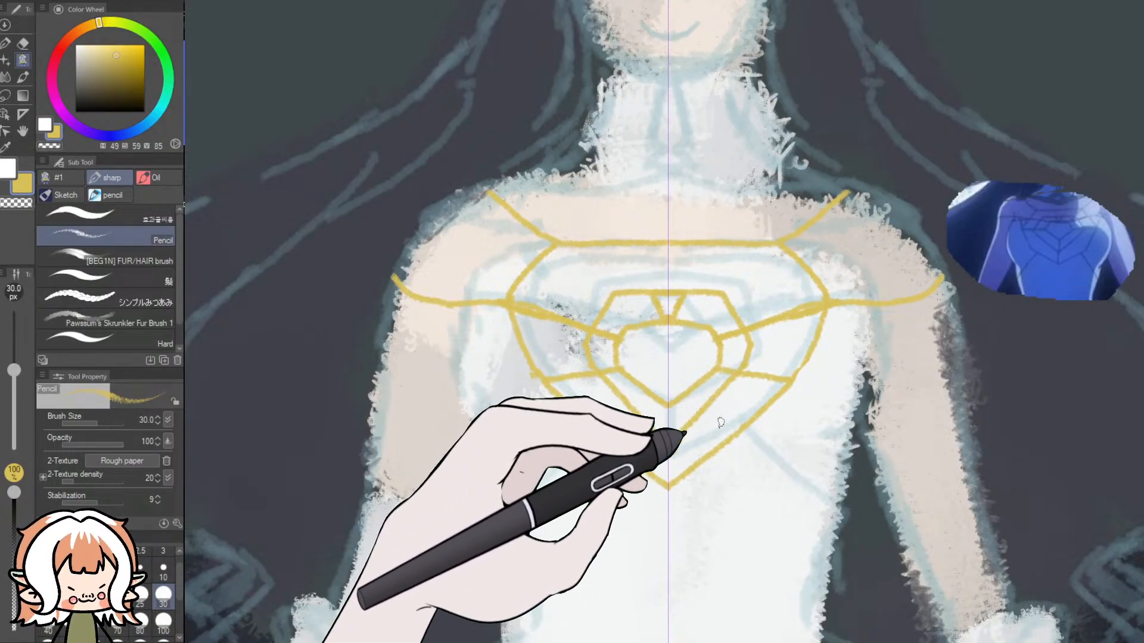
pyautogui.moveTo(747, 430); pyautogui.dragTo(853, 506)
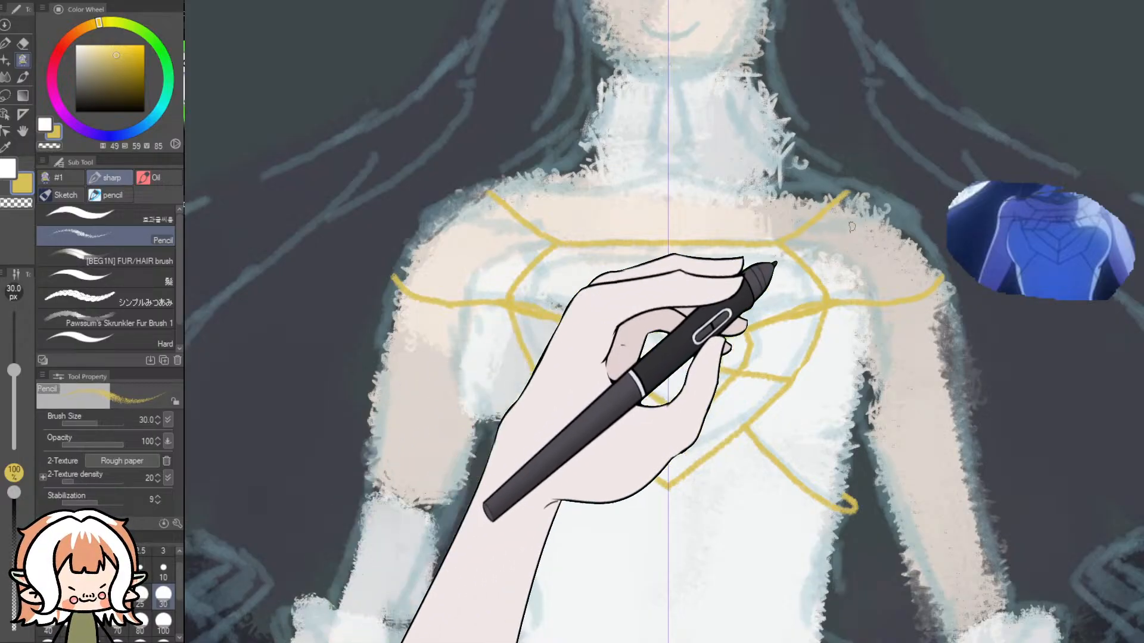
# - Thicken the yellow band across the chest and shoulders, curl its ends around the arms, and thicken the strands across the heart's top
pyautogui.moveTo(832, 304); pyautogui.dragTo(638, 293)
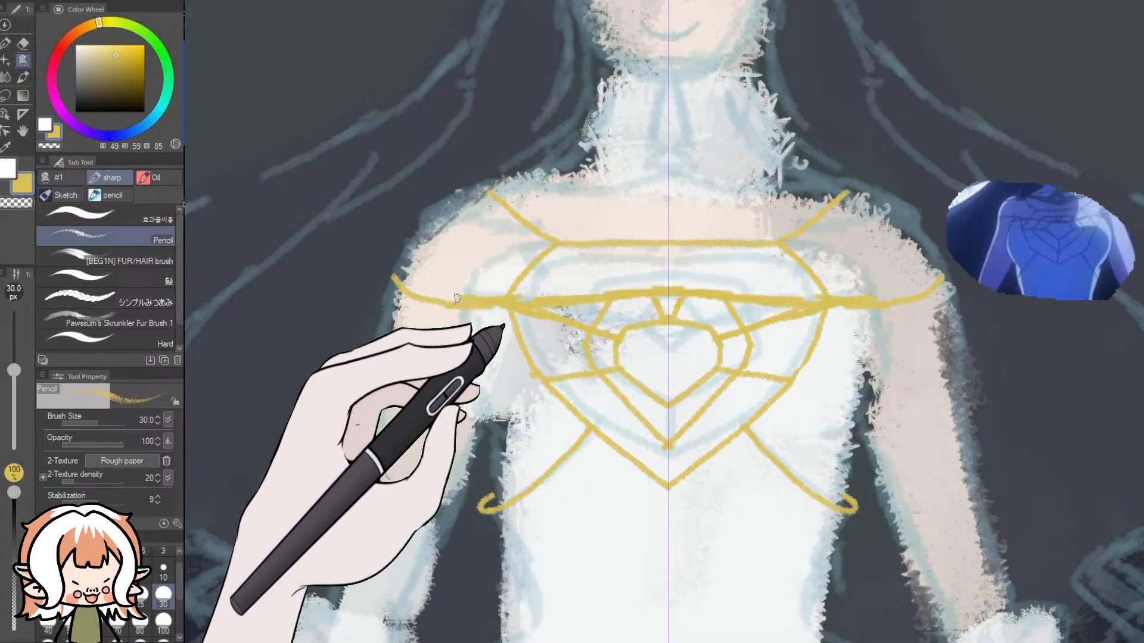
pyautogui.moveTo(408, 266)
pyautogui.mouseDown()
pyautogui.moveTo(388, 275)
pyautogui.moveTo(394, 284)
pyautogui.mouseUp()
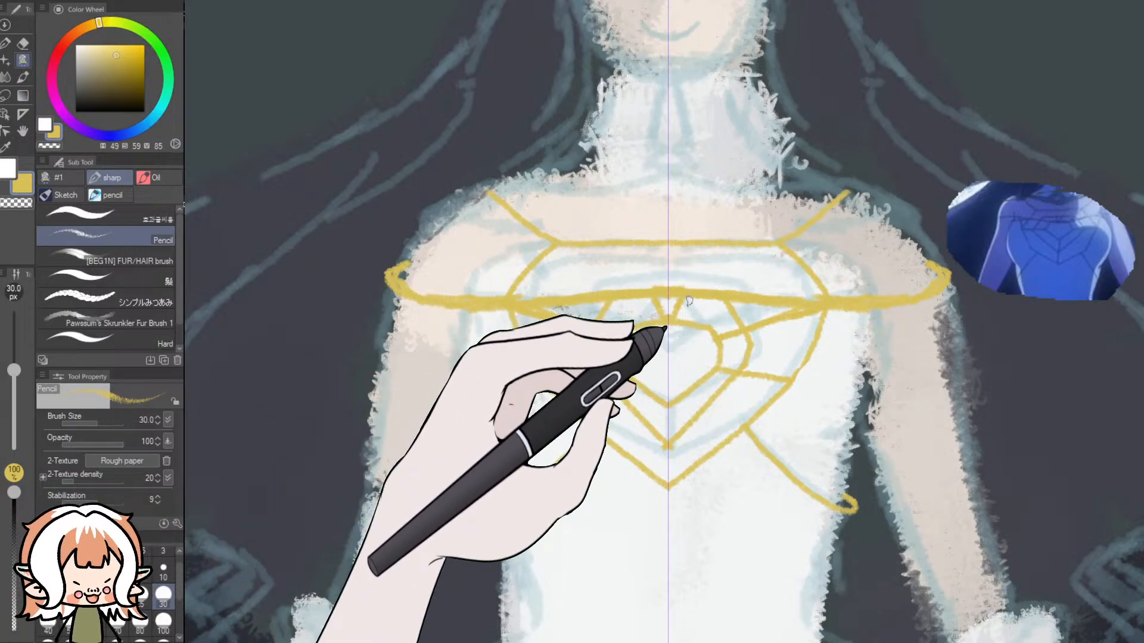
pyautogui.moveTo(631, 340)
pyautogui.mouseDown()
pyautogui.moveTo(679, 333)
pyautogui.moveTo(643, 328)
pyautogui.moveTo(609, 342)
pyautogui.moveTo(546, 324)
pyautogui.mouseUp()
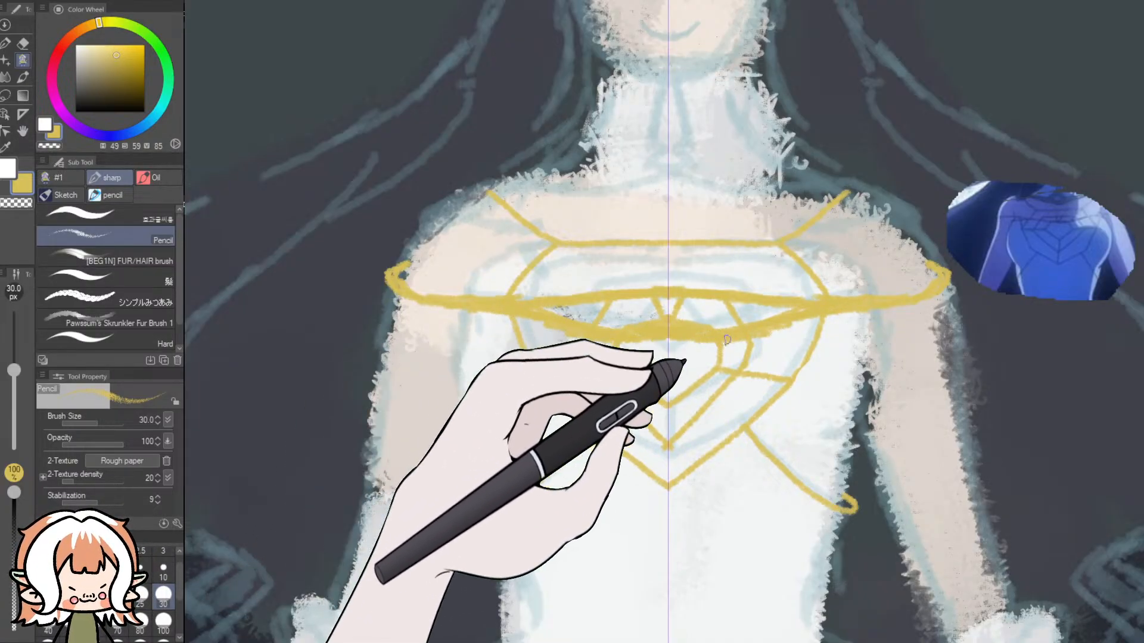
# - Thicken the sagging lower edge of the gold chest band at 30 px and trim it with a 10 px eraser
pyautogui.moveTo(775, 332)
pyautogui.mouseDown()
pyautogui.moveTo(860, 310)
pyautogui.moveTo(748, 332)
pyautogui.mouseUp()
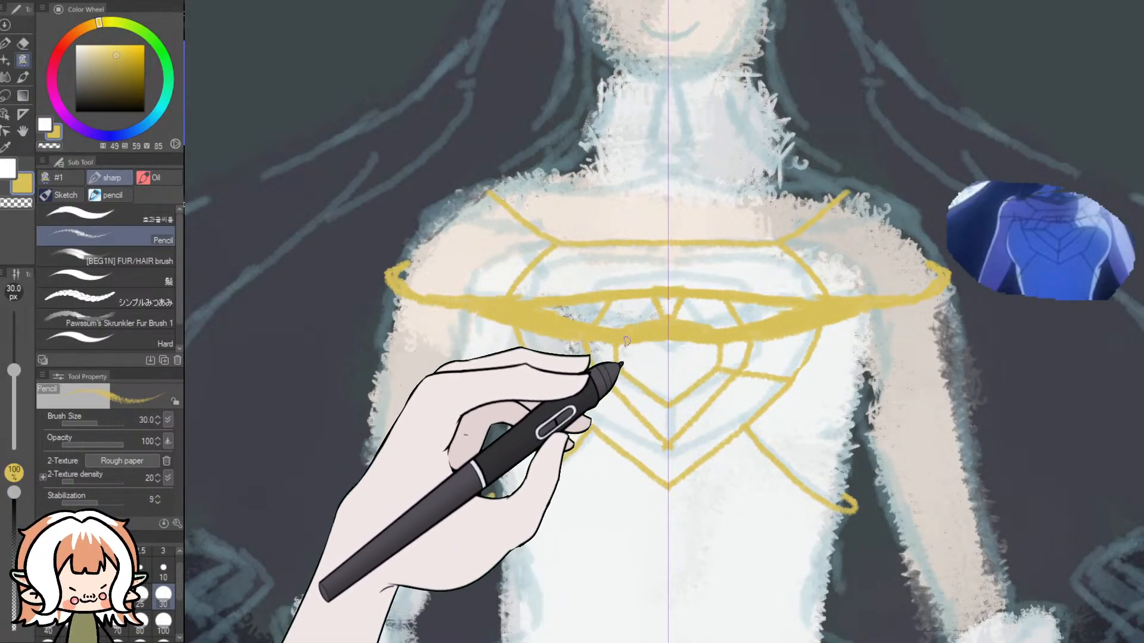
pyautogui.click(23, 44)
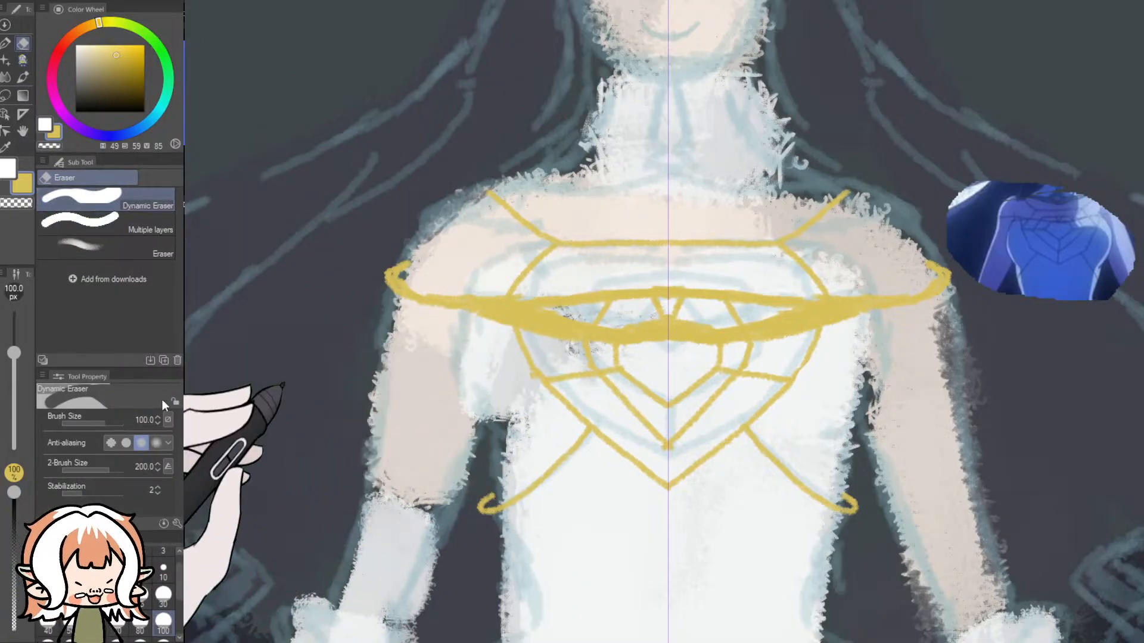
pyautogui.click(163, 571)
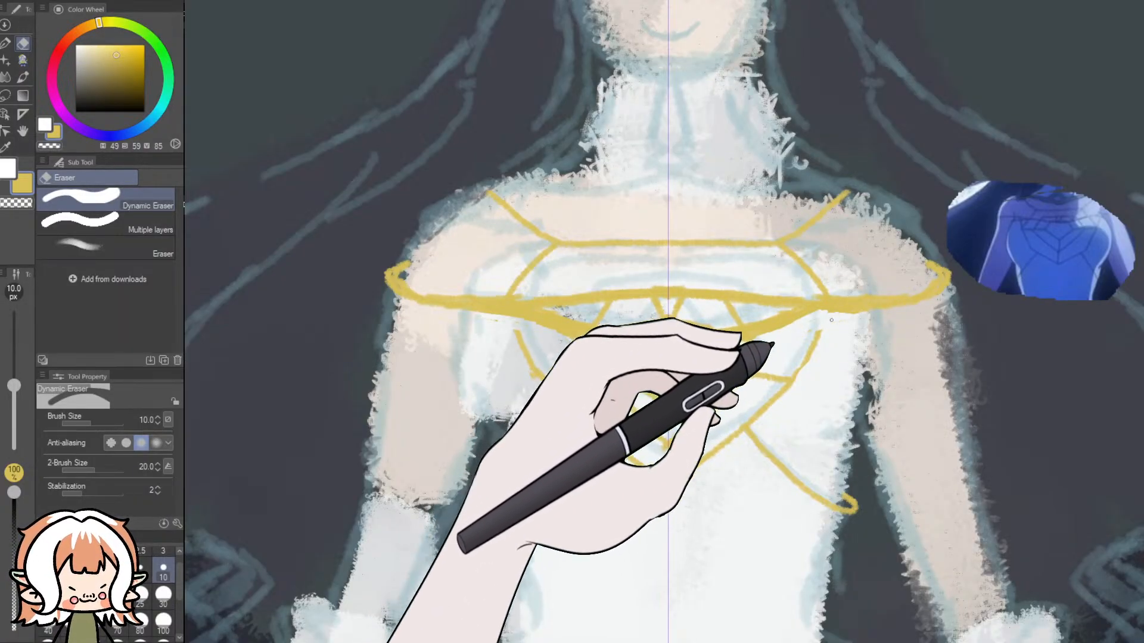
pyautogui.click(23, 59)
pyautogui.moveTo(453, 302); pyautogui.dragTo(392, 271)
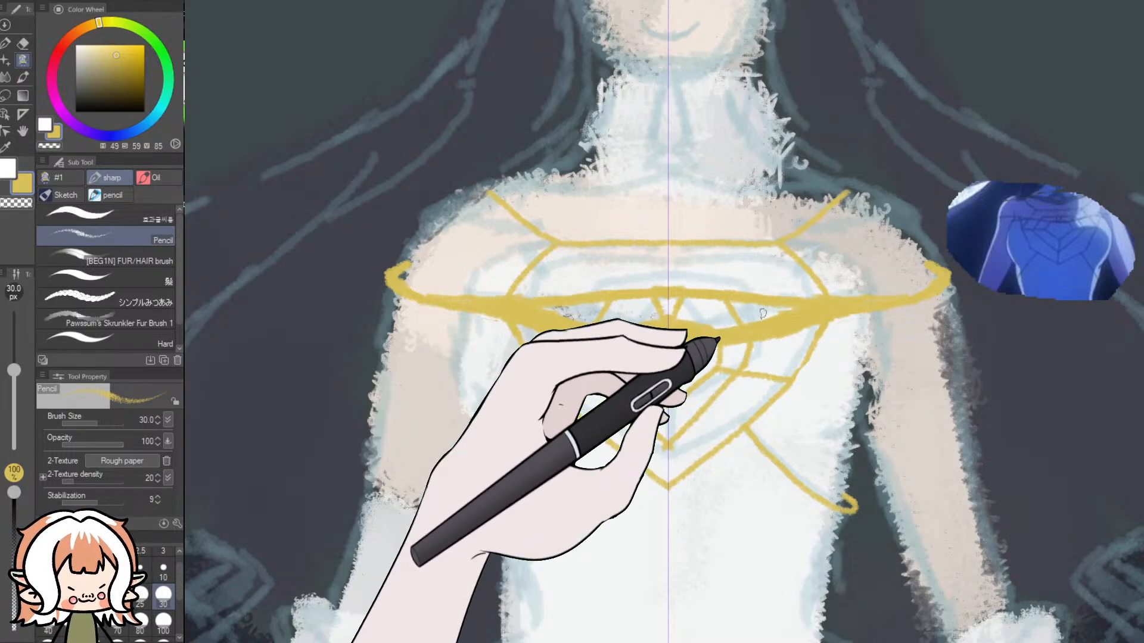
pyautogui.scroll(-6, 761, 312)
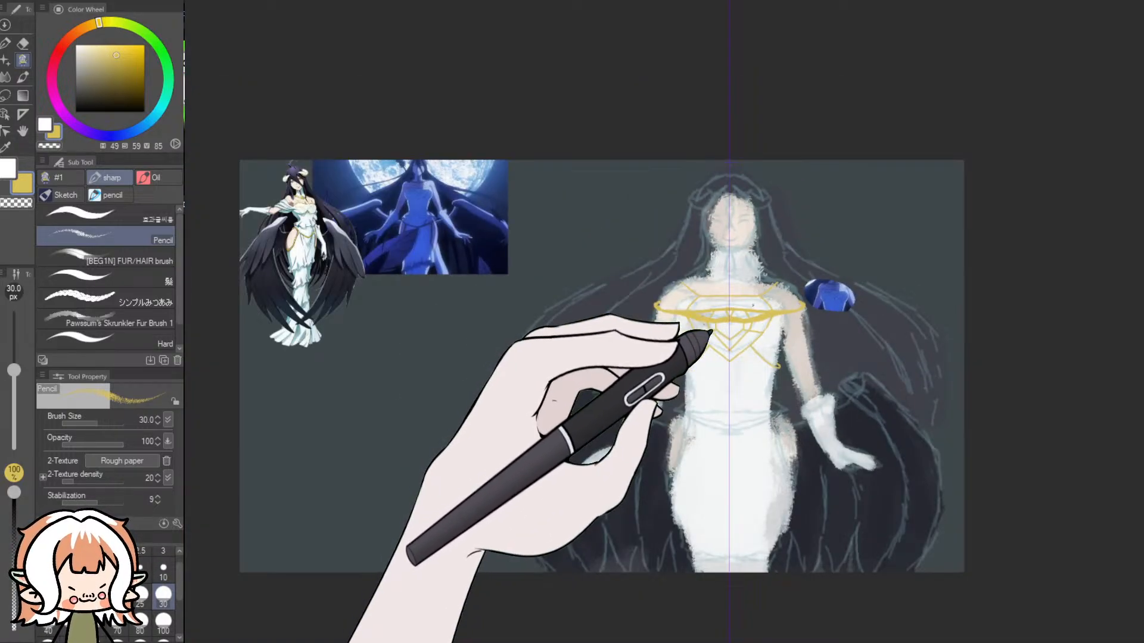
pyautogui.scroll(6, 754, 307)
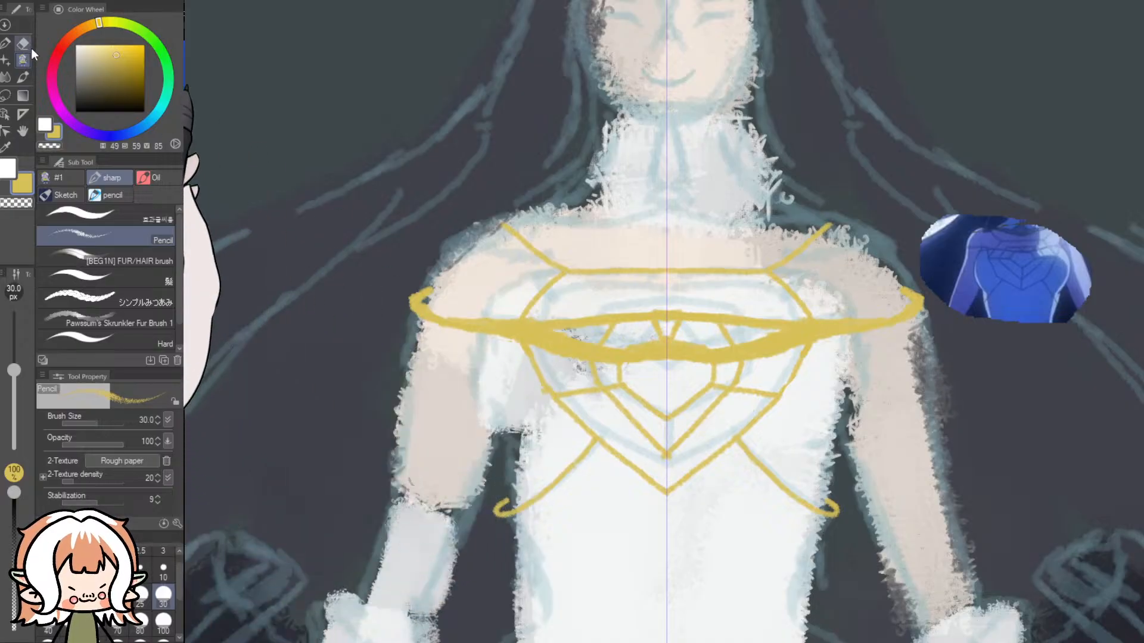
# - Erase the entire gold ornament from the chest and arms with the Dynamic Eraser at up to 100 px and return to the Pencil
pyautogui.click(23, 43)
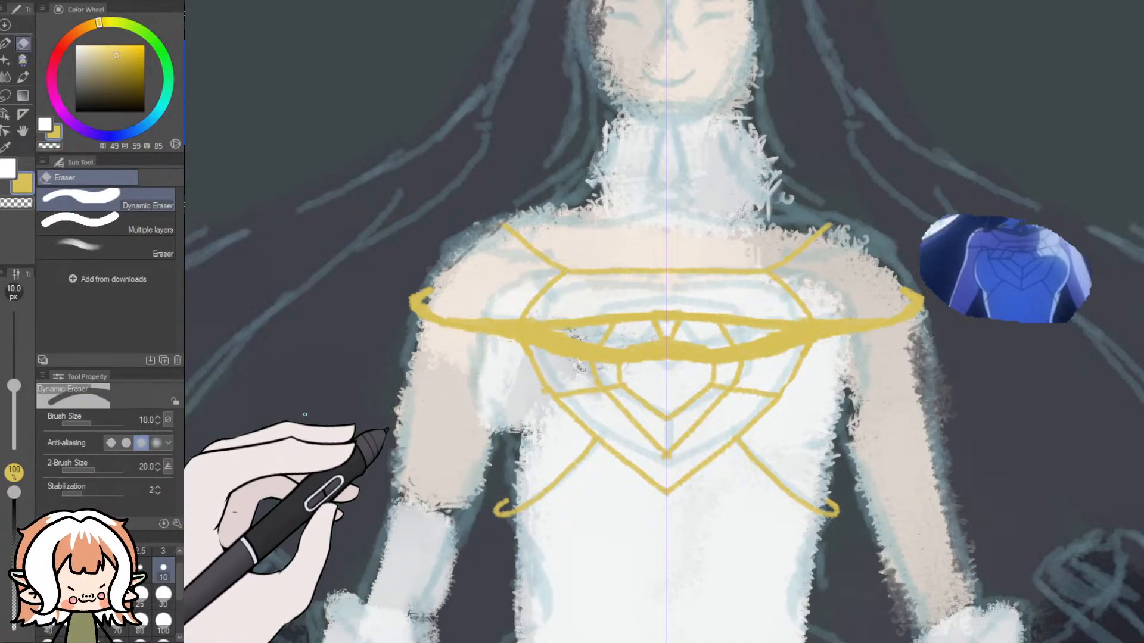
pyautogui.click(164, 594)
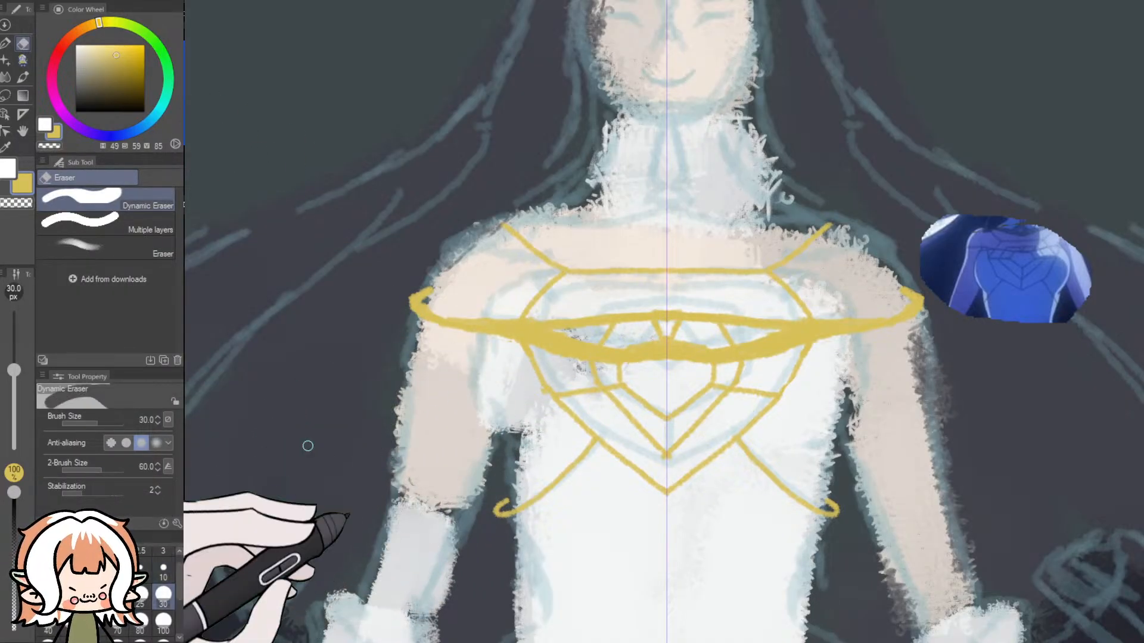
pyautogui.moveTo(424, 317); pyautogui.dragTo(428, 298)
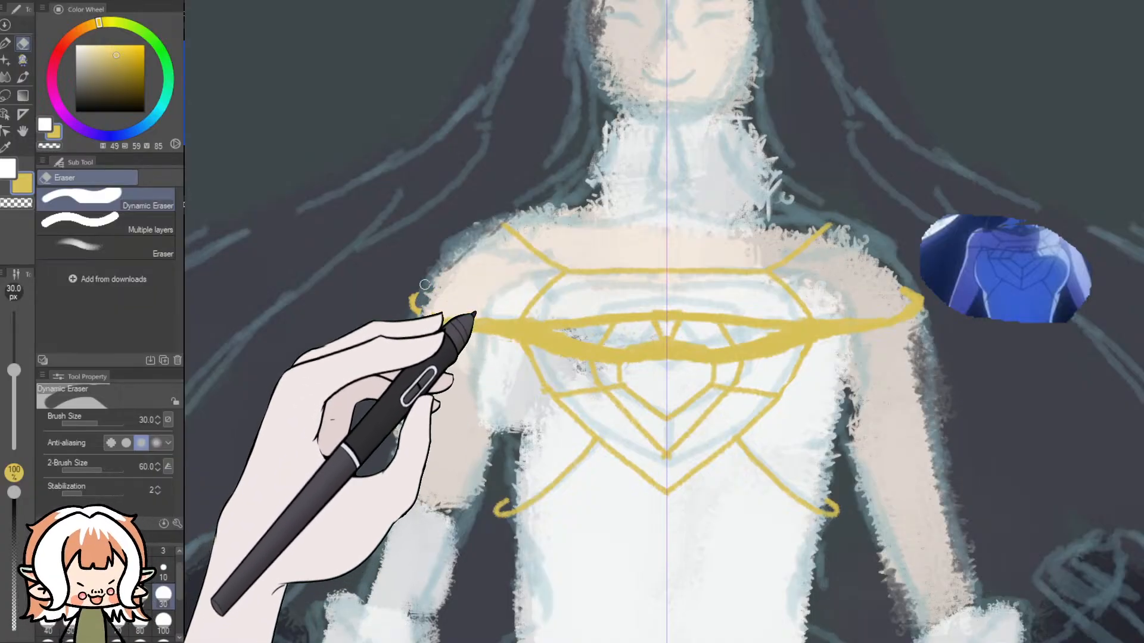
pyautogui.click(164, 621)
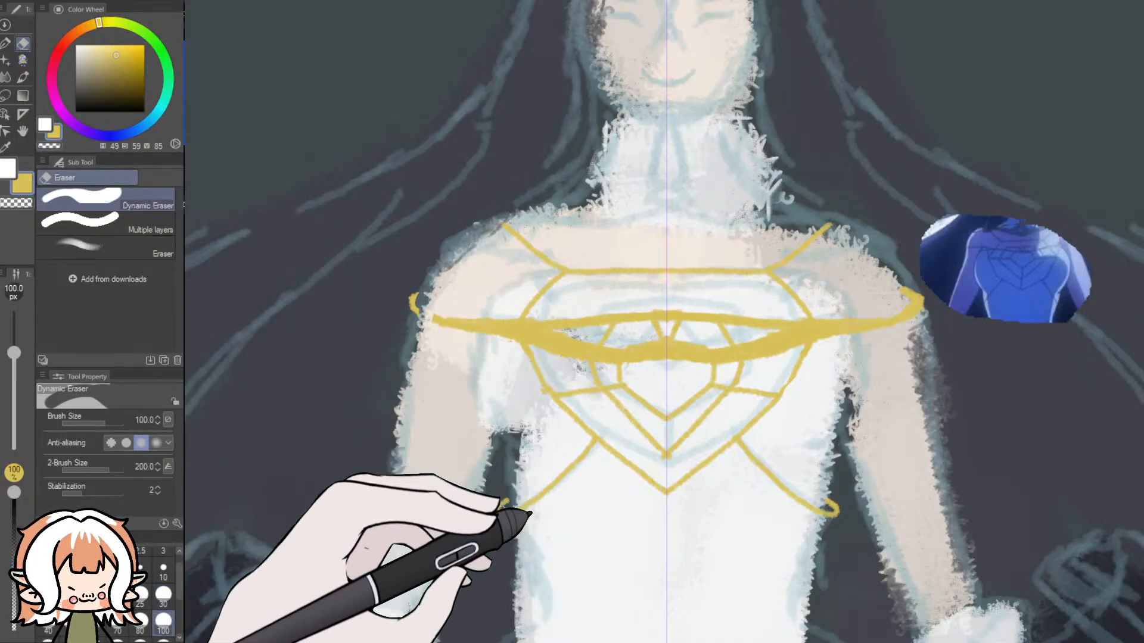
pyautogui.moveTo(568, 488)
pyautogui.mouseDown()
pyautogui.moveTo(654, 461)
pyautogui.moveTo(632, 441)
pyautogui.moveTo(727, 479)
pyautogui.moveTo(753, 420)
pyautogui.moveTo(840, 509)
pyautogui.moveTo(782, 474)
pyautogui.moveTo(704, 490)
pyautogui.moveTo(815, 354)
pyautogui.moveTo(819, 318)
pyautogui.moveTo(950, 314)
pyautogui.moveTo(878, 335)
pyautogui.moveTo(893, 316)
pyautogui.moveTo(881, 263)
pyautogui.moveTo(803, 252)
pyautogui.moveTo(765, 301)
pyautogui.moveTo(792, 326)
pyautogui.moveTo(765, 278)
pyautogui.moveTo(747, 378)
pyautogui.moveTo(769, 378)
pyautogui.moveTo(733, 294)
pyautogui.moveTo(691, 310)
pyautogui.moveTo(711, 305)
pyautogui.moveTo(515, 239)
pyautogui.moveTo(603, 328)
pyautogui.moveTo(645, 332)
pyautogui.mouseUp()
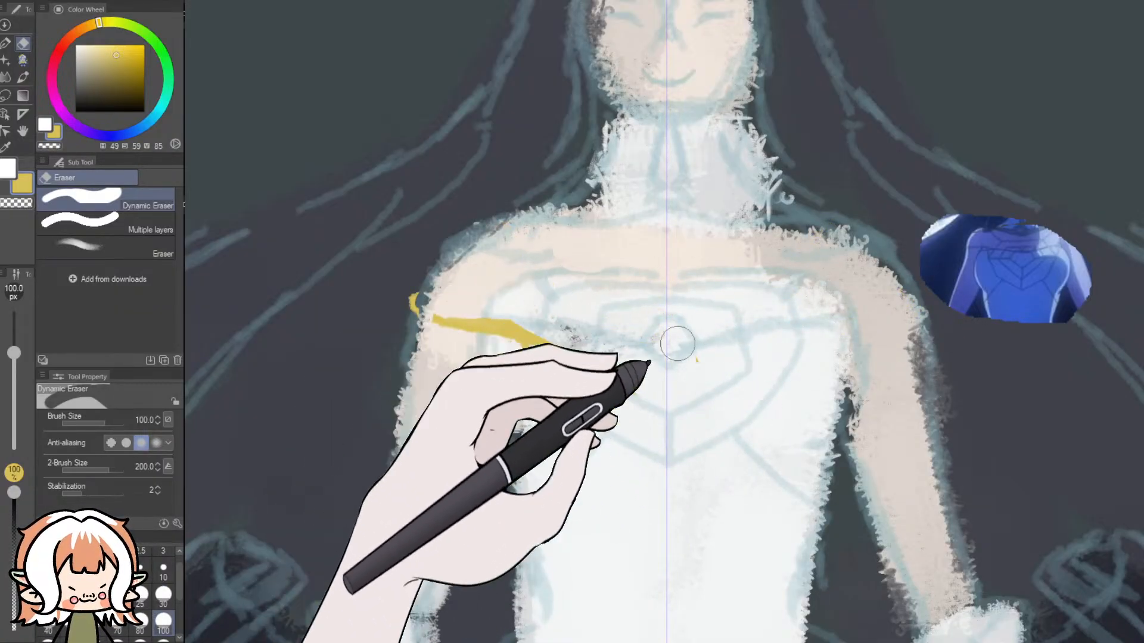
pyautogui.moveTo(575, 386)
pyautogui.mouseDown()
pyautogui.moveTo(439, 319)
pyautogui.moveTo(608, 426)
pyautogui.moveTo(424, 315)
pyautogui.moveTo(472, 335)
pyautogui.moveTo(428, 307)
pyautogui.mouseUp()
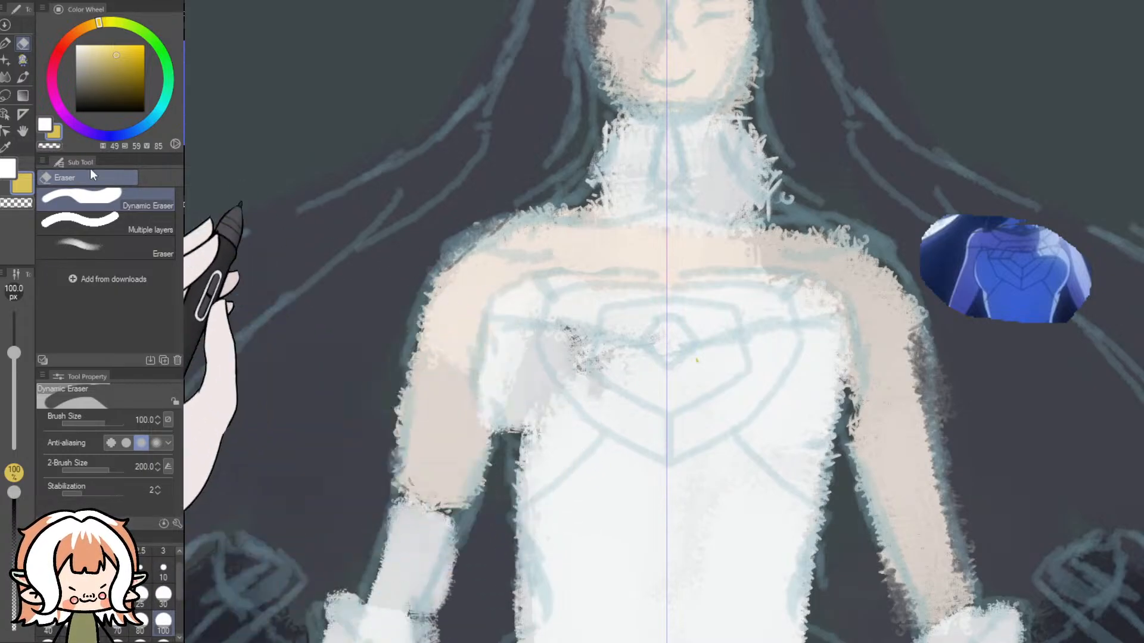
pyautogui.click(21, 60)
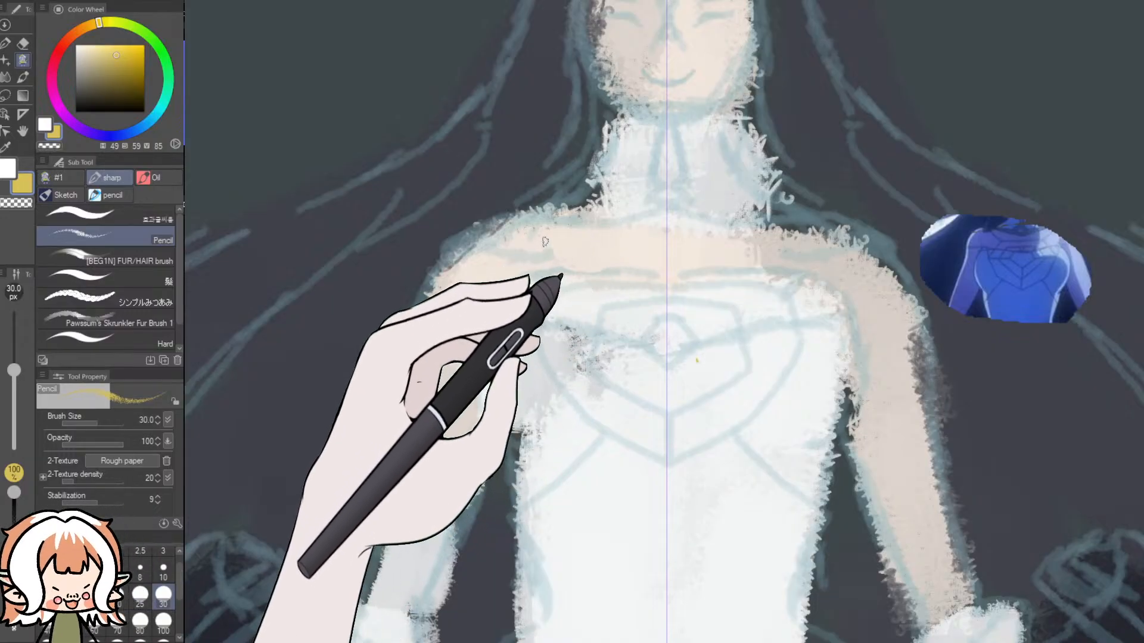
pyautogui.moveTo(532, 217); pyautogui.dragTo(565, 245)
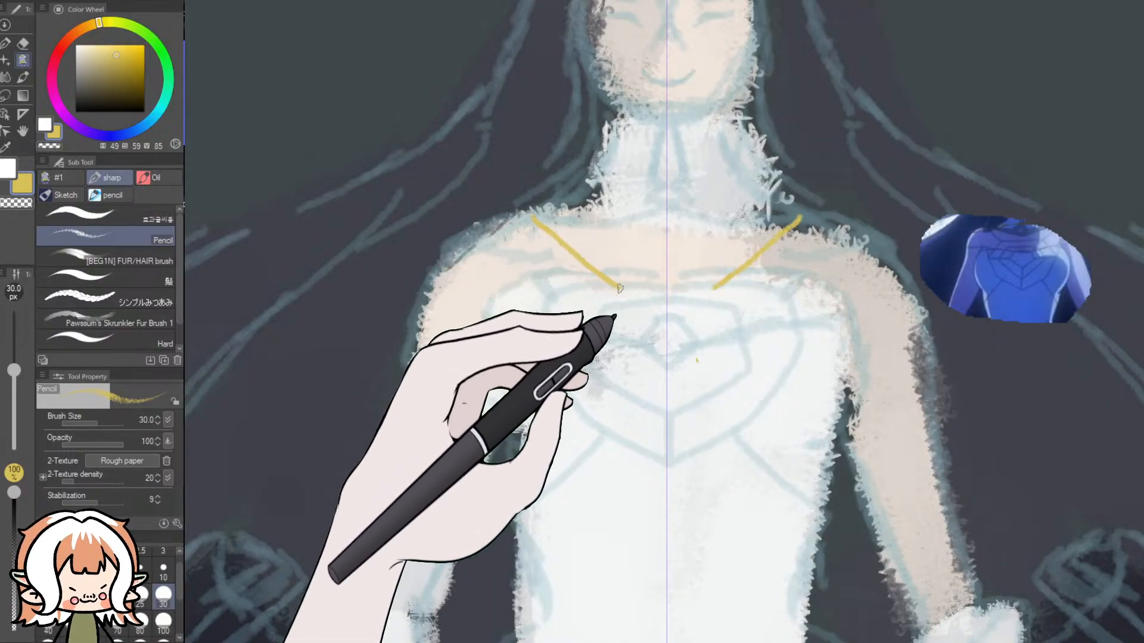
pyautogui.moveTo(656, 292); pyautogui.dragTo(667, 292)
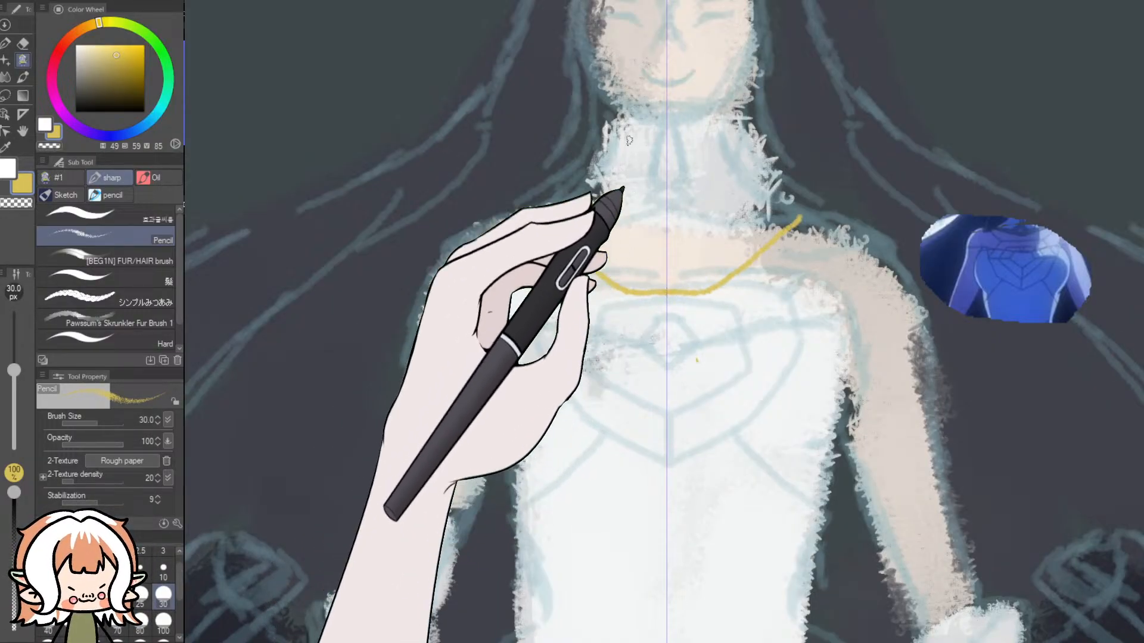
pyautogui.hotkey('ctrl', 'z')
pyautogui.moveTo(511, 222); pyautogui.dragTo(536, 260)
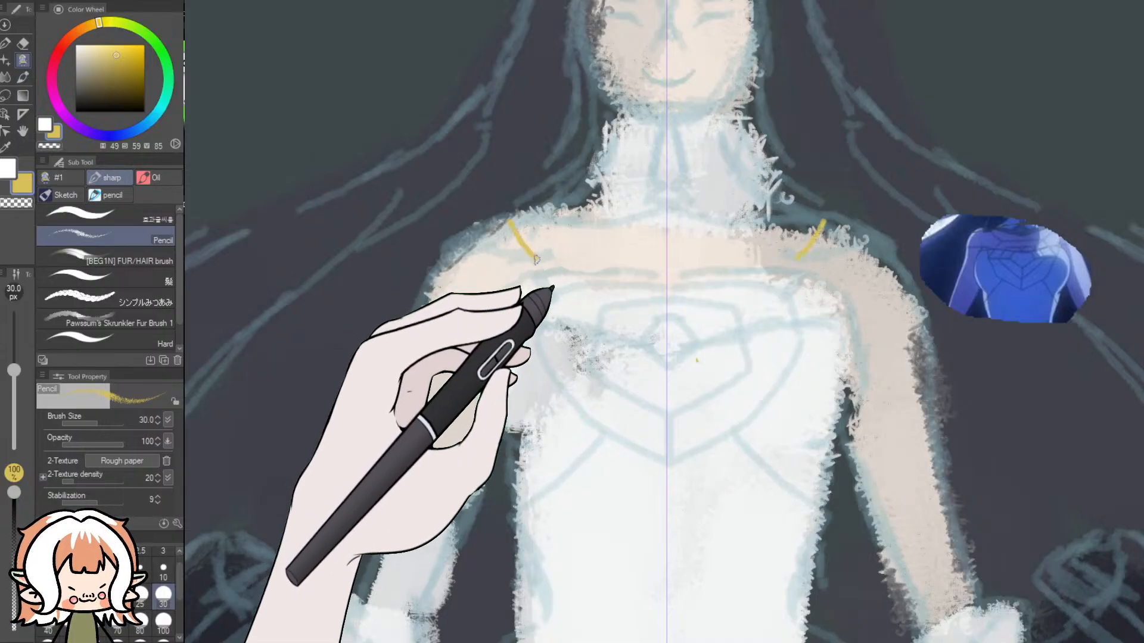
pyautogui.moveTo(605, 314); pyautogui.dragTo(657, 316)
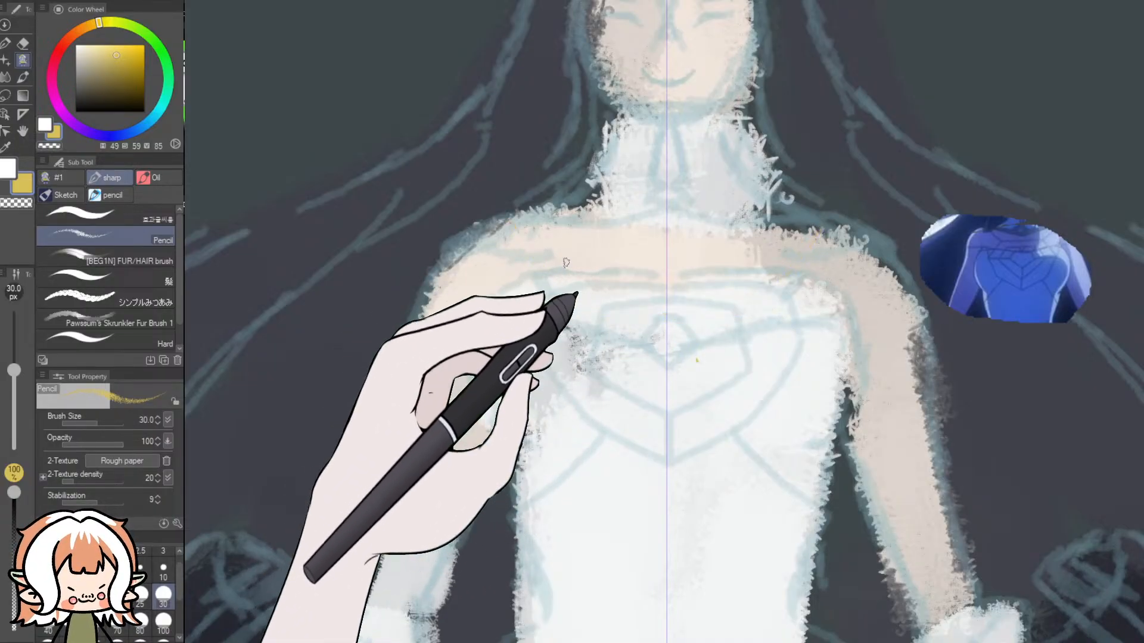
# - Draw a new mirrored gold outline with diagonal shoulder strands, a chest bar, angular sides, a pointed base and hooked lower strands
pyautogui.moveTo(506, 225); pyautogui.dragTo(546, 279)
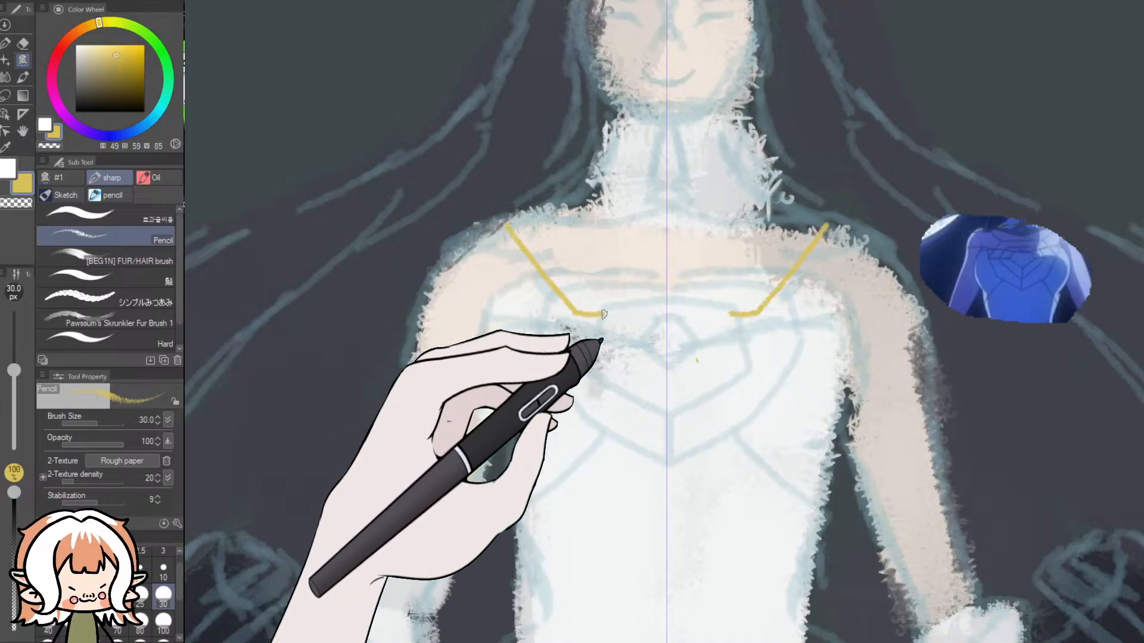
pyautogui.moveTo(602, 314); pyautogui.dragTo(667, 316)
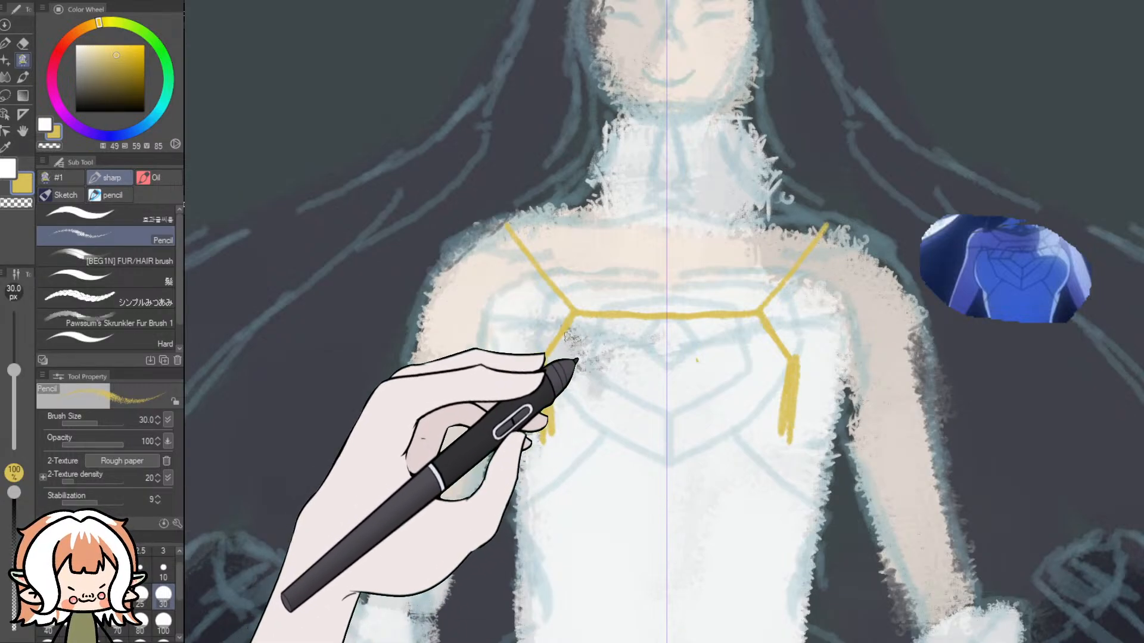
pyautogui.hotkey('ctrl', 'z')
pyautogui.hotkey('ctrl', 'z')
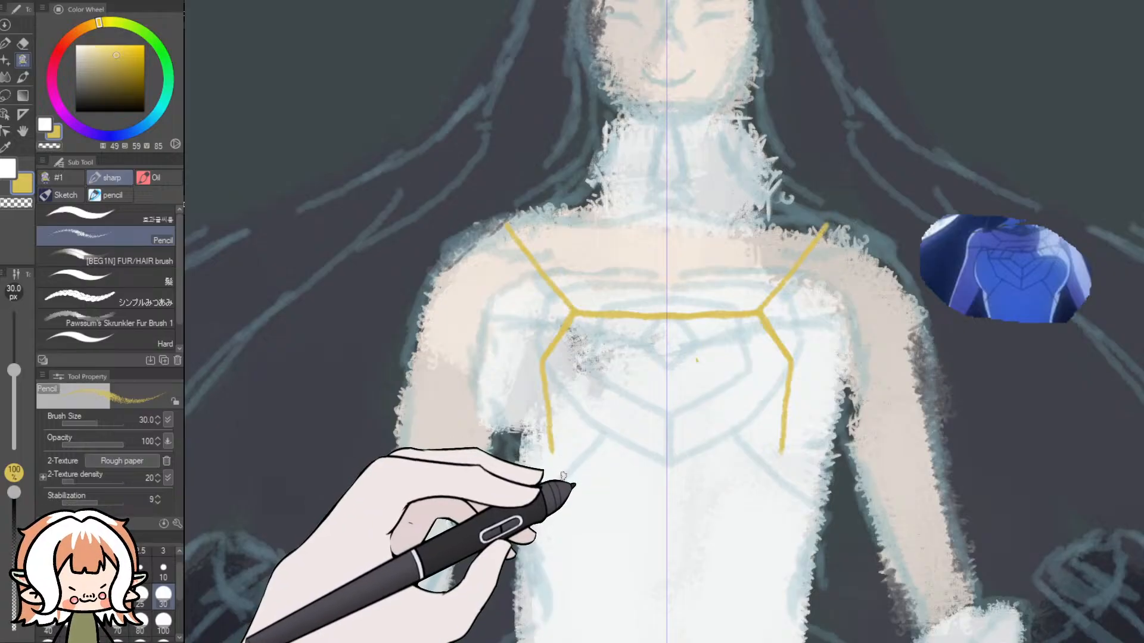
pyautogui.moveTo(598, 505)
pyautogui.mouseDown()
pyautogui.moveTo(667, 557)
pyautogui.moveTo(763, 507)
pyautogui.moveTo(833, 557)
pyautogui.moveTo(823, 534)
pyautogui.mouseUp()
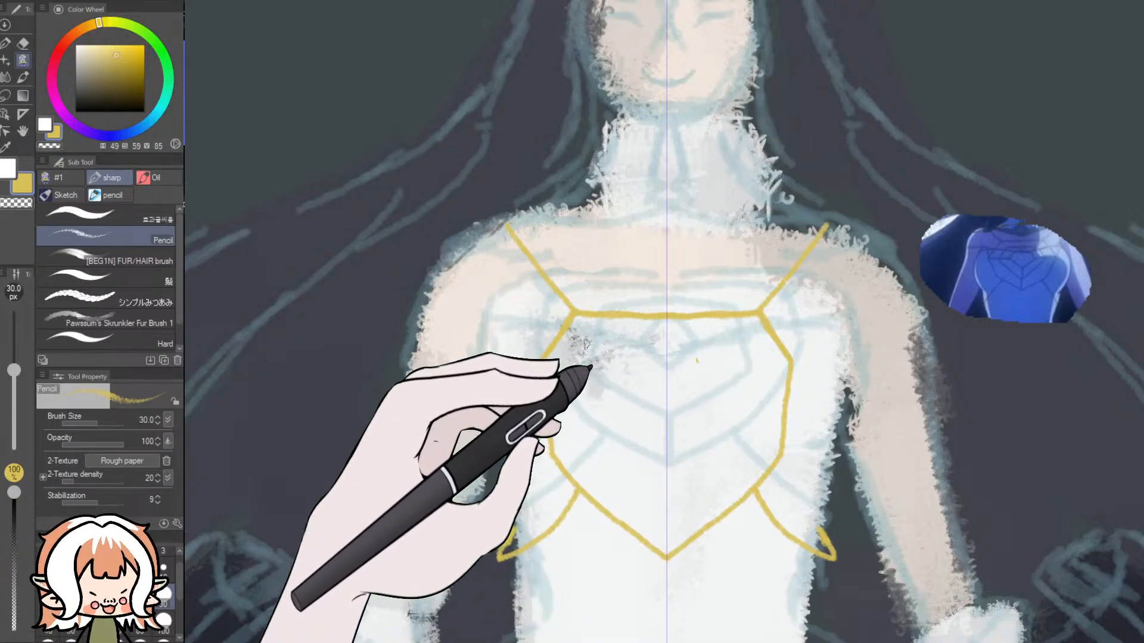
# - Draw a nested shield and faceted central gem inside the gold outline, linked by strands that reach hooked ends around the upper arms
pyautogui.moveTo(591, 348)
pyautogui.mouseDown()
pyautogui.moveTo(743, 347)
pyautogui.moveTo(588, 396)
pyautogui.mouseUp()
pyautogui.moveTo(745, 348); pyautogui.dragTo(740, 426)
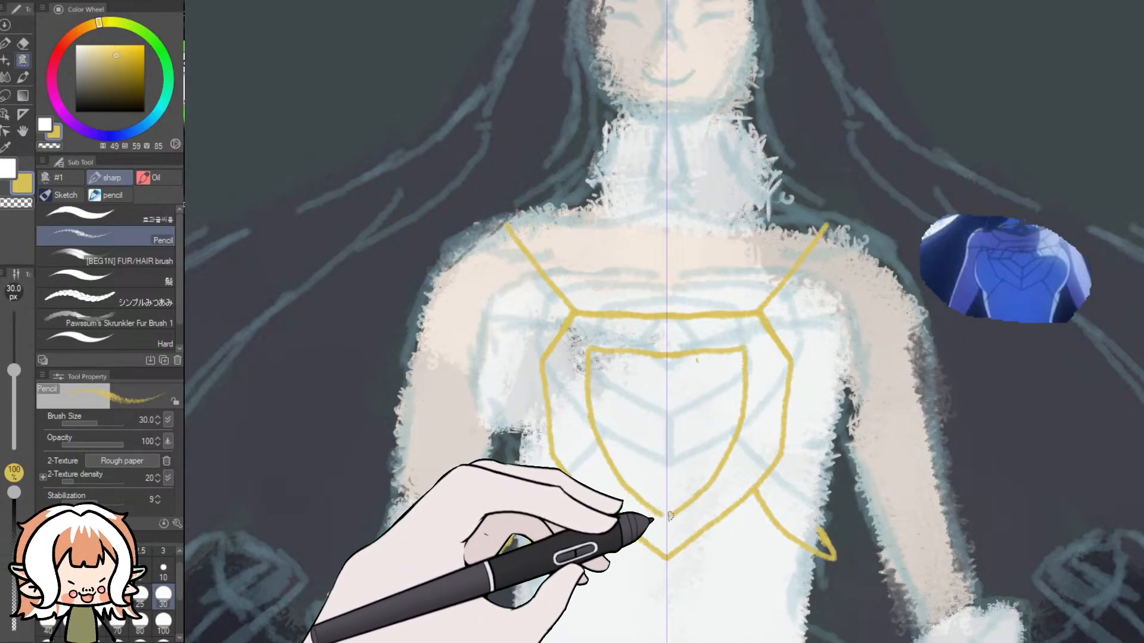
pyautogui.hotkey('ctrl', 'z')
pyautogui.moveTo(744, 349); pyautogui.dragTo(743, 392)
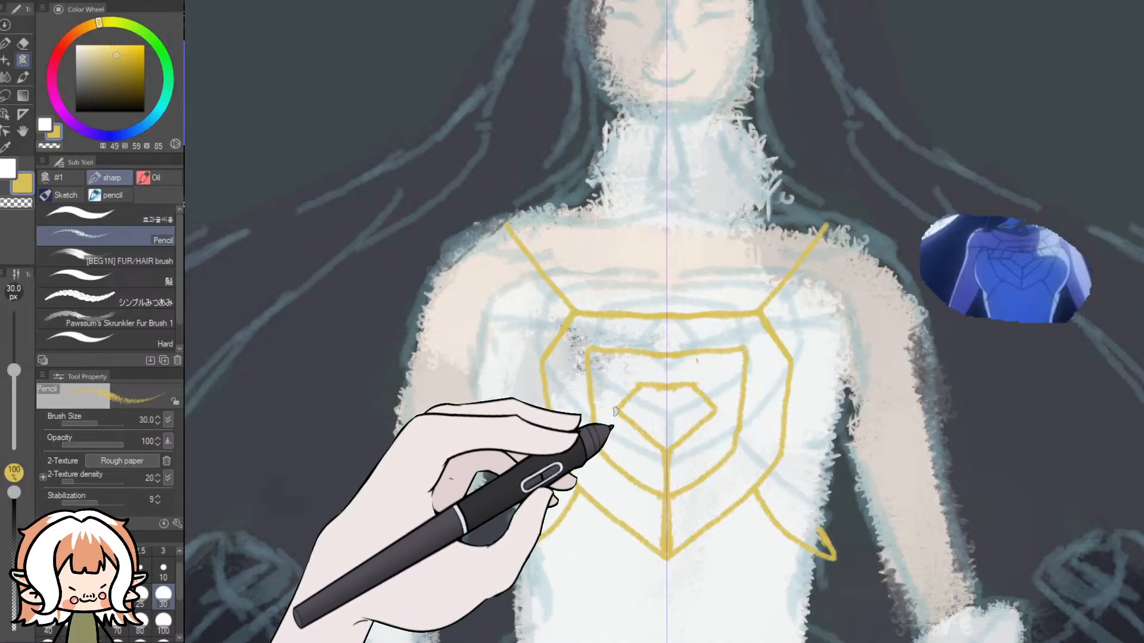
pyautogui.moveTo(608, 409); pyautogui.dragTo(550, 409)
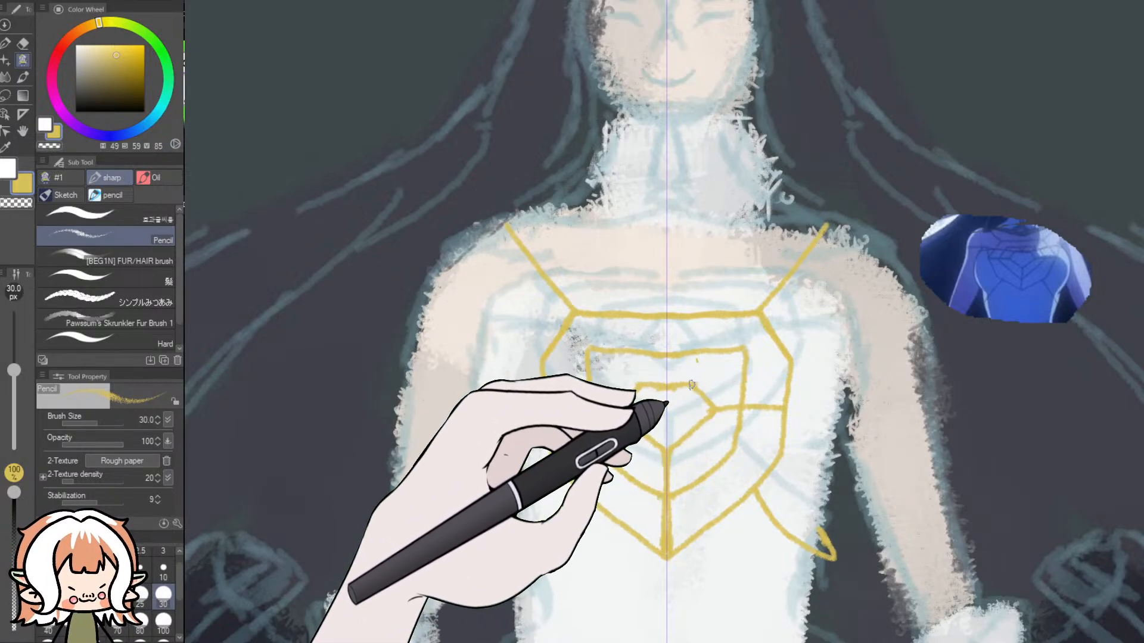
pyautogui.moveTo(755, 370)
pyautogui.mouseDown()
pyautogui.moveTo(925, 316)
pyautogui.moveTo(904, 311)
pyautogui.mouseUp()
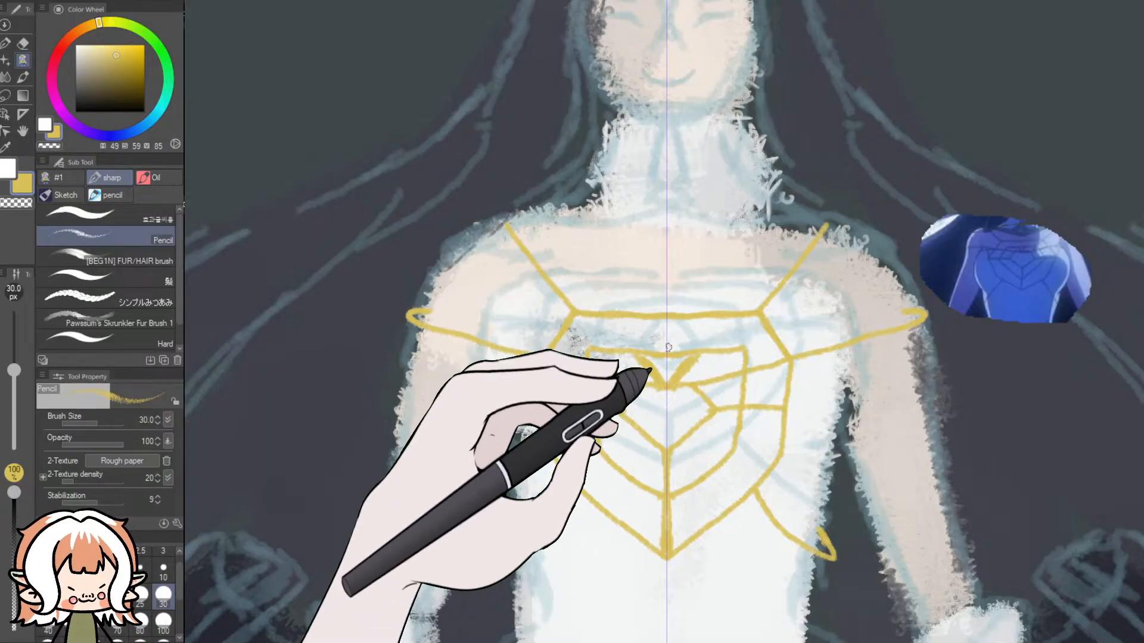
# - Trim the rough edges of the thick V above the central gem with the Dynamic Eraser at 10 px
pyautogui.scroll(4, 669, 348)
pyautogui.scroll(-4, 667, 386)
pyautogui.scroll(6, 696, 409)
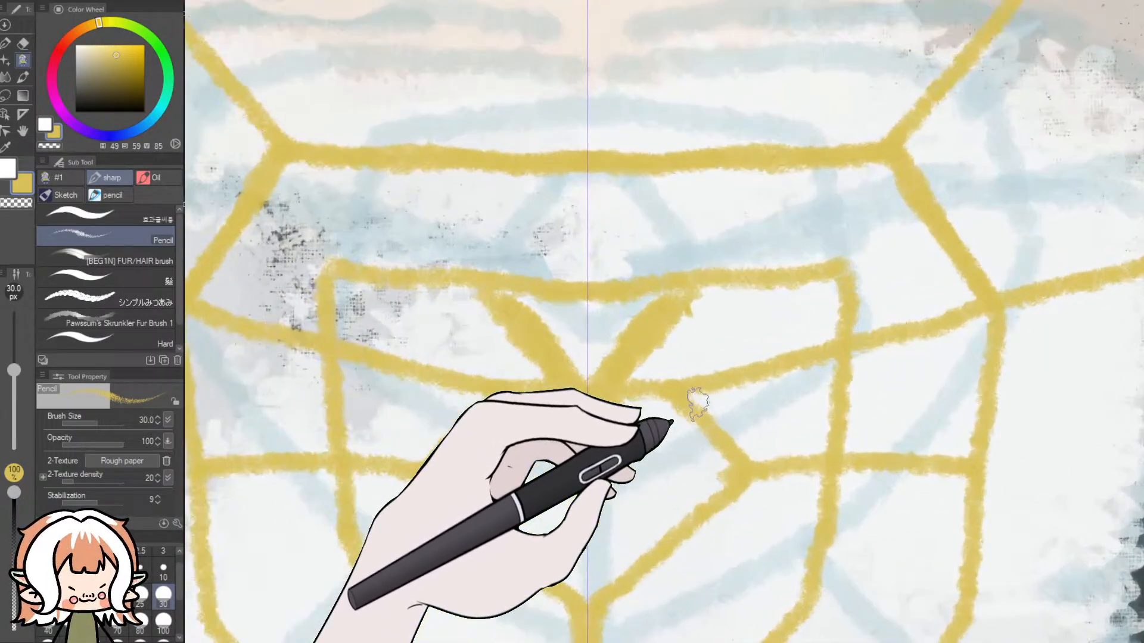
pyautogui.scroll(2, 696, 406)
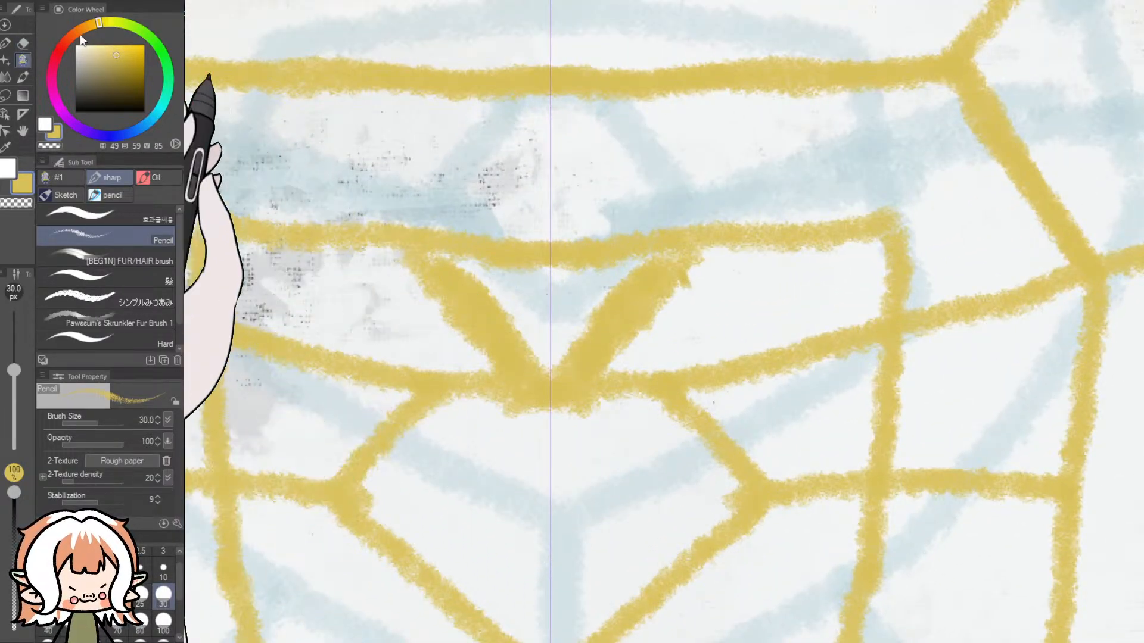
pyautogui.click(21, 42)
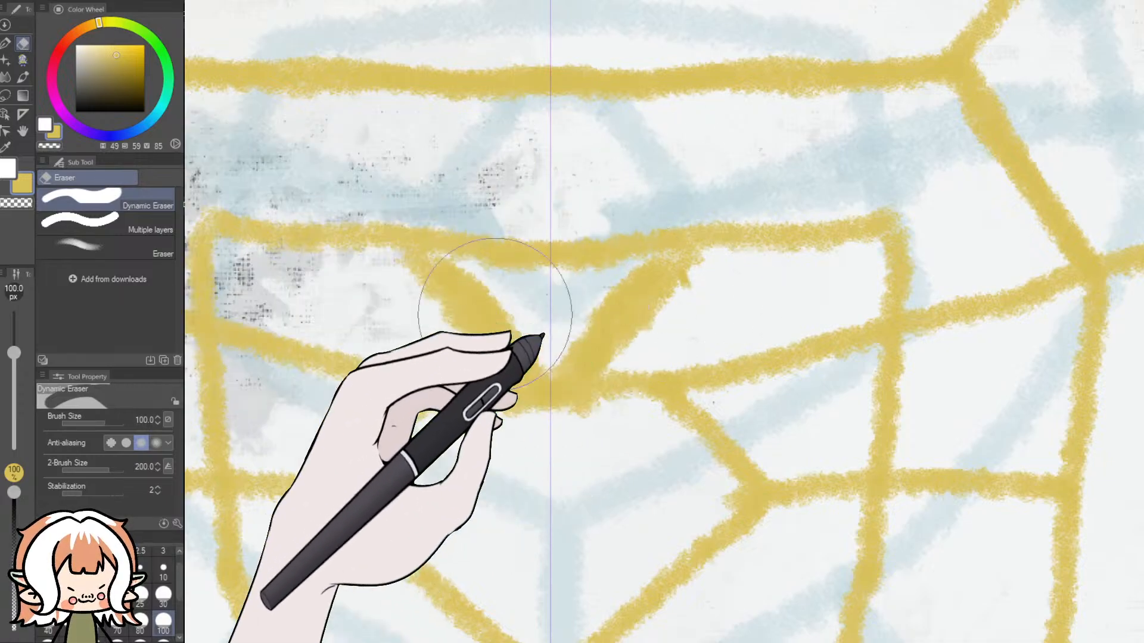
pyautogui.click(164, 569)
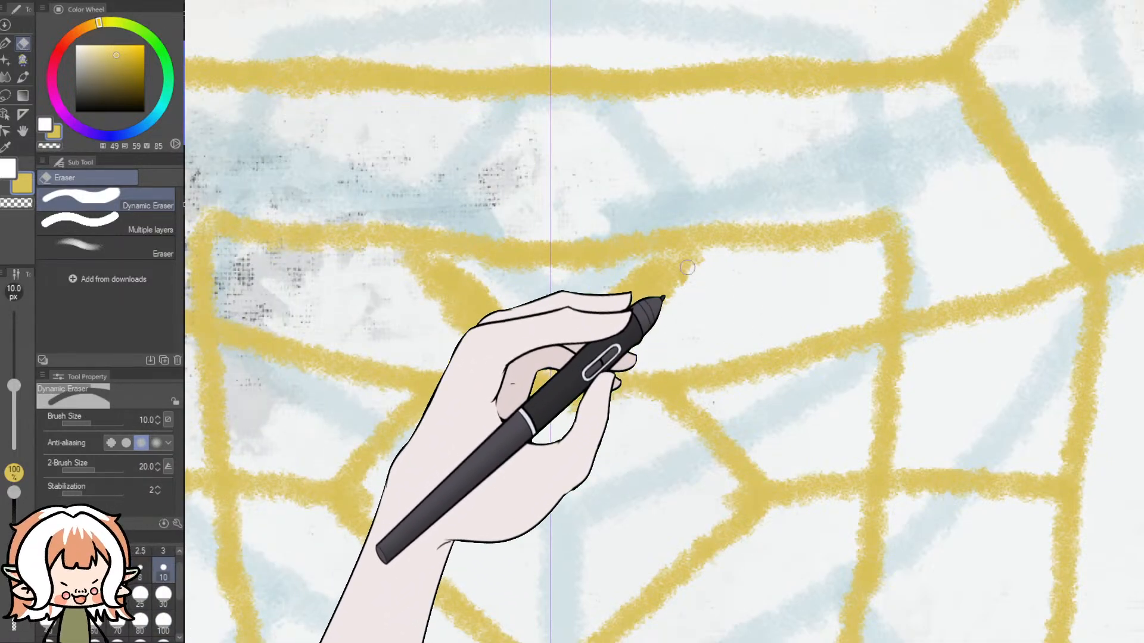
# - Compare the redrawn gold ornament on the full figure with the chest ornament in the reference images
pyautogui.scroll(-8, 670, 253)
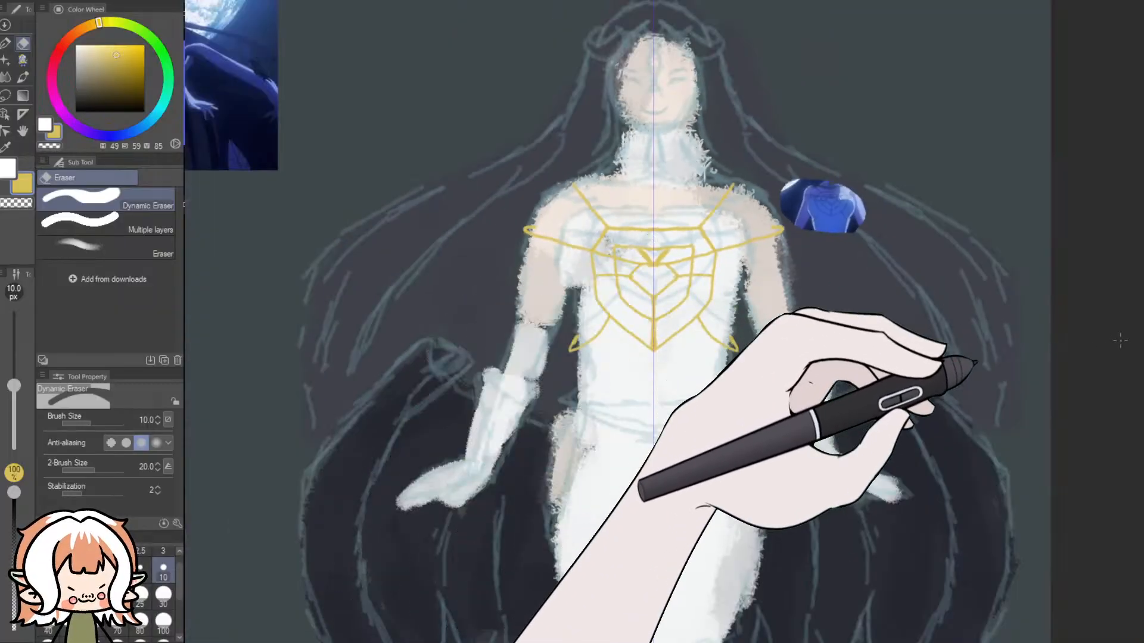
pyautogui.moveTo(1141, 315); pyautogui.dragTo(1141, 290)
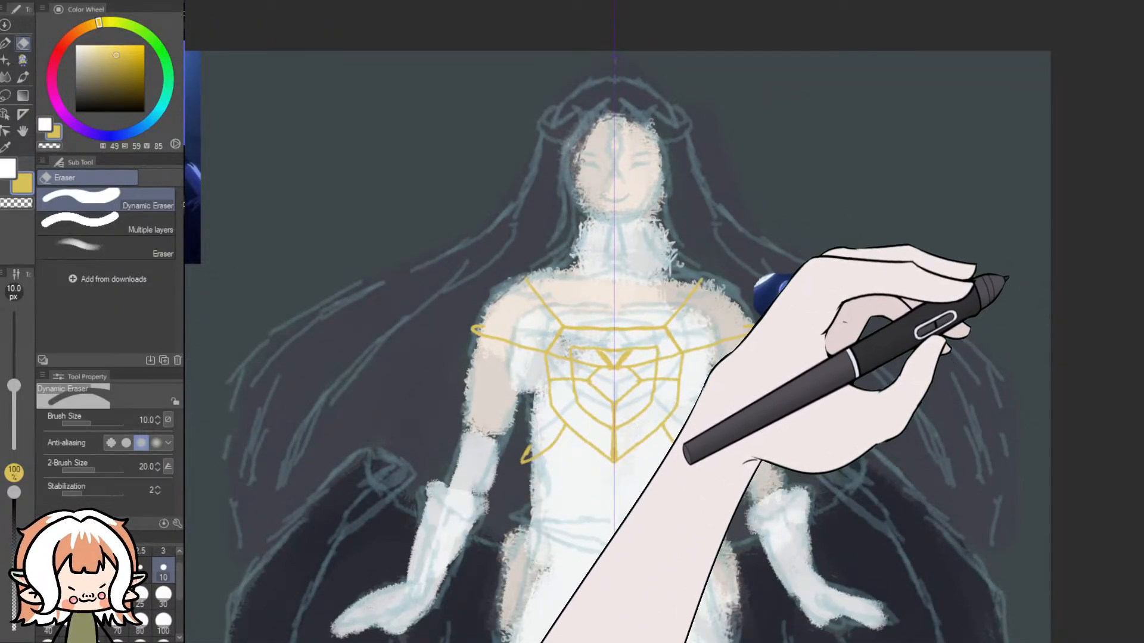
pyautogui.click(1028, 345)
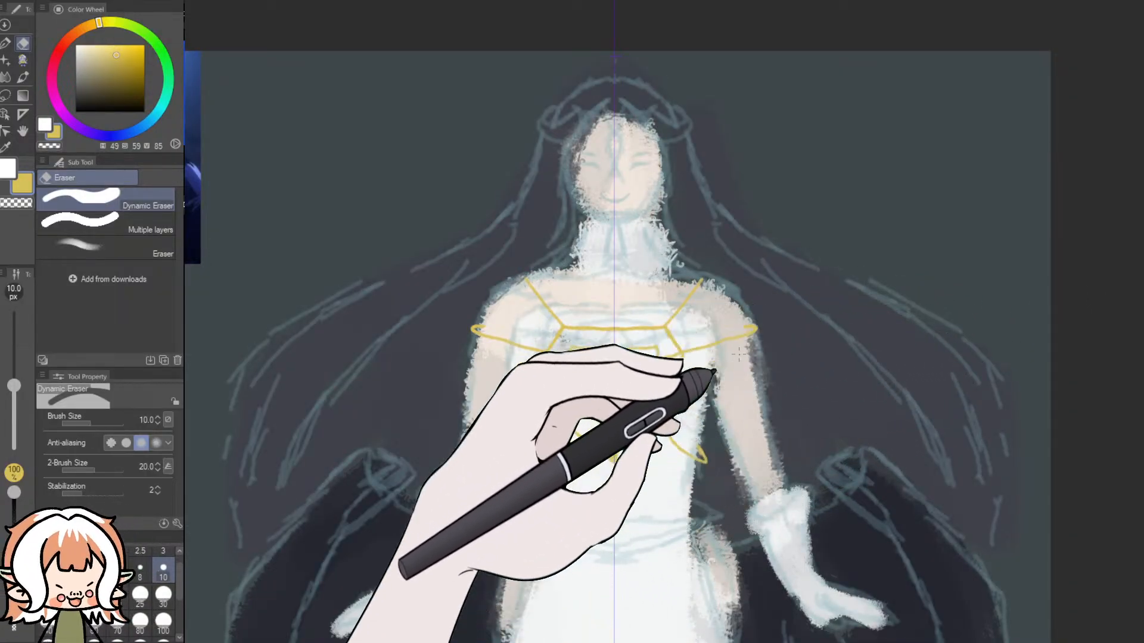
pyautogui.scroll(3, 649, 361)
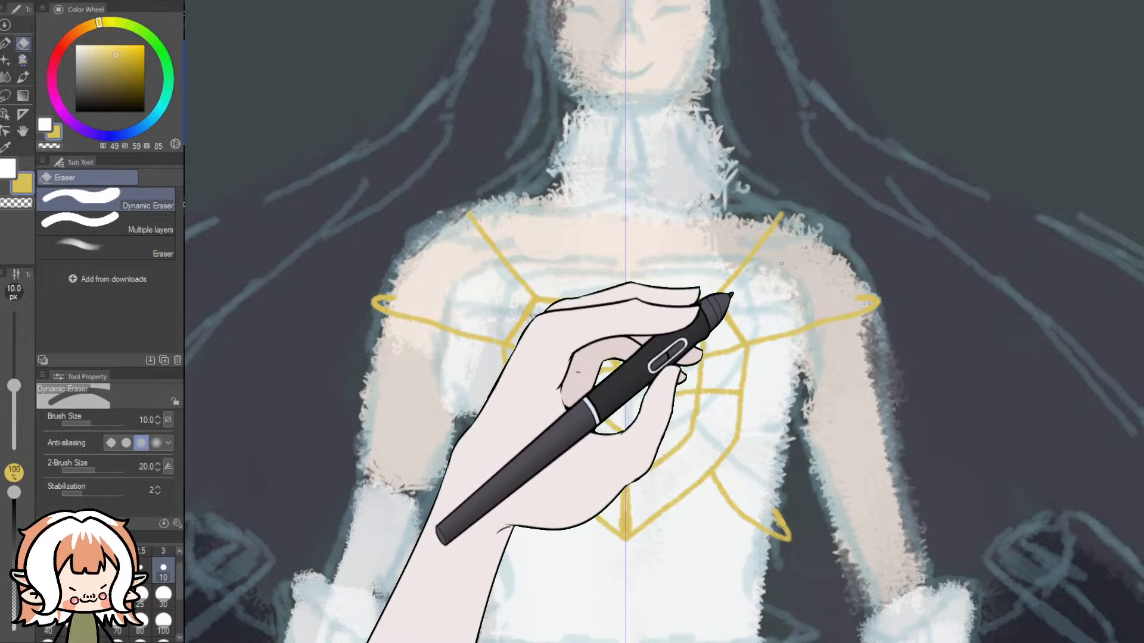
pyautogui.scroll(-4, 795, 204)
pyautogui.scroll(2, 538, 140)
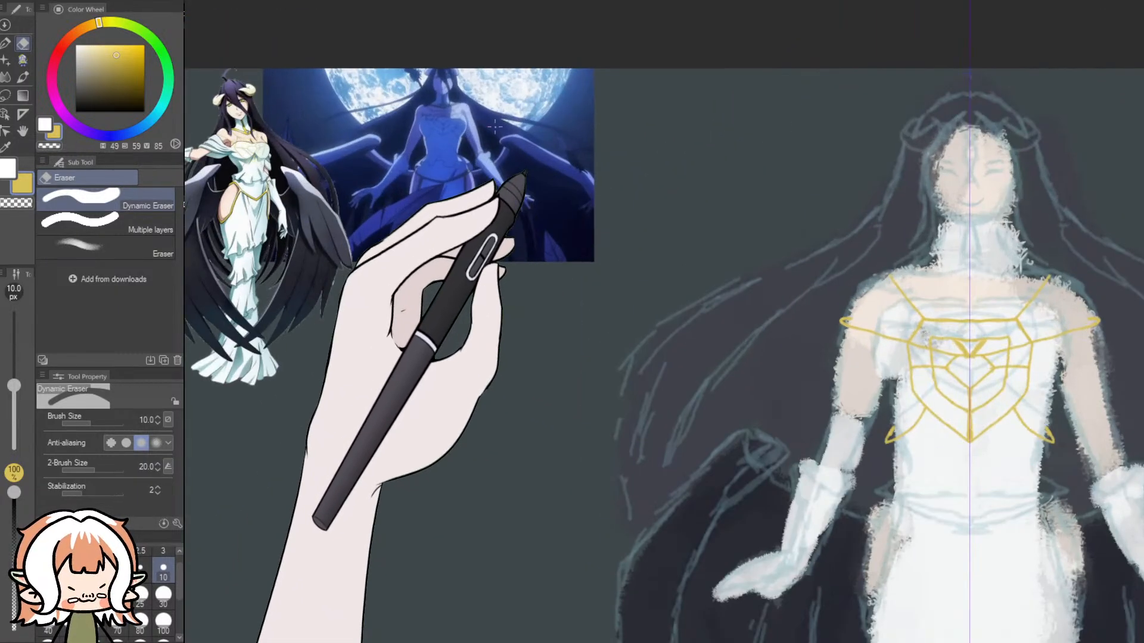
pyautogui.scroll(2, 494, 128)
pyautogui.scroll(-2, 520, 182)
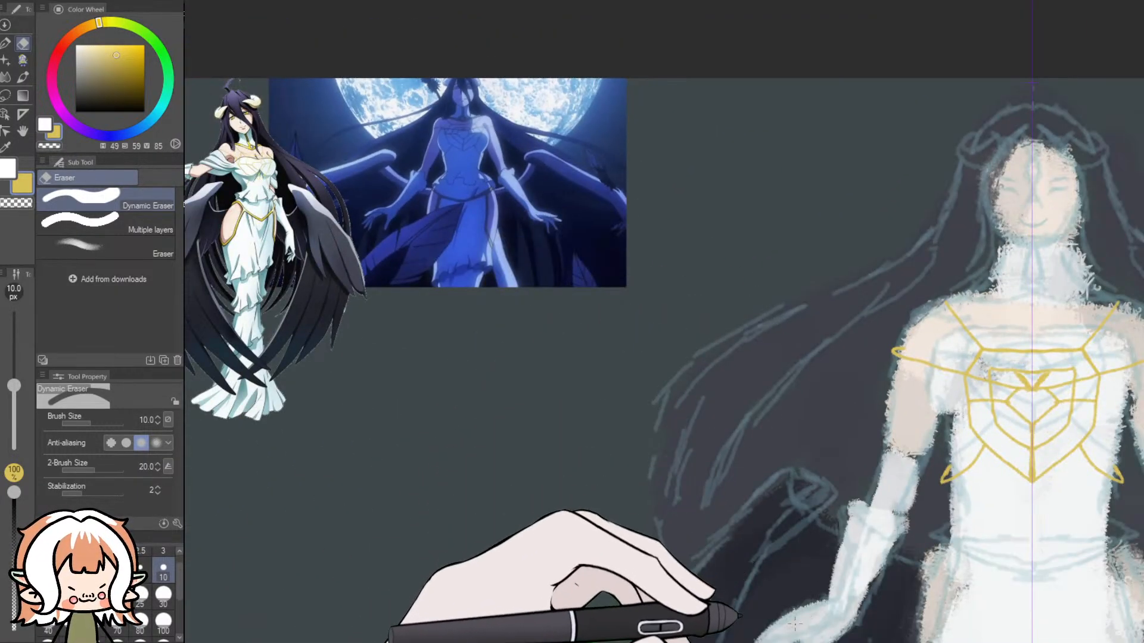
# - Switch from the eraser to the Pencil brush at 40 px for the gold linework around the bodice
pyautogui.moveTo(788, 639); pyautogui.dragTo(847, 639)
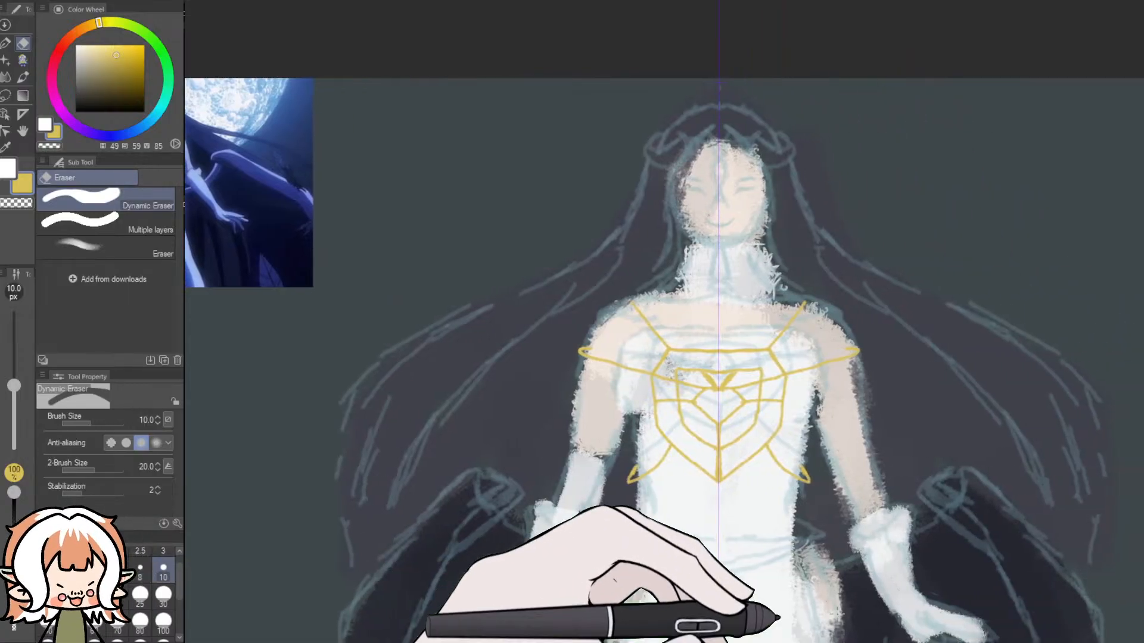
pyautogui.scroll(3, 815, 471)
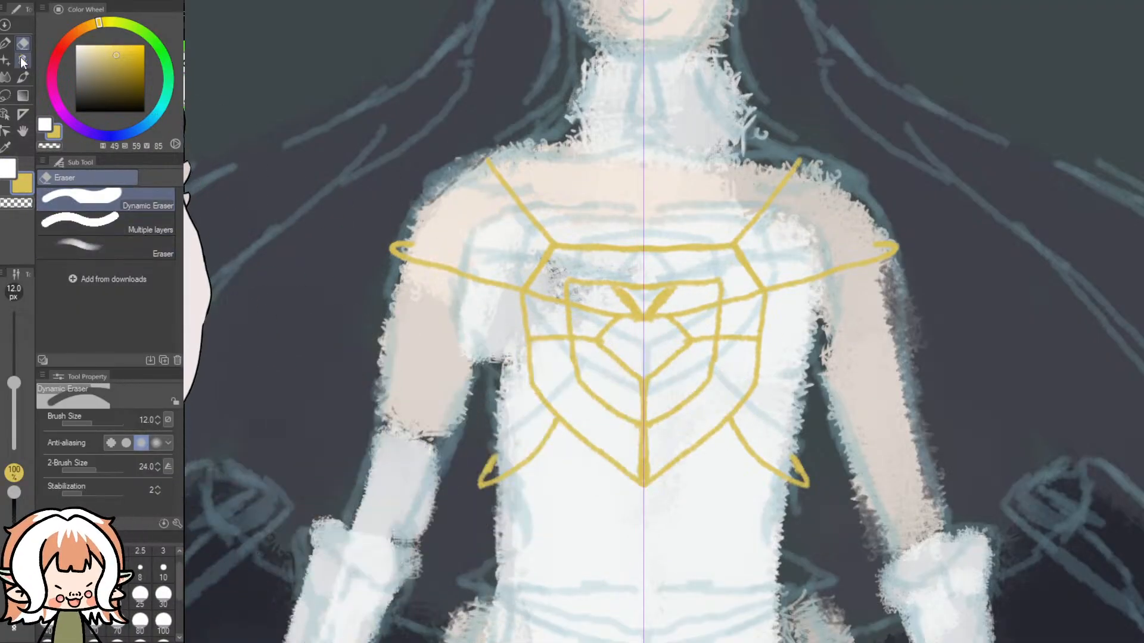
pyautogui.click(21, 58)
# - Try several mirrored gold curves down the bodice sides, starting at the arm strands below the shoulders
pyautogui.moveTo(821, 237); pyautogui.dragTo(811, 360)
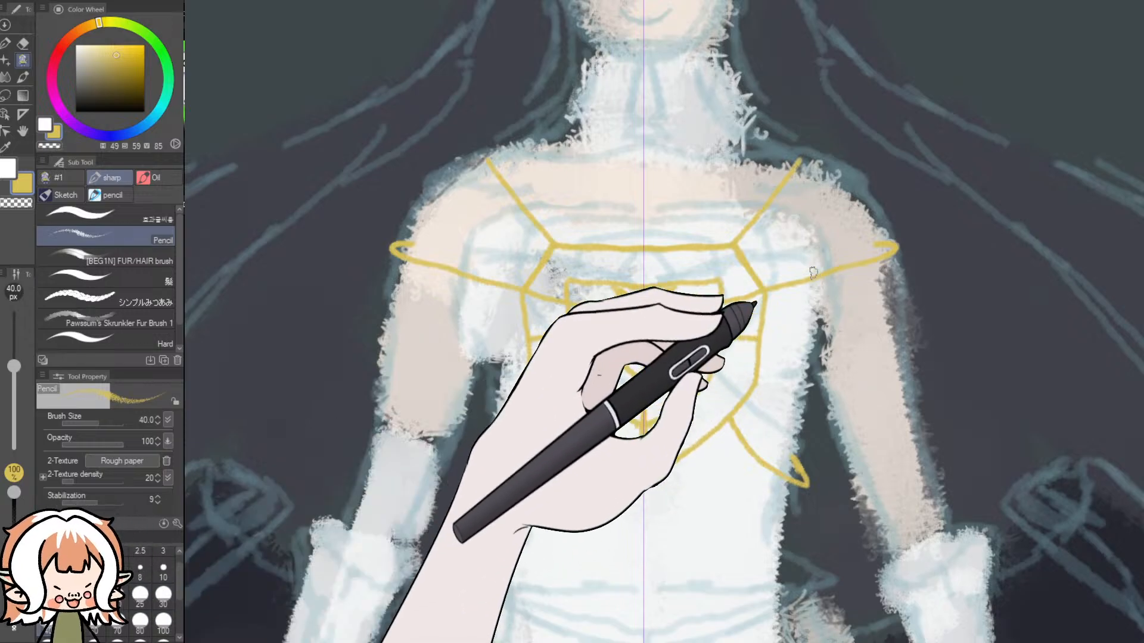
pyautogui.moveTo(819, 278); pyautogui.dragTo(785, 474)
pyautogui.hotkey('ctrl', 'z')
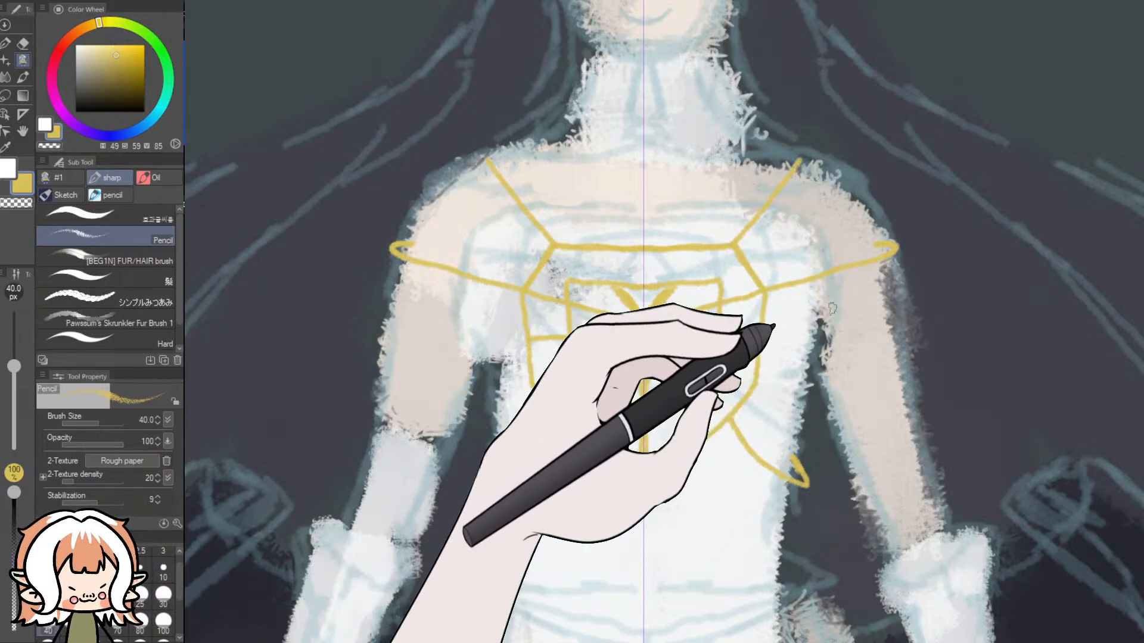
pyautogui.moveTo(815, 270); pyautogui.dragTo(811, 368)
pyautogui.moveTo(789, 409); pyautogui.dragTo(774, 432)
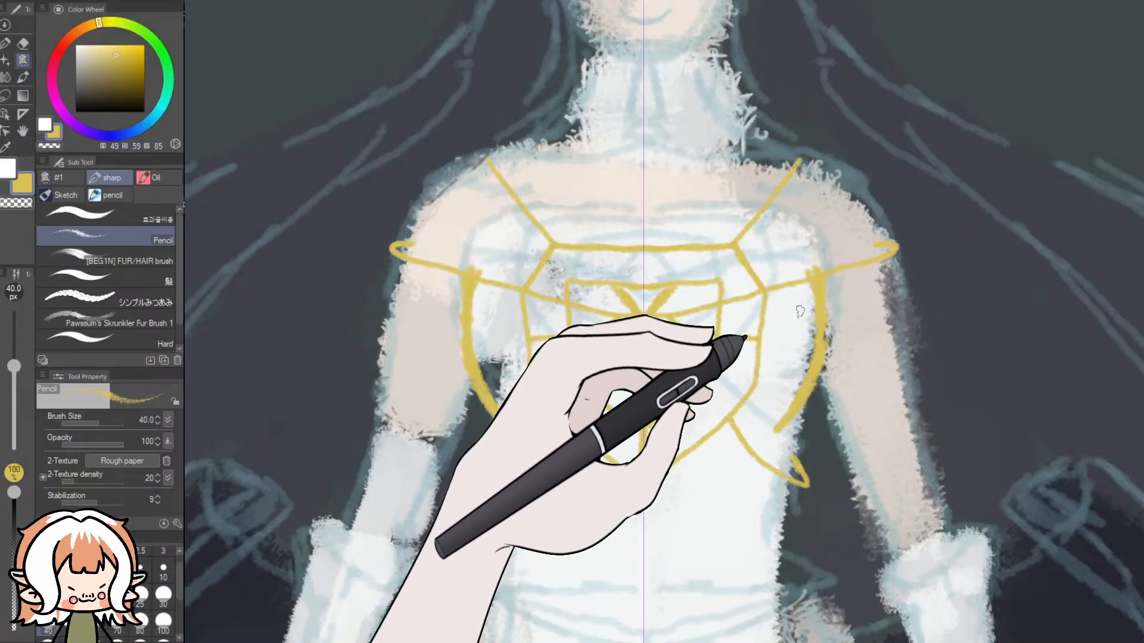
pyautogui.hotkey('ctrl', 'z')
pyautogui.moveTo(814, 270)
pyautogui.mouseDown()
pyautogui.moveTo(822, 318)
pyautogui.moveTo(798, 423)
pyautogui.mouseUp()
pyautogui.moveTo(815, 392)
pyautogui.mouseDown()
pyautogui.moveTo(792, 419)
pyautogui.moveTo(817, 381)
pyautogui.mouseUp()
pyautogui.hotkey('ctrl', 'z')
pyautogui.hotkey('ctrl', 'z')
pyautogui.hotkey('ctrl', 'z')
# - Try a thicker mirrored underarm curve hooking inward on the bodice, check it against the blue reference image, and undo it
pyautogui.moveTo(814, 276)
pyautogui.mouseDown()
pyautogui.moveTo(814, 377)
pyautogui.moveTo(790, 408)
pyautogui.moveTo(804, 404)
pyautogui.moveTo(792, 410)
pyautogui.moveTo(798, 436)
pyautogui.moveTo(789, 412)
pyautogui.moveTo(780, 484)
pyautogui.mouseUp()
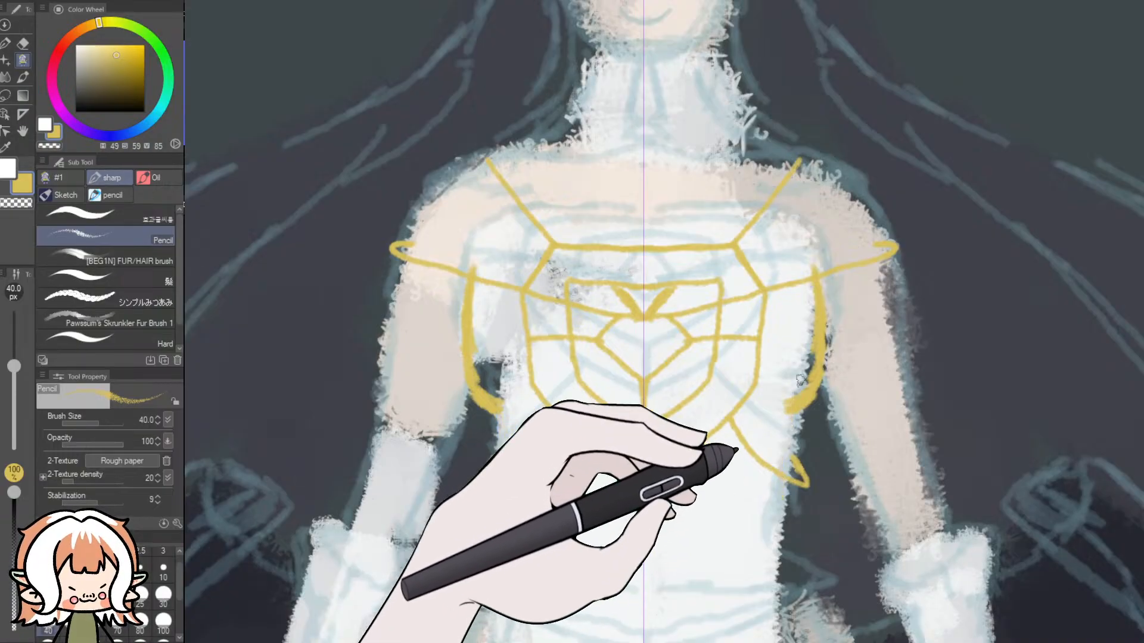
pyautogui.scroll(-7, 787, 327)
pyautogui.scroll(5, 322, 189)
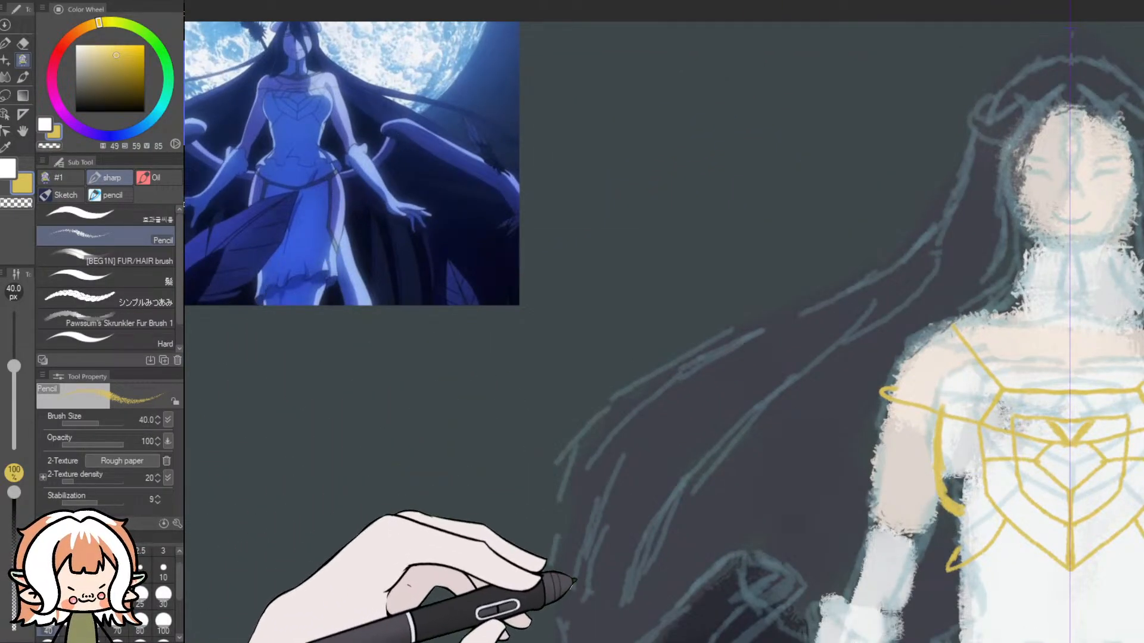
pyautogui.moveTo(646, 639); pyautogui.dragTo(701, 642)
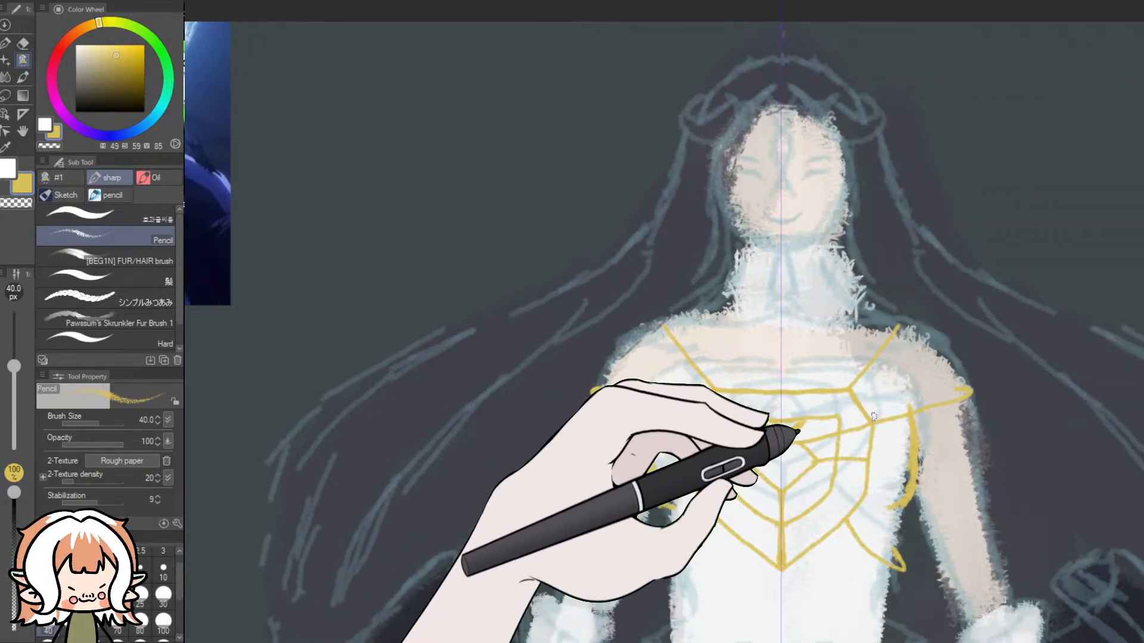
pyautogui.hotkey('ctrl', 'z')
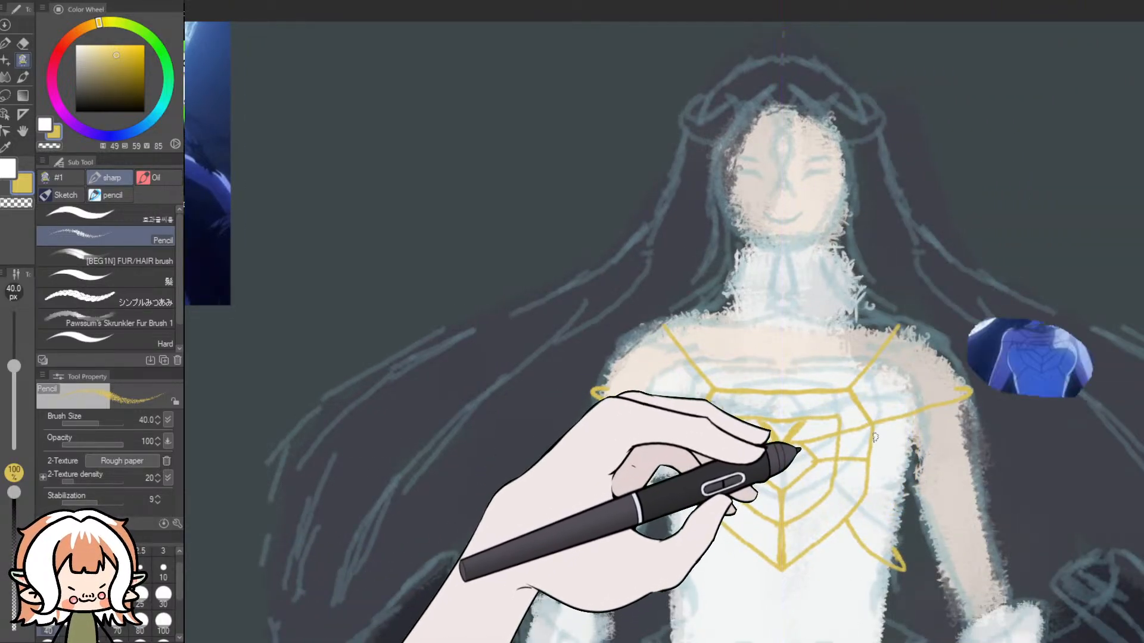
# - Draw mirrored gold contours along the bodice sides from the arm strands to flared hip points, with a curved waistline between them
pyautogui.moveTo(915, 410); pyautogui.dragTo(917, 499)
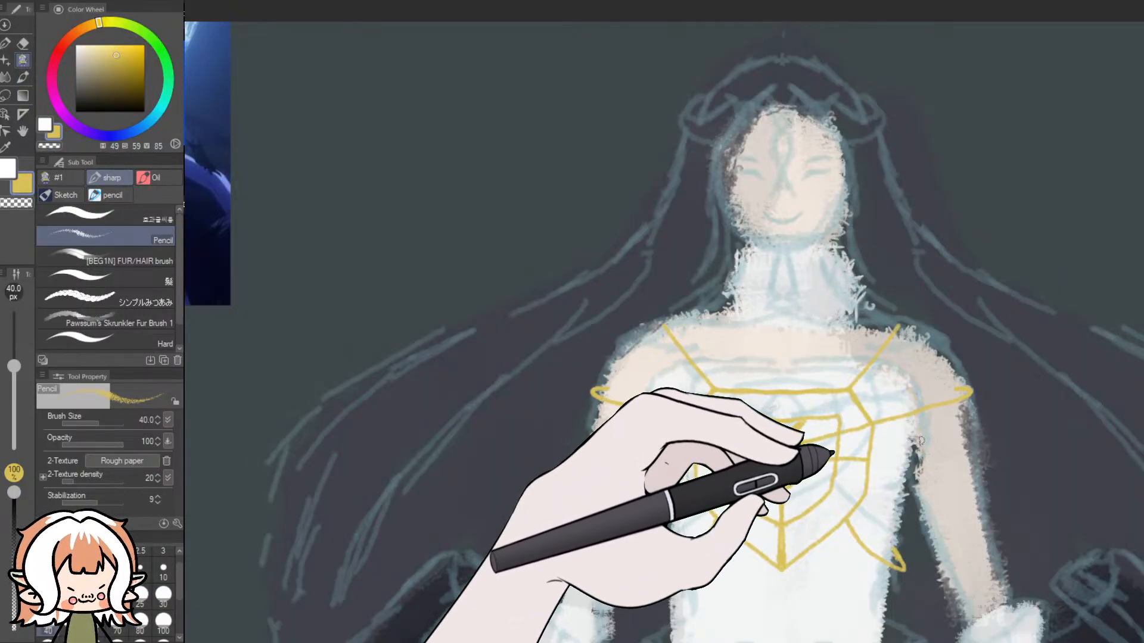
pyautogui.click(1141, 268)
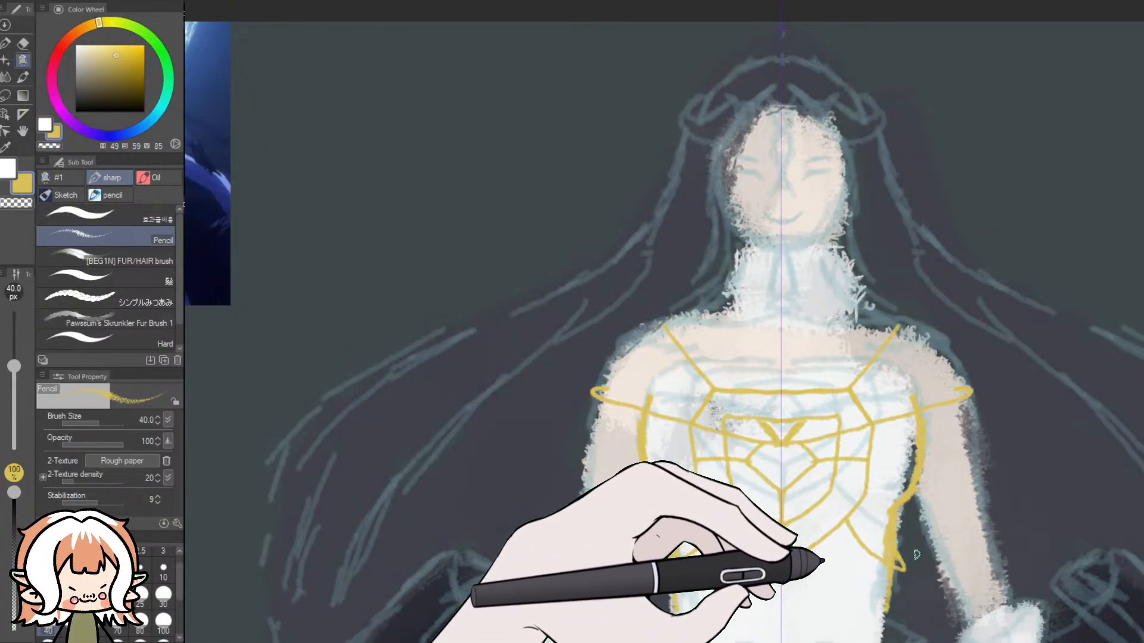
pyautogui.scroll(-5, 915, 432)
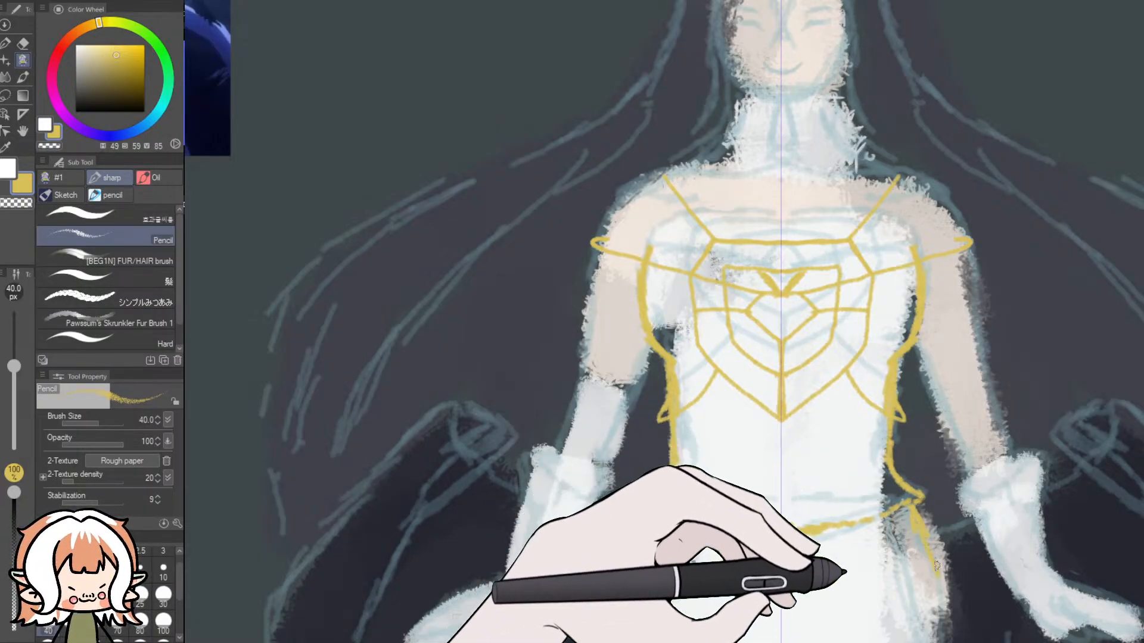
pyautogui.scroll(-3, 1128, 411)
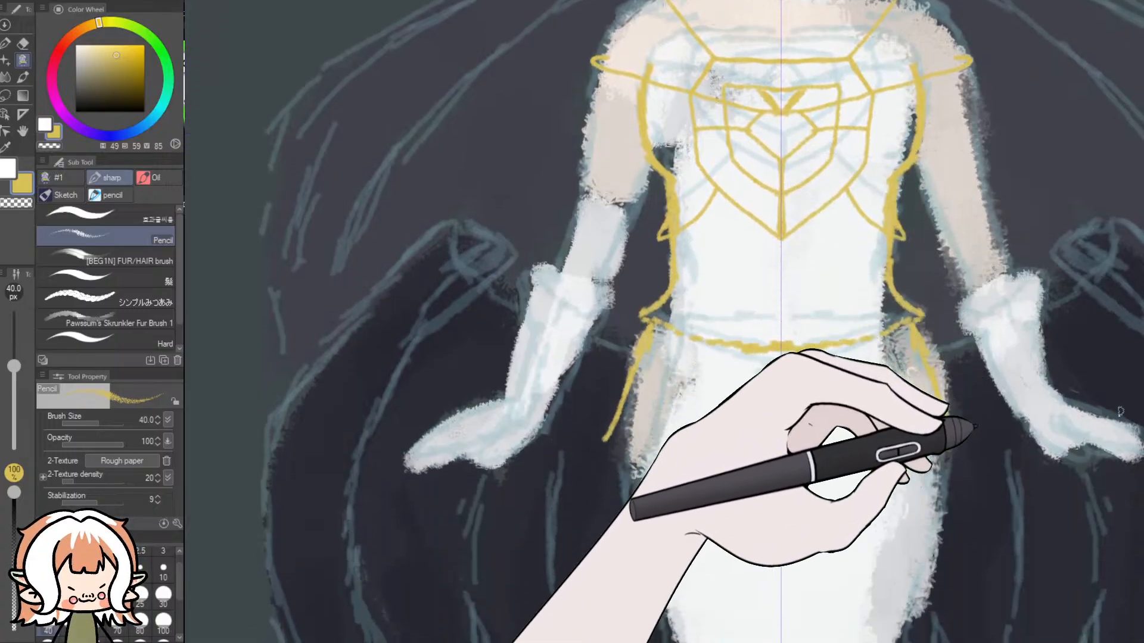
# - Try outlining pointed mirrored slits on the hips and a small shallow V beneath the waistline's centre
pyautogui.moveTo(924, 376); pyautogui.dragTo(930, 393)
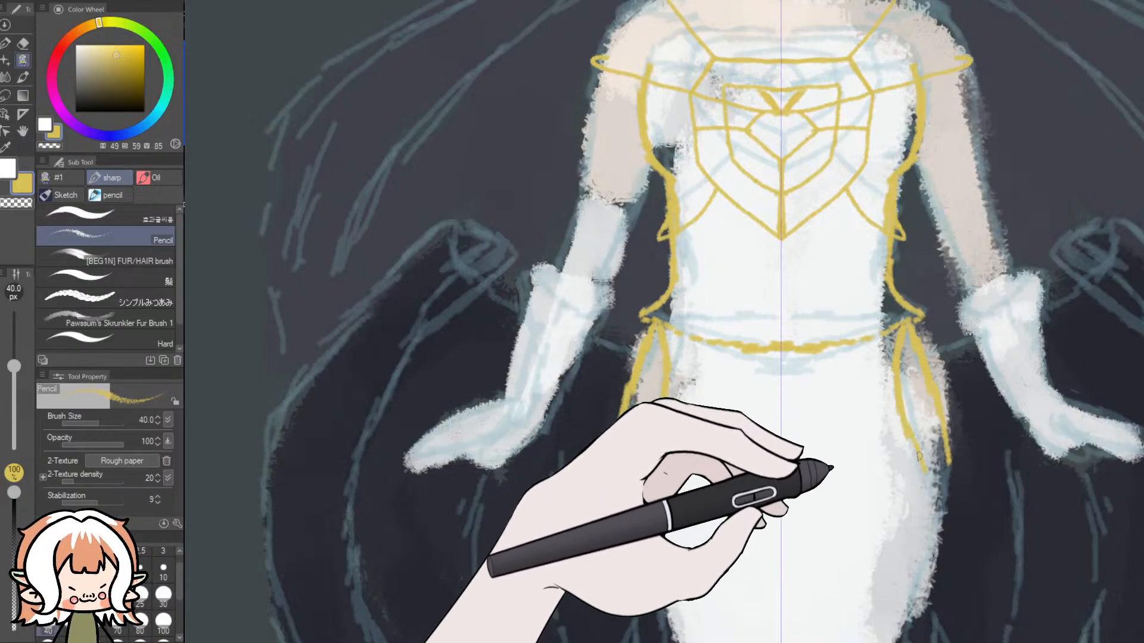
pyautogui.moveTo(930, 478); pyautogui.dragTo(941, 514)
pyautogui.moveTo(949, 463); pyautogui.dragTo(942, 516)
pyautogui.hotkey('ctrl', 'z')
pyautogui.moveTo(735, 350); pyautogui.dragTo(800, 369)
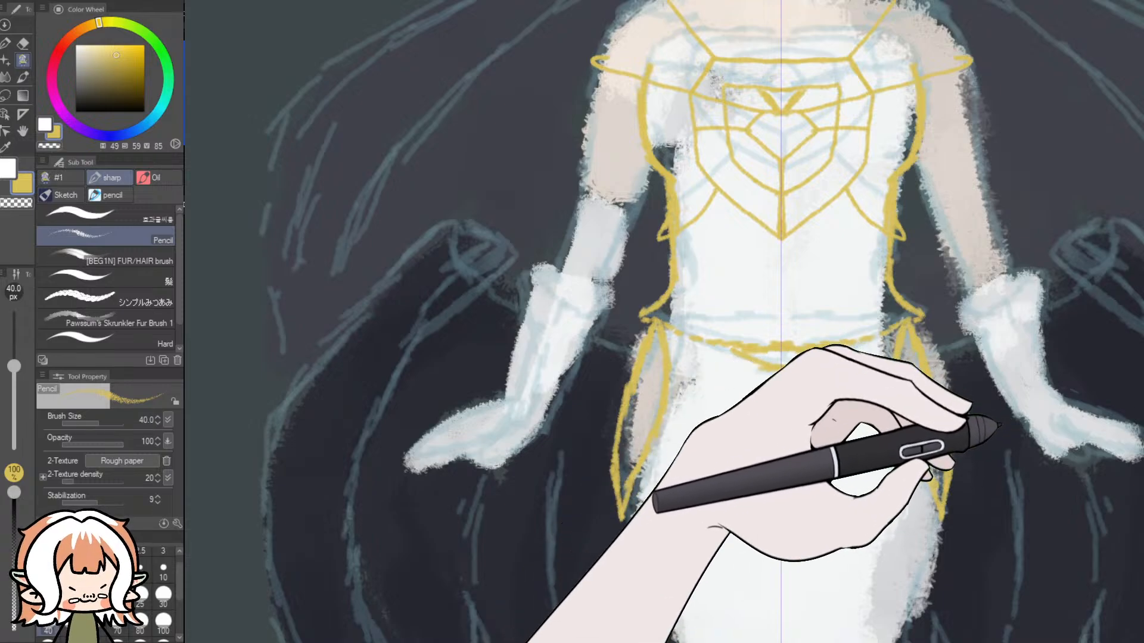
# - Compare the gold dress outlines with the waist and hip details in the blue-toned reference image
pyautogui.scroll(-2, 994, 444)
pyautogui.scroll(19, 989, 448)
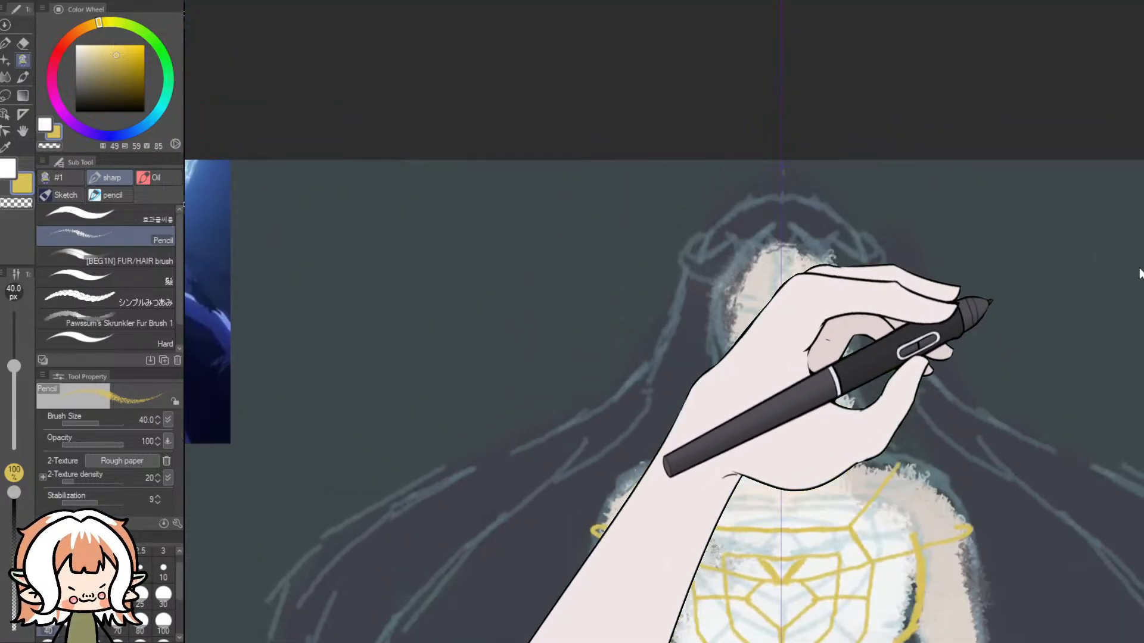
pyautogui.scroll(-4, 989, 336)
pyautogui.hscroll(-12, 664, 336)
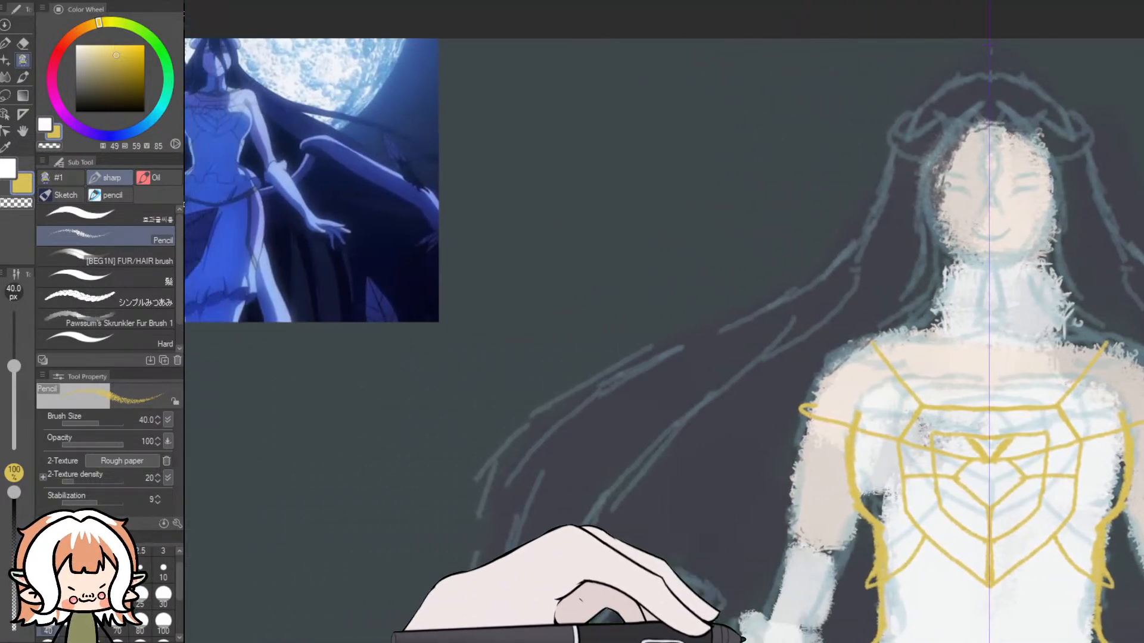
pyautogui.hscroll(1, 664, 337)
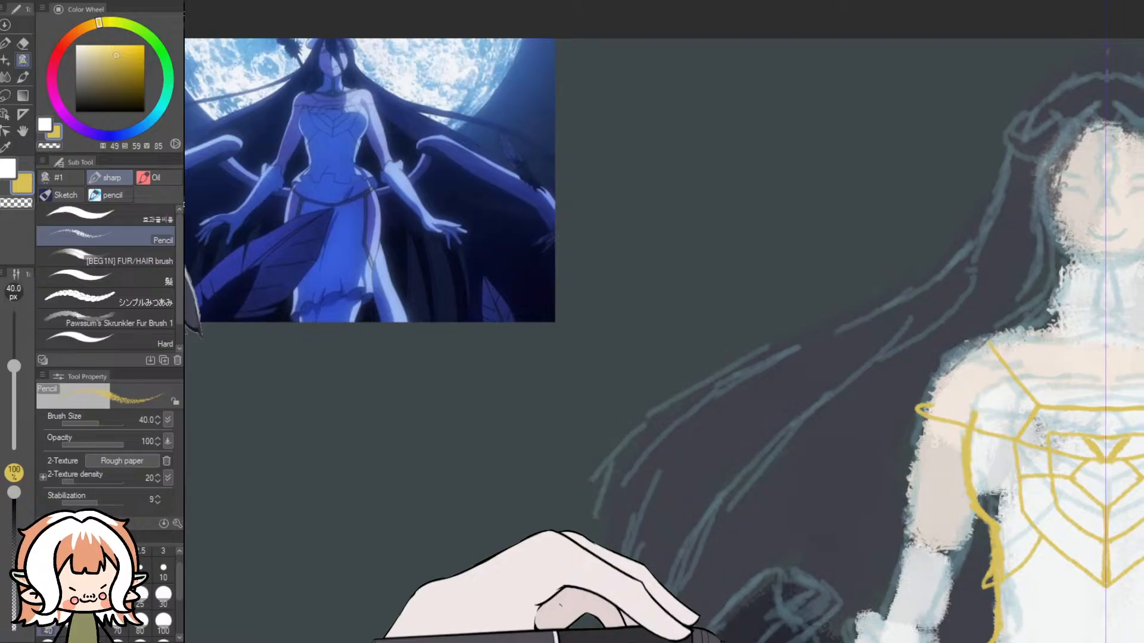
pyautogui.hscroll(1, 664, 336)
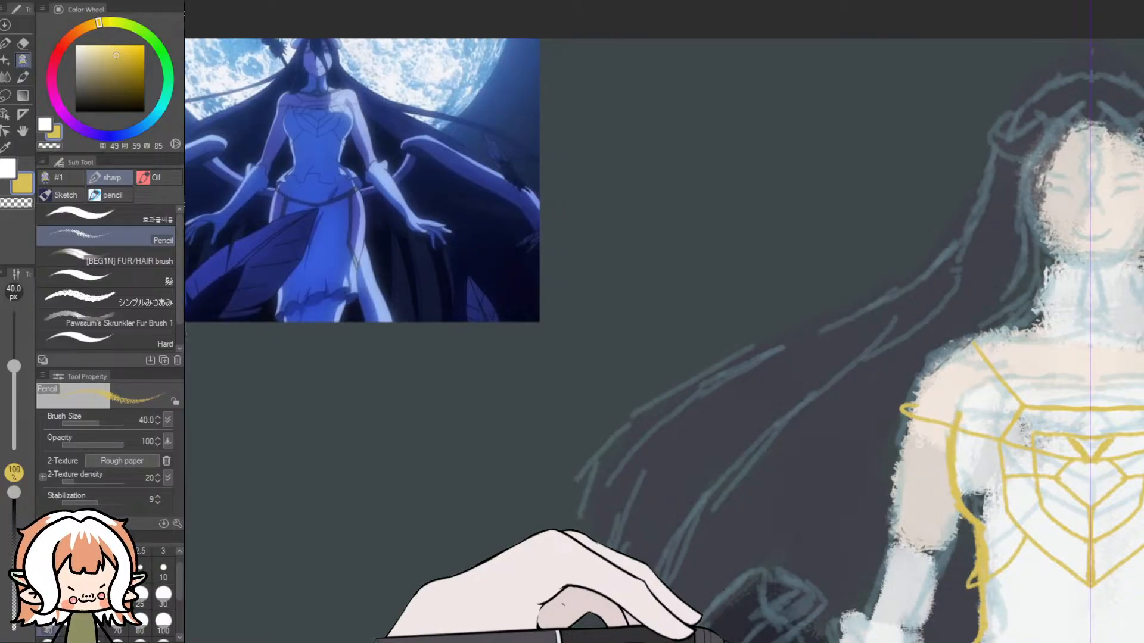
pyautogui.hscroll(13, 664, 337)
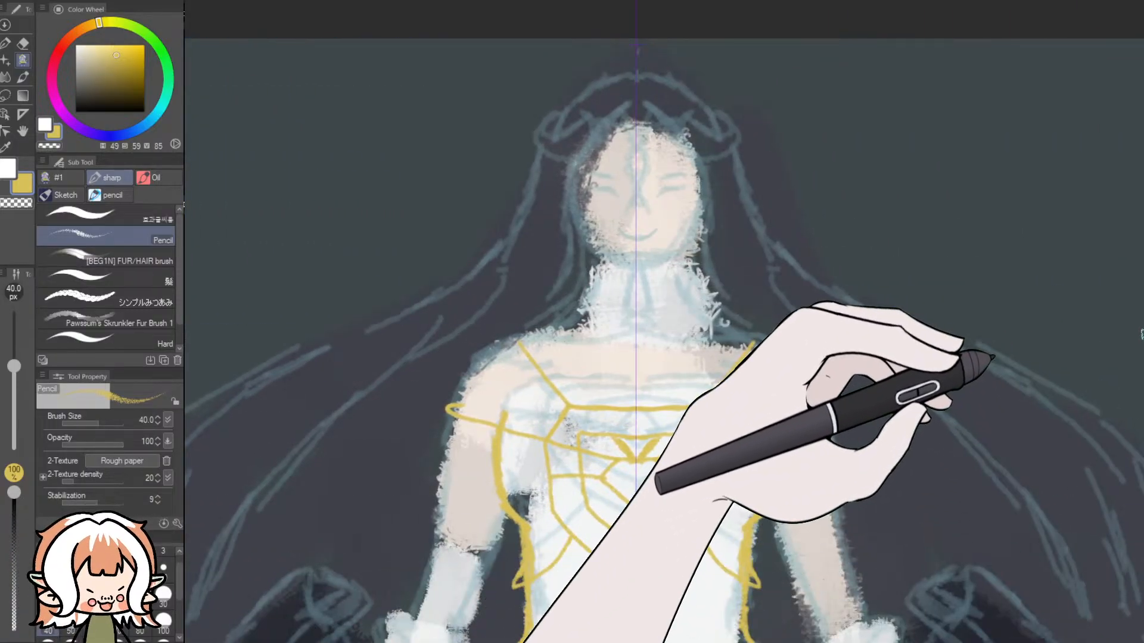
# - Try adding mirrored belt strands that sweep from the hips into a deep V below the waistline
pyautogui.scroll(-5, 991, 364)
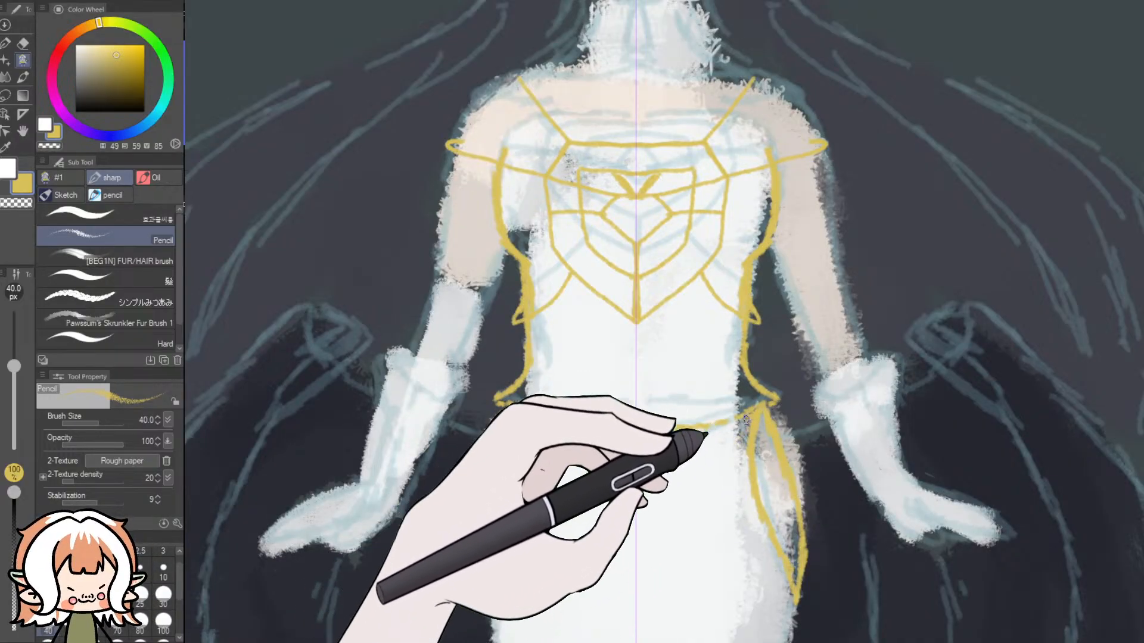
pyautogui.moveTo(712, 428); pyautogui.dragTo(636, 432)
pyautogui.moveTo(761, 408); pyautogui.dragTo(641, 488)
pyautogui.moveTo(686, 436); pyautogui.dragTo(635, 451)
pyautogui.scroll(-3, 596, 445)
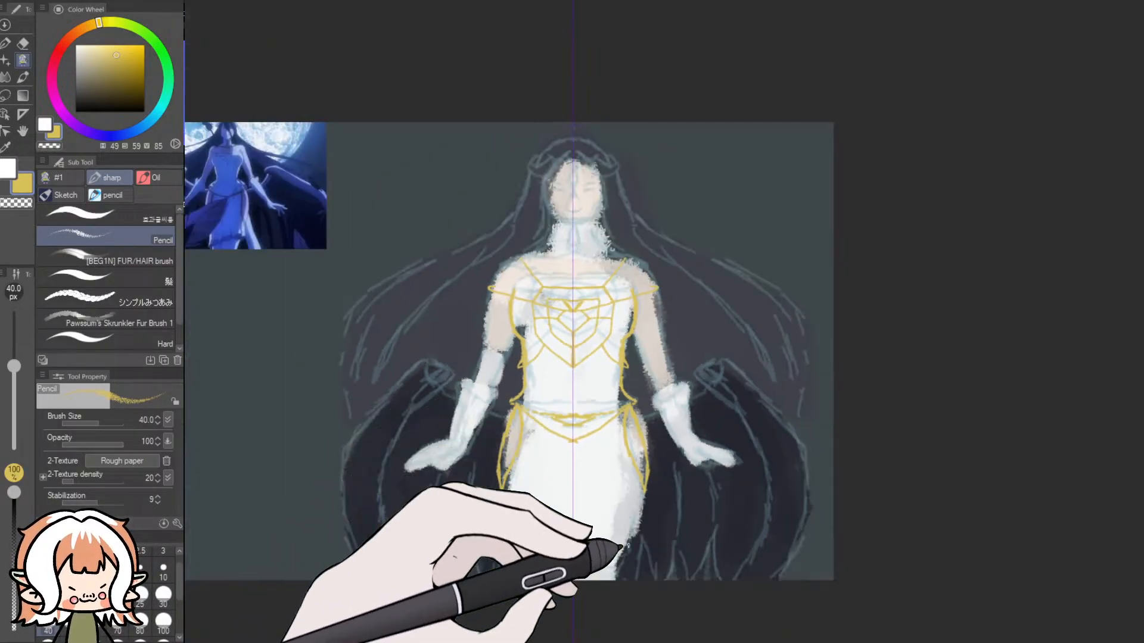
# - Check the belt against the blue reference image, then undo the V-shaped strands and the pointed hip slit outlines
pyautogui.scroll(3, 322, 215)
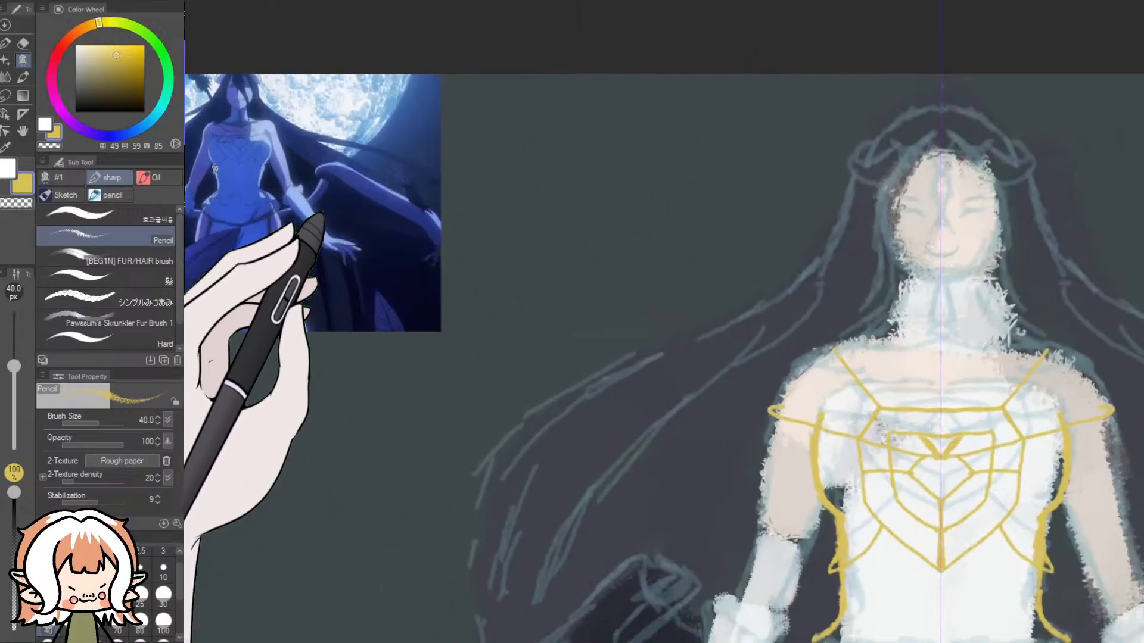
pyautogui.scroll(-2, 339, 268)
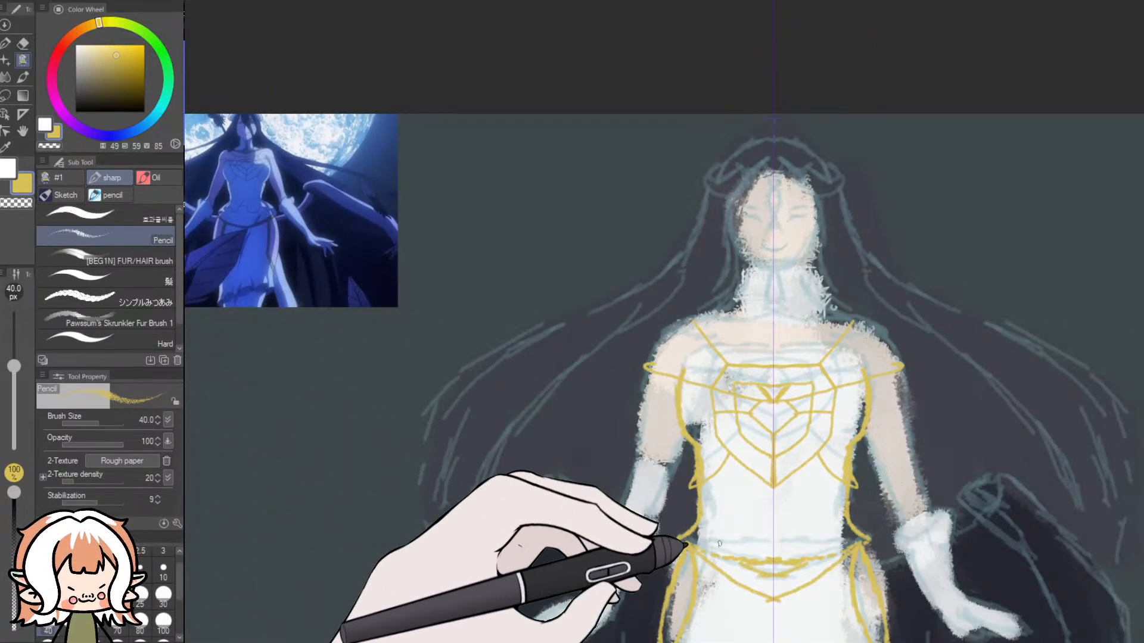
pyautogui.scroll(-1, 846, 584)
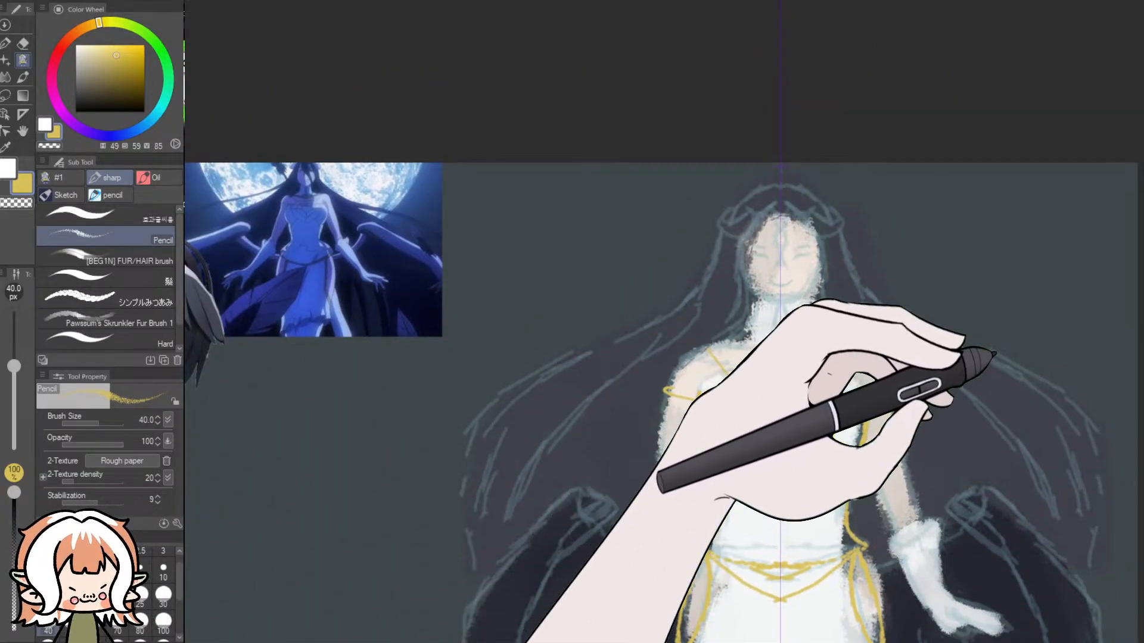
pyautogui.moveTo(1141, 333); pyautogui.dragTo(1141, 438)
pyautogui.scroll(2, 953, 458)
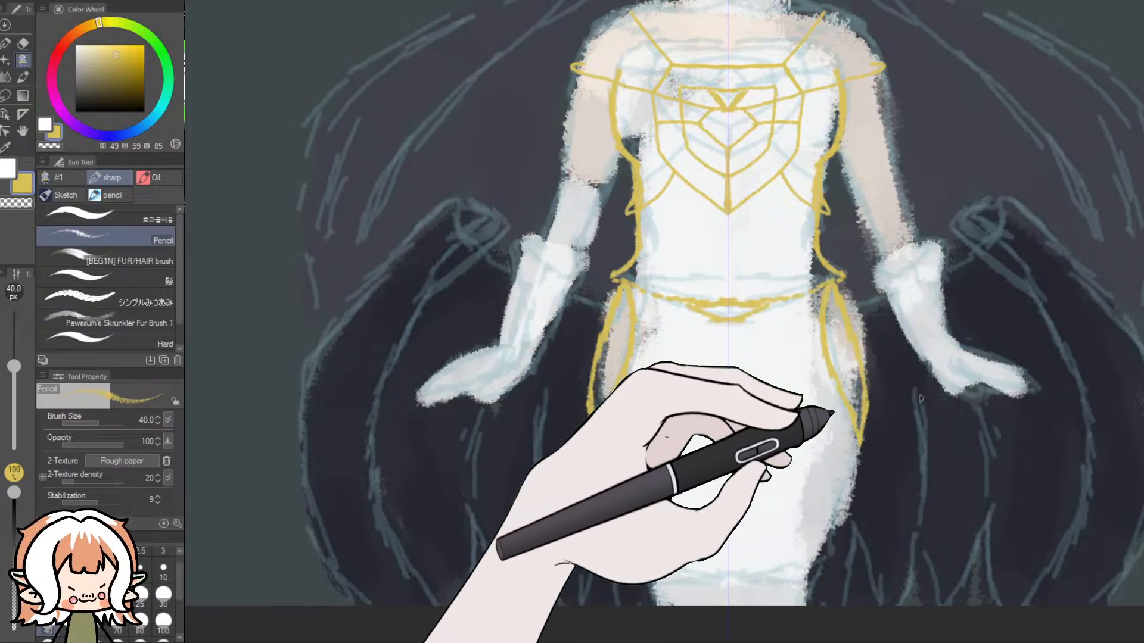
pyautogui.hotkey('ctrl', 'z')
pyautogui.hotkey('ctrl', 'z')
pyautogui.hotkey('ctrl', 'z')
pyautogui.hotkey('ctrl', 'z')
pyautogui.hotkey('ctrl', 'z')
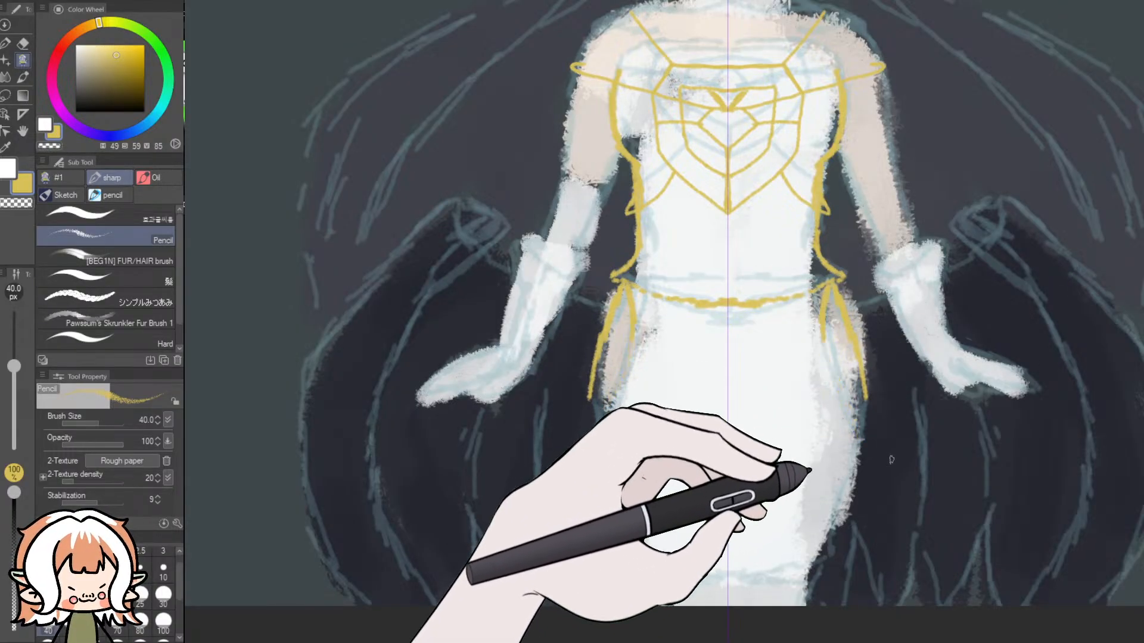
pyautogui.hotkey('ctrl', 'z')
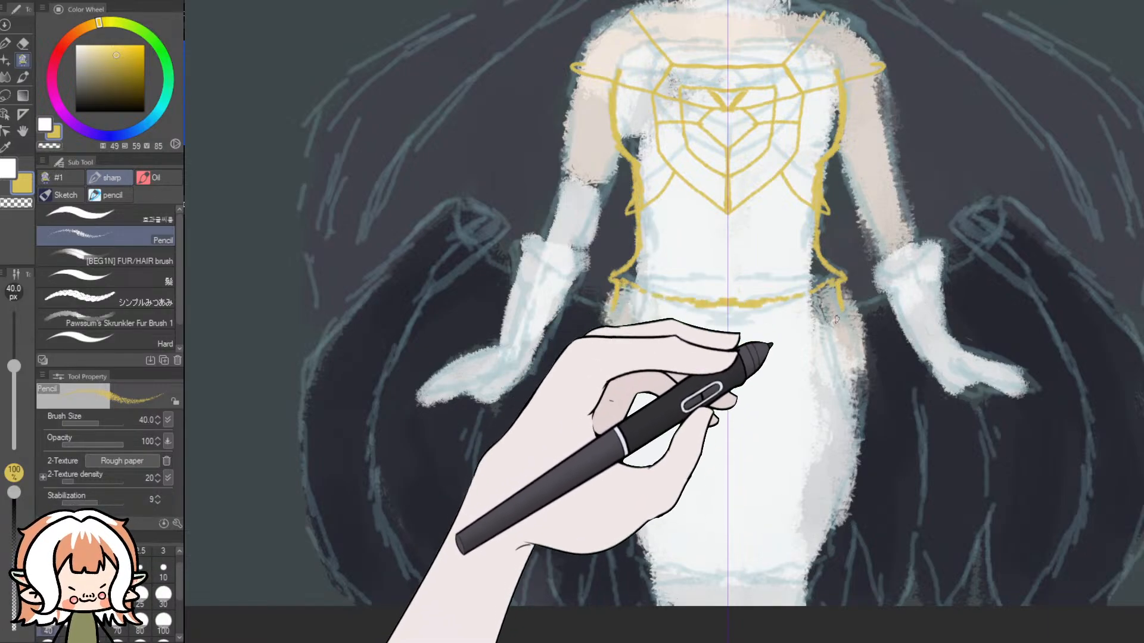
# - Draw a shallow V line below the waistline, joined to it by short side strokes, forming a mirrored hip band
pyautogui.moveTo(781, 342); pyautogui.dragTo(741, 347)
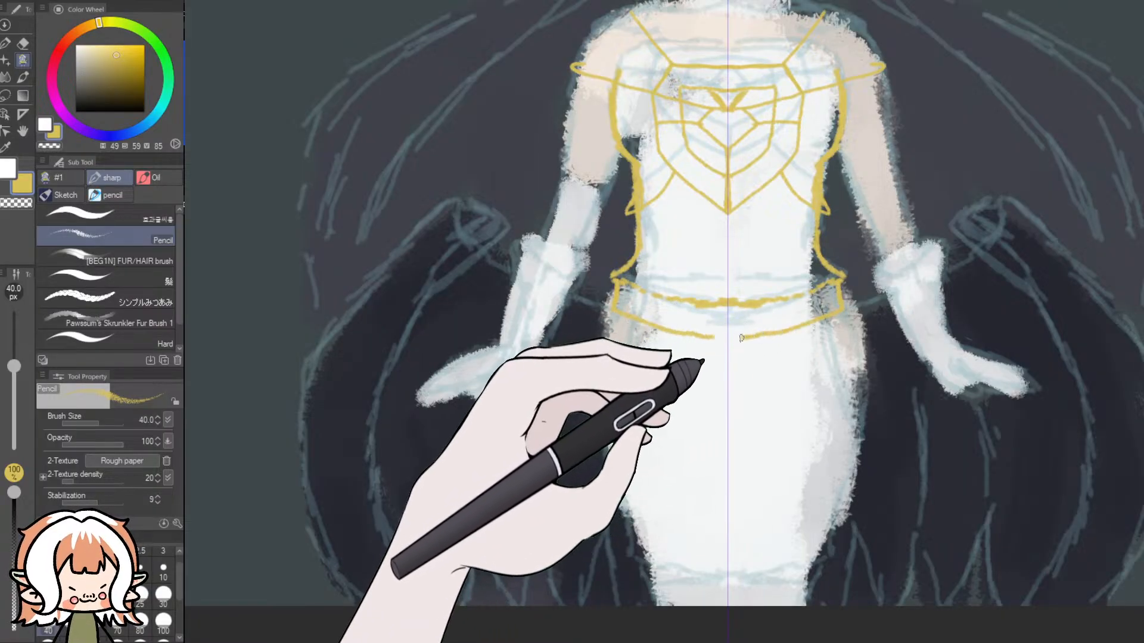
pyautogui.hotkey('ctrl', 'z')
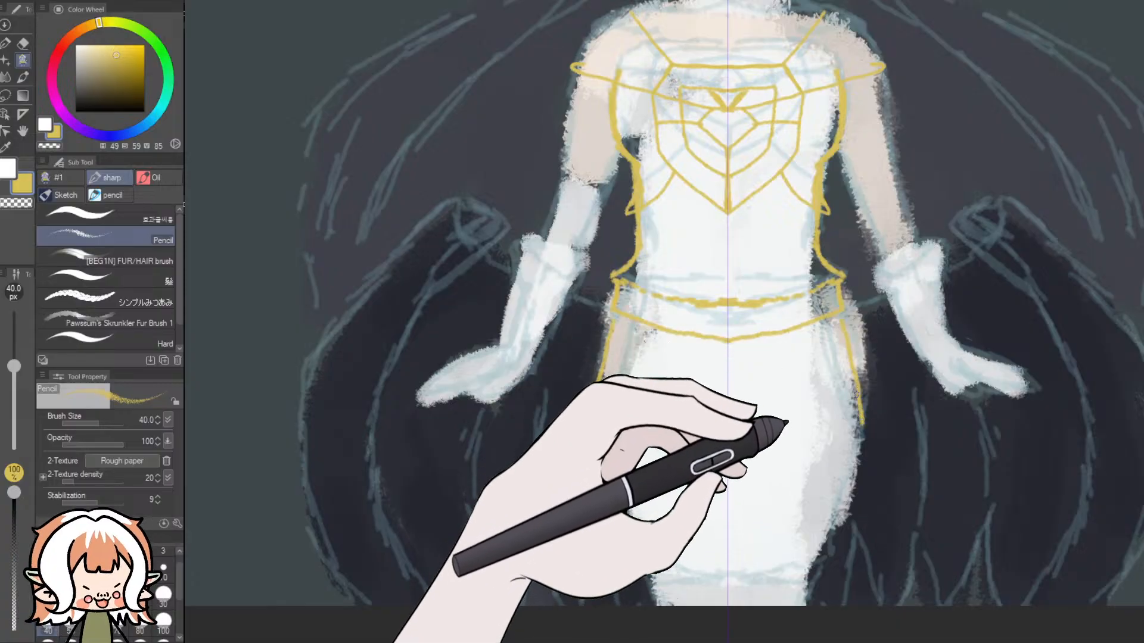
pyautogui.hotkey('ctrl', 'z')
# - Draw narrow mirrored hip slits and gold skirt contours down to the canvas's lower edge, with short hem strokes across the bottom
pyautogui.moveTo(859, 375)
pyautogui.mouseDown()
pyautogui.moveTo(862, 420)
pyautogui.moveTo(848, 413)
pyautogui.mouseUp()
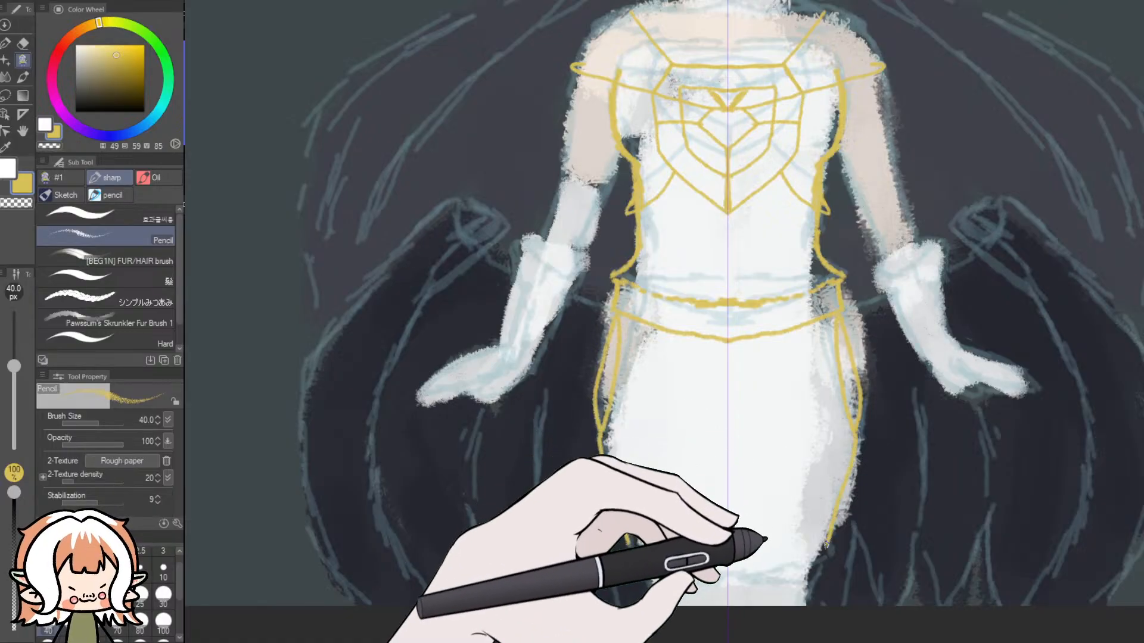
pyautogui.moveTo(828, 541); pyautogui.dragTo(817, 607)
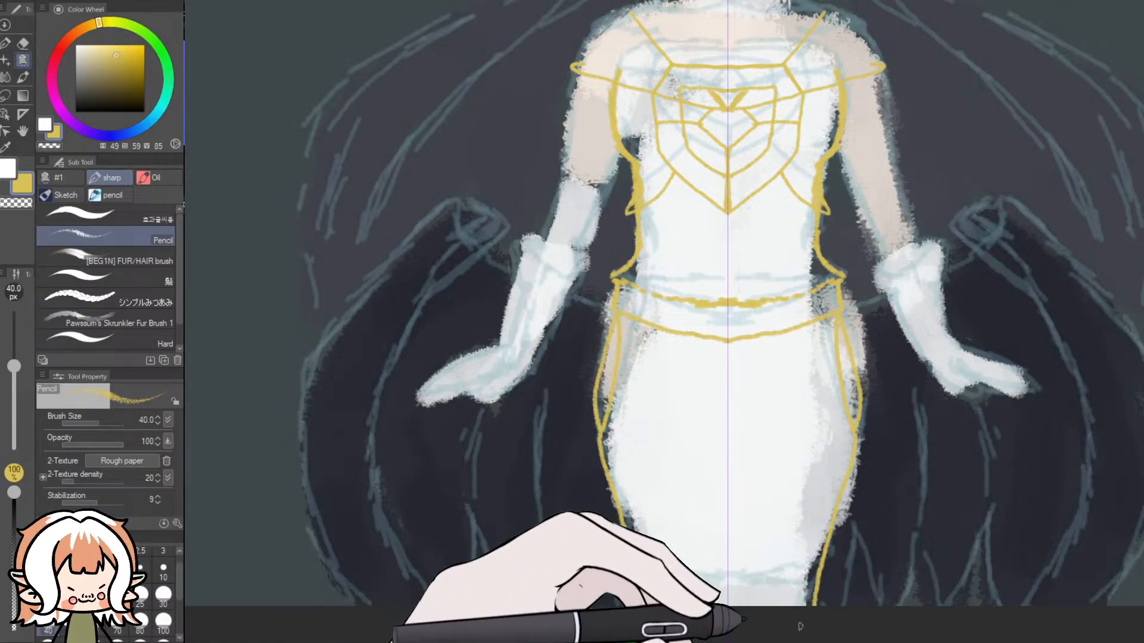
pyautogui.moveTo(808, 640)
pyautogui.mouseDown()
pyautogui.moveTo(706, 639)
pyautogui.moveTo(796, 626)
pyautogui.mouseUp()
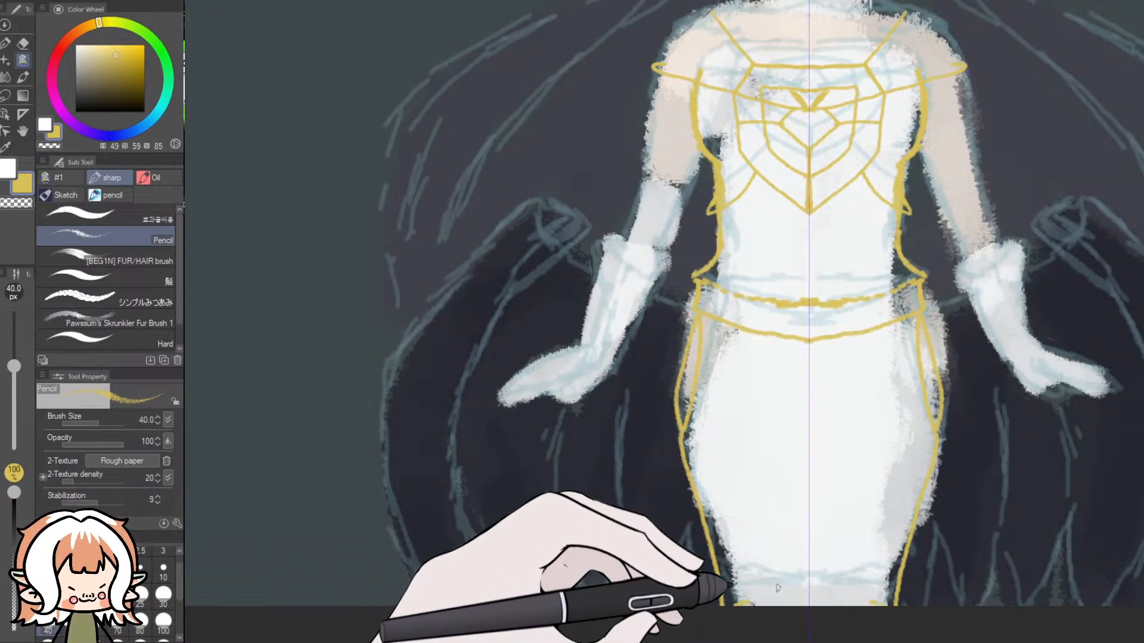
pyautogui.moveTo(799, 576); pyautogui.dragTo(841, 557)
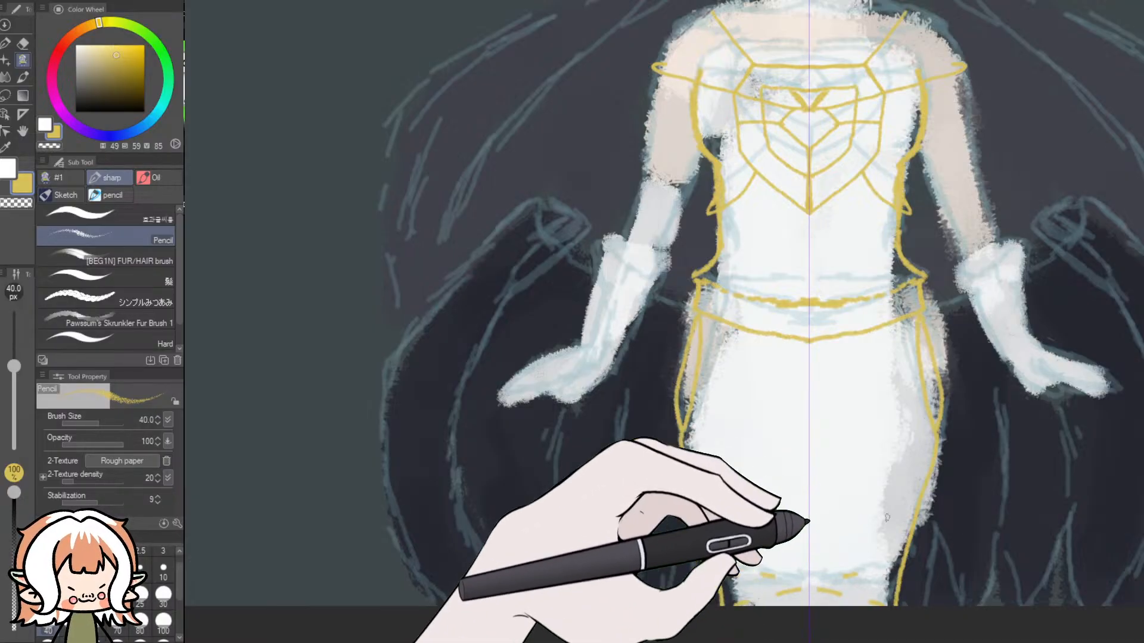
pyautogui.scroll(-3, 852, 429)
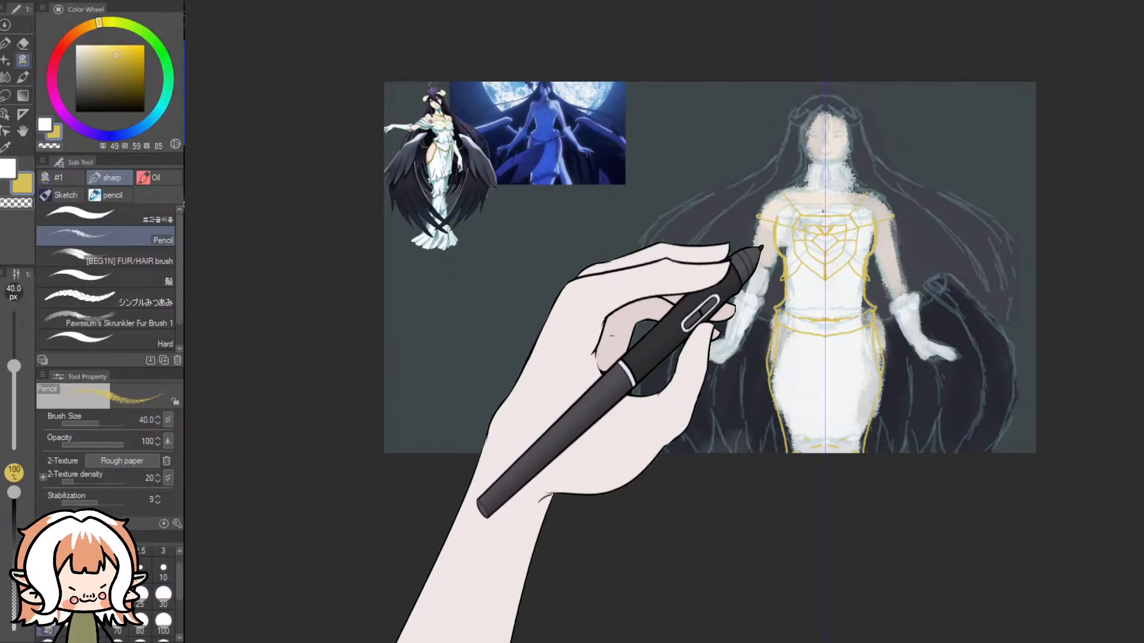
# - Draw mirrored gold contours along the shoulders and both arms, continuing around the glove cuffs and hands
pyautogui.scroll(4, 823, 210)
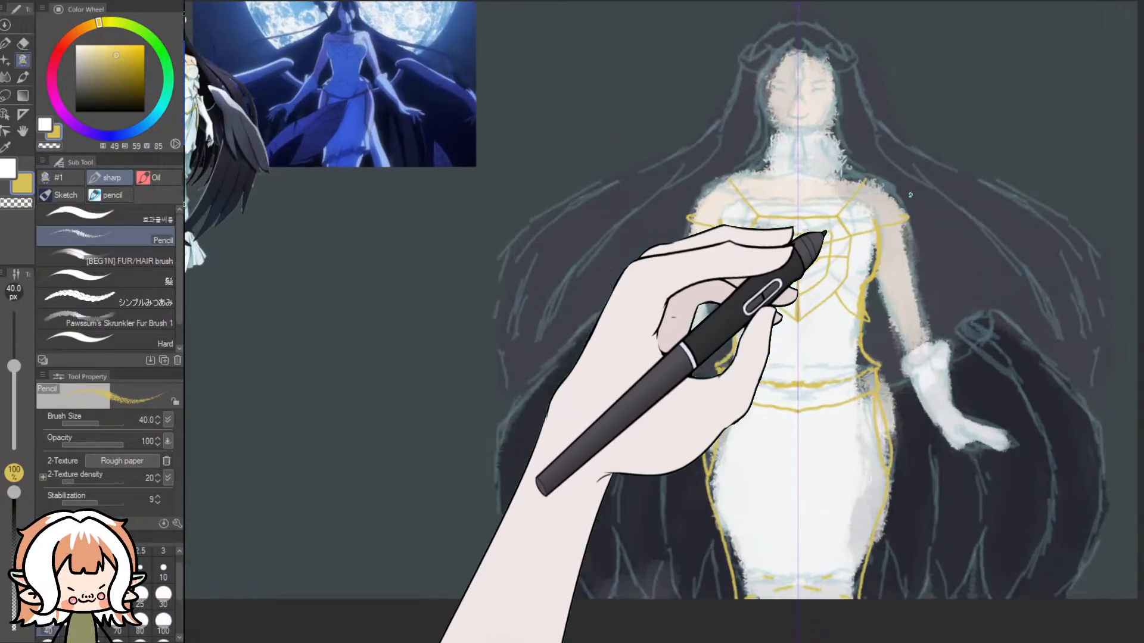
pyautogui.scroll(3, 910, 195)
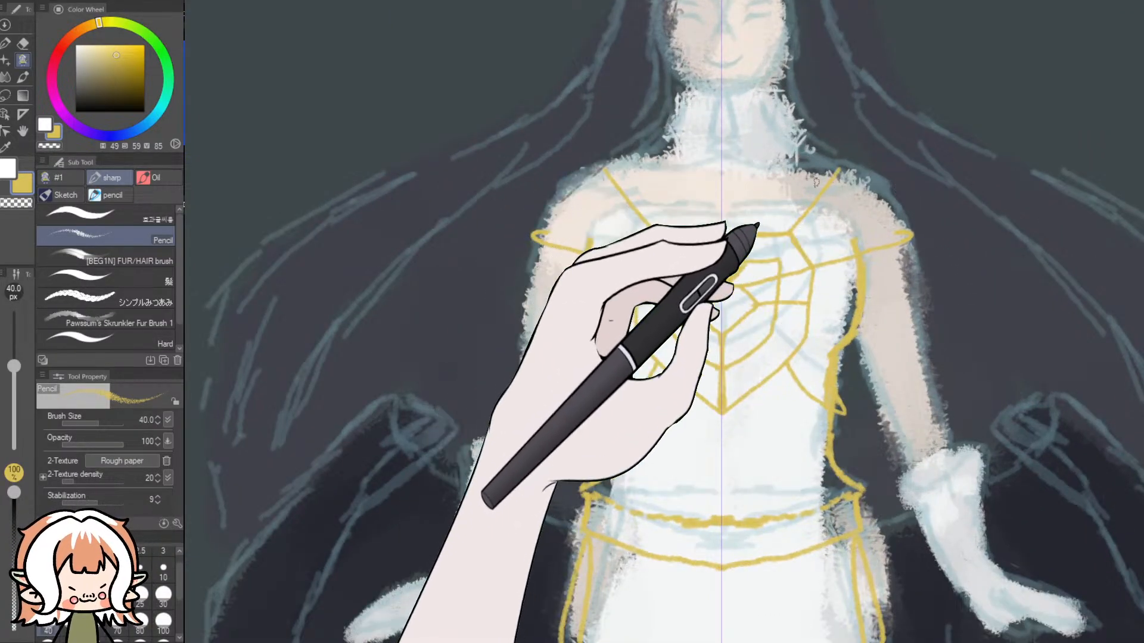
pyautogui.moveTo(798, 169)
pyautogui.mouseDown()
pyautogui.moveTo(871, 185)
pyautogui.moveTo(895, 228)
pyautogui.mouseUp()
pyautogui.moveTo(828, 176)
pyautogui.mouseDown()
pyautogui.moveTo(876, 193)
pyautogui.moveTo(895, 219)
pyautogui.moveTo(933, 410)
pyautogui.moveTo(926, 389)
pyautogui.moveTo(949, 448)
pyautogui.moveTo(983, 456)
pyautogui.mouseUp()
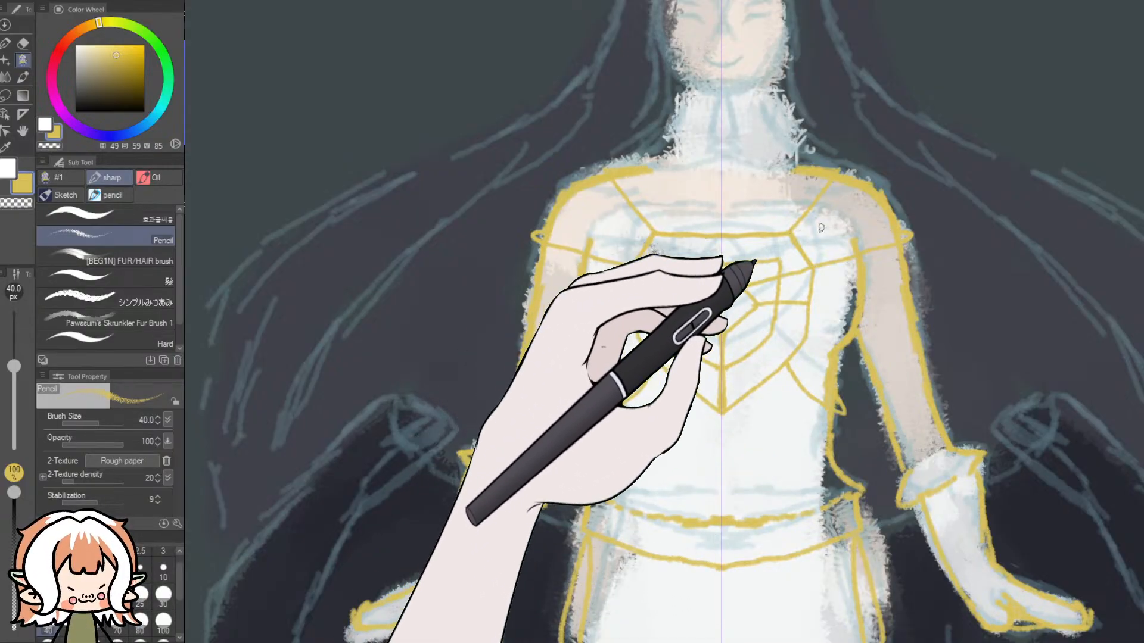
# - Try a mirrored curved neckline across the top of the bust, compare it with the blue reference image, then undo it
pyautogui.moveTo(853, 242)
pyautogui.mouseDown()
pyautogui.moveTo(817, 225)
pyautogui.moveTo(739, 228)
pyautogui.mouseUp()
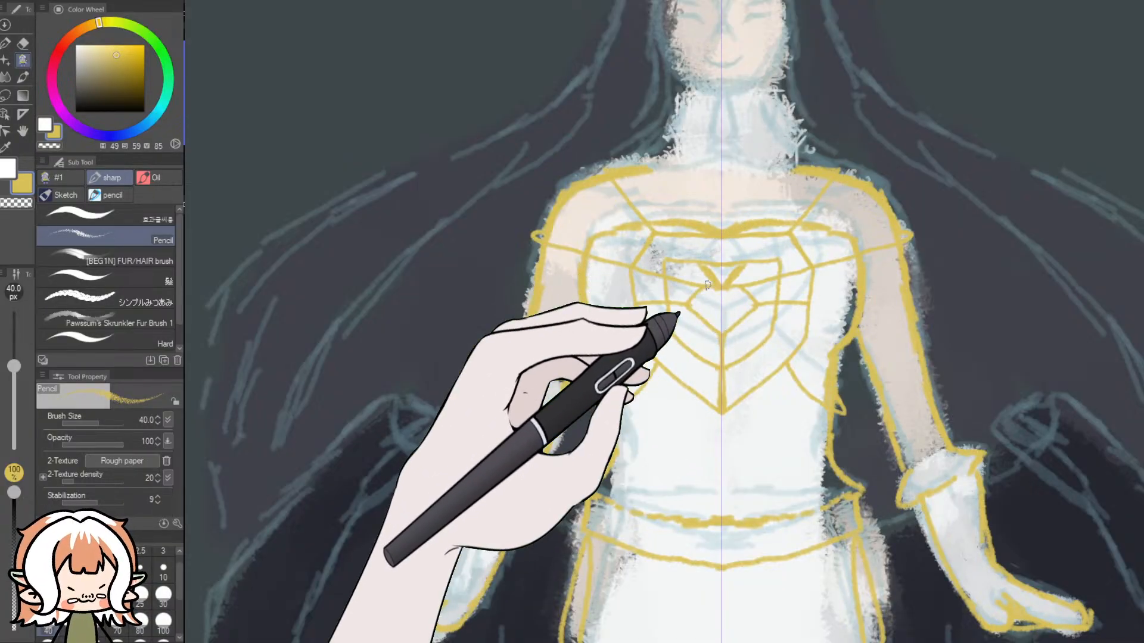
pyautogui.scroll(-2, 705, 285)
pyautogui.scroll(-3, 705, 284)
pyautogui.scroll(6, 543, 179)
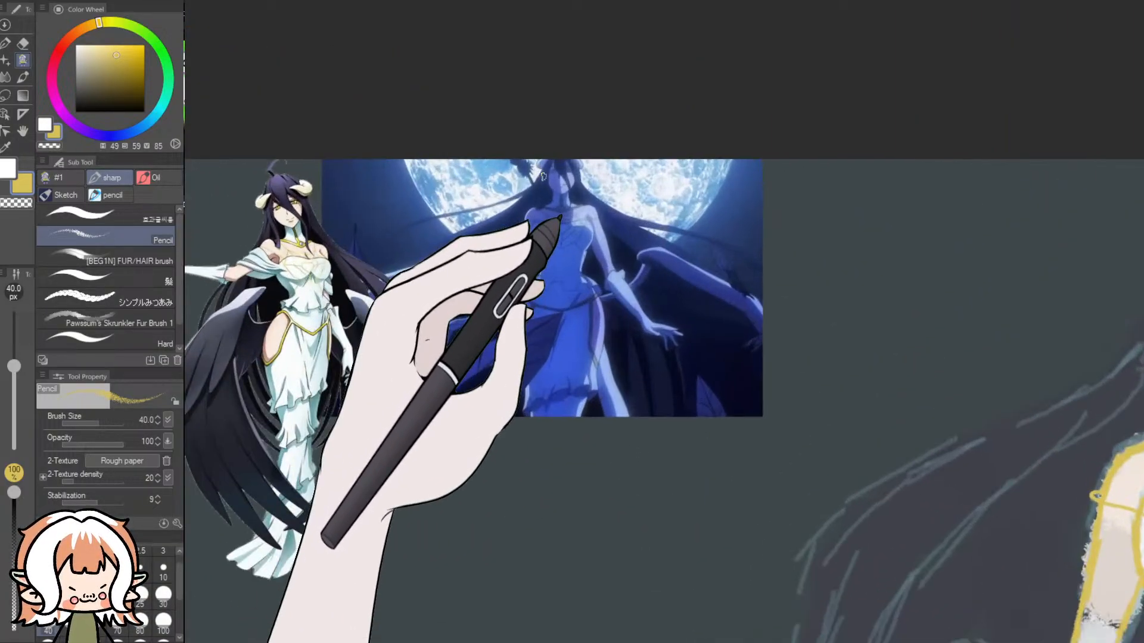
pyautogui.scroll(5, 543, 178)
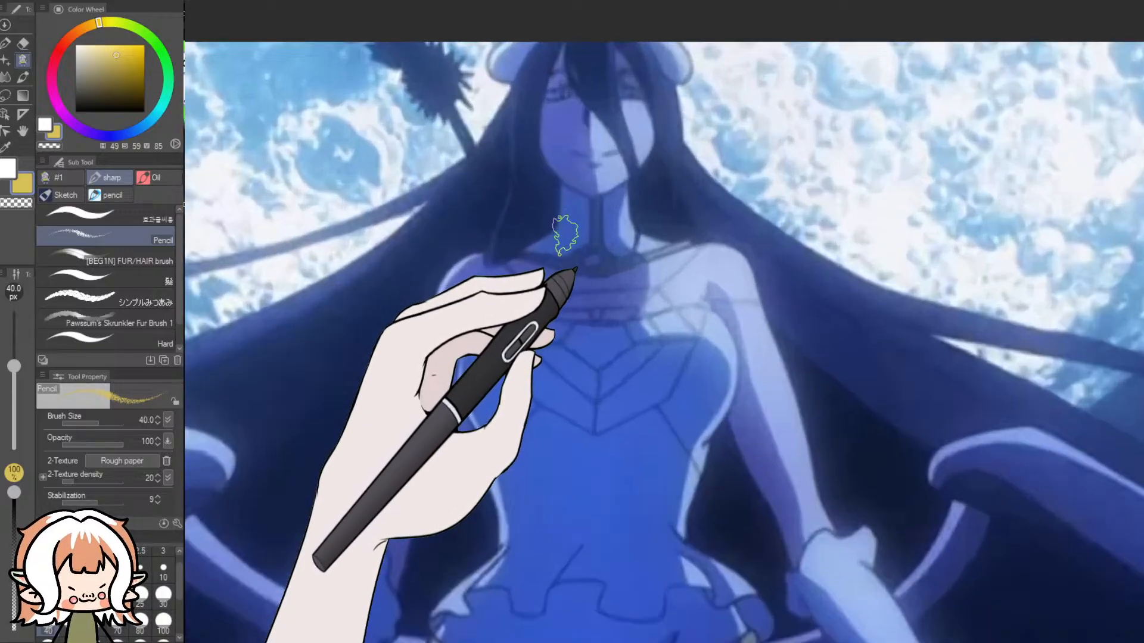
pyautogui.scroll(-4, 565, 239)
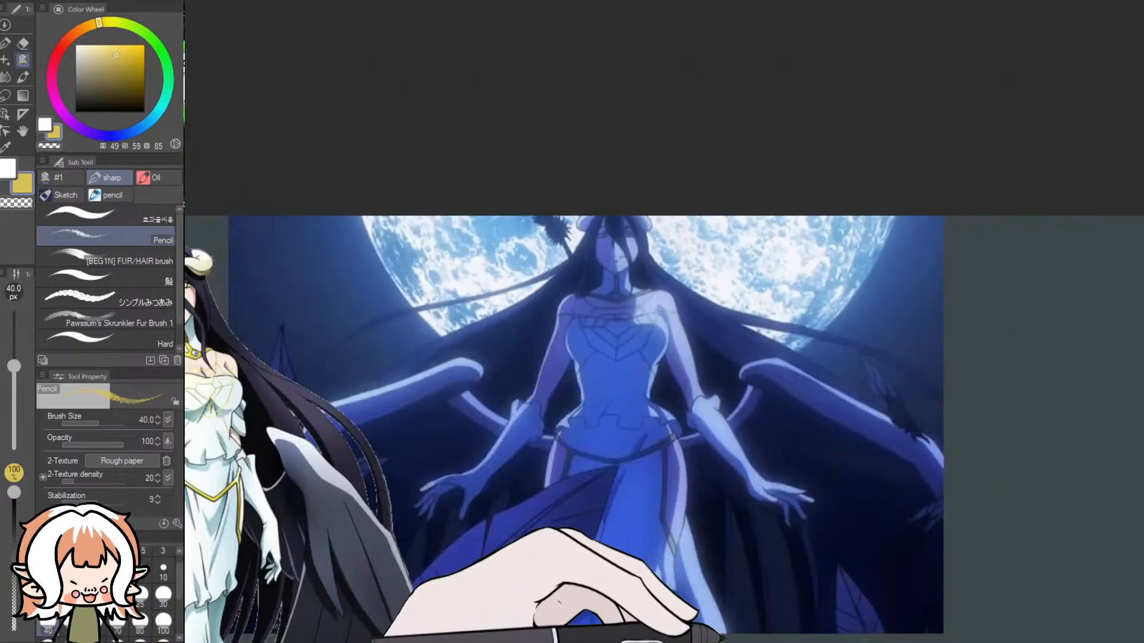
pyautogui.moveTo(691, 639); pyautogui.dragTo(774, 640)
pyautogui.moveTo(999, 241); pyautogui.dragTo(999, 322)
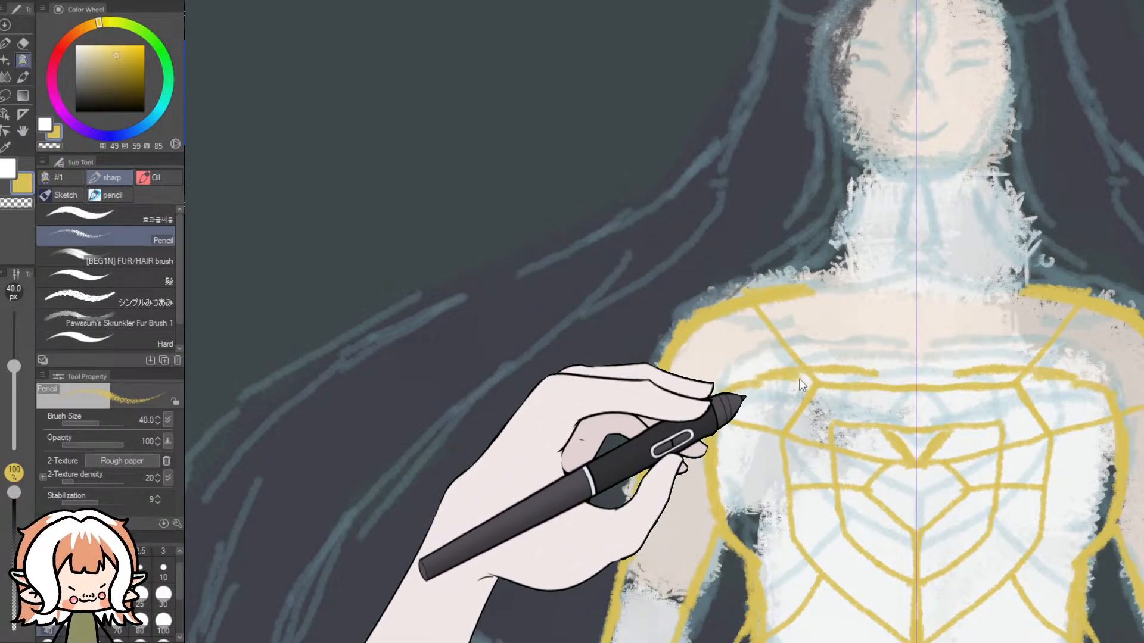
pyautogui.hotkey('ctrl', 'z')
pyautogui.hotkey('ctrl', 'z')
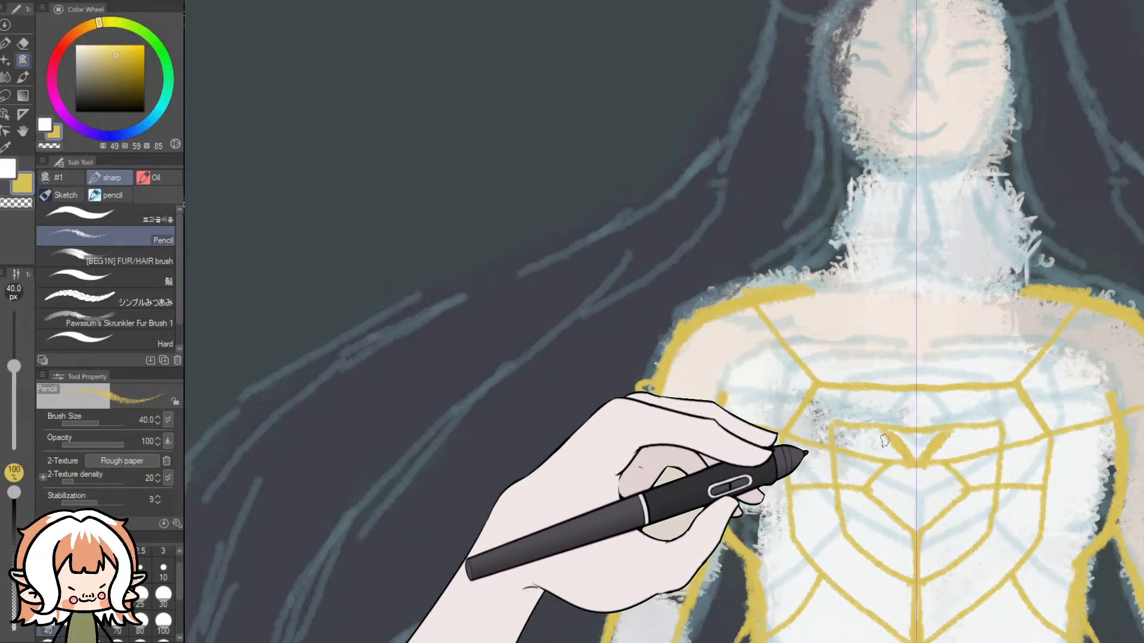
# - Draw a mirrored bodice neckline curving from both armpits to the centre V, plus short strokes extending the V, following the blue reference
pyautogui.moveTo(859, 642); pyautogui.dragTo(743, 631)
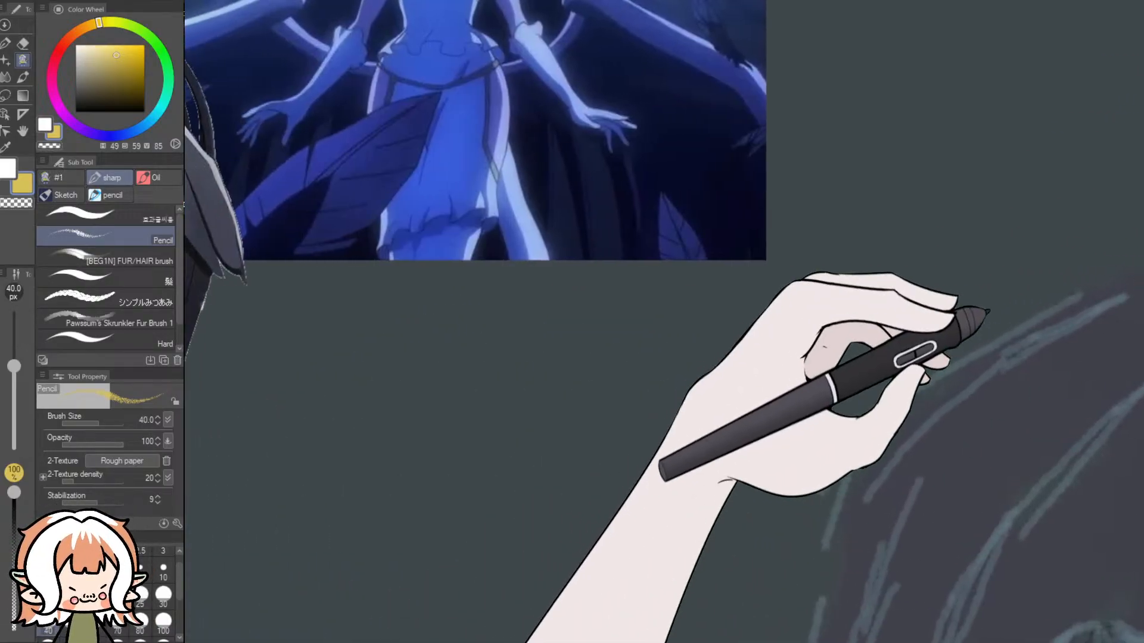
pyautogui.moveTo(1141, 301); pyautogui.dragTo(1138, 253)
pyautogui.scroll(2, 723, 170)
pyautogui.scroll(5, 437, 129)
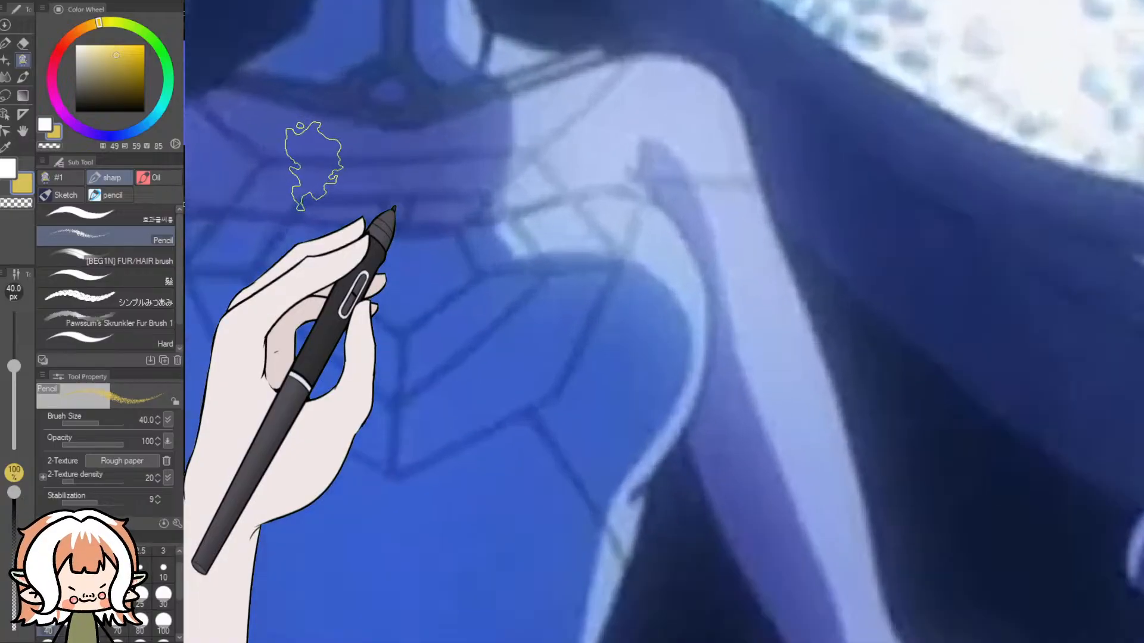
pyautogui.scroll(-6, 313, 167)
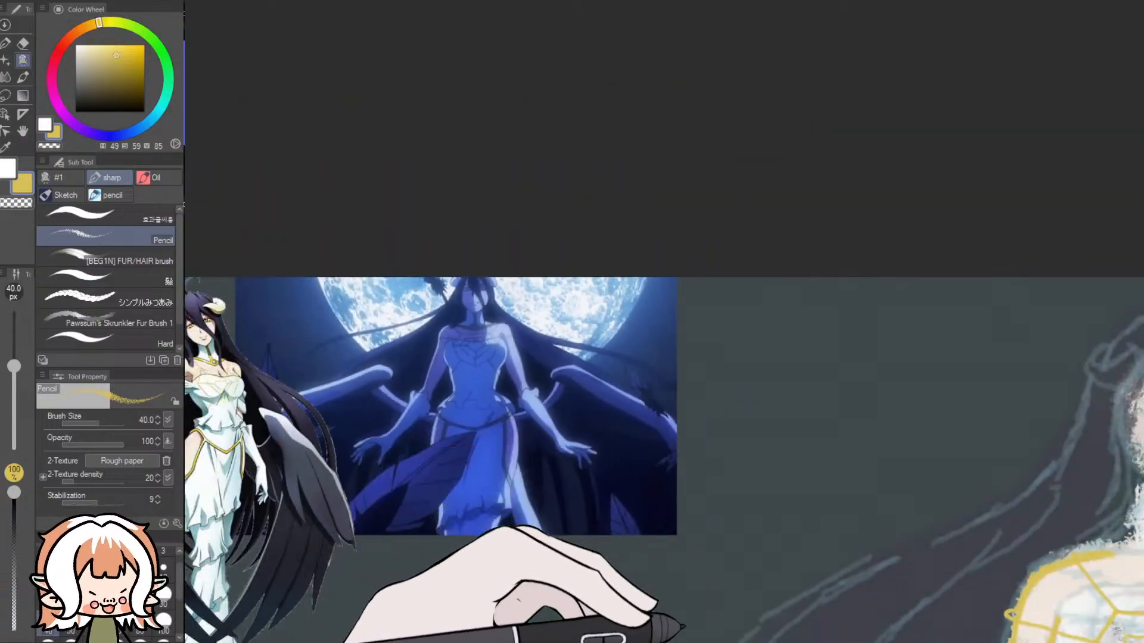
pyautogui.moveTo(684, 642); pyautogui.dragTo(772, 642)
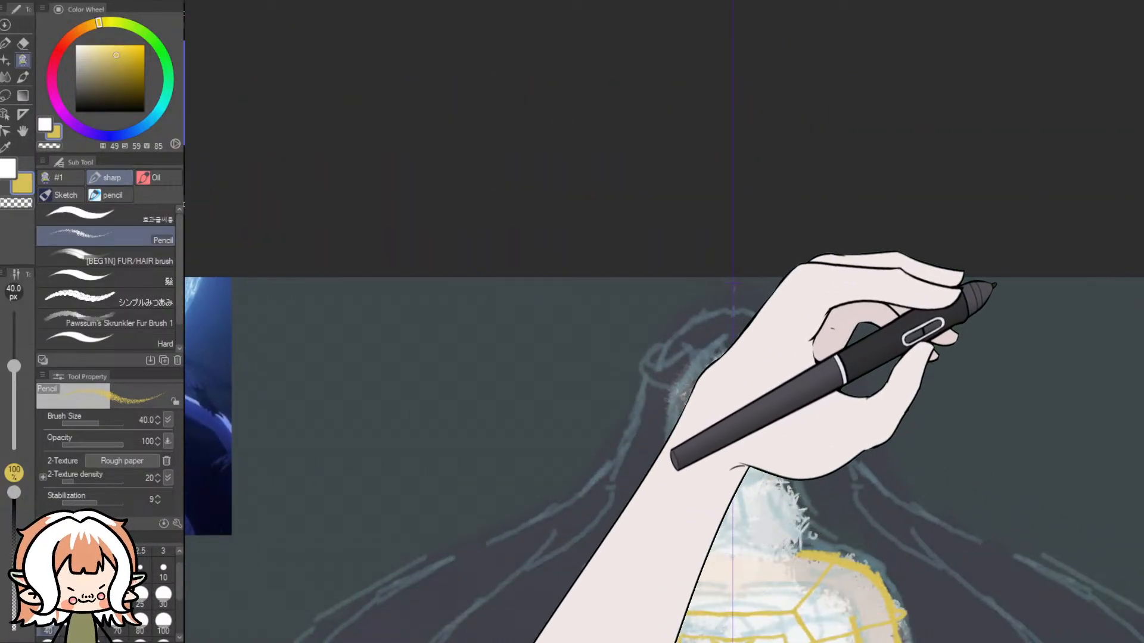
pyautogui.moveTo(998, 293); pyautogui.dragTo(1006, 351)
pyautogui.scroll(3, 1006, 351)
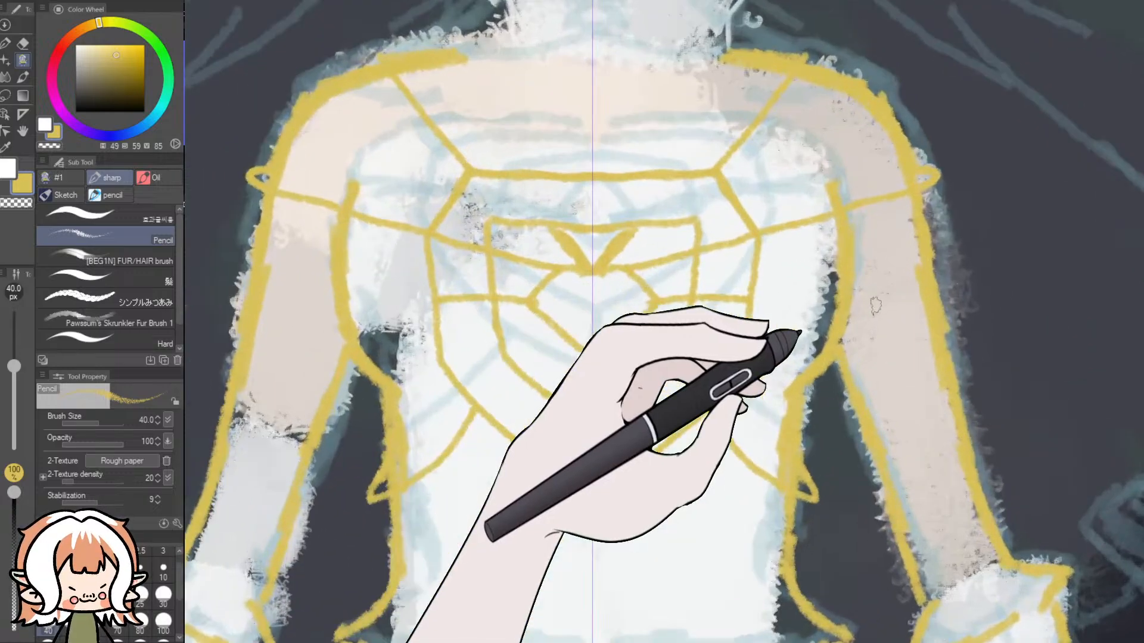
pyautogui.moveTo(610, 249); pyautogui.dragTo(668, 211)
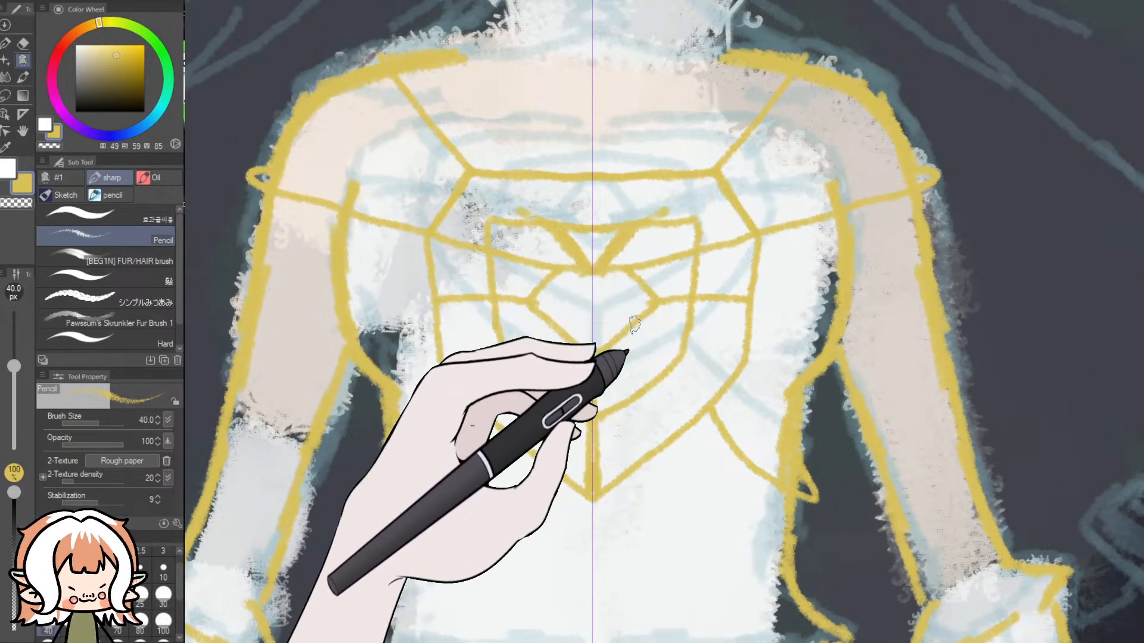
pyautogui.moveTo(713, 252)
pyautogui.mouseDown()
pyautogui.moveTo(828, 215)
pyautogui.moveTo(685, 267)
pyautogui.mouseUp()
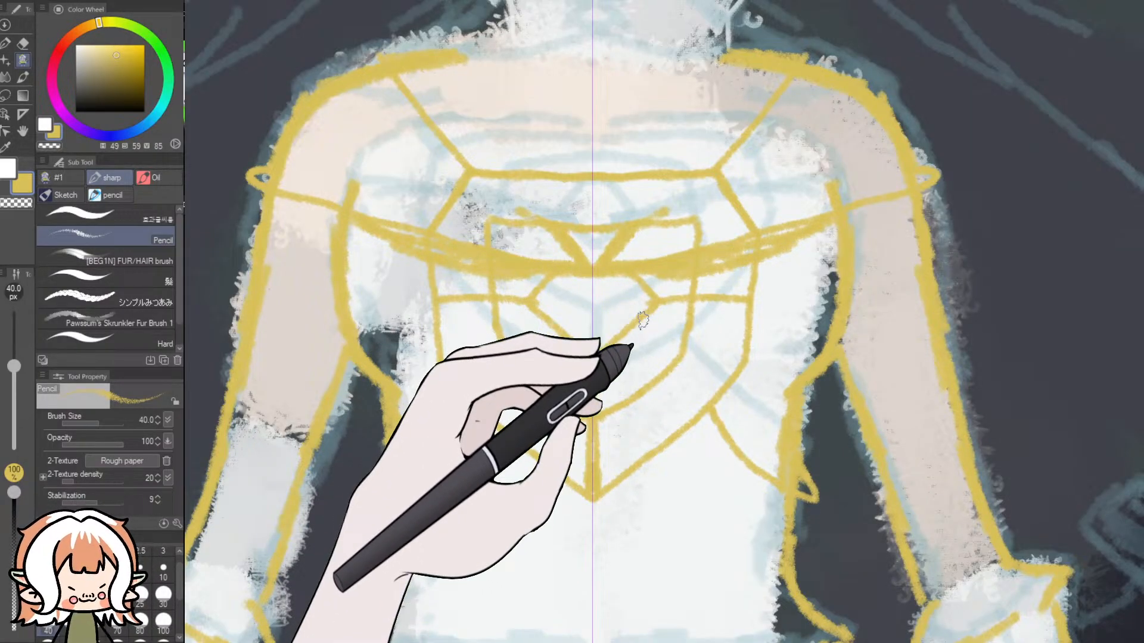
# - Check the references, then draw a mirrored collar with a small throat diamond, a centre line, neck side lines and a base line joining the shoulders
pyautogui.scroll(-3, 643, 320)
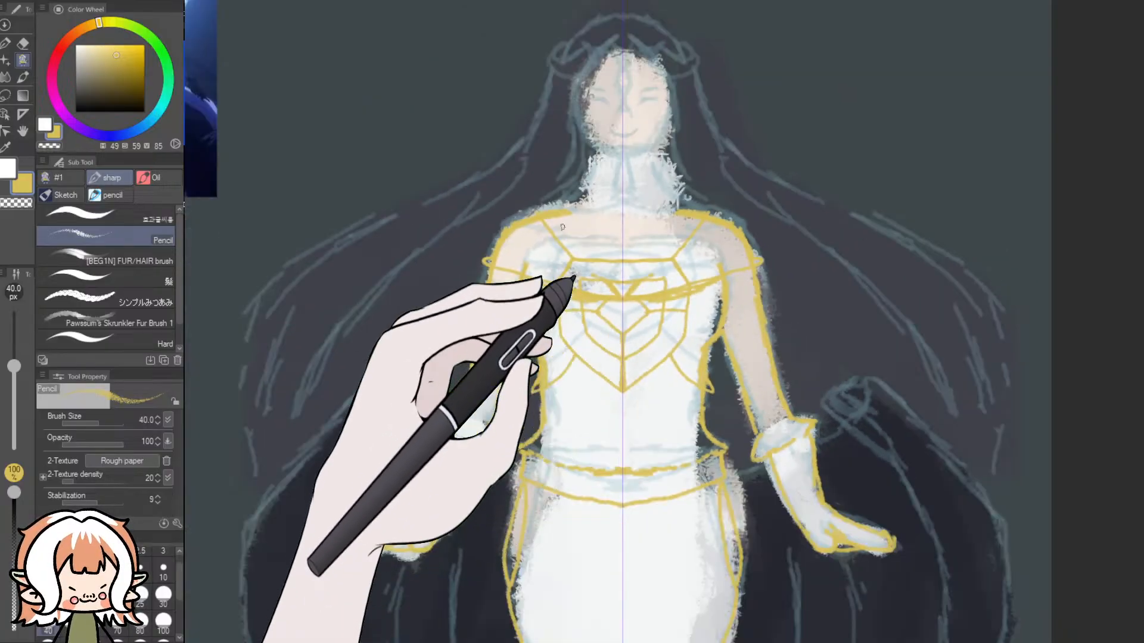
pyautogui.scroll(1, 602, 152)
pyautogui.scroll(1, 594, 193)
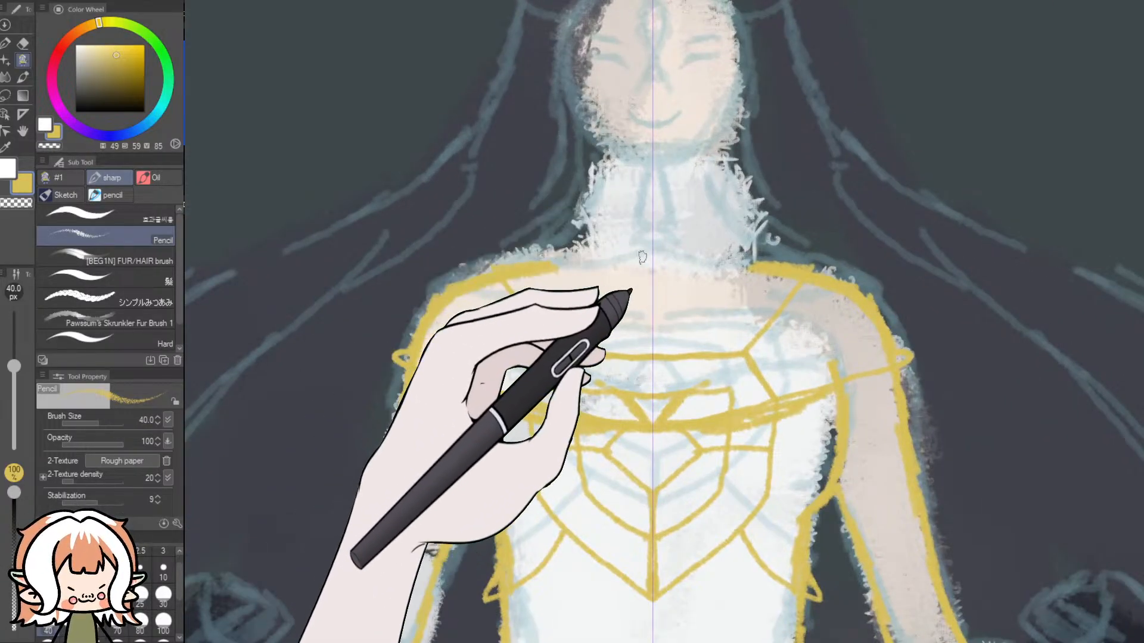
pyautogui.scroll(-1, 643, 256)
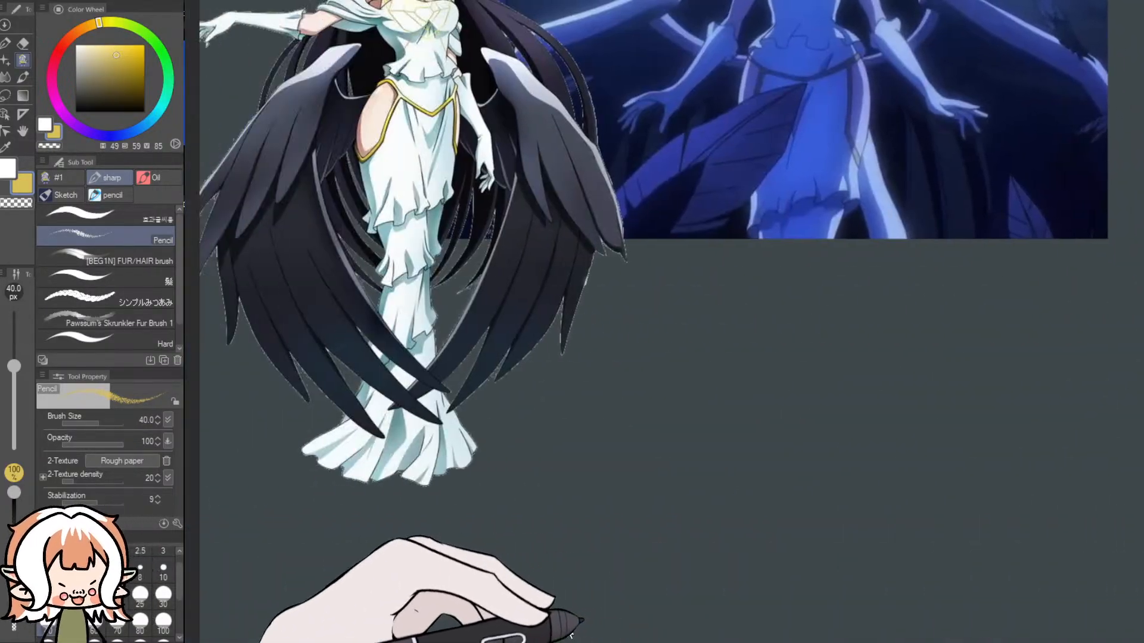
pyautogui.moveTo(570, 636)
pyautogui.mouseDown()
pyautogui.moveTo(585, 634)
pyautogui.moveTo(575, 634)
pyautogui.mouseUp()
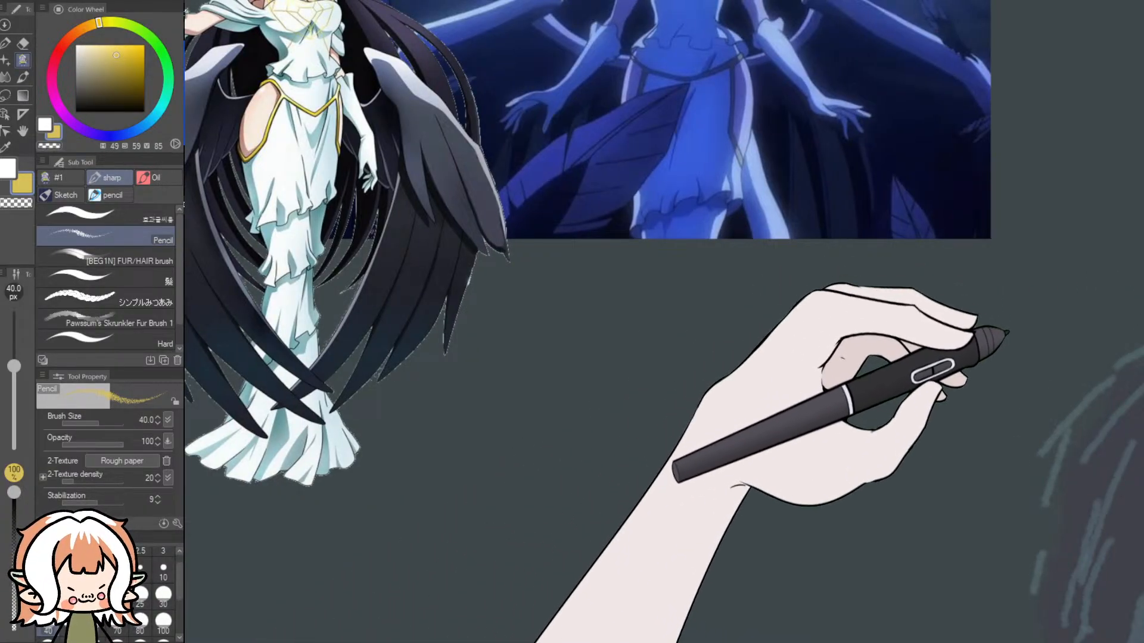
pyautogui.moveTo(1001, 350); pyautogui.dragTo(1000, 312)
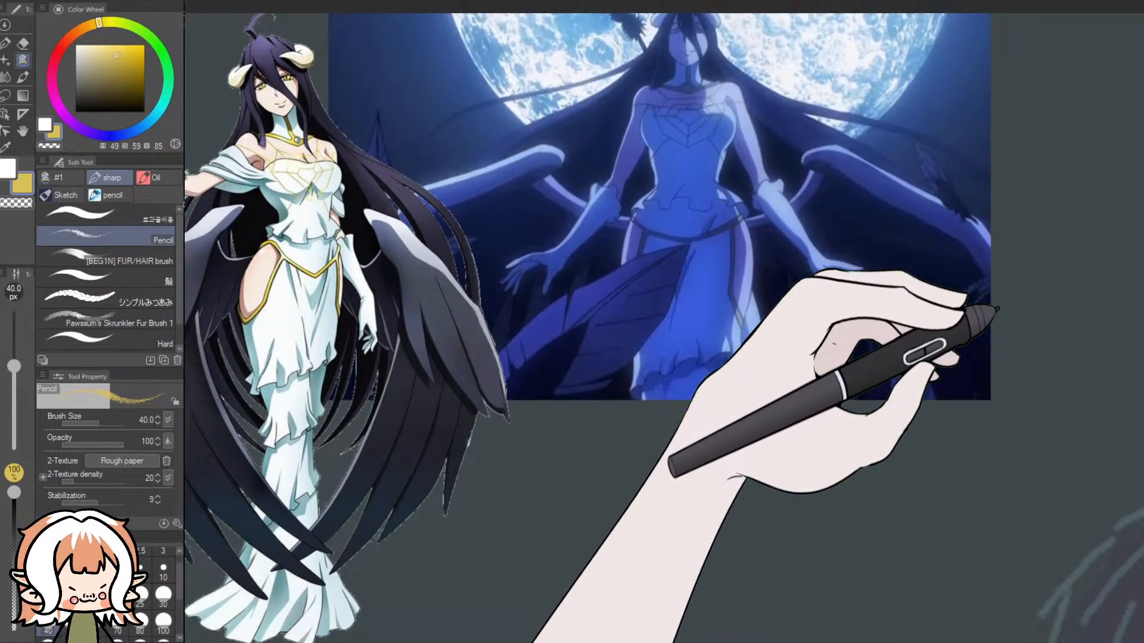
pyautogui.moveTo(668, 636); pyautogui.dragTo(772, 633)
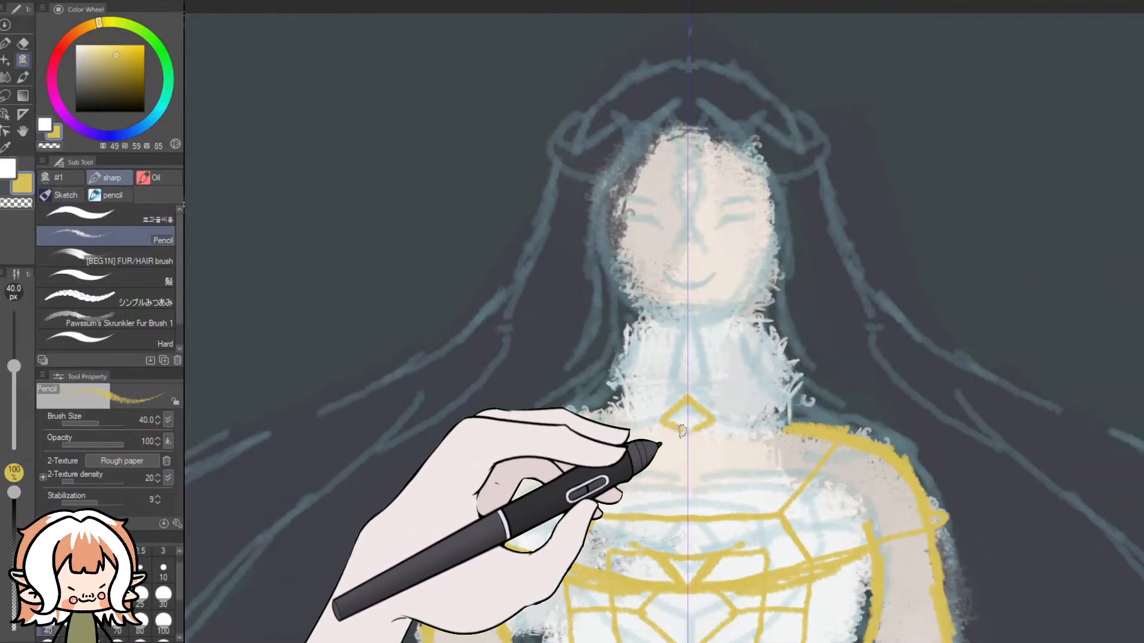
pyautogui.moveTo(646, 322); pyautogui.dragTo(636, 350)
pyautogui.moveTo(730, 321); pyautogui.dragTo(741, 349)
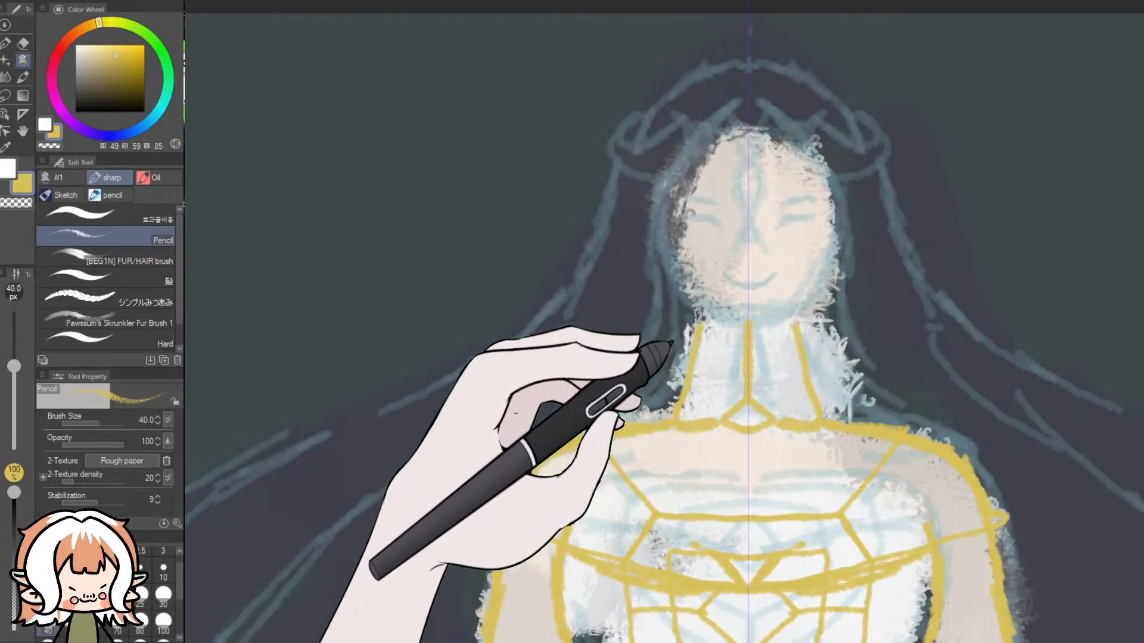
# - Try several mirrored gold jaw and cheek lines around the face, then undo them
pyautogui.moveTo(686, 291); pyautogui.dragTo(732, 325)
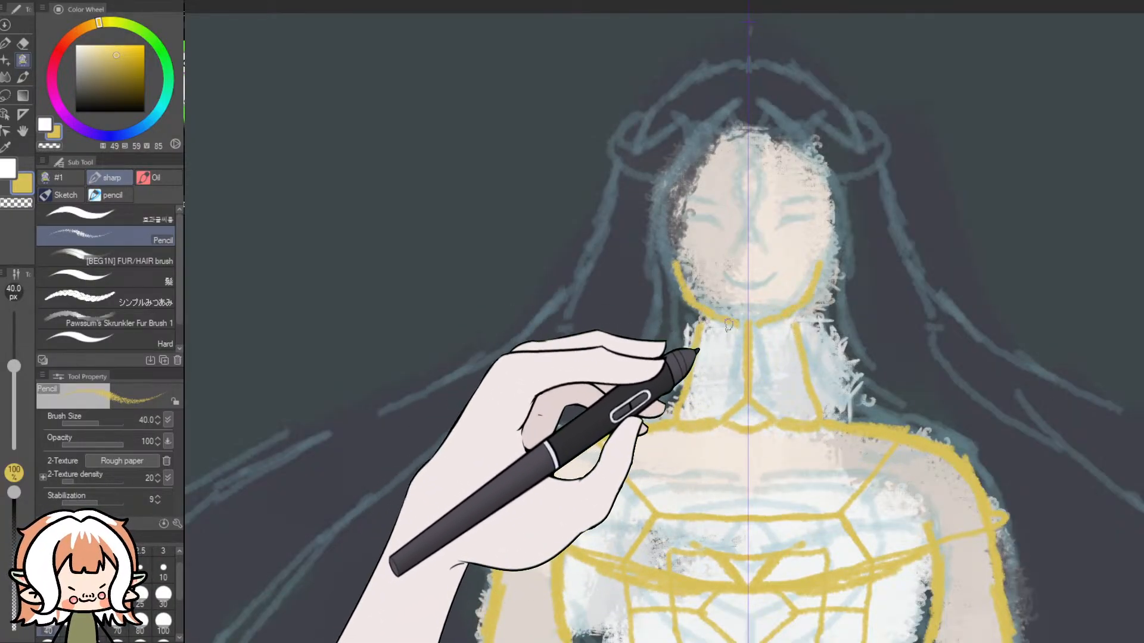
pyautogui.hotkey('ctrl', 'z')
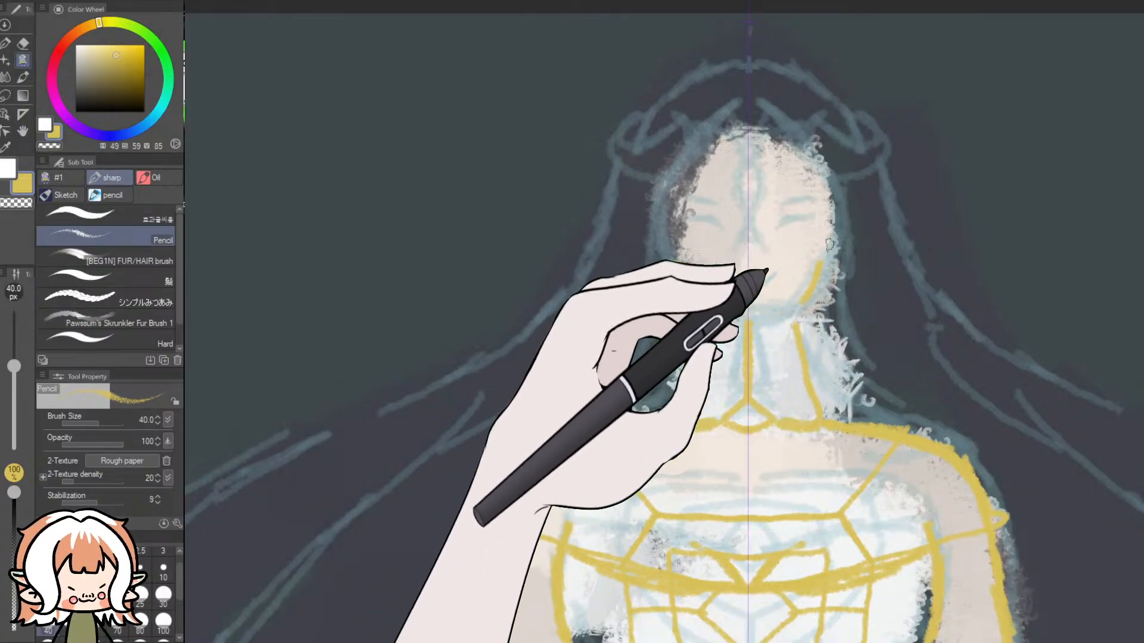
pyautogui.moveTo(831, 219); pyautogui.dragTo(828, 261)
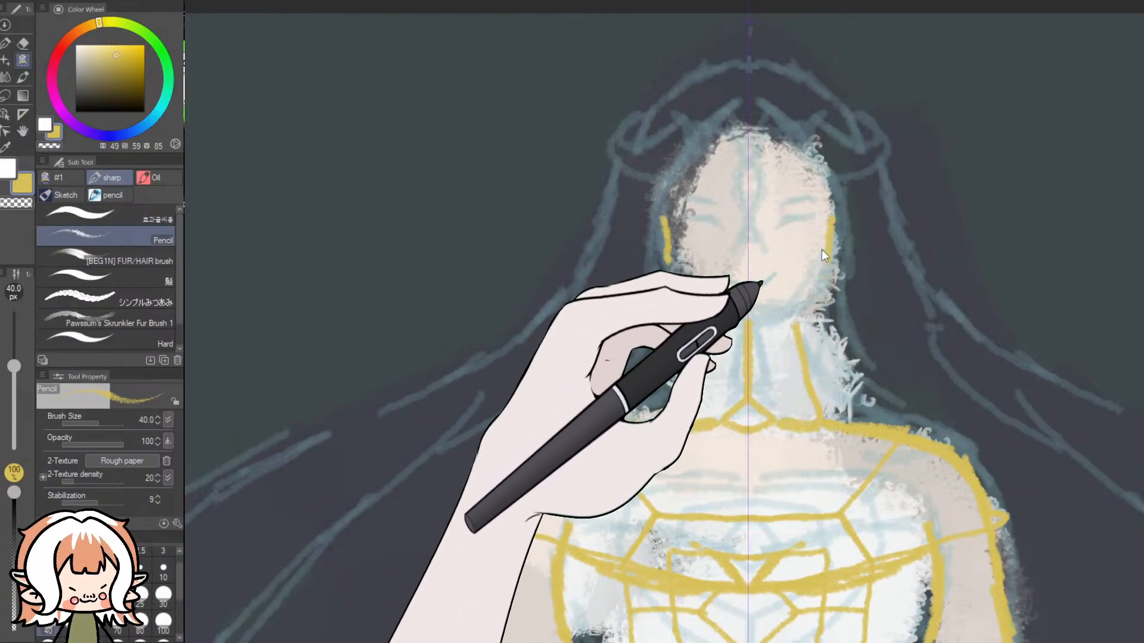
pyautogui.moveTo(832, 201); pyautogui.dragTo(833, 262)
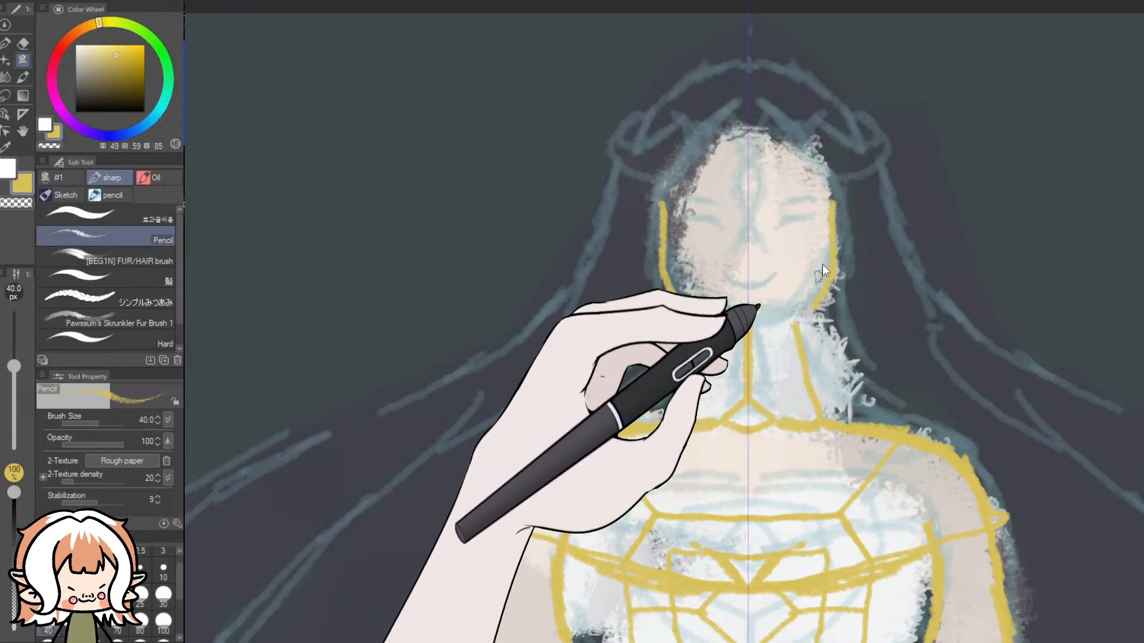
pyautogui.moveTo(832, 204); pyautogui.dragTo(828, 252)
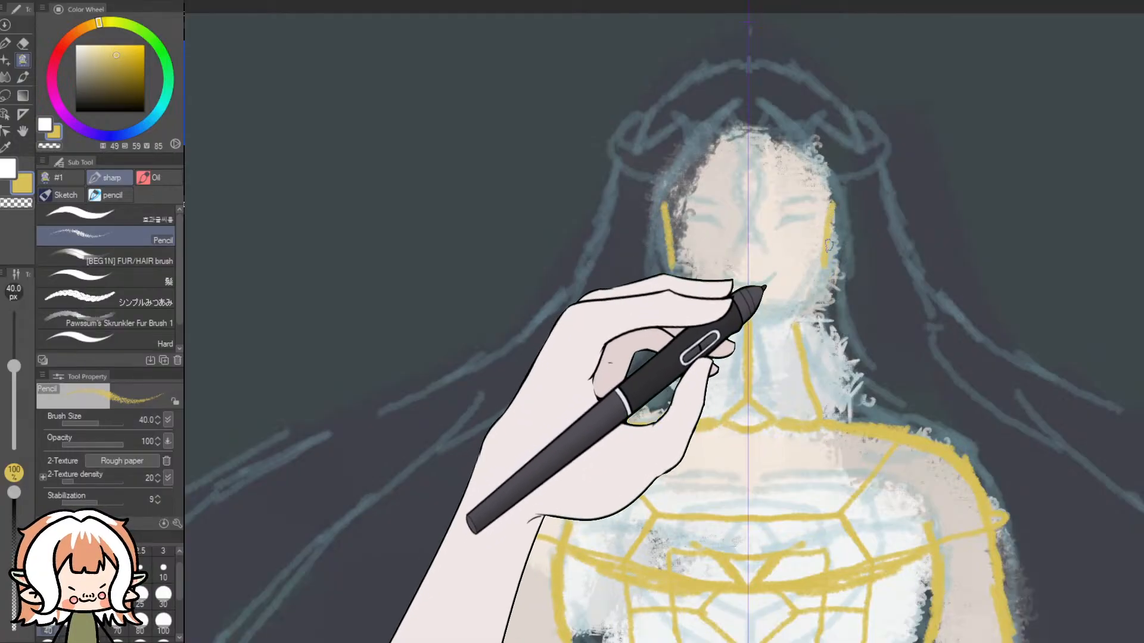
pyautogui.moveTo(788, 311); pyautogui.dragTo(755, 317)
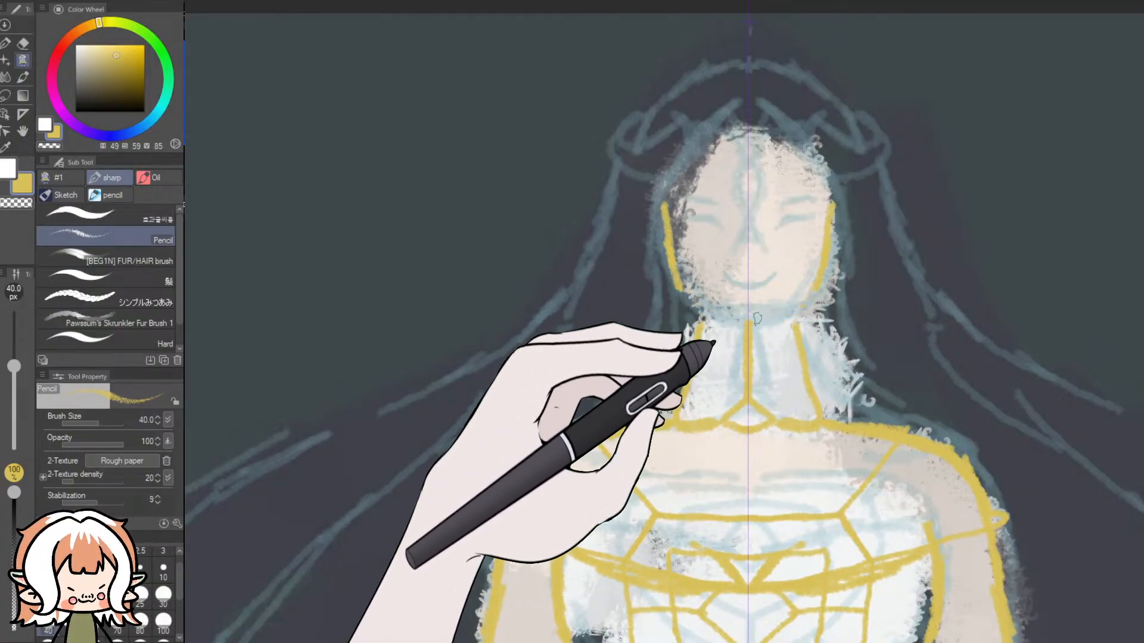
pyautogui.hotkey('ctrl', 'z')
pyautogui.hotkey('ctrl', 'z')
# - Draw mirrored hair strands beside the face down to the shoulders, a centre-parted hairline and the face contour down to the chin
pyautogui.moveTo(834, 175)
pyautogui.mouseDown()
pyautogui.moveTo(866, 293)
pyautogui.moveTo(841, 347)
pyautogui.moveTo(868, 386)
pyautogui.mouseUp()
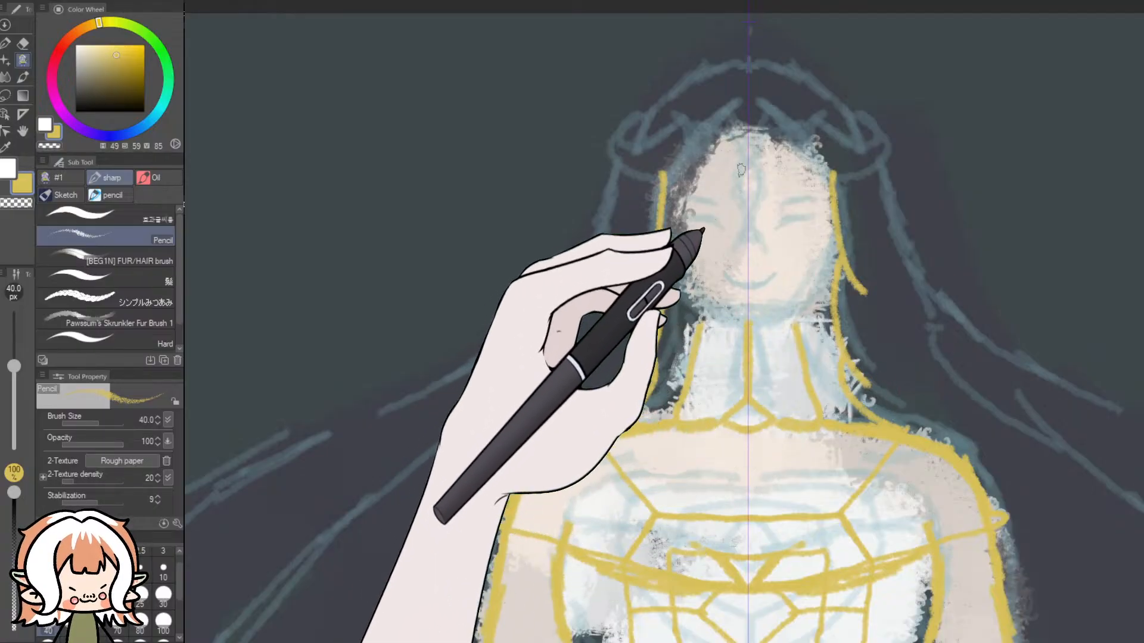
pyautogui.moveTo(739, 109)
pyautogui.mouseDown()
pyautogui.moveTo(682, 174)
pyautogui.moveTo(674, 243)
pyautogui.mouseUp()
pyautogui.moveTo(678, 202)
pyautogui.mouseDown()
pyautogui.moveTo(689, 297)
pyautogui.moveTo(701, 305)
pyautogui.moveTo(688, 311)
pyautogui.moveTo(722, 319)
pyautogui.mouseUp()
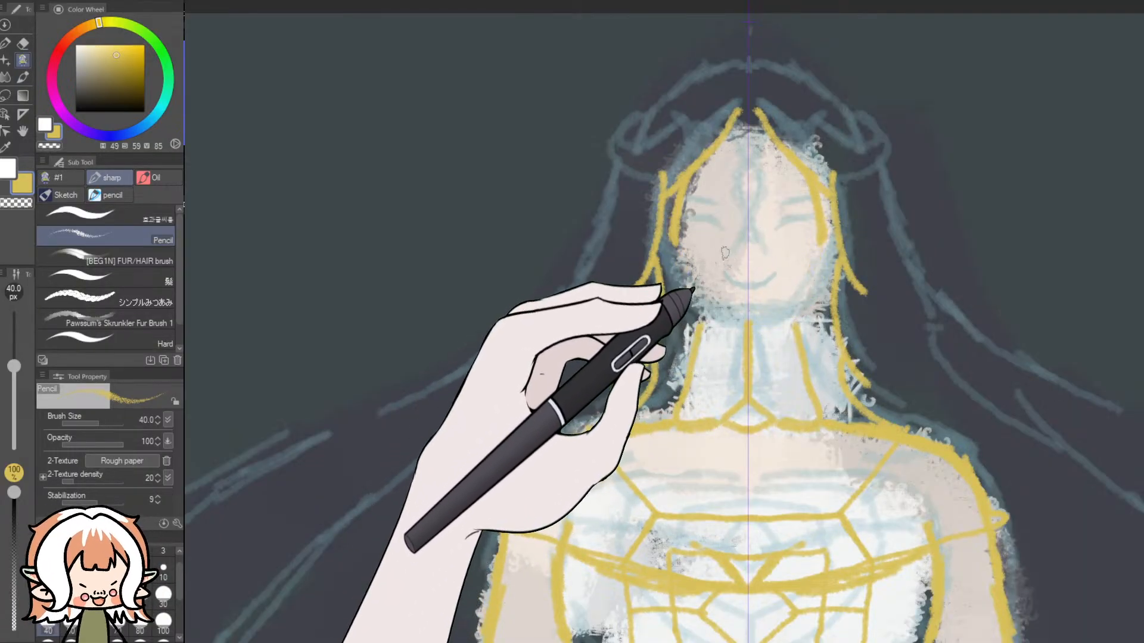
pyautogui.moveTo(675, 244)
pyautogui.mouseDown()
pyautogui.moveTo(702, 319)
pyautogui.moveTo(749, 334)
pyautogui.mouseUp()
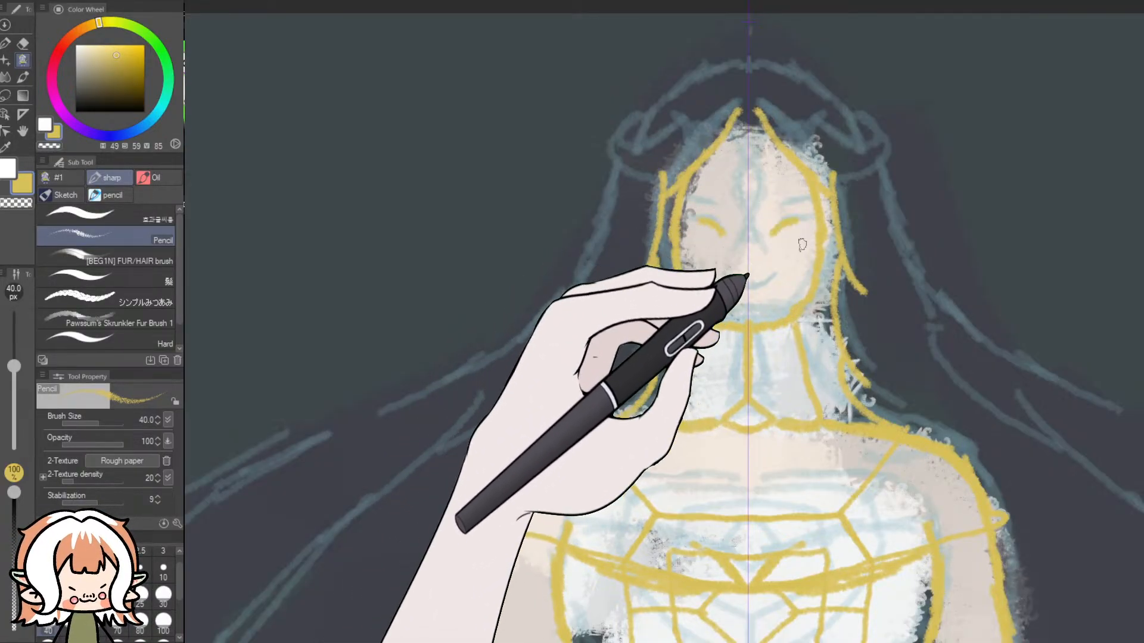
# - Reduce the pencil size to 20 px and draw thin mirrored closed-eye lines on the face
pyautogui.click(164, 569)
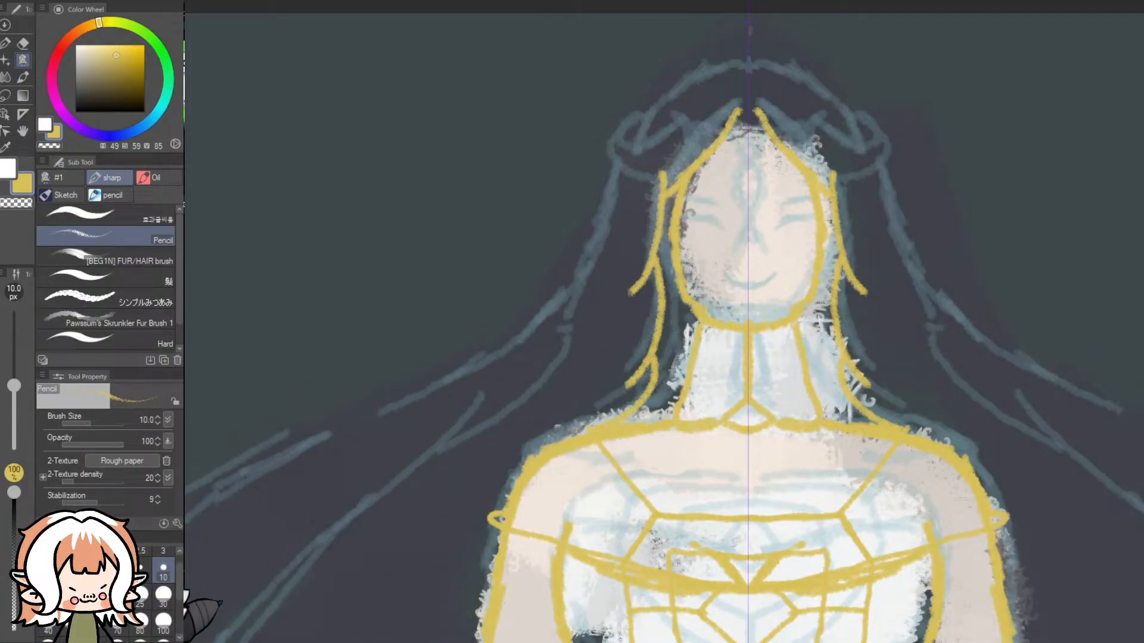
pyautogui.click(118, 596)
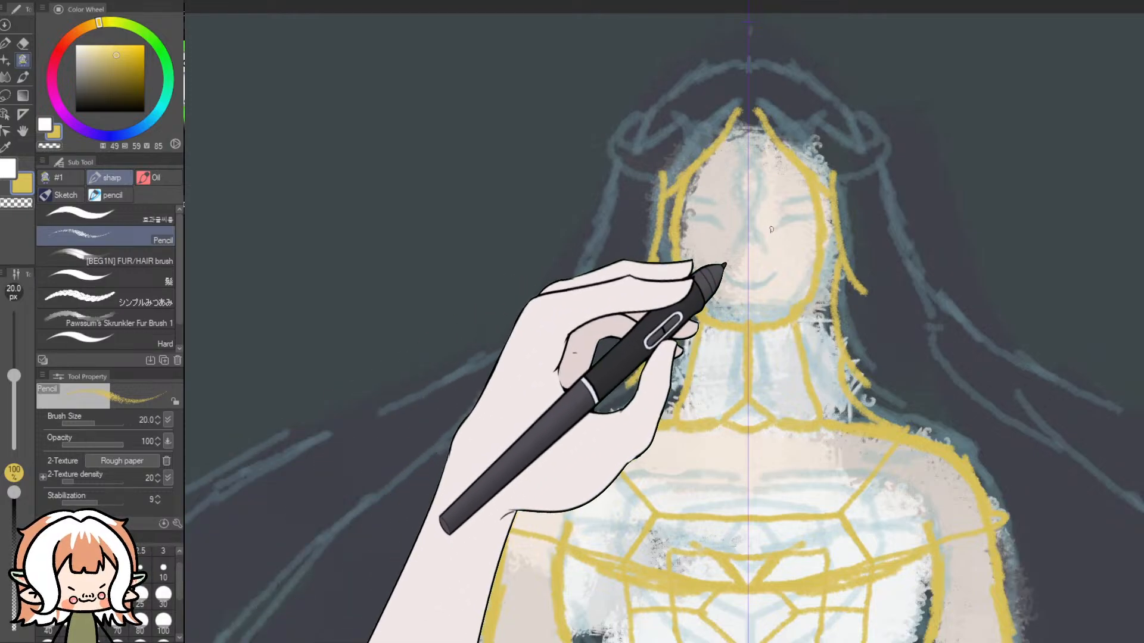
pyautogui.moveTo(776, 229); pyautogui.dragTo(801, 224)
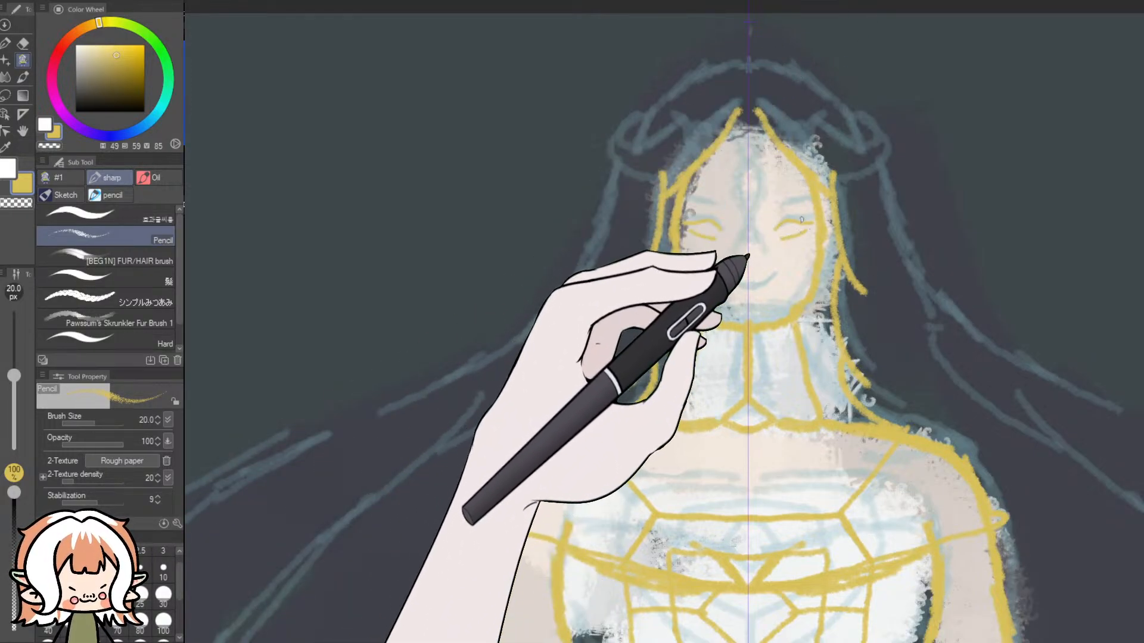
# - Try mirrored eyes, brows, a mouth and a forehead line on the face, then undo all the facial features
pyautogui.hotkey('ctrl', 'z')
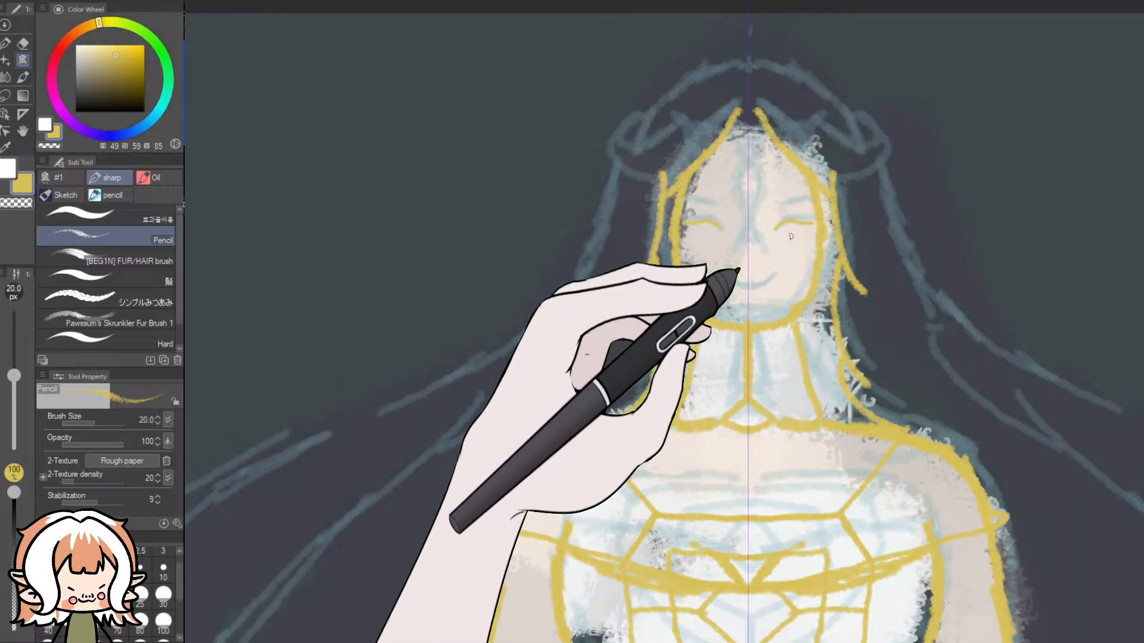
pyautogui.moveTo(775, 233); pyautogui.dragTo(808, 226)
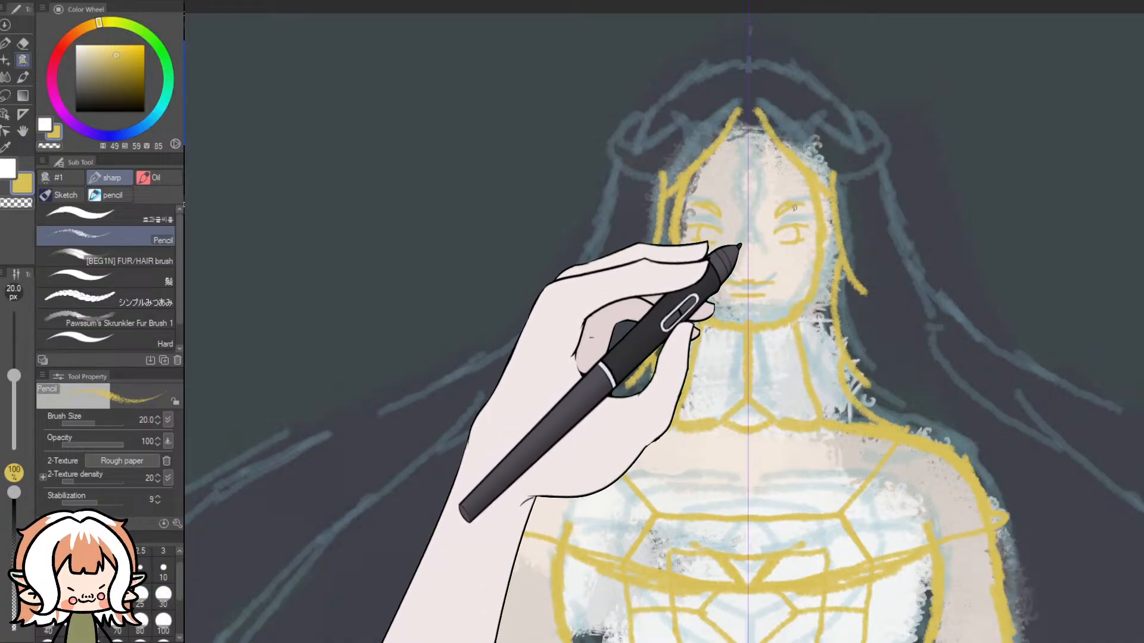
pyautogui.moveTo(739, 112); pyautogui.dragTo(758, 181)
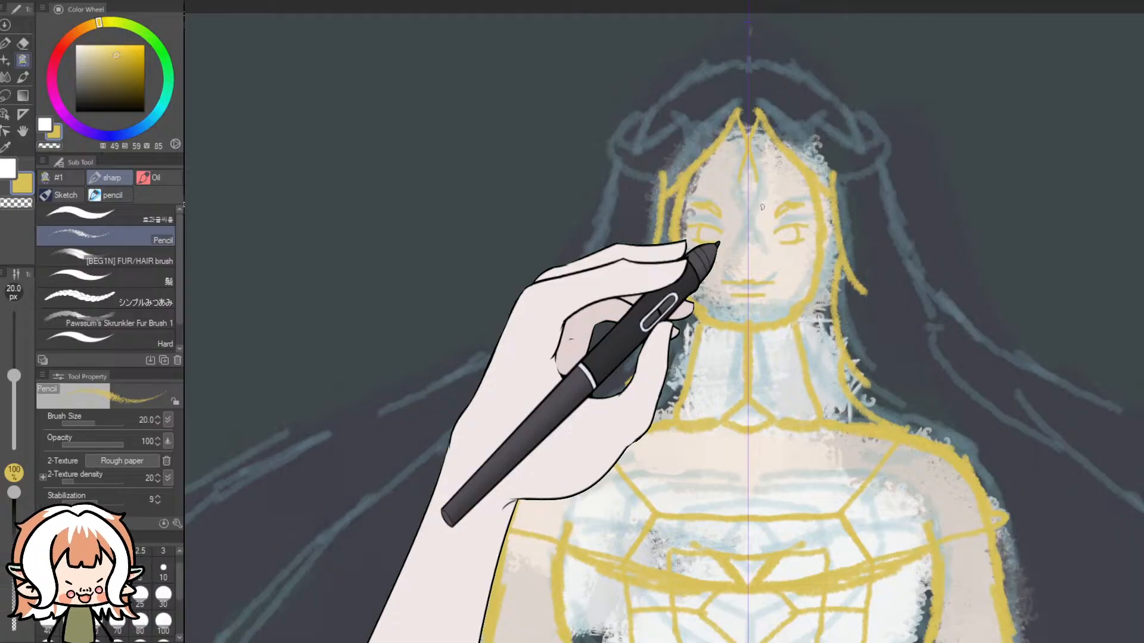
pyautogui.hotkey('ctrl', 'z')
pyautogui.hotkey('ctrl', 'z')
pyautogui.hotkey('ctrl', 'z')
pyautogui.hotkey('ctrl', 'z')
pyautogui.hotkey('ctrl', 'z')
pyautogui.hotkey('ctrl', 'z')
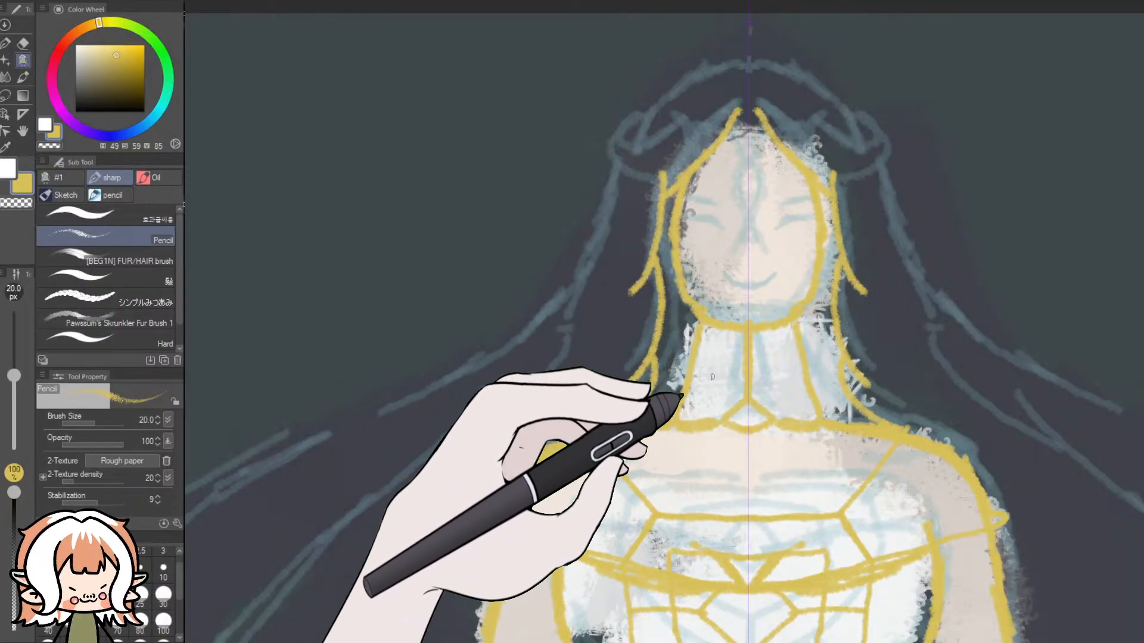
# - Set the pencil size to 25 px and draw mirrored curled horns with the top contour of the head between them
pyautogui.scroll(-5, 606, 305)
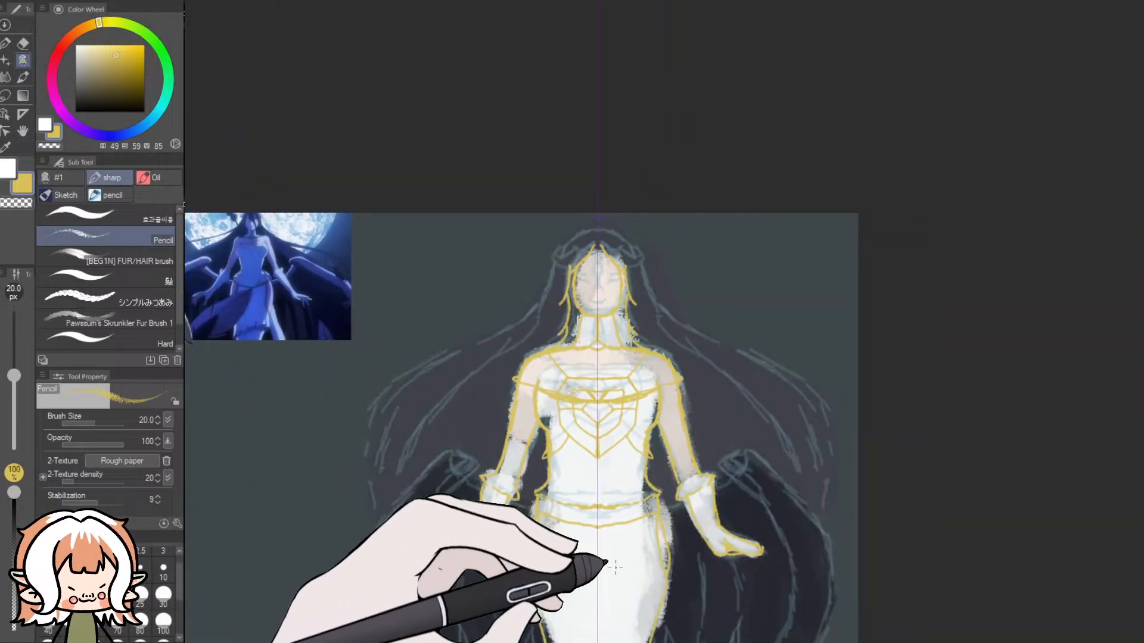
pyautogui.moveTo(688, 642); pyautogui.dragTo(666, 642)
pyautogui.scroll(2, 749, 290)
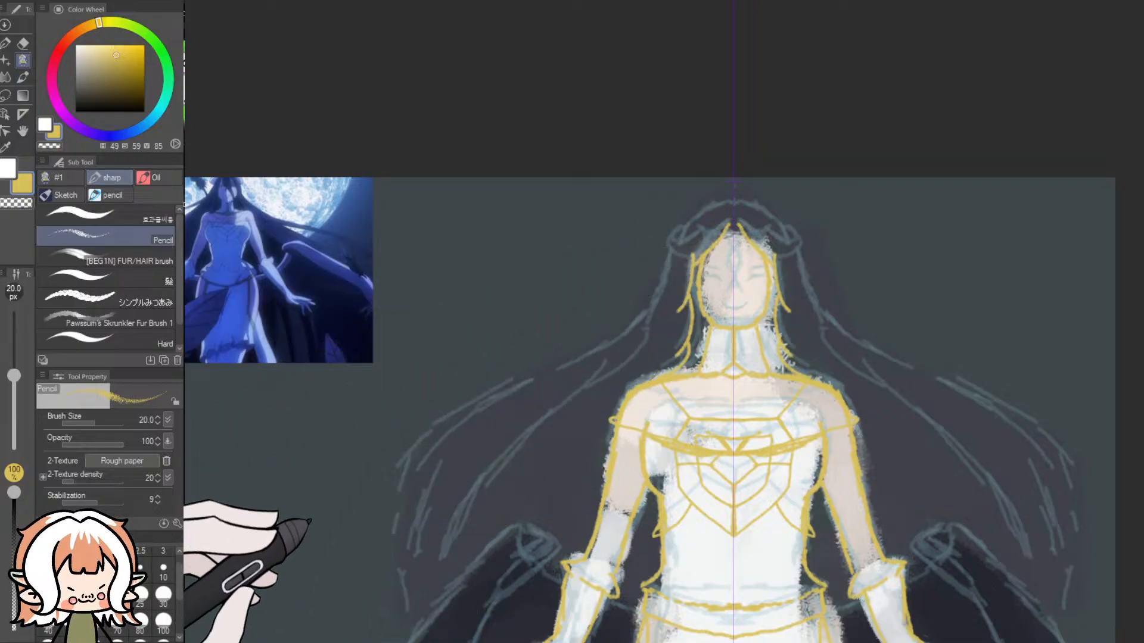
pyautogui.click(140, 594)
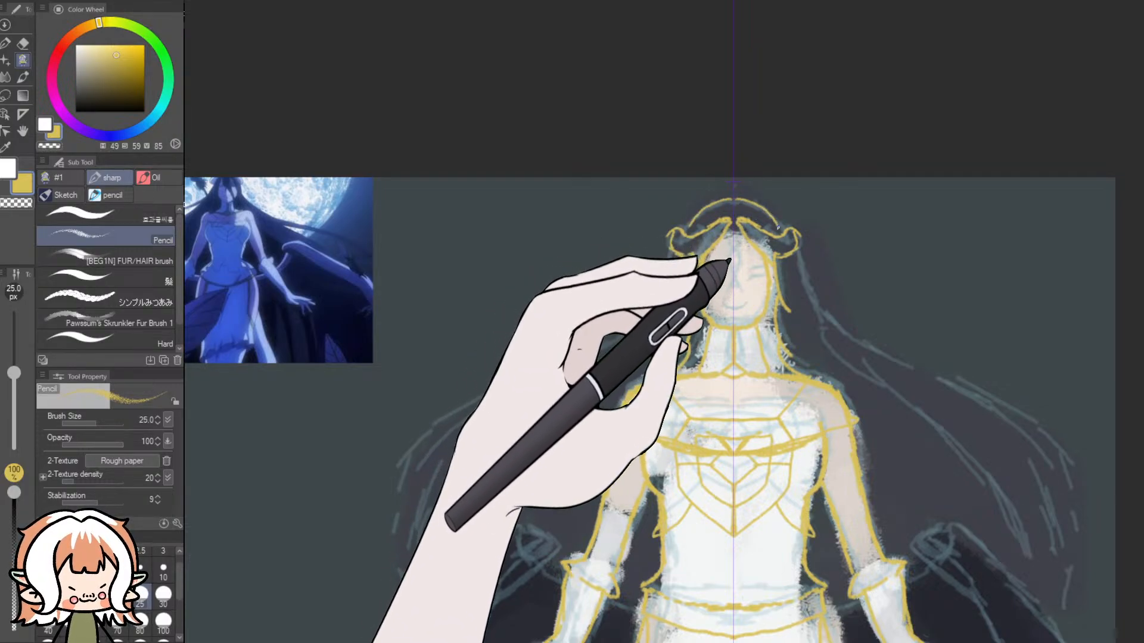
pyautogui.moveTo(738, 203); pyautogui.dragTo(761, 205)
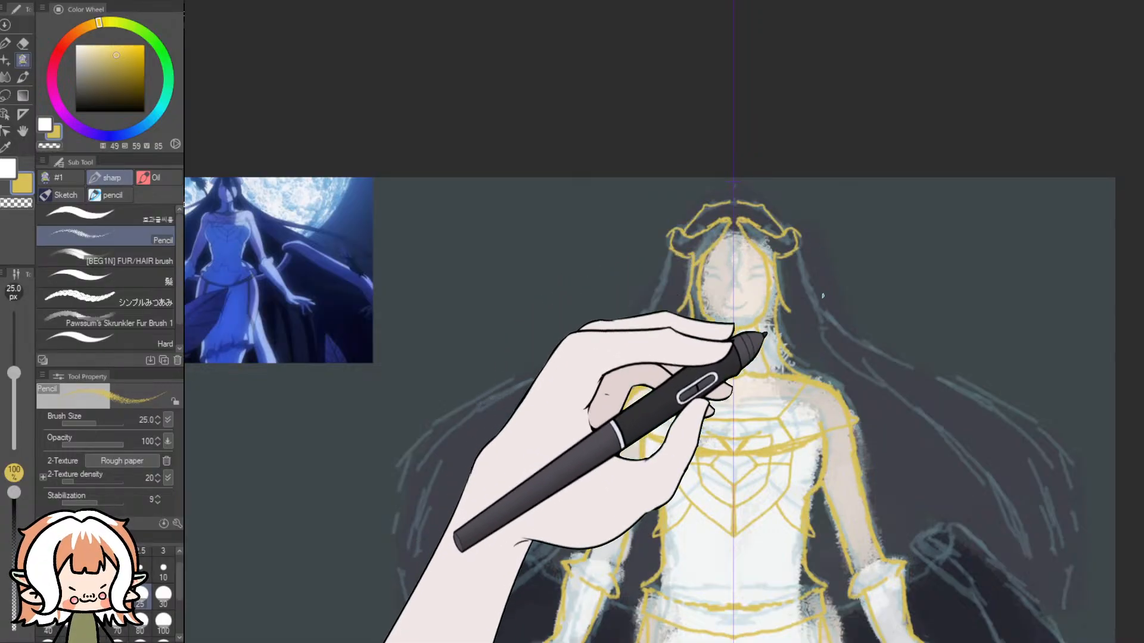
# - Try mirrored long hair strands sweeping outward from the horns down beside the wings, then undo them
pyautogui.moveTo(798, 251)
pyautogui.mouseDown()
pyautogui.moveTo(839, 339)
pyautogui.moveTo(977, 454)
pyautogui.mouseUp()
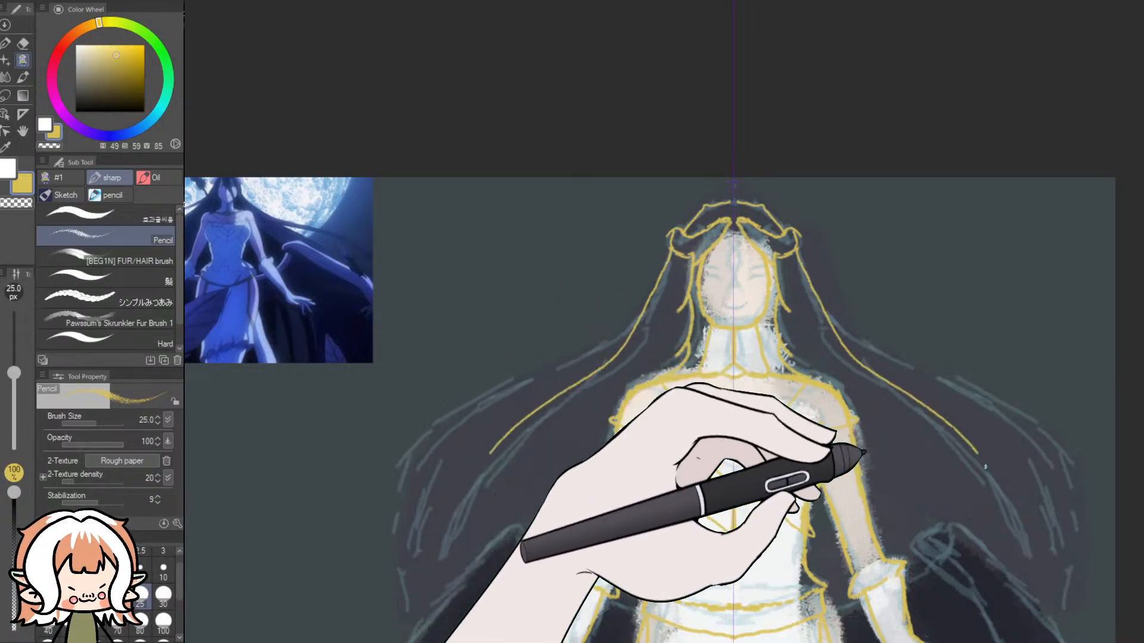
pyautogui.moveTo(801, 250); pyautogui.dragTo(1081, 490)
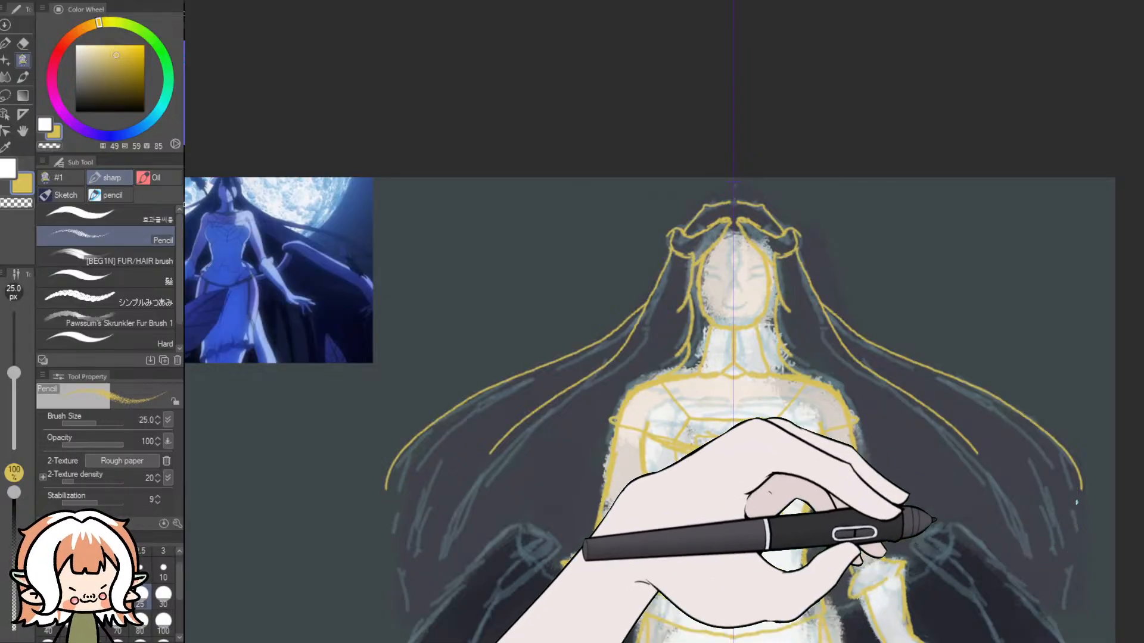
pyautogui.moveTo(1082, 489); pyautogui.dragTo(1074, 564)
pyautogui.hotkey('ctrl', 'z')
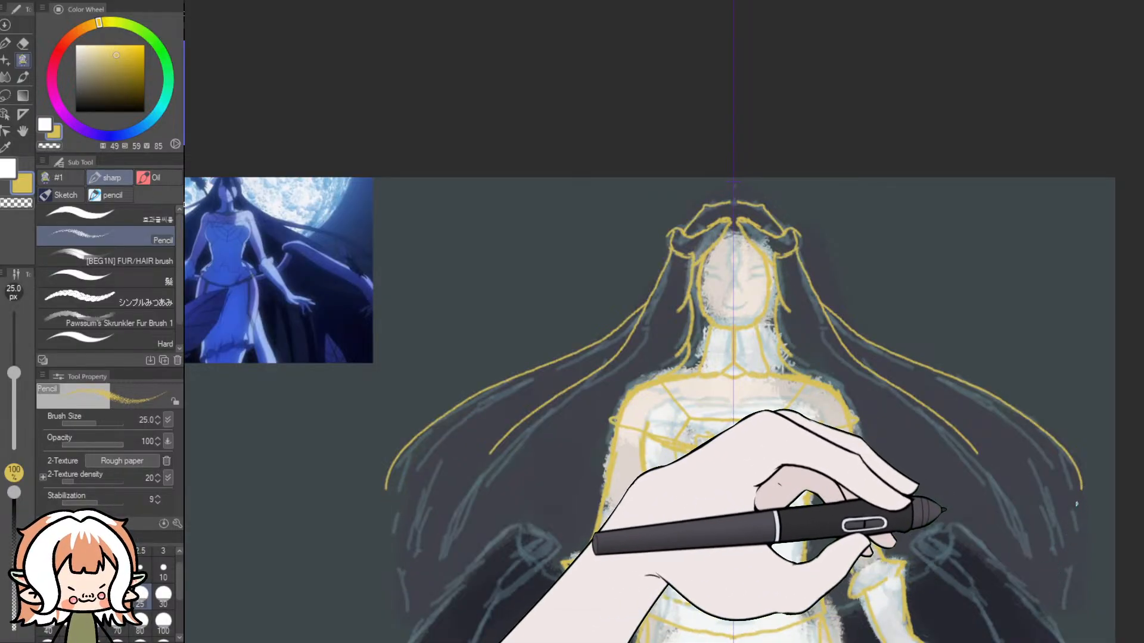
pyautogui.moveTo(1074, 496)
pyautogui.mouseDown()
pyautogui.moveTo(1087, 539)
pyautogui.moveTo(1067, 618)
pyautogui.mouseUp()
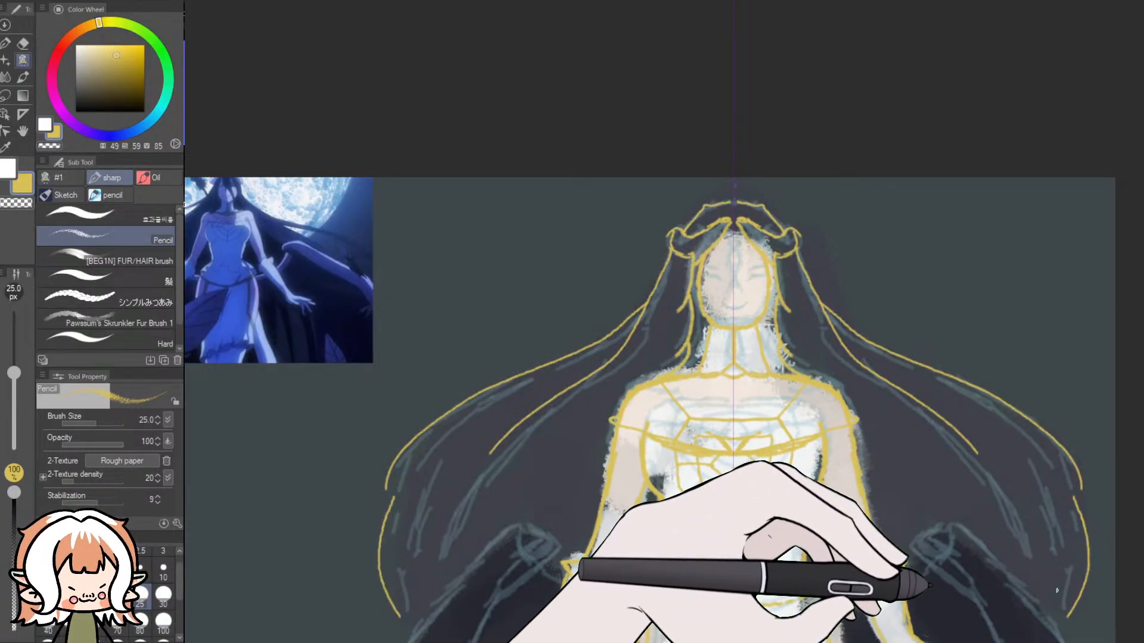
pyautogui.moveTo(1024, 486)
pyautogui.mouseDown()
pyautogui.moveTo(1052, 528)
pyautogui.moveTo(1057, 597)
pyautogui.mouseUp()
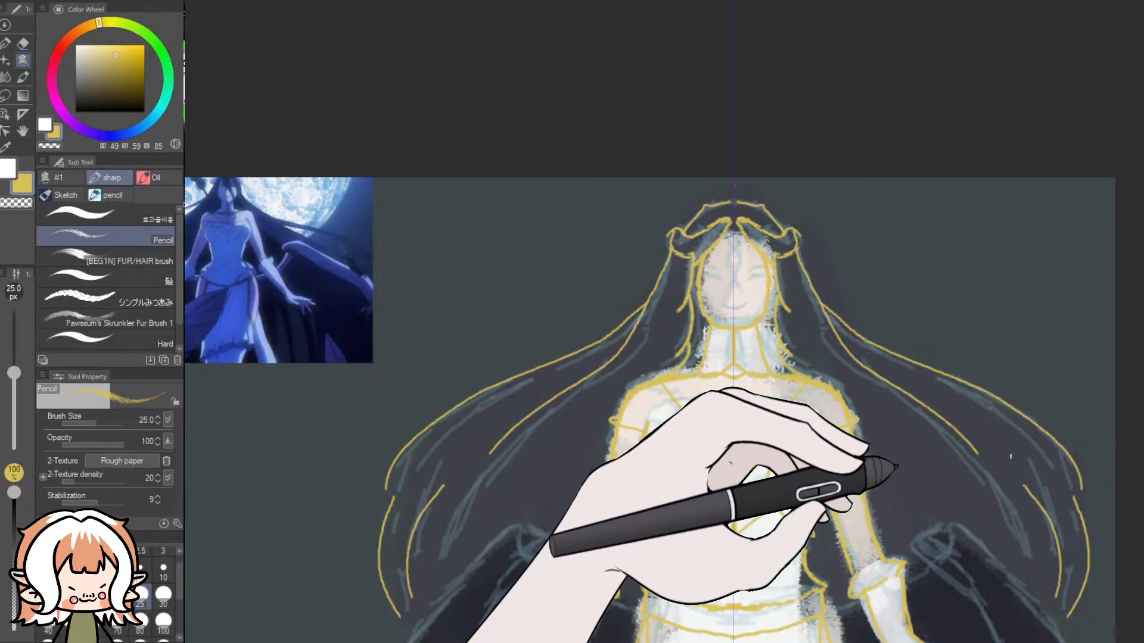
pyautogui.hotkey('ctrl', 'z')
pyautogui.hotkey('ctrl', 'z')
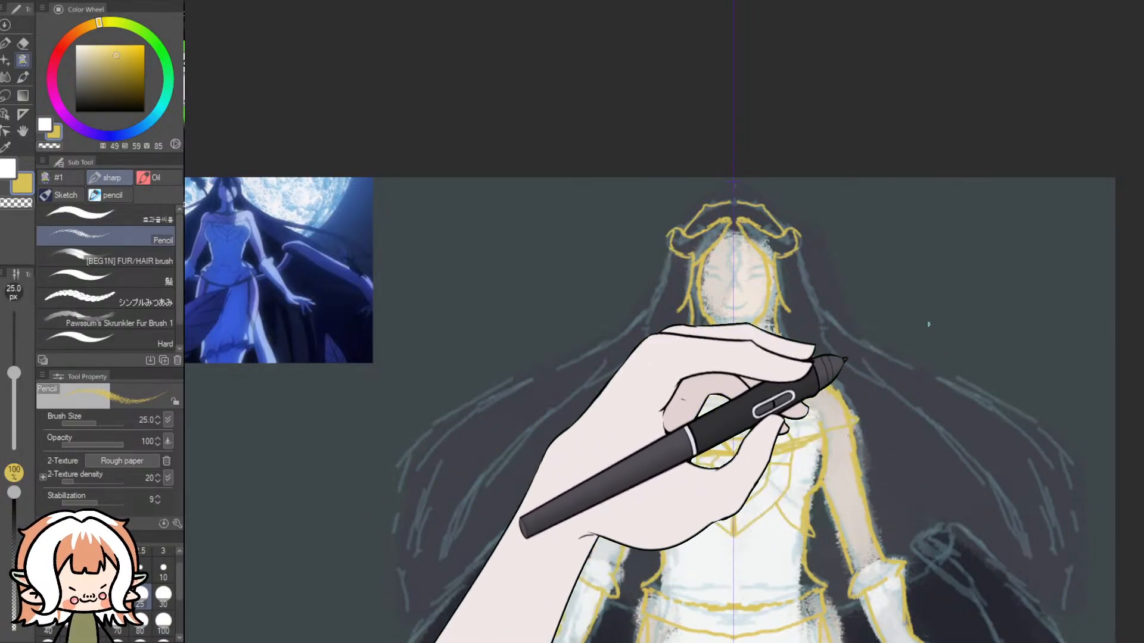
# - Draw the mirrored outer hair contours from the horns down to the wings, with a doubled edge and an inner strand on each side
pyautogui.moveTo(797, 250)
pyautogui.mouseDown()
pyautogui.moveTo(833, 299)
pyautogui.moveTo(1056, 479)
pyautogui.mouseUp()
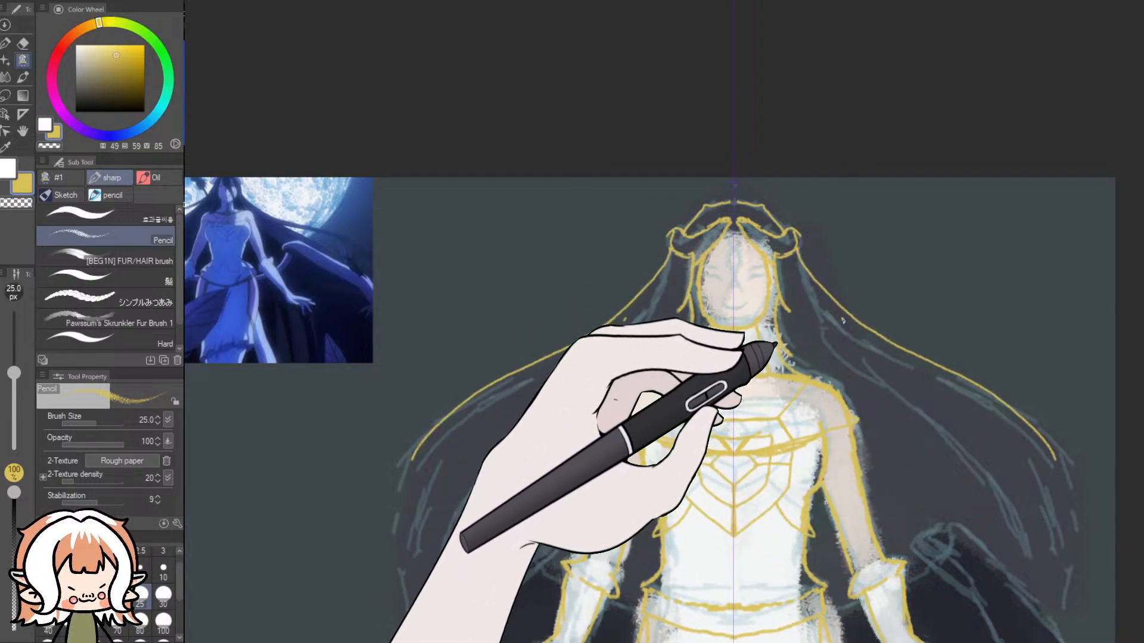
pyautogui.moveTo(842, 320); pyautogui.dragTo(1062, 475)
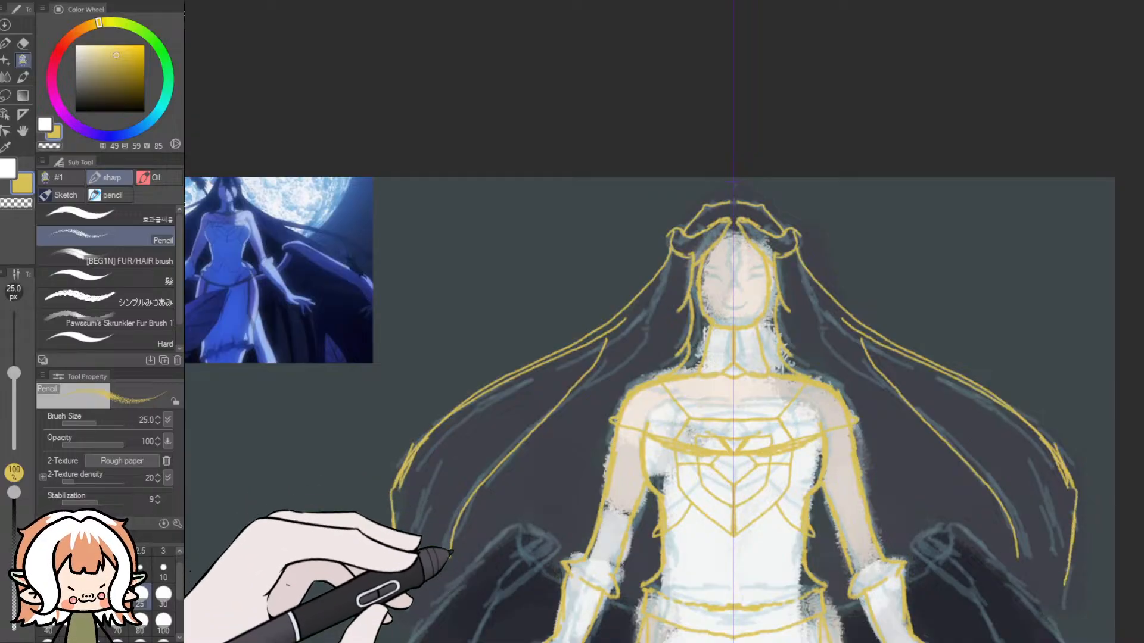
pyautogui.moveTo(391, 482)
pyautogui.mouseDown()
pyautogui.moveTo(386, 552)
pyautogui.moveTo(406, 607)
pyautogui.mouseUp()
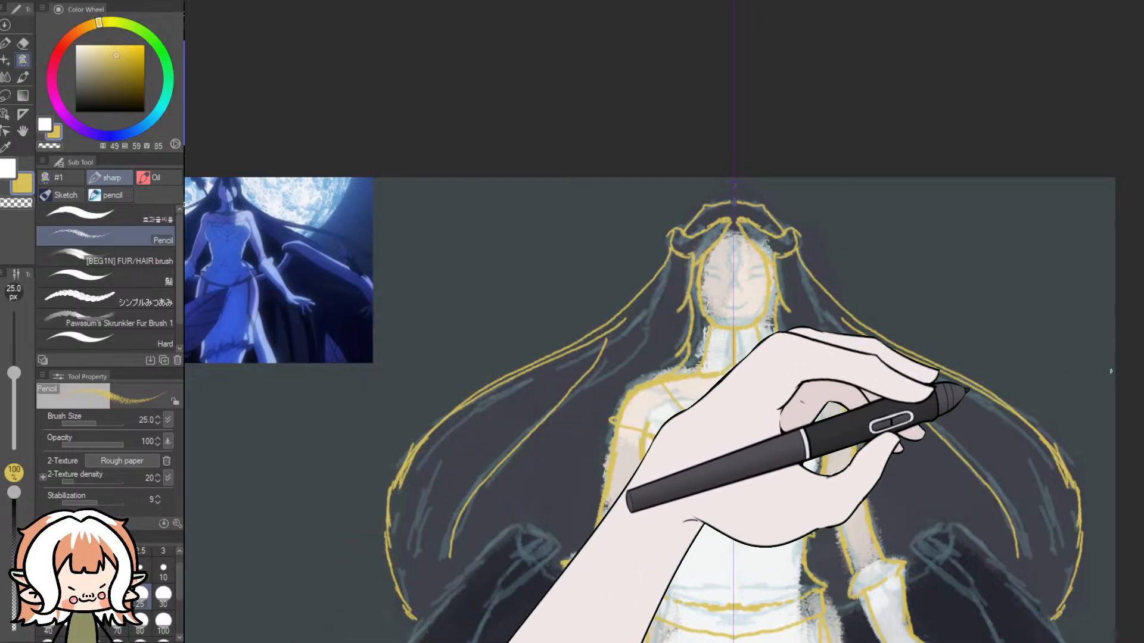
# - Try a pale beige 30 px pencil stroke beside the hips, then undo it
pyautogui.scroll(-3, 1126, 382)
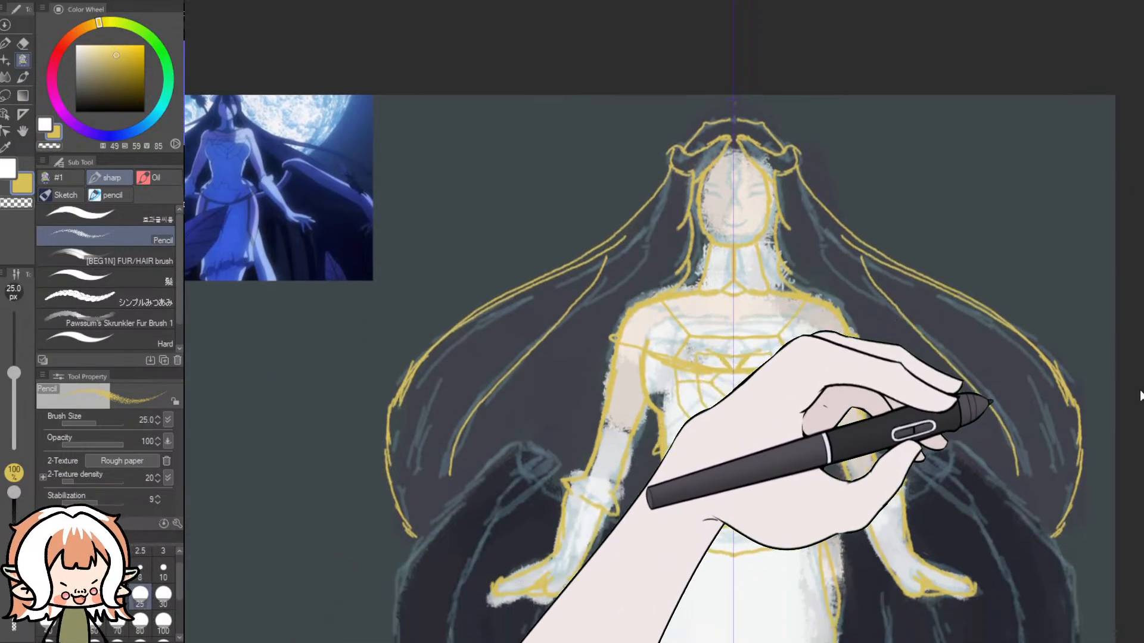
pyautogui.scroll(-5, 1140, 391)
pyautogui.scroll(1, 1140, 392)
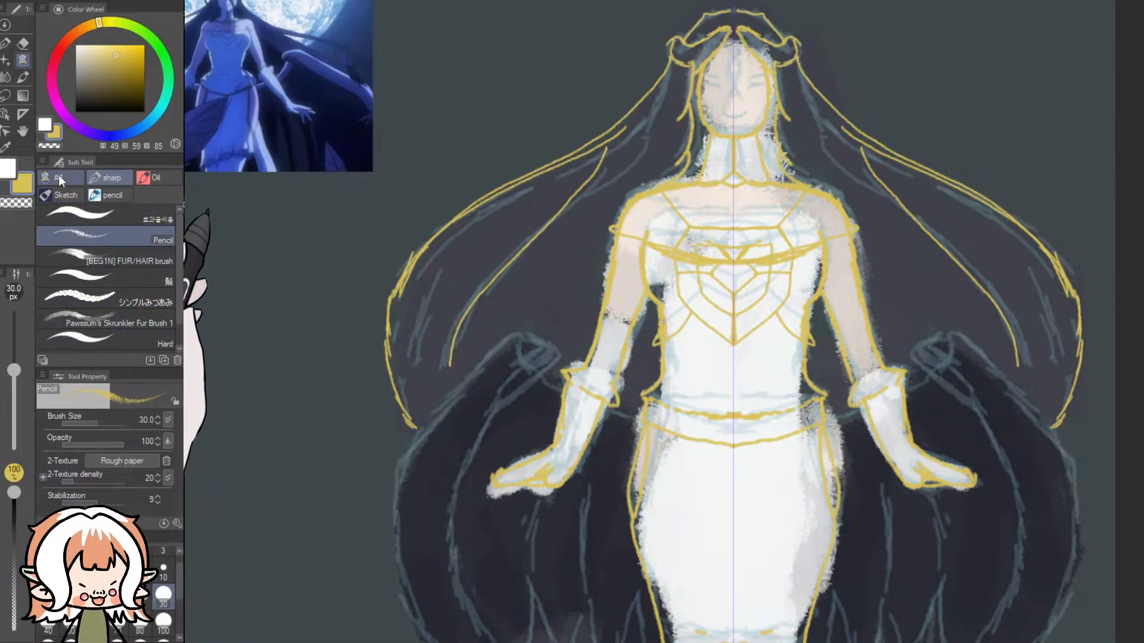
pyautogui.click(88, 59)
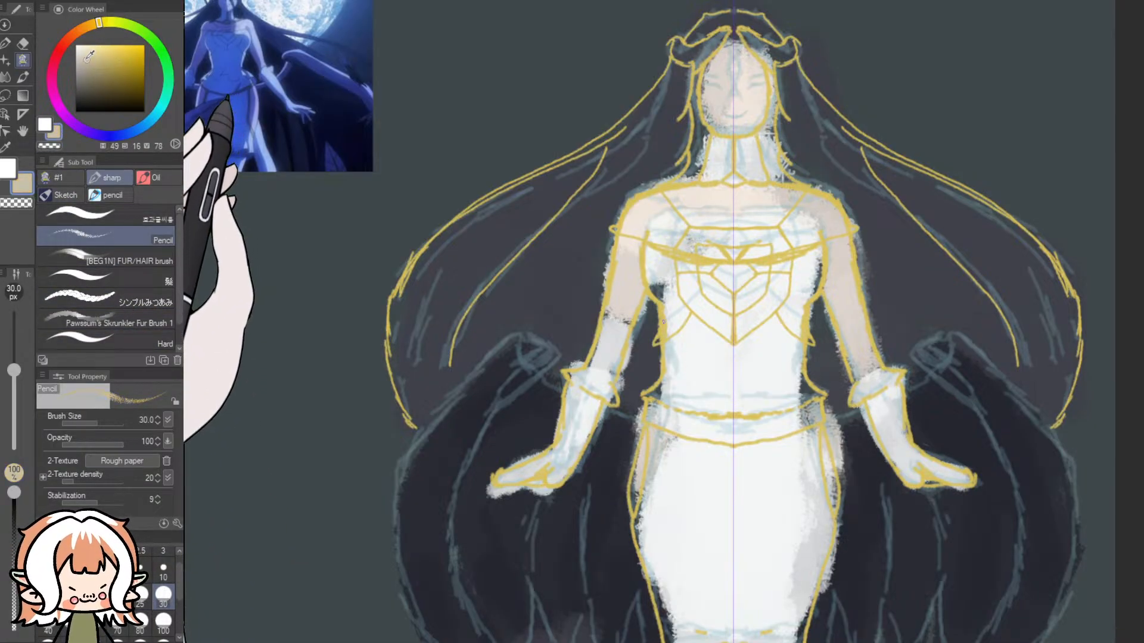
pyautogui.moveTo(87, 60); pyautogui.dragTo(85, 59)
pyautogui.moveTo(641, 424); pyautogui.dragTo(616, 416)
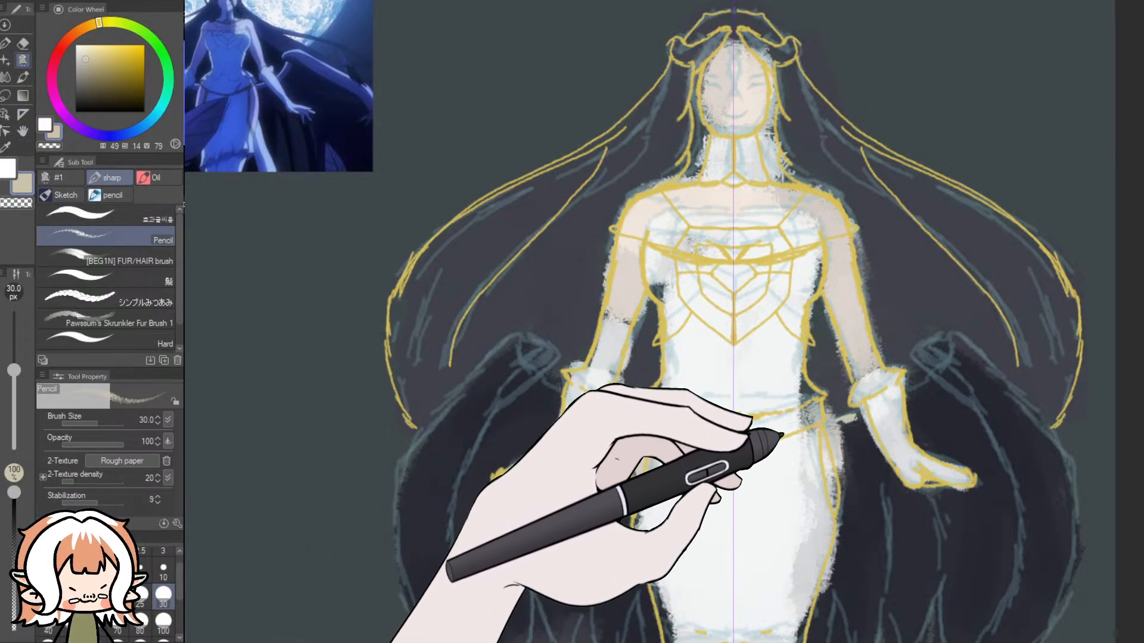
pyautogui.hotkey('ctrl', 'z')
# - Draw the mirrored wing outlines and inner feather lines around the hips with a 40 px near-black blue pencil
pyautogui.click(88, 97)
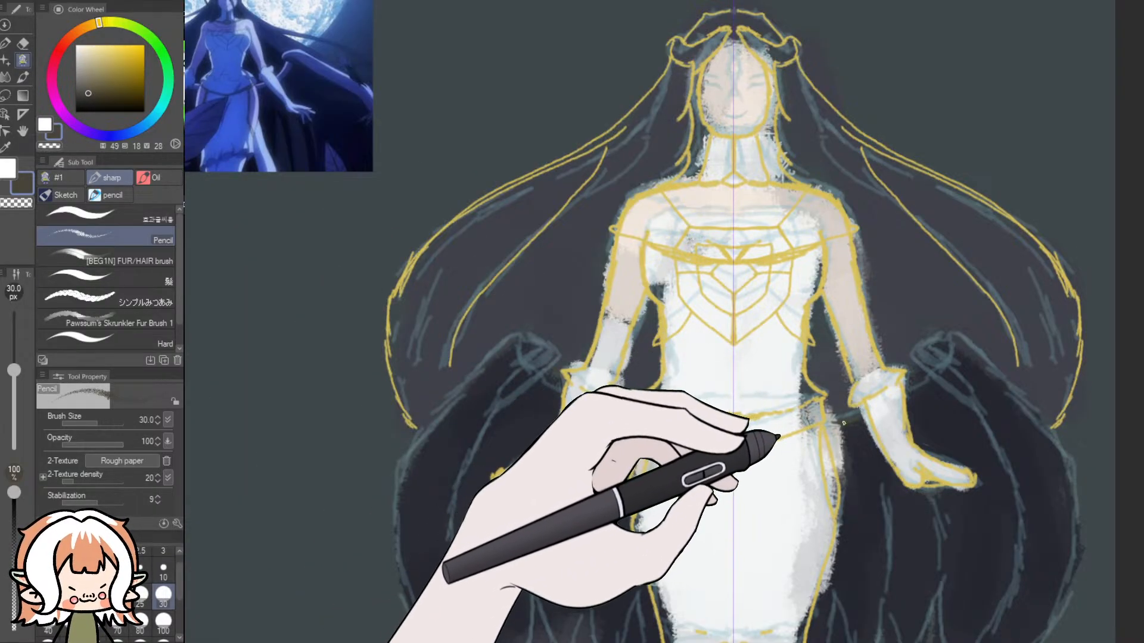
pyautogui.click(82, 89)
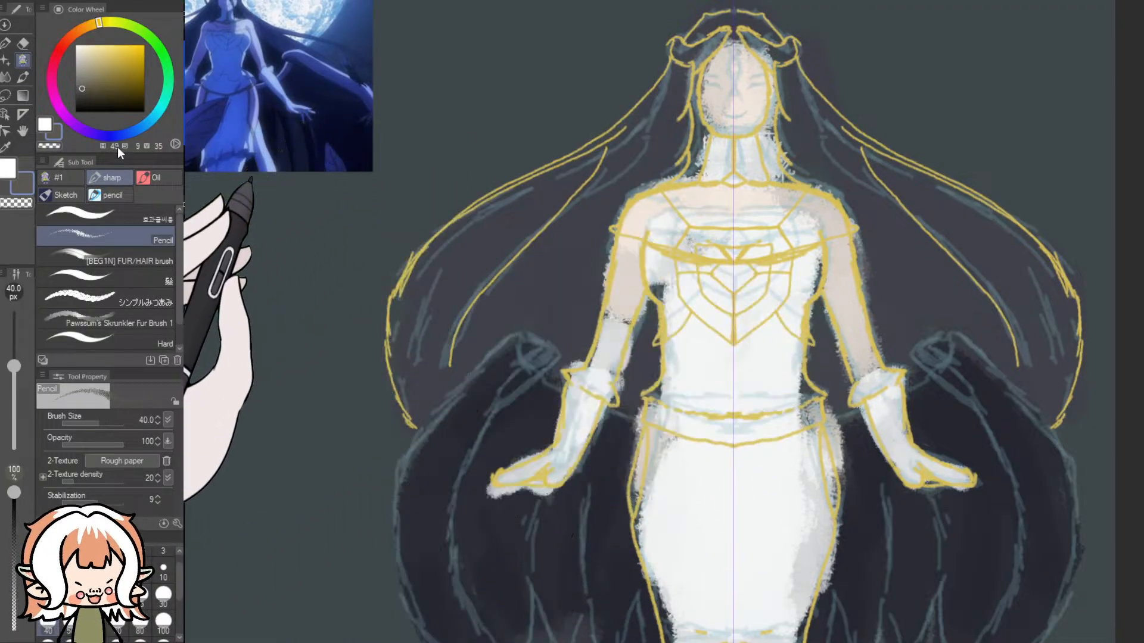
pyautogui.click(134, 129)
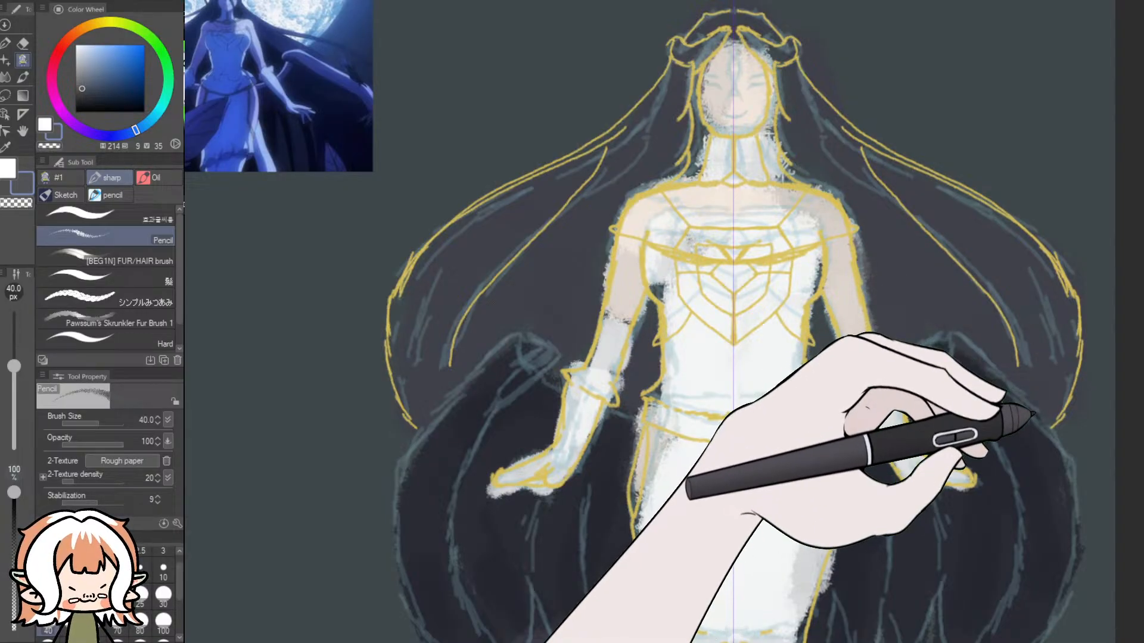
pyautogui.moveTo(804, 490); pyautogui.dragTo(764, 544)
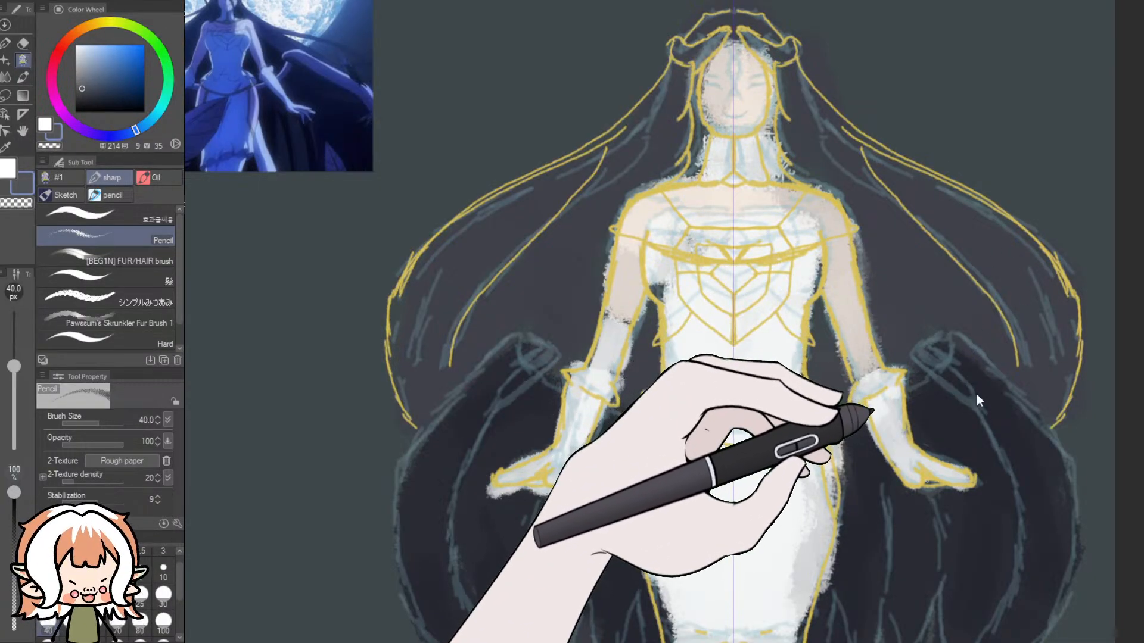
pyautogui.click(84, 89)
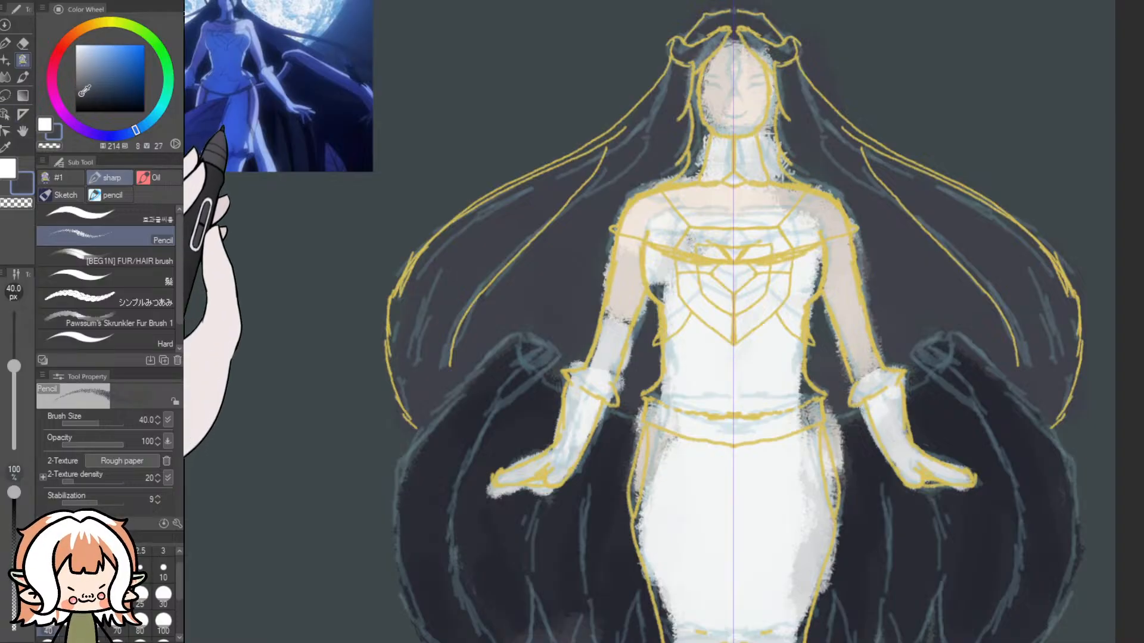
pyautogui.click(81, 103)
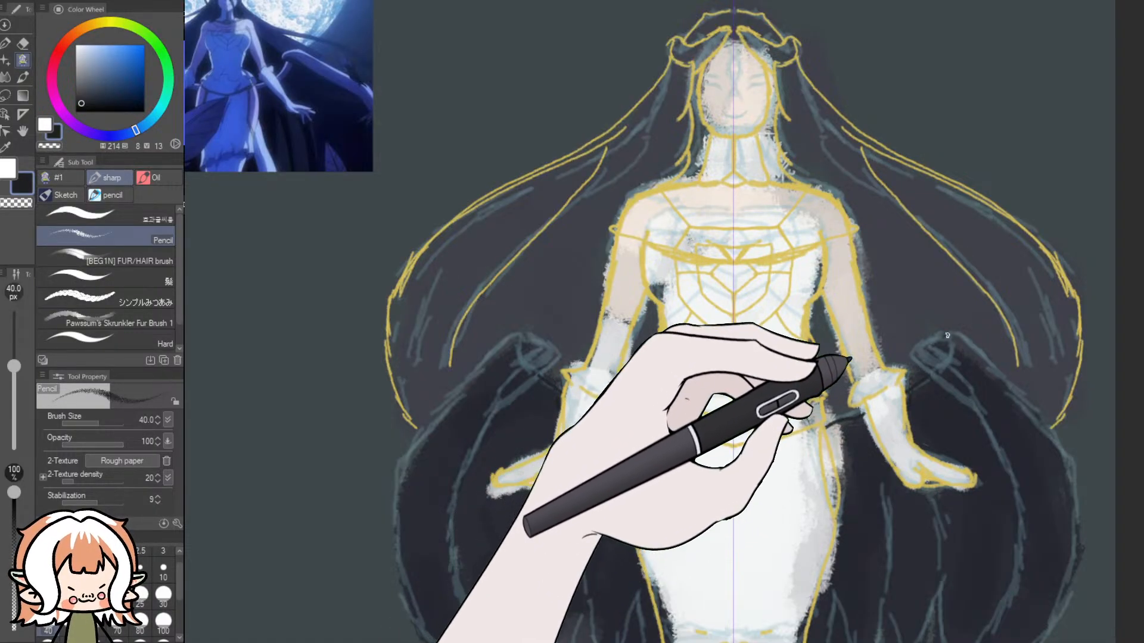
pyautogui.moveTo(968, 339)
pyautogui.mouseDown()
pyautogui.moveTo(932, 331)
pyautogui.moveTo(926, 357)
pyautogui.moveTo(929, 337)
pyautogui.moveTo(914, 360)
pyautogui.mouseUp()
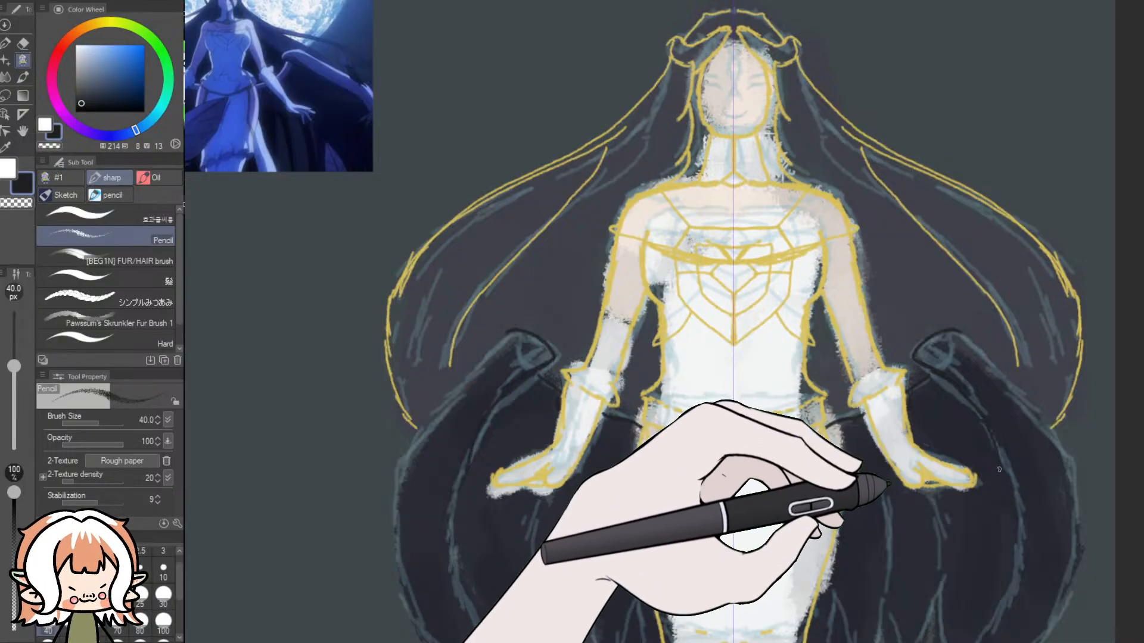
pyautogui.moveTo(999, 469)
pyautogui.mouseDown()
pyautogui.moveTo(1019, 563)
pyautogui.moveTo(997, 615)
pyautogui.mouseUp()
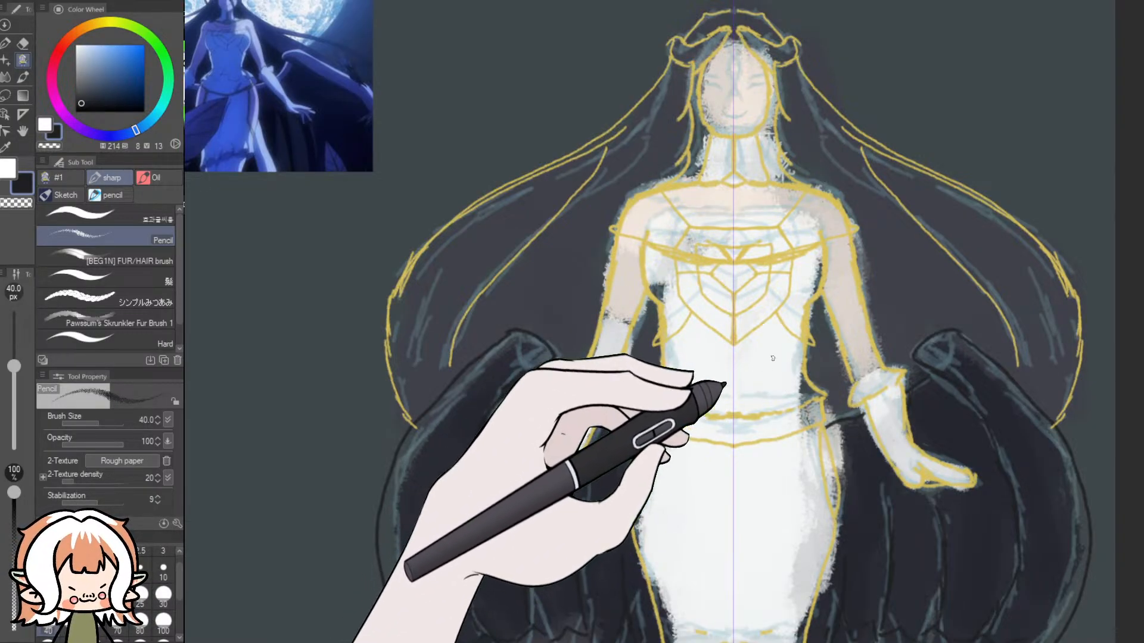
# - Toggle the colour painting and blue sketch layers off and on to check the gold and dark linework
pyautogui.click(1006, 376)
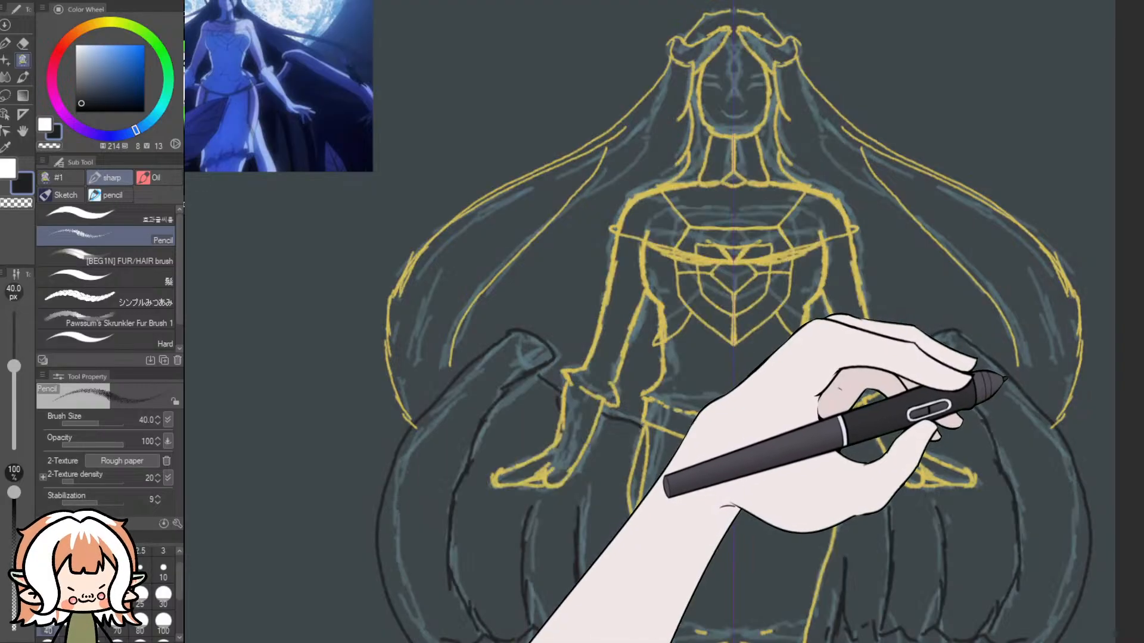
pyautogui.click(1003, 370)
pyautogui.click(1003, 360)
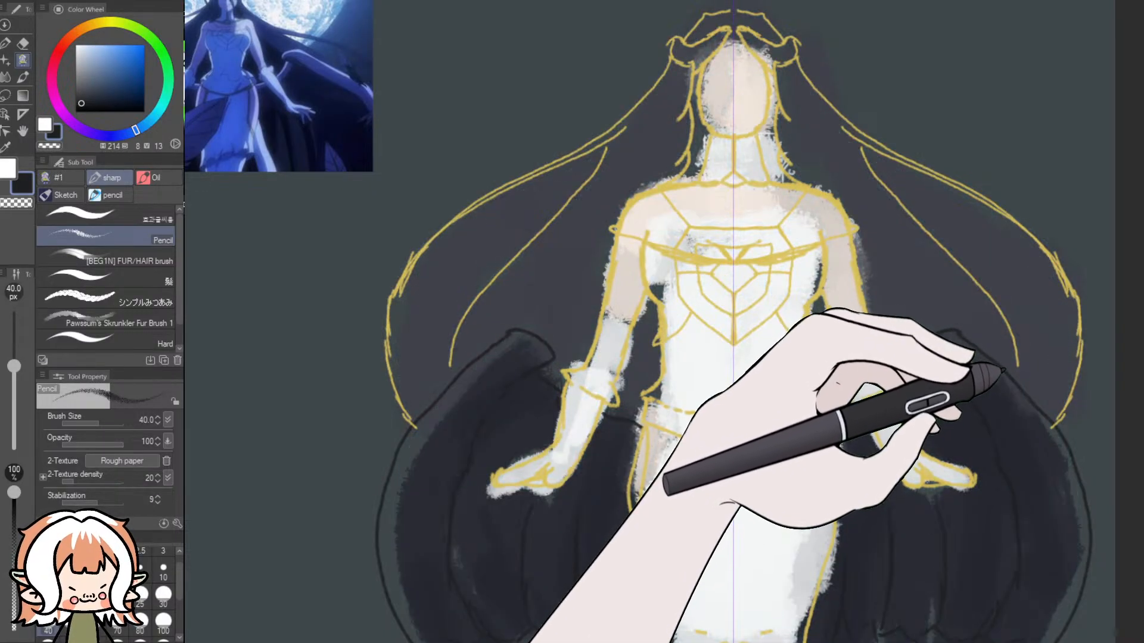
pyautogui.click(1004, 379)
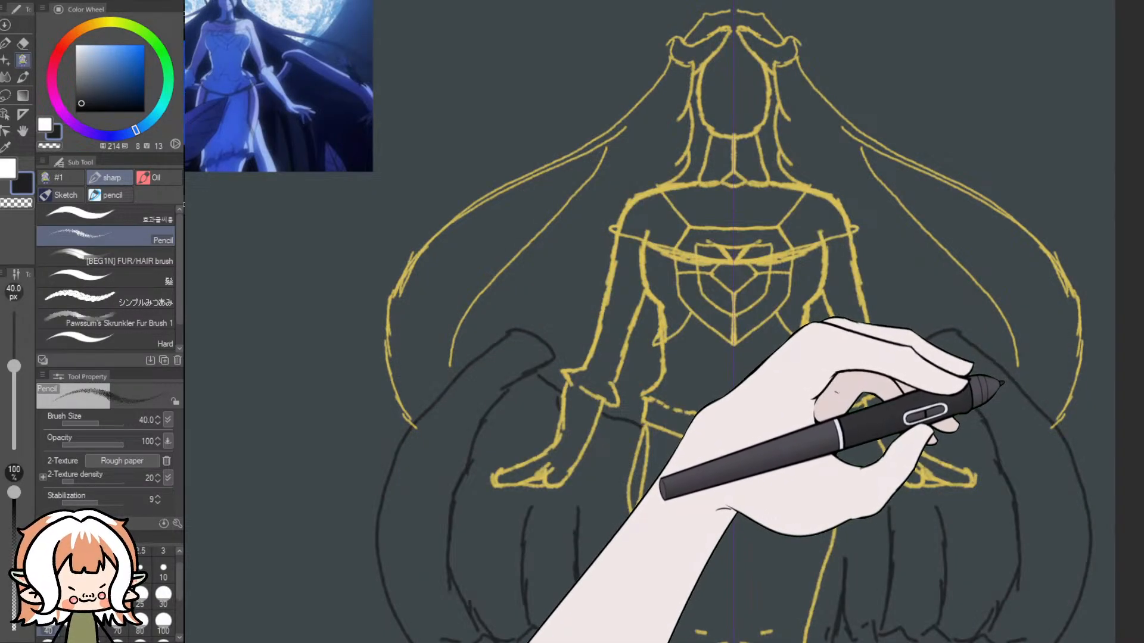
pyautogui.click(1005, 379)
pyautogui.click(1006, 364)
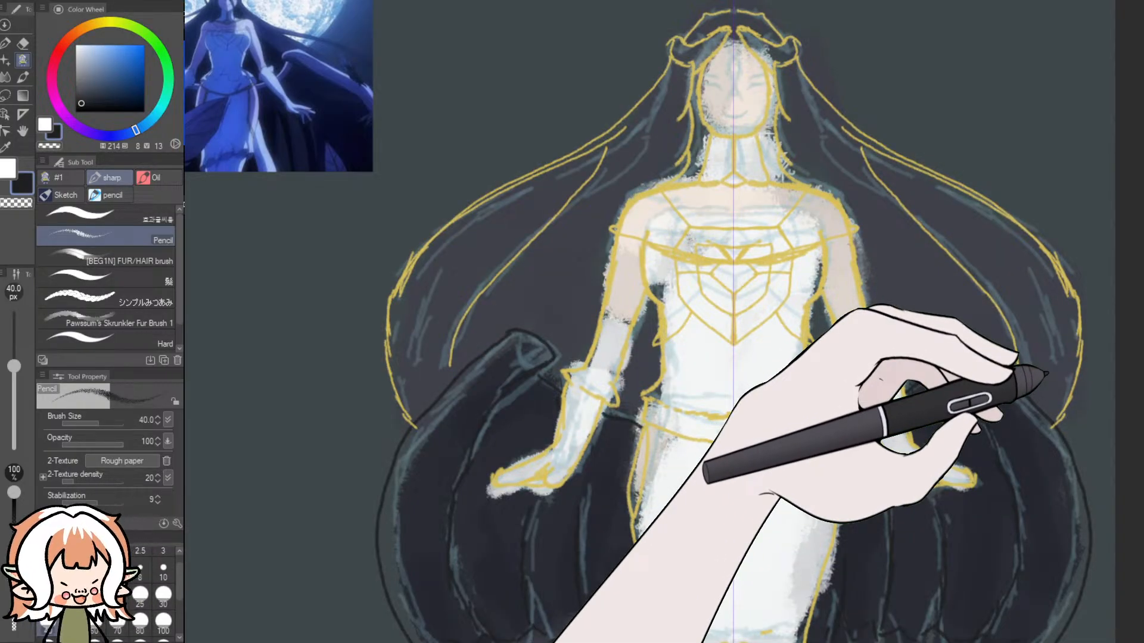
# - Set the drawing colour to a near-black blue and switch from the textured pencil to the 12 px opaque sharp brush
pyautogui.click(84, 96)
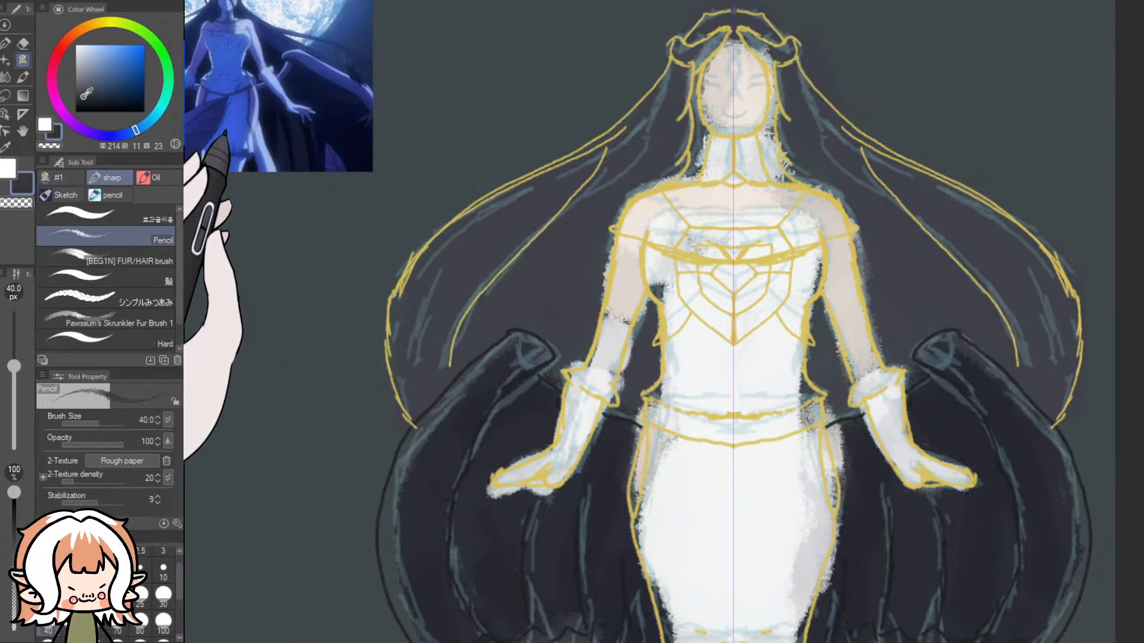
pyautogui.click(43, 126)
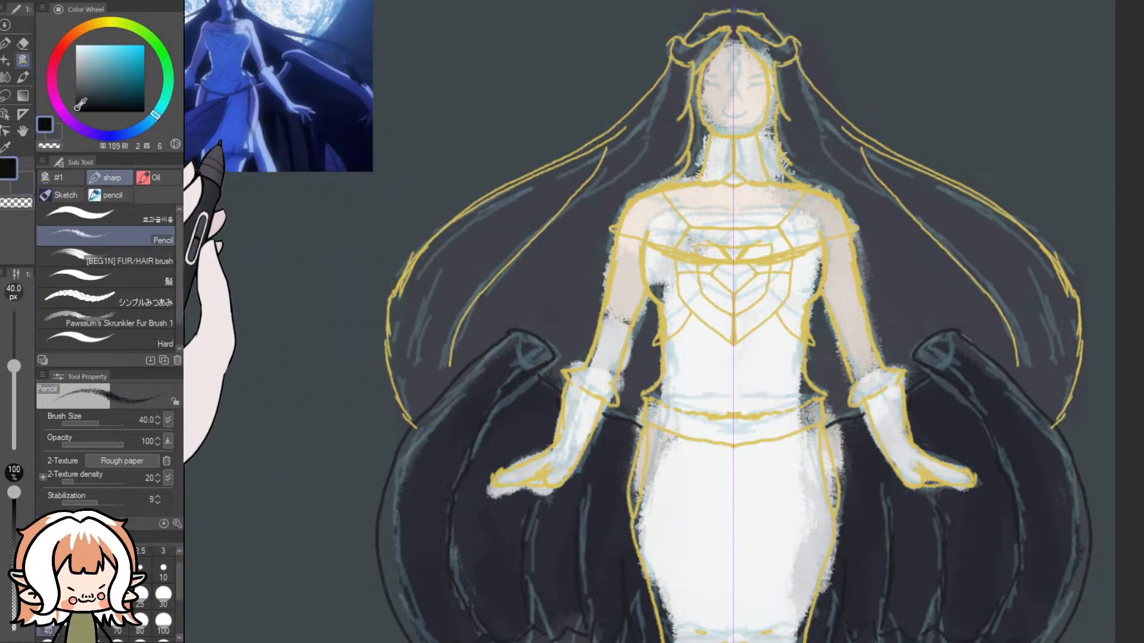
pyautogui.click(58, 129)
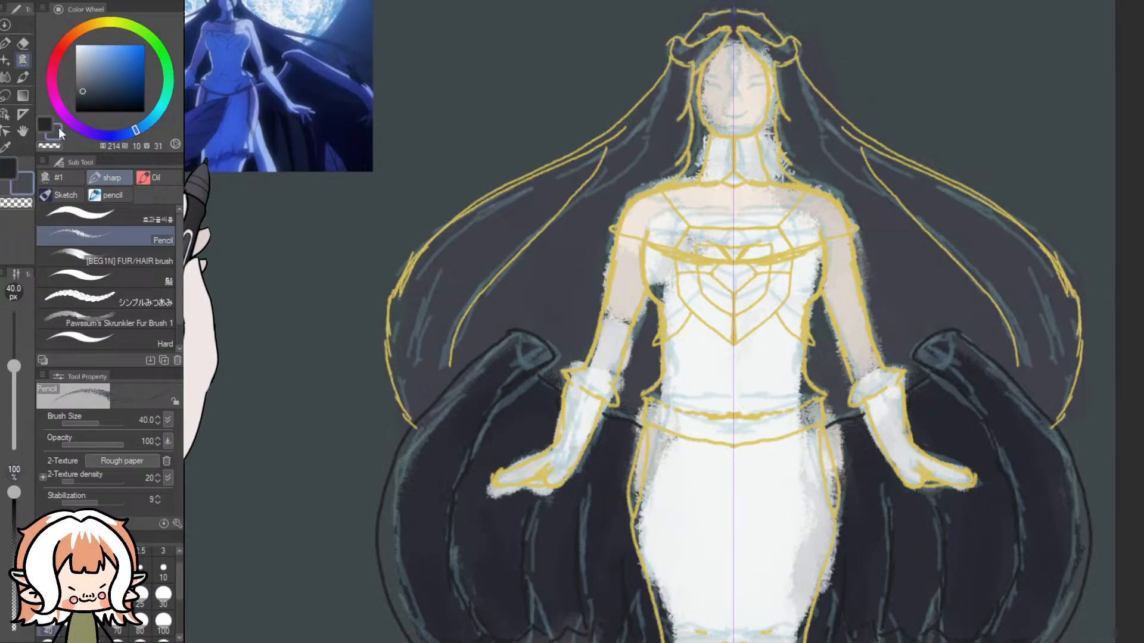
pyautogui.click(82, 101)
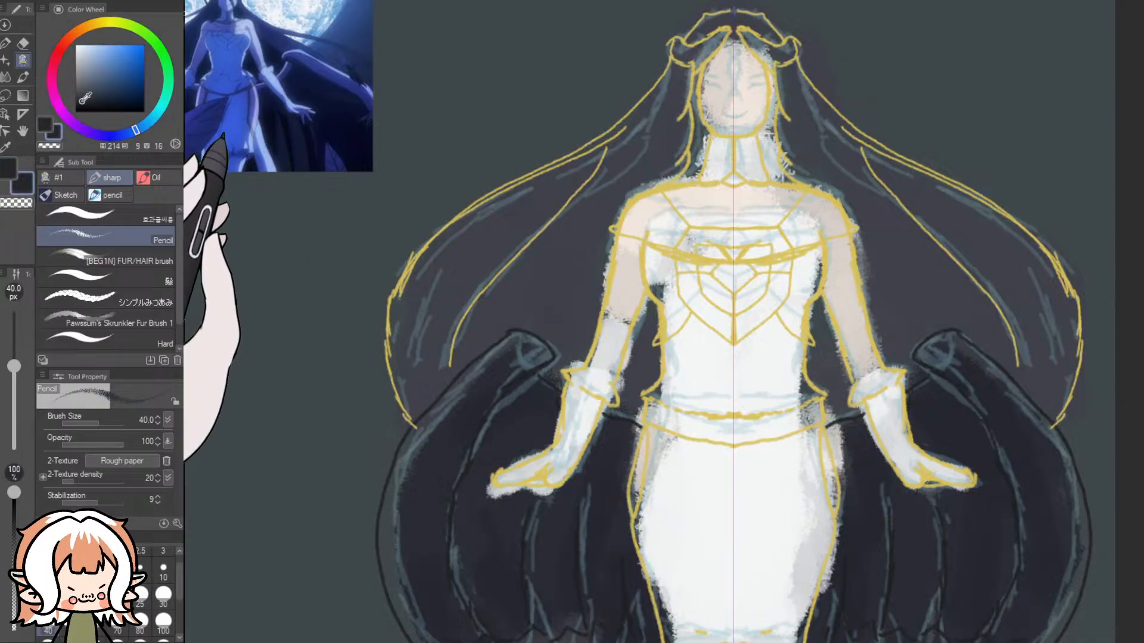
pyautogui.click(24, 78)
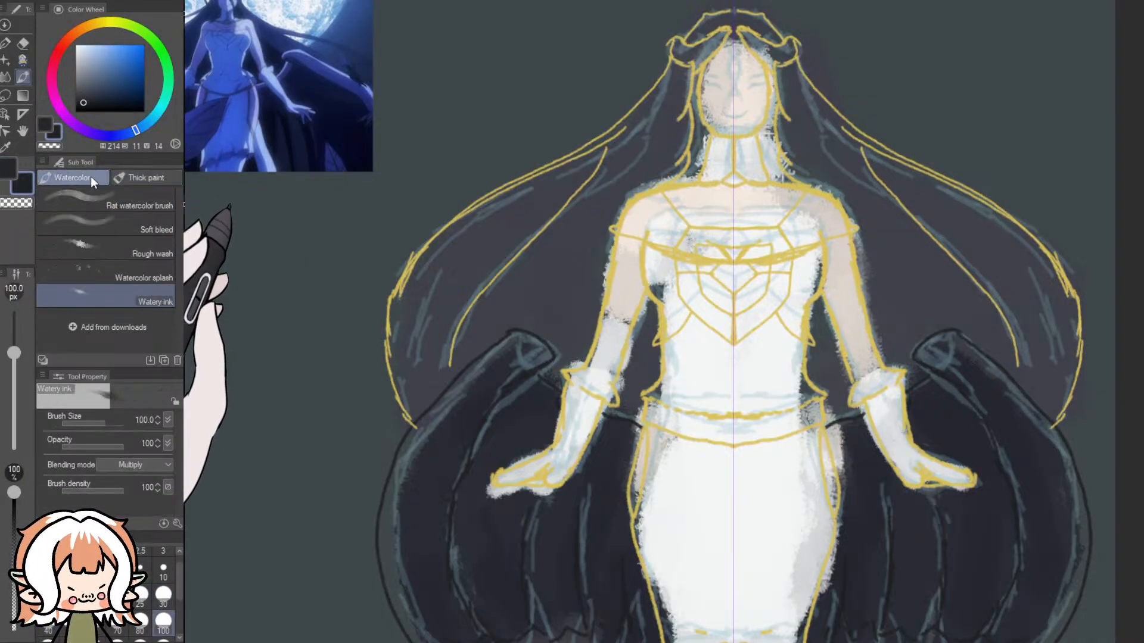
pyautogui.click(7, 77)
pyautogui.click(24, 60)
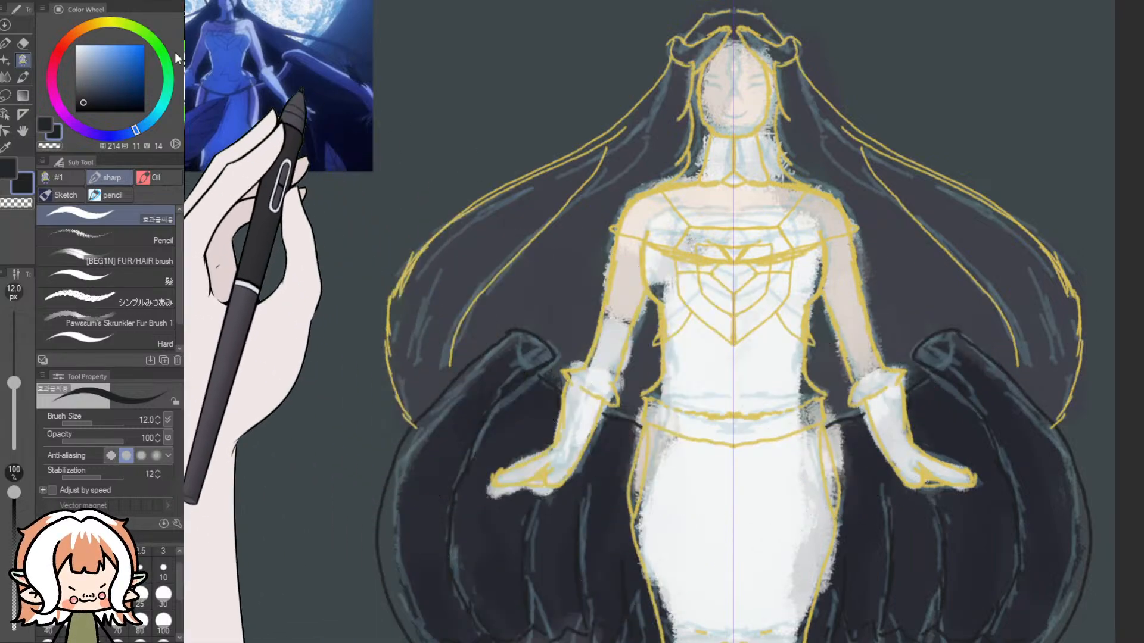
# - Sample the pale skin tone from the full-body reference of the white-dressed character
pyautogui.click(6, 147)
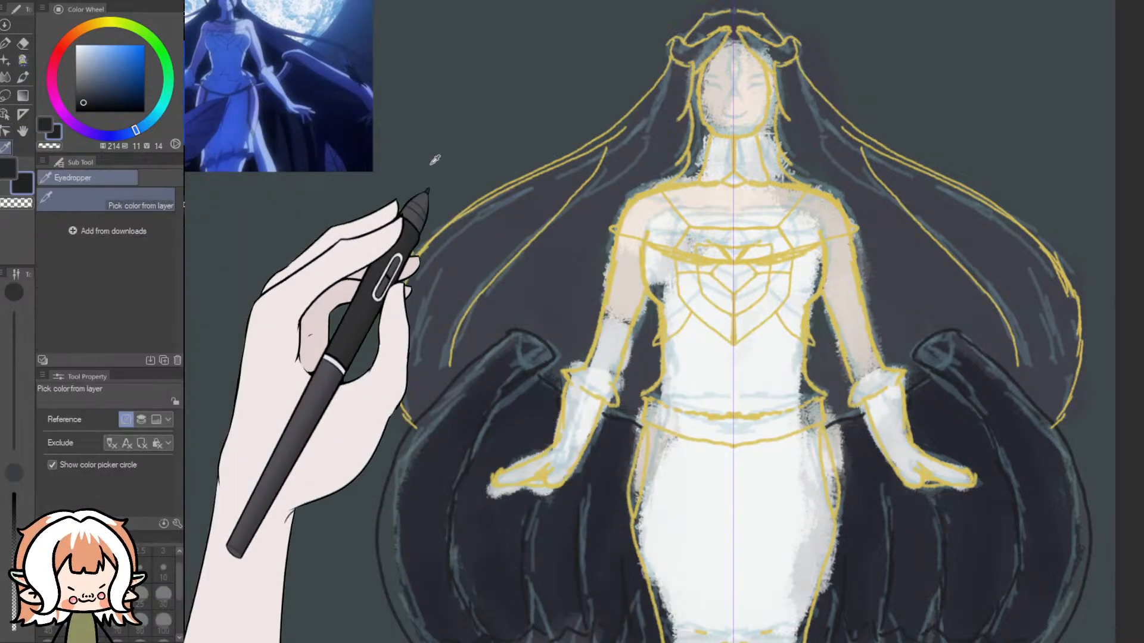
pyautogui.click(733, 204)
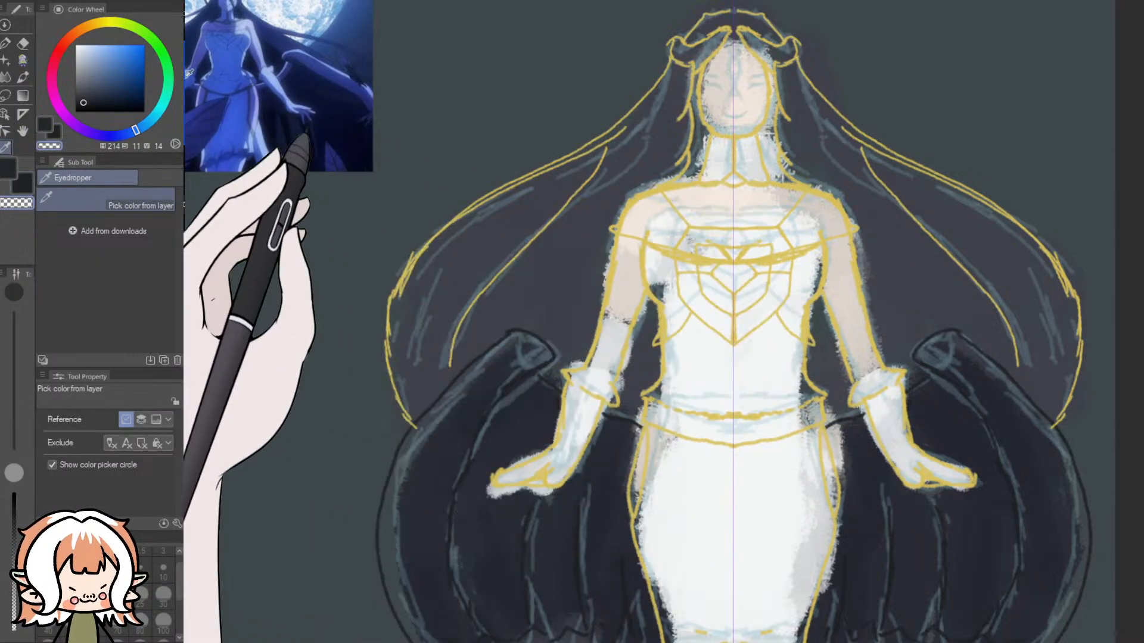
pyautogui.moveTo(663, 641); pyautogui.dragTo(604, 641)
pyautogui.click(379, 123)
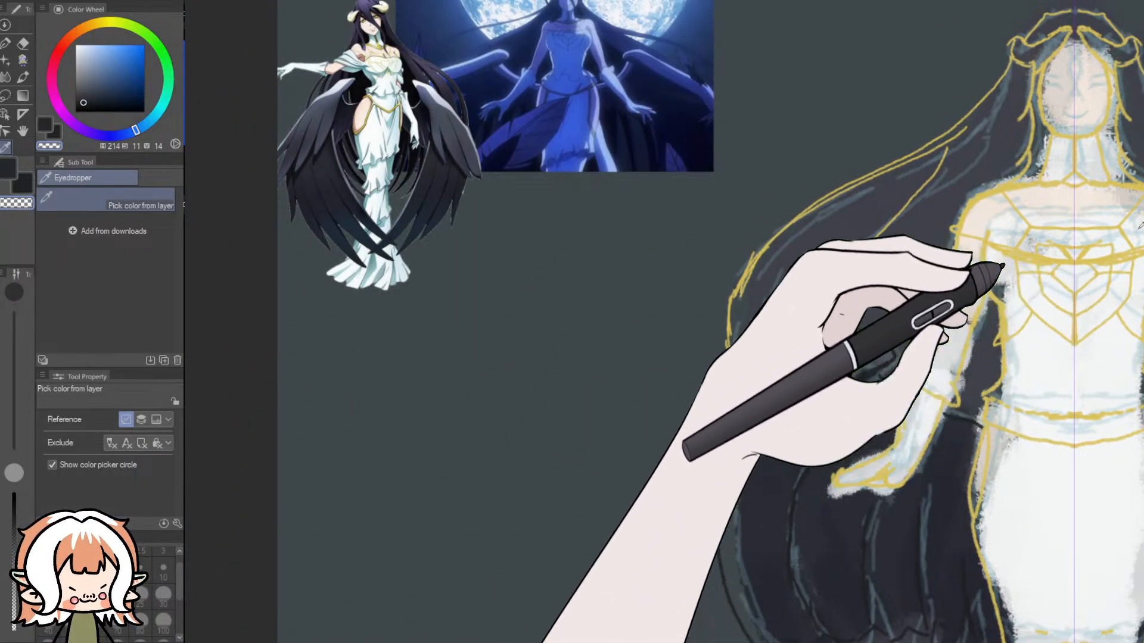
pyautogui.click(367, 112)
pyautogui.moveTo(367, 112); pyautogui.dragTo(338, 115)
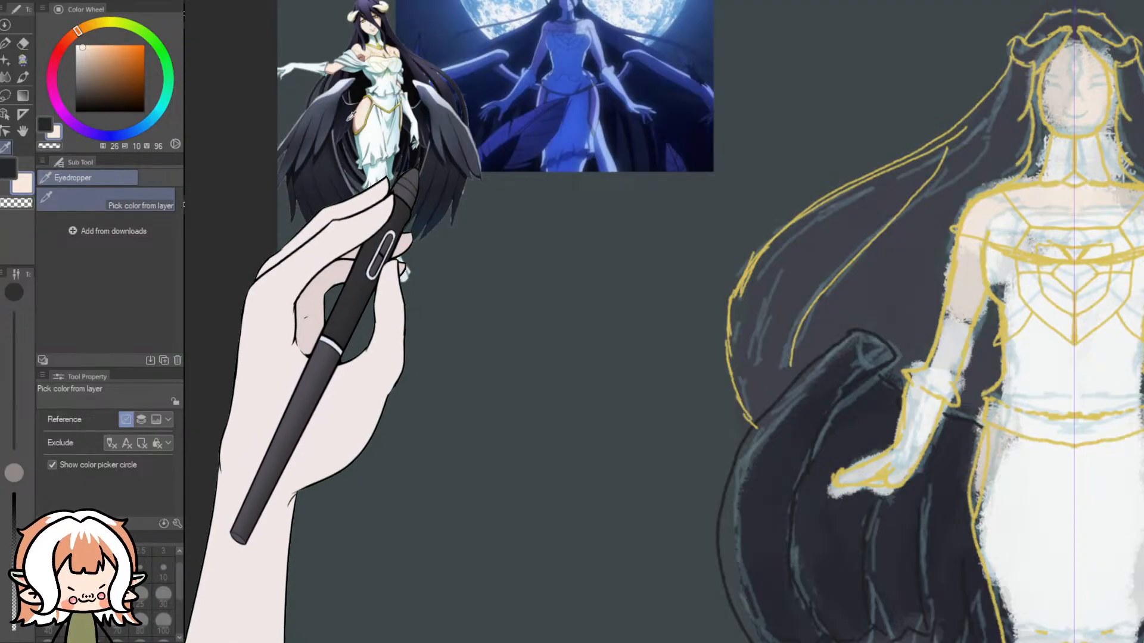
pyautogui.moveTo(637, 641); pyautogui.dragTo(672, 642)
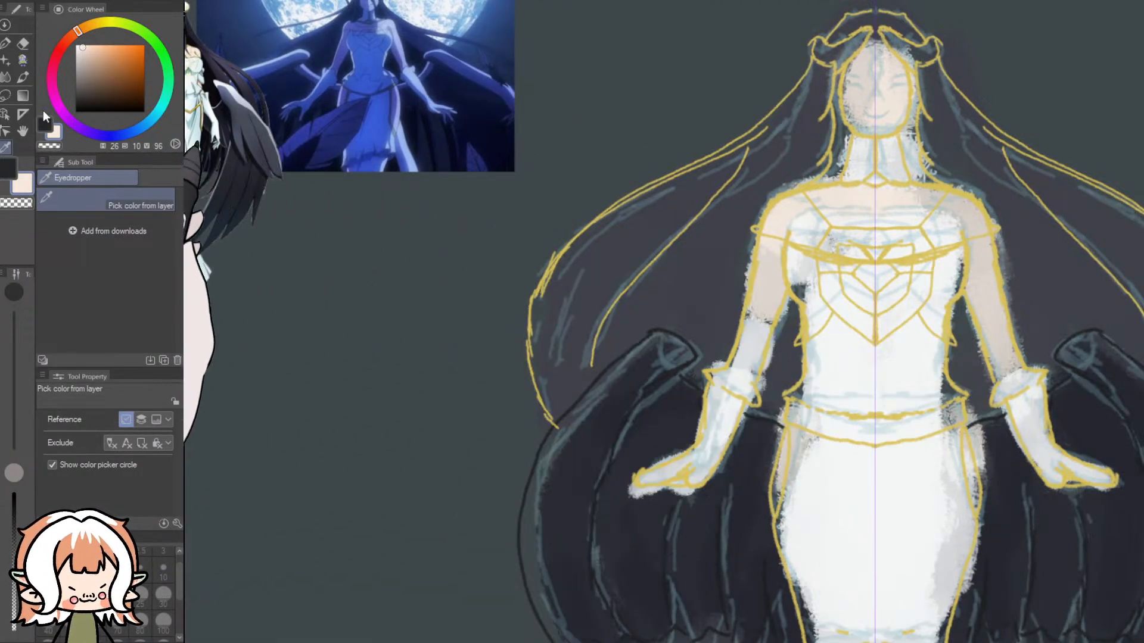
# - Paint the arms, shoulders, upper chest, face and hip slits in flat pale skin colour with 30, 80 and 25 px opaque brushes
pyautogui.click(22, 61)
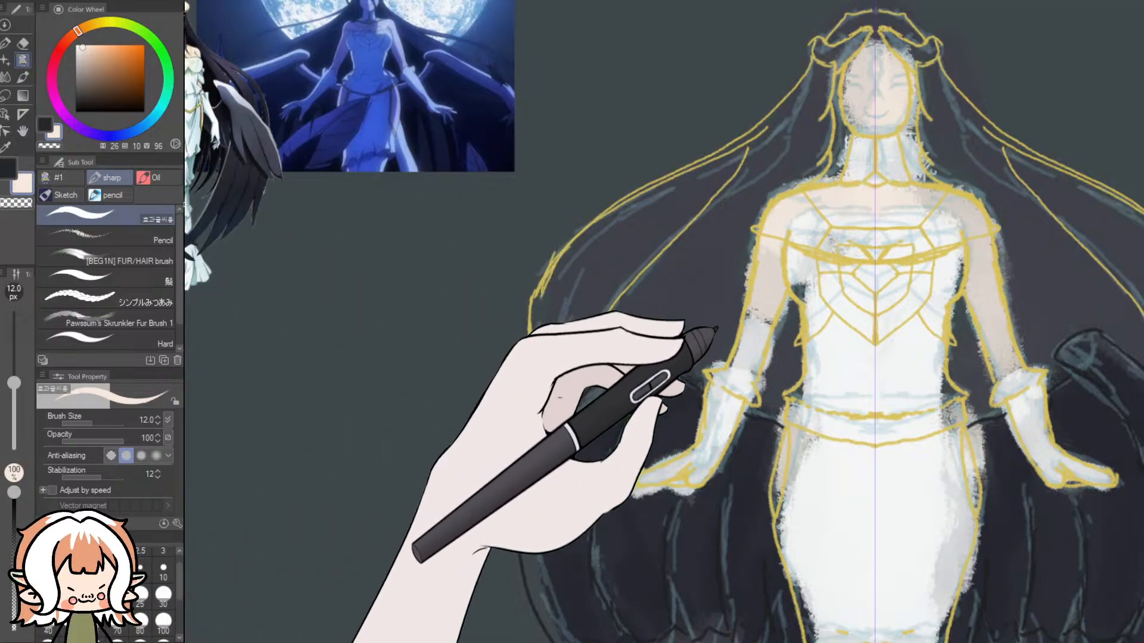
pyautogui.click(163, 594)
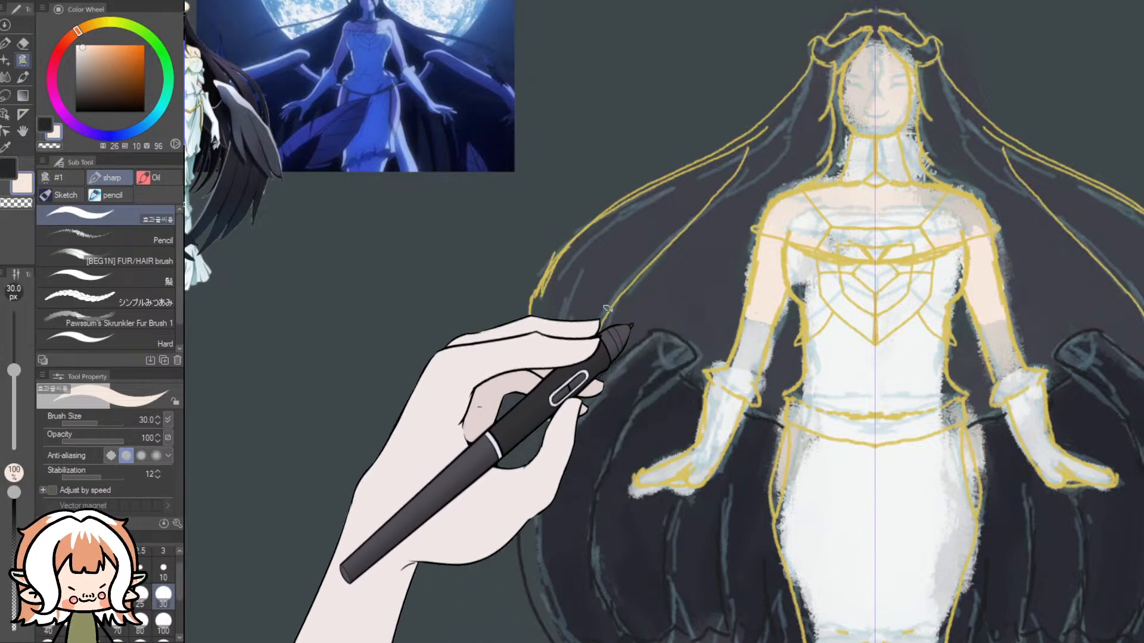
pyautogui.click(140, 623)
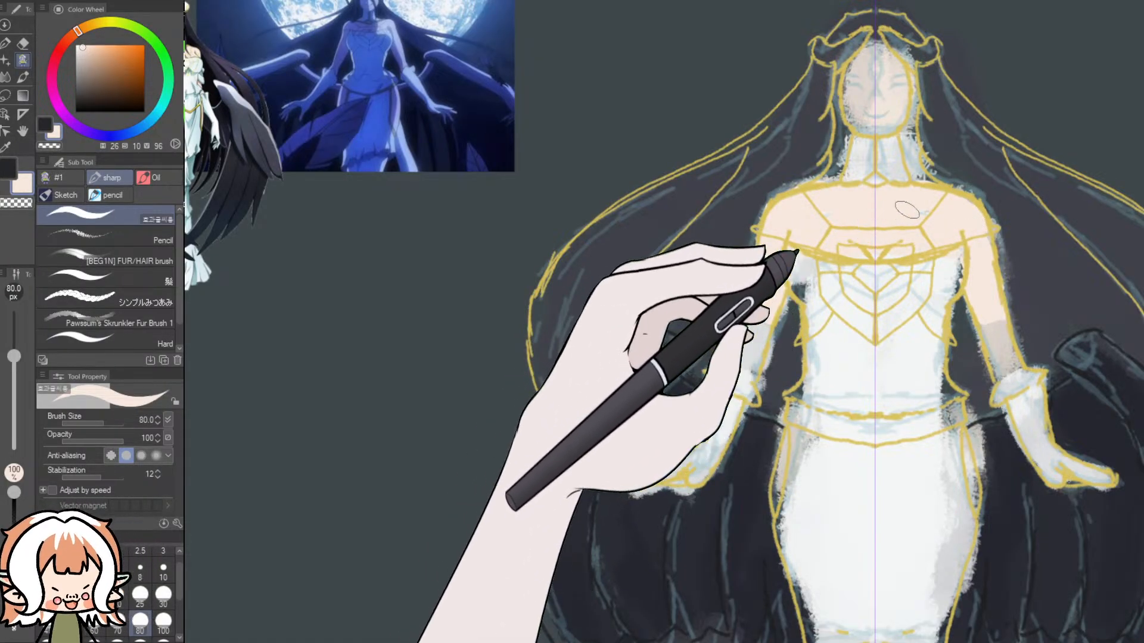
pyautogui.moveTo(877, 78)
pyautogui.mouseDown()
pyautogui.moveTo(871, 69)
pyautogui.moveTo(857, 85)
pyautogui.moveTo(856, 104)
pyautogui.moveTo(858, 119)
pyautogui.moveTo(876, 124)
pyautogui.moveTo(854, 106)
pyautogui.moveTo(880, 47)
pyautogui.mouseUp()
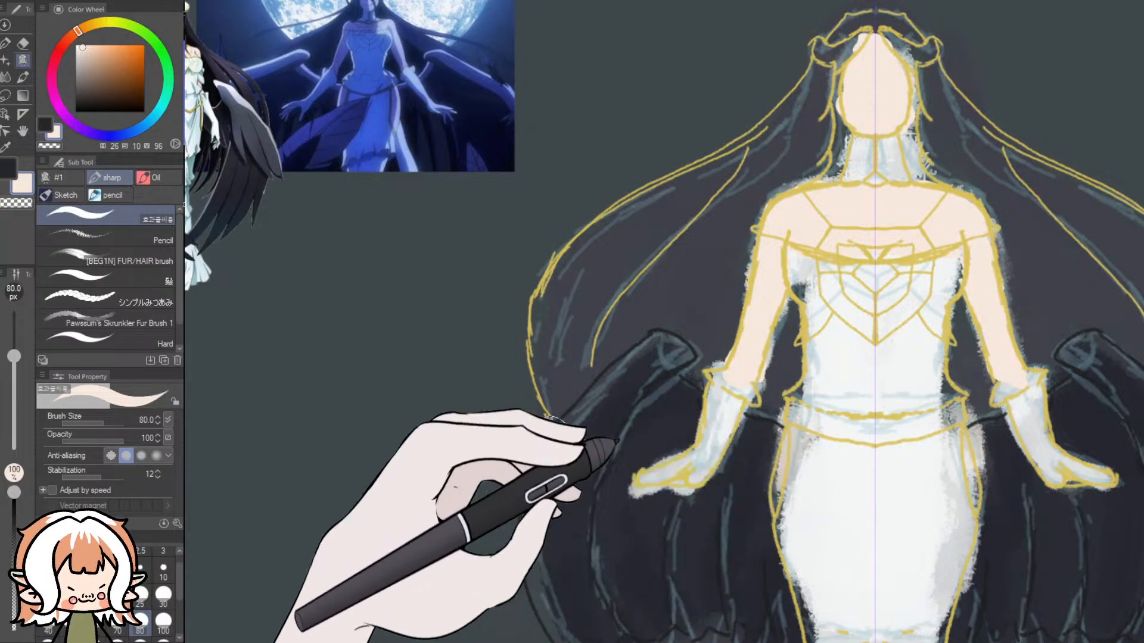
pyautogui.click(140, 596)
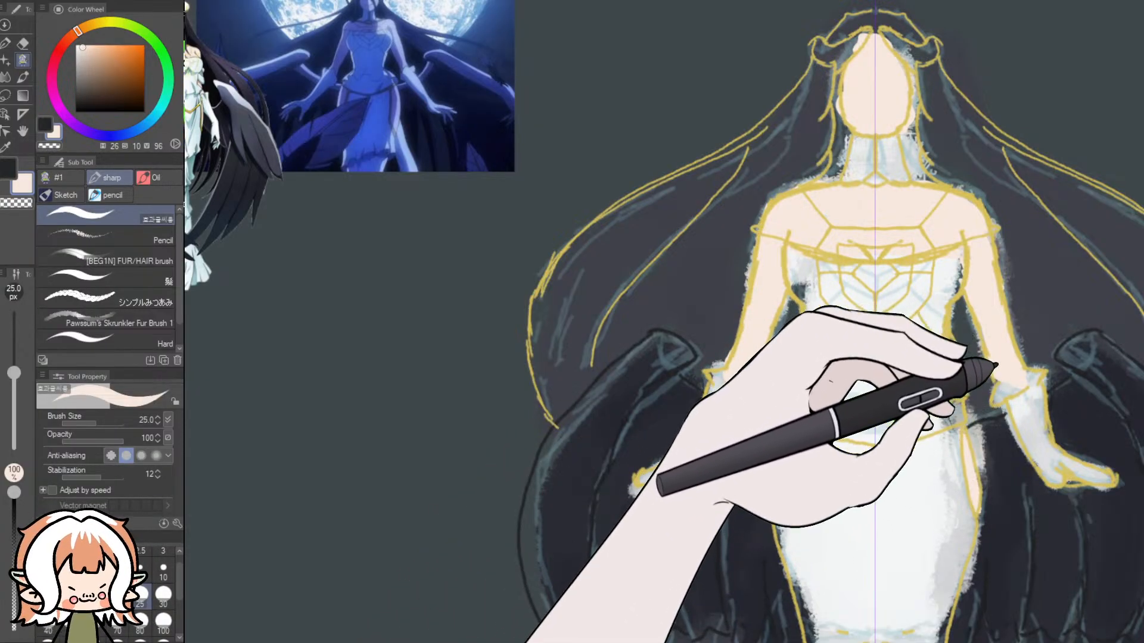
pyautogui.scroll(-5, 993, 388)
pyautogui.scroll(5, 990, 438)
pyautogui.scroll(2, 1004, 370)
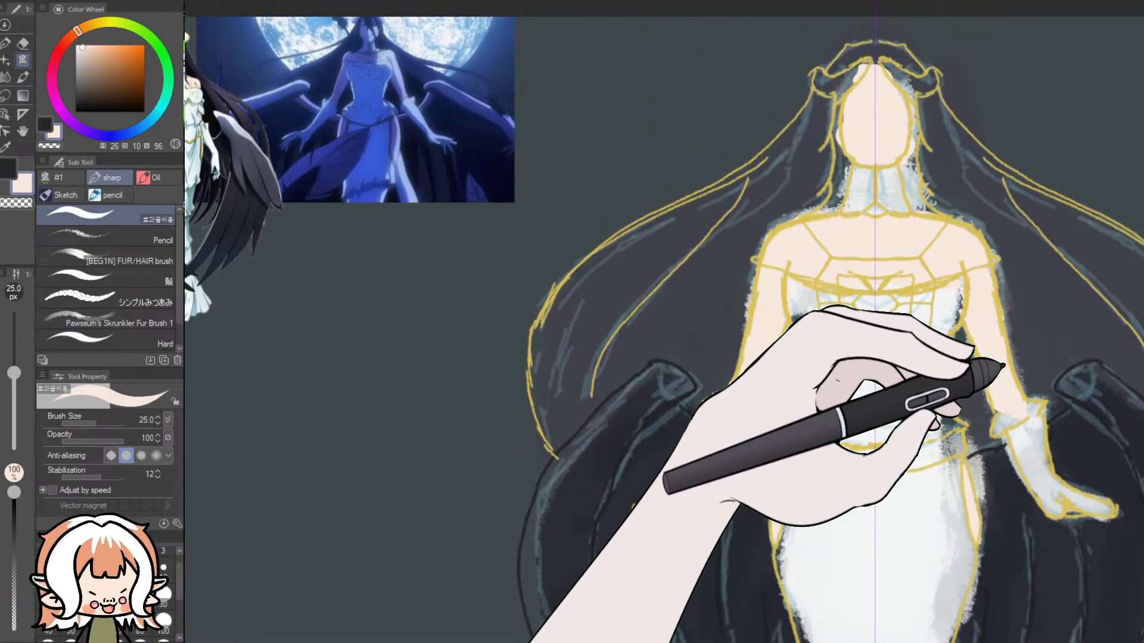
# - Set the hair colour to near-black teal (H 189, S 8, V 18), undoing the 25 px test strokes beside the arms
pyautogui.click(42, 127)
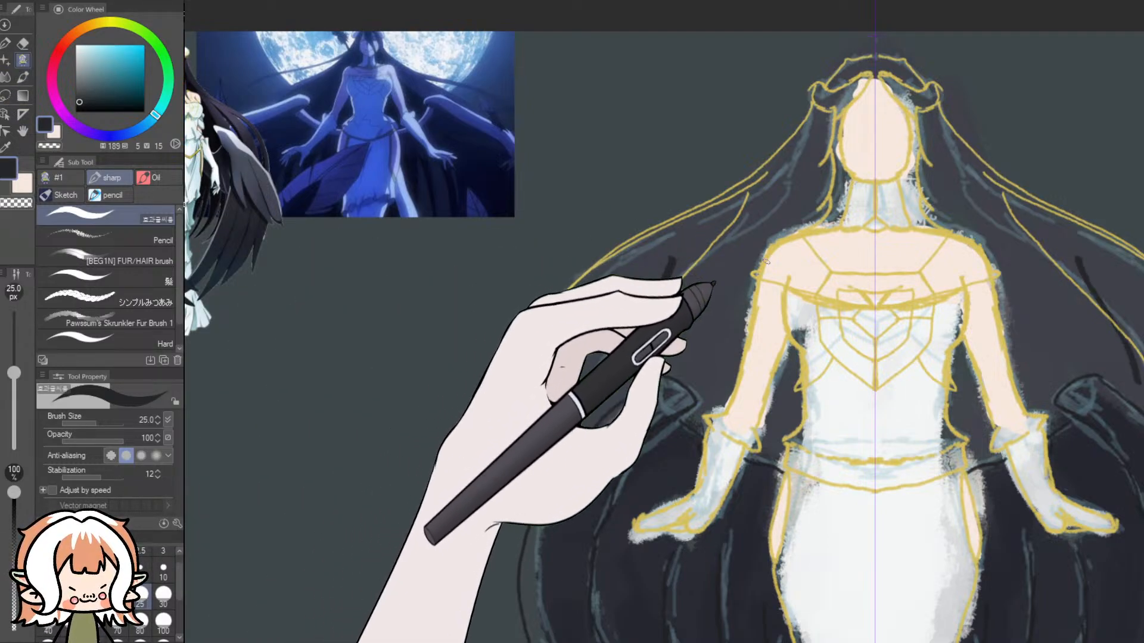
pyautogui.hotkey('ctrl', 'z')
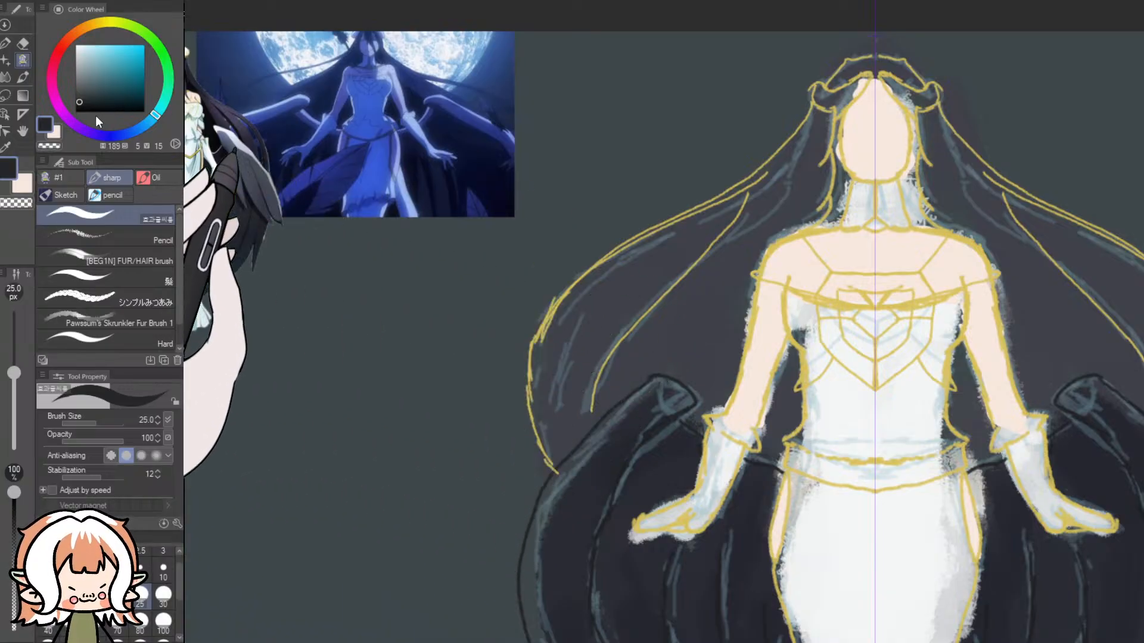
pyautogui.click(80, 96)
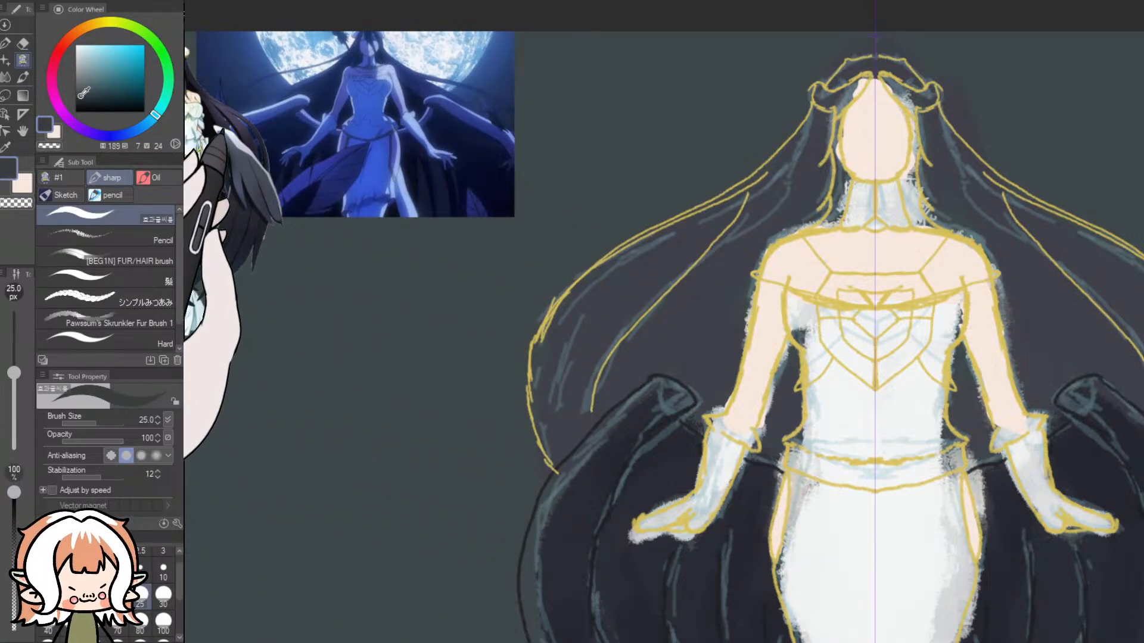
pyautogui.click(81, 100)
pyautogui.moveTo(736, 268); pyautogui.dragTo(667, 369)
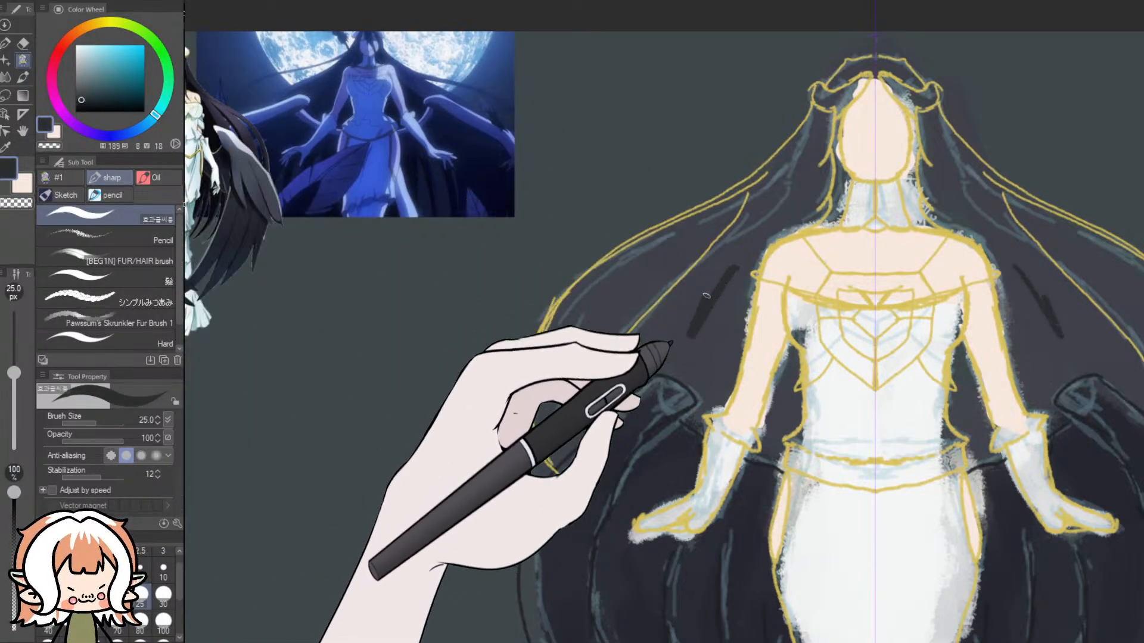
pyautogui.hotkey('ctrl', 'z')
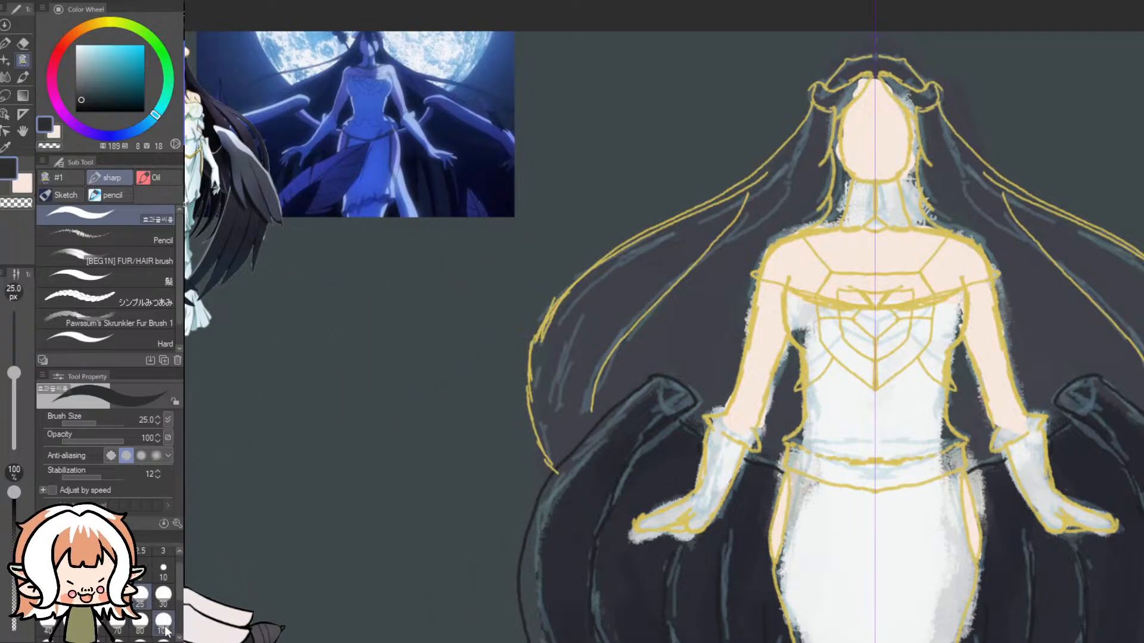
# - Fill the mirrored hair with the near-black colour from the crown to the wing tops, using a 100 px brush
pyautogui.click(163, 622)
pyautogui.moveTo(731, 276); pyautogui.dragTo(687, 350)
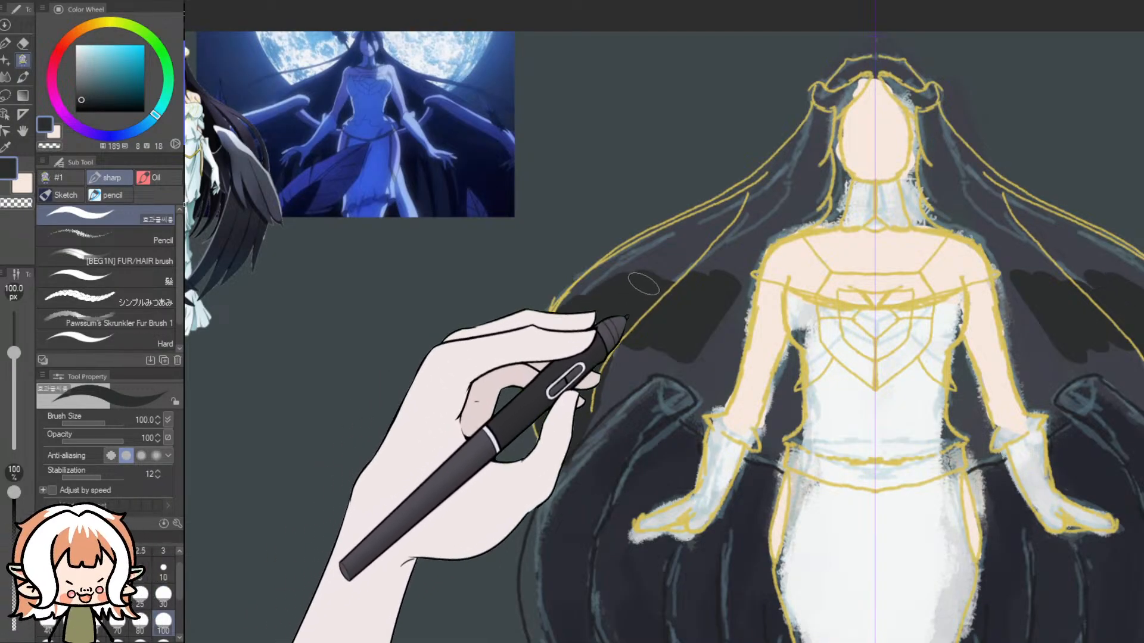
pyautogui.moveTo(670, 259)
pyautogui.mouseDown()
pyautogui.moveTo(706, 229)
pyautogui.moveTo(643, 274)
pyautogui.moveTo(622, 270)
pyautogui.moveTo(584, 308)
pyautogui.moveTo(659, 249)
pyautogui.mouseUp()
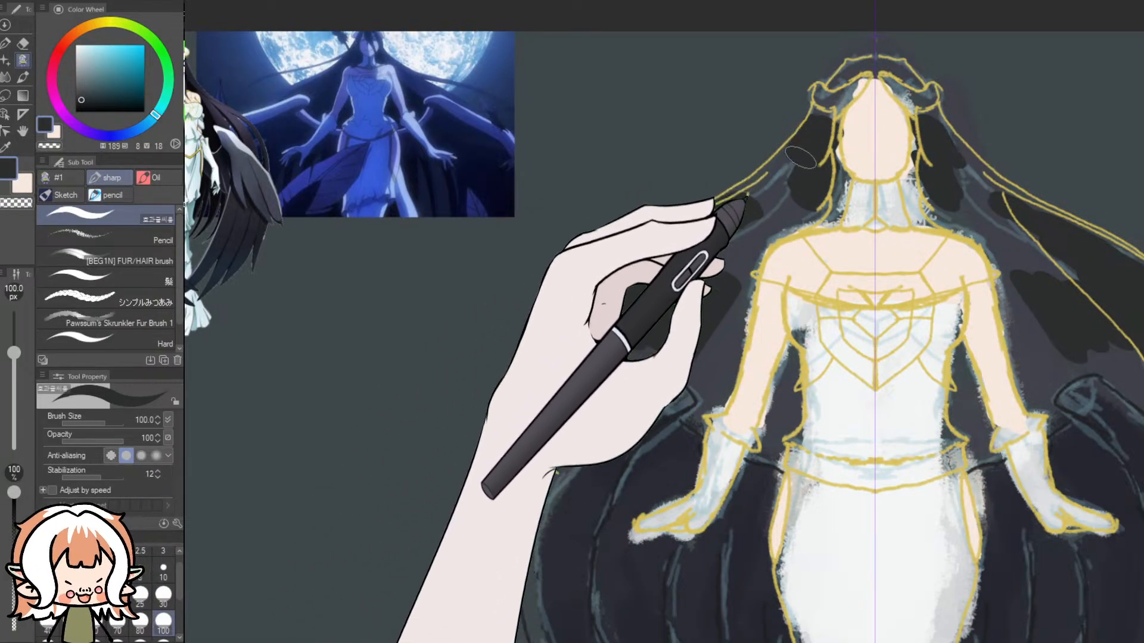
pyautogui.hotkey('ctrl', 'z')
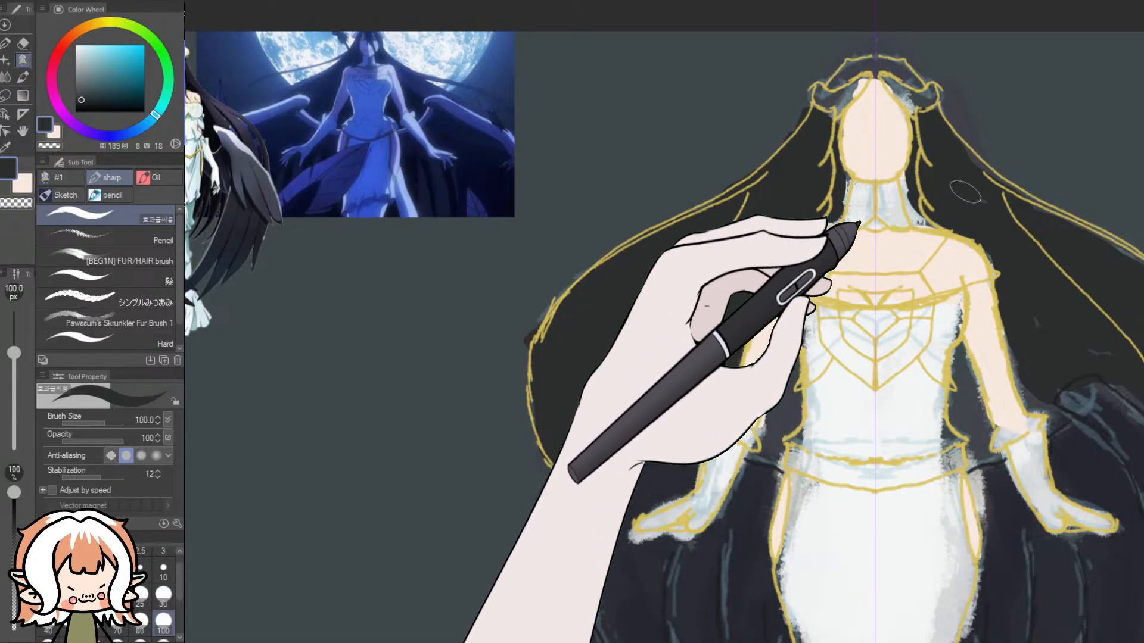
pyautogui.moveTo(872, 57)
pyautogui.mouseDown()
pyautogui.moveTo(839, 78)
pyautogui.moveTo(893, 70)
pyautogui.mouseUp()
pyautogui.moveTo(1033, 325)
pyautogui.mouseDown()
pyautogui.moveTo(1025, 373)
pyautogui.moveTo(1016, 330)
pyautogui.moveTo(1035, 408)
pyautogui.moveTo(1049, 405)
pyautogui.moveTo(1062, 430)
pyautogui.mouseUp()
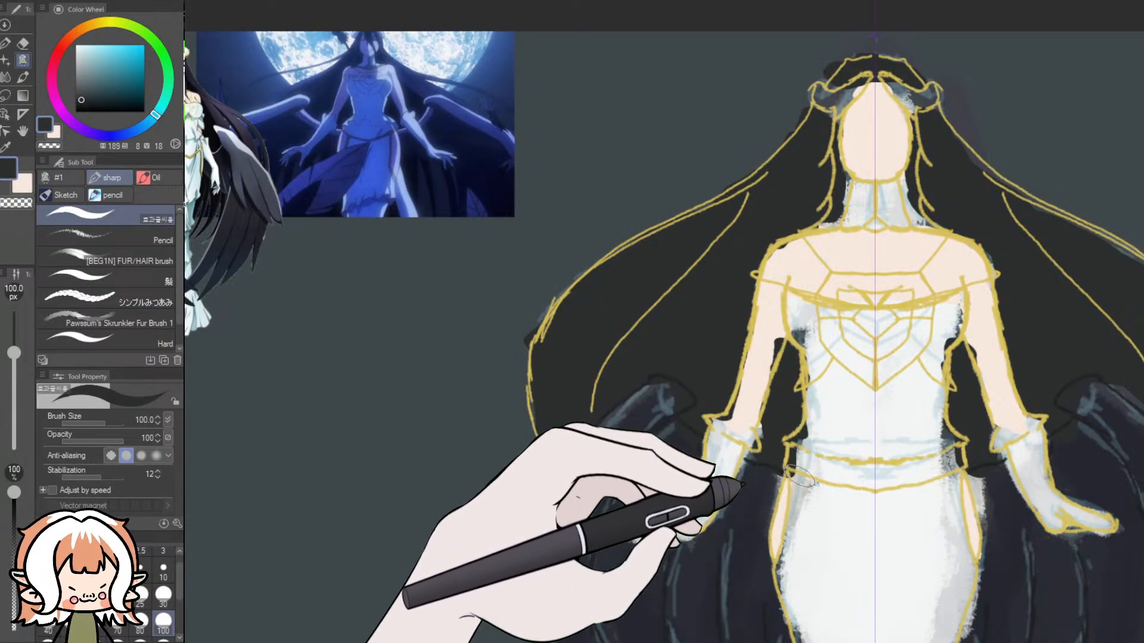
# - Fill the dress bodice, waist and skirt with pure white using the 100 px brush
pyautogui.moveTo(835, 640); pyautogui.dragTo(880, 640)
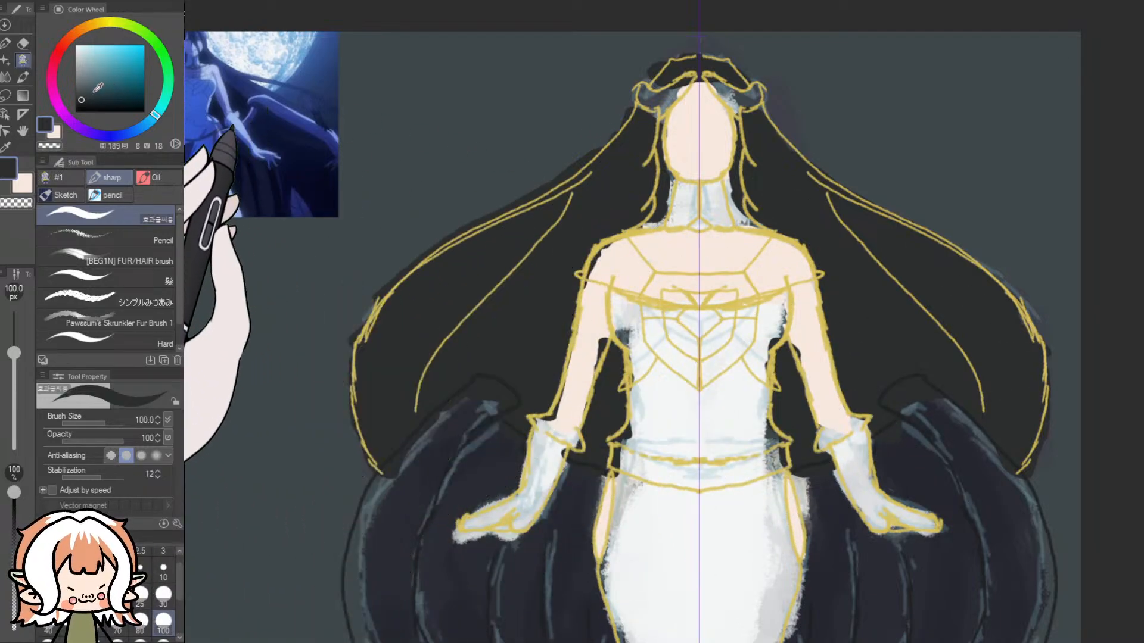
pyautogui.click(57, 131)
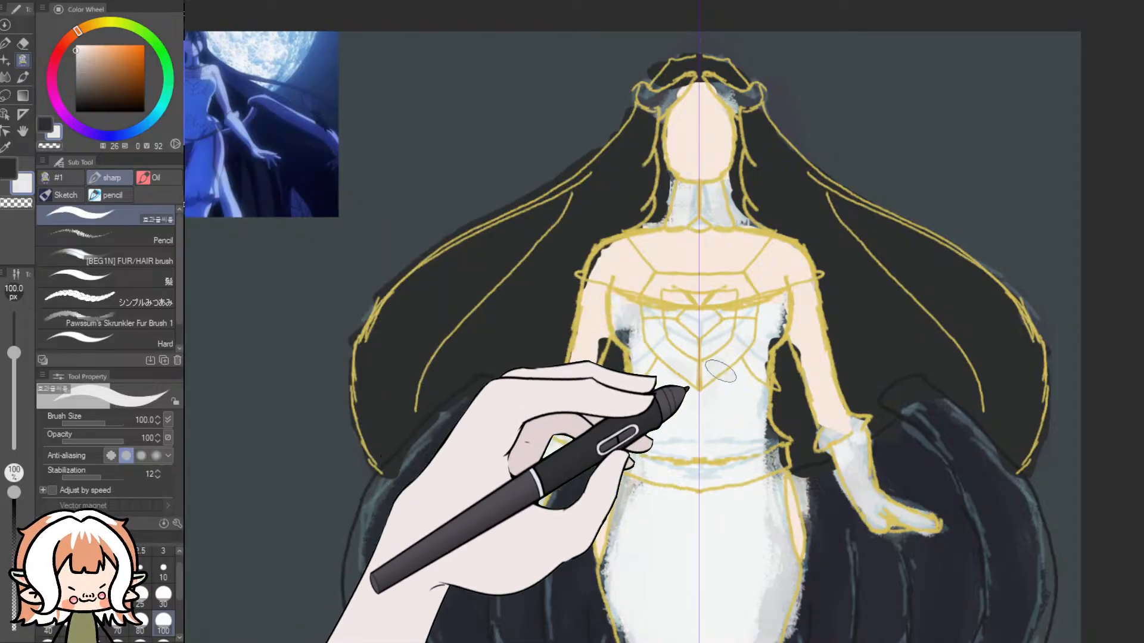
pyautogui.click(76, 45)
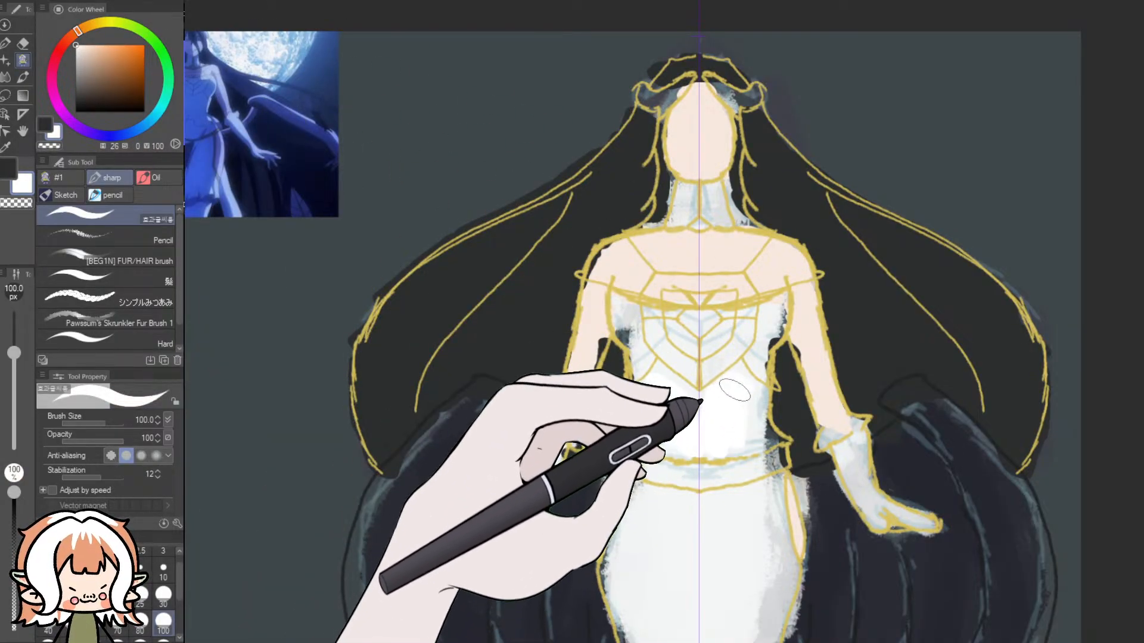
pyautogui.moveTo(687, 366)
pyautogui.mouseDown()
pyautogui.moveTo(673, 341)
pyautogui.moveTo(622, 311)
pyautogui.moveTo(636, 344)
pyautogui.moveTo(714, 331)
pyautogui.moveTo(702, 325)
pyautogui.mouseUp()
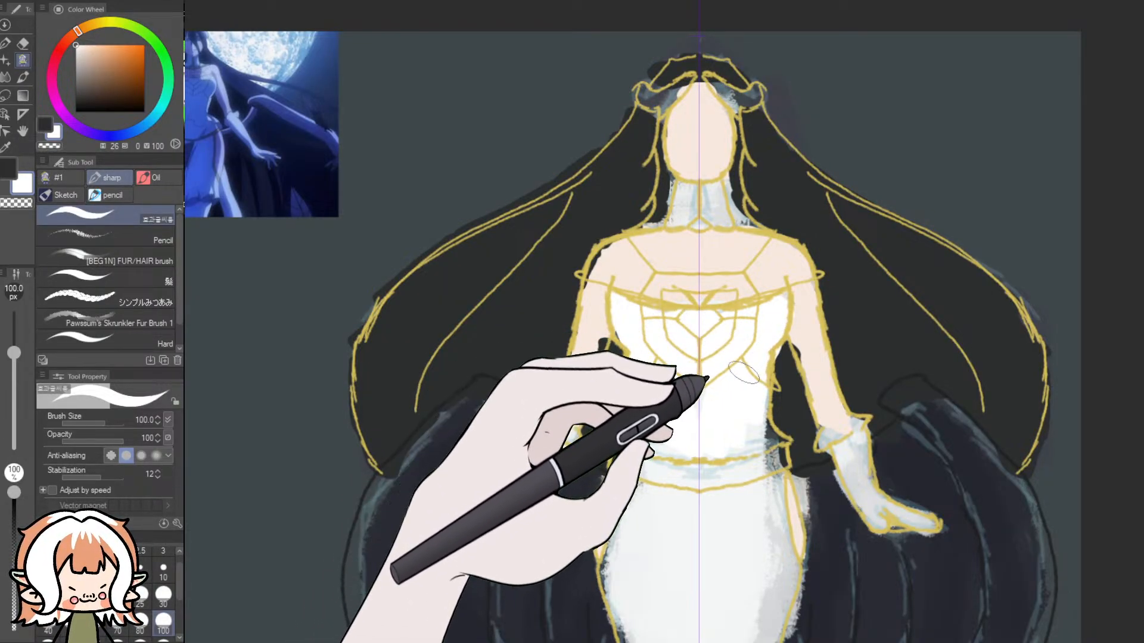
pyautogui.moveTo(754, 423)
pyautogui.mouseDown()
pyautogui.moveTo(762, 463)
pyautogui.moveTo(758, 425)
pyautogui.mouseUp()
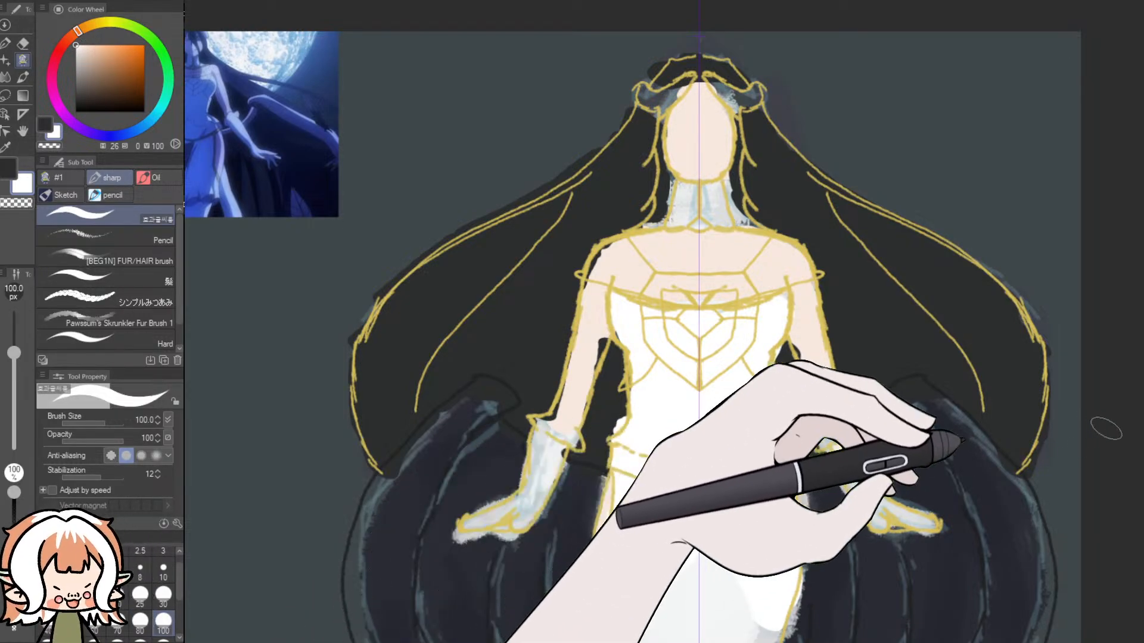
pyautogui.moveTo(1143, 411); pyautogui.dragTo(1142, 462)
pyautogui.moveTo(755, 546)
pyautogui.mouseDown()
pyautogui.moveTo(745, 485)
pyautogui.moveTo(724, 493)
pyautogui.moveTo(686, 466)
pyautogui.mouseUp()
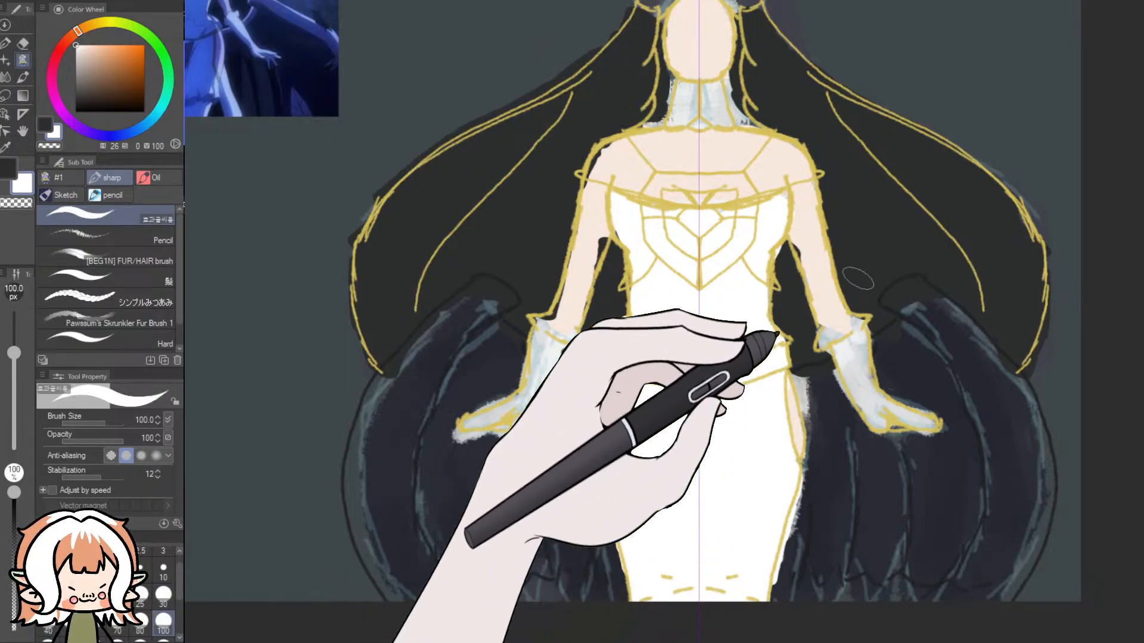
# - Paint both gloves and the neck collar pure white, reducing the brush to 30 px for the finer areas
pyautogui.moveTo(565, 334); pyautogui.dragTo(556, 343)
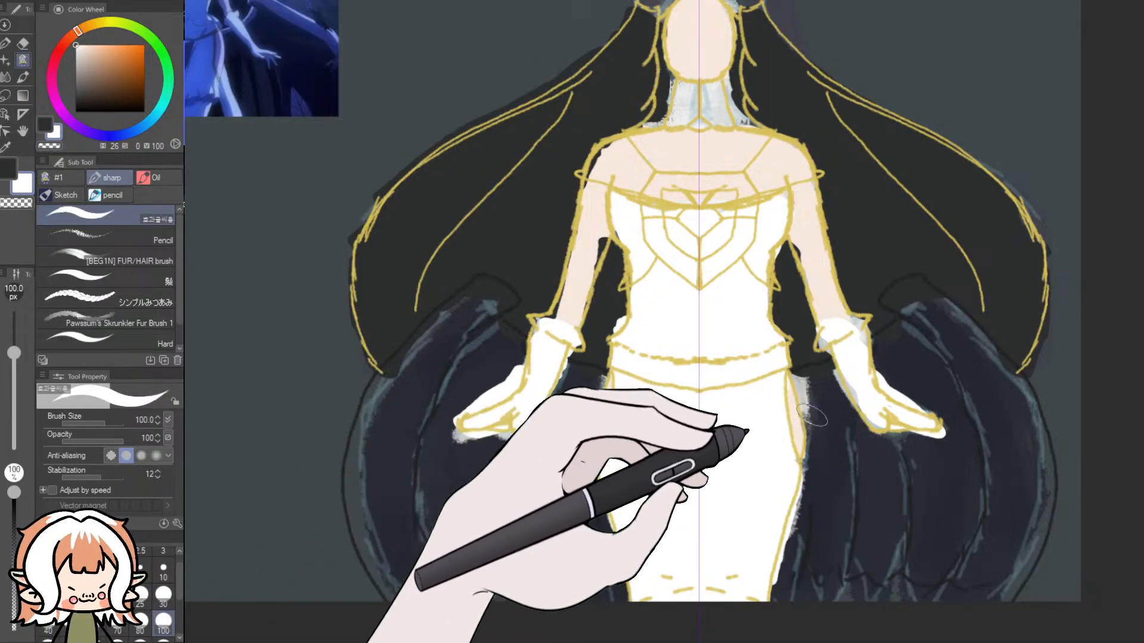
pyautogui.moveTo(850, 379); pyautogui.dragTo(876, 418)
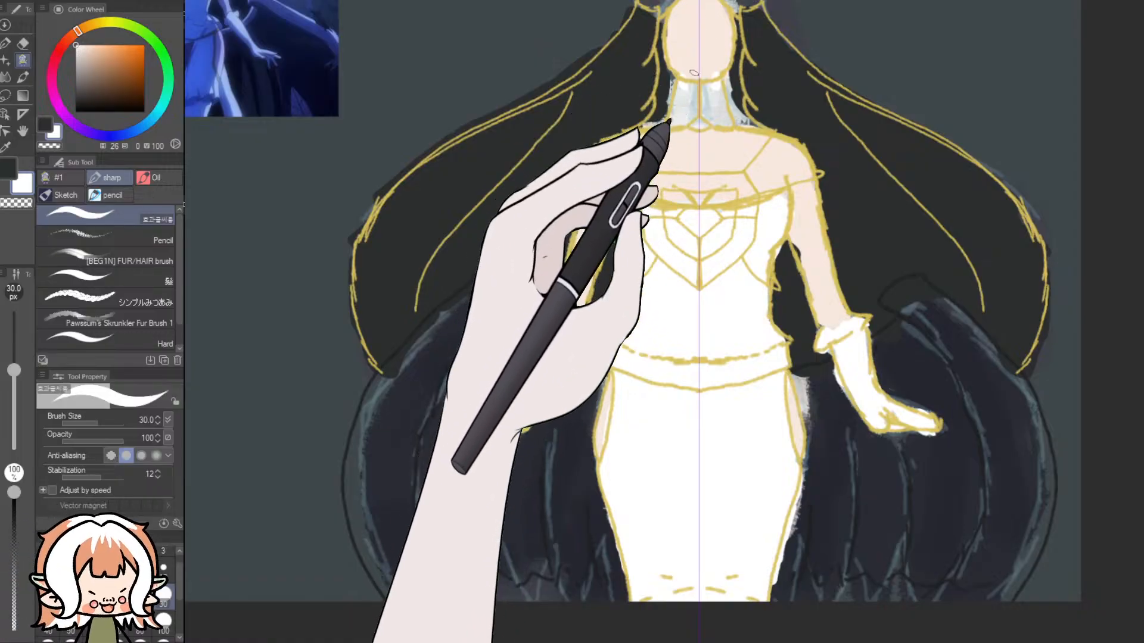
pyautogui.moveTo(689, 88); pyautogui.dragTo(686, 104)
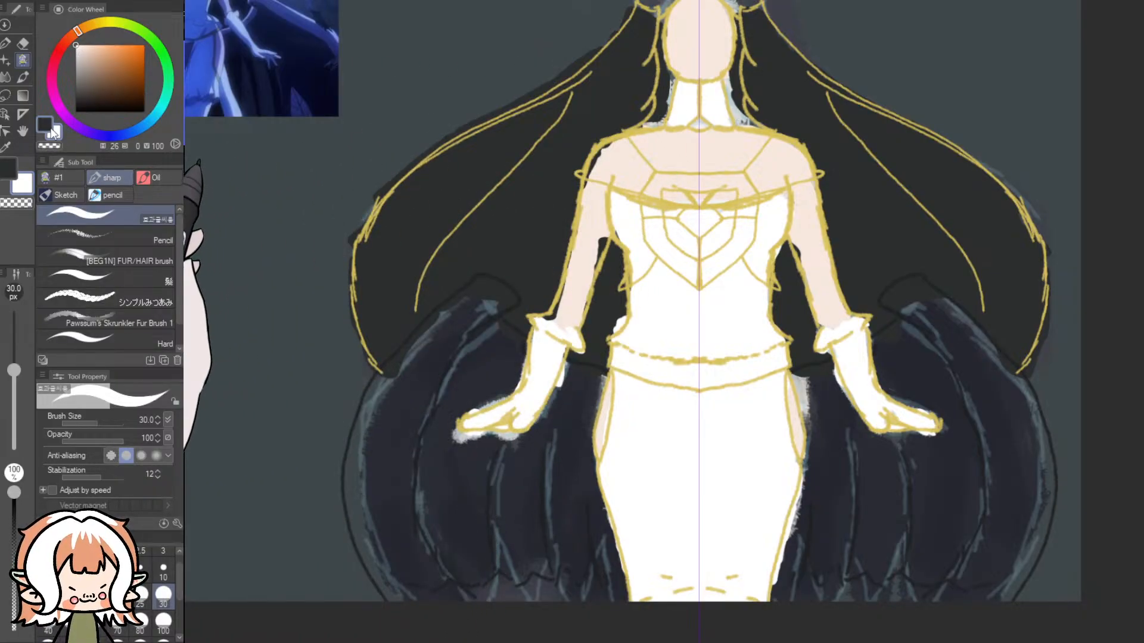
# - Clean up the hair beside the neck with near-black, and paint the two horns pure white
pyautogui.click(47, 125)
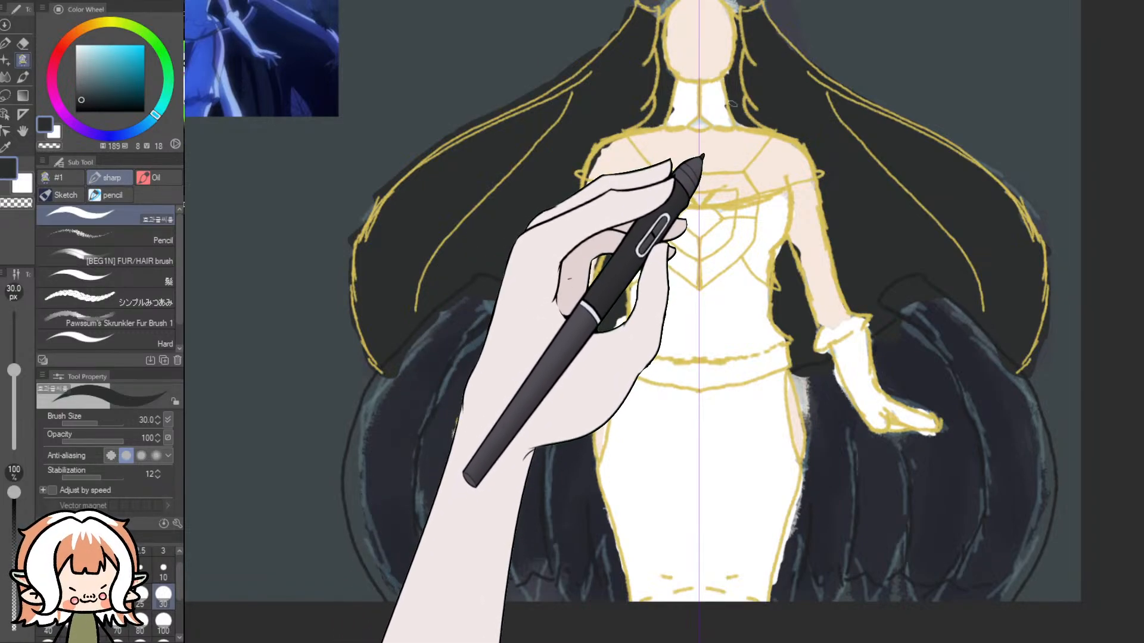
pyautogui.click(55, 133)
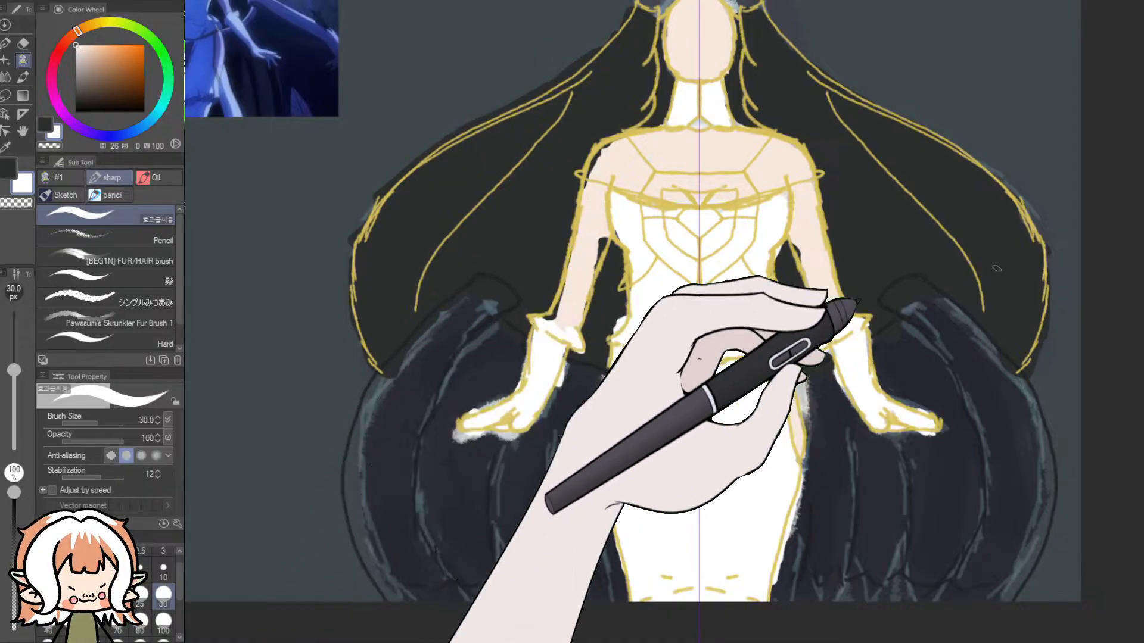
pyautogui.scroll(3, 701, 172)
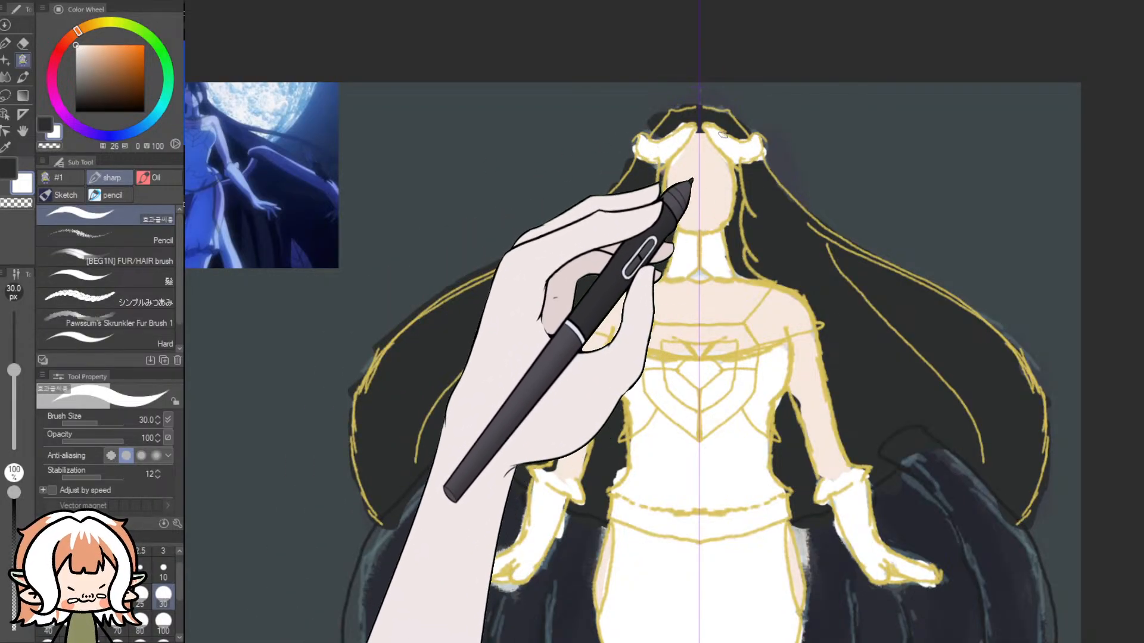
# - Paint near-black hair framing the forehead below the horns, checking the hairline against the character references
pyautogui.click(44, 124)
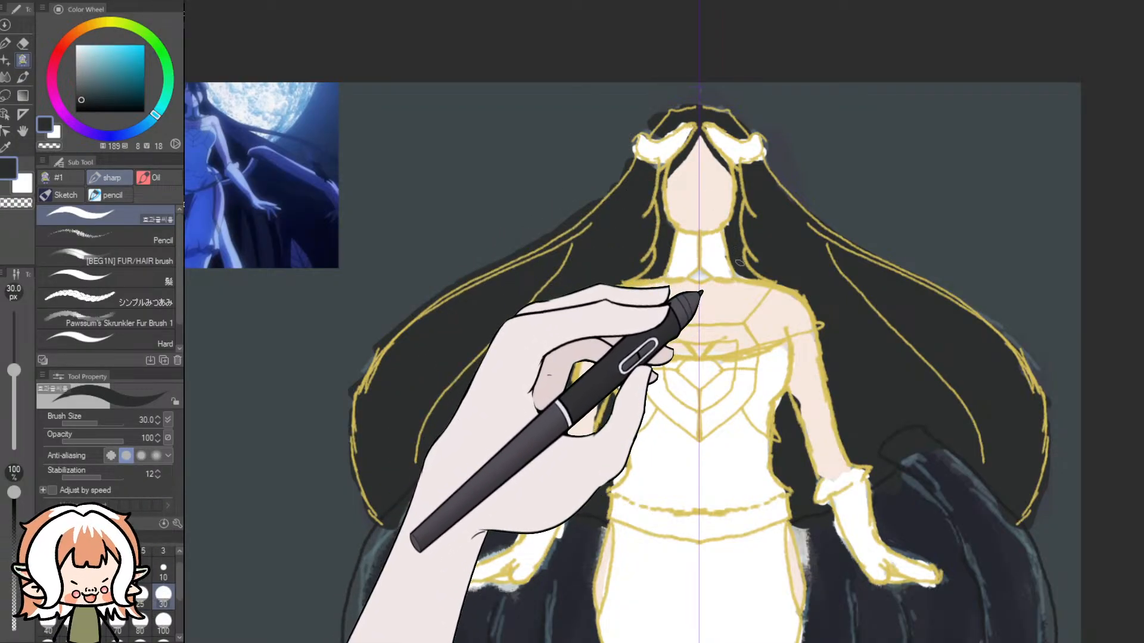
pyautogui.moveTo(801, 642); pyautogui.dragTo(651, 642)
pyautogui.scroll(5, 521, 114)
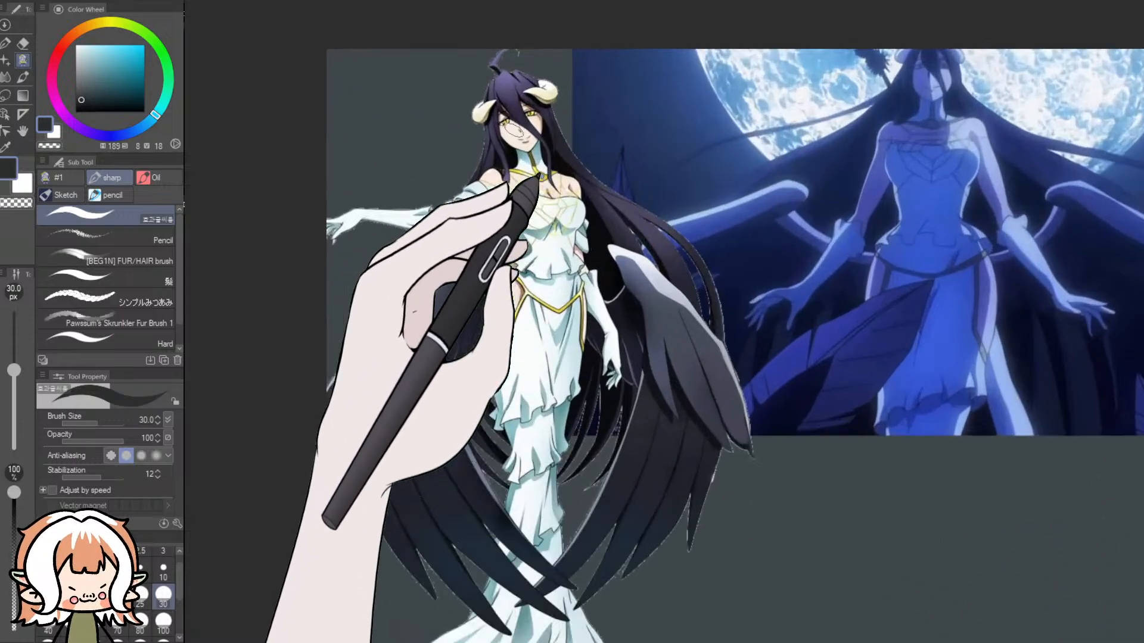
pyautogui.scroll(8, 515, 131)
pyautogui.scroll(-6, 614, 387)
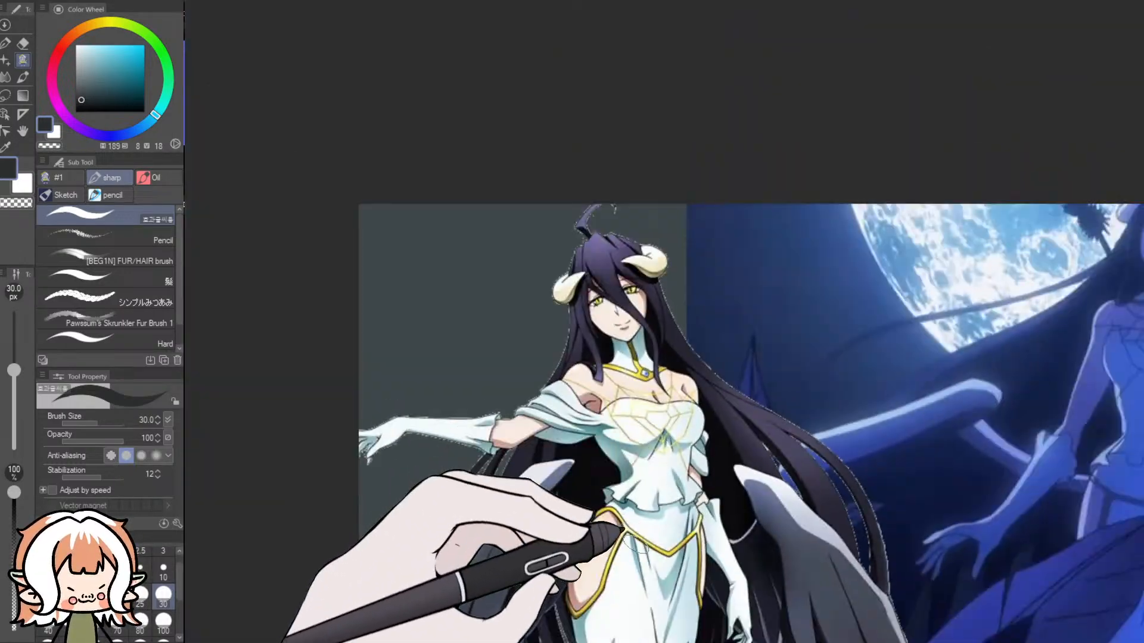
pyautogui.moveTo(621, 639); pyautogui.dragTo(832, 642)
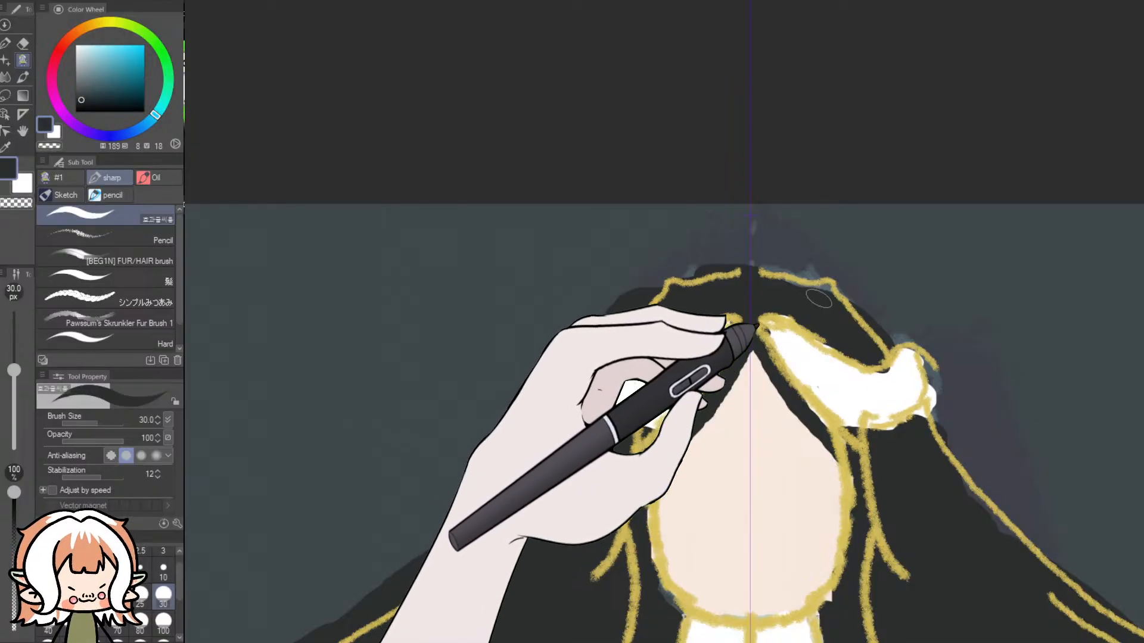
pyautogui.scroll(-5, 983, 244)
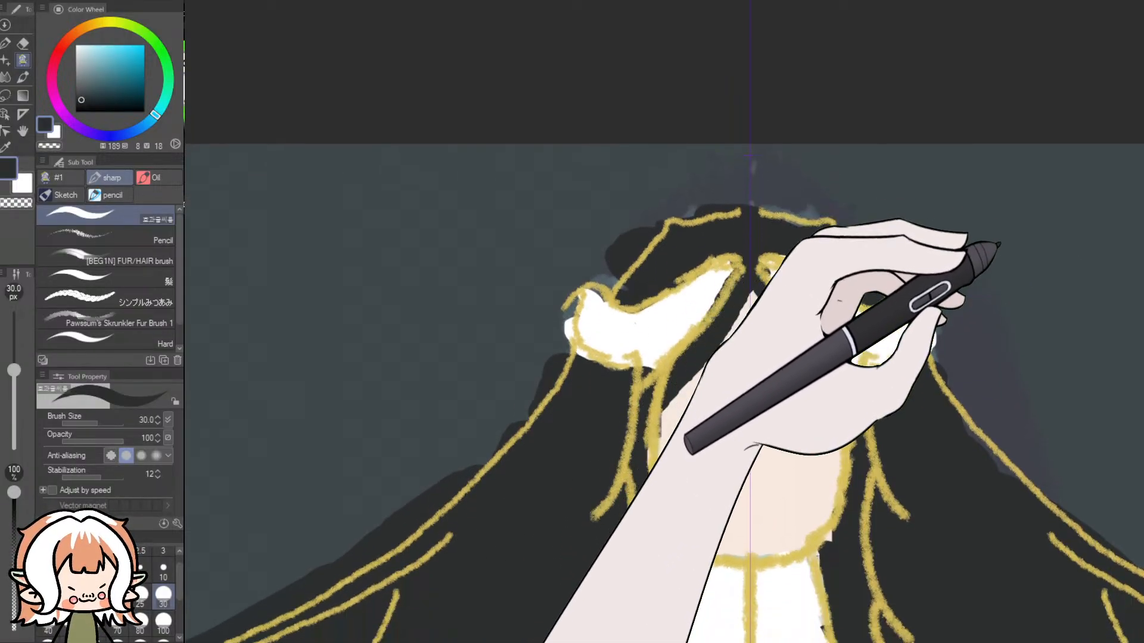
# - Paint the small collar gem at the base of the neck greyish blue (H 189, S 25, V 62)
pyautogui.scroll(-2, 995, 274)
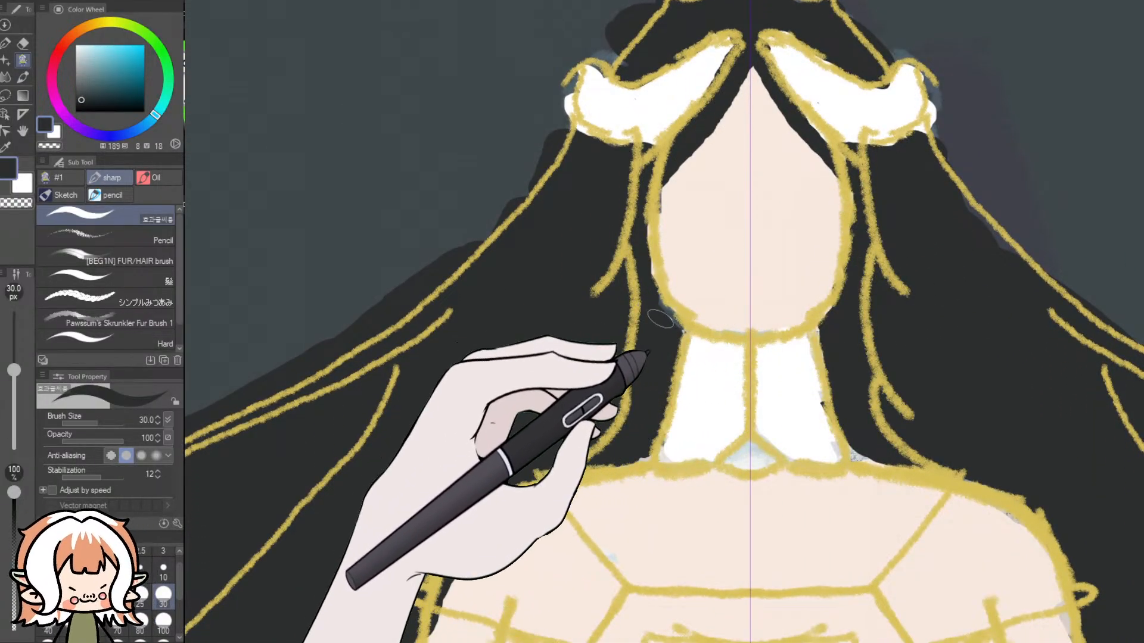
pyautogui.click(93, 70)
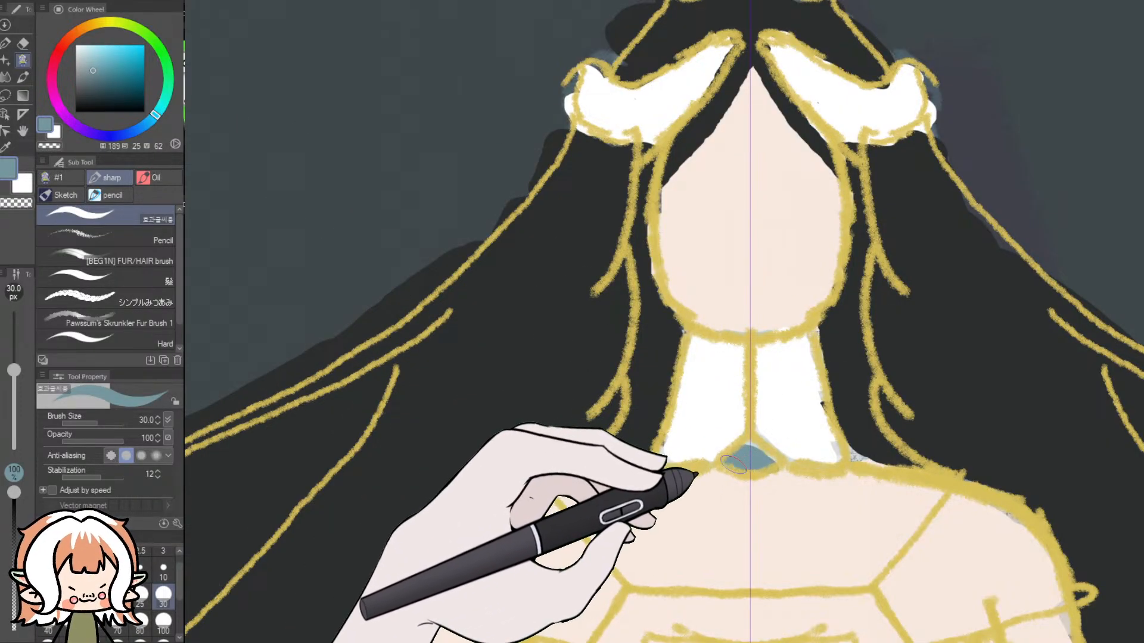
pyautogui.moveTo(733, 464); pyautogui.dragTo(752, 452)
# - Sample the hair's near-black (H 180, S 9, V 18) and fill the gaps beside the neck and around the arms with the 30 px brush
pyautogui.click(57, 134)
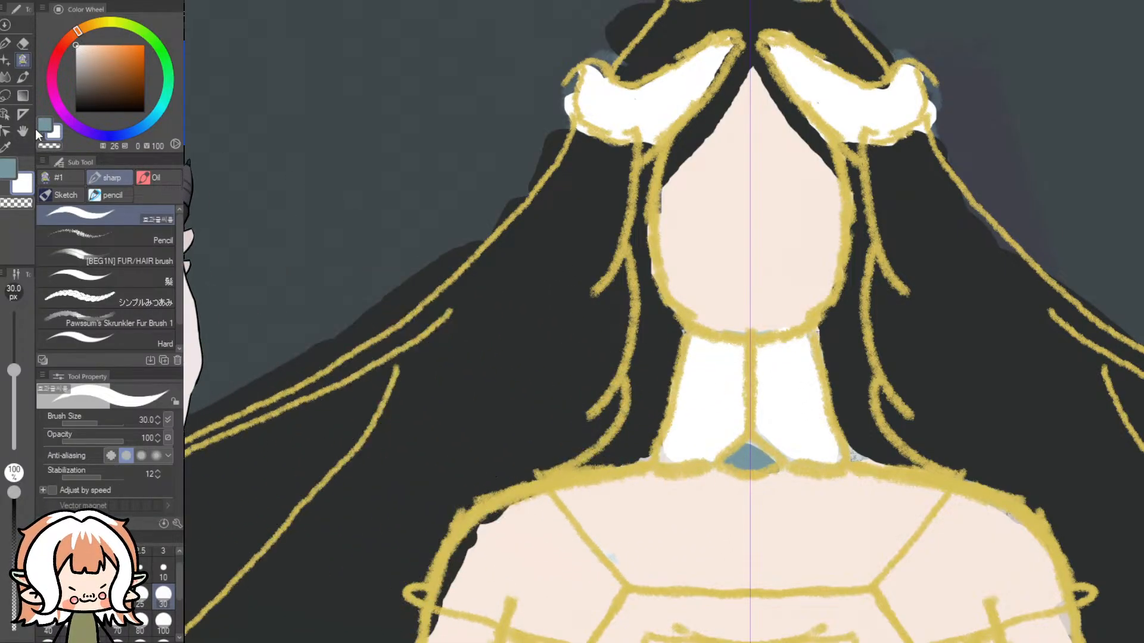
pyautogui.click(5, 147)
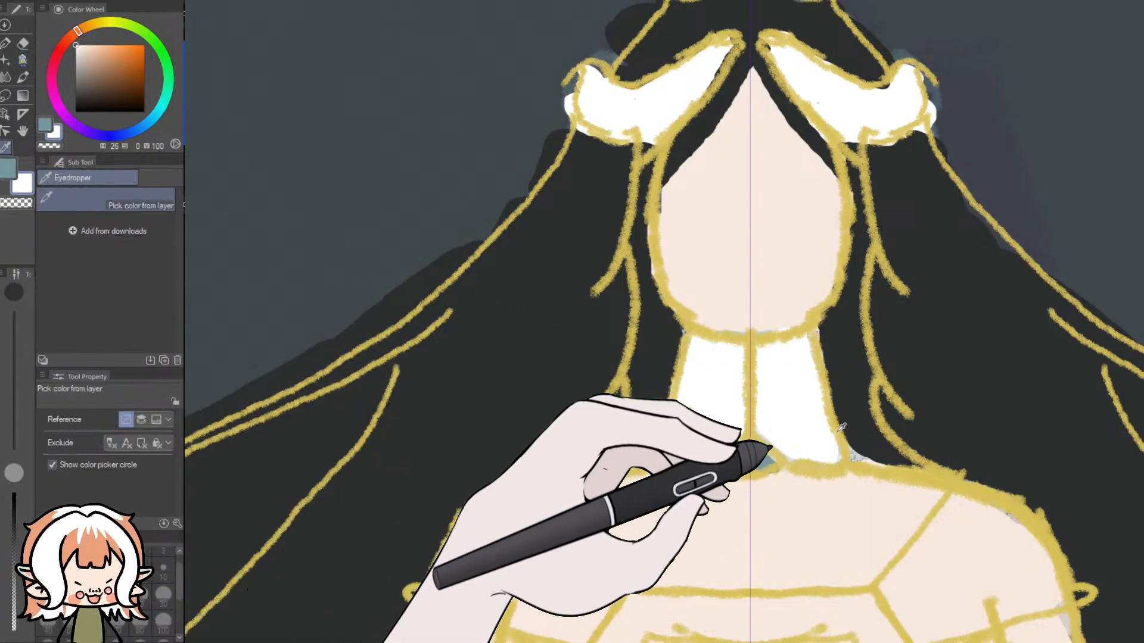
pyautogui.click(830, 416)
pyautogui.click(22, 60)
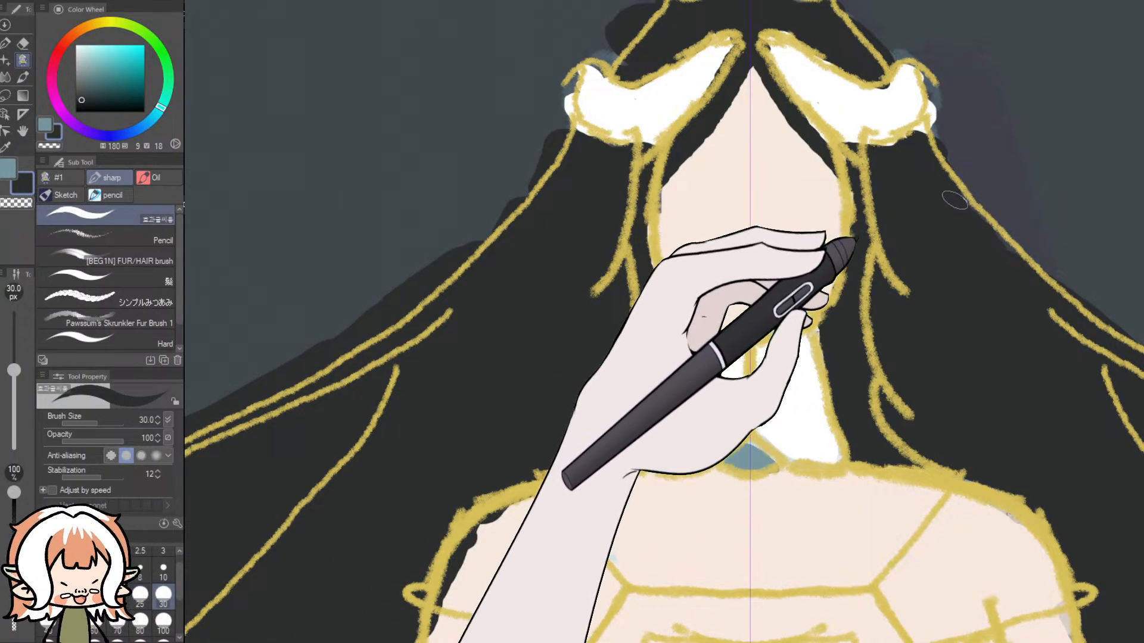
pyautogui.scroll(-8, 971, 249)
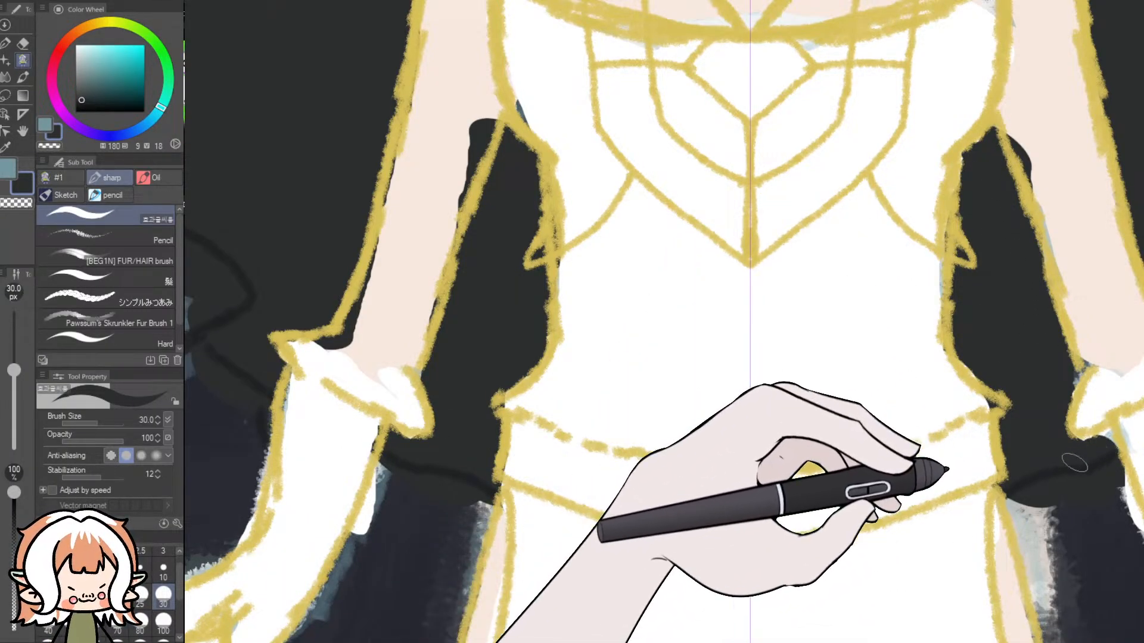
pyautogui.moveTo(759, 642); pyautogui.dragTo(817, 639)
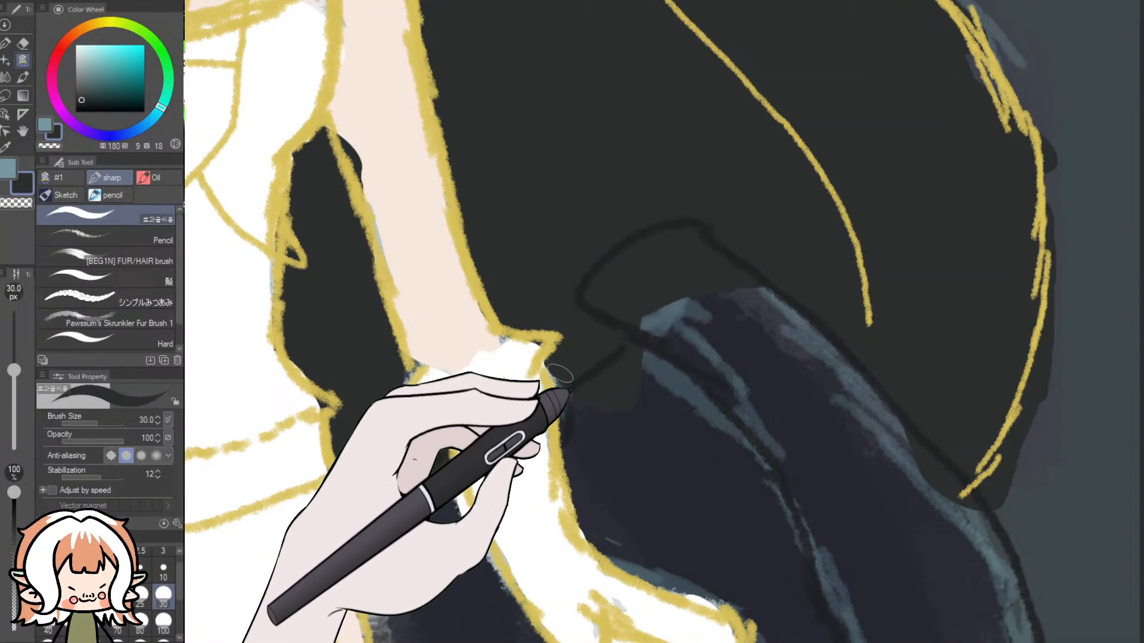
pyautogui.scroll(-4, 744, 253)
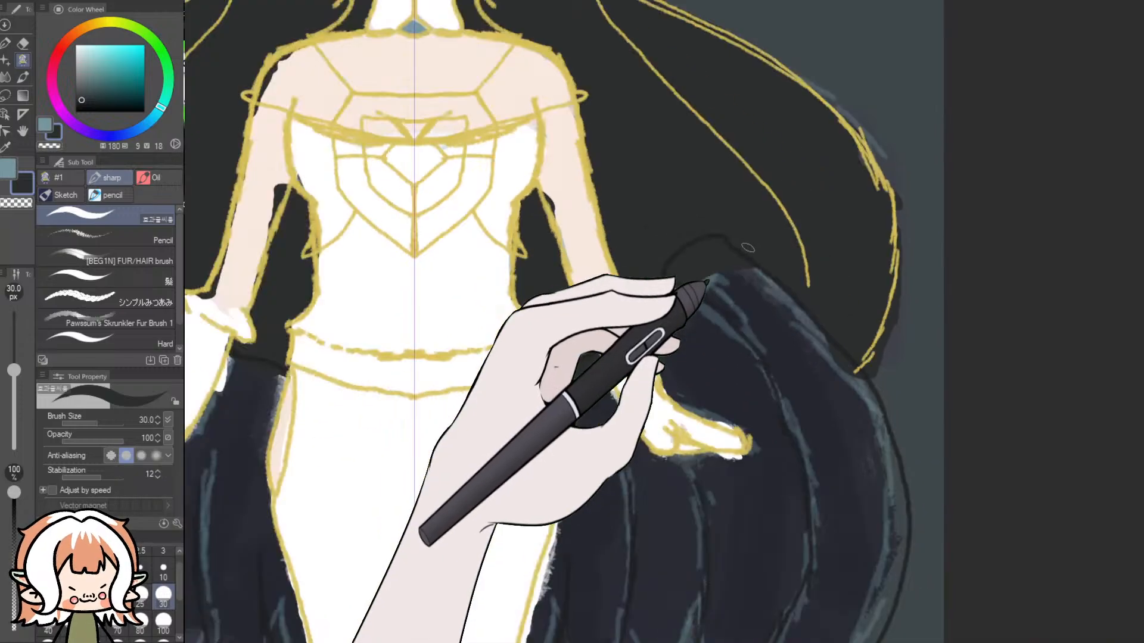
pyautogui.scroll(-1, 739, 201)
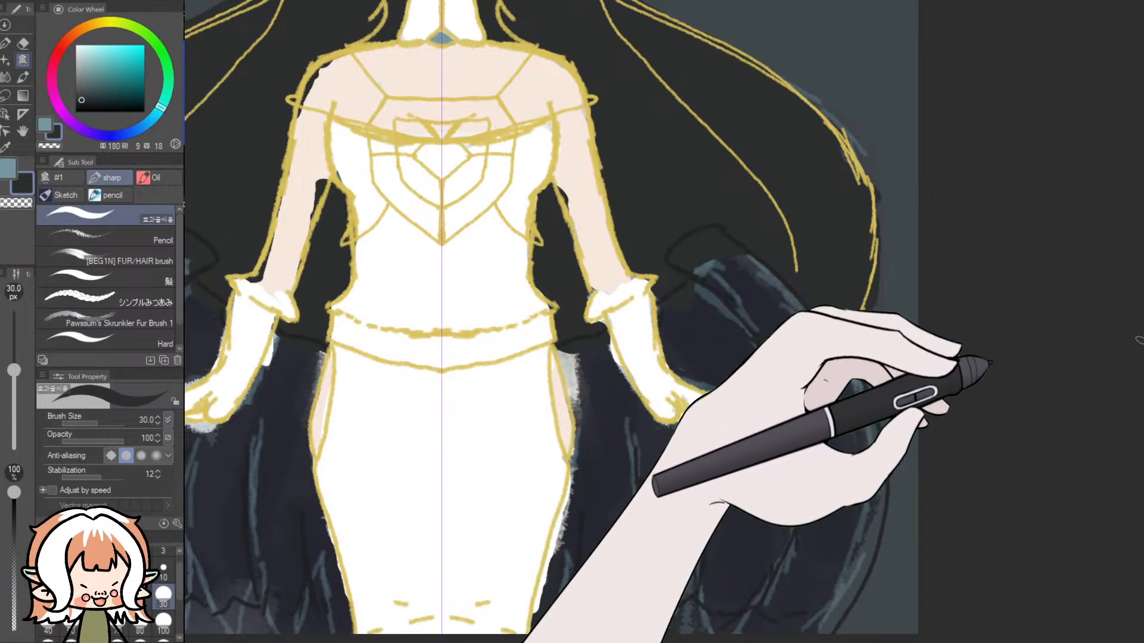
pyautogui.moveTo(1138, 338)
pyautogui.mouseDown()
pyautogui.moveTo(1137, 230)
pyautogui.moveTo(1117, 288)
pyautogui.mouseUp()
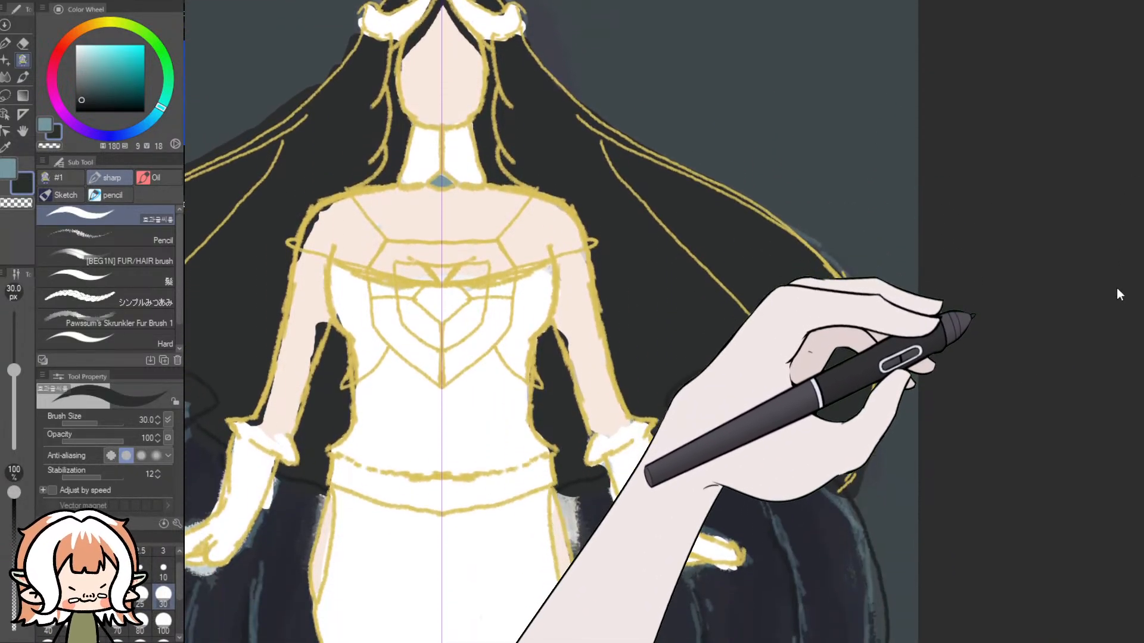
pyautogui.scroll(2, 237, 317)
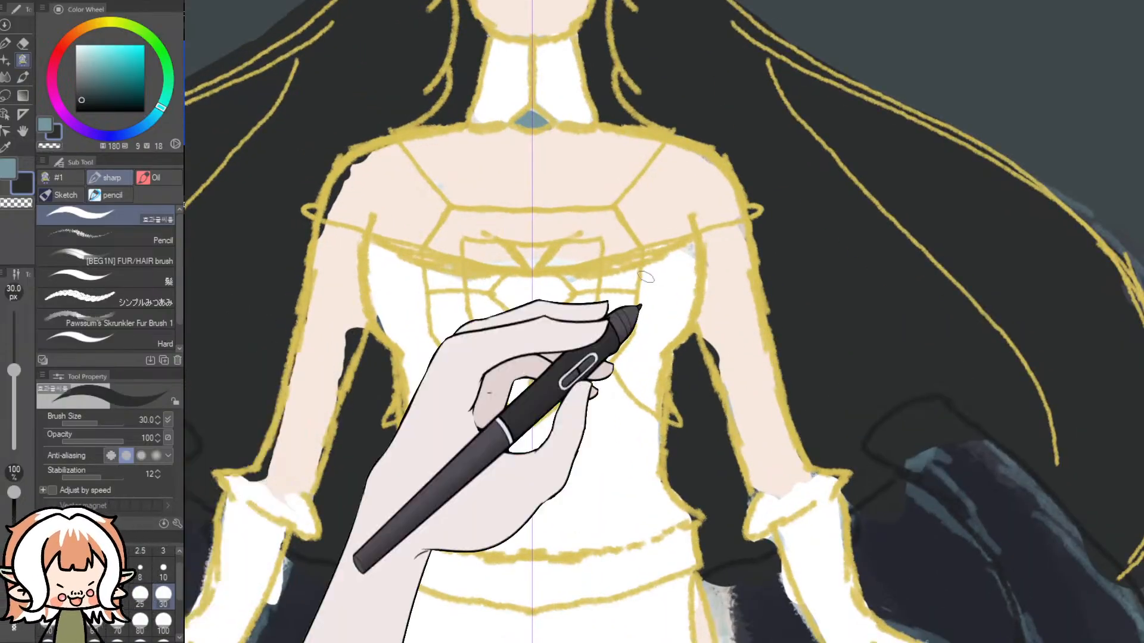
# - Sample the chest skin tone (H 26, S 10, V 96) and fill the uncovered patches on the shoulders and arms up to the gold outlines
pyautogui.click(5, 146)
pyautogui.click(409, 199)
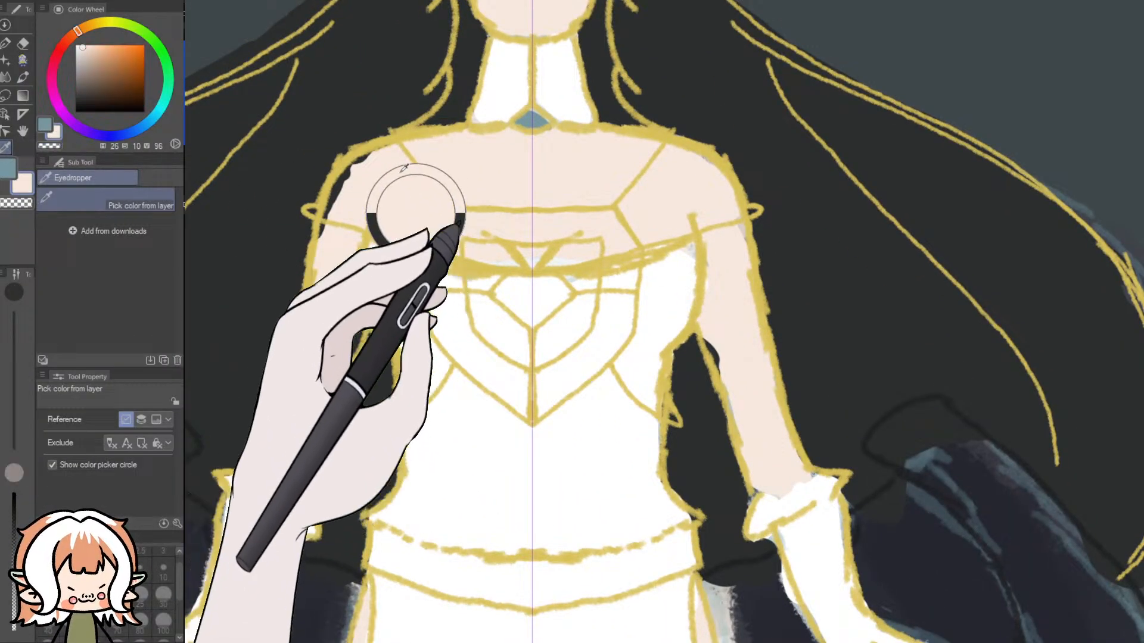
pyautogui.click(25, 63)
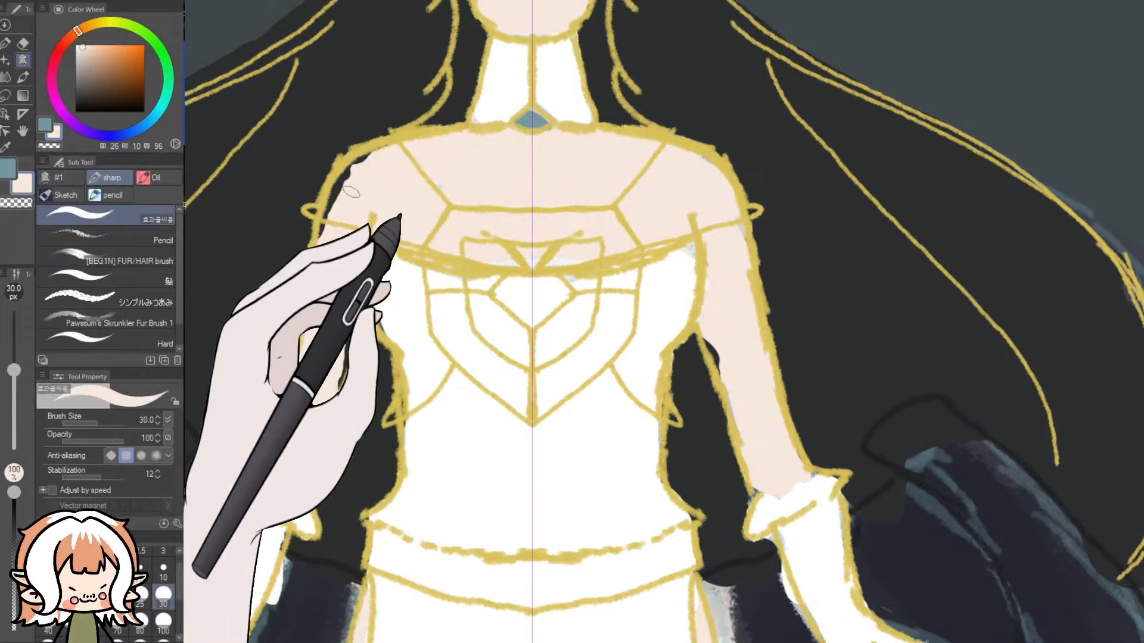
pyautogui.moveTo(324, 230); pyautogui.dragTo(363, 170)
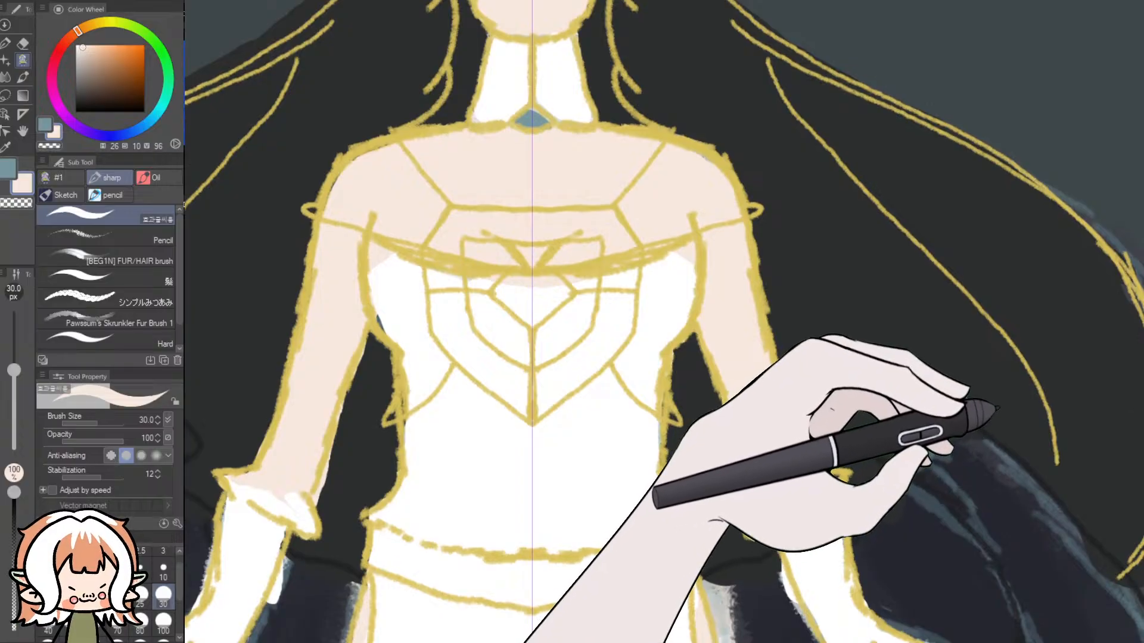
# - Sample the hair's near-black as the base for the wings and darken it to H 180, S 14, V 12
pyautogui.scroll(-8, 1120, 513)
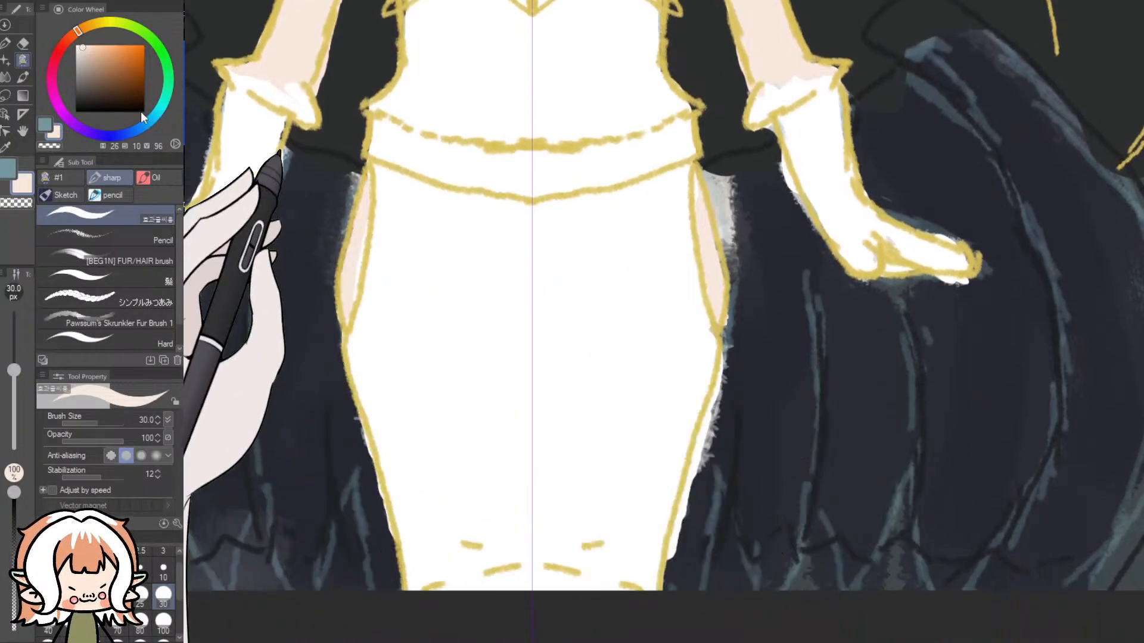
pyautogui.press('i')
pyautogui.click(351, 82)
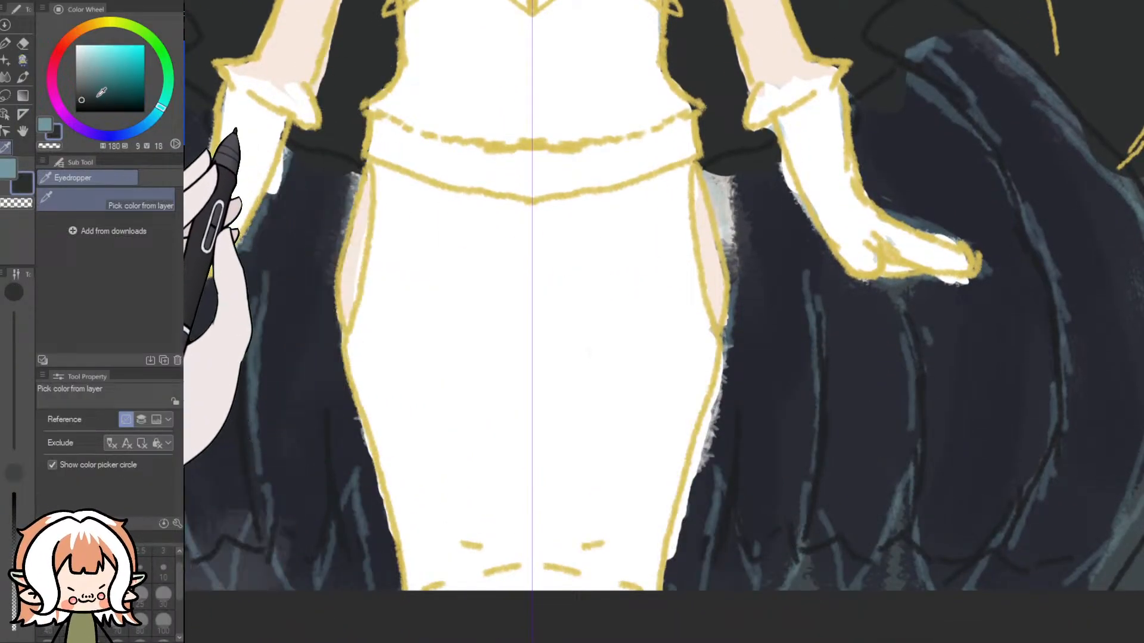
pyautogui.click(23, 59)
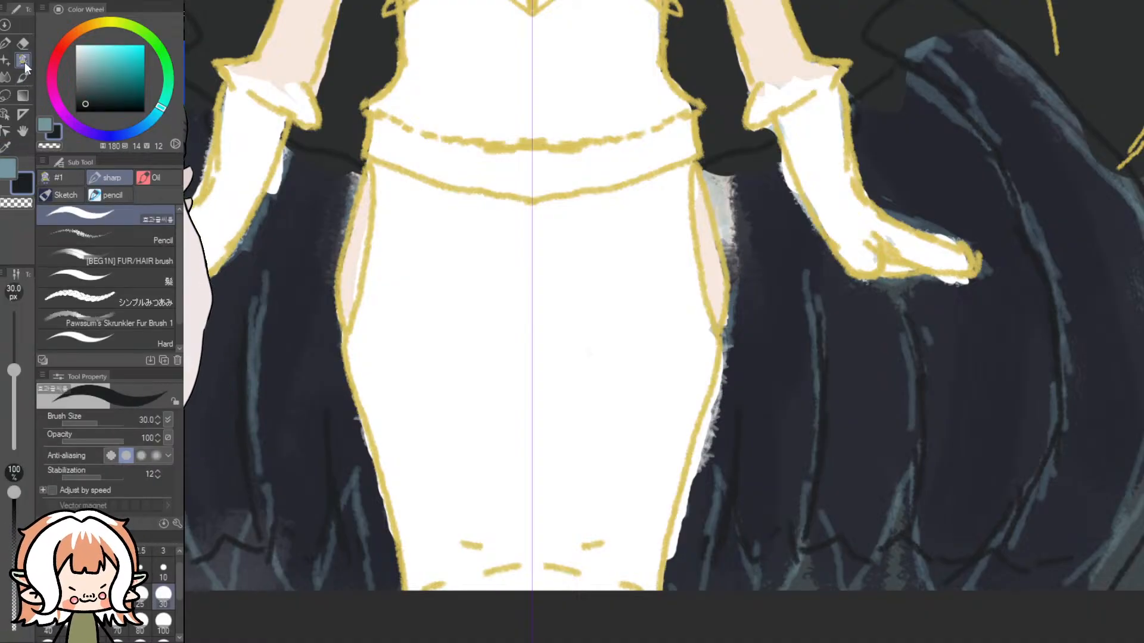
pyautogui.moveTo(833, 393)
pyautogui.mouseDown()
pyautogui.moveTo(837, 455)
pyautogui.moveTo(817, 424)
pyautogui.mouseUp()
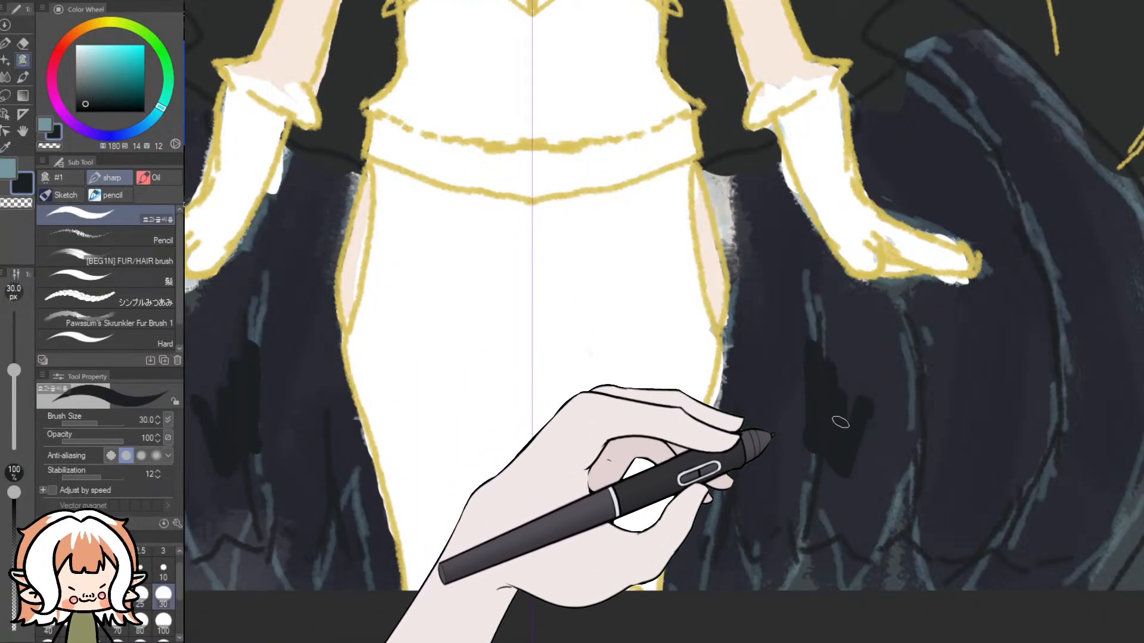
pyautogui.hotkey('ctrl', 'z')
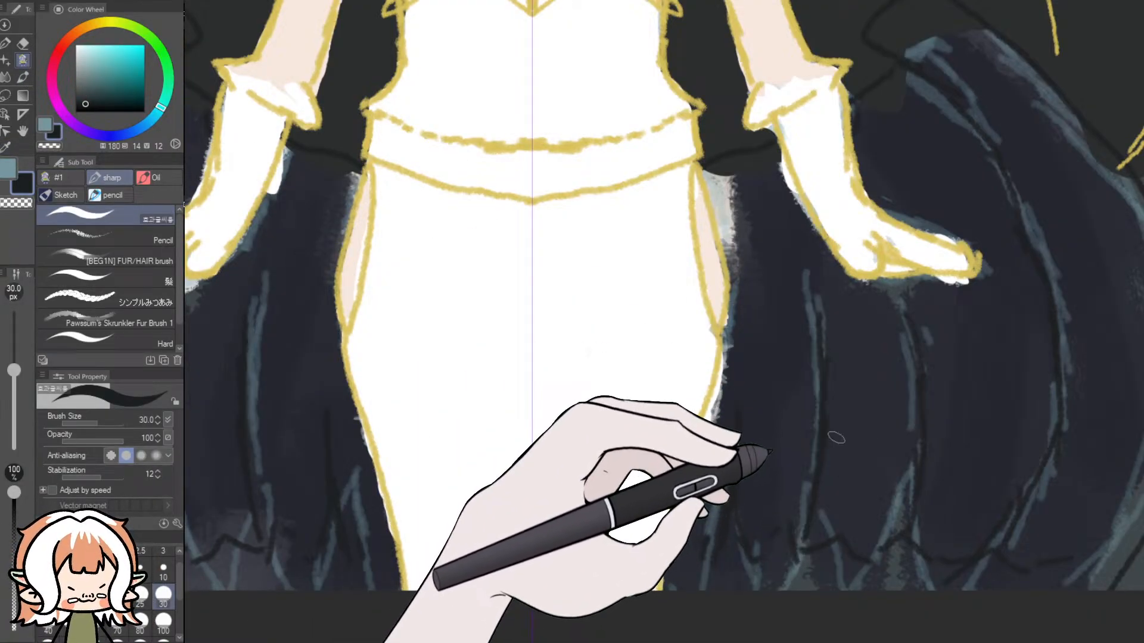
pyautogui.click(85, 101)
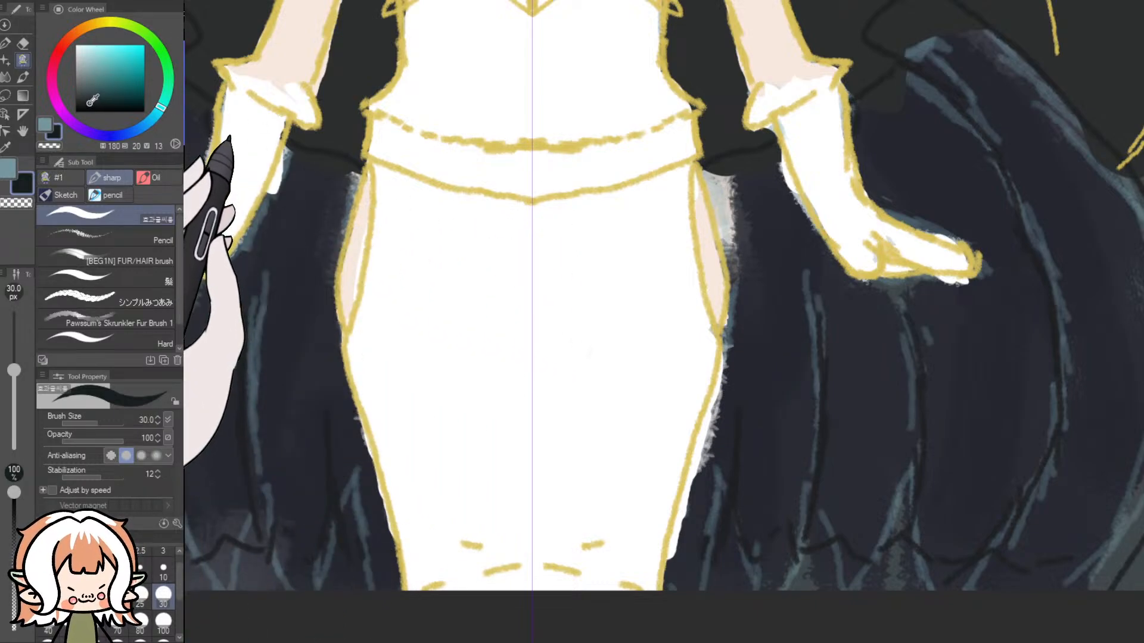
pyautogui.moveTo(680, 298)
pyautogui.mouseDown()
pyautogui.moveTo(747, 226)
pyautogui.moveTo(709, 117)
pyautogui.mouseUp()
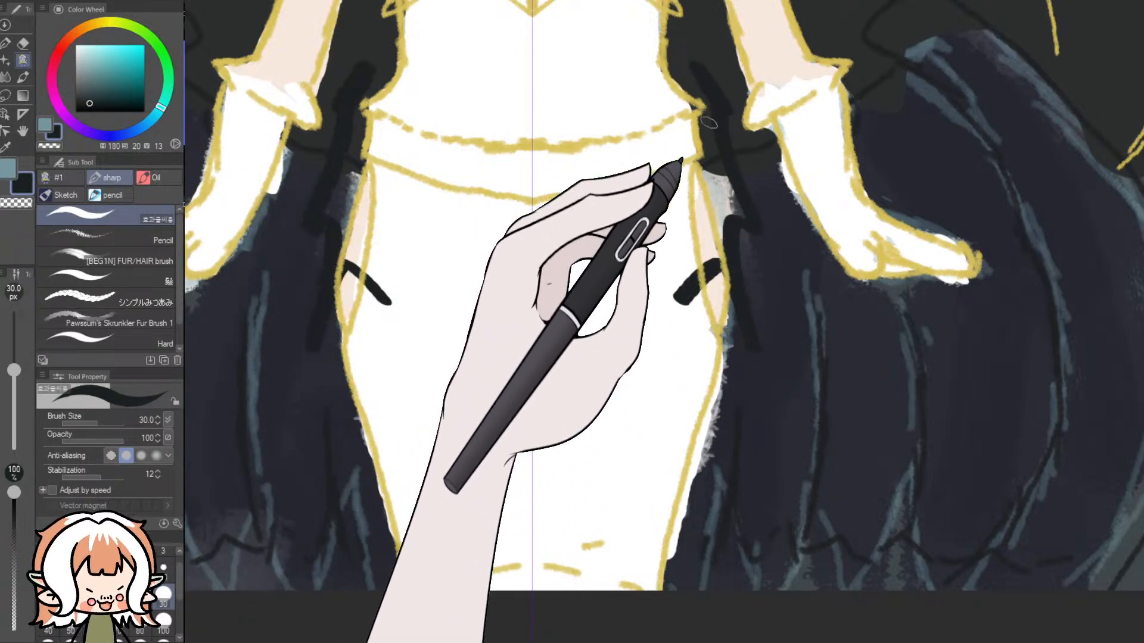
pyautogui.hotkey('ctrl', 'z')
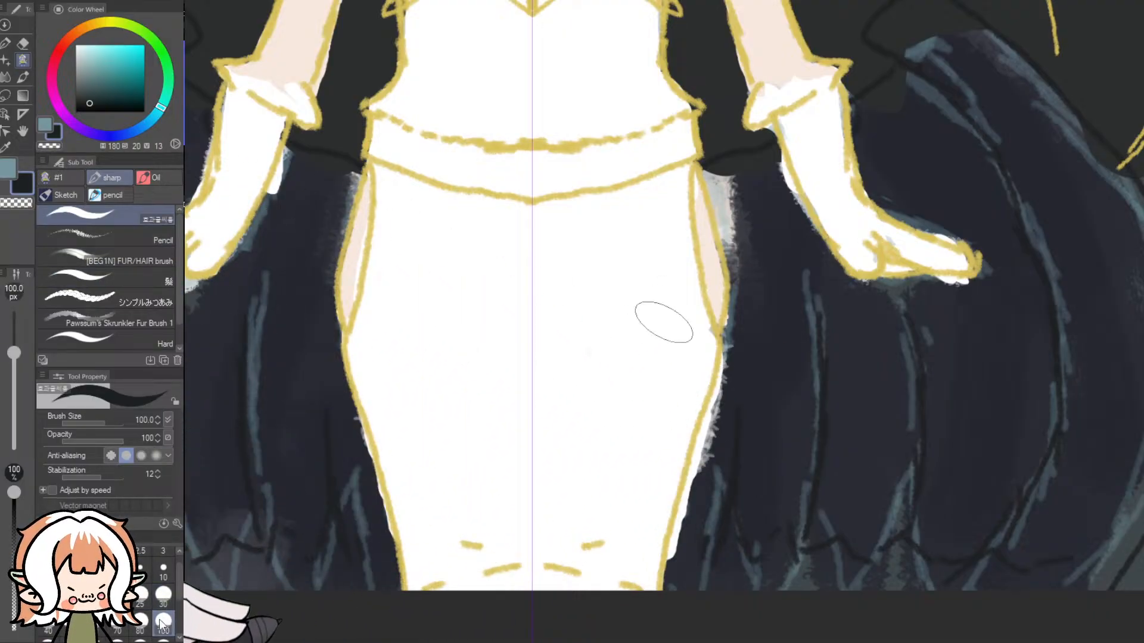
pyautogui.moveTo(864, 372); pyautogui.dragTo(810, 447)
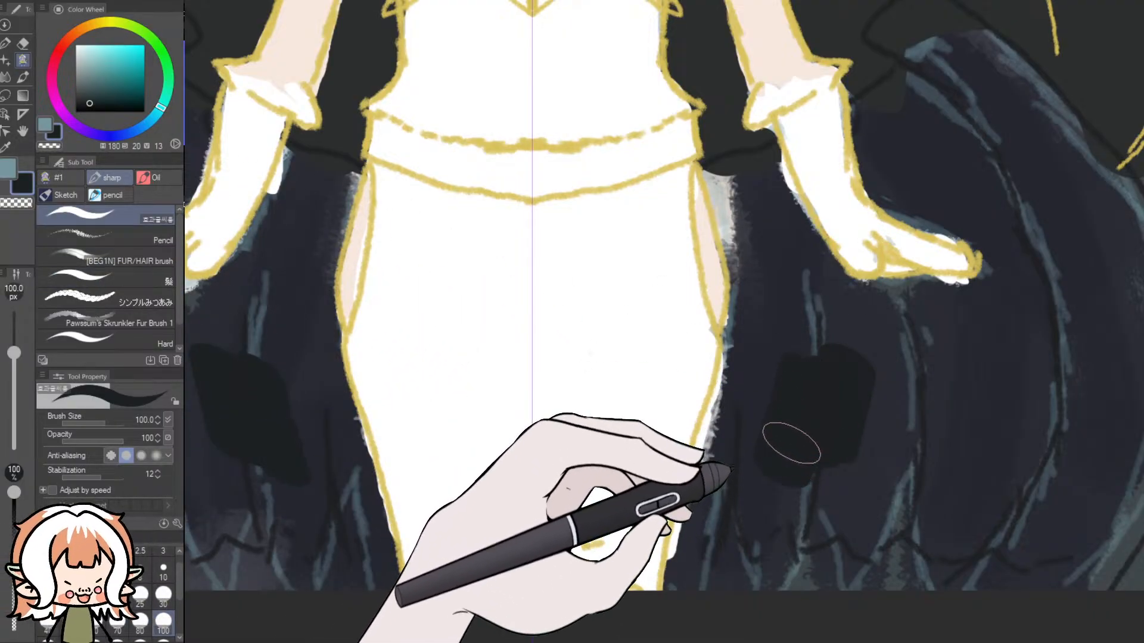
pyautogui.hotkey('ctrl', 'z')
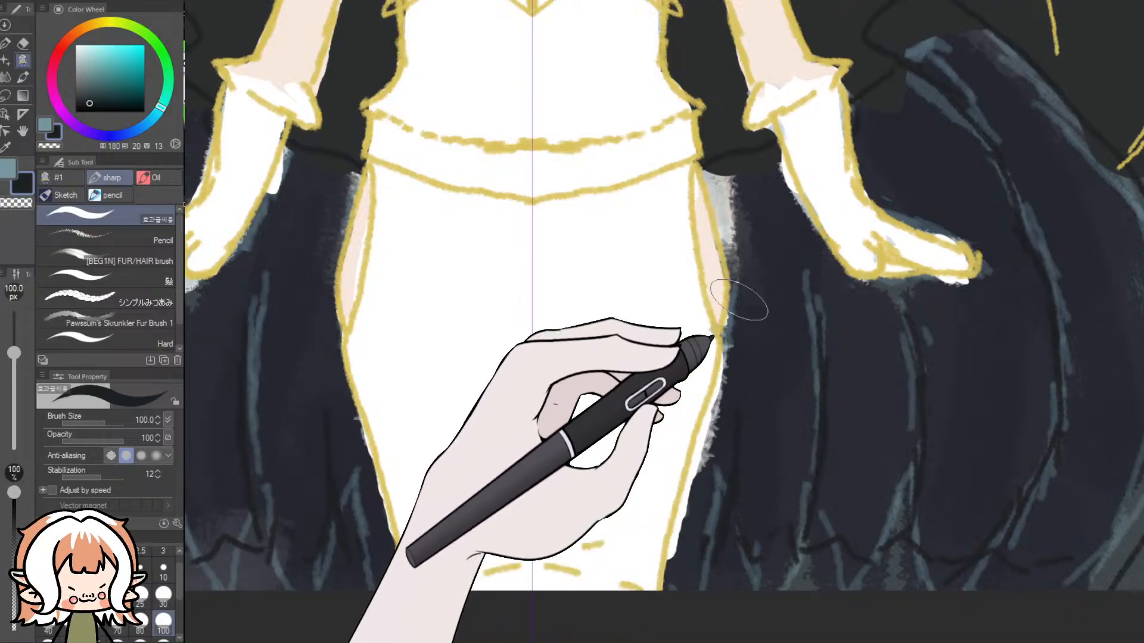
# - Set the wing colour to H 180, S 12, V 16 and fill the mirrored inner wings beside the skirt with a 100 px brush
pyautogui.click(84, 101)
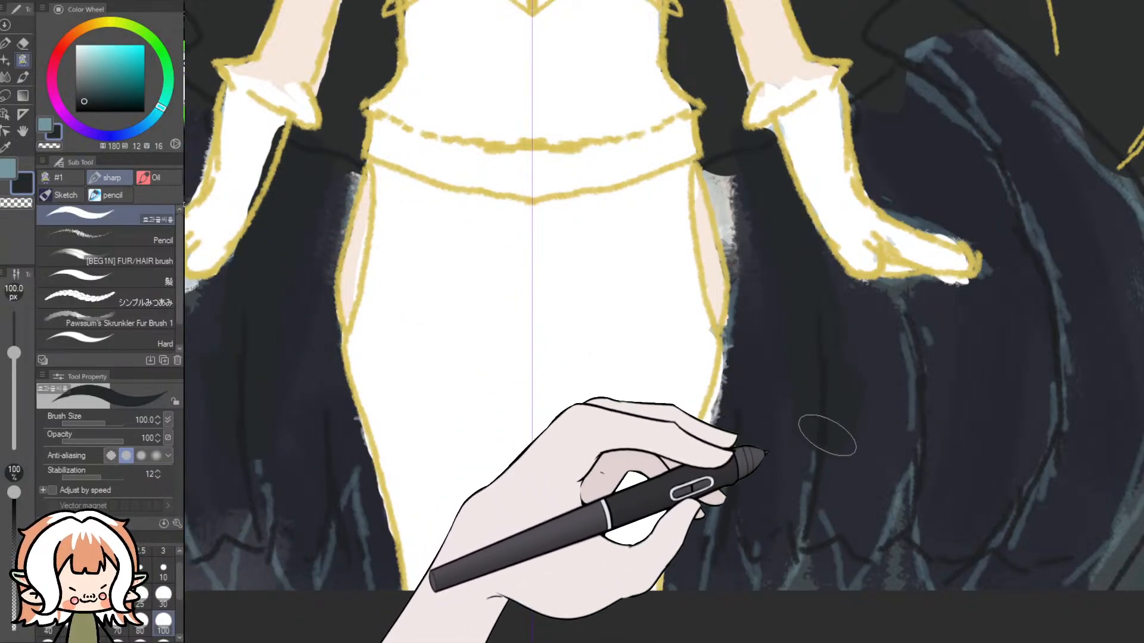
pyautogui.hotkey('ctrl', 'z')
pyautogui.moveTo(815, 351); pyautogui.dragTo(800, 447)
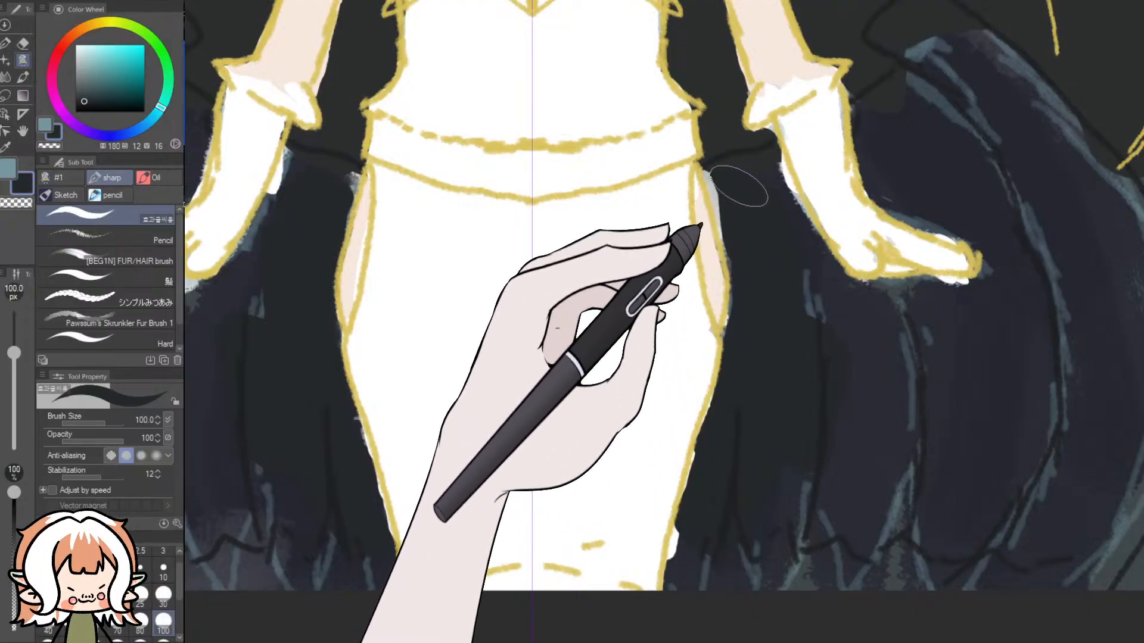
pyautogui.moveTo(739, 190)
pyautogui.mouseDown()
pyautogui.moveTo(764, 263)
pyautogui.moveTo(768, 187)
pyautogui.moveTo(837, 397)
pyautogui.mouseUp()
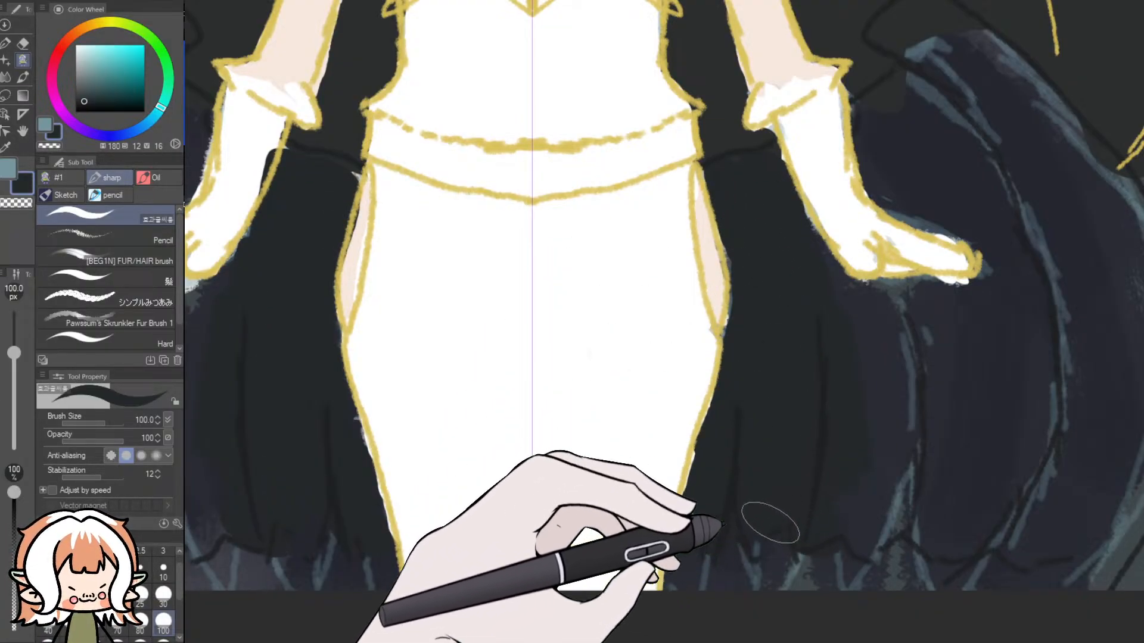
# - Fill the outer wings with the same dark teal, from beneath the gloves out to the wing outlines
pyautogui.moveTo(898, 517)
pyautogui.mouseDown()
pyautogui.moveTo(933, 539)
pyautogui.moveTo(993, 543)
pyautogui.moveTo(1057, 528)
pyautogui.moveTo(1103, 512)
pyautogui.mouseUp()
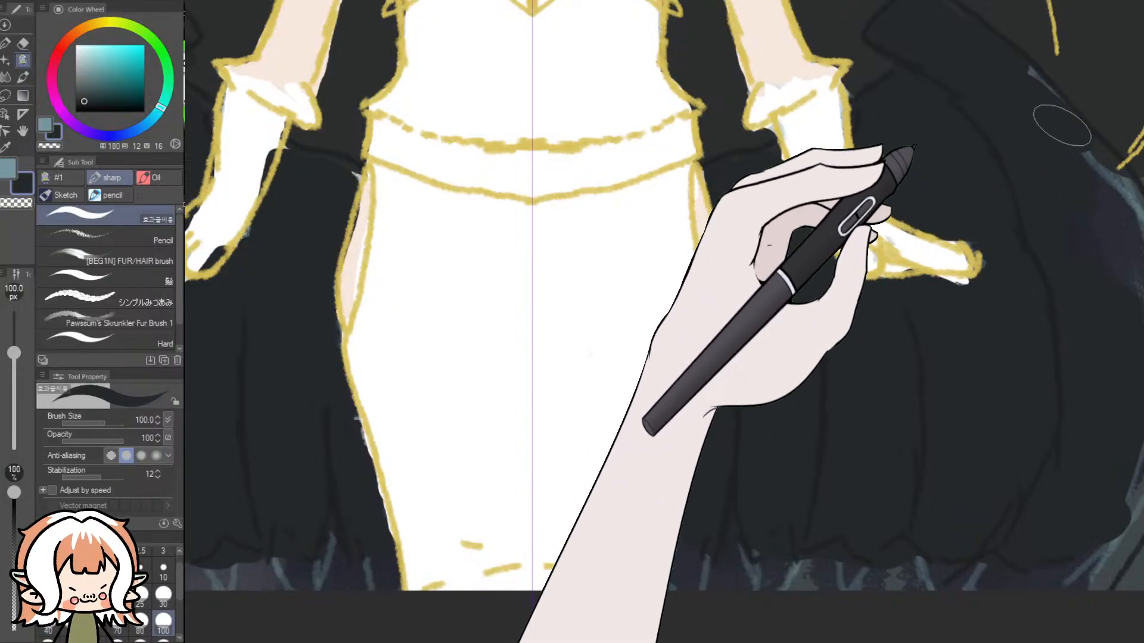
pyautogui.moveTo(858, 642); pyautogui.dragTo(909, 642)
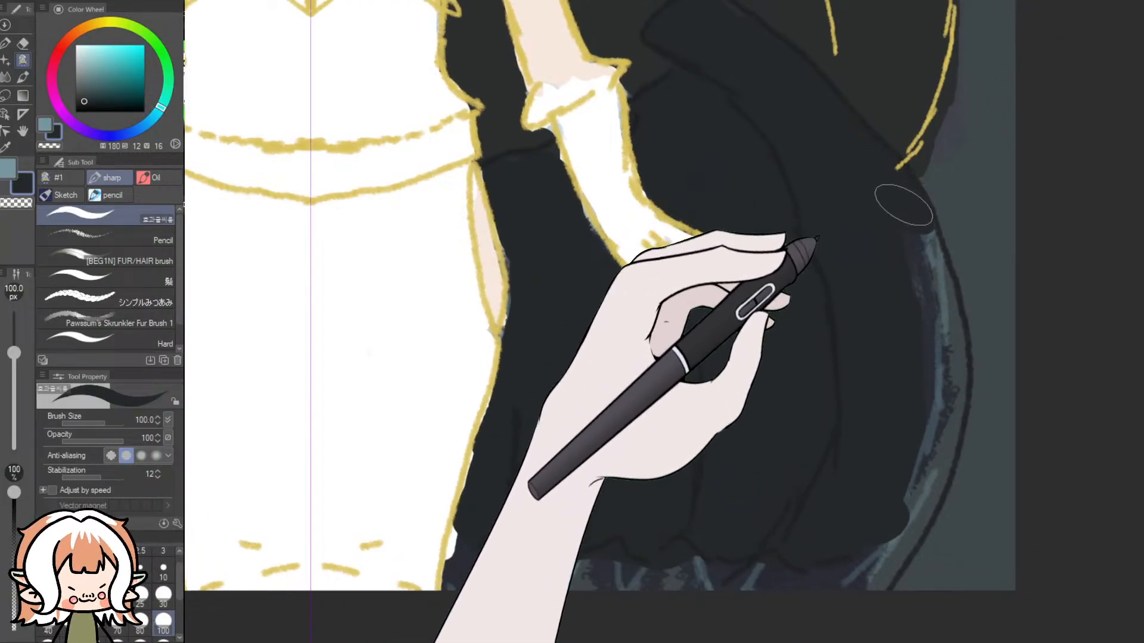
pyautogui.moveTo(934, 310)
pyautogui.mouseDown()
pyautogui.moveTo(936, 411)
pyautogui.moveTo(909, 505)
pyautogui.moveTo(875, 557)
pyautogui.moveTo(812, 542)
pyautogui.mouseUp()
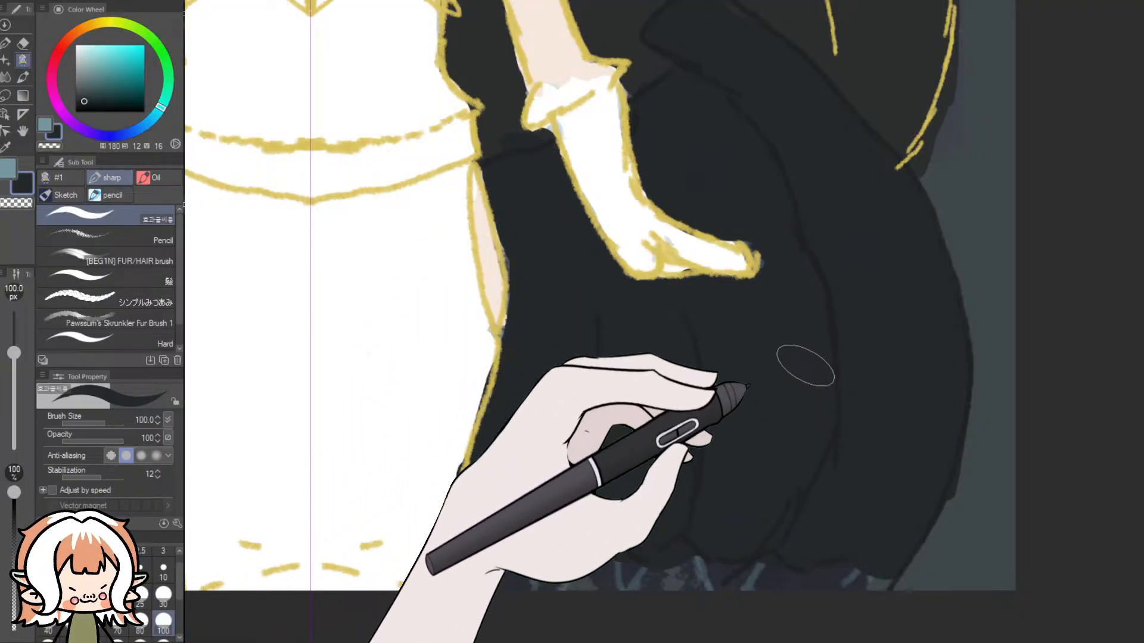
pyautogui.scroll(-6, 810, 360)
pyautogui.scroll(5, 580, 156)
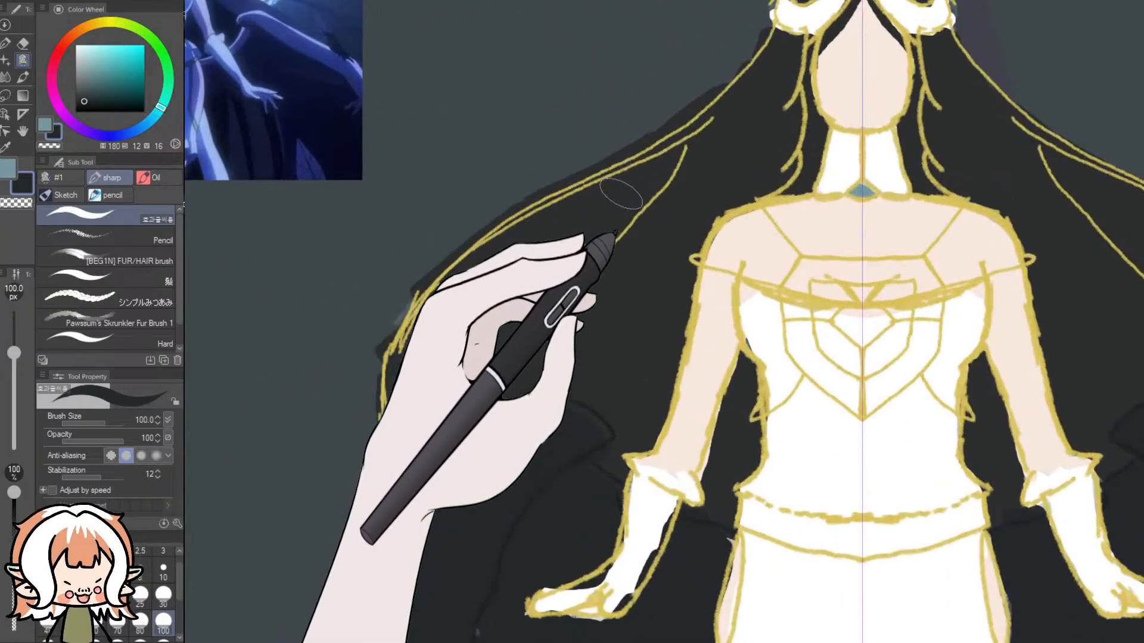
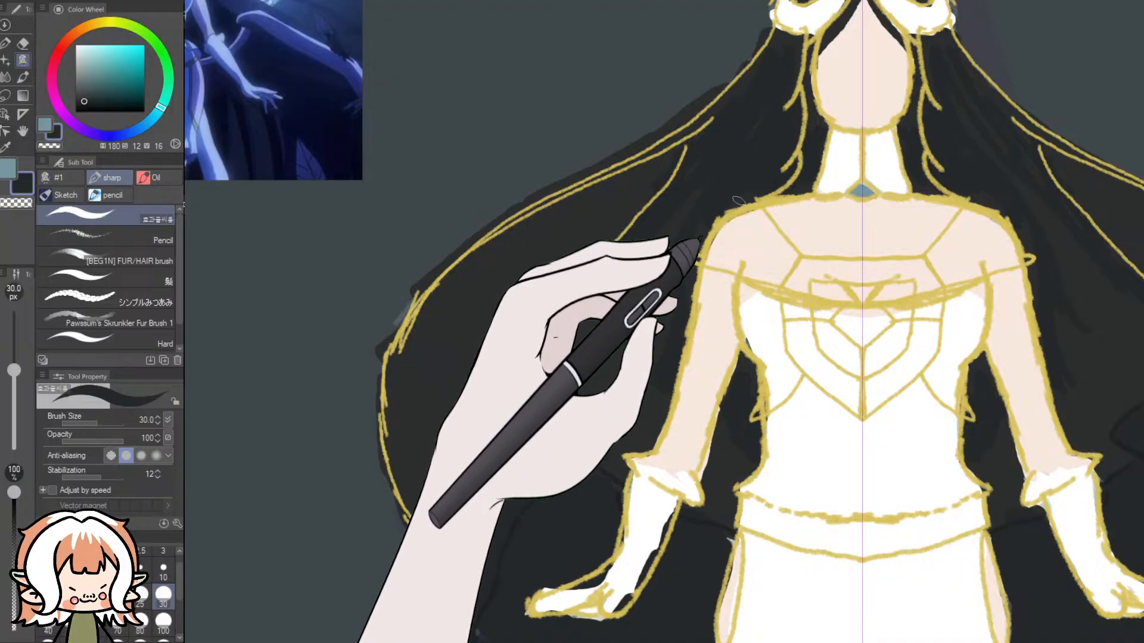
# - Sample the skirt's white (H 0, S 0, V 100) and fill the gaps inside the gloves with the 30 px sharp brush
pyautogui.scroll(-7, 810, 225)
pyautogui.scroll(-1, 1103, 400)
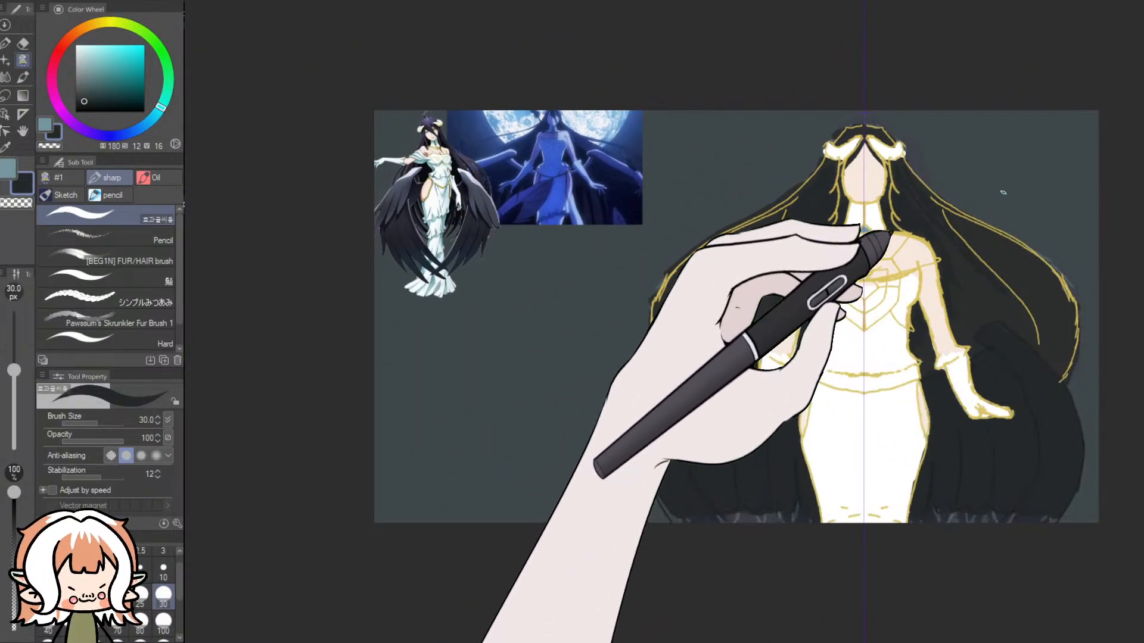
pyautogui.scroll(-1, 1009, 439)
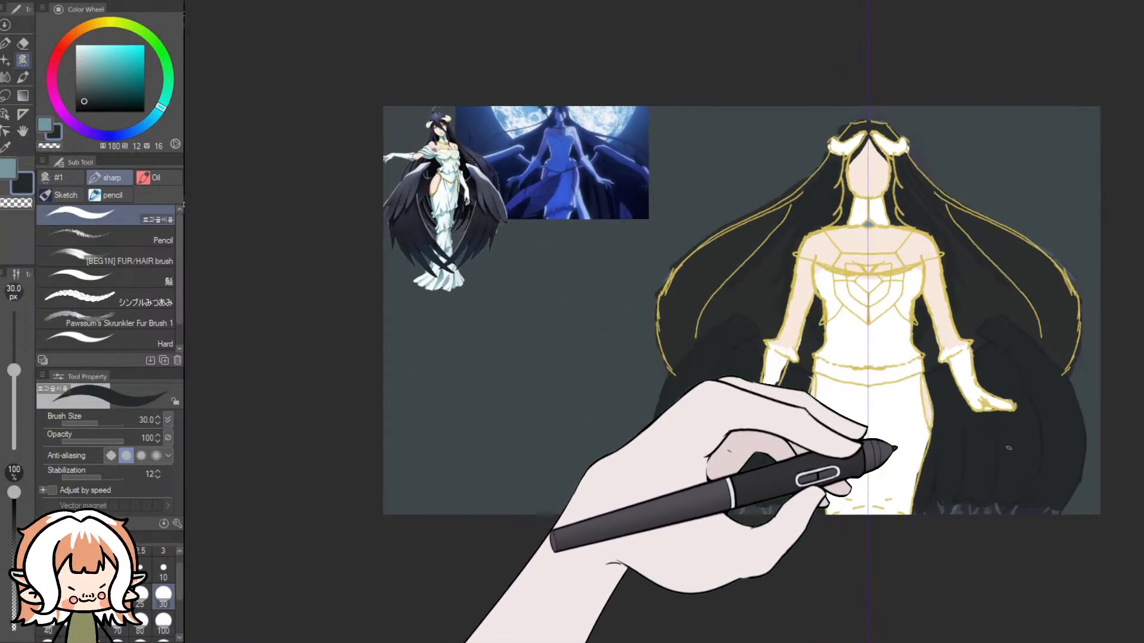
pyautogui.scroll(3, 1009, 439)
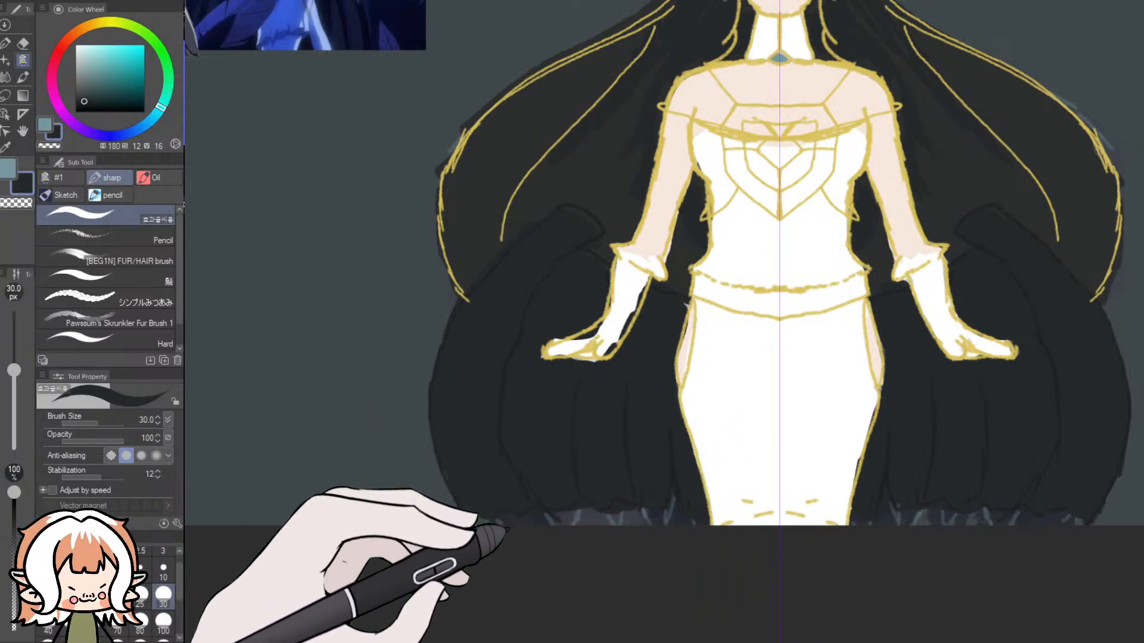
pyautogui.click(5, 147)
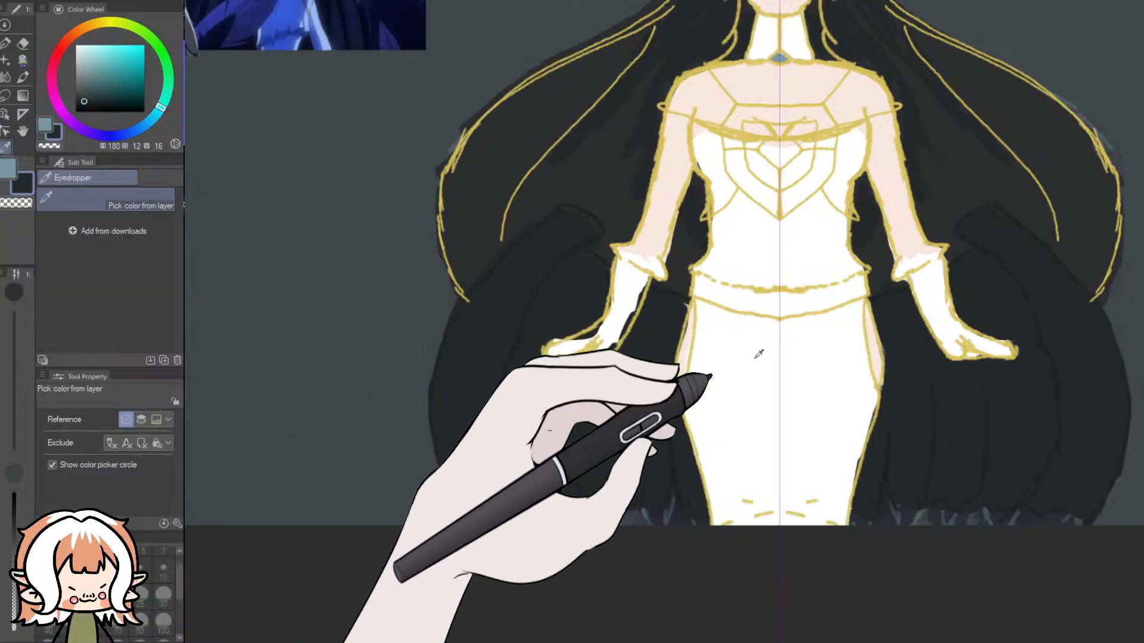
pyautogui.click(694, 370)
pyautogui.click(23, 60)
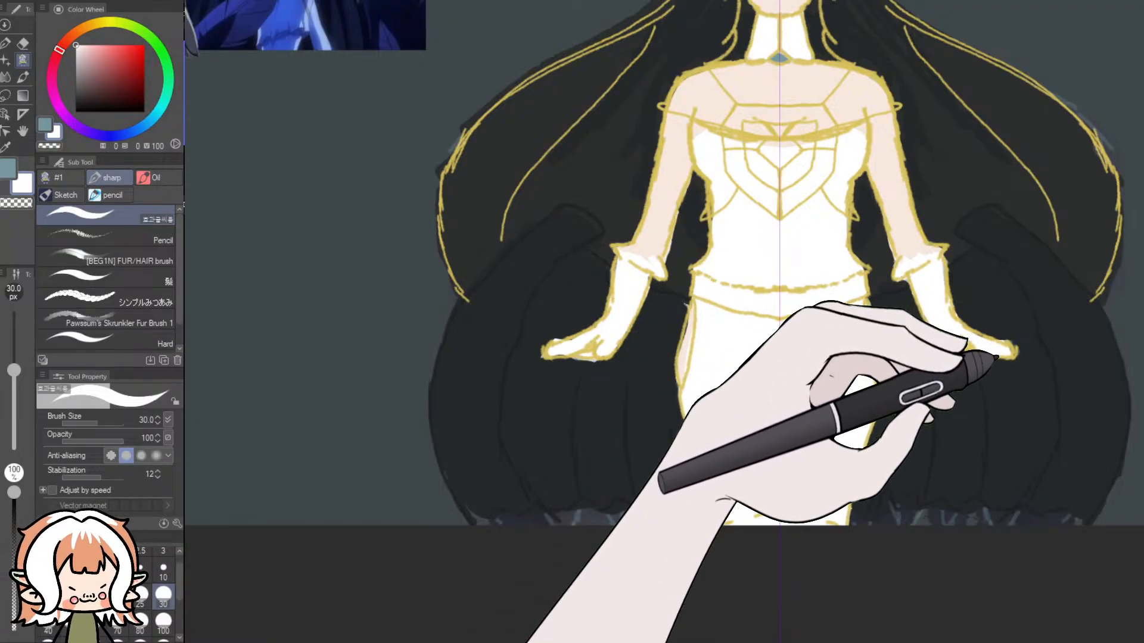
# - Examine the flat colours across the whole figure and check the hair's outer edge against the gold outlines
pyautogui.scroll(5, 997, 357)
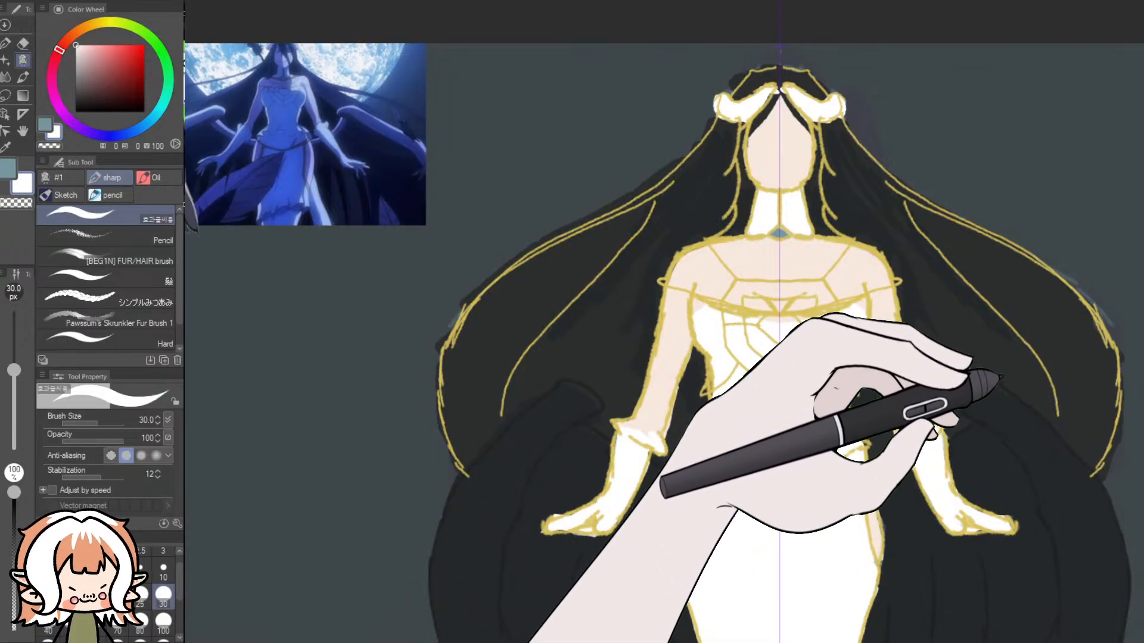
pyautogui.scroll(-5, 1138, 466)
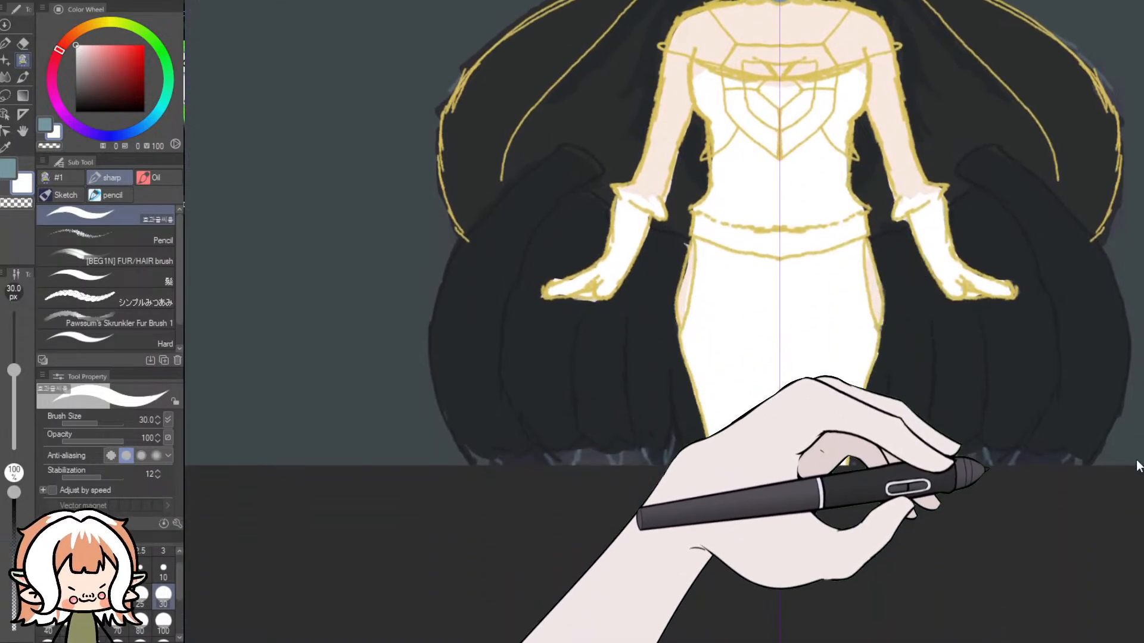
pyautogui.scroll(1, 1138, 463)
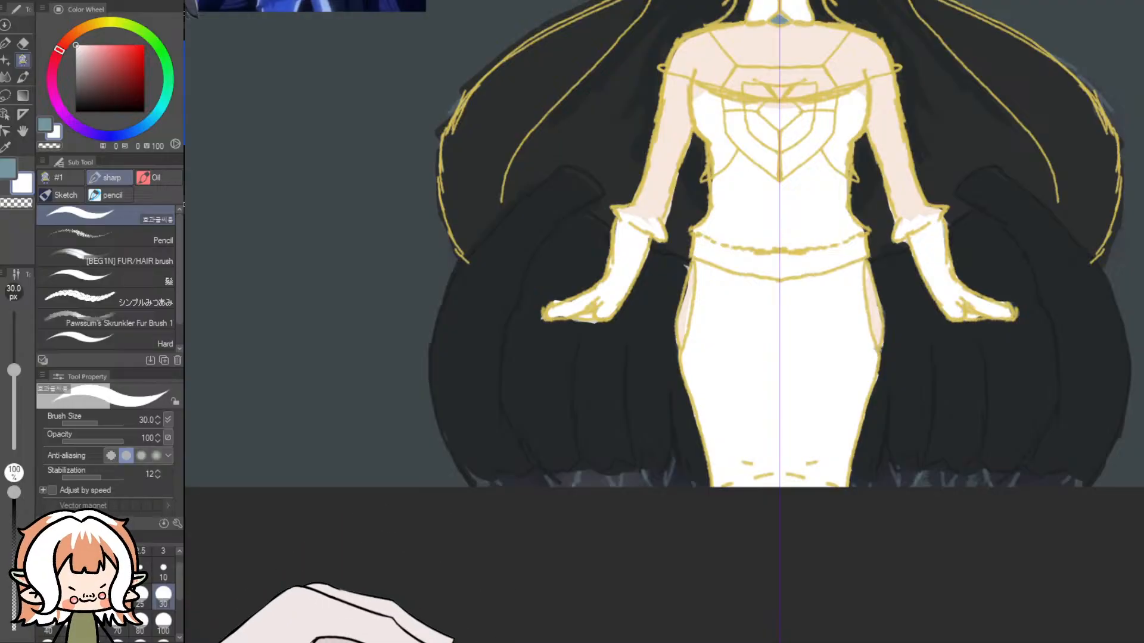
pyautogui.scroll(3, 450, 60)
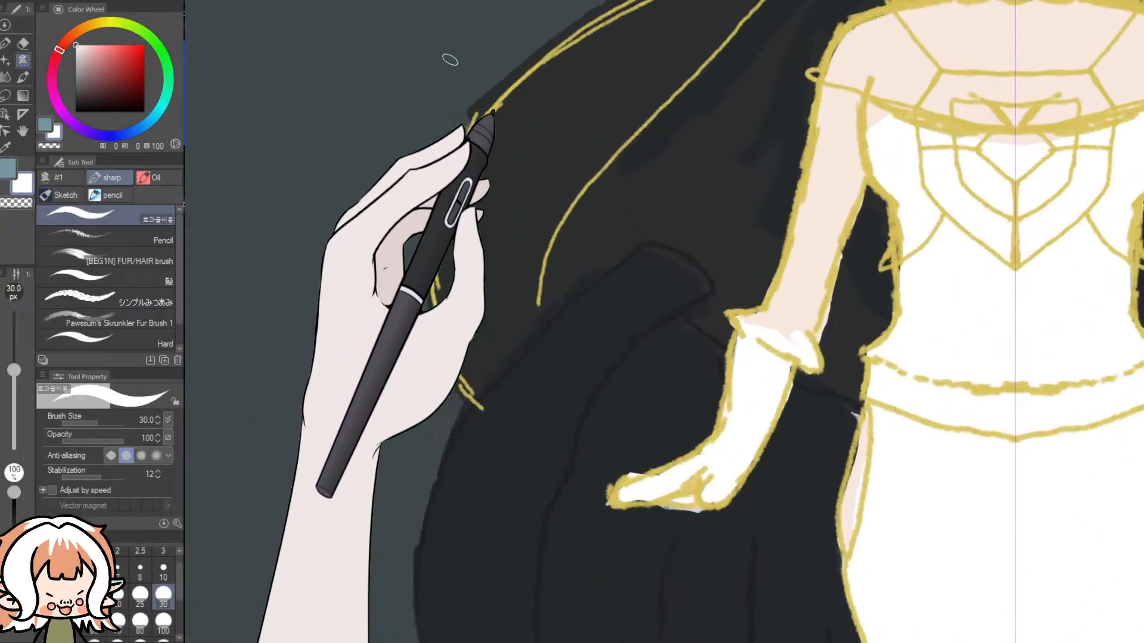
pyautogui.scroll(2, 449, 60)
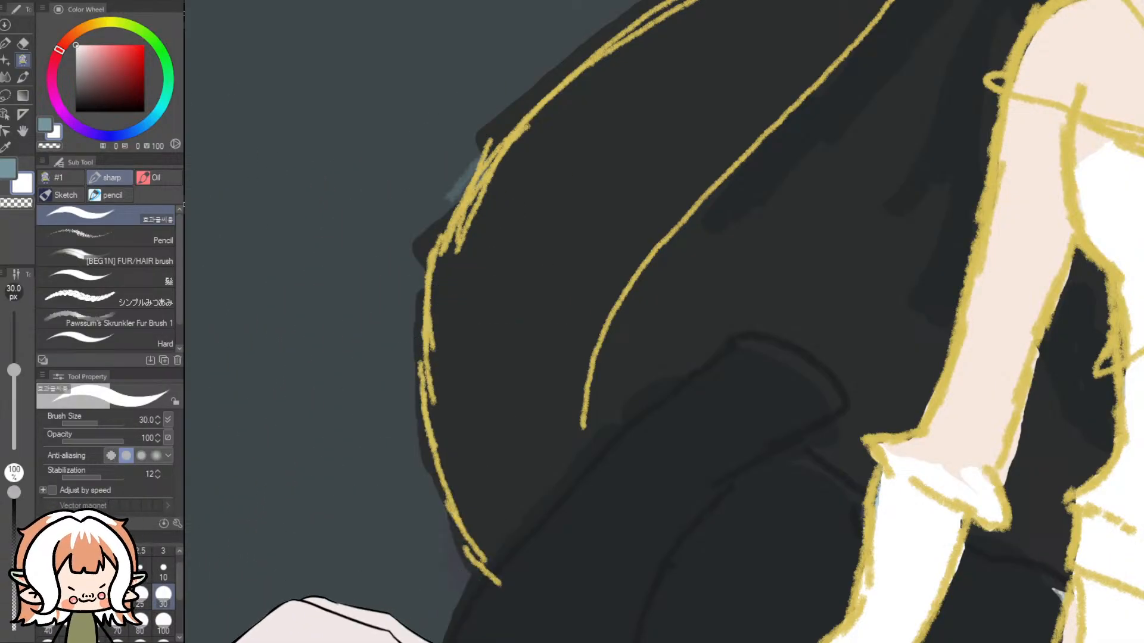
pyautogui.scroll(-5, 485, 310)
pyautogui.scroll(4, 365, 63)
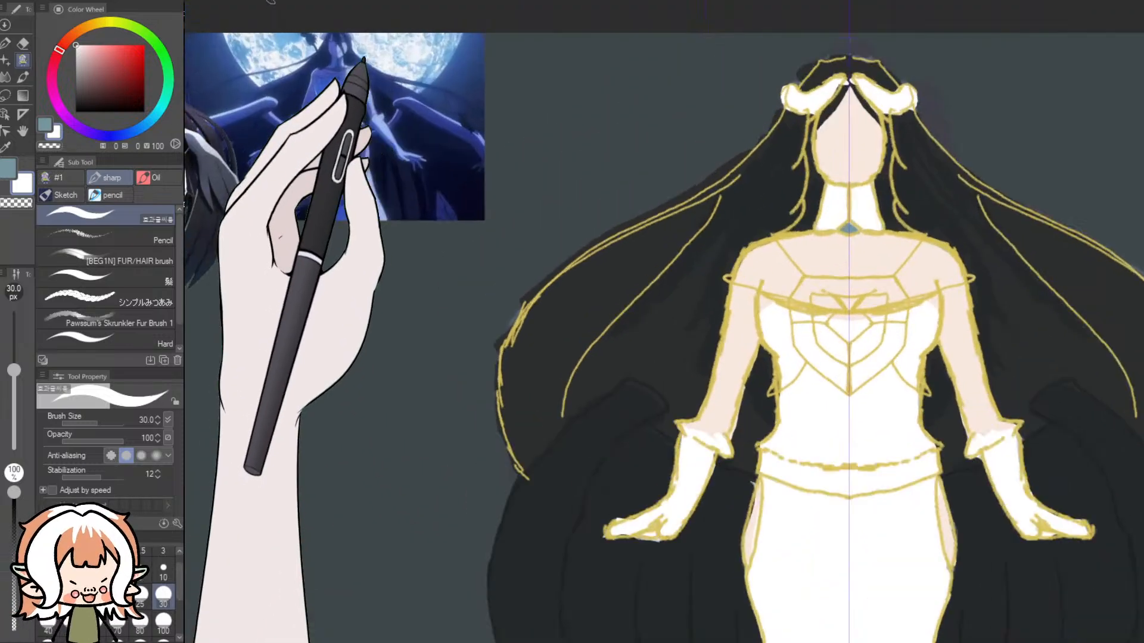
pyautogui.scroll(-4, 472, 608)
pyautogui.scroll(5, 690, 635)
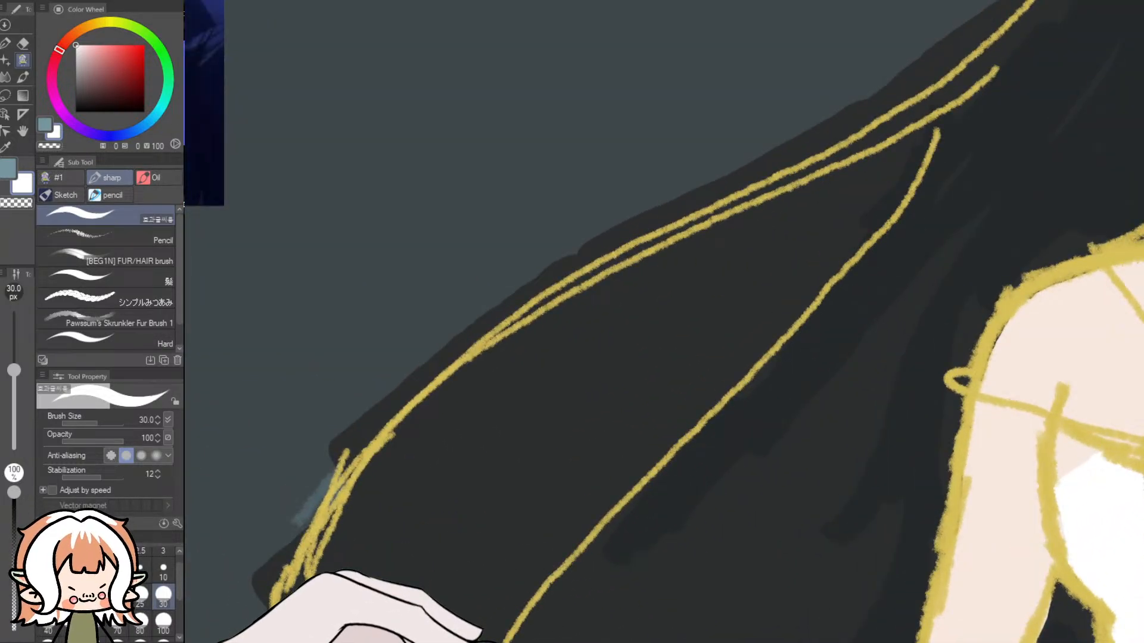
pyautogui.scroll(-4, 375, 497)
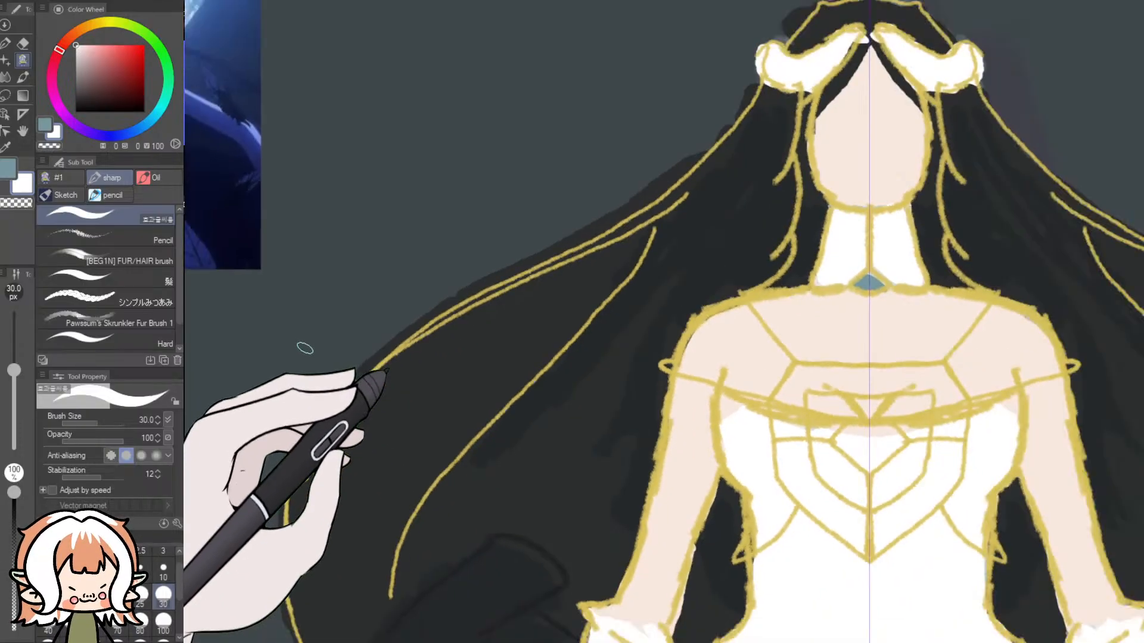
pyautogui.scroll(5, 304, 345)
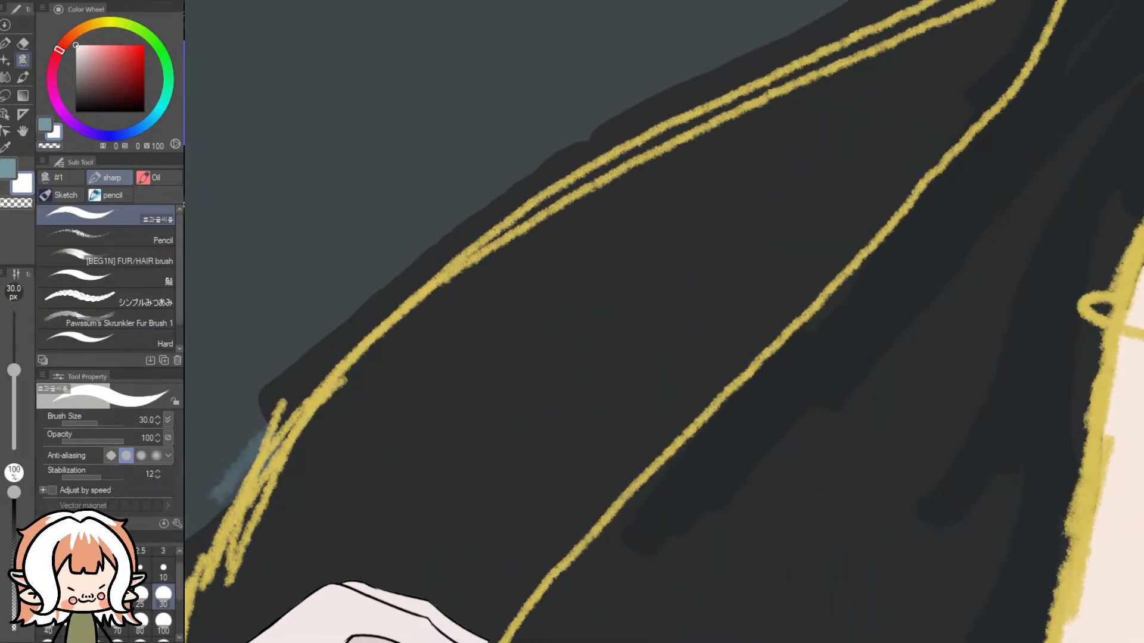